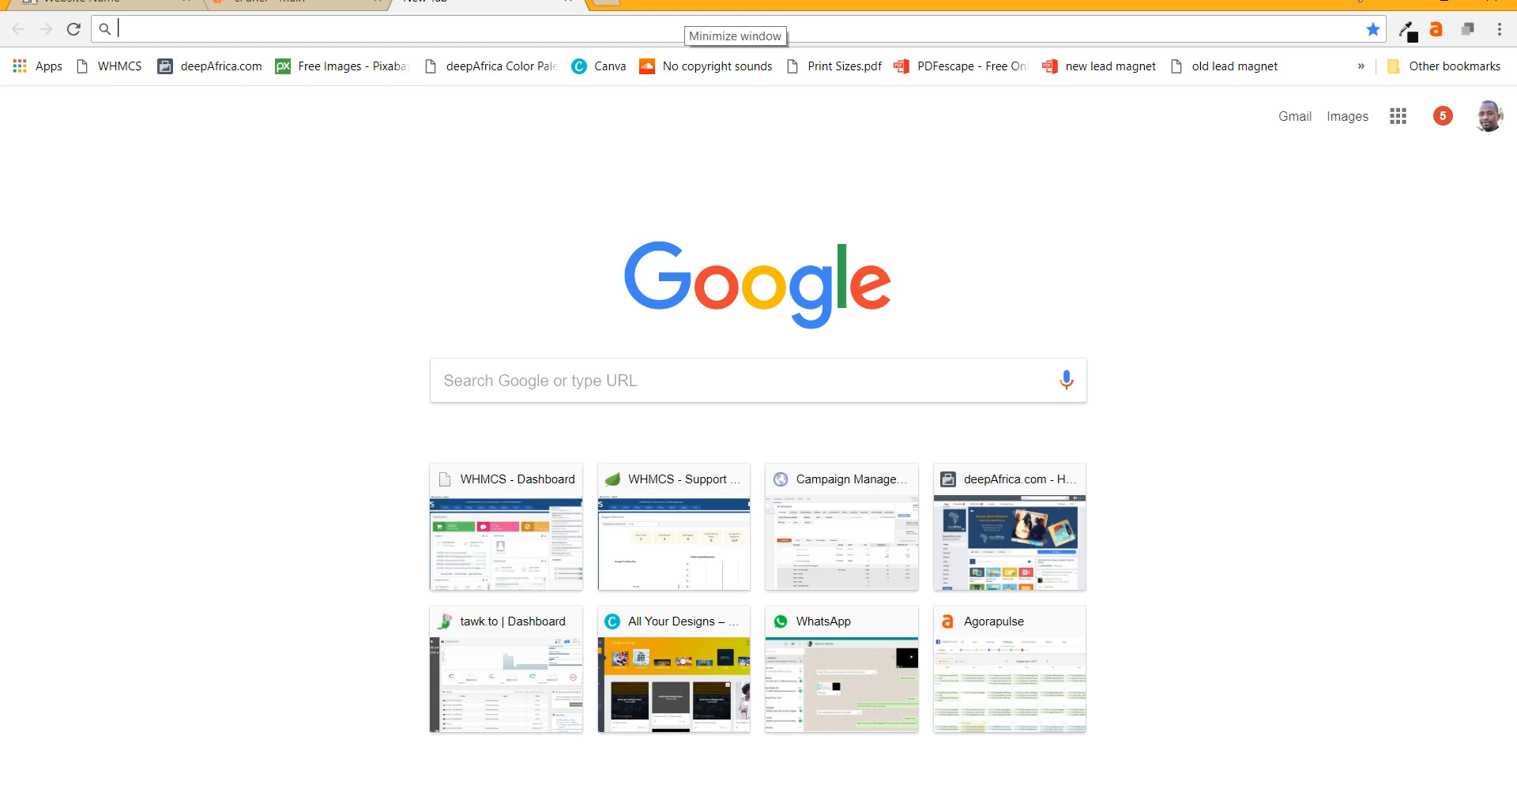
- Load the bikozulu.co.ke blog home page using the address bar autocomplete
{"action": "type", "text": "bikozulu.co.ke"}
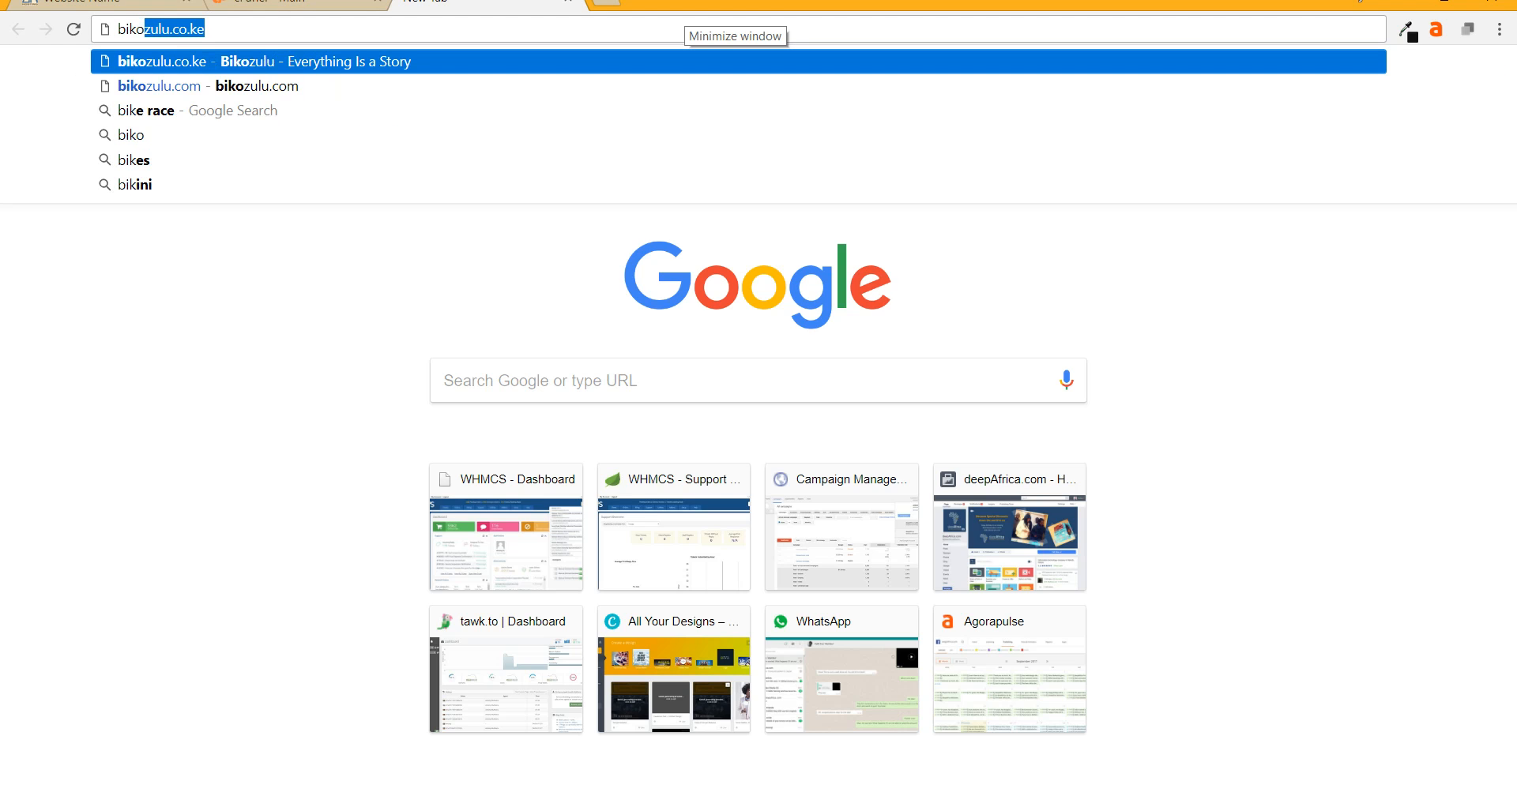
{"action": "key", "text": "Return"}
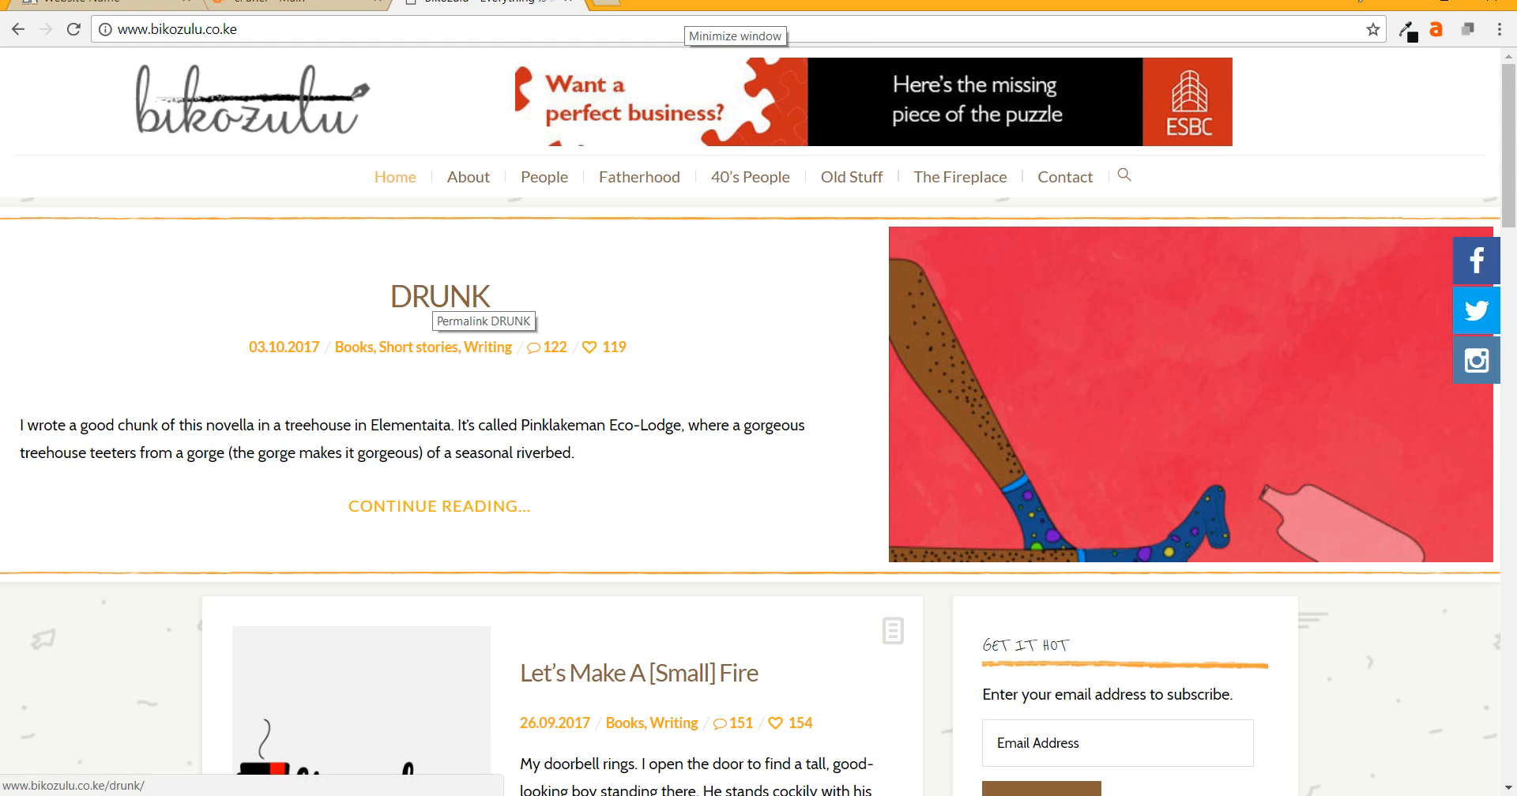
- Read through the DRUNK post on bikozulu.co.ke, then start a fresh browser tab
{"action": "left_click", "coordinate": [436, 298]}
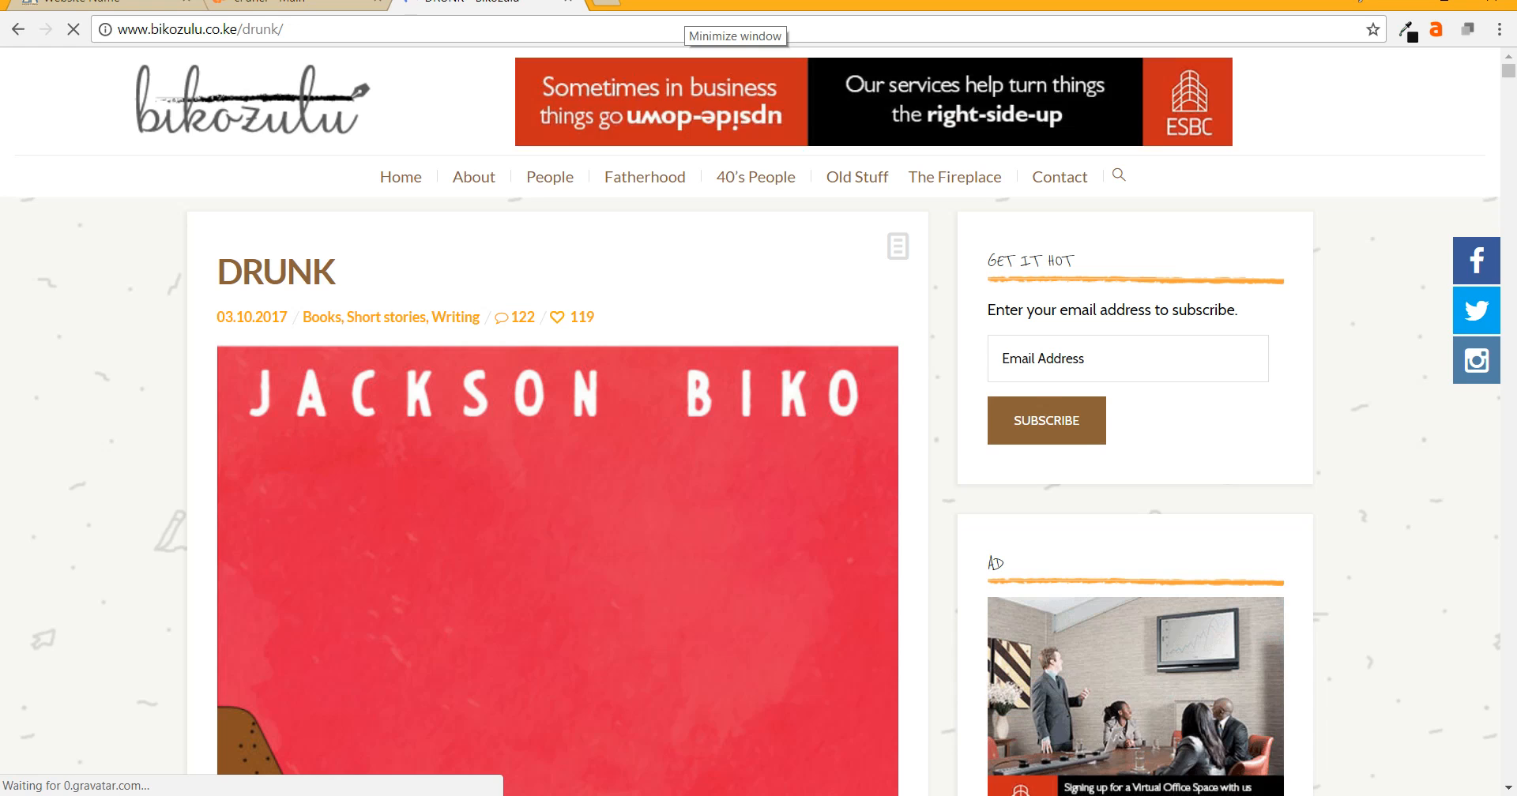
{"action": "scroll", "coordinate": [751, 422], "scroll_direction": "down", "scroll_amount": 4}
{"action": "scroll", "coordinate": [751, 422], "scroll_direction": "down", "scroll_amount": 4}
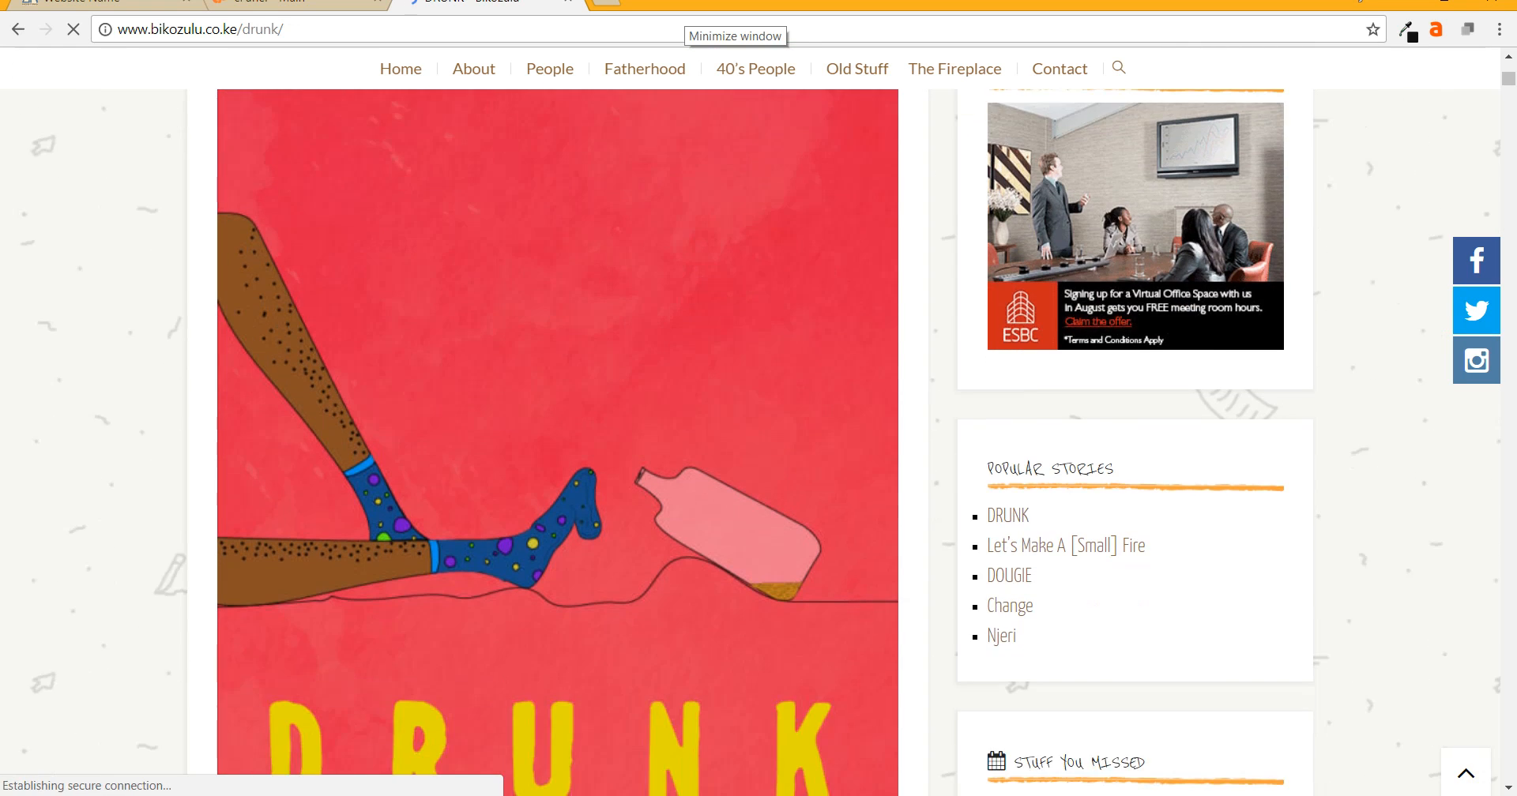
{"action": "scroll", "coordinate": [750, 422], "scroll_direction": "down", "scroll_amount": 5}
{"action": "scroll", "coordinate": [751, 422], "scroll_direction": "up", "scroll_amount": 10}
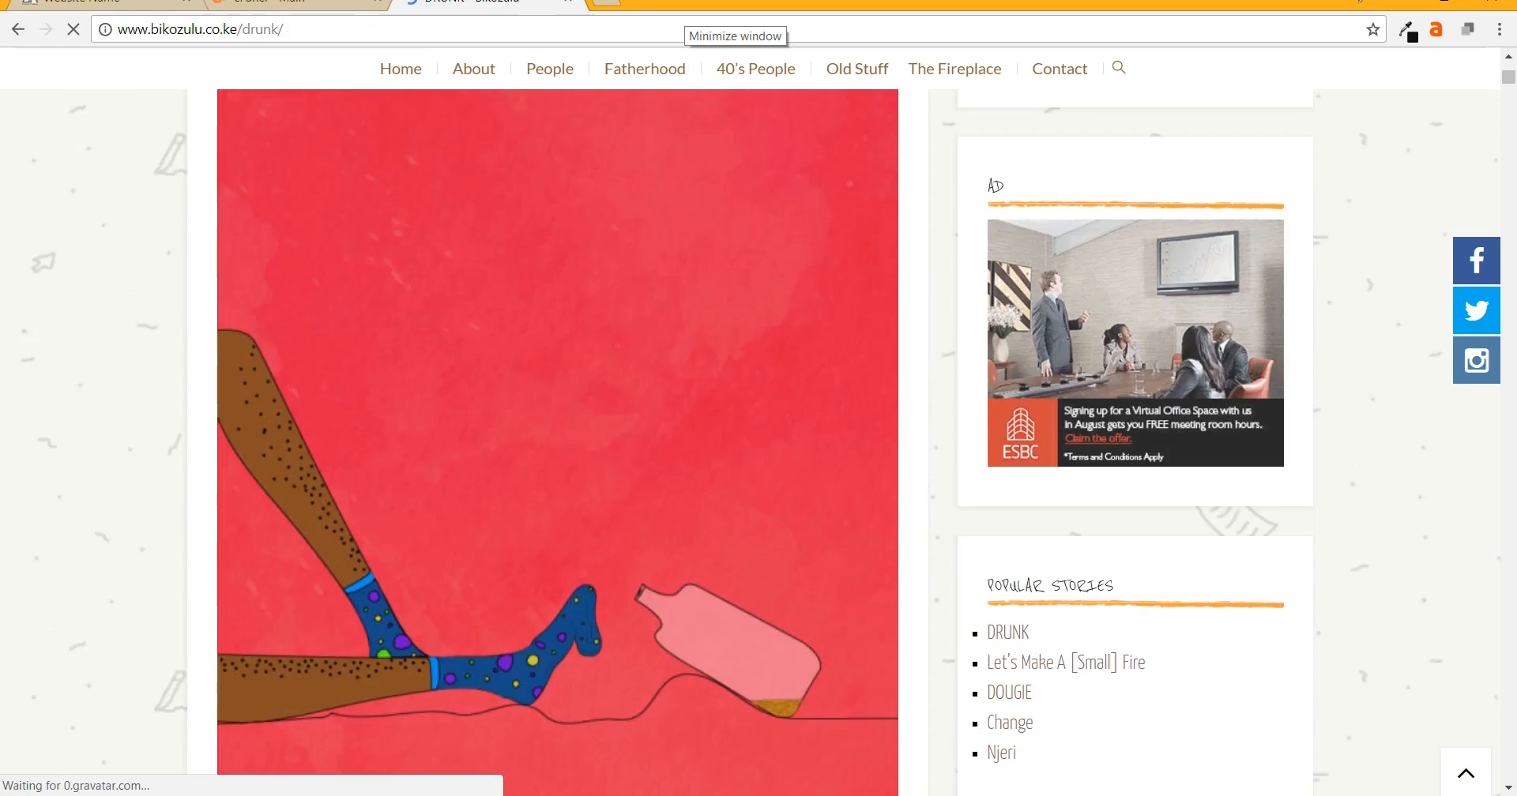
{"action": "scroll", "coordinate": [750, 422], "scroll_direction": "down", "scroll_amount": 15}
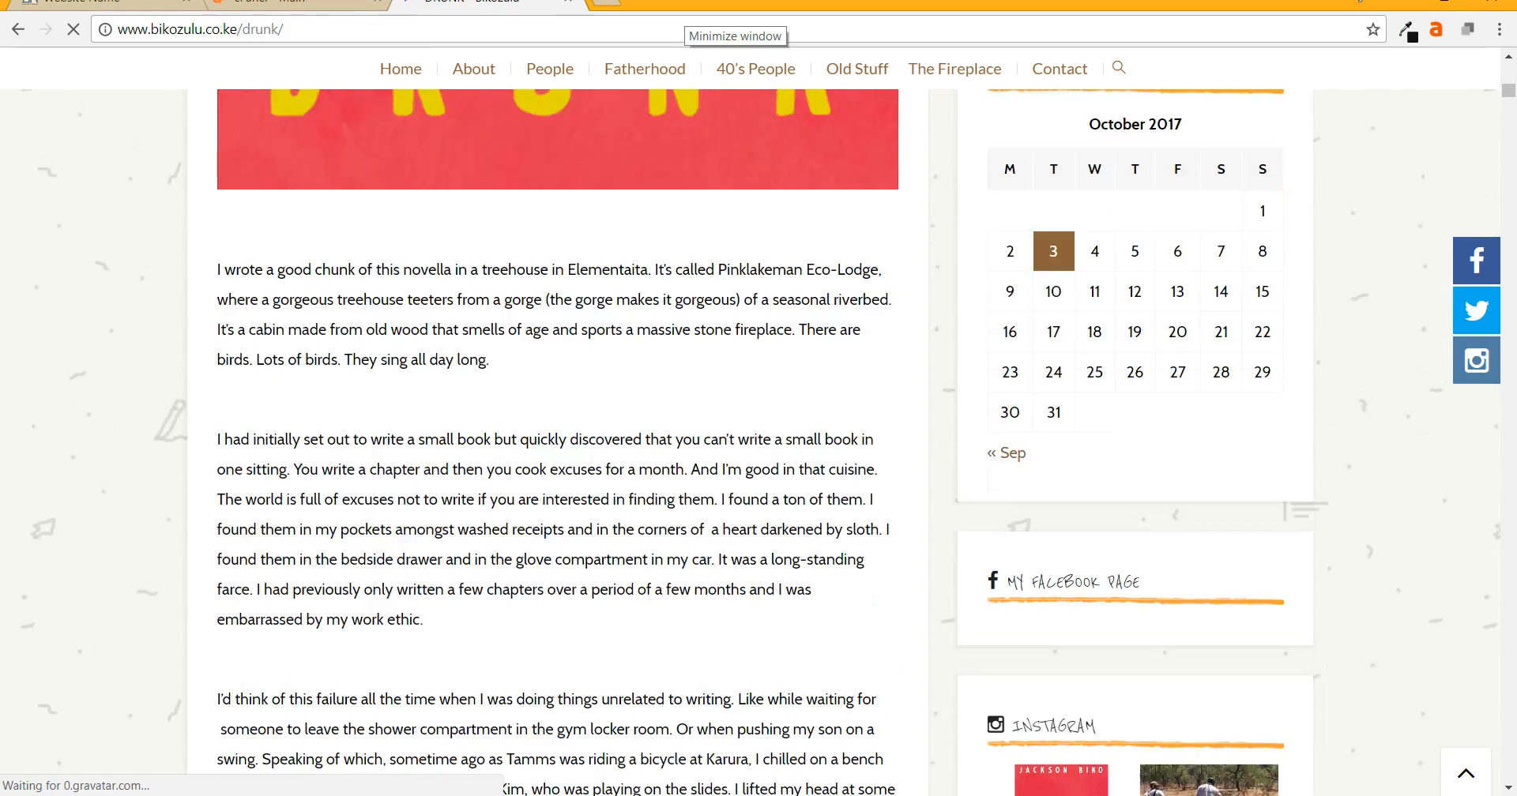
{"action": "scroll", "coordinate": [750, 422], "scroll_direction": "down", "scroll_amount": 20}
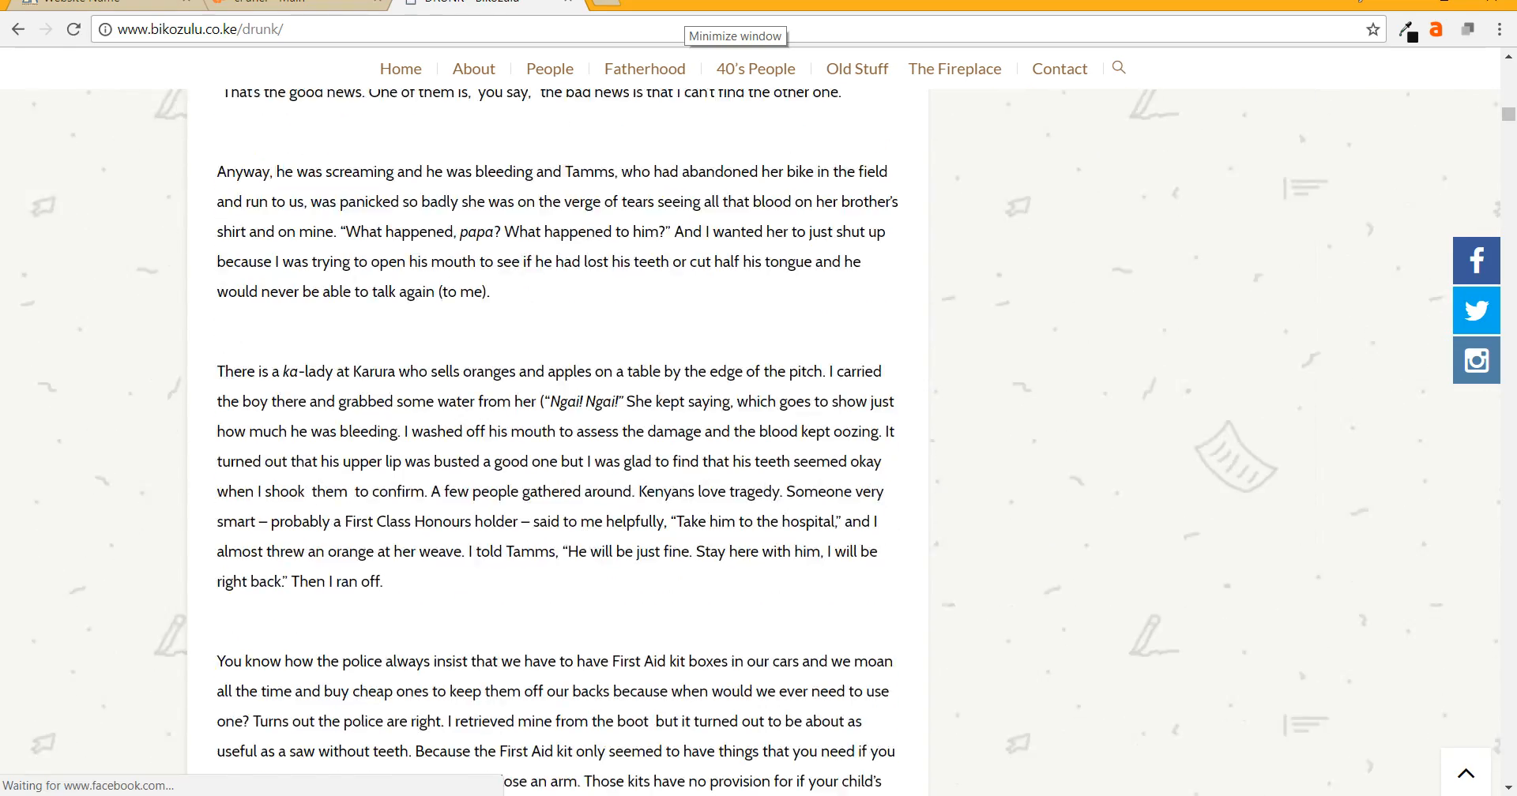
{"action": "scroll", "coordinate": [751, 421], "scroll_direction": "down", "scroll_amount": 20}
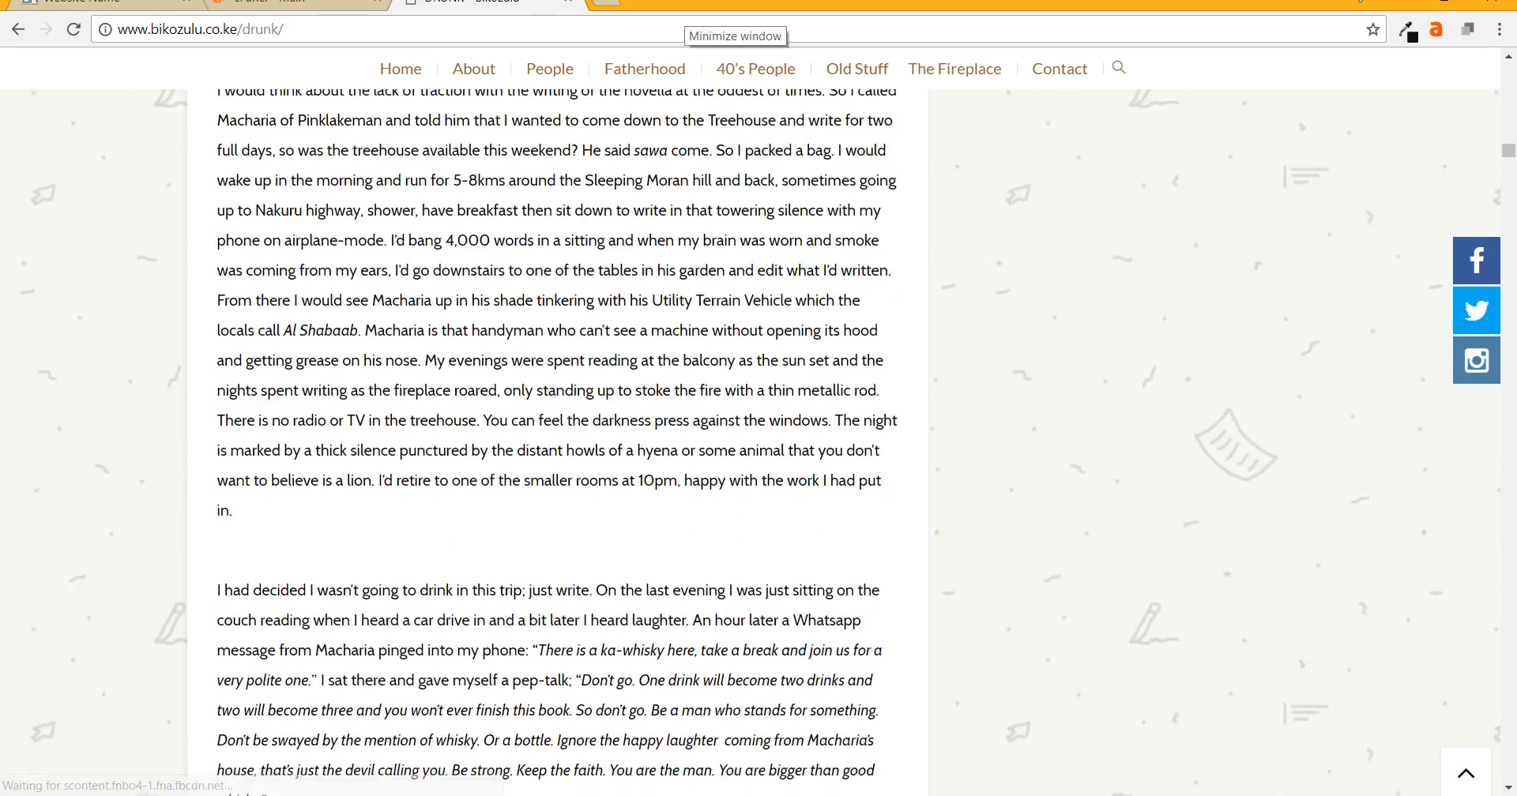
{"action": "scroll", "coordinate": [751, 422], "scroll_direction": "down", "scroll_amount": 14}
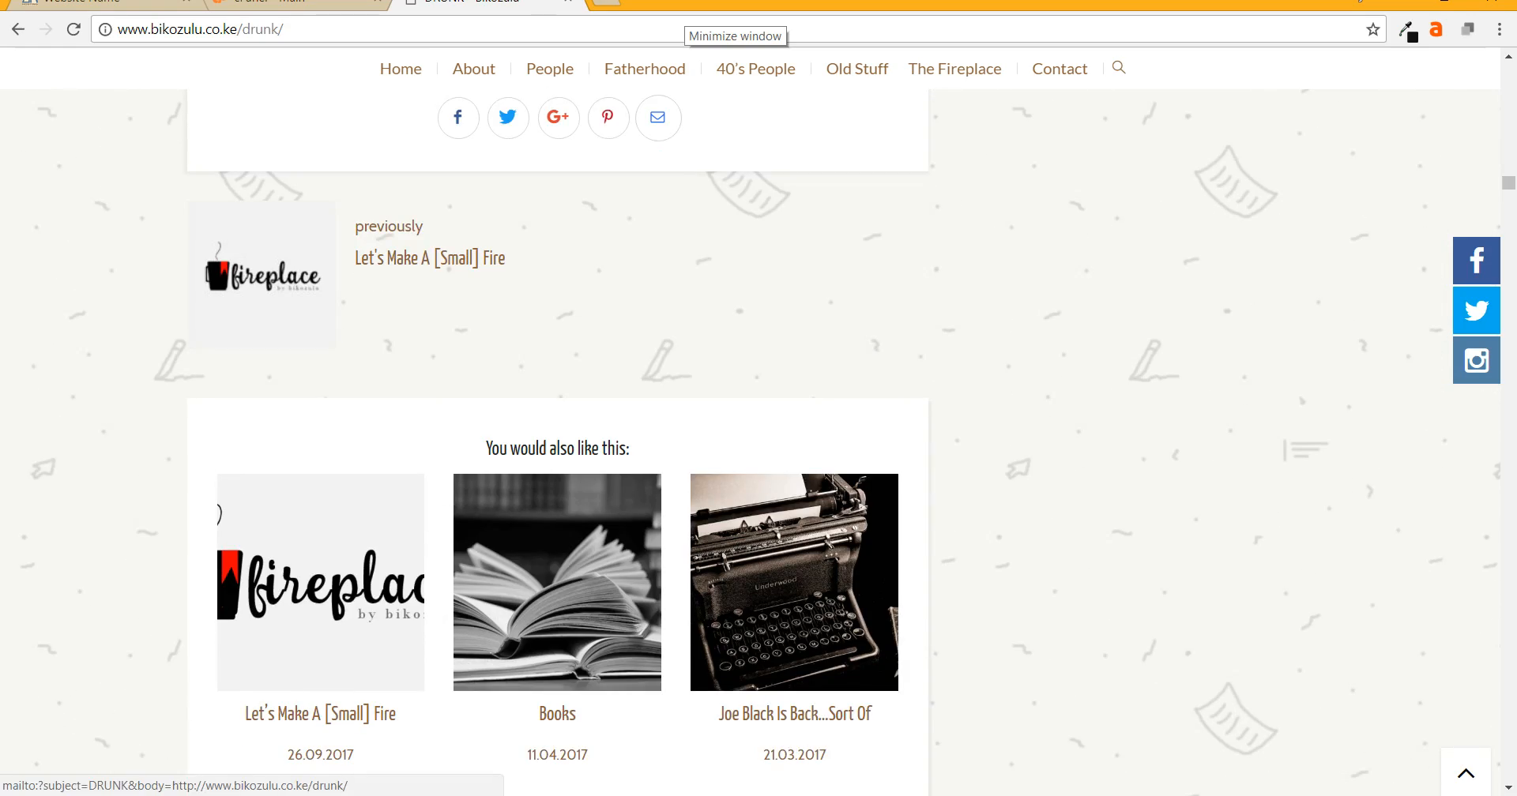
{"action": "scroll", "coordinate": [557, 443], "scroll_direction": "up", "scroll_amount": 20}
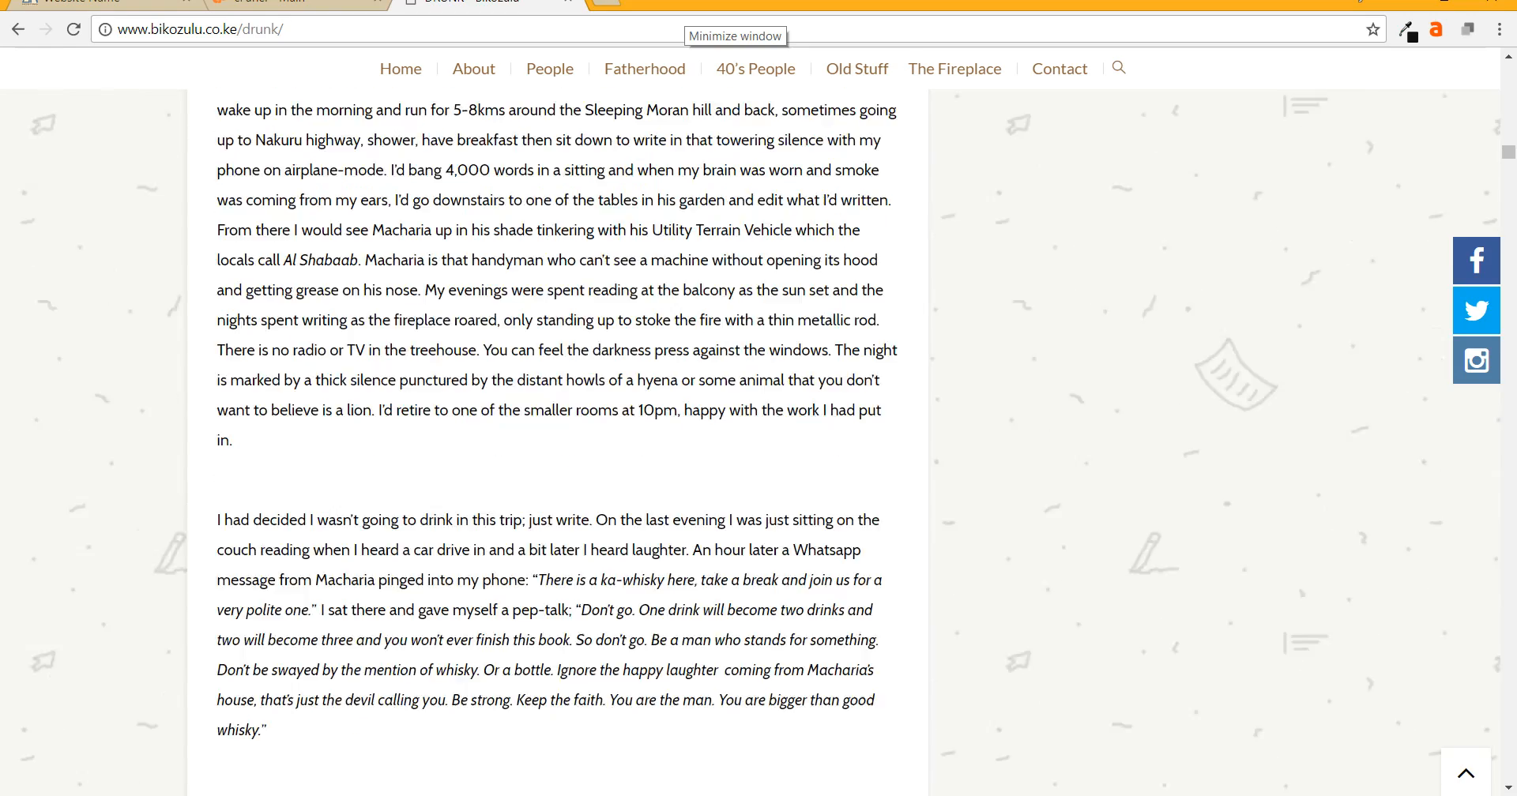
{"action": "scroll", "coordinate": [750, 442], "scroll_direction": "up", "scroll_amount": 20}
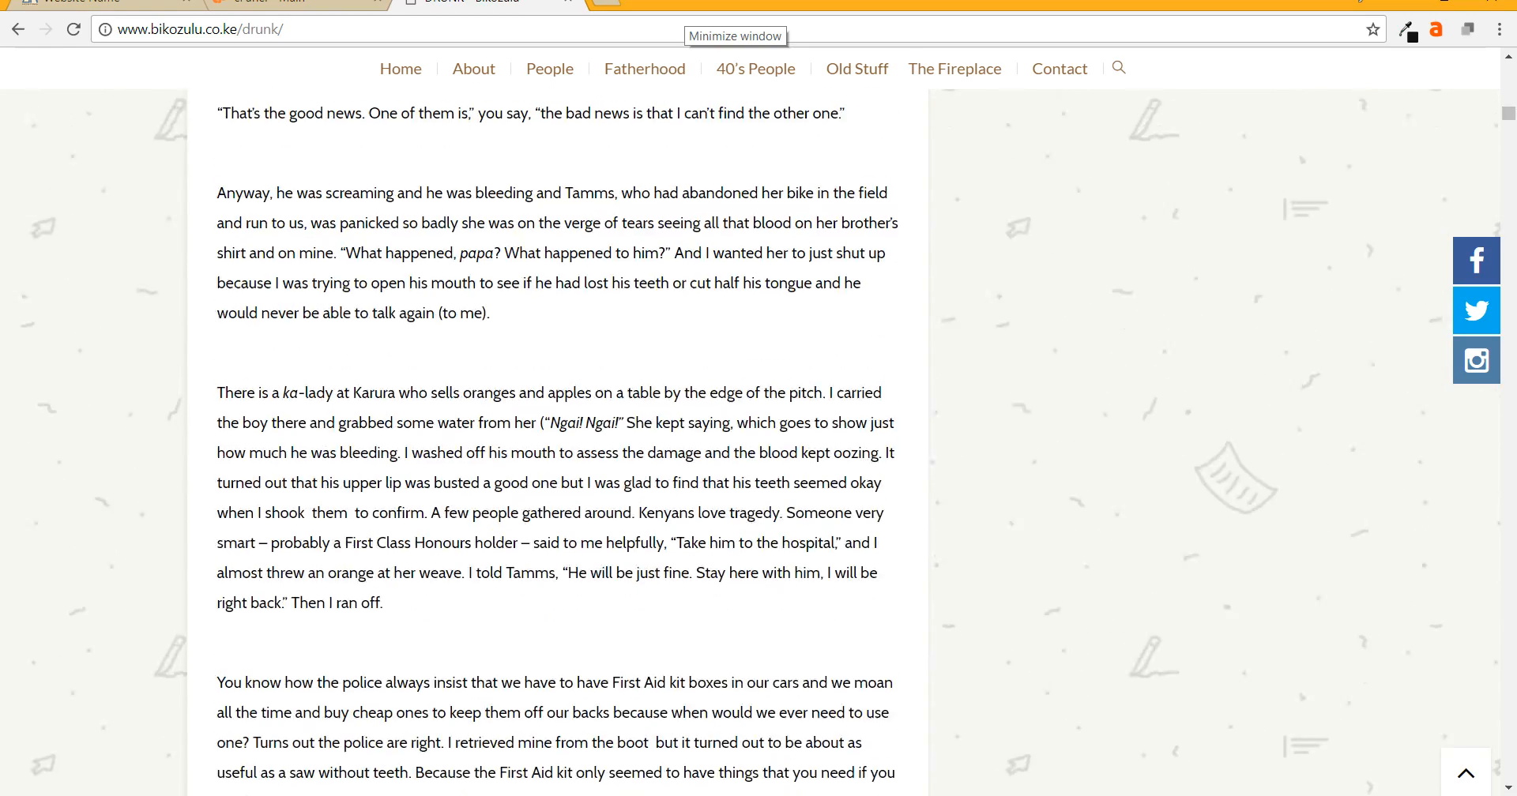
{"action": "scroll", "coordinate": [750, 442], "scroll_direction": "up", "scroll_amount": 12}
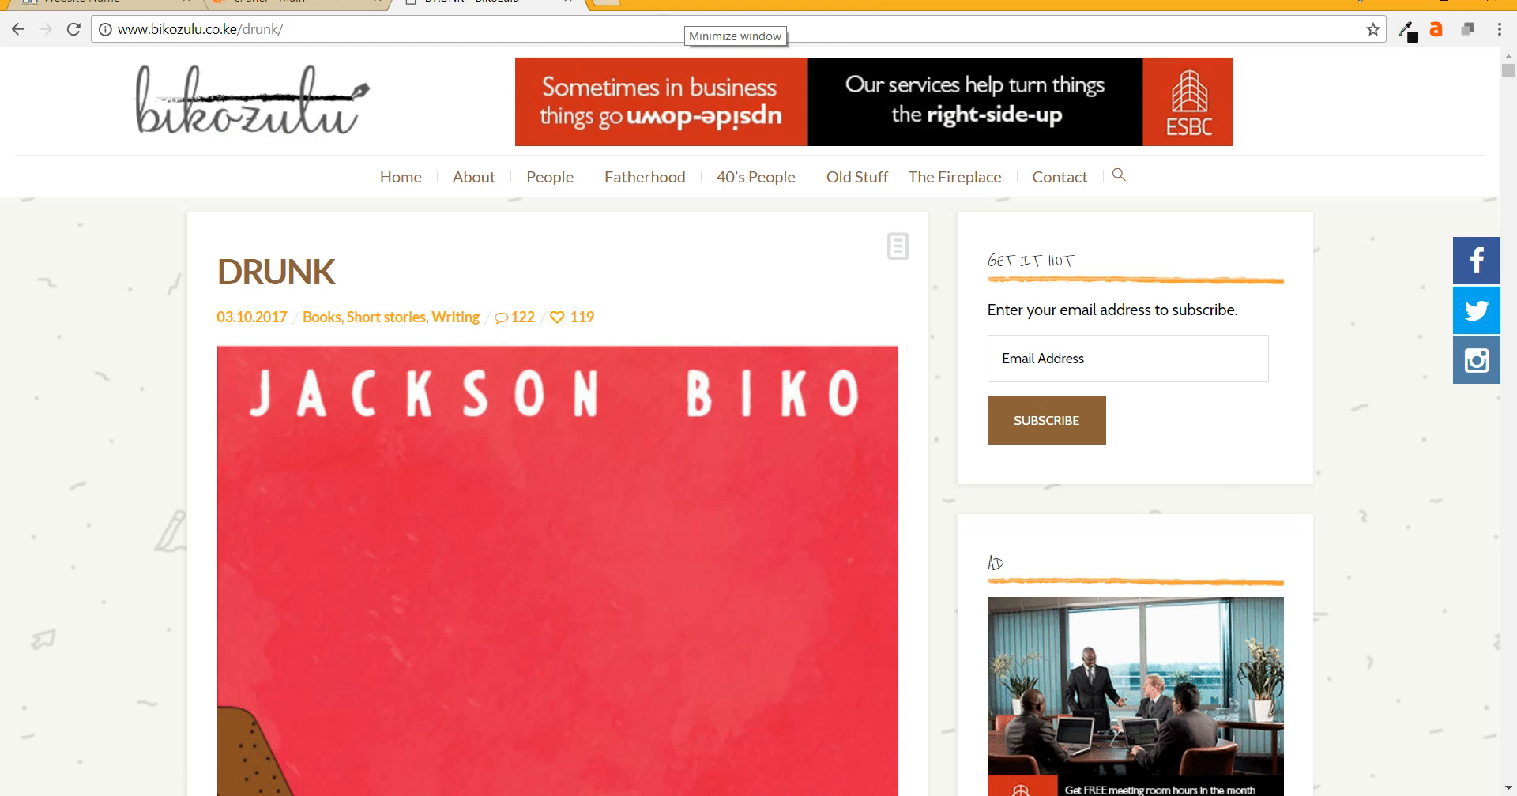
{"action": "left_click", "coordinate": [606, 3]}
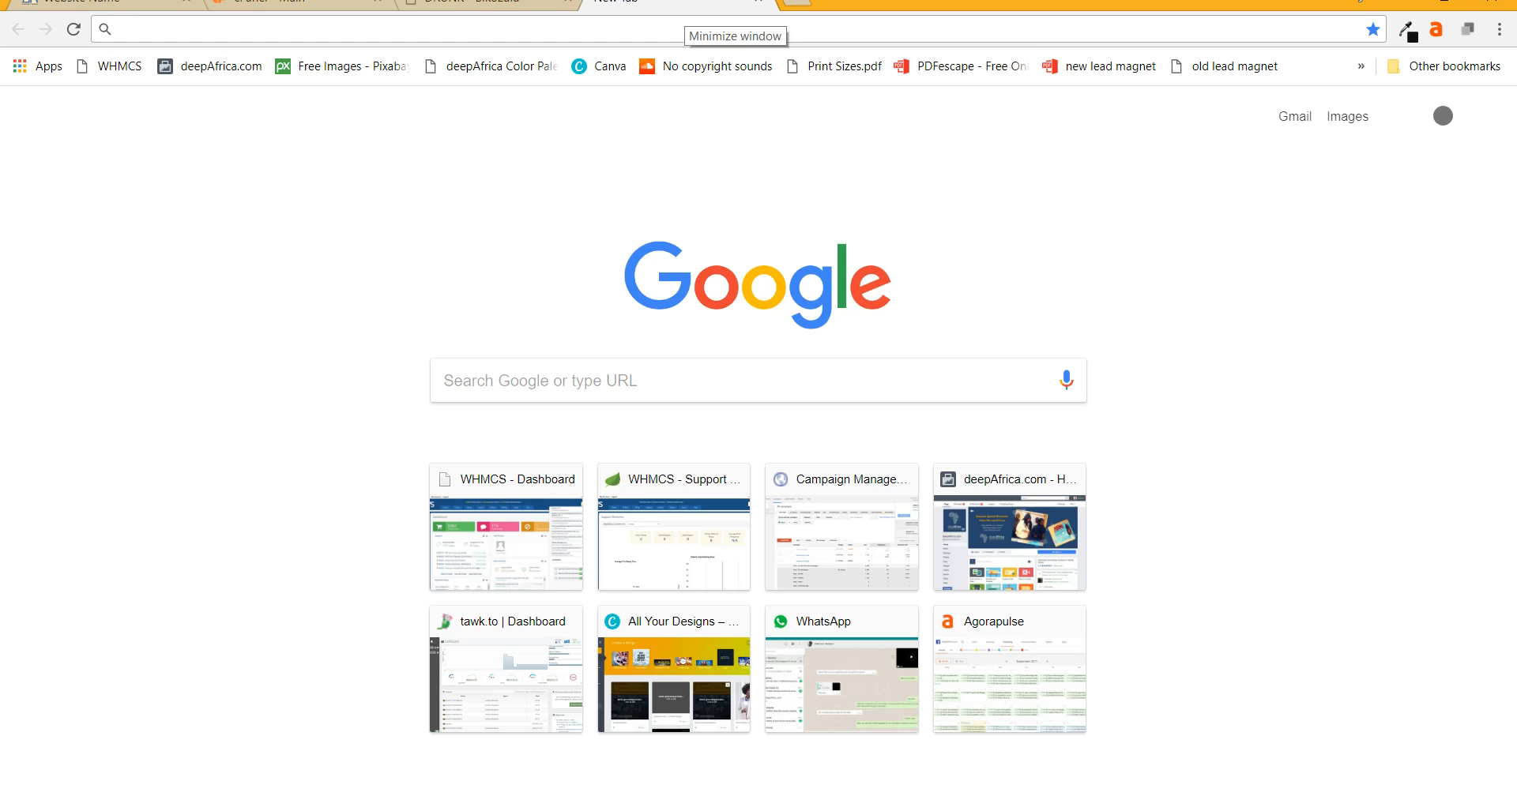
- Load the hostpoa.co.ke hosting site in the new tab
{"action": "type", "text": "ho"}
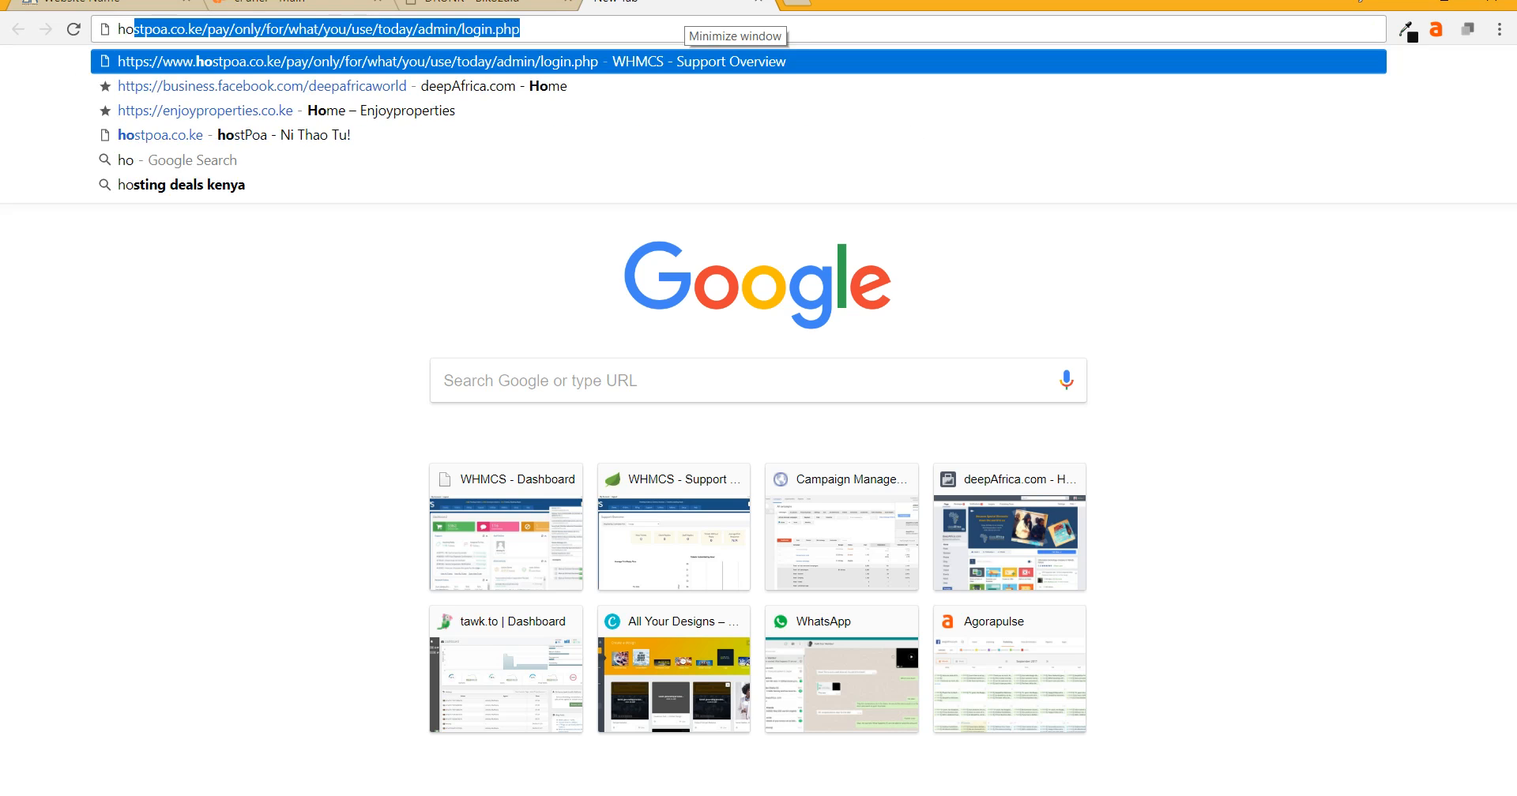
{"action": "type", "text": "stpoa.co.ke"}
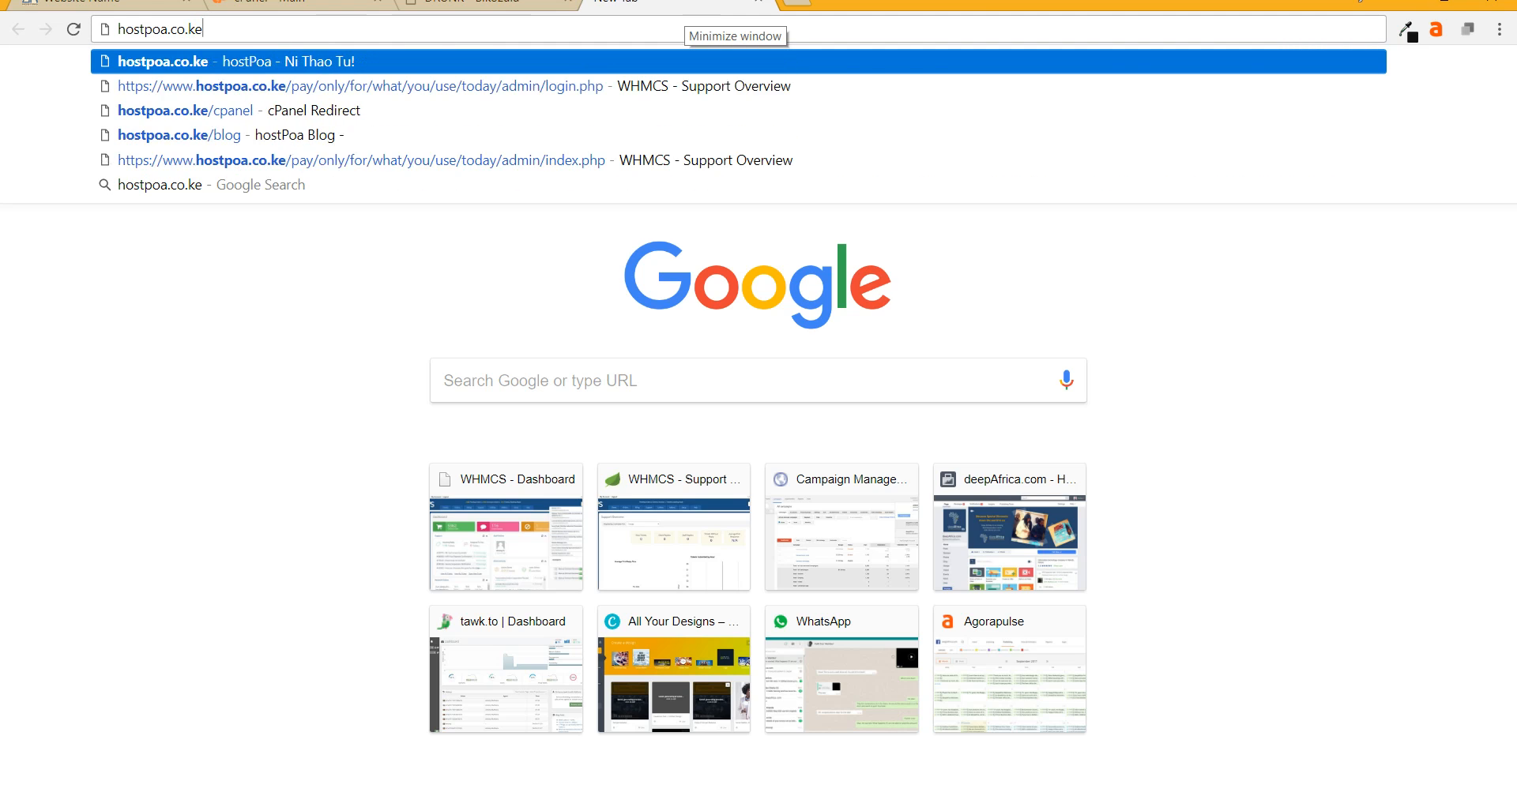
{"action": "key", "text": "Return"}
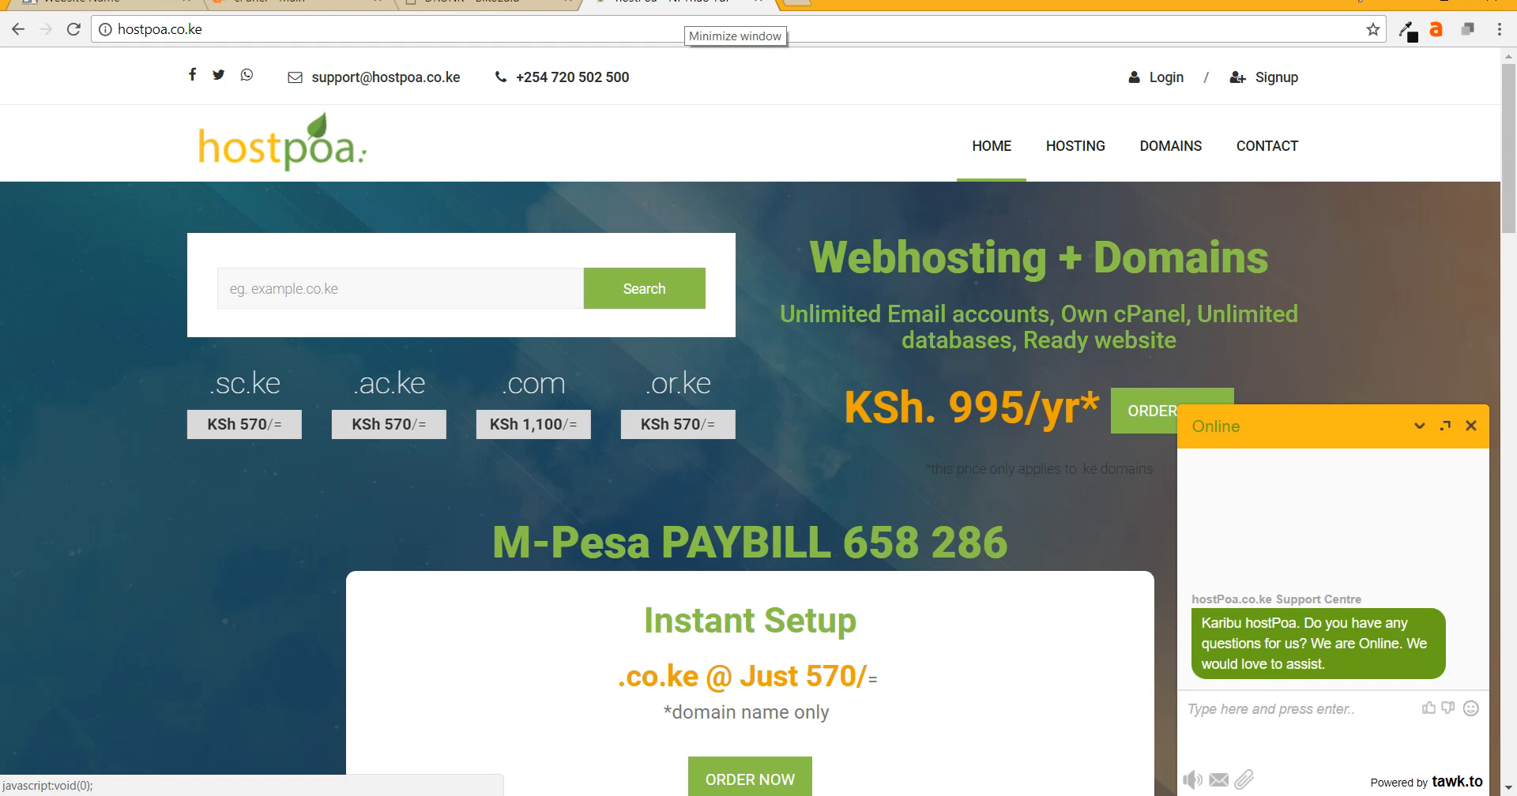
- Collapse the support chat and enter a .co.ke domain name in the domain search box
{"action": "left_click", "coordinate": [1420, 426]}
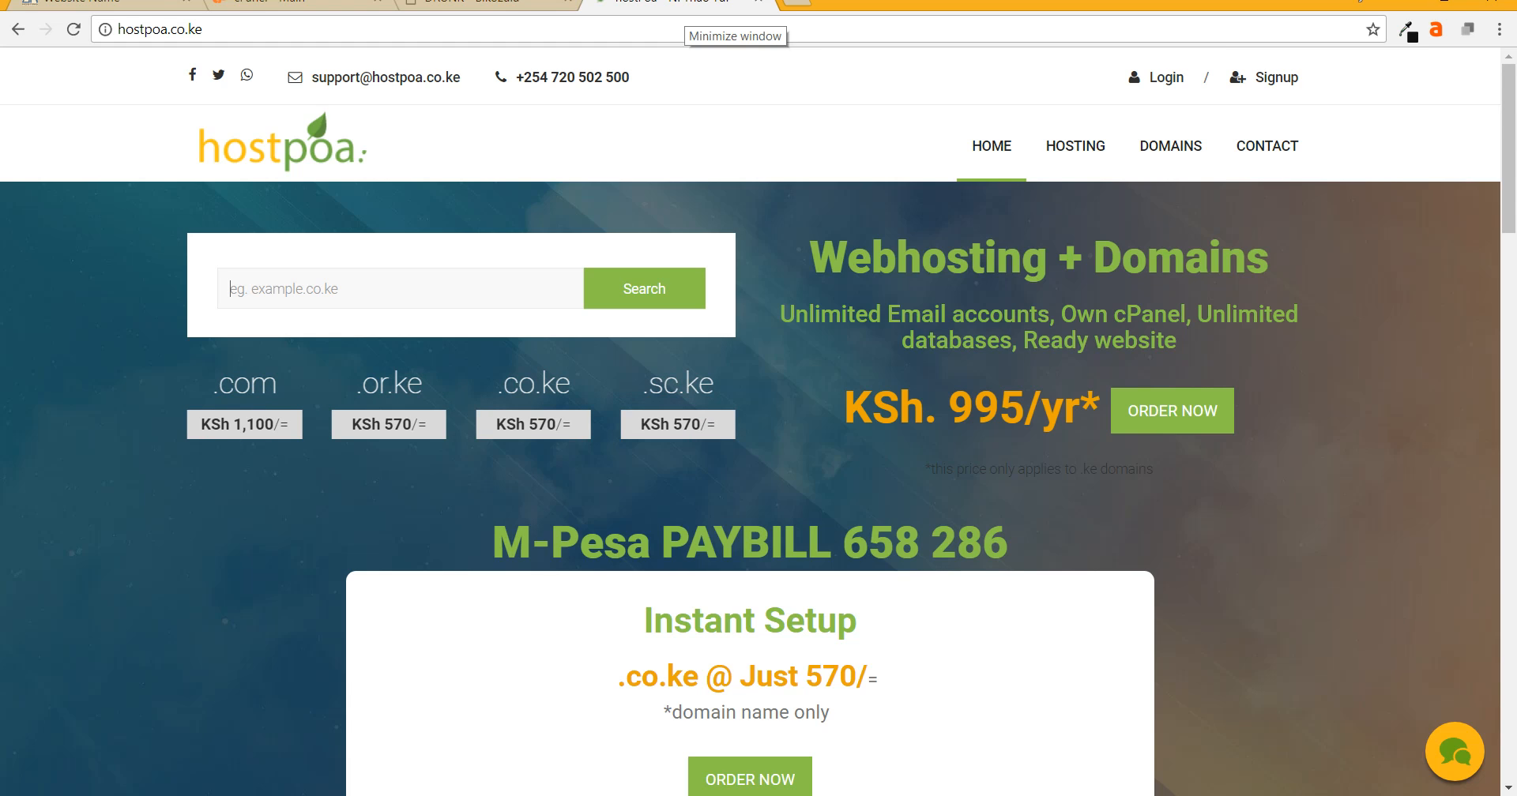
{"action": "type", "text": "anto"}
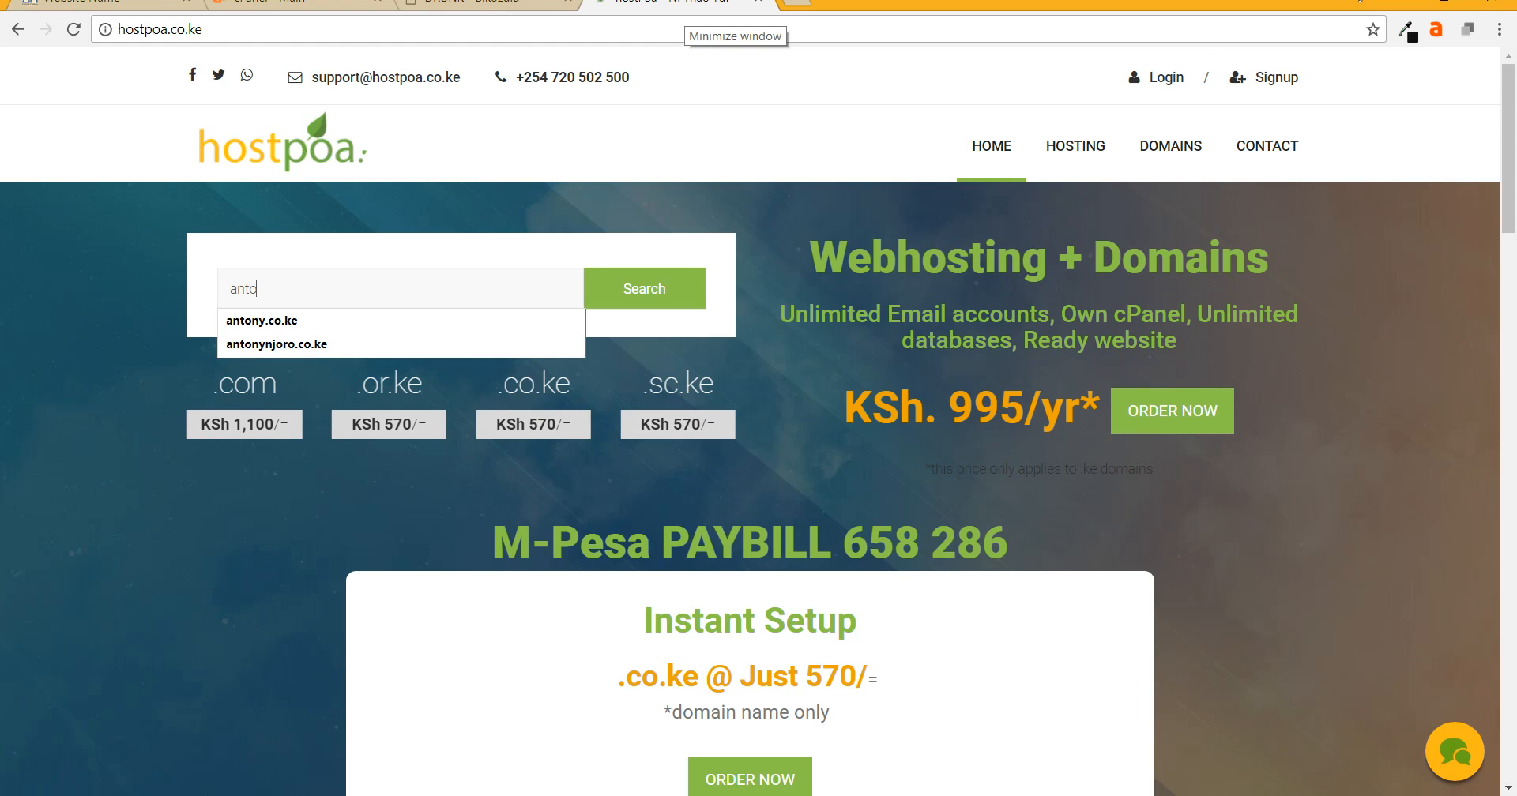
{"action": "type", "text": "ny.co"}
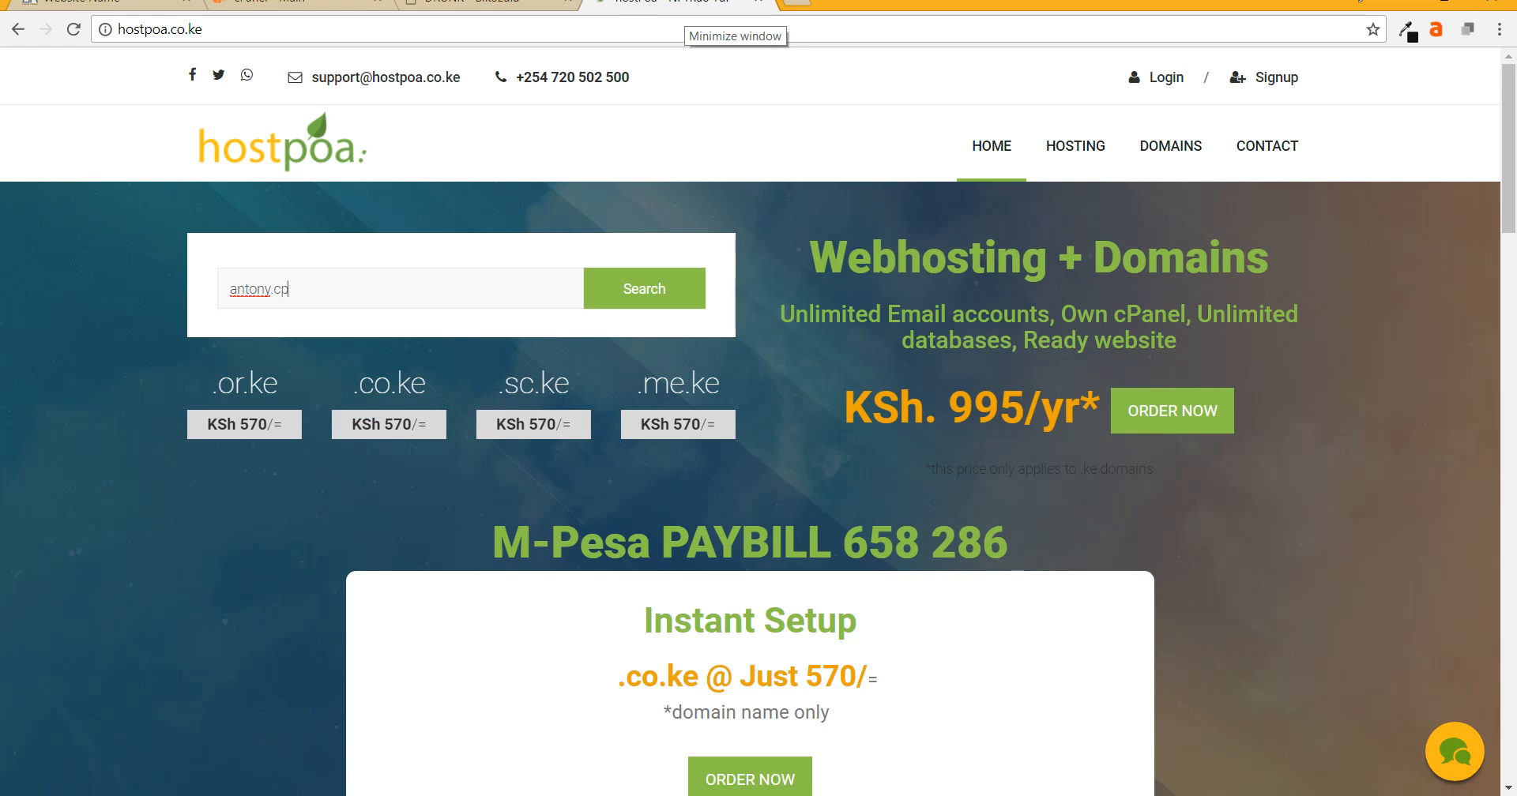
{"action": "type", "text": ".ke"}
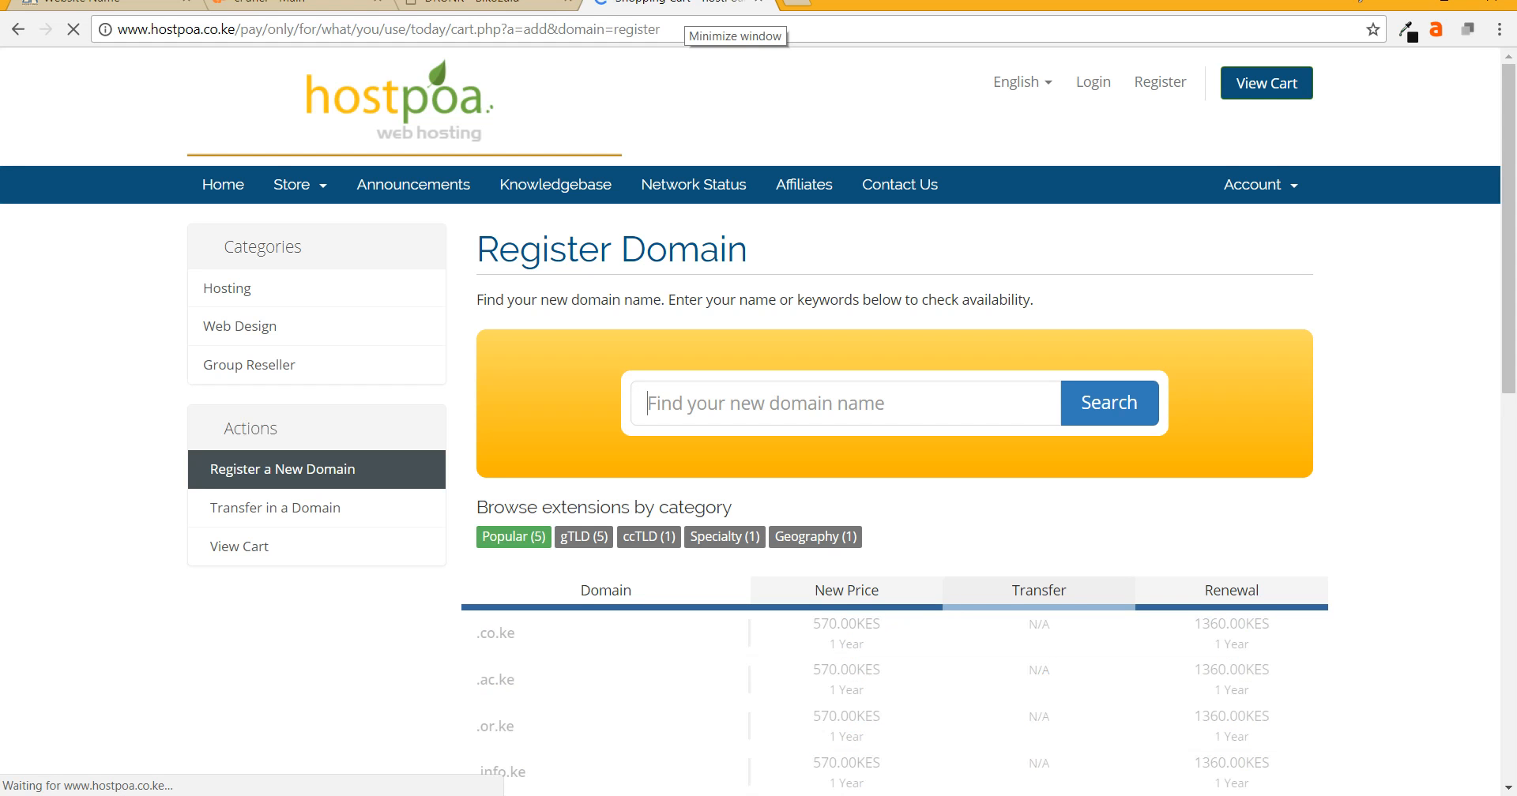
- Search for the .co.ke domain, add the available result to the cart and proceed to checkout
{"action": "type", "text": "a"}
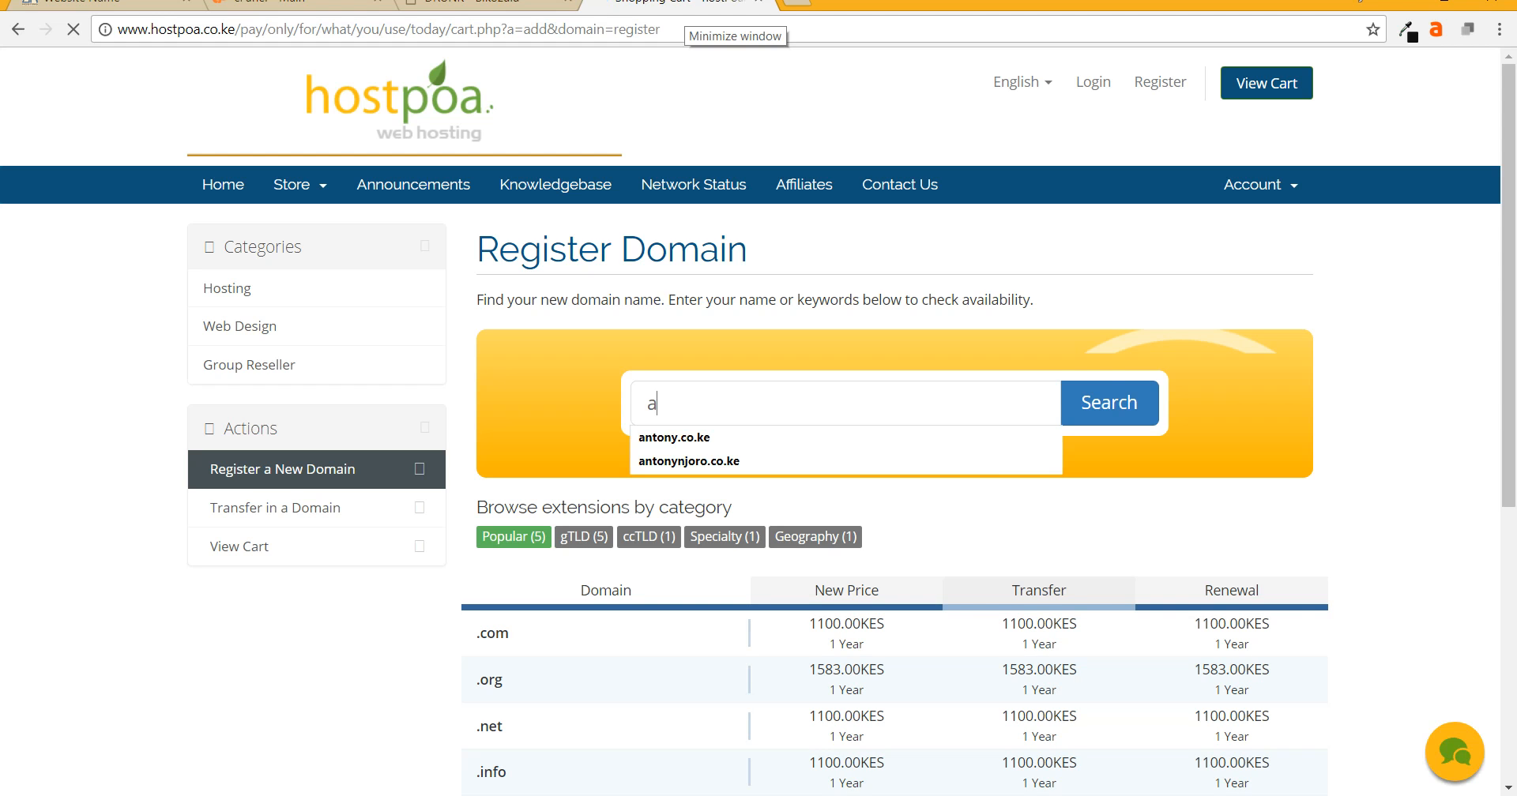
{"action": "type", "text": "ntony.co.ke"}
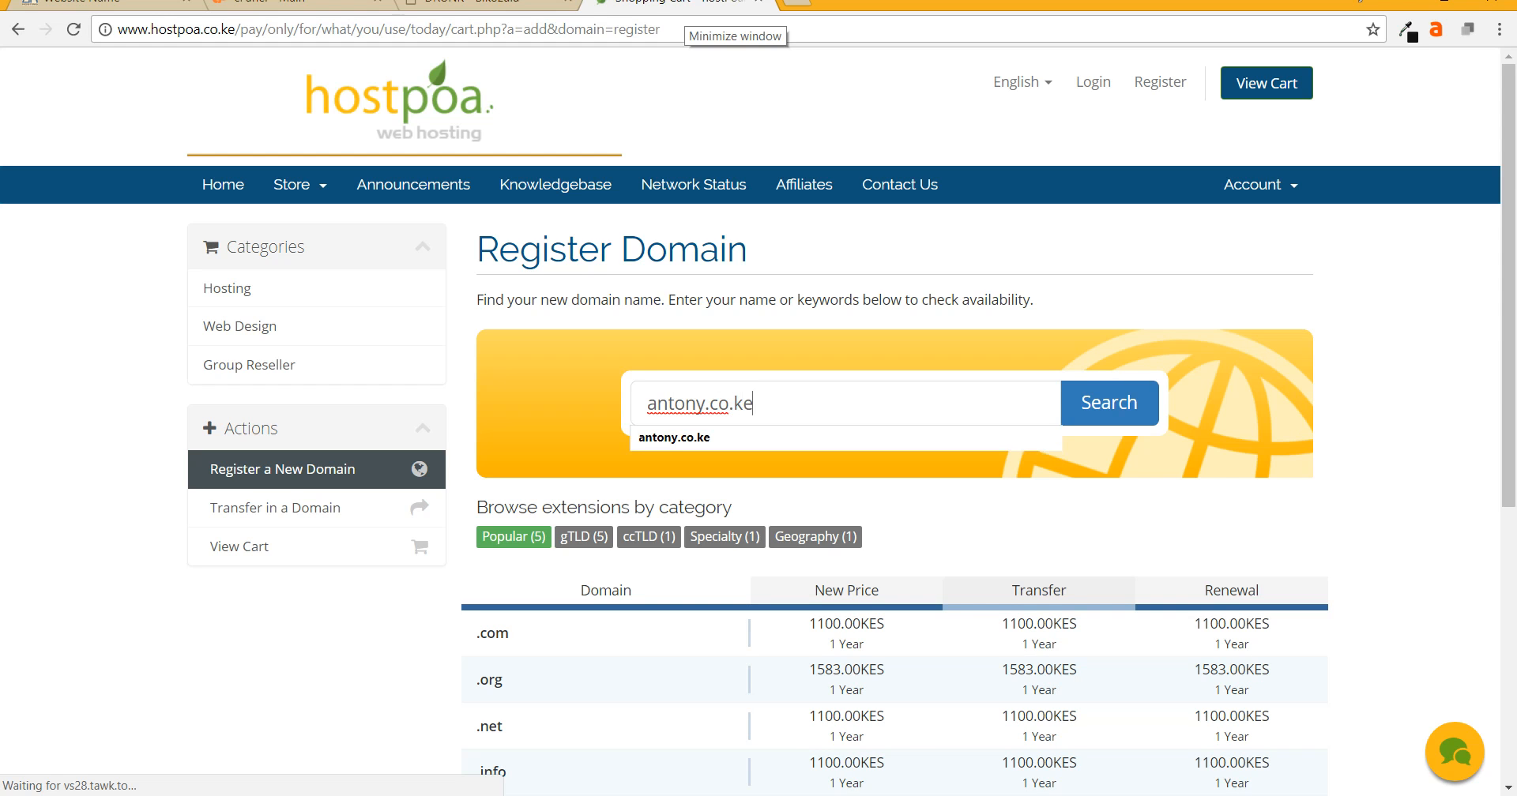
{"action": "key", "text": "Return"}
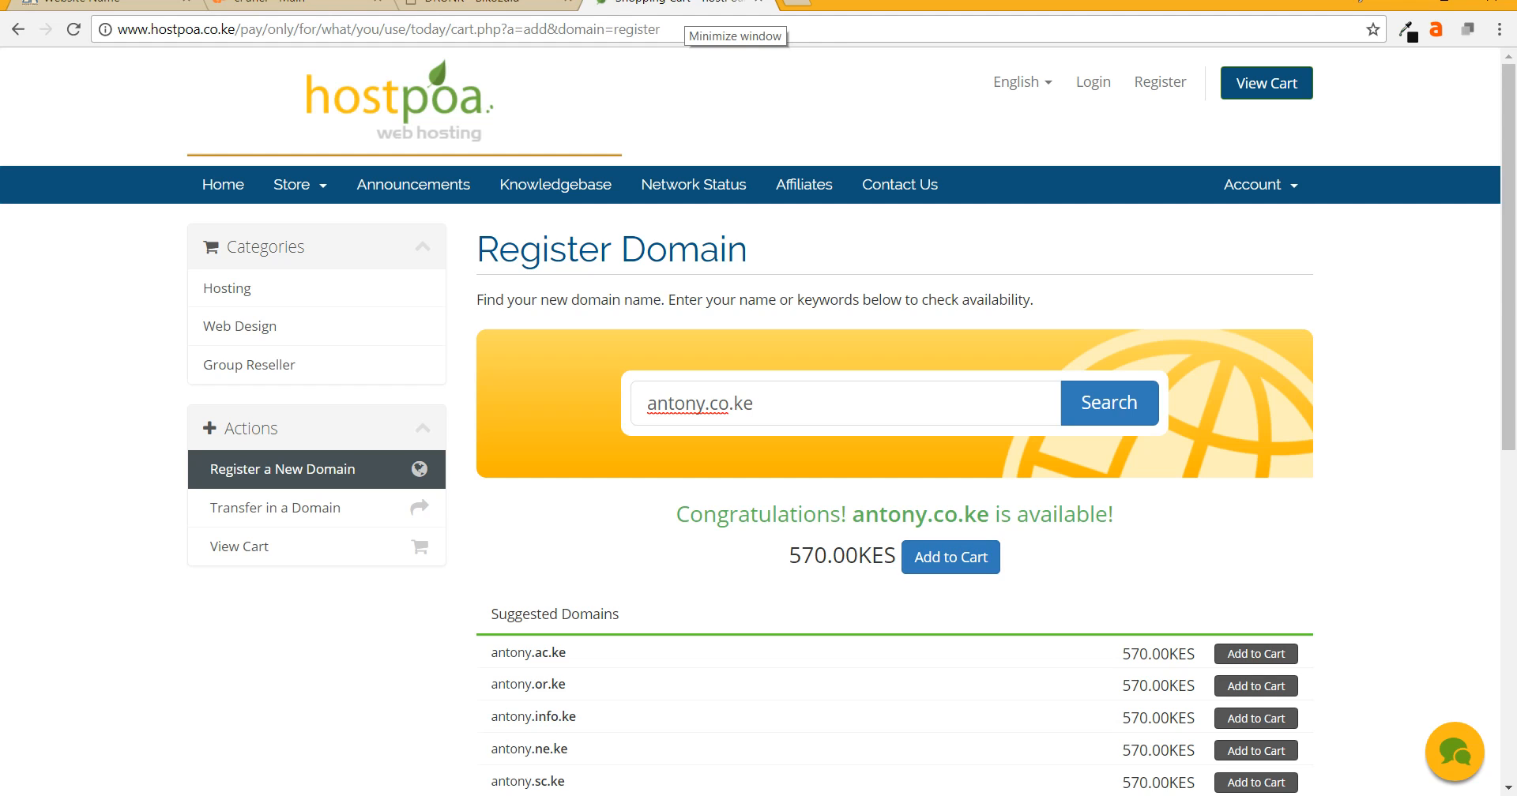
{"action": "left_click", "coordinate": [950, 558]}
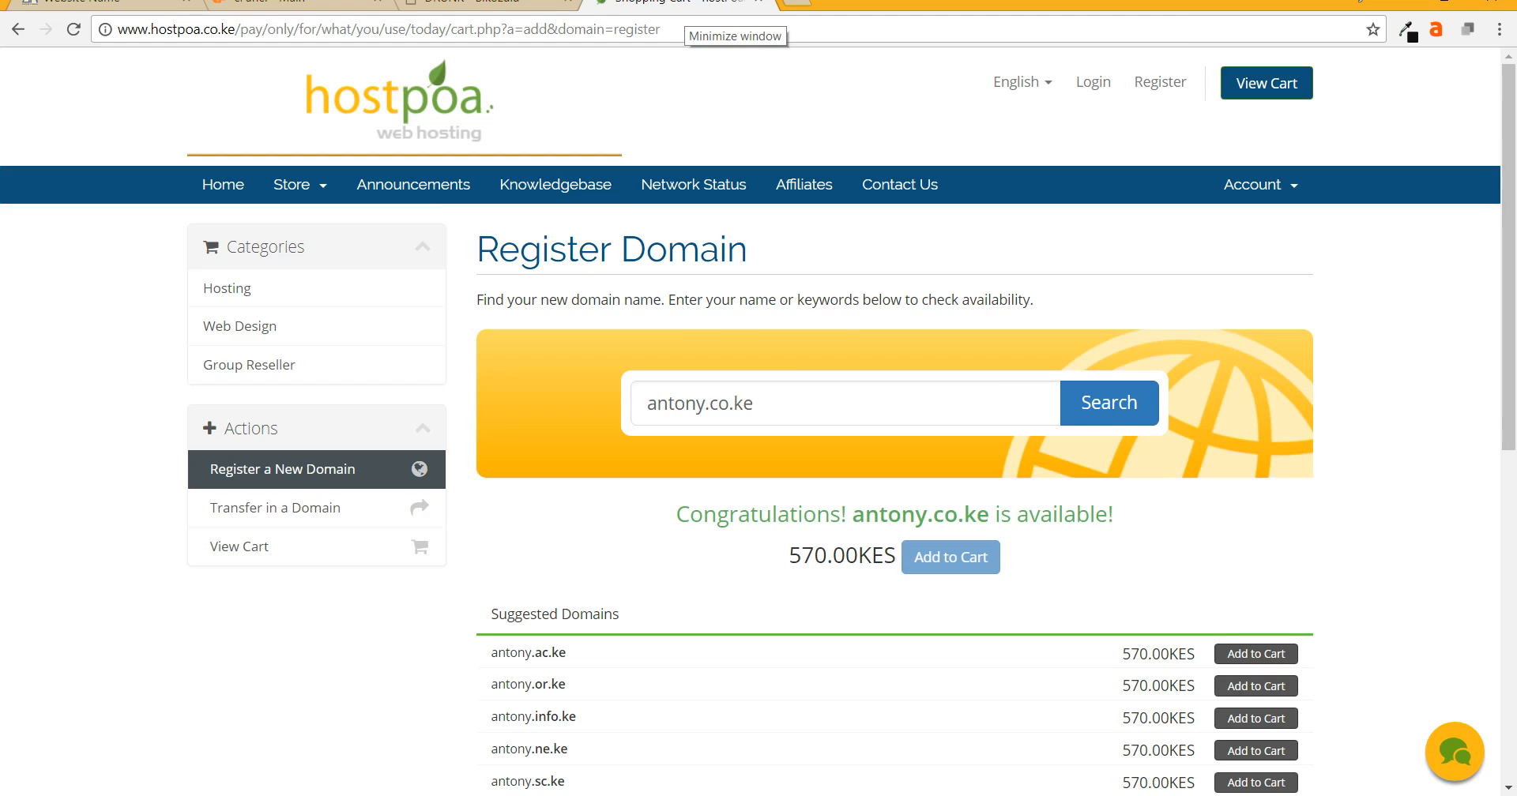
{"action": "scroll", "coordinate": [750, 418], "scroll_direction": "down", "scroll_amount": 7}
{"action": "scroll", "coordinate": [751, 419], "scroll_direction": "up", "scroll_amount": 6}
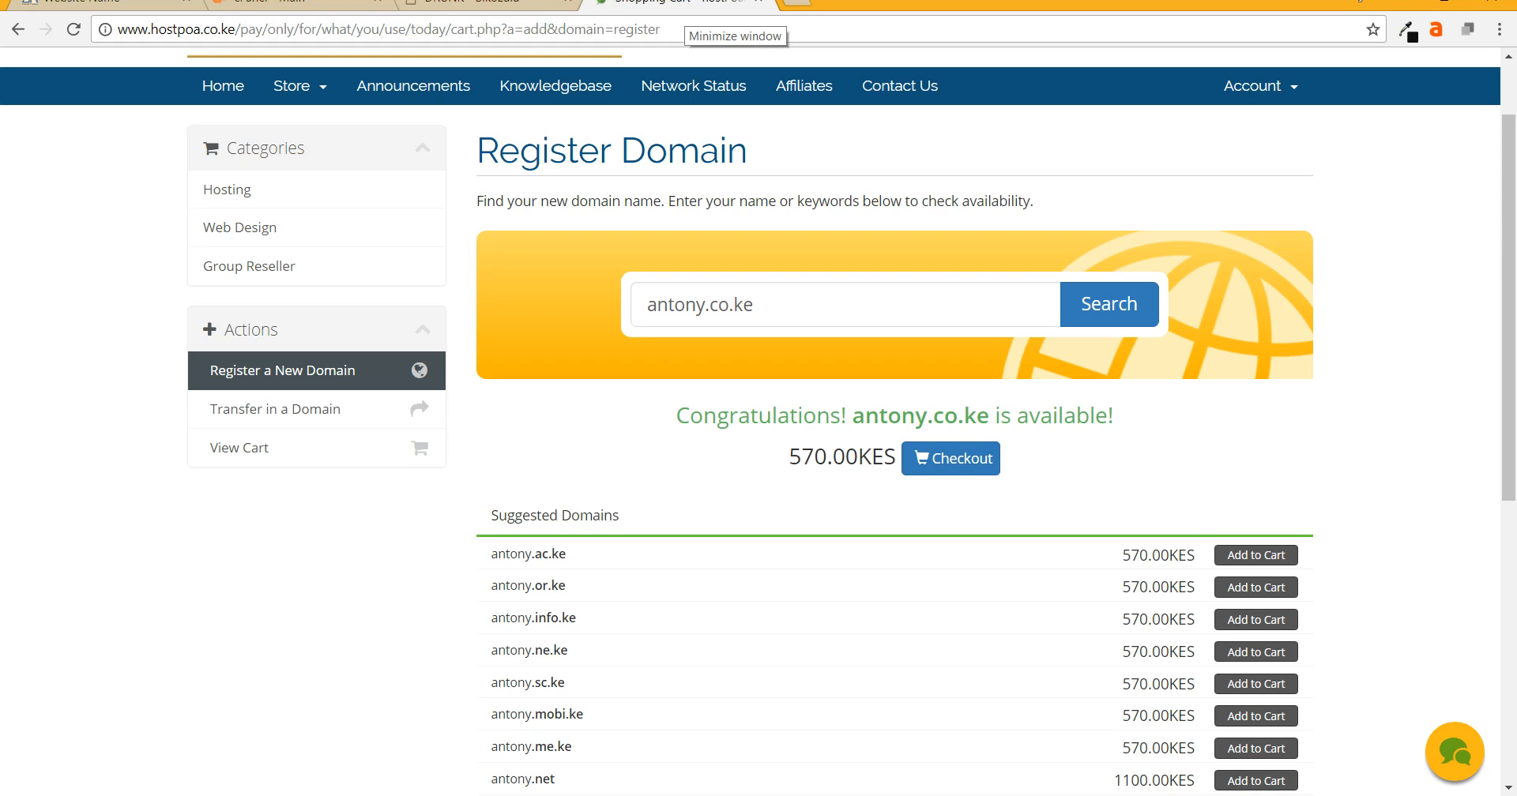
{"action": "left_click", "coordinate": [950, 459]}
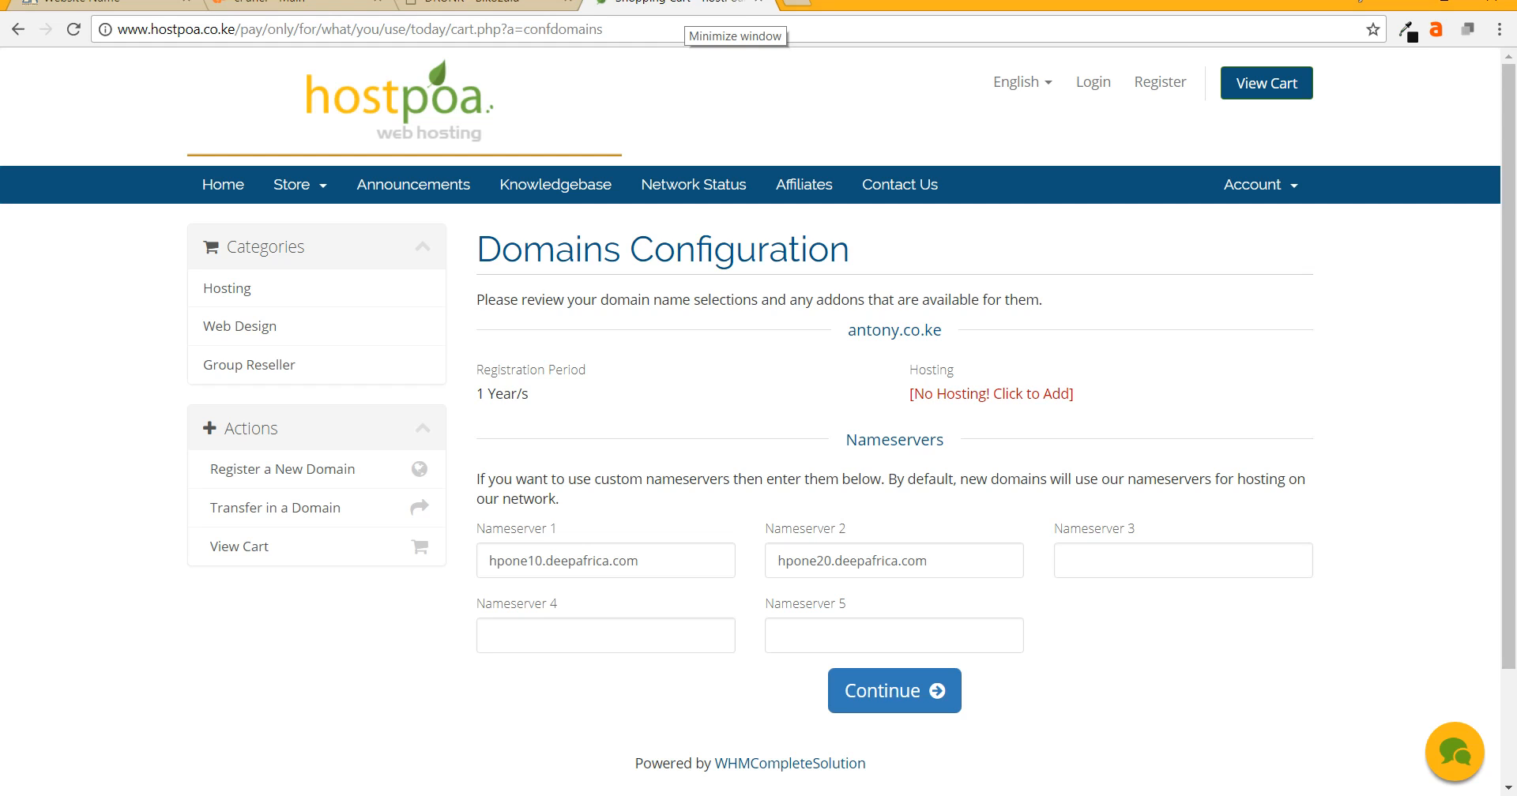
- Add the Base hosting plan for the .co.ke domain already in the cart
{"action": "left_click", "coordinate": [991, 393]}
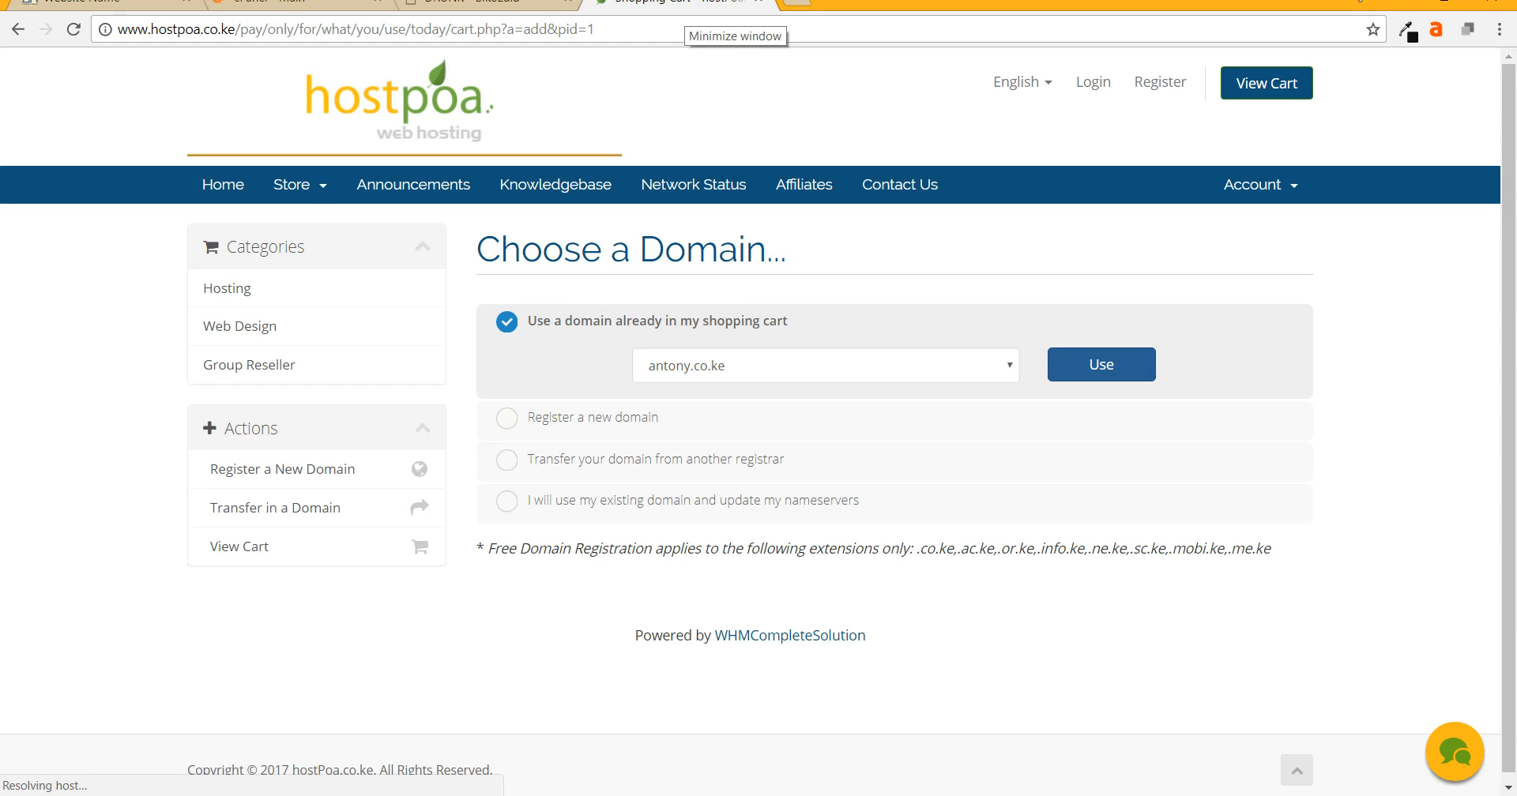
- Attach the cart's .co.ke domain to Base hosting and check out at 995.00KES due today
{"action": "left_click", "coordinate": [1101, 365]}
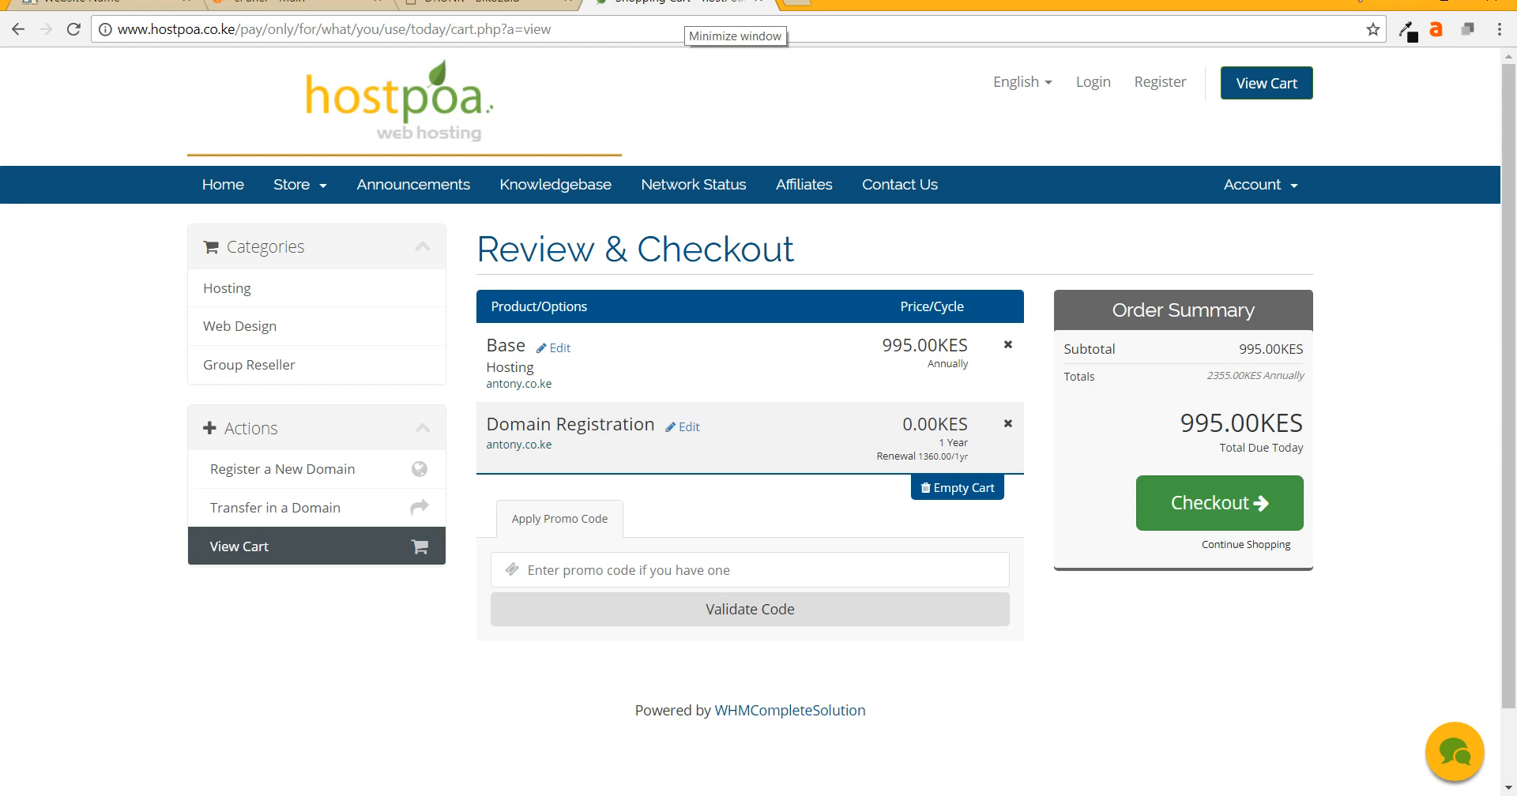
{"action": "left_click", "coordinate": [1219, 502]}
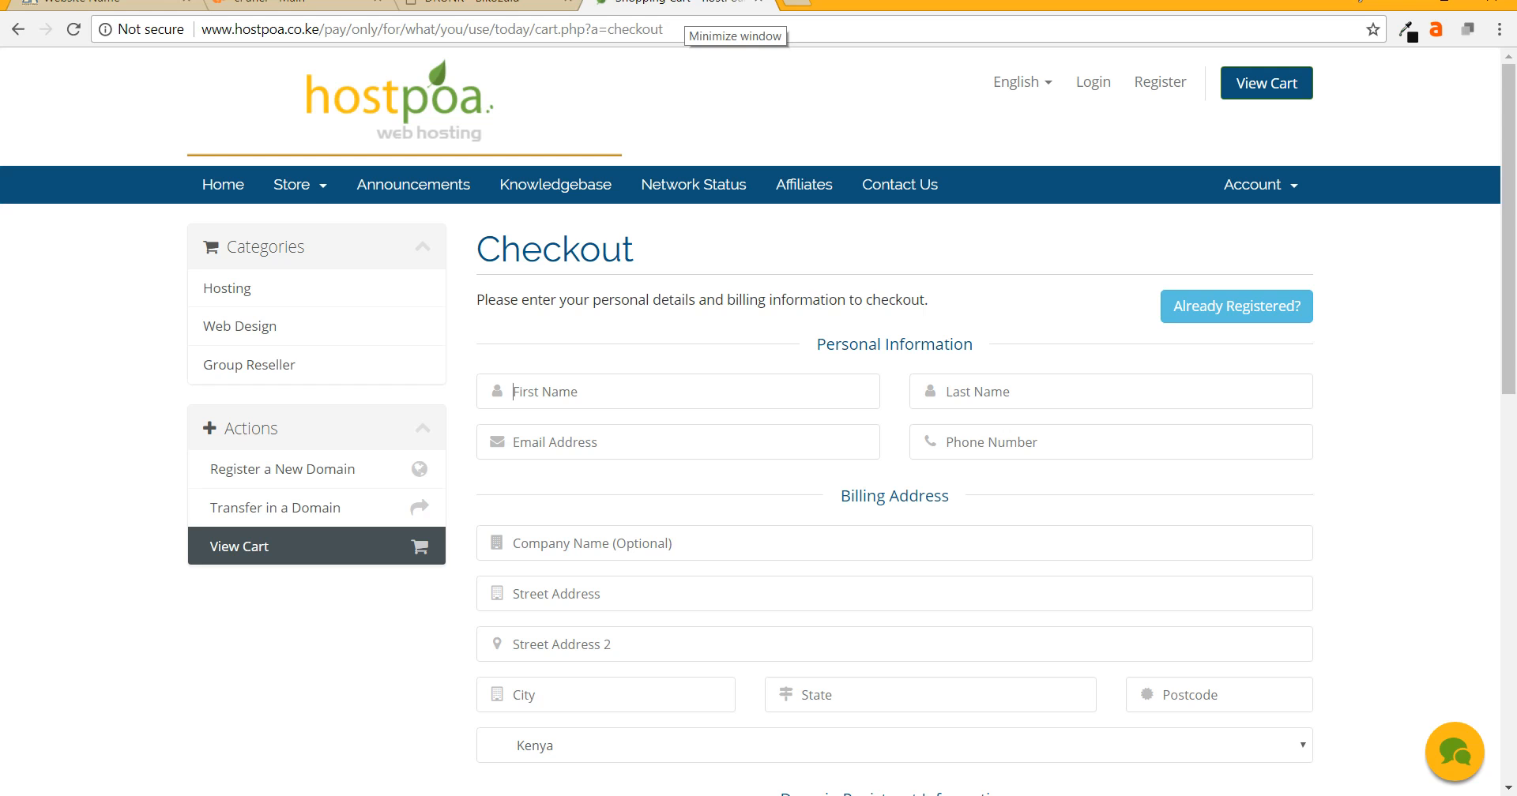
- Enter the customer's first name on the checkout form and review the remaining billing fields
{"action": "type", "text": "sn"}
{"action": "key", "text": "BackSpace"}
{"action": "key", "text": "BackSpace"}
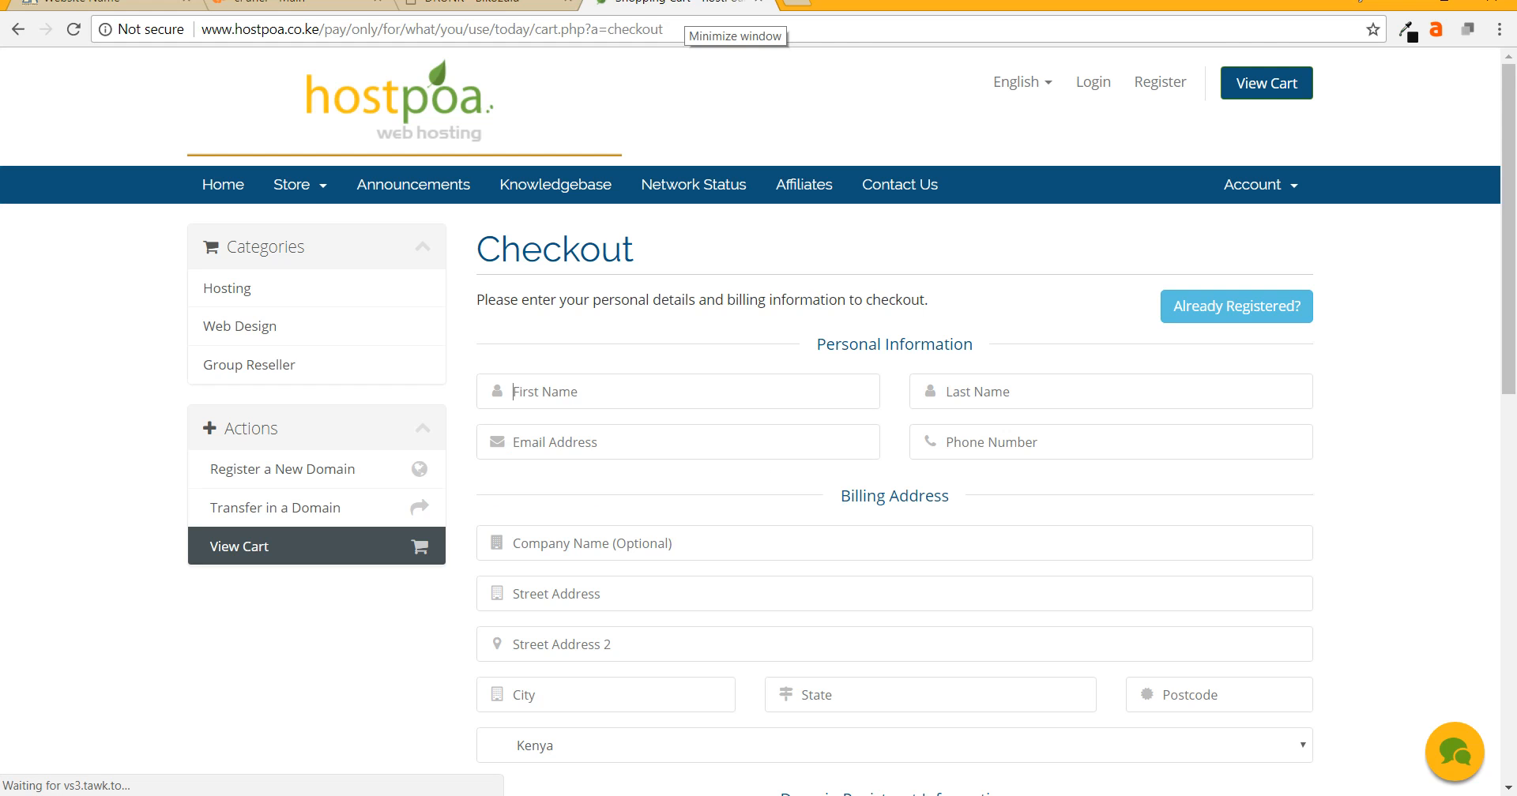
{"action": "type", "text": "antony"}
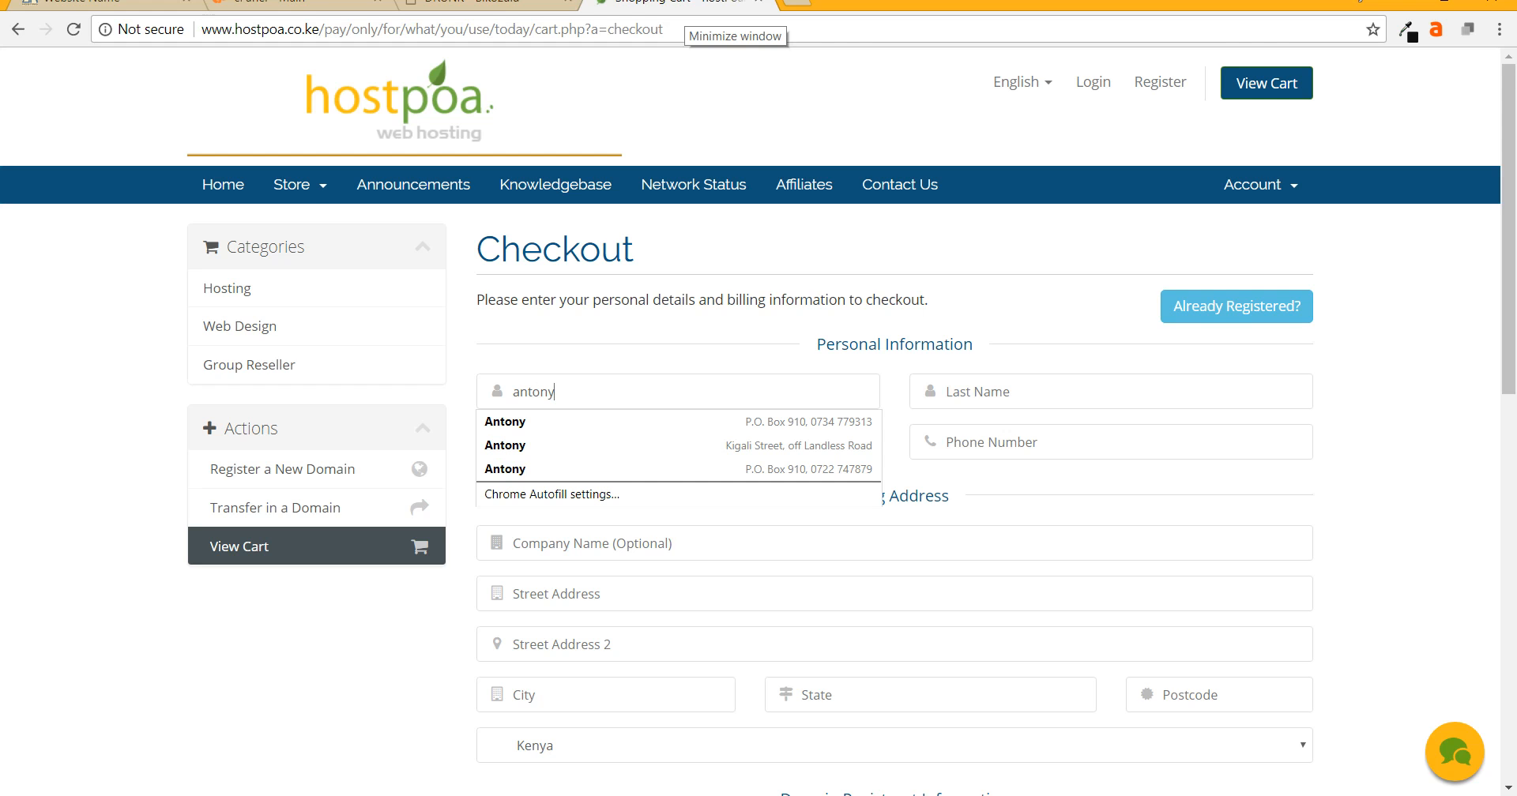
{"action": "left_click", "coordinate": [1110, 392]}
{"action": "scroll", "coordinate": [895, 421], "scroll_direction": "down", "scroll_amount": 6}
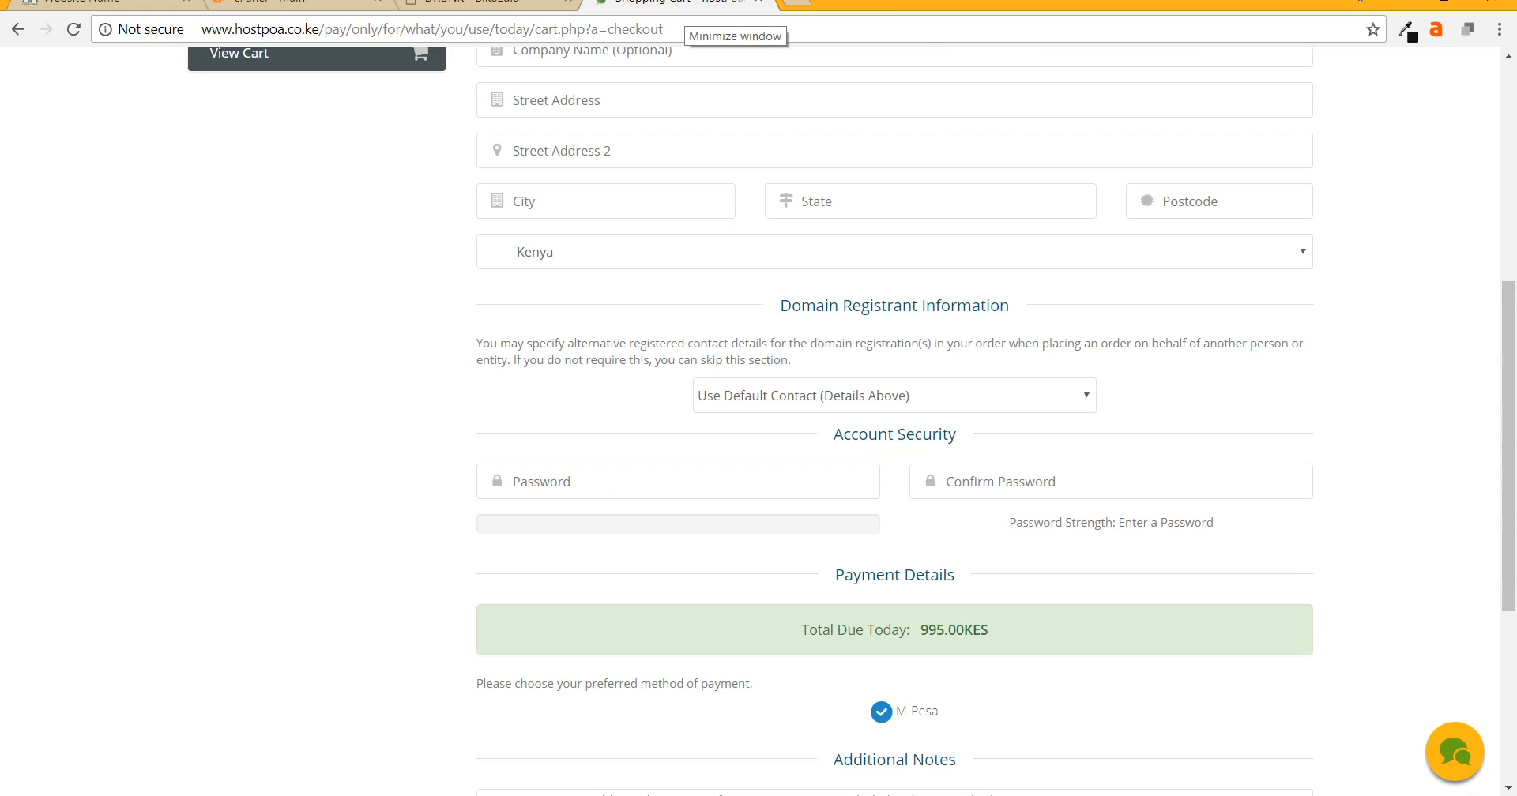
{"action": "scroll", "coordinate": [895, 422], "scroll_direction": "down", "scroll_amount": 1}
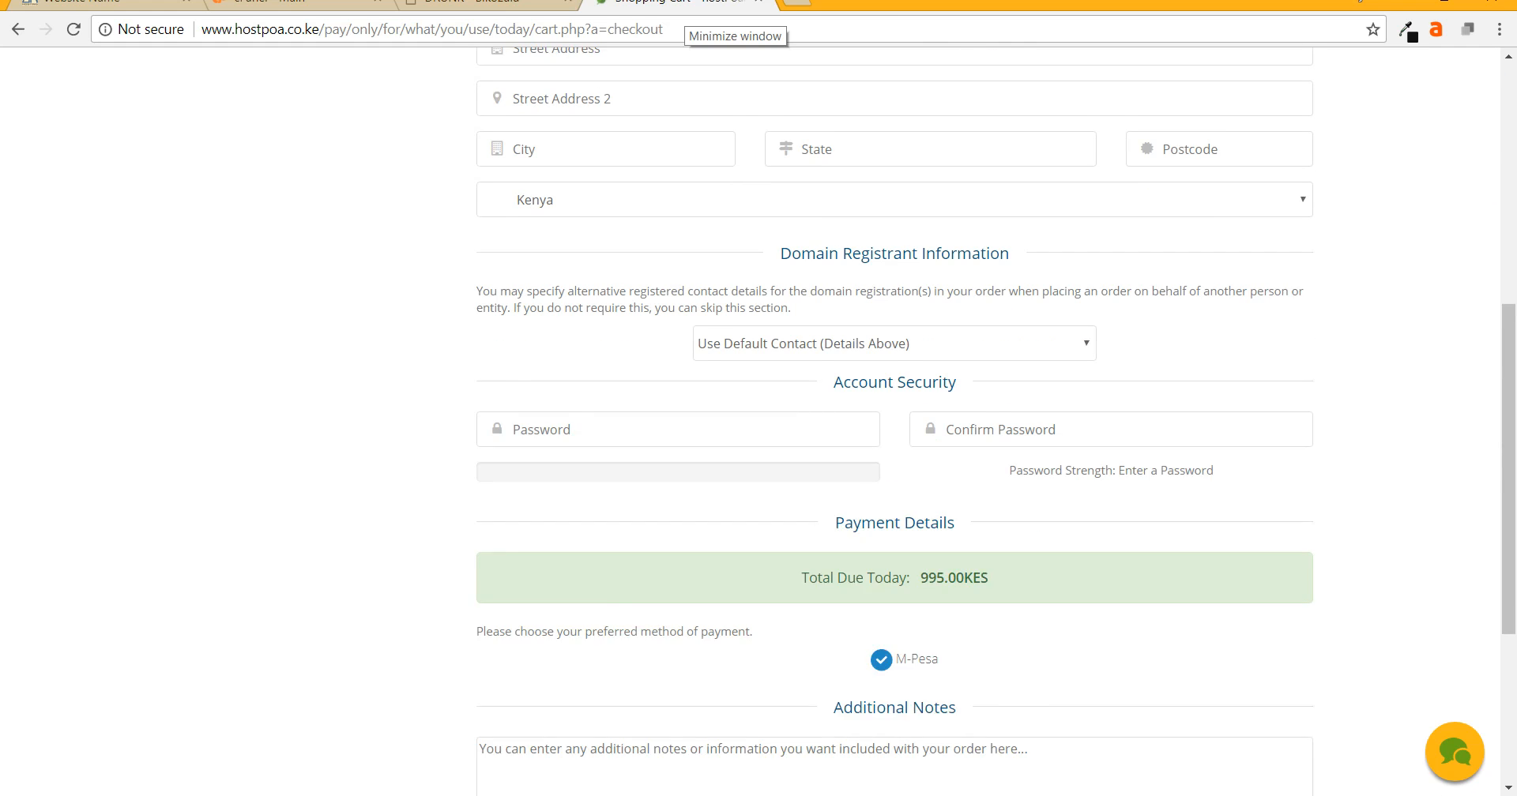
{"action": "left_click_drag", "start_coordinate": [940, 613], "coordinate": [893, 614]}
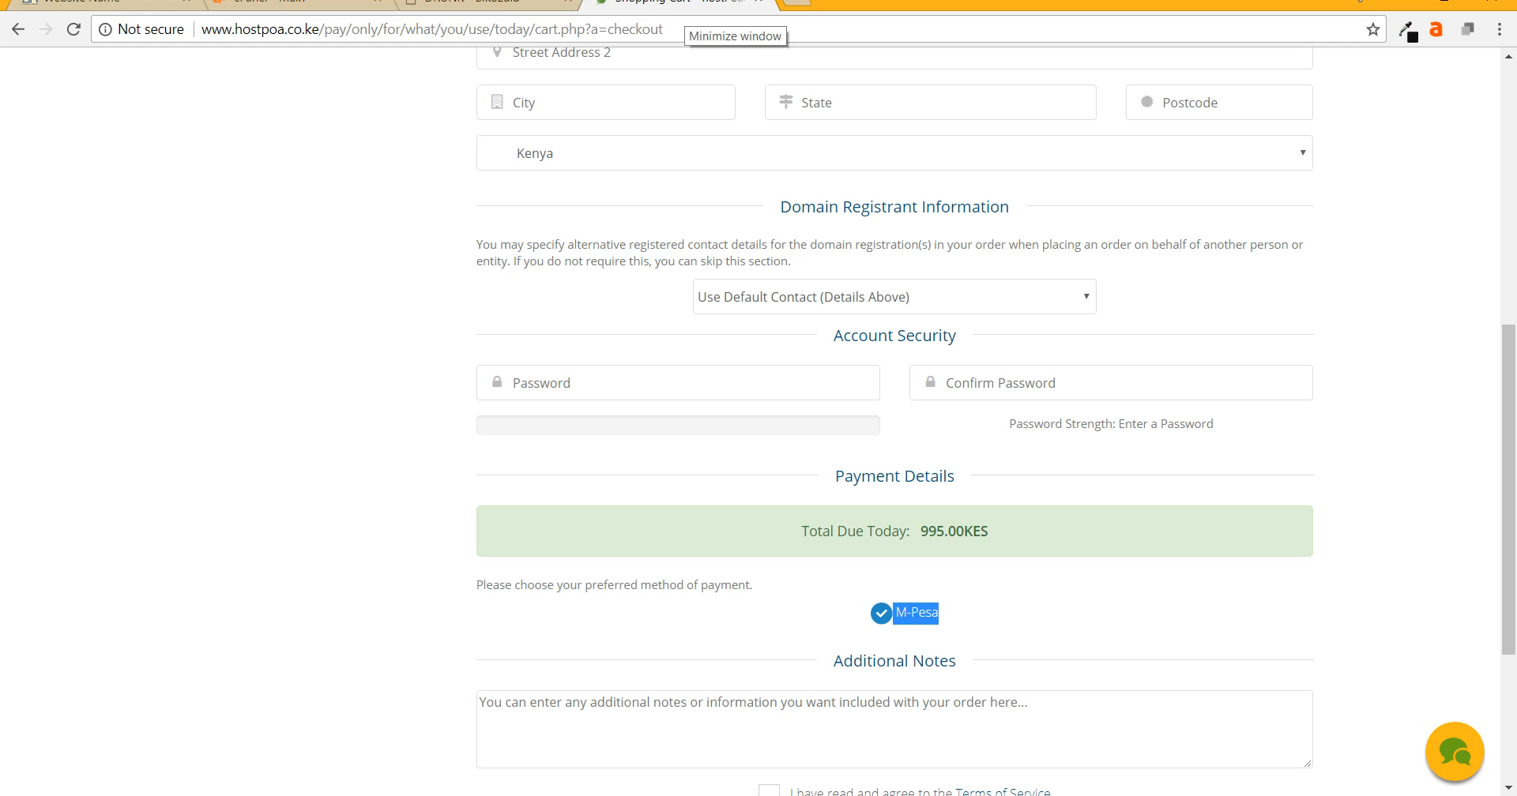
{"action": "scroll", "coordinate": [894, 422], "scroll_direction": "up", "scroll_amount": 4}
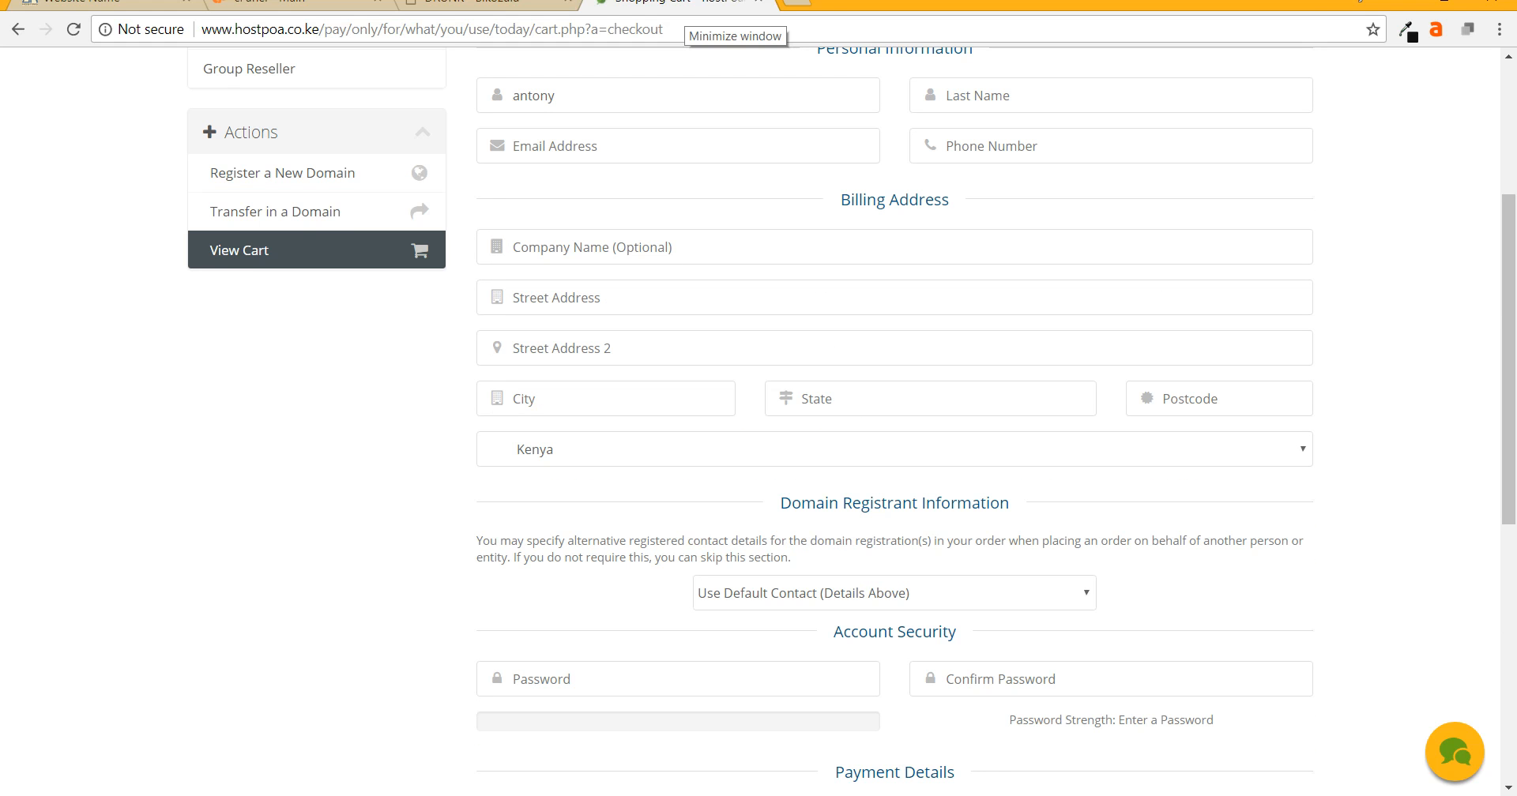
{"action": "scroll", "coordinate": [894, 422], "scroll_direction": "up", "scroll_amount": 2}
{"action": "scroll", "coordinate": [894, 422], "scroll_direction": "down", "scroll_amount": 8}
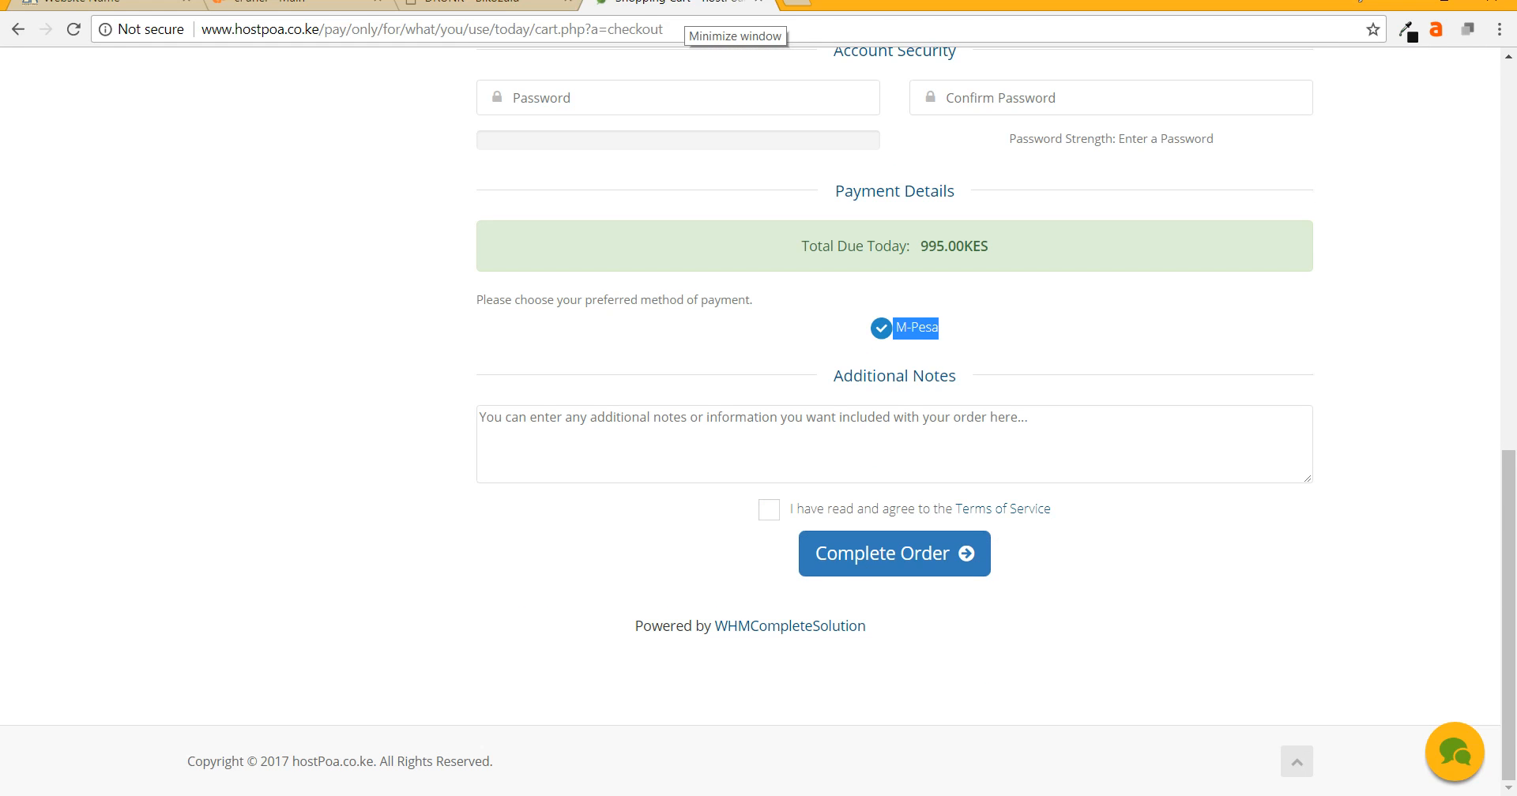
{"action": "scroll", "coordinate": [894, 422], "scroll_direction": "up", "scroll_amount": 1}
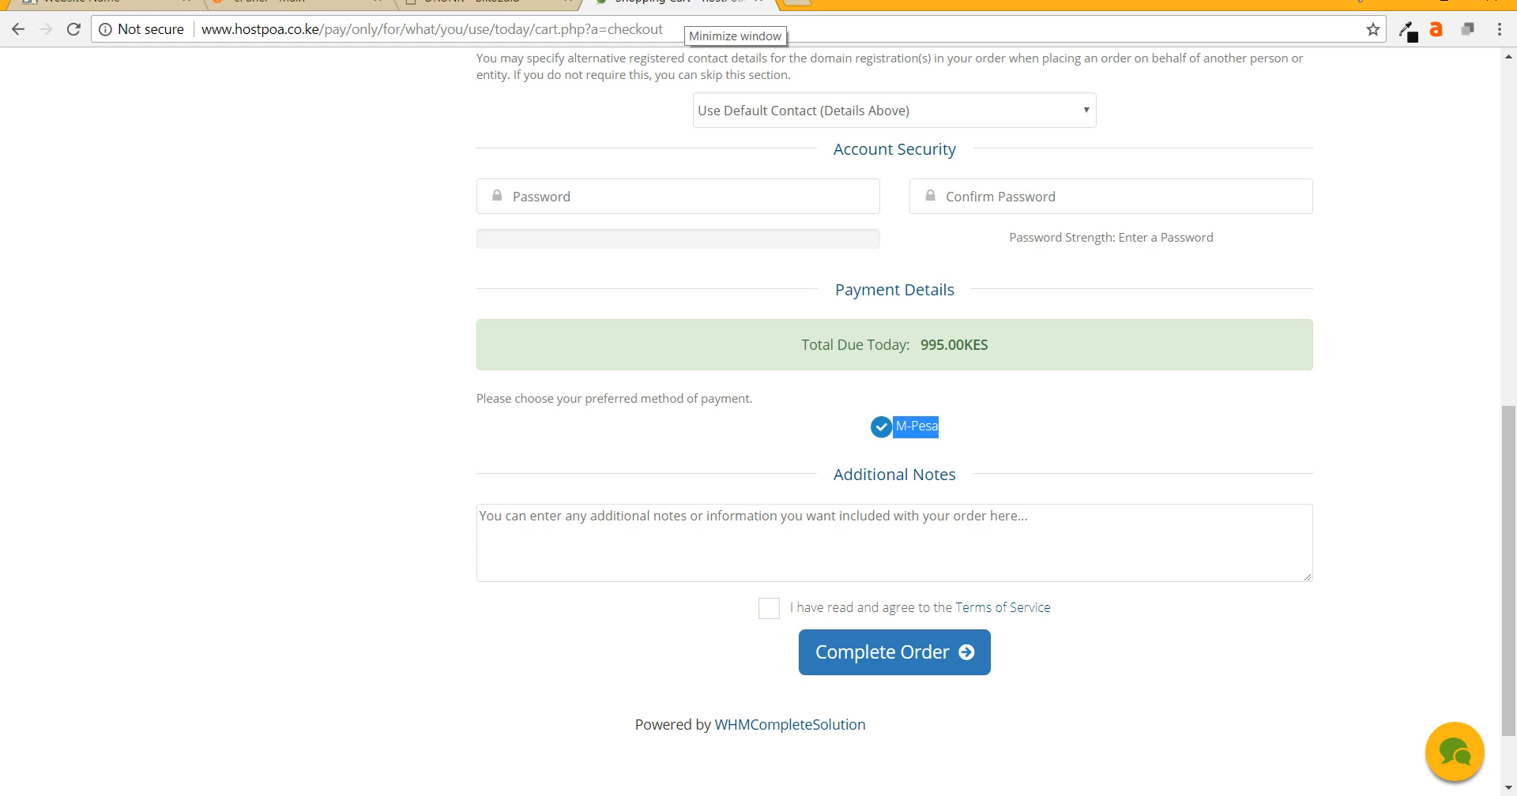
{"action": "scroll", "coordinate": [750, 419], "scroll_direction": "up", "scroll_amount": 10}
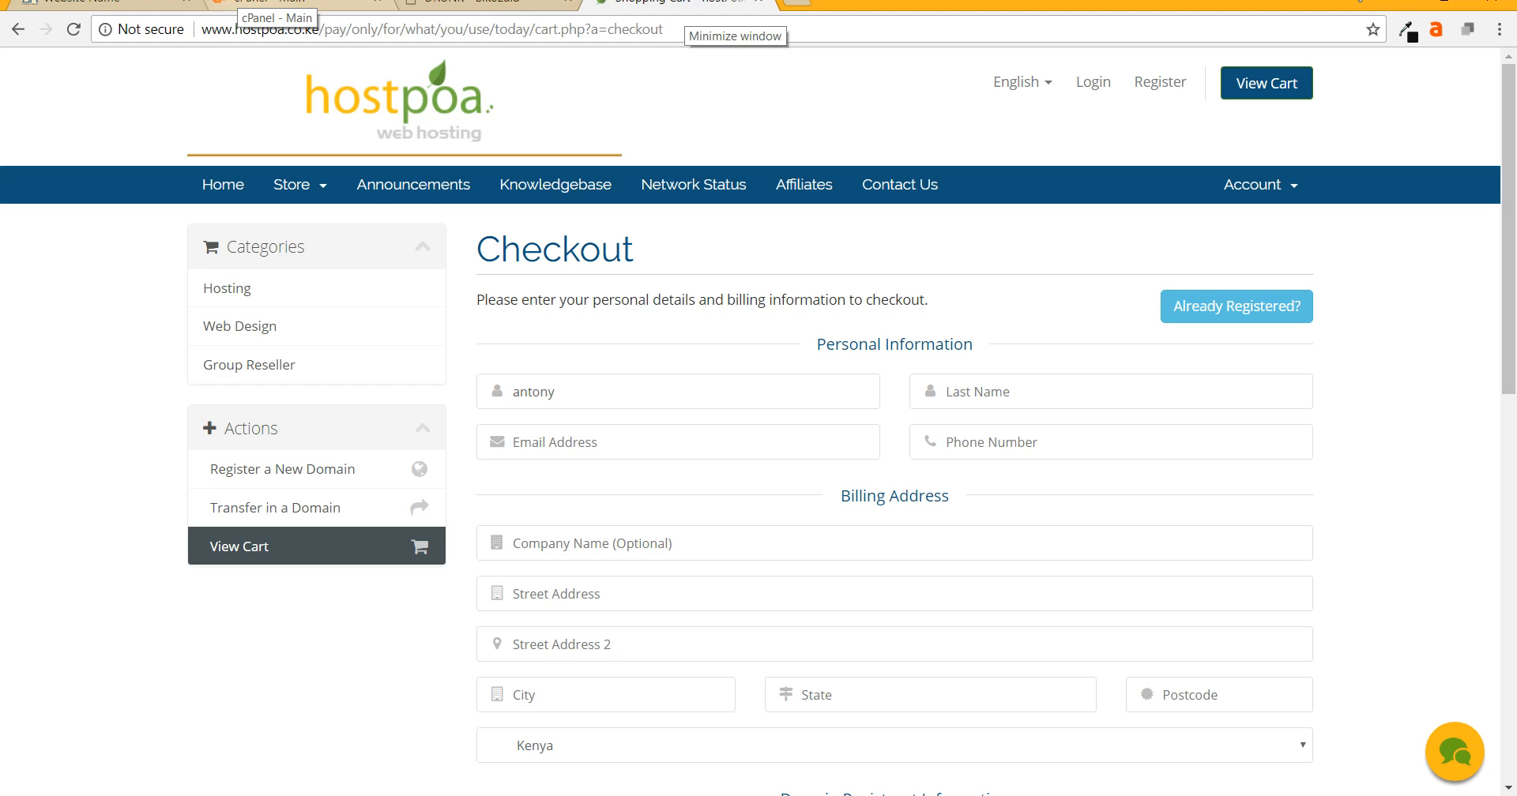
- Switch to the siafuwatu.com cPanel dashboard tab and select the URL path after the domain
{"action": "left_click", "coordinate": [269, 4]}
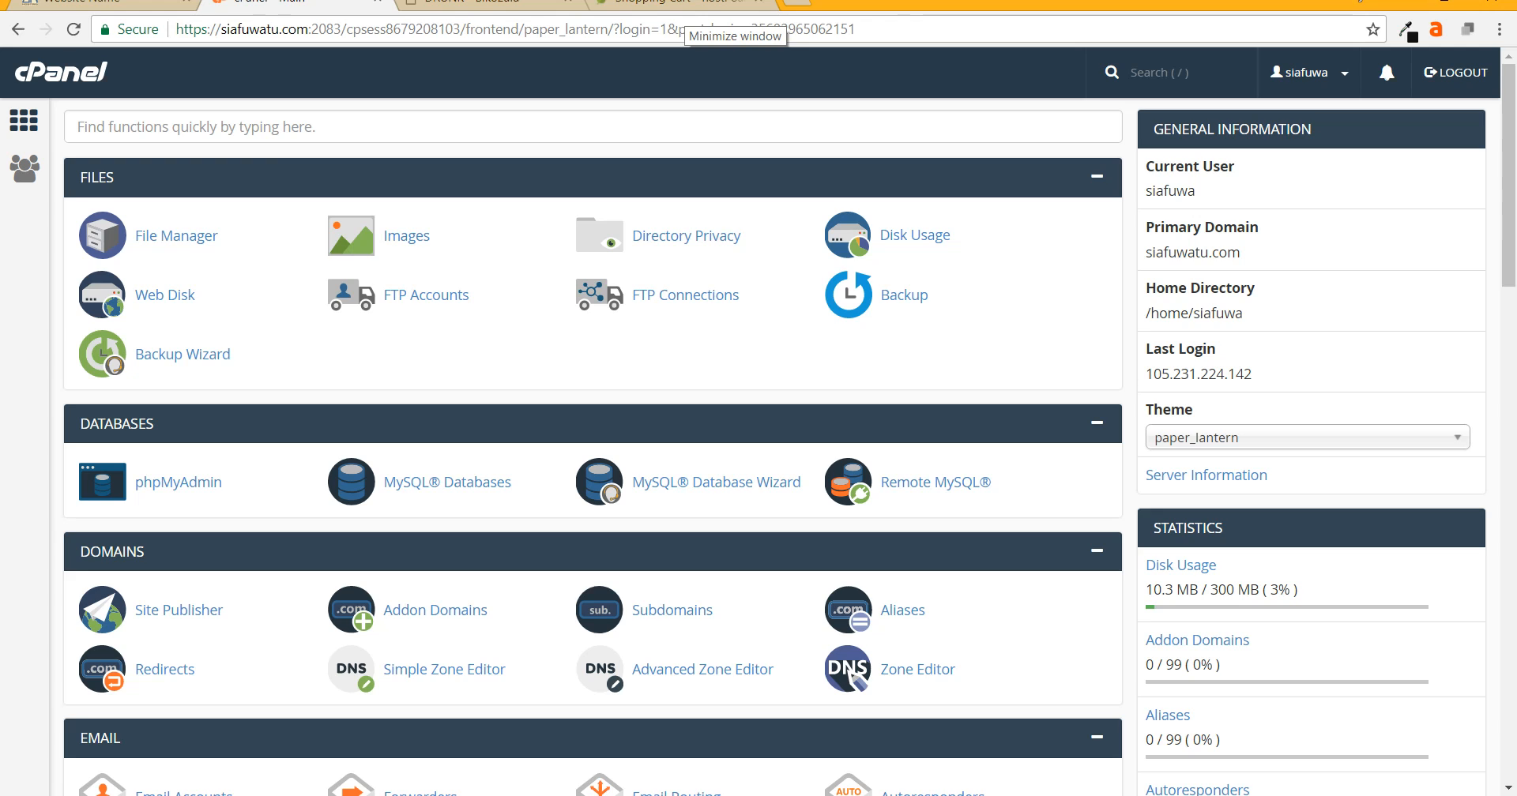
{"action": "left_click_drag", "start_coordinate": [855, 28], "coordinate": [308, 29]}
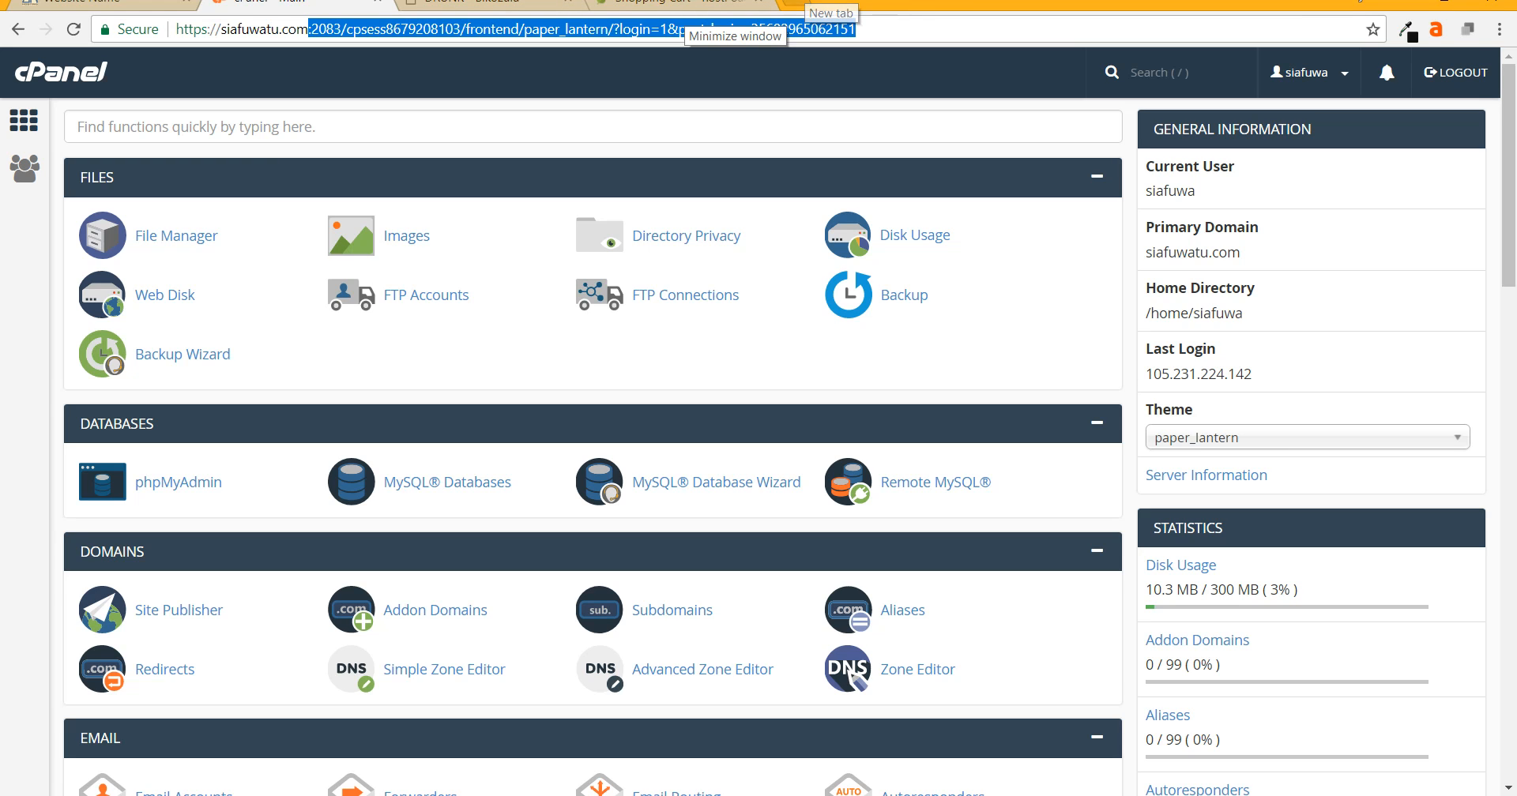
- Load the siafuwatu.com/cpanel login page in a new tab, then close that tab
{"action": "left_click", "coordinate": [793, 3]}
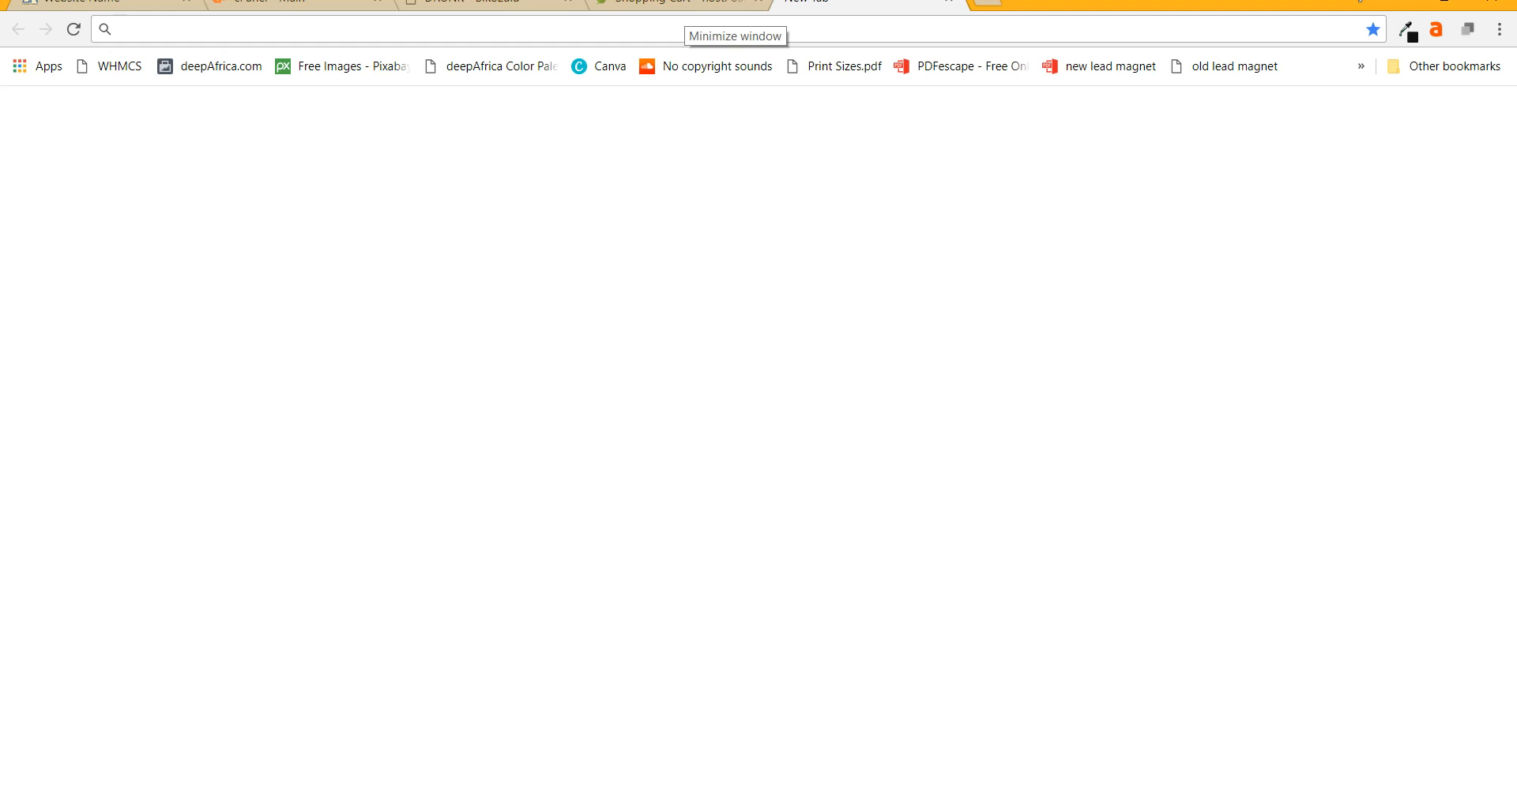
{"action": "type", "text": "siafuwatu.com"}
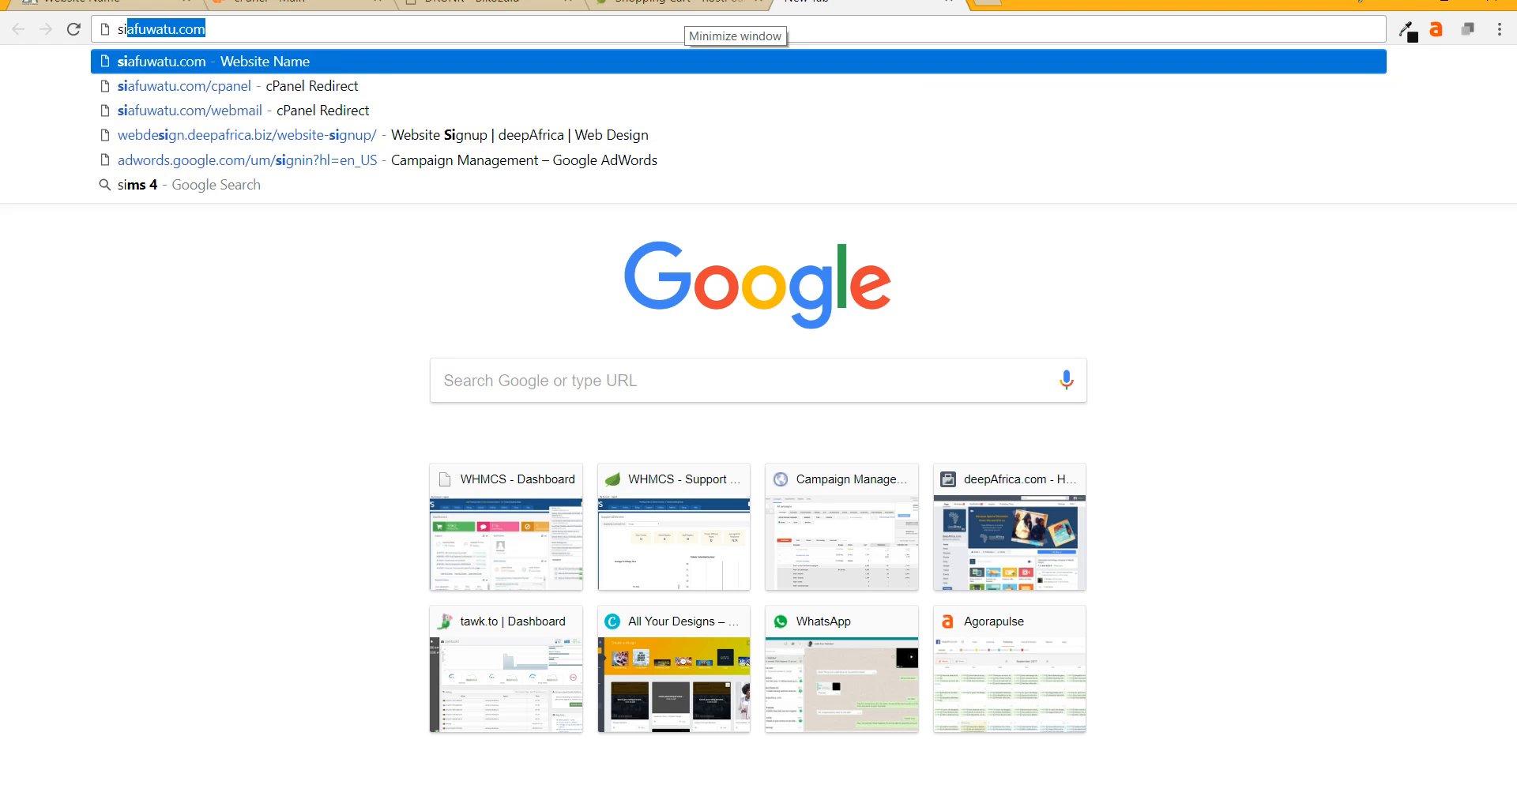
{"action": "key", "text": "Right"}
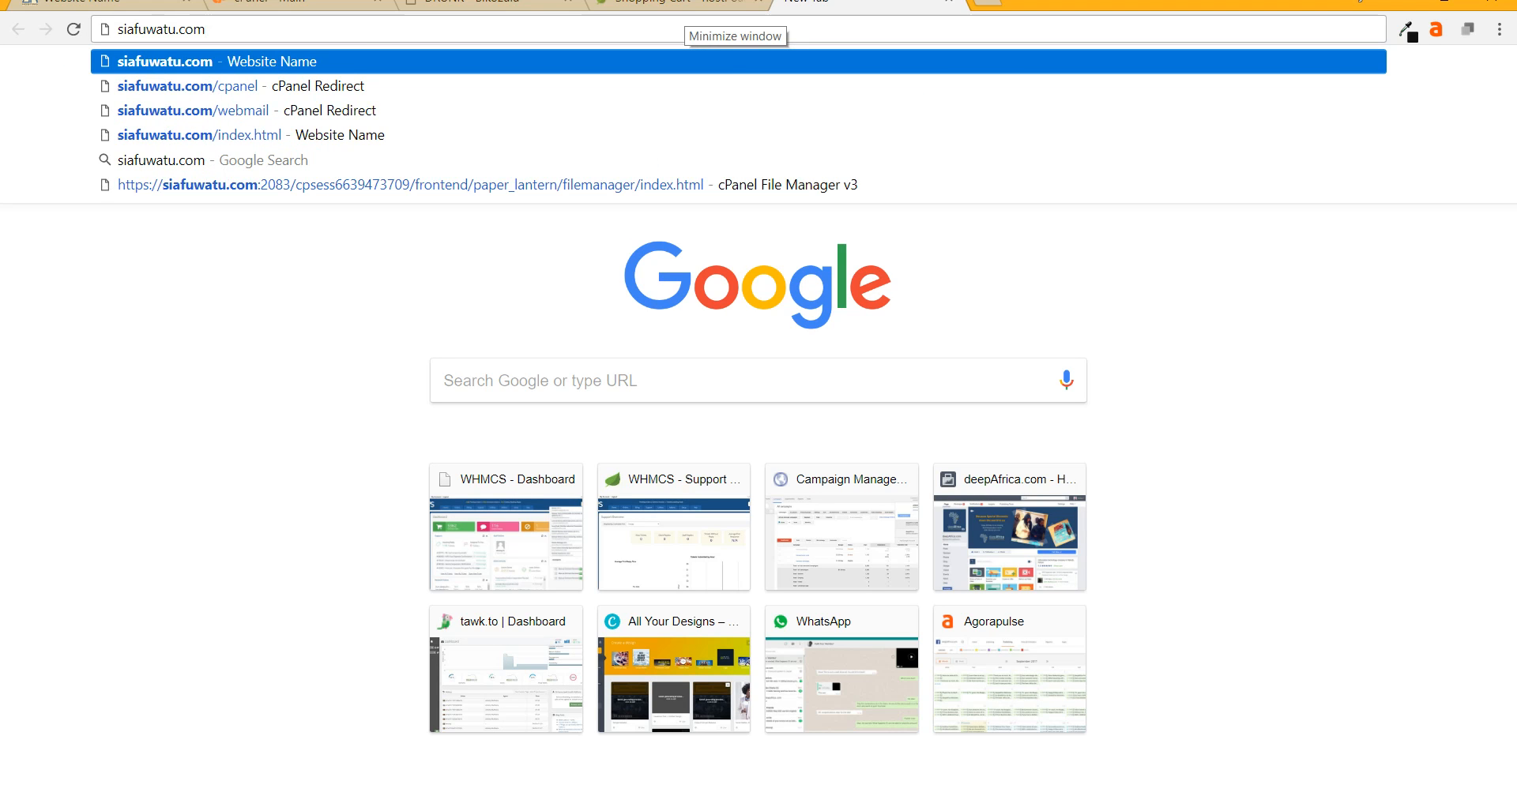
{"action": "type", "text": "/cpanel"}
{"action": "key", "text": "Return"}
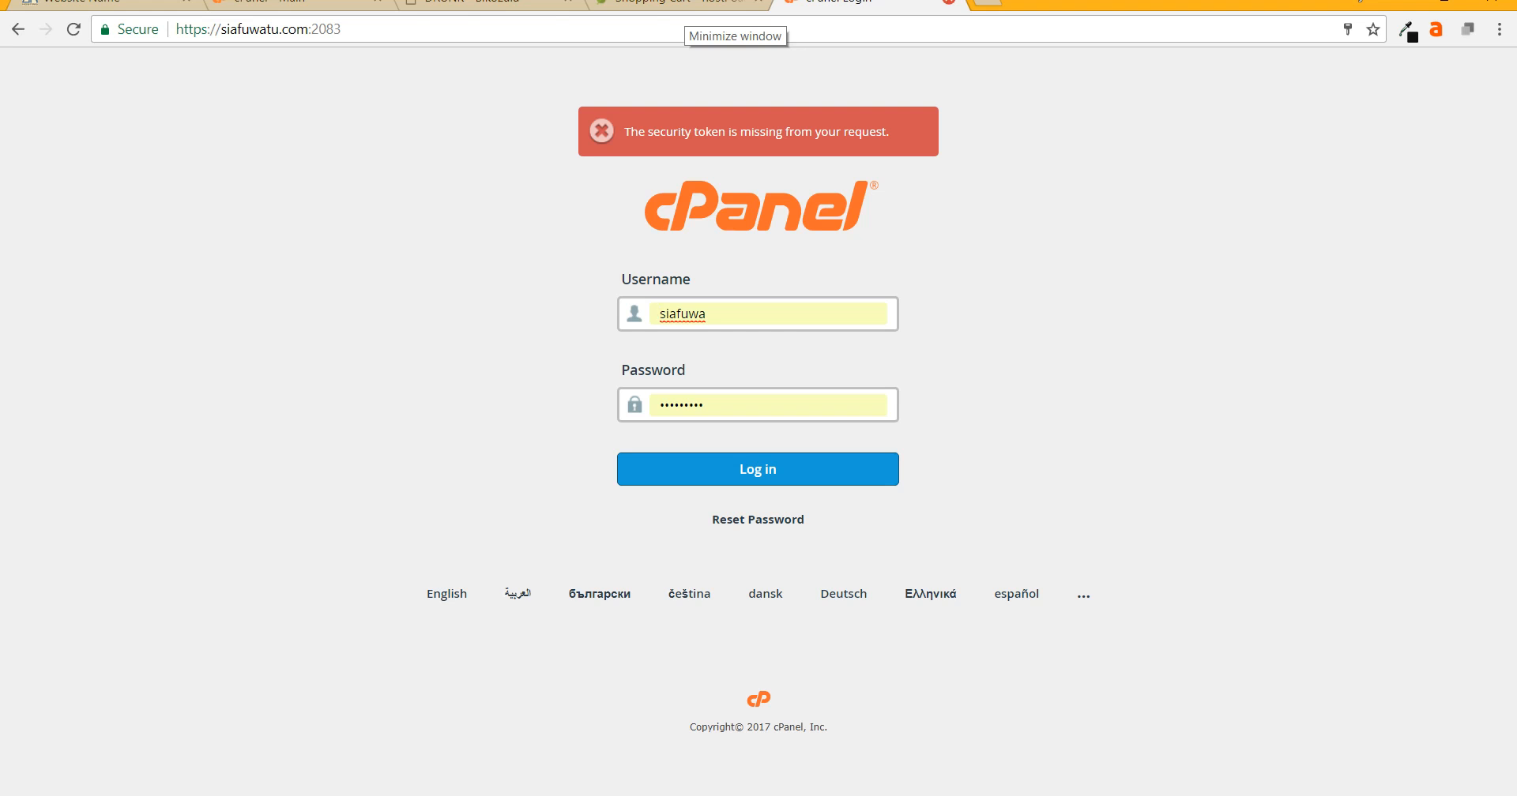
{"action": "left_click", "coordinate": [949, 1]}
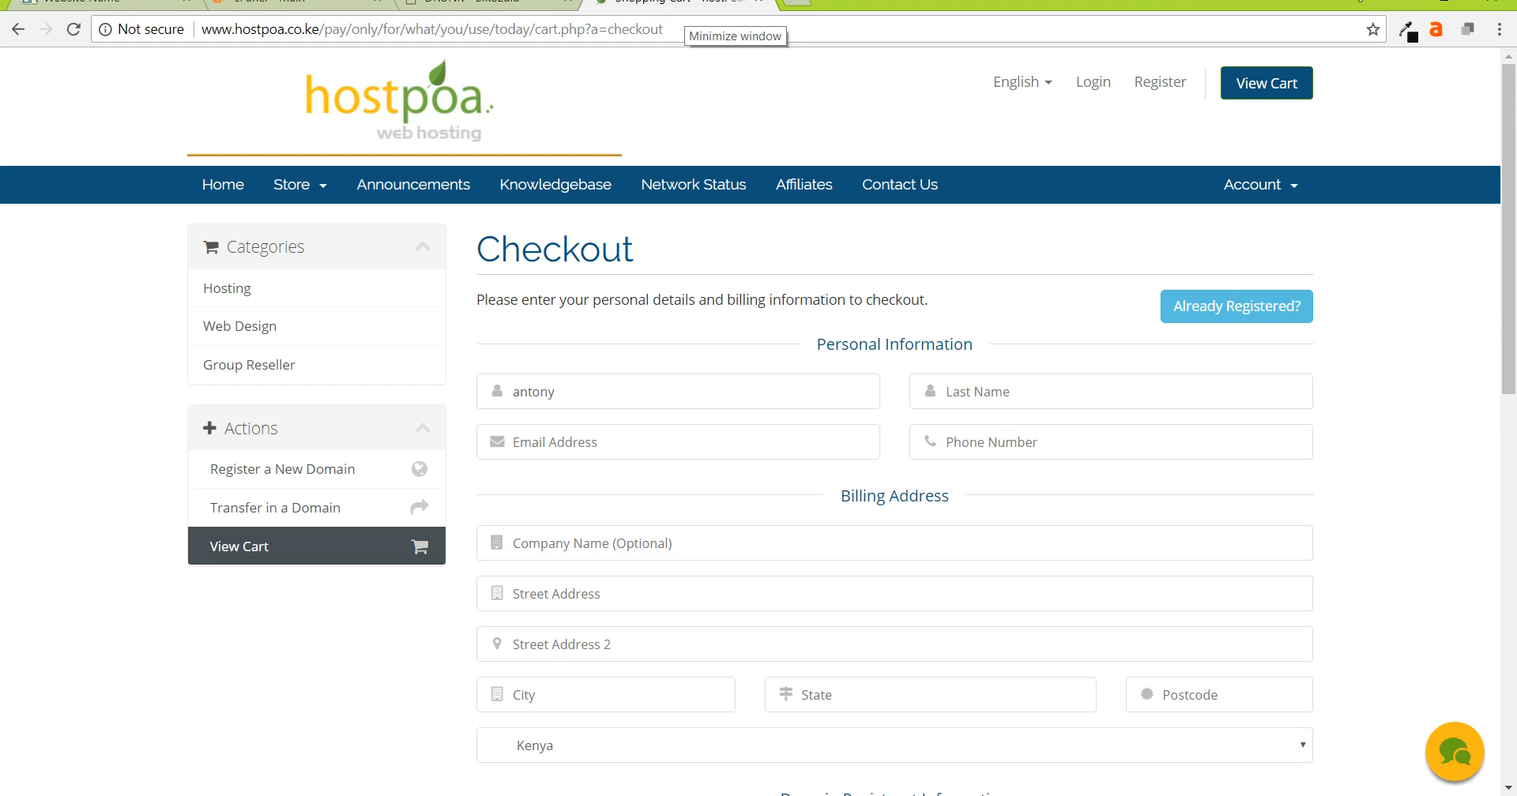
- Return to the siafuwatu.com cPanel dashboard, mute the sound, and focus the function search box
{"action": "left_click", "coordinate": [292, 3]}
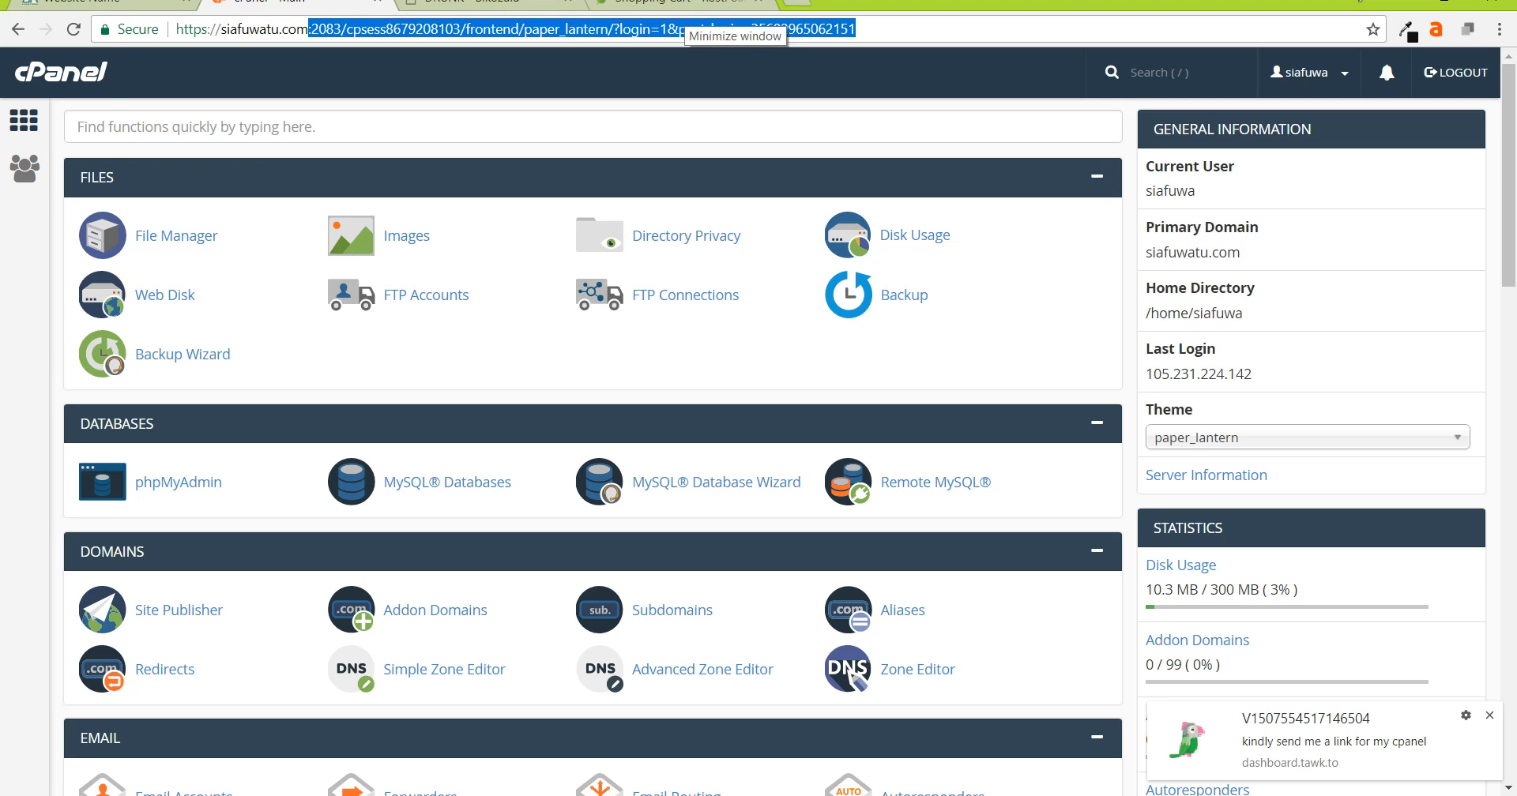
{"action": "key", "text": "XF86AudioMute"}
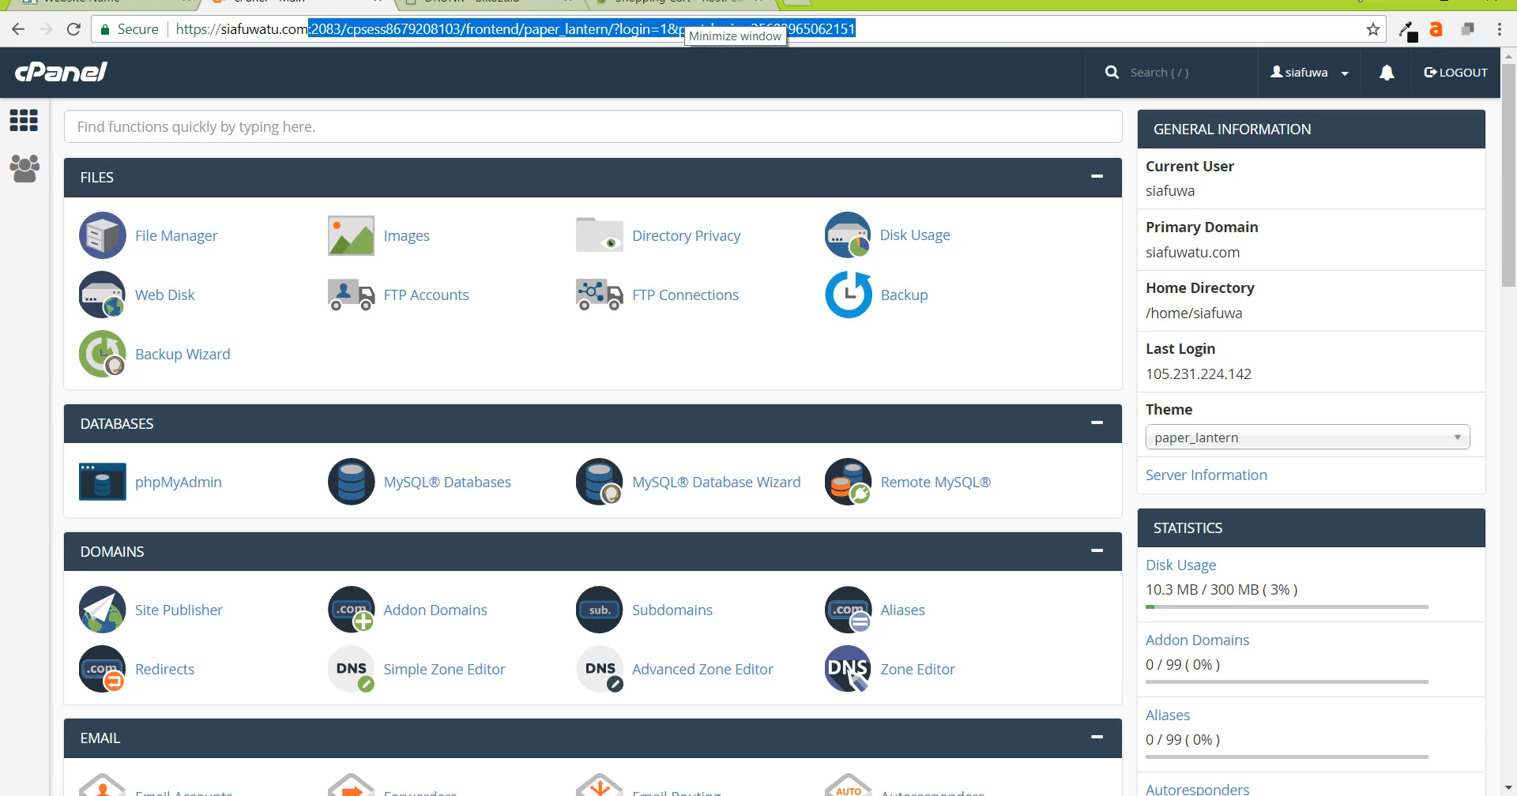
{"action": "left_click", "coordinate": [316, 126]}
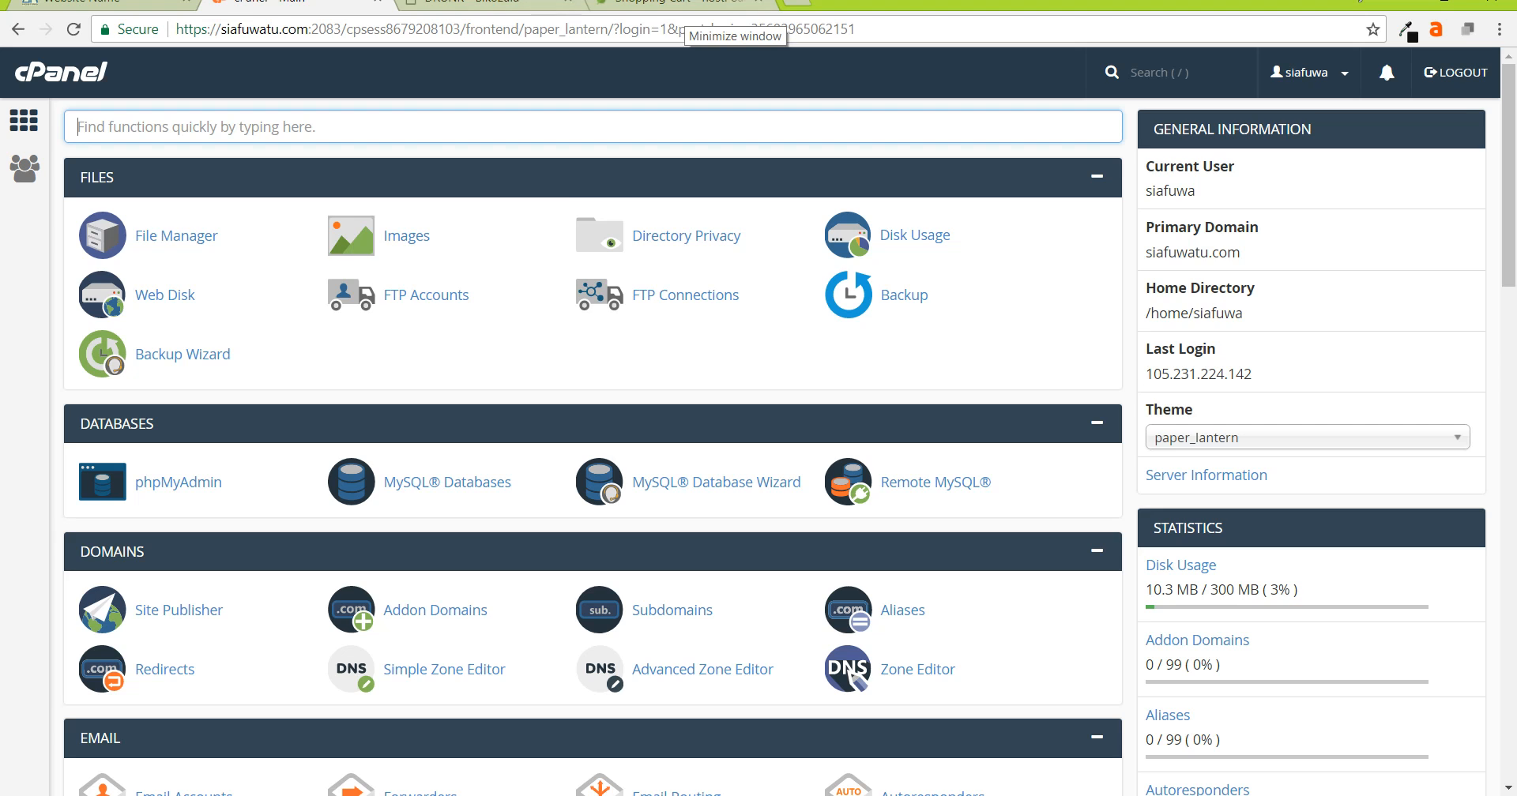
{"action": "left_click", "coordinate": [658, 3]}
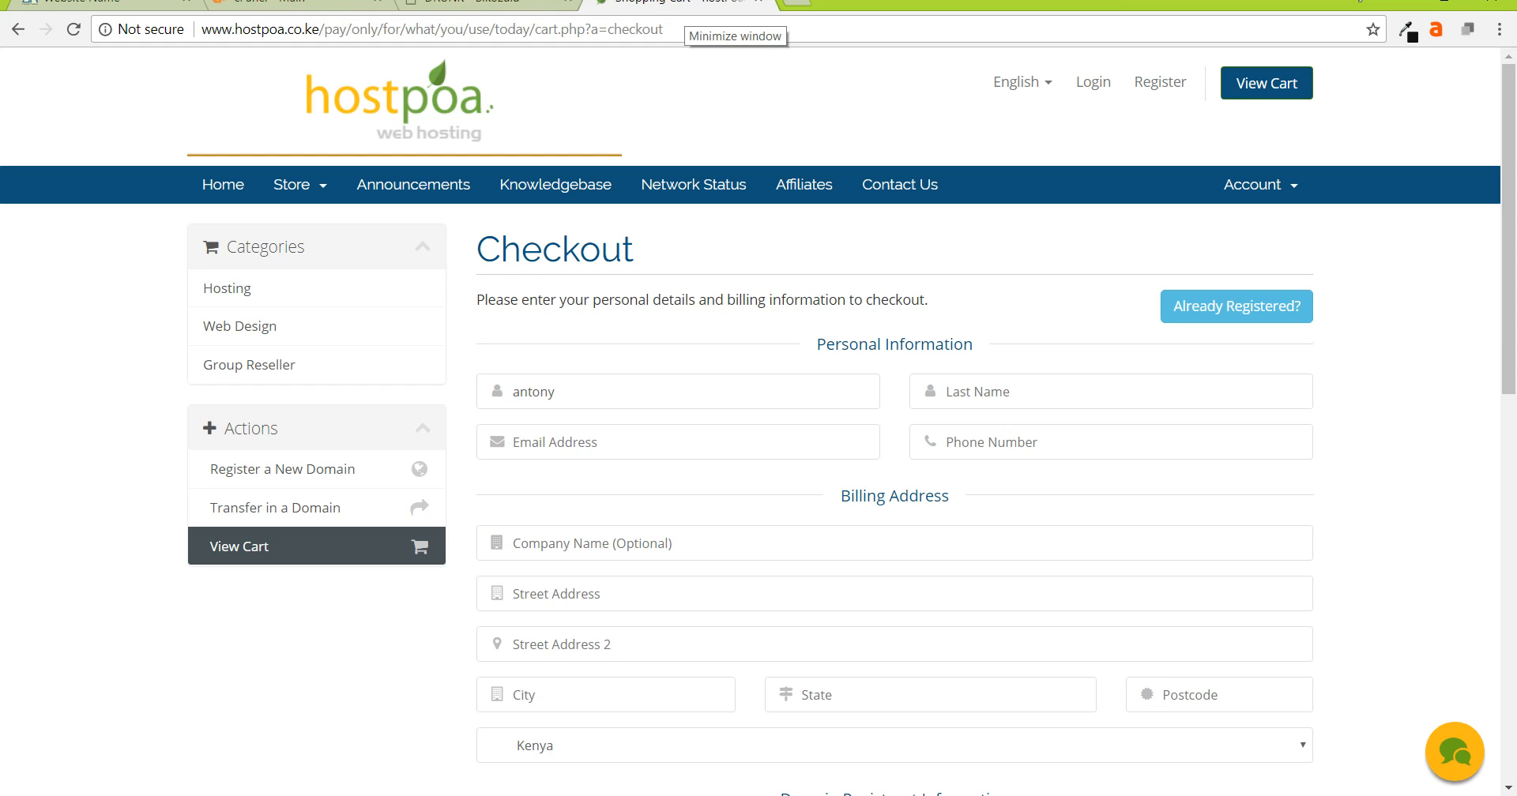
{"action": "left_click", "coordinate": [1454, 752]}
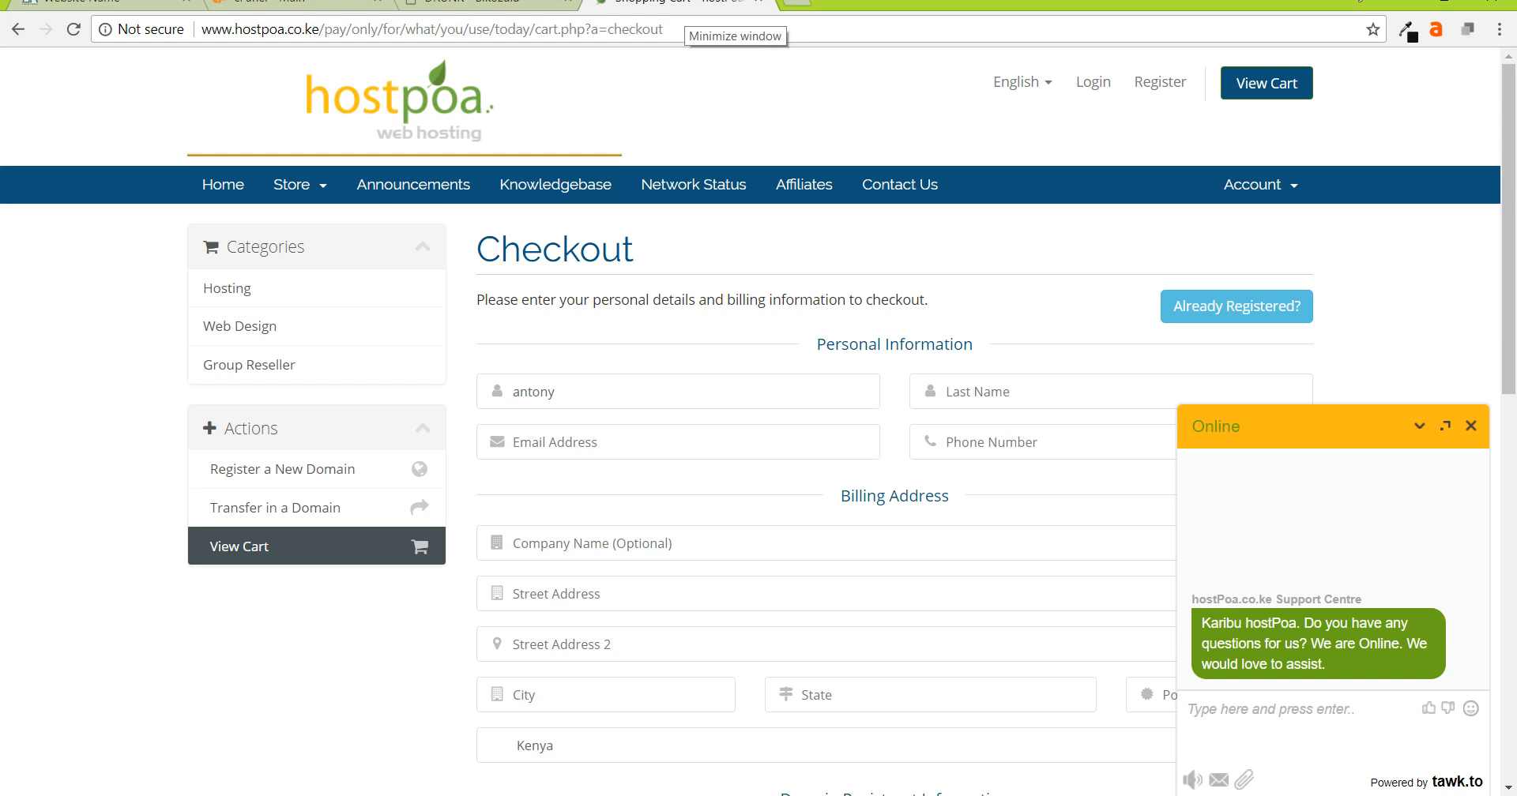
{"action": "left_click", "coordinate": [1419, 426]}
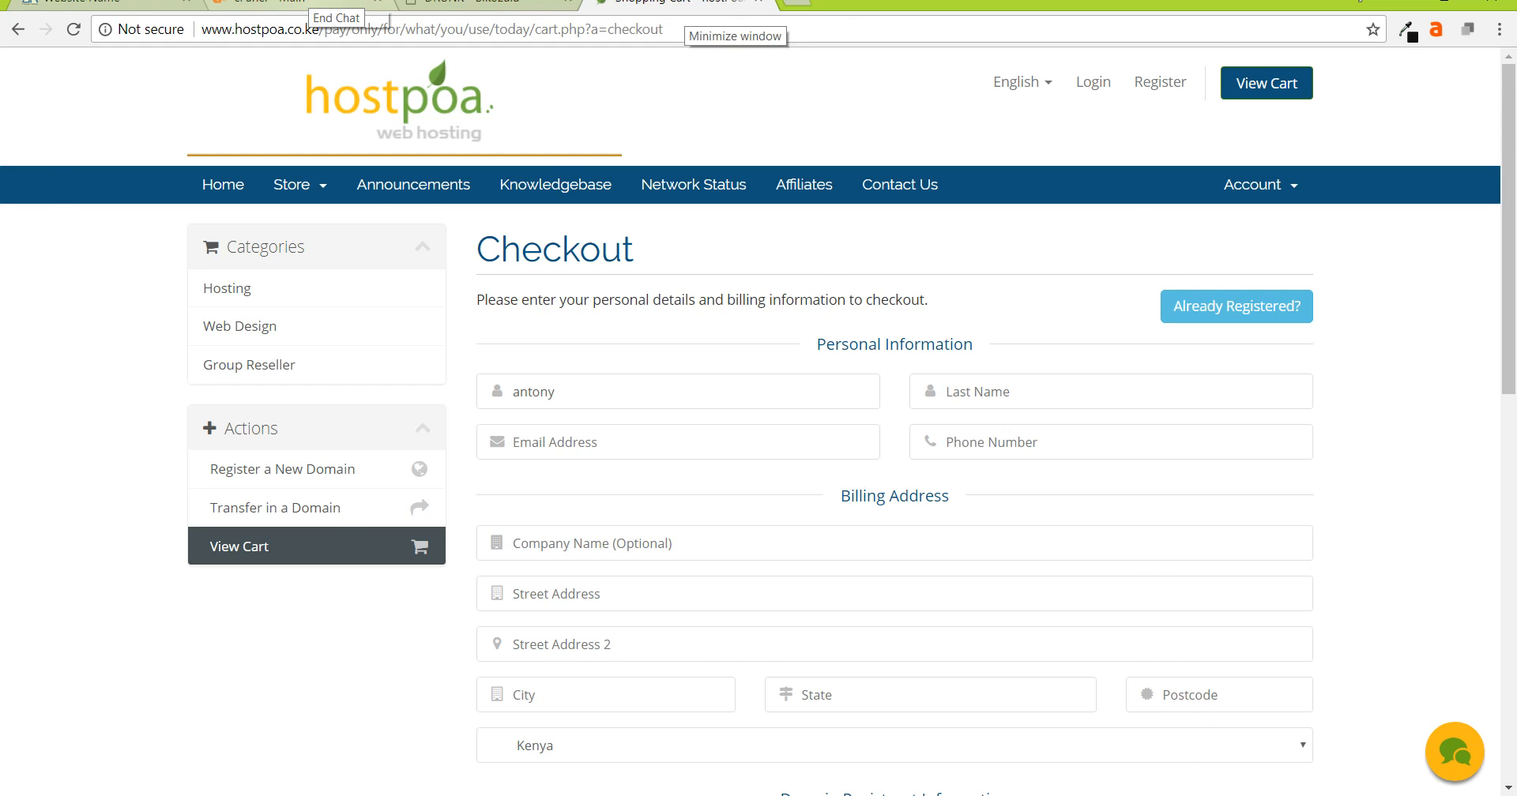
{"action": "left_click", "coordinate": [310, 2]}
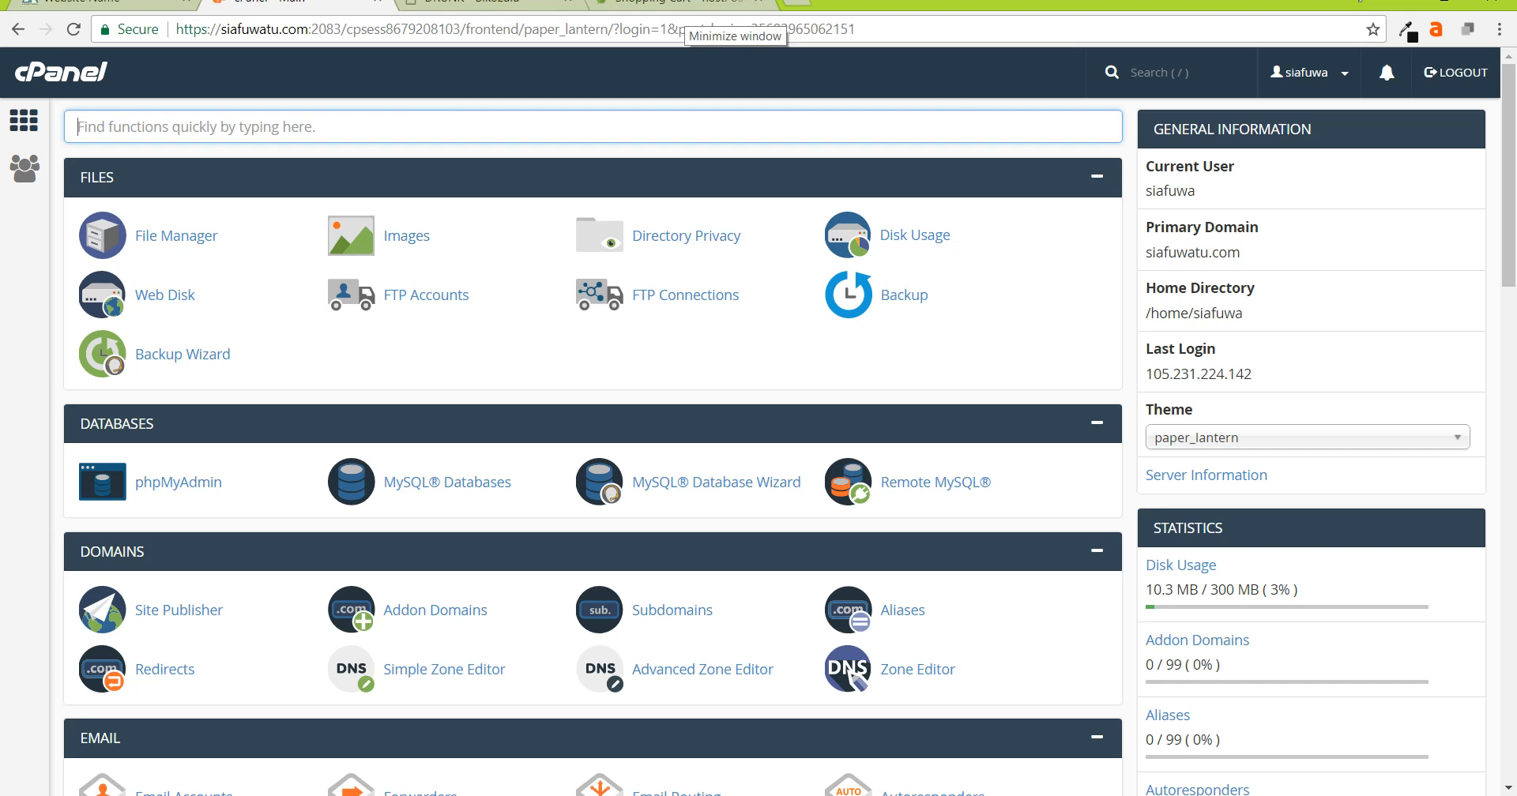
- Filter cPanel functions by 'soft' and launch the Softaculous Apps Installer
{"action": "type", "text": "s"}
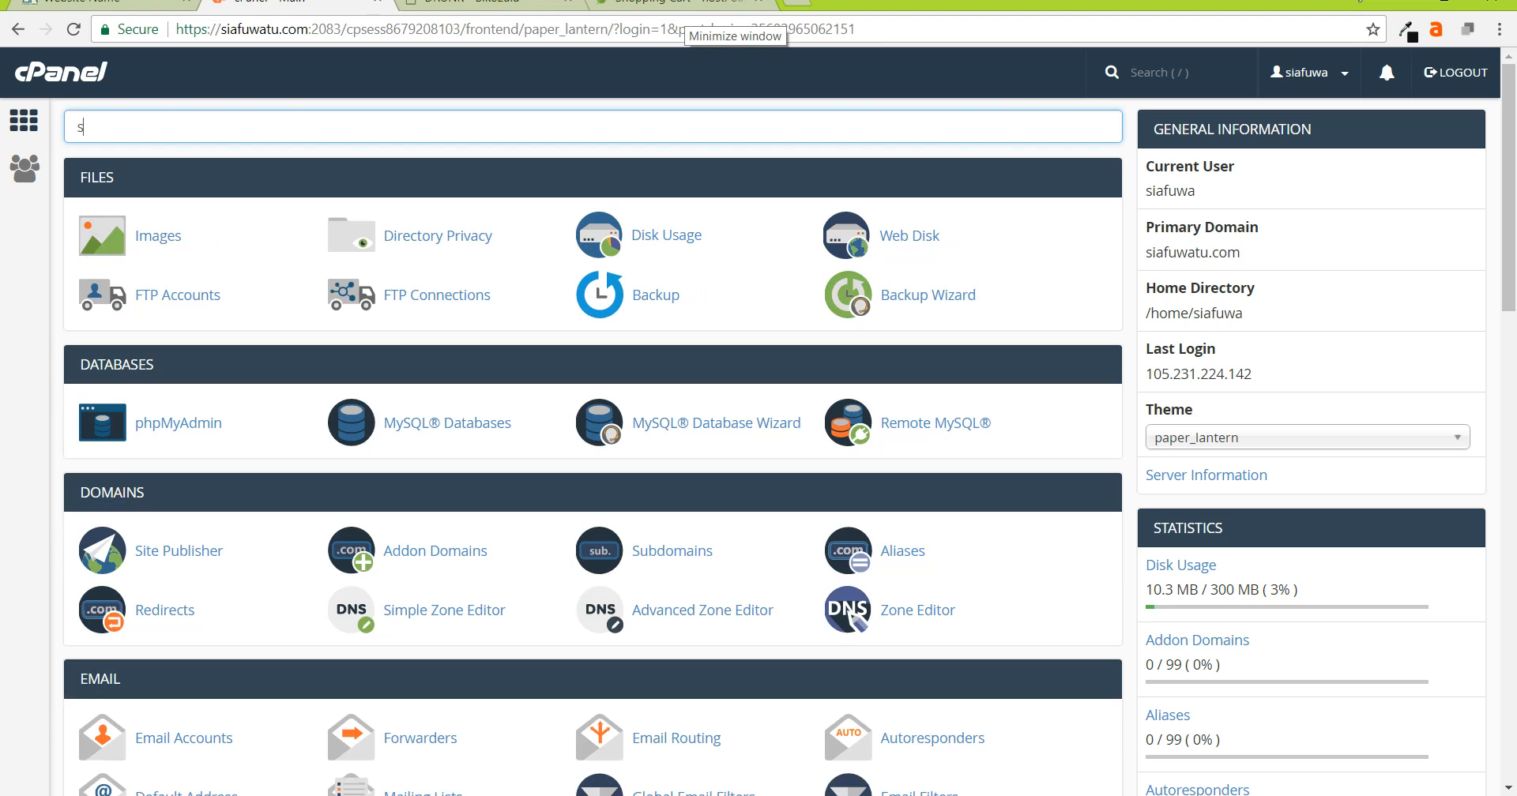
{"action": "type", "text": "oft"}
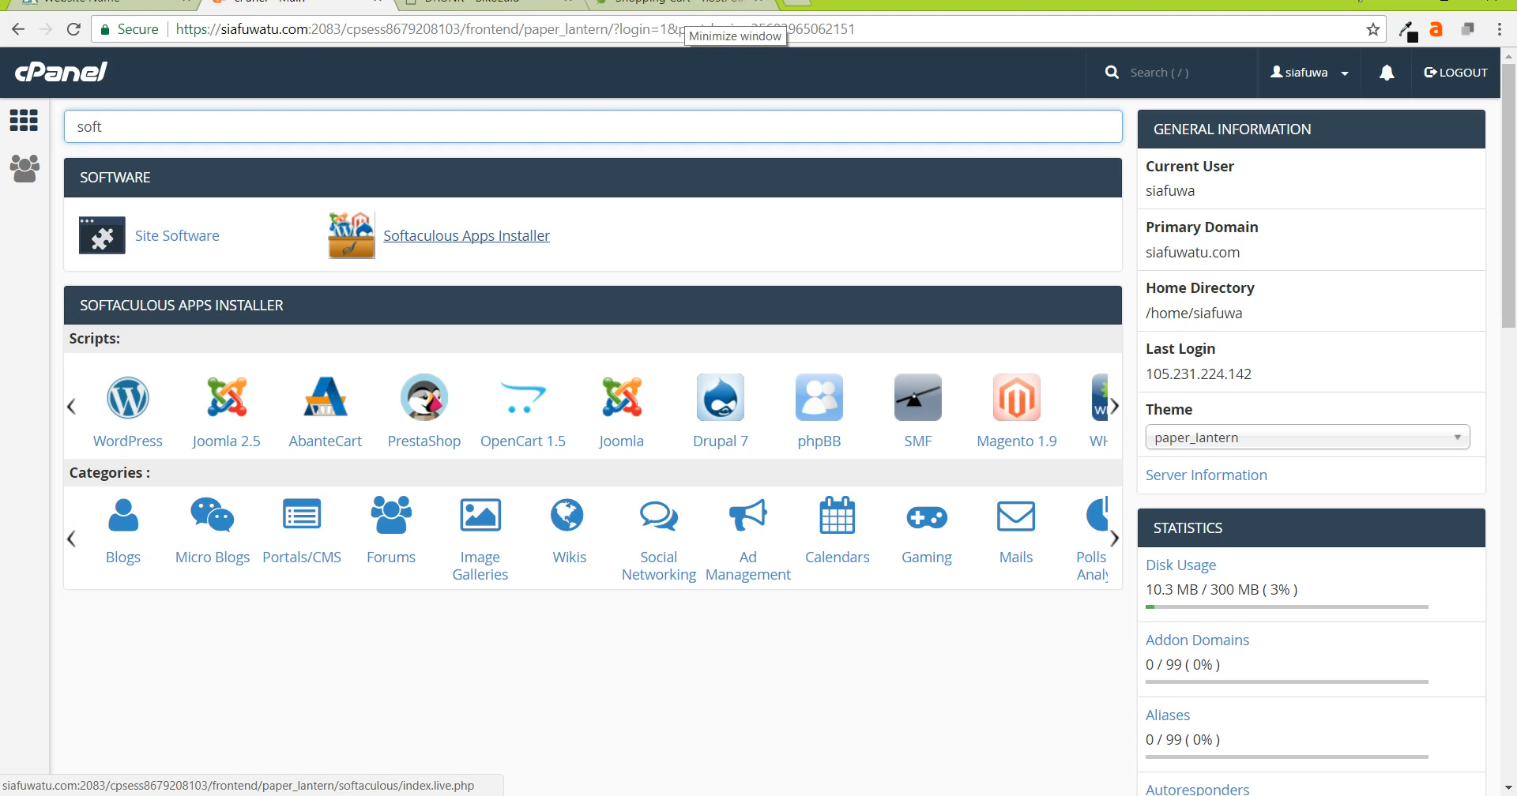
{"action": "left_click_drag", "start_coordinate": [115, 127], "coordinate": [29, 124]}
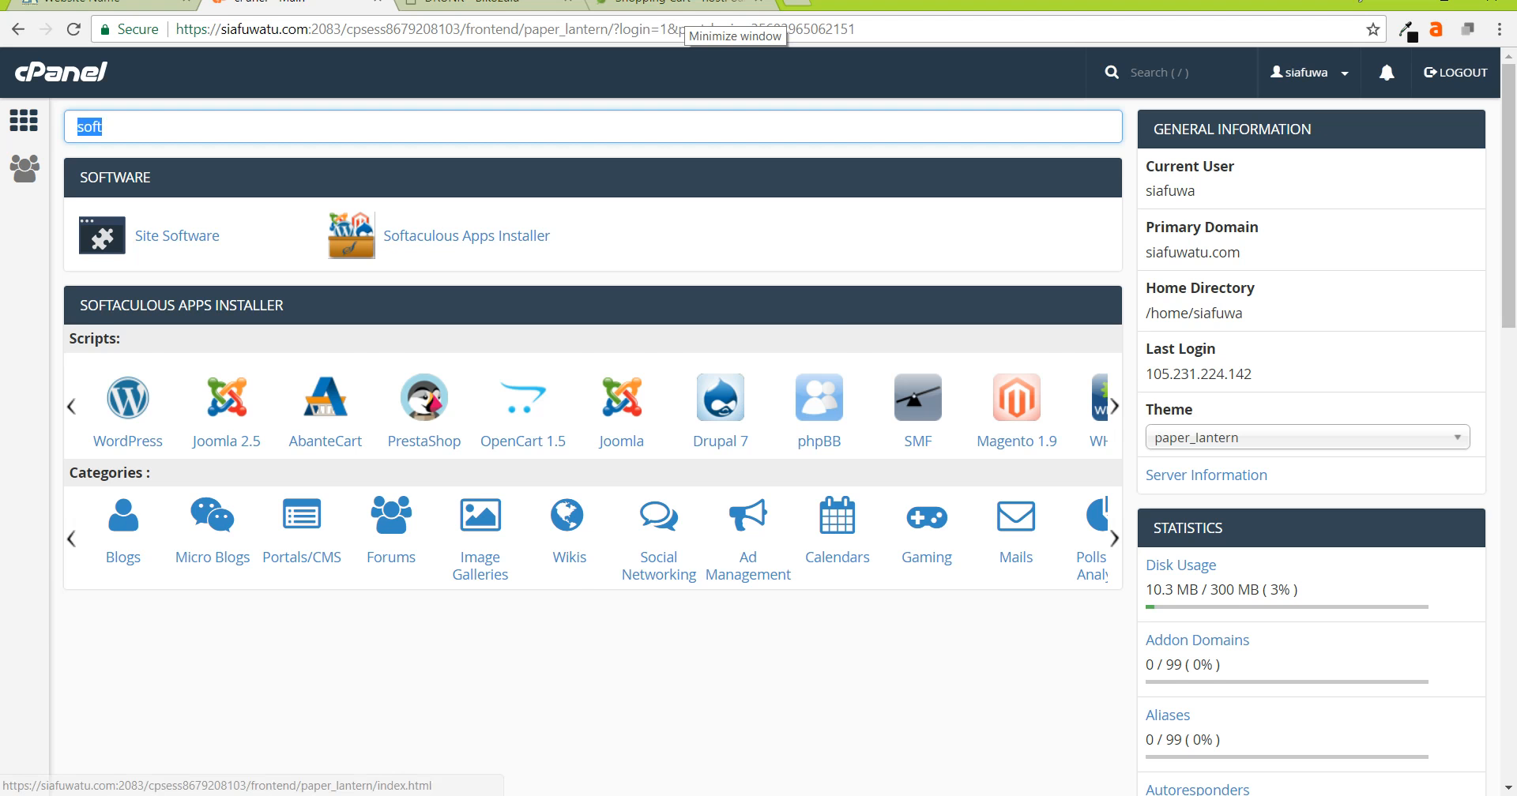
{"action": "key", "text": "BackSpace"}
{"action": "scroll", "coordinate": [441, 310], "scroll_direction": "down", "scroll_amount": 20}
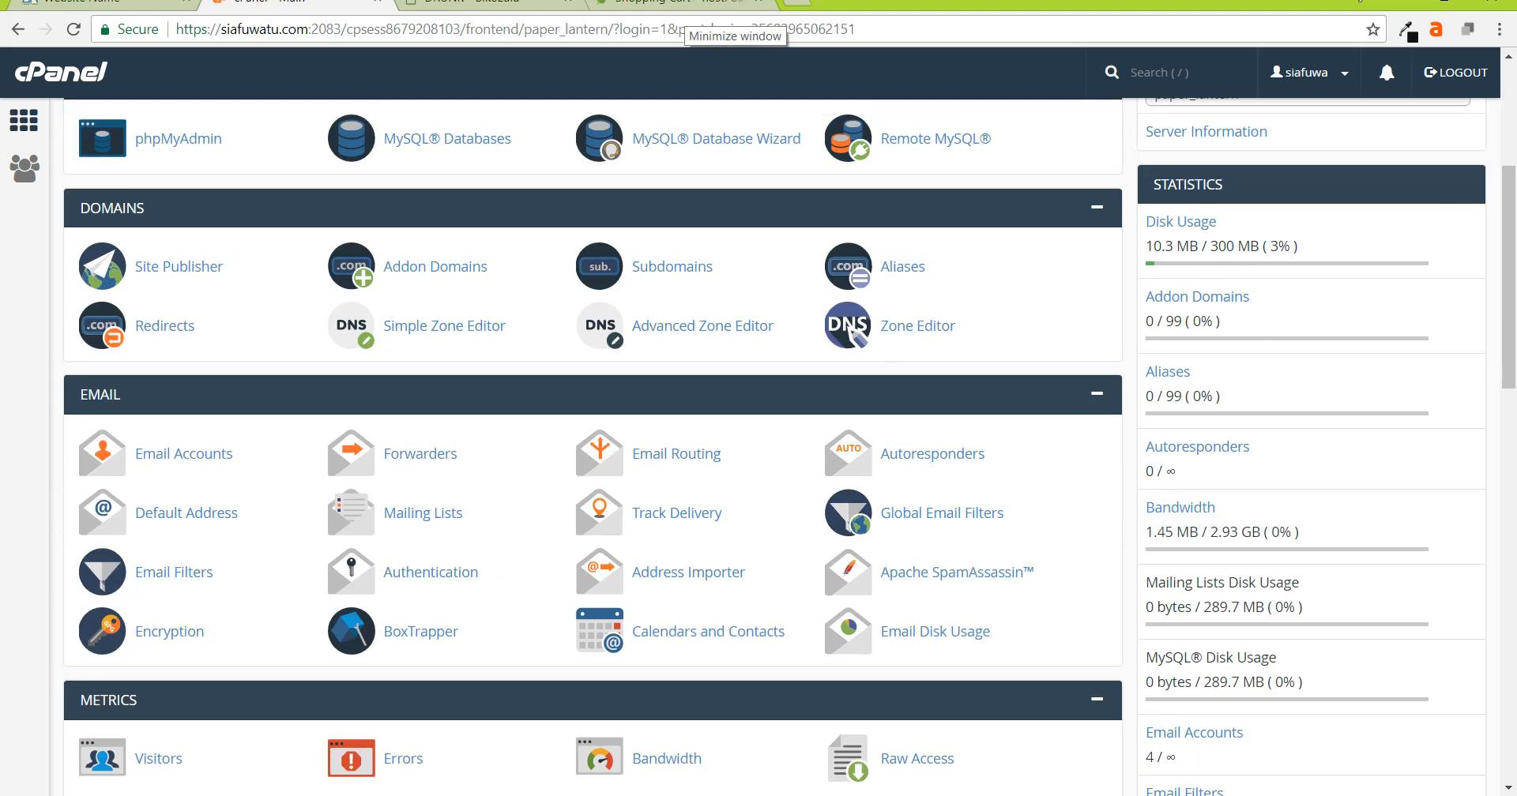
{"action": "scroll", "coordinate": [441, 310], "scroll_direction": "up", "scroll_amount": 1}
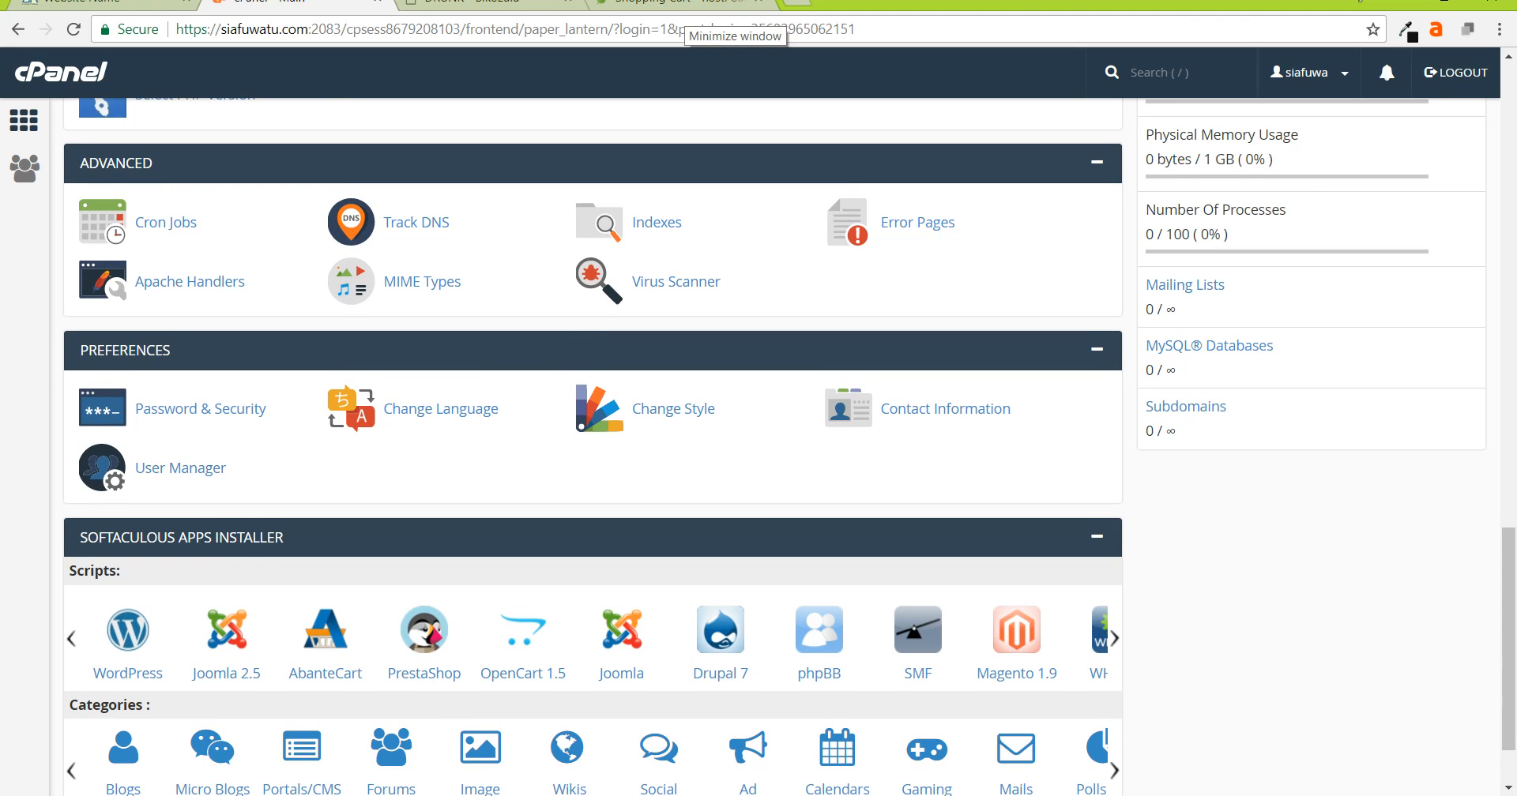
{"action": "scroll", "coordinate": [553, 443], "scroll_direction": "up", "scroll_amount": 3}
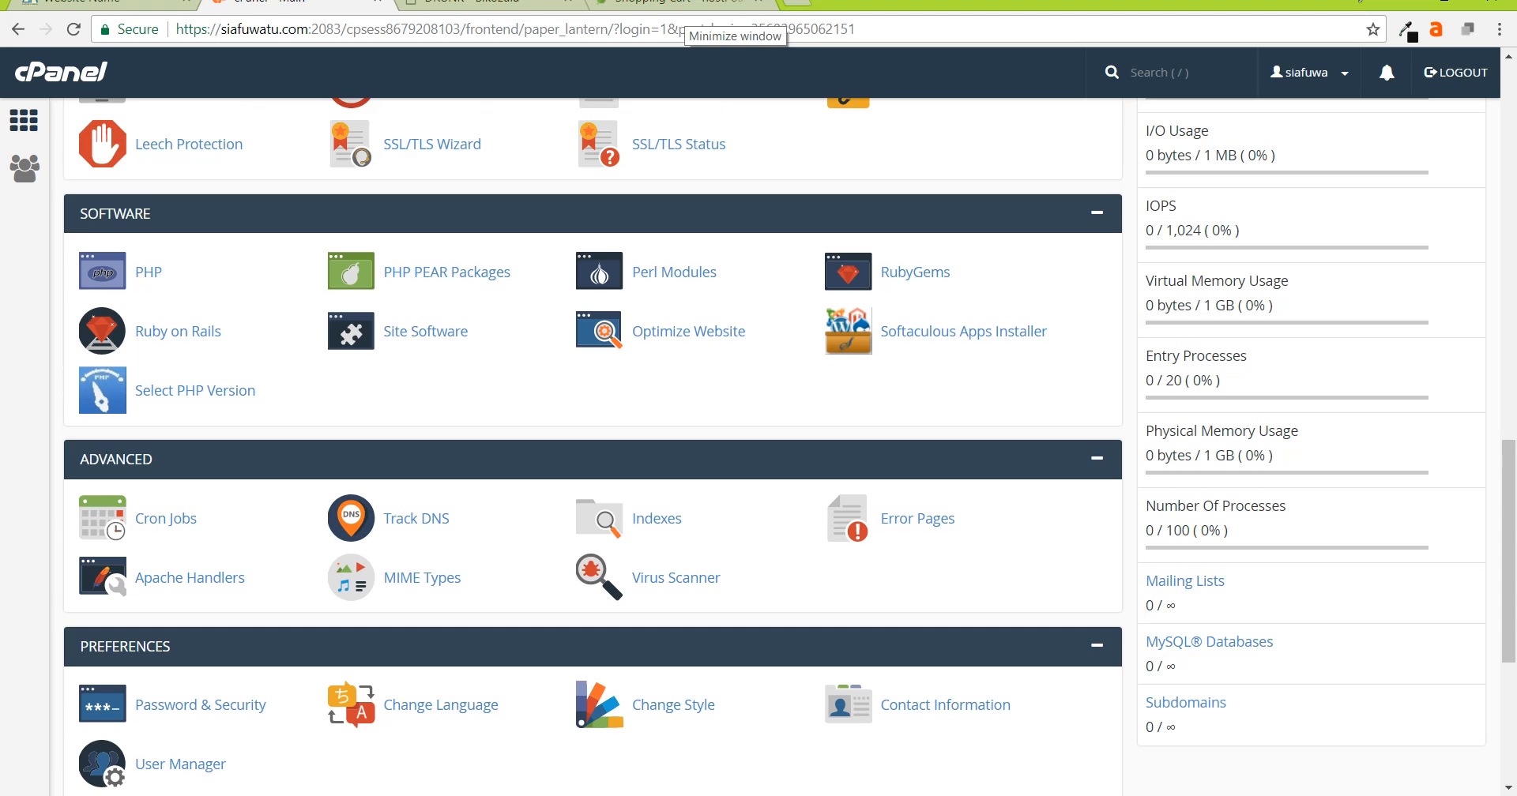
{"action": "scroll", "coordinate": [190, 332], "scroll_direction": "up", "scroll_amount": 1}
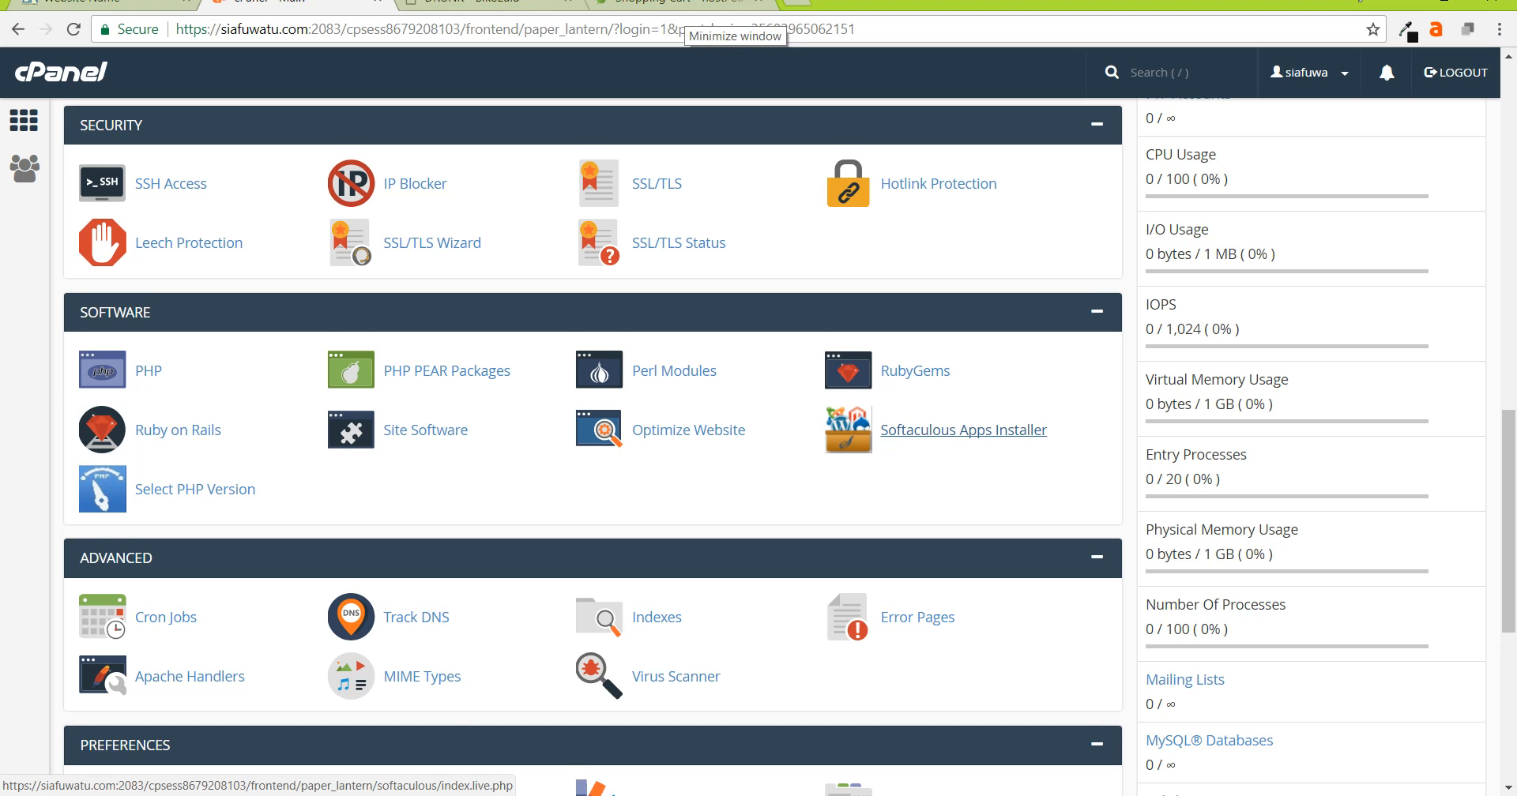
{"action": "scroll", "coordinate": [964, 433], "scroll_direction": "up", "scroll_amount": 12}
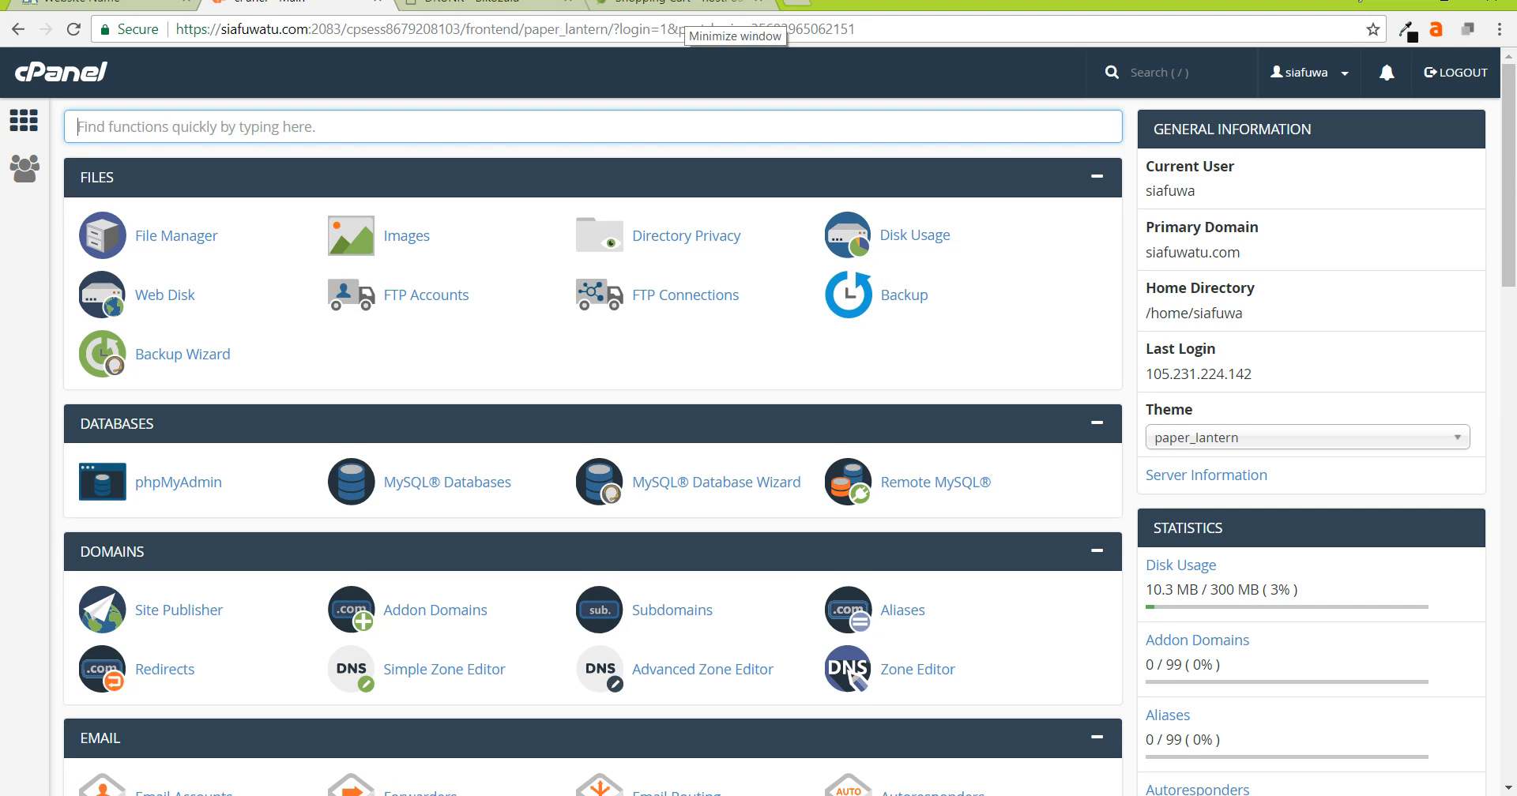
{"action": "type", "text": "soft"}
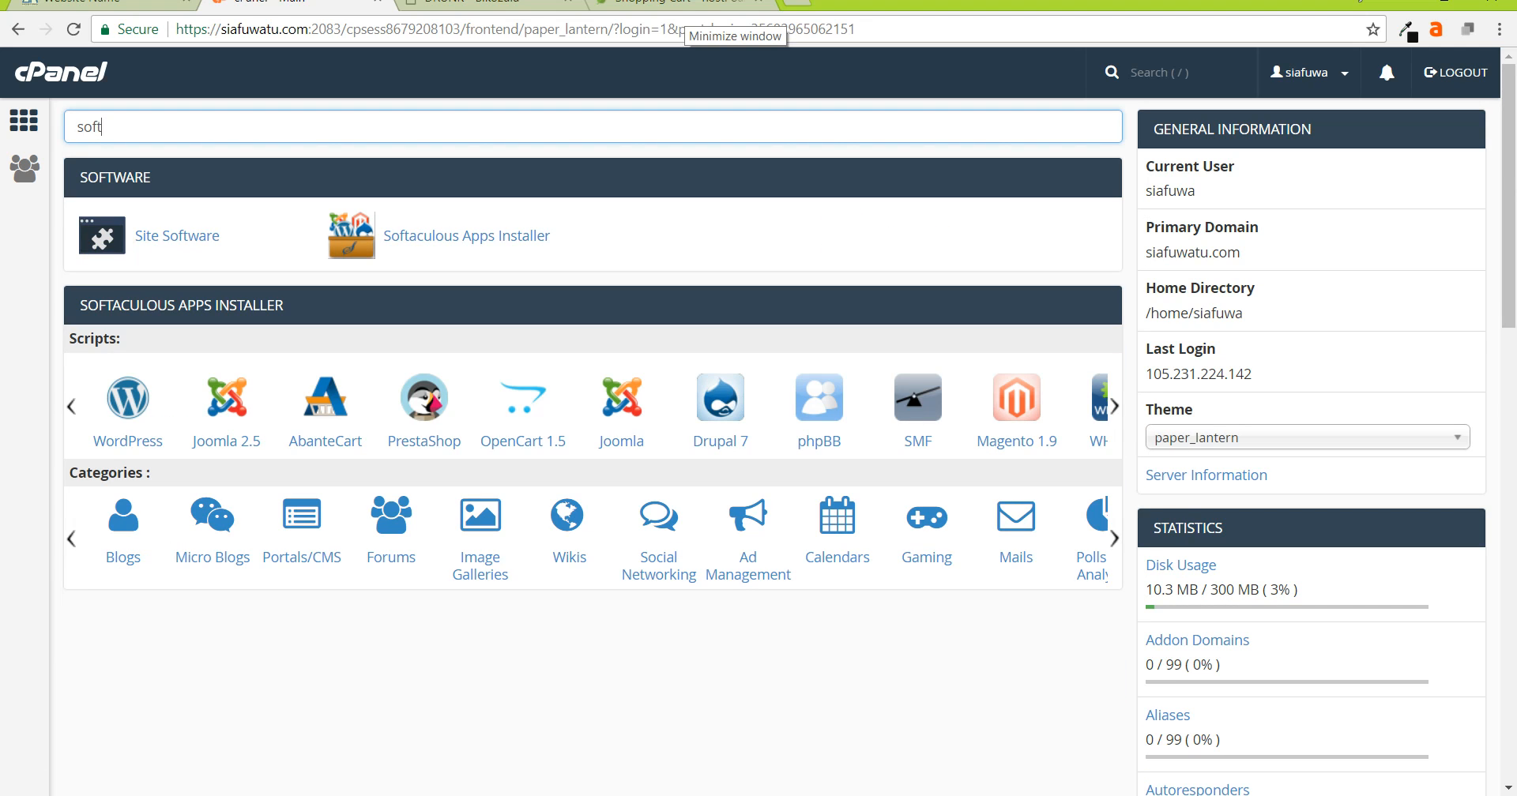
{"action": "left_click", "coordinate": [466, 235]}
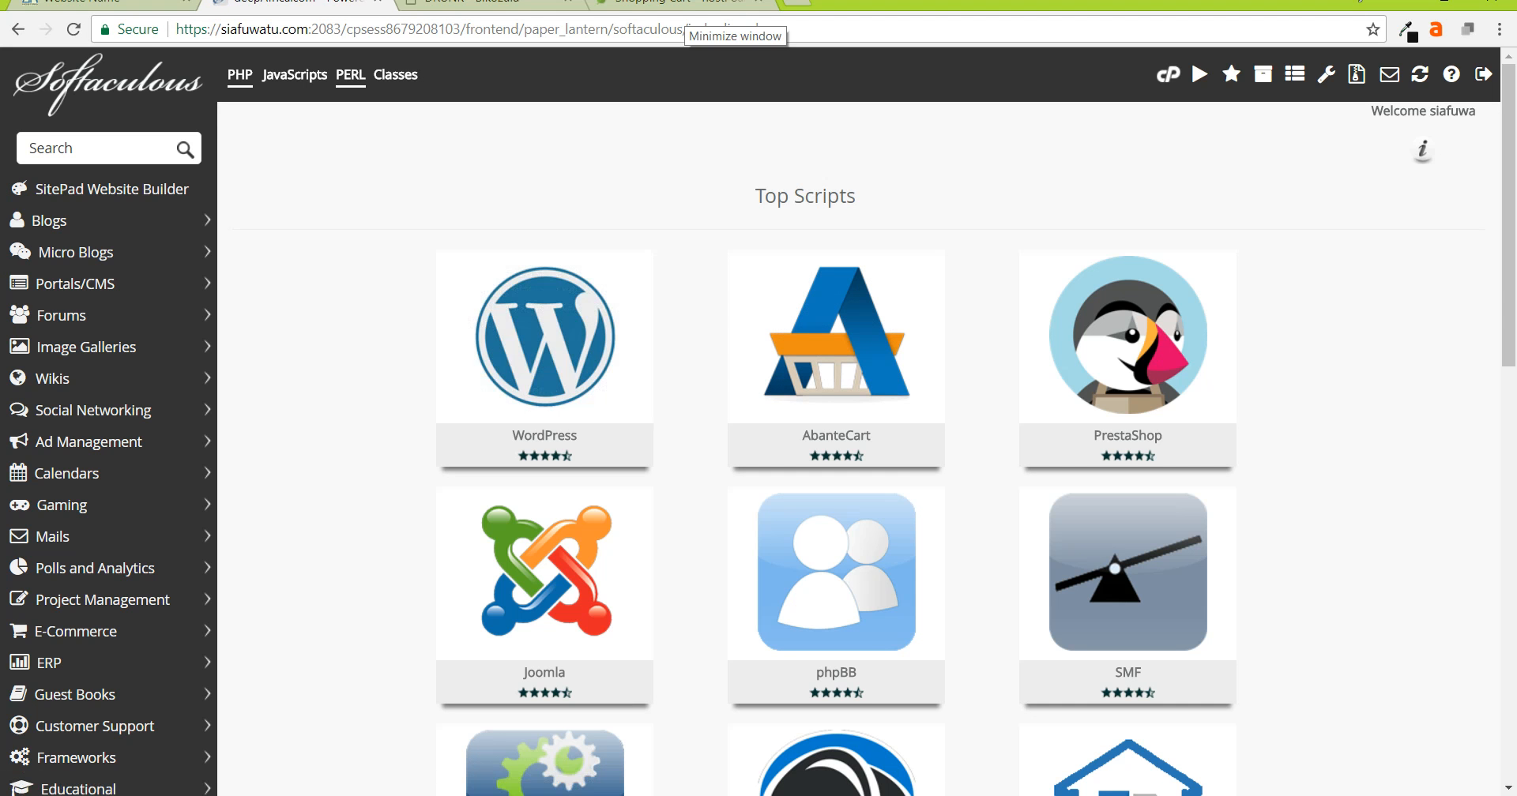
- Begin a WordPress install from the Top Scripts WordPress tile in Softaculous
{"action": "mouse_move", "coordinate": [472, 389]}
{"action": "mouse_move", "coordinate": [544, 348]}
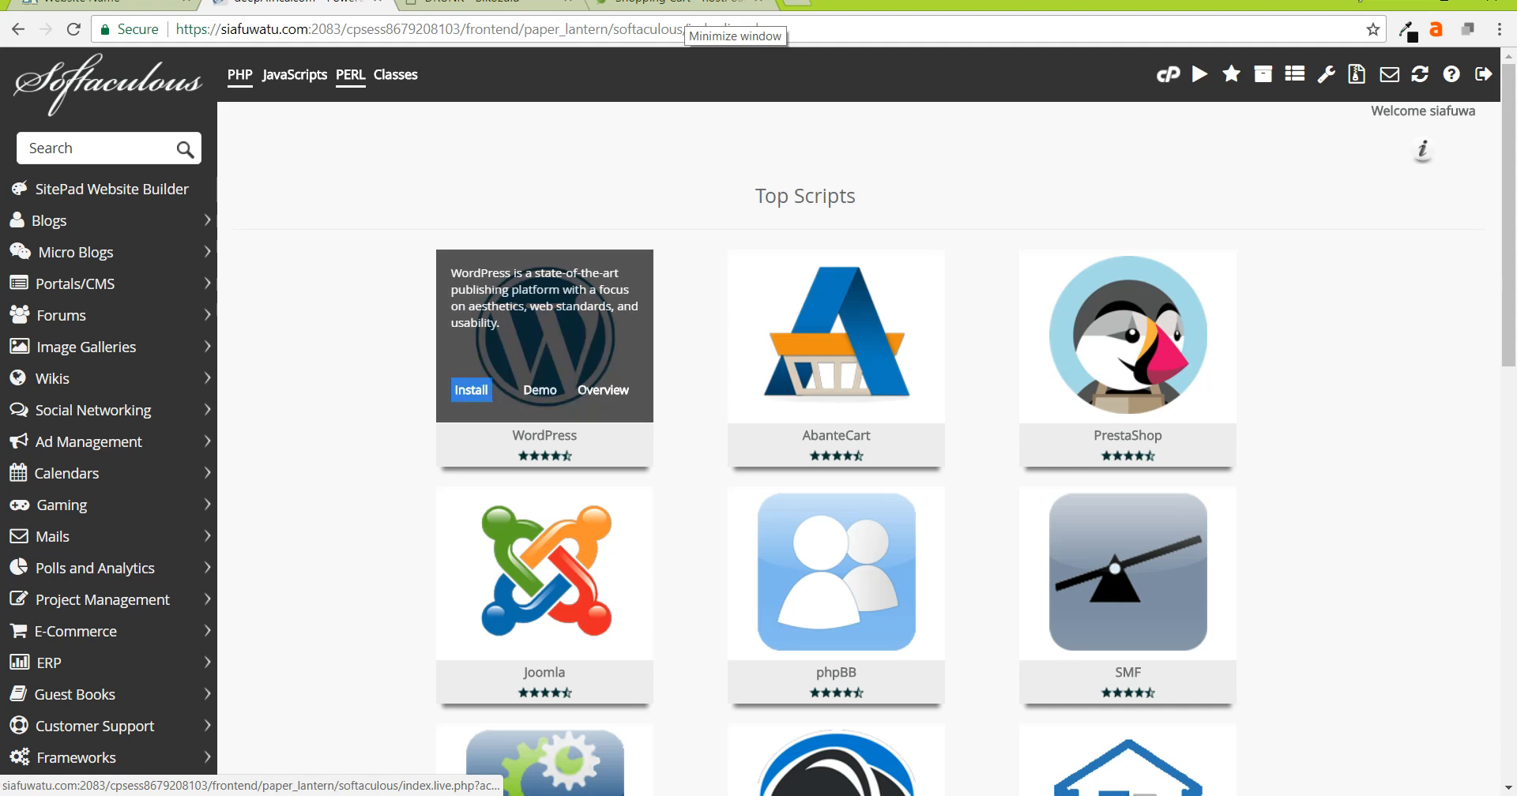
{"action": "left_click", "coordinate": [471, 390]}
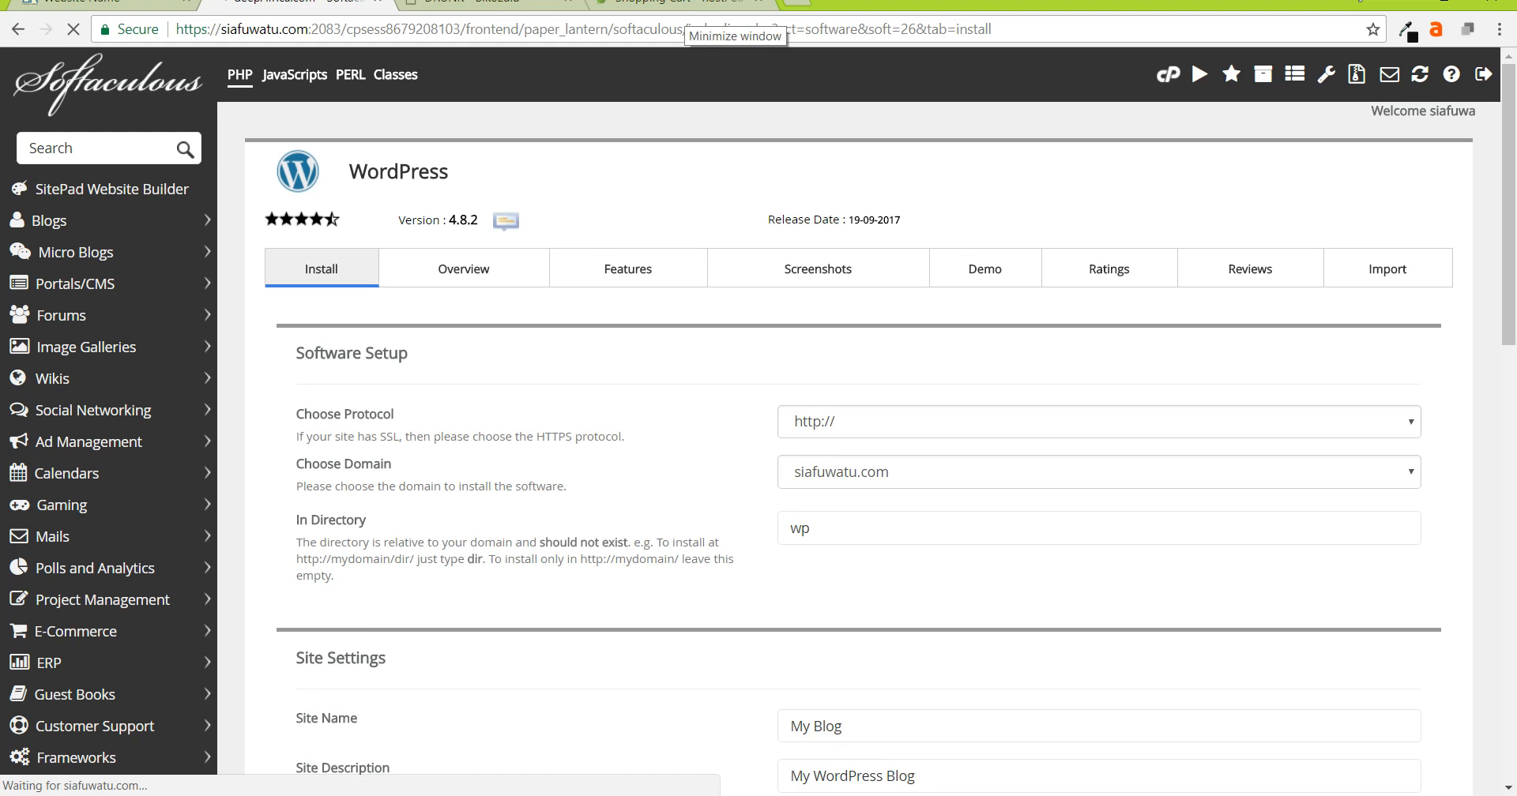
{"action": "left_click", "coordinate": [1099, 422]}
{"action": "left_click", "coordinate": [1099, 484]}
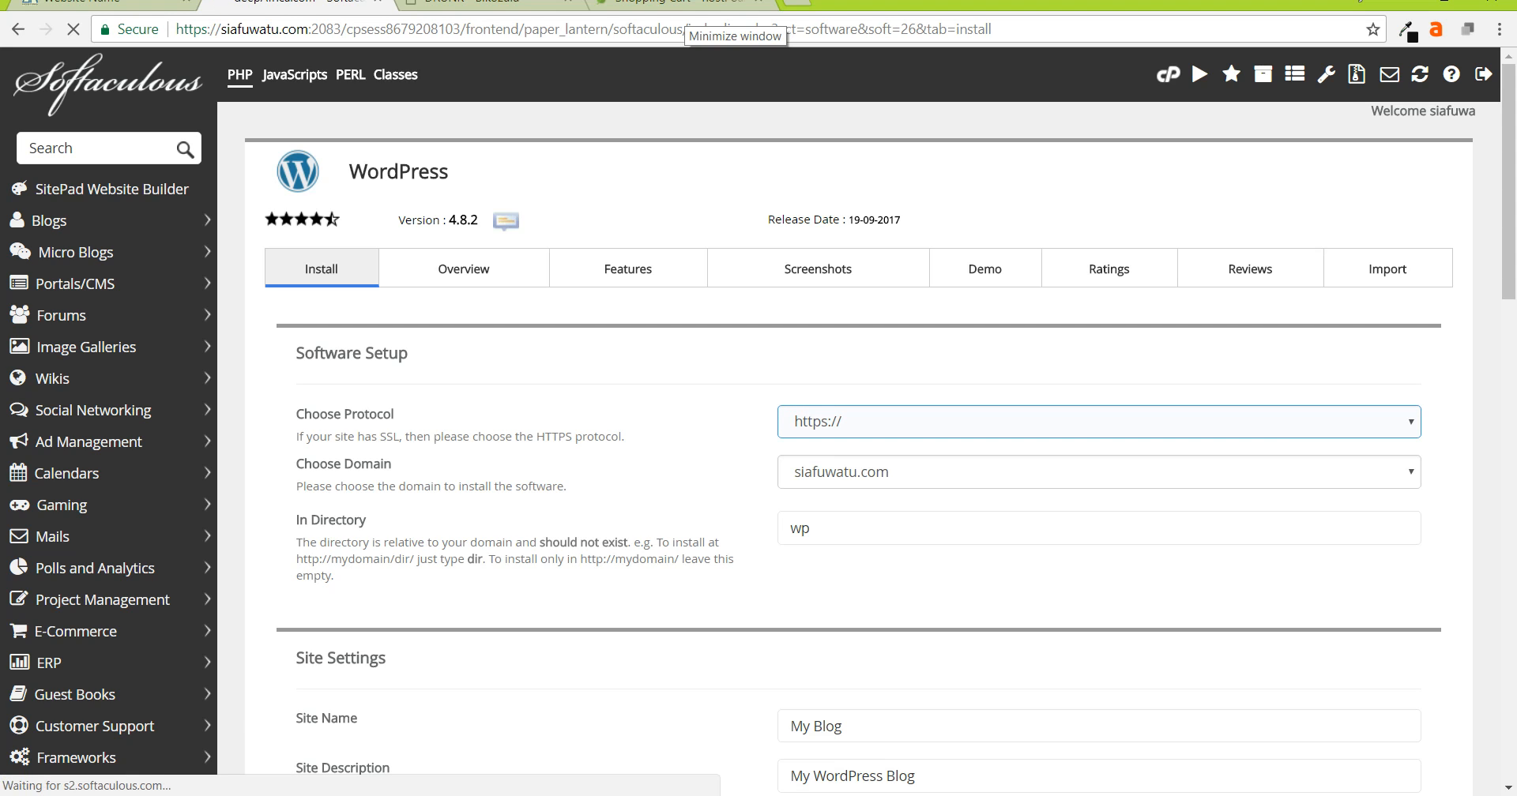
{"action": "left_click", "coordinate": [1099, 422]}
{"action": "left_click", "coordinate": [1099, 422]}
{"action": "left_click", "coordinate": [1099, 422]}
{"action": "left_click", "coordinate": [1099, 422]}
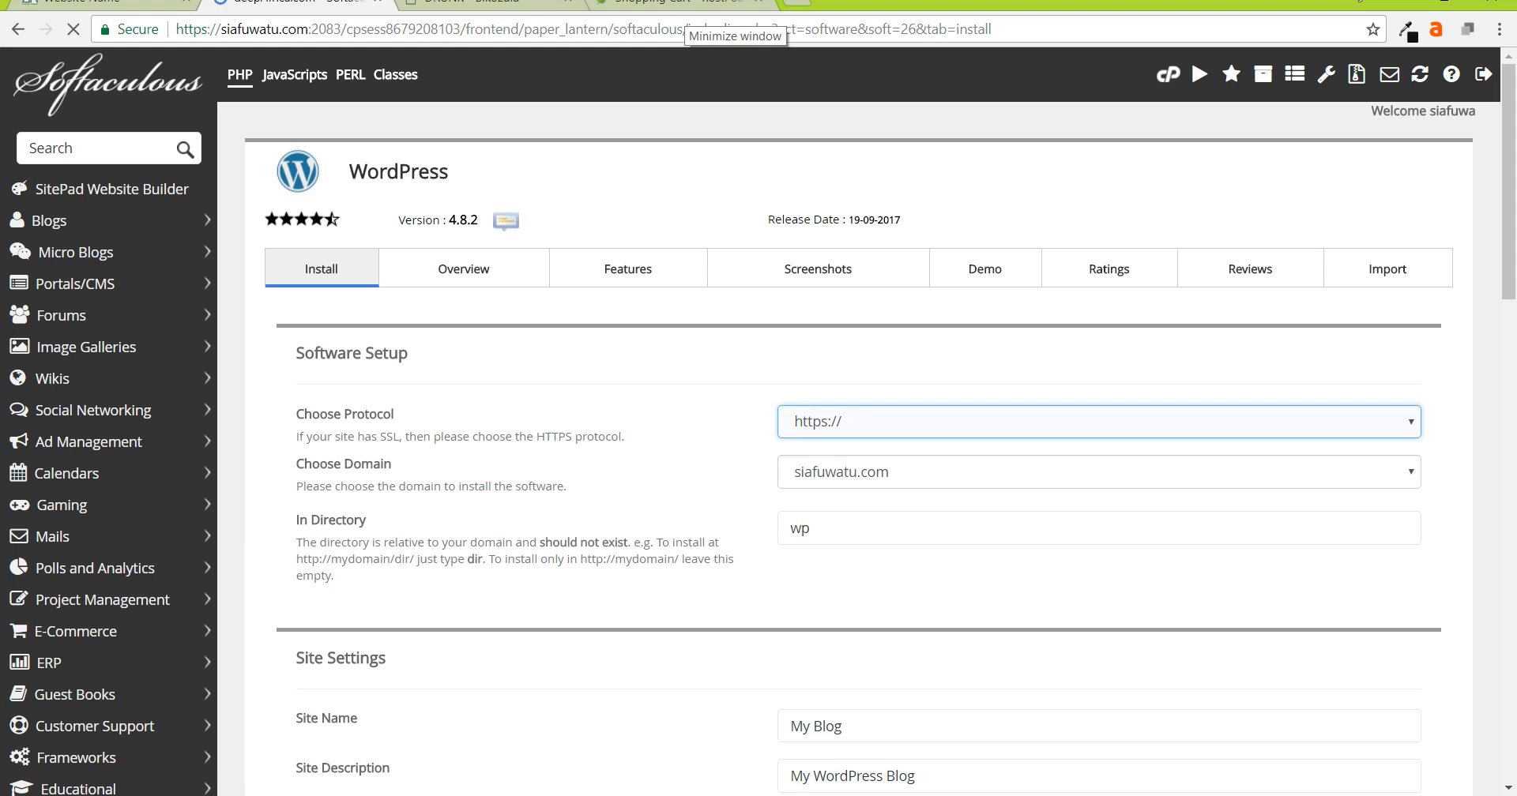
{"action": "left_click", "coordinate": [1099, 422]}
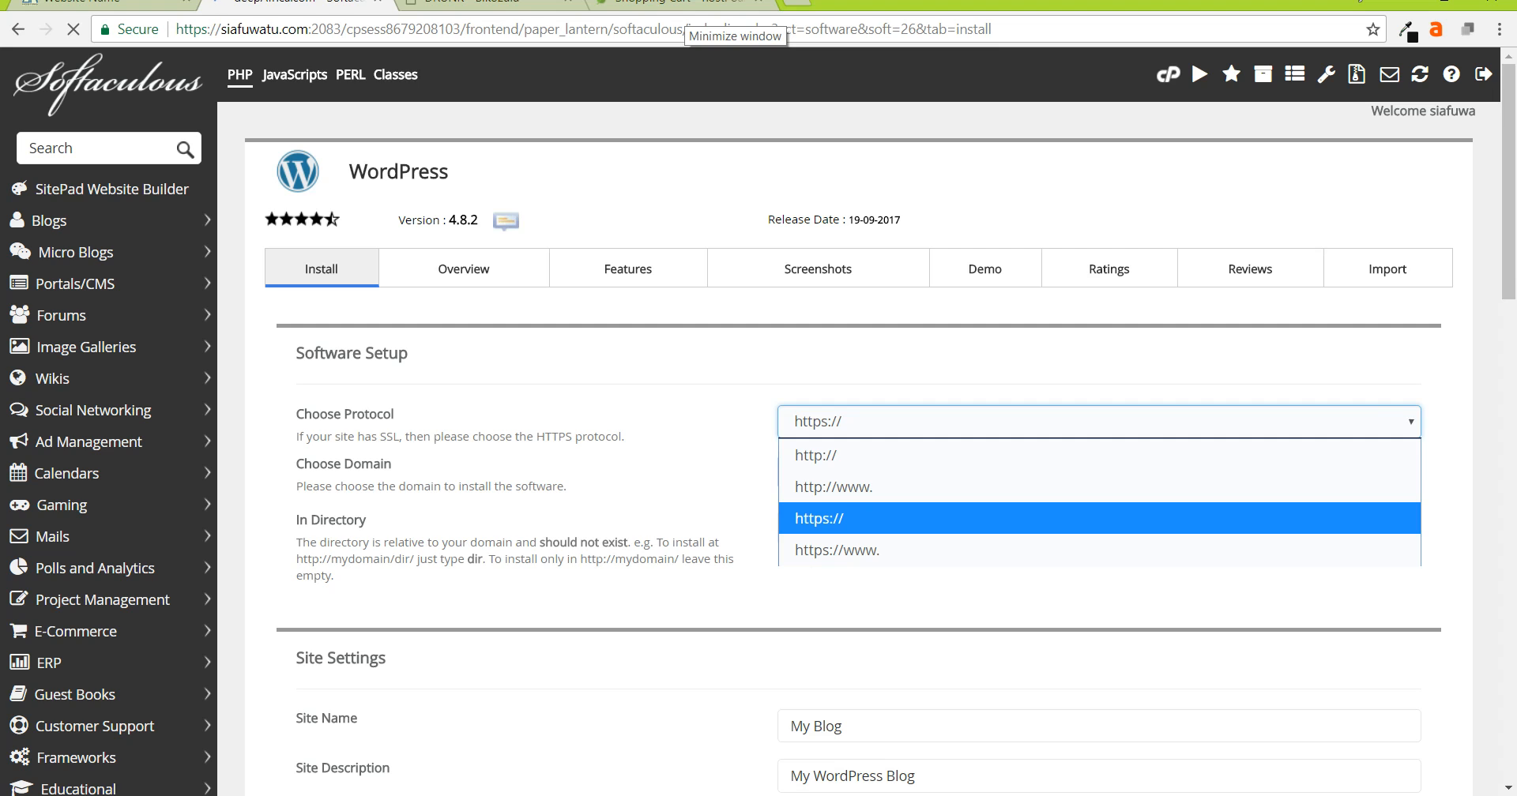
{"action": "left_click", "coordinate": [1099, 422]}
{"action": "left_click", "coordinate": [1099, 421]}
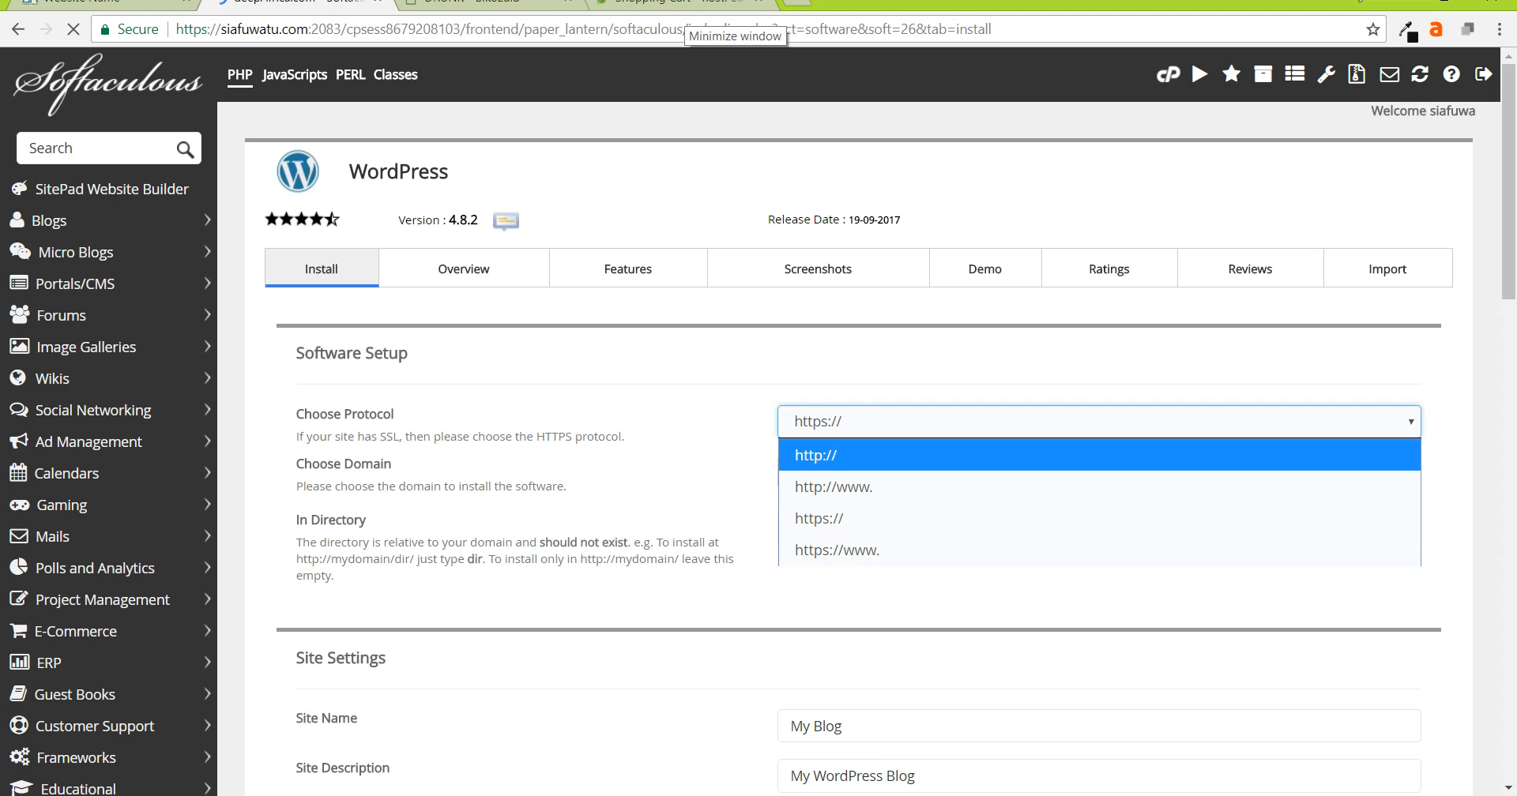
{"action": "key", "text": "Return"}
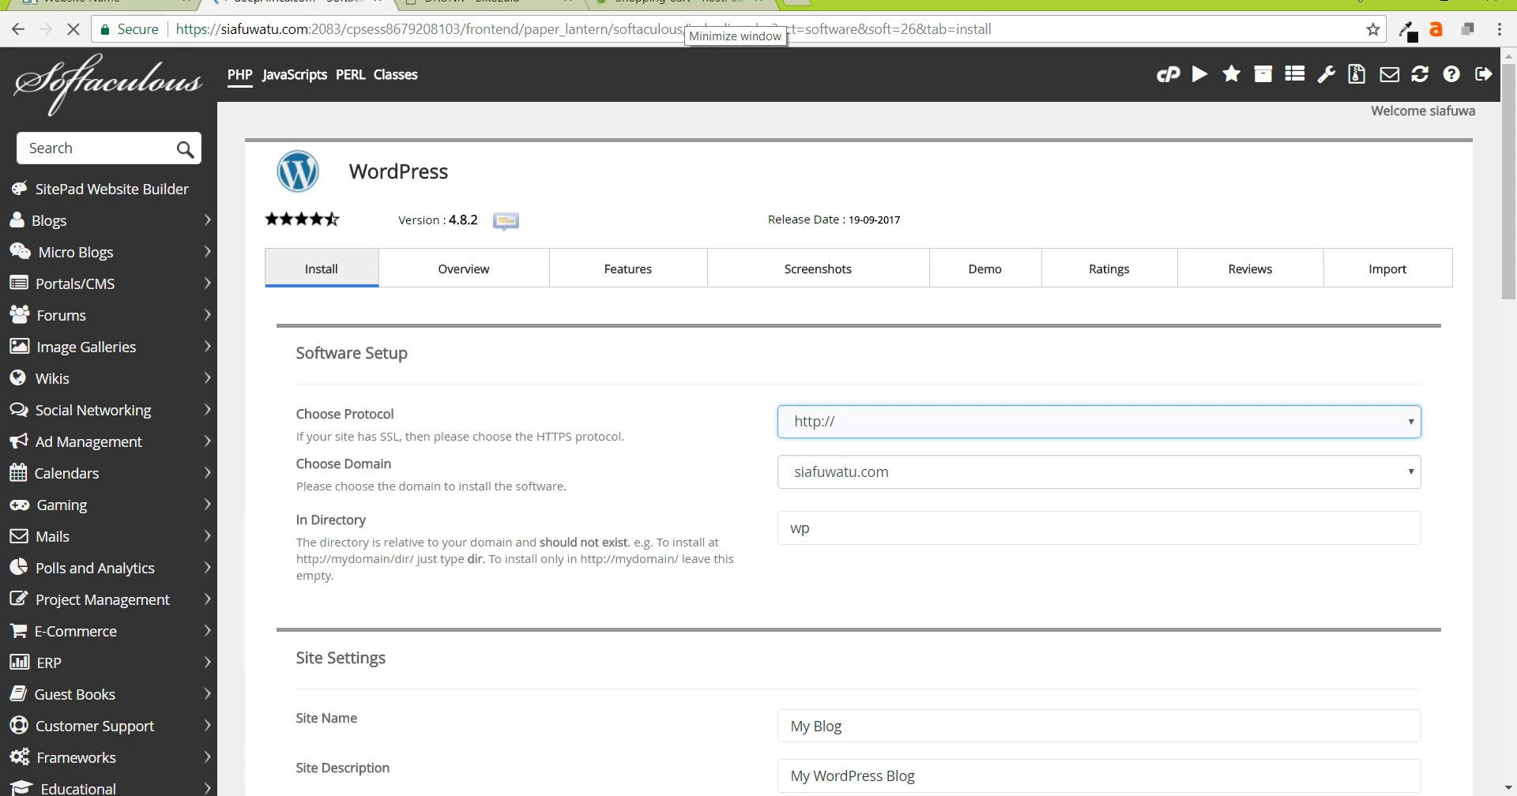
{"action": "left_click", "coordinate": [908, 422]}
{"action": "left_click", "coordinate": [908, 421]}
{"action": "left_click", "coordinate": [1099, 422]}
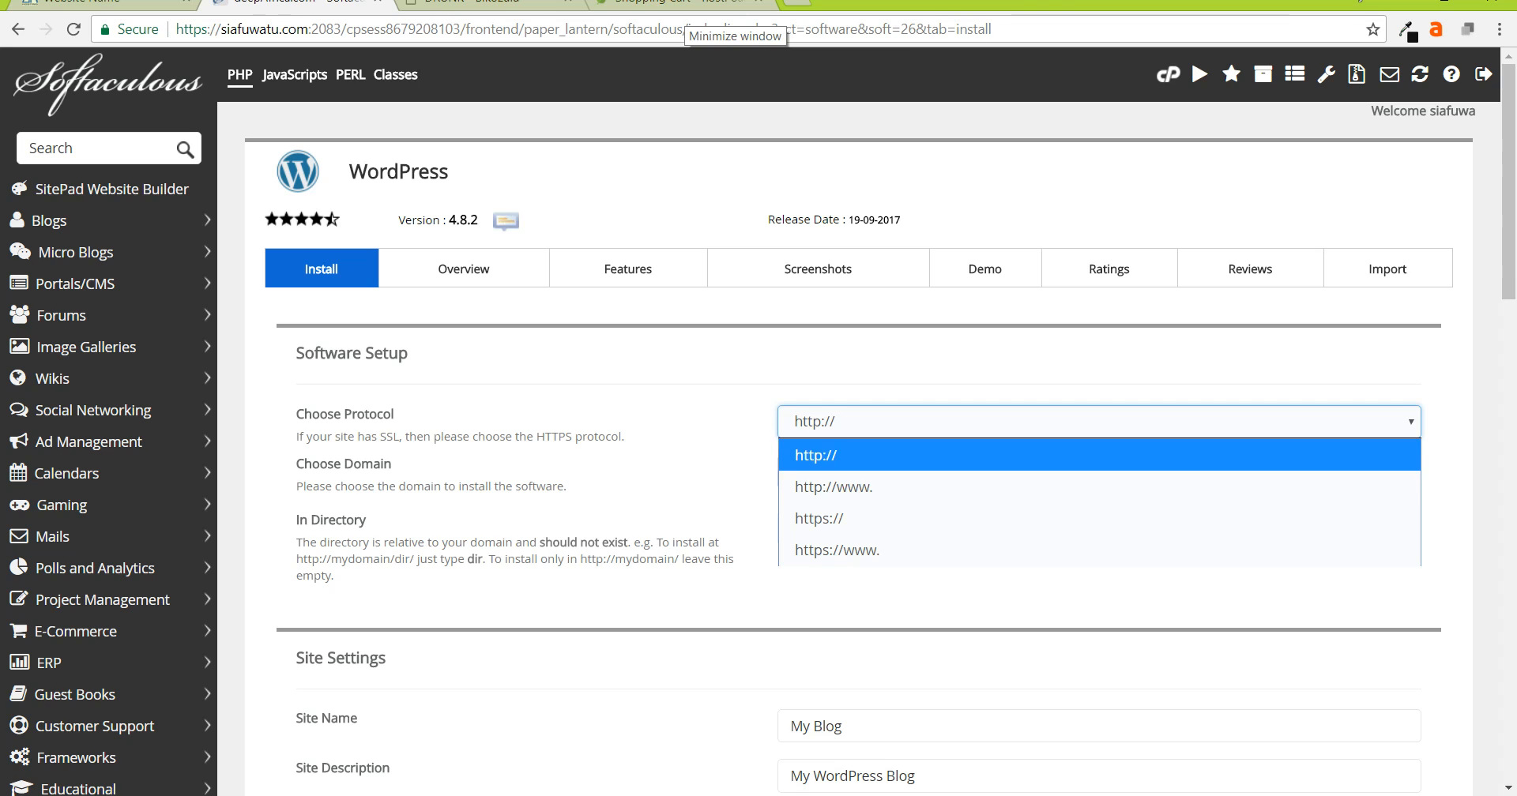
{"action": "left_click", "coordinate": [1099, 422]}
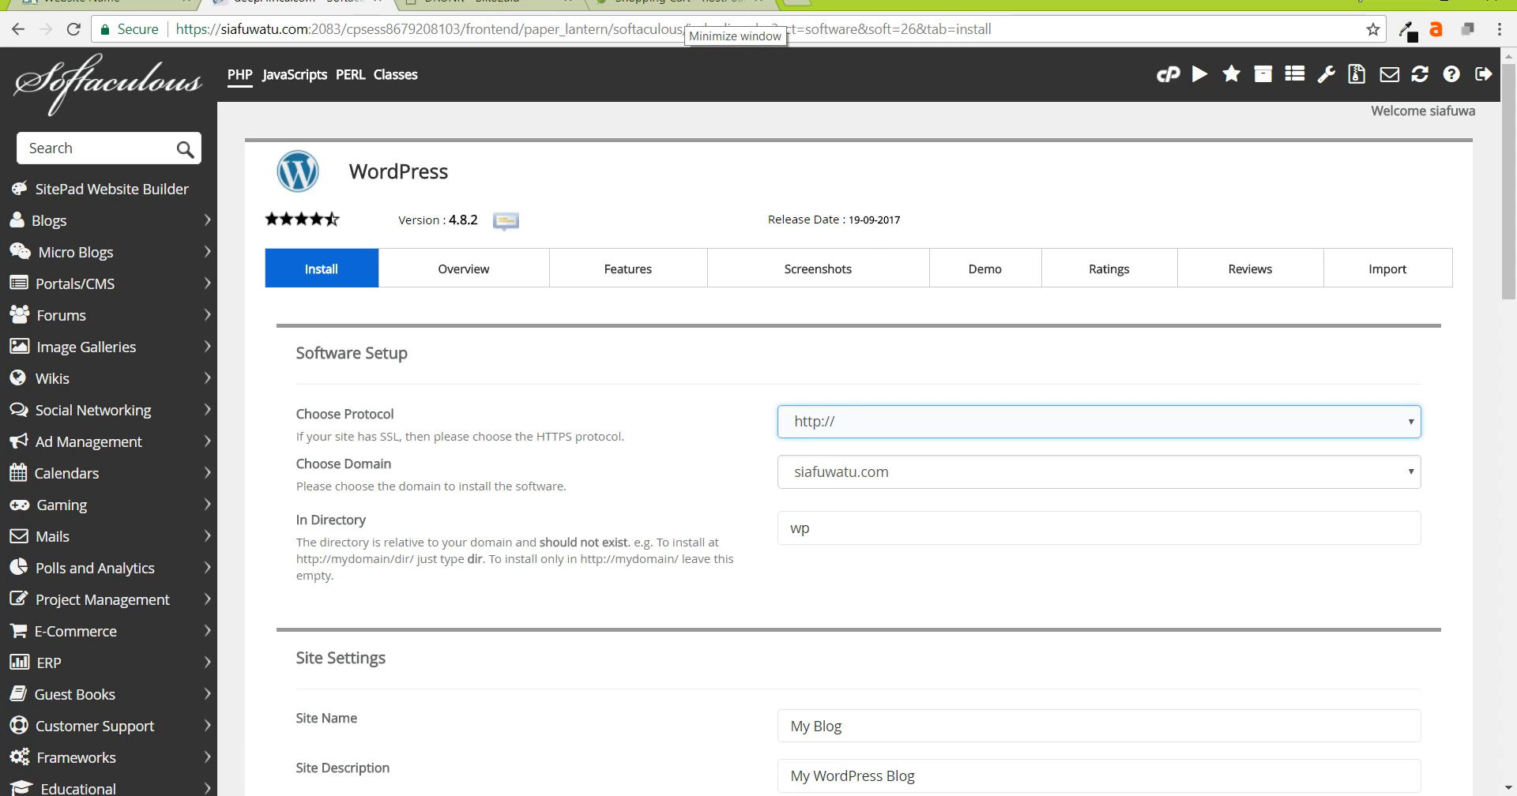
{"action": "left_click", "coordinate": [1099, 422]}
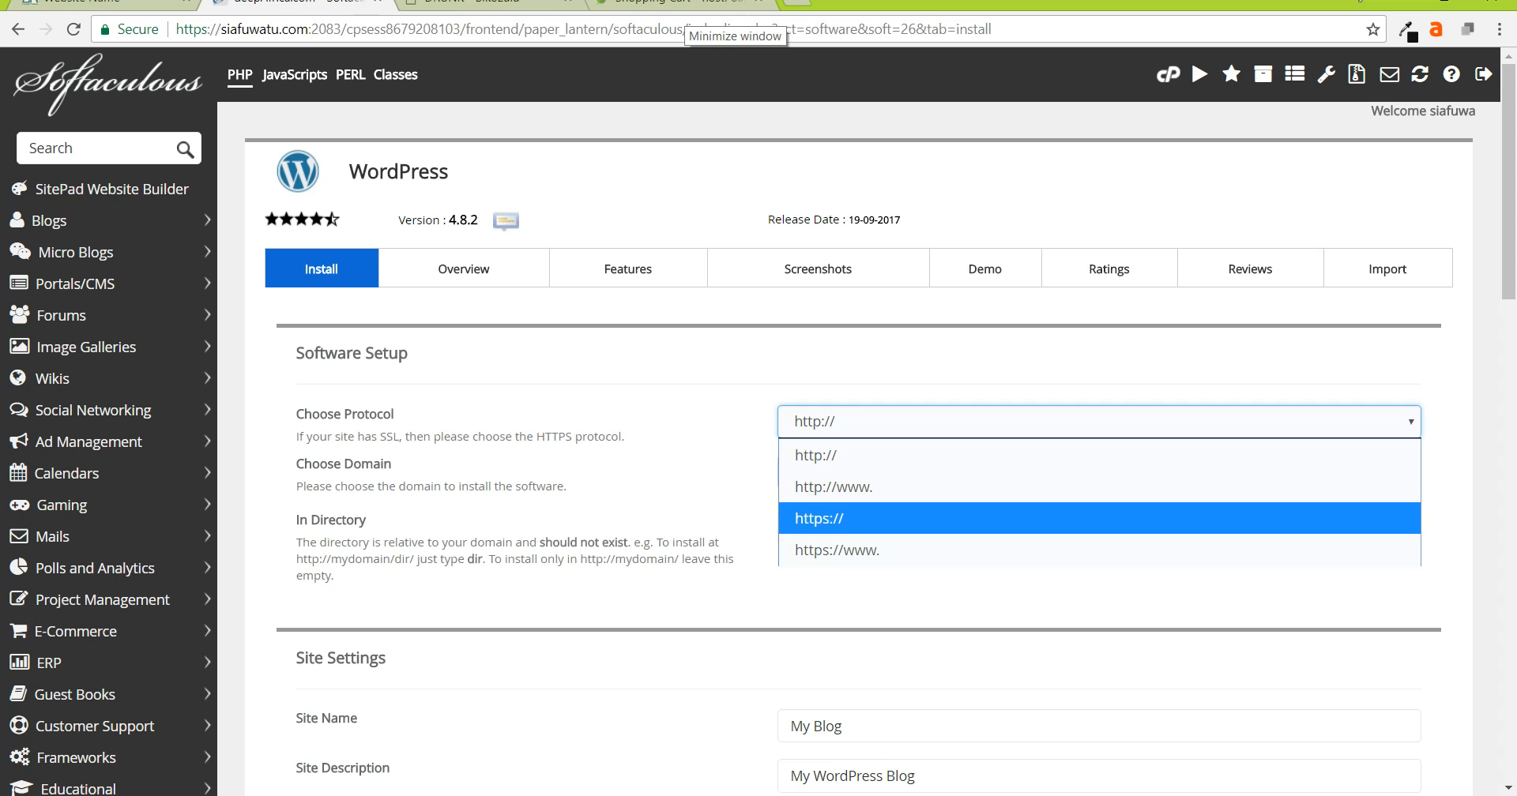
{"action": "left_click", "coordinate": [1099, 455]}
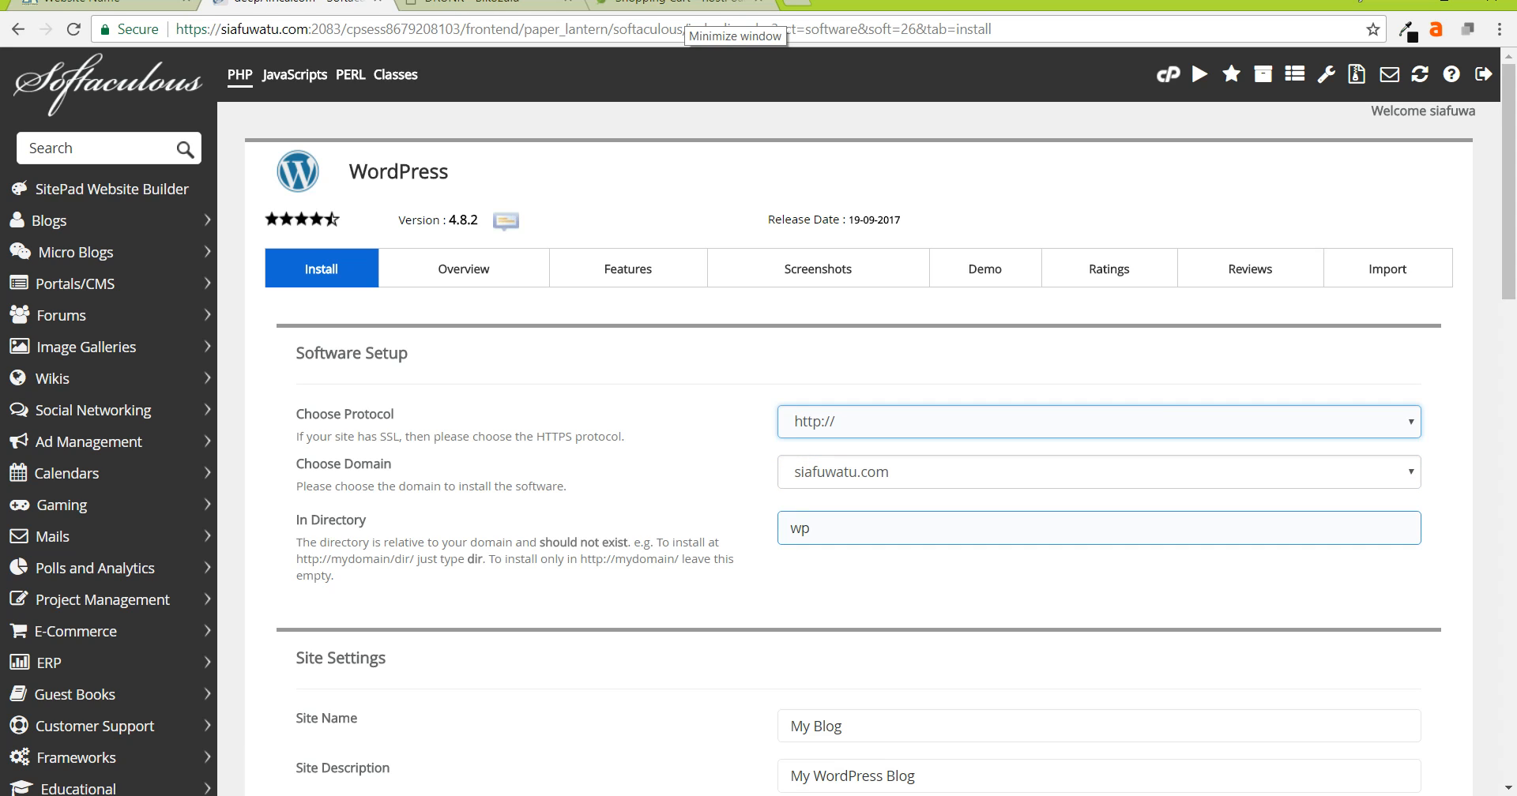
- Delete 'wp' from the In Directory field, retype it, and clear it again
{"action": "left_click", "coordinate": [810, 529]}
{"action": "double_click", "coordinate": [806, 529]}
{"action": "key", "text": "BackSpace"}
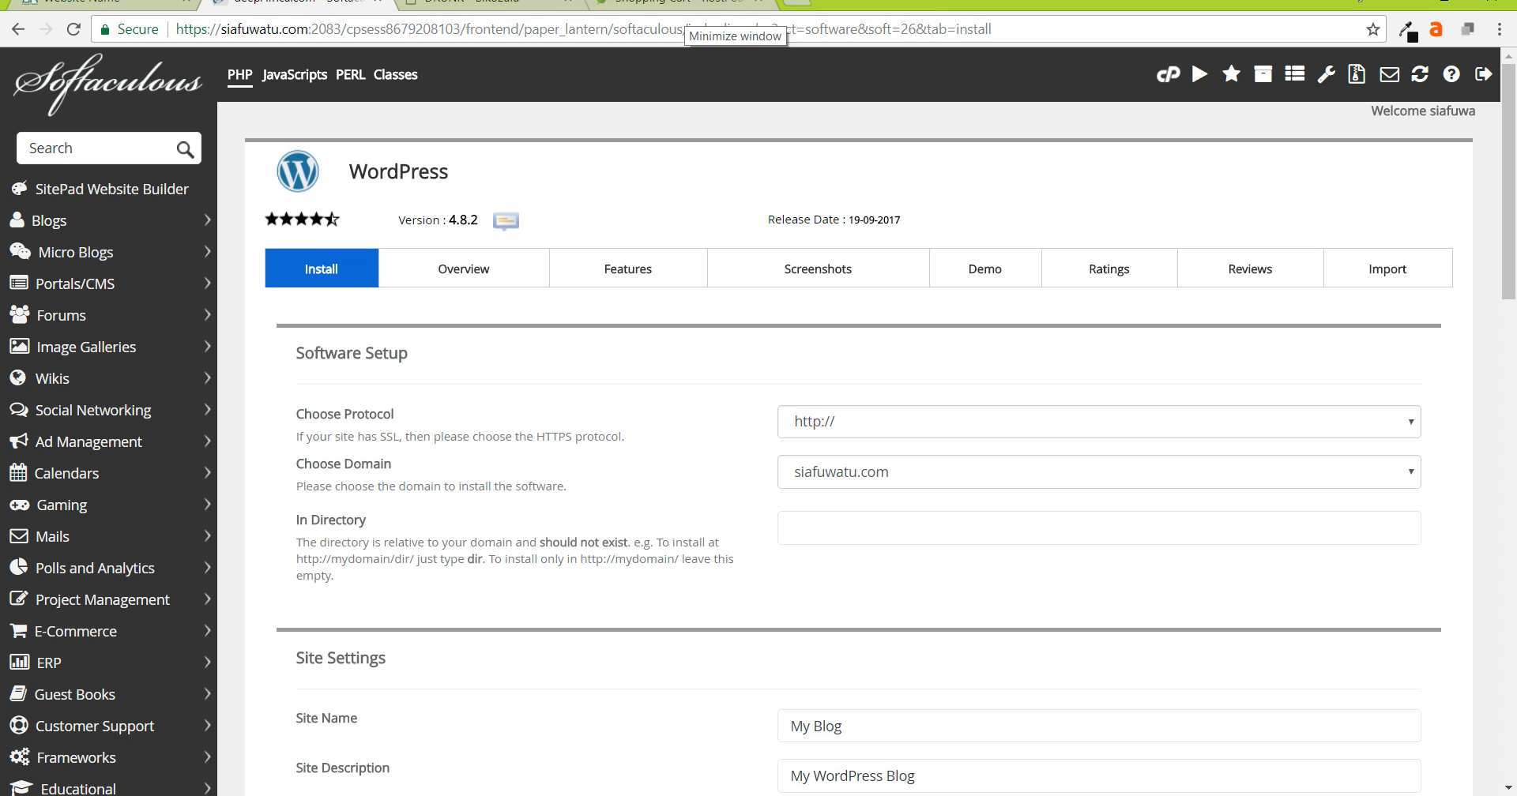
{"action": "left_click", "coordinate": [948, 528]}
{"action": "type", "text": "w"}
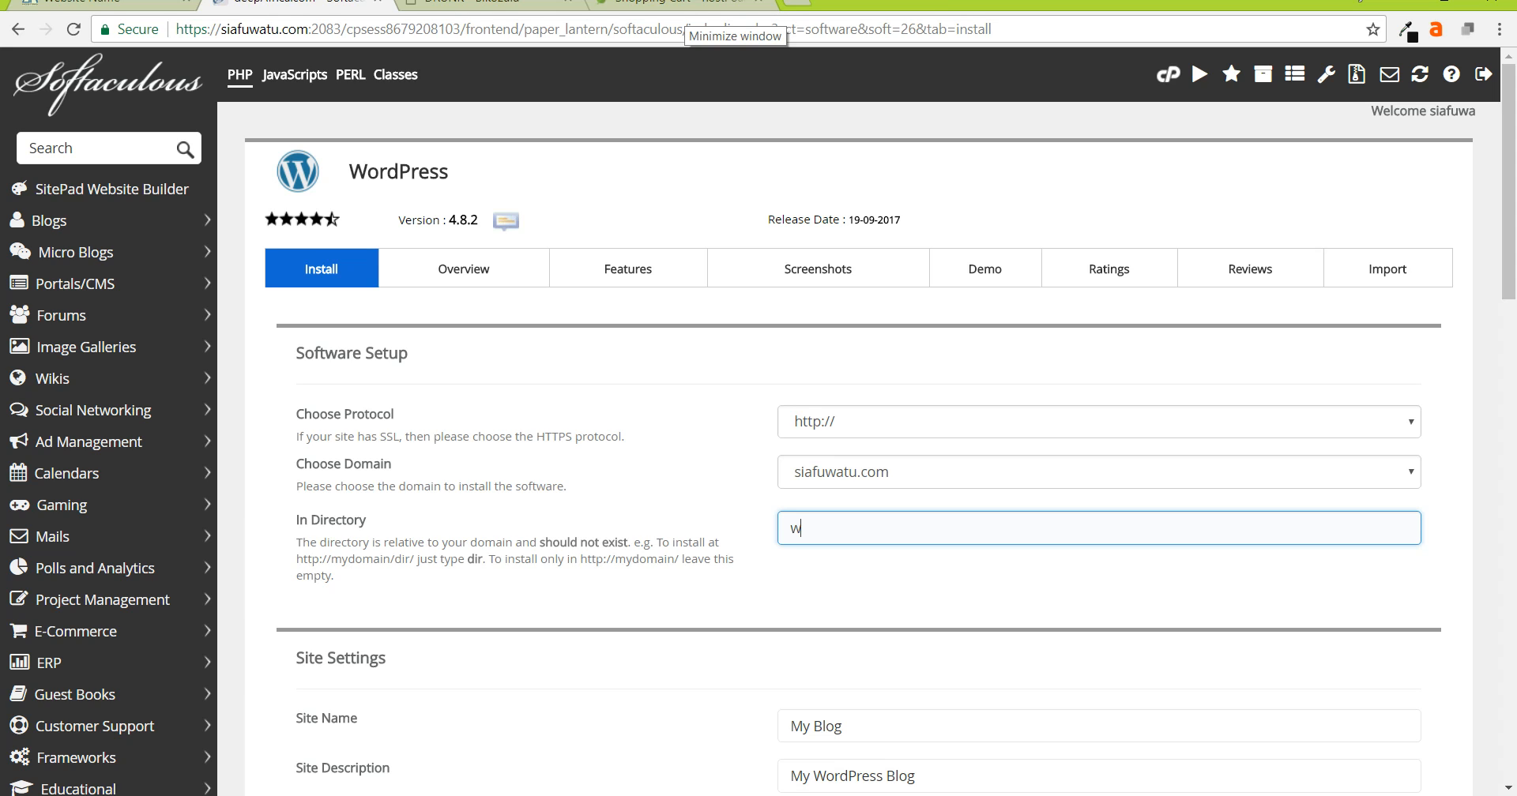
{"action": "type", "text": "p"}
{"action": "key", "text": "ctrl+a"}
{"action": "key", "text": "BackSpace"}
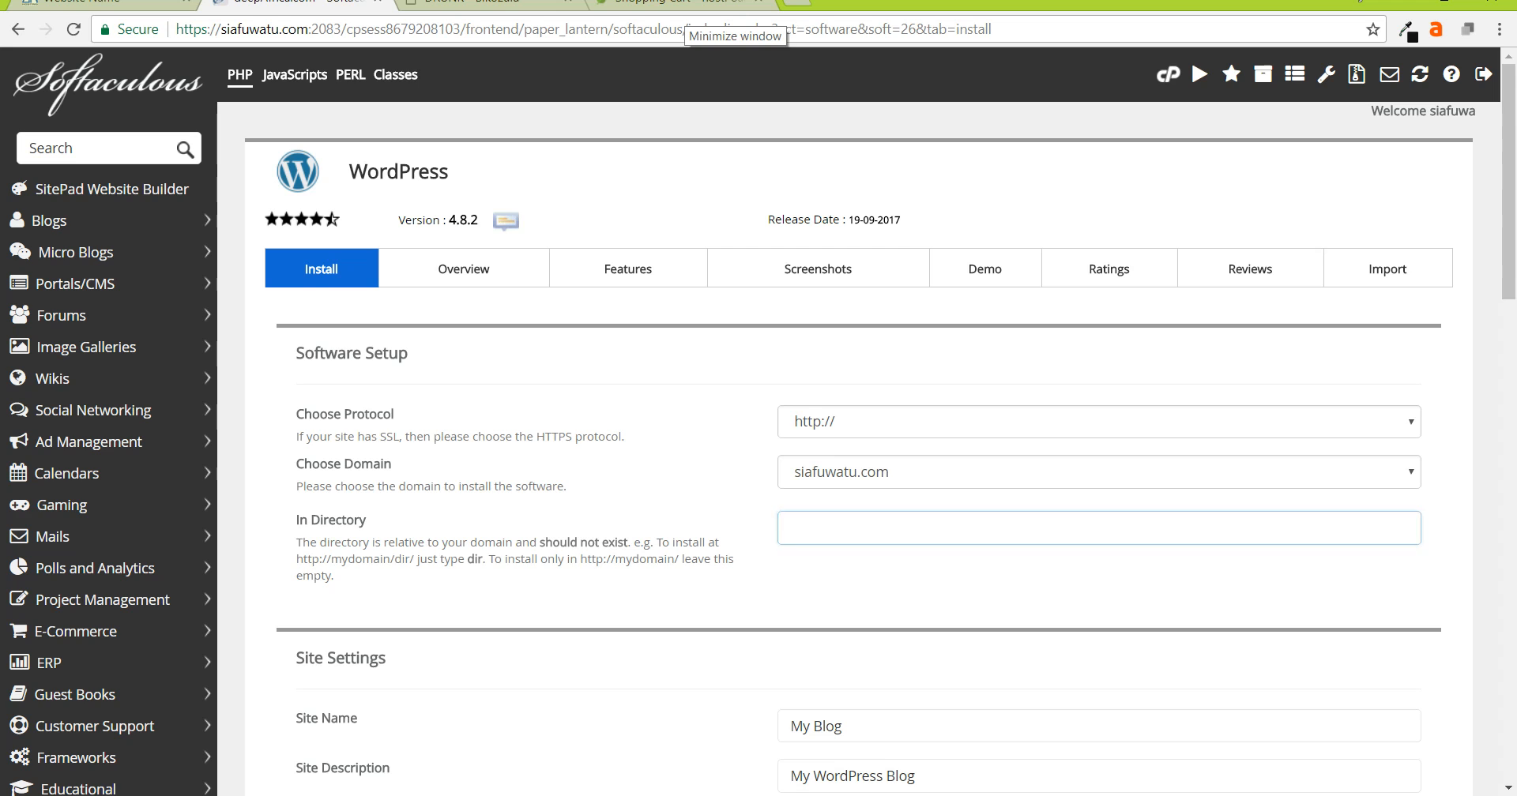
{"action": "scroll", "coordinate": [866, 422], "scroll_direction": "down", "scroll_amount": 4}
- Re-enter 'wp' in In Directory, then empty the field so WordPress installs at the root
{"action": "left_click", "coordinate": [1099, 231]}
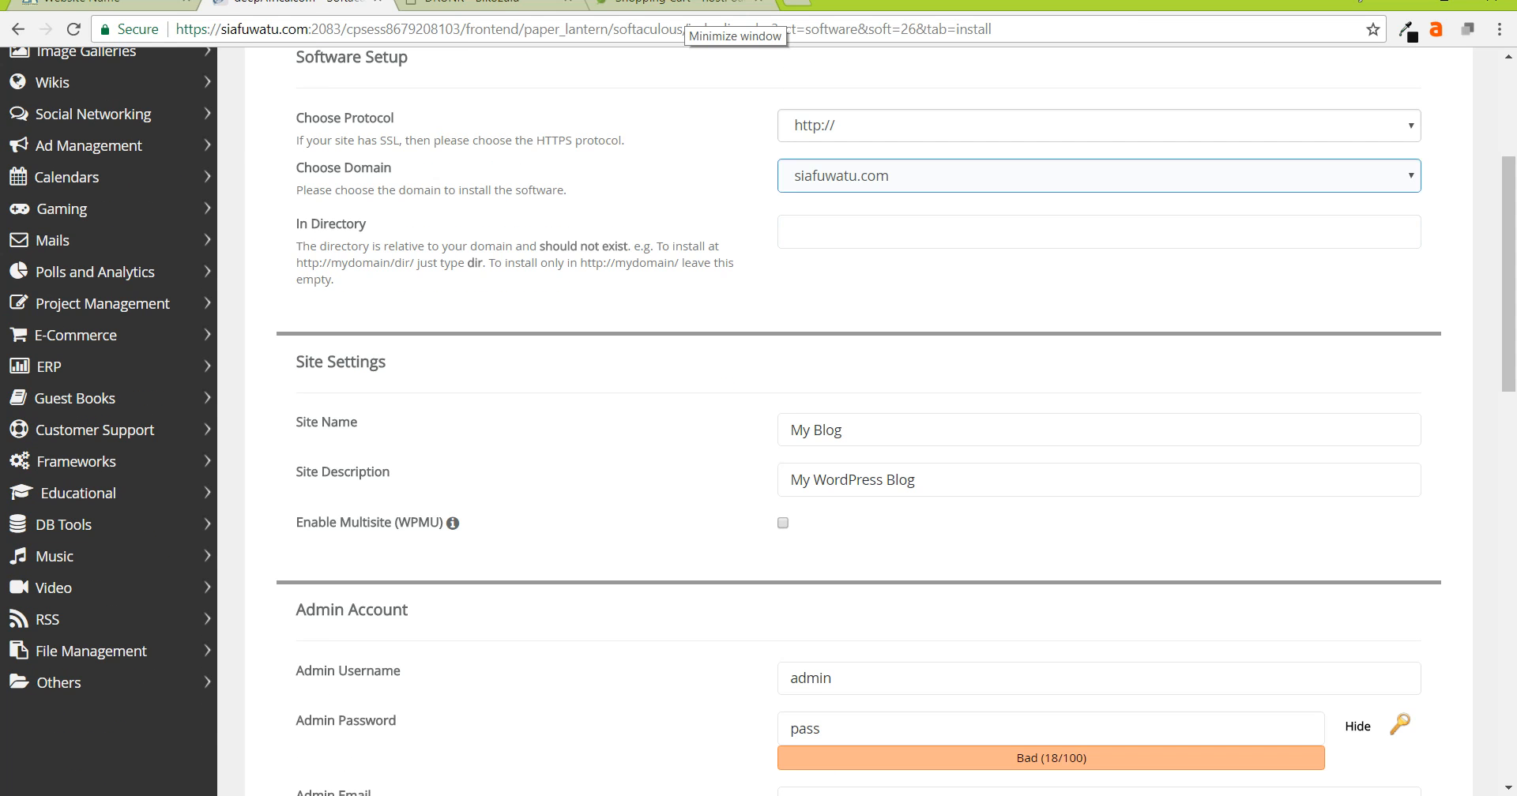
{"action": "left_click", "coordinate": [1099, 232]}
{"action": "type", "text": "wp"}
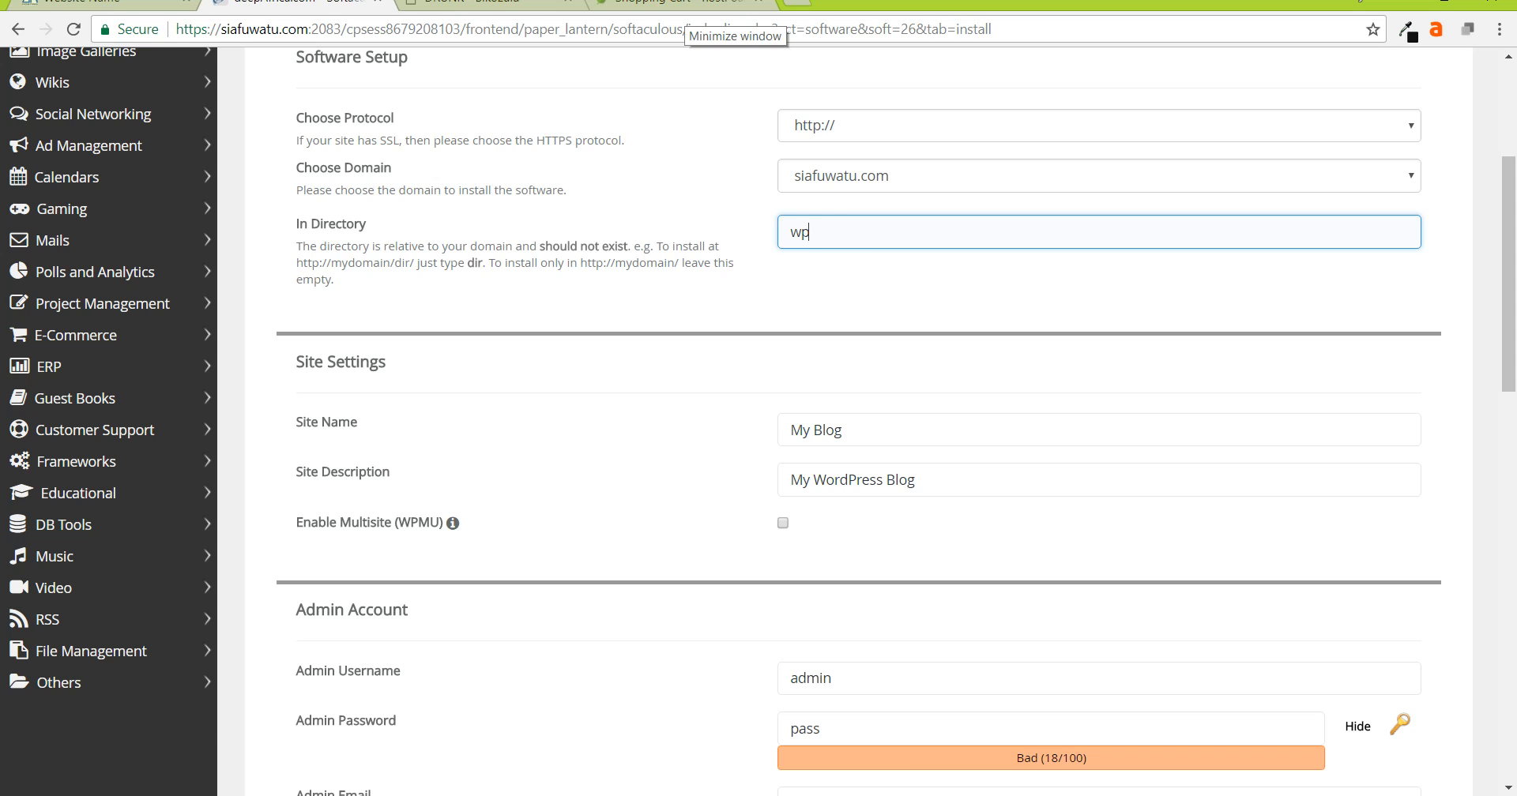
{"action": "left_click", "coordinate": [1099, 231]}
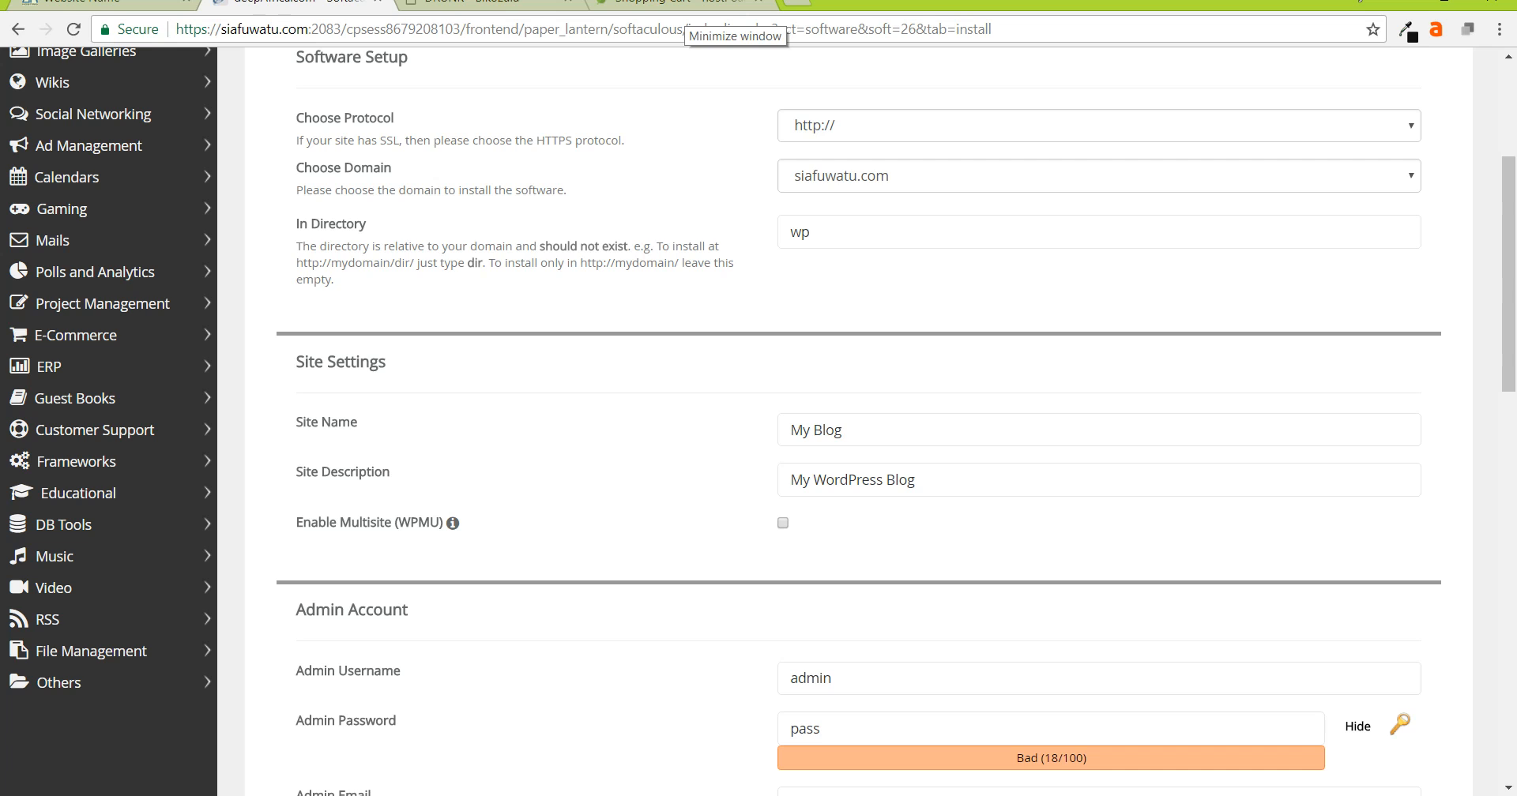
{"action": "left_click", "coordinate": [1099, 232]}
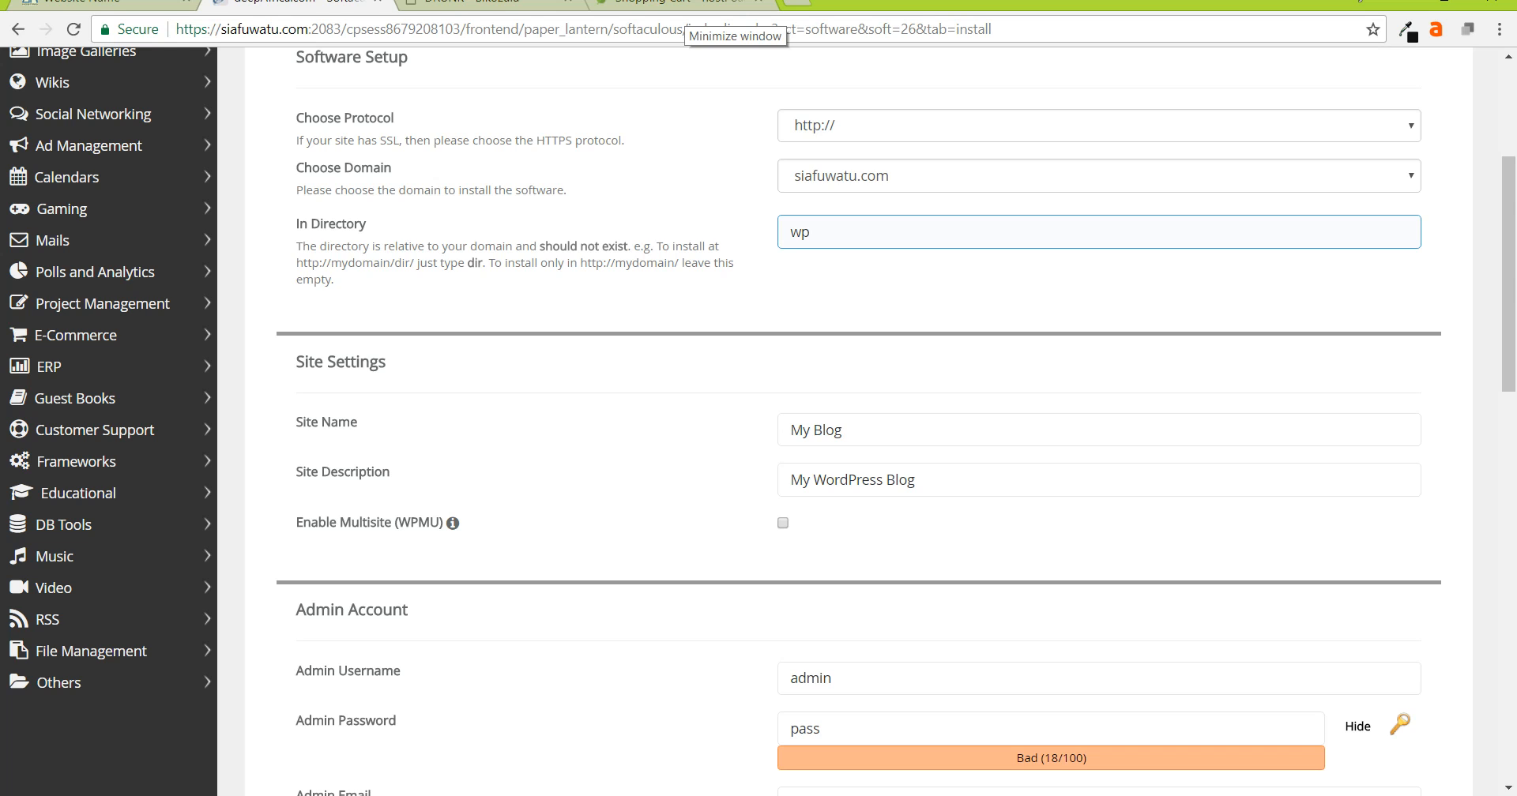
{"action": "key", "text": "ctrl+a"}
{"action": "key", "text": "BackSpace"}
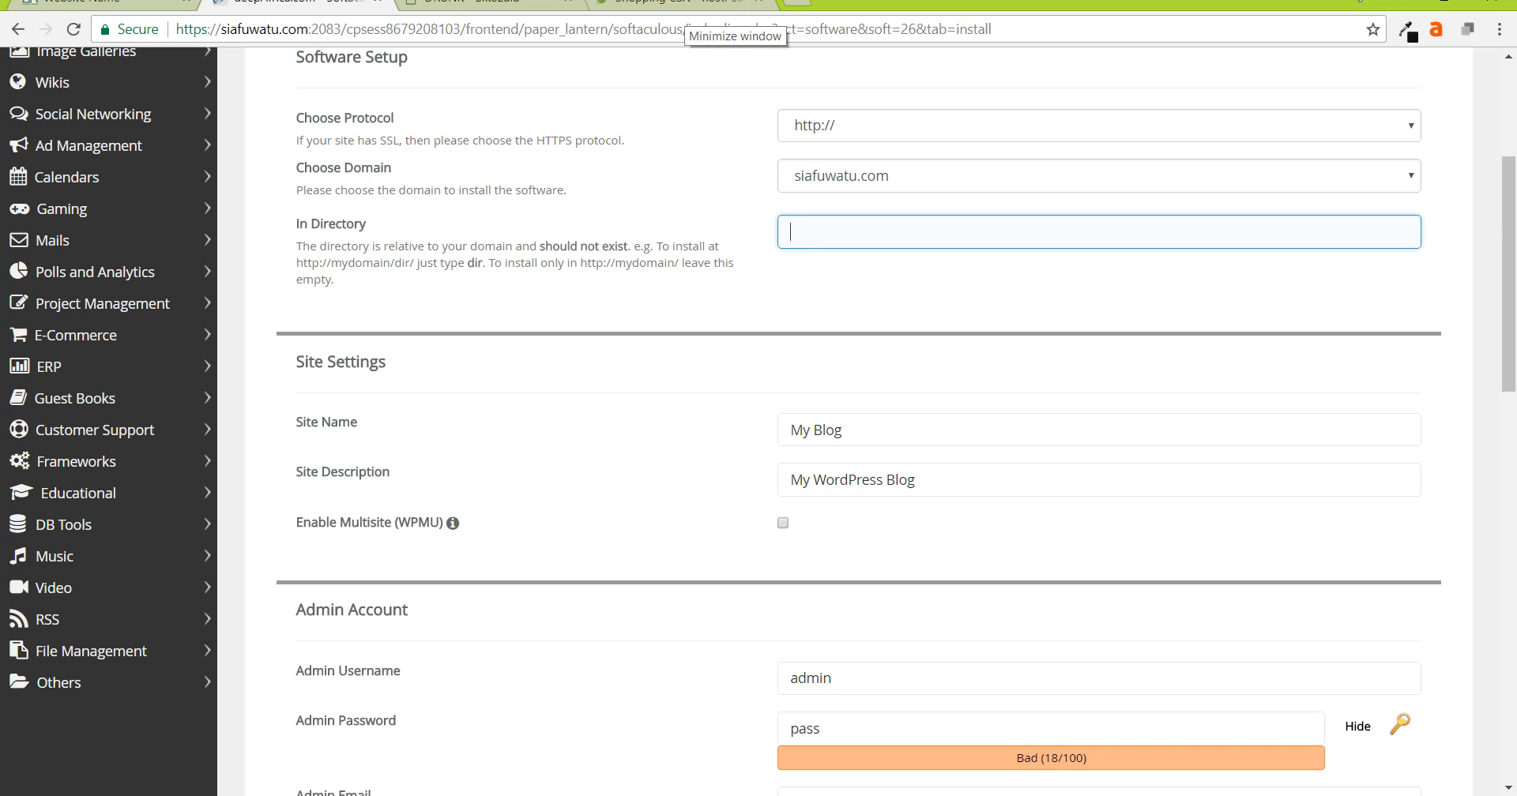
{"action": "left_click", "coordinate": [1099, 292]}
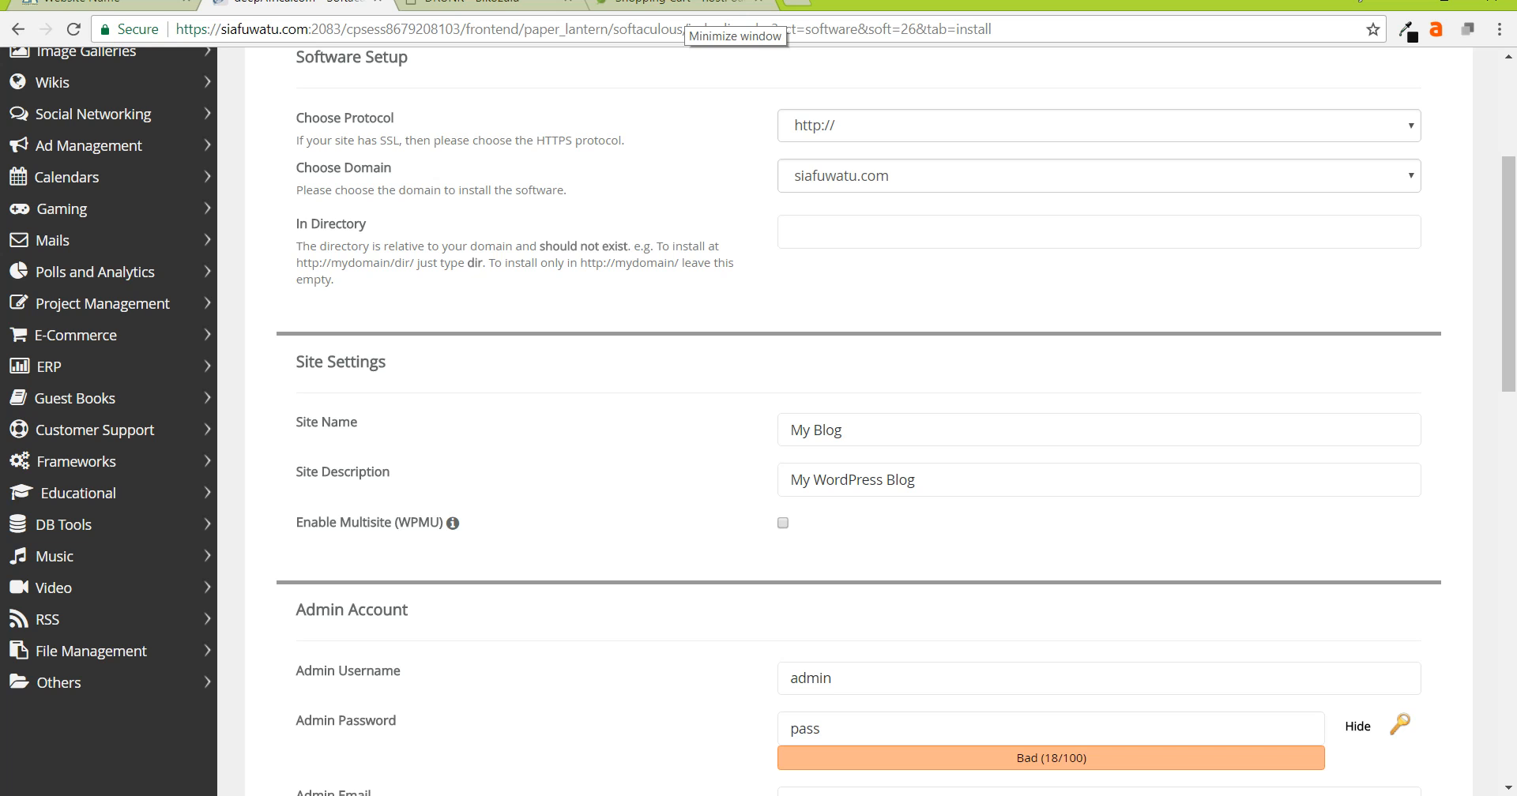
- Replace the default site name My Blog with the owner's personal blog name
{"action": "scroll", "coordinate": [1099, 292], "scroll_direction": "down", "scroll_amount": 2}
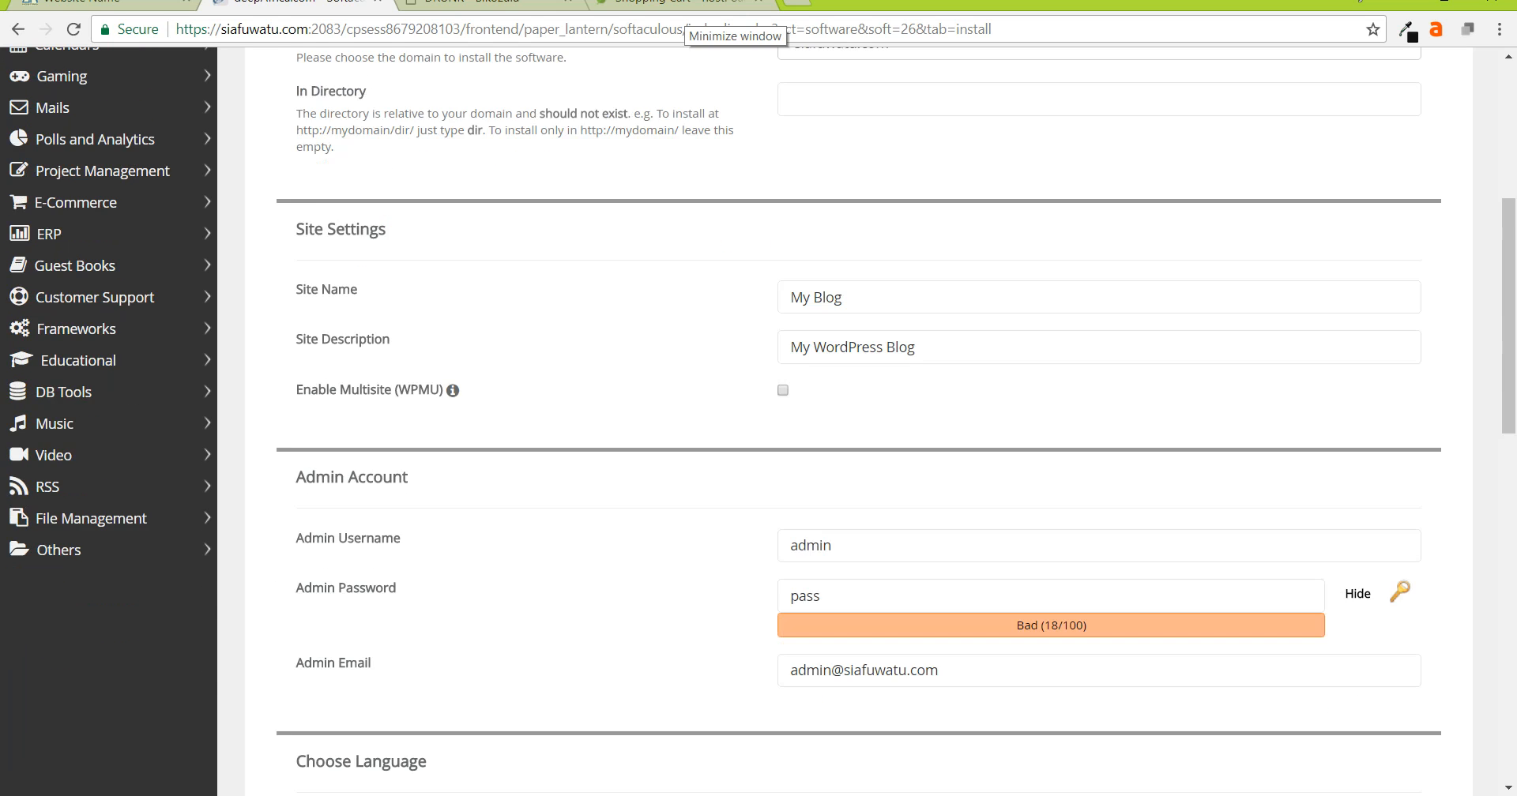
{"action": "triple_click", "coordinate": [816, 232]}
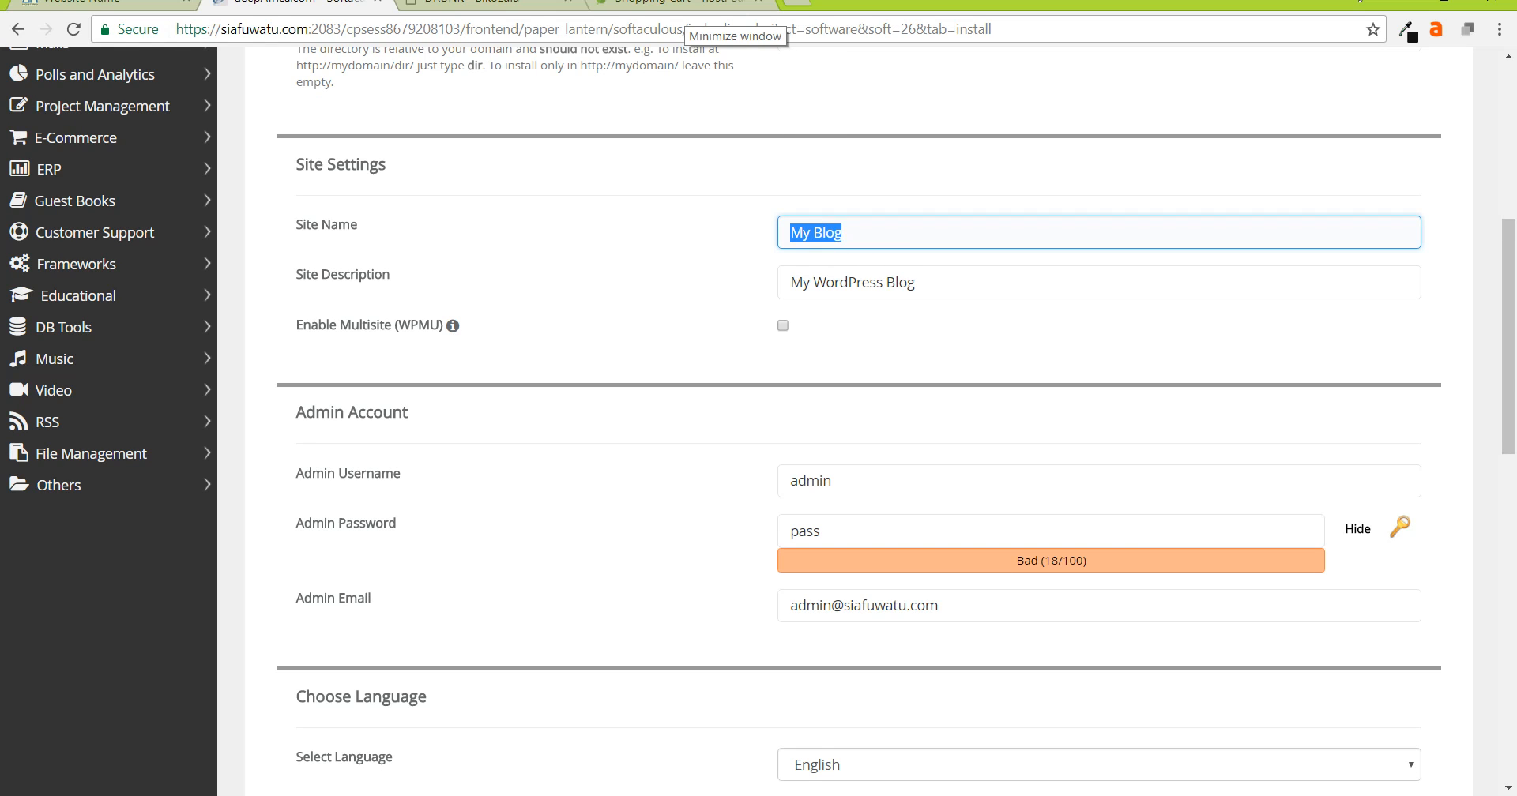
{"action": "type", "text": "Antony's"}
{"action": "type", "text": " Bol"}
{"action": "key", "text": "BackSpace"}
{"action": "key", "text": "BackSpace"}
{"action": "type", "text": "llog"}
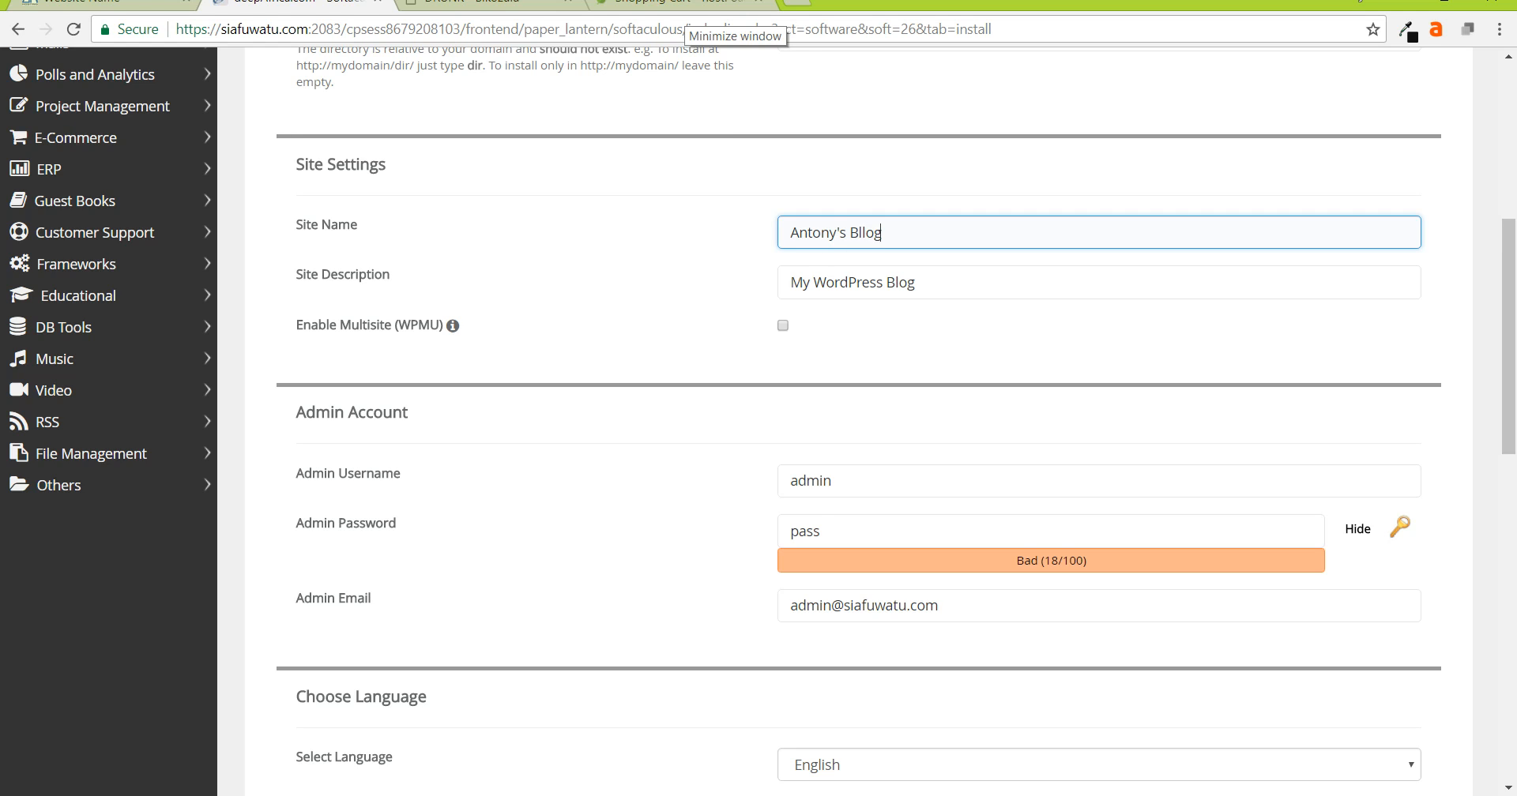
{"action": "key", "text": "BackSpace"}
{"action": "key", "text": "BackSpace"}
{"action": "key", "text": "BackSpace"}
{"action": "type", "text": "og"}
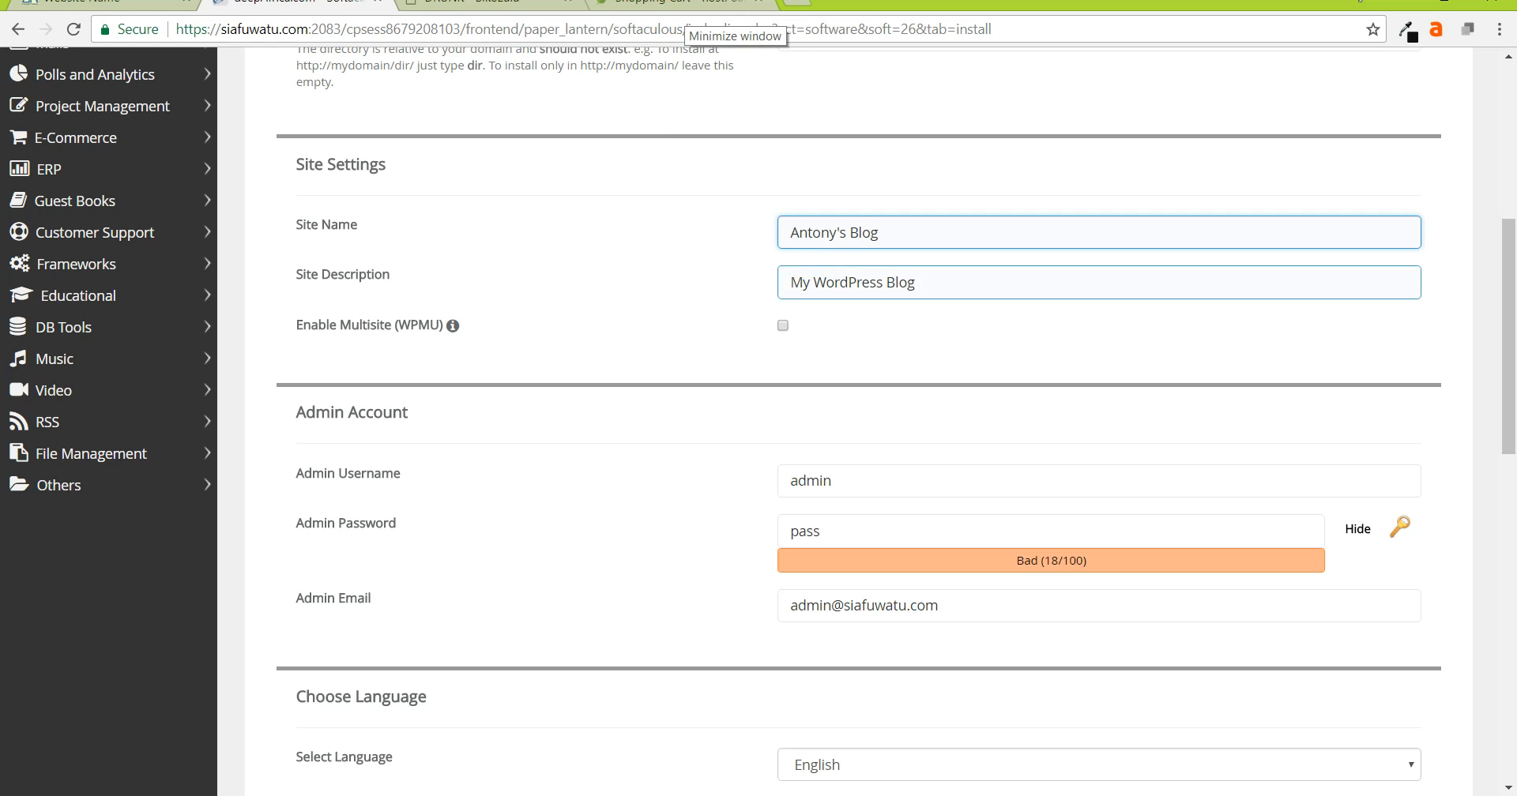
{"action": "key", "text": "Tab"}
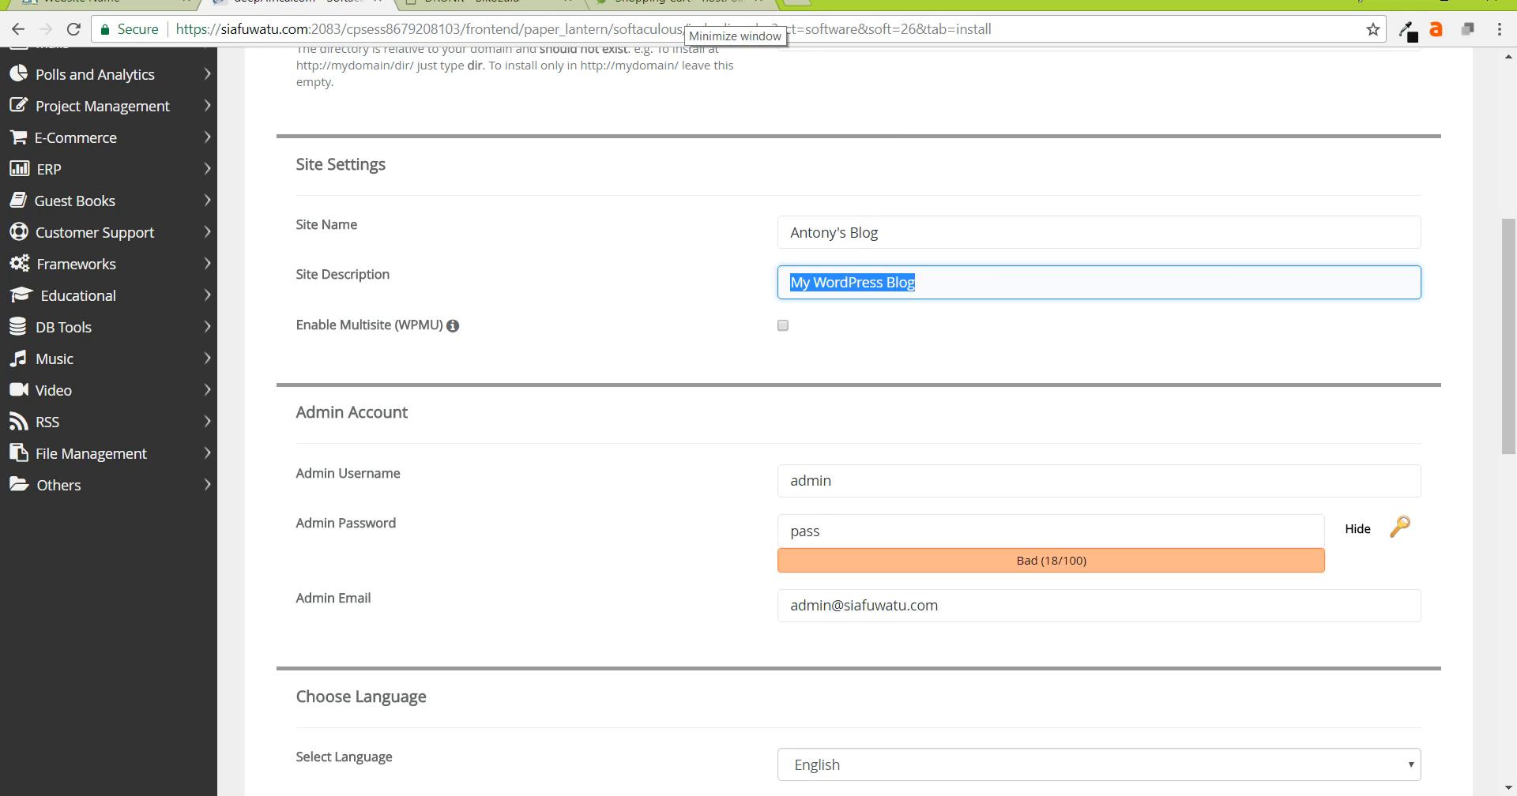
- Set the Site Description to a 'This is Awesome …' tagline about the owner's blog, ending ':-)'
{"action": "type", "text": "This is a"}
{"action": "key", "text": "BackSpace"}
{"action": "type", "text": "W"}
{"action": "key", "text": "BackSpace"}
{"action": "type", "text": "Awesome"}
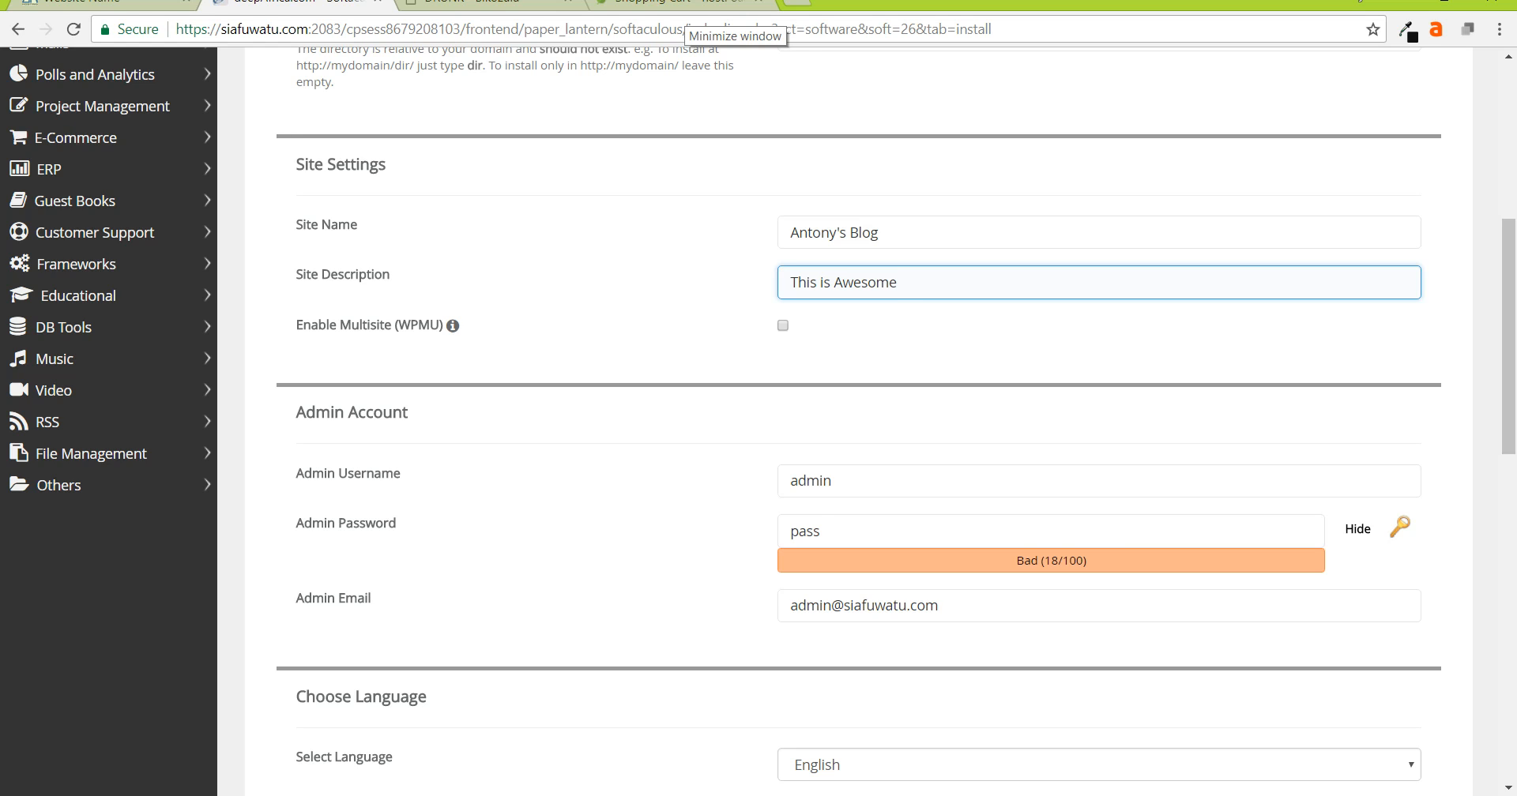
{"action": "type", "text": " Anto"}
{"action": "type", "text": "ny"}
{"action": "type", "text": "'s Blo"}
{"action": "type", "text": "g."}
{"action": "type", "text": " :-0"}
{"action": "key", "text": "BackSpace"}
{"action": "type", "text": ")"}
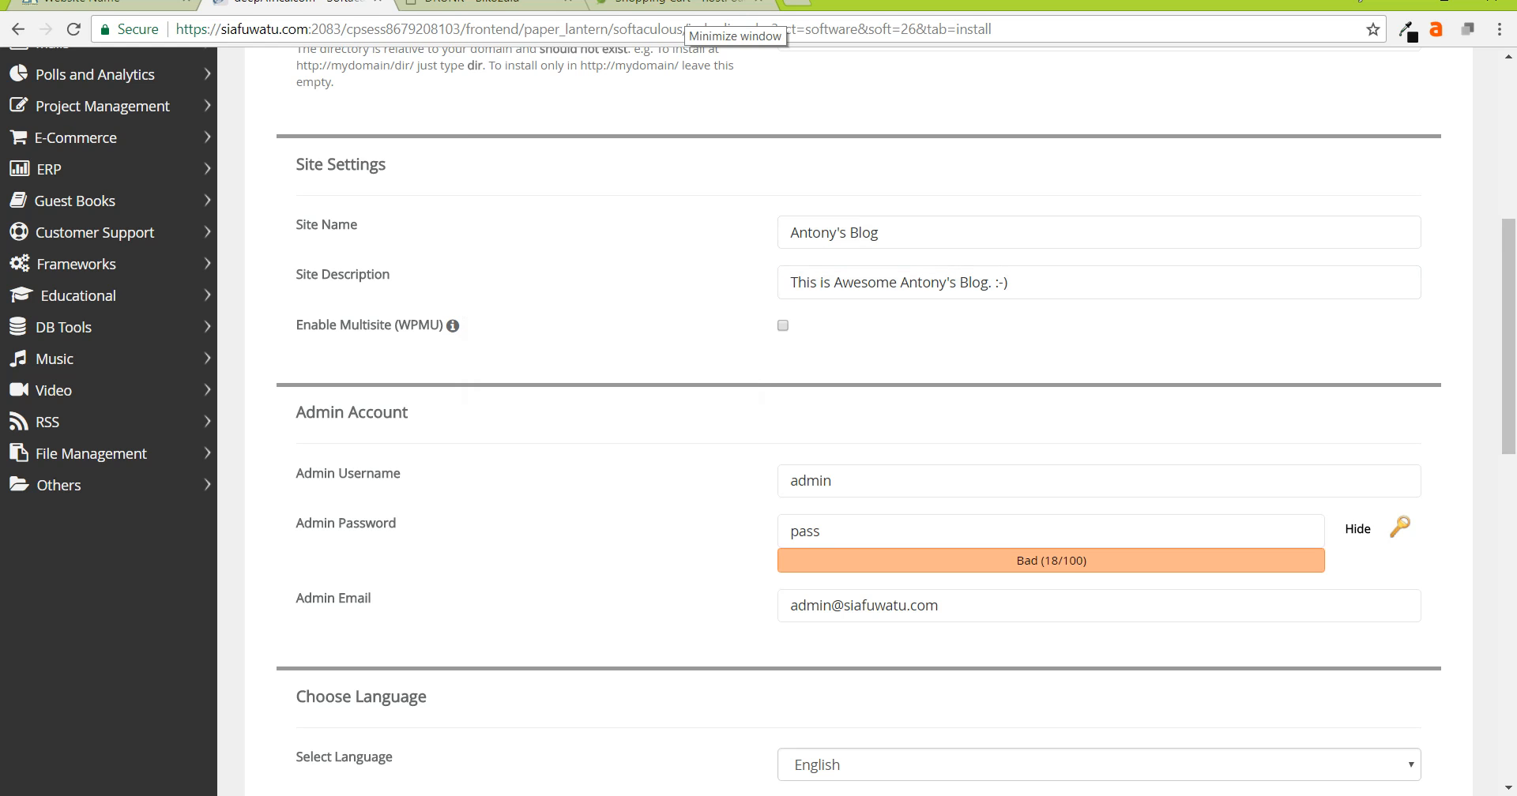
- Replace the default admin username with the owner's name in lowercase
{"action": "scroll", "coordinate": [761, 397], "scroll_direction": "down", "scroll_amount": 2}
{"action": "double_click", "coordinate": [812, 283]}
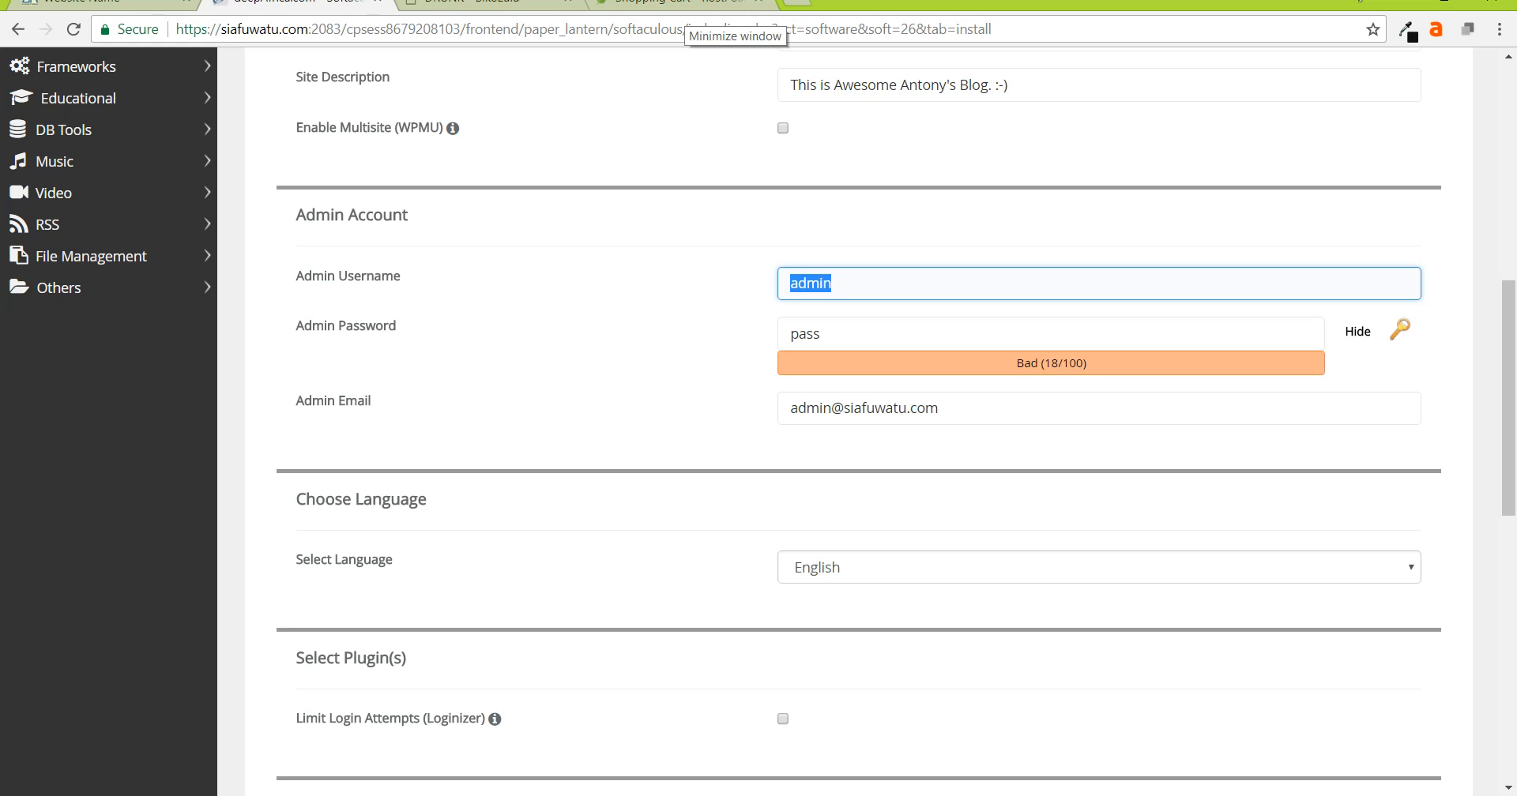
{"action": "type", "text": "Antony"}
{"action": "key", "text": "BackSpace"}
{"action": "key", "text": "BackSpace"}
{"action": "key", "text": "BackSpace"}
{"action": "key", "text": "BackSpace"}
{"action": "key", "text": "BackSpace"}
{"action": "key", "text": "BackSpace"}
{"action": "type", "text": "antony"}
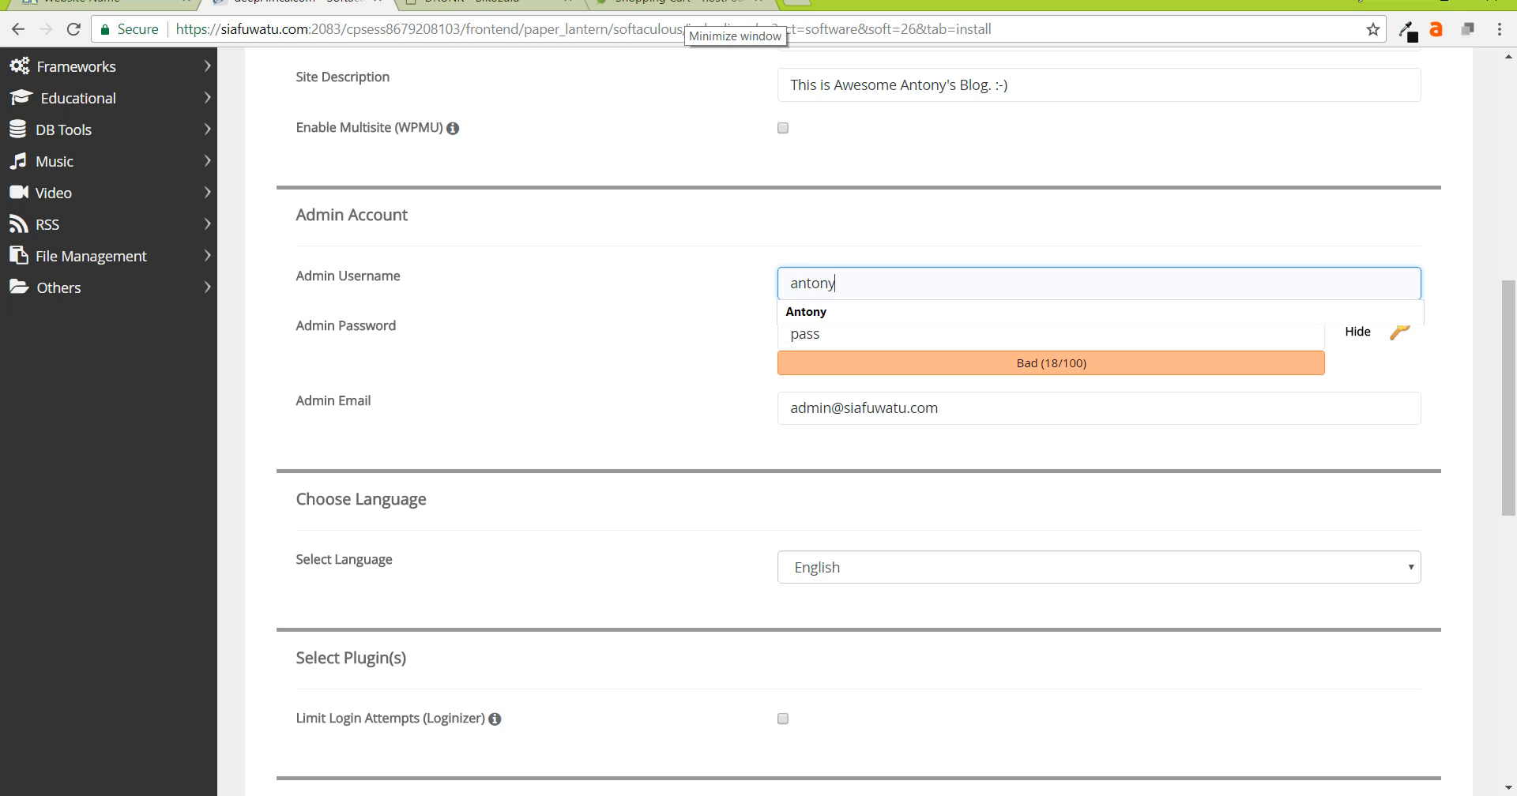
{"action": "key", "text": "Tab"}
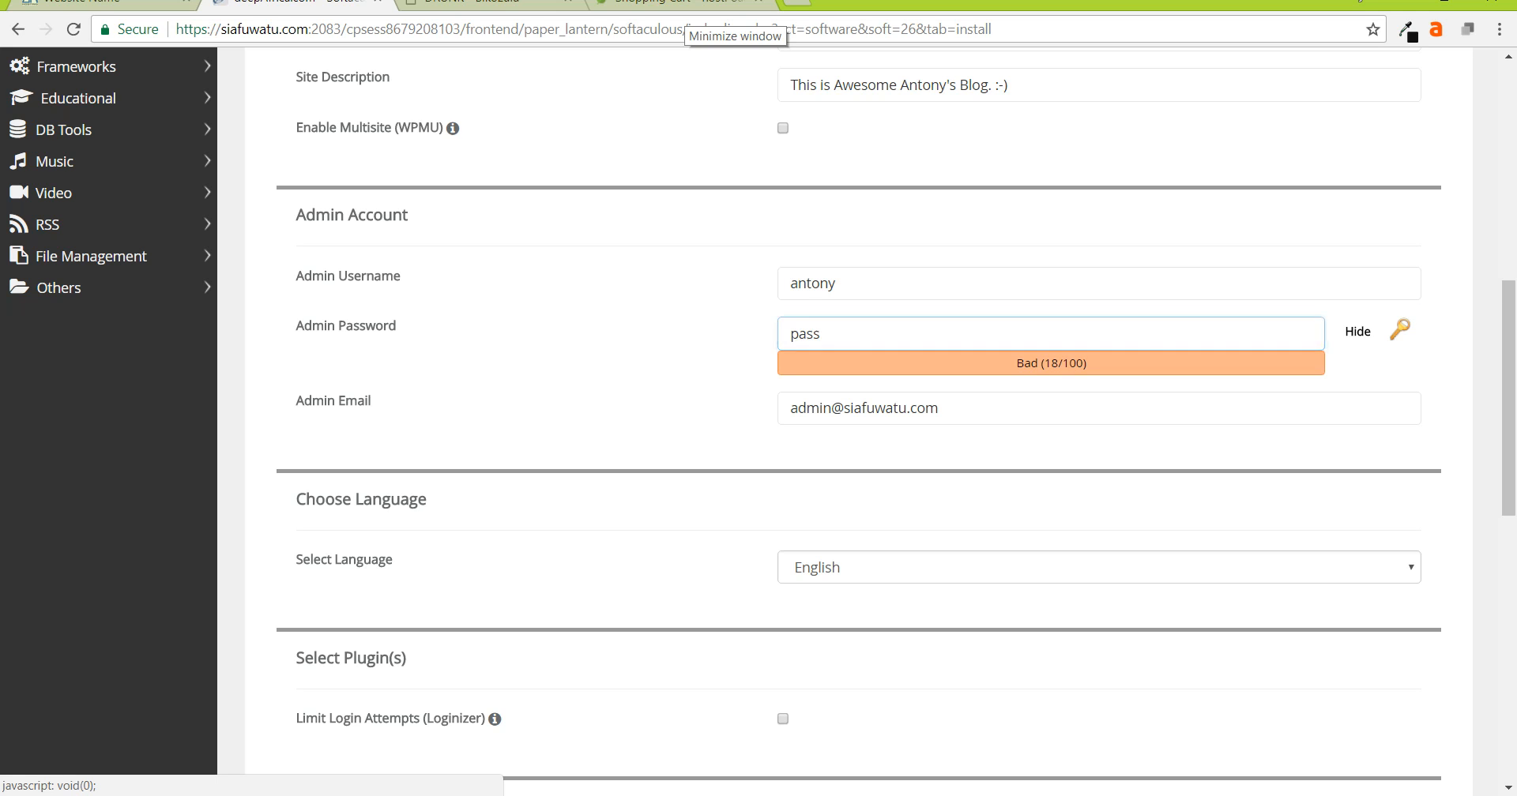
- Generate a Strong (85/100) admin password and copy it to the clipboard
{"action": "left_click", "coordinate": [1399, 328]}
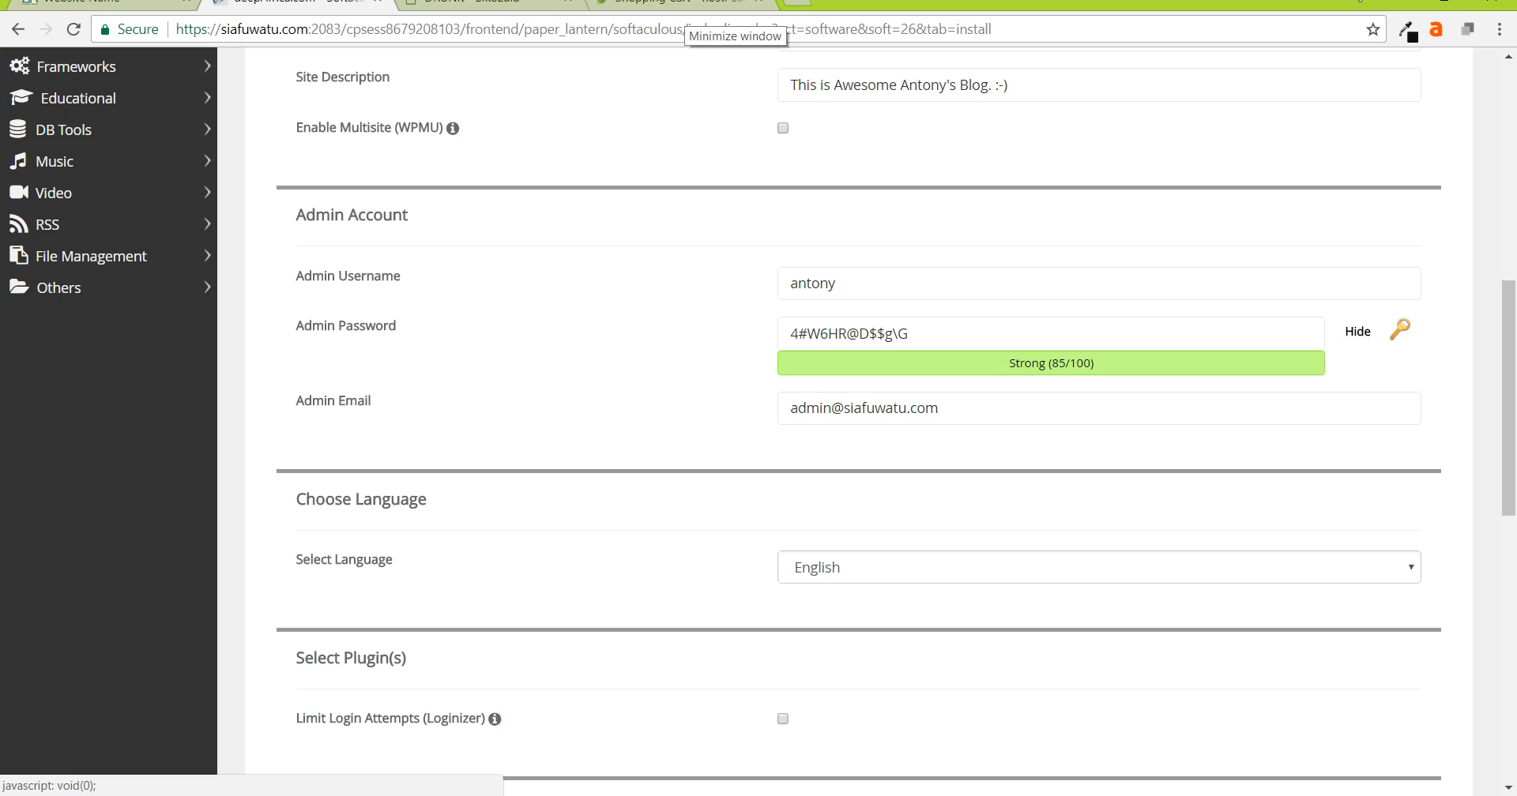
{"action": "left_click", "coordinate": [954, 334]}
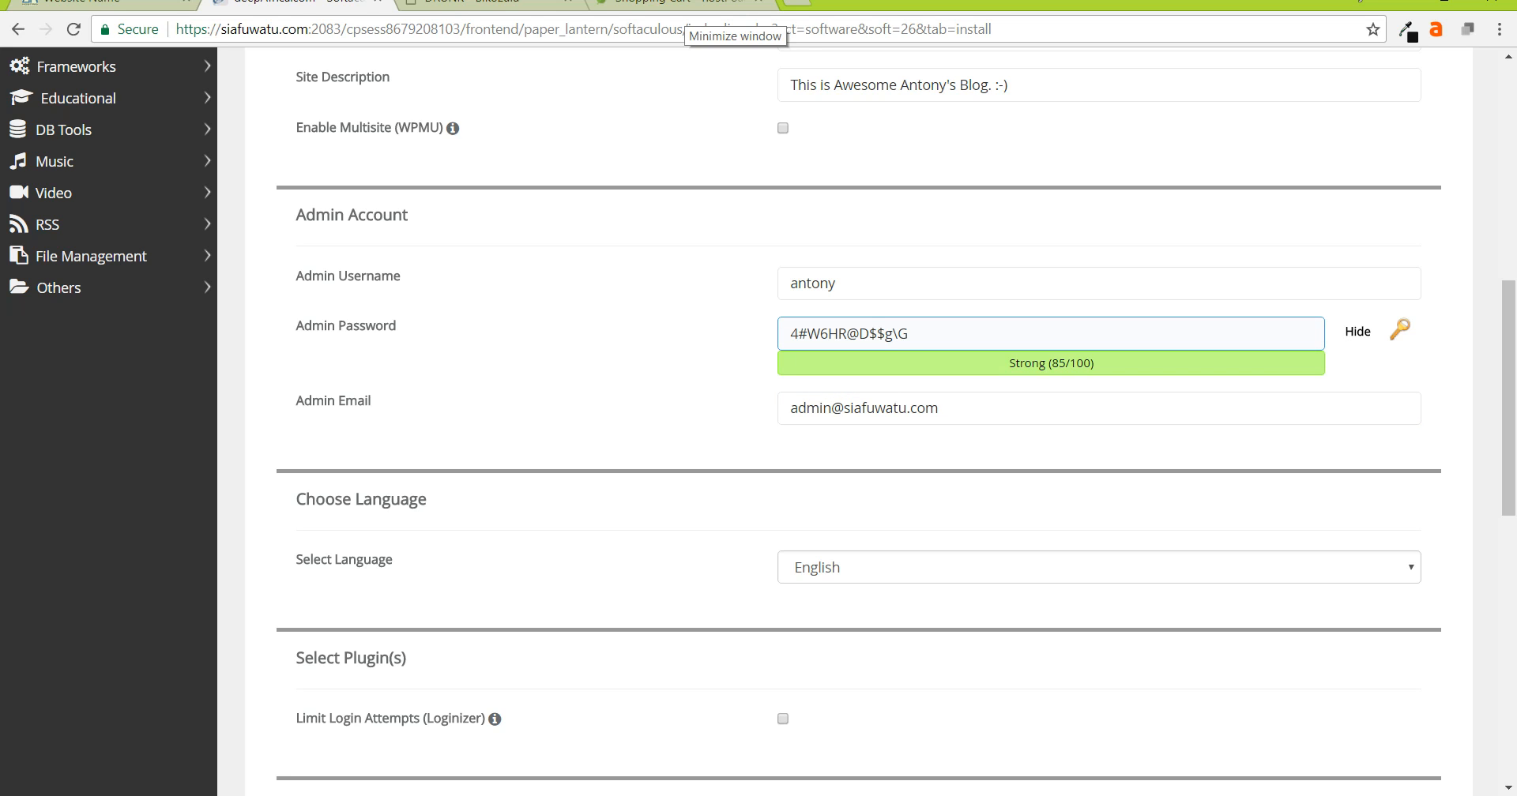
{"action": "left_click", "coordinate": [663, 356]}
{"action": "key", "text": "ctrl+a"}
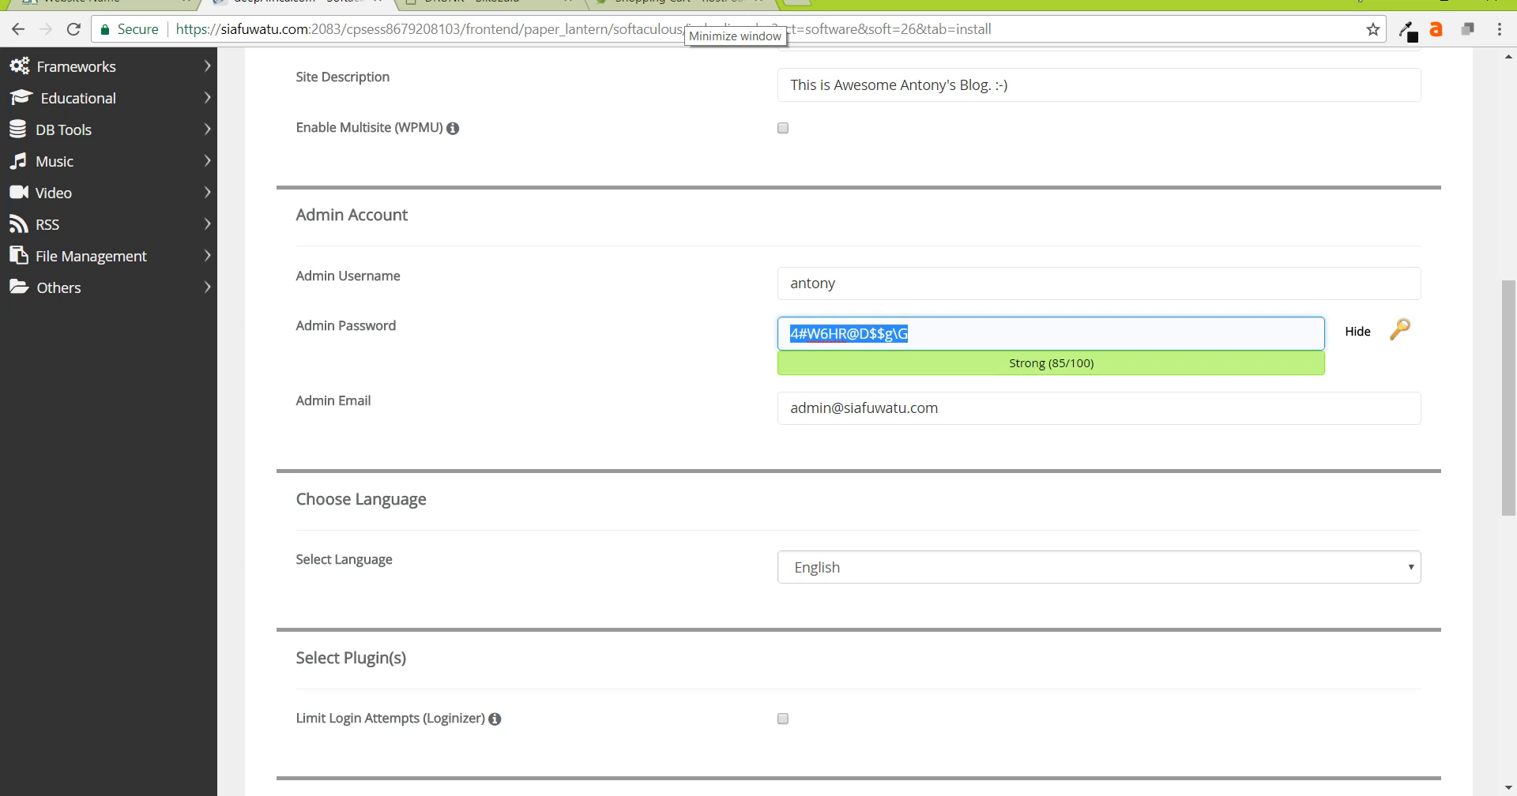
{"action": "right_click", "coordinate": [810, 330]}
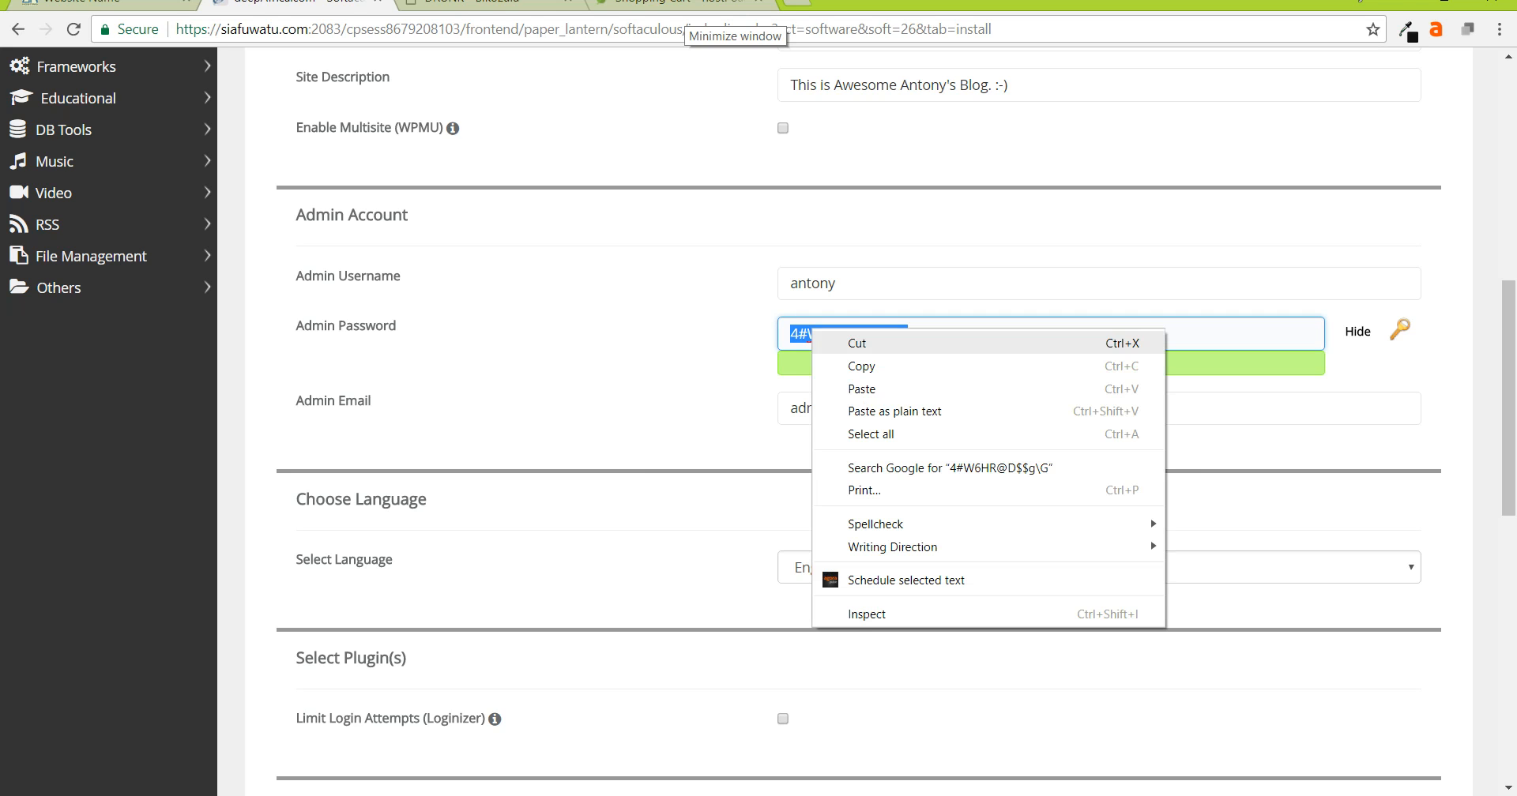
{"action": "left_click", "coordinate": [861, 359]}
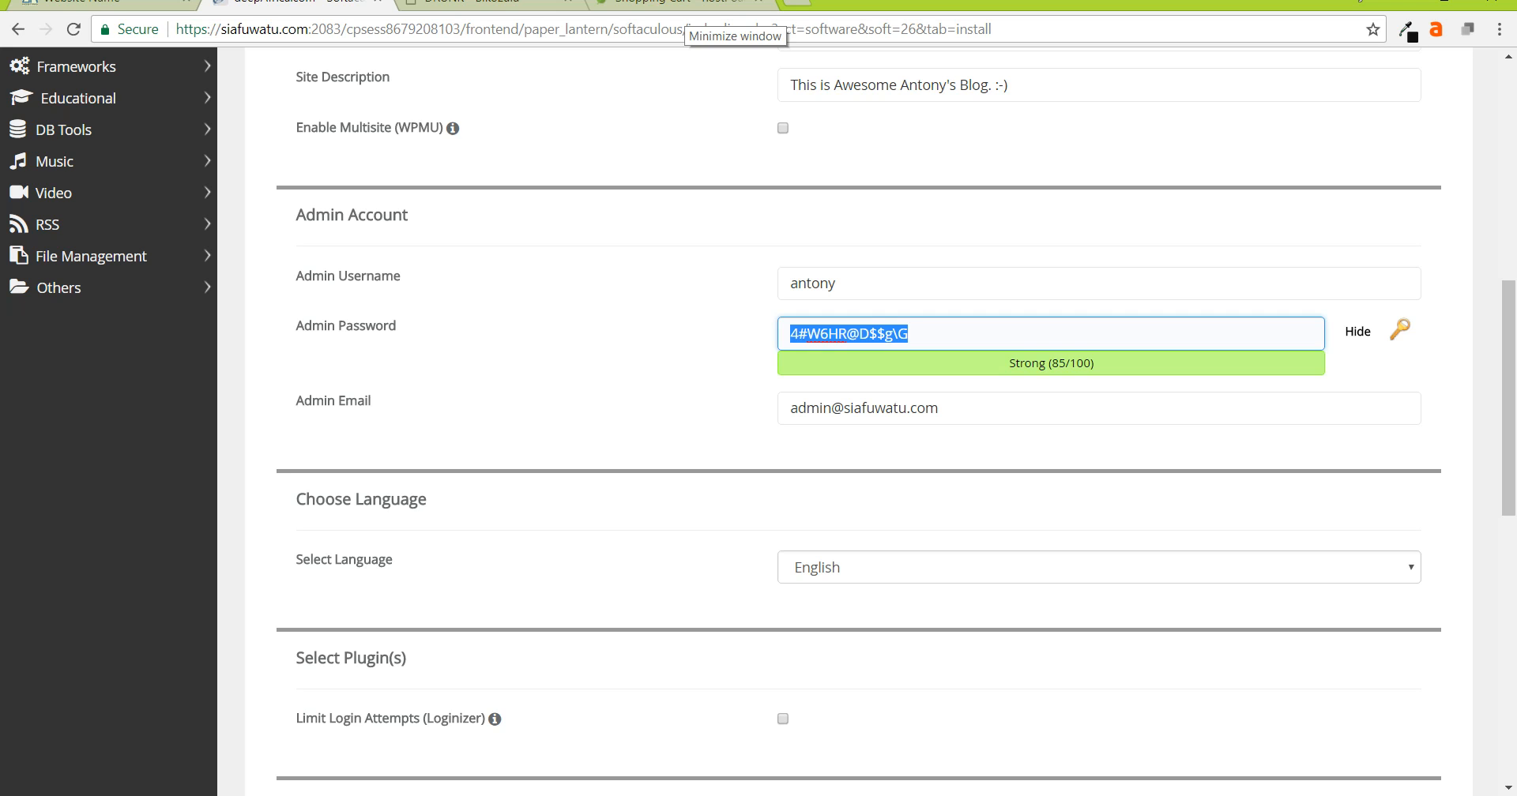
- Paste the copied password into a new Chrome tab for reference, then return to the Softaculous form
{"action": "key", "text": "ctrl+t"}
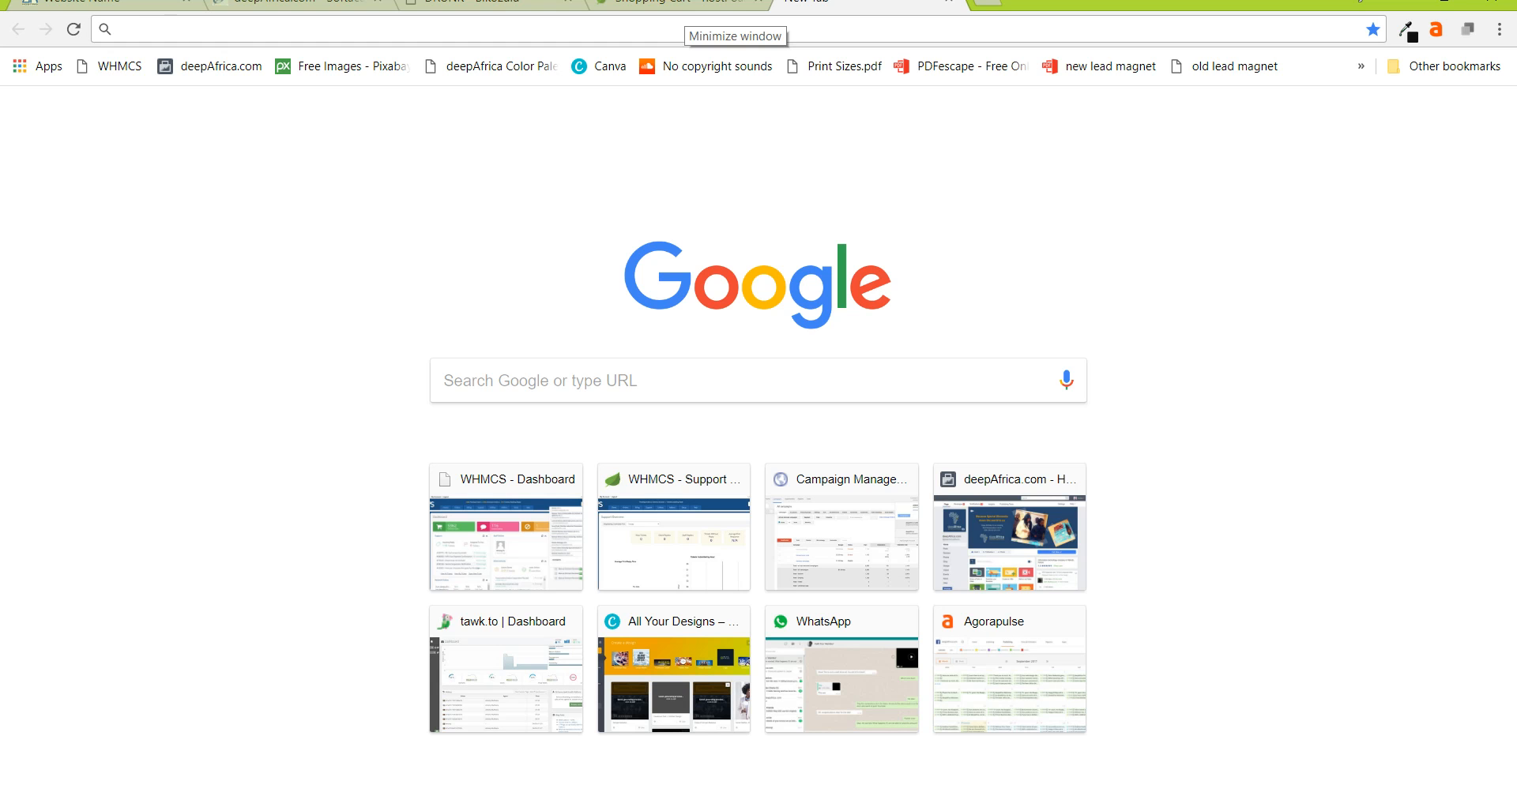
{"action": "key", "text": "ctrl+v"}
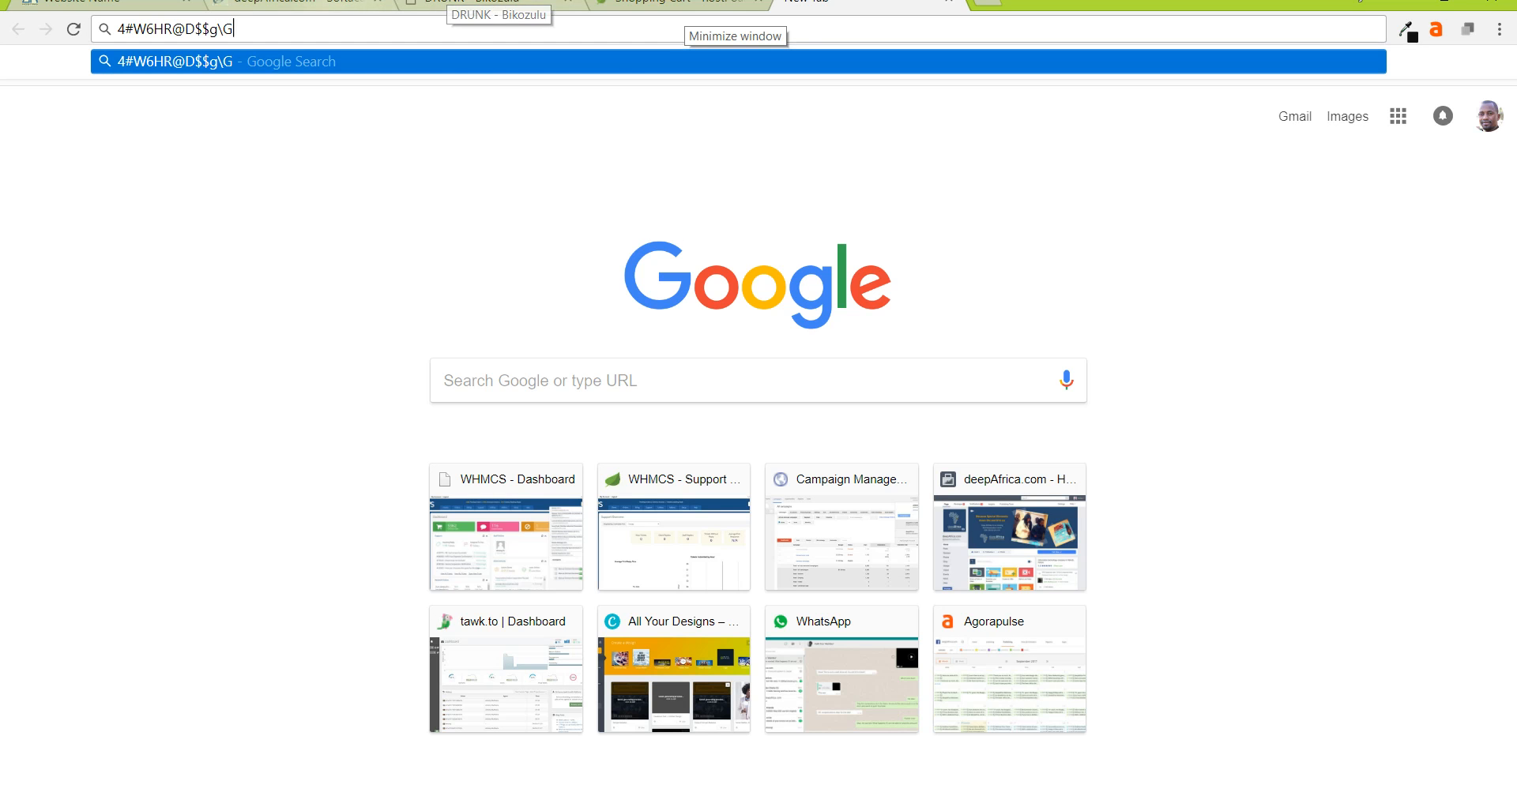
{"action": "left_click", "coordinate": [301, 2]}
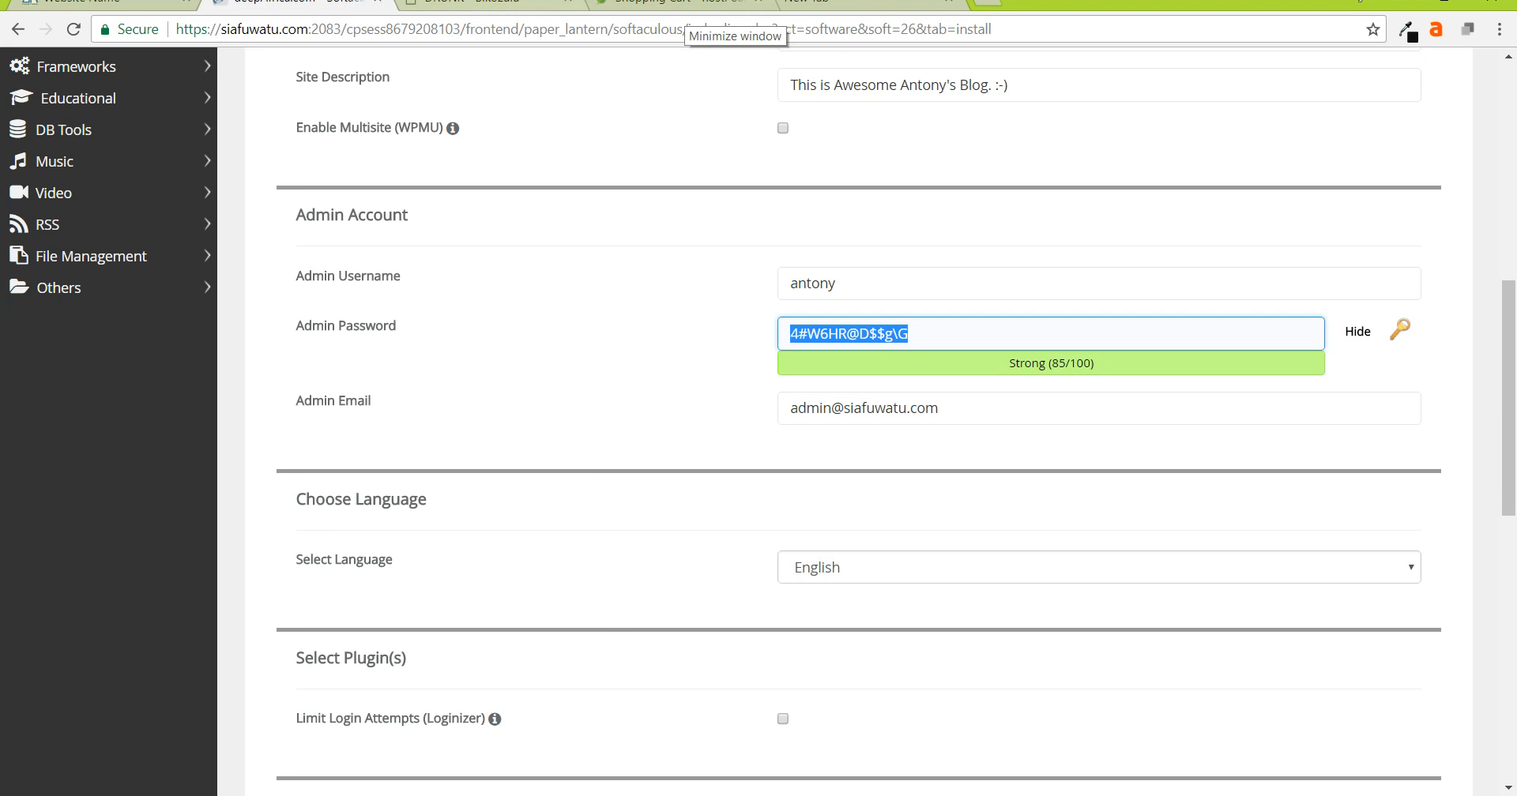
{"action": "left_click", "coordinate": [831, 2]}
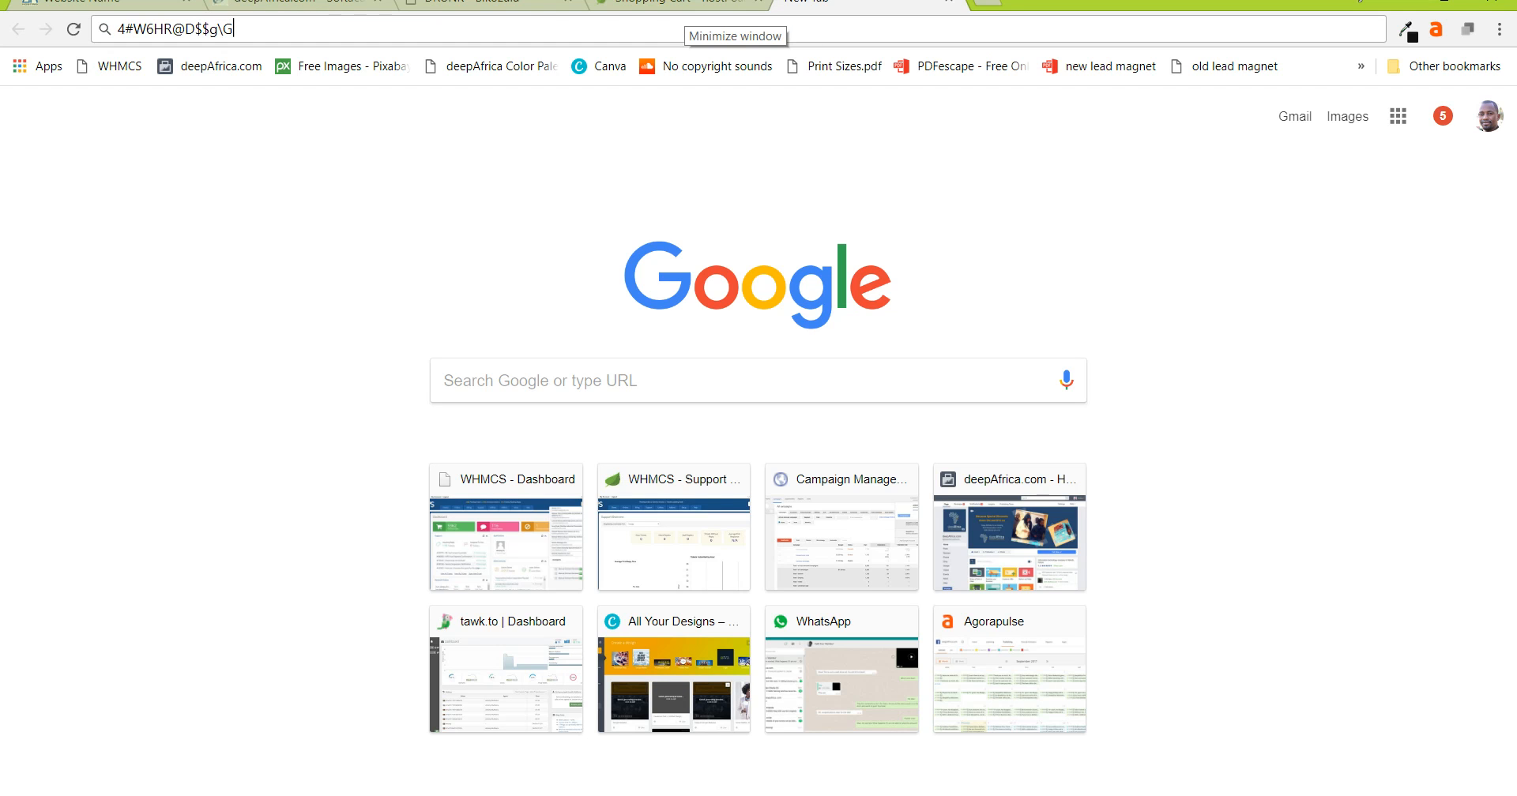
{"action": "left_click", "coordinate": [301, 3]}
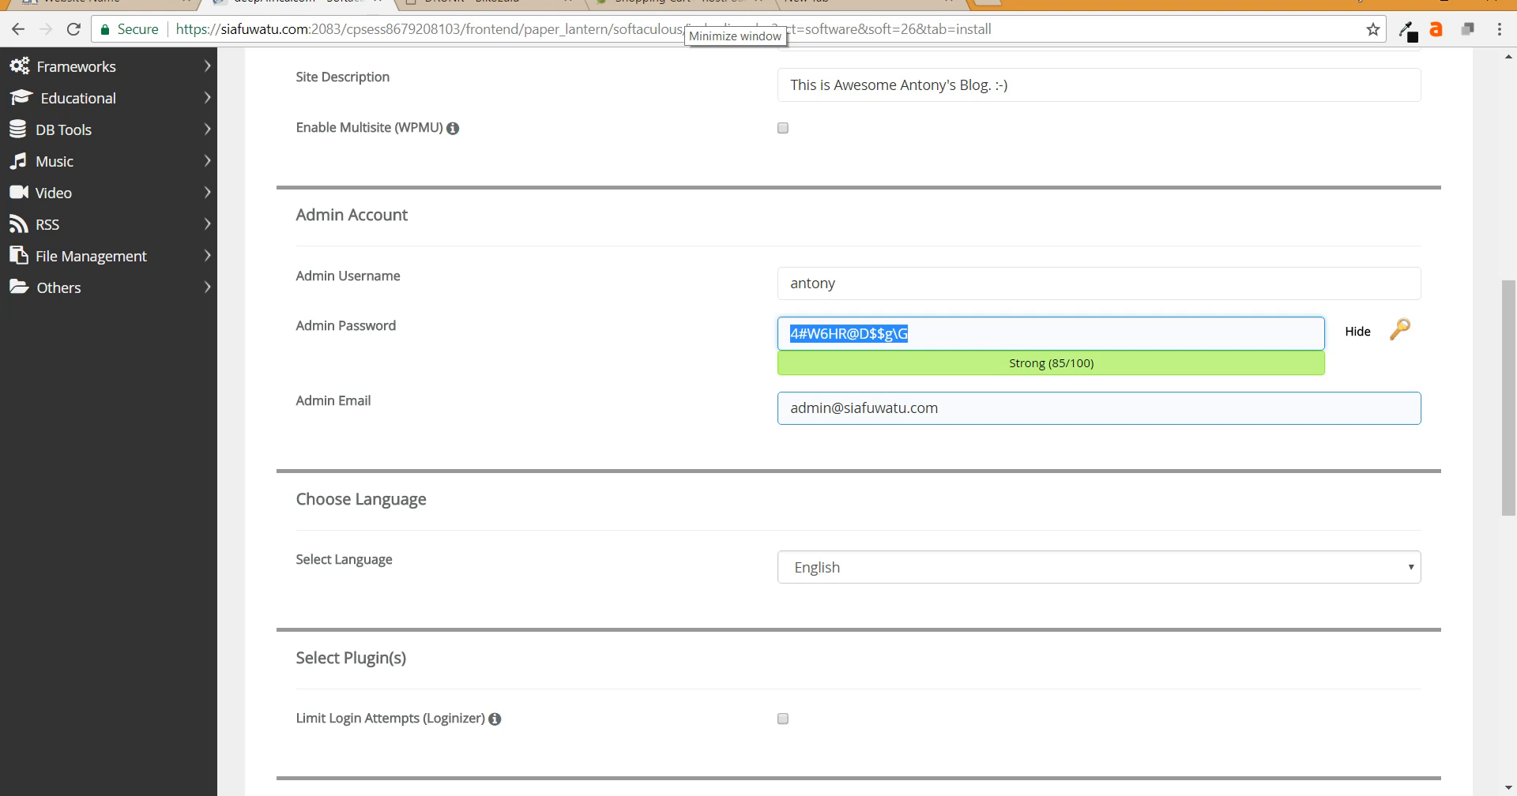
- Fill the Admin Email with the owner's personal address via Chrome's autofill suggestion
{"action": "key", "text": "Tab"}
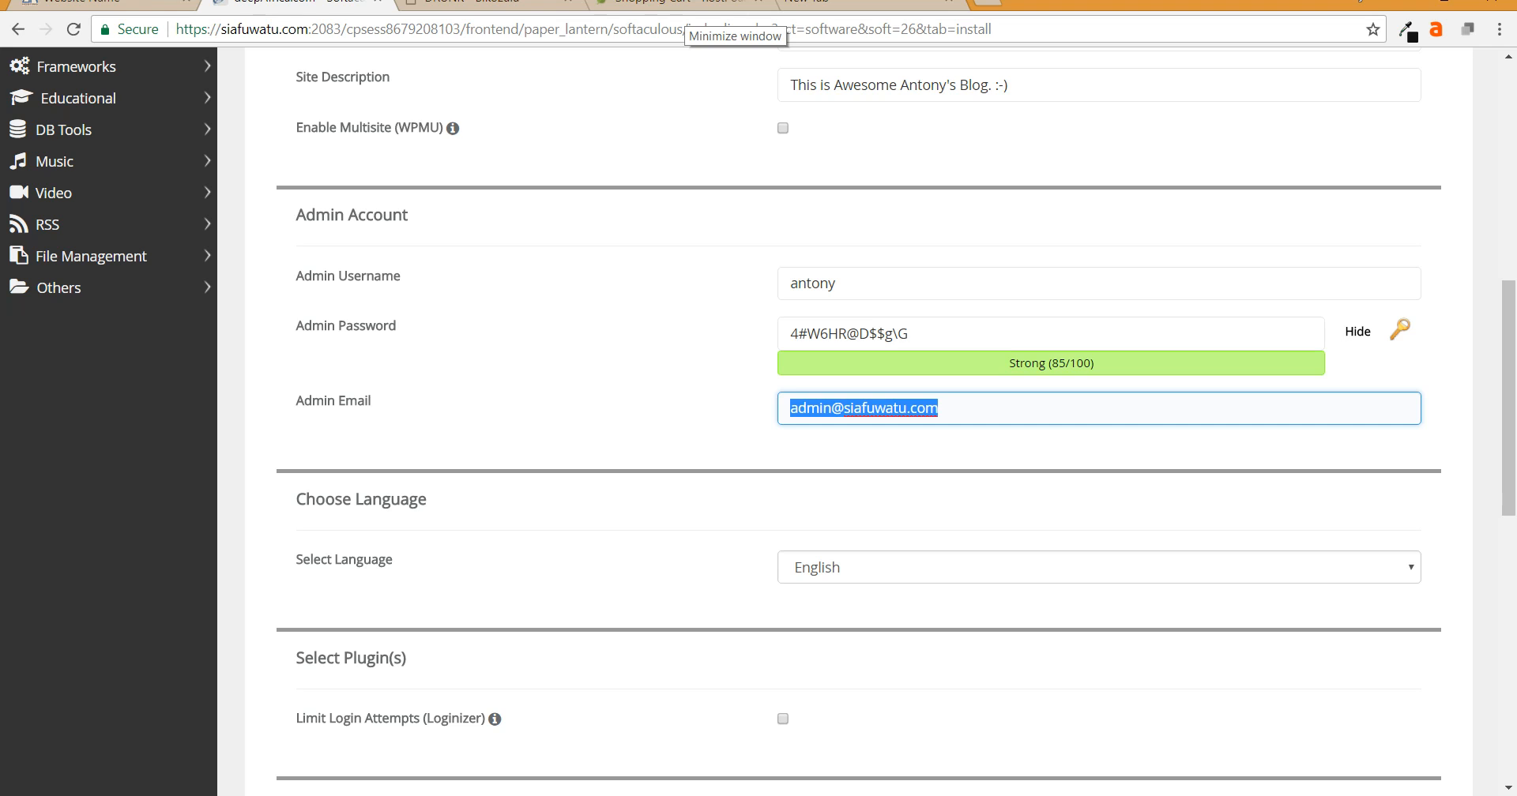
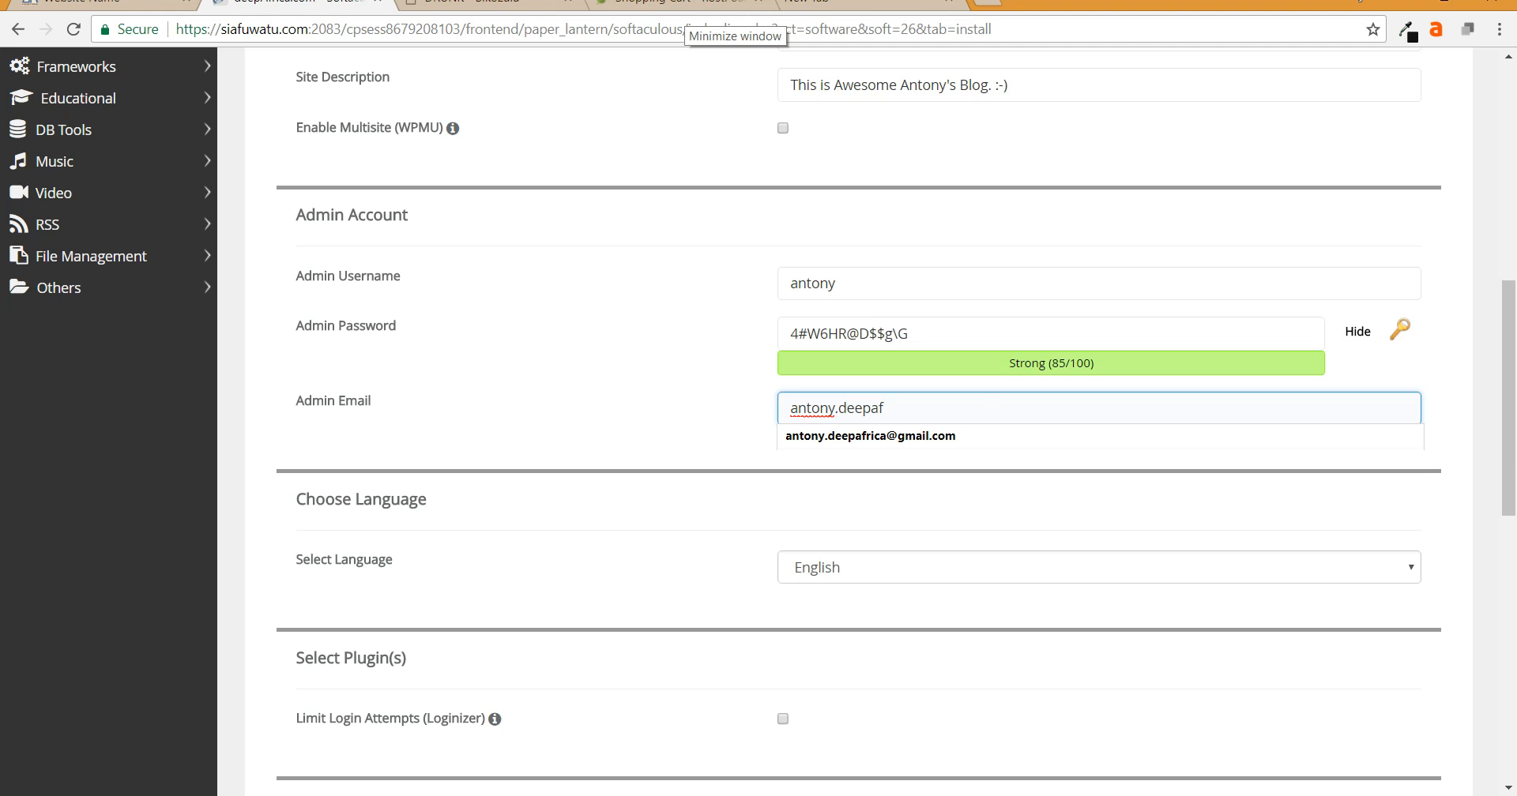
{"action": "key", "text": "Down"}
{"action": "key", "text": "Return"}
{"action": "key", "text": "Tab"}
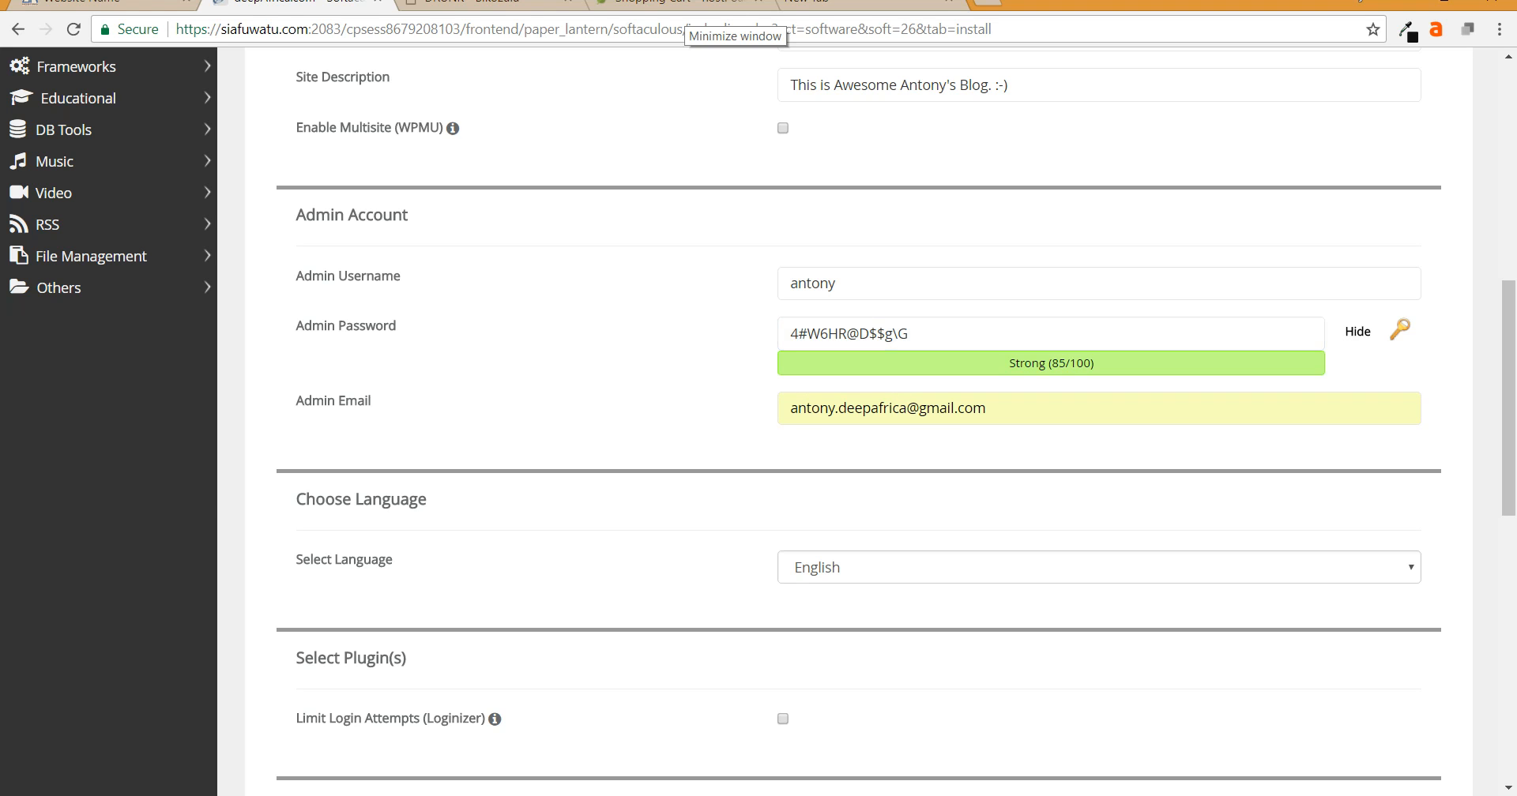
{"action": "scroll", "coordinate": [861, 418], "scroll_direction": "down", "scroll_amount": 2}
{"action": "scroll", "coordinate": [861, 419], "scroll_direction": "down", "scroll_amount": 1}
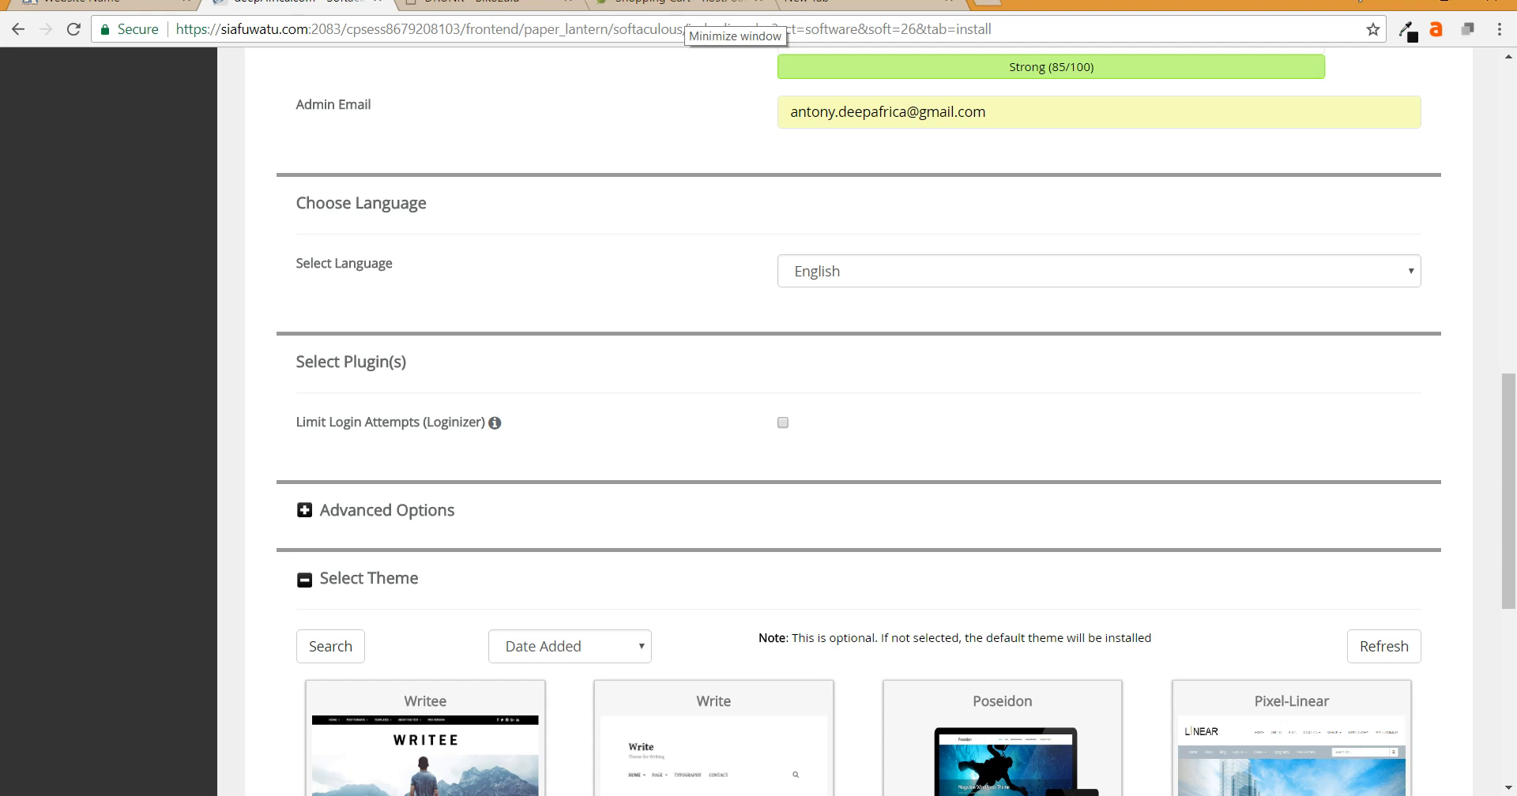
{"action": "left_click", "coordinate": [1099, 271]}
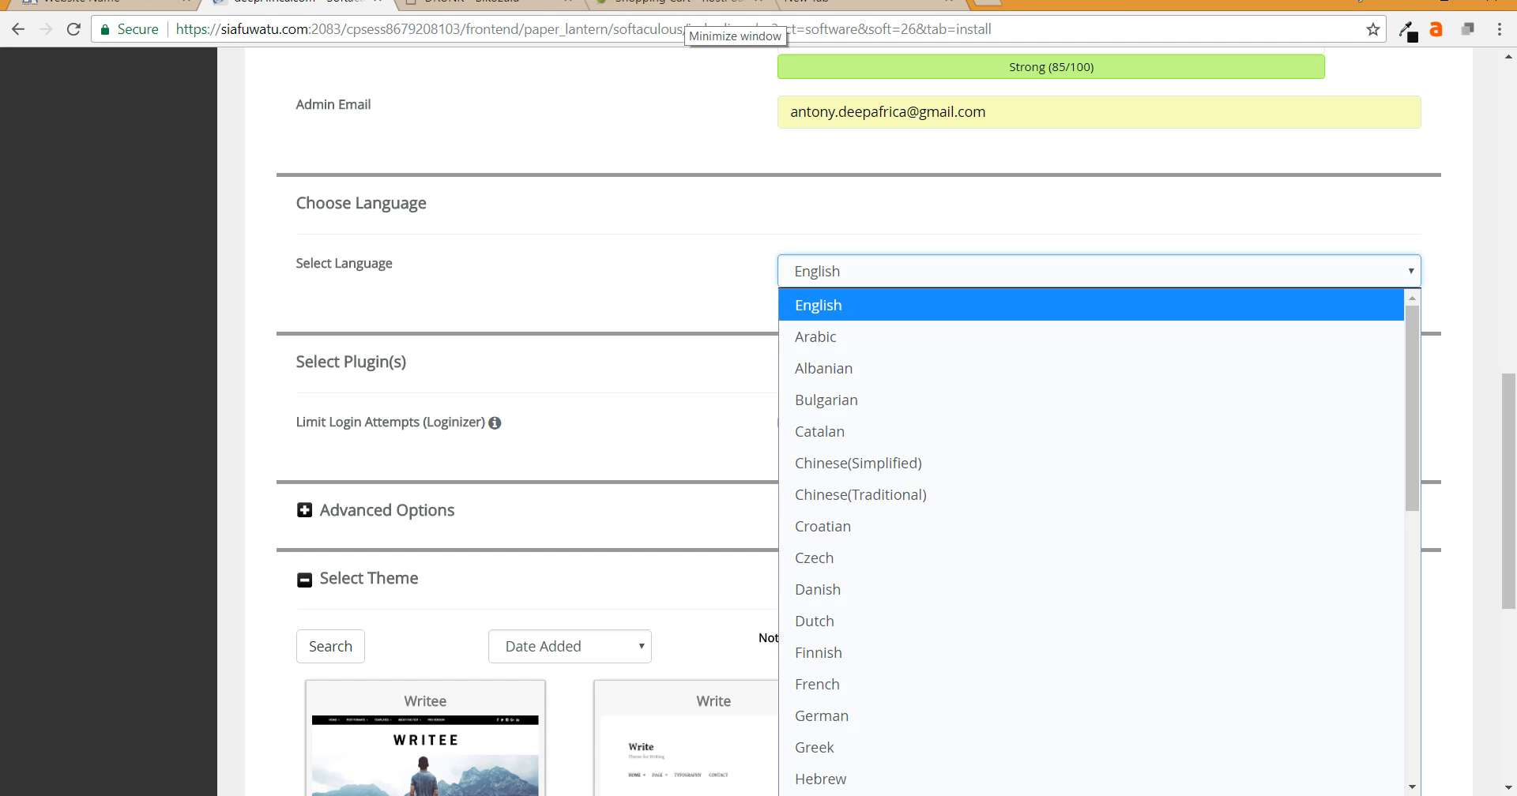
{"action": "scroll", "coordinate": [1091, 368], "scroll_direction": "down", "scroll_amount": 8}
{"action": "scroll", "coordinate": [1091, 368], "scroll_direction": "up", "scroll_amount": 8}
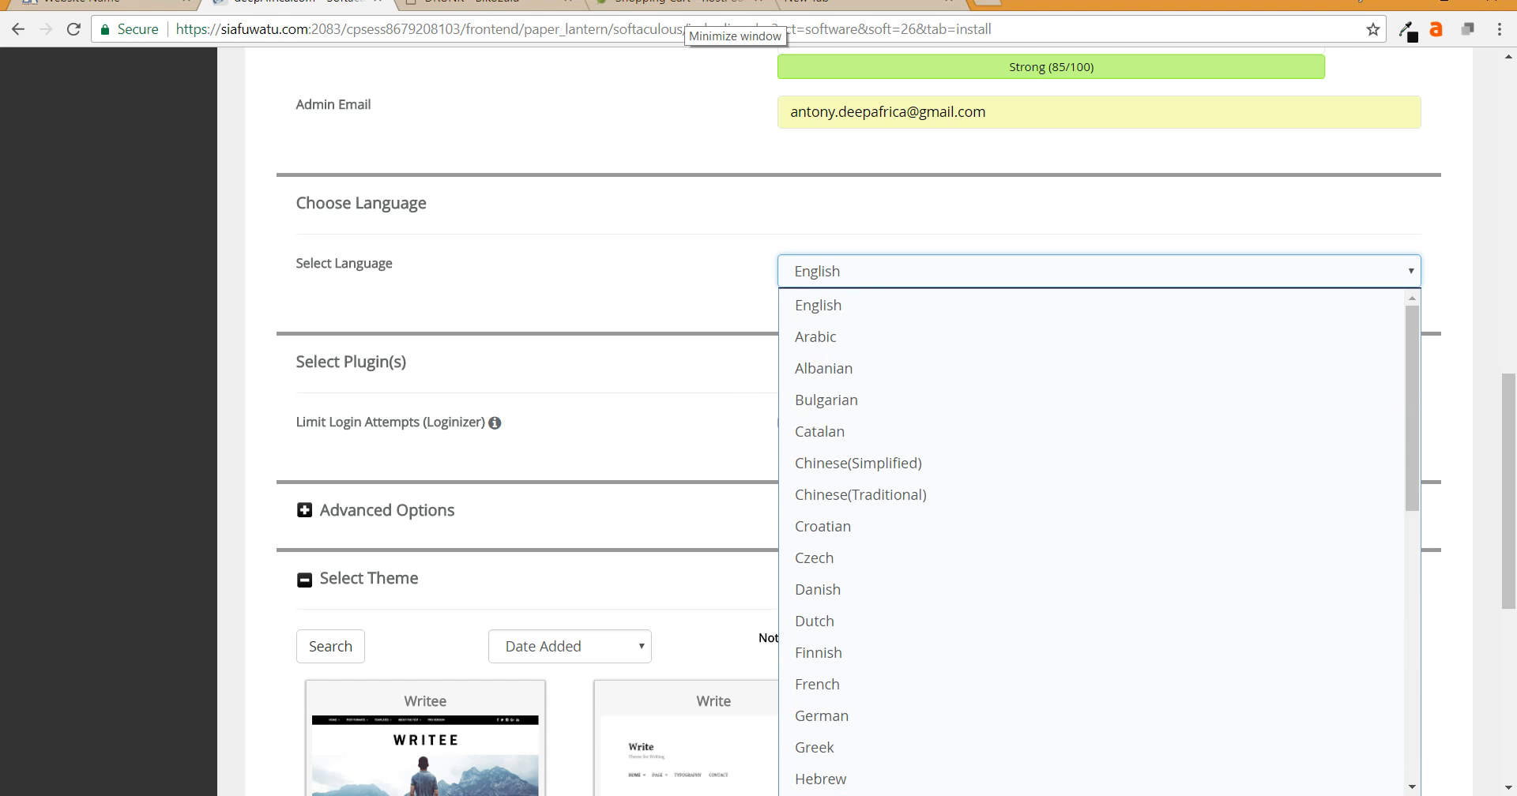
{"action": "left_click", "coordinate": [679, 310]}
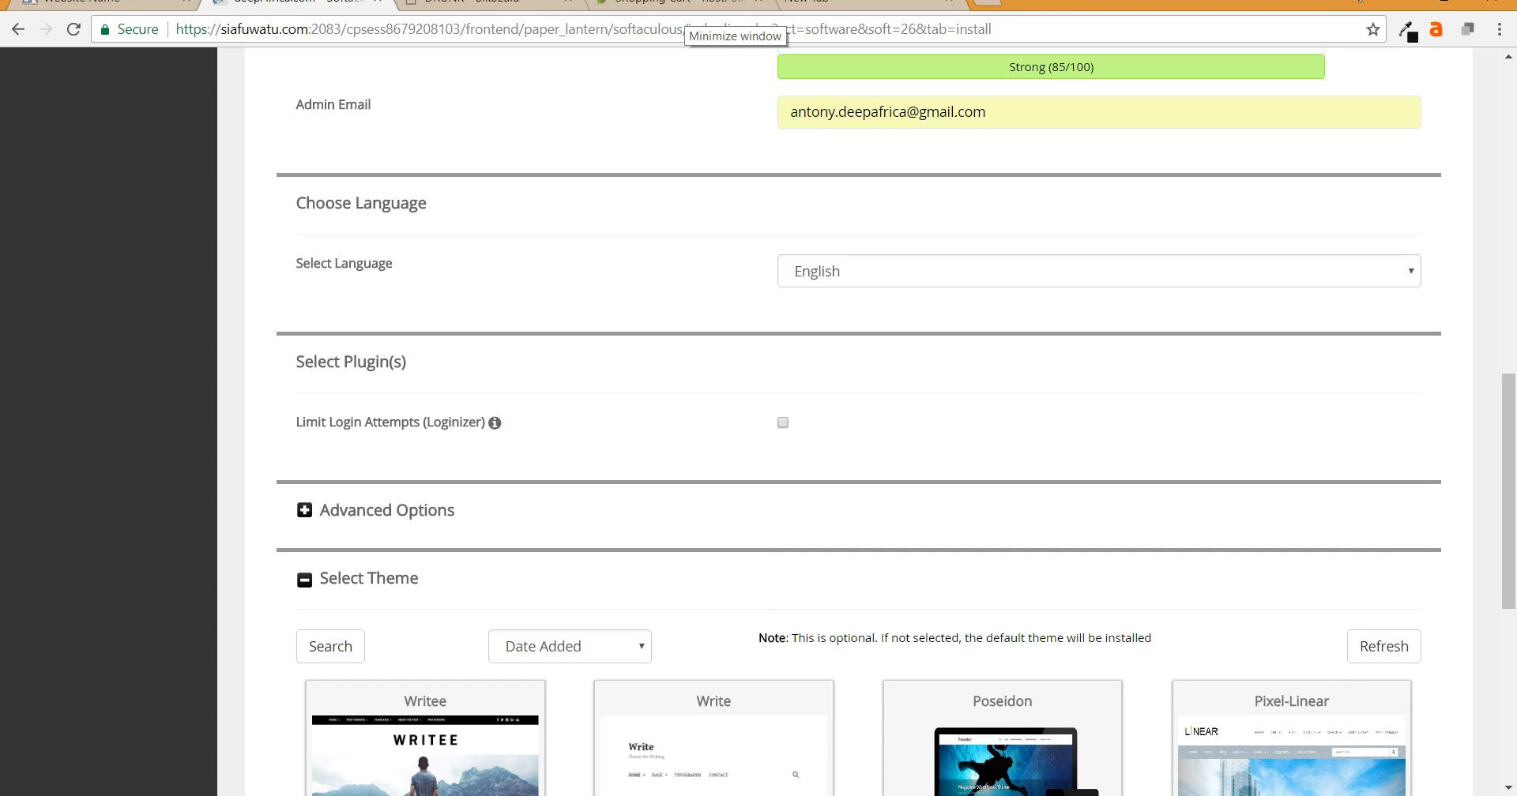
{"action": "scroll", "coordinate": [859, 422], "scroll_direction": "down", "scroll_amount": 3}
{"action": "scroll", "coordinate": [859, 422], "scroll_direction": "up", "scroll_amount": 4}
{"action": "left_click", "coordinate": [1099, 370]}
{"action": "scroll", "coordinate": [1091, 591], "scroll_direction": "down", "scroll_amount": 8}
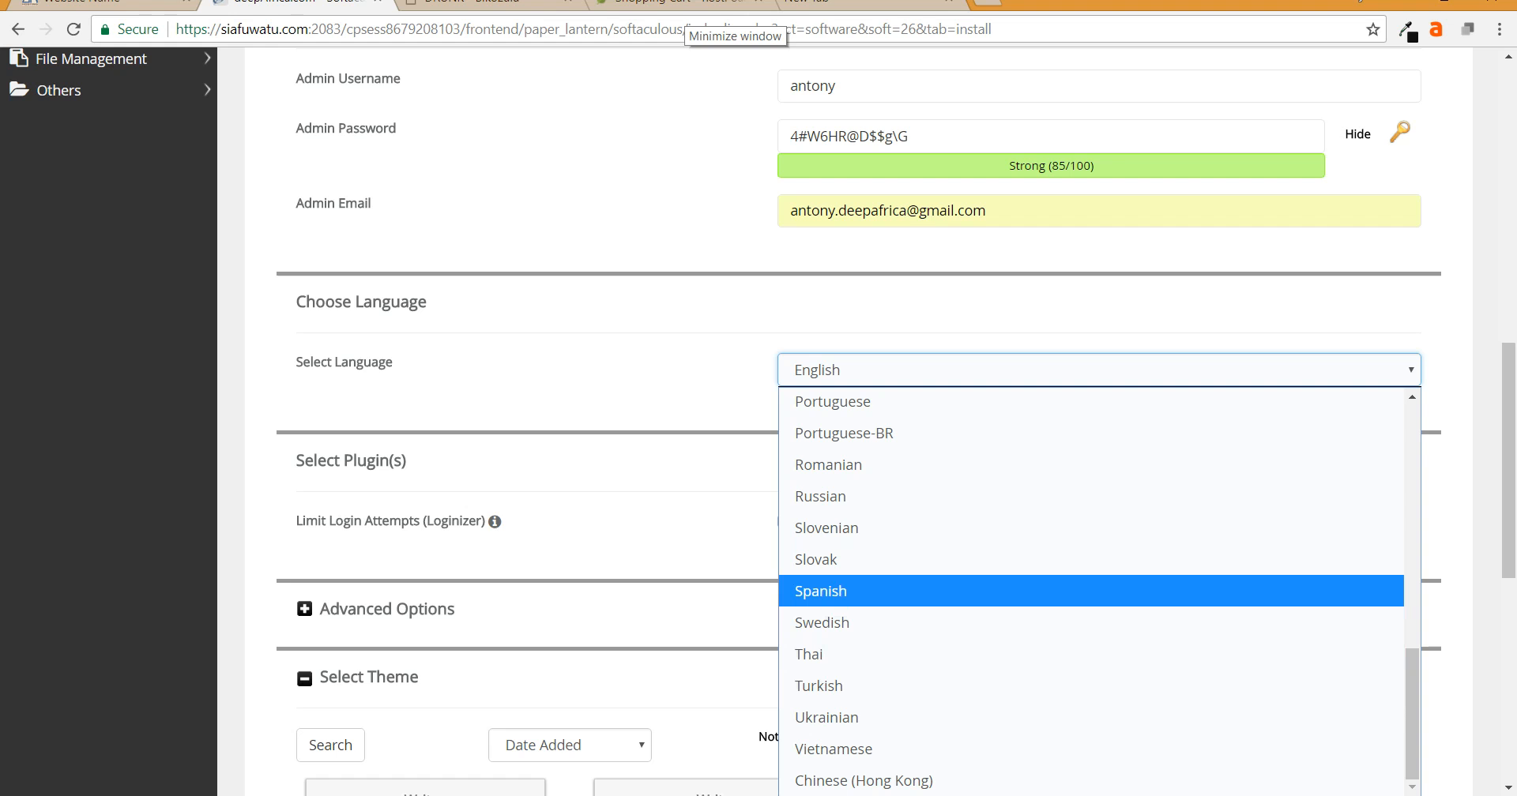
{"action": "left_click", "coordinate": [670, 497]}
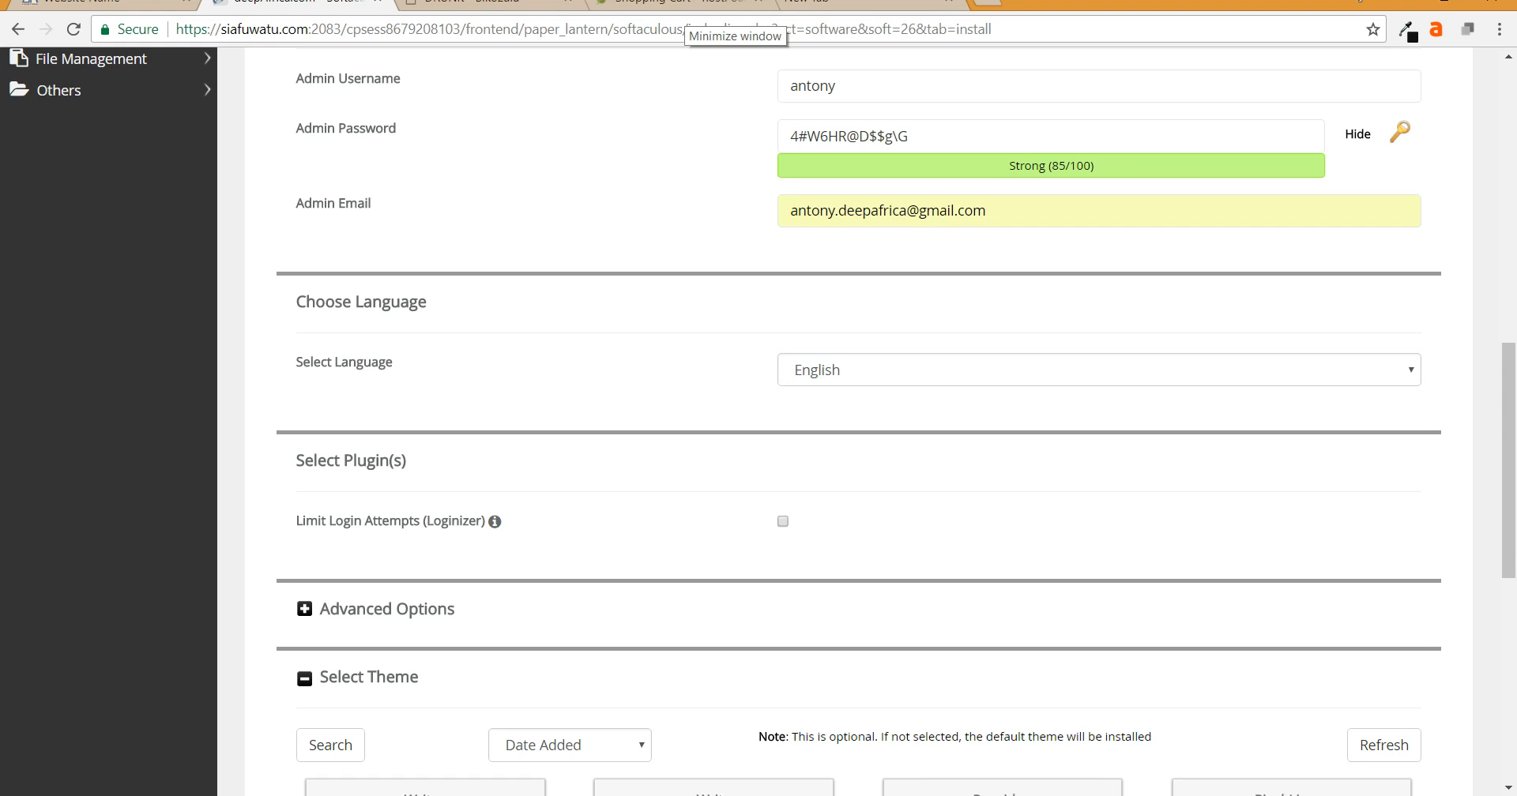
{"action": "scroll", "coordinate": [1360, 793], "scroll_direction": "down", "scroll_amount": 4}
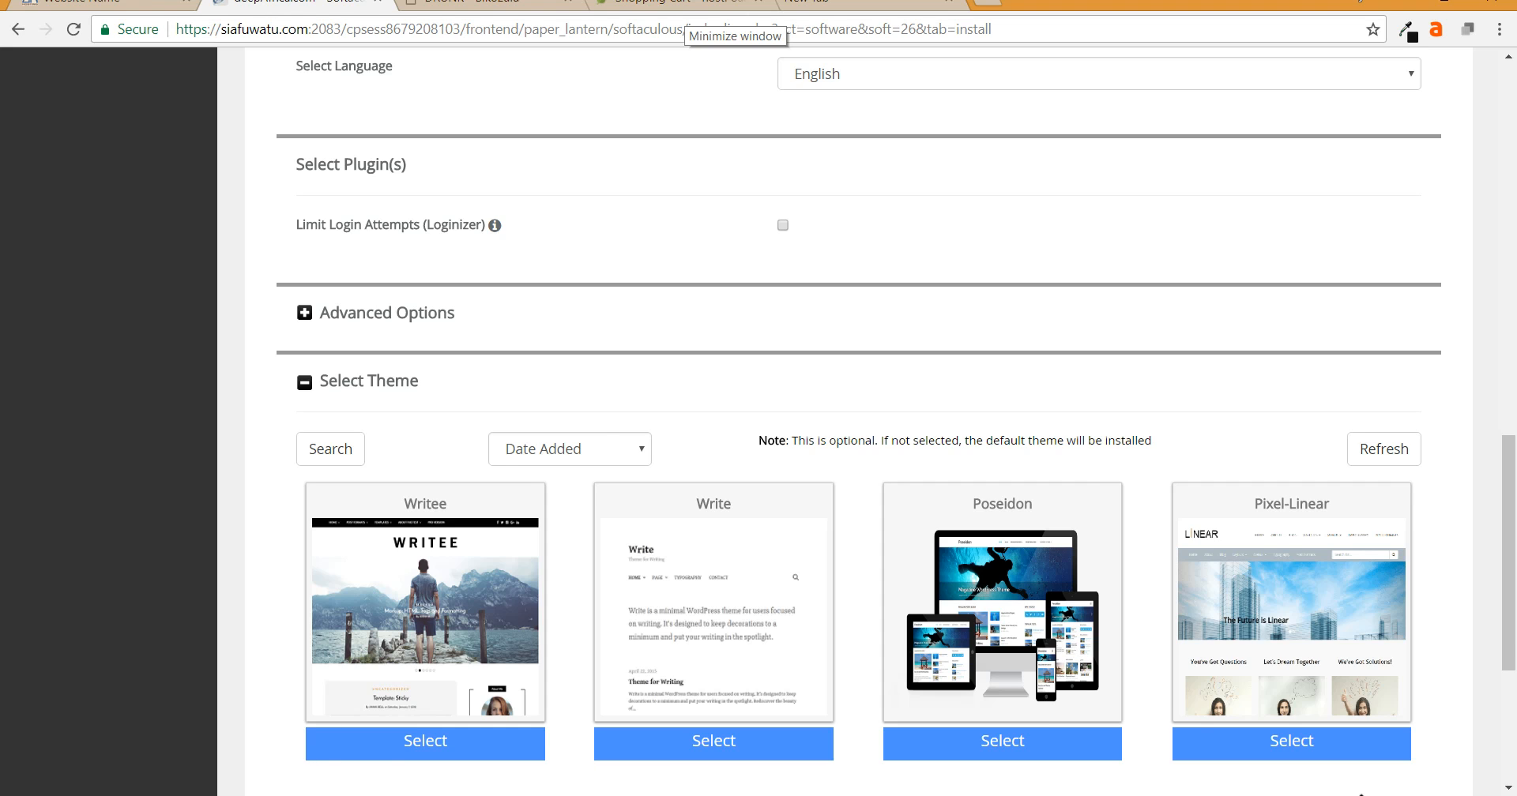
- Enter the owner's e-mail for installation details and submit the WordPress install
{"action": "scroll", "coordinate": [1361, 794], "scroll_direction": "down", "scroll_amount": 4}
{"action": "left_click", "coordinate": [944, 675]}
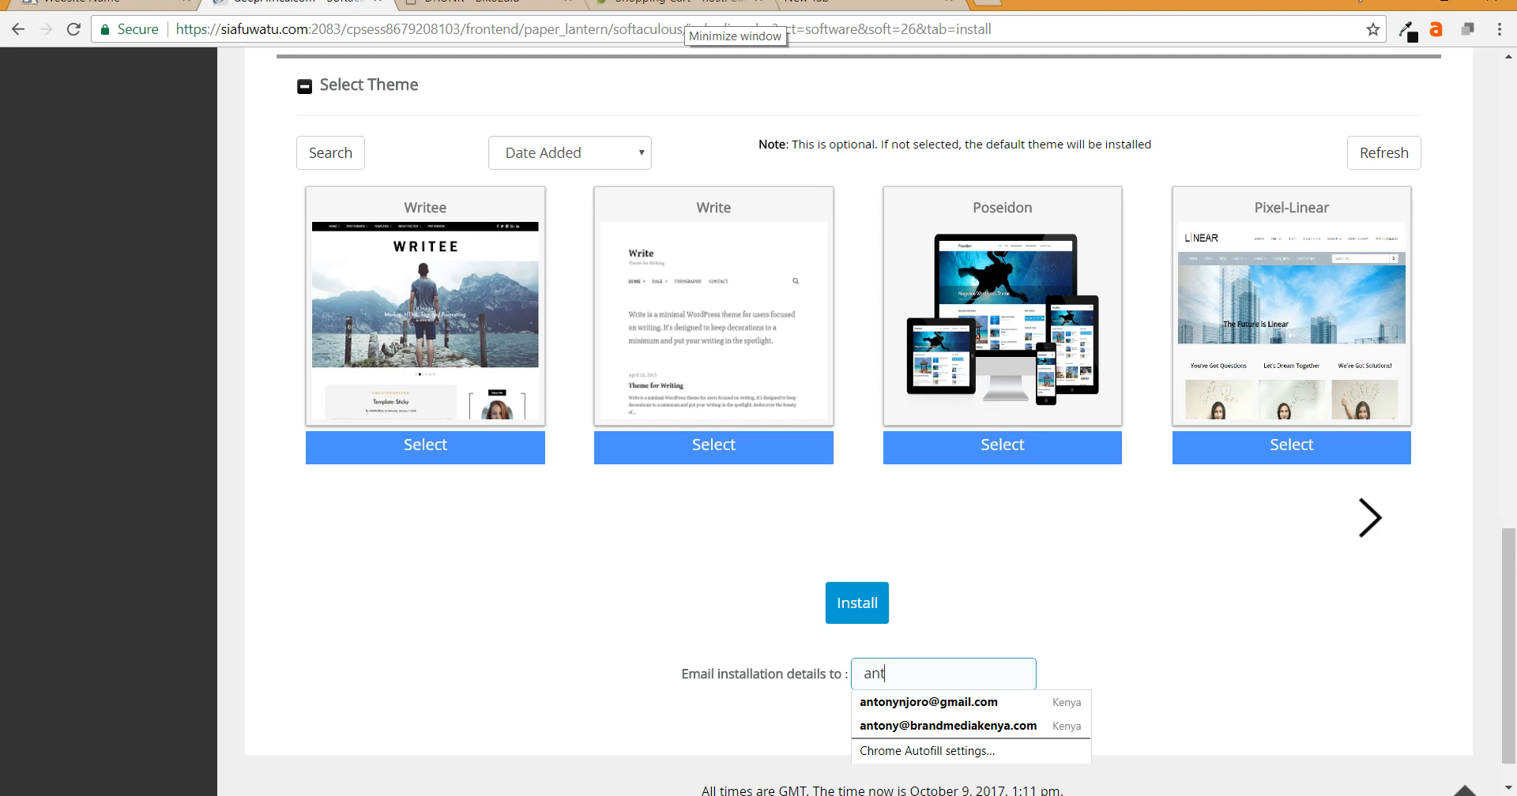
{"action": "key", "text": "Down"}
{"action": "key", "text": "Return"}
{"action": "key", "text": "Tab"}
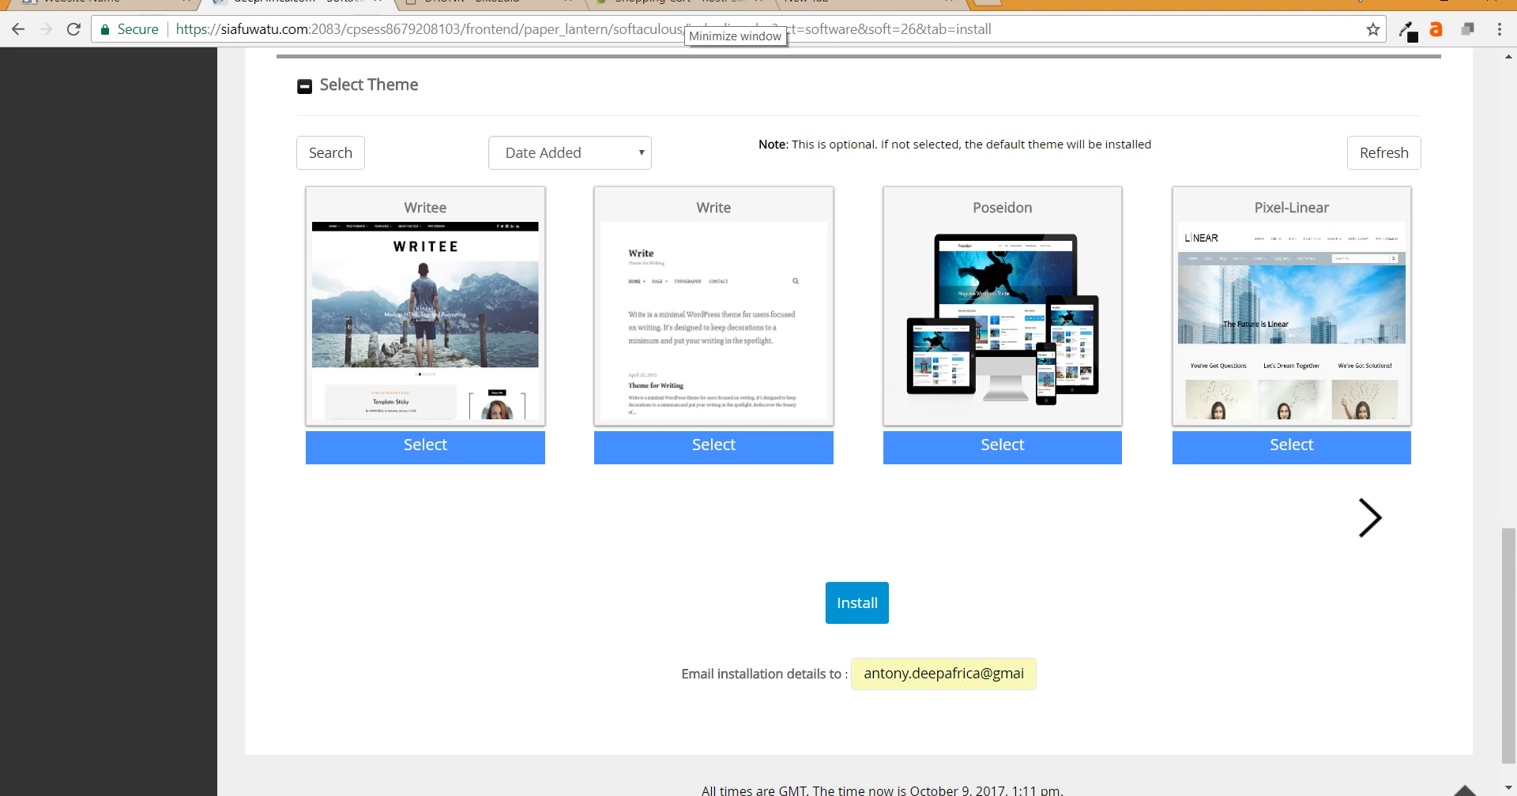
{"action": "left_click", "coordinate": [943, 674]}
{"action": "scroll", "coordinate": [858, 422], "scroll_direction": "down", "scroll_amount": 1}
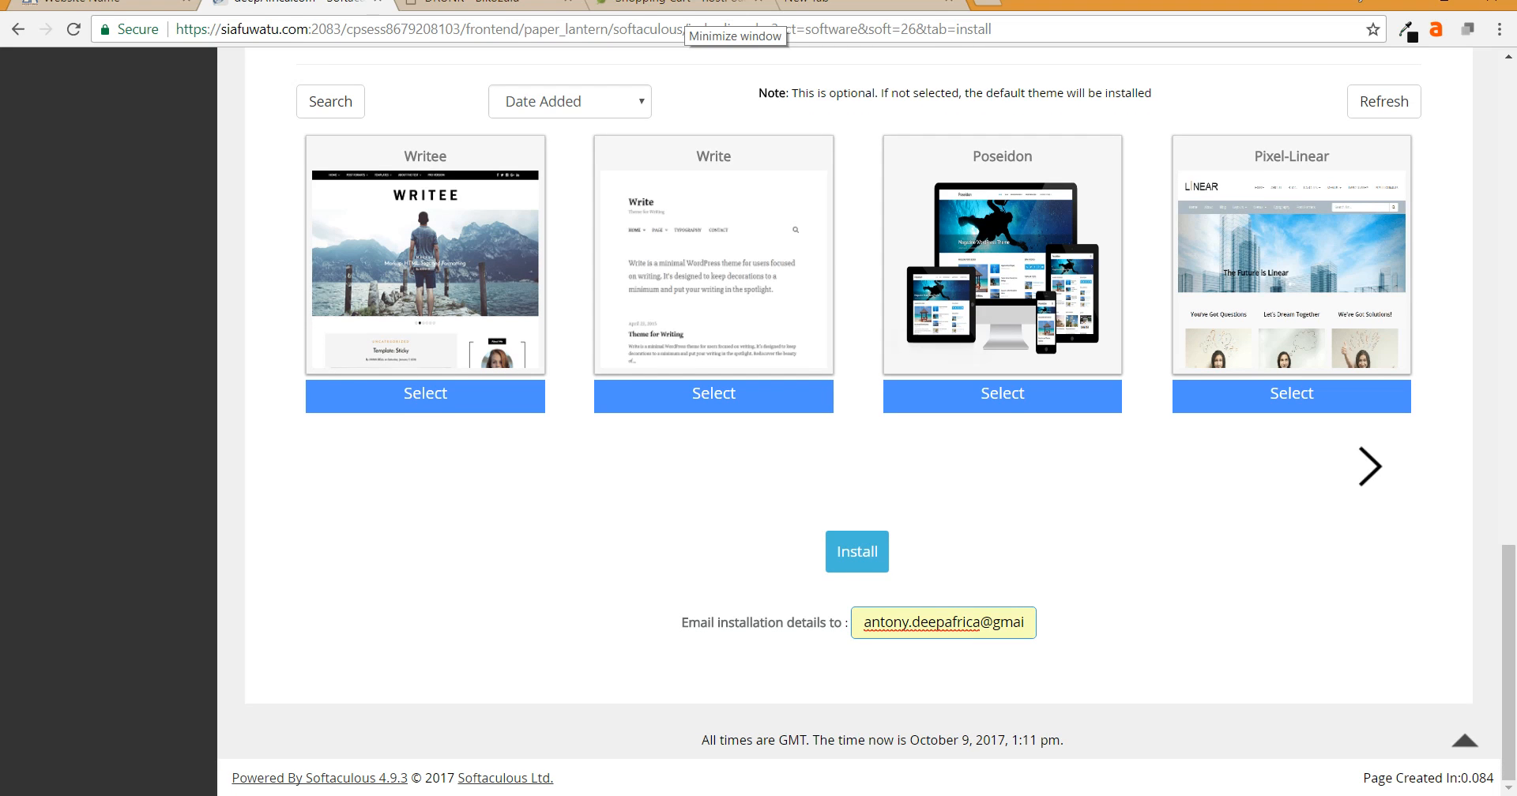
{"action": "left_click", "coordinate": [857, 552]}
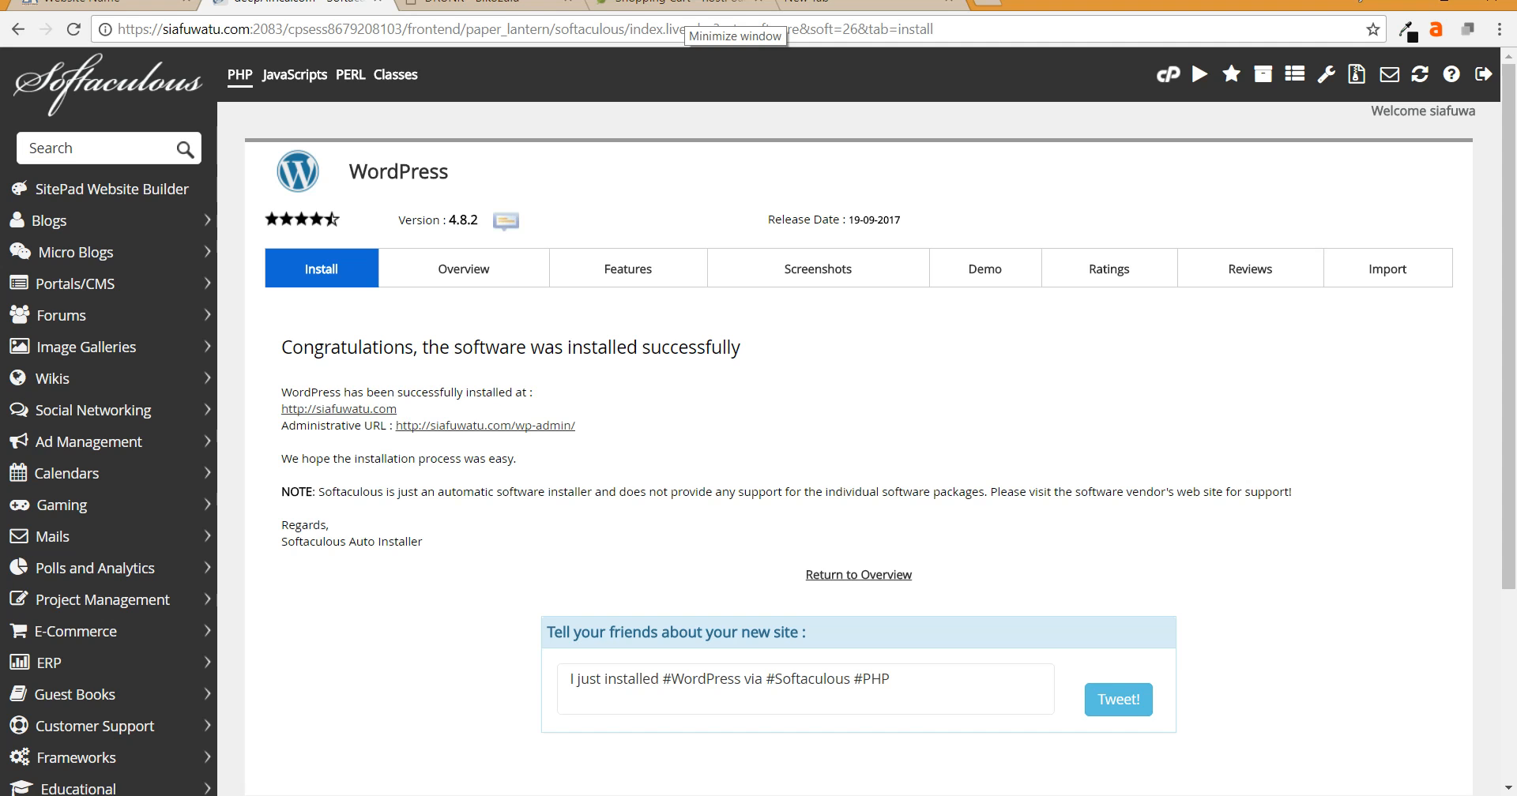
{"action": "scroll", "coordinate": [858, 419], "scroll_direction": "down", "scroll_amount": 3}
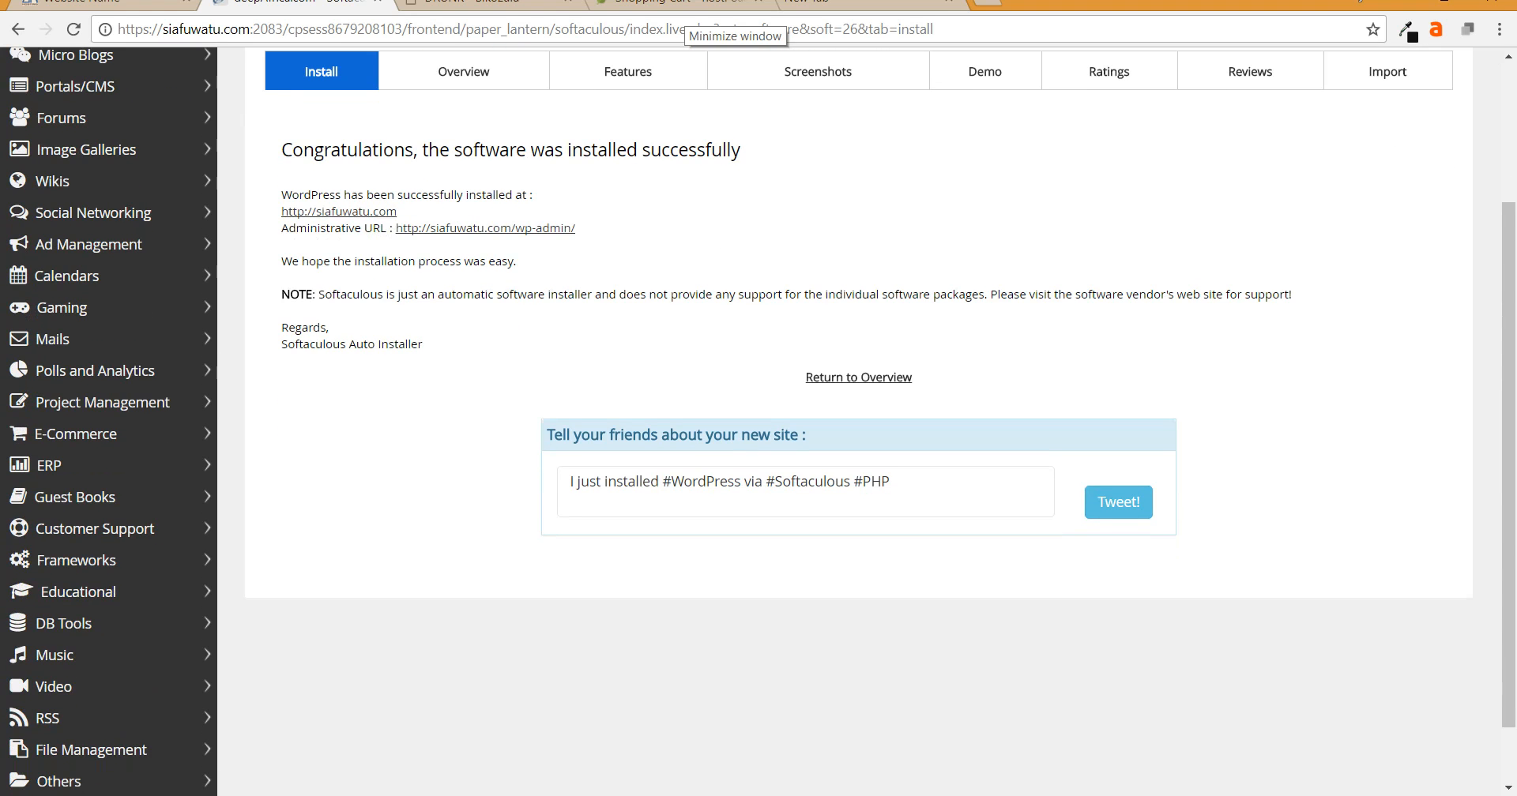
{"action": "scroll", "coordinate": [858, 419], "scroll_direction": "up", "scroll_amount": 1}
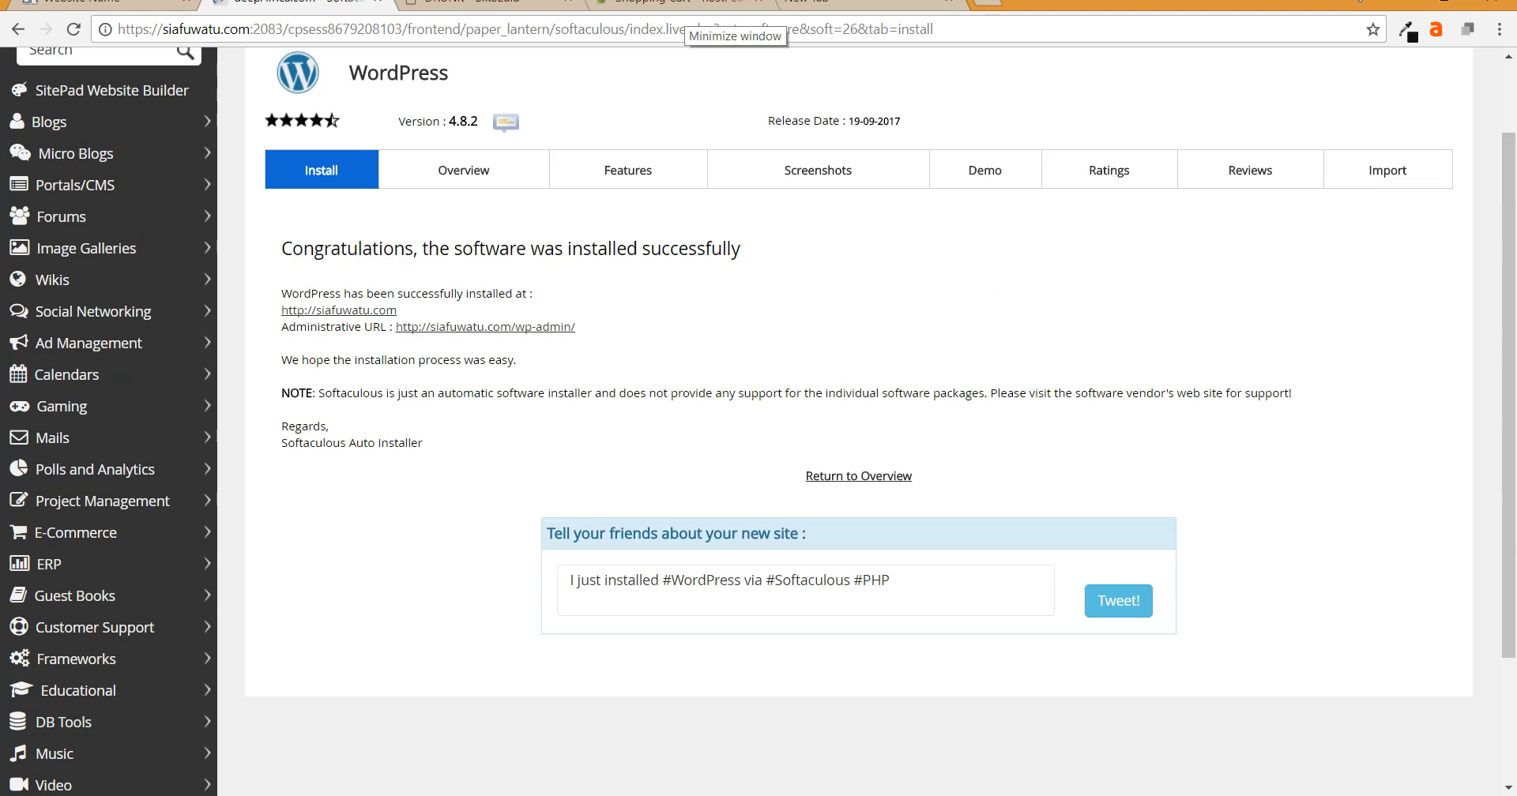
{"action": "scroll", "coordinate": [859, 418], "scroll_direction": "up", "scroll_amount": 1}
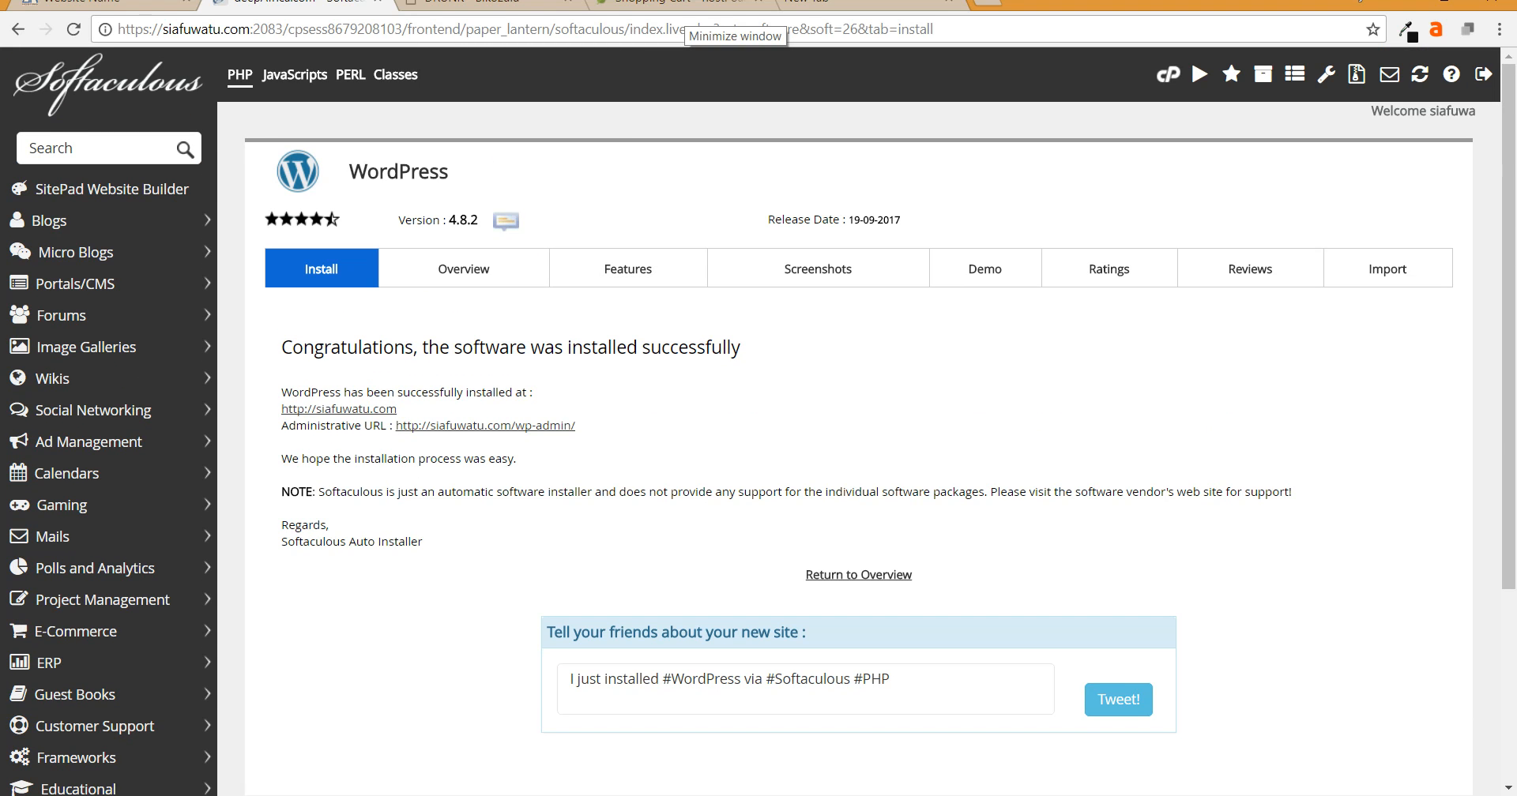
{"action": "scroll", "coordinate": [858, 419], "scroll_direction": "down", "scroll_amount": 1}
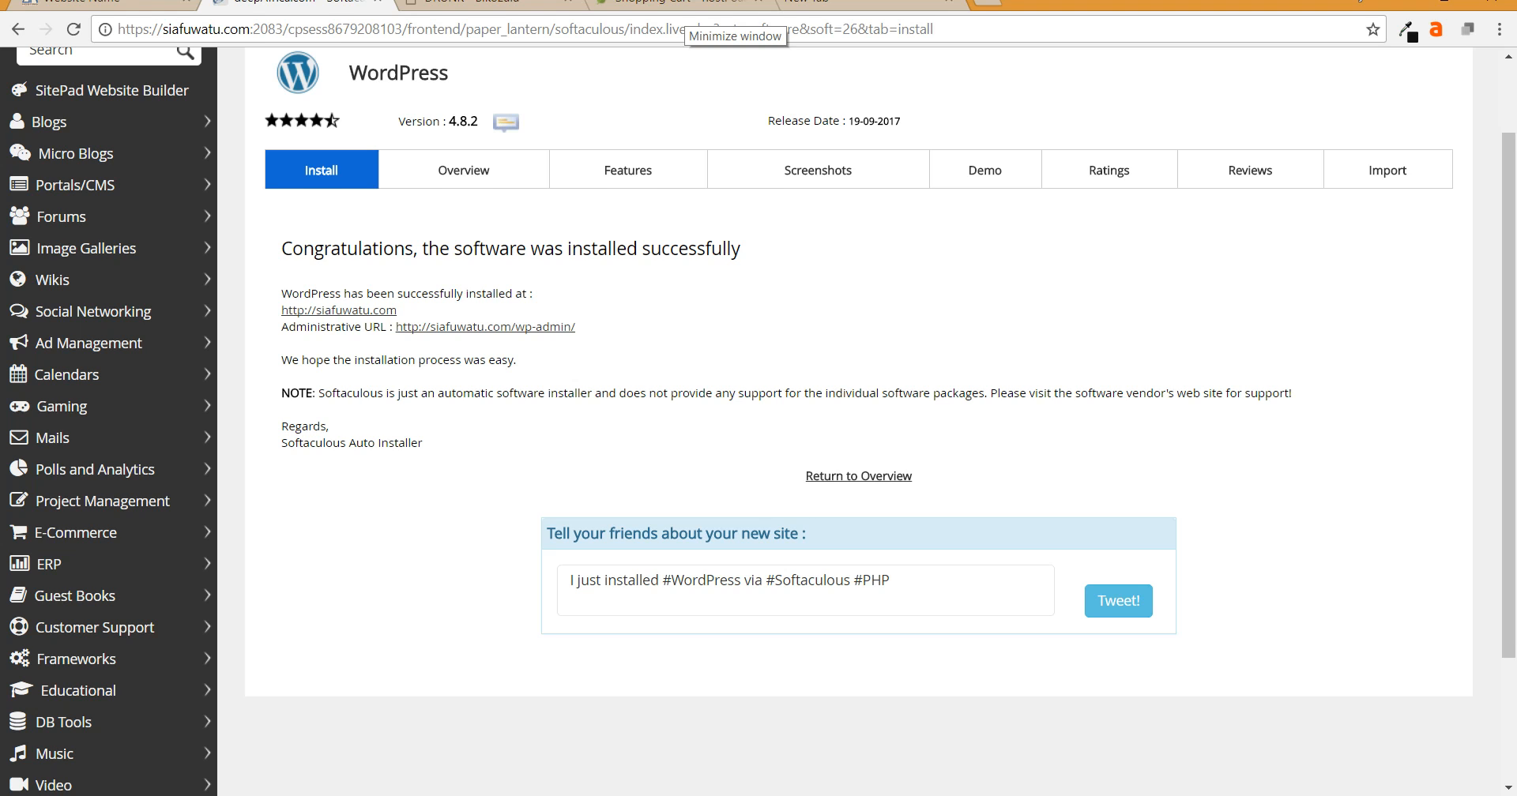
{"action": "scroll", "coordinate": [861, 419], "scroll_direction": "up", "scroll_amount": 2}
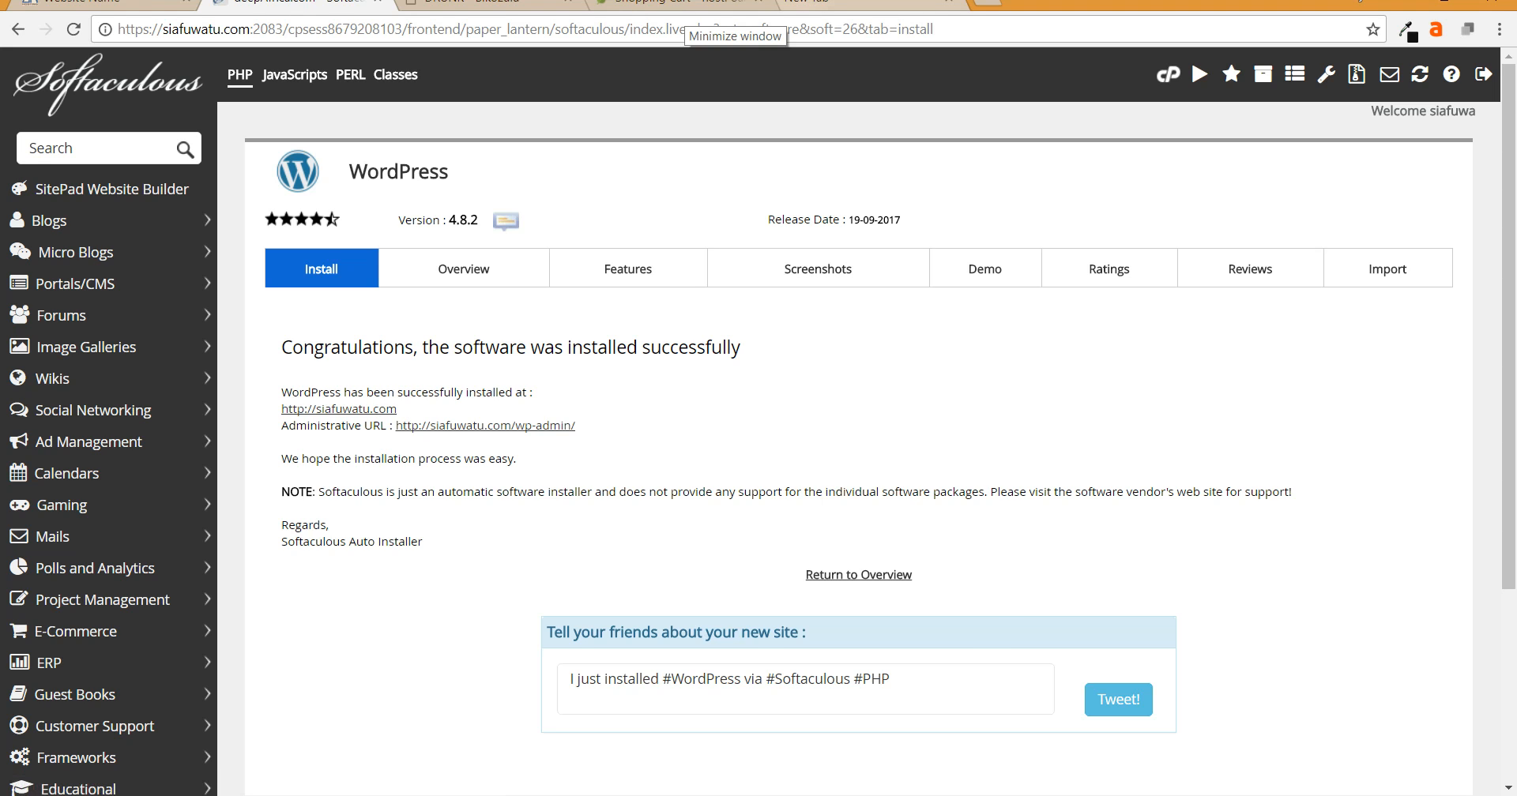
{"action": "left_click", "coordinate": [814, 2]}
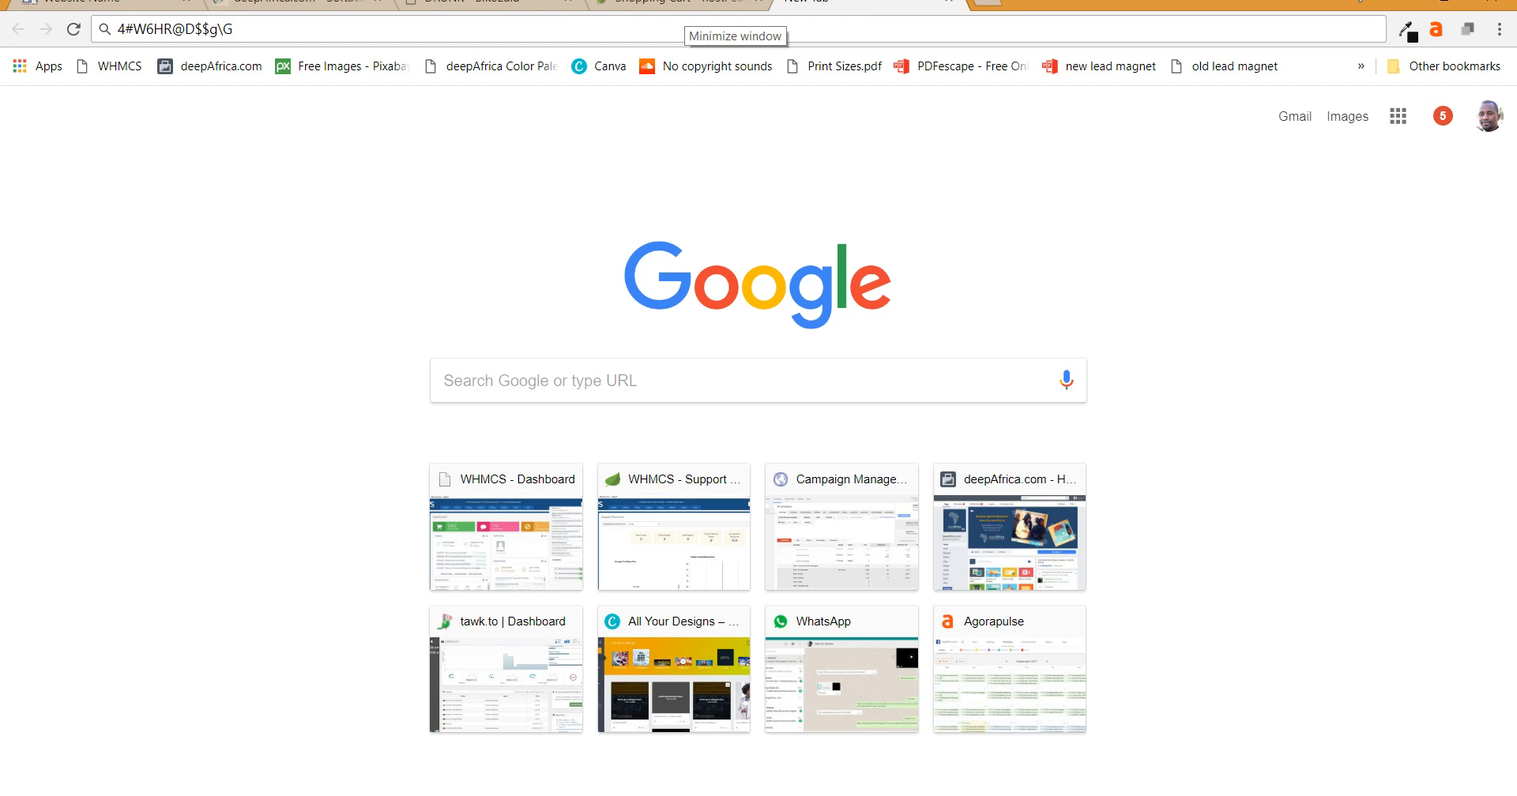
- Load siafuwatu.com in a new tab and reload its homepage
{"action": "left_click", "coordinate": [986, 3]}
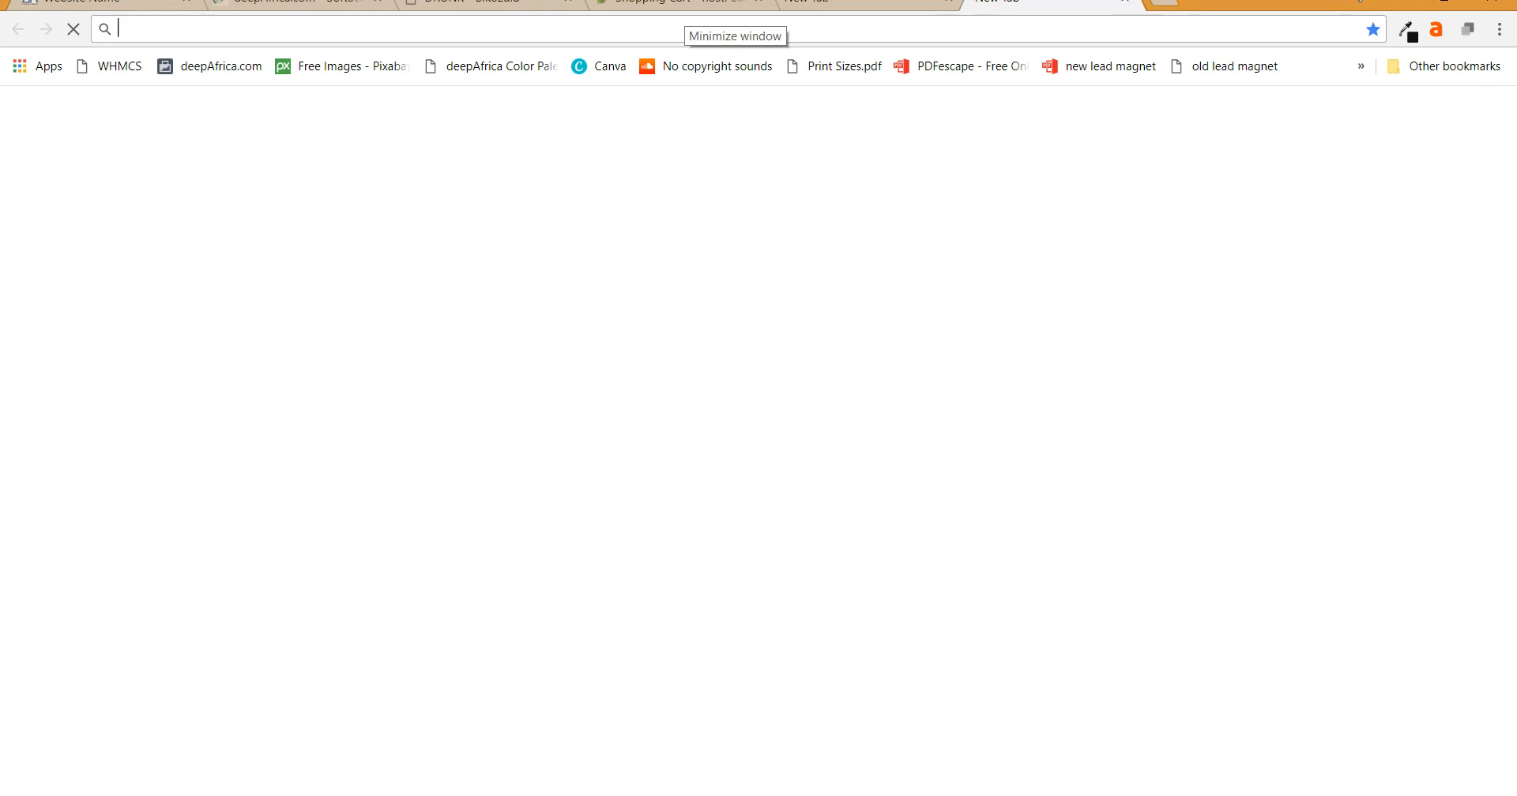
{"action": "type", "text": "siafuwatu.com"}
{"action": "key", "text": "Return"}
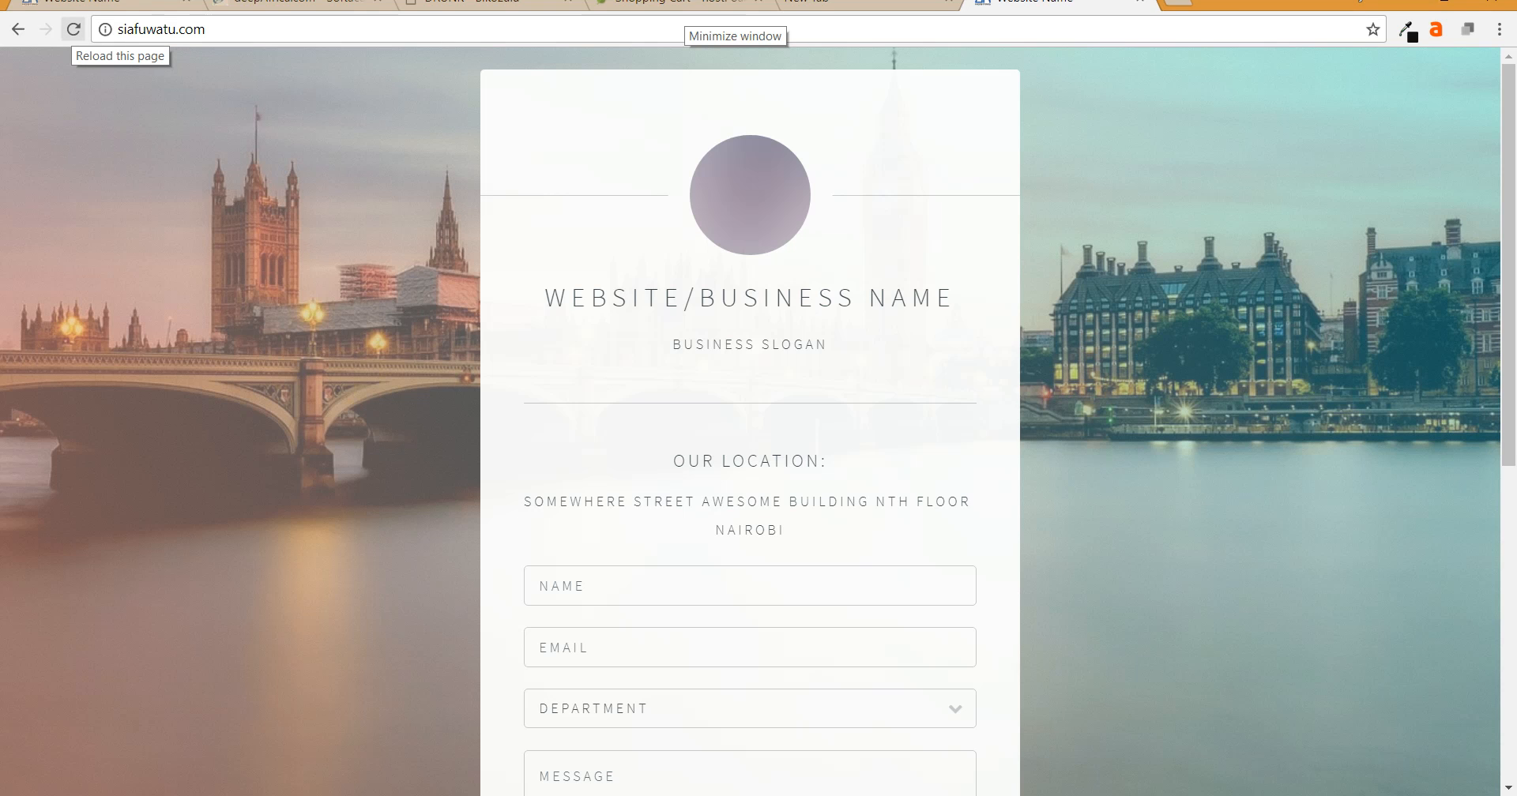
{"action": "left_click", "coordinate": [74, 29]}
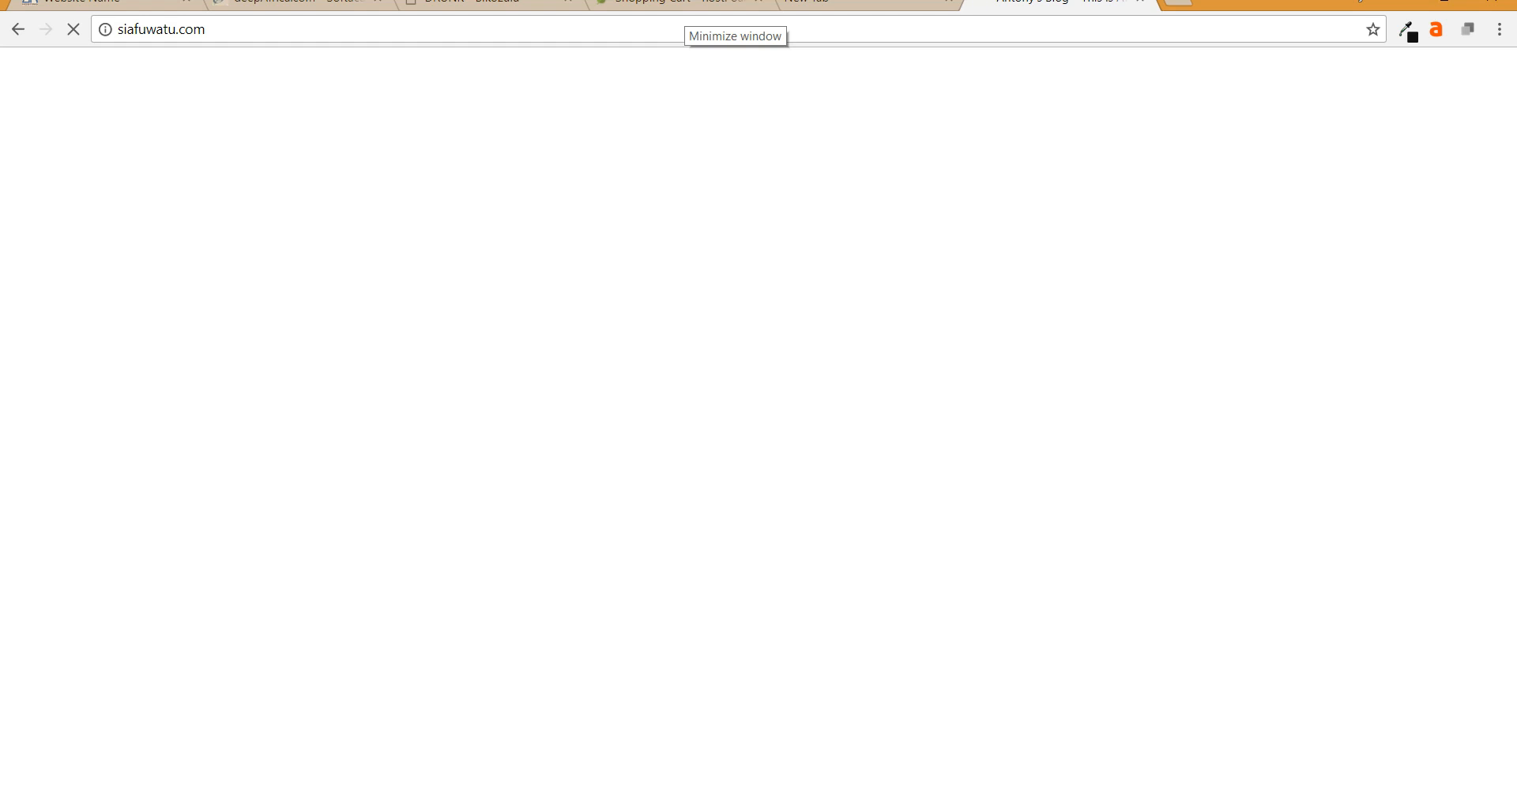
- Copy the saved address text from the other tab, then open a fresh new tab
{"action": "left_click", "coordinate": [812, 4]}
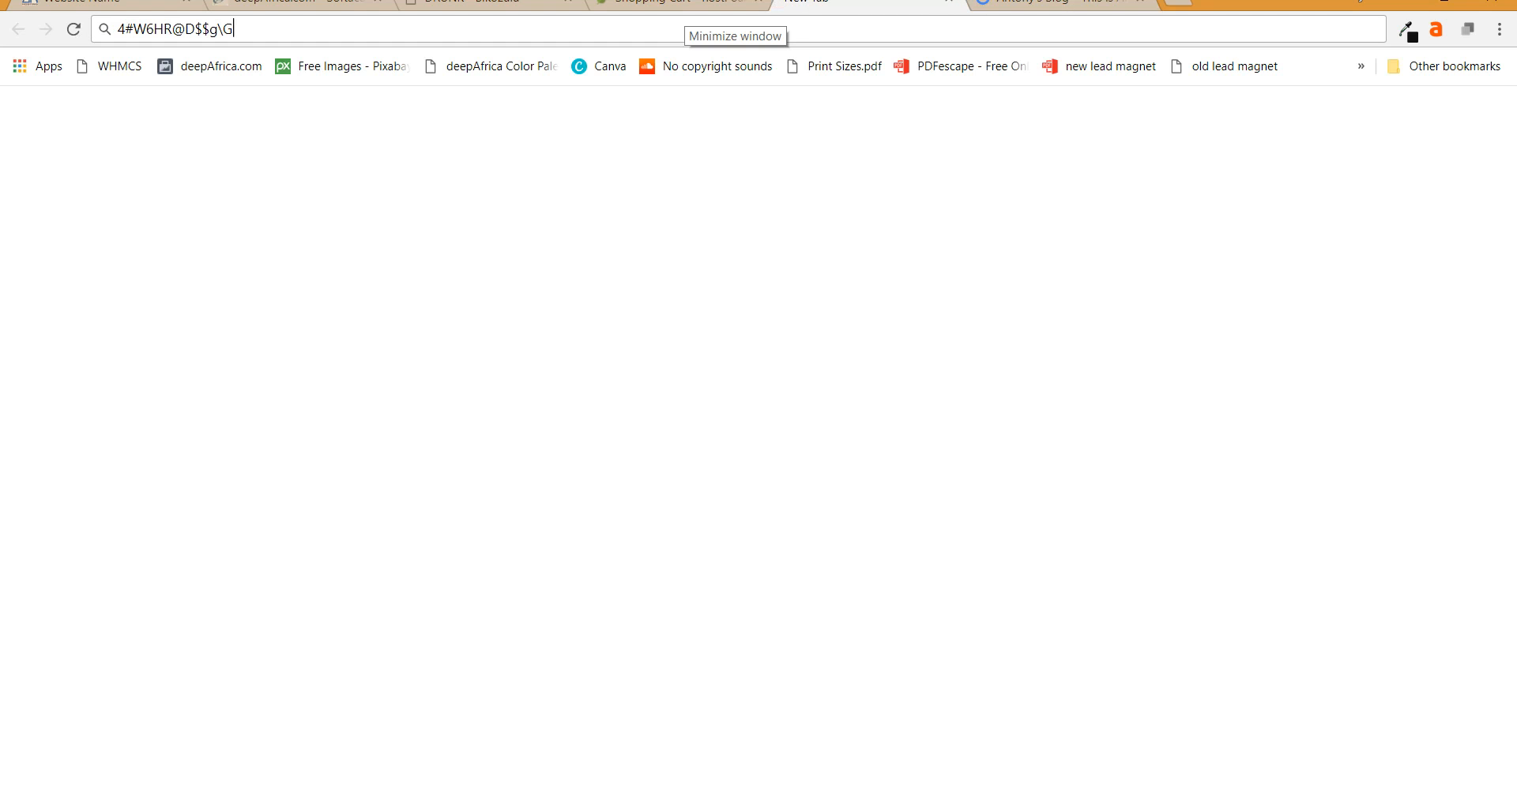
{"action": "triple_click", "coordinate": [154, 28]}
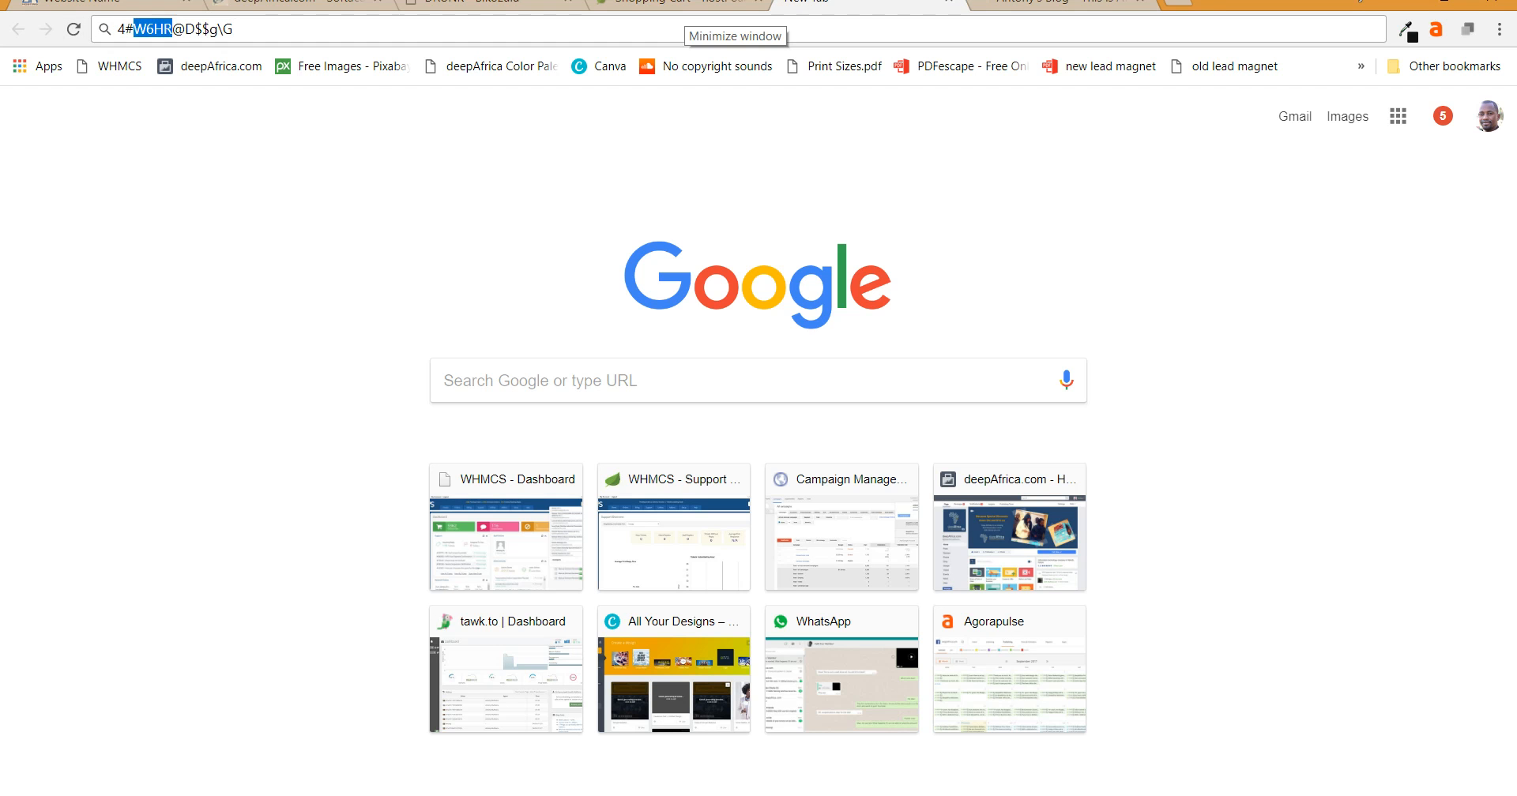
{"action": "right_click", "coordinate": [154, 28]}
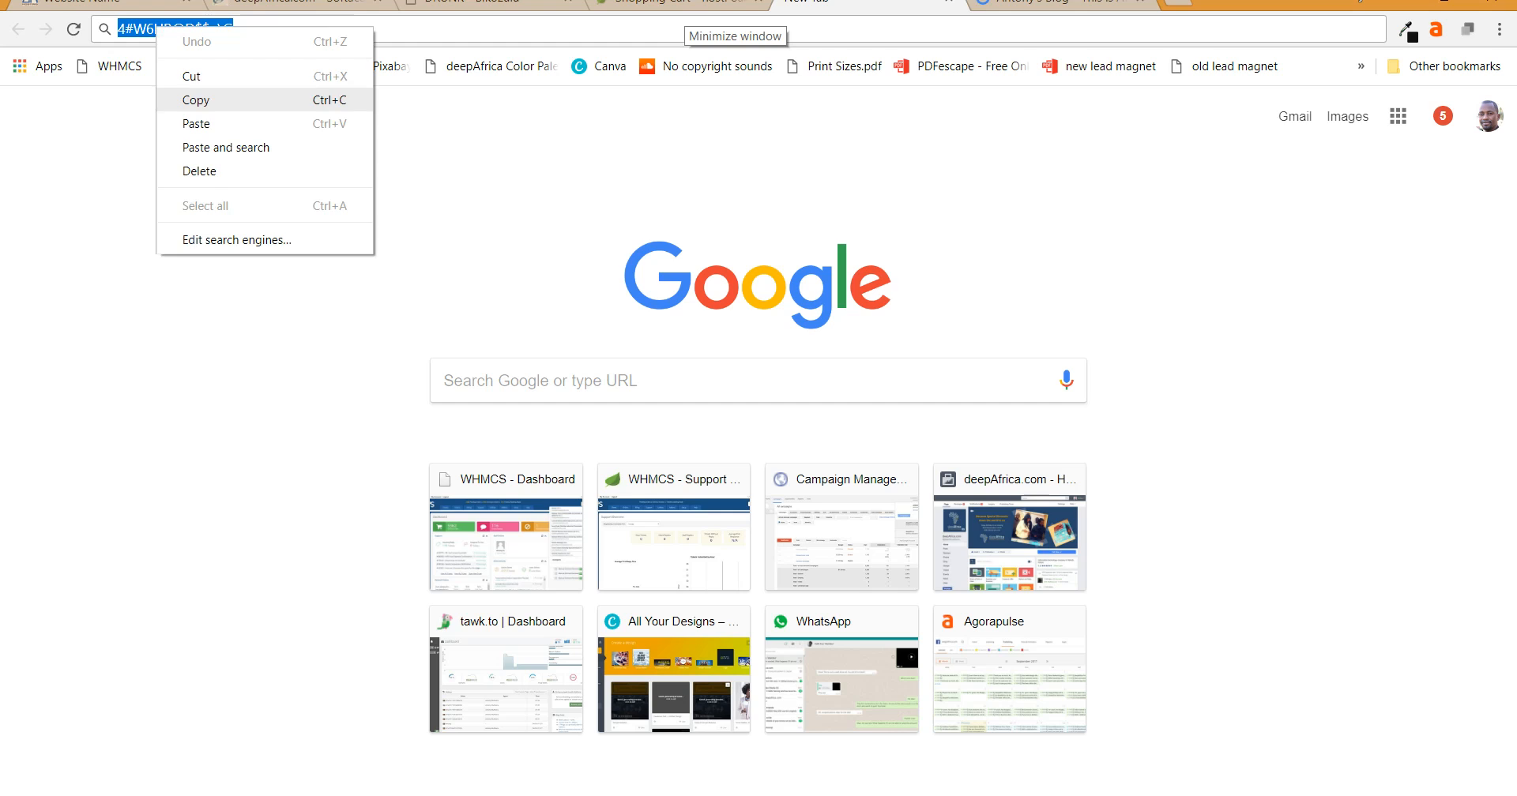
{"action": "left_click", "coordinate": [189, 100]}
{"action": "left_click", "coordinate": [1051, 4]}
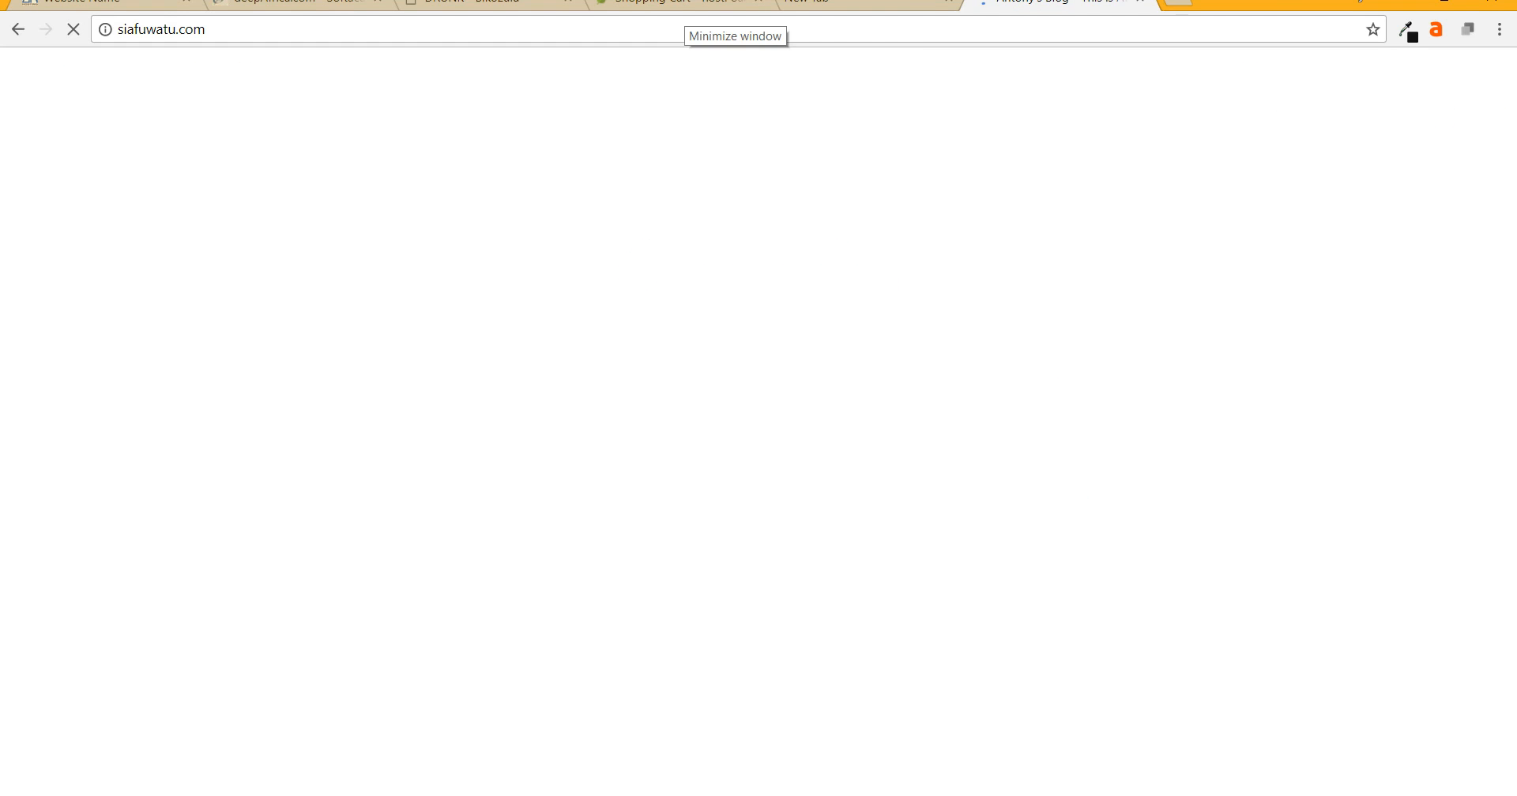
{"action": "key", "text": "ctrl+t"}
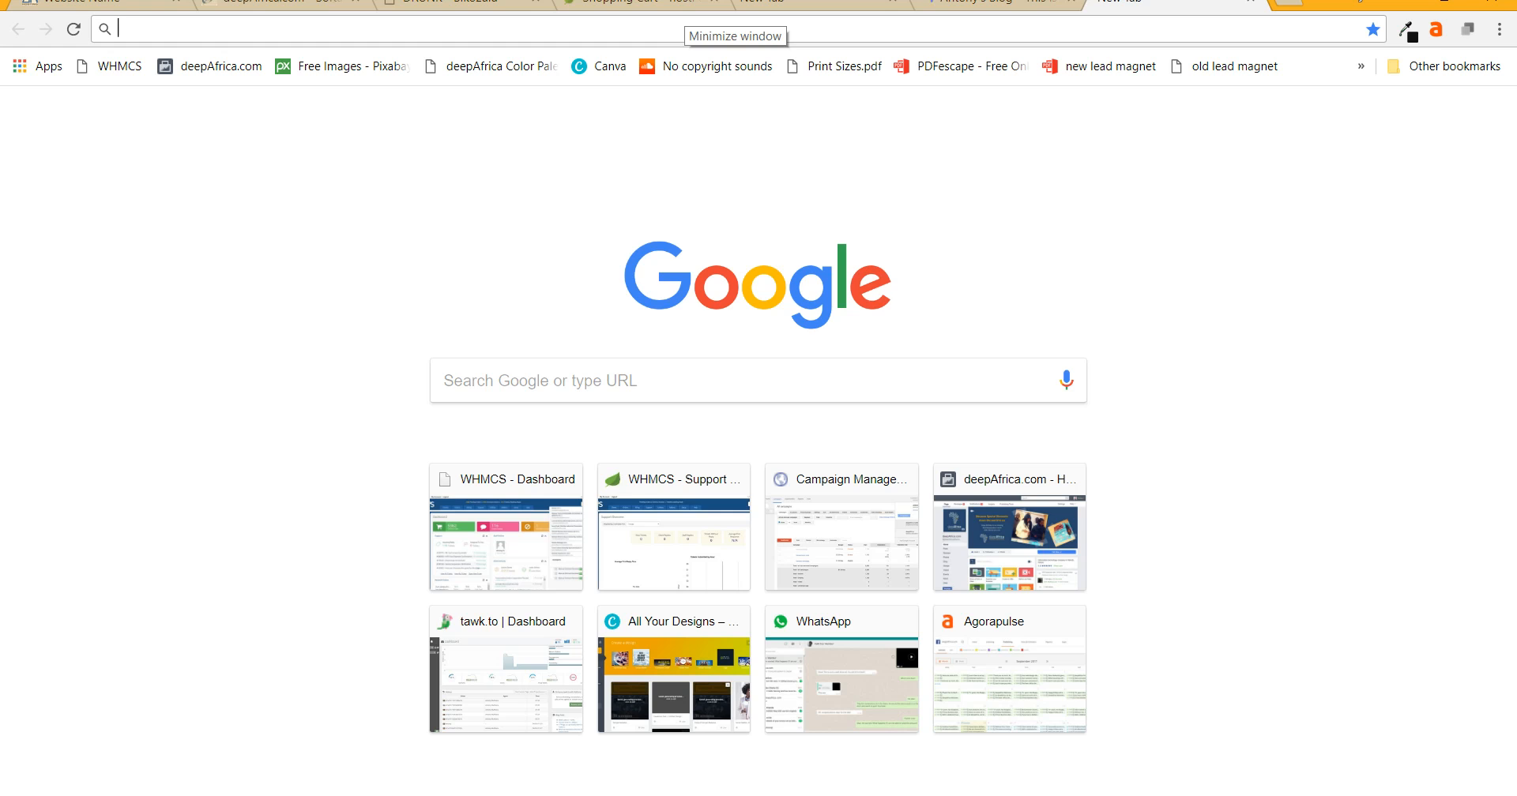
- Go to siafuwatu.com/wp-admin using the siafuwatu.com address suggestion
{"action": "type", "text": "so"}
{"action": "key", "text": "BackSpace"}
{"action": "key", "text": "BackSpace"}
{"action": "type", "text": "i"}
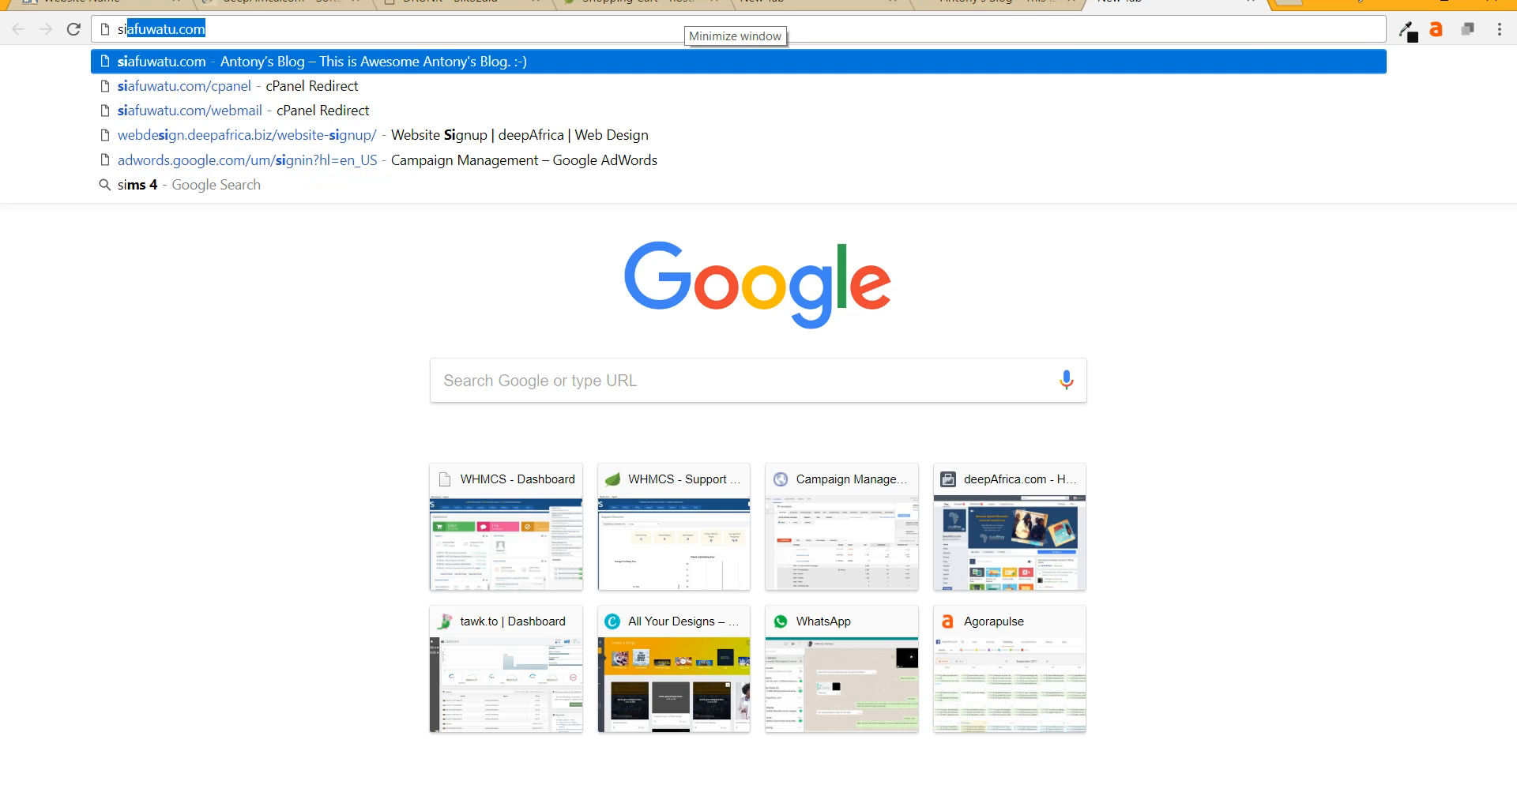
{"action": "key", "text": "BackSpace"}
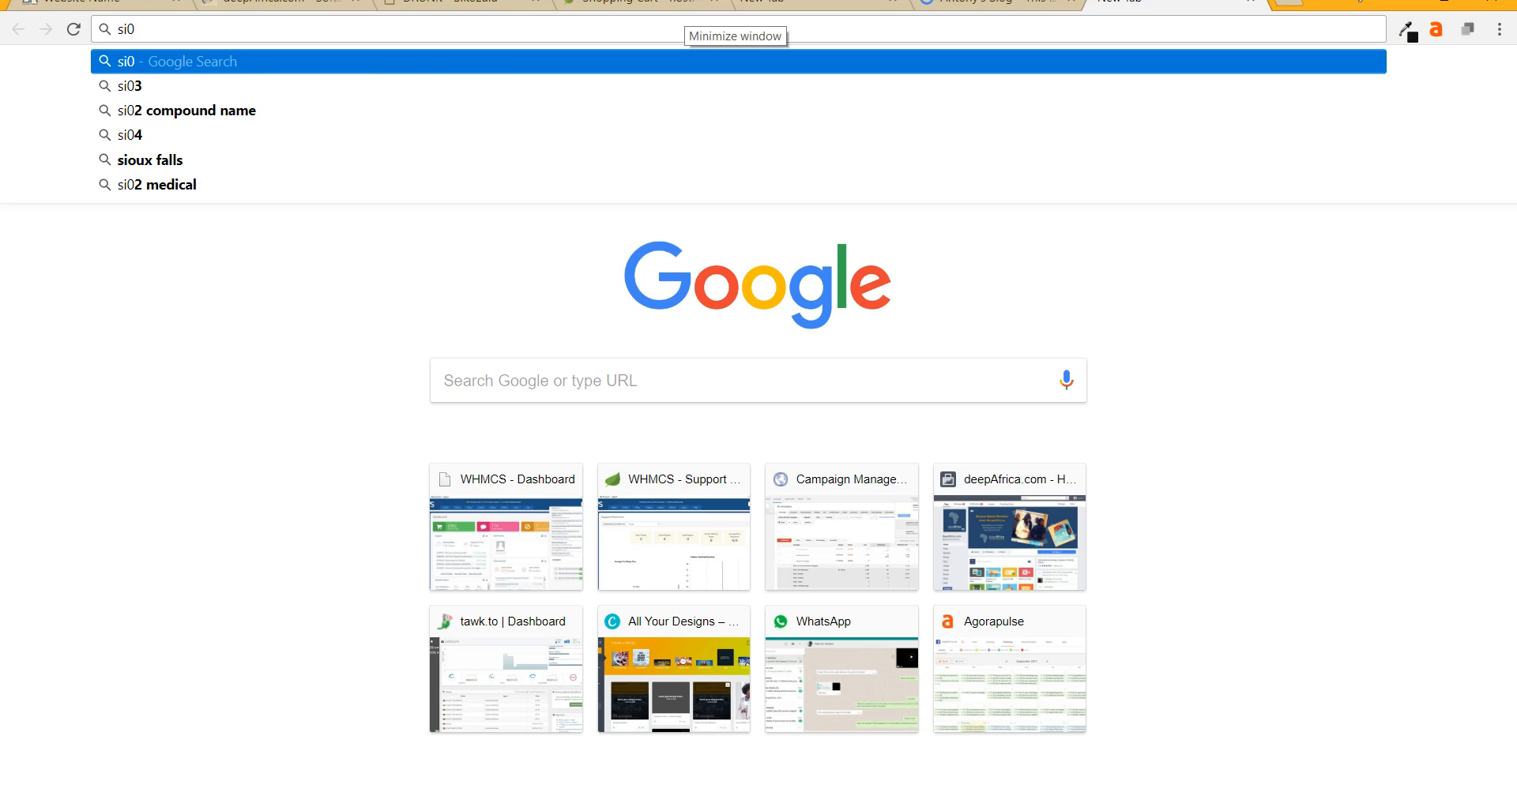
{"action": "key", "text": "Down"}
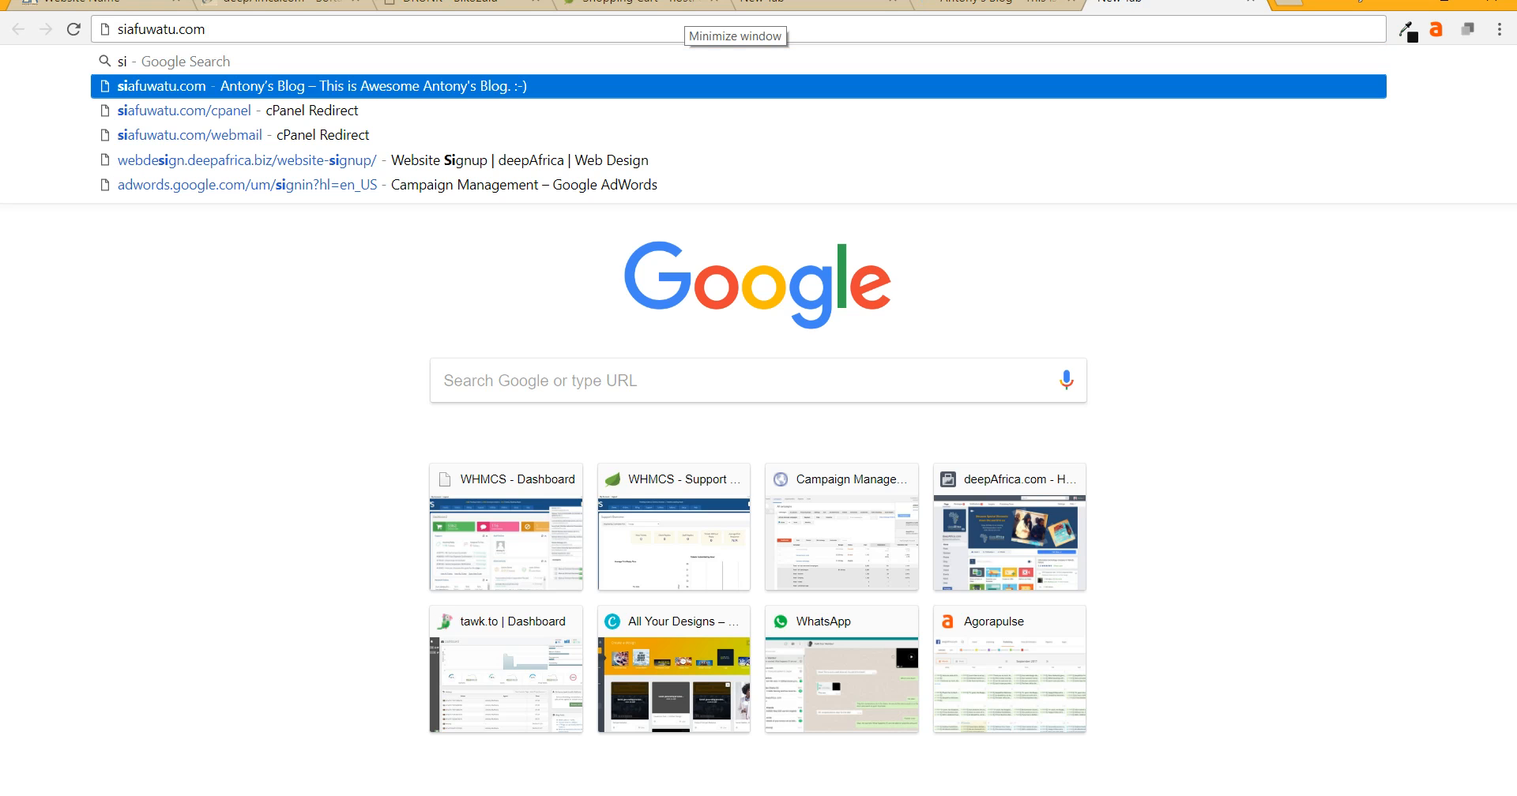
{"action": "type", "text": "/"}
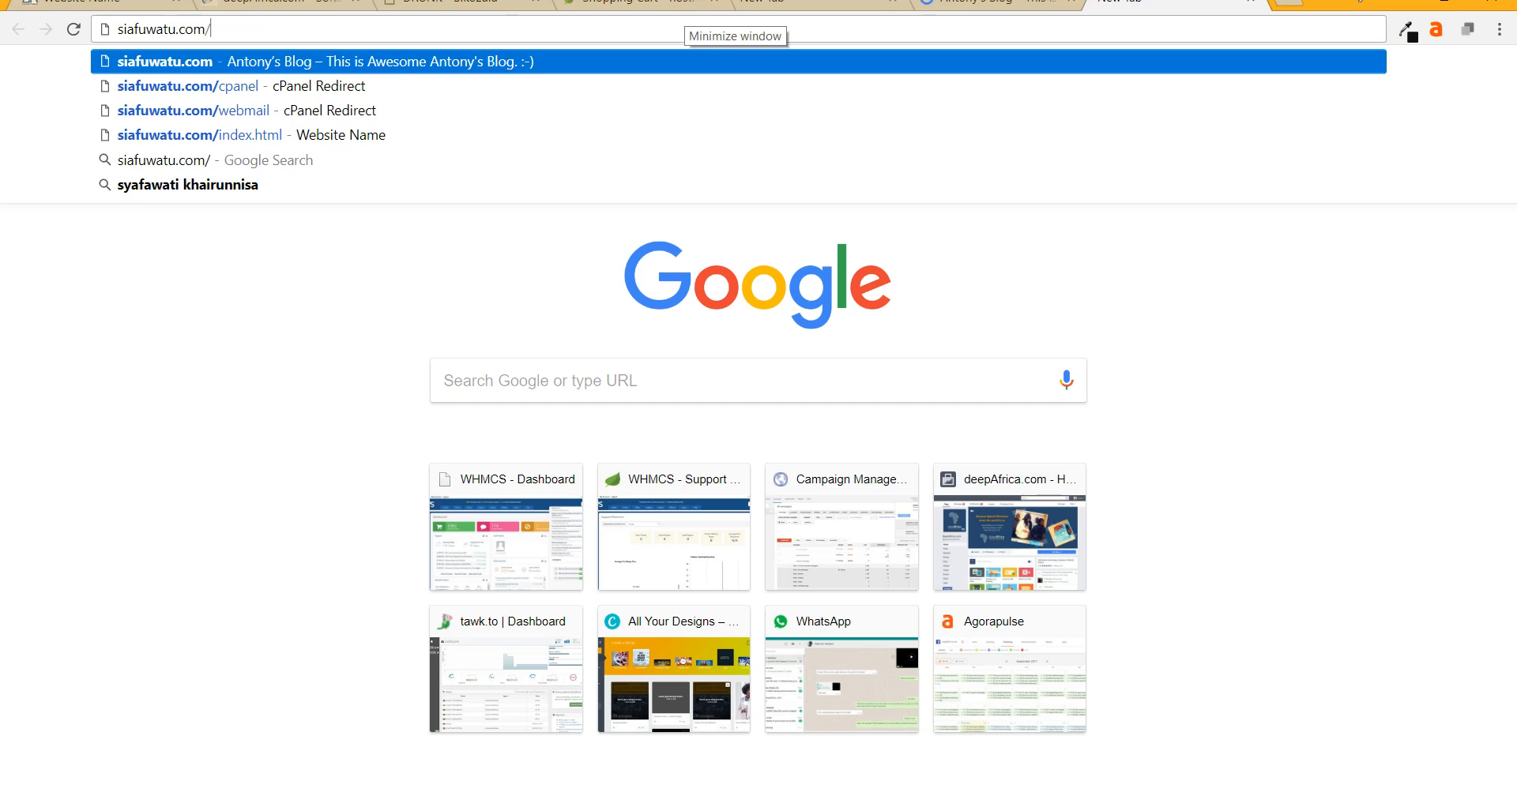
{"action": "type", "text": "wp"}
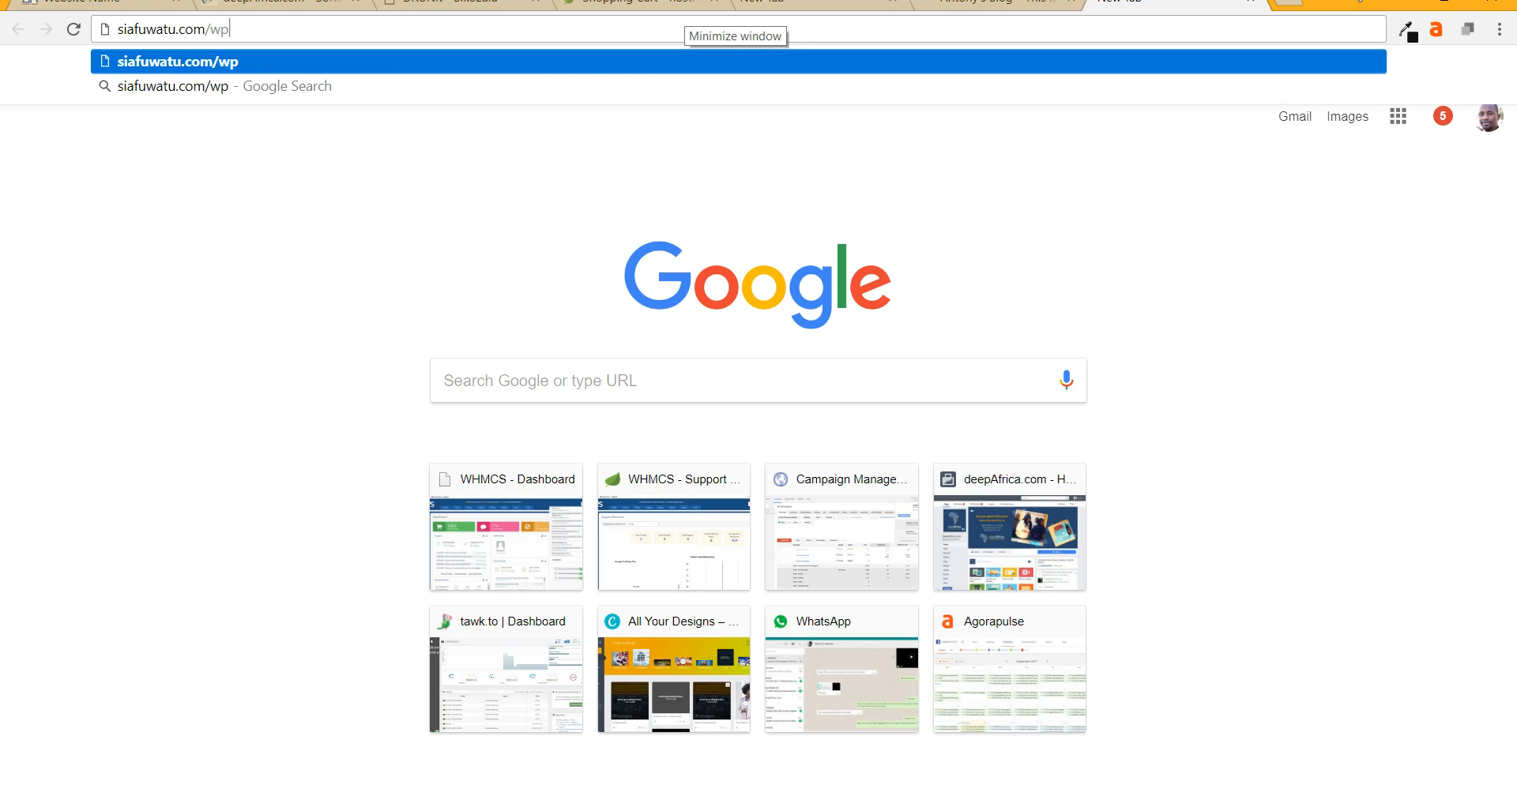
{"action": "type", "text": "-ad"}
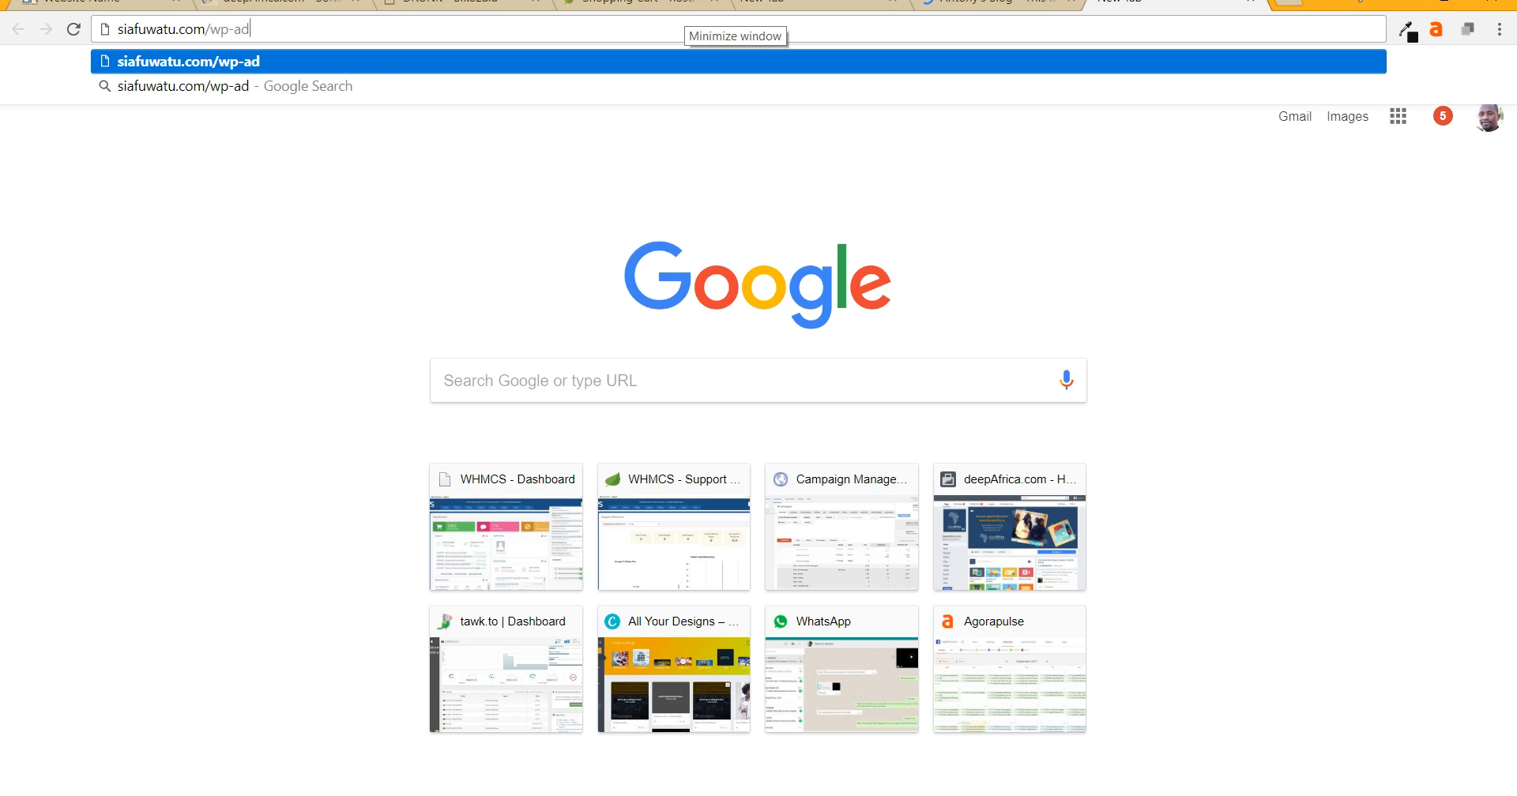
{"action": "type", "text": "min"}
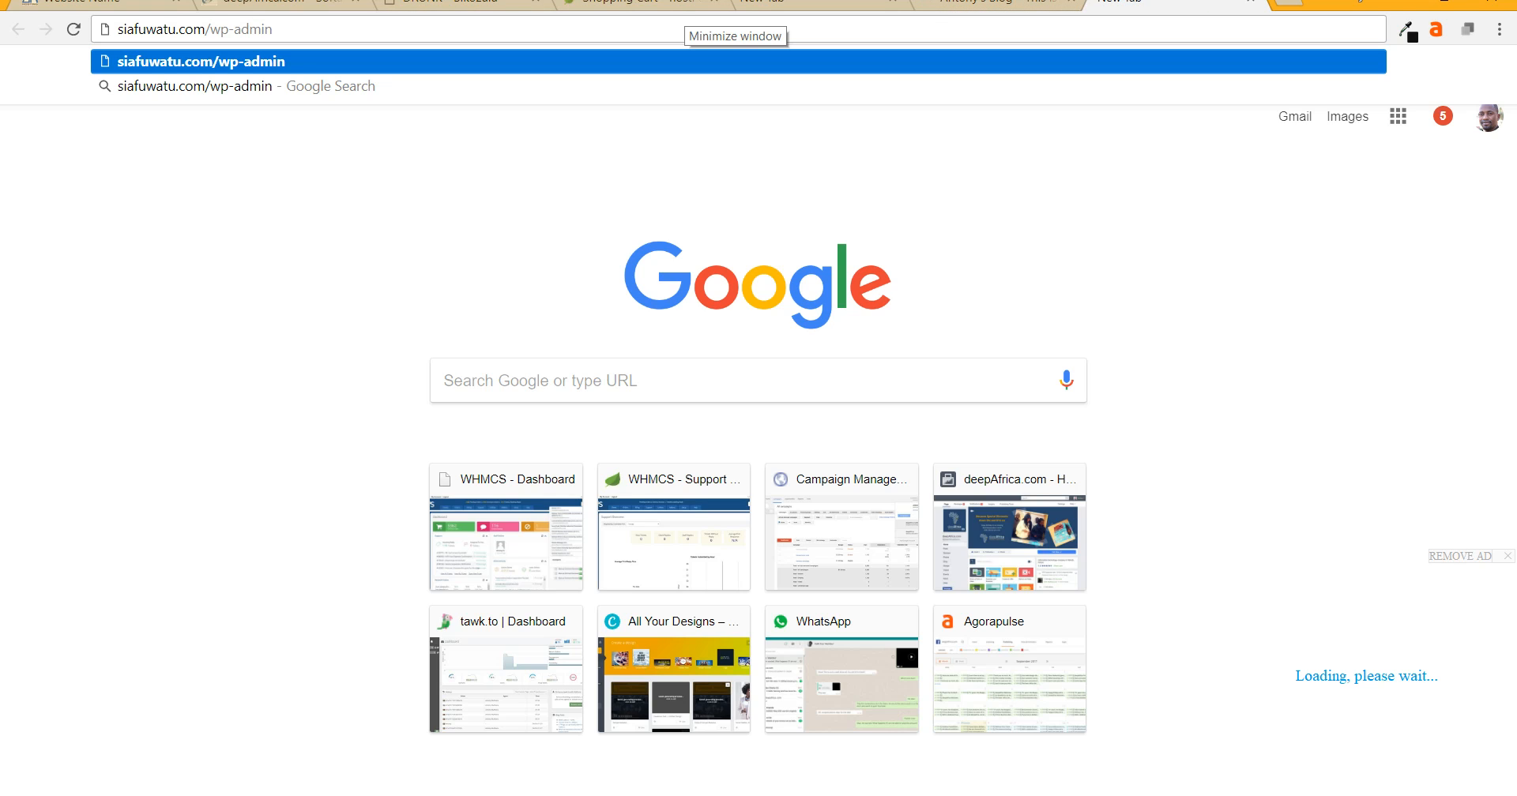
{"action": "key", "text": "Return"}
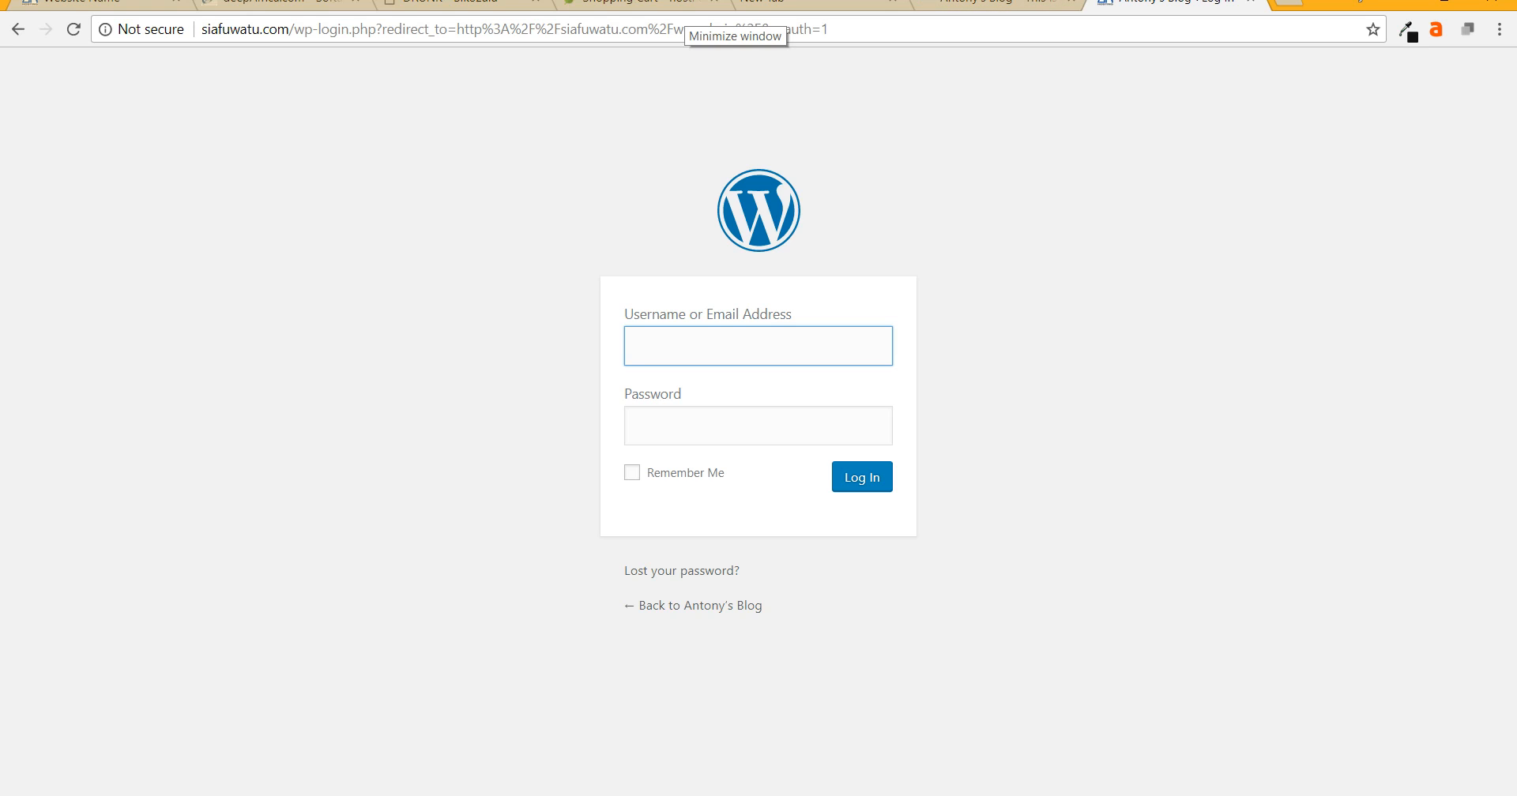
- Log in to the WordPress admin with the site's username and password
{"action": "type", "text": "antony"}
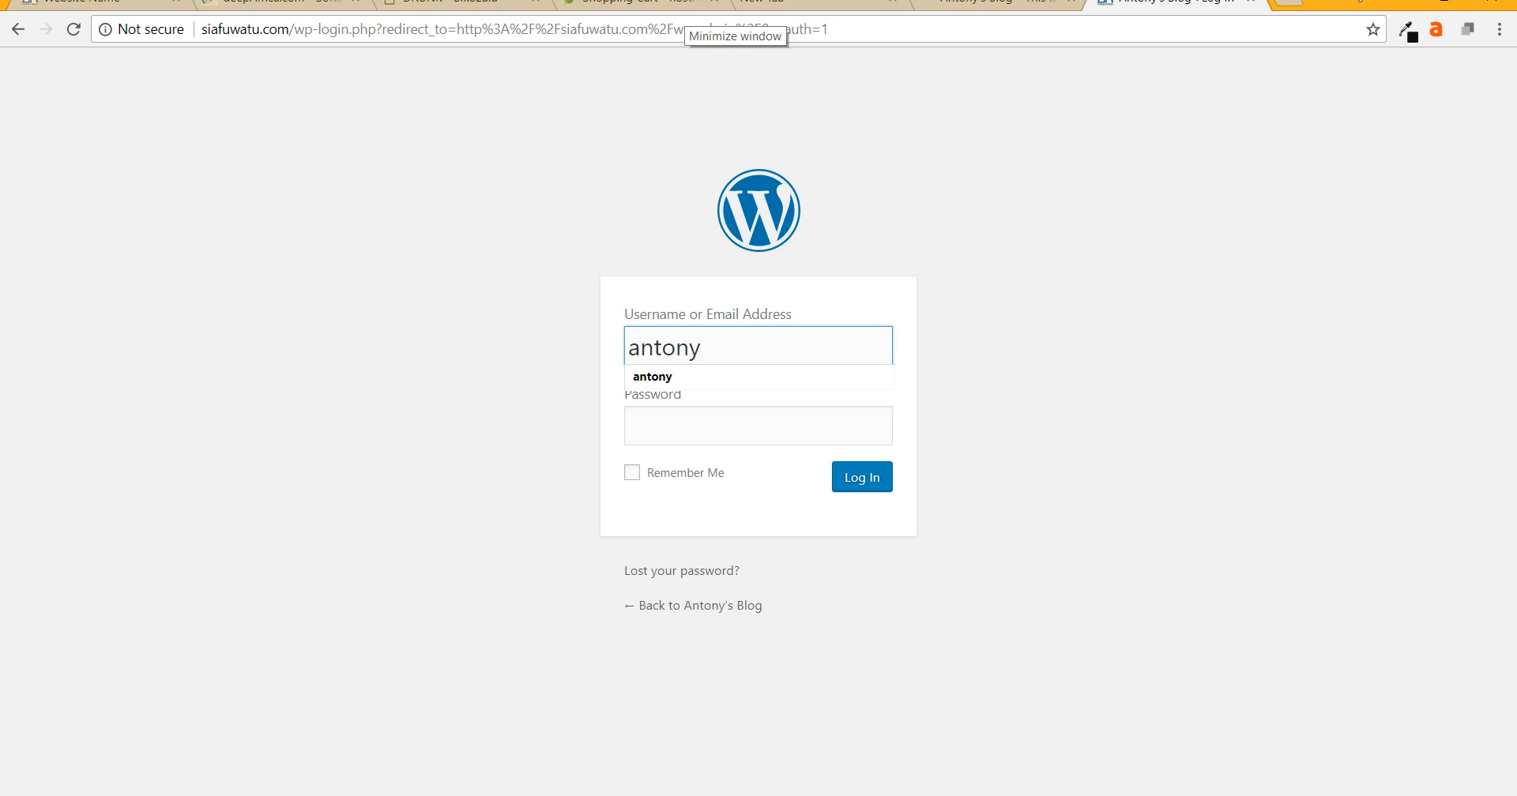
{"action": "key", "text": "Tab"}
{"action": "type", "text": "•••••••••••••"}
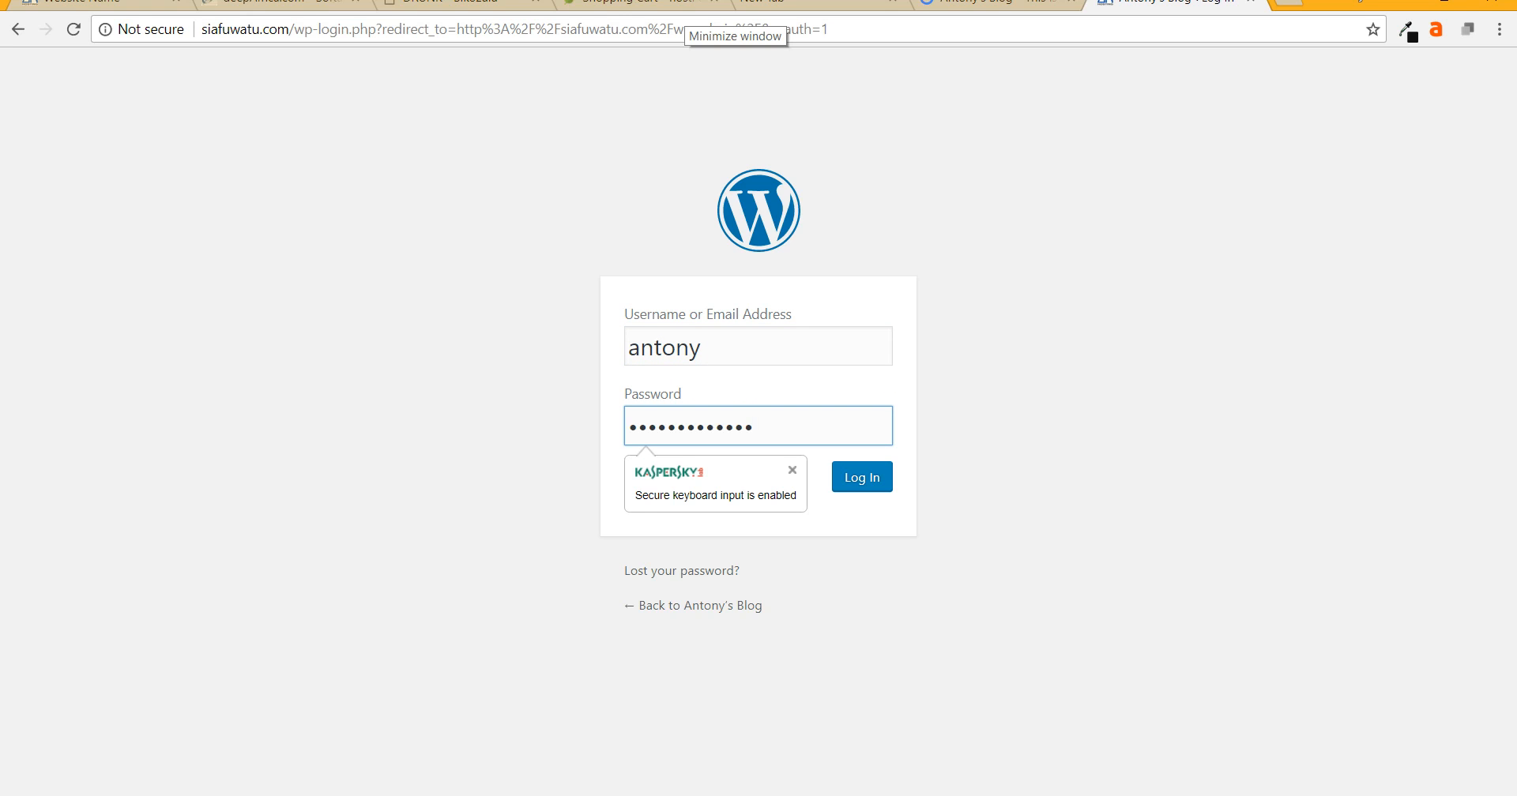
{"action": "key", "text": "Return"}
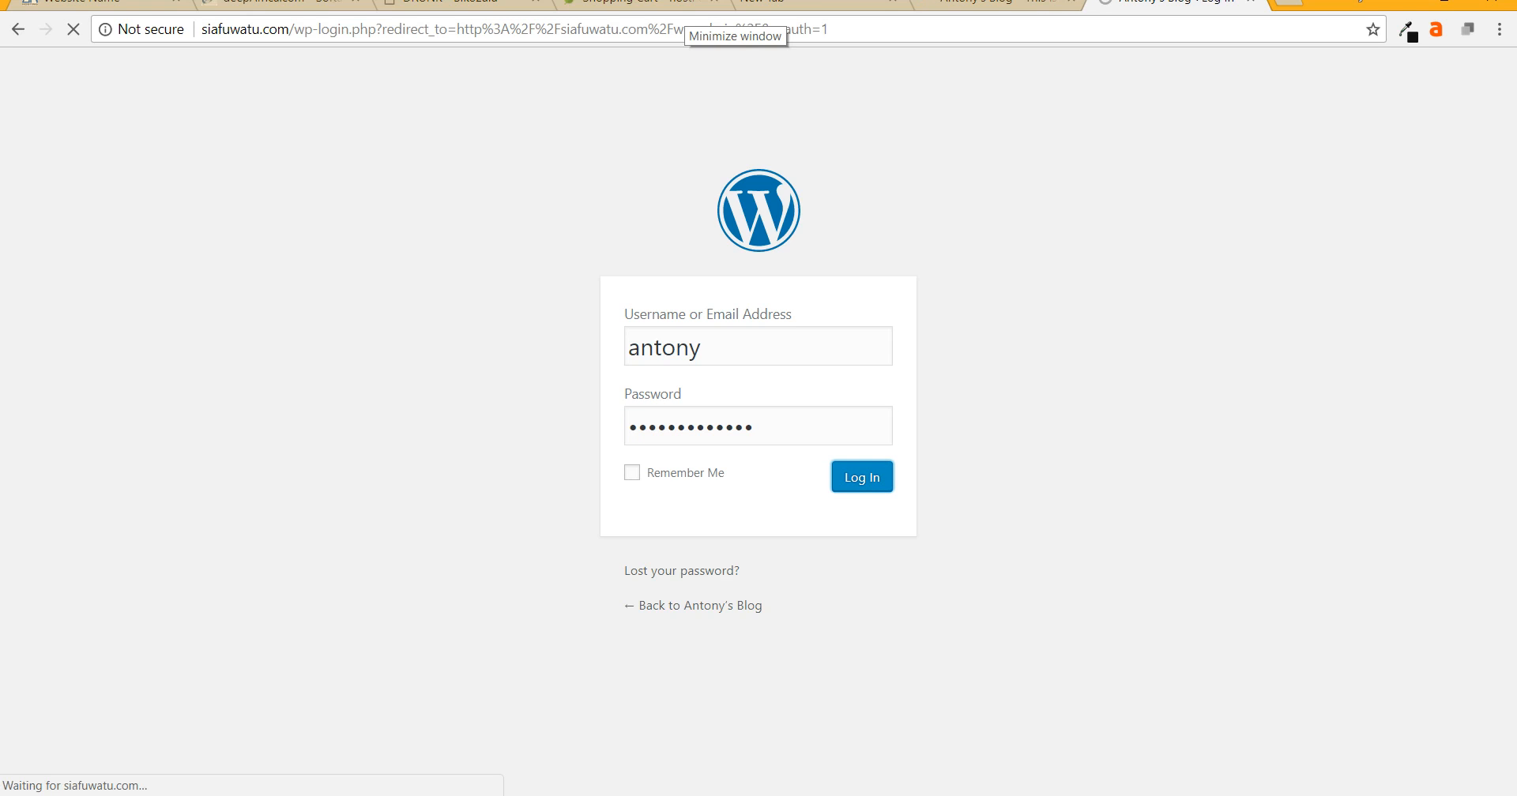
{"action": "key", "text": "shift+Tab"}
{"action": "key", "text": "Tab"}
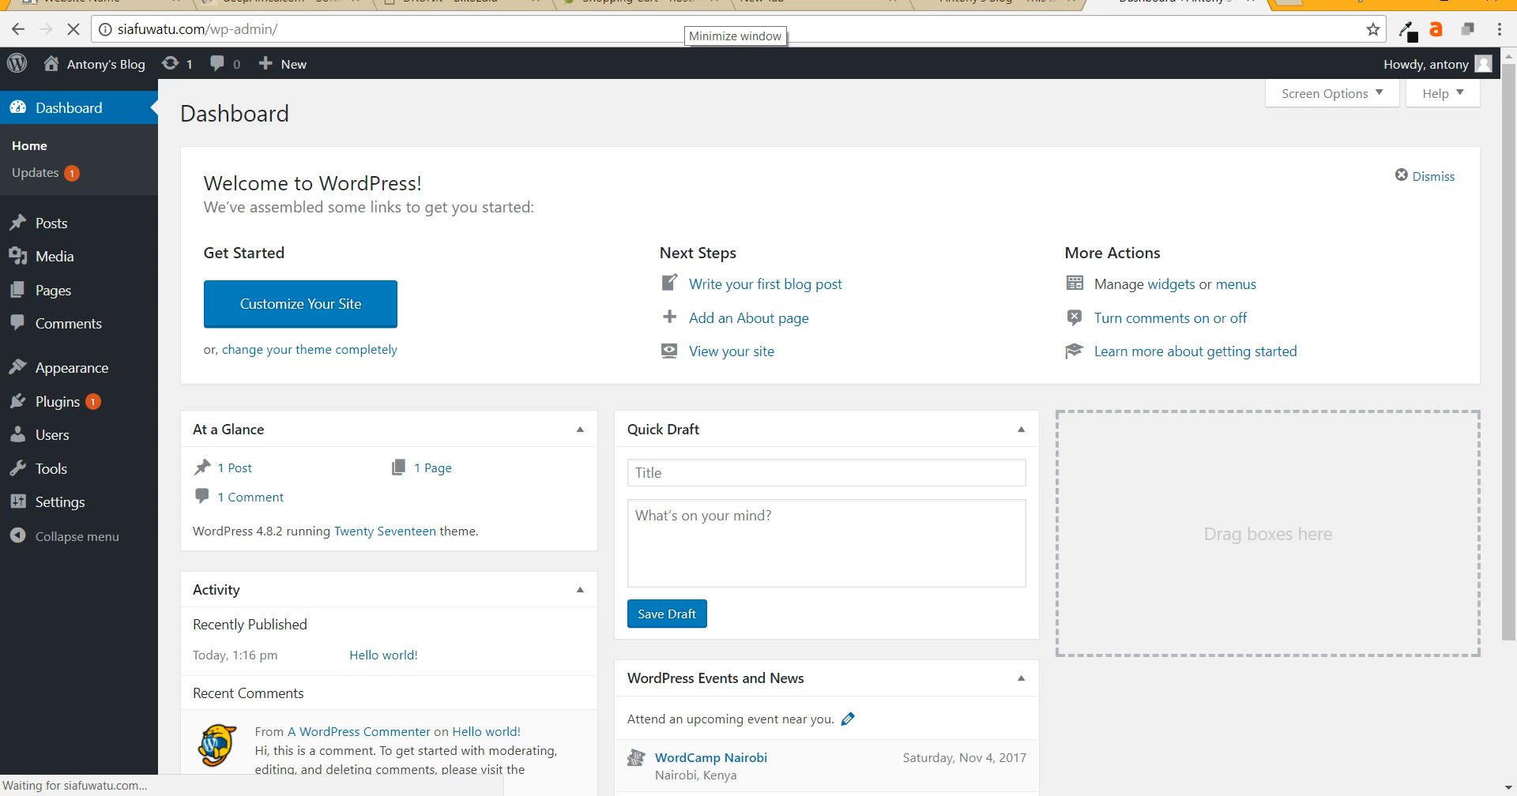
- Scroll through the blog's front page, then switch to the WordPress Dashboard tab
{"action": "left_click", "coordinate": [994, 4]}
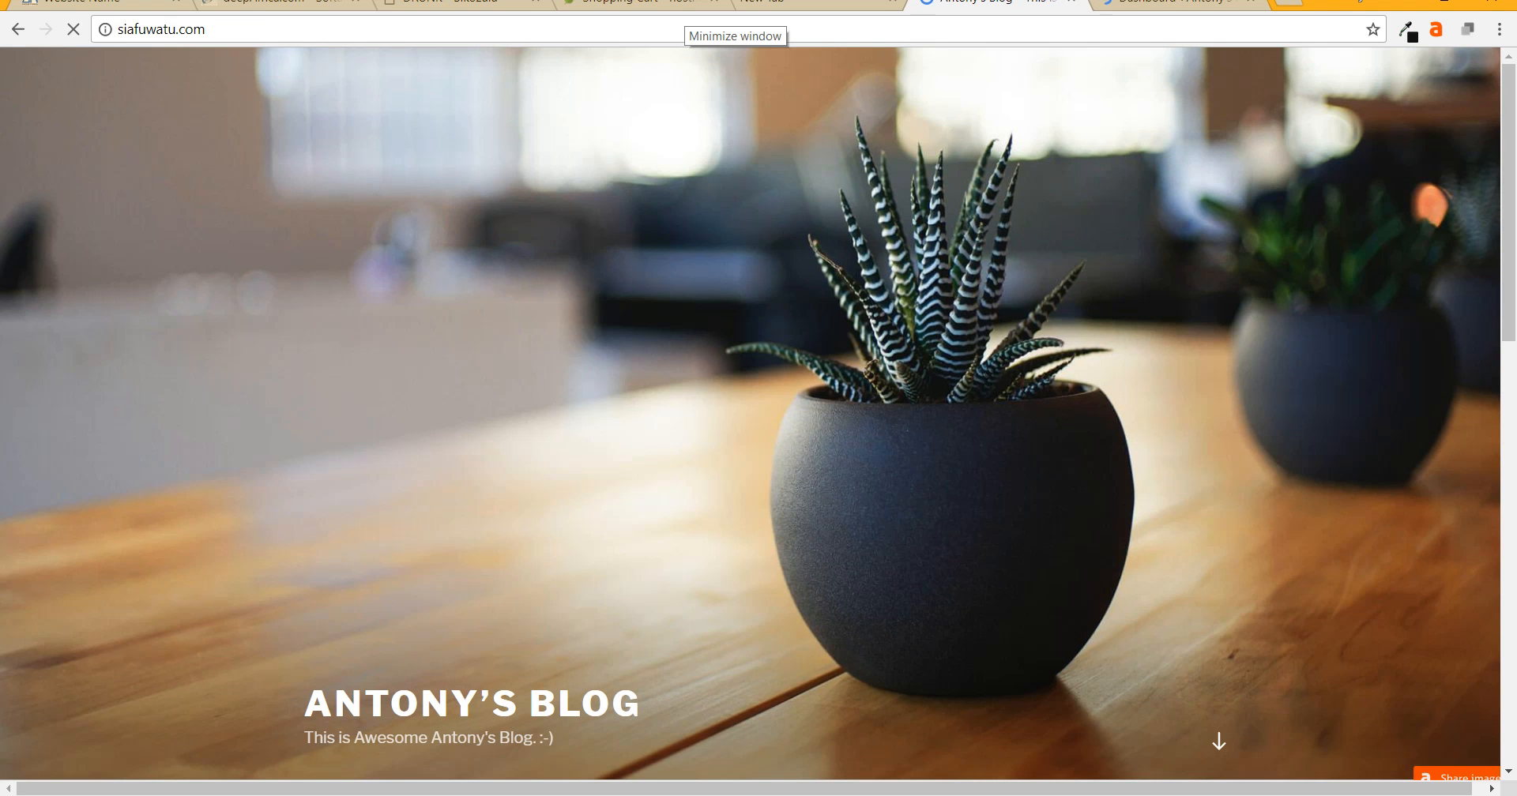
{"action": "scroll", "coordinate": [759, 419], "scroll_direction": "down", "scroll_amount": 15}
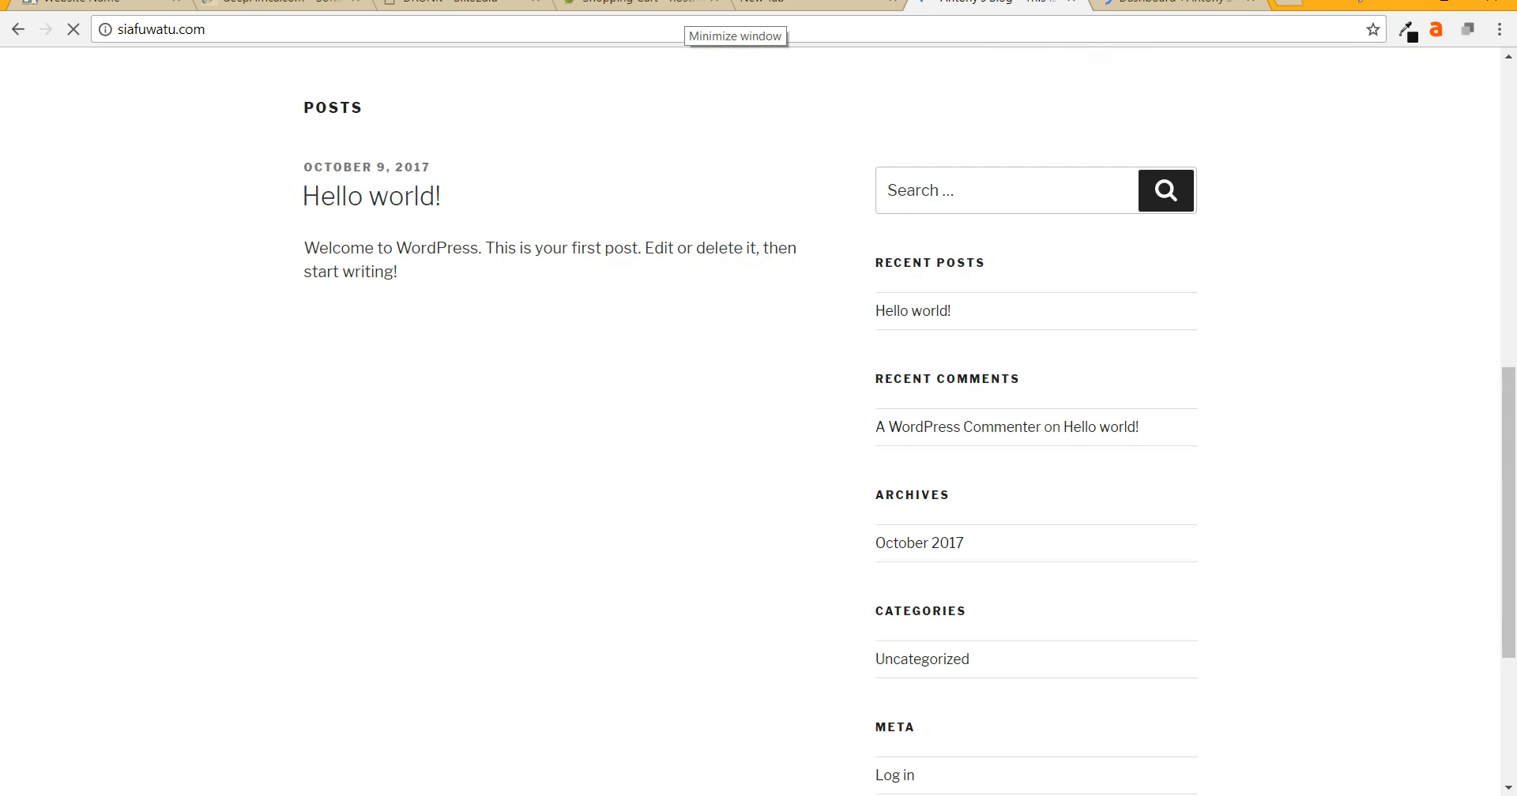
{"action": "scroll", "coordinate": [758, 419], "scroll_direction": "up", "scroll_amount": 9}
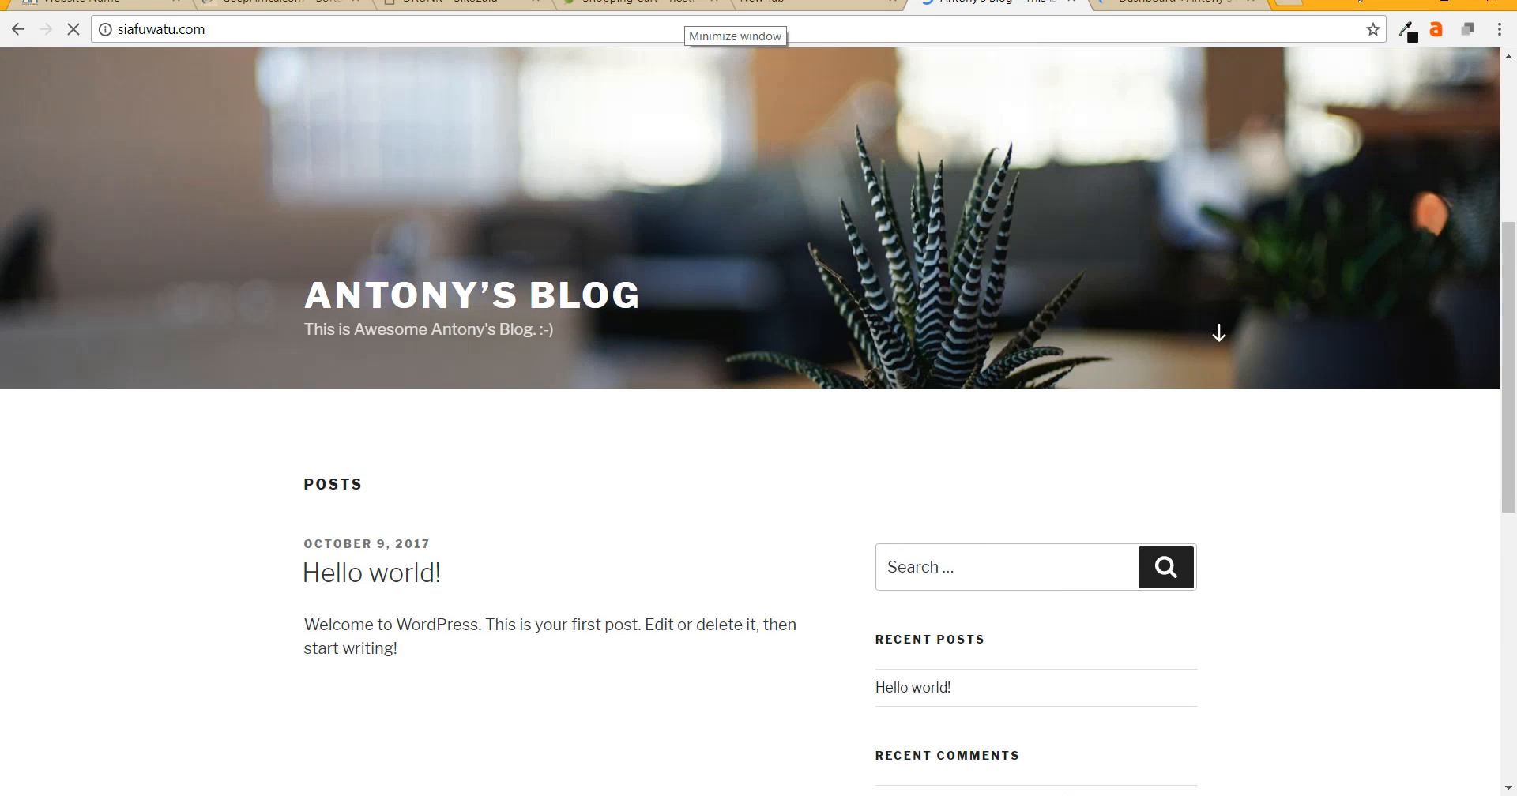
{"action": "scroll", "coordinate": [759, 418], "scroll_direction": "down", "scroll_amount": 9}
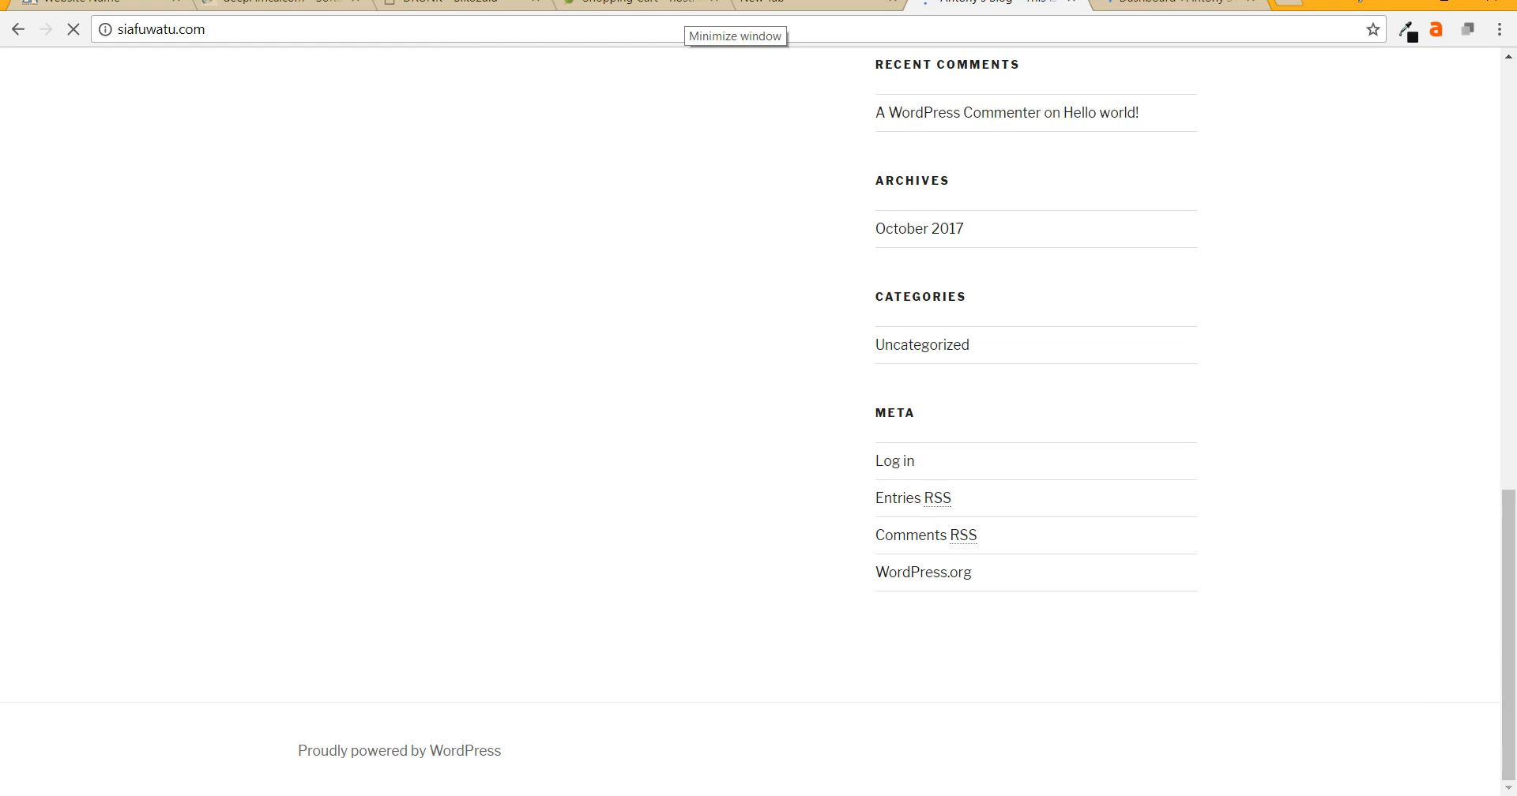
{"action": "scroll", "coordinate": [759, 419], "scroll_direction": "up", "scroll_amount": 12}
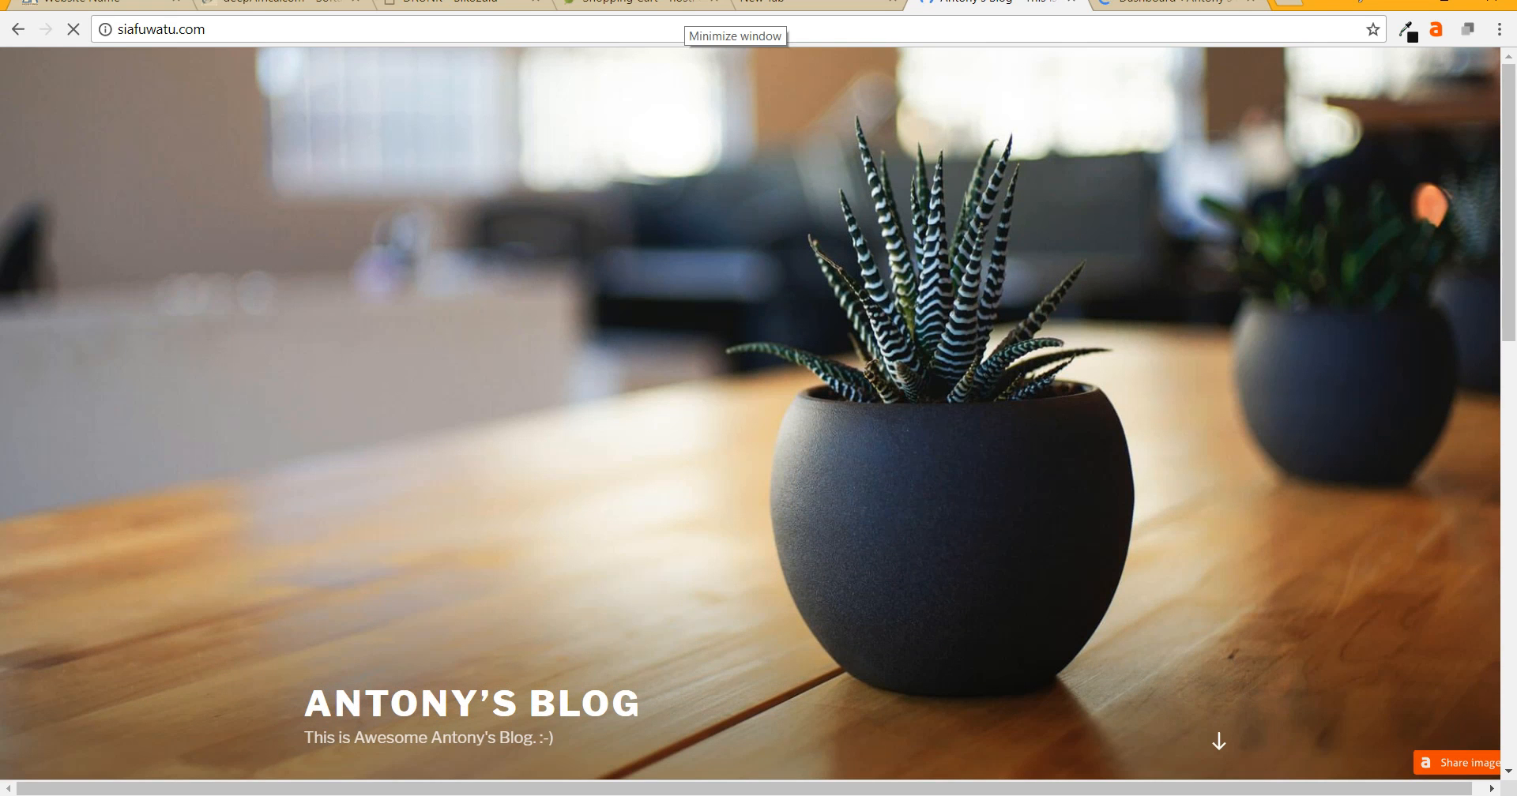
{"action": "scroll", "coordinate": [758, 419], "scroll_direction": "down", "scroll_amount": 9}
{"action": "scroll", "coordinate": [759, 418], "scroll_direction": "up", "scroll_amount": 9}
{"action": "scroll", "coordinate": [759, 419], "scroll_direction": "down", "scroll_amount": 9}
{"action": "scroll", "coordinate": [758, 418], "scroll_direction": "down", "scroll_amount": 5}
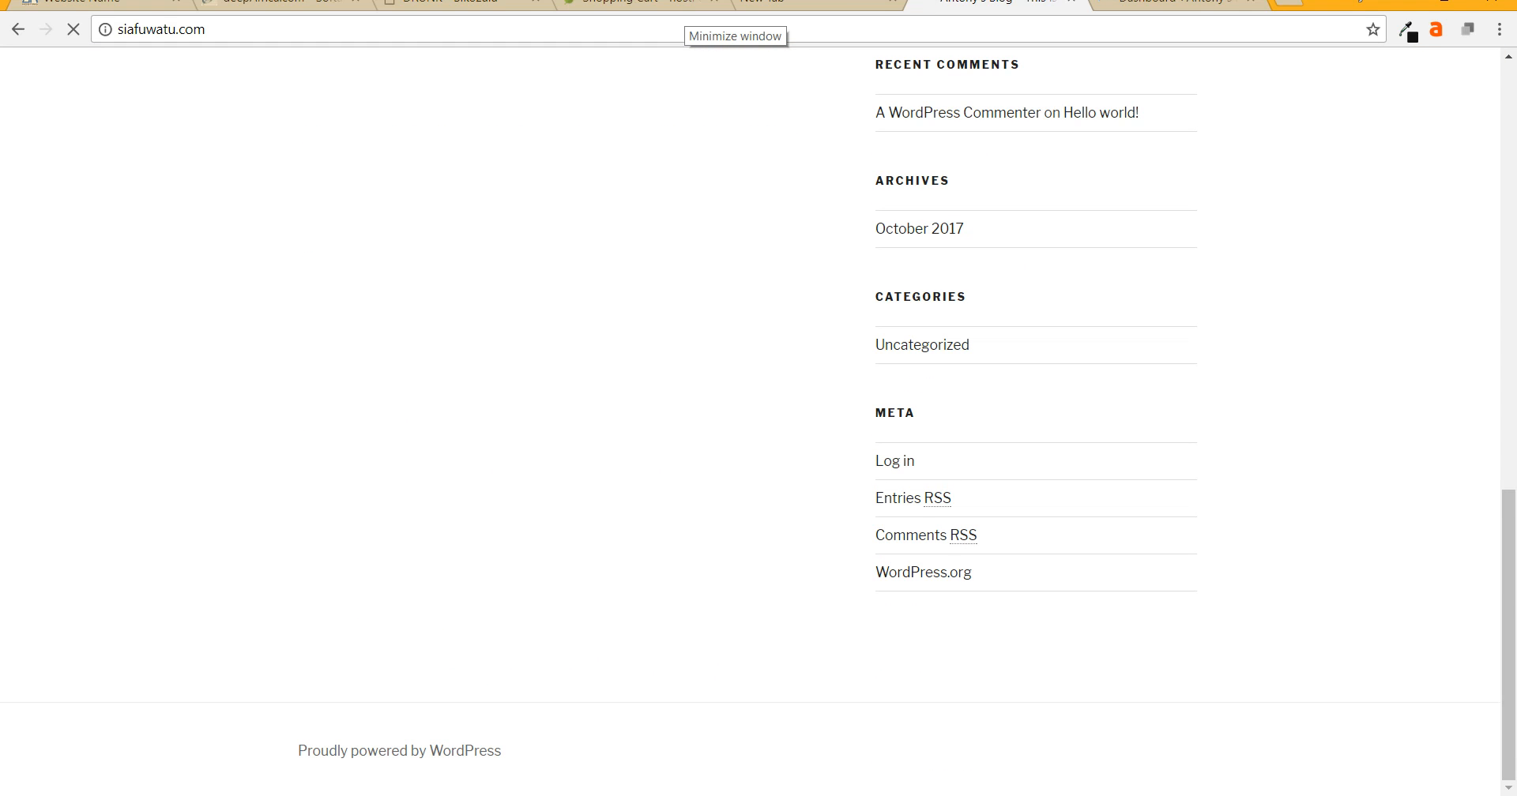
{"action": "scroll", "coordinate": [758, 419], "scroll_direction": "up", "scroll_amount": 14}
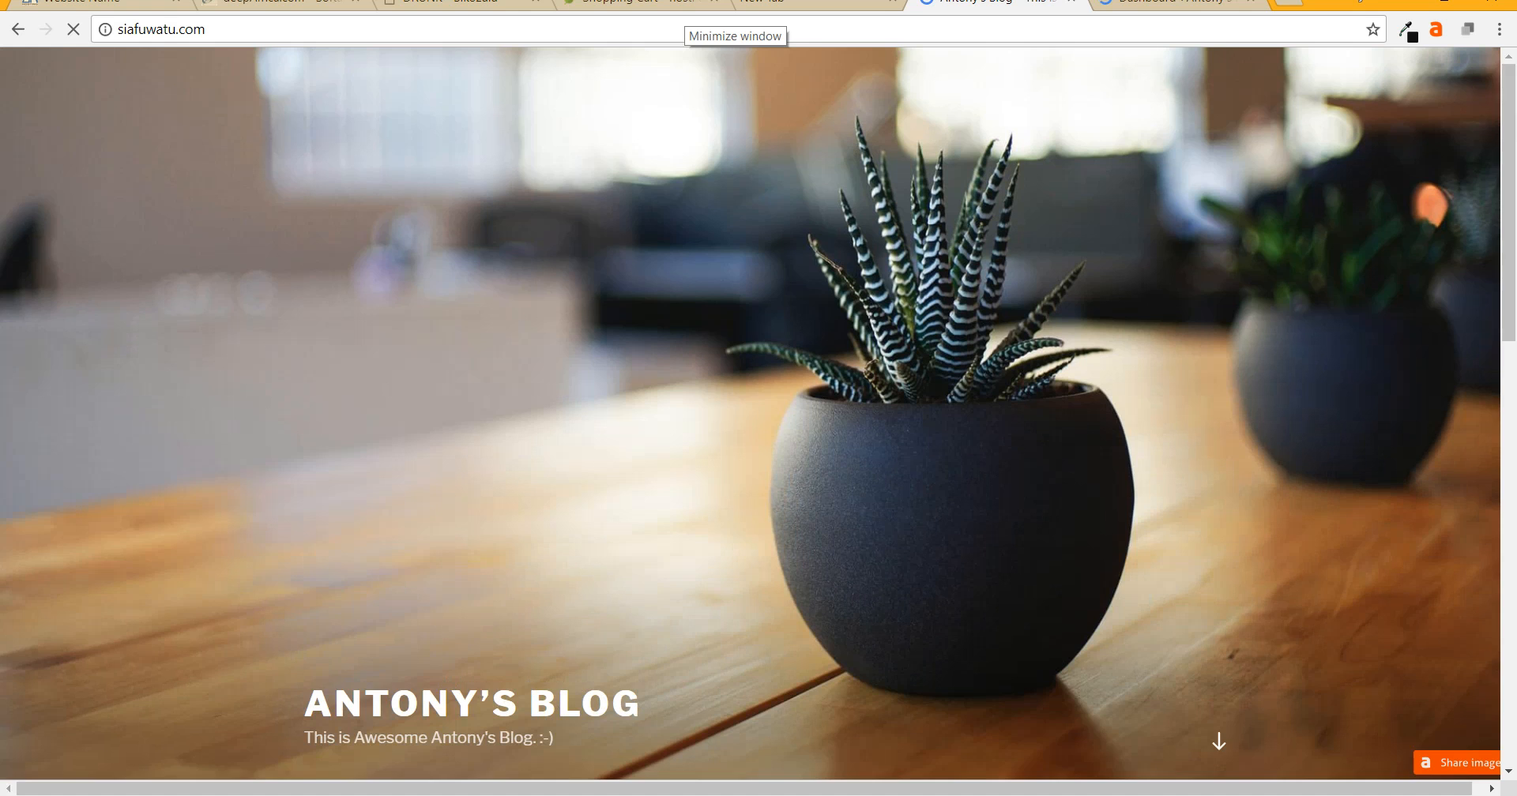
{"action": "scroll", "coordinate": [758, 419], "scroll_direction": "down", "scroll_amount": 5}
{"action": "scroll", "coordinate": [759, 419], "scroll_direction": "up", "scroll_amount": 5}
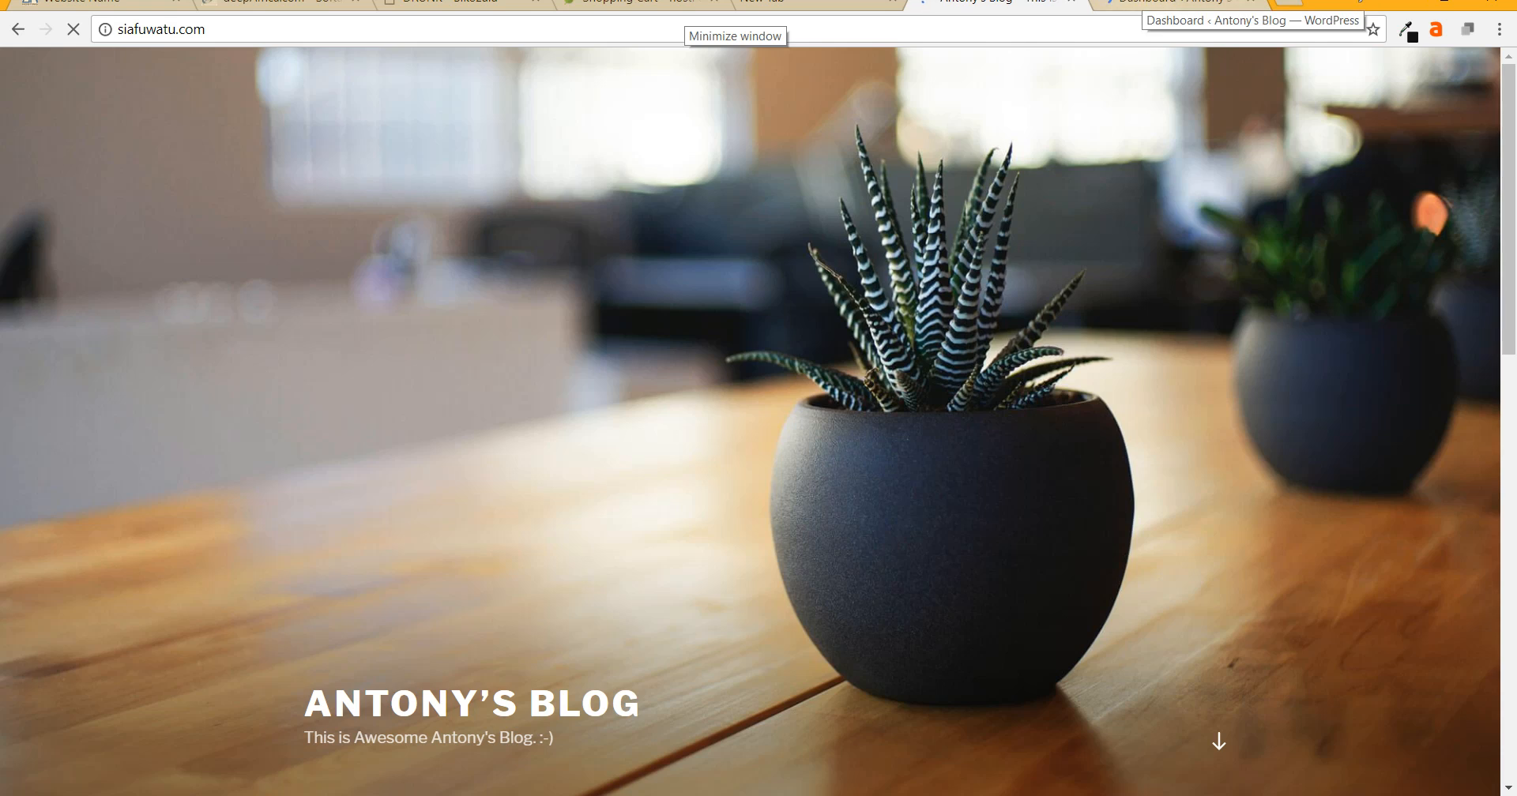
{"action": "left_click", "coordinate": [1169, 3]}
{"action": "mouse_move", "coordinate": [71, 369]}
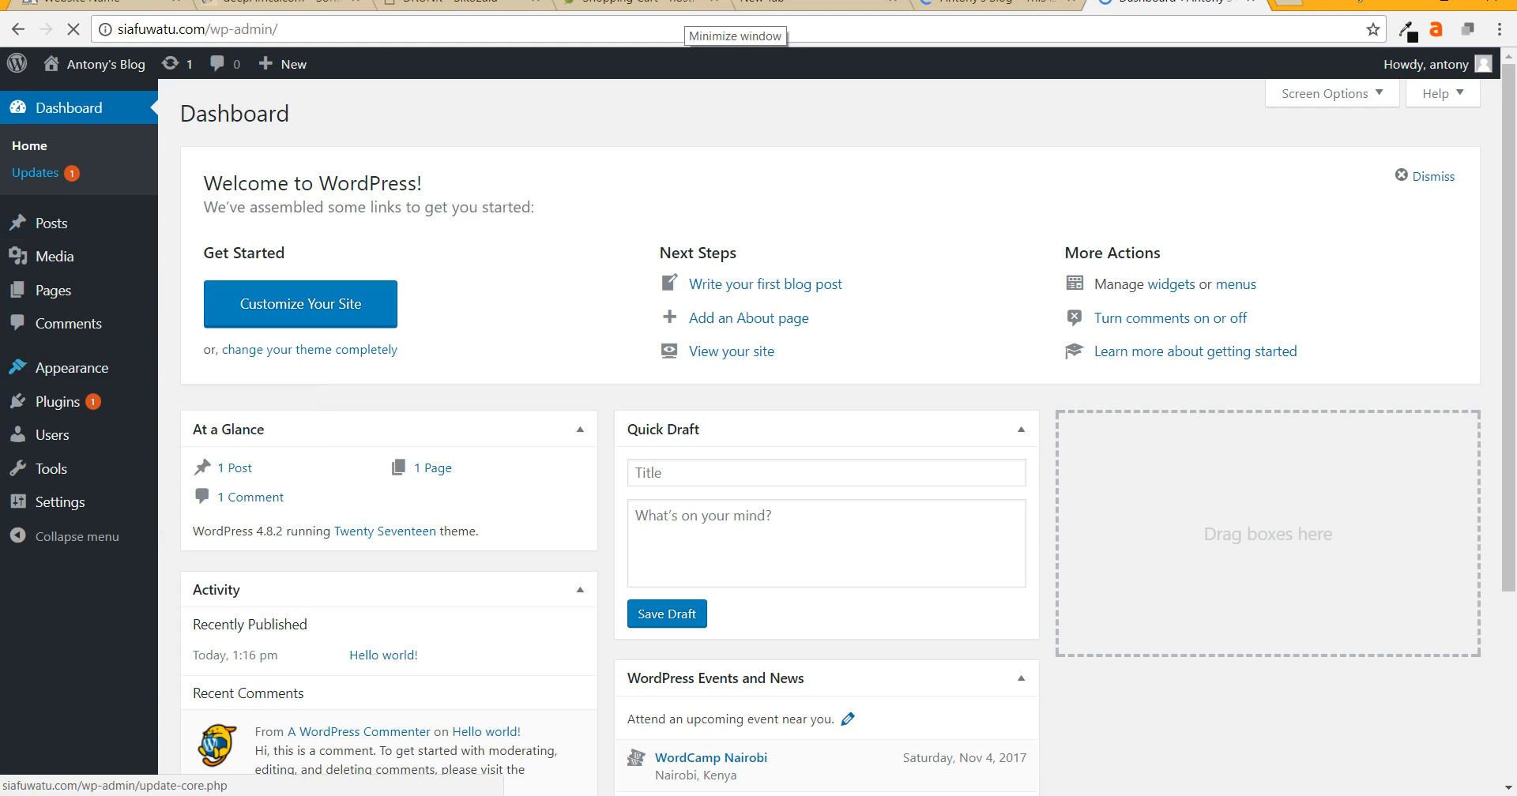
- Open Plugins > Installed Plugins to list Akismet Anti-Spam and Hello Dolly
{"action": "mouse_move", "coordinate": [58, 401]}
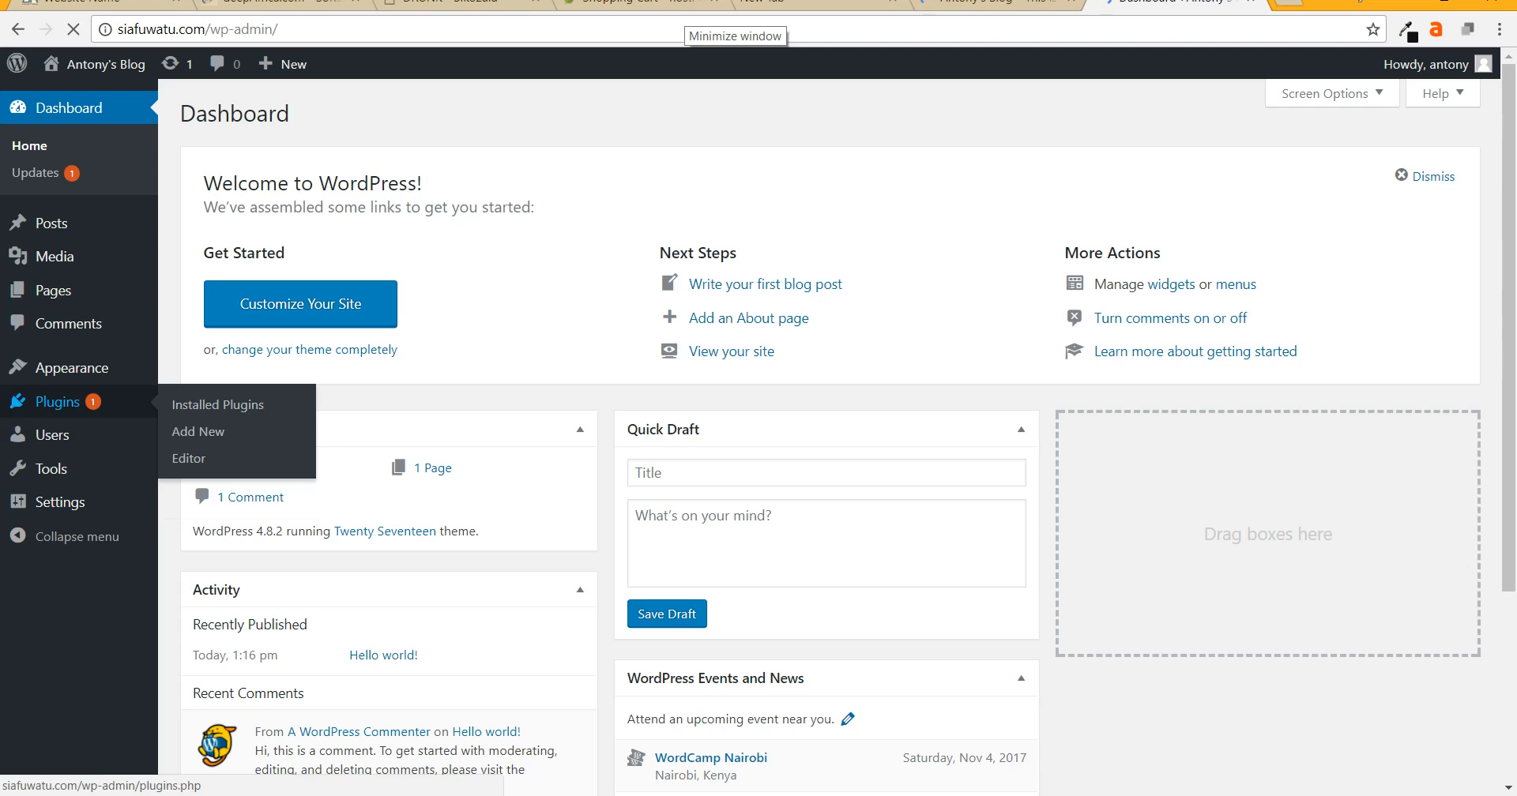
{"action": "left_click", "coordinate": [58, 402]}
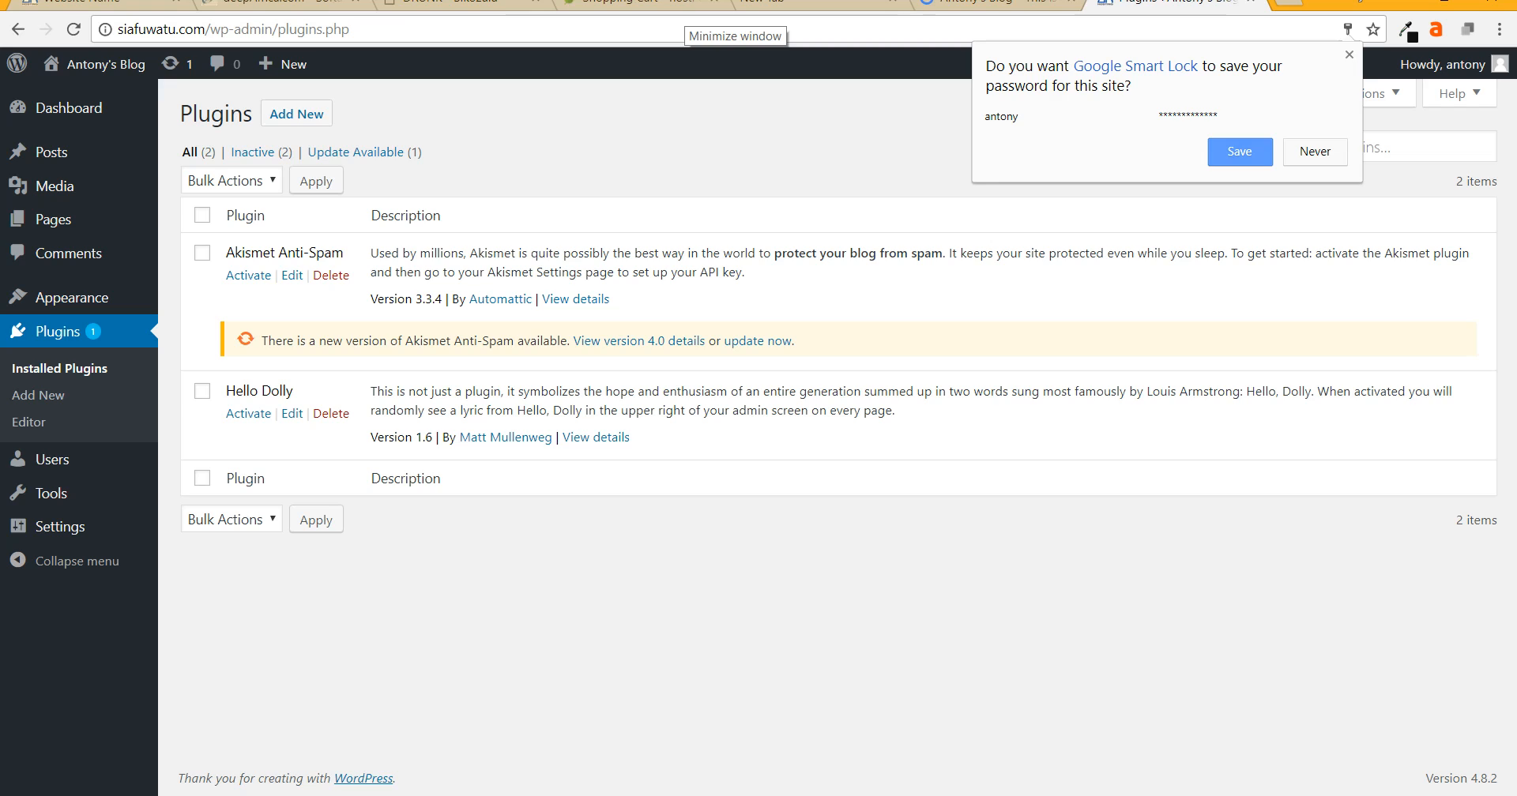
- Select all plugins and bulk-delete Akismet Anti-Spam and Hello Dolly, confirming the deletion
{"action": "key", "text": "Escape"}
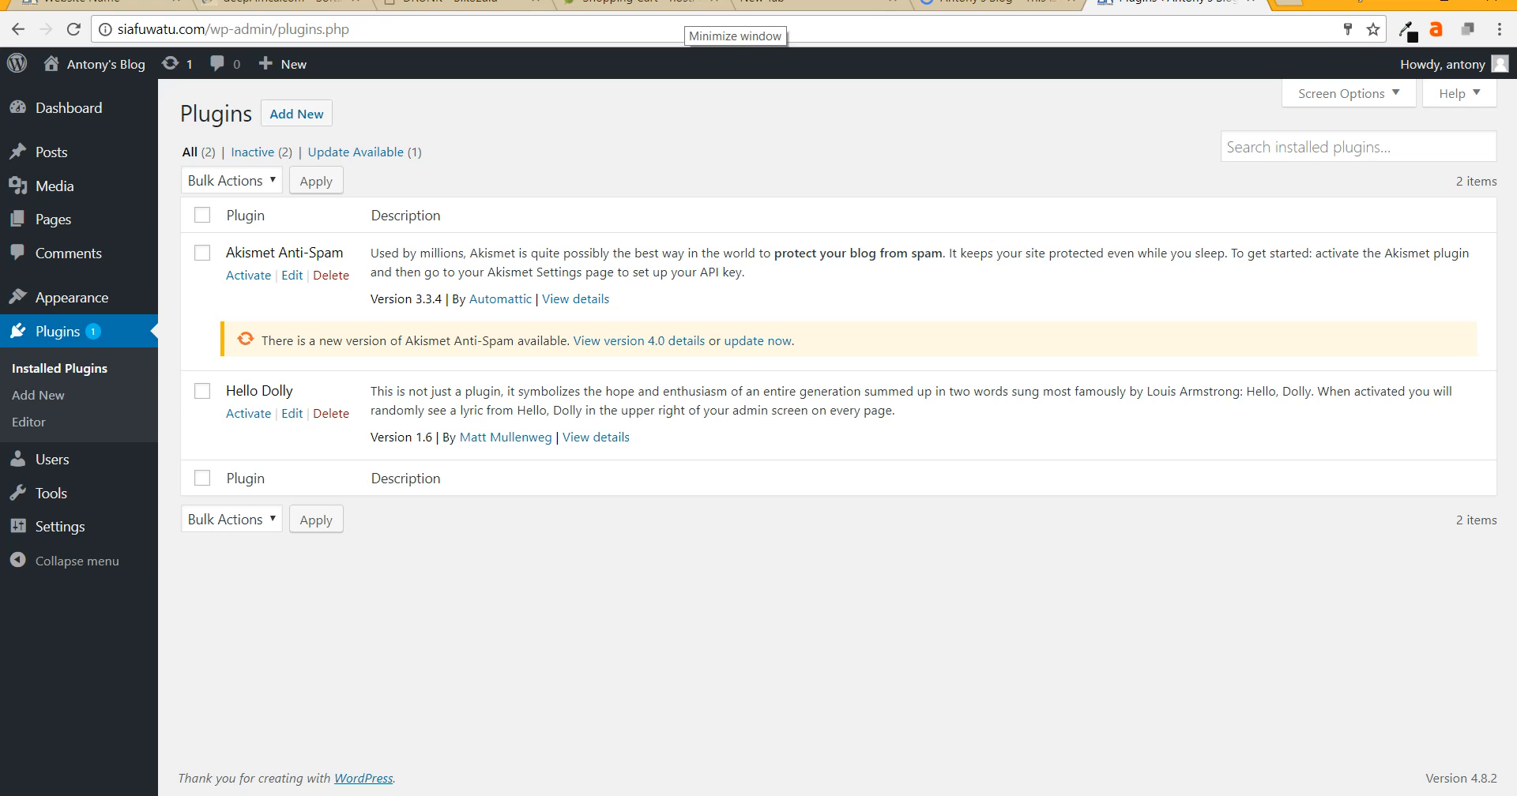
{"action": "left_click", "coordinate": [203, 215]}
{"action": "left_click", "coordinate": [203, 215]}
{"action": "left_click", "coordinate": [203, 215]}
{"action": "left_click", "coordinate": [202, 215]}
{"action": "left_click", "coordinate": [203, 215]}
{"action": "left_click", "coordinate": [231, 181]}
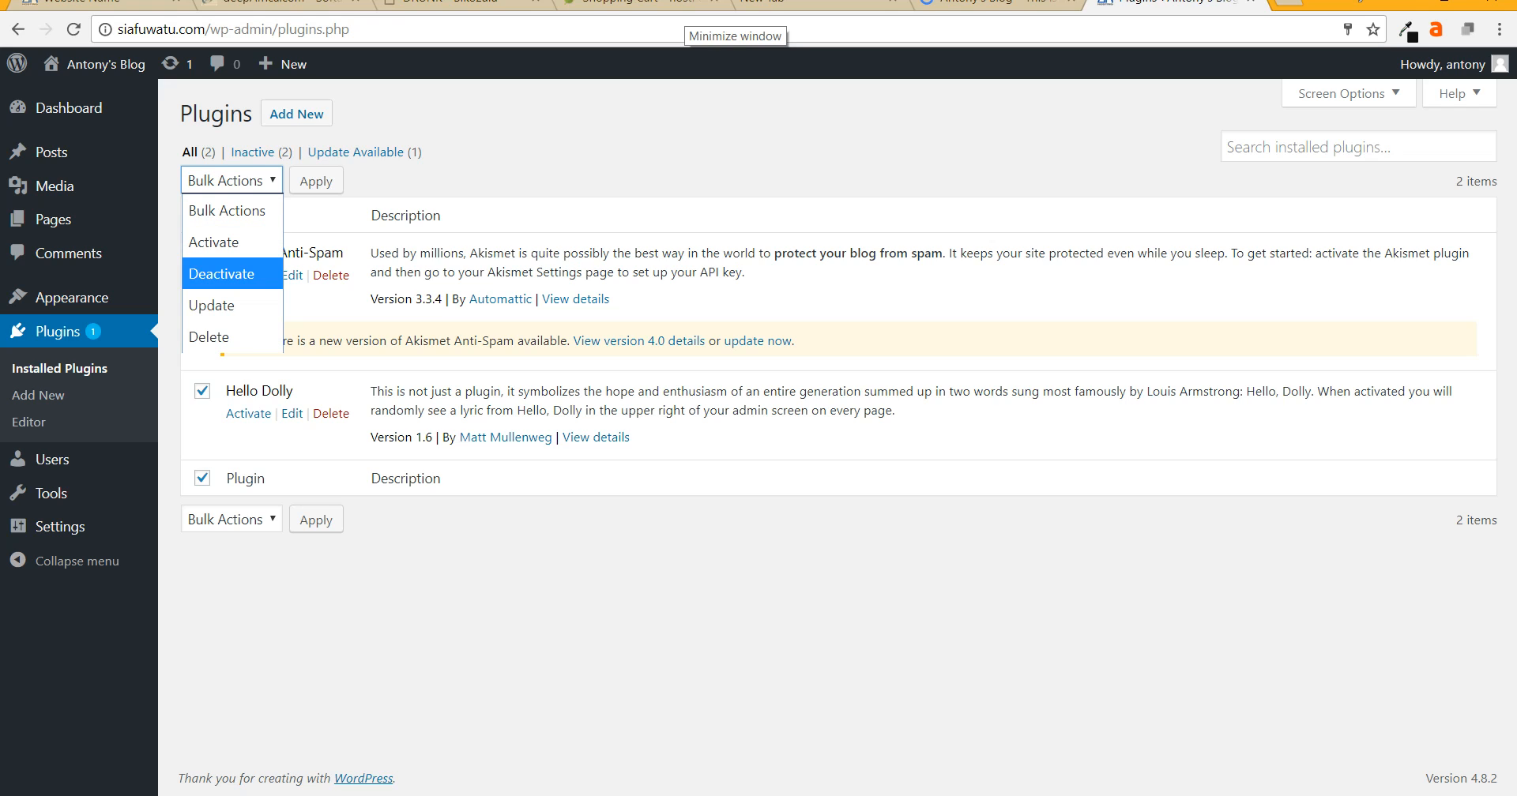
{"action": "key", "text": "Return"}
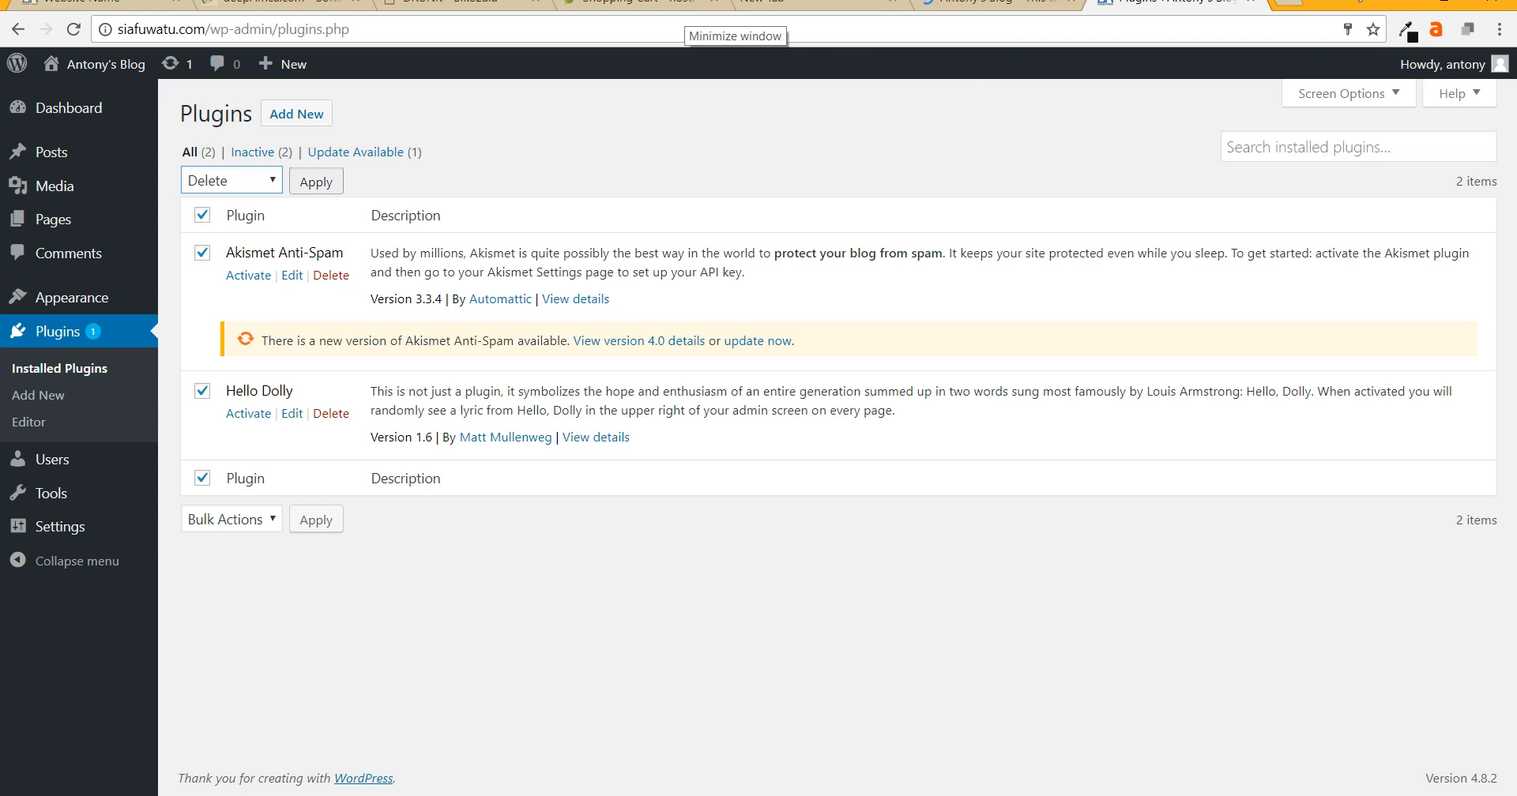
{"action": "left_click", "coordinate": [316, 181]}
{"action": "key", "text": "Return"}
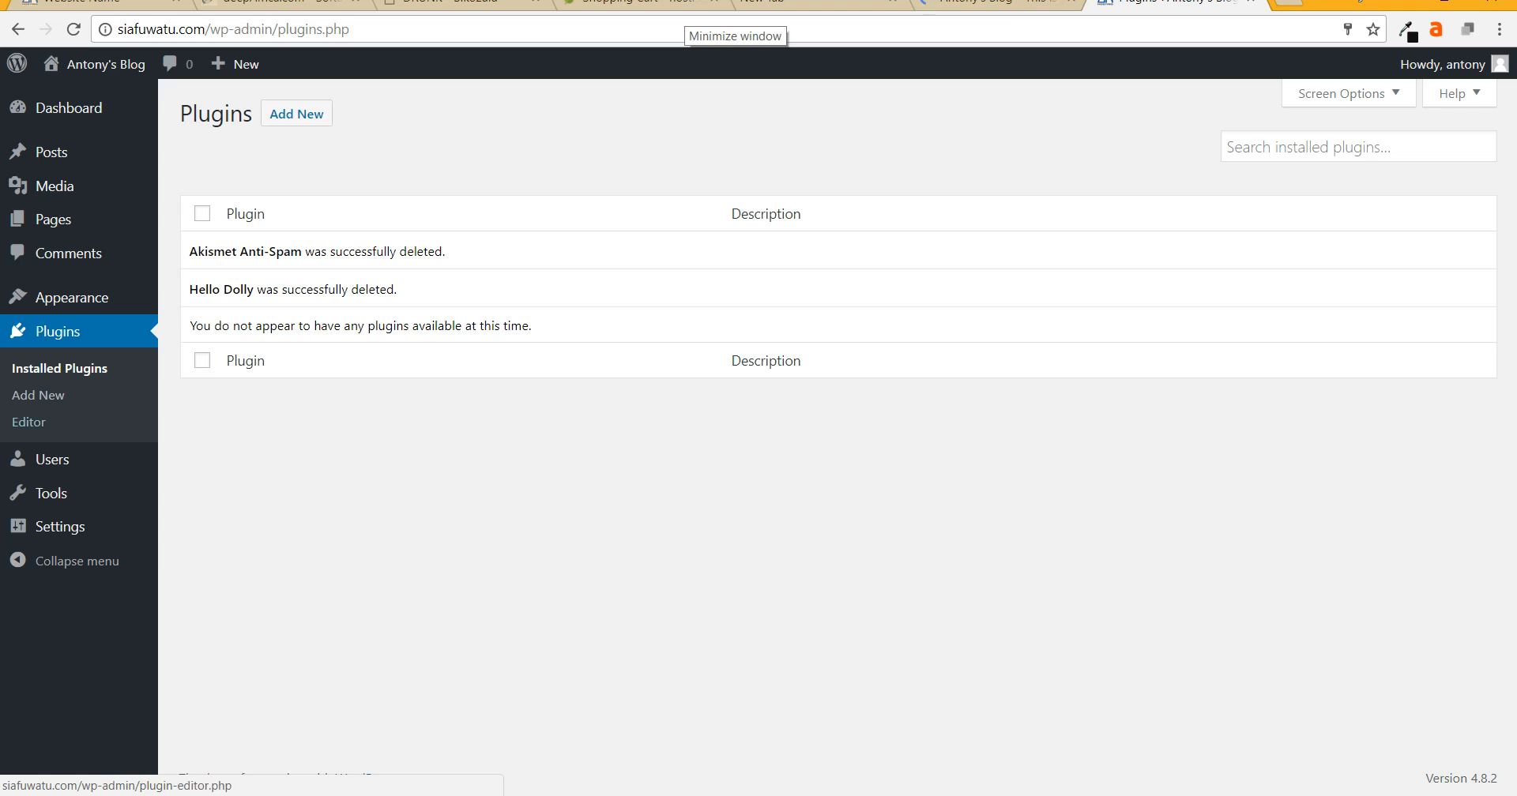
- Open Appearance > Themes to view Twenty Seventeen, Twenty Fifteen and Twenty Sixteen
{"action": "mouse_move", "coordinate": [72, 297]}
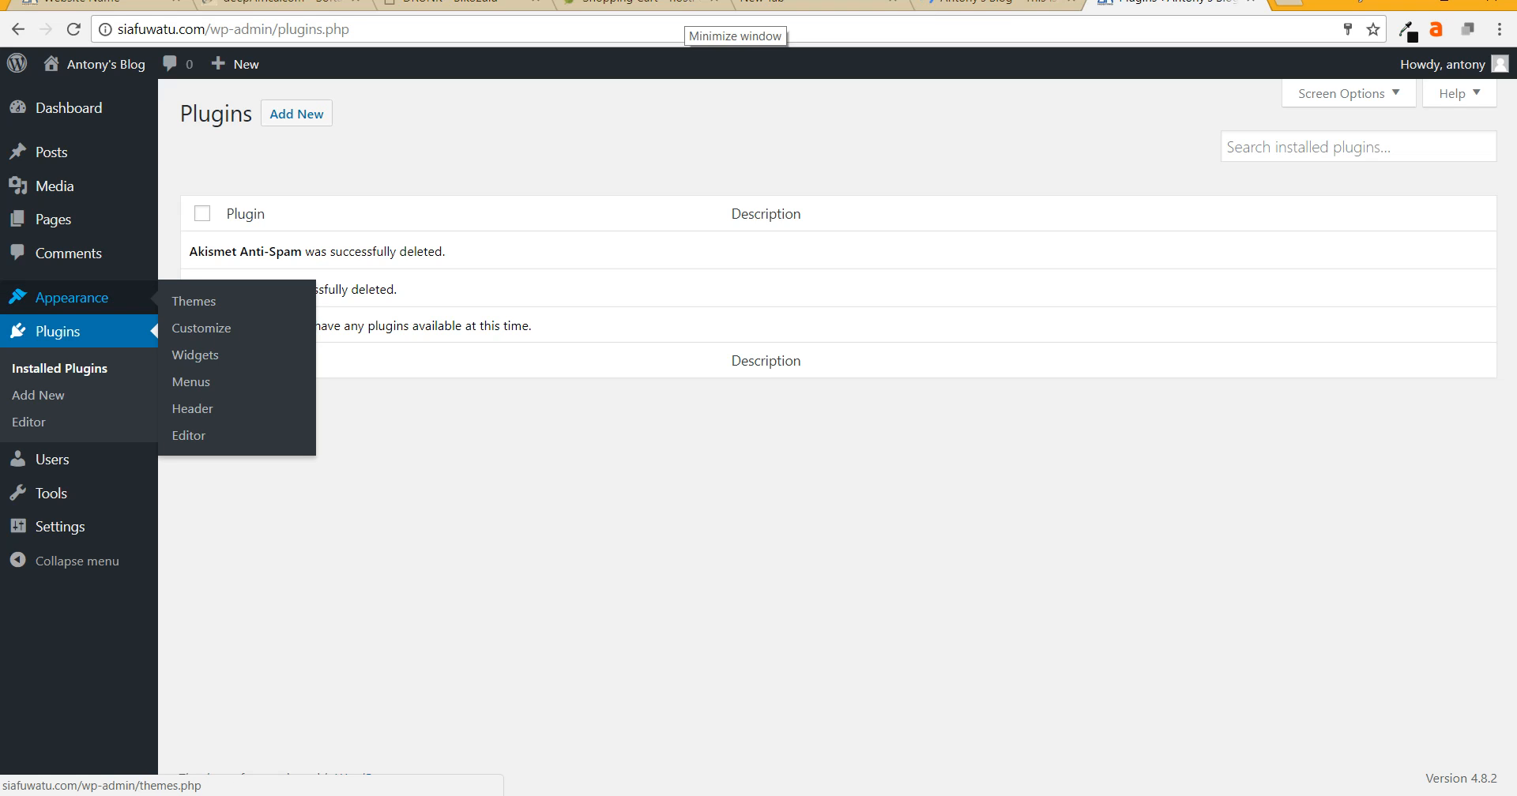
{"action": "left_click", "coordinate": [71, 297]}
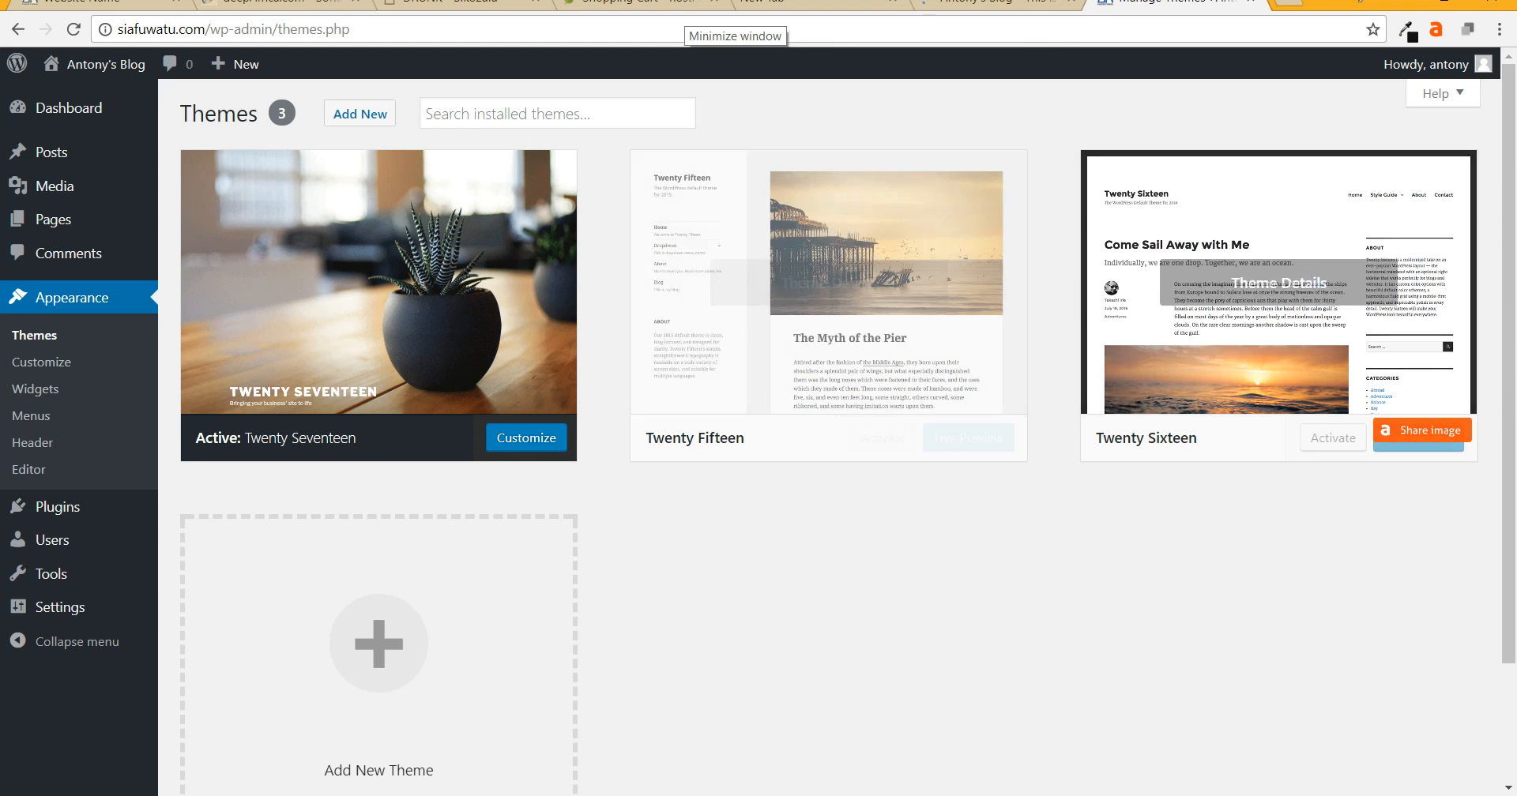
- Delete the Twenty Sixteen theme from its Theme Details
{"action": "left_click", "coordinate": [1278, 282]}
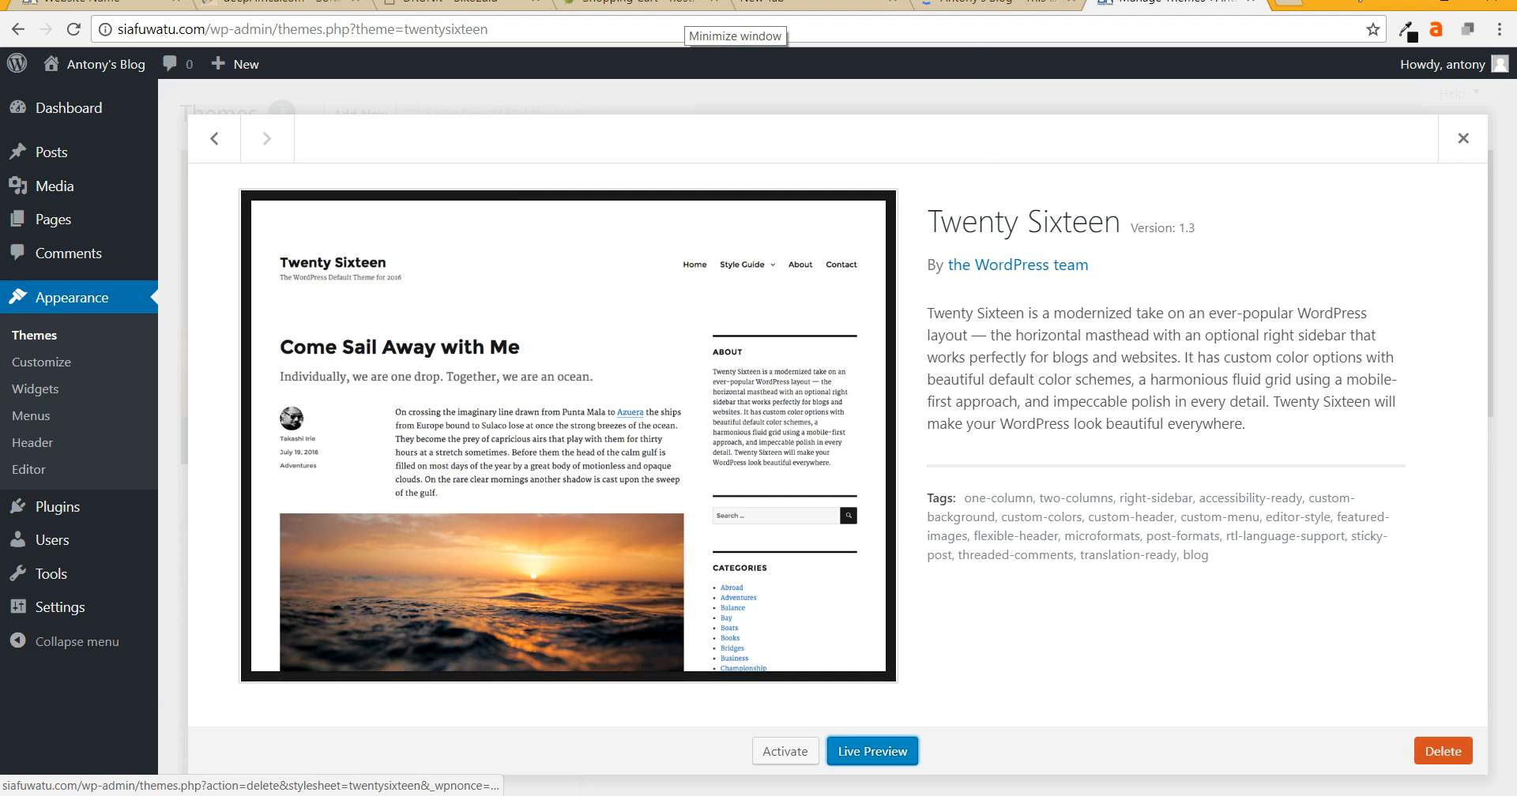
{"action": "left_click", "coordinate": [1443, 751]}
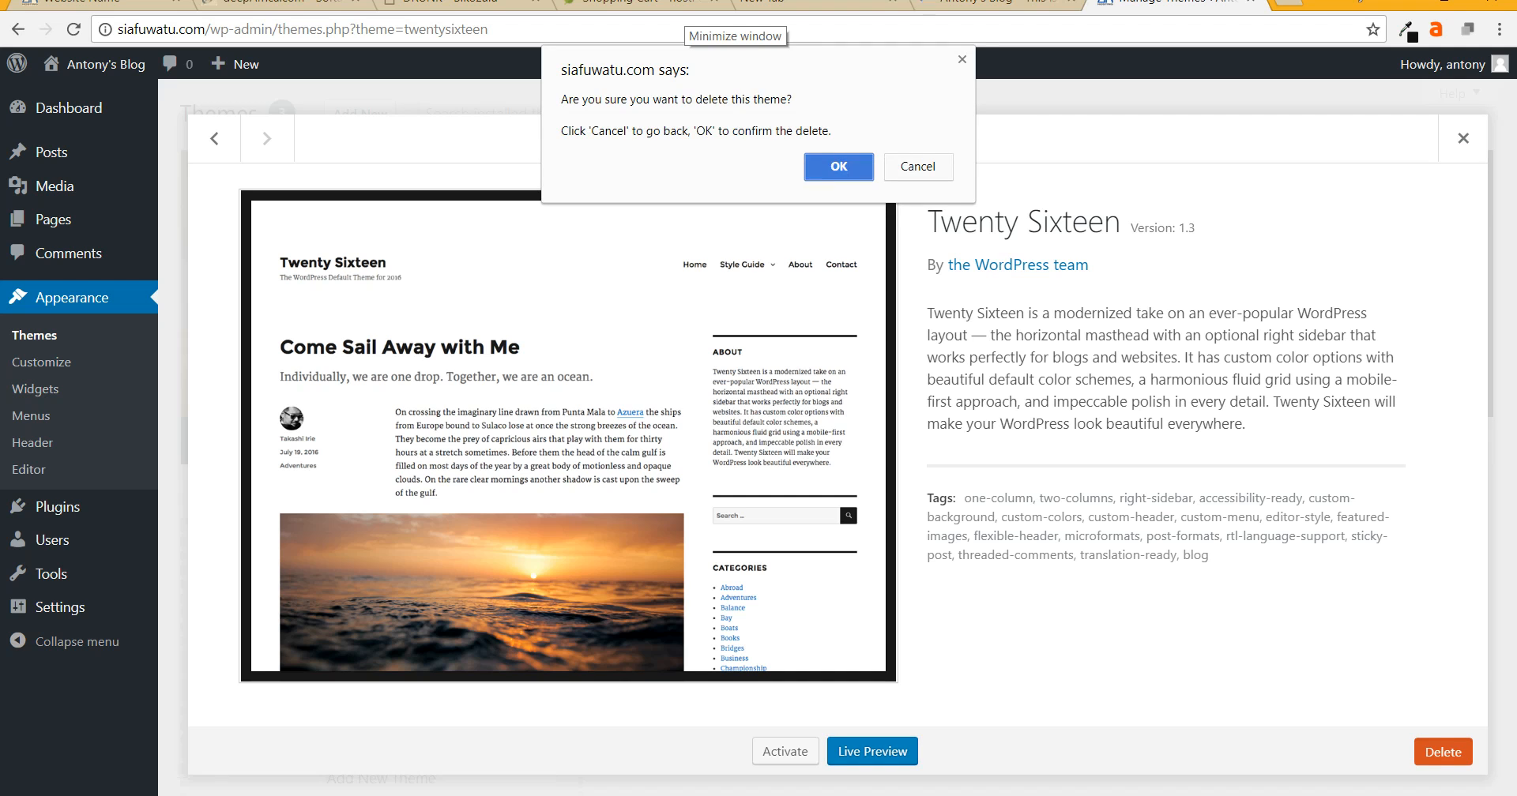
{"action": "key", "text": "Return"}
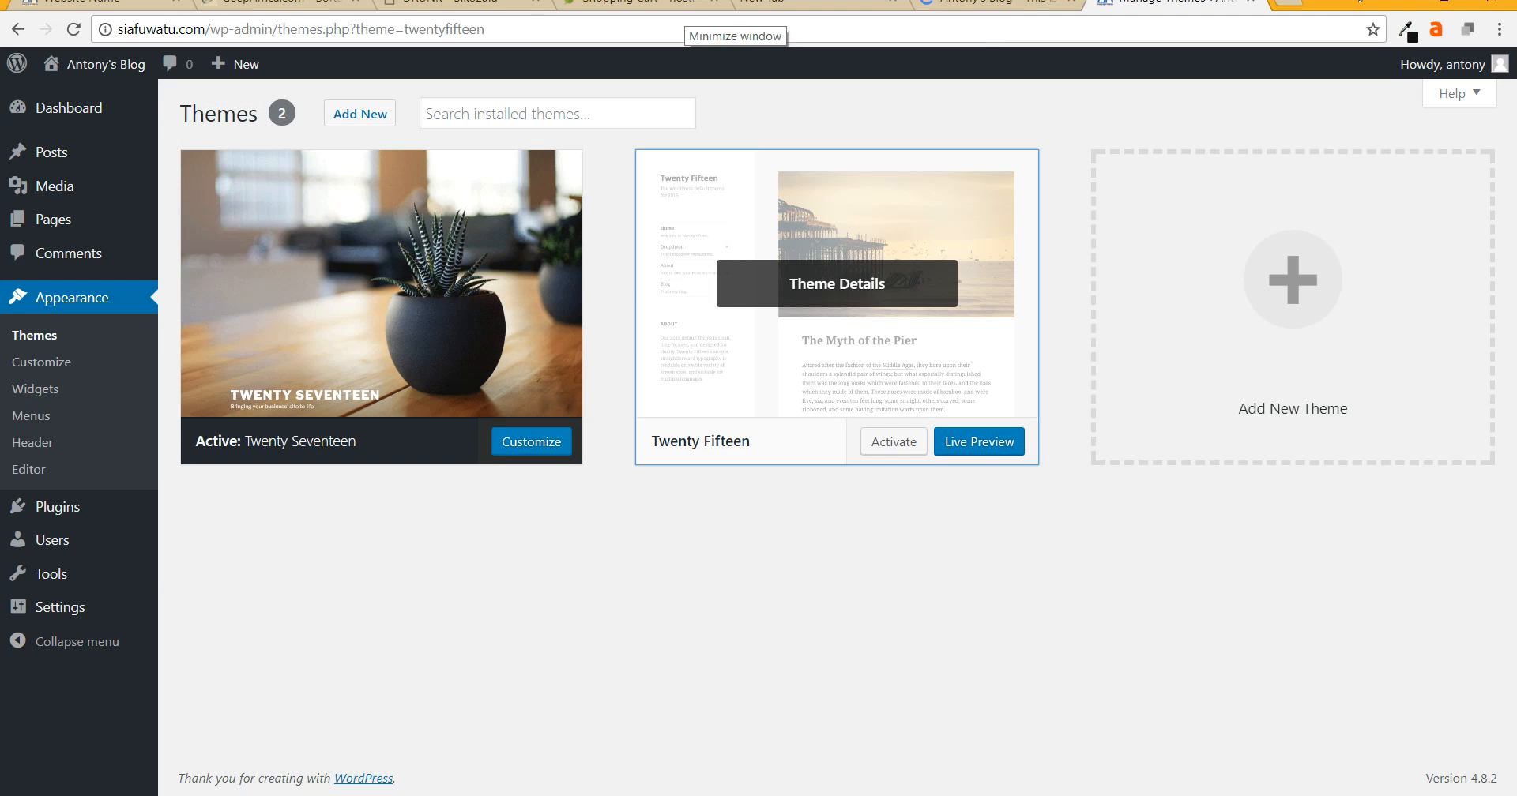
- Delete the Twenty Fifteen theme from its Theme Details
{"action": "left_click", "coordinate": [837, 283]}
{"action": "key", "text": "Tab"}
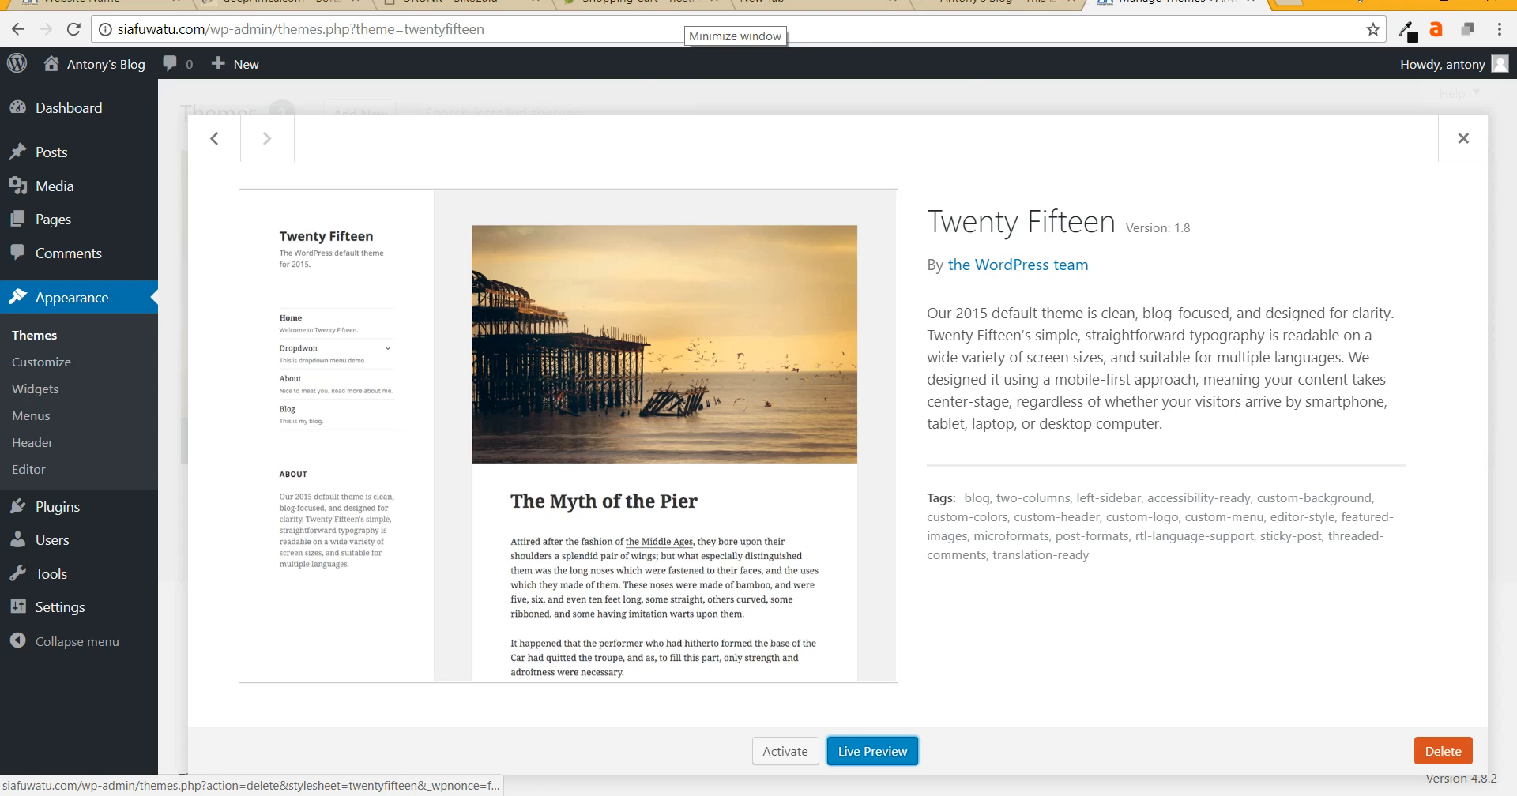
{"action": "key", "text": "Return"}
{"action": "key", "text": "Return"}
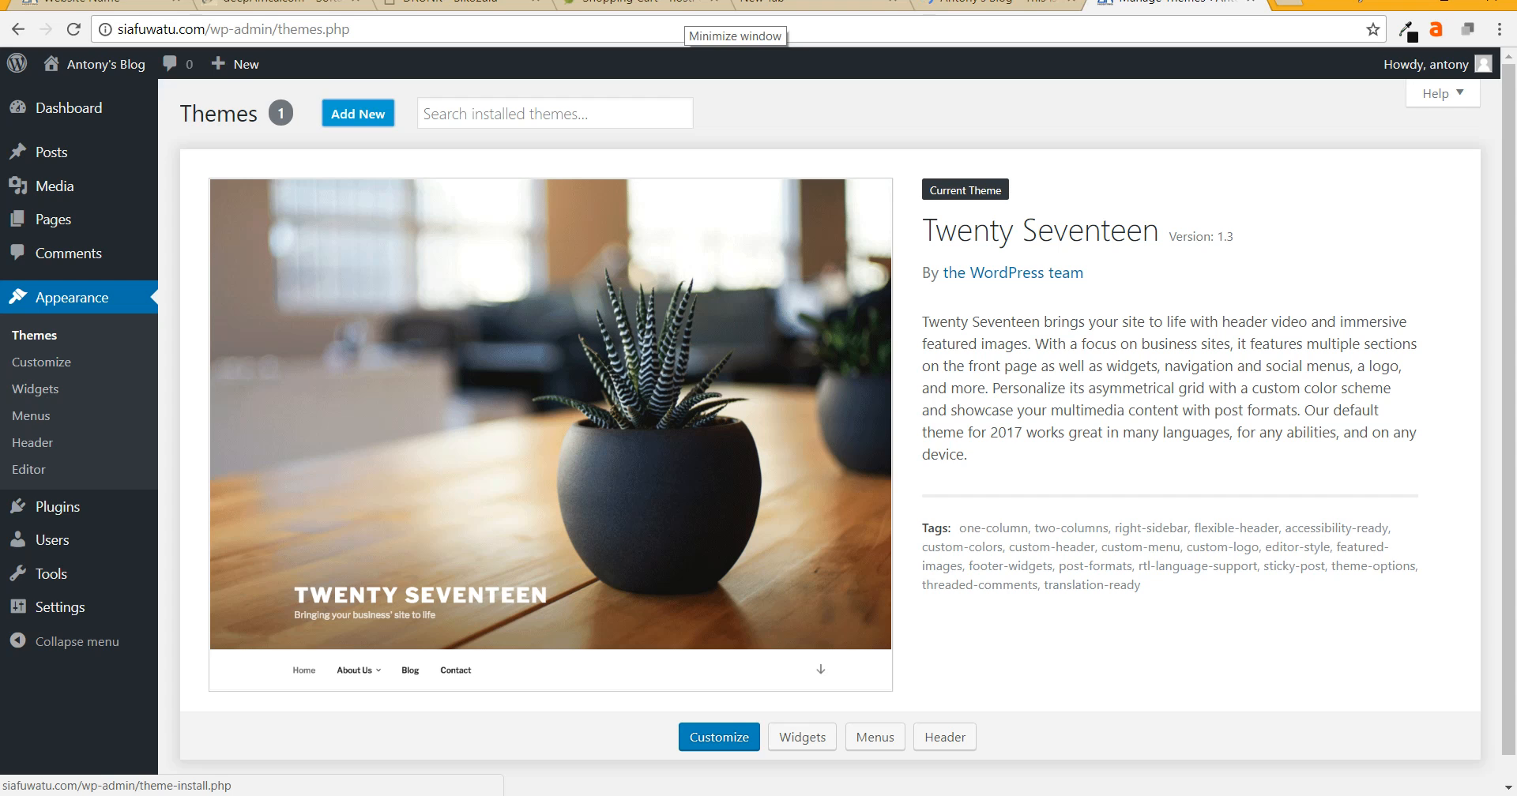
- Open Add New themes and search the theme directory for 'hestia'
{"action": "left_click", "coordinate": [357, 113]}
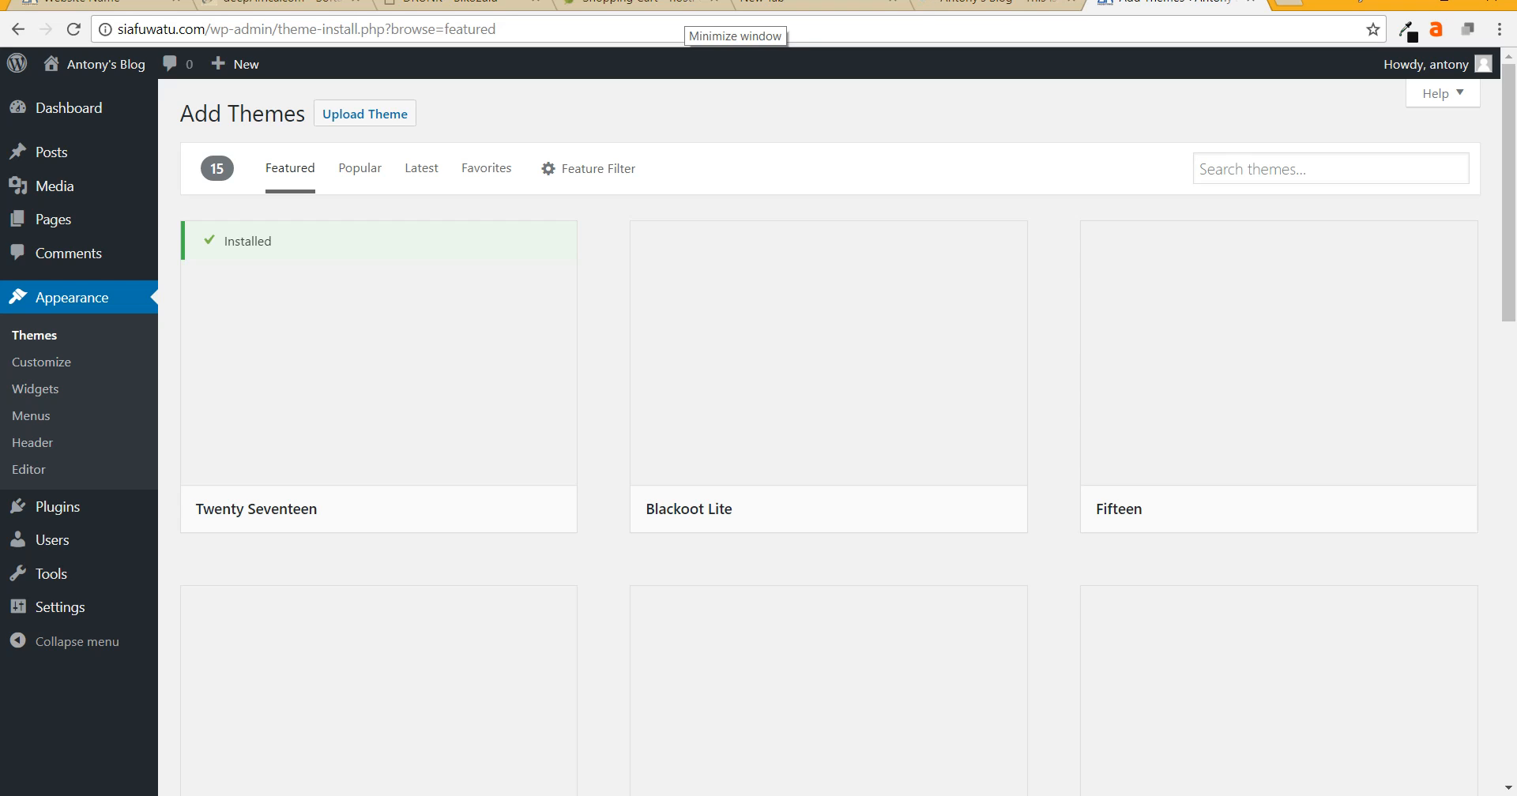
{"action": "left_click", "coordinate": [1296, 168]}
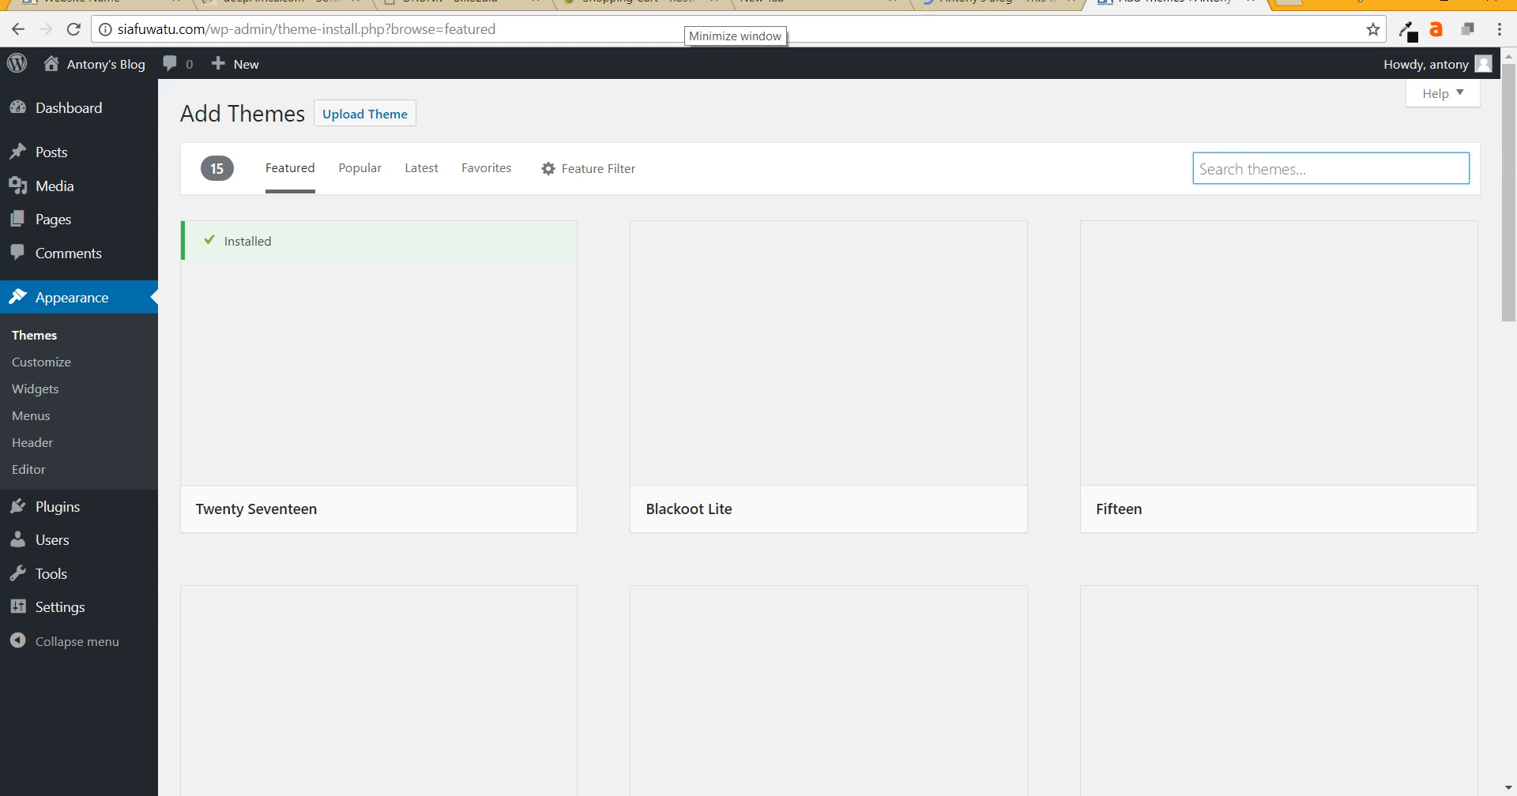
{"action": "type", "text": "c"}
{"action": "key", "text": "BackSpace"}
{"action": "type", "text": "hestia"}
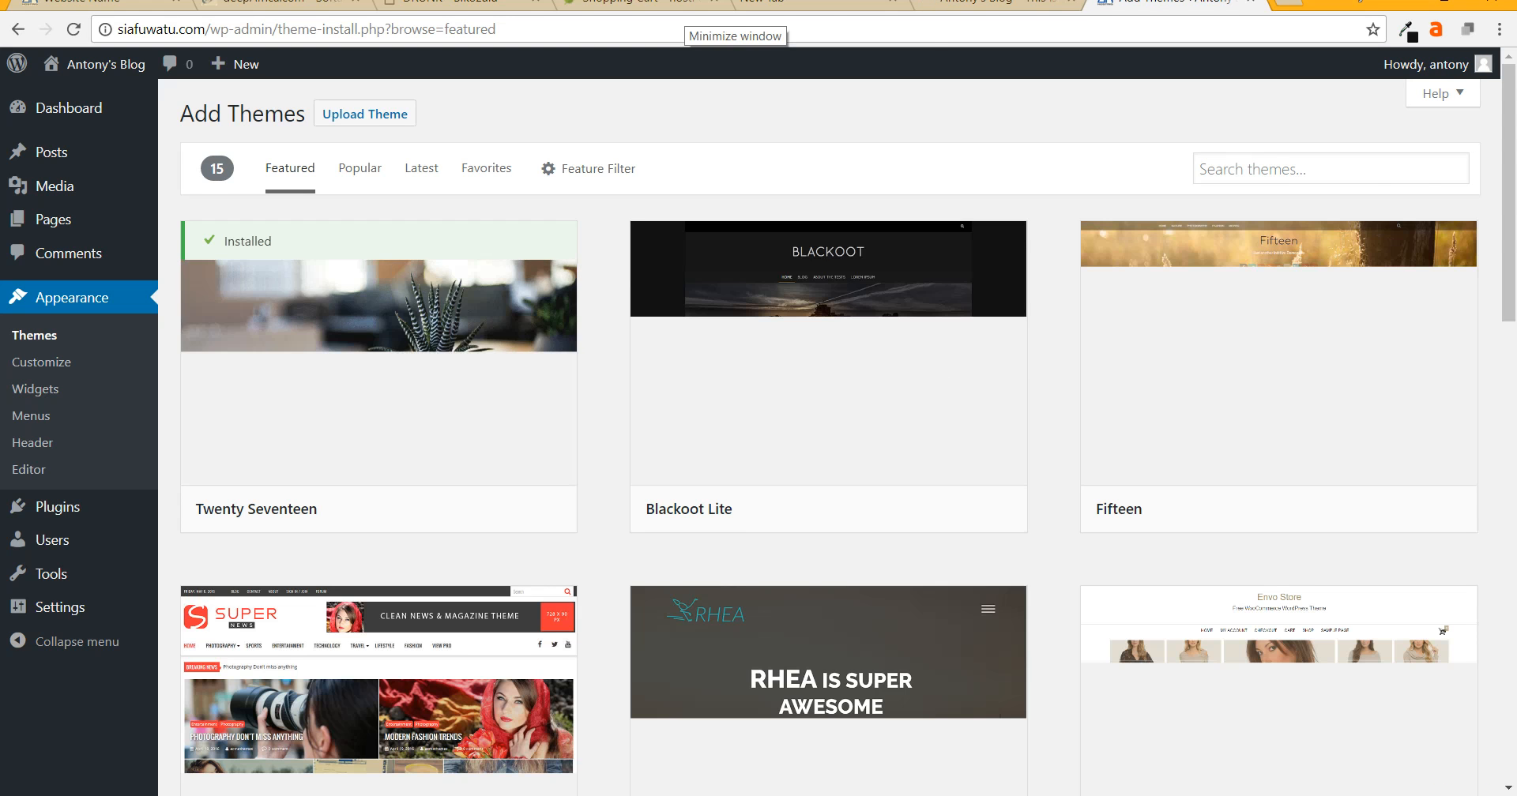
{"action": "left_click", "coordinate": [1330, 169]}
{"action": "type", "text": "hestia"}
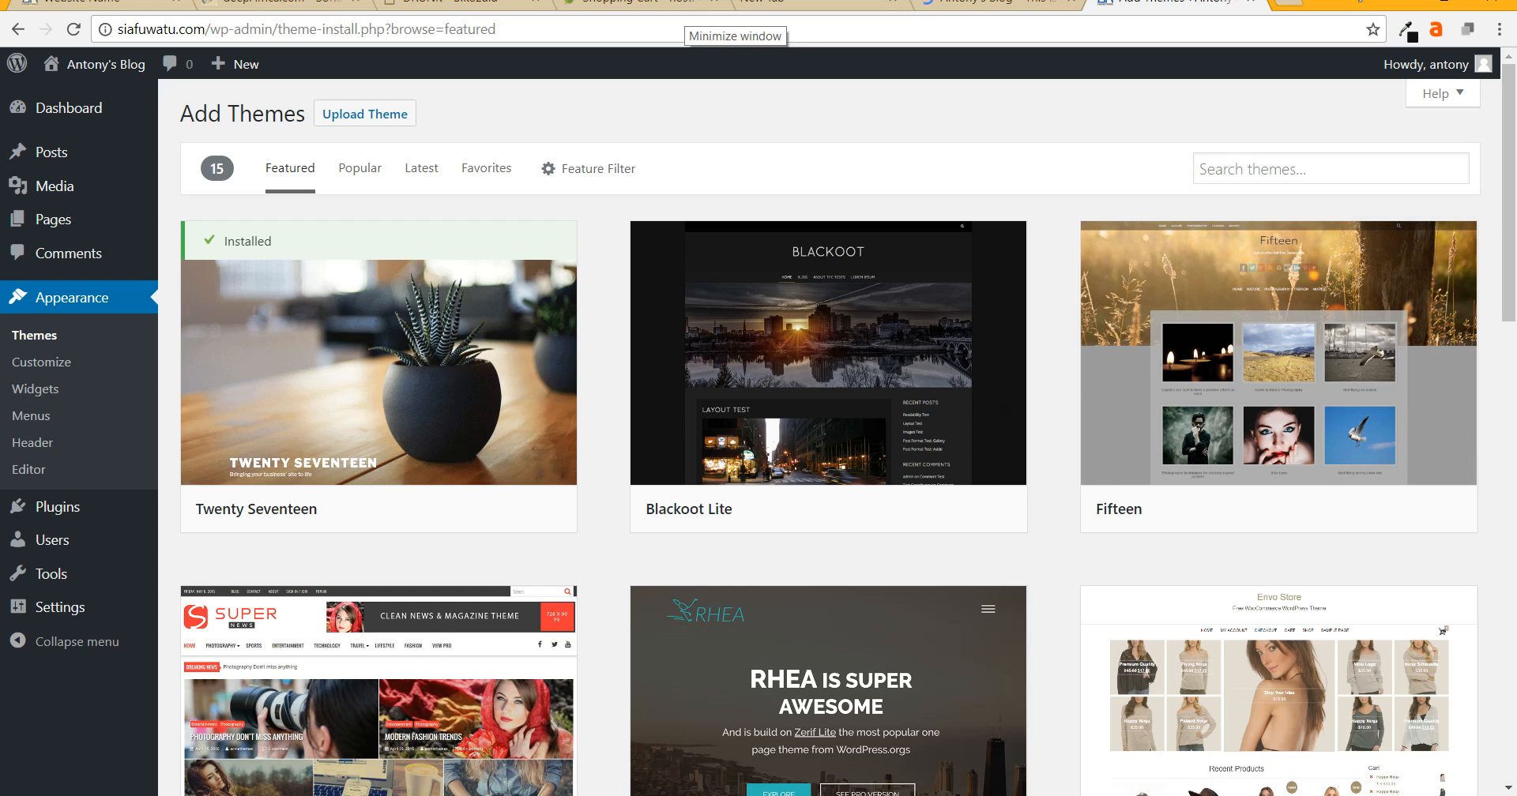
- Search for 'hestia', then install and activate the Hestia theme
{"action": "left_click", "coordinate": [1330, 169]}
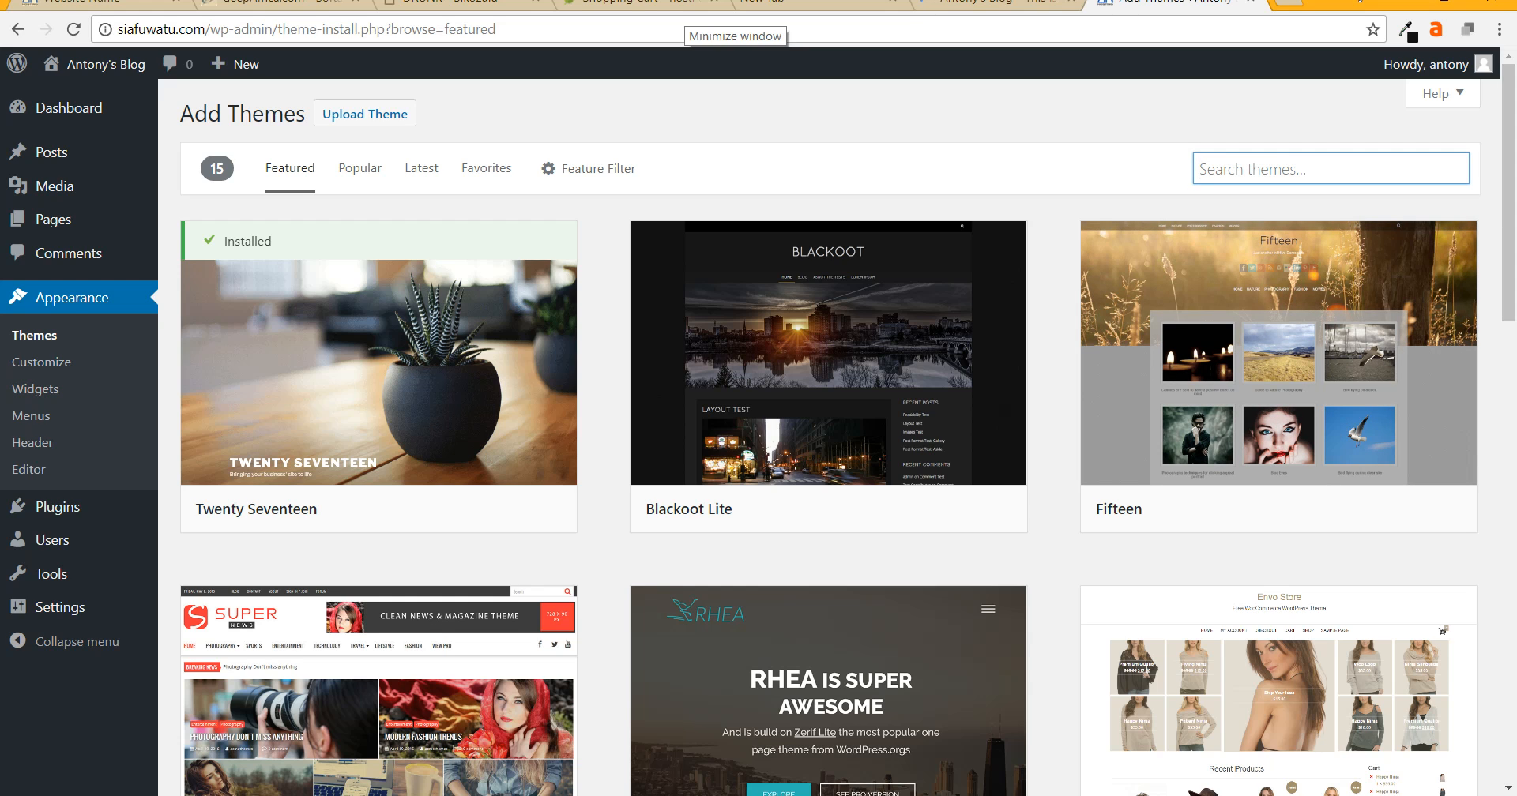
{"action": "type", "text": "hestia"}
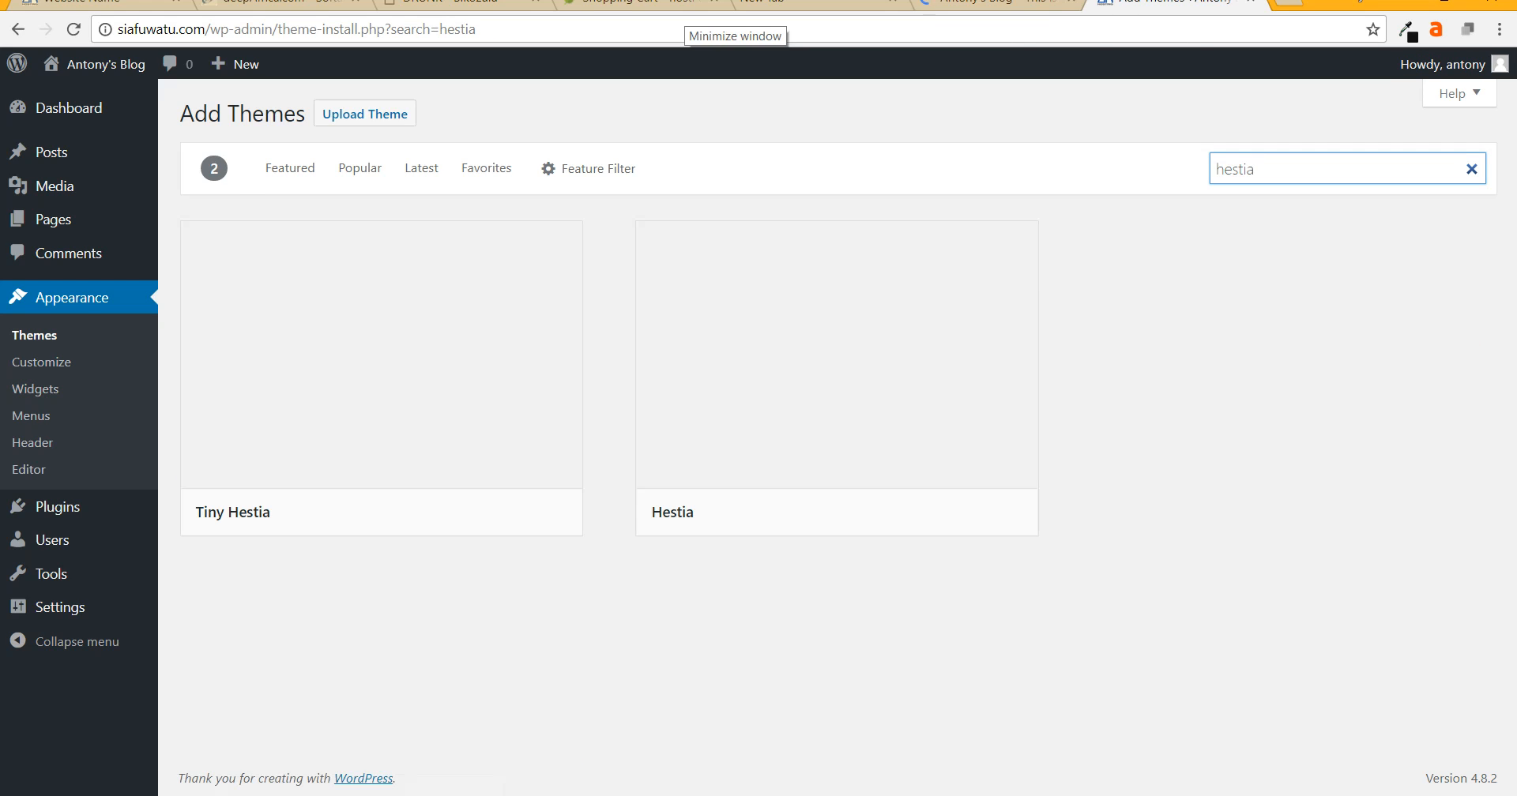
{"action": "mouse_move", "coordinate": [925, 513]}
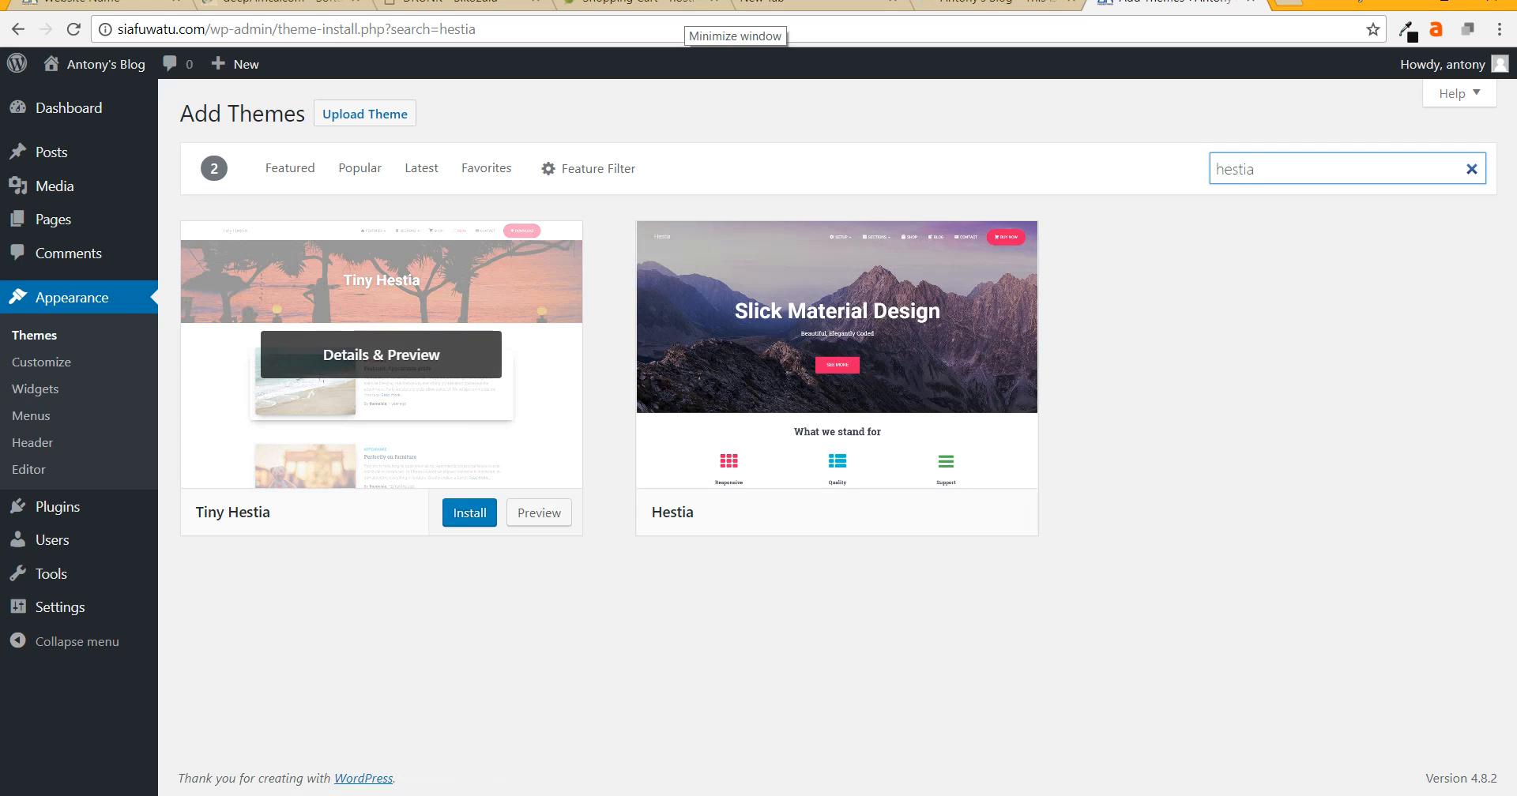
{"action": "left_click", "coordinate": [925, 513]}
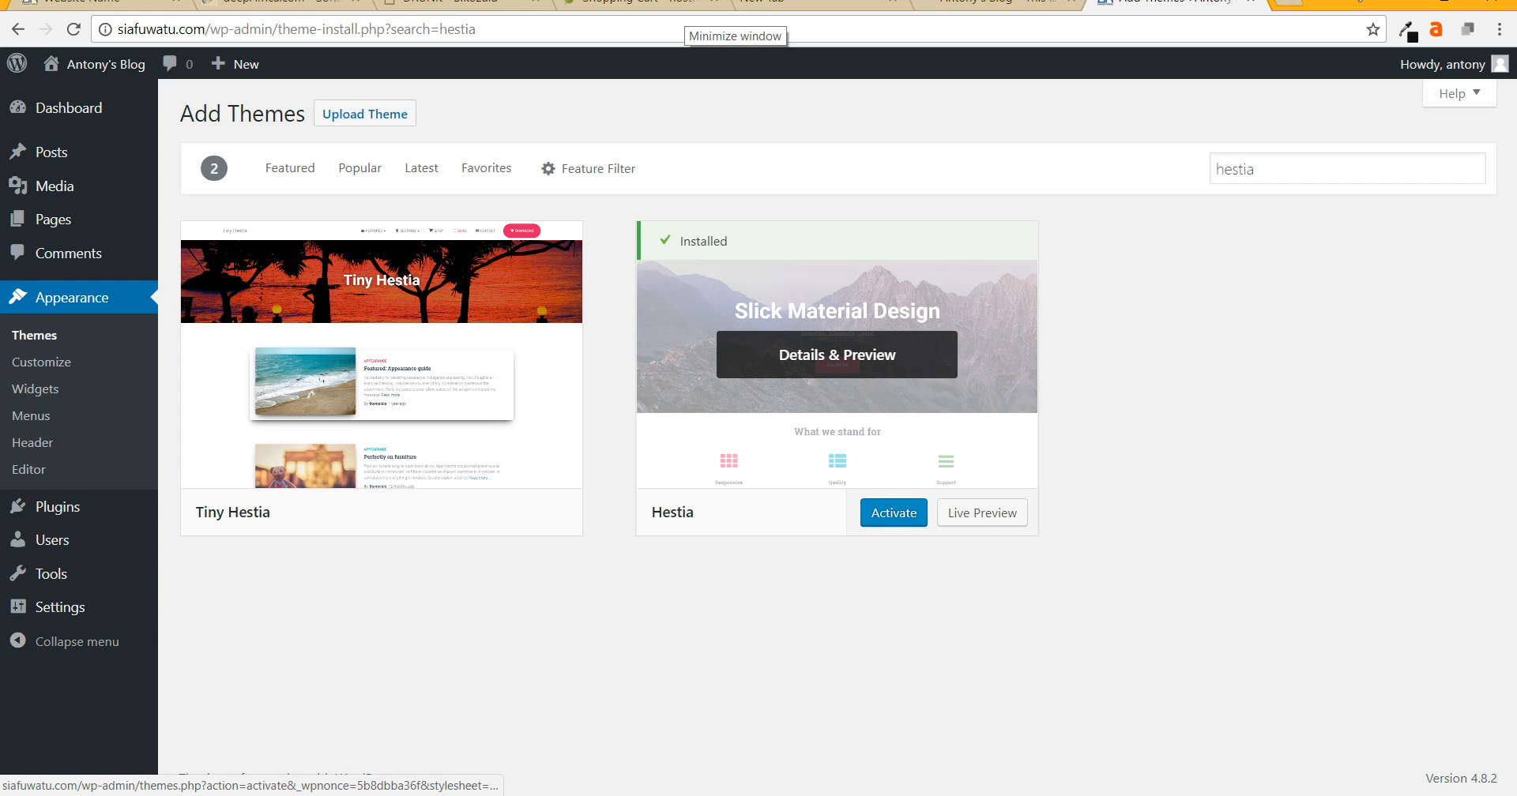
{"action": "left_click", "coordinate": [893, 513]}
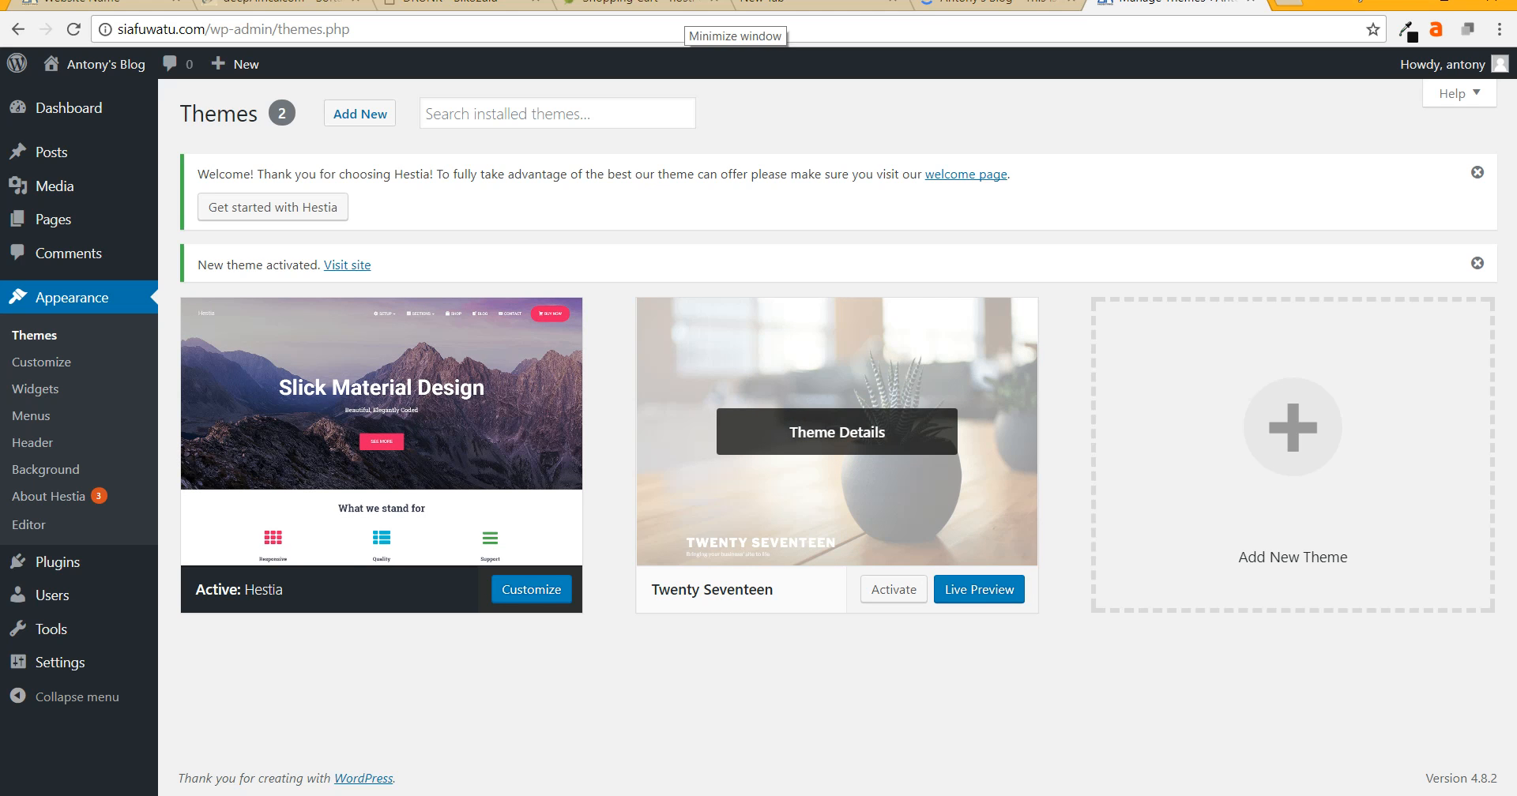
- Delete the Twenty Seventeen theme from its Theme Details and confirm the deletion
{"action": "left_click", "coordinate": [836, 431]}
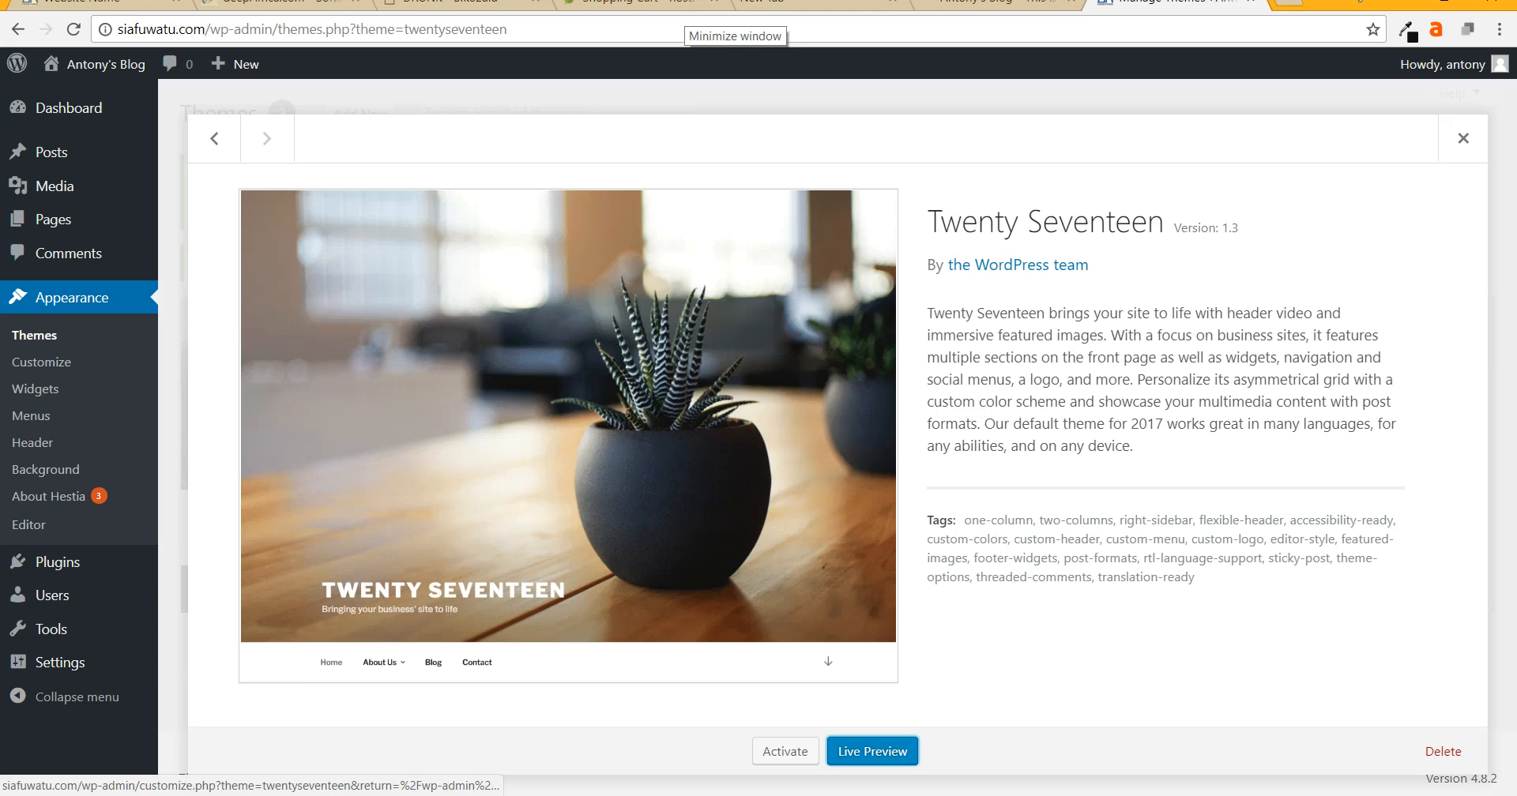
{"action": "left_click", "coordinate": [1443, 752]}
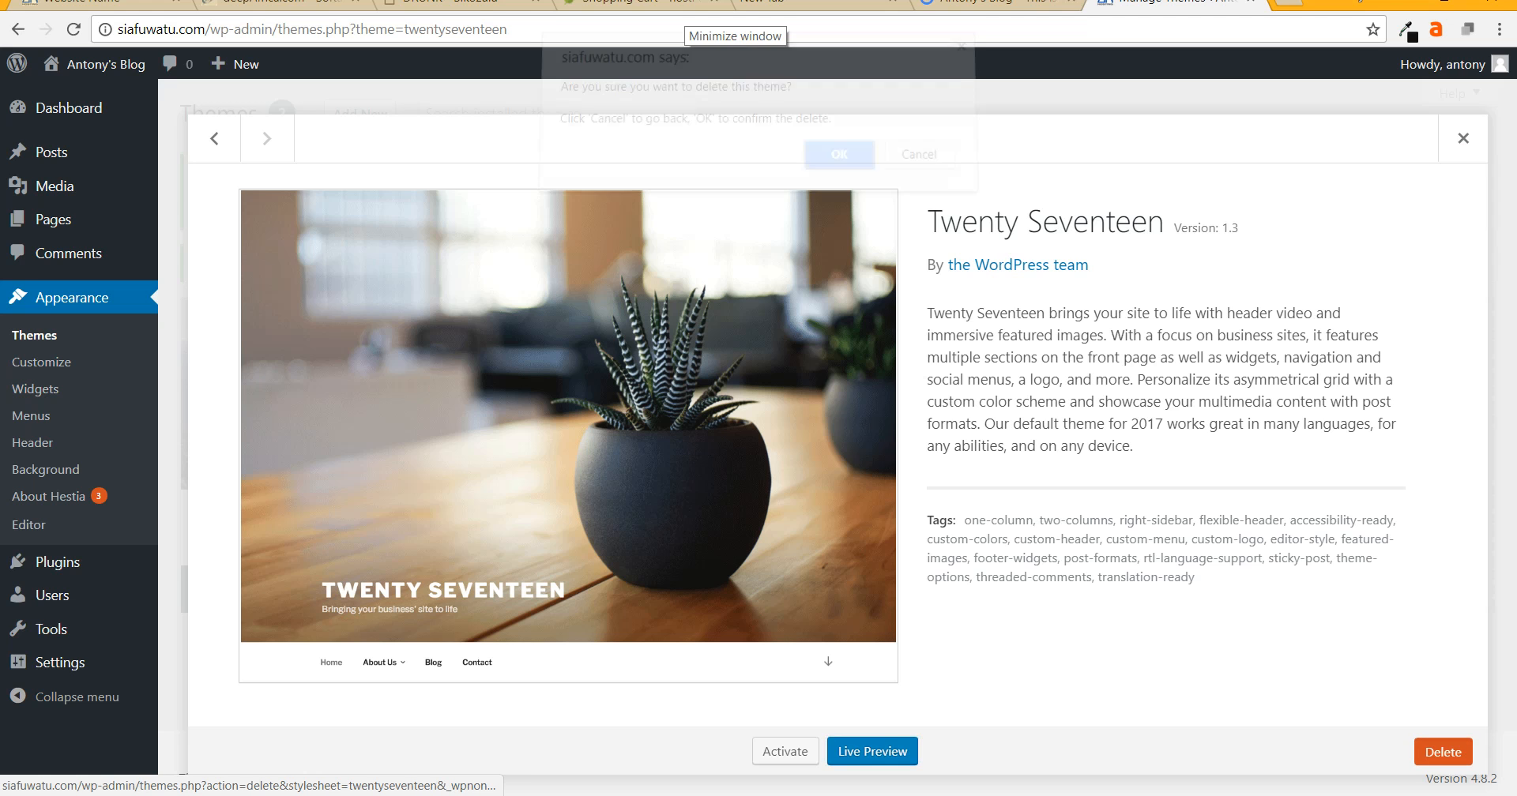
{"action": "key", "text": "Return"}
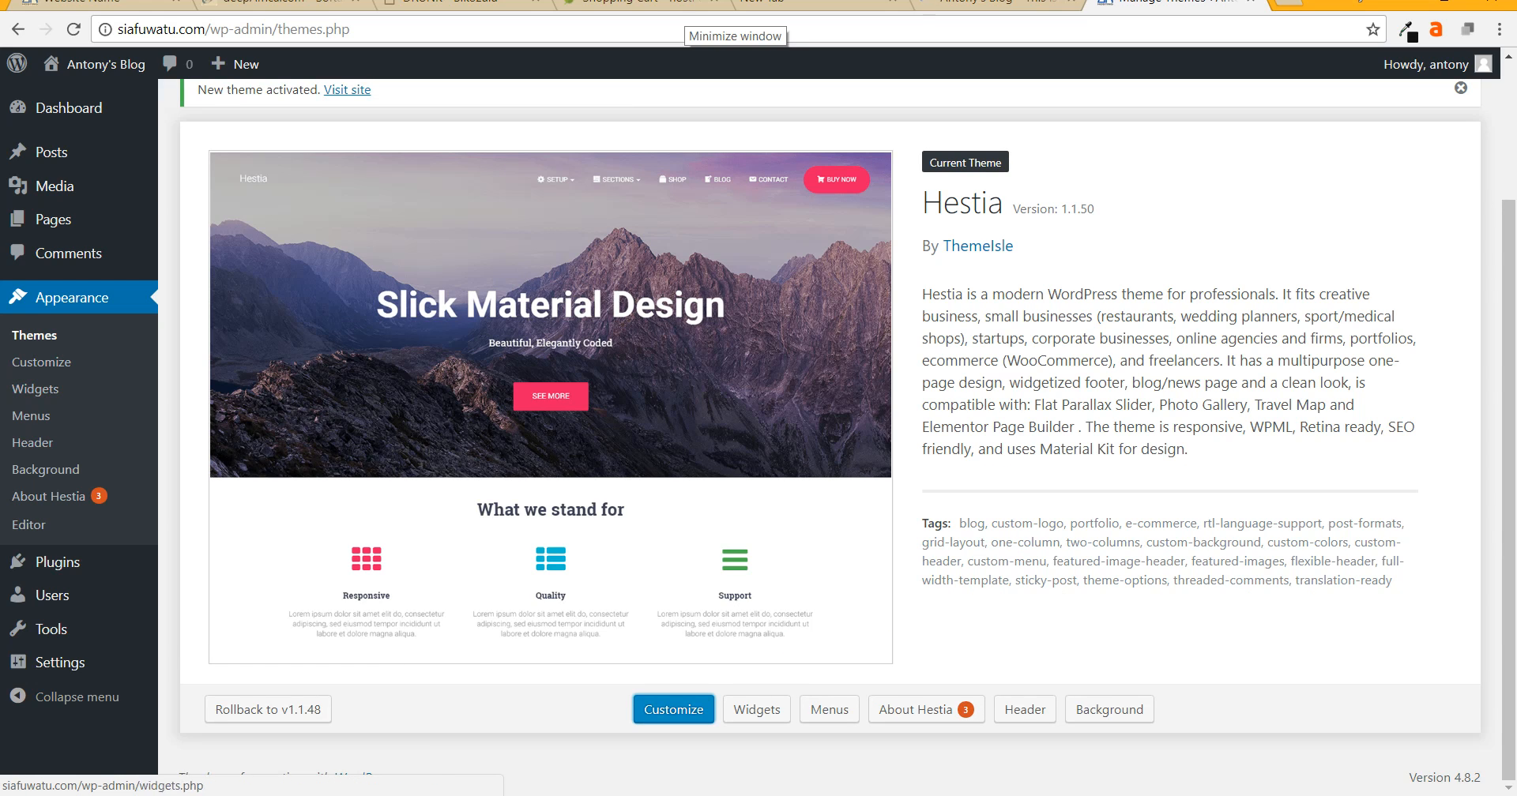
{"action": "mouse_move", "coordinate": [58, 562]}
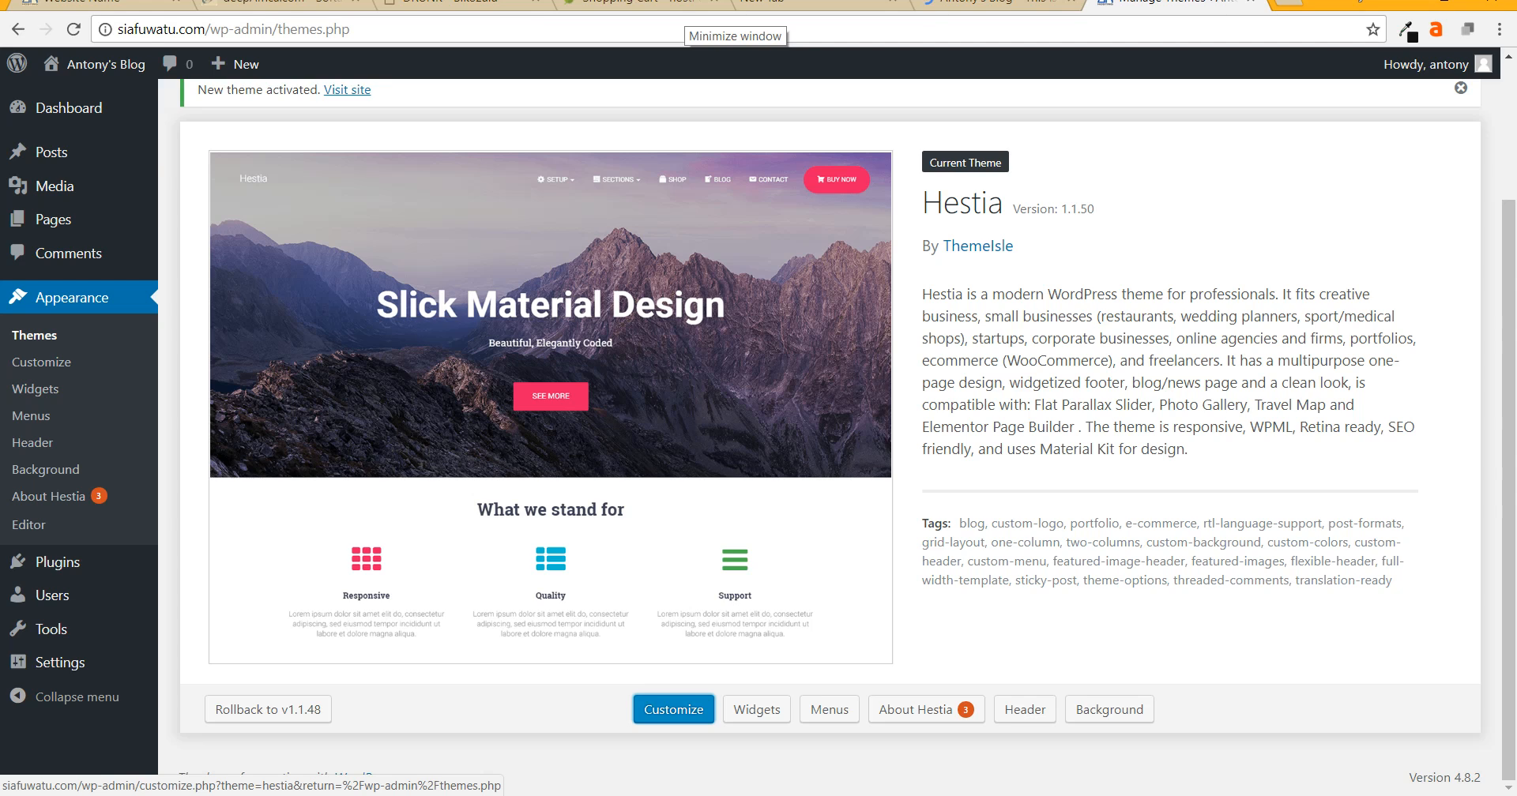
{"action": "mouse_move", "coordinate": [106, 64]}
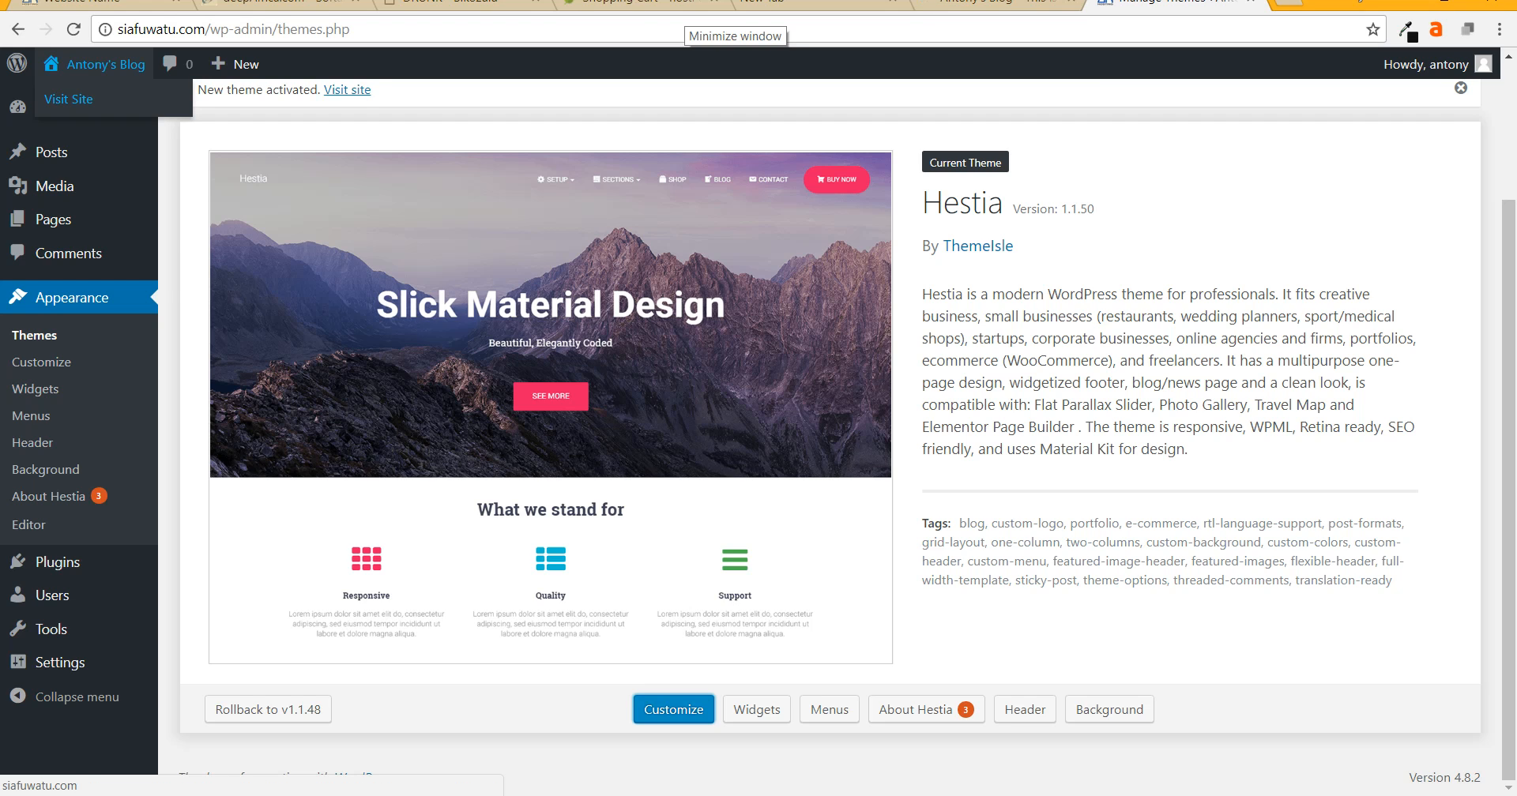
- Open the siafuwatu.com front page in a new tab and look over its Hestia layout
{"action": "right_click", "coordinate": [65, 98]}
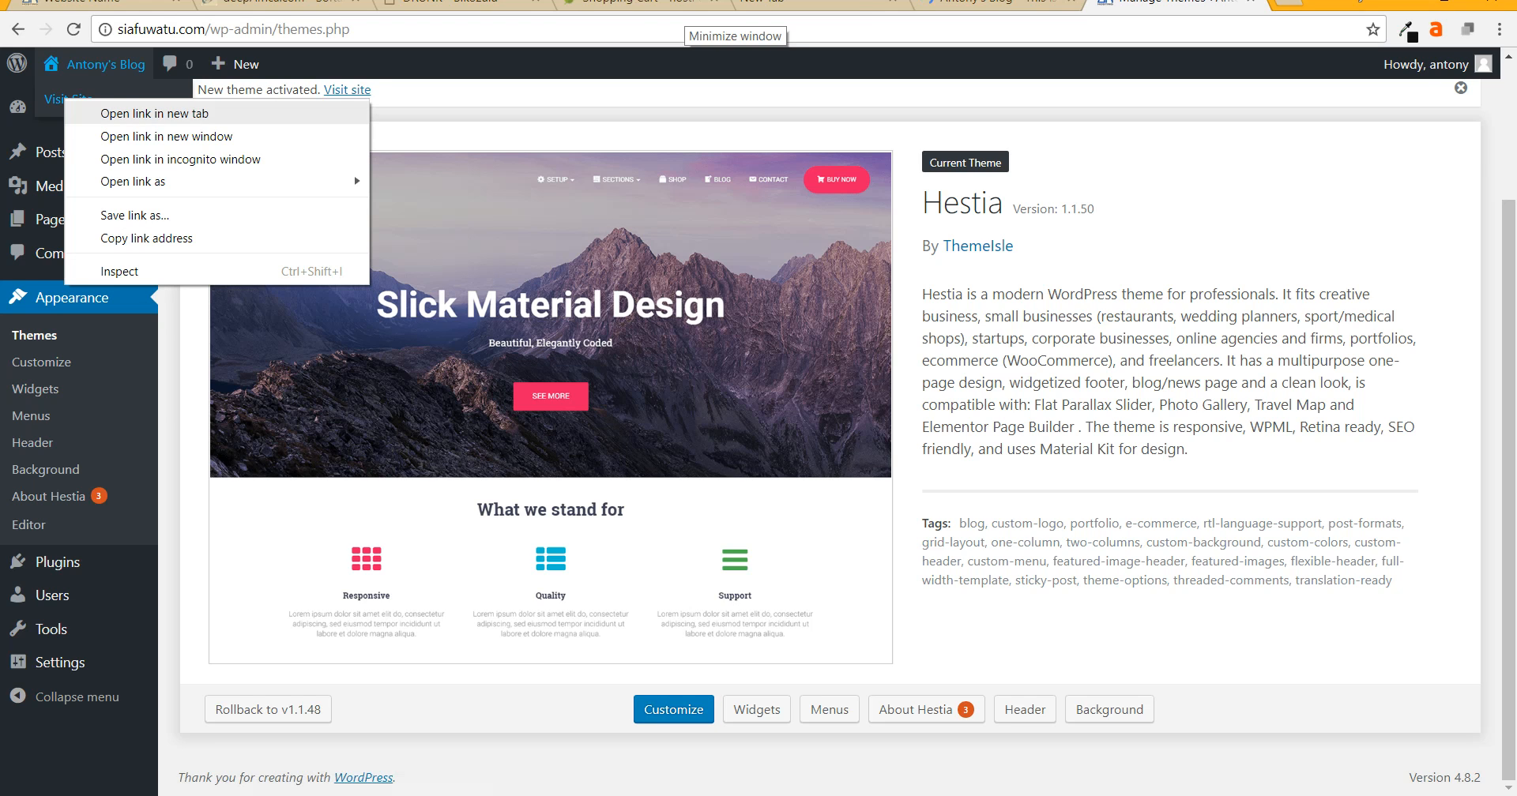
{"action": "left_click", "coordinate": [118, 113]}
{"action": "left_click", "coordinate": [1181, 4]}
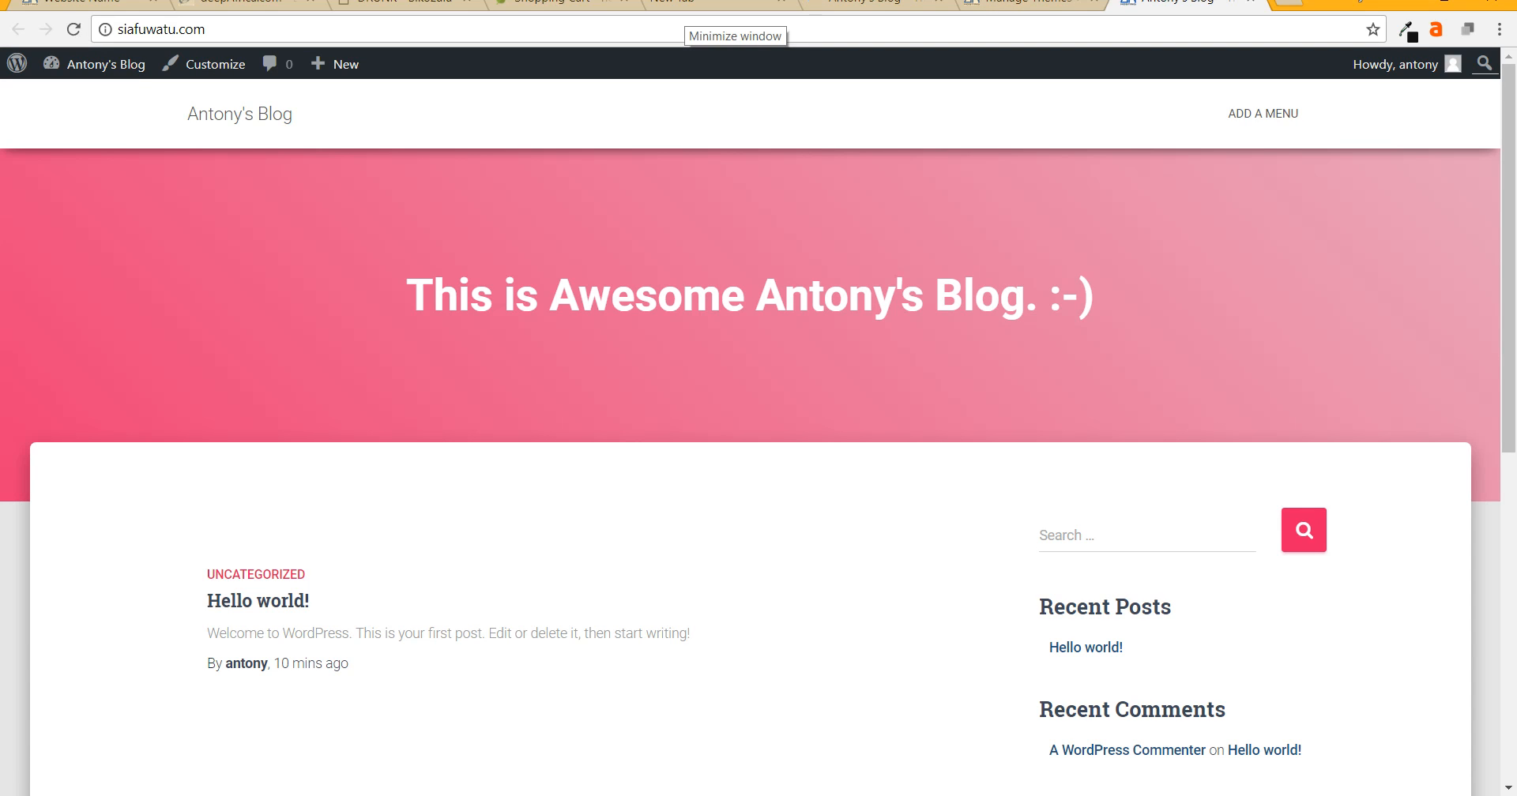
{"action": "scroll", "coordinate": [759, 426], "scroll_direction": "down", "scroll_amount": 10}
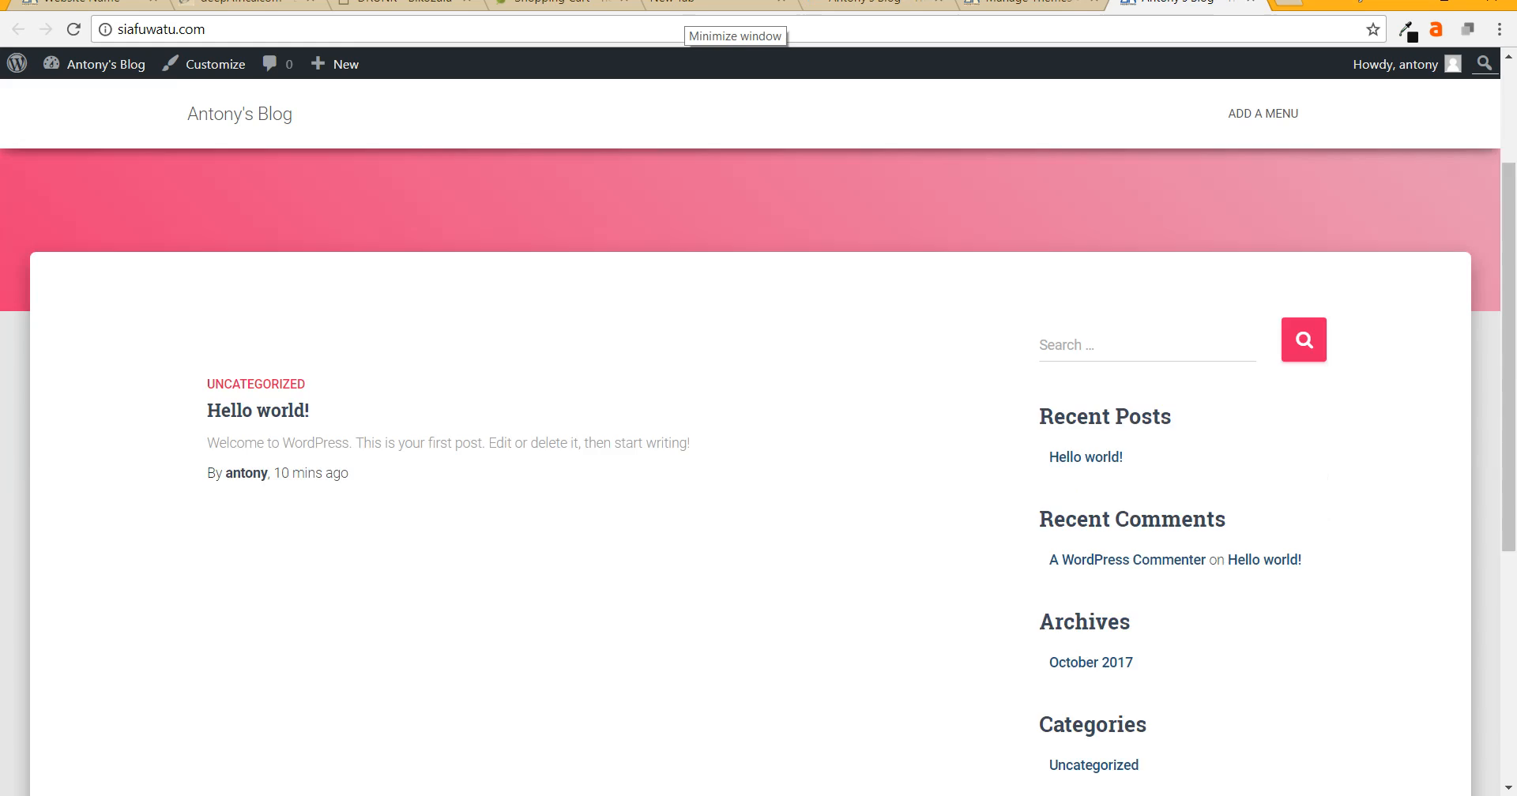
{"action": "scroll", "coordinate": [758, 427], "scroll_direction": "up", "scroll_amount": 10}
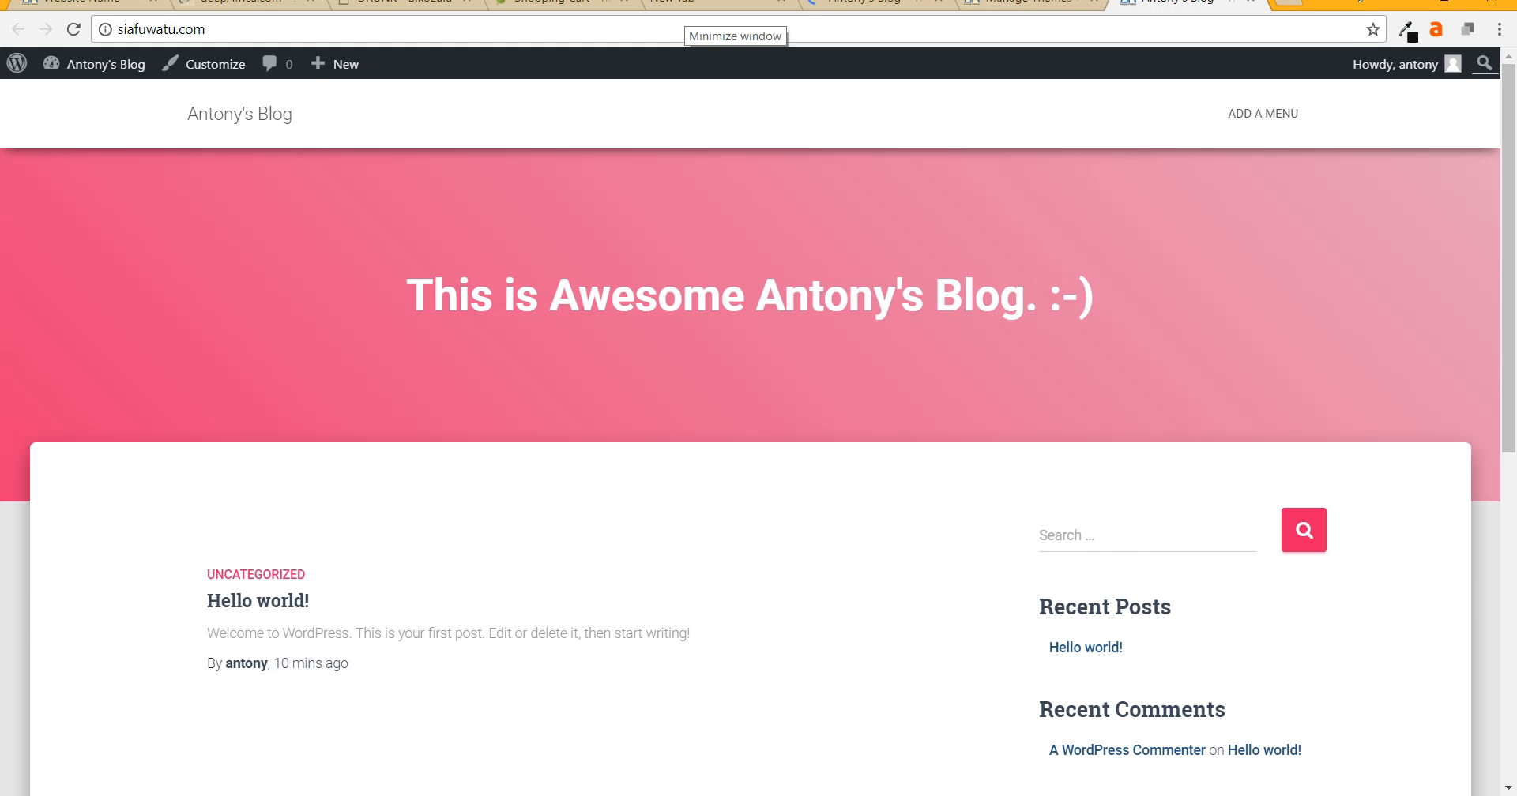
{"action": "left_click", "coordinate": [1011, 3]}
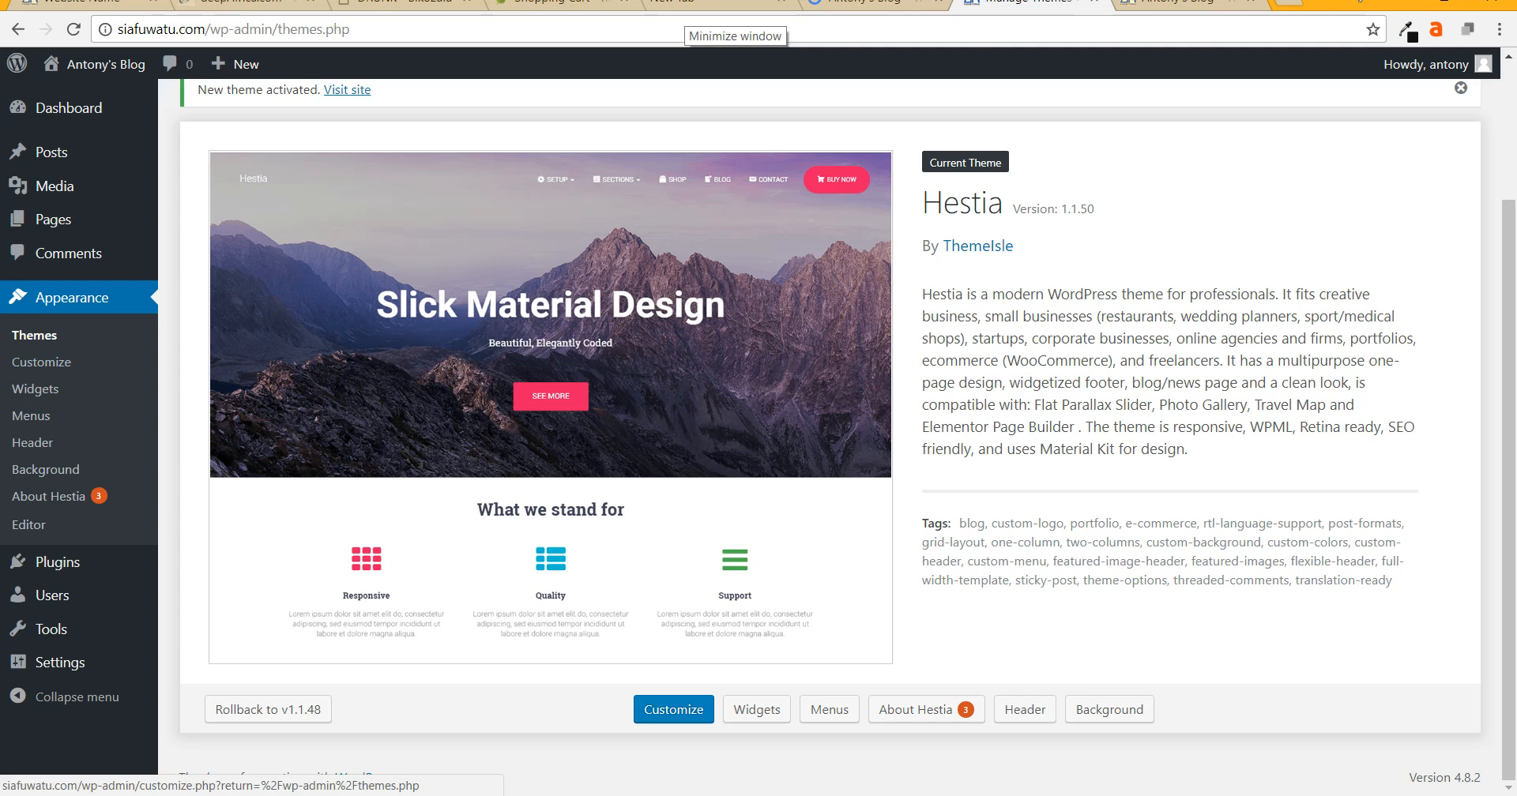
{"action": "left_click", "coordinate": [1193, 4]}
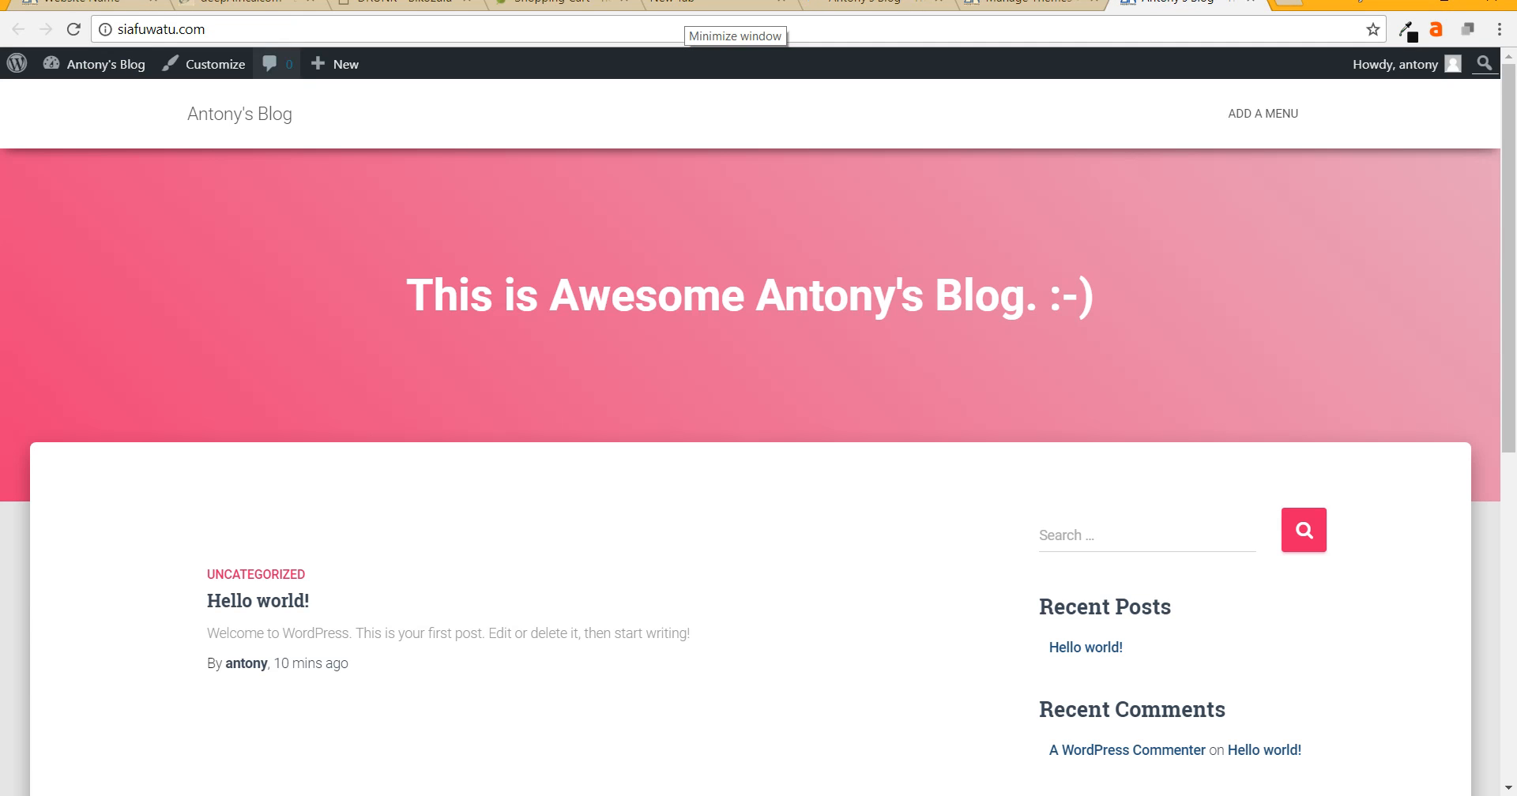
- Launch the Customizer from the admin bar and go to its Site Identity section
{"action": "left_click", "coordinate": [209, 64]}
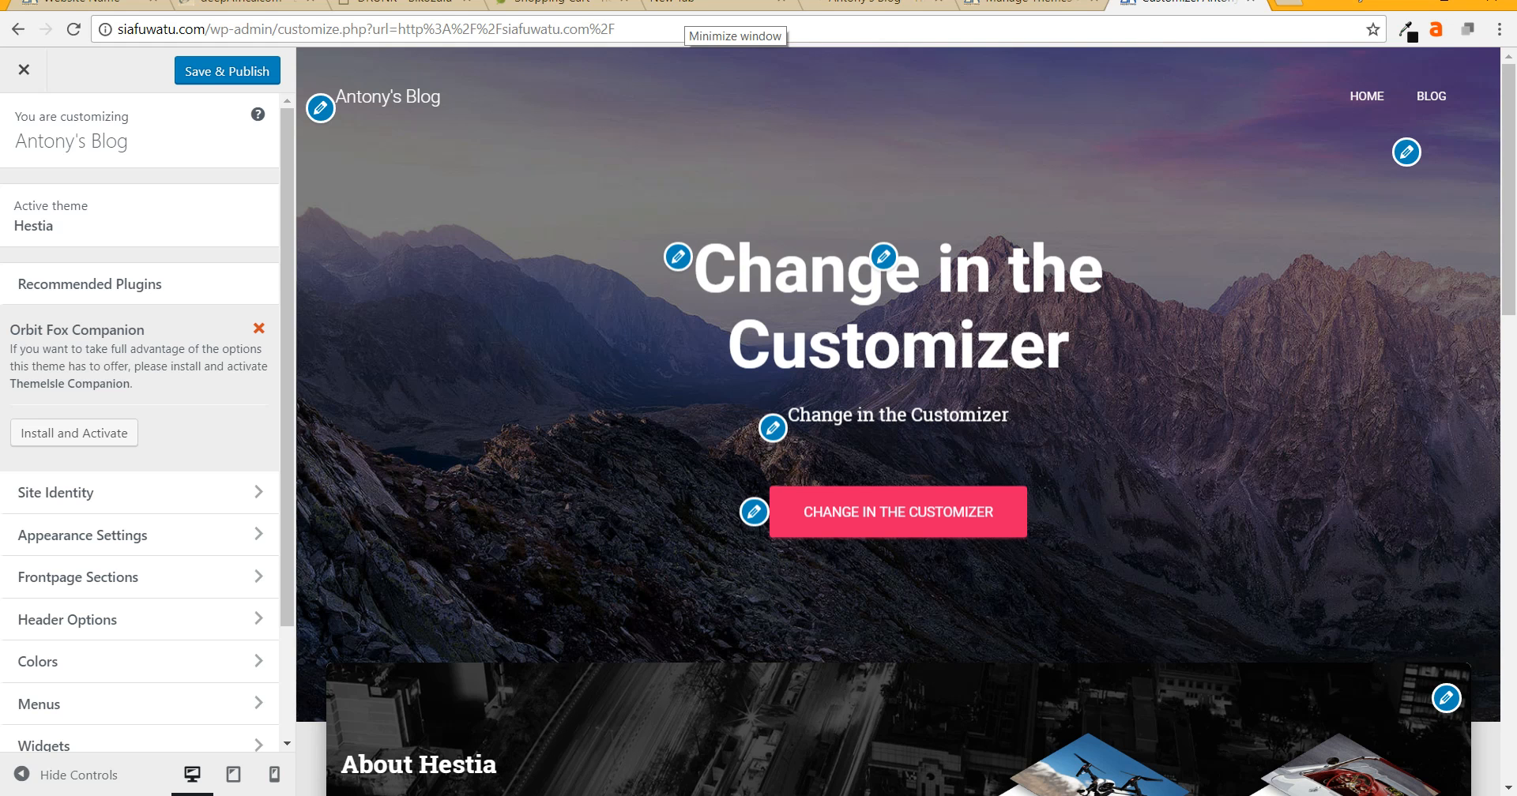
{"action": "left_click", "coordinate": [55, 493]}
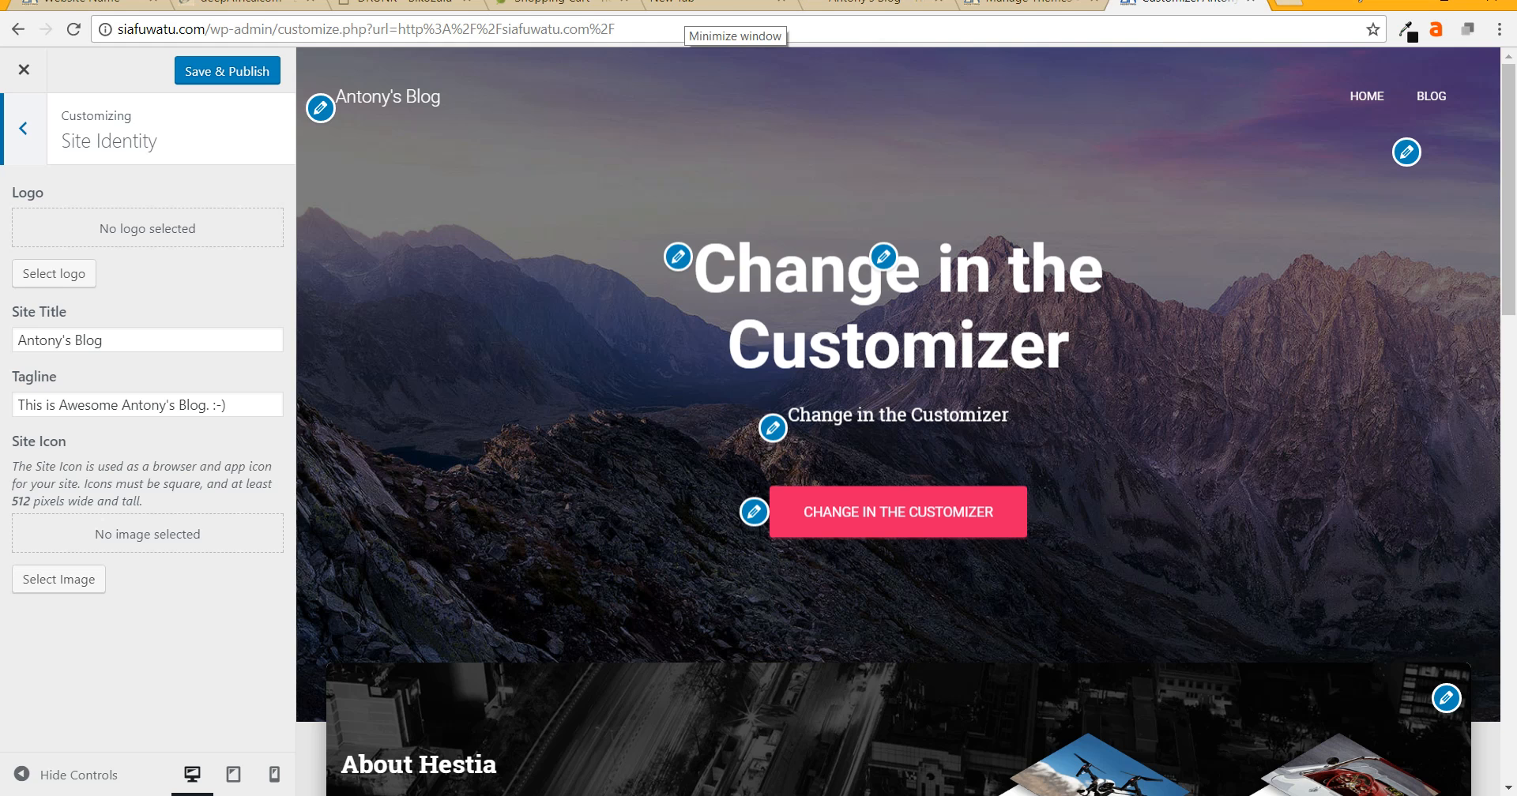
- Load logomakr.com in a new tab and dismiss its intro video and getting-started tip
{"action": "key", "text": "ctrl+t"}
{"action": "type", "text": "logom"}
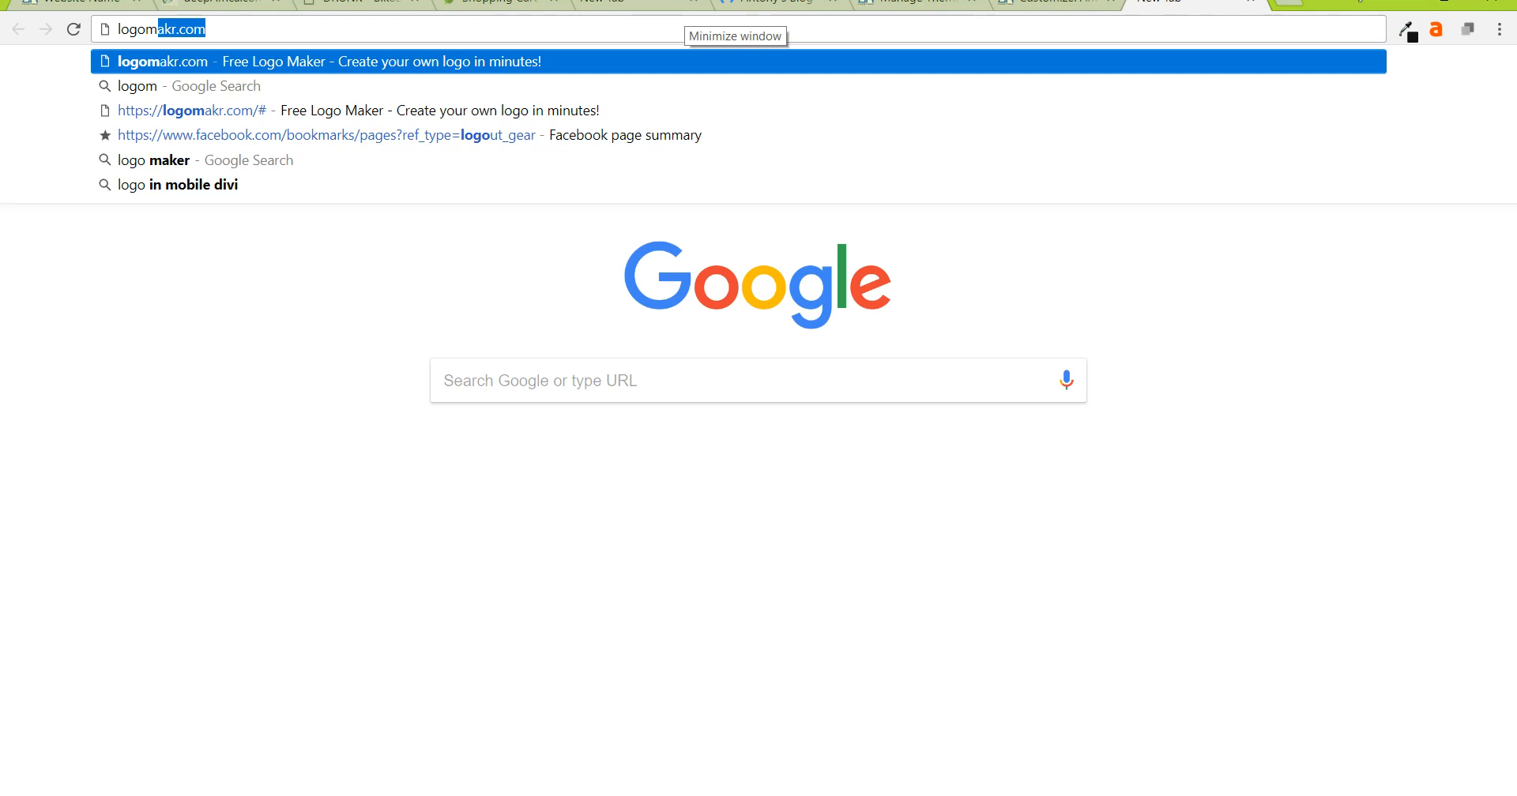
{"action": "type", "text": "akr"}
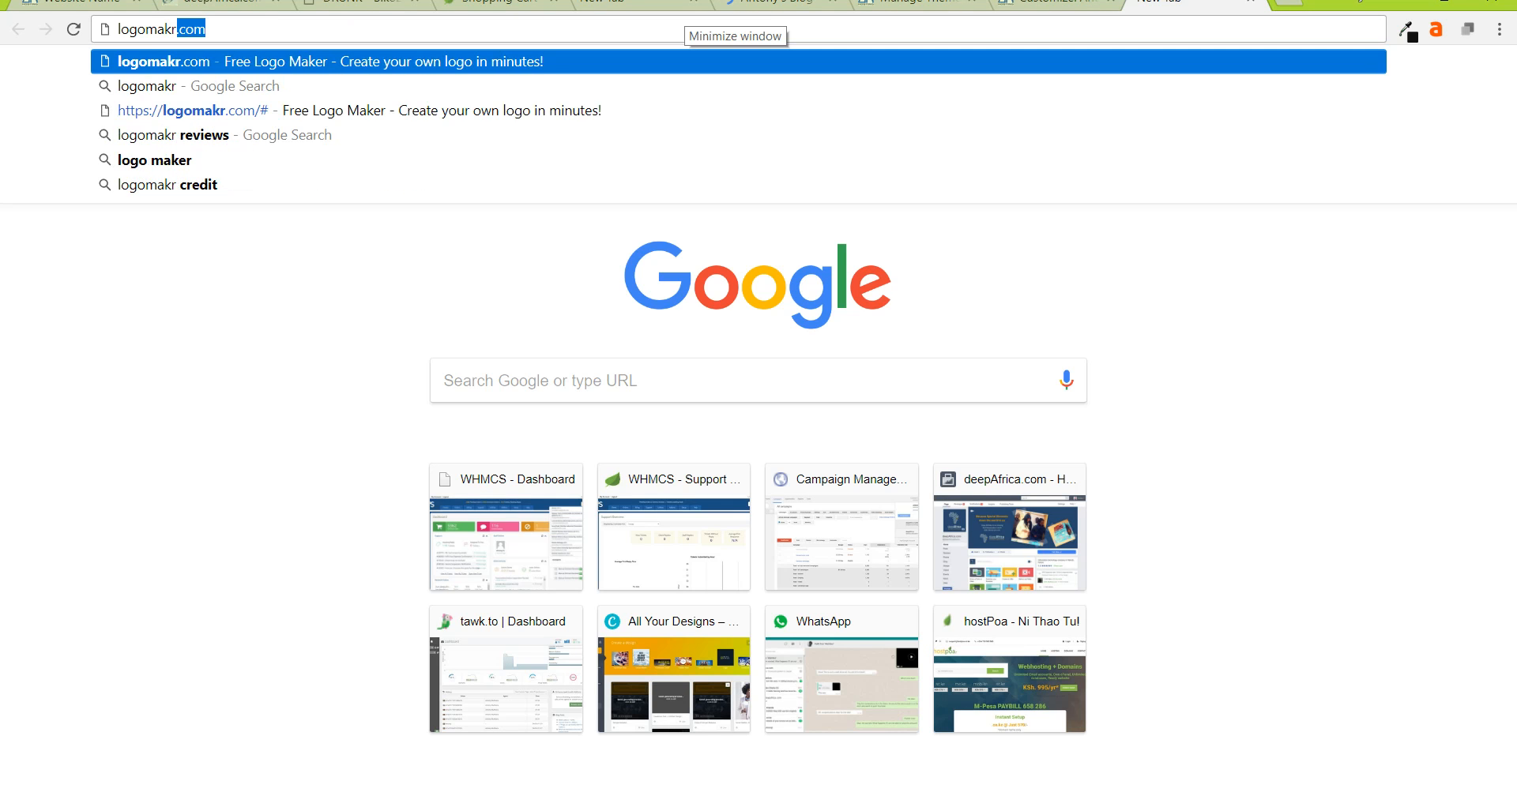
{"action": "type", "text": ".com"}
{"action": "key", "text": "Escape"}
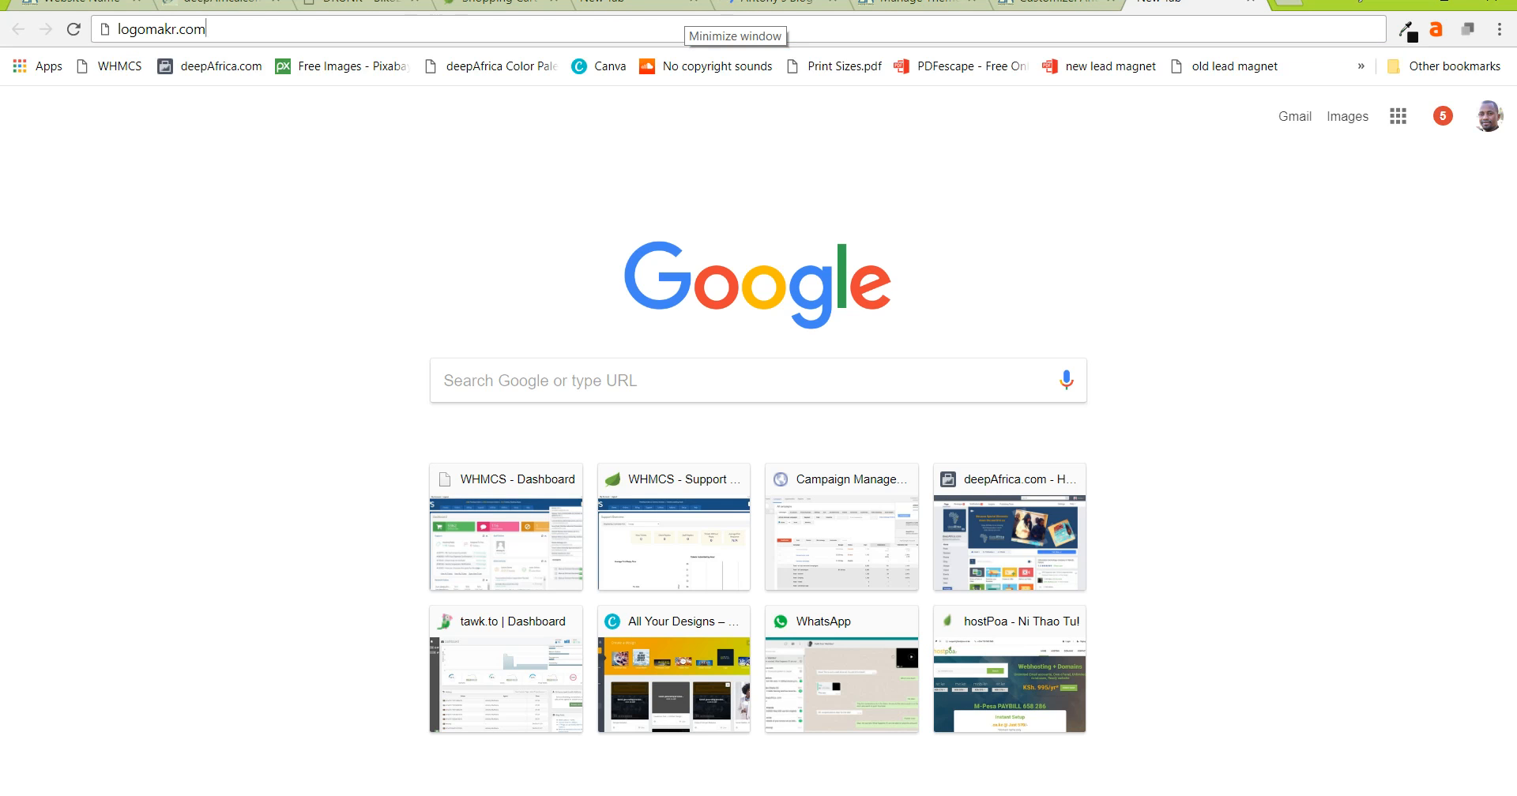
{"action": "key", "text": "Return"}
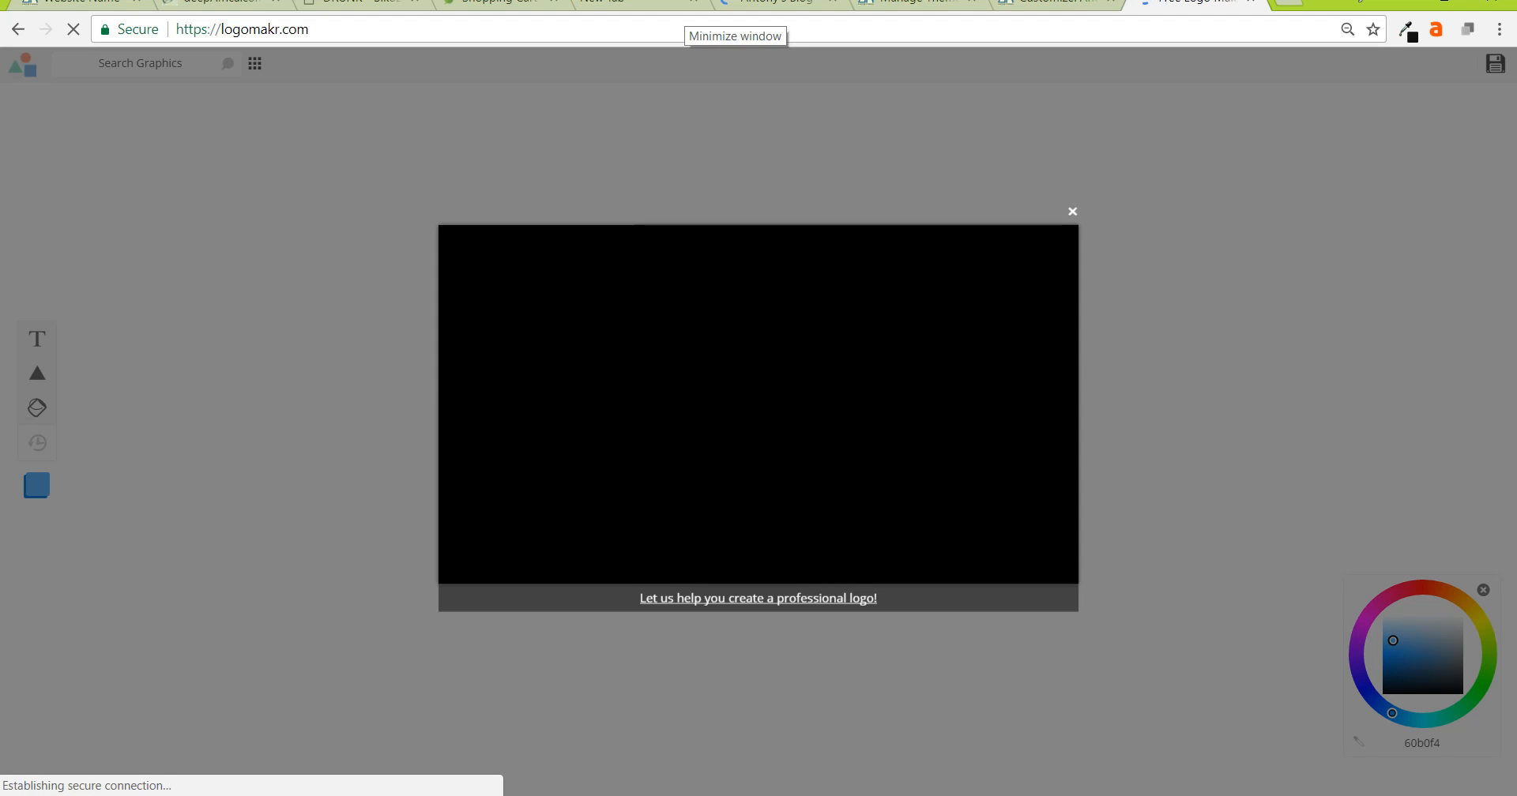
{"action": "left_click", "coordinate": [1072, 212]}
{"action": "left_click", "coordinate": [364, 188]}
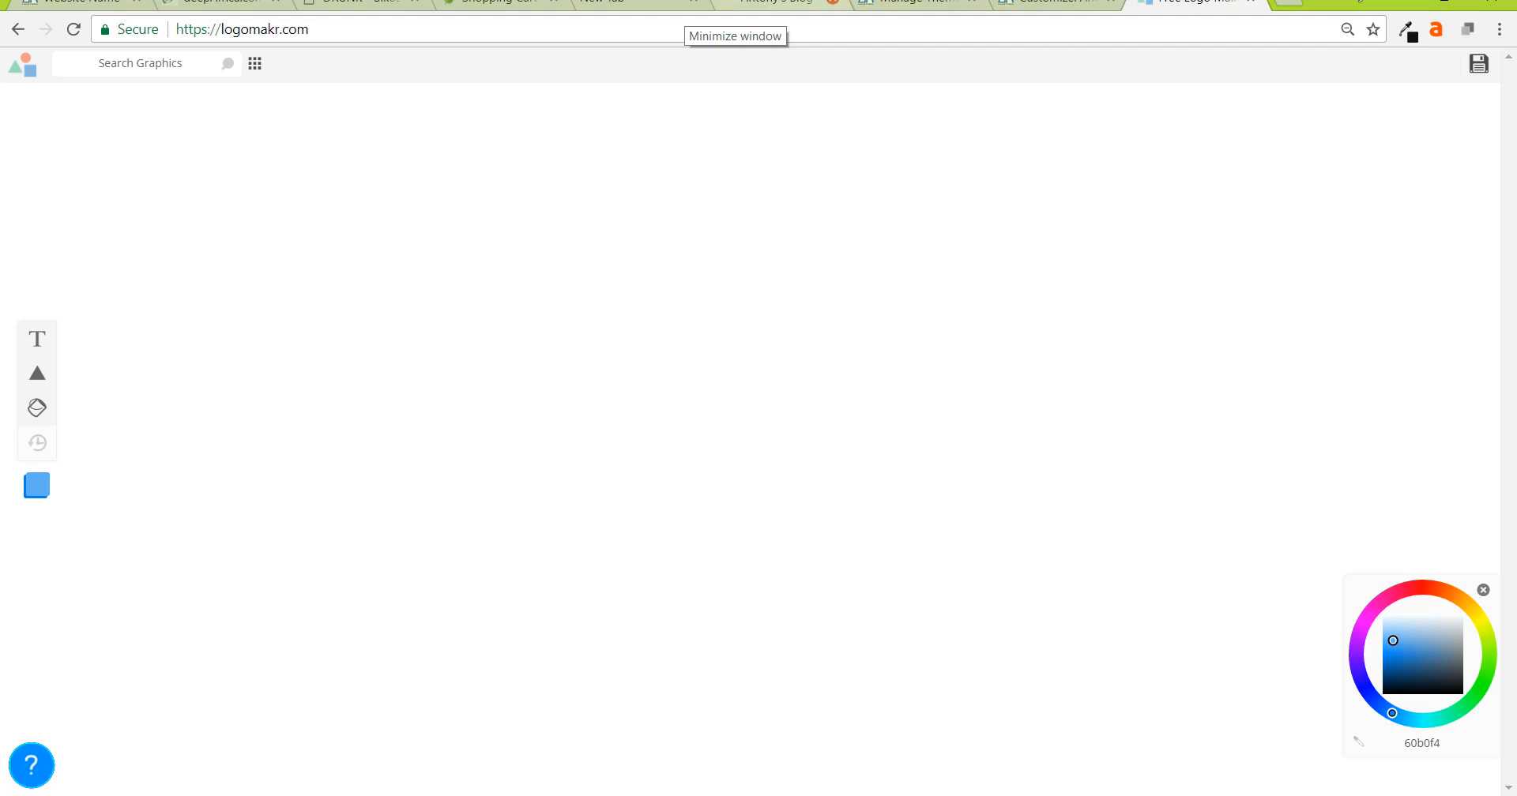
{"action": "left_click", "coordinate": [1051, 2]}
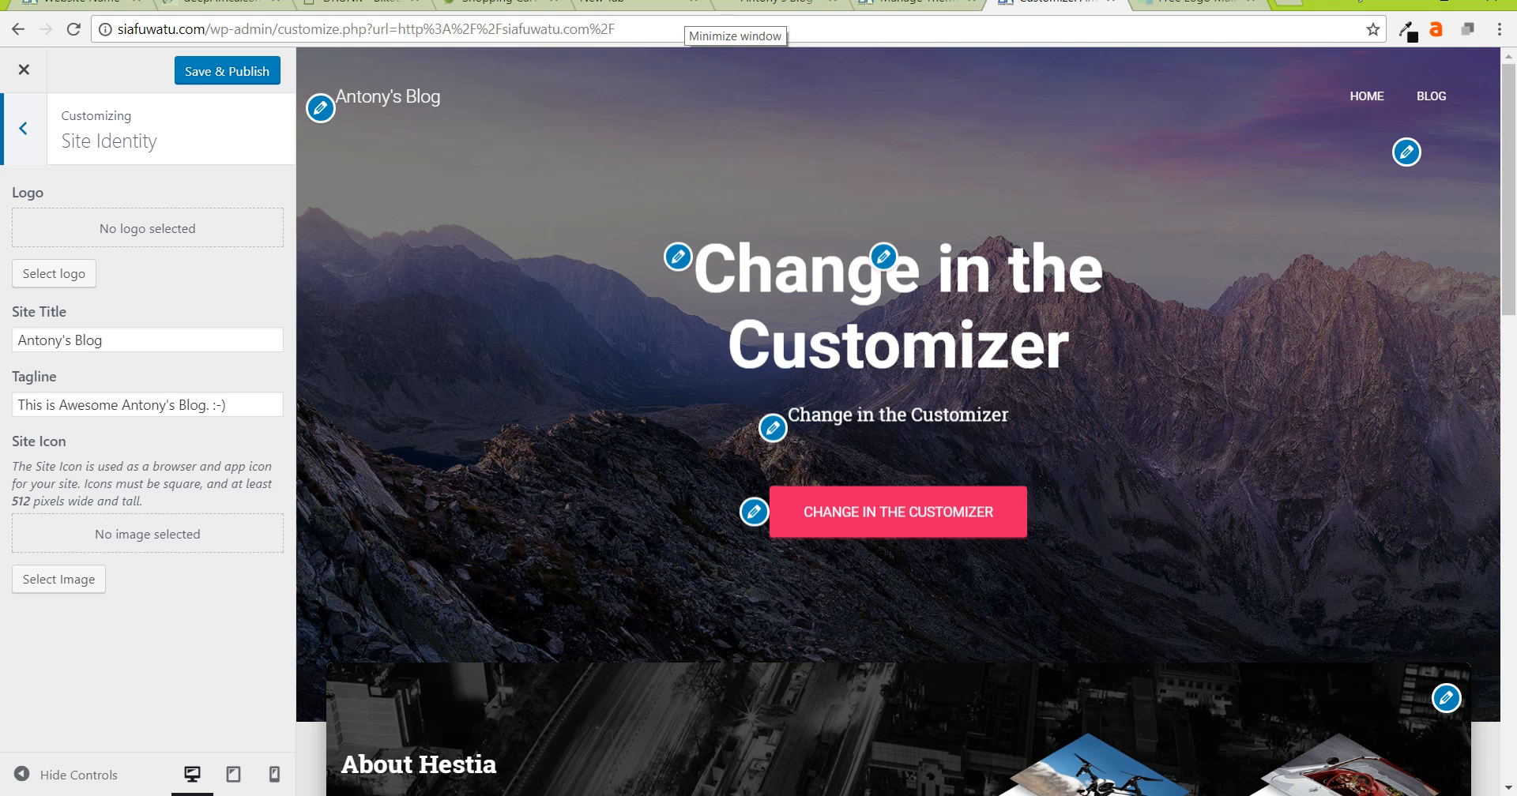
- Scroll the Customizer preview down to the blog section with the Hello world! post
{"action": "scroll", "coordinate": [898, 422], "scroll_direction": "down", "scroll_amount": 10}
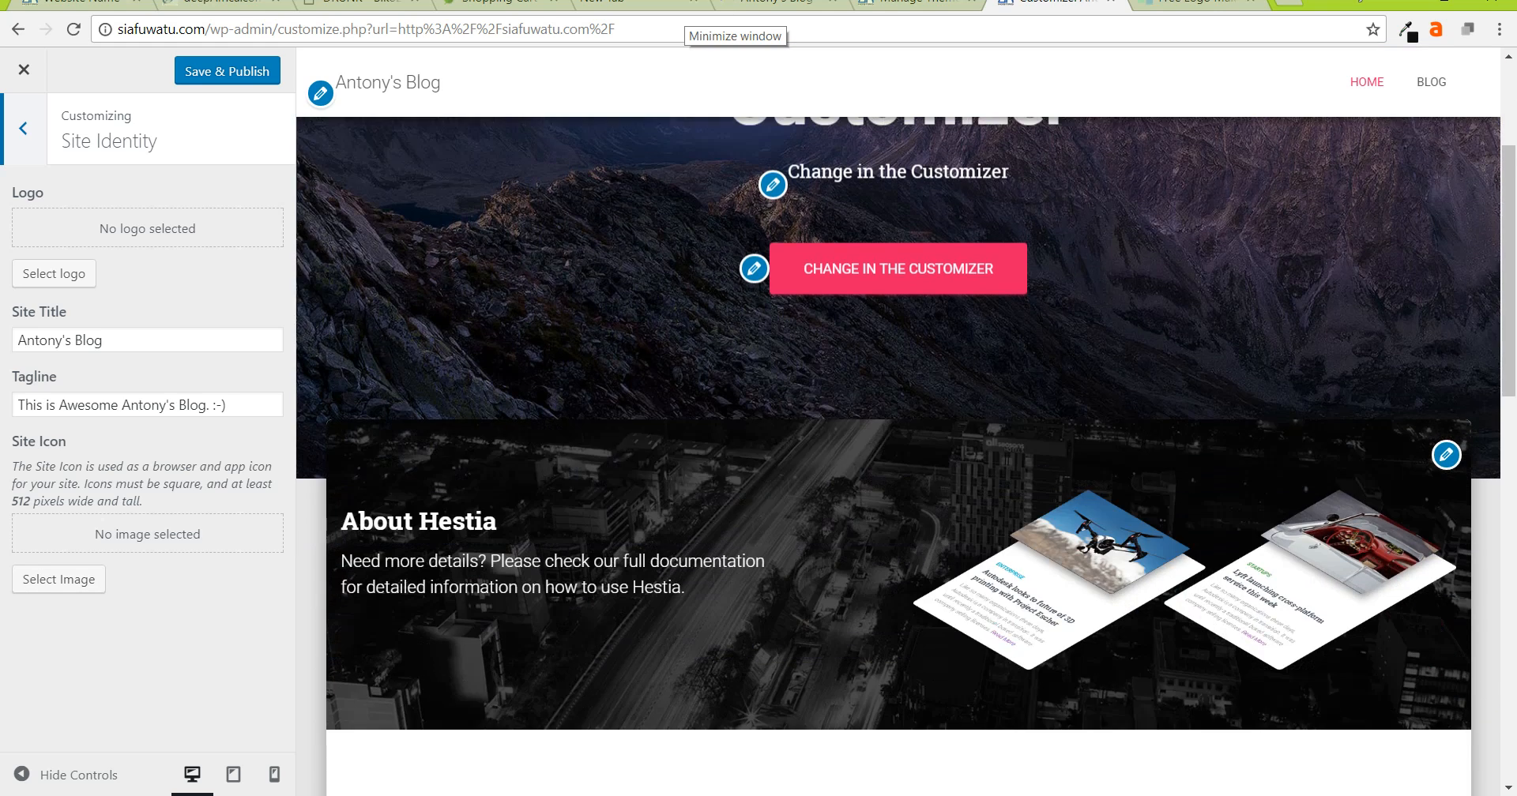
{"action": "scroll", "coordinate": [898, 457], "scroll_direction": "down", "scroll_amount": 5}
{"action": "scroll", "coordinate": [898, 457], "scroll_direction": "up", "scroll_amount": 6}
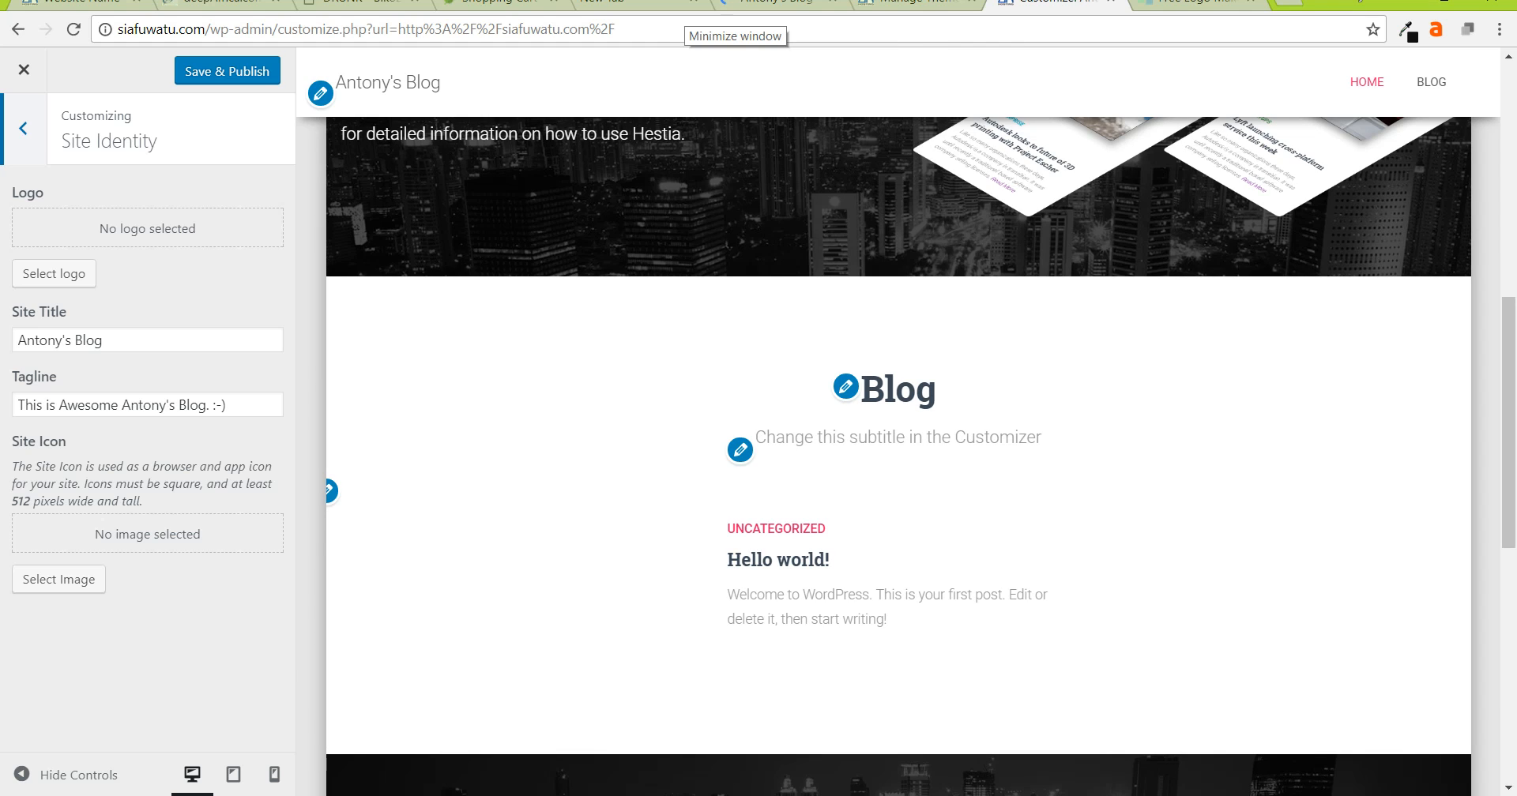
- Replace the word 'Awesome' with 'Amazing' in the Site Identity tagline
{"action": "triple_click", "coordinate": [60, 341]}
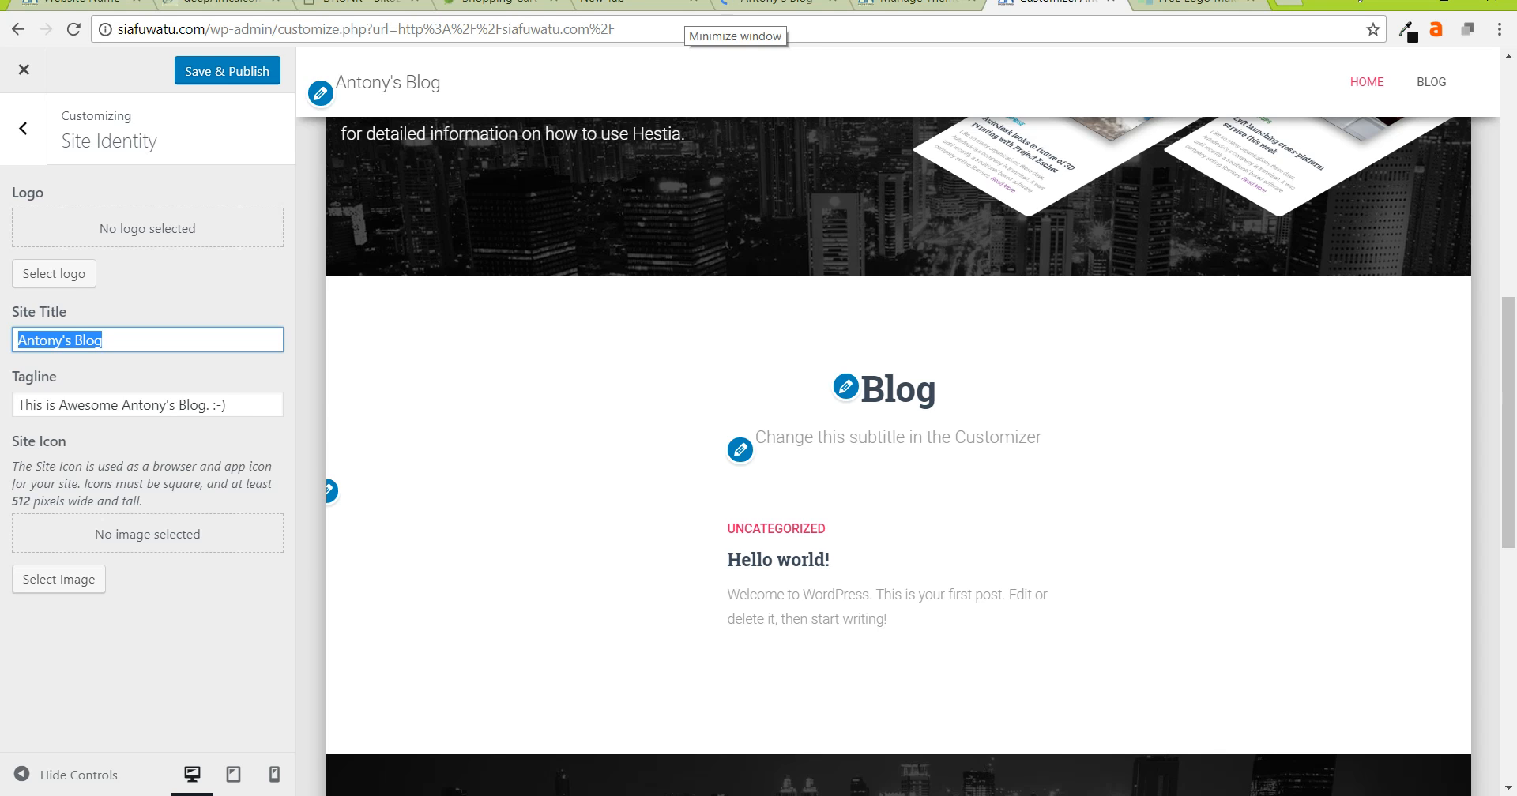
{"action": "double_click", "coordinate": [88, 406]}
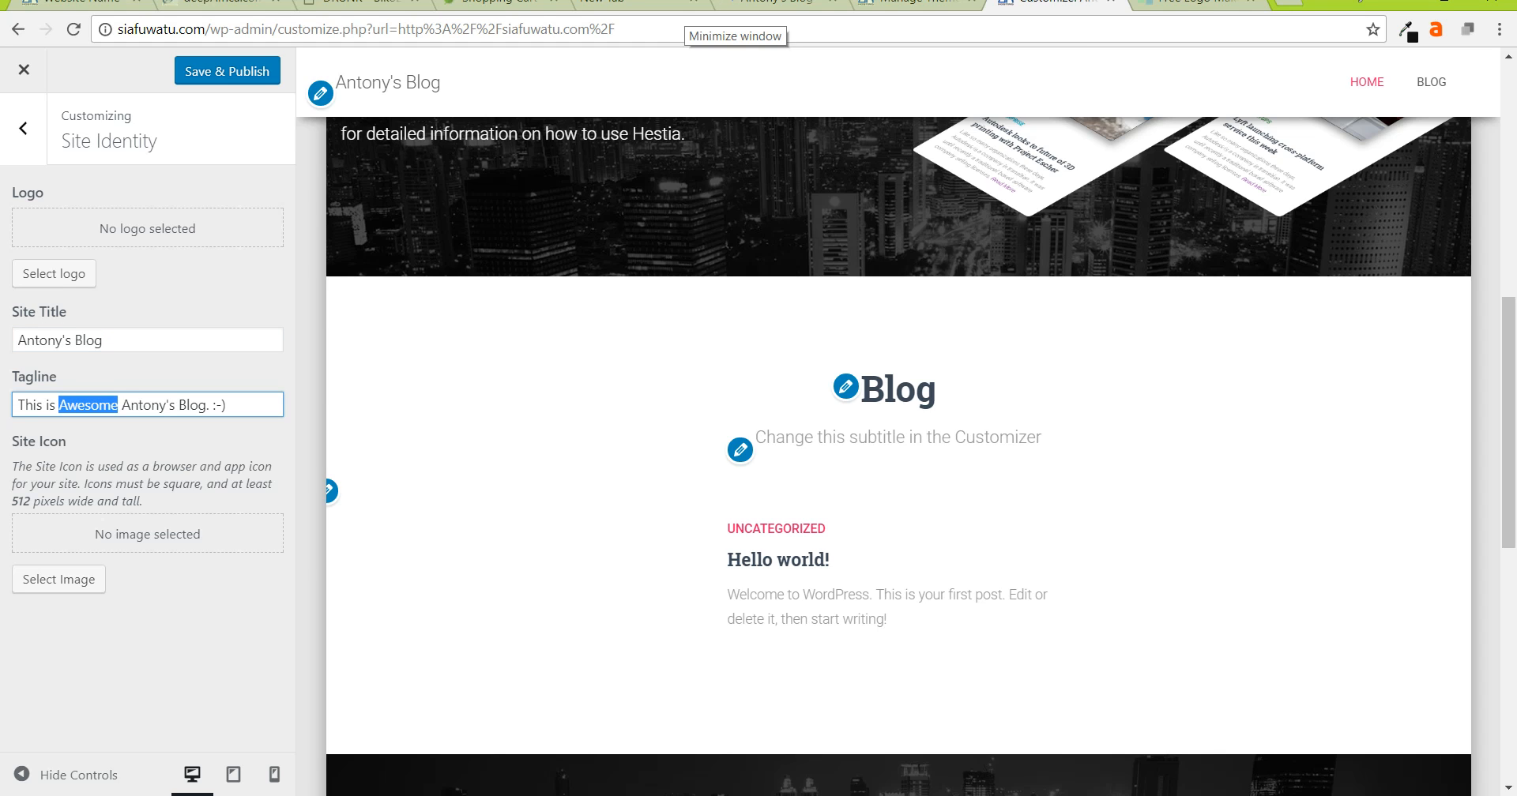
{"action": "type", "text": "Ama"}
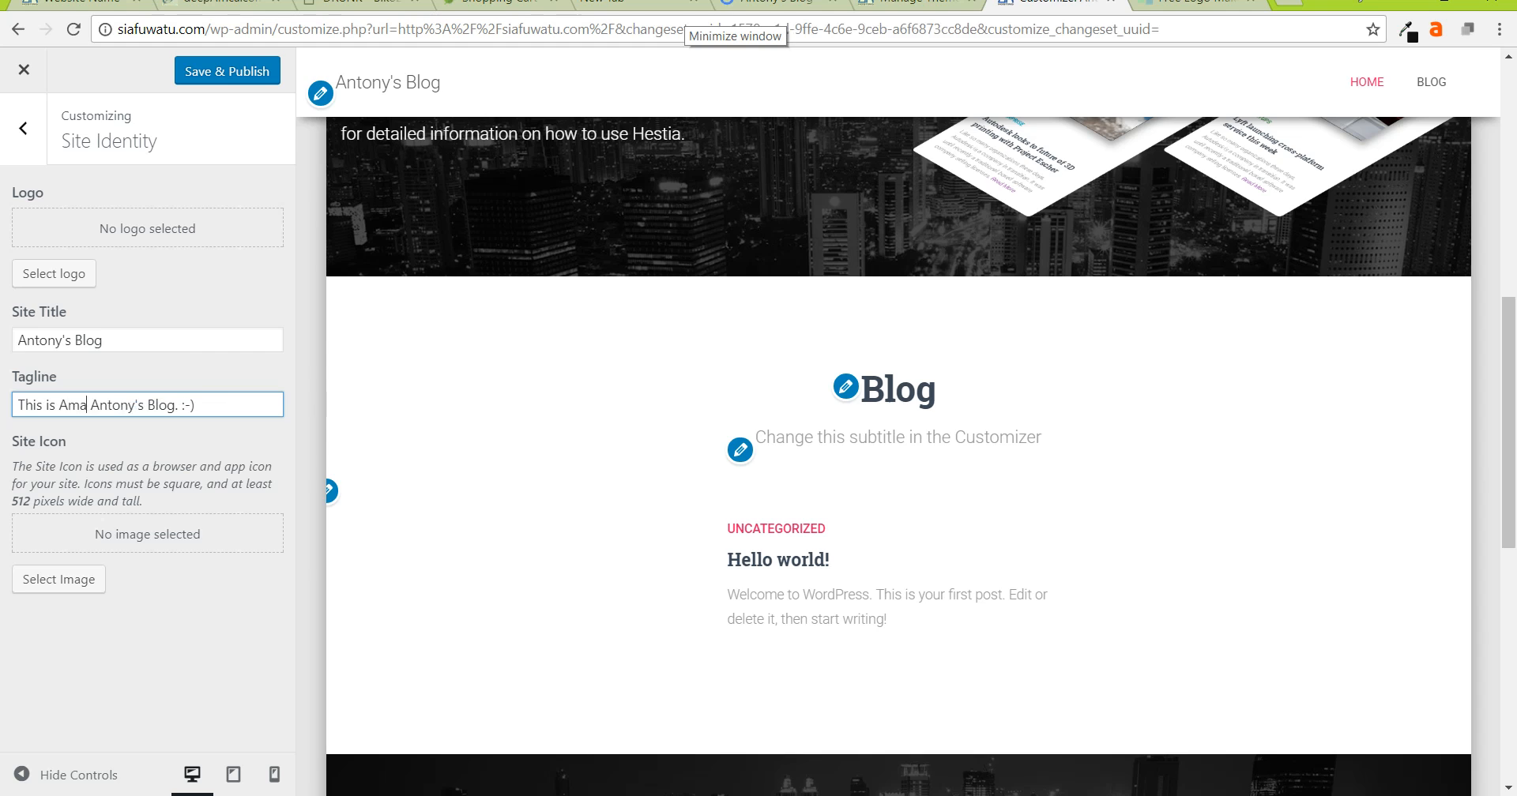
{"action": "type", "text": "zing"}
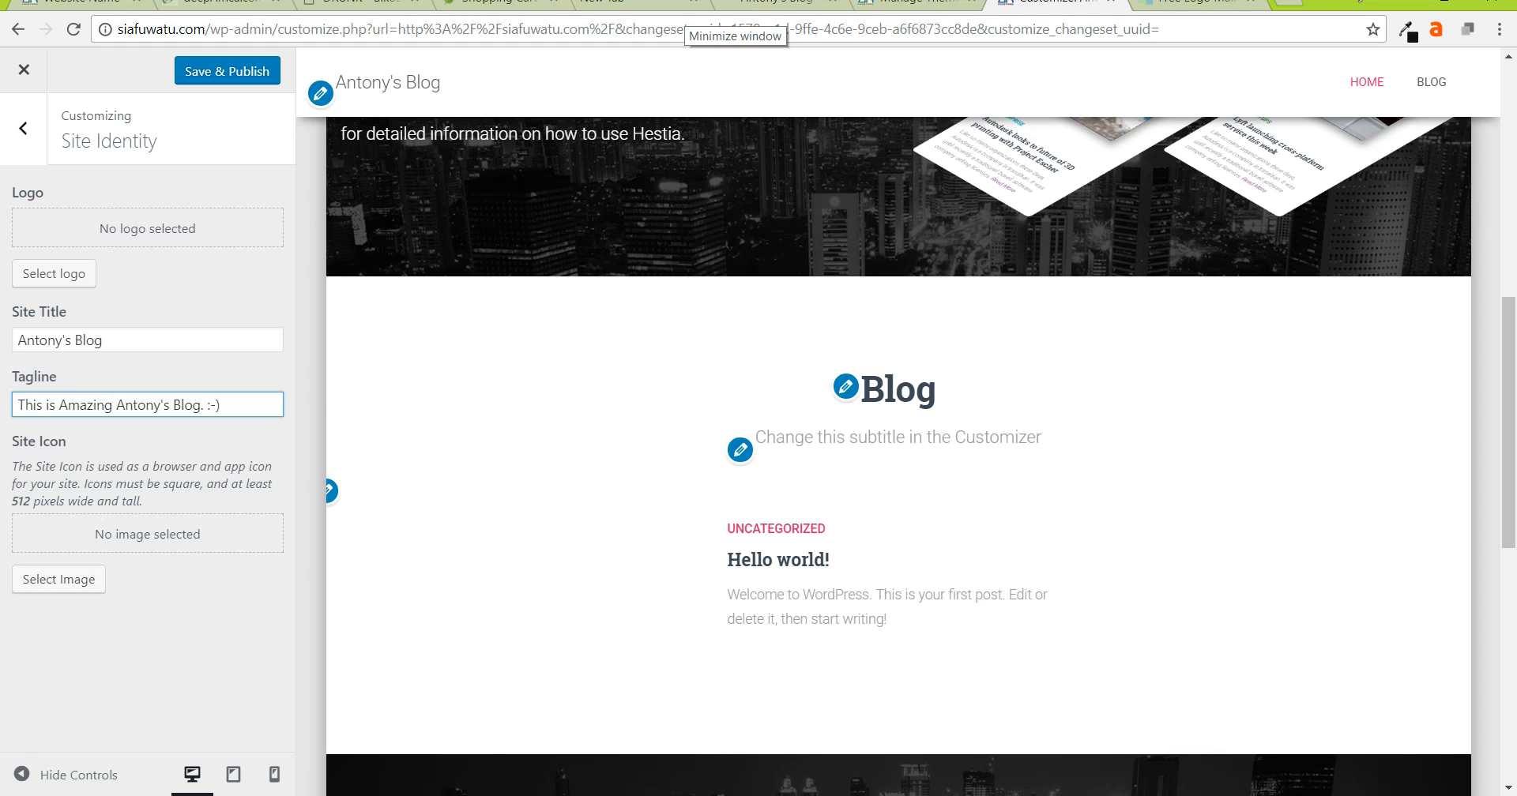
- Upload logo.png from the hostPoa Posts folder as the site logo
{"action": "left_click", "coordinate": [54, 275]}
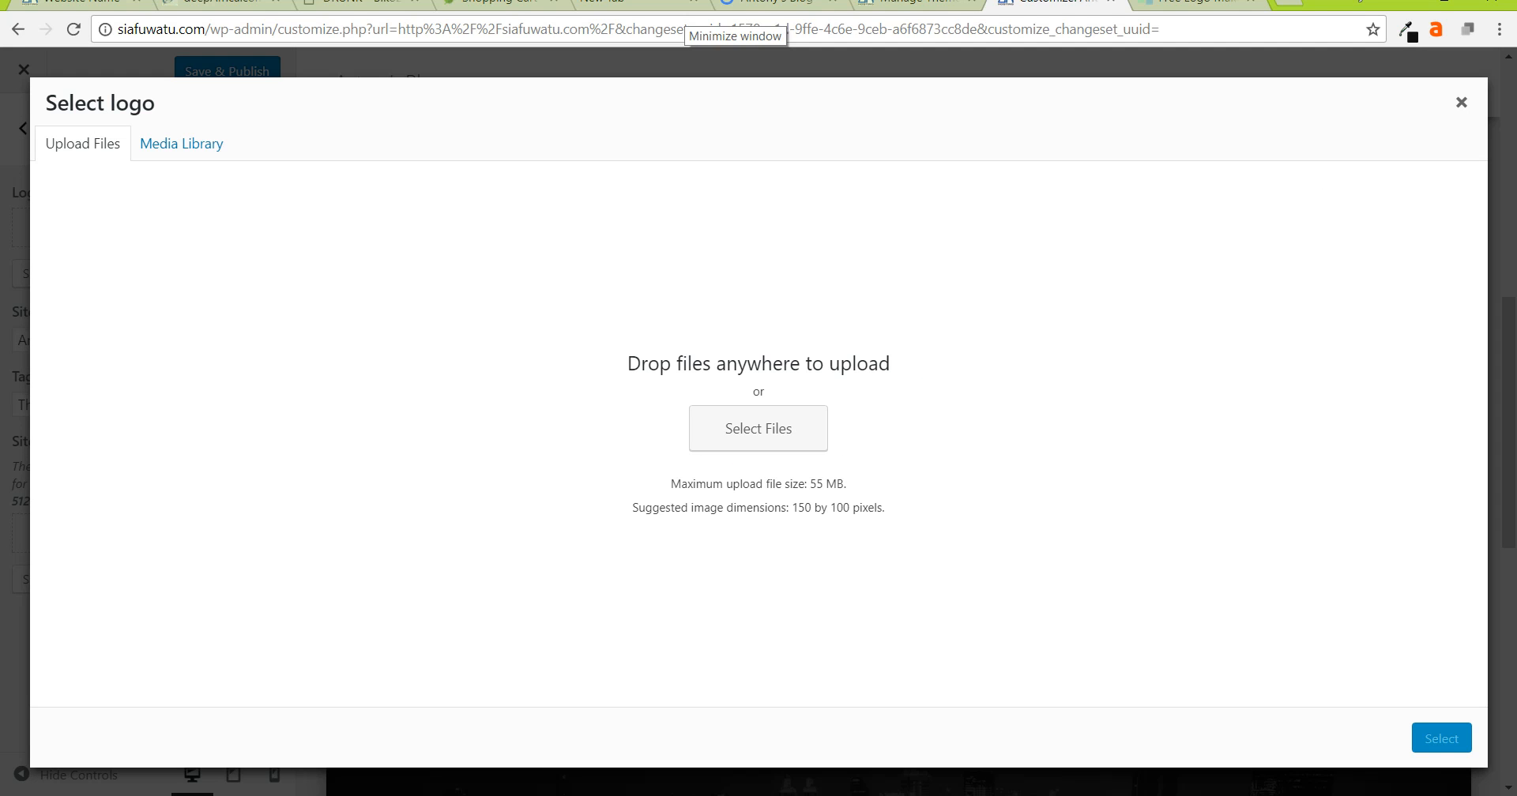
{"action": "left_click", "coordinate": [759, 429]}
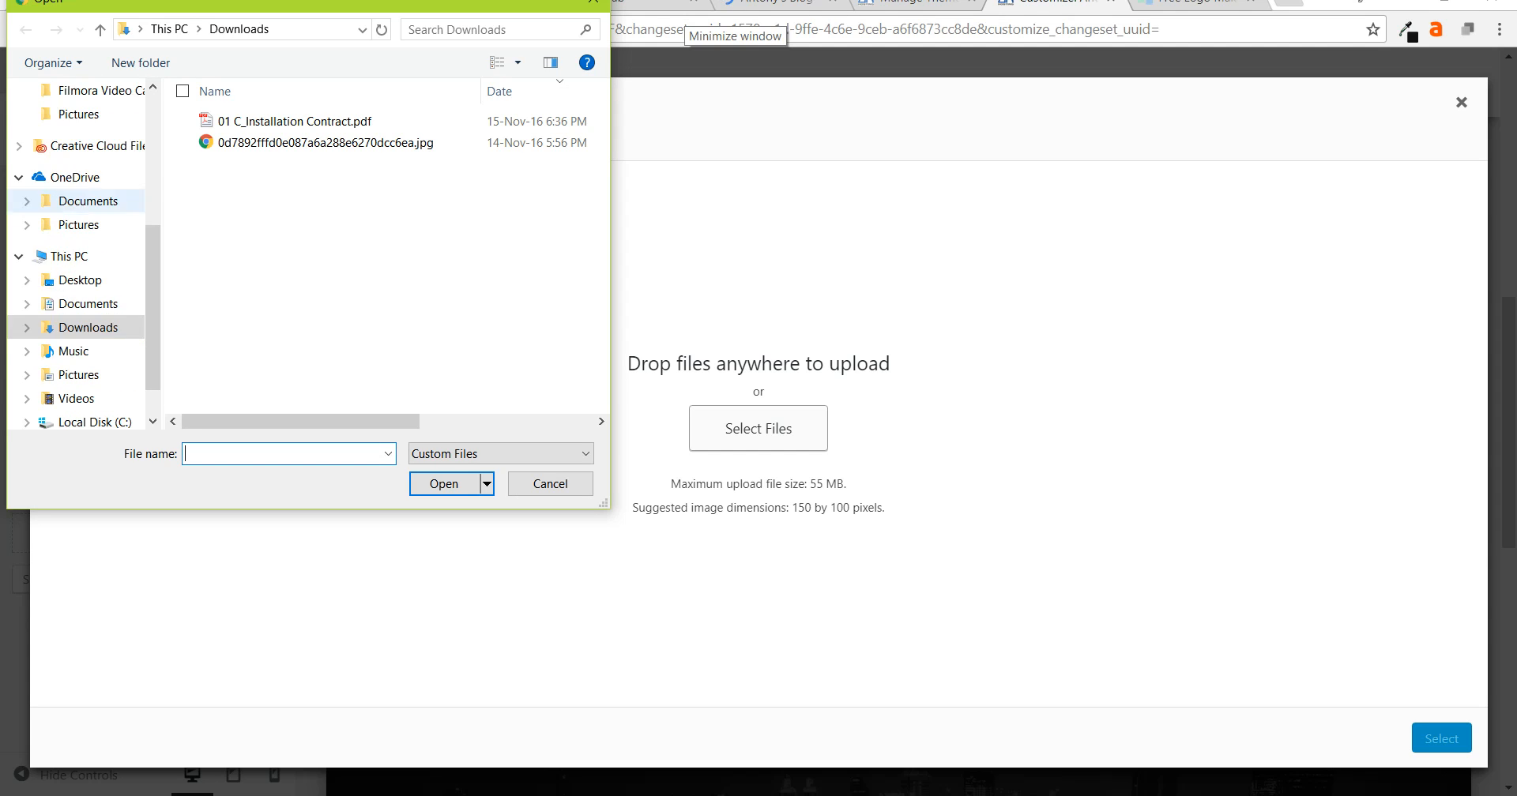
{"action": "left_click", "coordinate": [93, 225]}
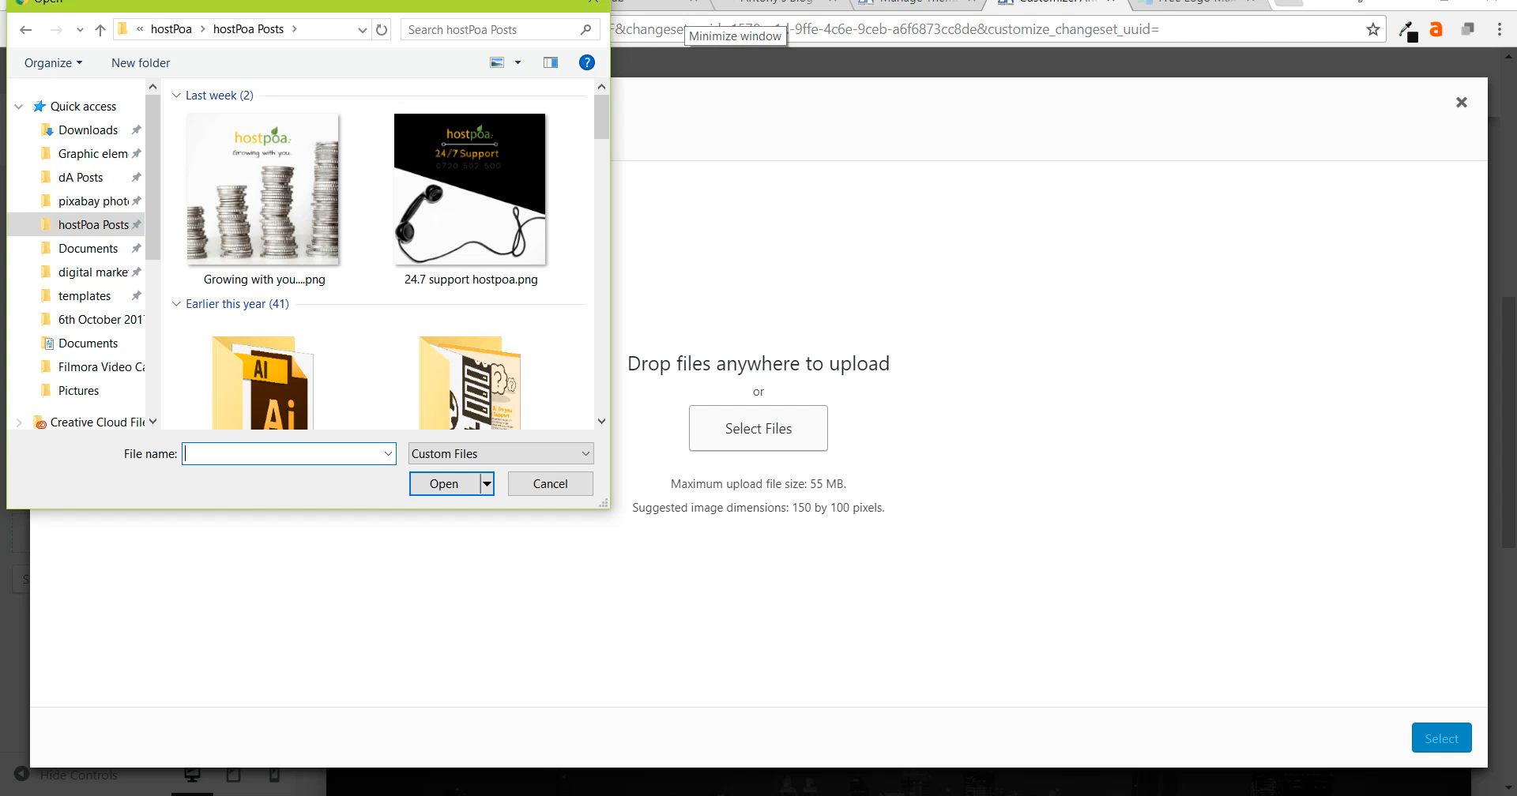
{"action": "type", "text": "logo"}
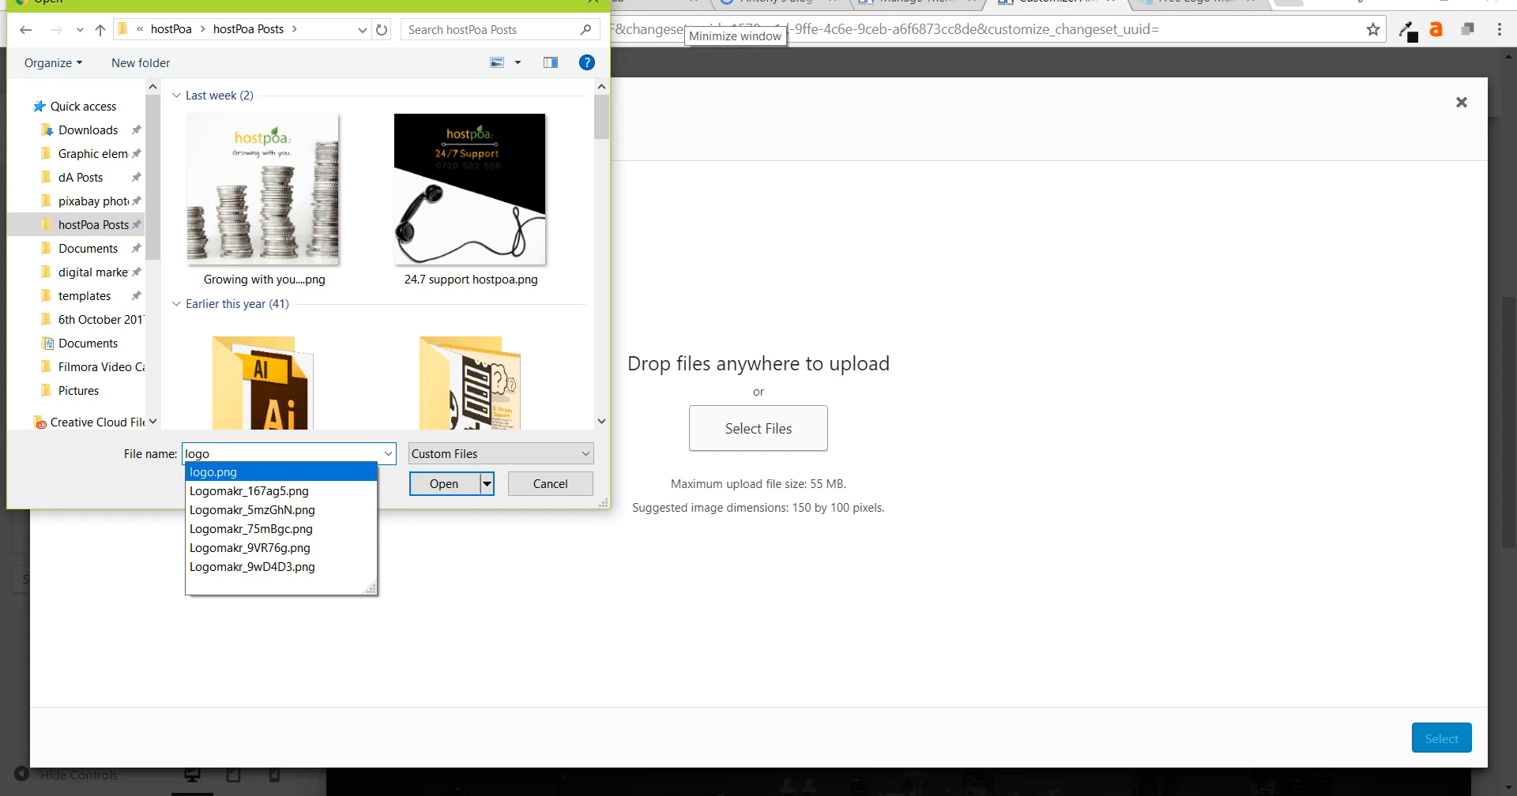
{"action": "left_click", "coordinate": [214, 472]}
{"action": "left_click", "coordinate": [444, 484]}
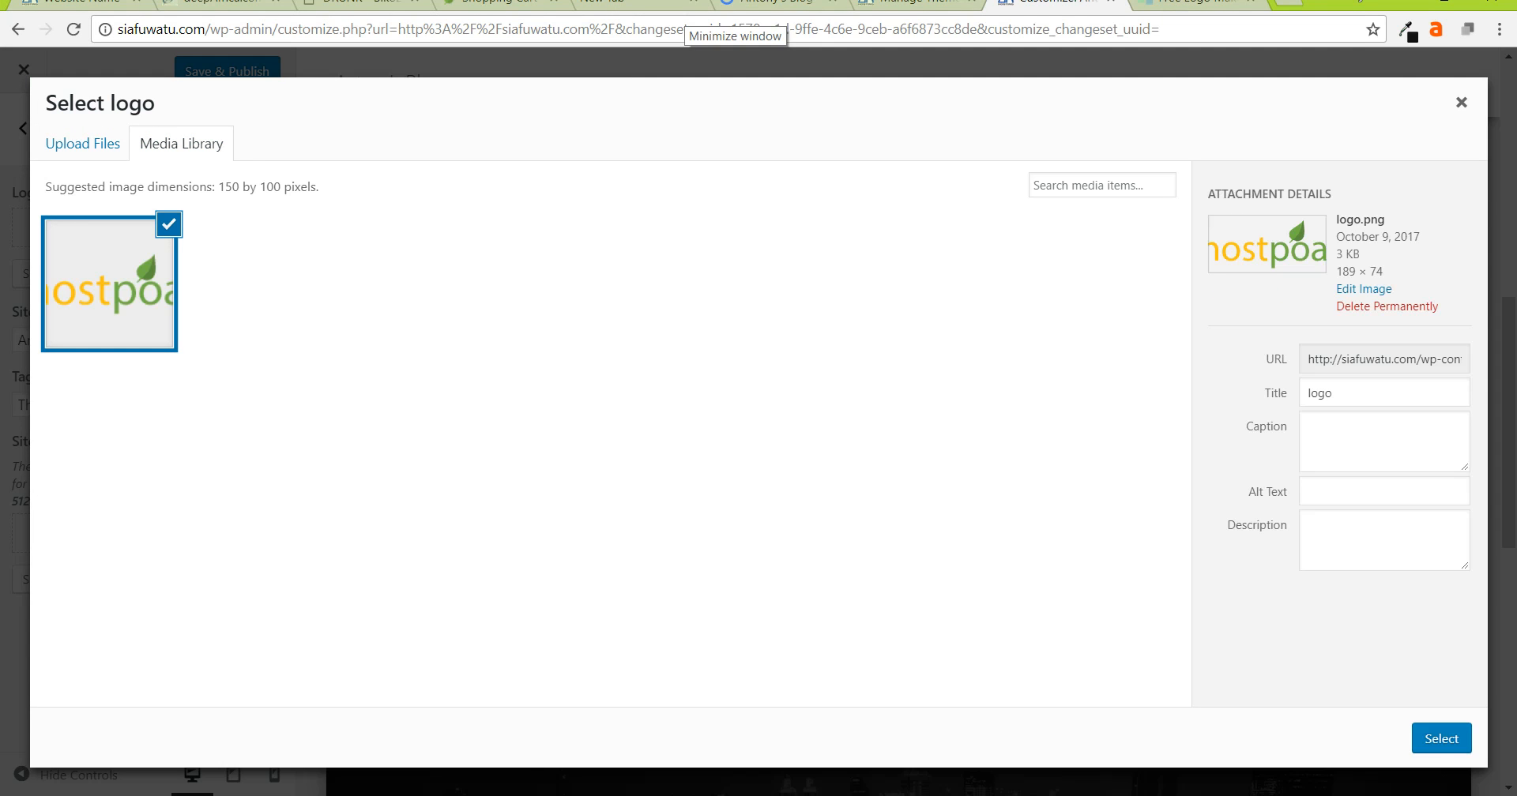
- Widen the crop box to cover the whole hostpoa logo and apply the crop
{"action": "left_click", "coordinate": [1441, 738]}
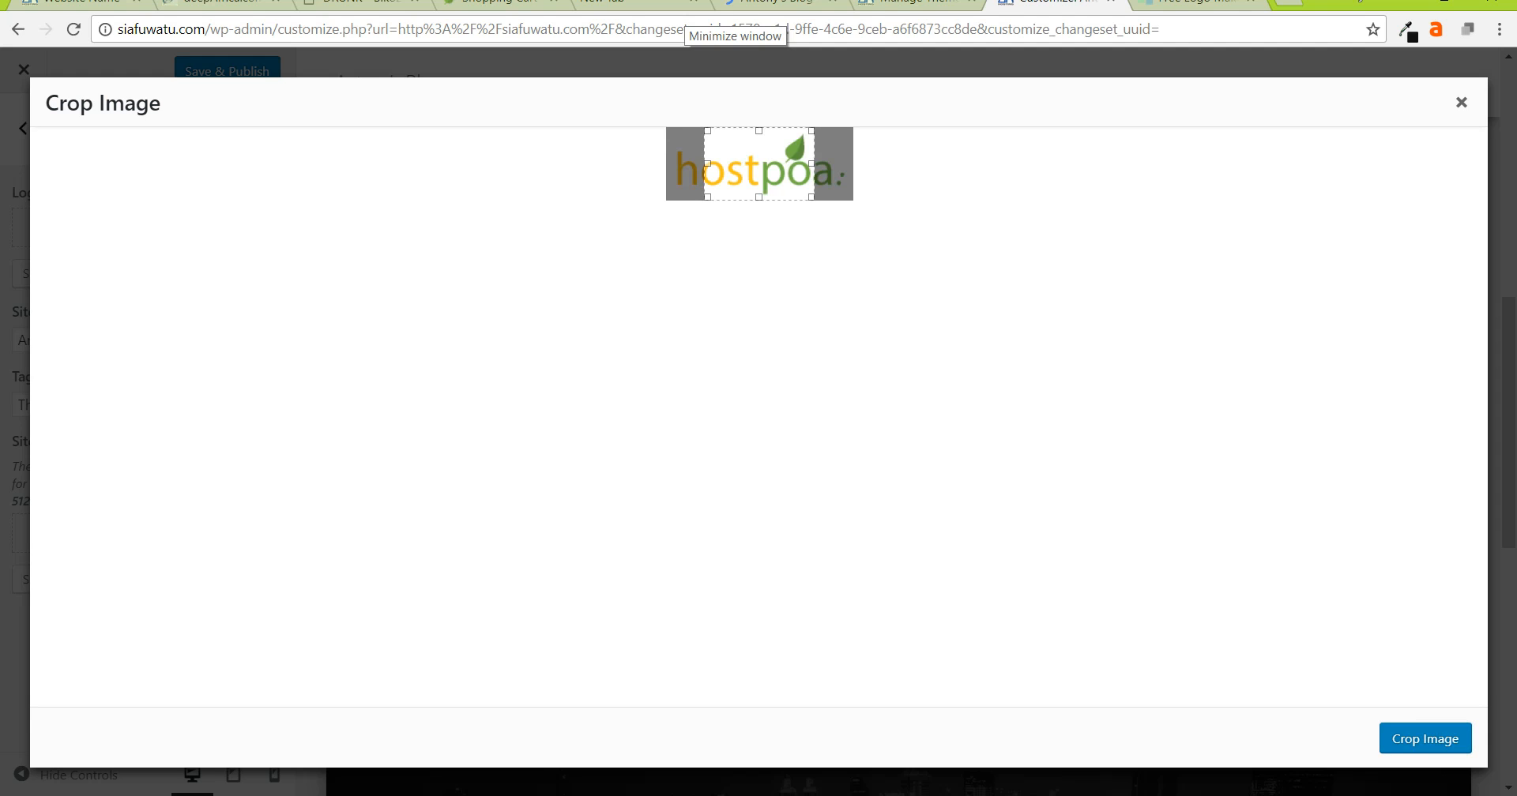
{"action": "left_click_drag", "start_coordinate": [707, 164], "coordinate": [667, 164]}
{"action": "left_click_drag", "start_coordinate": [812, 163], "coordinate": [850, 164]}
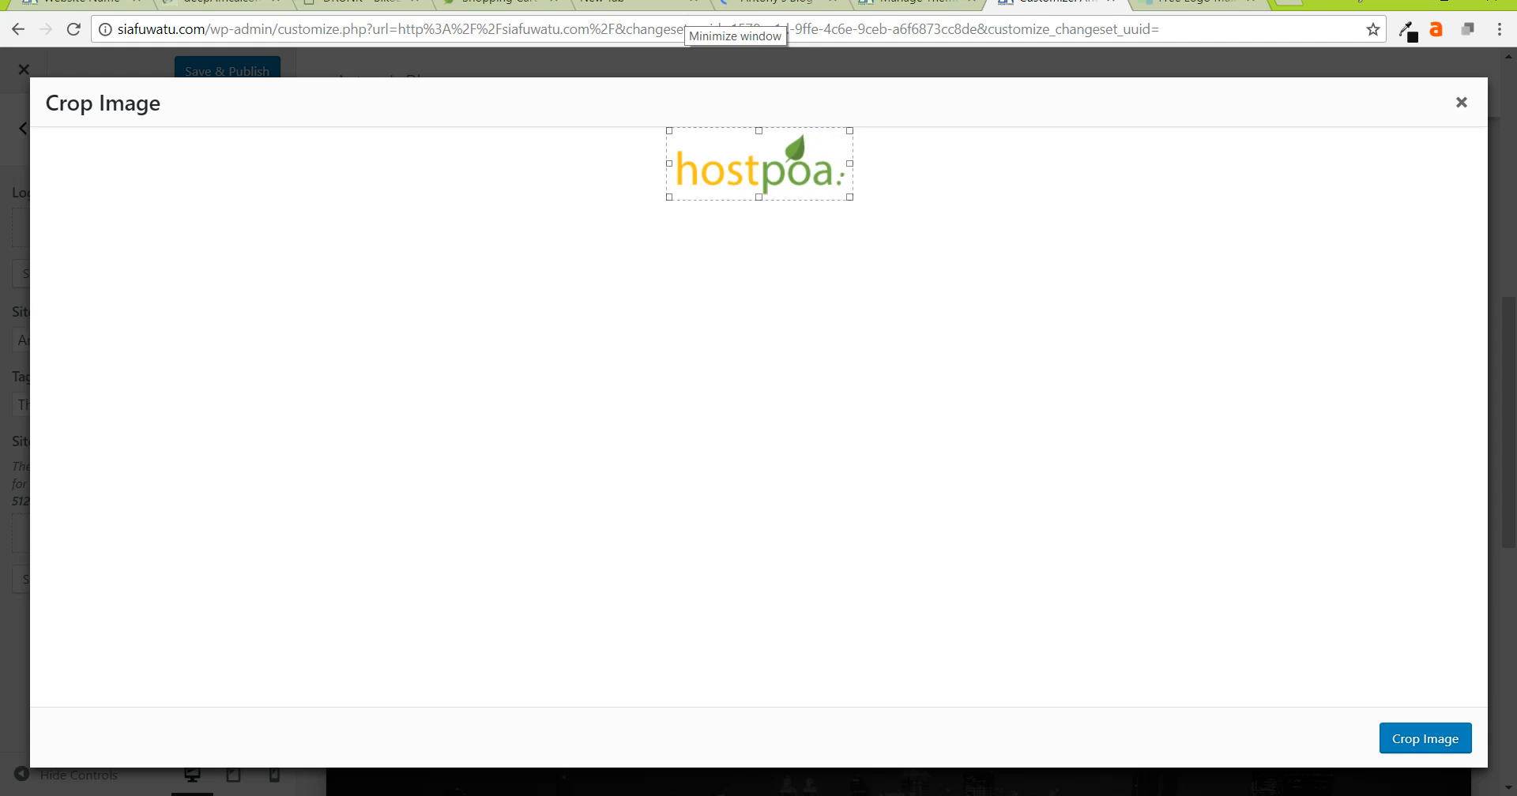
{"action": "left_click", "coordinate": [1425, 738]}
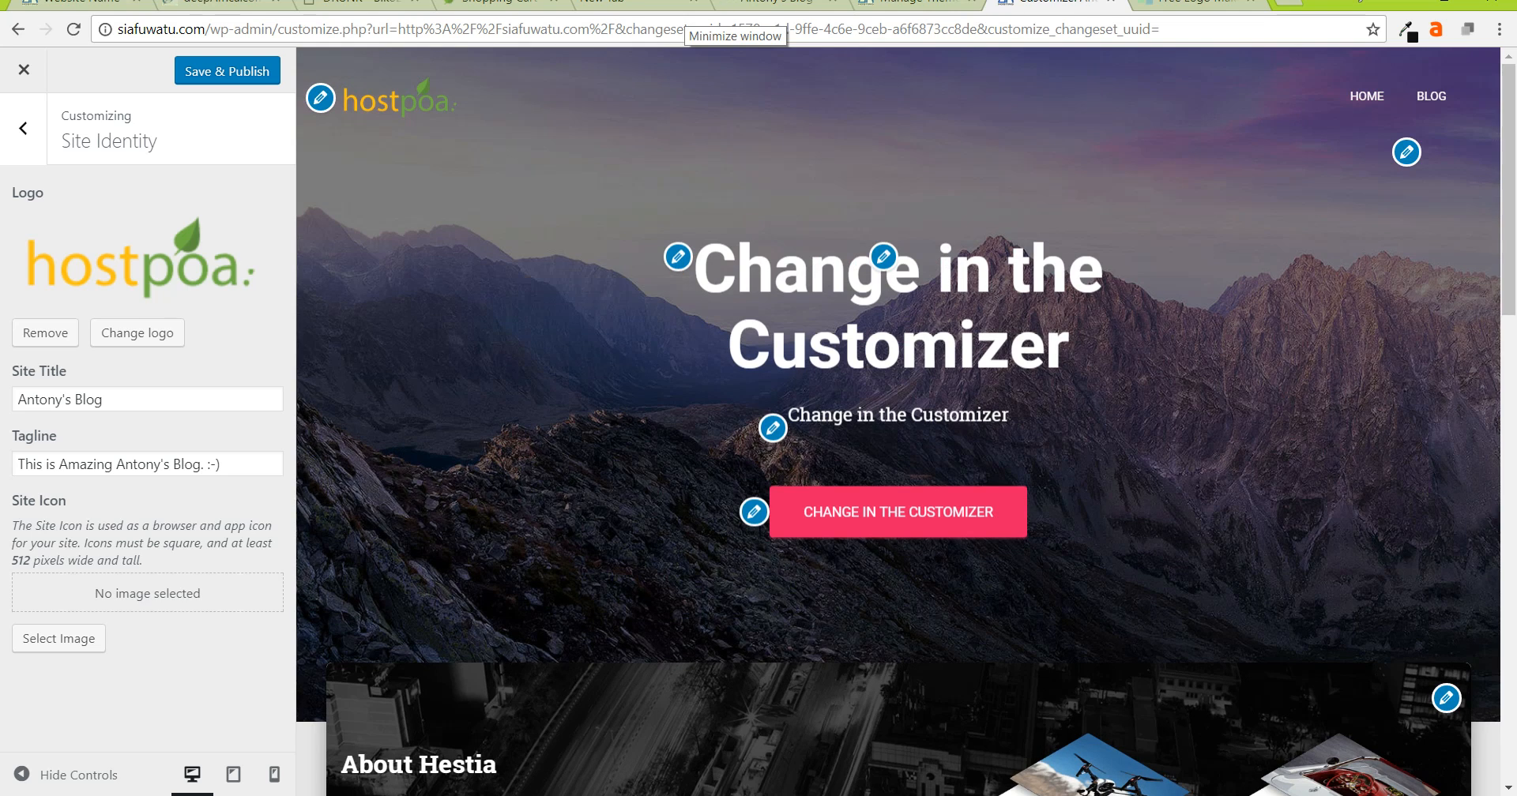
- Crop the hostpoa logo to its 'poa' part as the site icon and publish
{"action": "scroll", "coordinate": [898, 395], "scroll_direction": "down", "scroll_amount": 11}
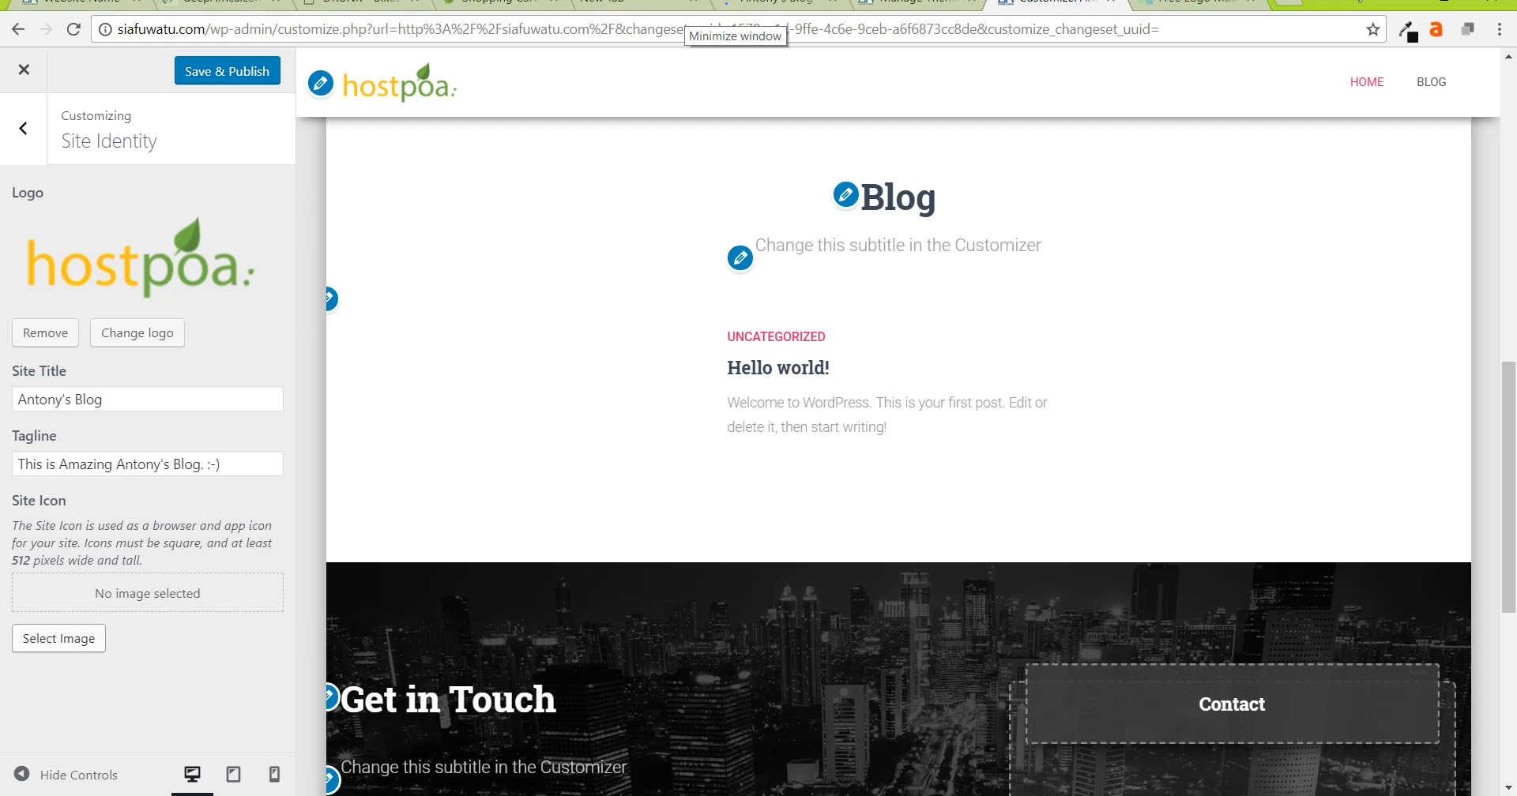
{"action": "left_click", "coordinate": [59, 639]}
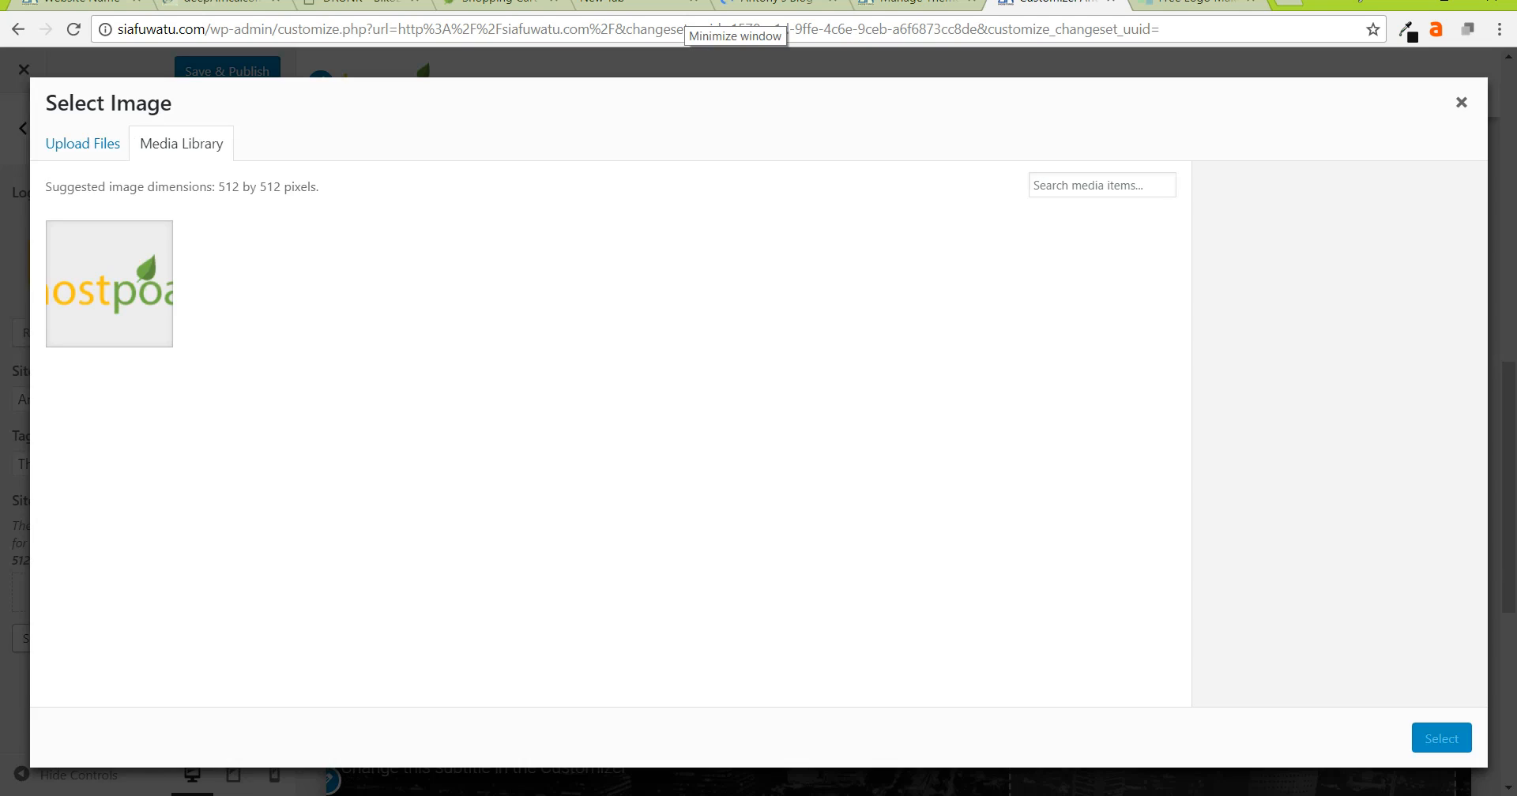
{"action": "left_click", "coordinate": [109, 283]}
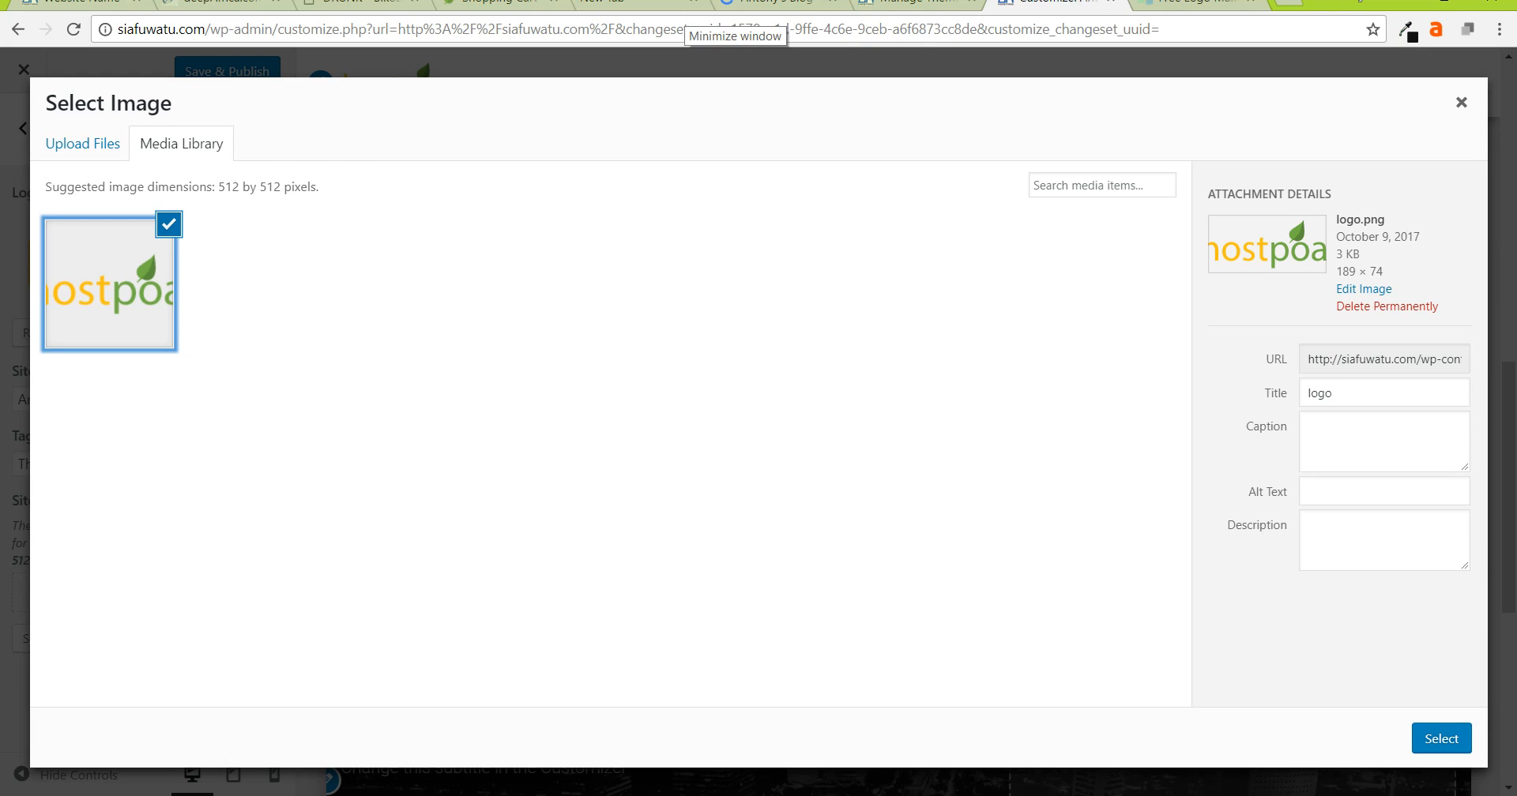
{"action": "left_click", "coordinate": [1441, 738]}
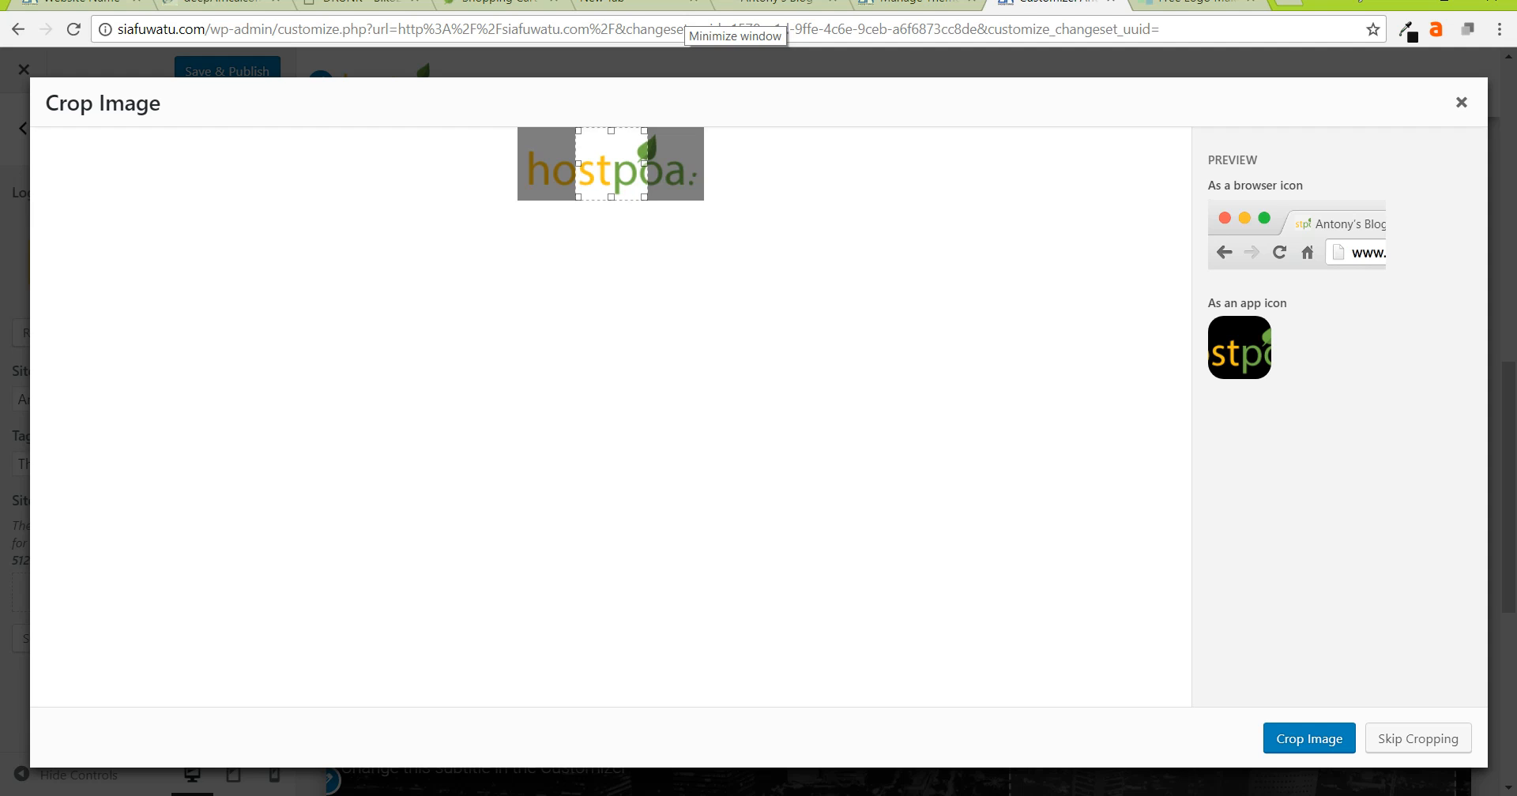
{"action": "left_click_drag", "start_coordinate": [611, 165], "coordinate": [651, 164]}
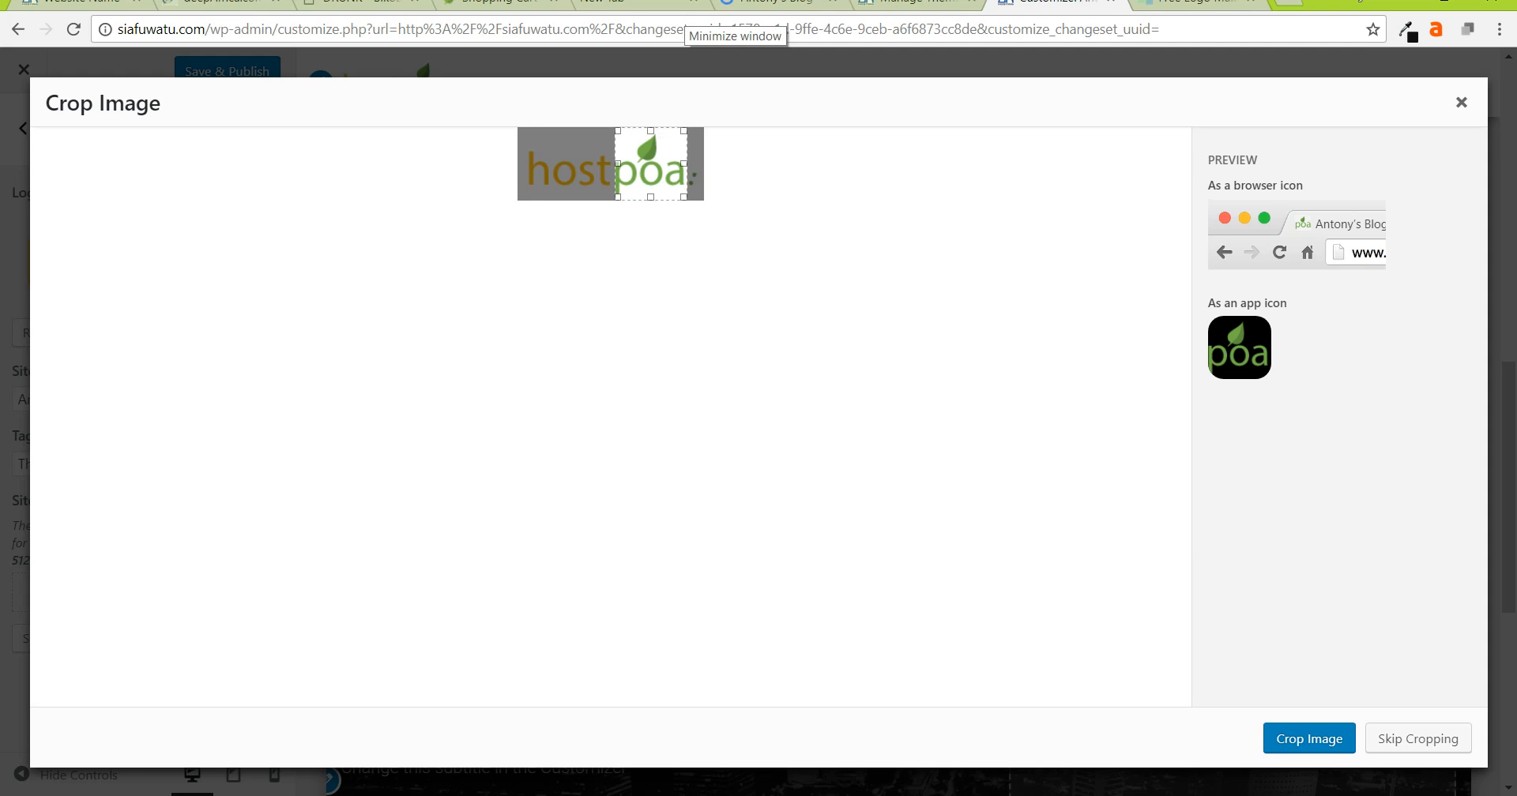
{"action": "left_click_drag", "start_coordinate": [651, 164], "coordinate": [649, 164]}
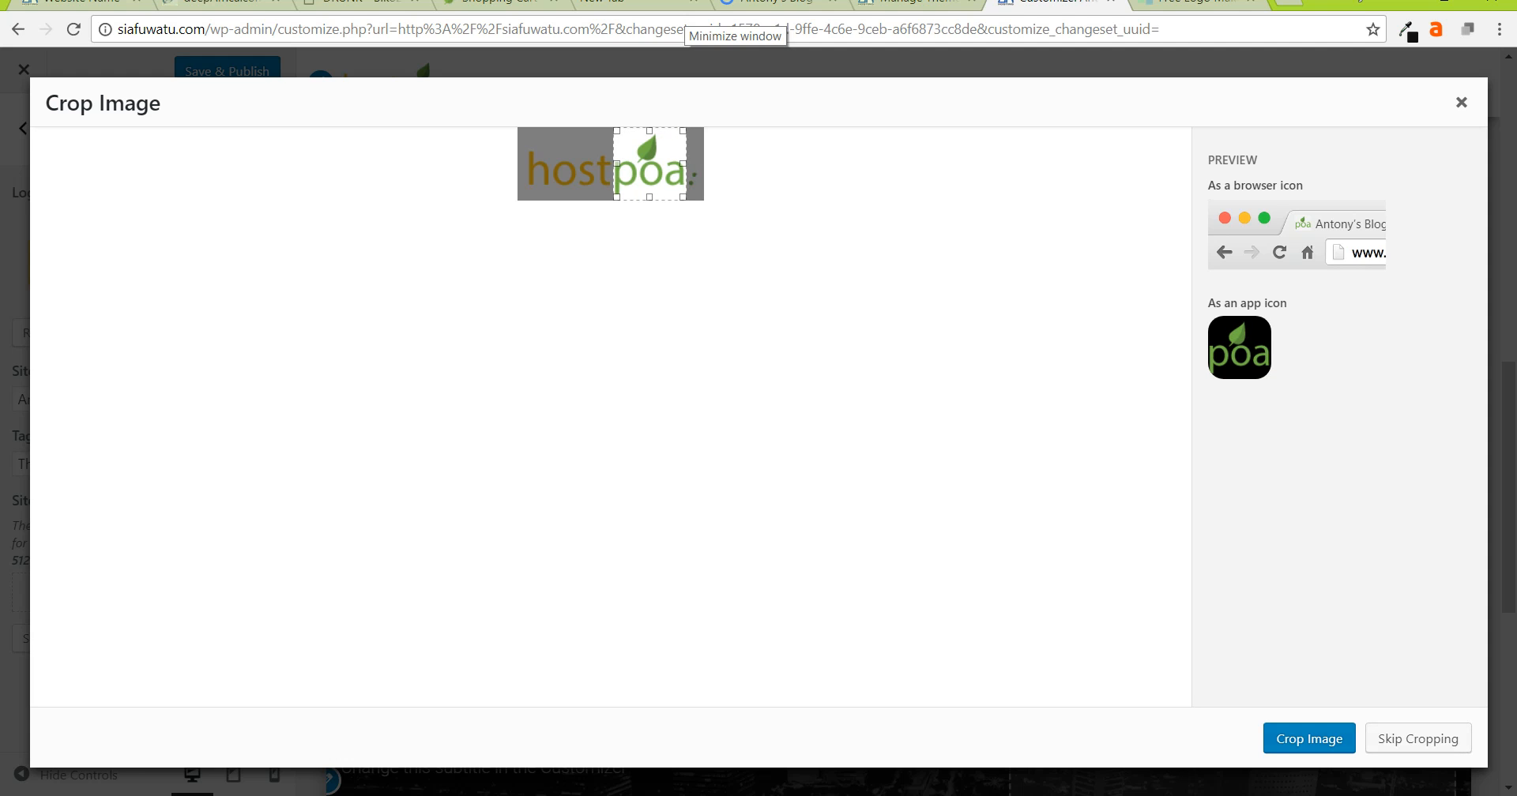
{"action": "left_click", "coordinate": [1310, 738]}
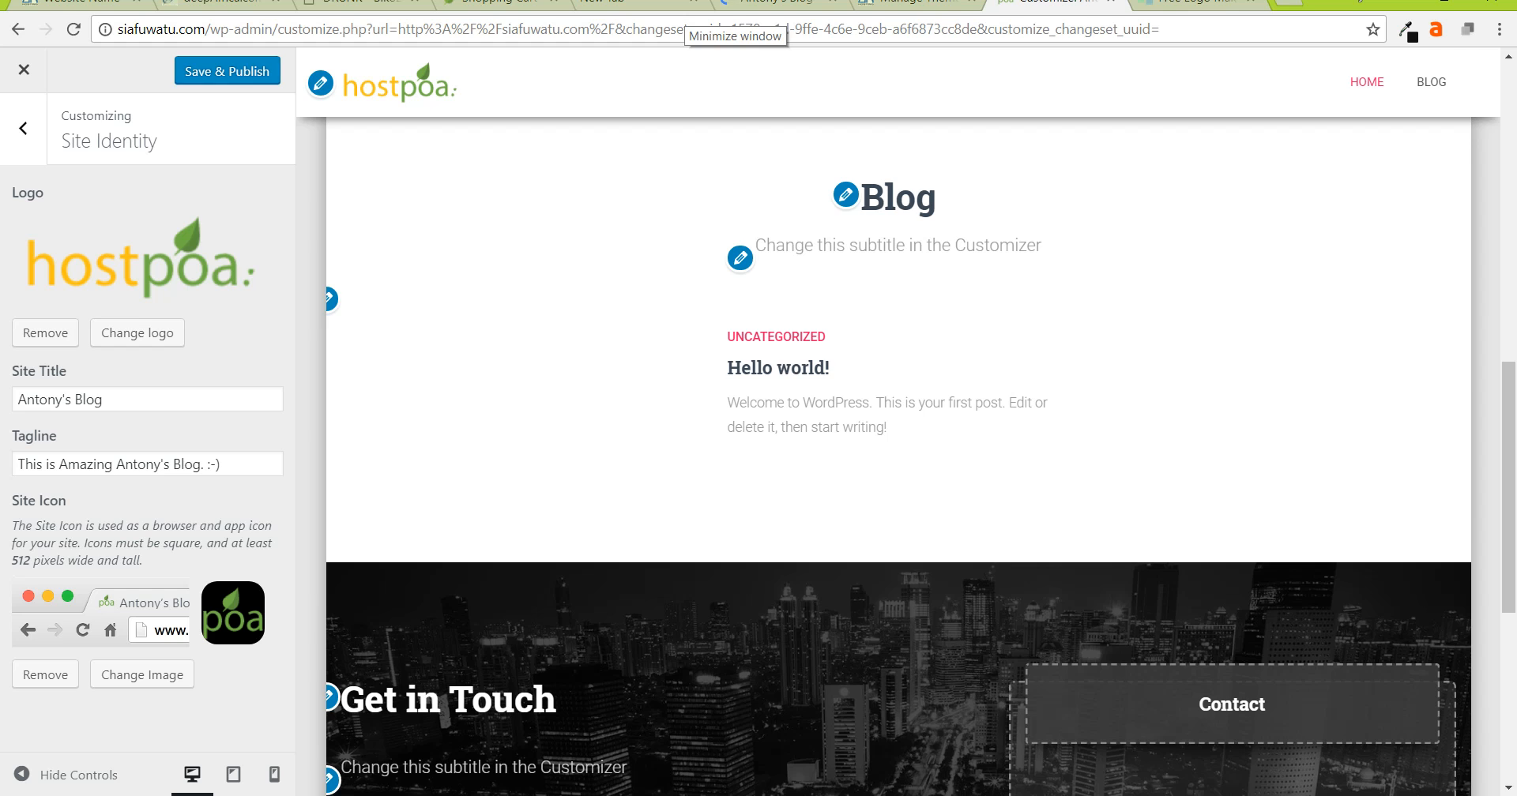
{"action": "left_click", "coordinate": [227, 71]}
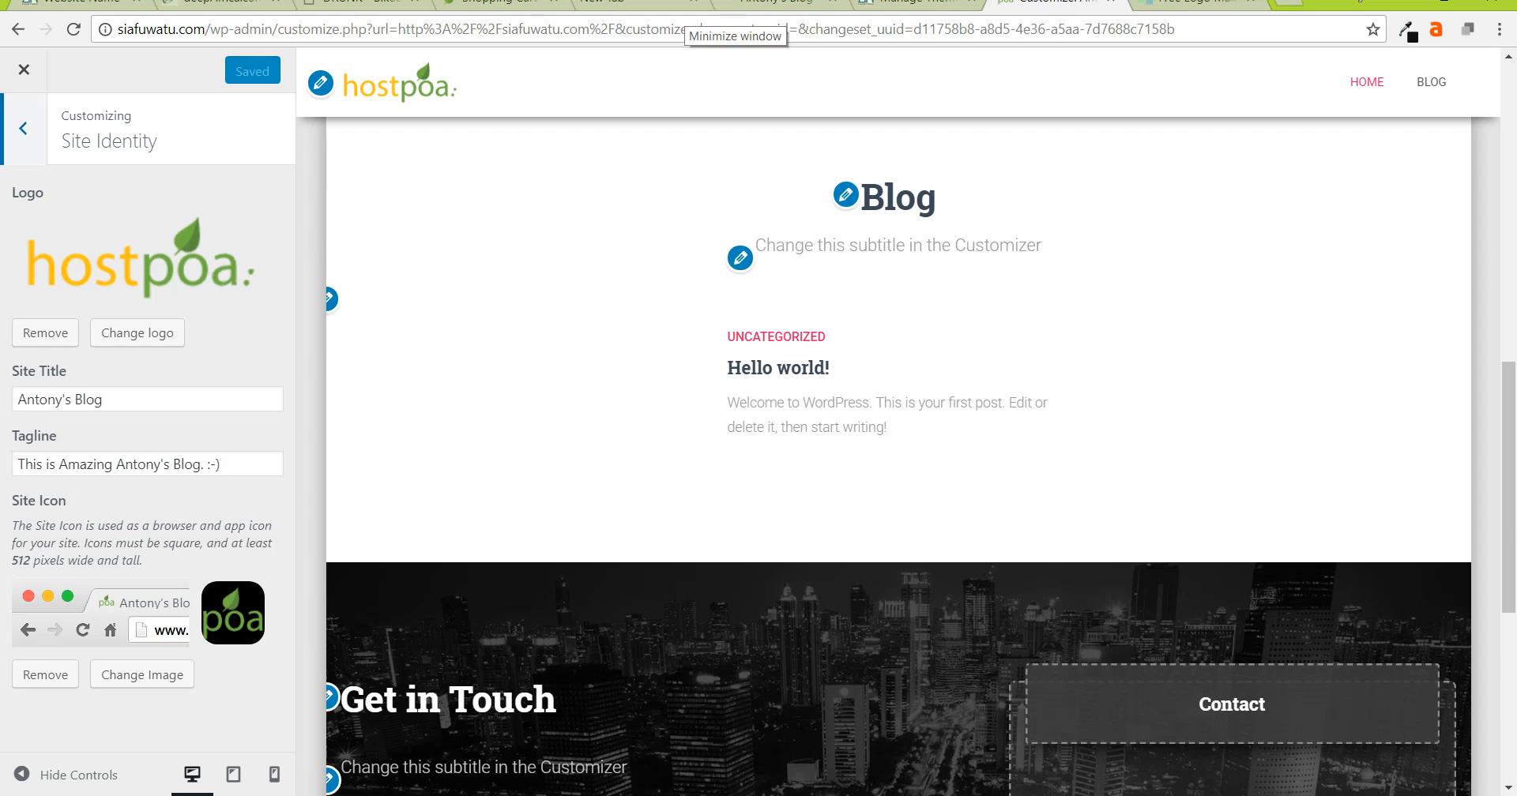
- Try the left-sidebar and boxed layout options in Hestia General Settings, keep no sidebar, and publish
{"action": "left_click", "coordinate": [23, 129]}
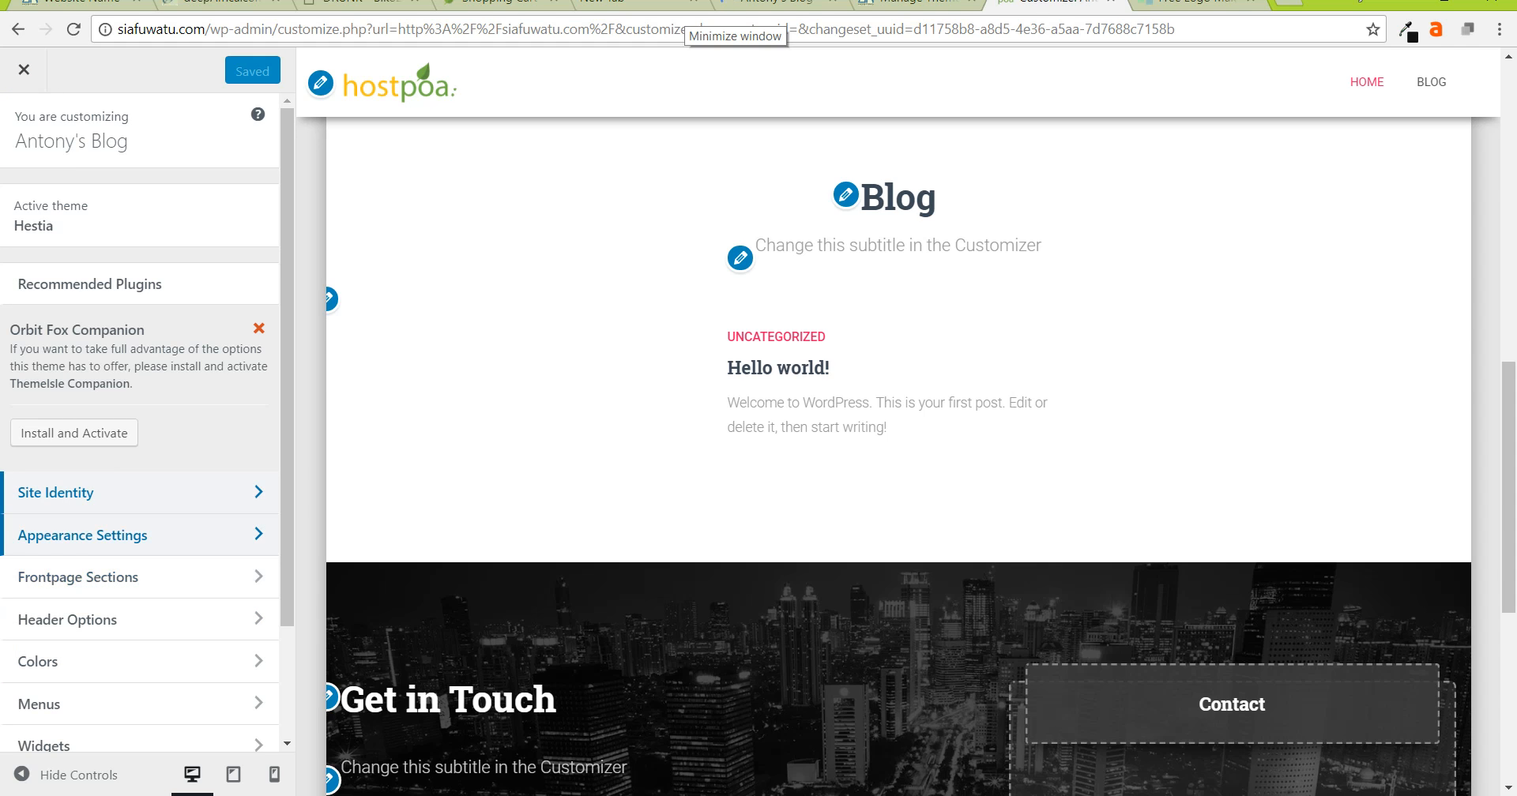
{"action": "left_click", "coordinate": [135, 535]}
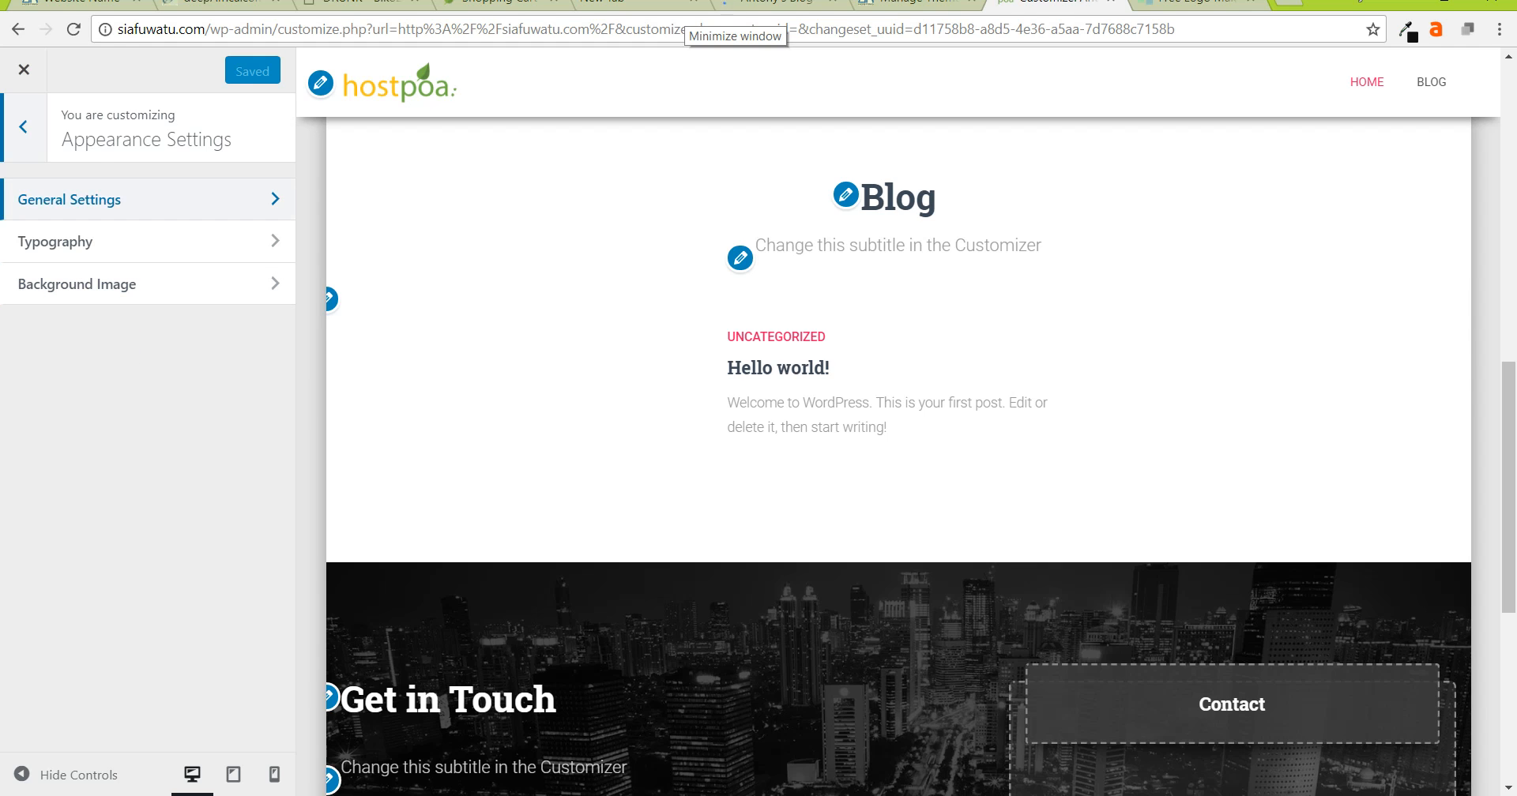
{"action": "left_click", "coordinate": [142, 199]}
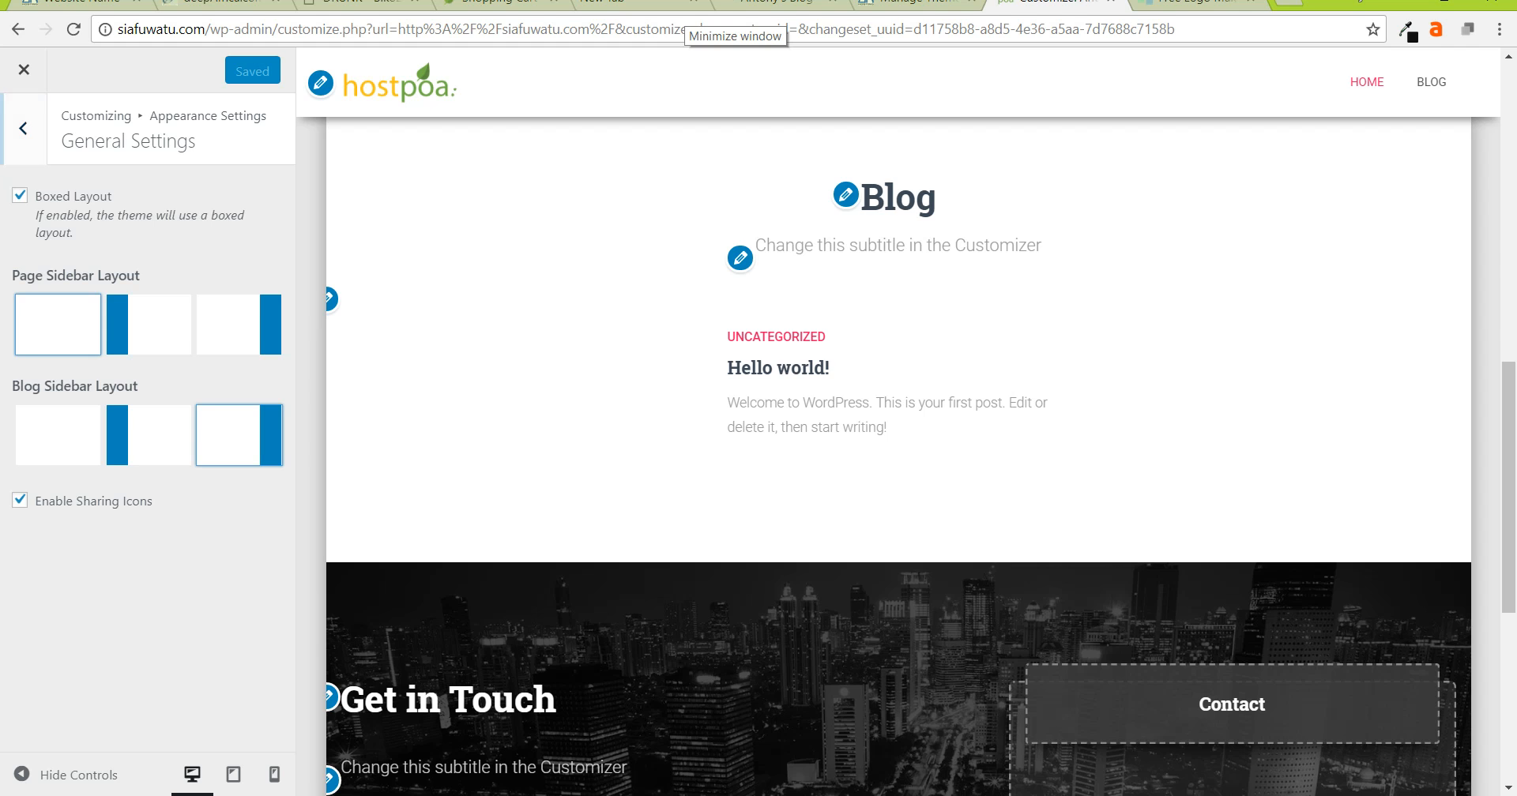
{"action": "left_click", "coordinate": [149, 325]}
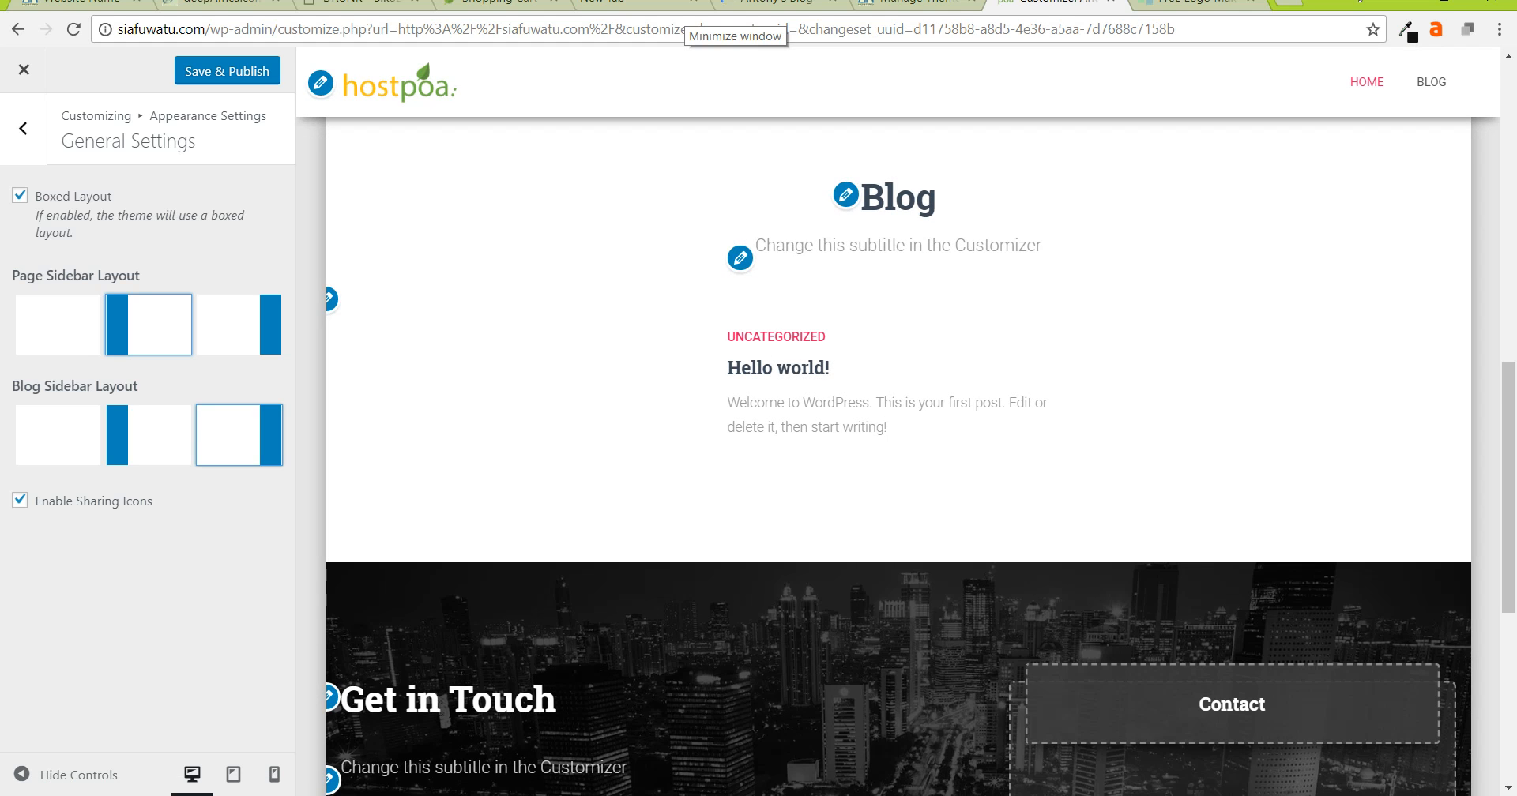
{"action": "left_click", "coordinate": [58, 325]}
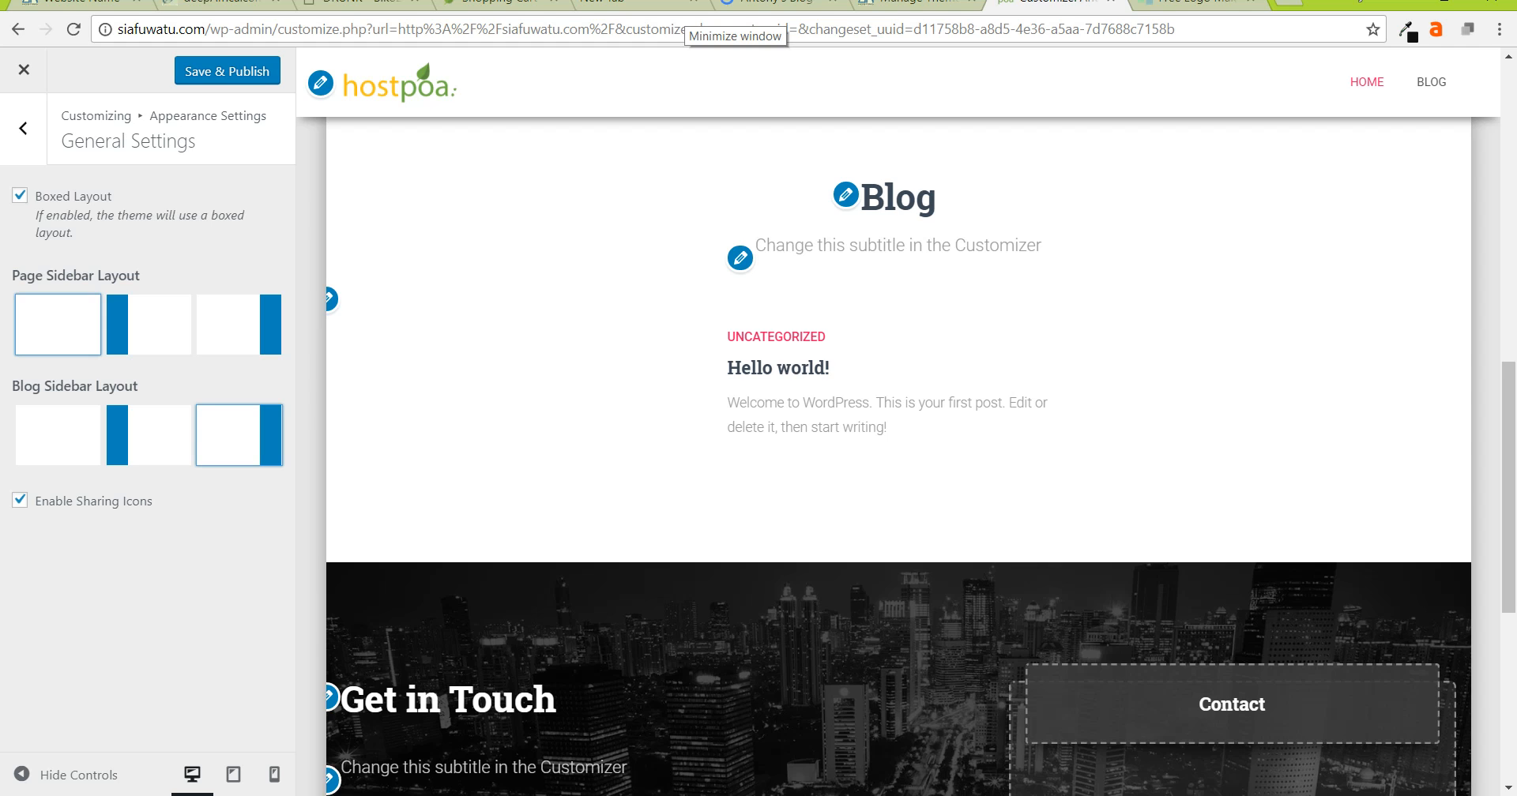
{"action": "left_click", "coordinate": [19, 196]}
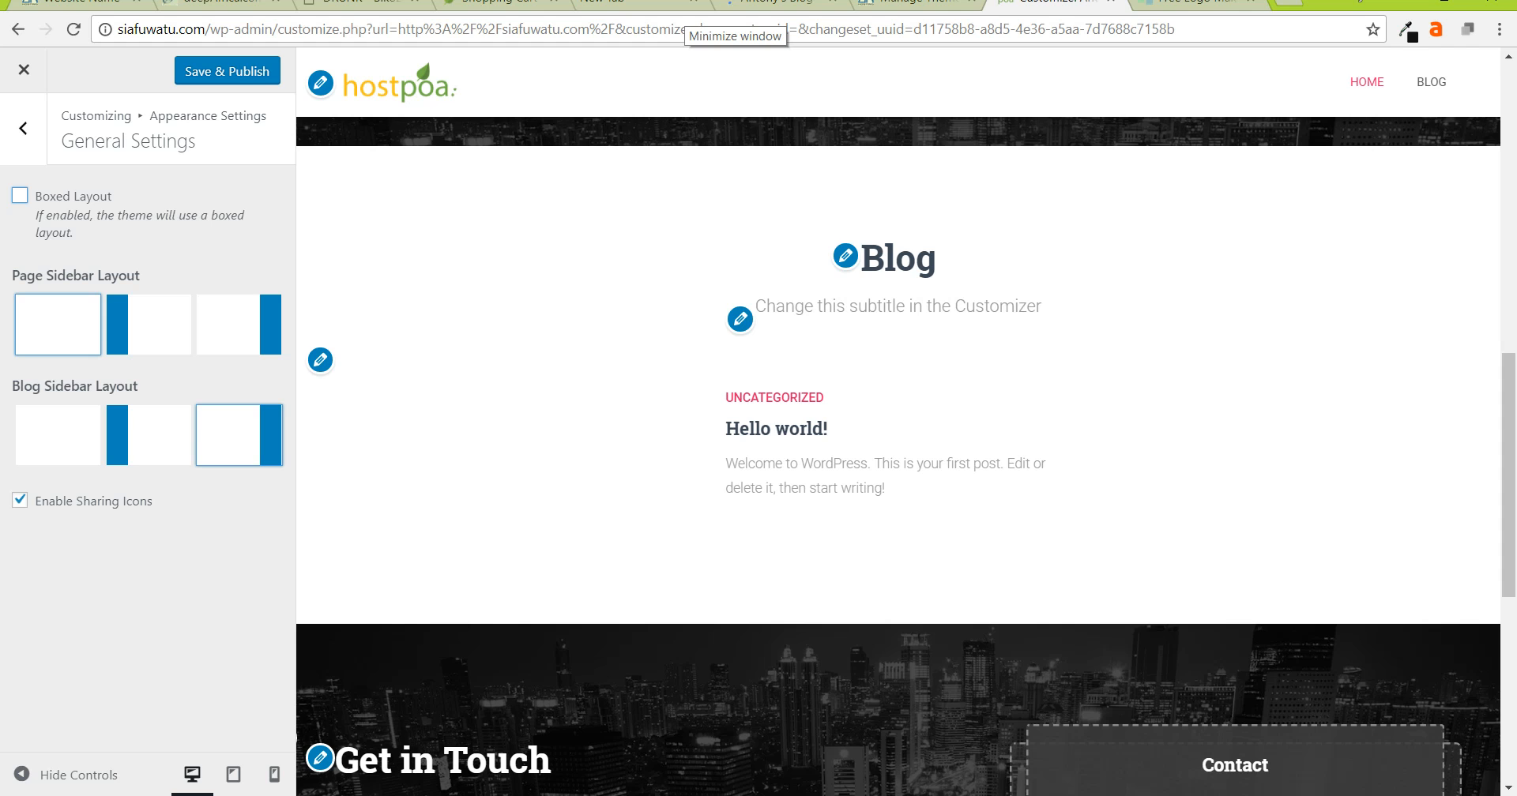
{"action": "scroll", "coordinate": [898, 462], "scroll_direction": "down", "scroll_amount": 6}
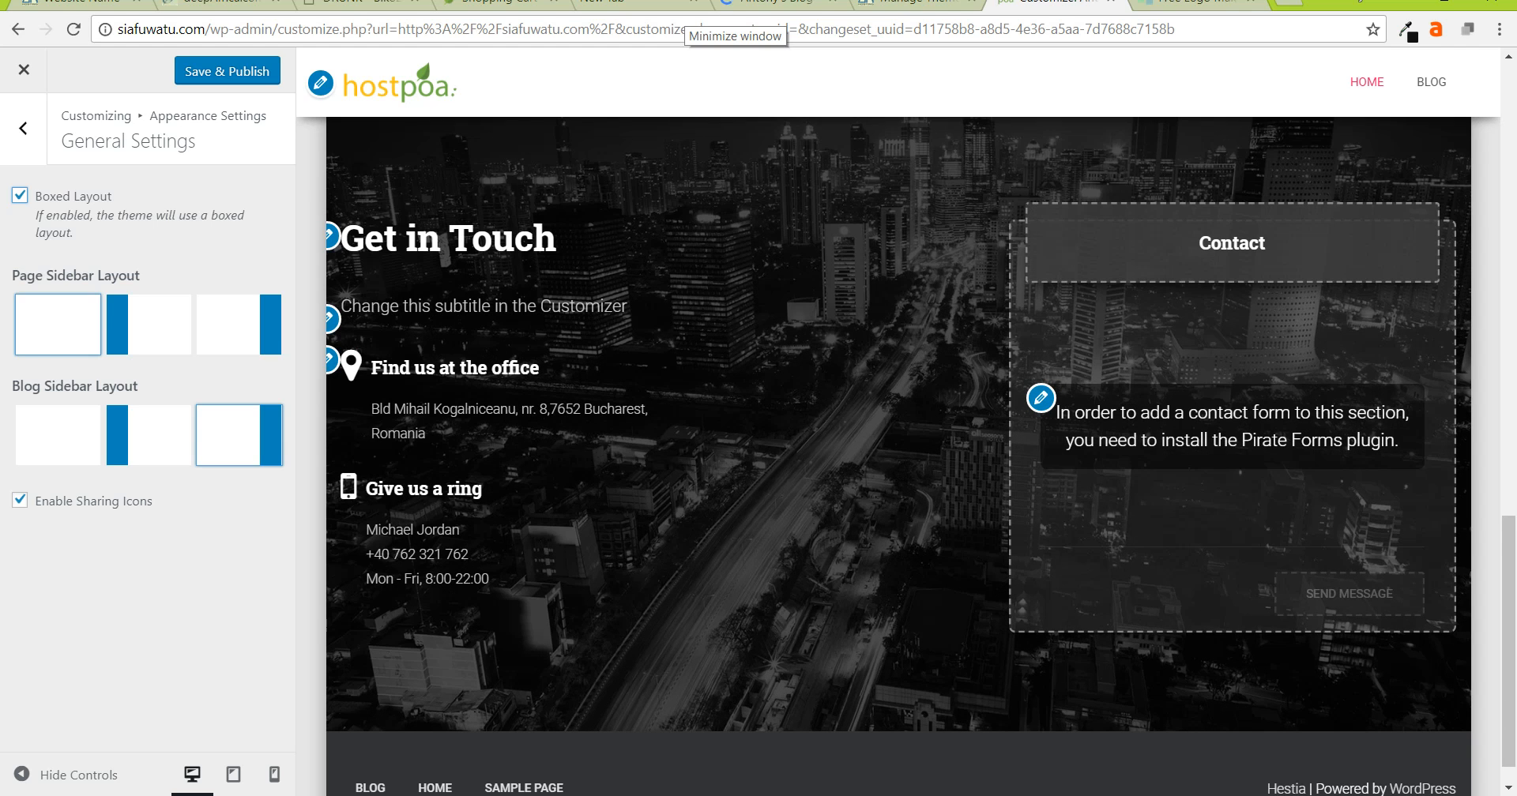
{"action": "left_click", "coordinate": [228, 71]}
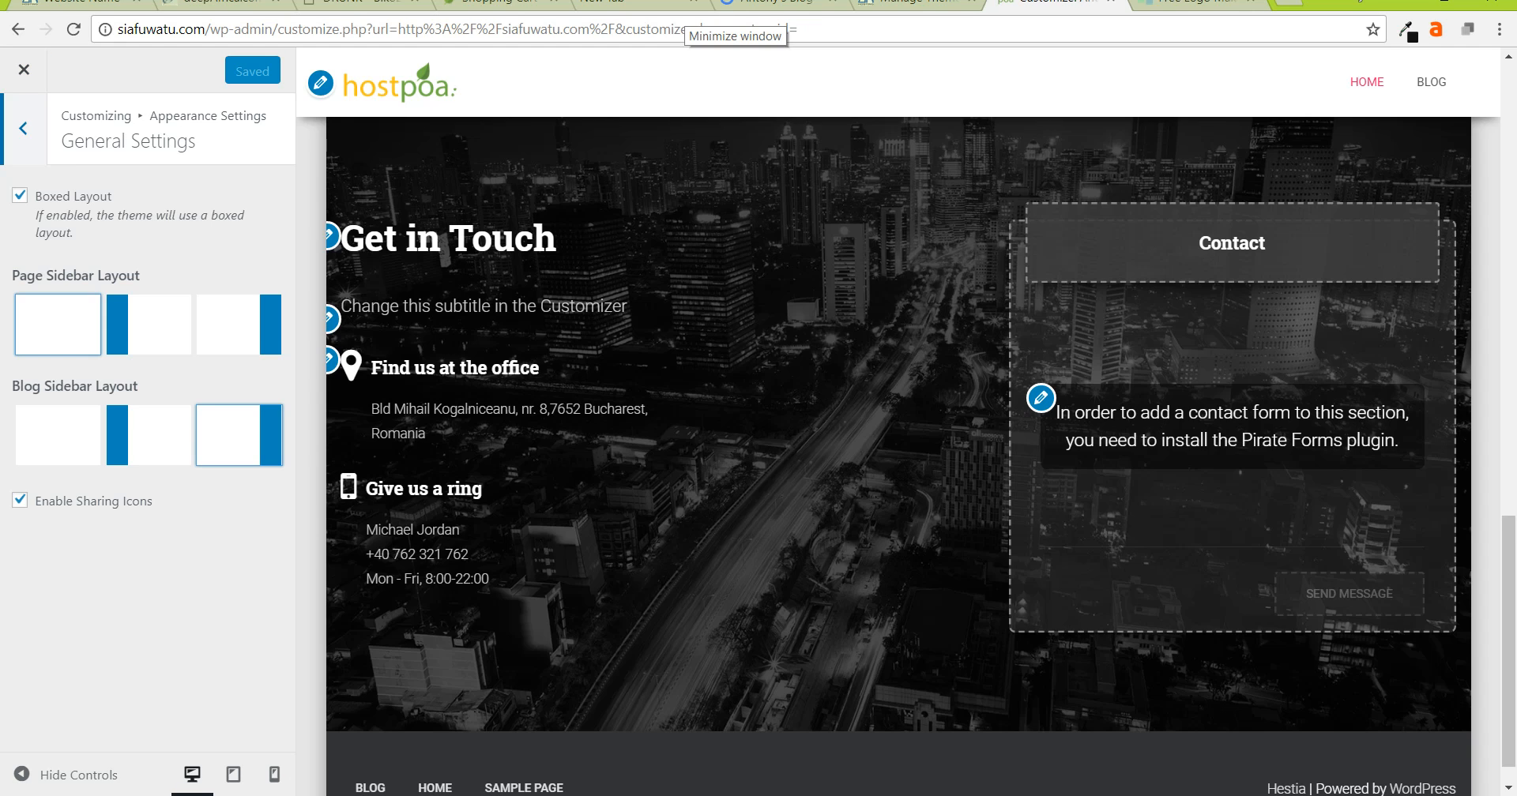
{"action": "left_click", "coordinate": [23, 128]}
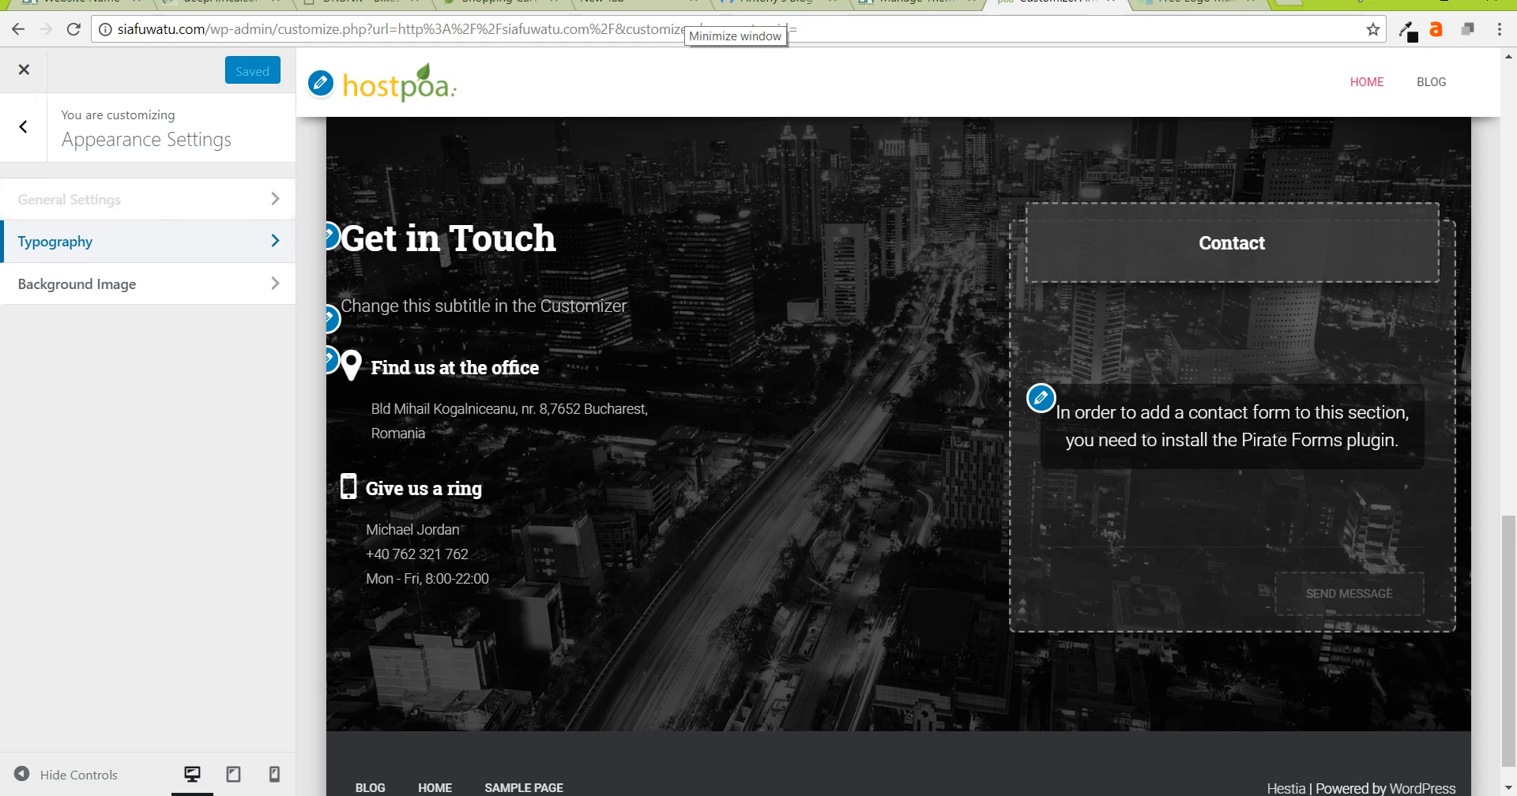
- Set the headings font family to Lucida Sans Unicode
{"action": "left_click", "coordinate": [56, 241]}
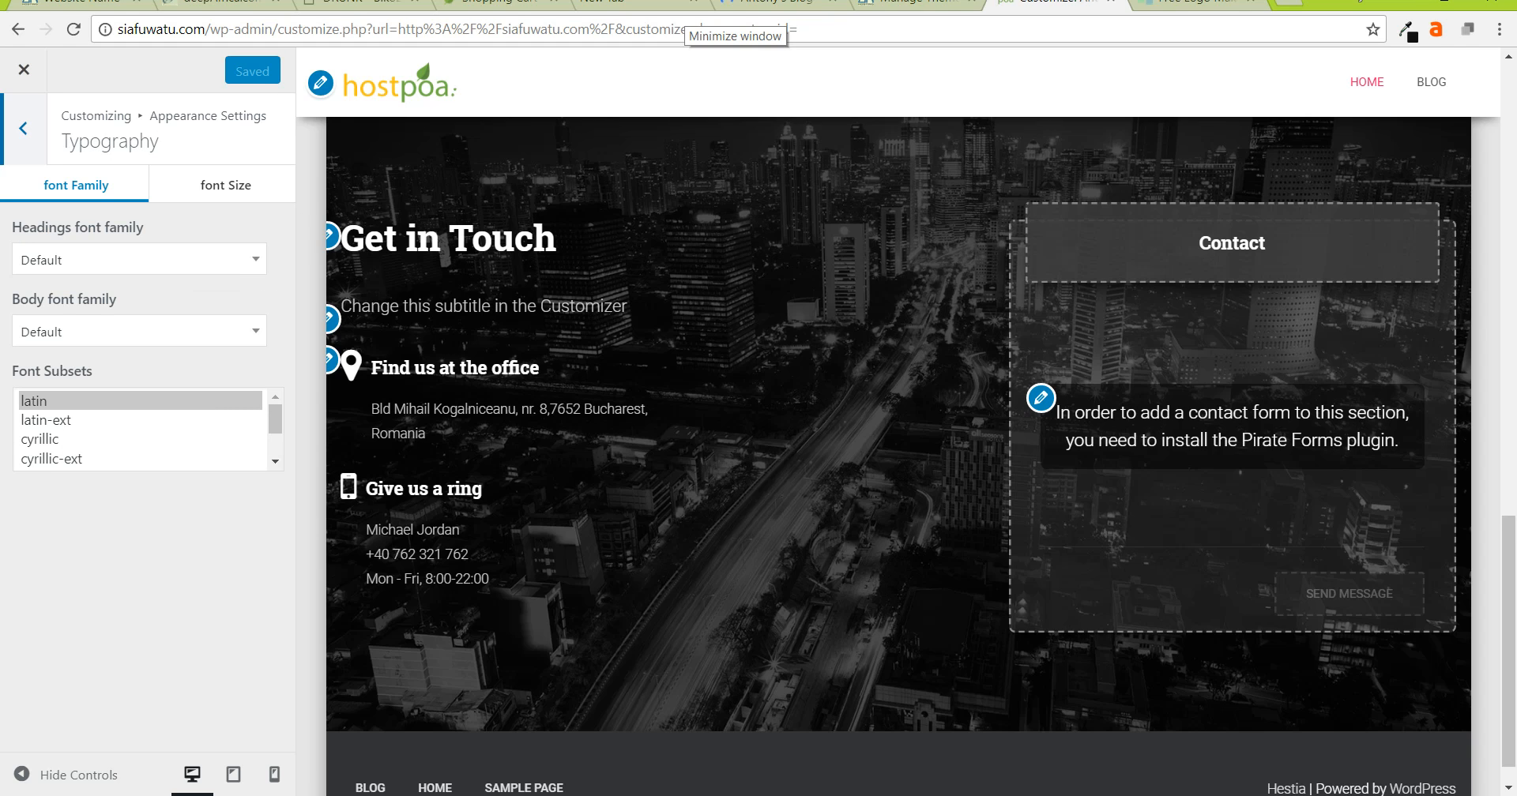
{"action": "left_click", "coordinate": [139, 259]}
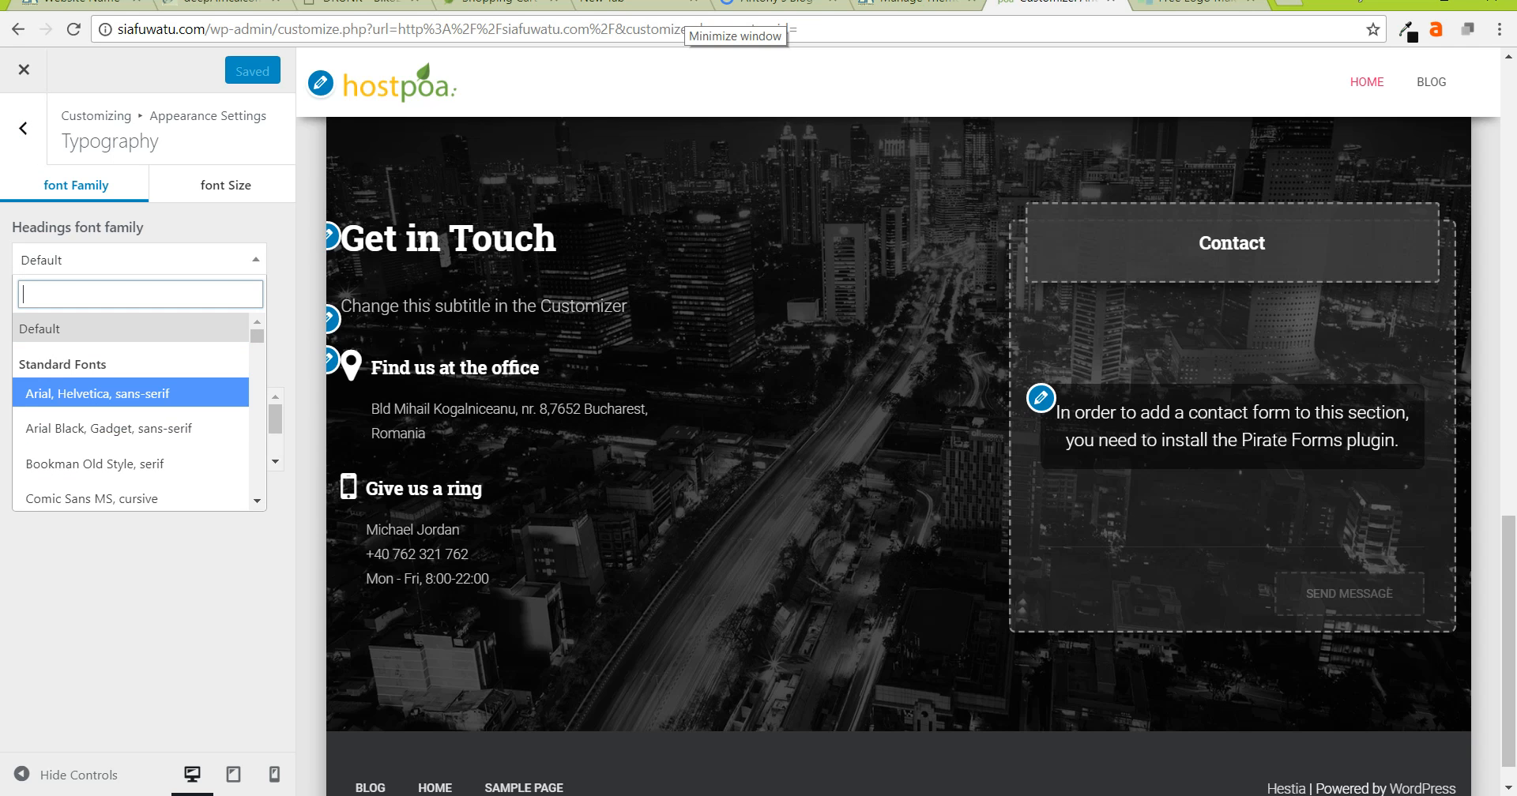
{"action": "scroll", "coordinate": [898, 457], "scroll_direction": "up", "scroll_amount": 3}
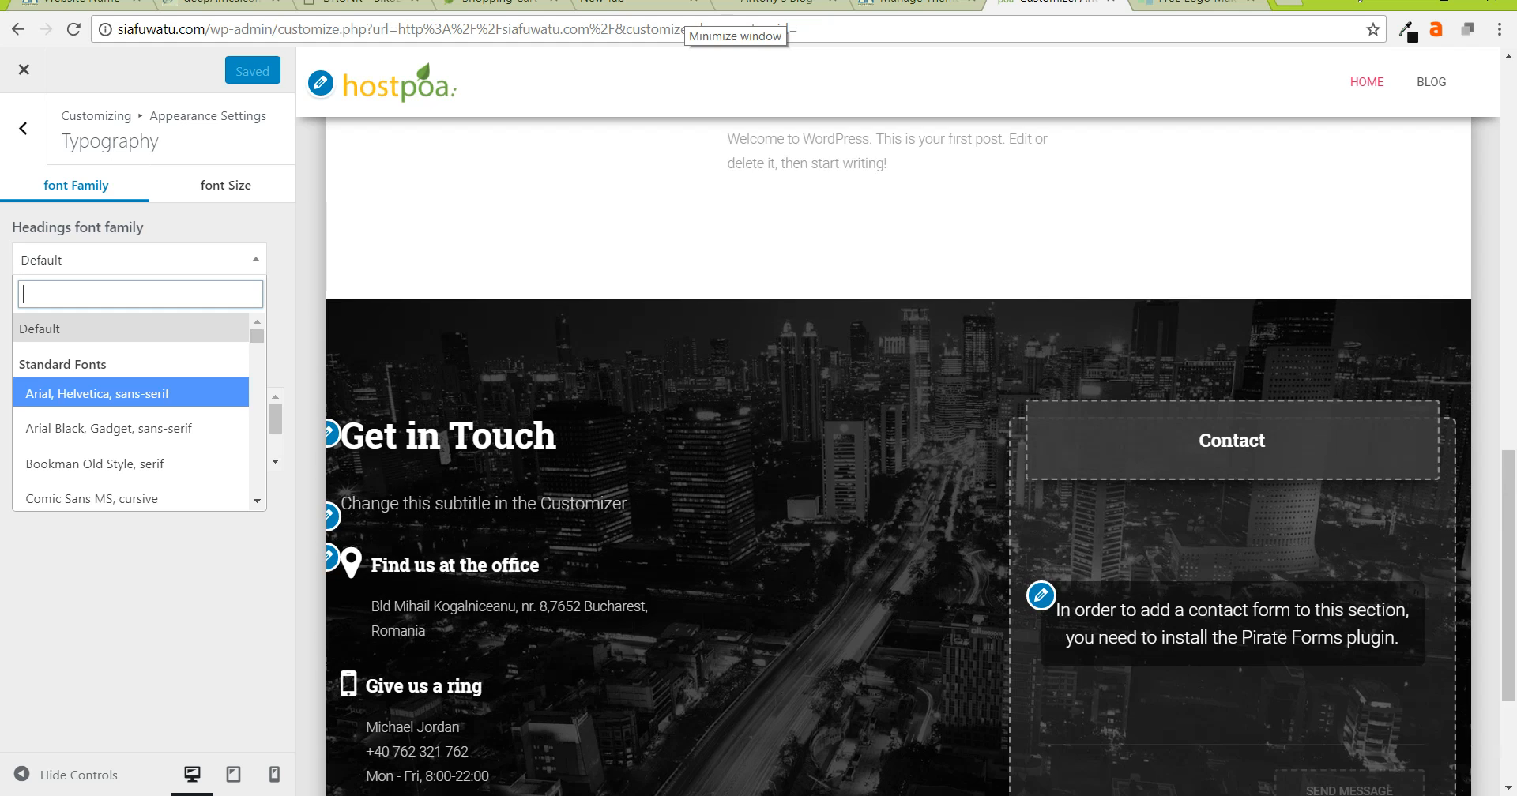
{"action": "key", "text": "Down"}
{"action": "key", "text": "Down"}
{"action": "key", "text": "Down"}
{"action": "key", "text": "Down"}
{"action": "key", "text": "Down"}
{"action": "key", "text": "Down"}
{"action": "key", "text": "Down"}
{"action": "key", "text": "Down"}
{"action": "key", "text": "Down"}
{"action": "key", "text": "Down"}
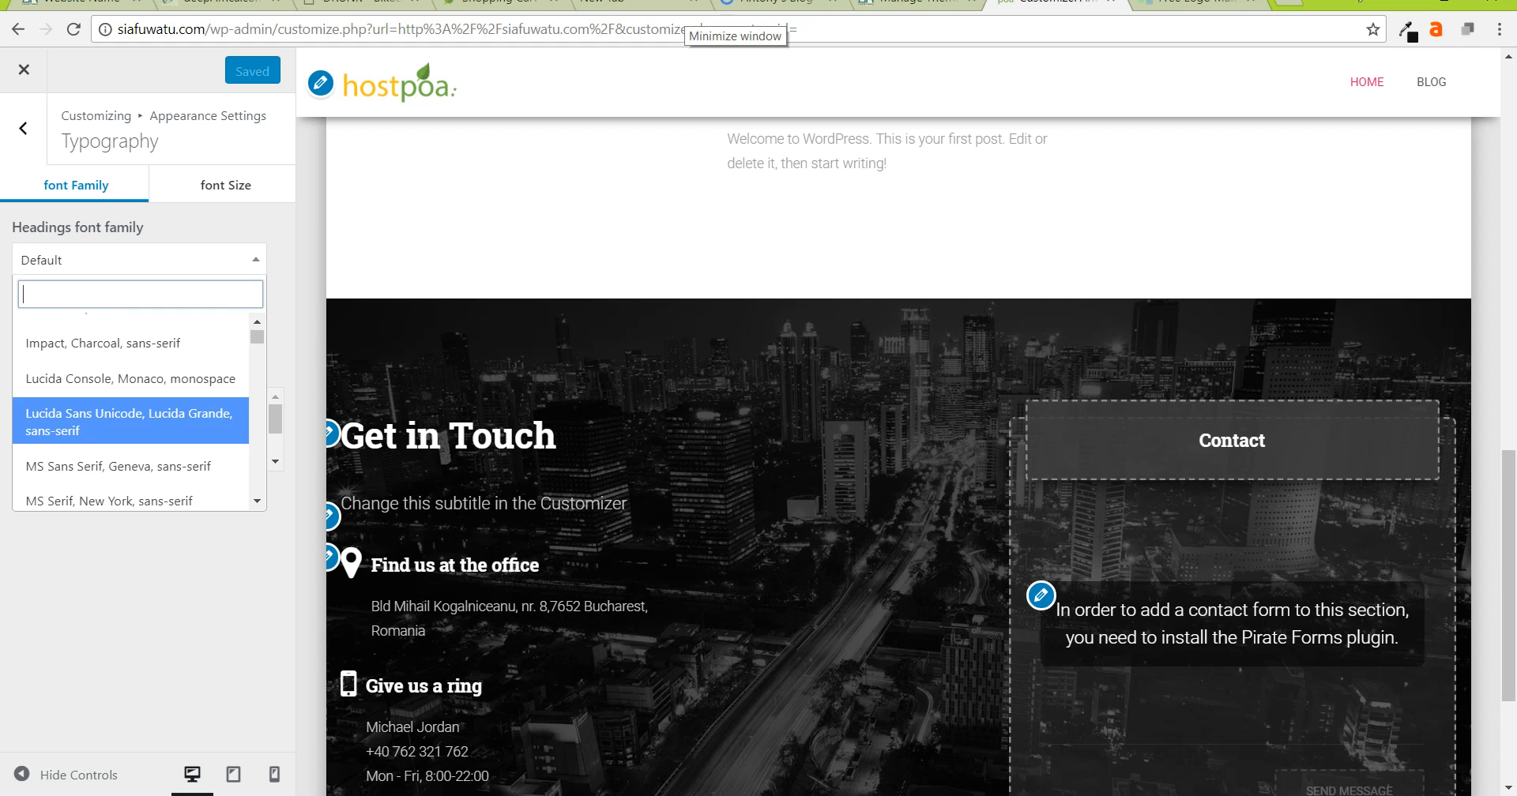
{"action": "key", "text": "Return"}
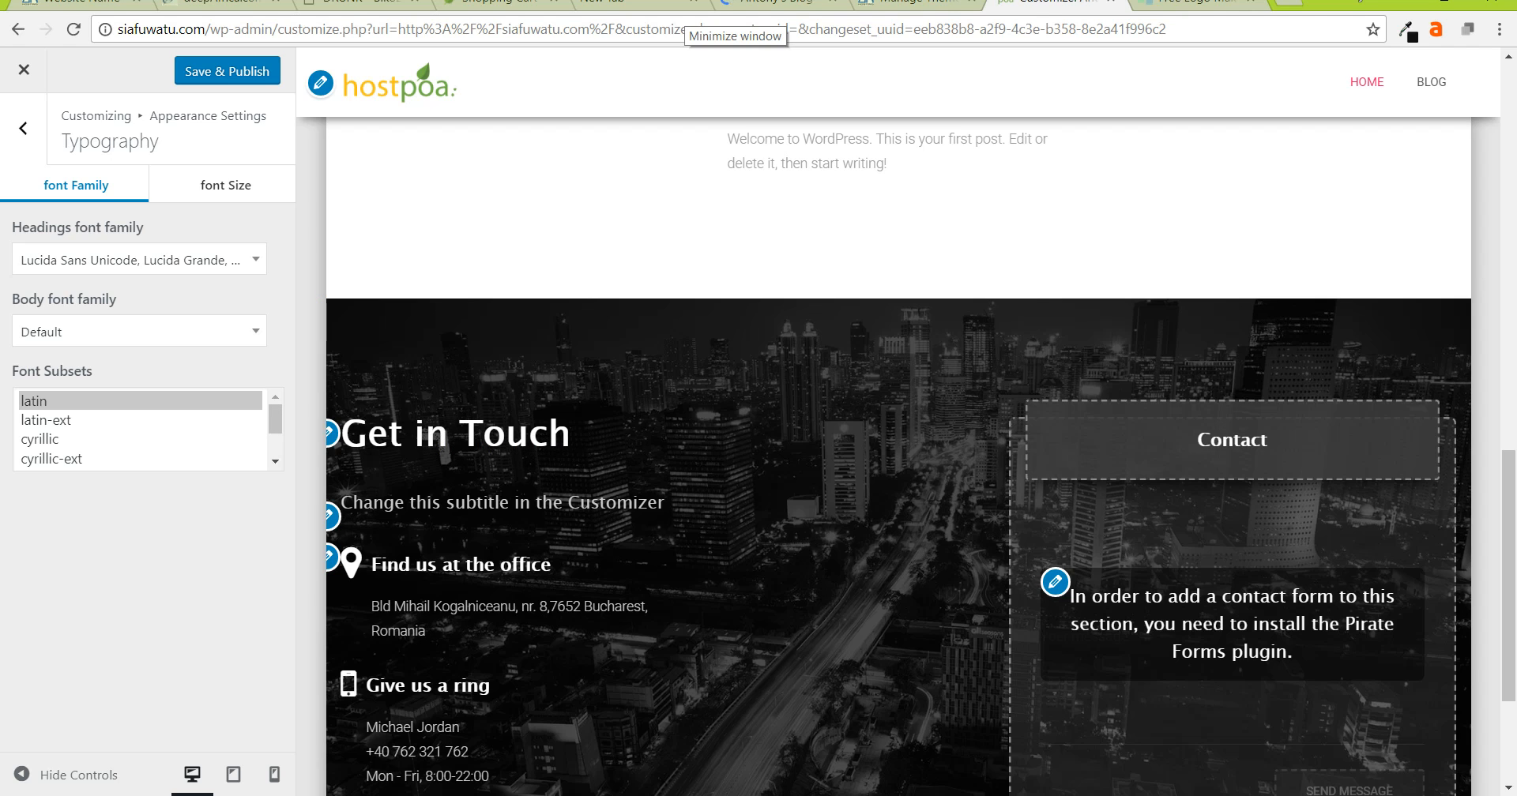
- Choose the Abel Google font for the body text
{"action": "left_click", "coordinate": [101, 334]}
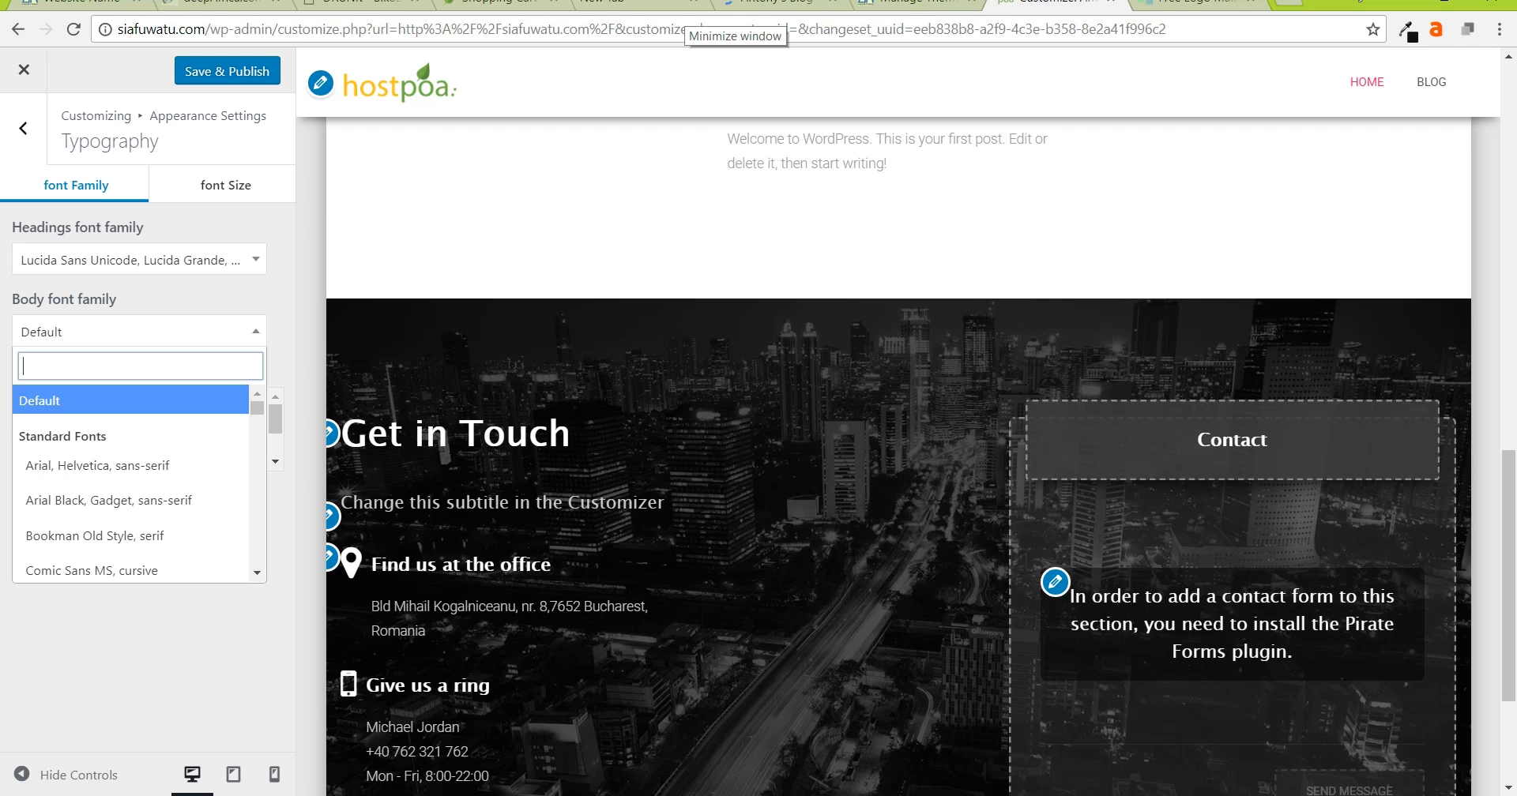
{"action": "scroll", "coordinate": [130, 485], "scroll_direction": "down", "scroll_amount": 3}
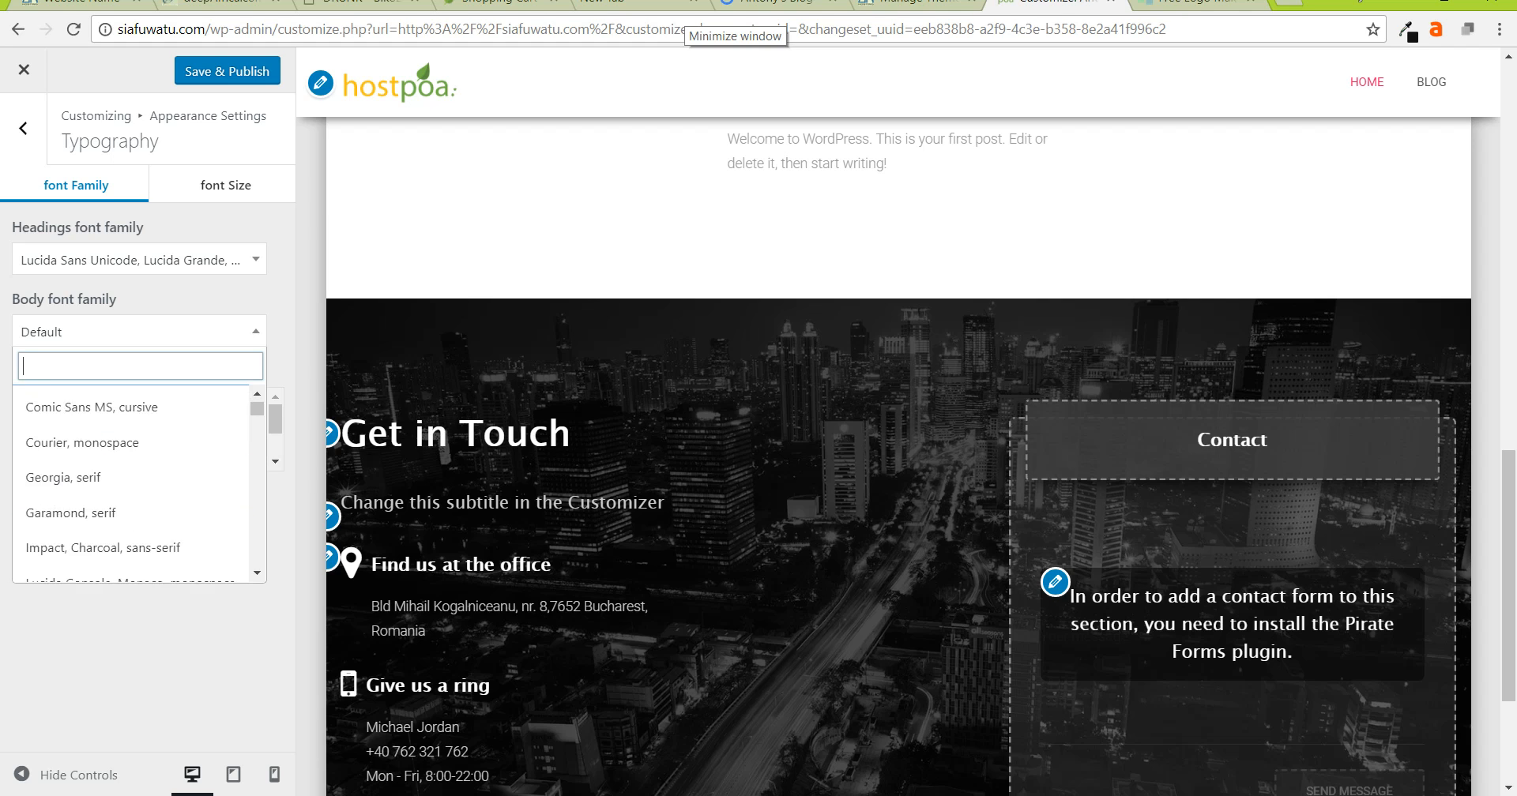
{"action": "scroll", "coordinate": [131, 485], "scroll_direction": "down", "scroll_amount": 2}
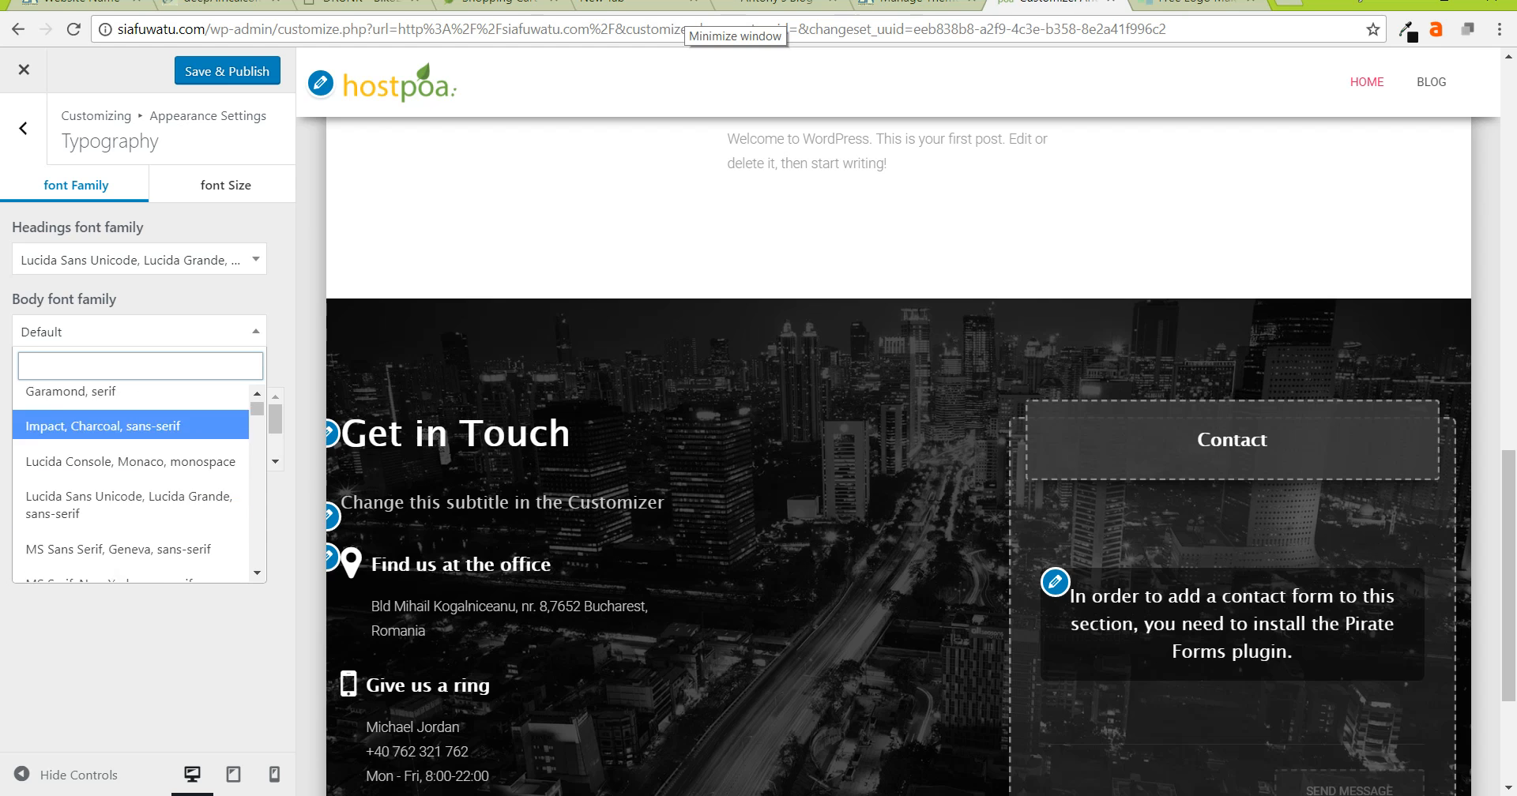
{"action": "scroll", "coordinate": [131, 486], "scroll_direction": "down", "scroll_amount": 4}
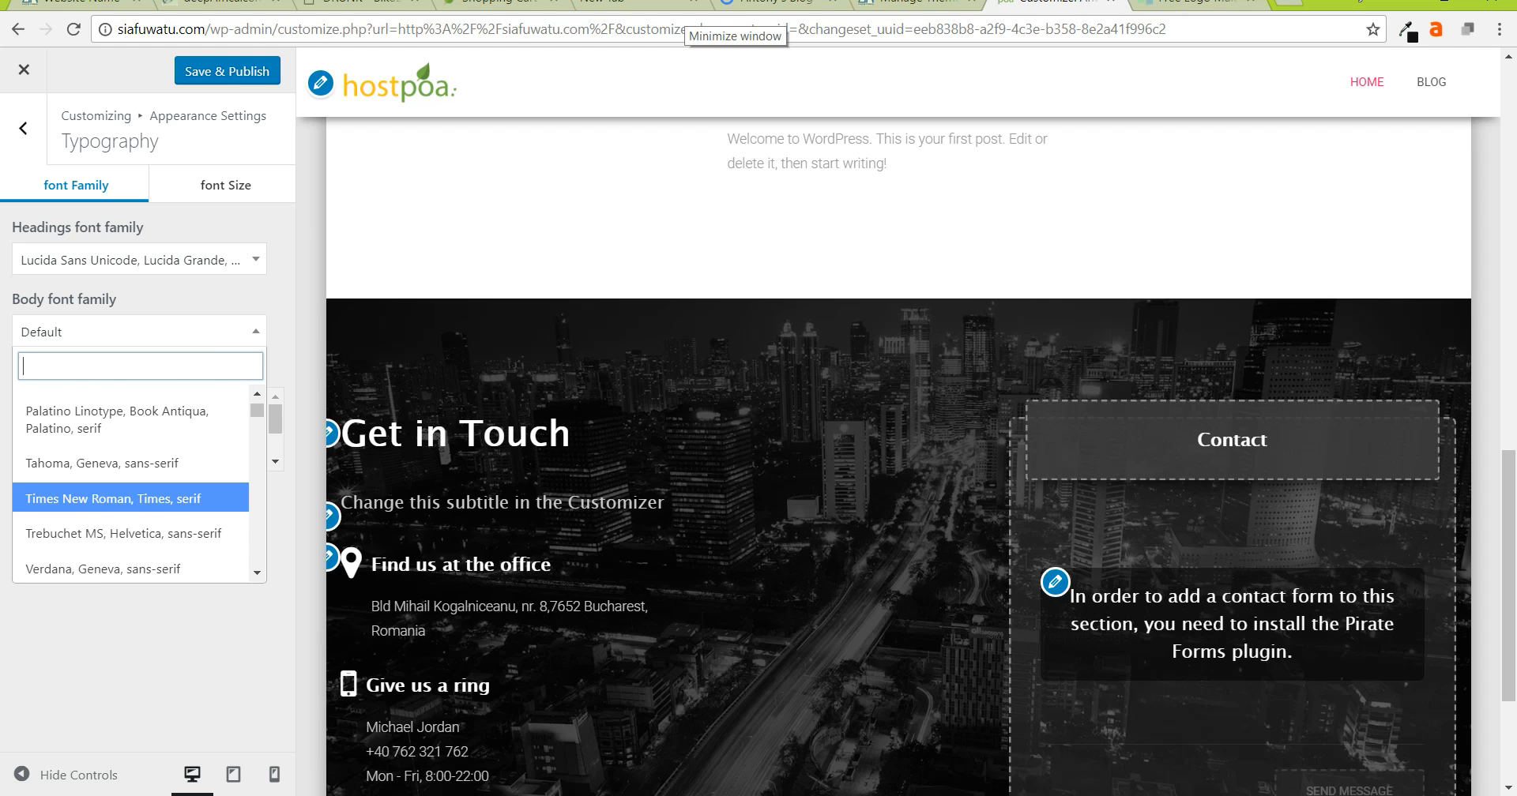
{"action": "scroll", "coordinate": [130, 497], "scroll_direction": "down", "scroll_amount": 2}
{"action": "scroll", "coordinate": [130, 502], "scroll_direction": "down", "scroll_amount": 2}
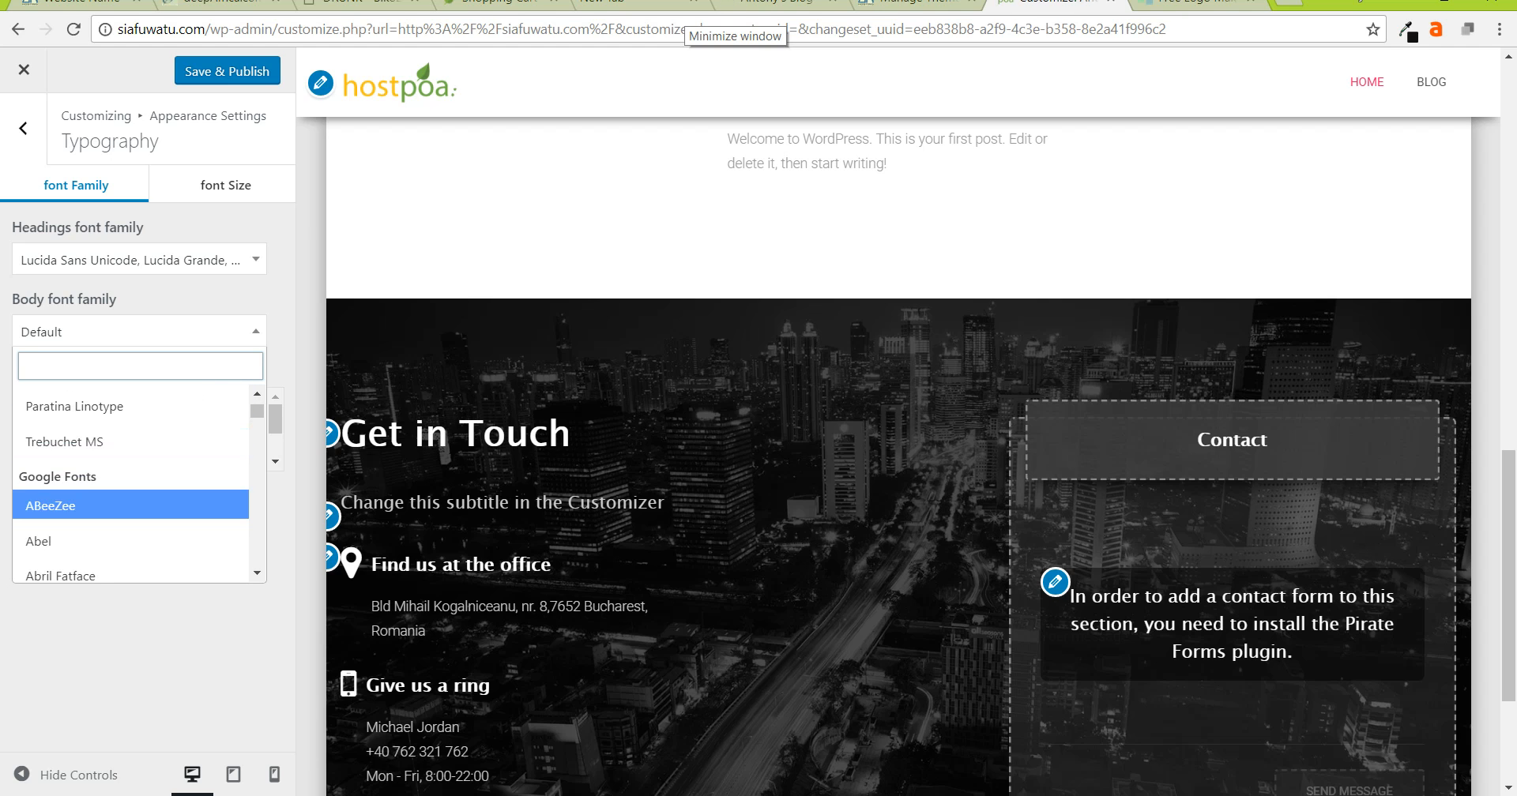
{"action": "scroll", "coordinate": [130, 506], "scroll_direction": "down", "scroll_amount": 2}
{"action": "left_click", "coordinate": [130, 434]}
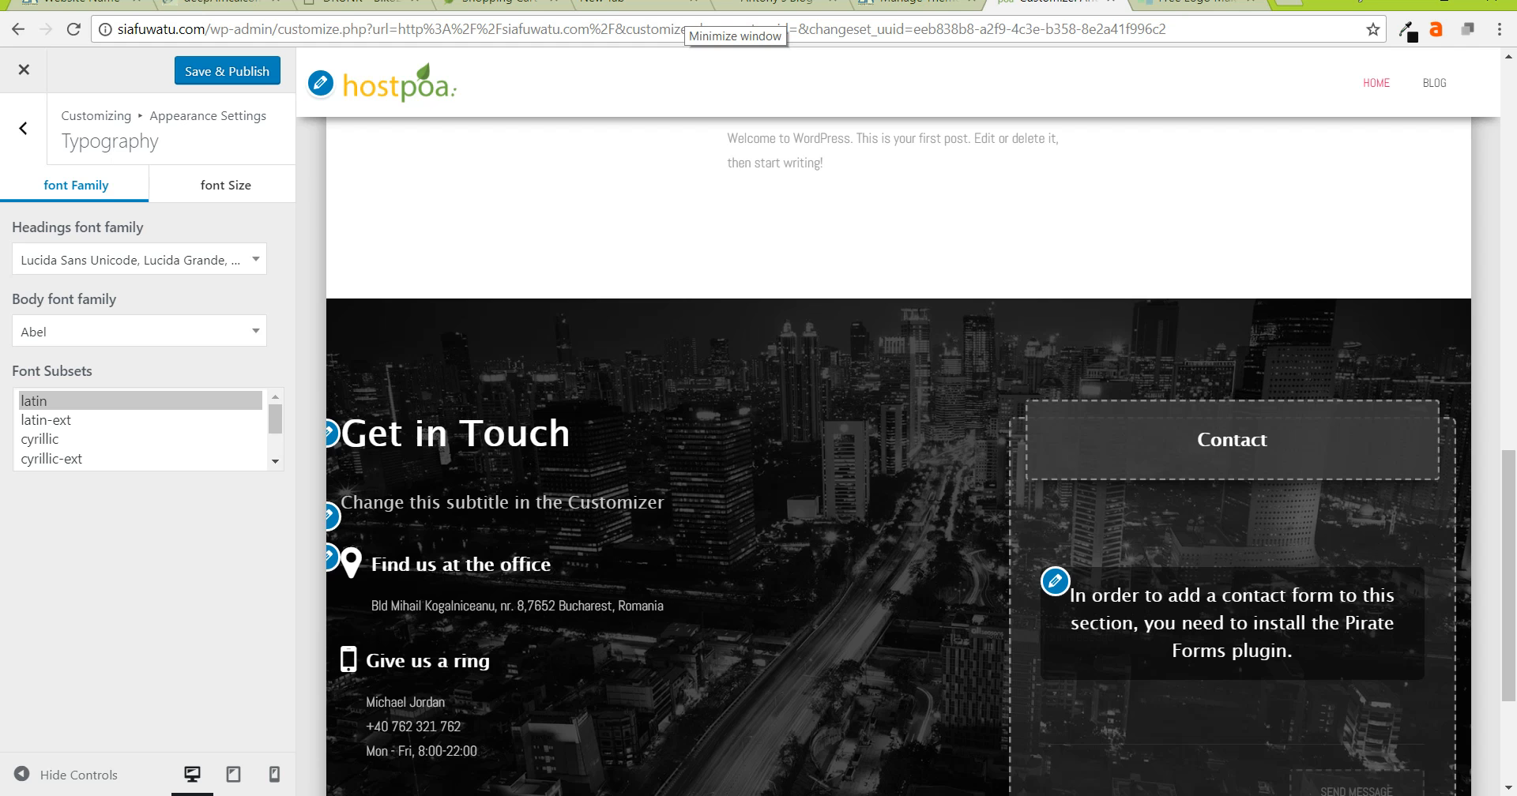
{"action": "scroll", "coordinate": [899, 458], "scroll_direction": "down", "scroll_amount": 1}
{"action": "scroll", "coordinate": [898, 458], "scroll_direction": "up", "scroll_amount": 1}
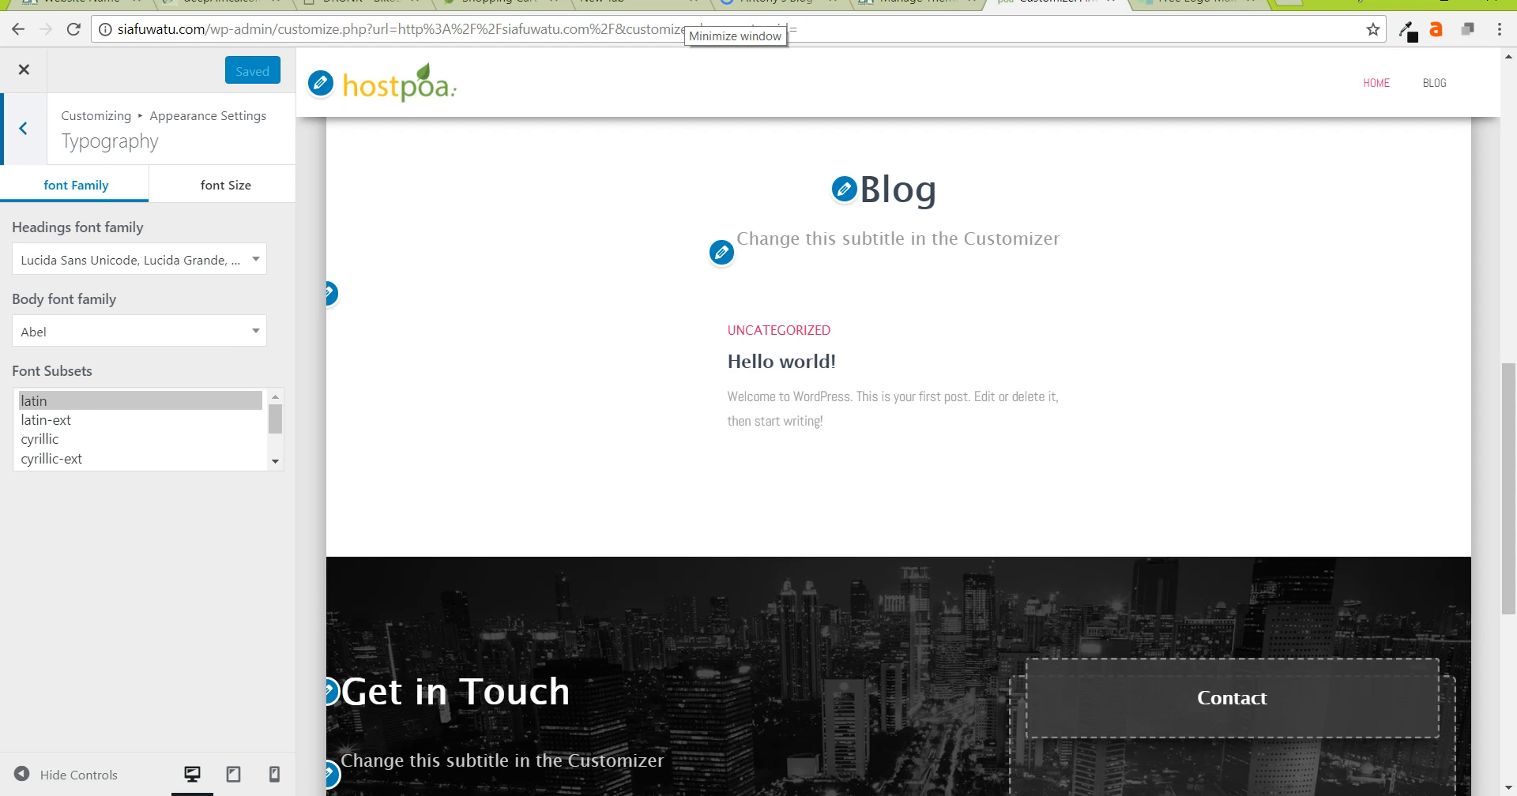
- Set the body font size to 16 px in Typography
{"action": "left_click", "coordinate": [24, 128]}
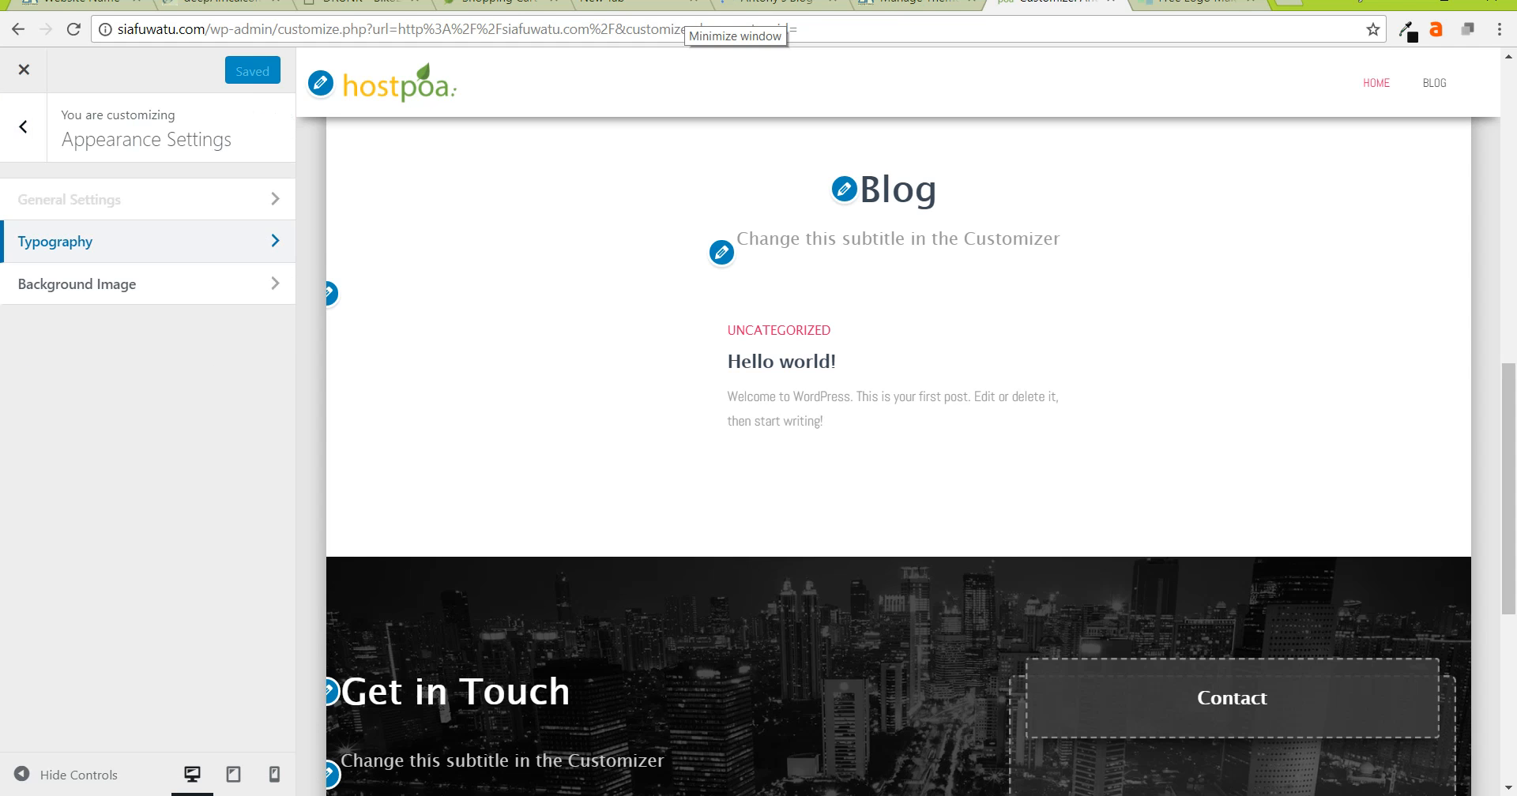
{"action": "left_click", "coordinate": [148, 241]}
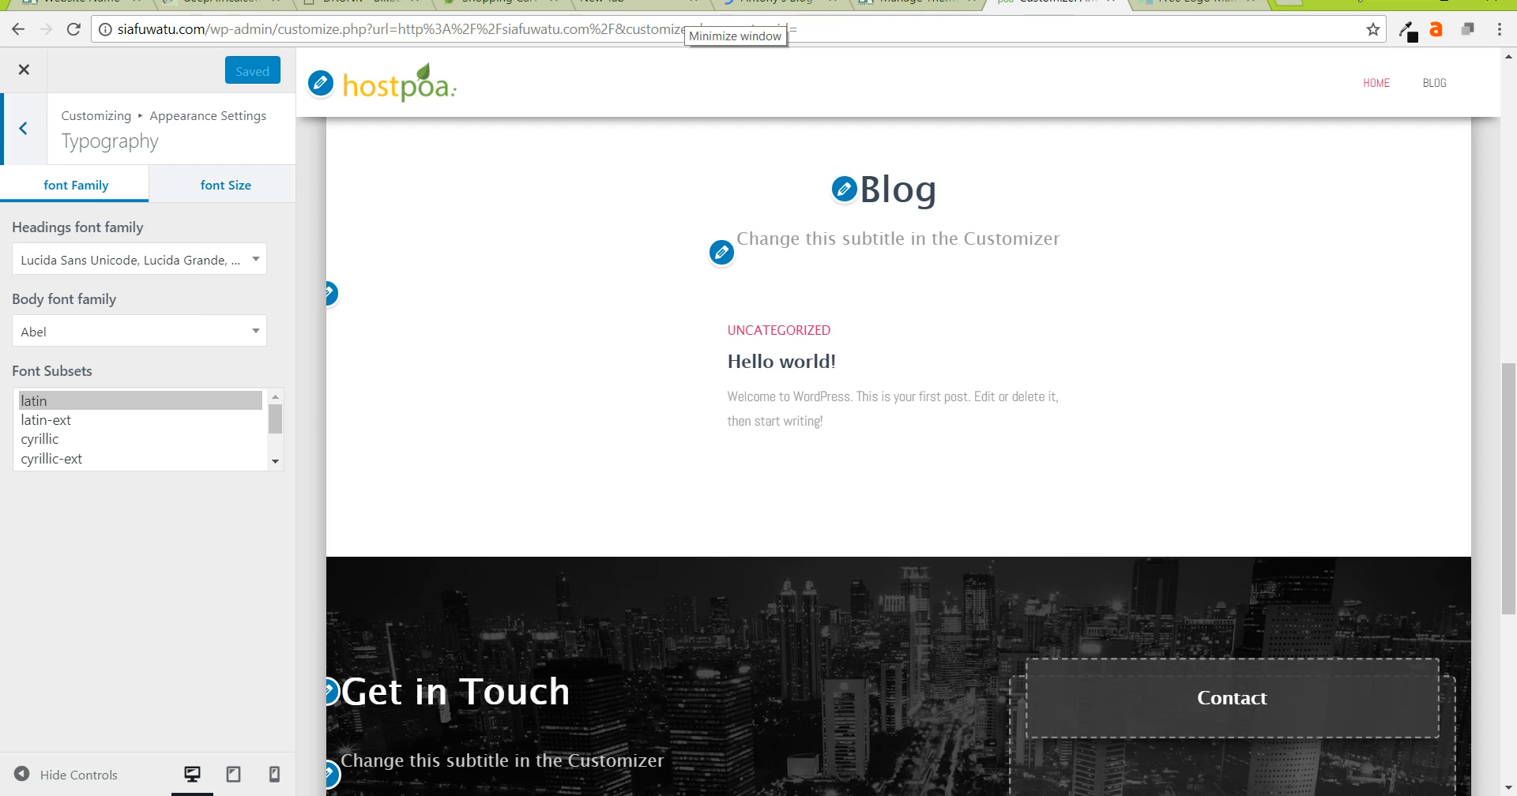
{"action": "left_click", "coordinate": [226, 186]}
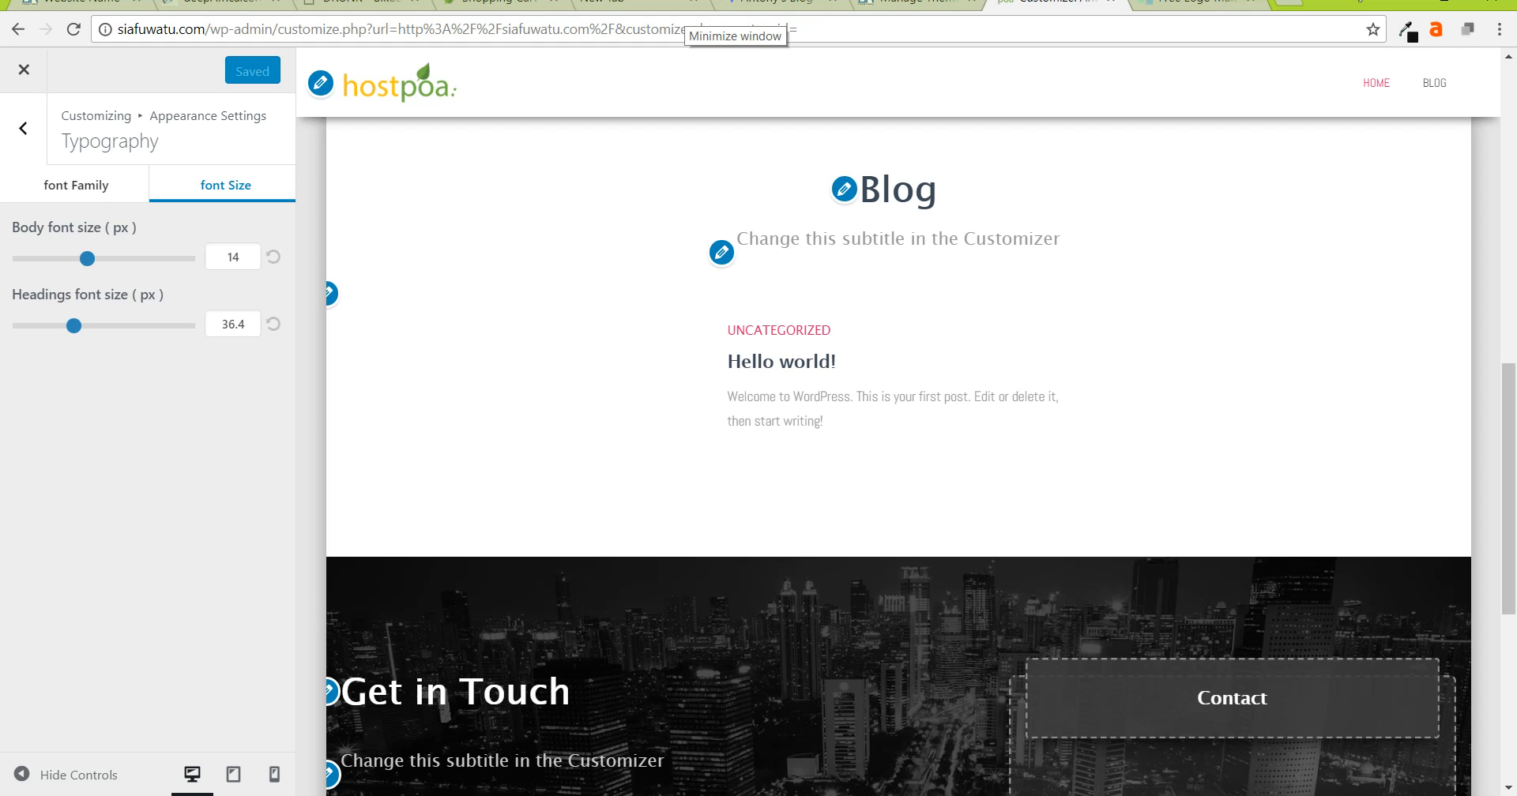
{"action": "left_click_drag", "start_coordinate": [87, 258], "coordinate": [111, 259]}
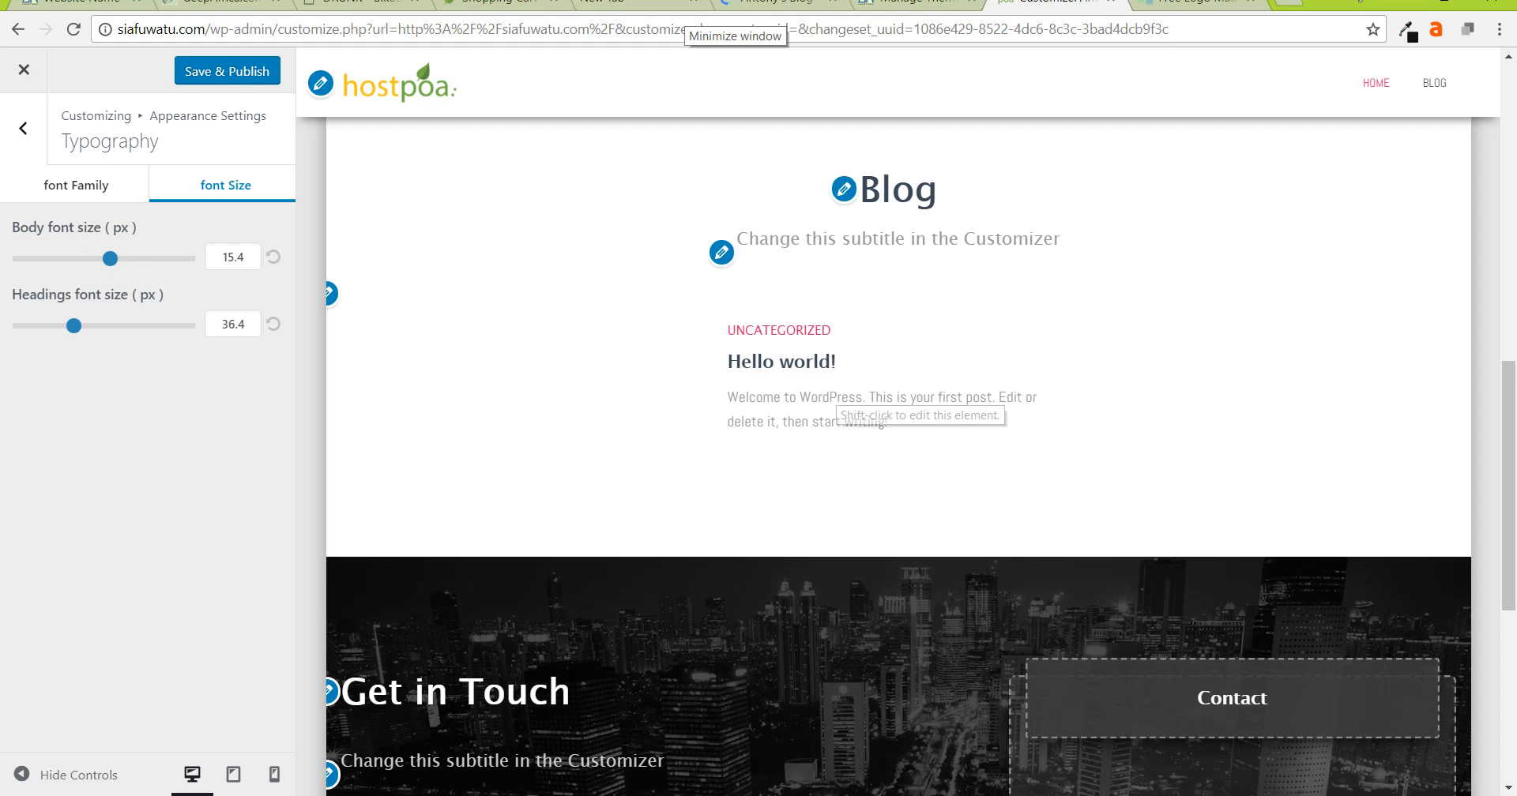
{"action": "double_click", "coordinate": [226, 256]}
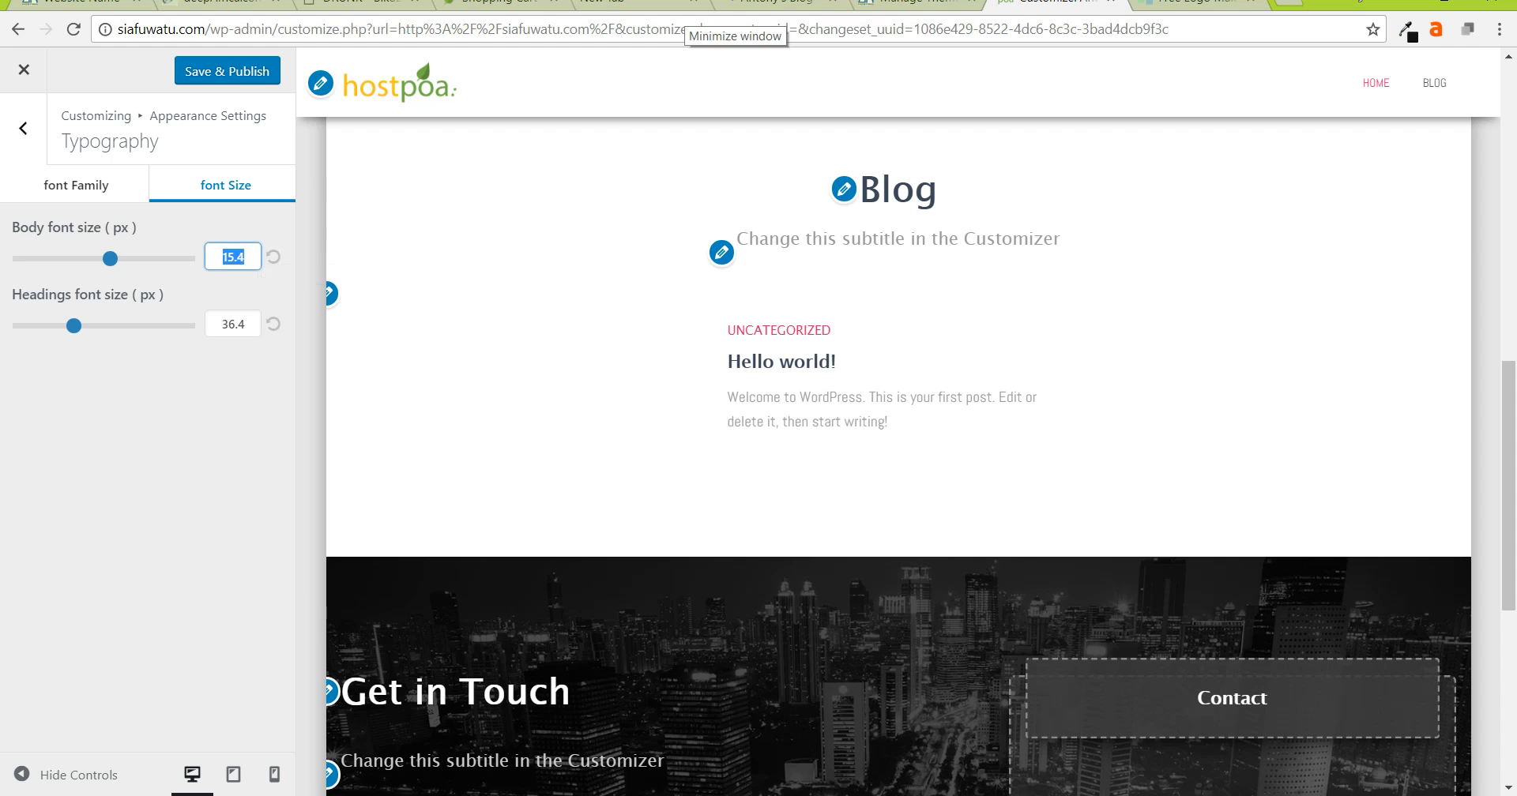
{"action": "type", "text": "16"}
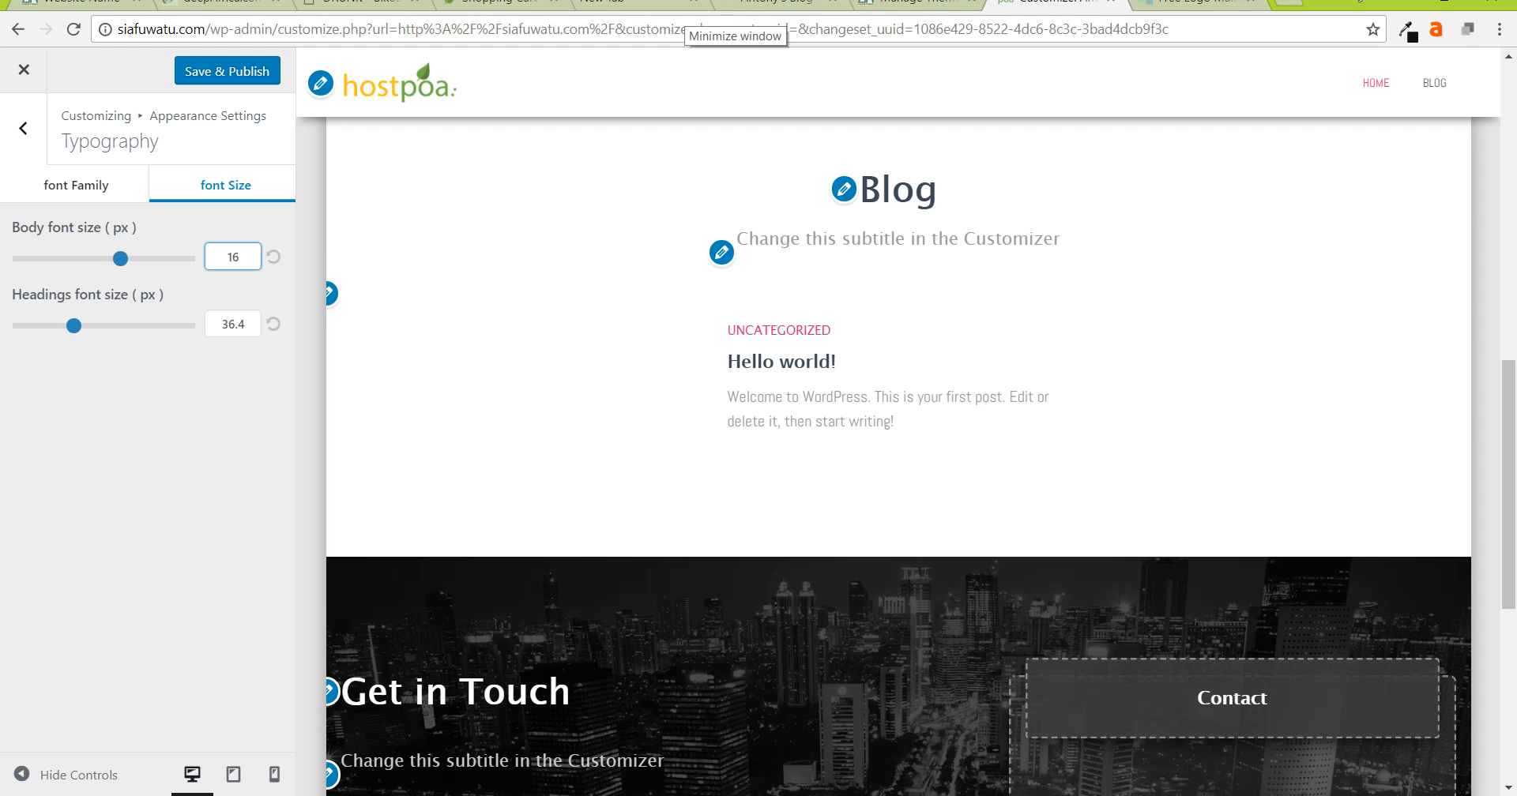
- Set the headings font size to 41.3 px and publish the typography changes
{"action": "key", "text": "Tab"}
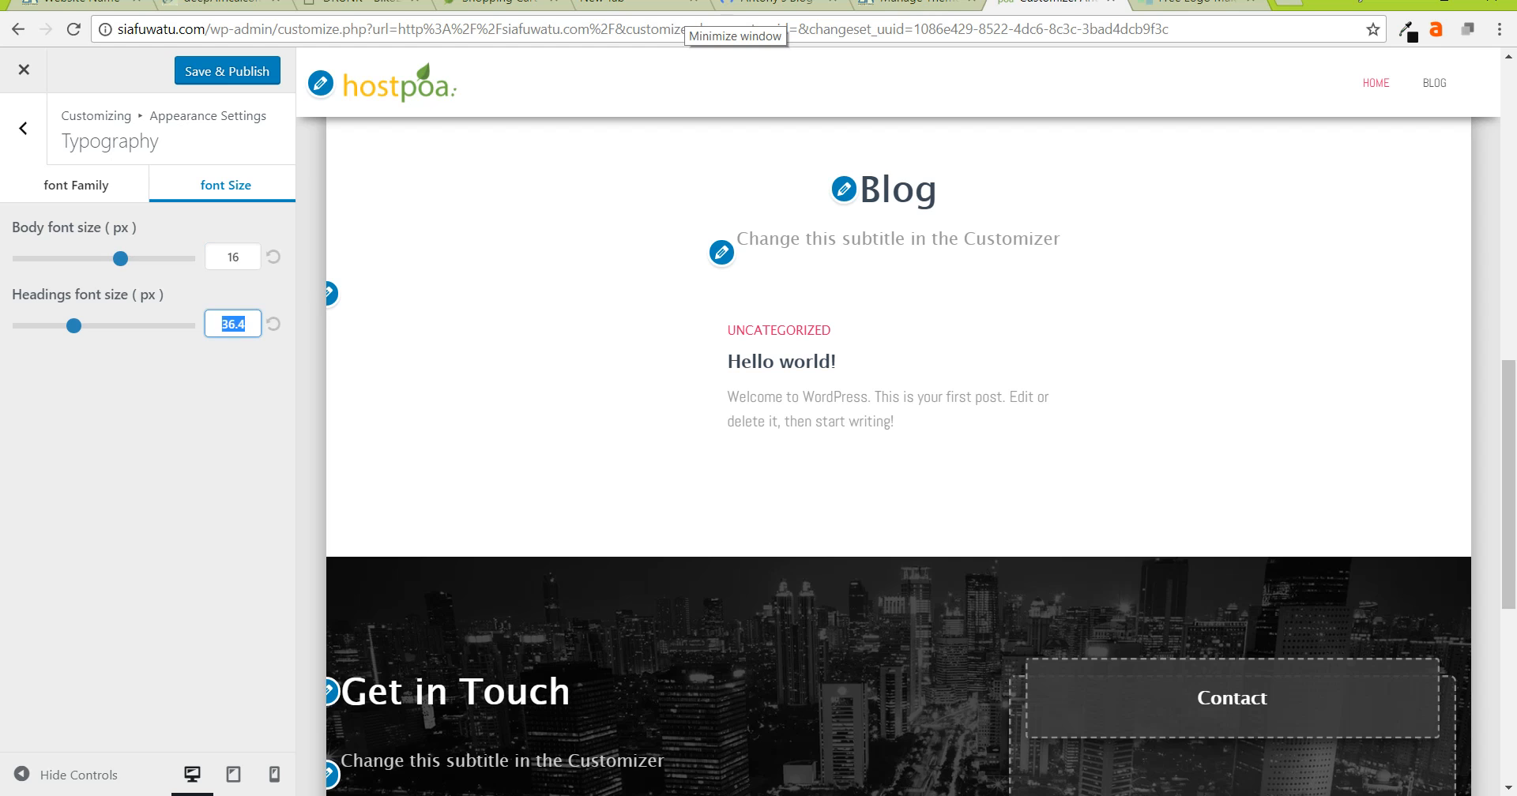
{"action": "type", "text": "40"}
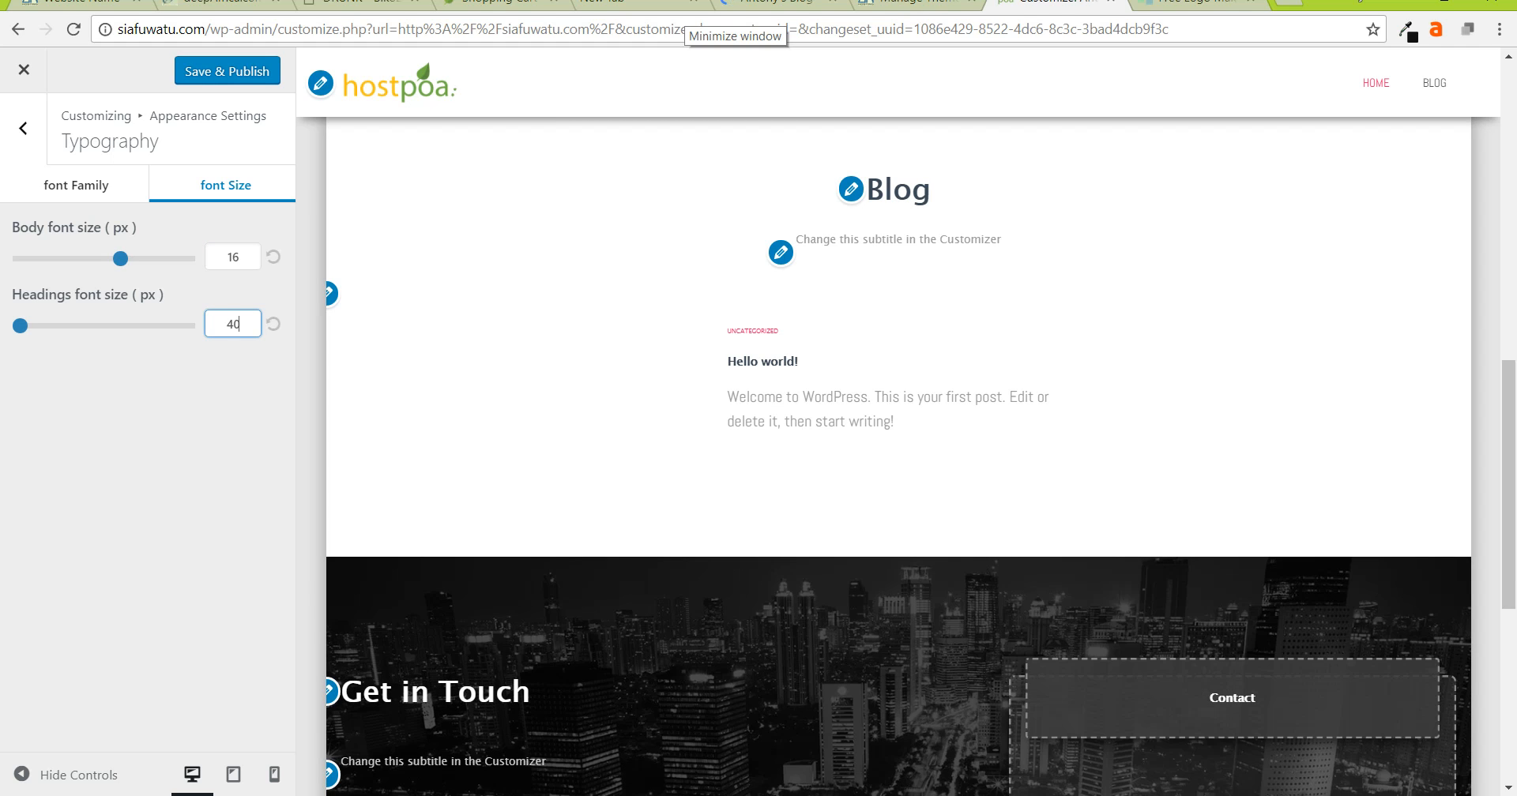
{"action": "key", "text": "Tab"}
{"action": "left_click", "coordinate": [229, 324]}
{"action": "left_click_drag", "start_coordinate": [19, 326], "coordinate": [103, 325]}
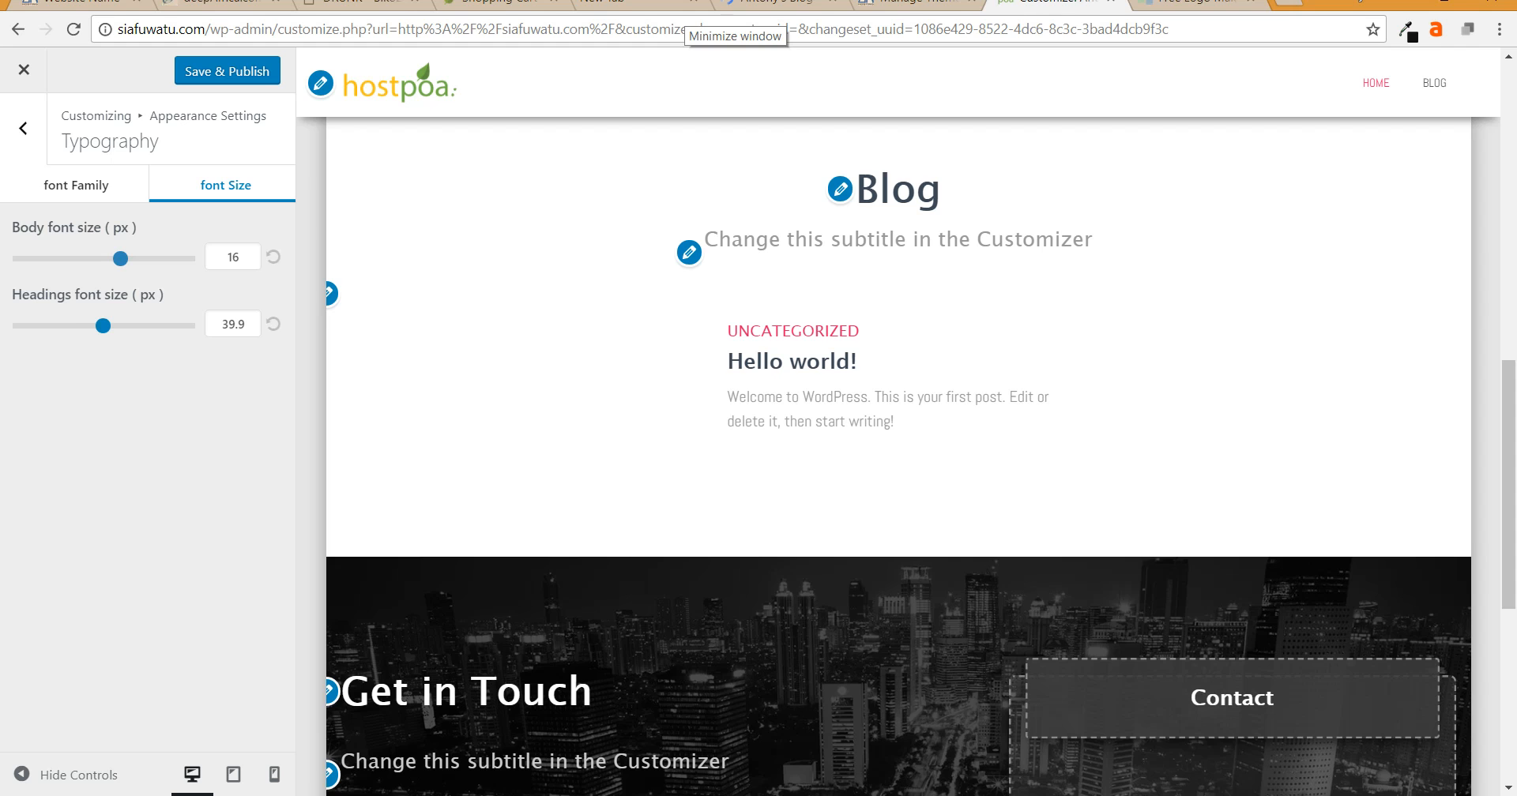
{"action": "left_click_drag", "start_coordinate": [102, 325], "coordinate": [132, 326]}
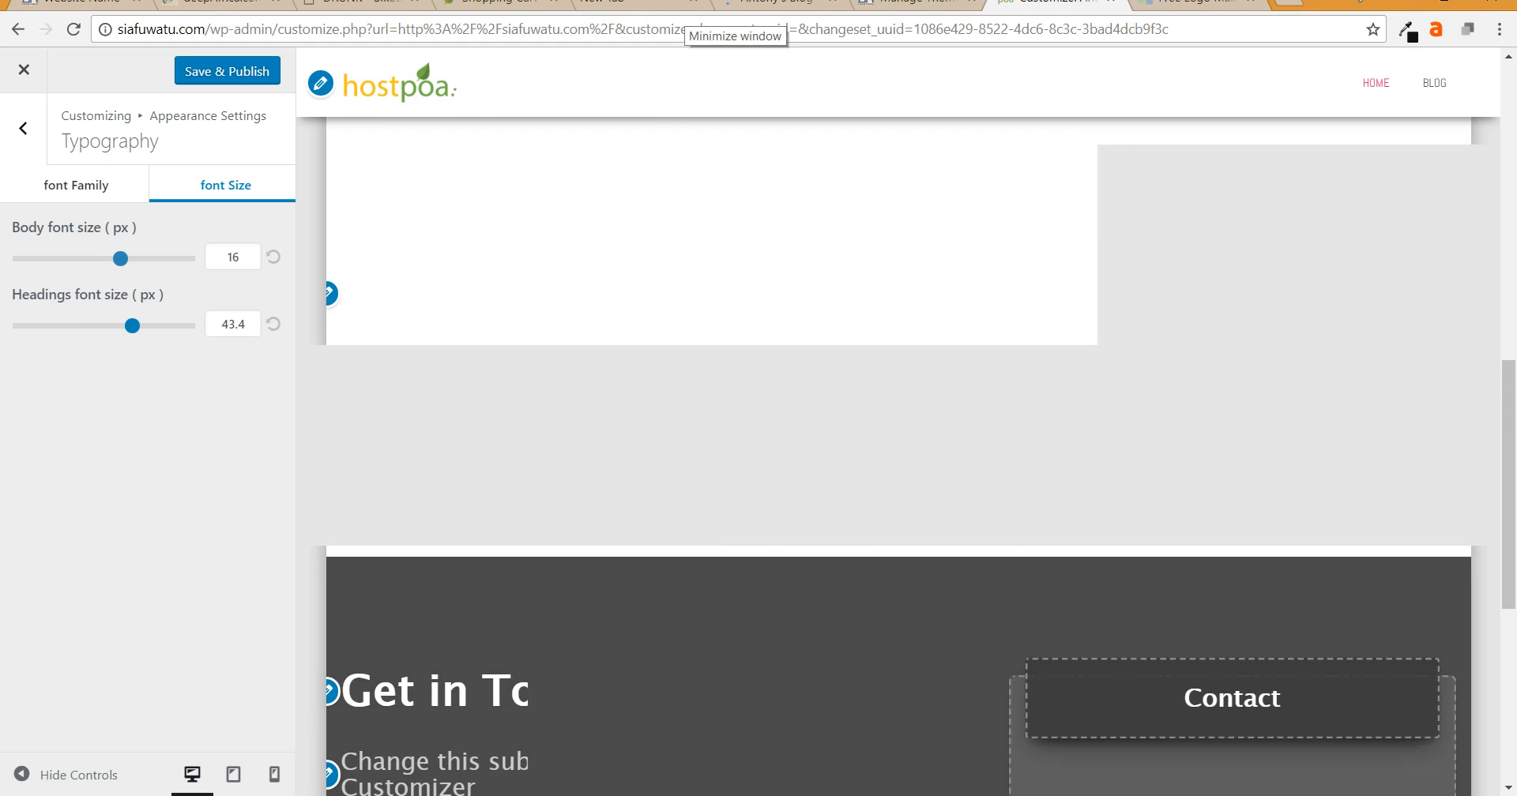
{"action": "left_click_drag", "start_coordinate": [132, 325], "coordinate": [115, 325]}
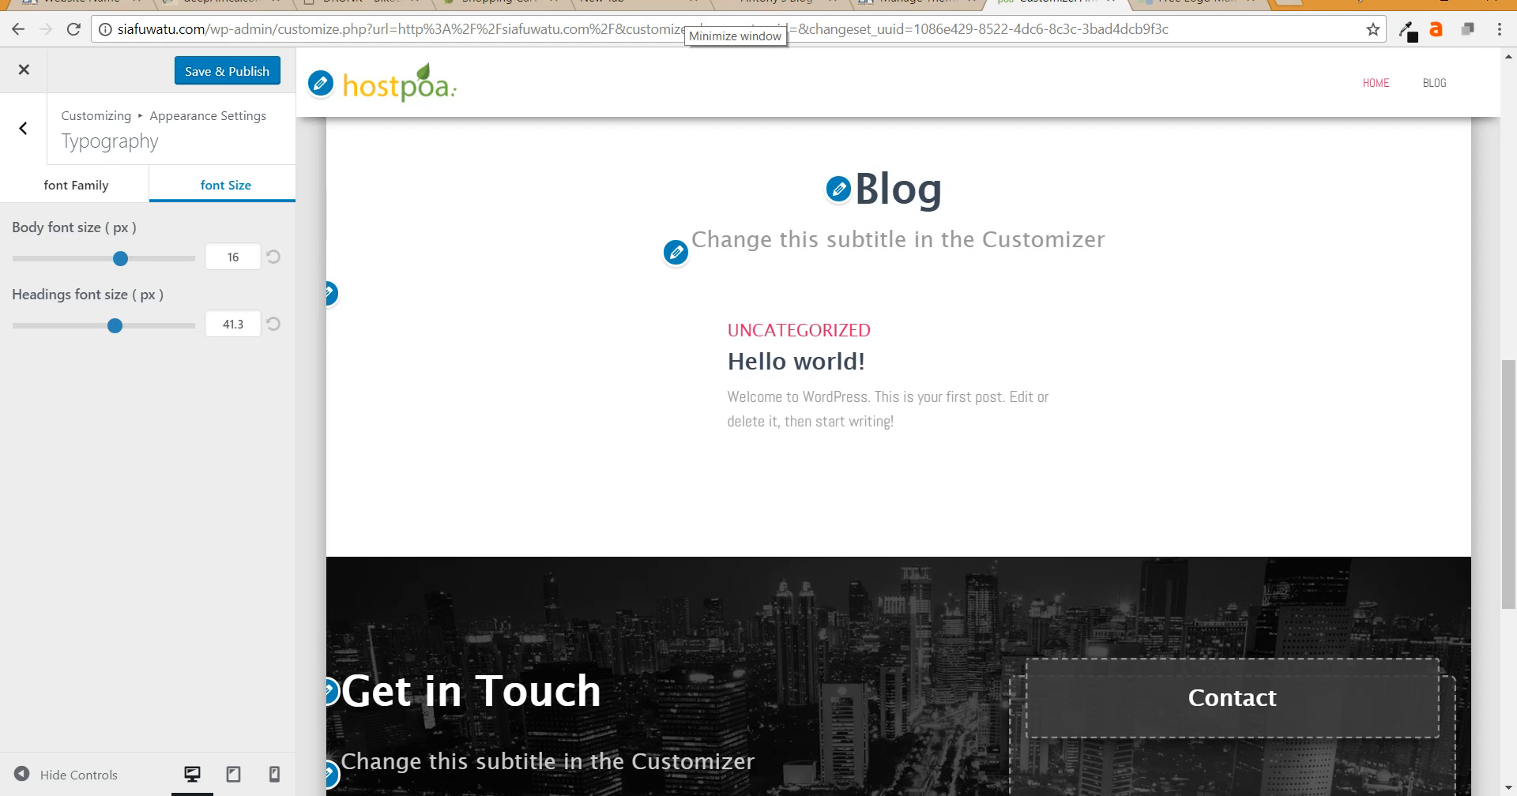
{"action": "scroll", "coordinate": [898, 456], "scroll_direction": "down", "scroll_amount": 3}
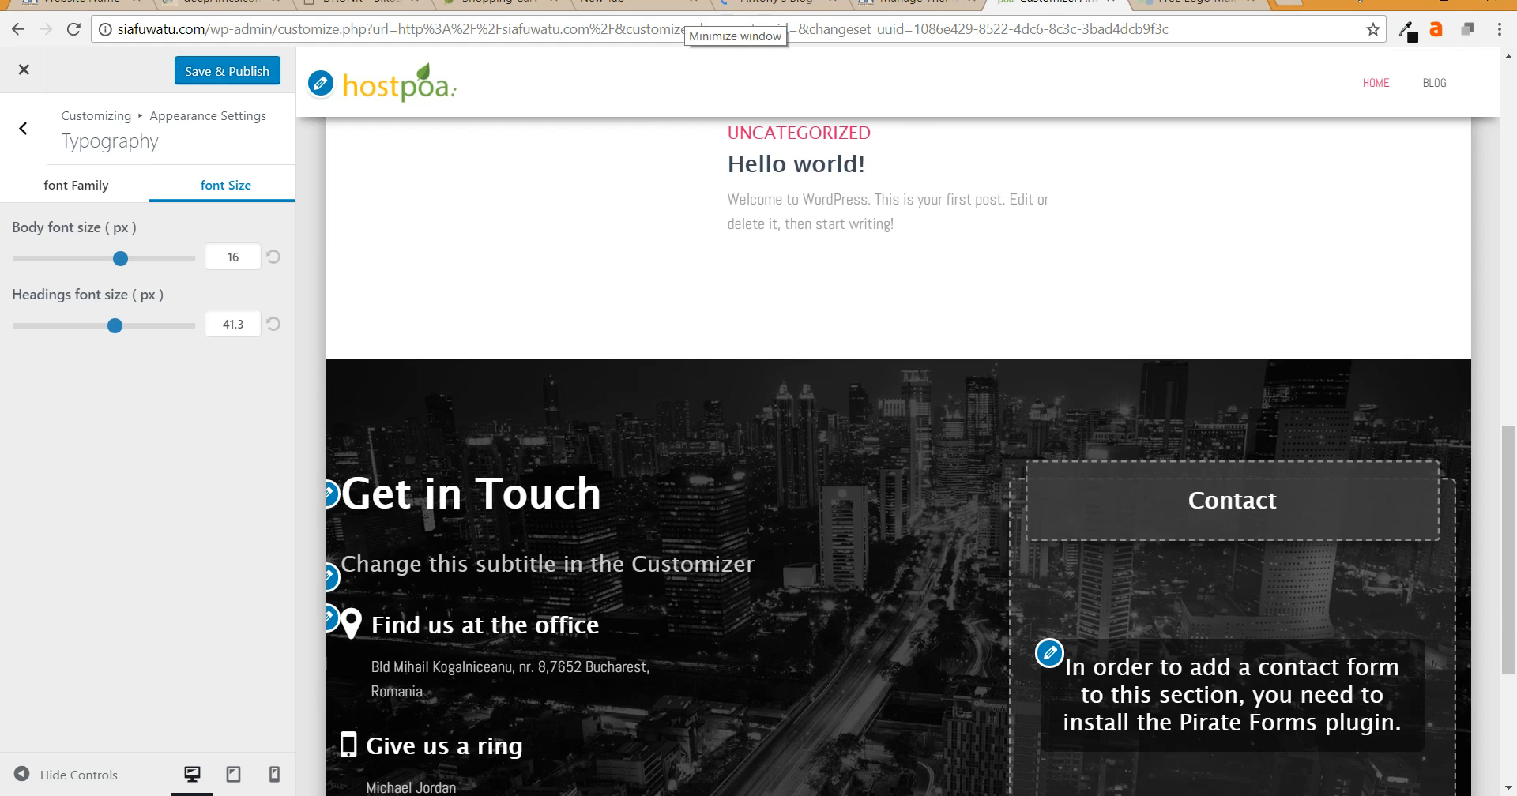
{"action": "left_click", "coordinate": [228, 71]}
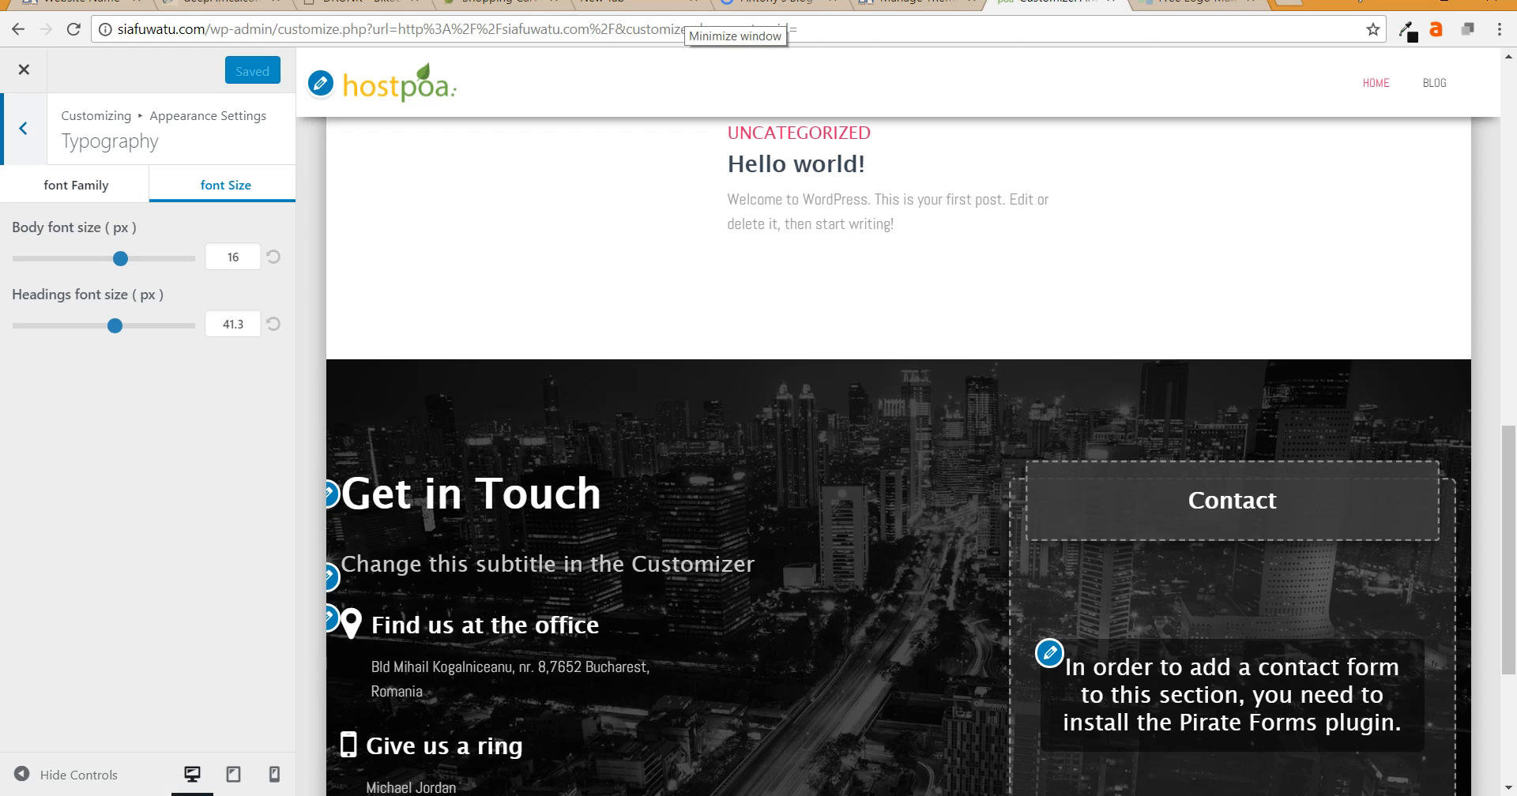
- Pick anter-blackbird-228040.jpg from the pixabay photos folder to upload as the background image
{"action": "left_click", "coordinate": [24, 128]}
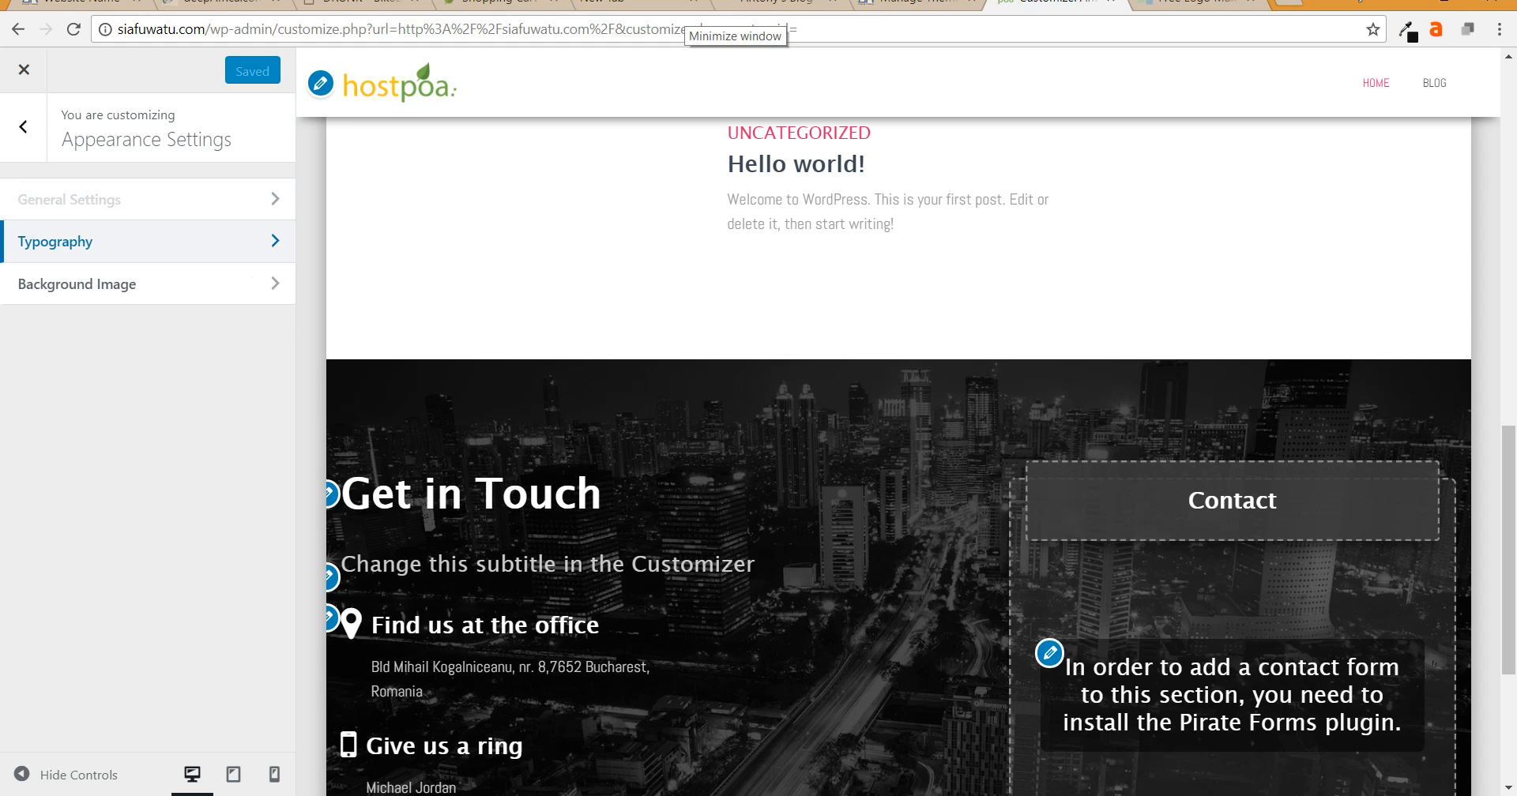
{"action": "left_click", "coordinate": [118, 283]}
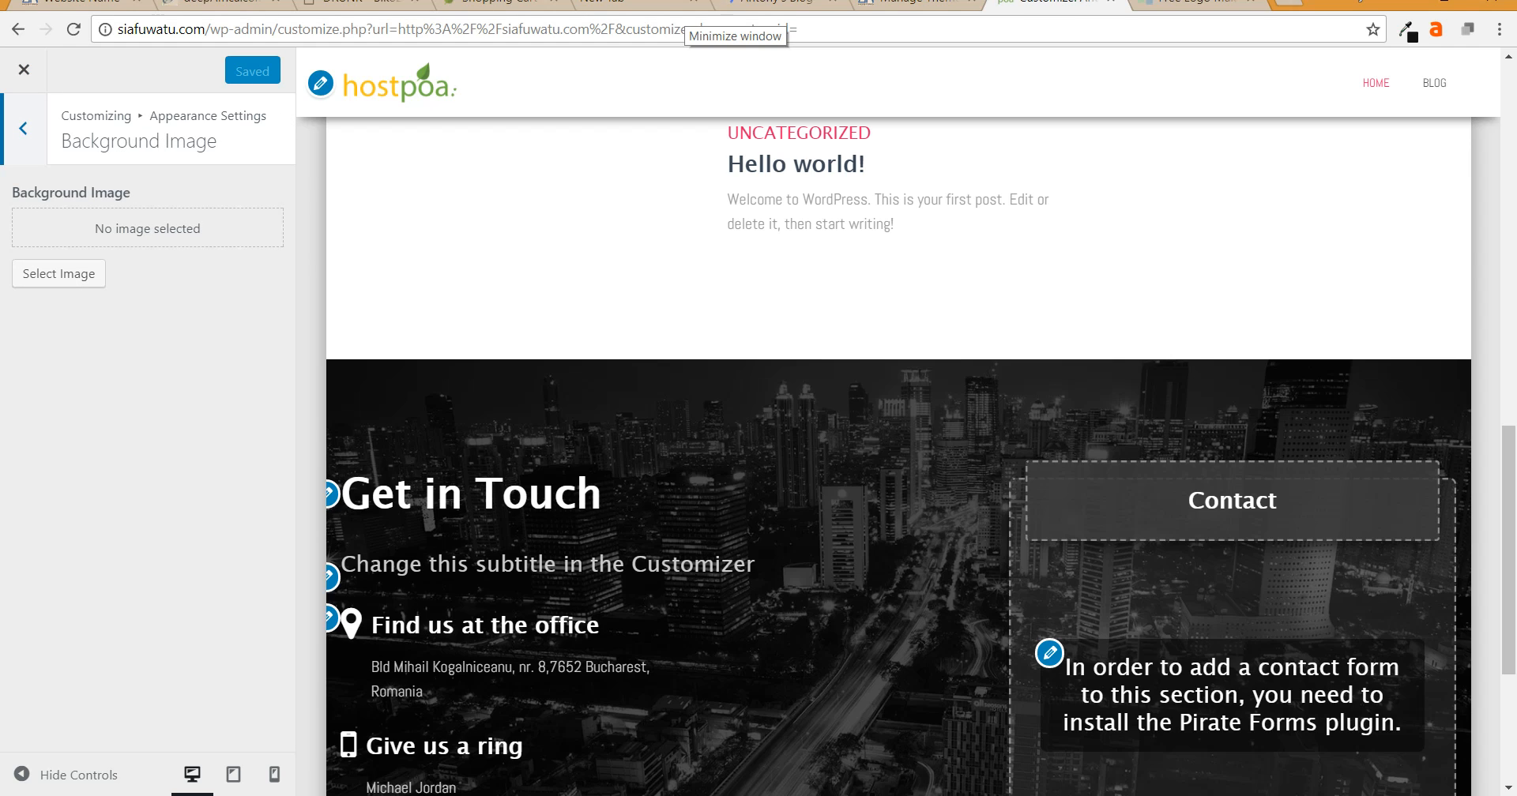
{"action": "left_click", "coordinate": [58, 273]}
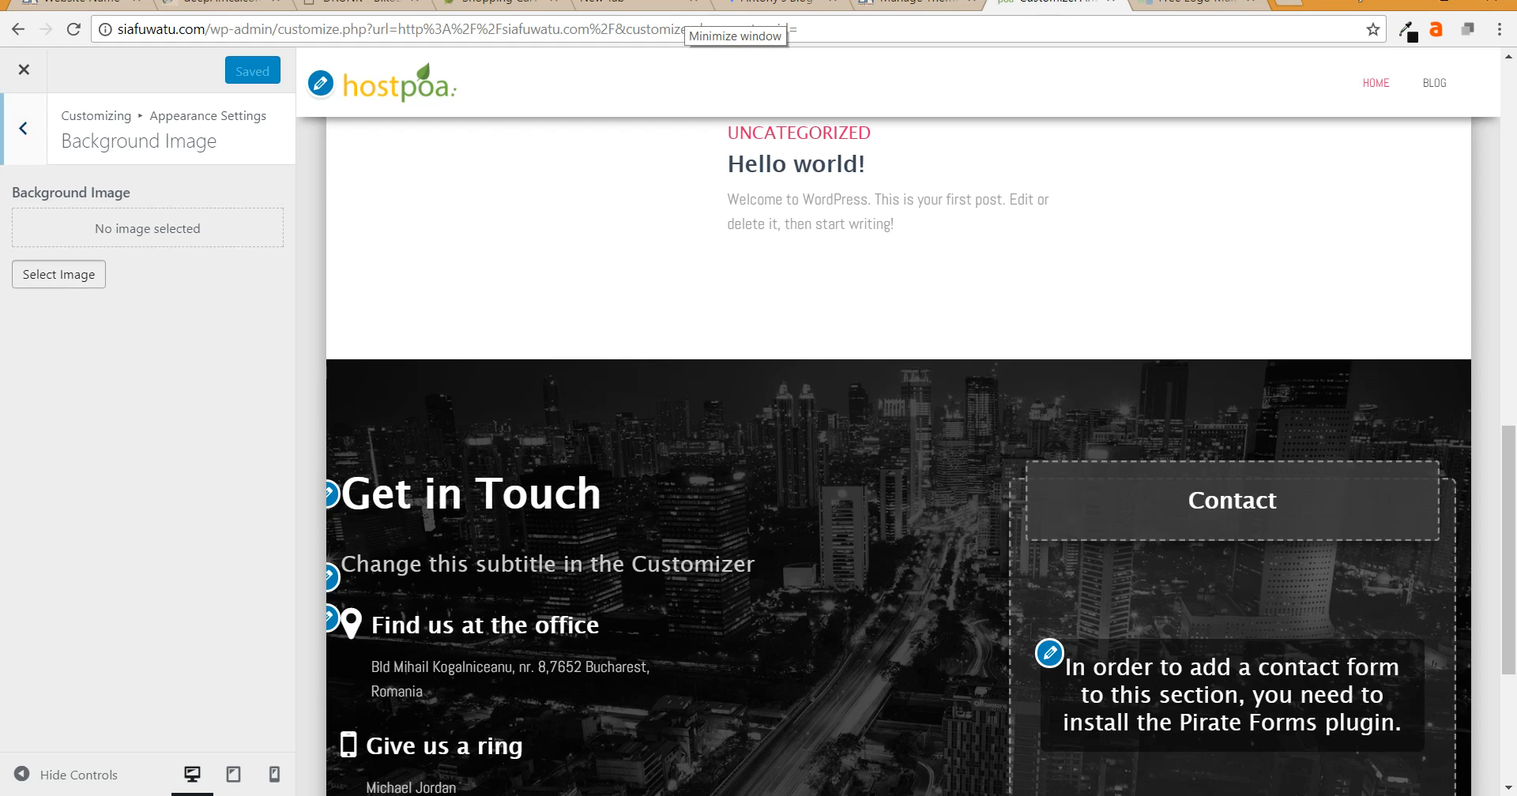
{"action": "left_click", "coordinate": [82, 143]}
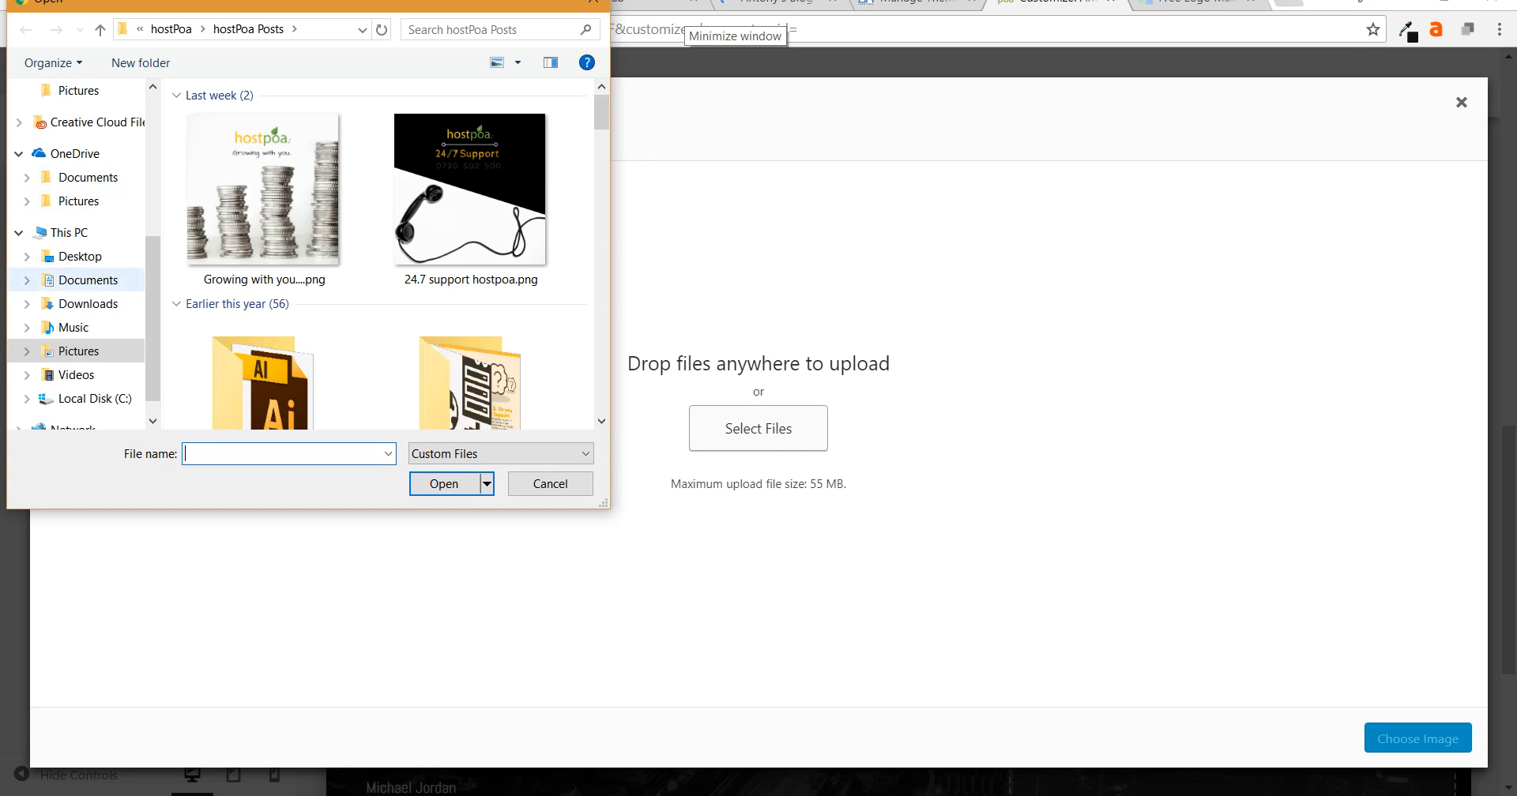
{"action": "scroll", "coordinate": [79, 237], "scroll_direction": "up", "scroll_amount": 4}
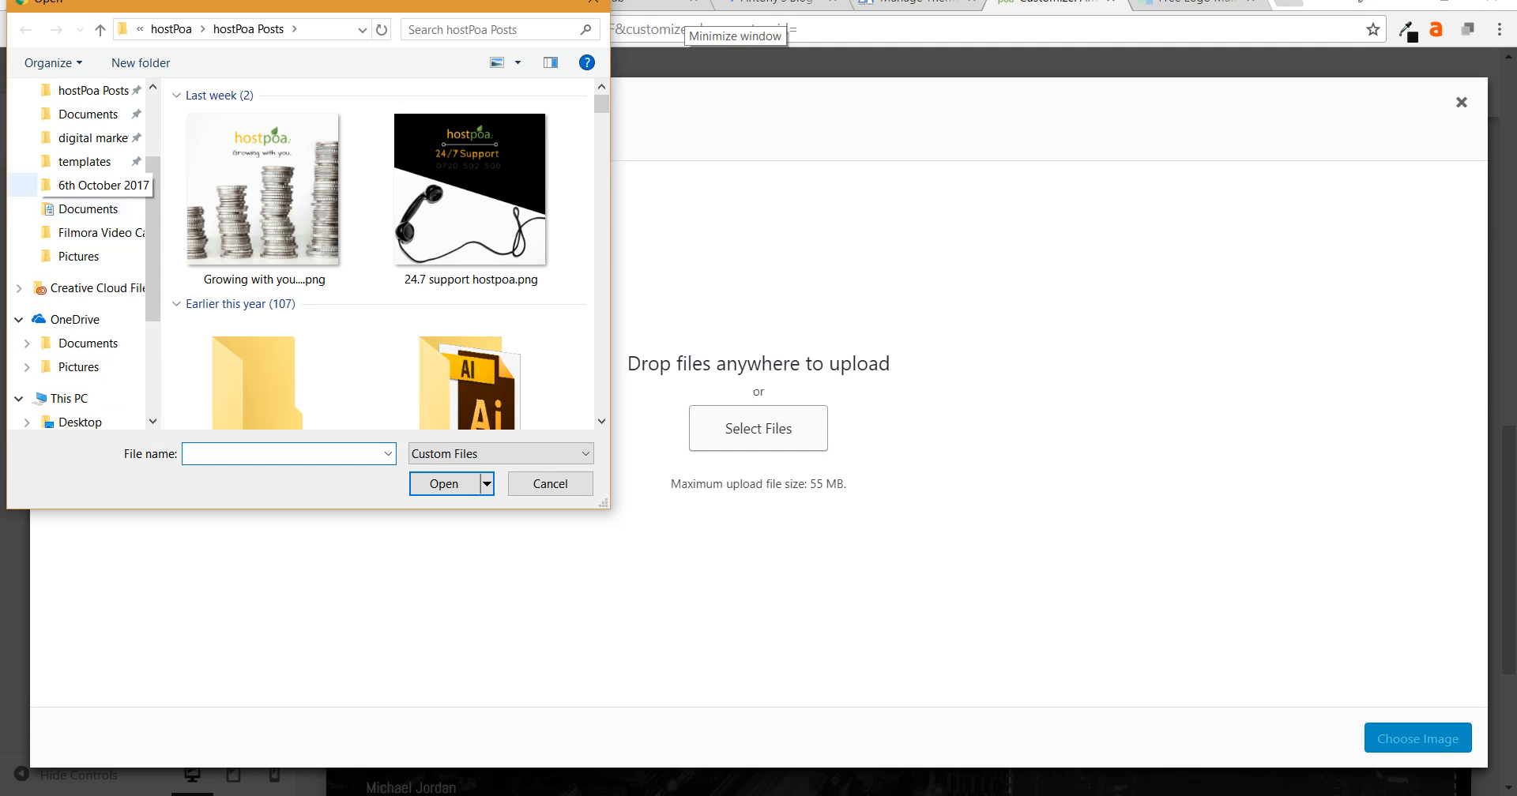
{"action": "scroll", "coordinate": [79, 208], "scroll_direction": "up", "scroll_amount": 1}
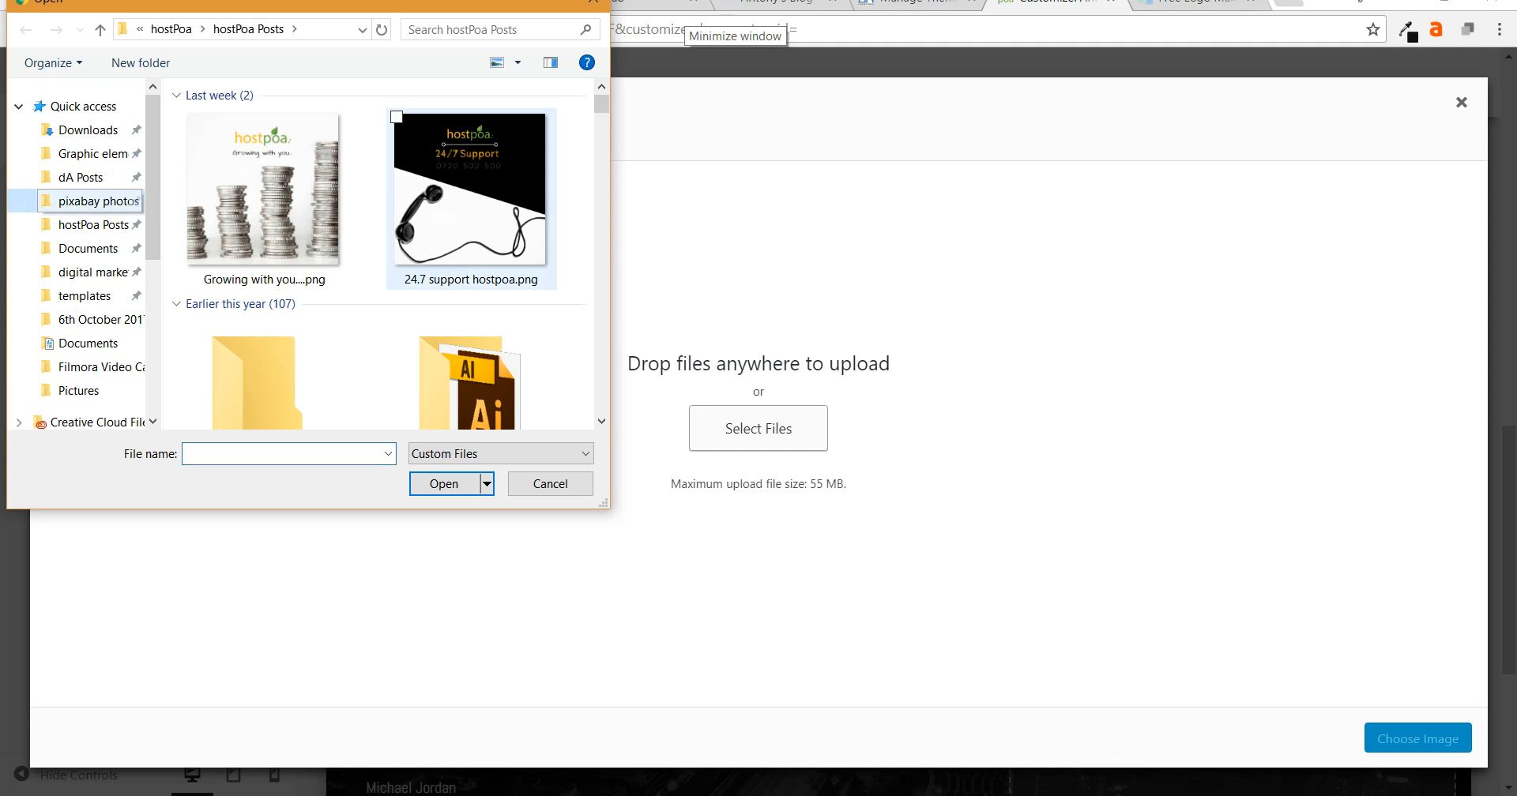
{"action": "left_click", "coordinate": [89, 201]}
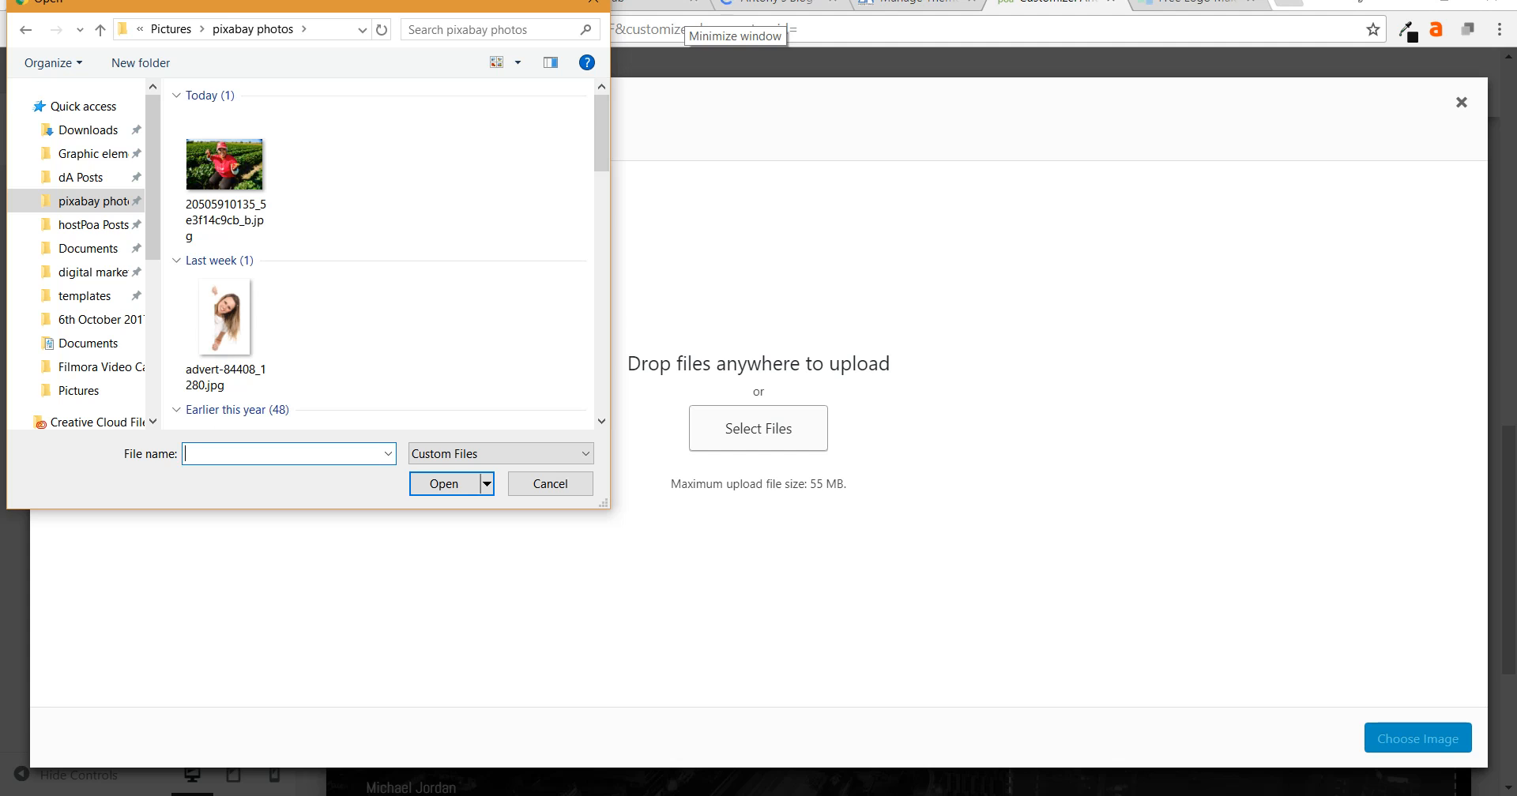
{"action": "type", "text": "ba"}
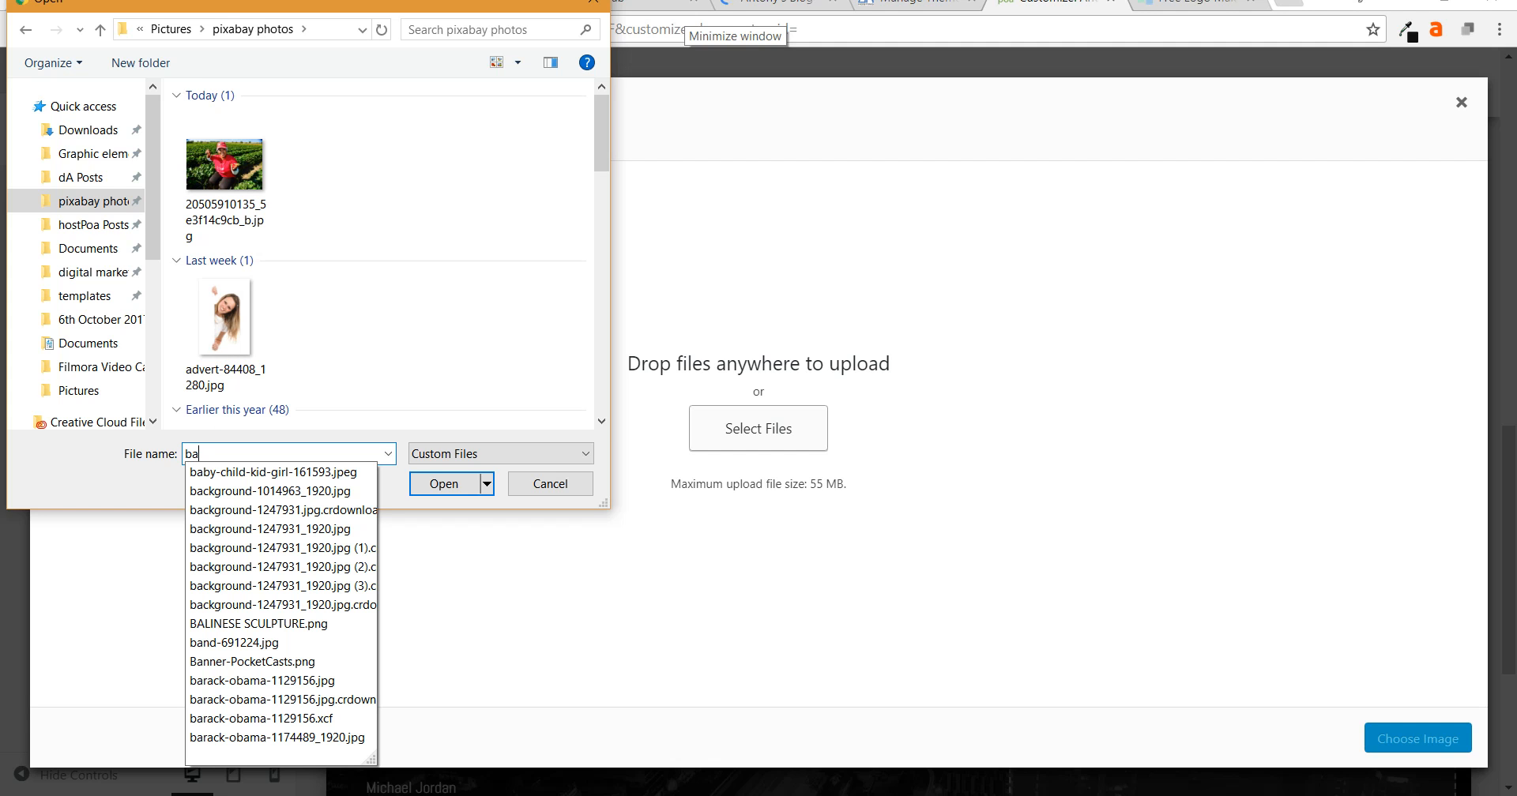
{"action": "scroll", "coordinate": [433, 316], "scroll_direction": "down", "scroll_amount": 5}
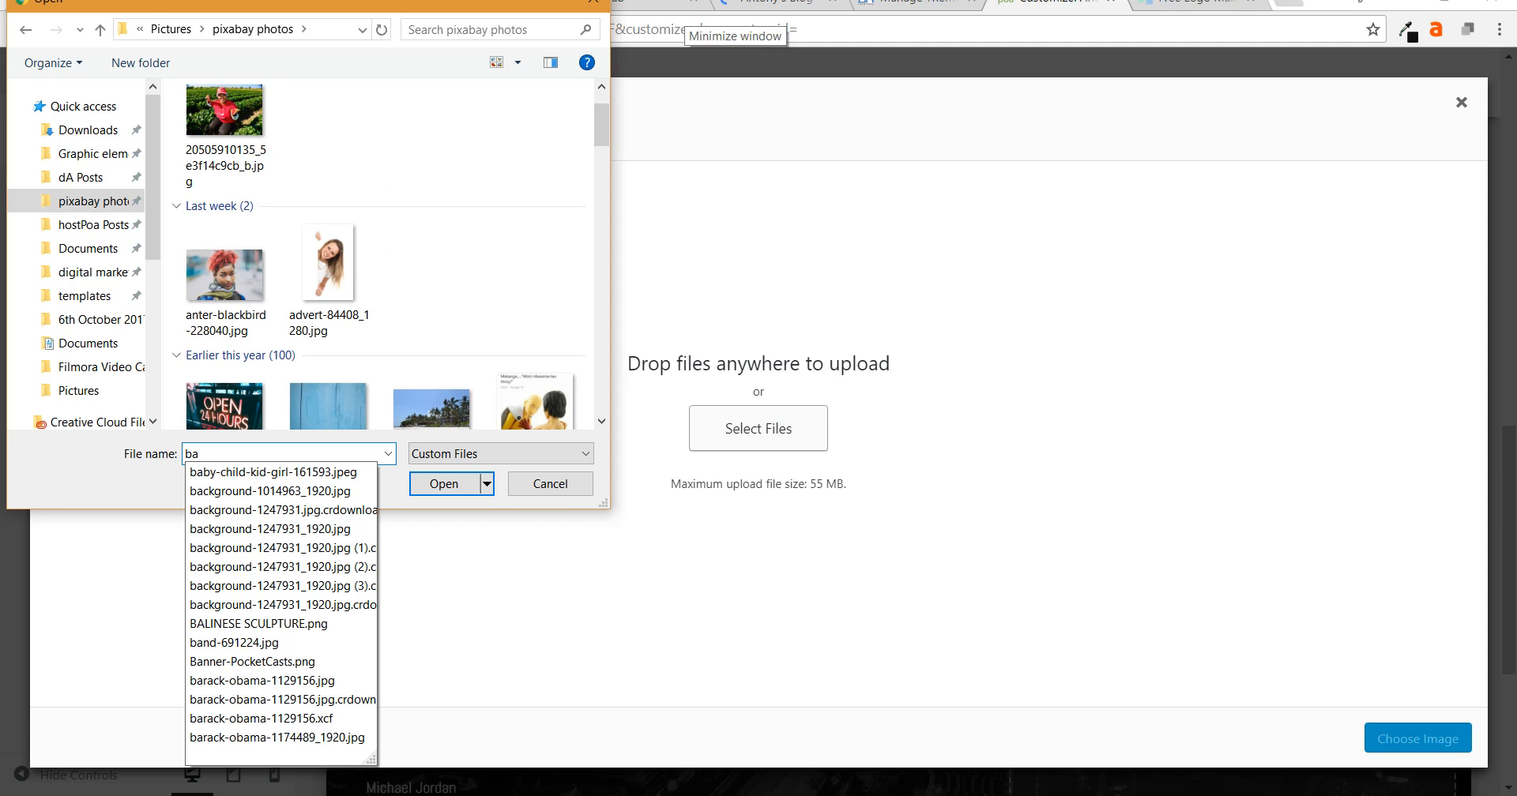
{"action": "left_click", "coordinate": [226, 280]}
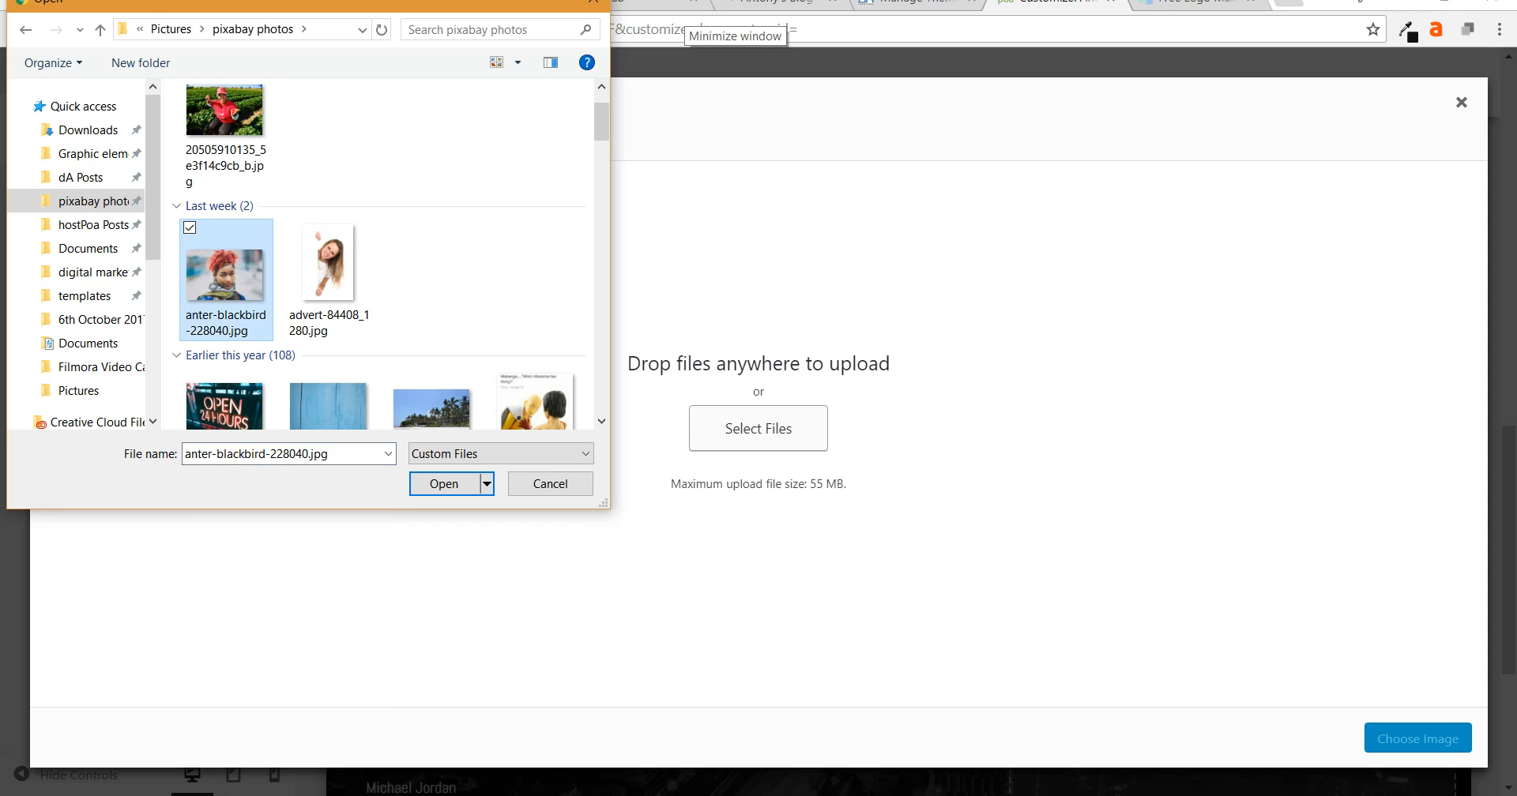
- Upload anter-blackbird-228040.jpg, then close the image picker
{"action": "left_click", "coordinate": [444, 483]}
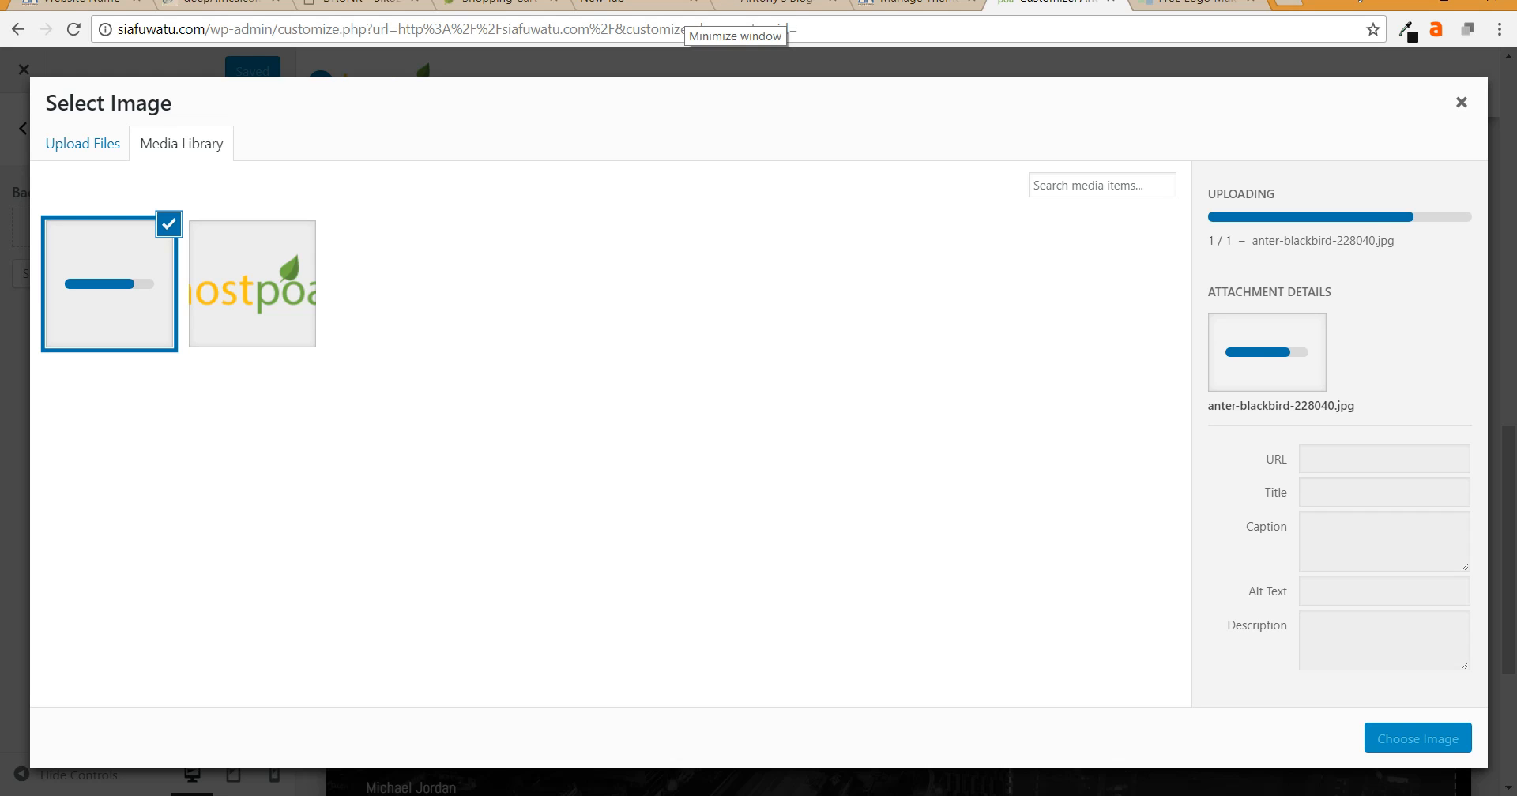
{"action": "left_click", "coordinate": [1461, 102]}
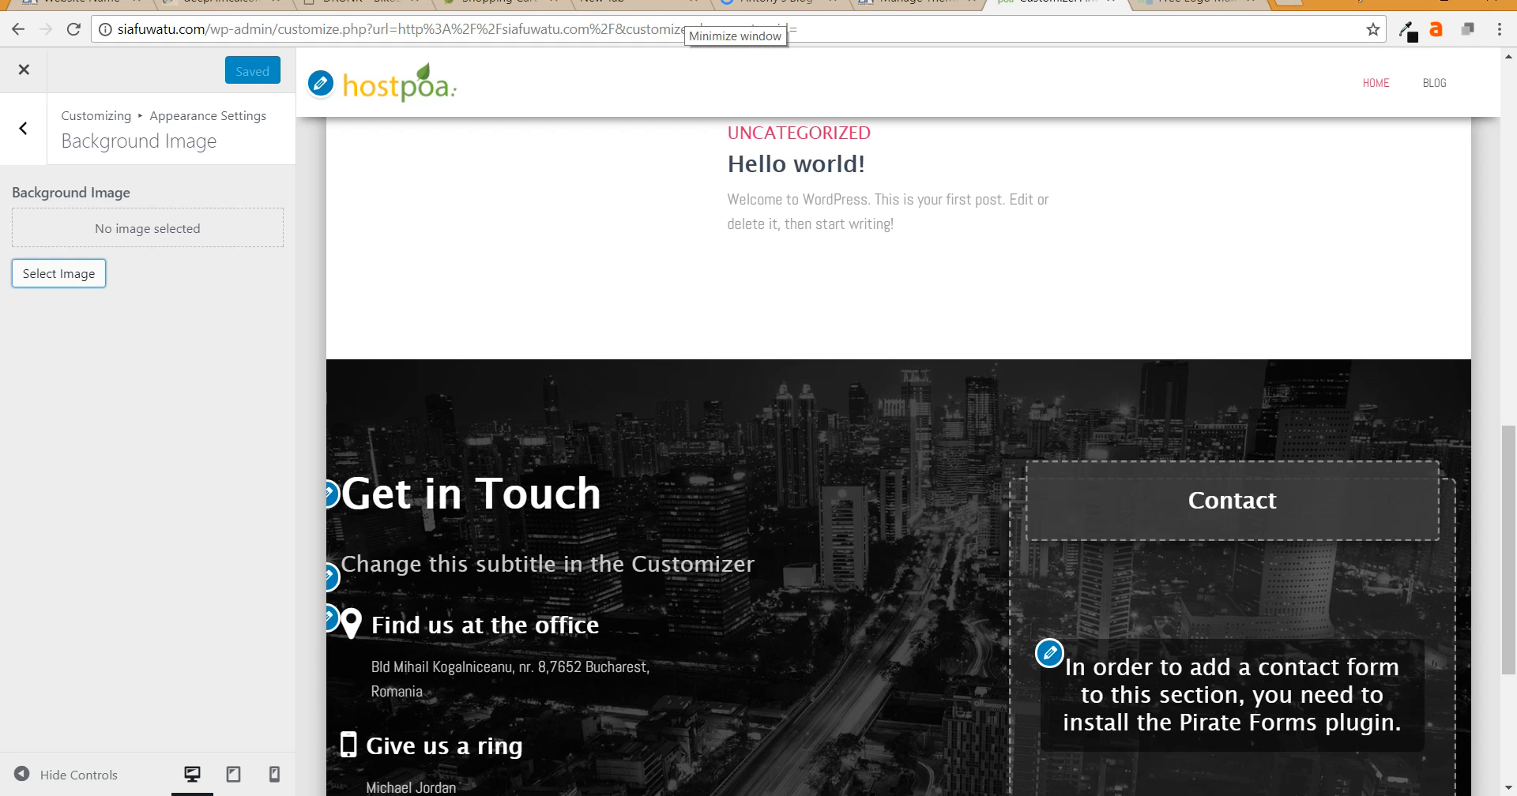
- Reopen the Background Image picker to check the anter-blackbird-228040.jpg upload
{"action": "scroll", "coordinate": [898, 456], "scroll_direction": "down", "scroll_amount": 4}
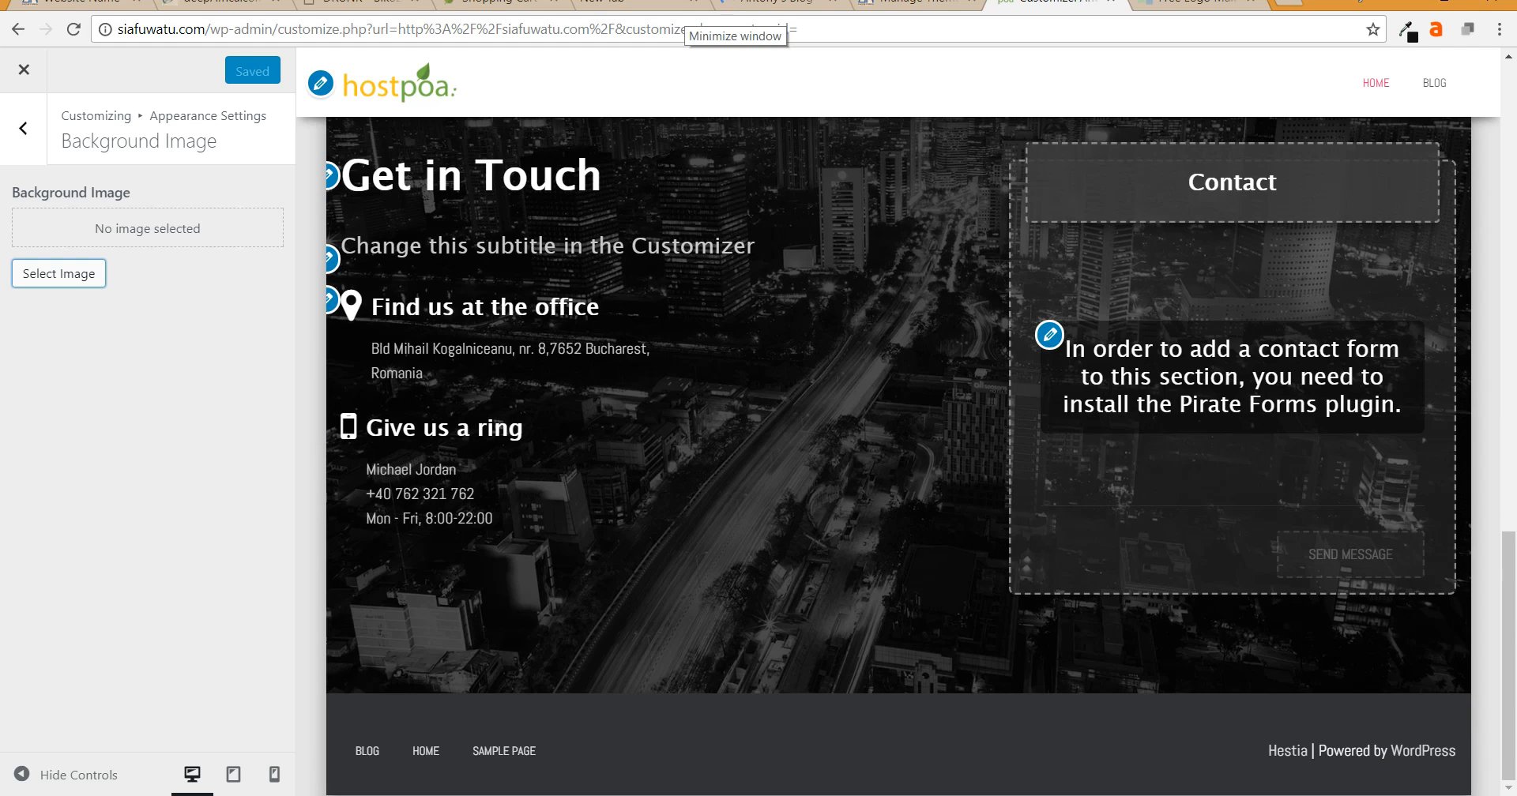
{"action": "left_click", "coordinate": [59, 273]}
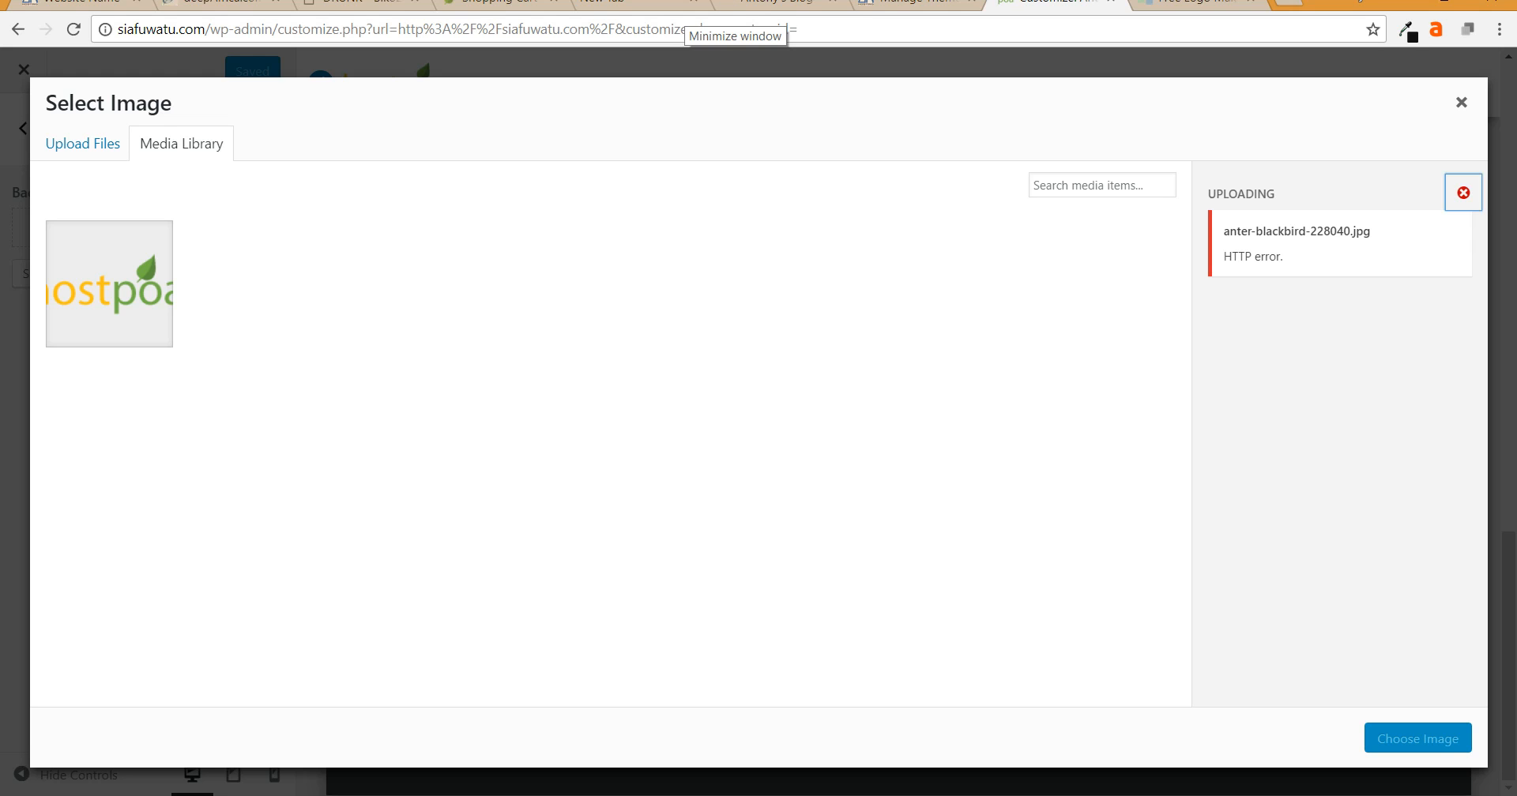
- Dismiss the HTTP upload error, browse and search the media library, then close without choosing
{"action": "left_click", "coordinate": [1463, 193]}
{"action": "left_click", "coordinate": [1462, 102]}
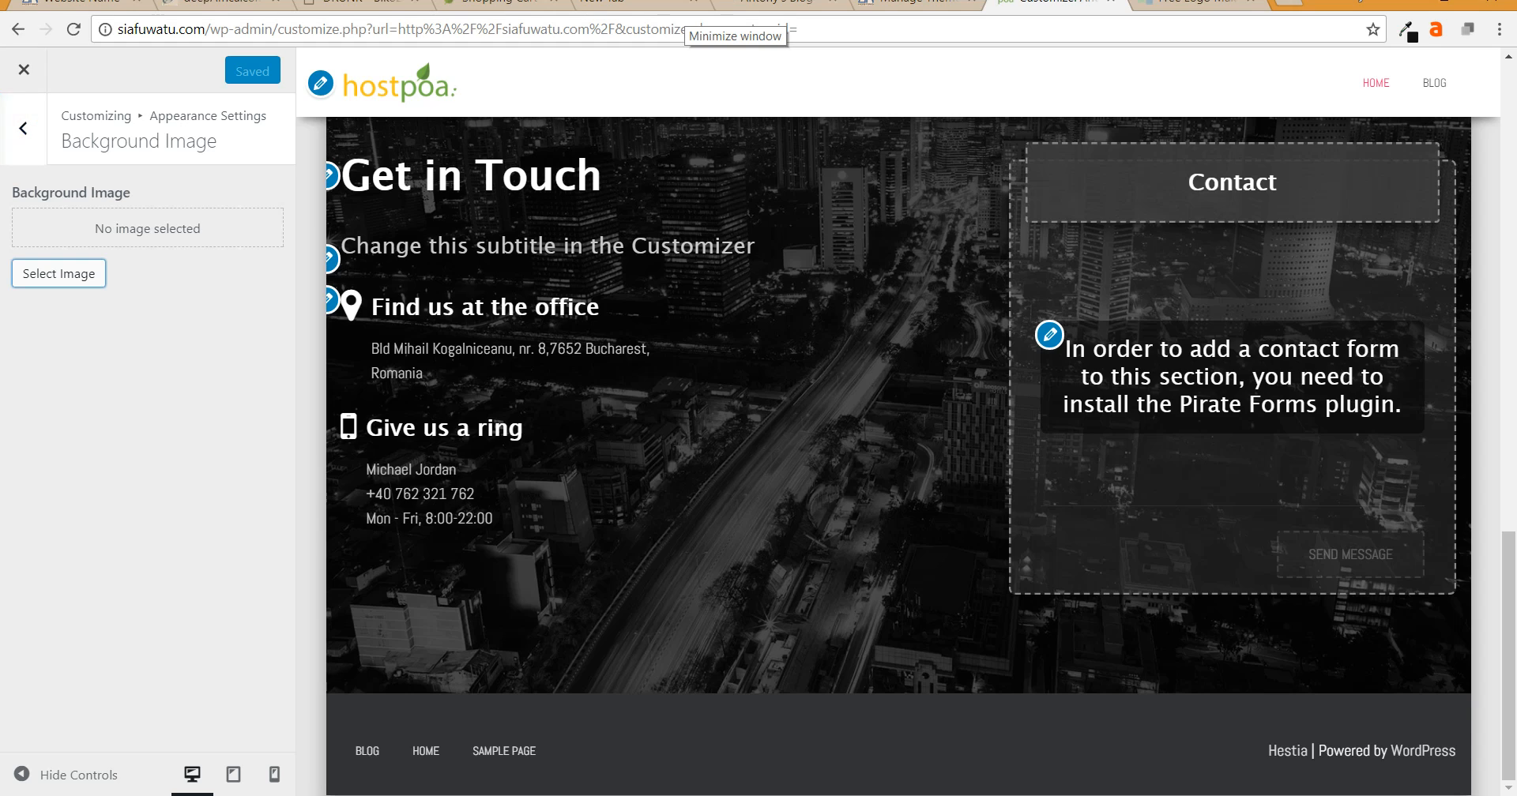
{"action": "left_click", "coordinate": [58, 274]}
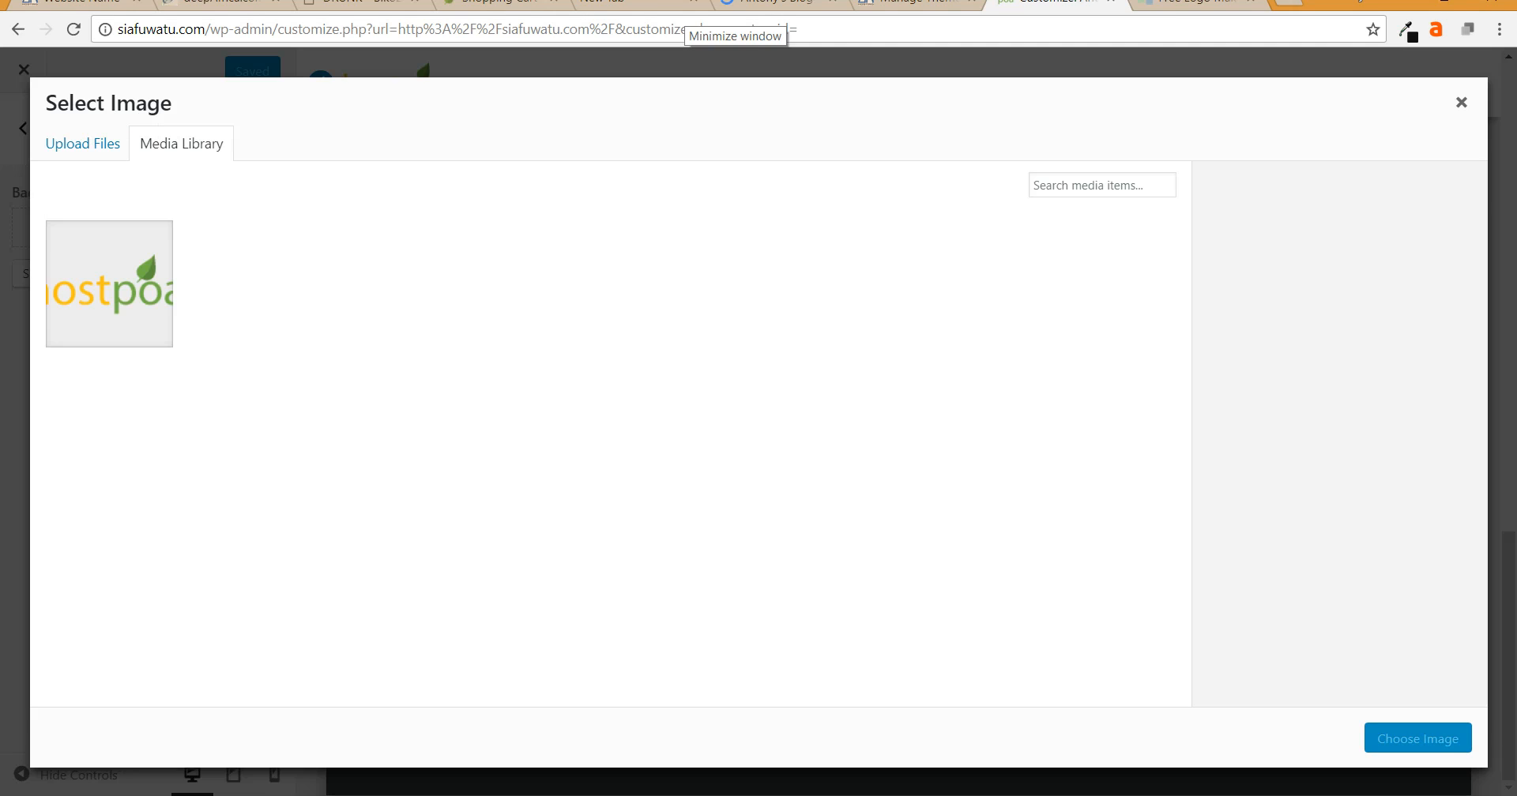
{"action": "left_click", "coordinate": [83, 144]}
{"action": "left_click", "coordinate": [182, 144]}
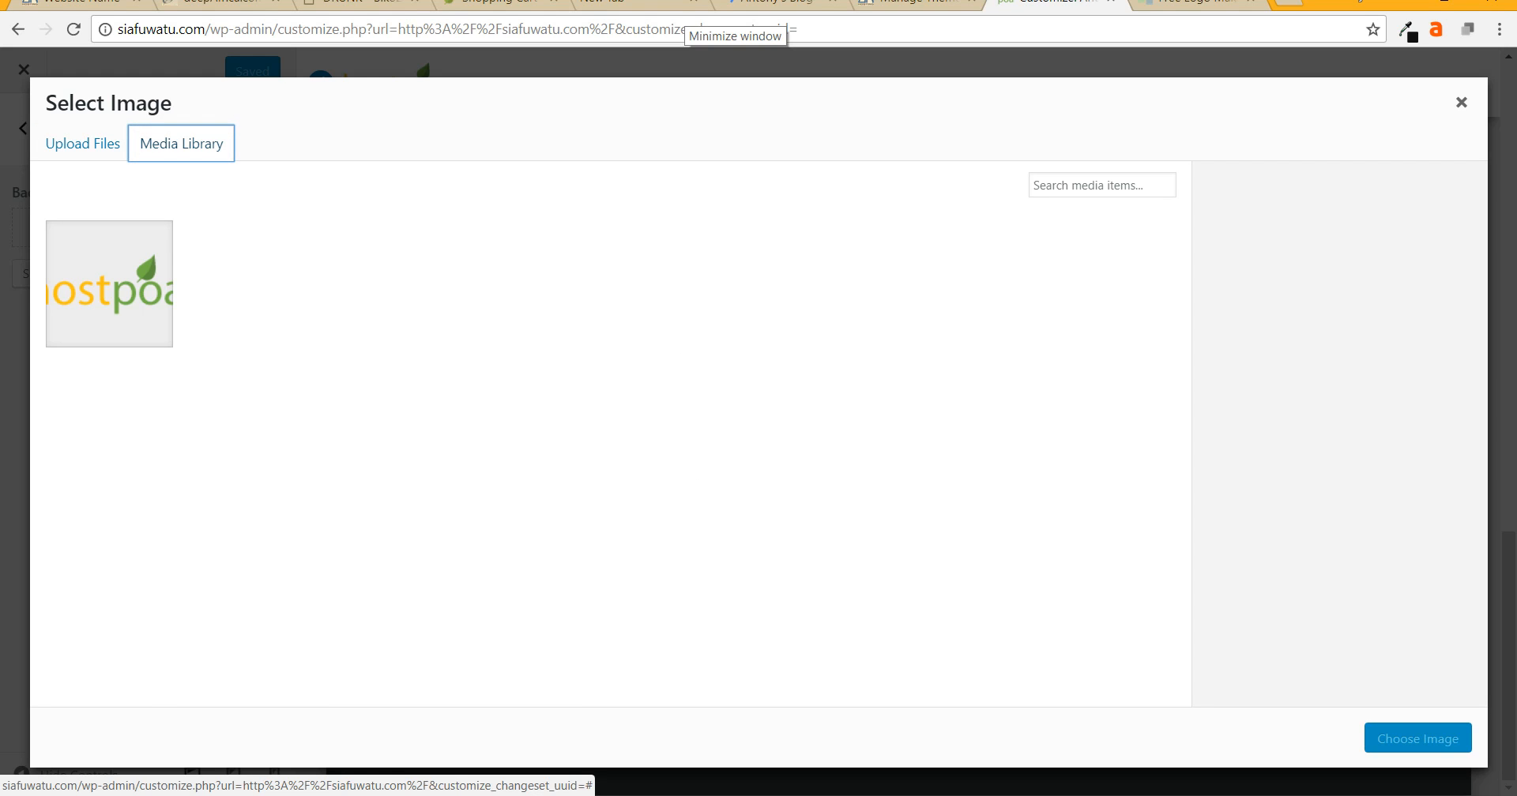
{"action": "left_click", "coordinate": [1101, 186]}
{"action": "type", "text": "s"}
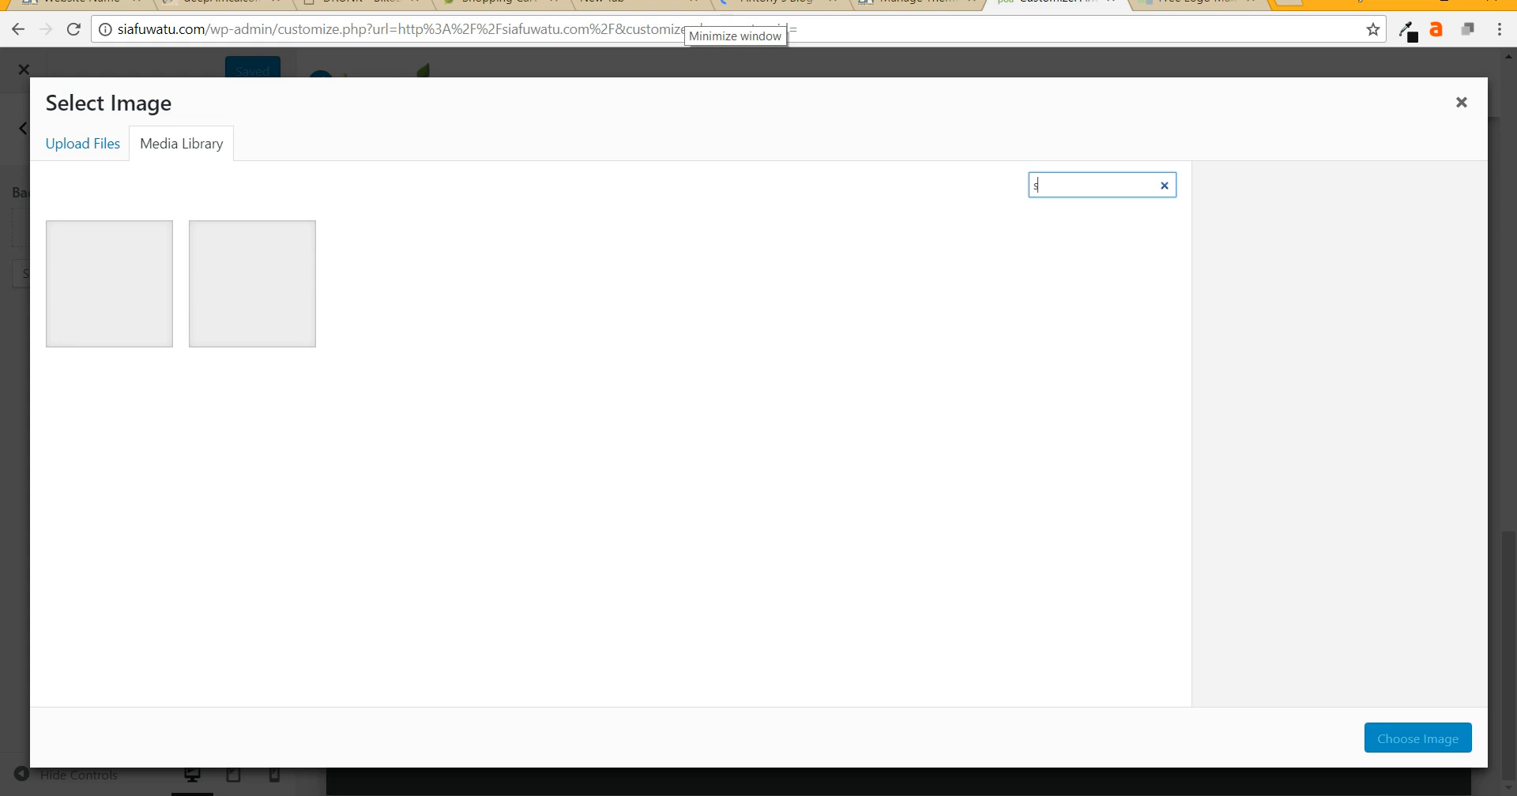
{"action": "key", "text": "BackSpace"}
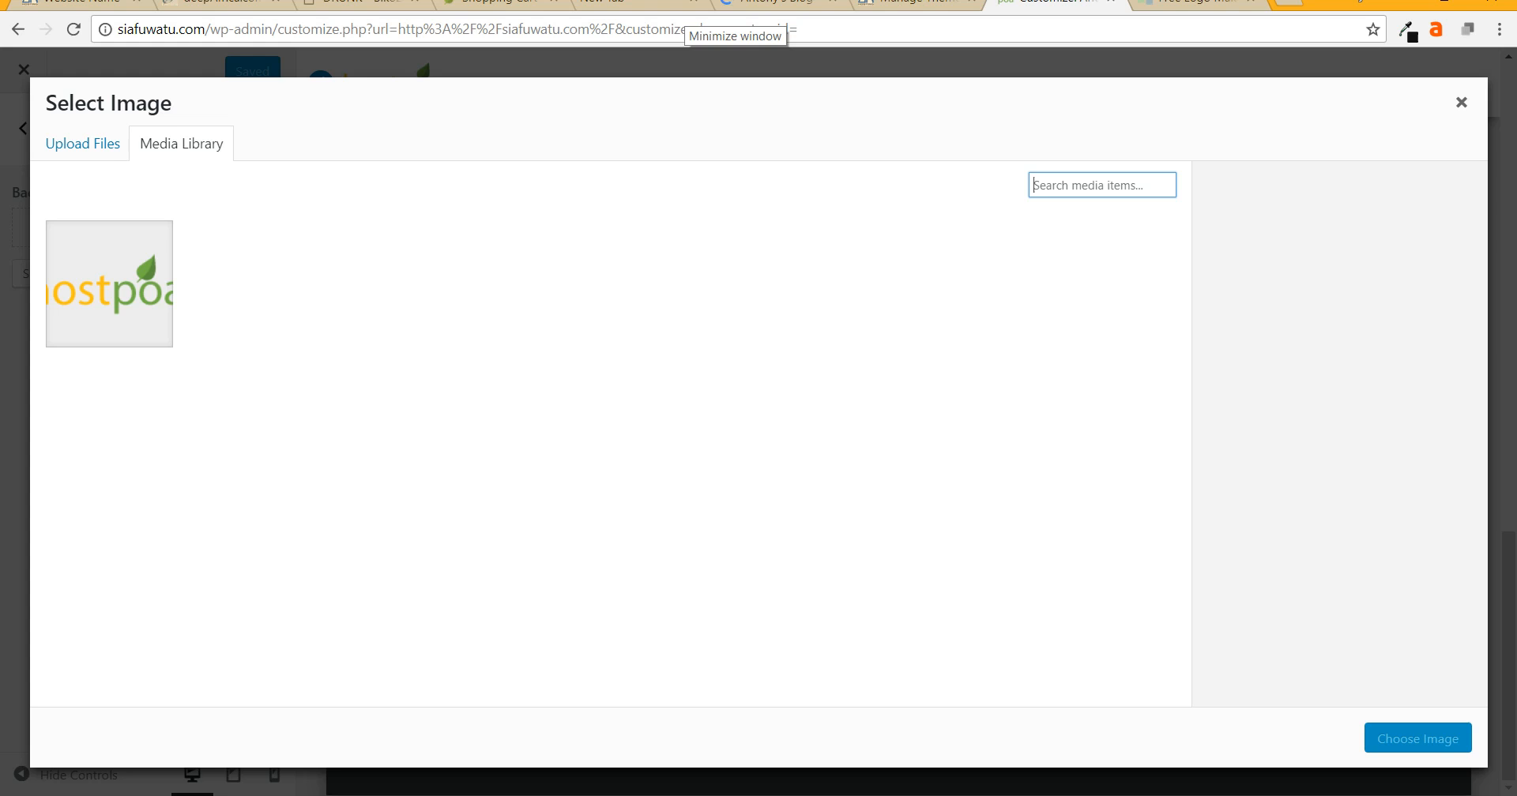
{"action": "left_click", "coordinate": [1460, 102]}
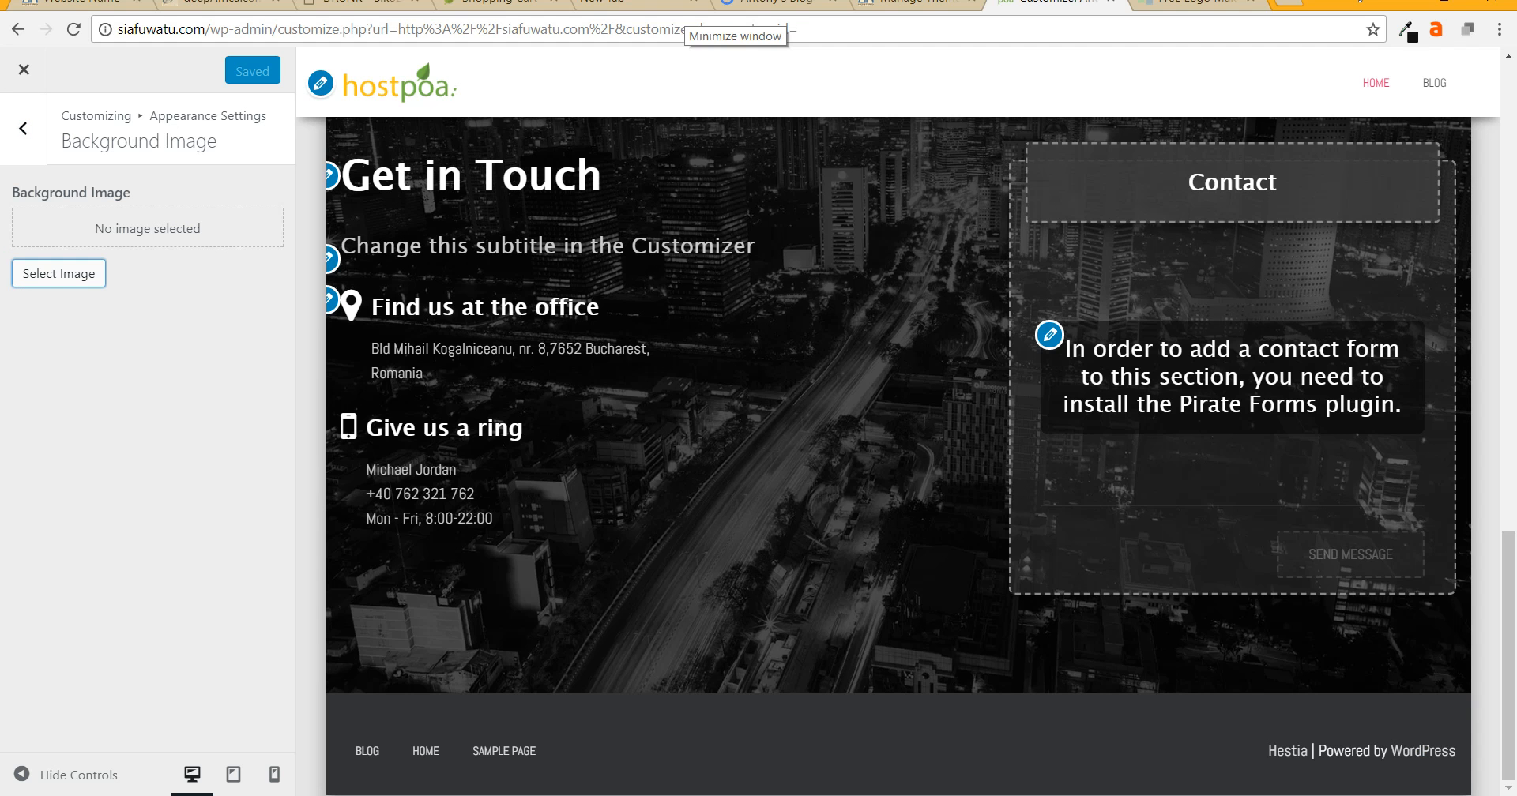
- Return to the main Customizer menu and open Frontpage Sections
{"action": "scroll", "coordinate": [899, 427], "scroll_direction": "up", "scroll_amount": 9}
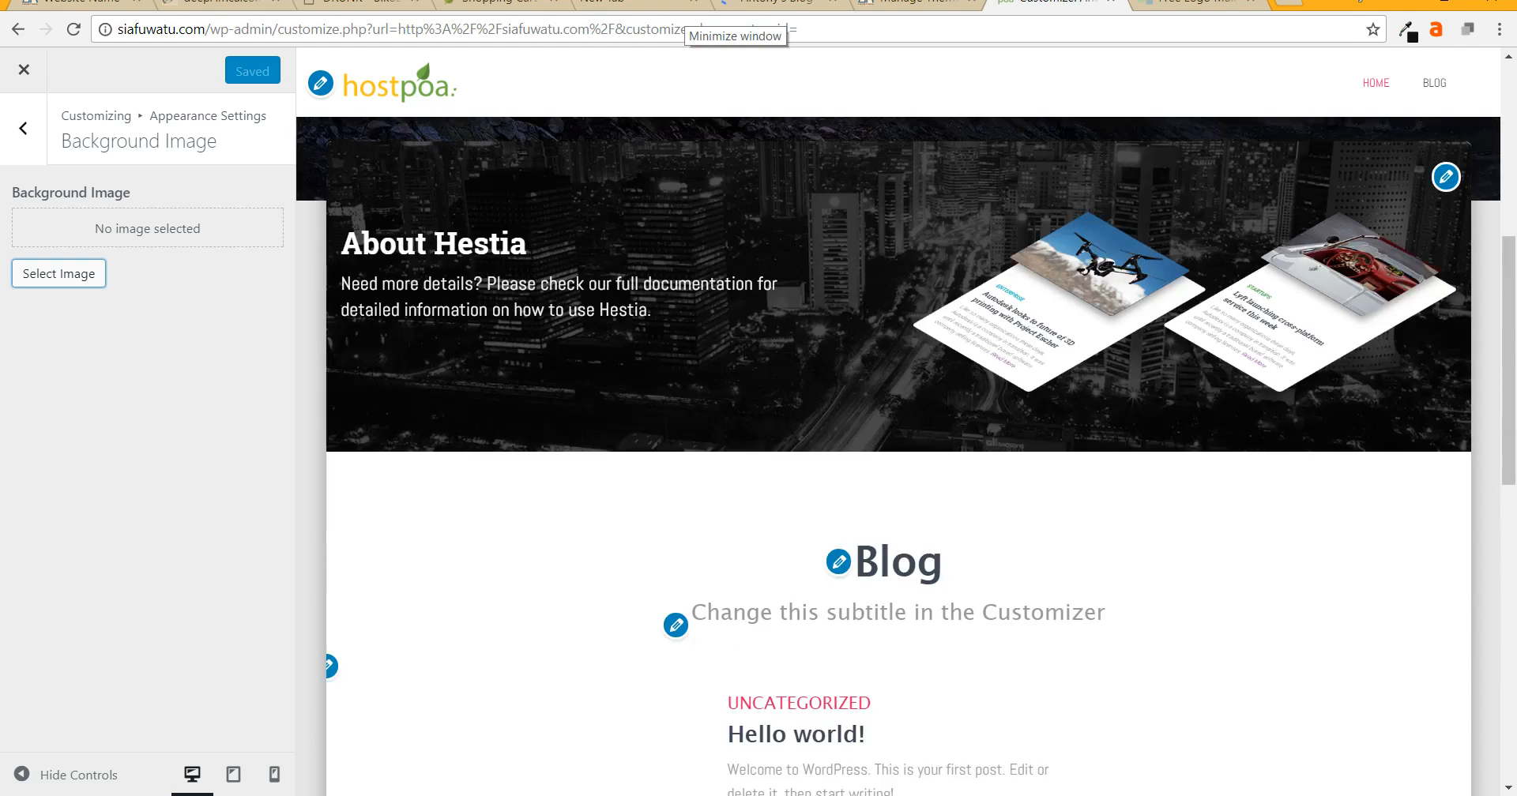
{"action": "scroll", "coordinate": [829, 443], "scroll_direction": "up", "scroll_amount": 6}
{"action": "scroll", "coordinate": [830, 443], "scroll_direction": "down", "scroll_amount": 4}
{"action": "scroll", "coordinate": [899, 442], "scroll_direction": "down", "scroll_amount": 1}
{"action": "scroll", "coordinate": [899, 442], "scroll_direction": "up", "scroll_amount": 5}
{"action": "scroll", "coordinate": [898, 443], "scroll_direction": "down", "scroll_amount": 1}
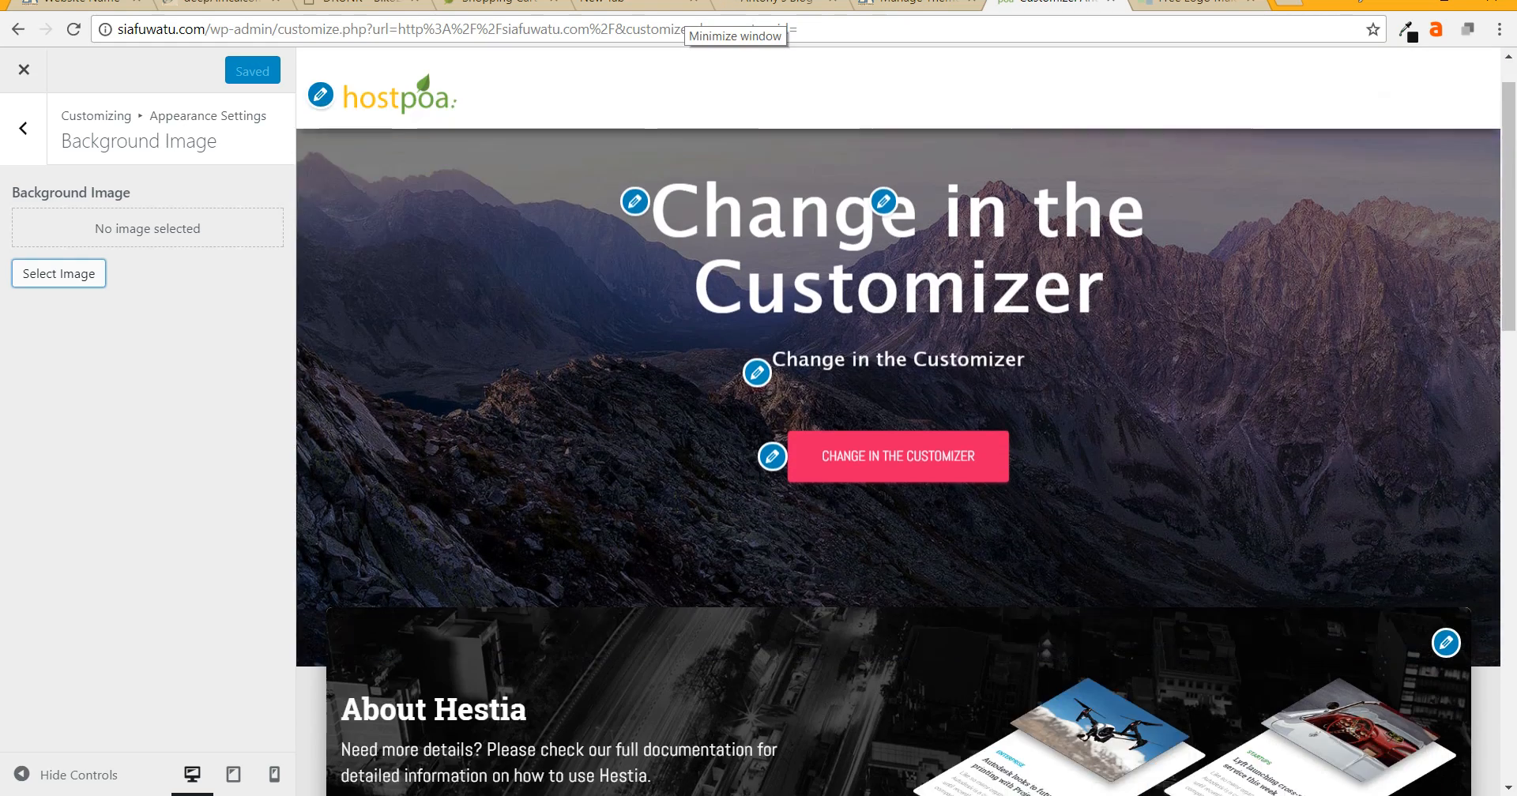
{"action": "scroll", "coordinate": [898, 443], "scroll_direction": "down", "scroll_amount": 2}
{"action": "scroll", "coordinate": [899, 442], "scroll_direction": "up", "scroll_amount": 4}
{"action": "left_click", "coordinate": [23, 129]}
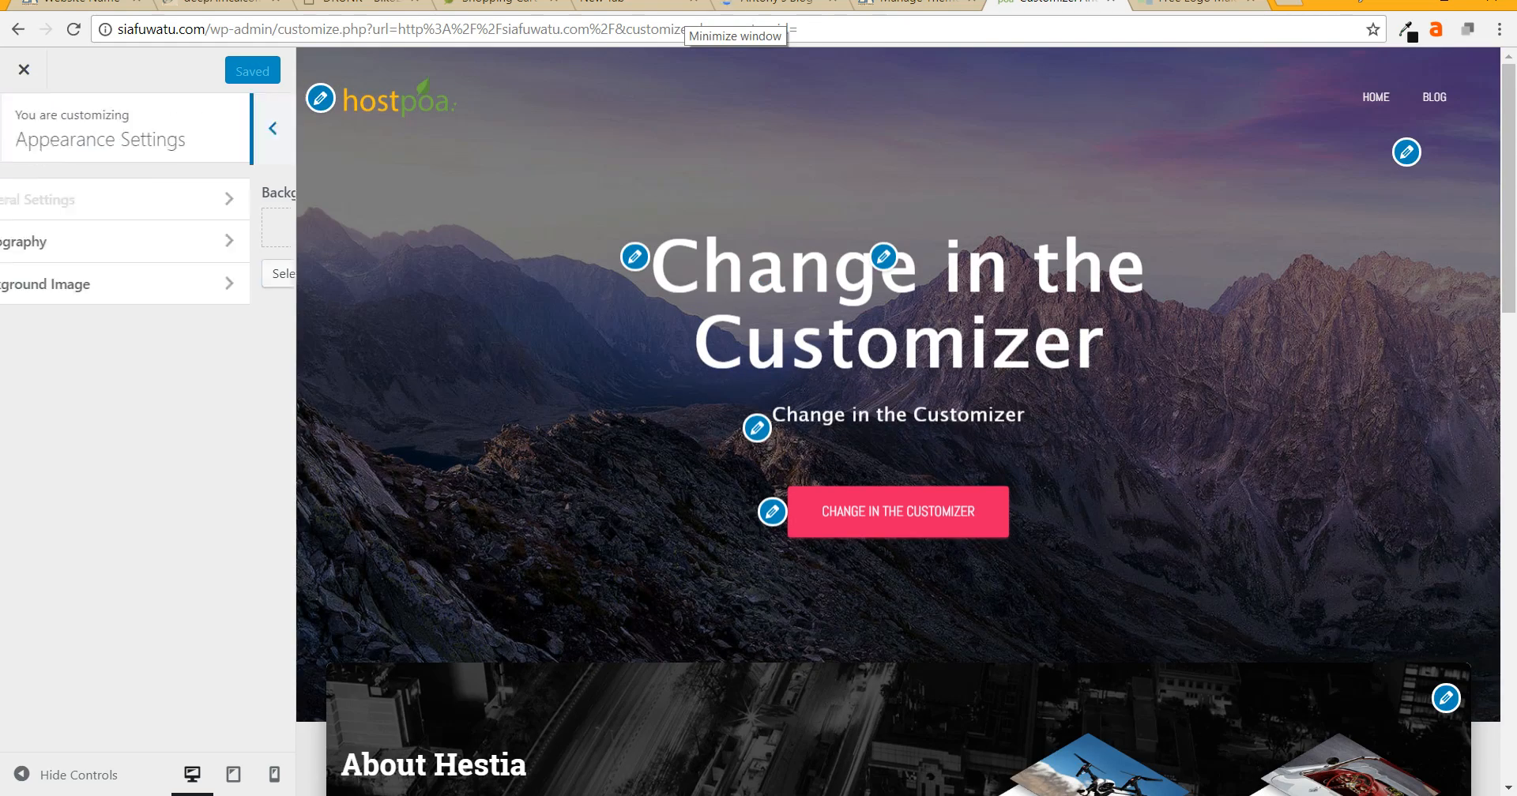
{"action": "left_click", "coordinate": [23, 126]}
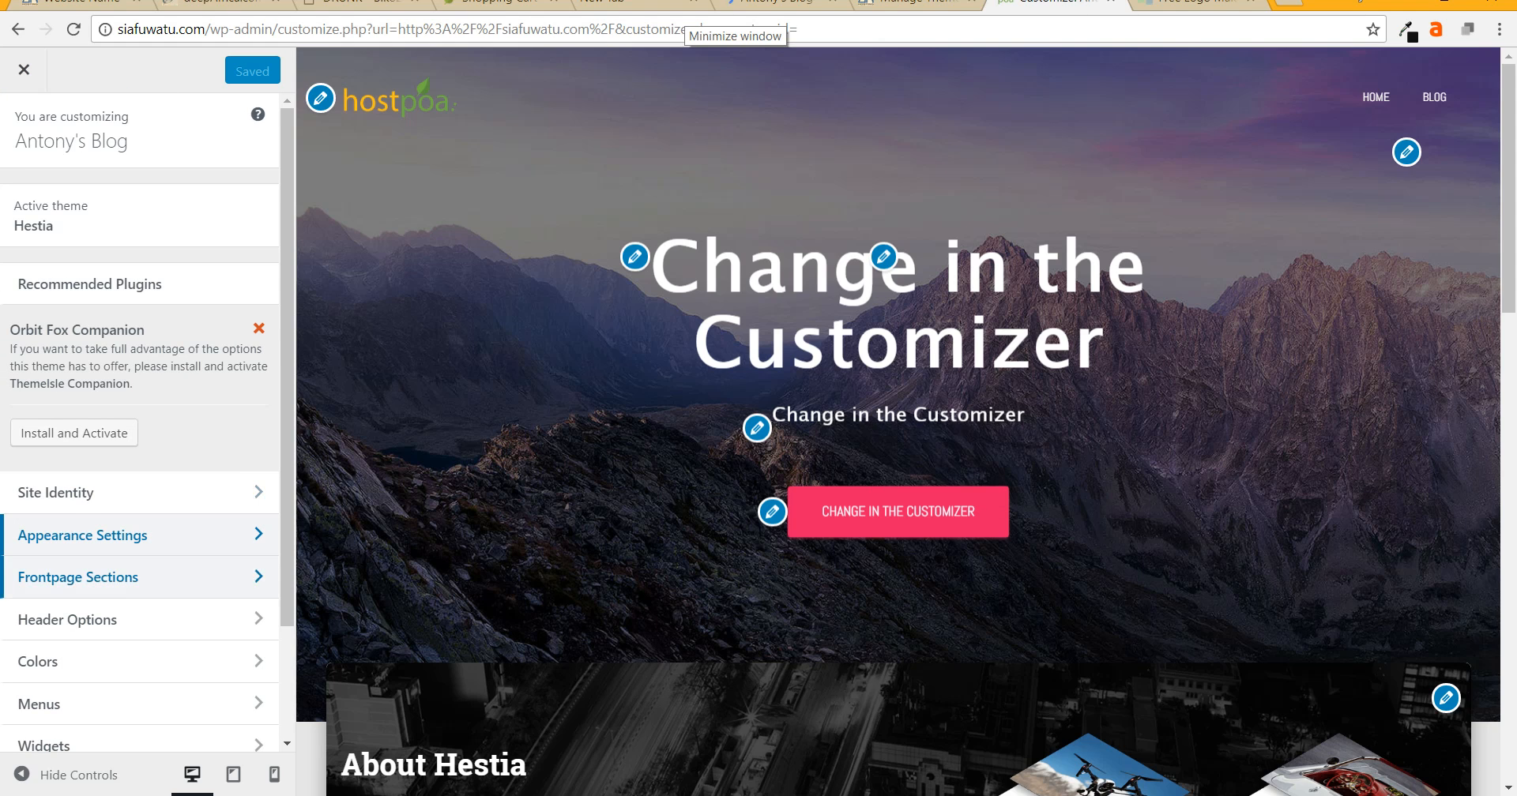
{"action": "scroll", "coordinate": [140, 474], "scroll_direction": "down", "scroll_amount": 2}
{"action": "left_click", "coordinate": [119, 435]}
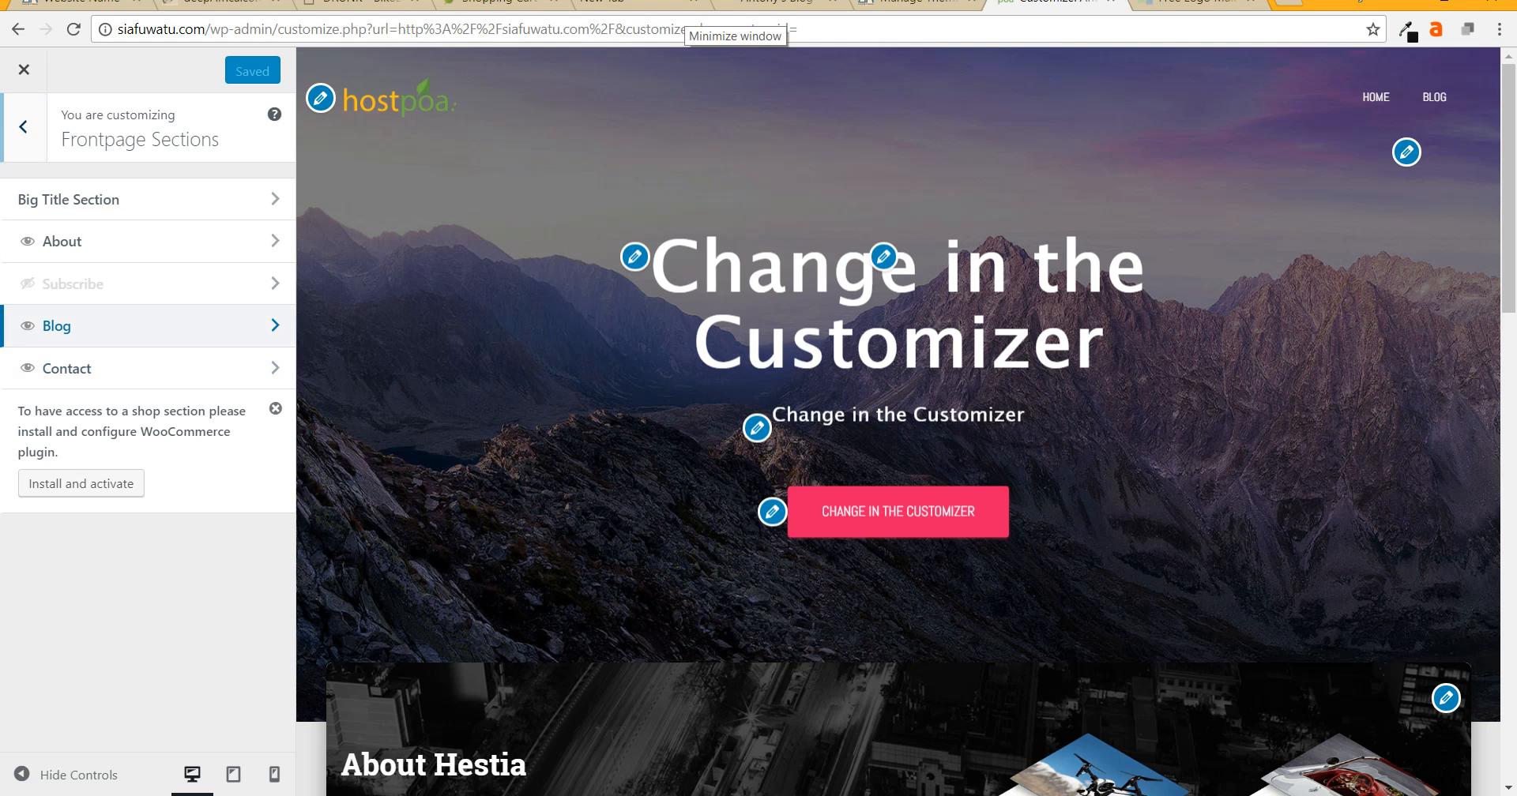
- Look through the Blog and Static Front Page settings in the Customizer
{"action": "left_click", "coordinate": [118, 326]}
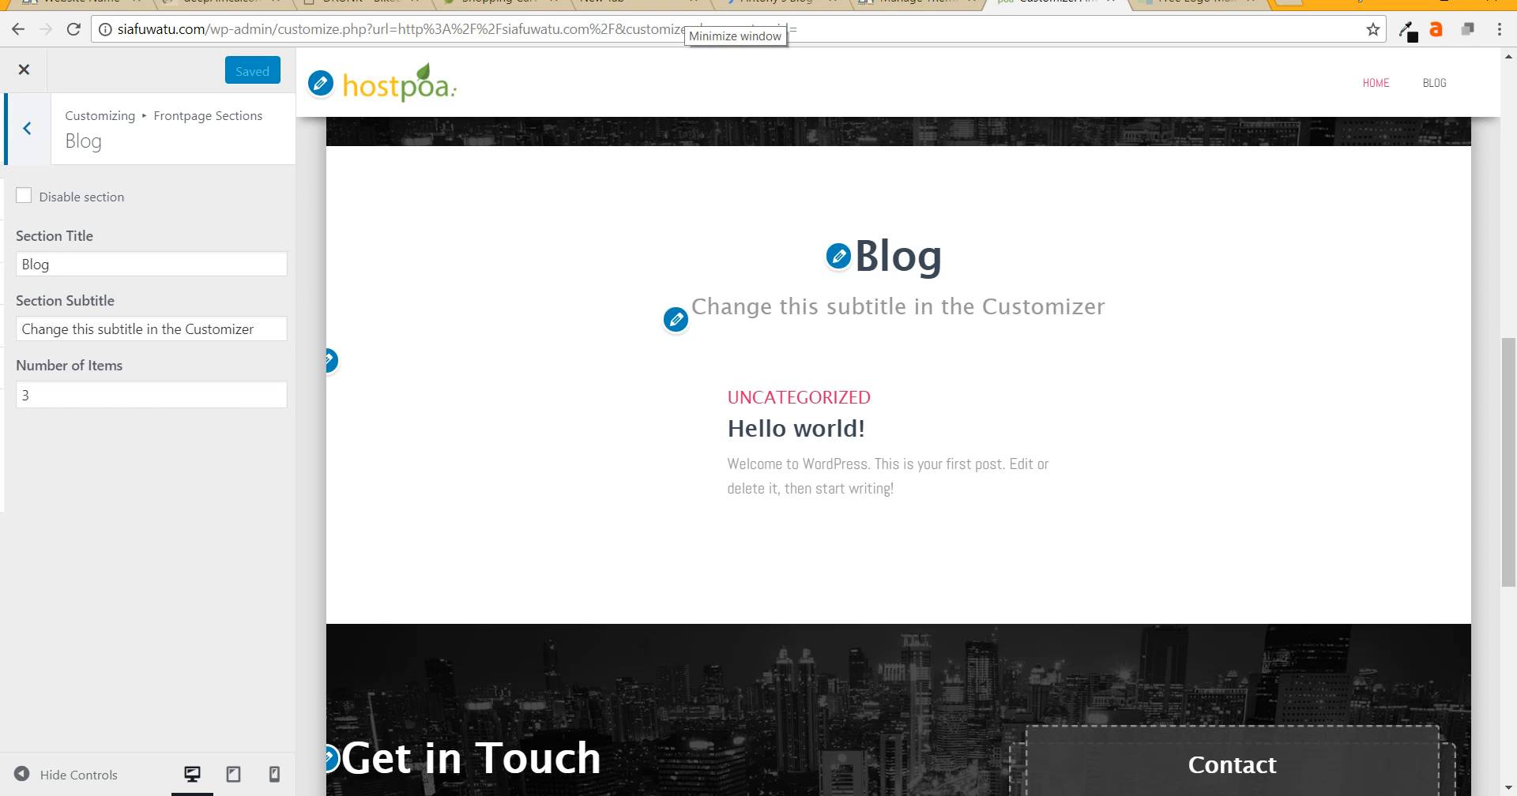
{"action": "left_click", "coordinate": [23, 129]}
{"action": "left_click", "coordinate": [22, 126]}
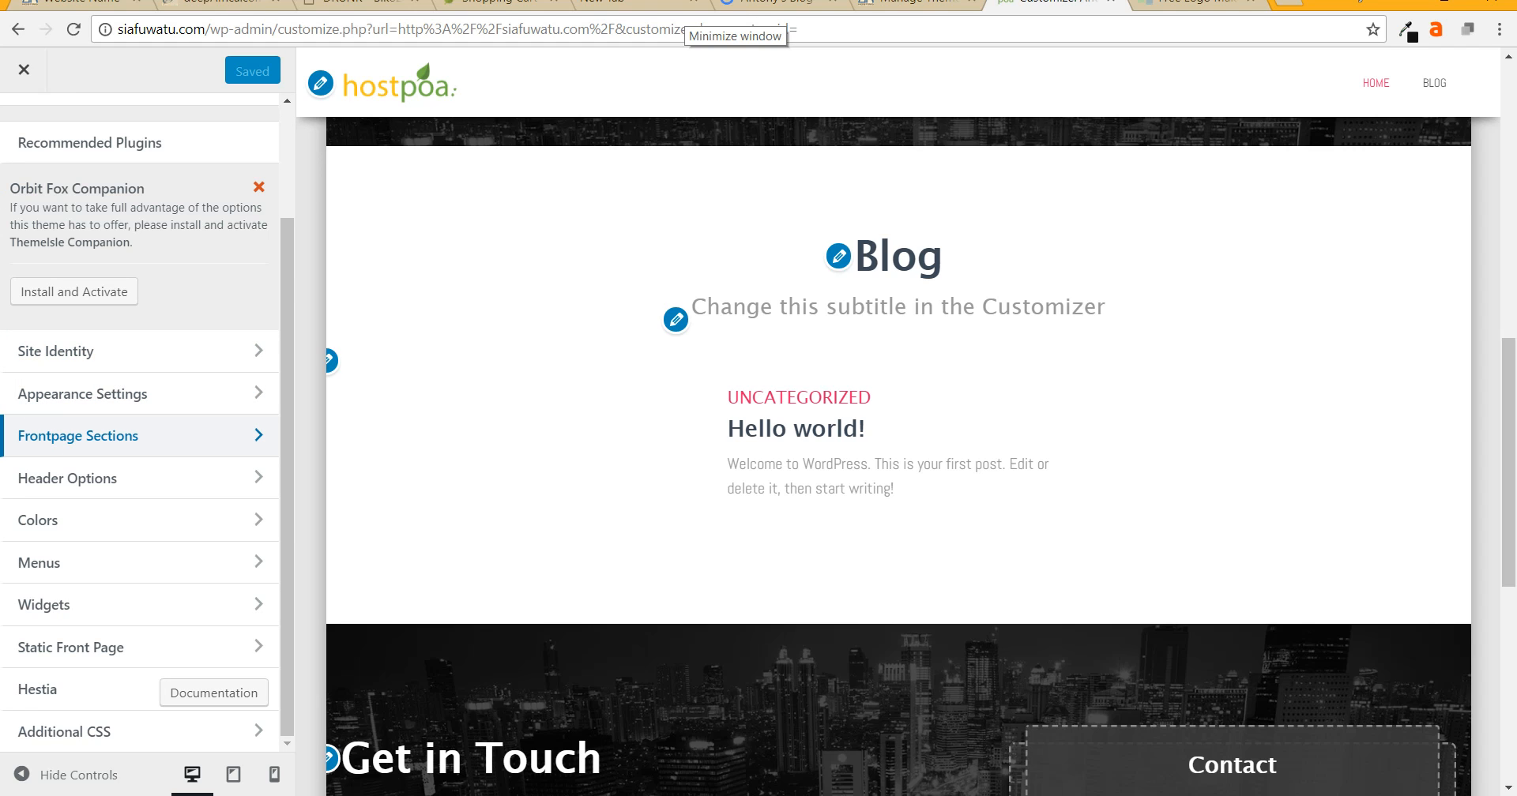
{"action": "left_click", "coordinate": [95, 647]}
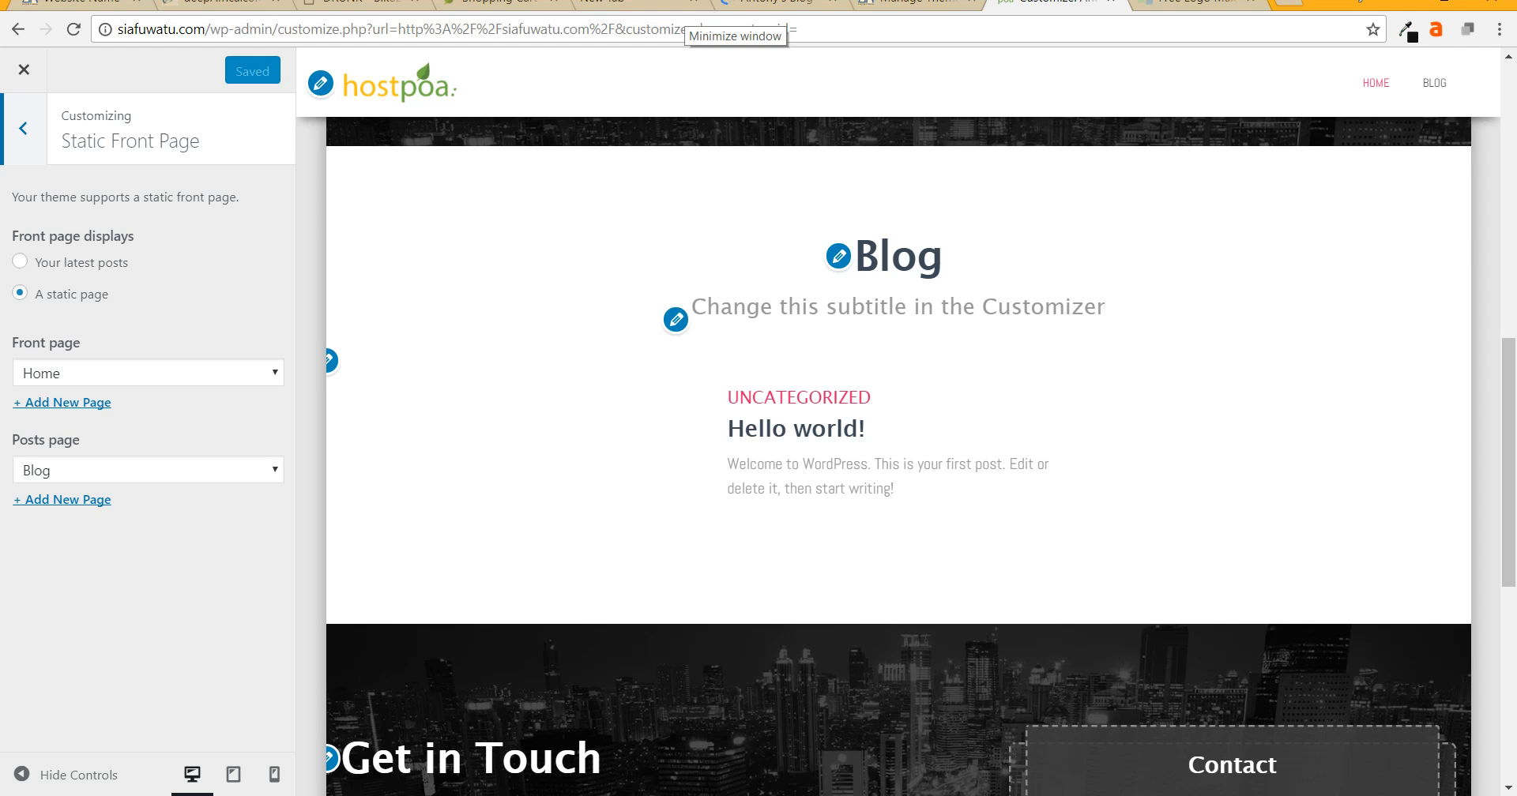
{"action": "left_click", "coordinate": [23, 129]}
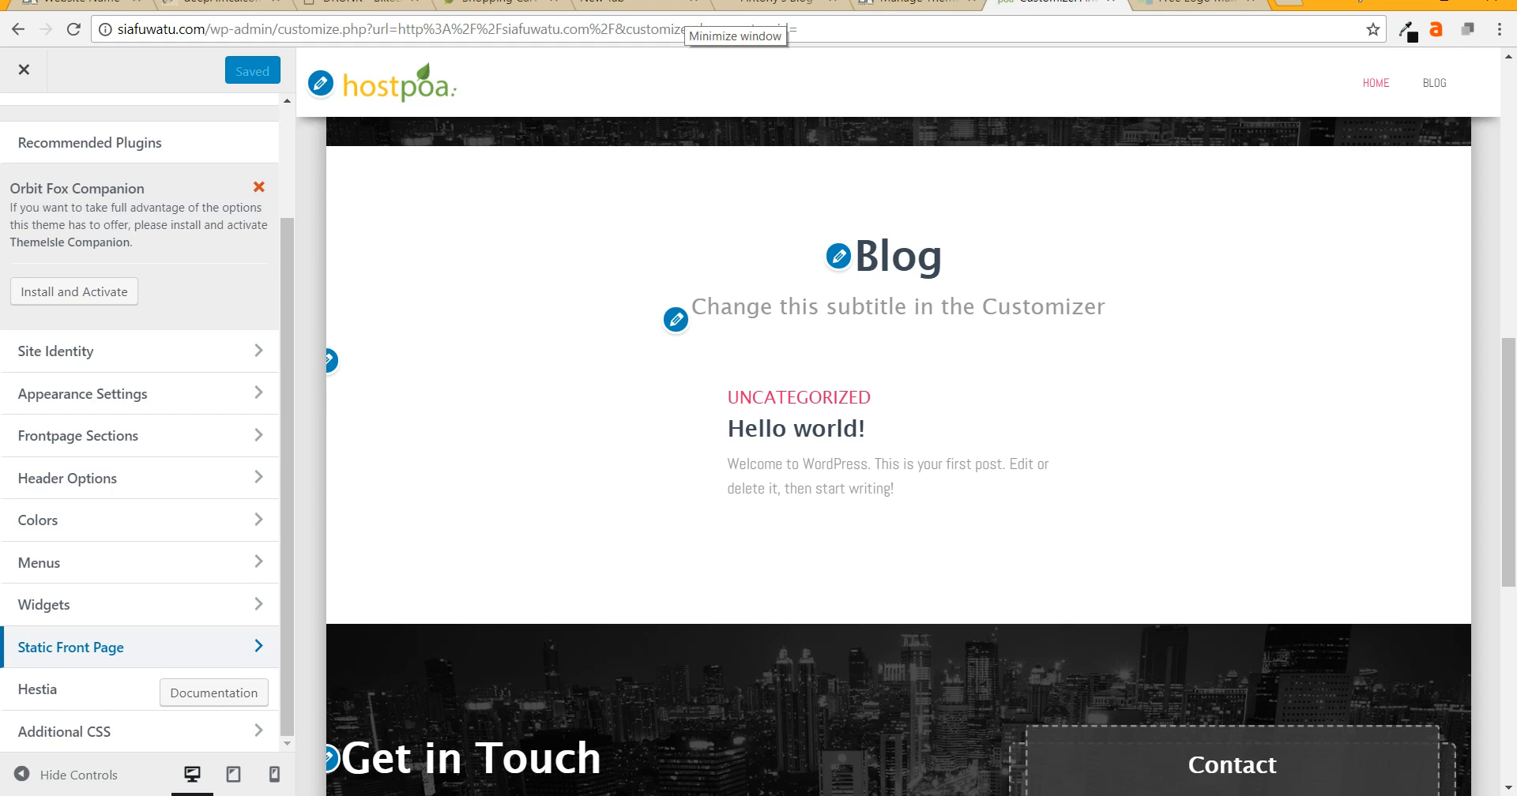
{"action": "left_click", "coordinate": [95, 647]}
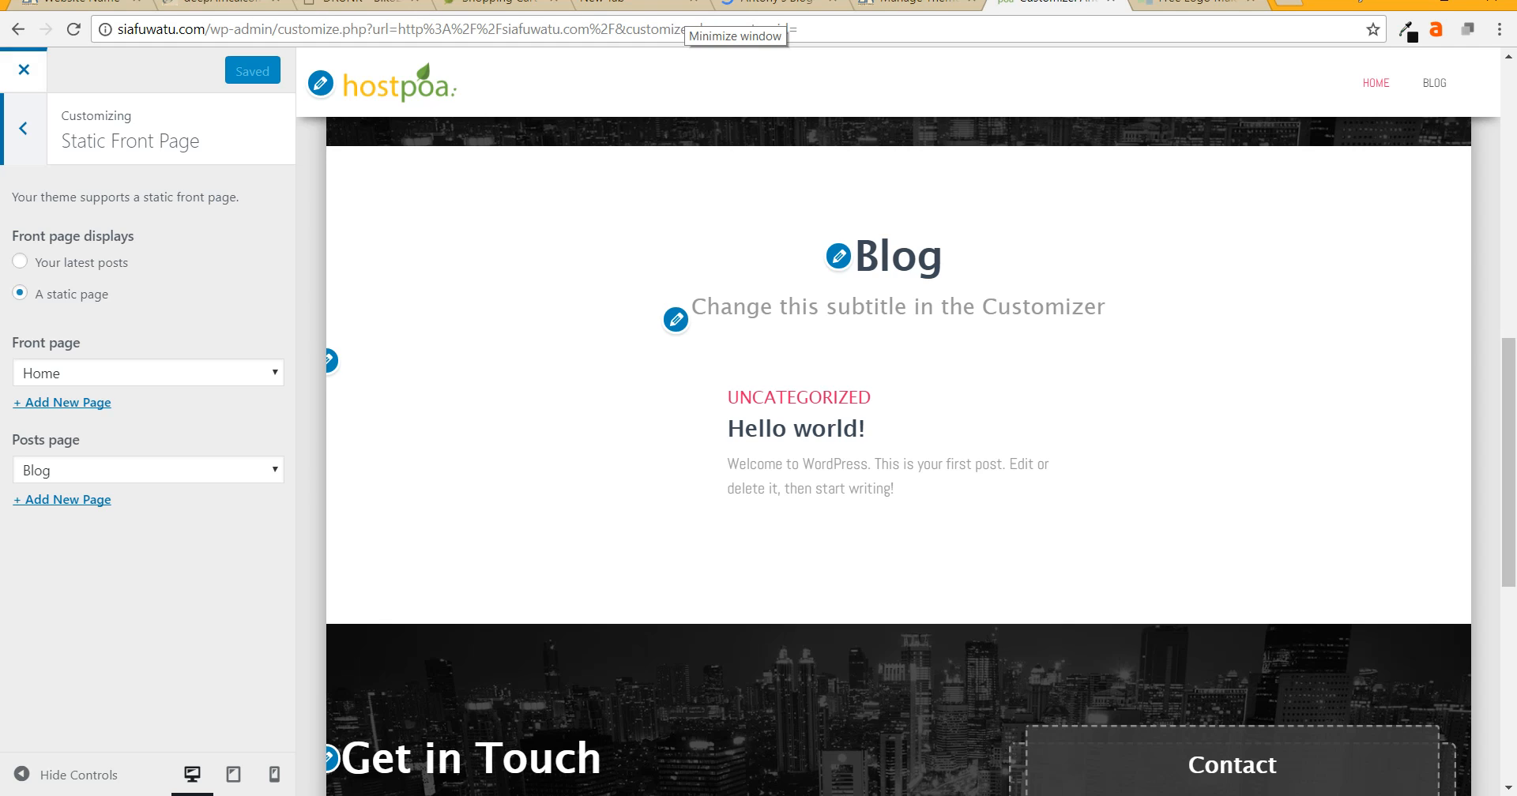
{"action": "left_click", "coordinate": [23, 129]}
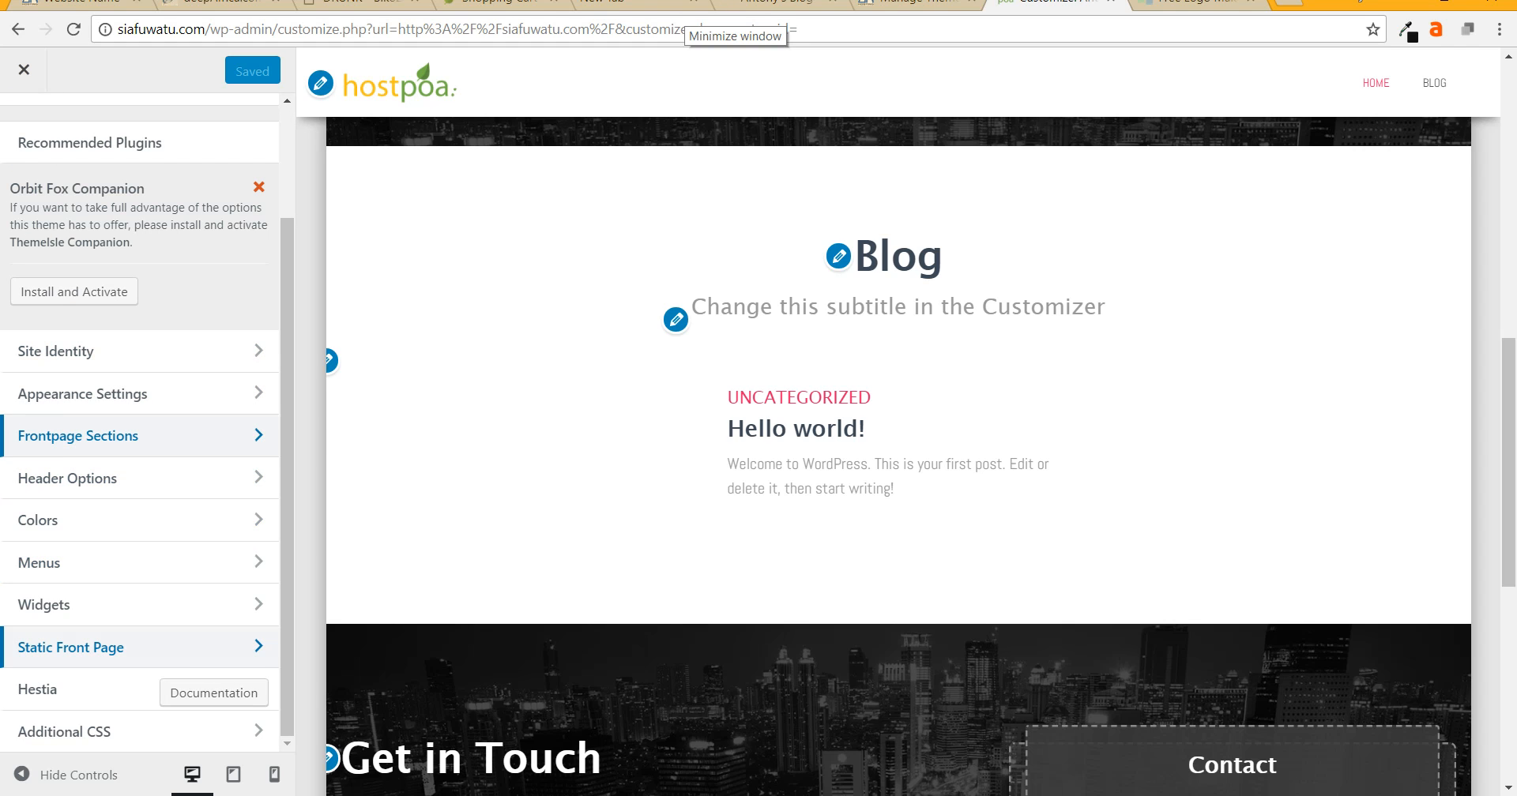
- Check the About section under Frontpage Sections, then bring up the Big Title Section settings
{"action": "left_click", "coordinate": [79, 435]}
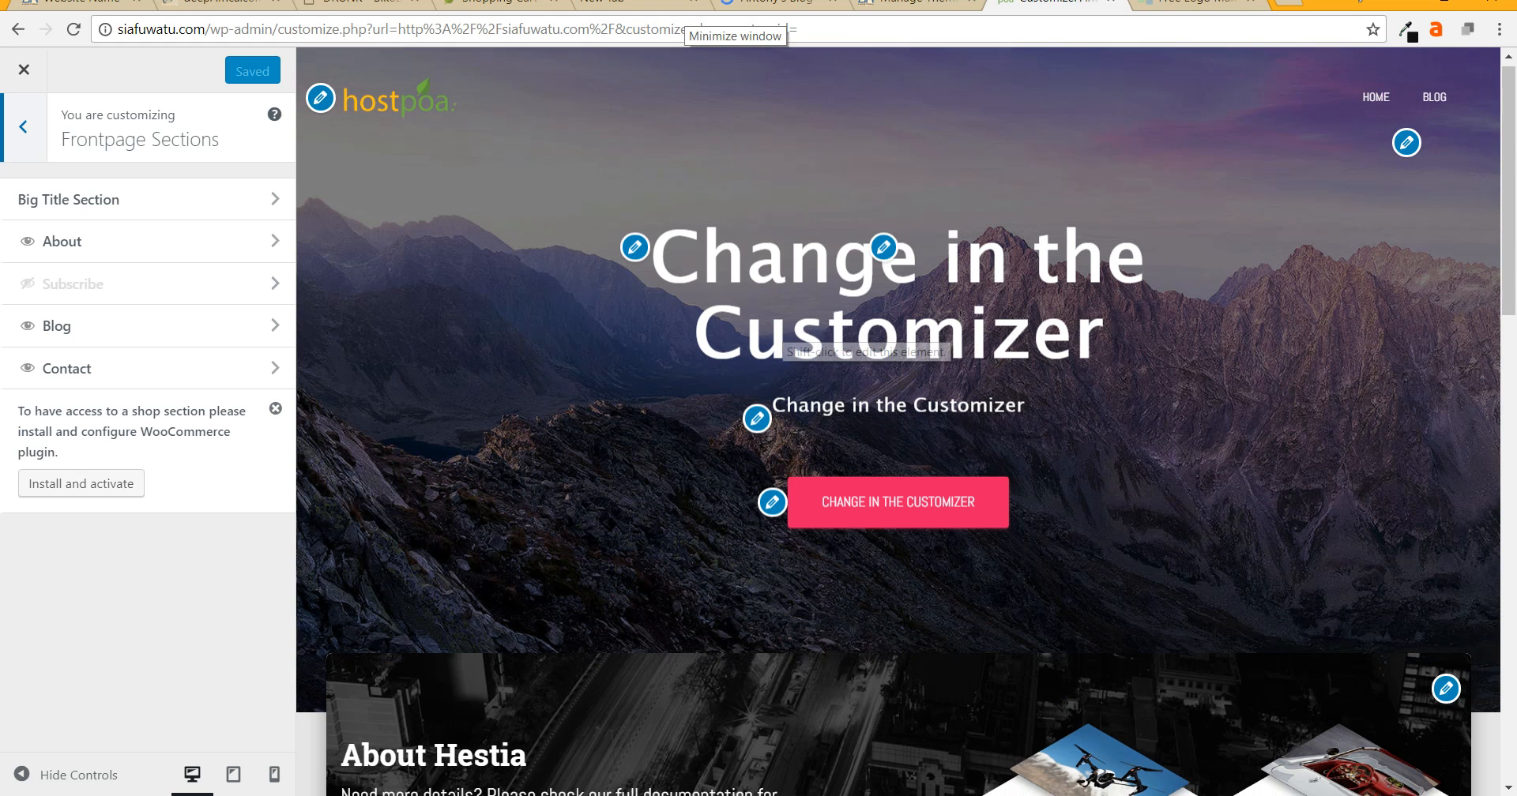
{"action": "scroll", "coordinate": [790, 348], "scroll_direction": "down", "scroll_amount": 6}
{"action": "scroll", "coordinate": [898, 422], "scroll_direction": "up", "scroll_amount": 6}
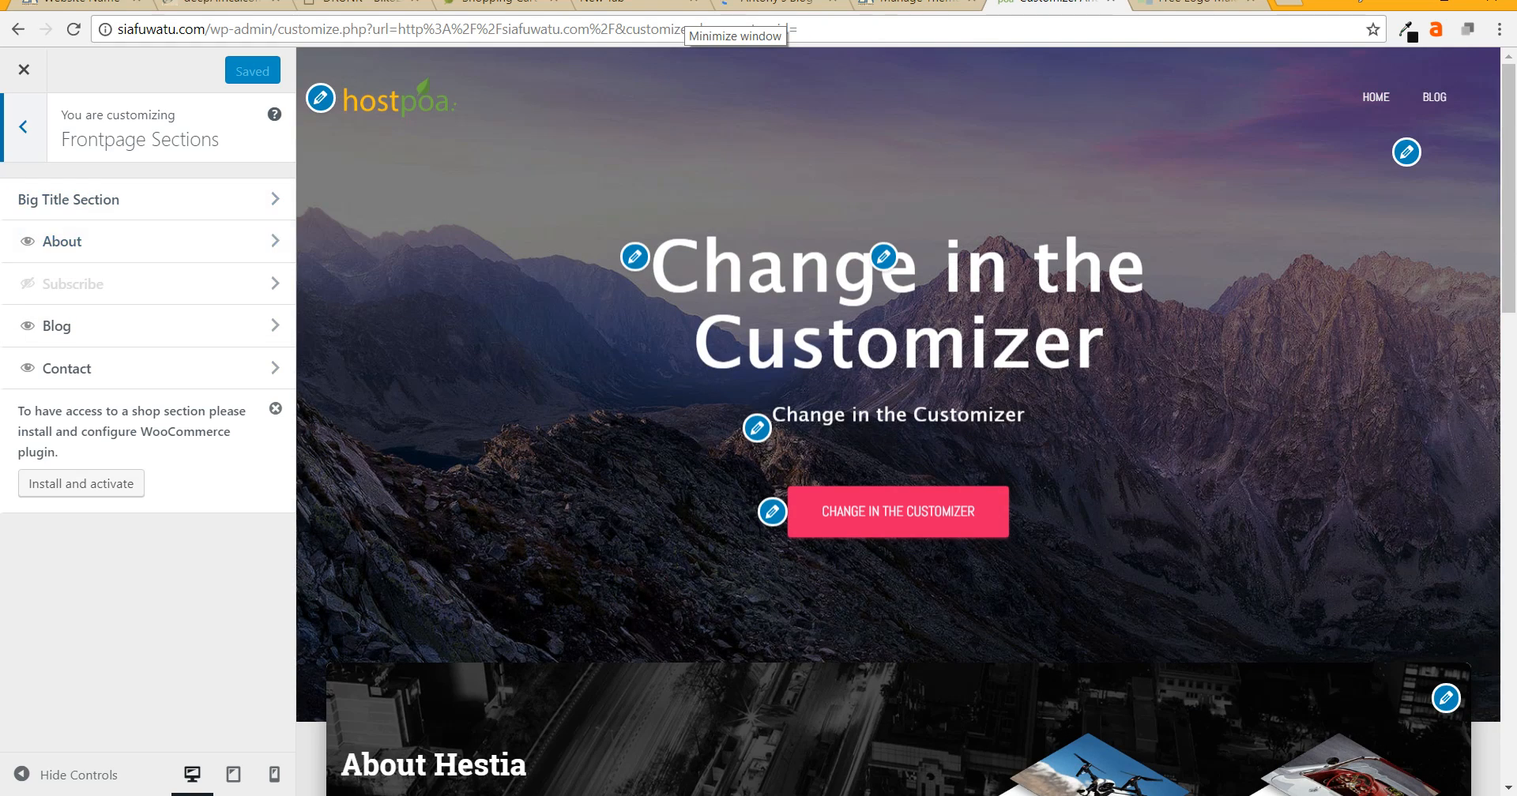
{"action": "left_click", "coordinate": [119, 241]}
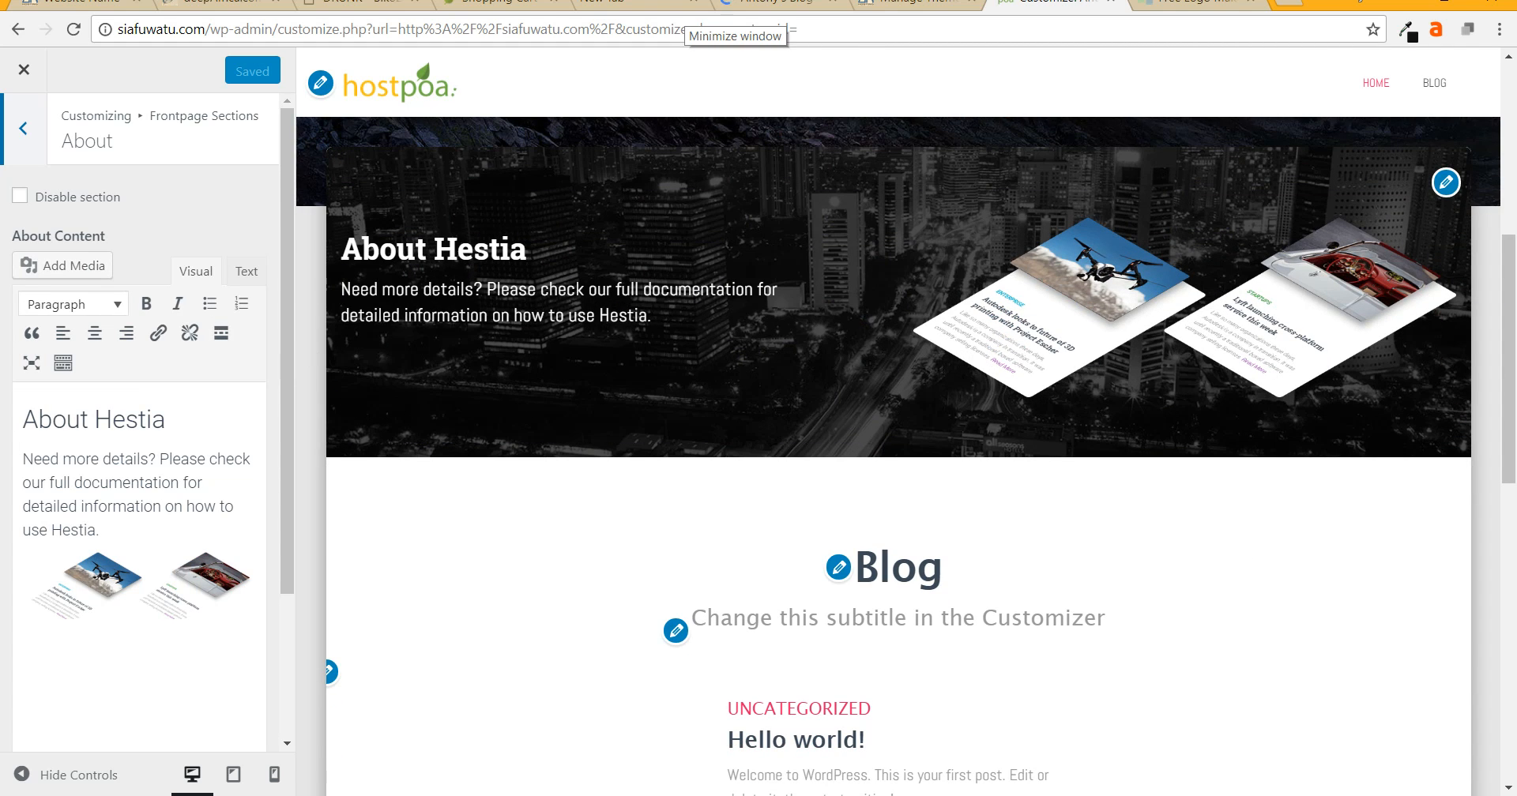
{"action": "left_click", "coordinate": [23, 128]}
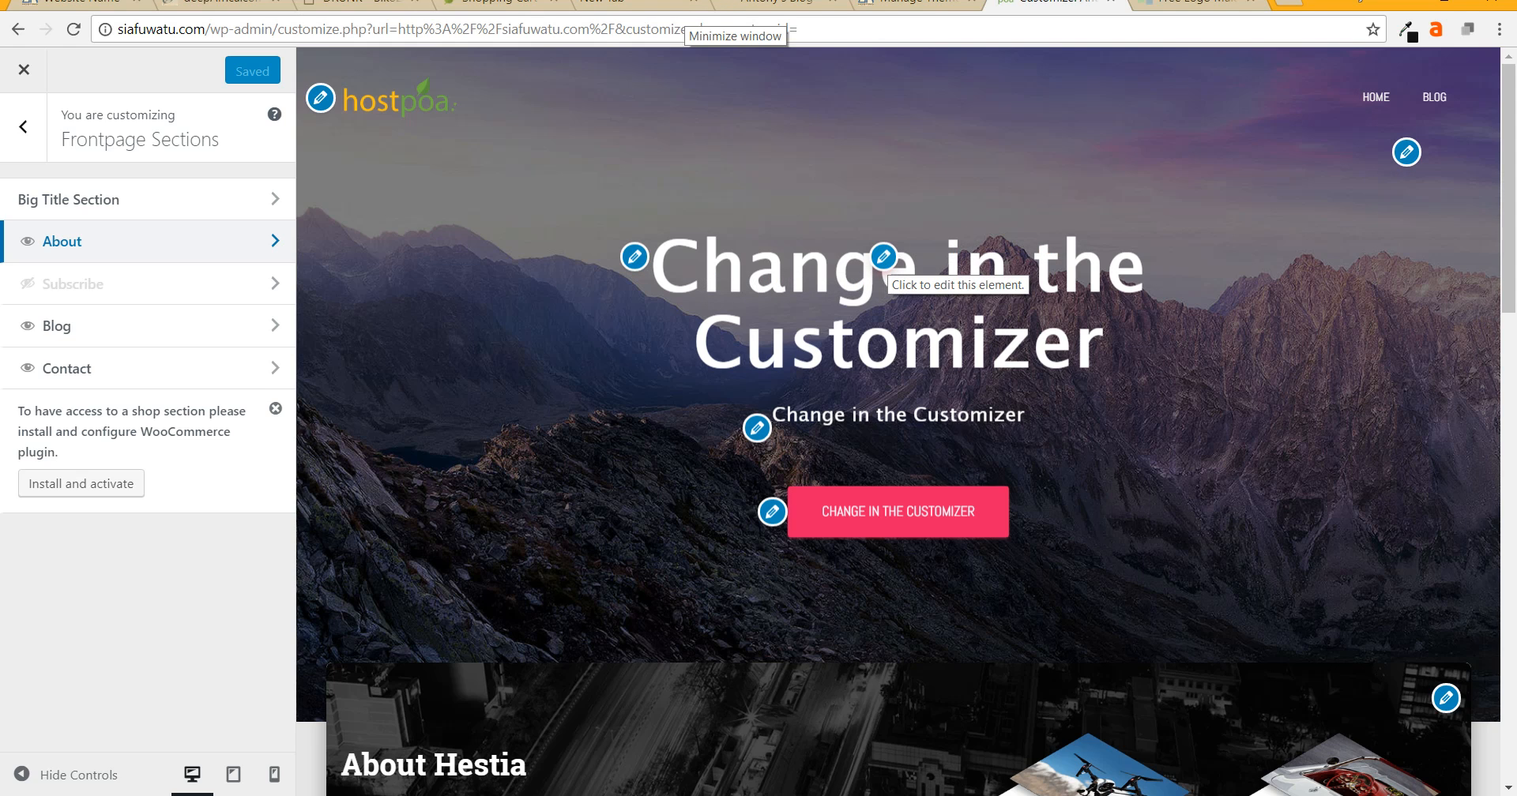
{"action": "left_click", "coordinate": [883, 258]}
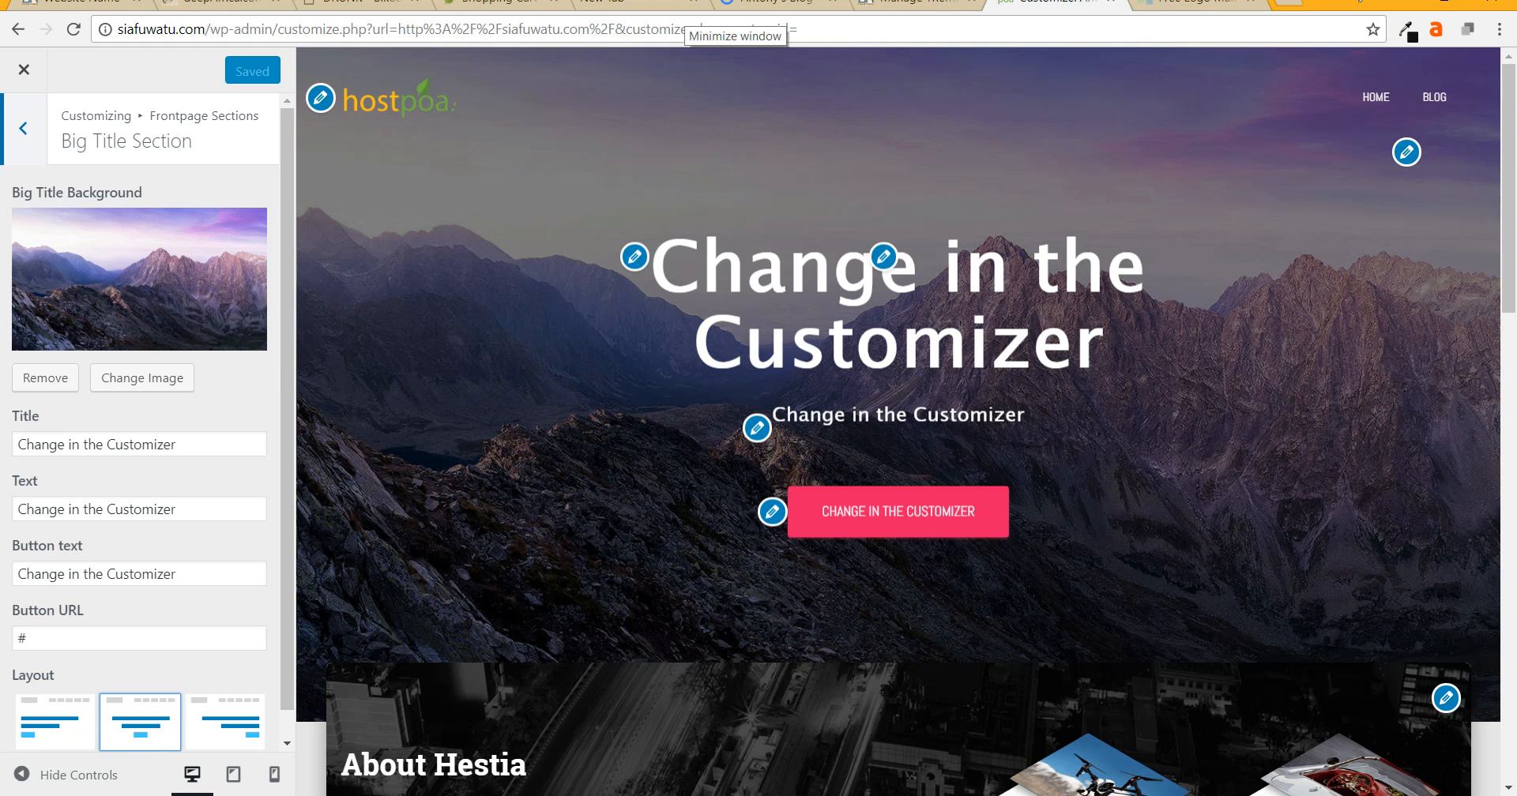
- Replace the Big Title background with the uploaded african-american-1180847_1920.jpg photo
{"action": "left_click", "coordinate": [23, 128]}
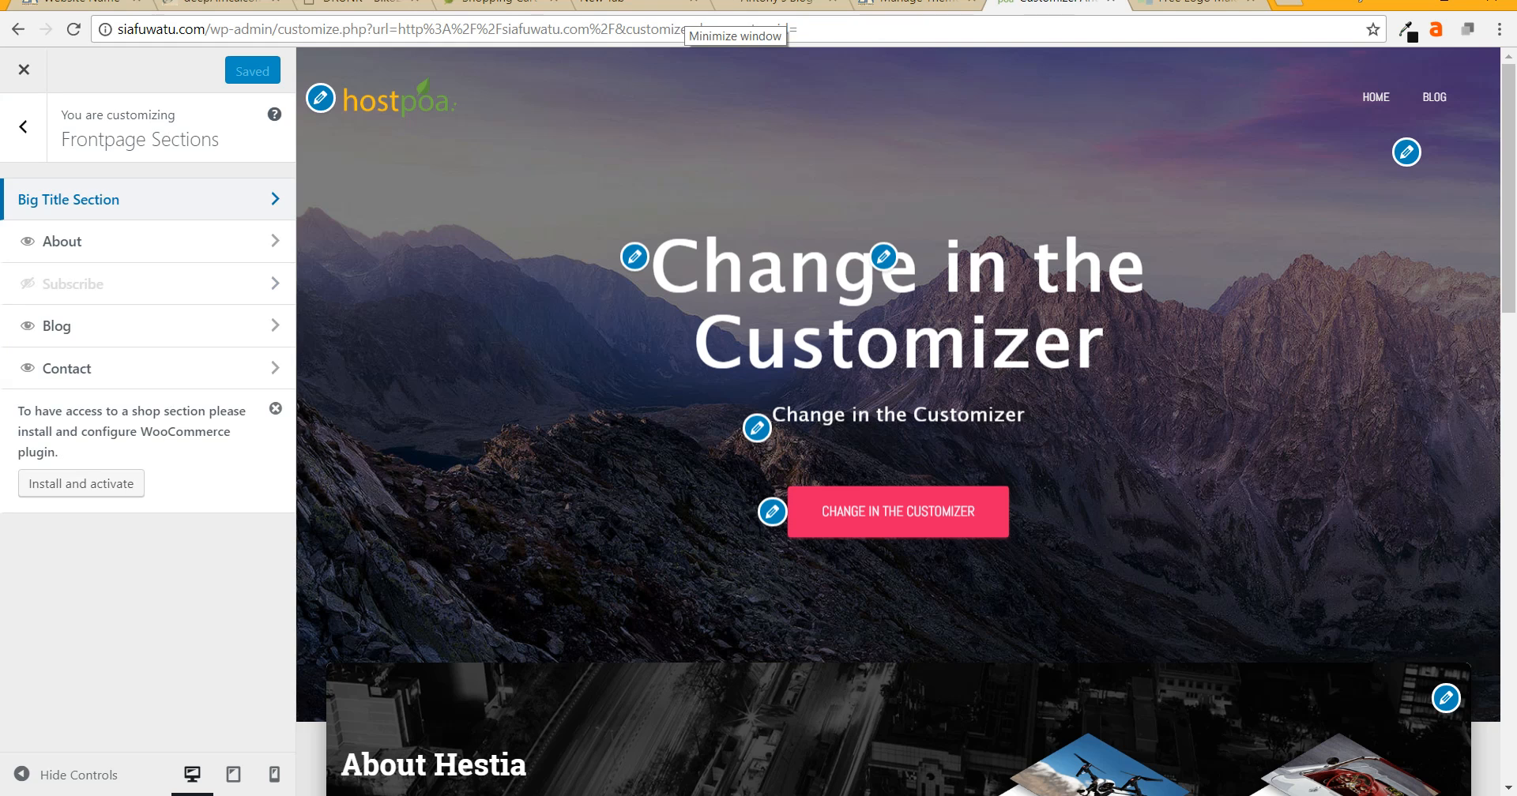
{"action": "left_click", "coordinate": [147, 199]}
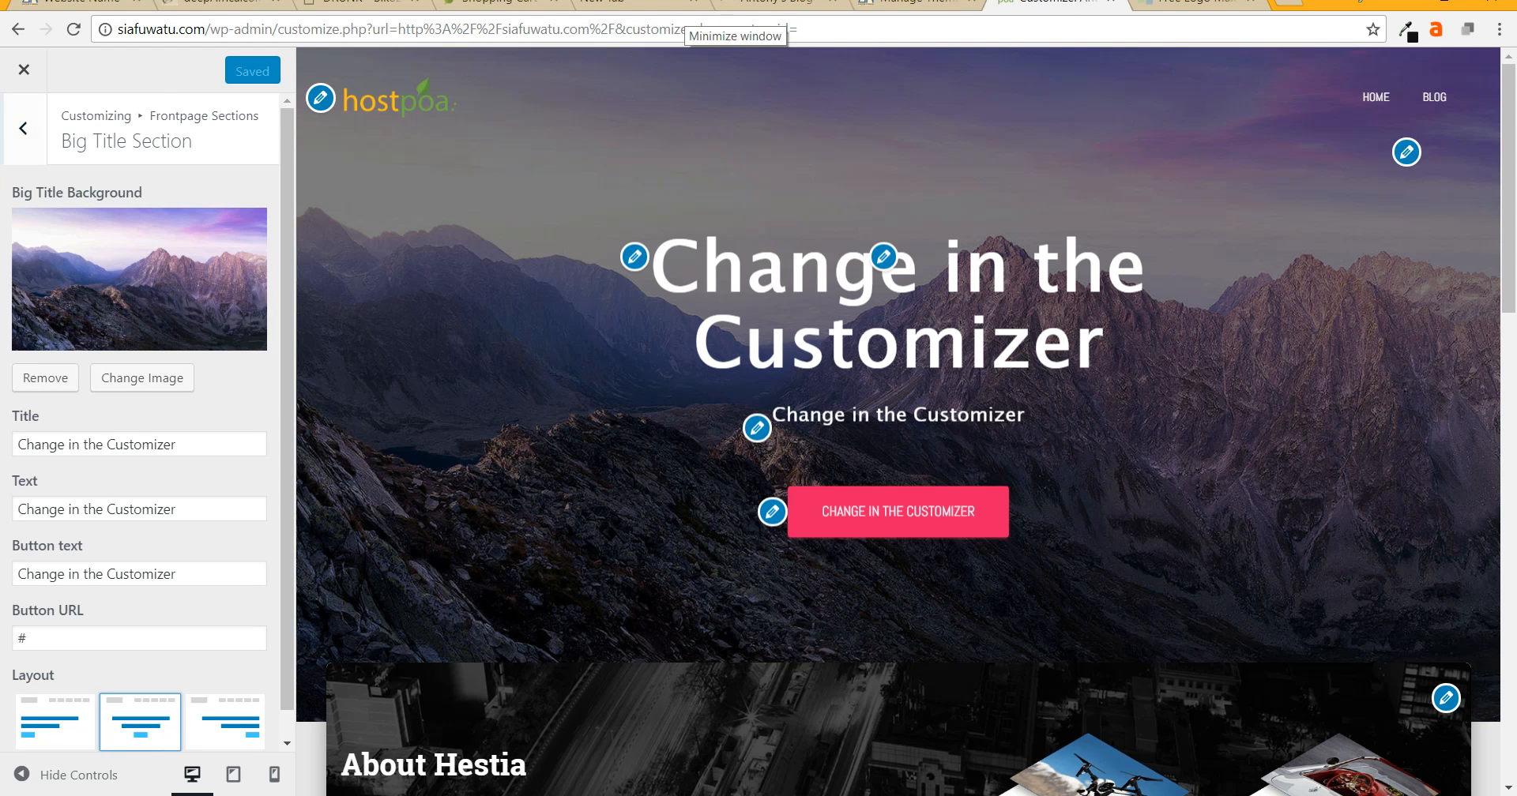
{"action": "left_click", "coordinate": [142, 377]}
{"action": "left_click", "coordinate": [82, 143]}
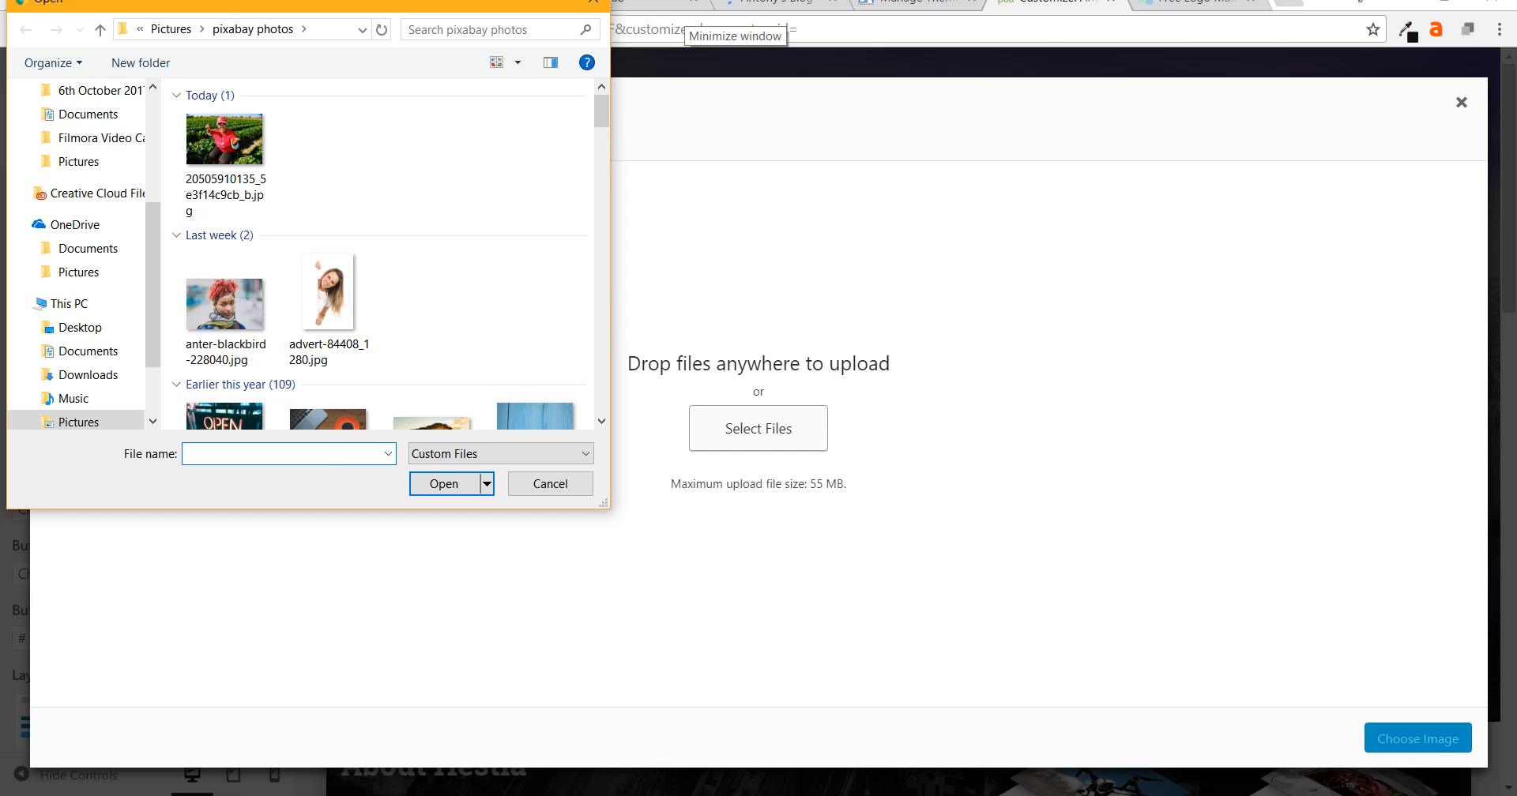
{"action": "scroll", "coordinate": [433, 142], "scroll_direction": "down", "scroll_amount": 3}
{"action": "scroll", "coordinate": [537, 339], "scroll_direction": "down", "scroll_amount": 1}
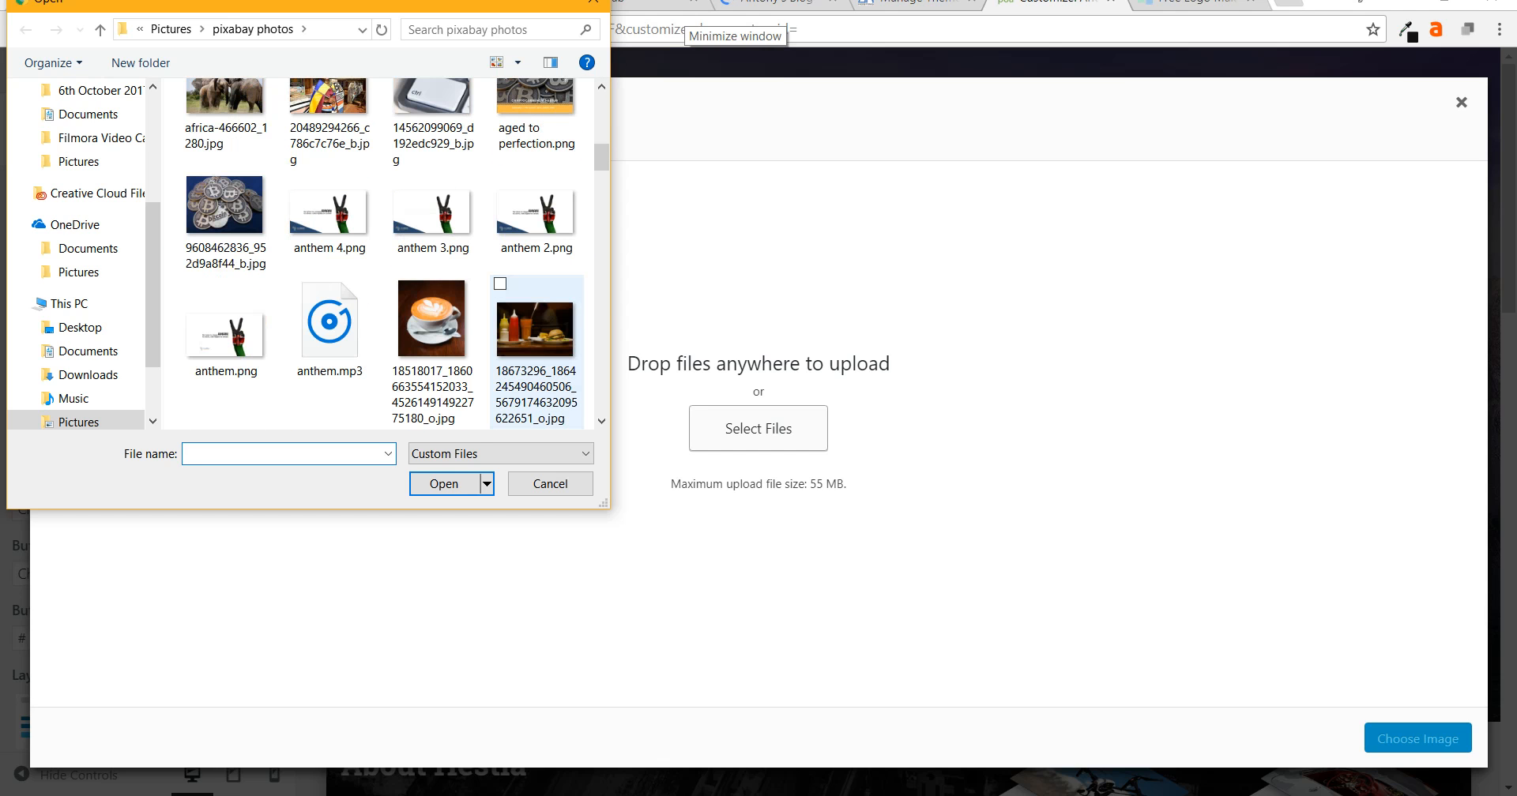
{"action": "scroll", "coordinate": [537, 339], "scroll_direction": "down", "scroll_amount": 2}
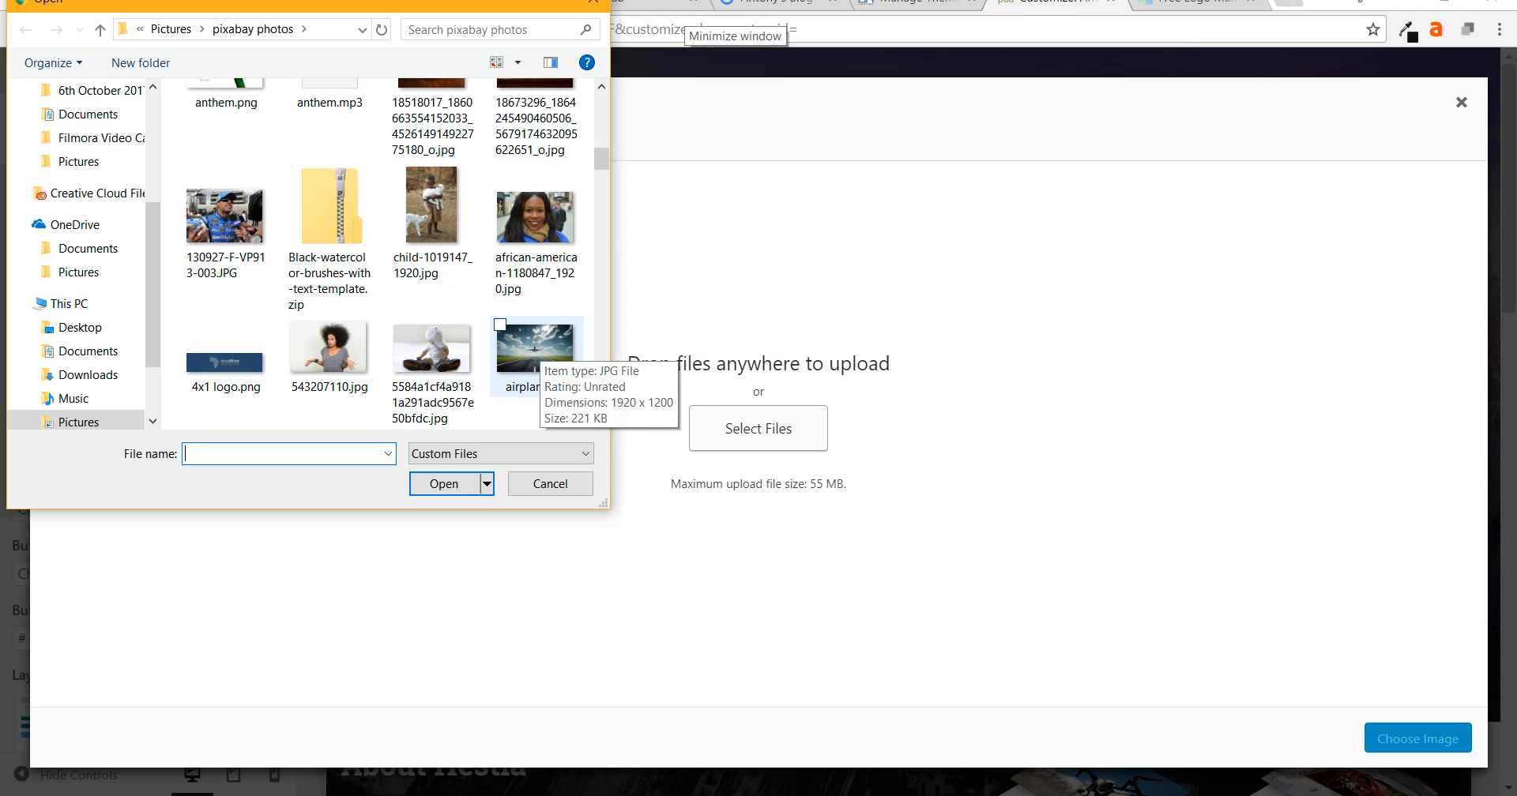
{"action": "double_click", "coordinate": [533, 237]}
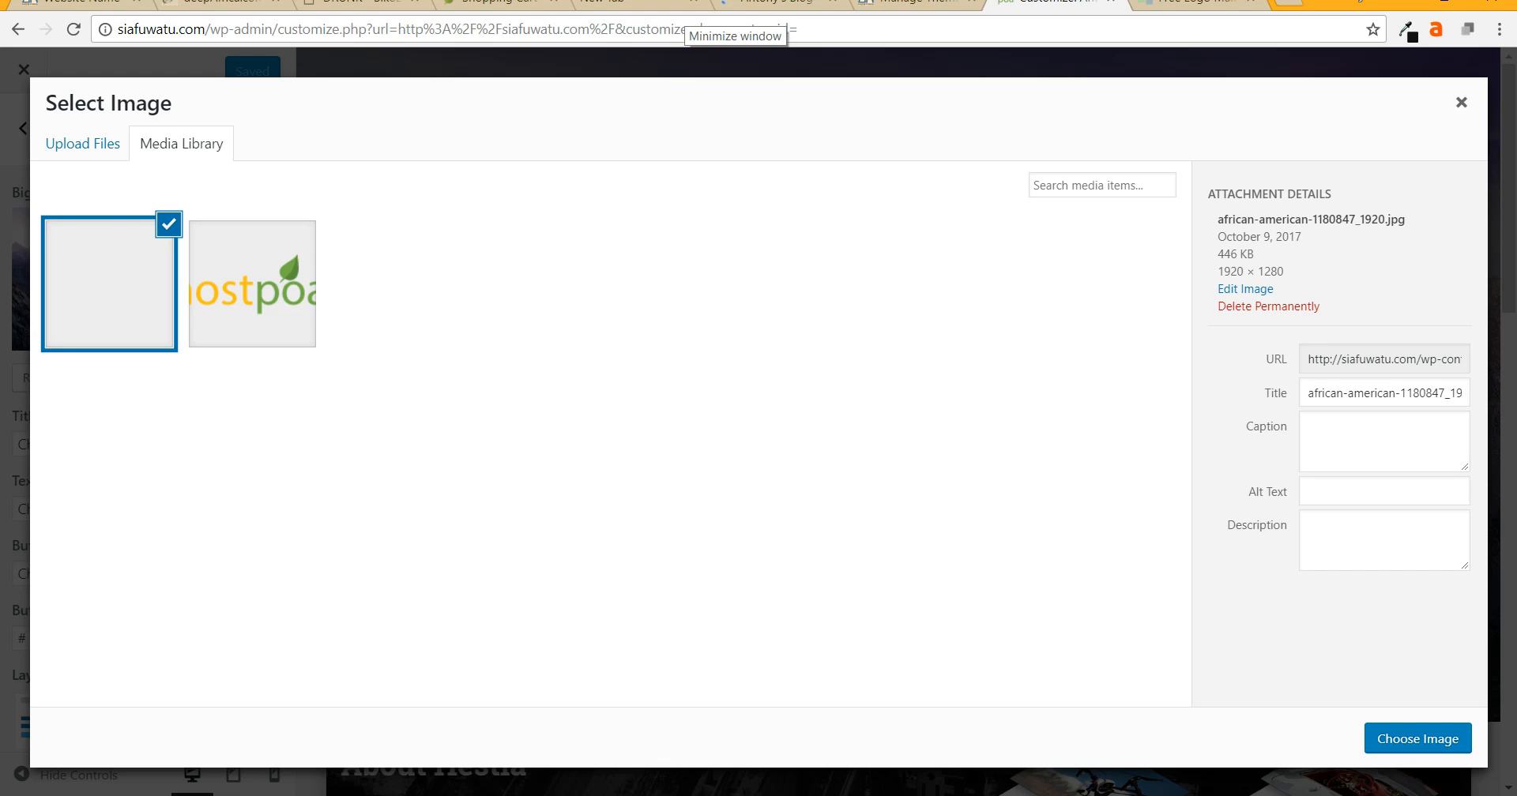
{"action": "left_click", "coordinate": [1417, 738]}
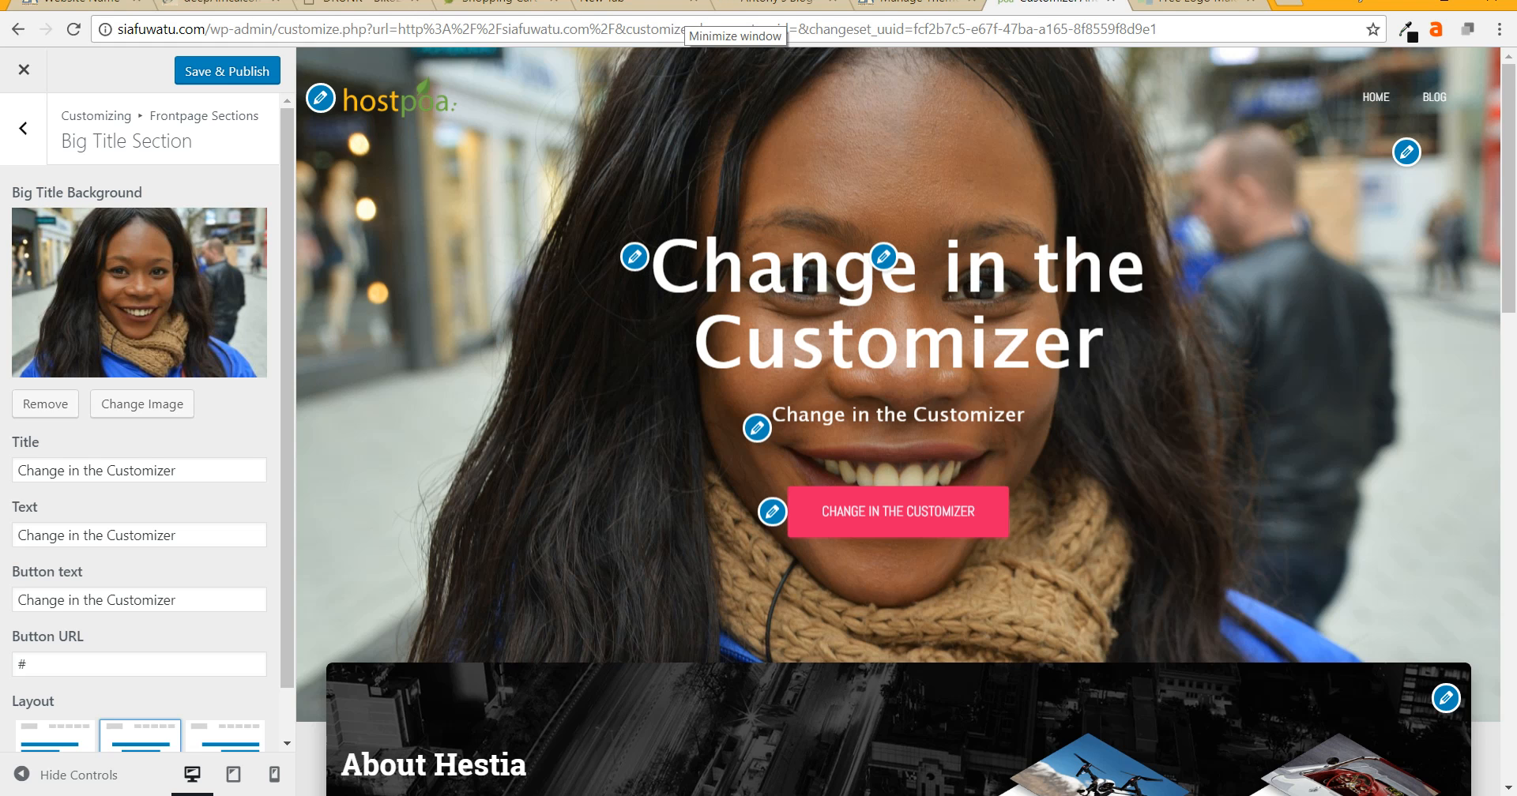
{"action": "triple_click", "coordinate": [95, 471]}
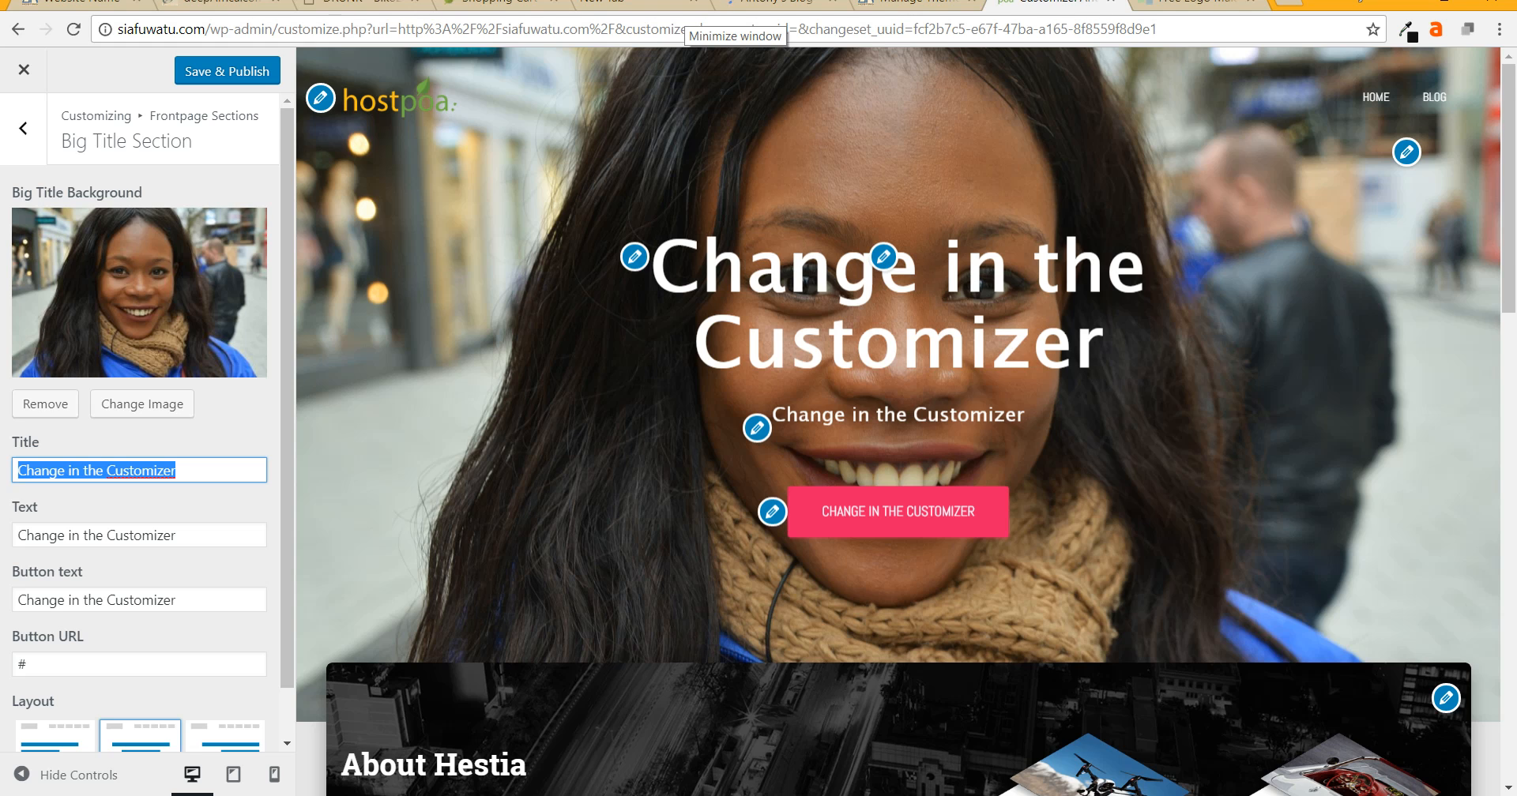
- Change the hero title to 'Lisas Blog' and the subtitle to 'The Amazing Lisa'
{"action": "type", "text": "Lisa"}
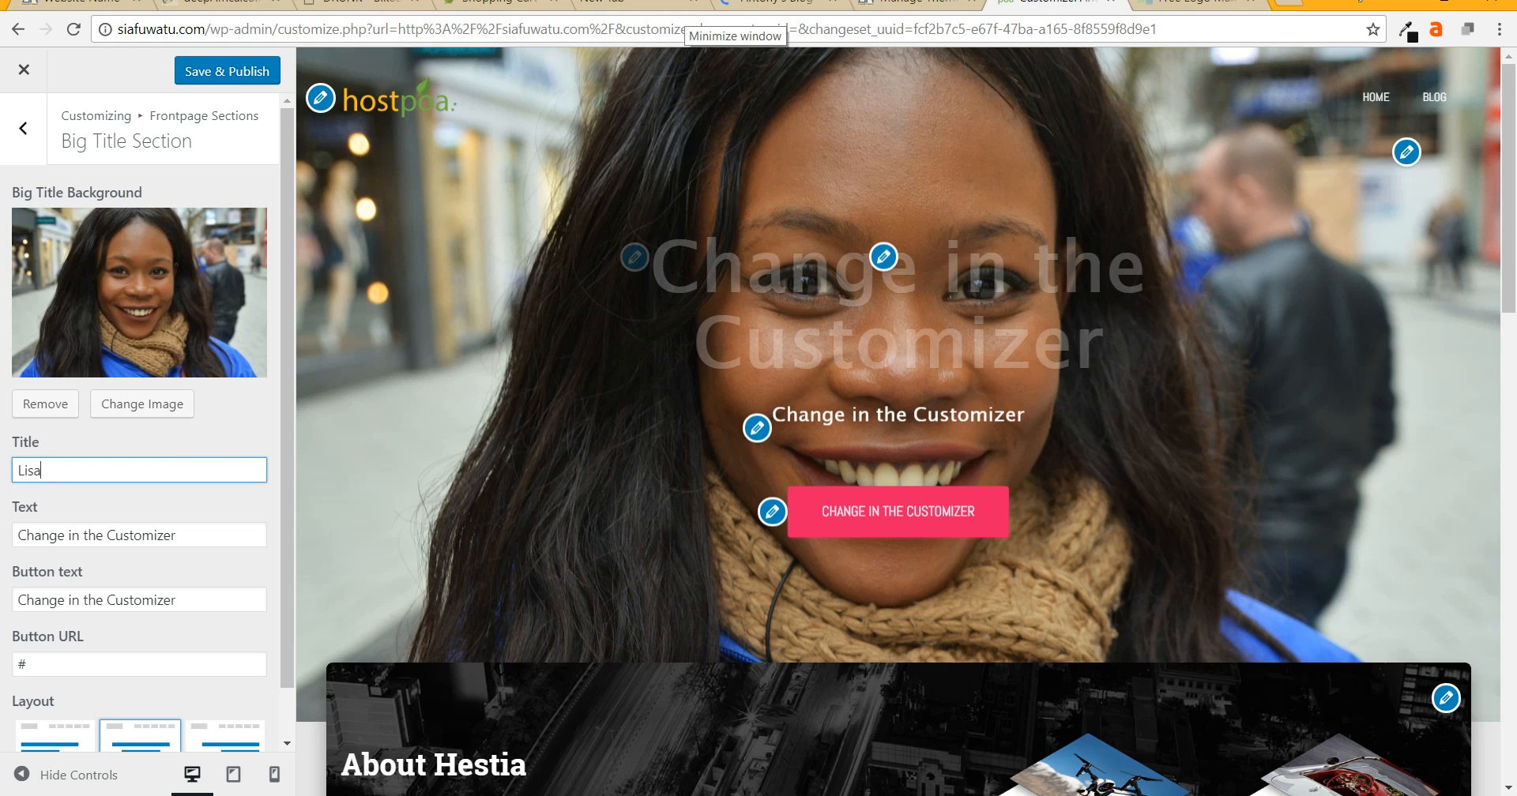
{"action": "type", "text": "s"}
{"action": "key", "text": "BackSpace"}
{"action": "key", "text": "BackSpace"}
{"action": "type", "text": "s Blog"}
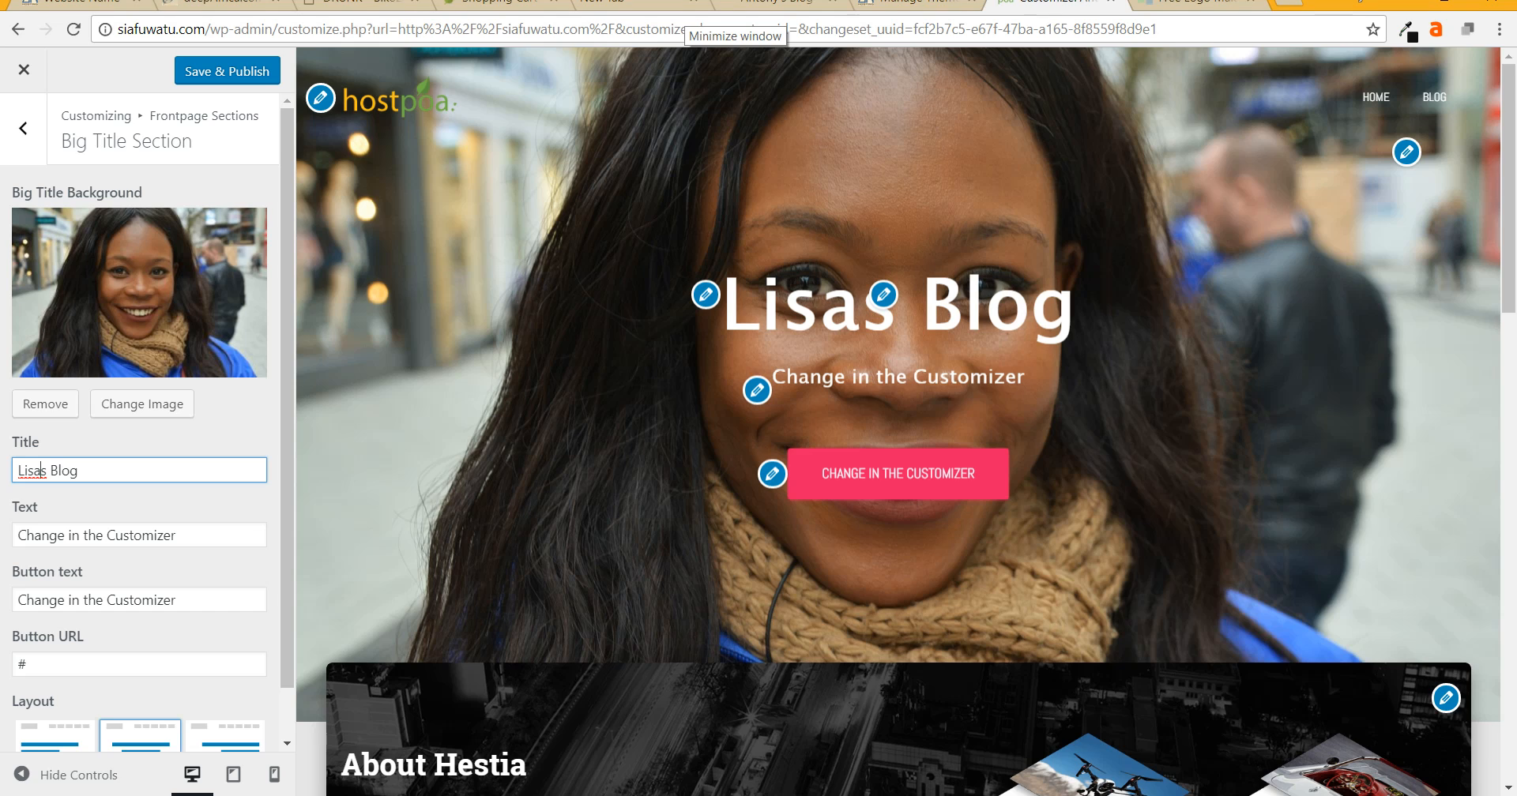
{"action": "left_click", "coordinate": [69, 535]}
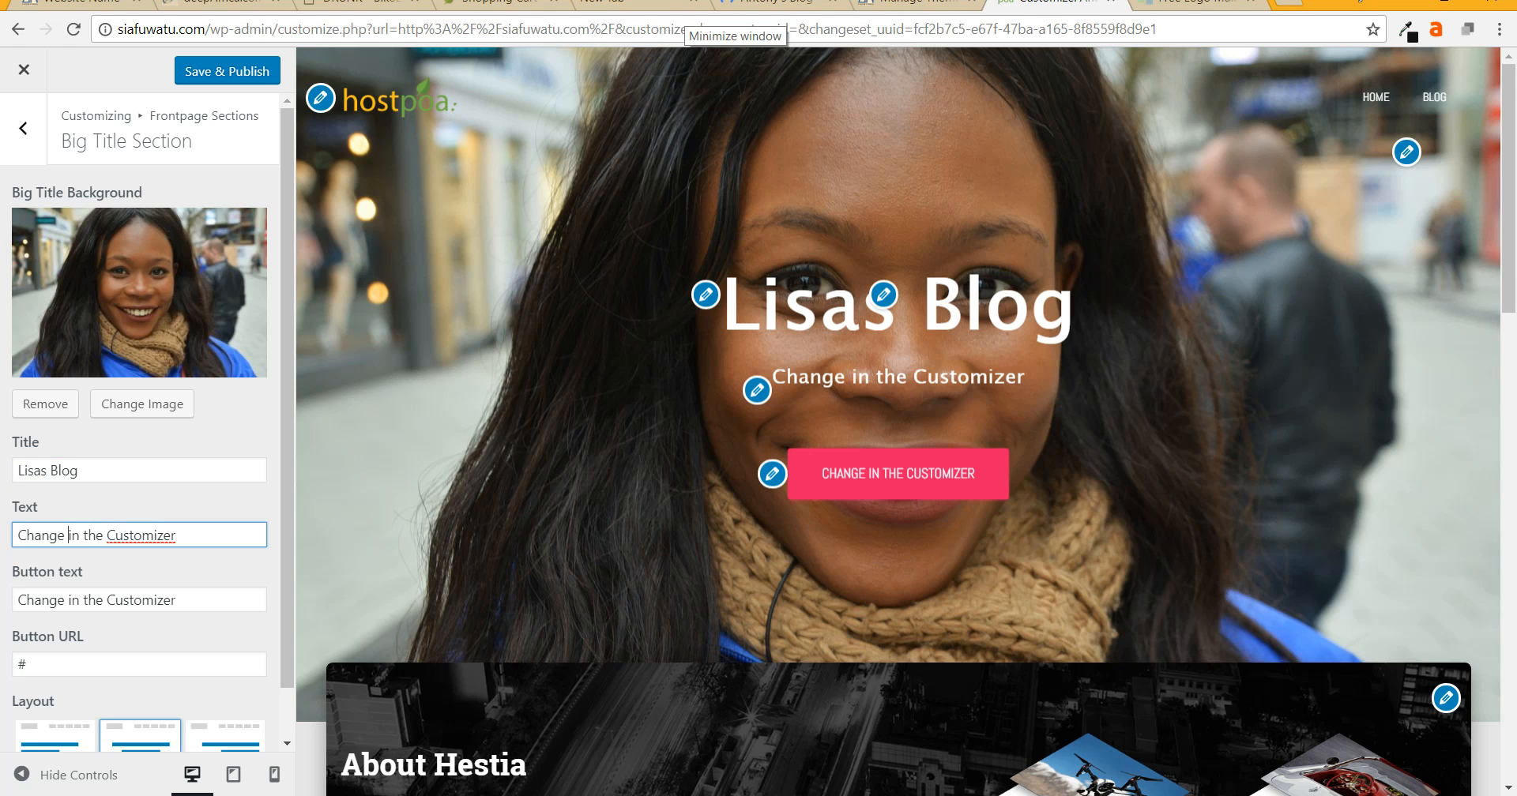
{"action": "key", "text": "ctrl+a"}
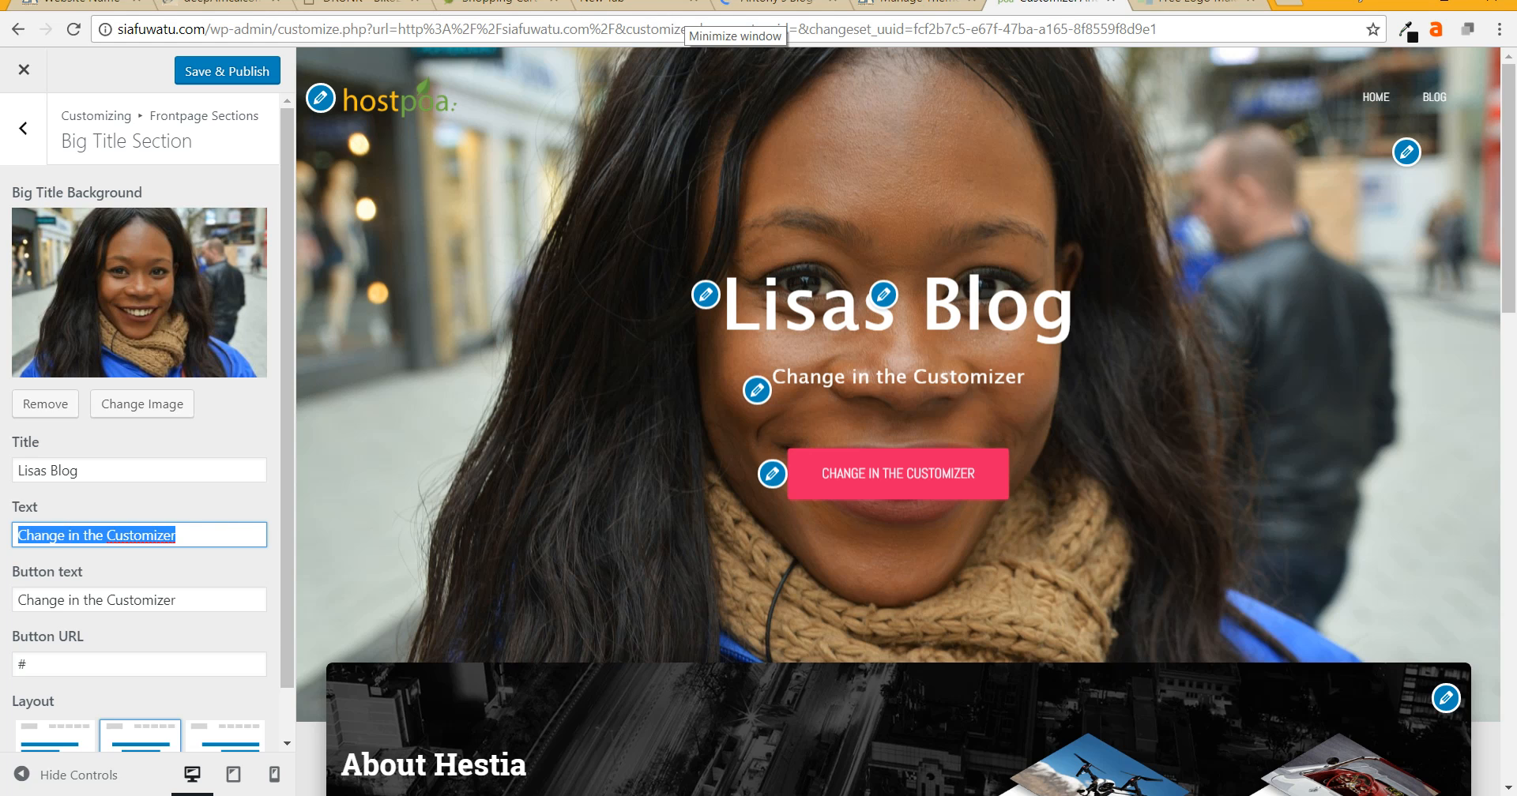
{"action": "type", "text": "Trch"}
{"action": "key", "text": "BackSpace"}
{"action": "key", "text": "BackSpace"}
{"action": "key", "text": "BackSpace"}
{"action": "type", "text": "e"}
{"action": "key", "text": "BackSpace"}
{"action": "type", "text": "he A"}
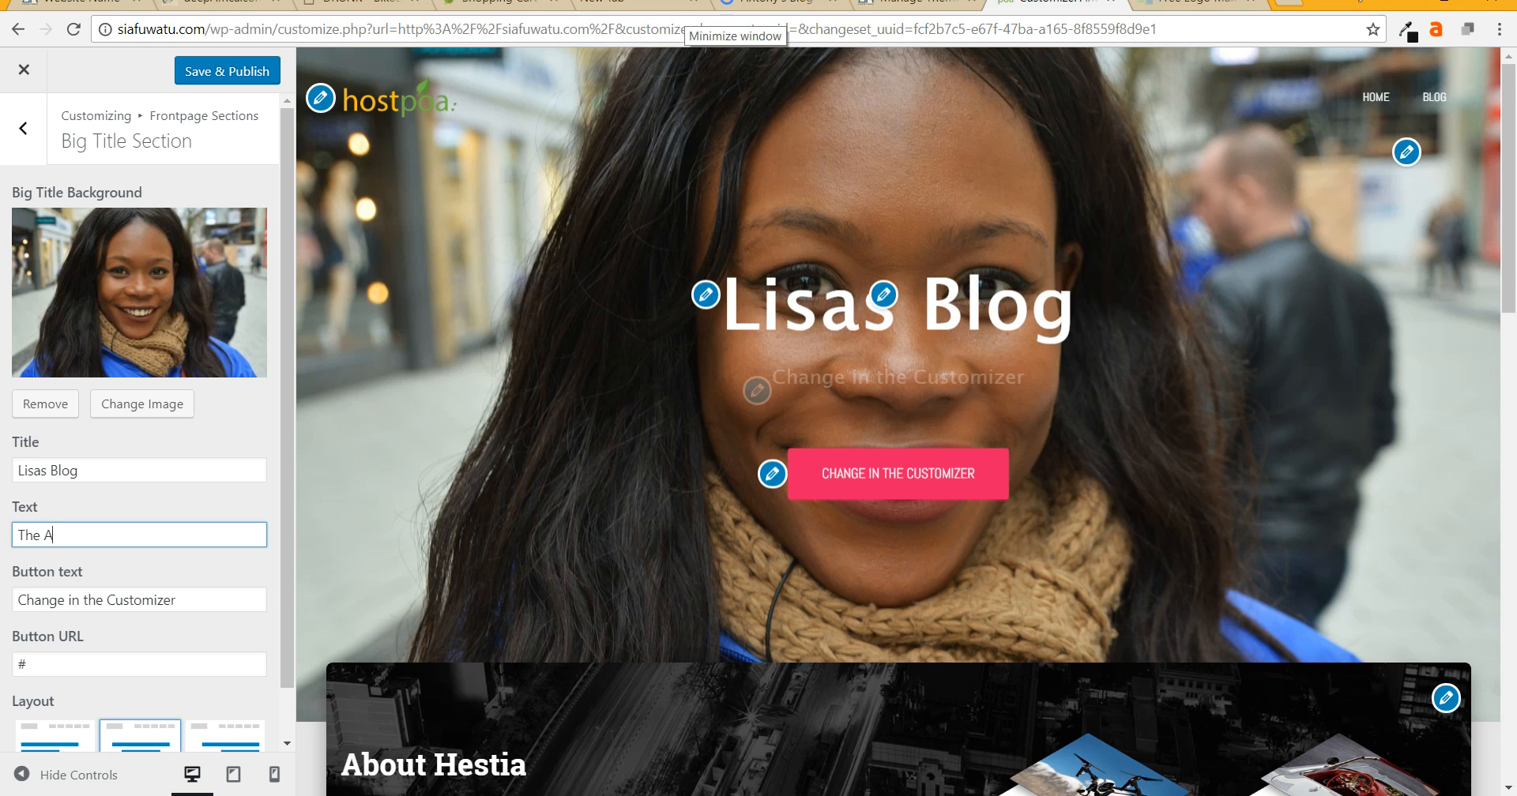
{"action": "type", "text": "mazing Lisa"}
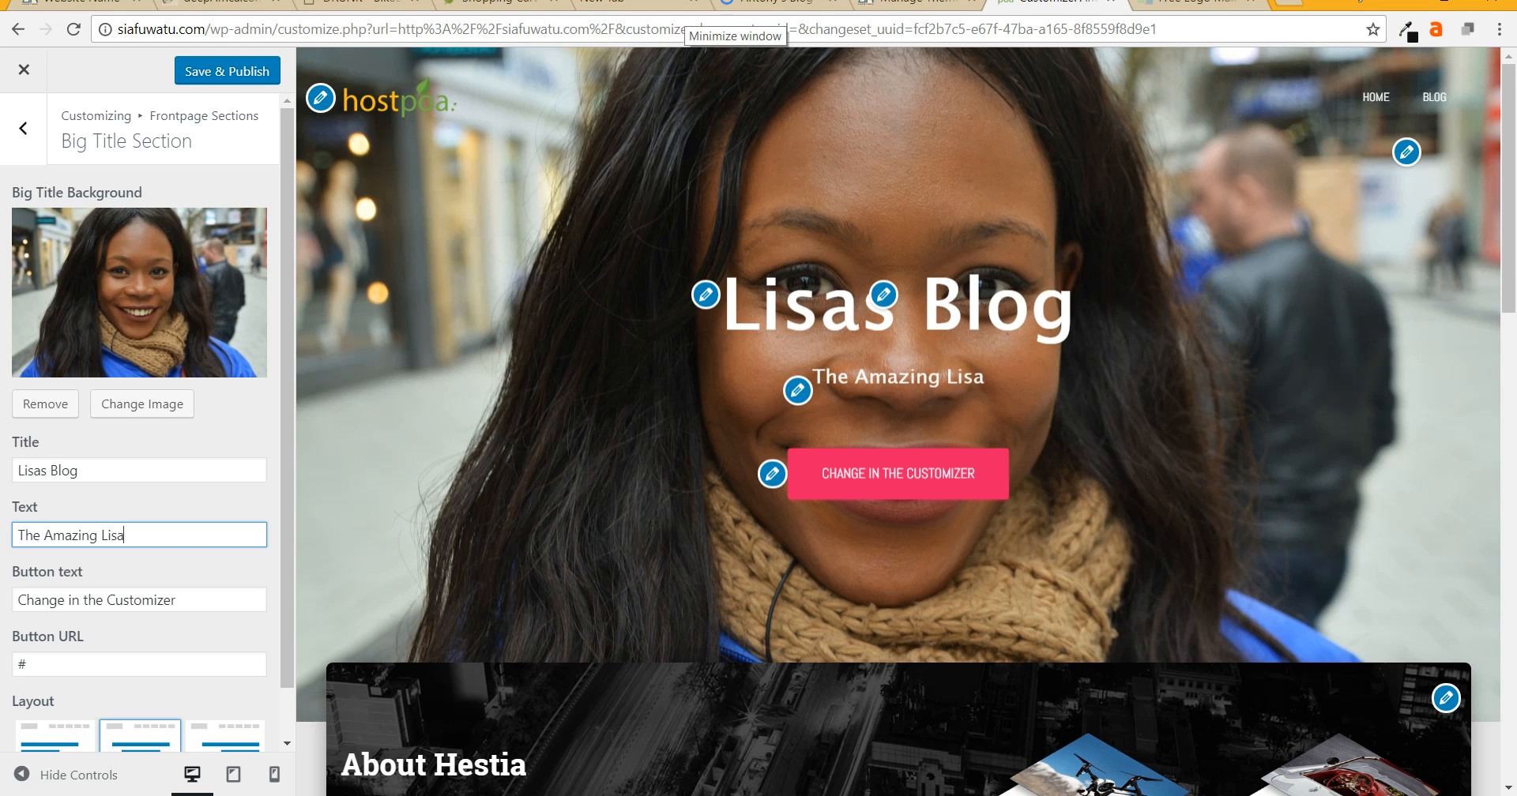
- Set the hero button label to 'View facebook' and its link to facebook.com/hostpoa
{"action": "left_click", "coordinate": [142, 600]}
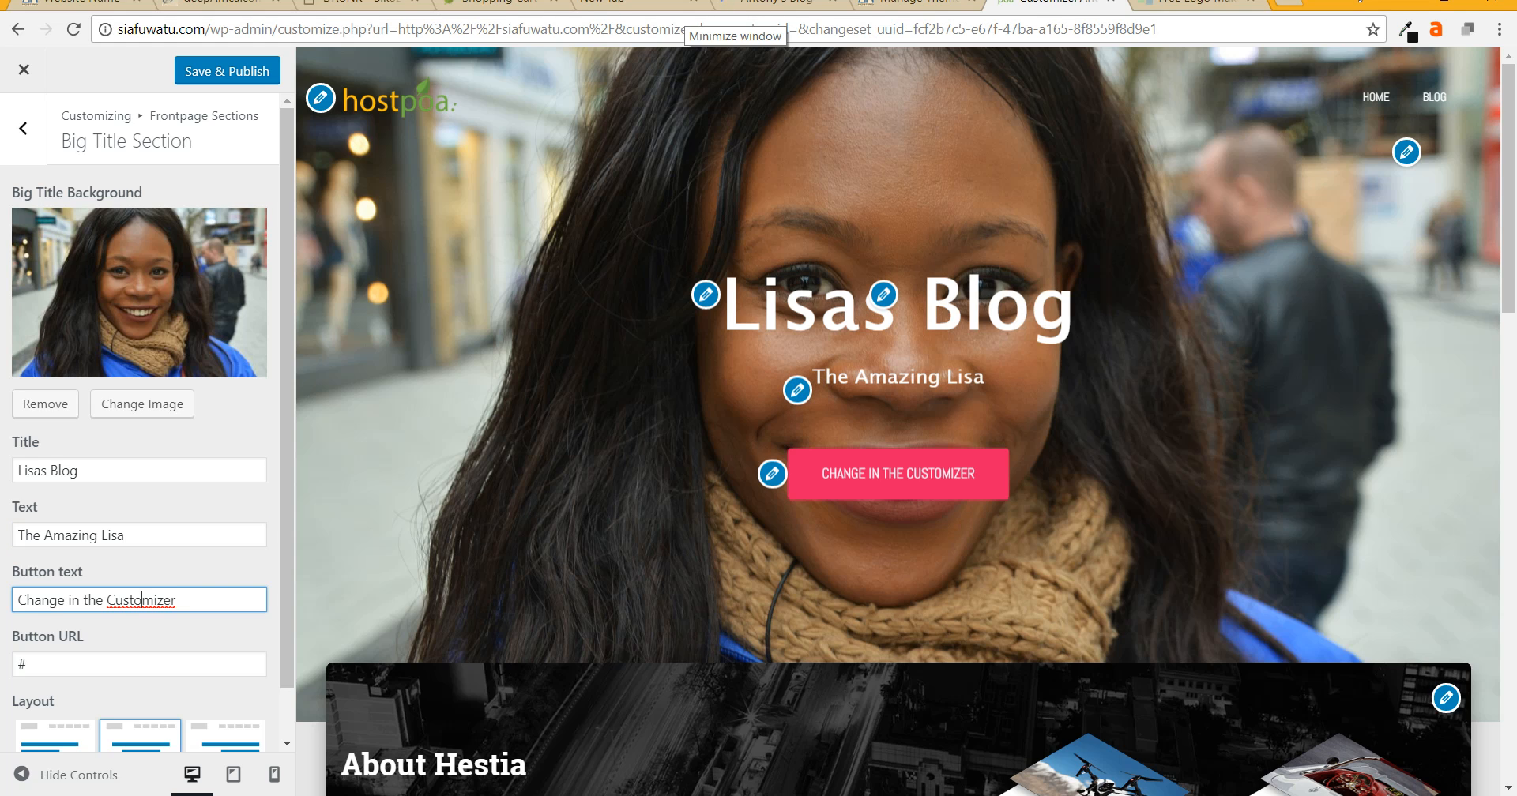
{"action": "left_click_drag", "start_coordinate": [176, 600], "coordinate": [16, 601]}
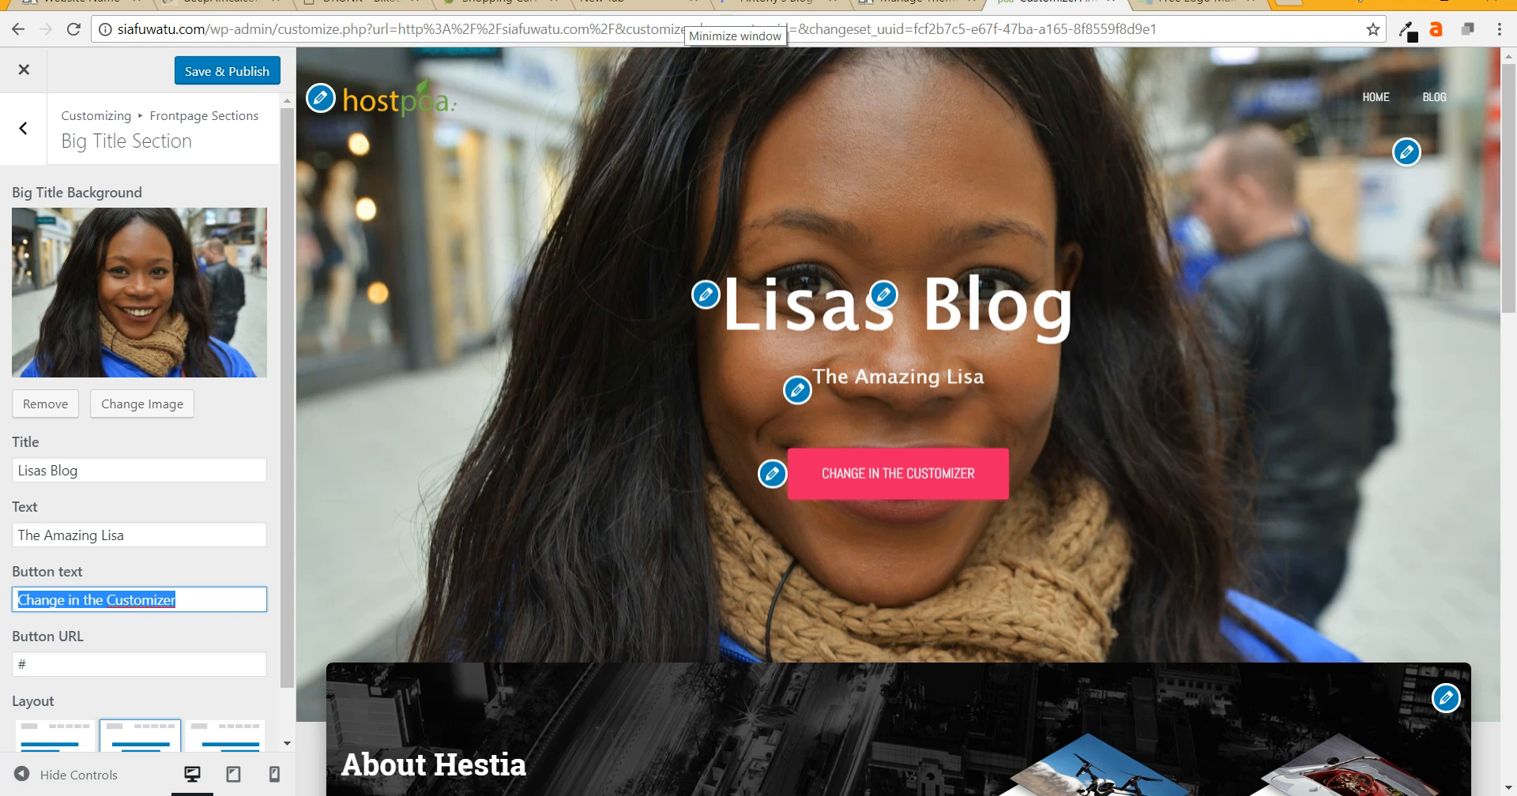
{"action": "type", "text": "View my"}
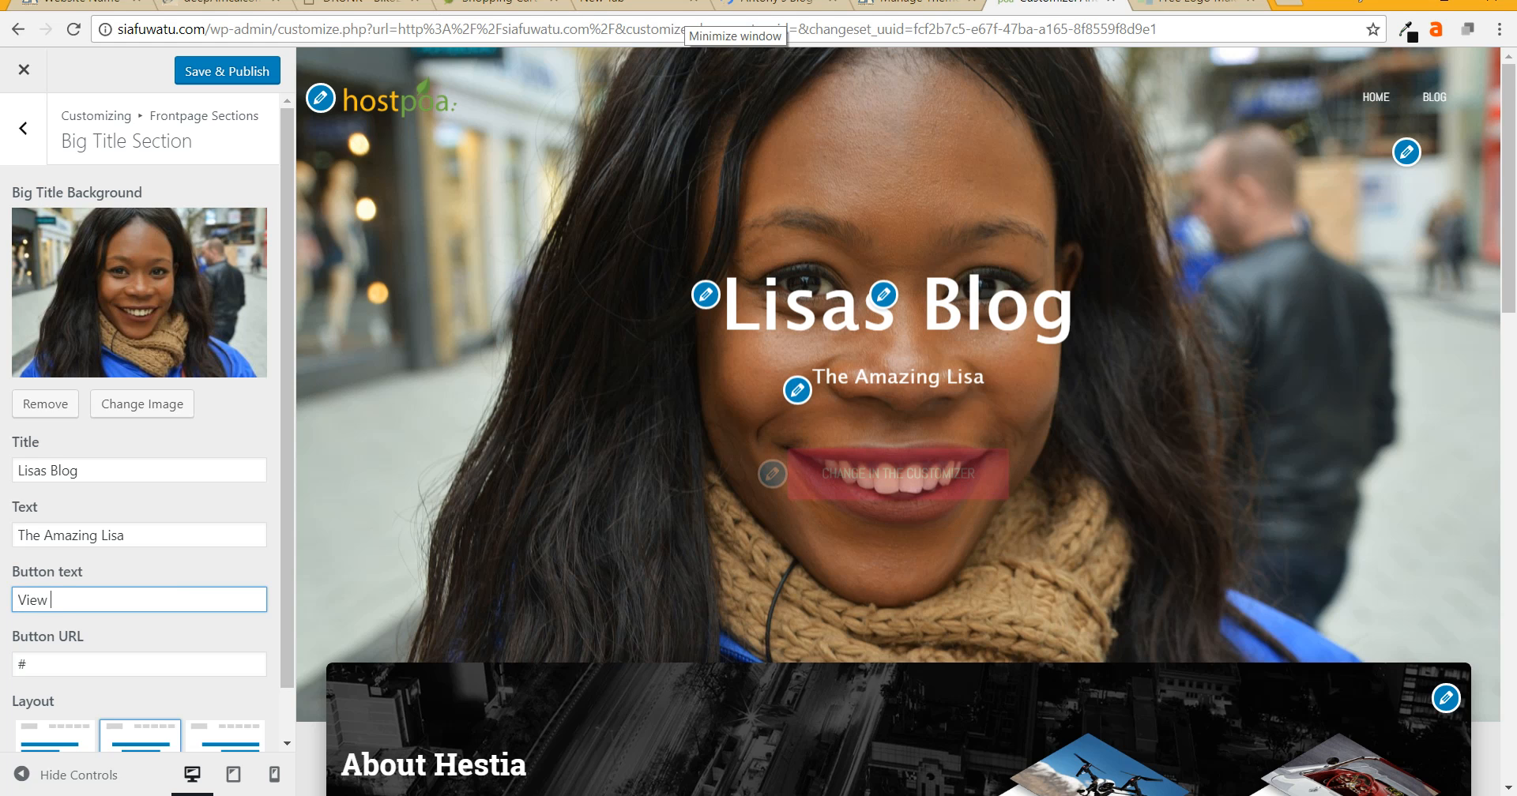
{"action": "key", "text": "BackSpace"}
{"action": "key", "text": "BackSpace"}
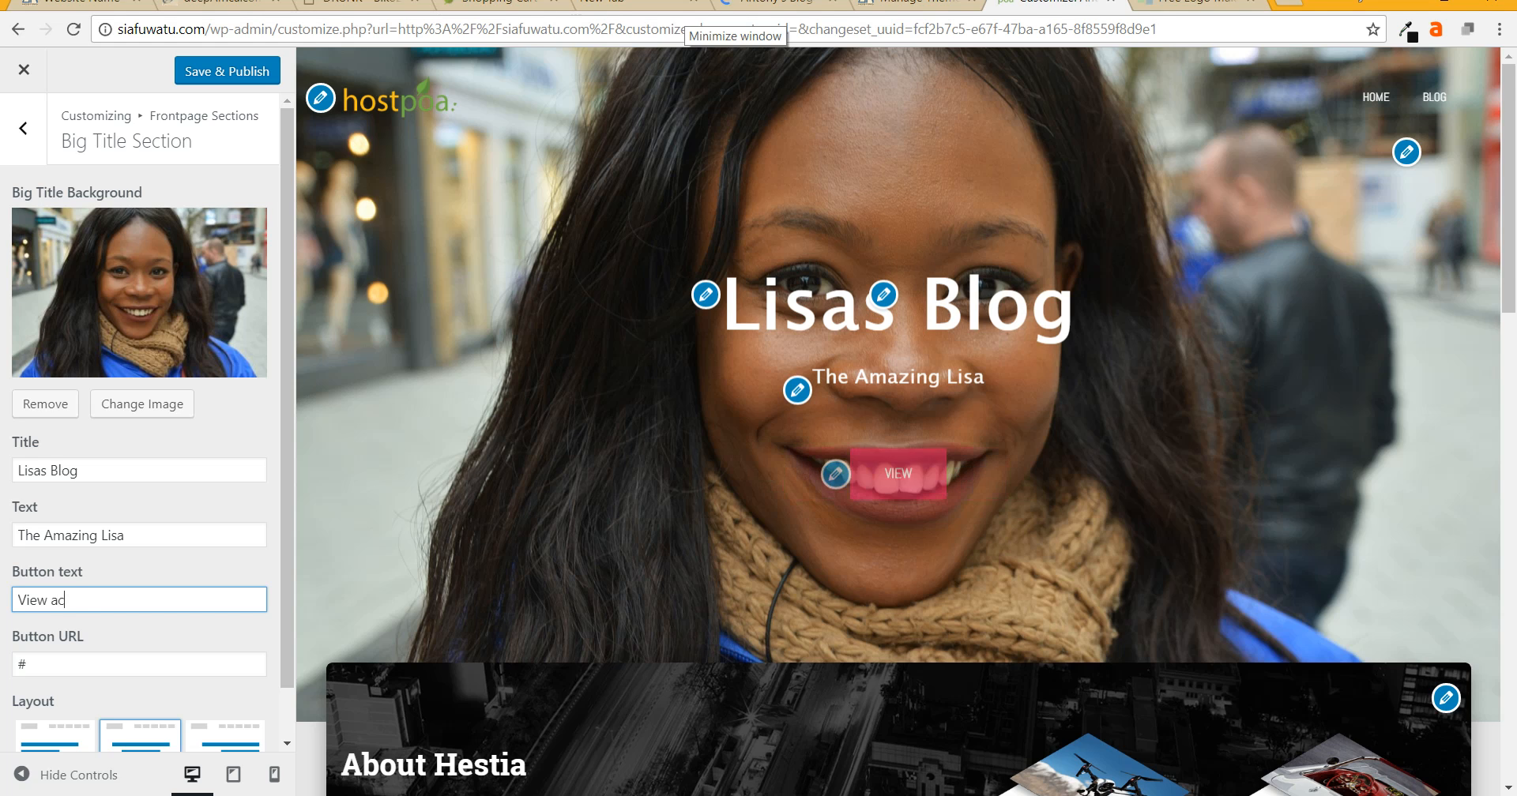
{"action": "type", "text": "acco"}
{"action": "key", "text": "BackSpace"}
{"action": "key", "text": "BackSpace"}
{"action": "key", "text": "BackSpace"}
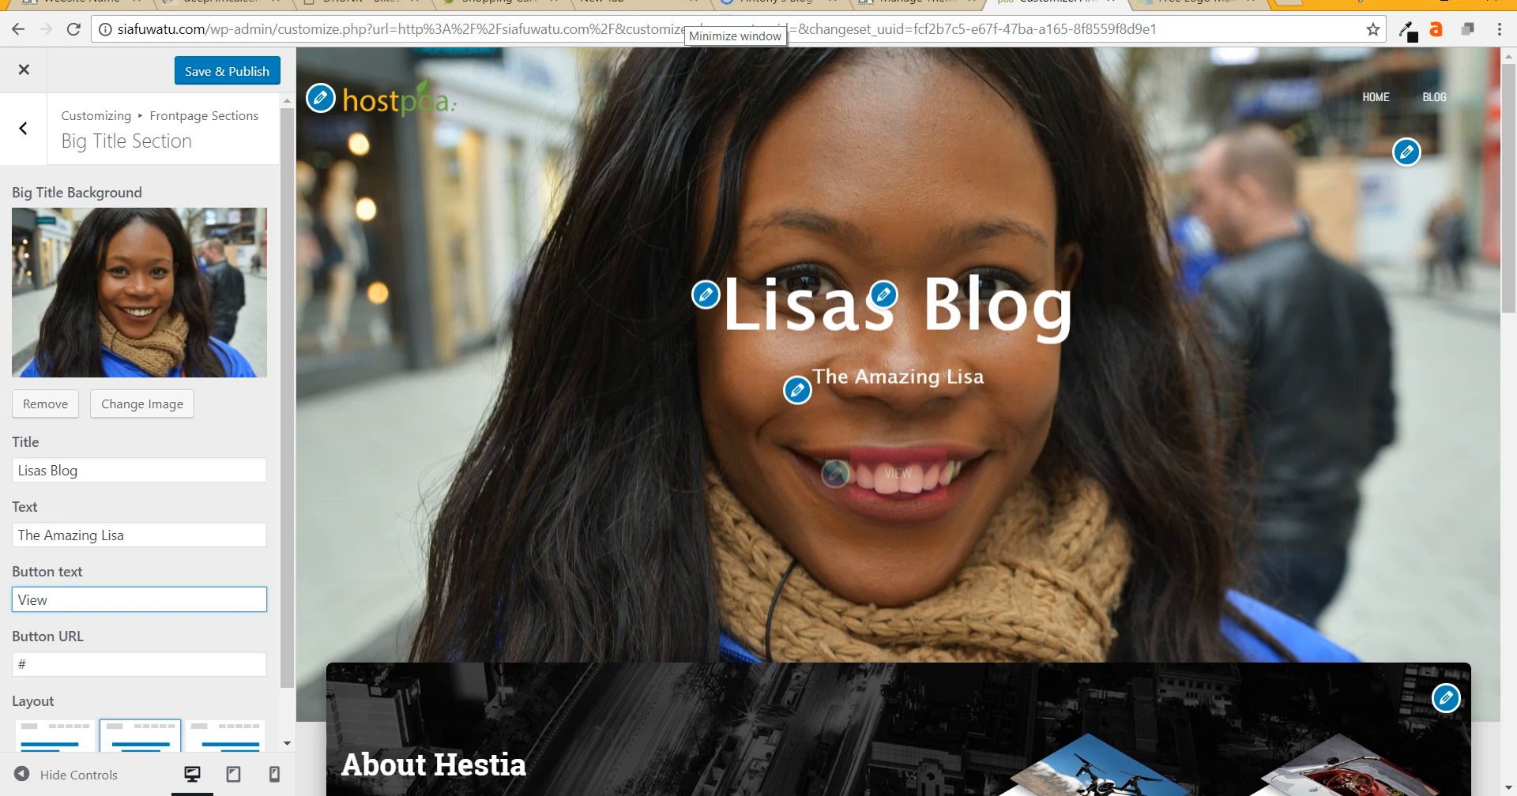
{"action": "type", "text": "facebook"}
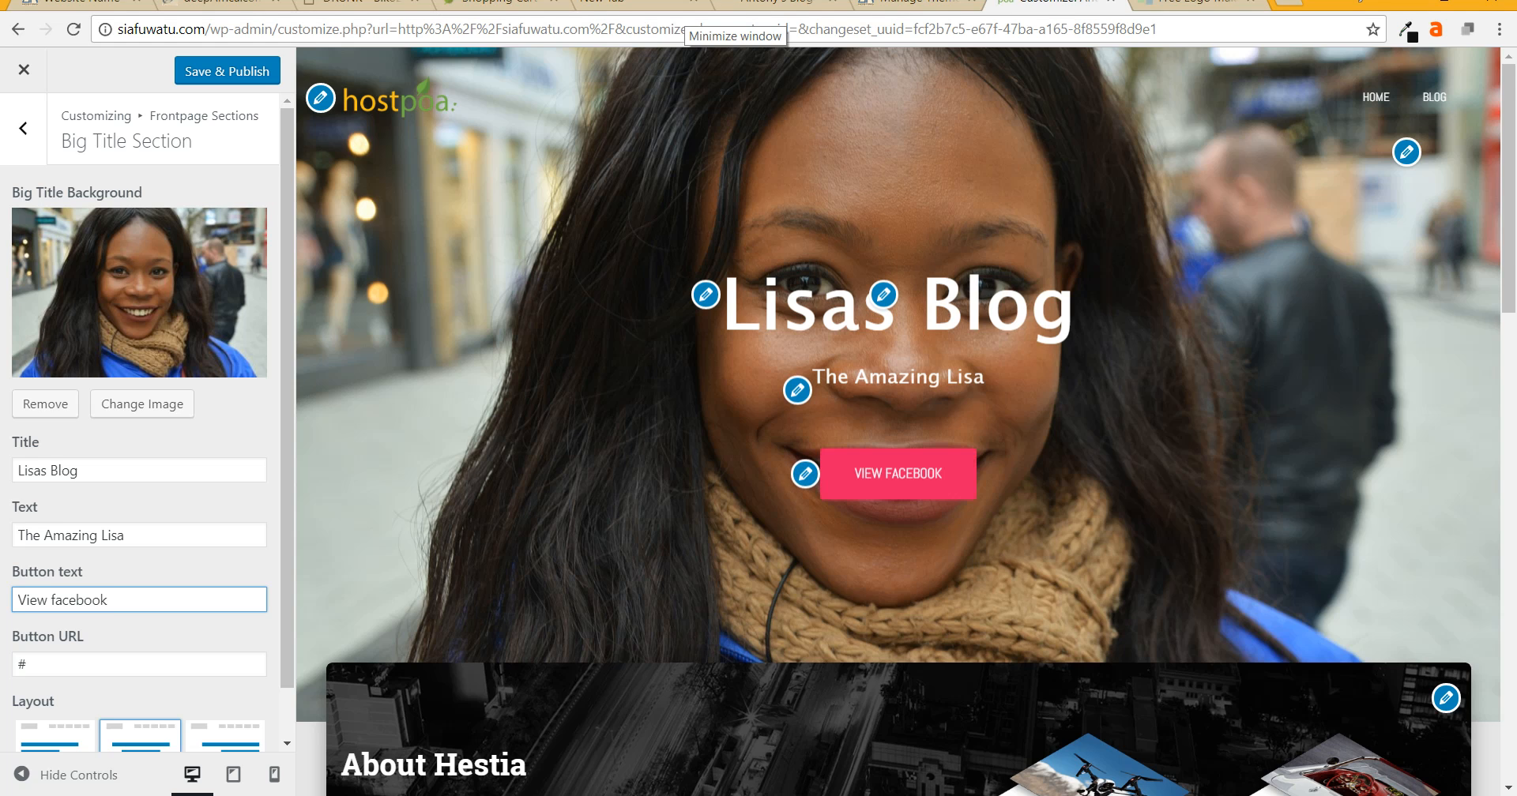
{"action": "key", "text": "Tab"}
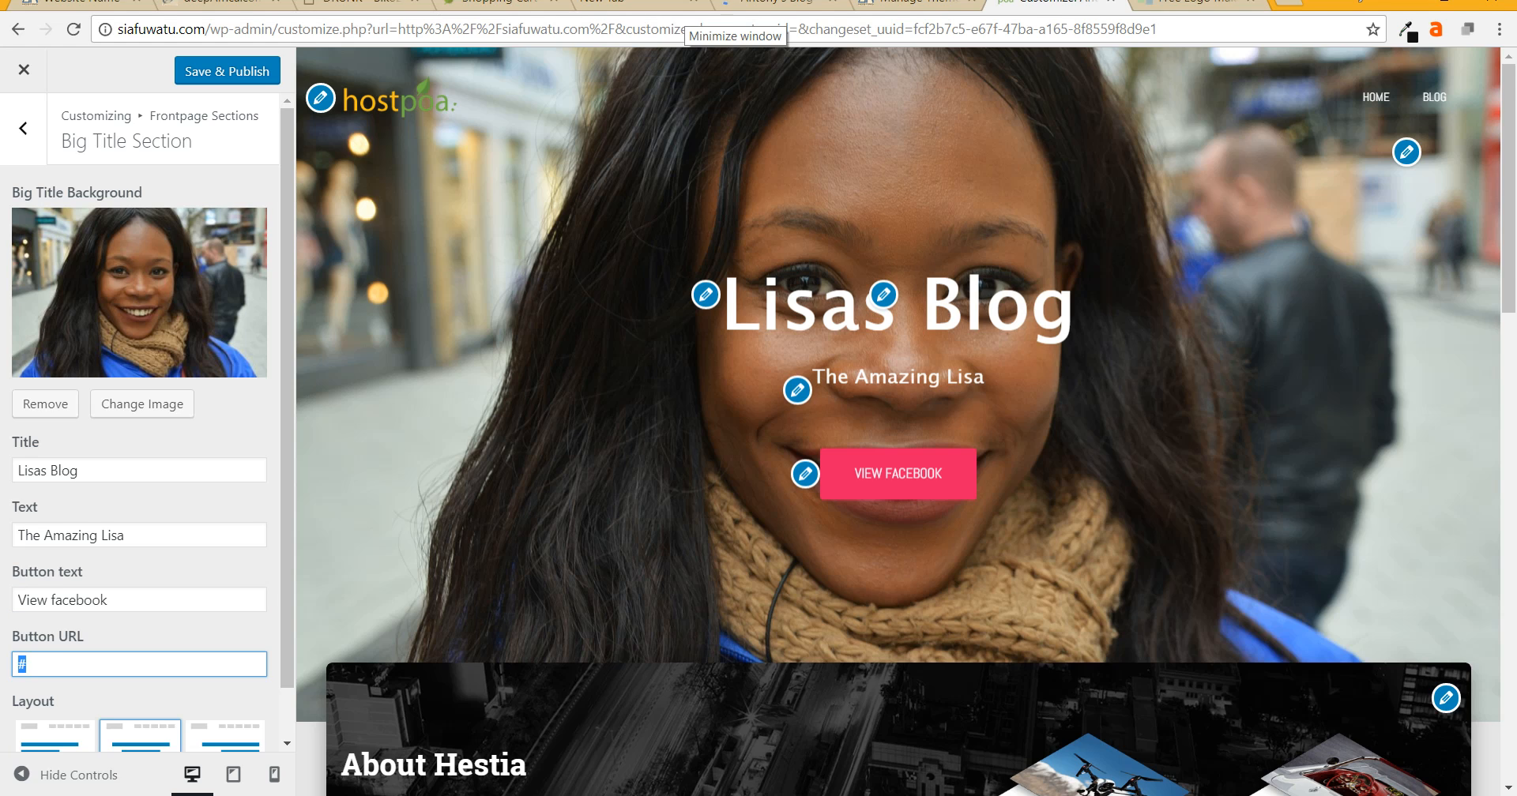
{"action": "type", "text": "faceb"}
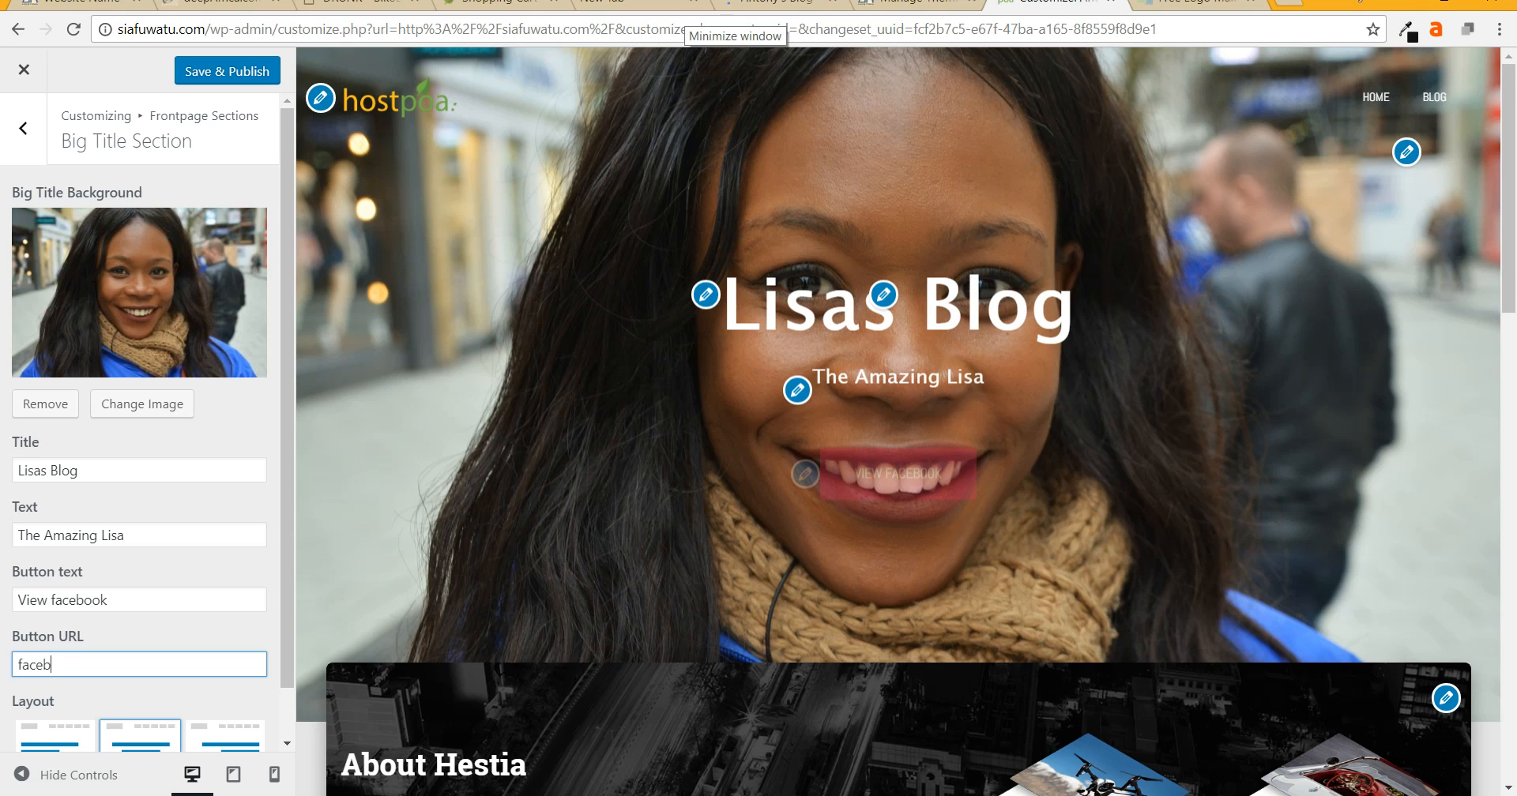
{"action": "type", "text": "ook.com/hostpoa"}
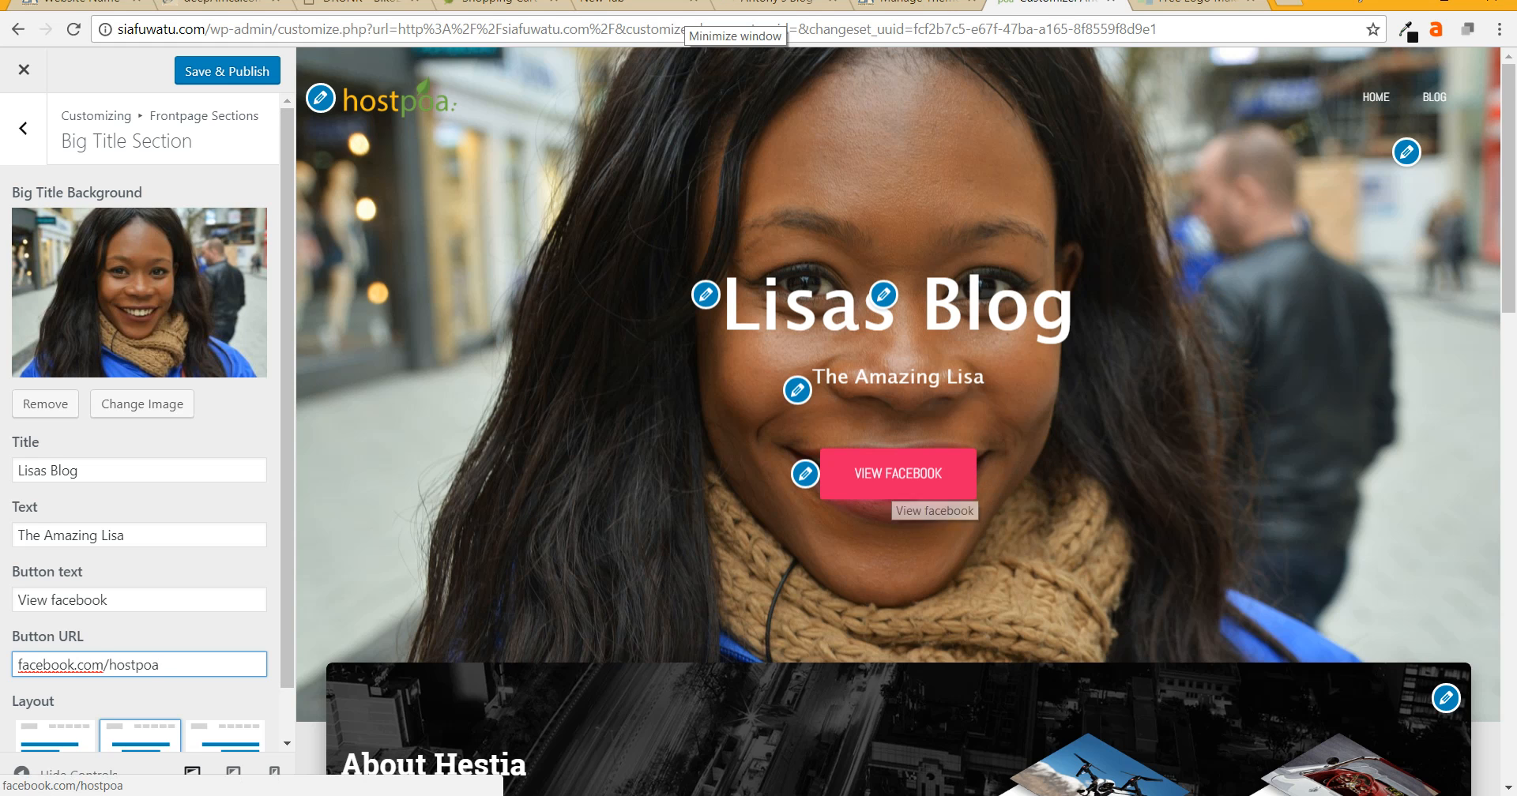
- Verify the VIEW FACEBOOK button opens the hostpoa Facebook page in a new tab, then return to the Customizer
{"action": "right_click", "coordinate": [891, 473]}
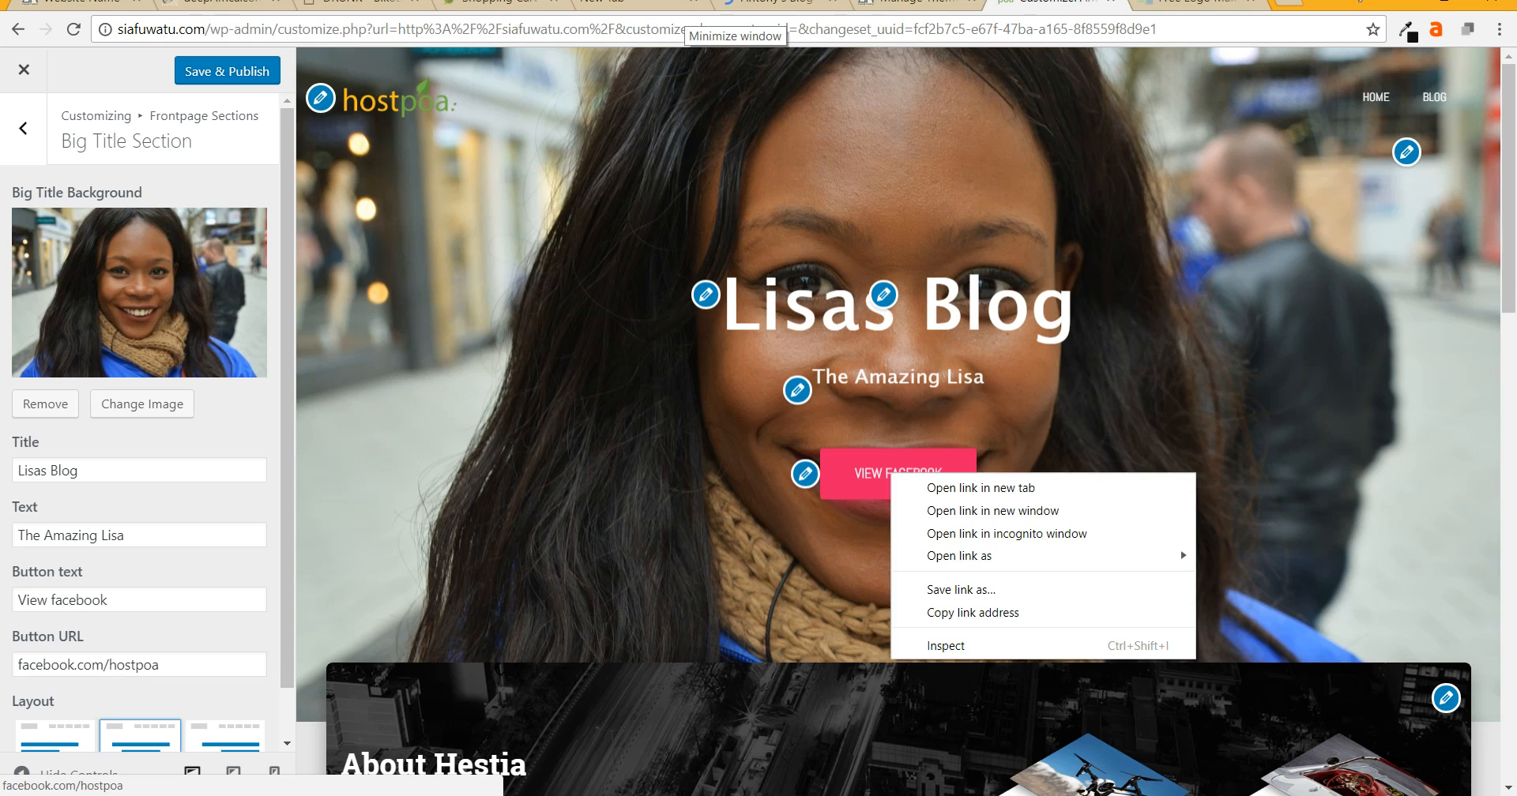
{"action": "left_click", "coordinate": [980, 487]}
{"action": "left_click", "coordinate": [1078, 5]}
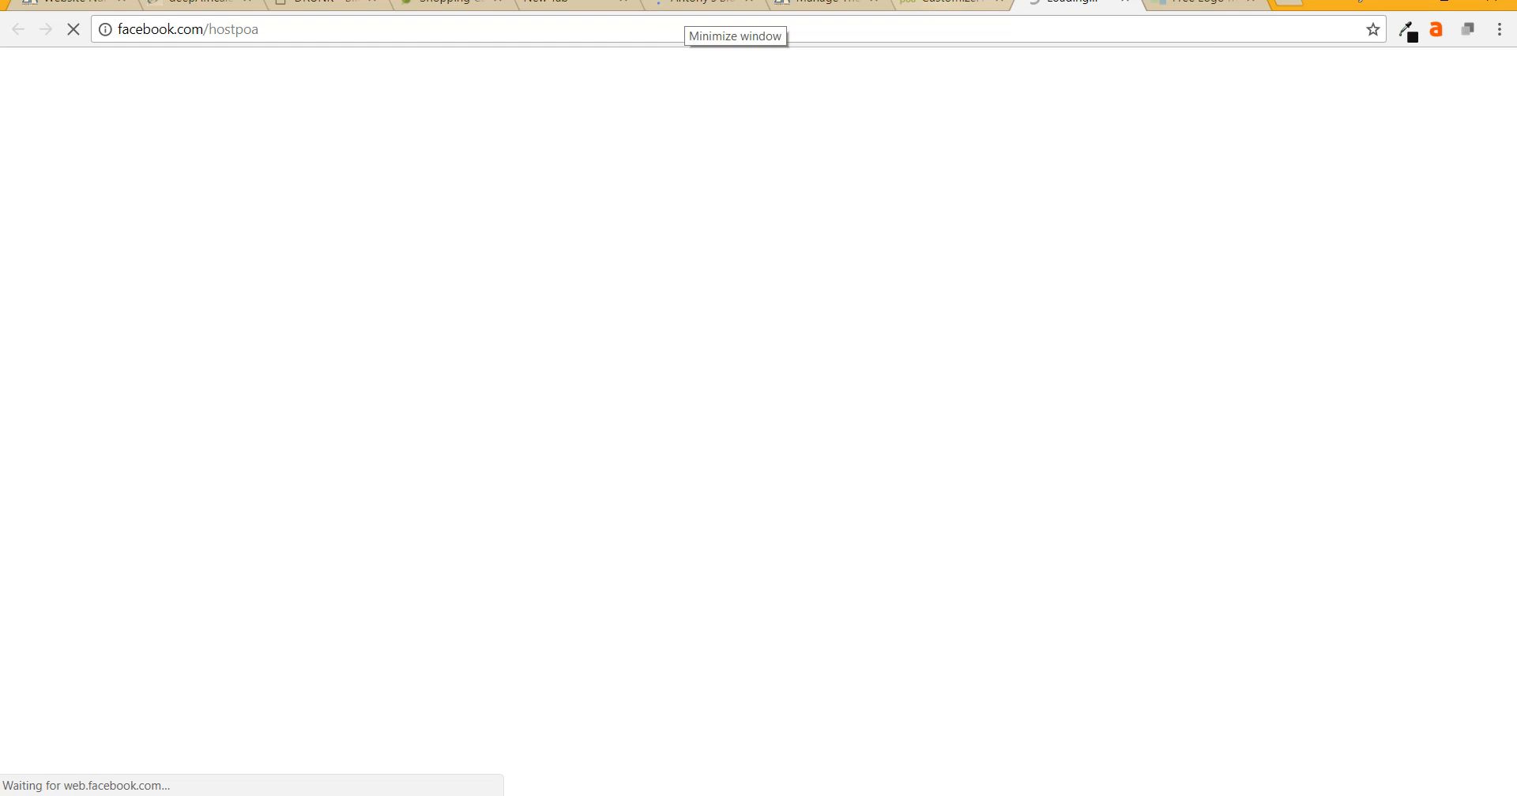
{"action": "left_click", "coordinate": [952, 5]}
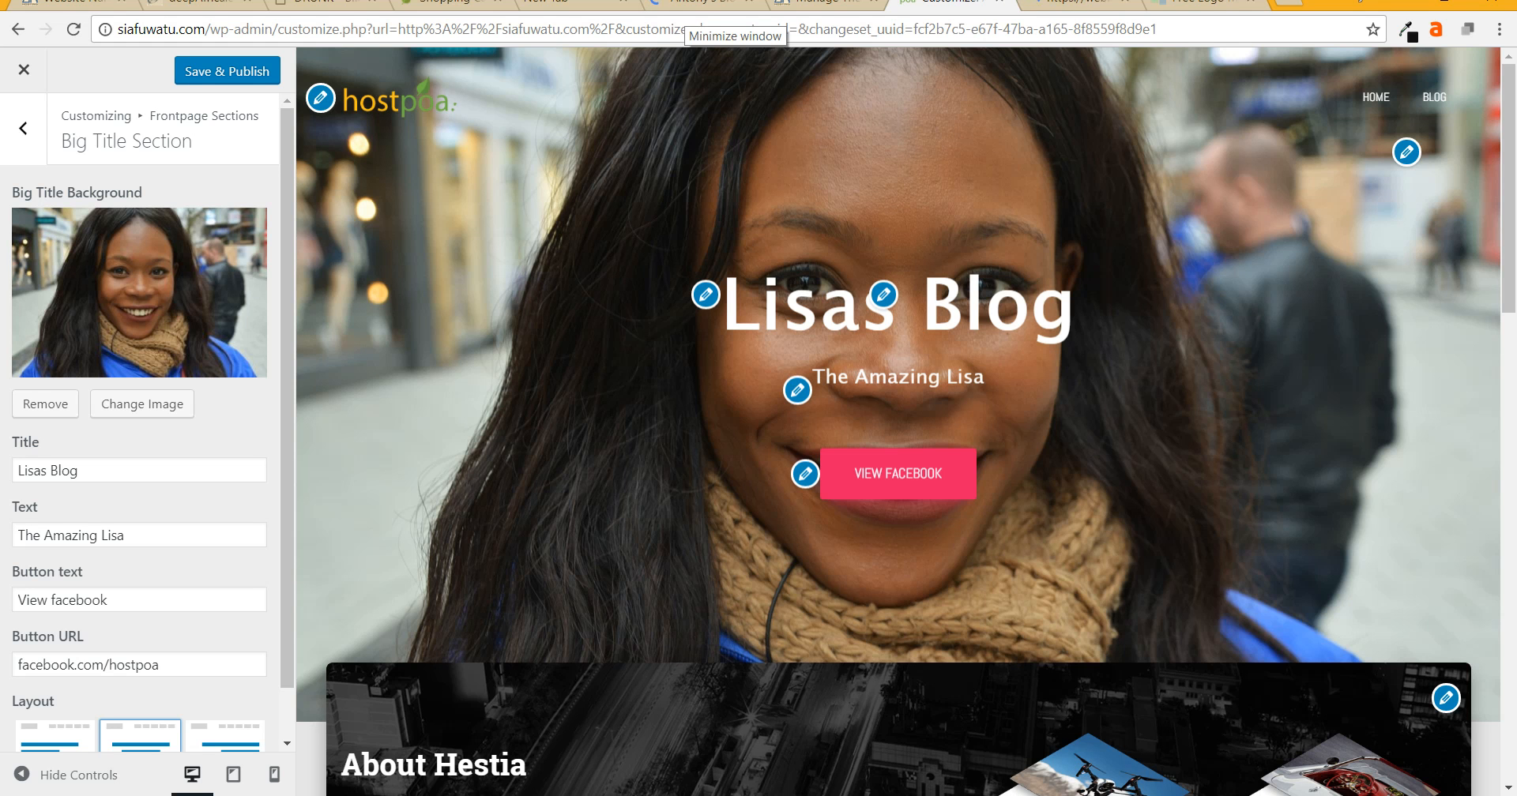
{"action": "scroll", "coordinate": [143, 403], "scroll_direction": "down", "scroll_amount": 1}
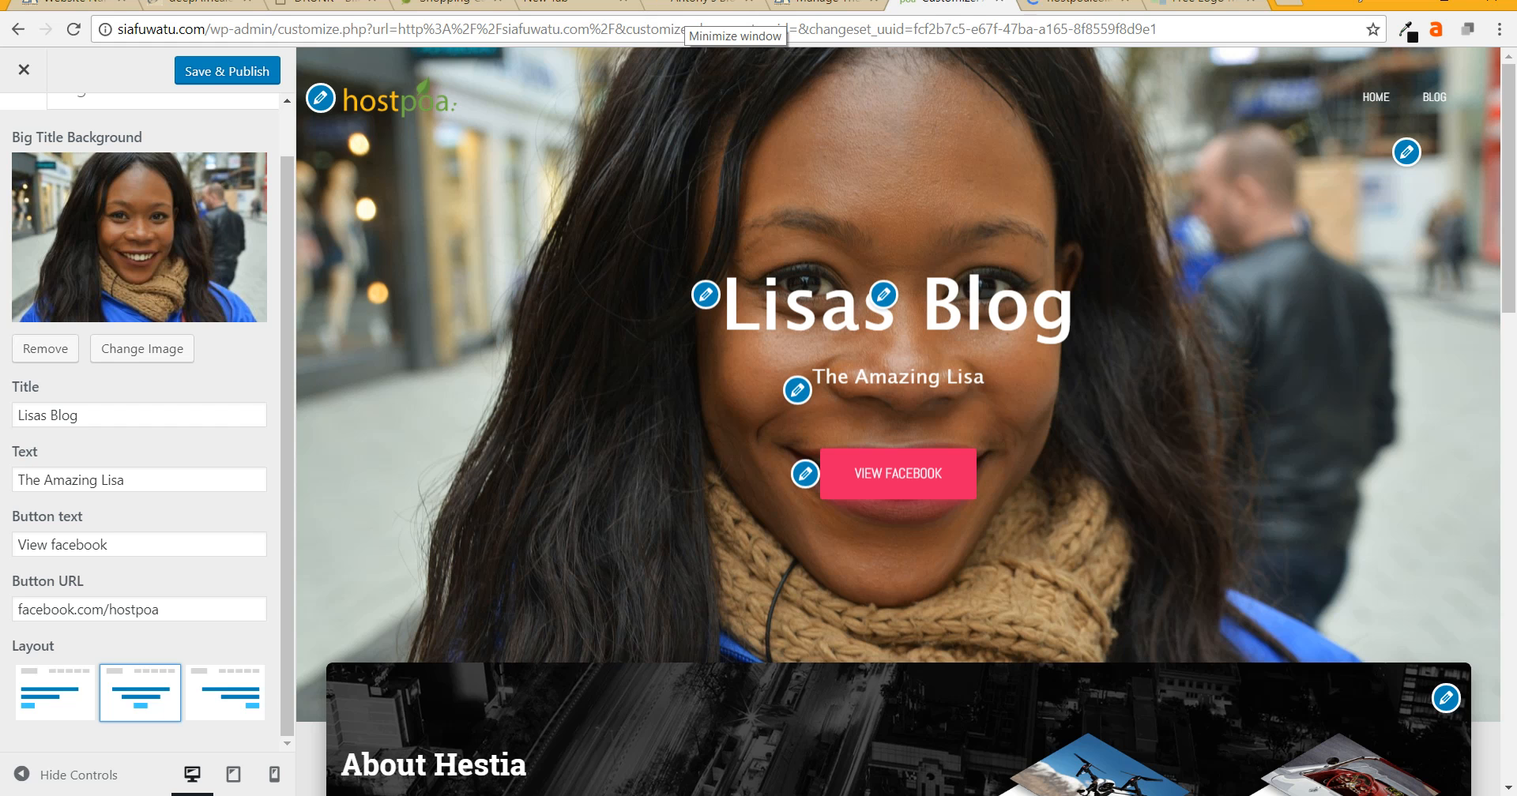
{"action": "left_click", "coordinate": [1078, 3]}
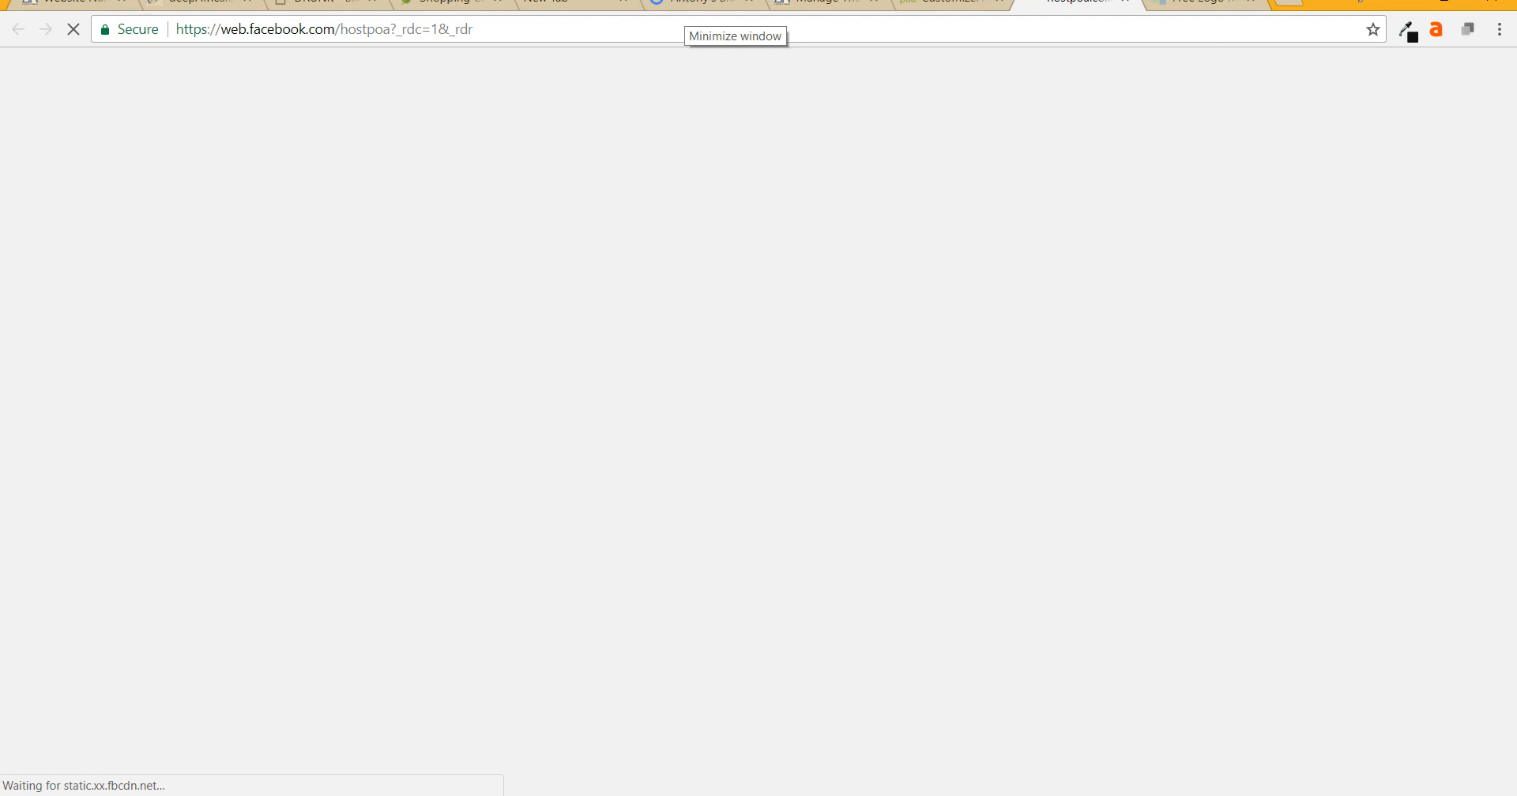
{"action": "left_click", "coordinate": [950, 3]}
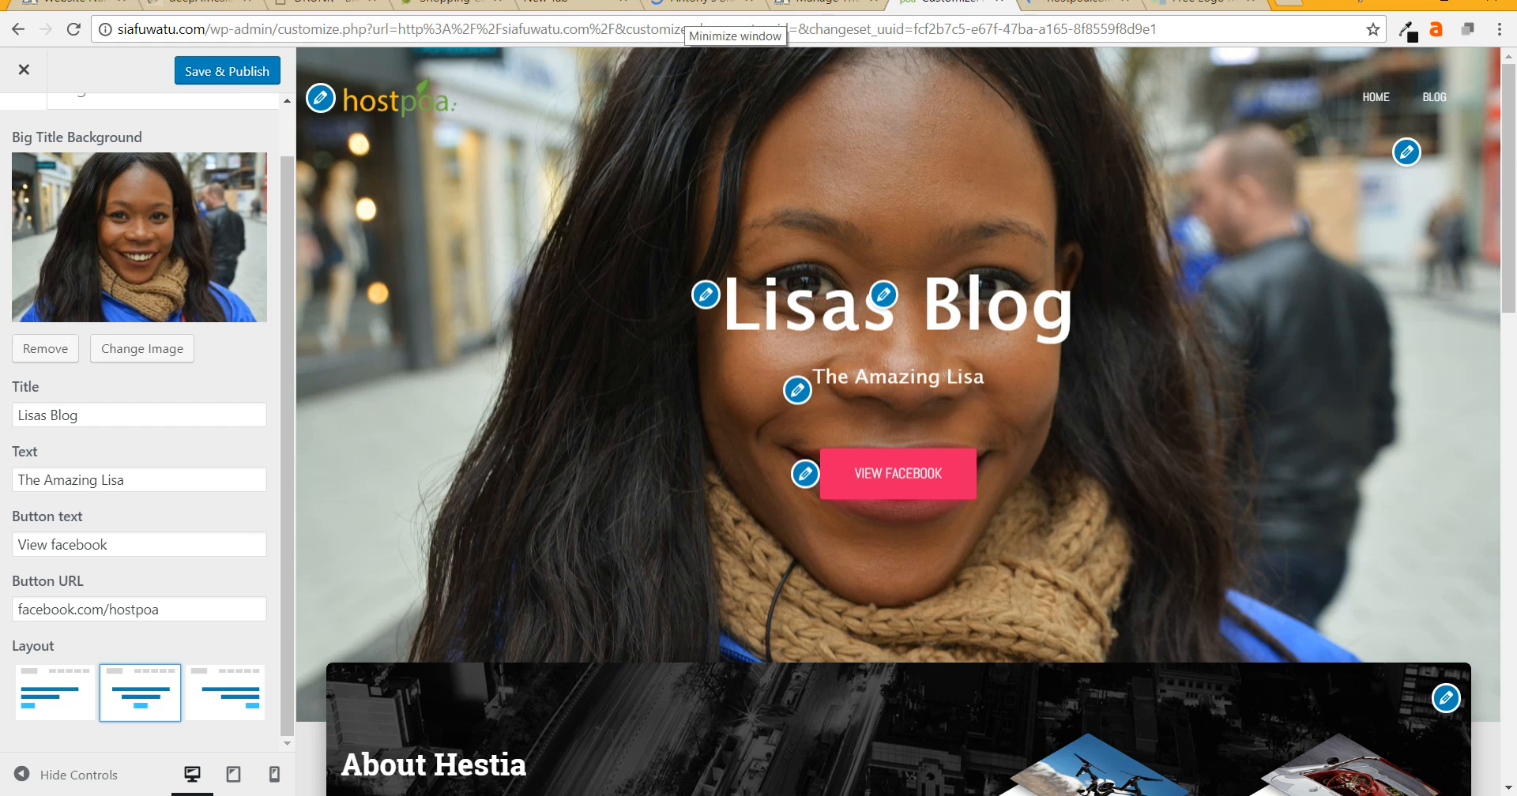
{"action": "left_click", "coordinate": [1077, 3]}
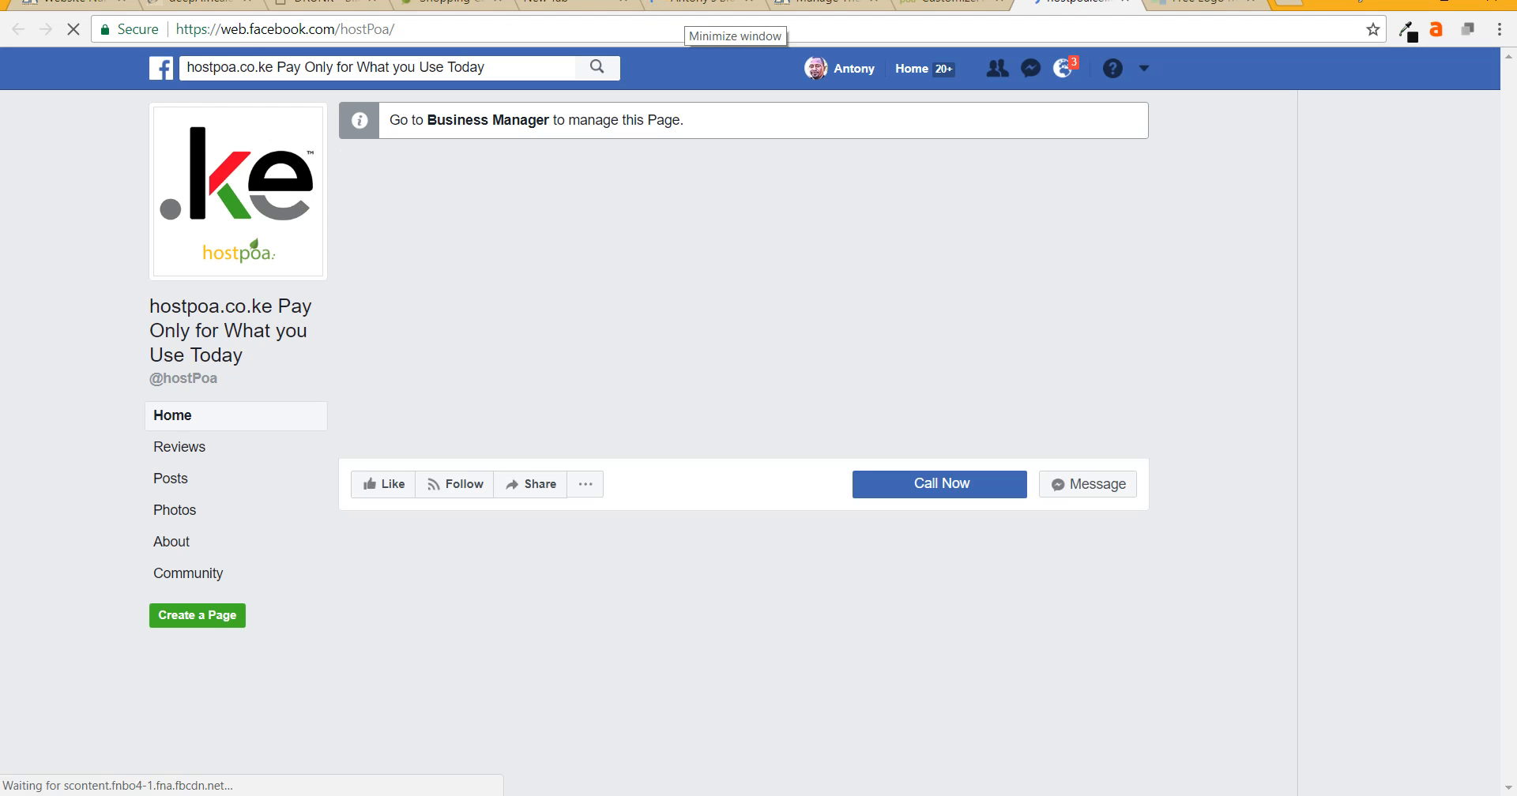
{"action": "left_click", "coordinate": [934, 3]}
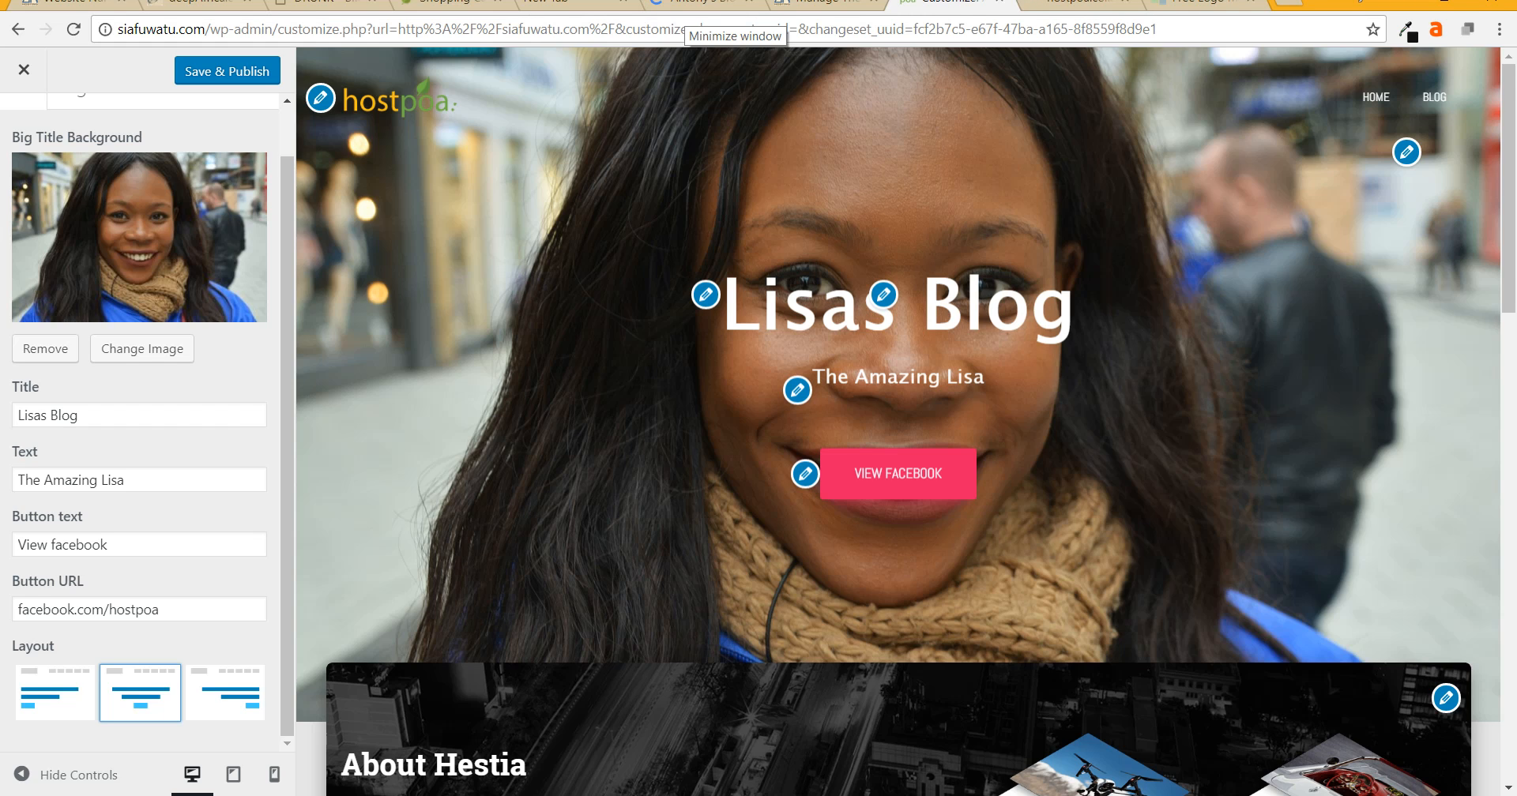
- Right-align the hero title, subtitle and button, then Save & Publish
{"action": "scroll", "coordinate": [139, 427], "scroll_direction": "up", "scroll_amount": 1}
{"action": "scroll", "coordinate": [139, 426], "scroll_direction": "down", "scroll_amount": 1}
{"action": "left_click", "coordinate": [56, 693]}
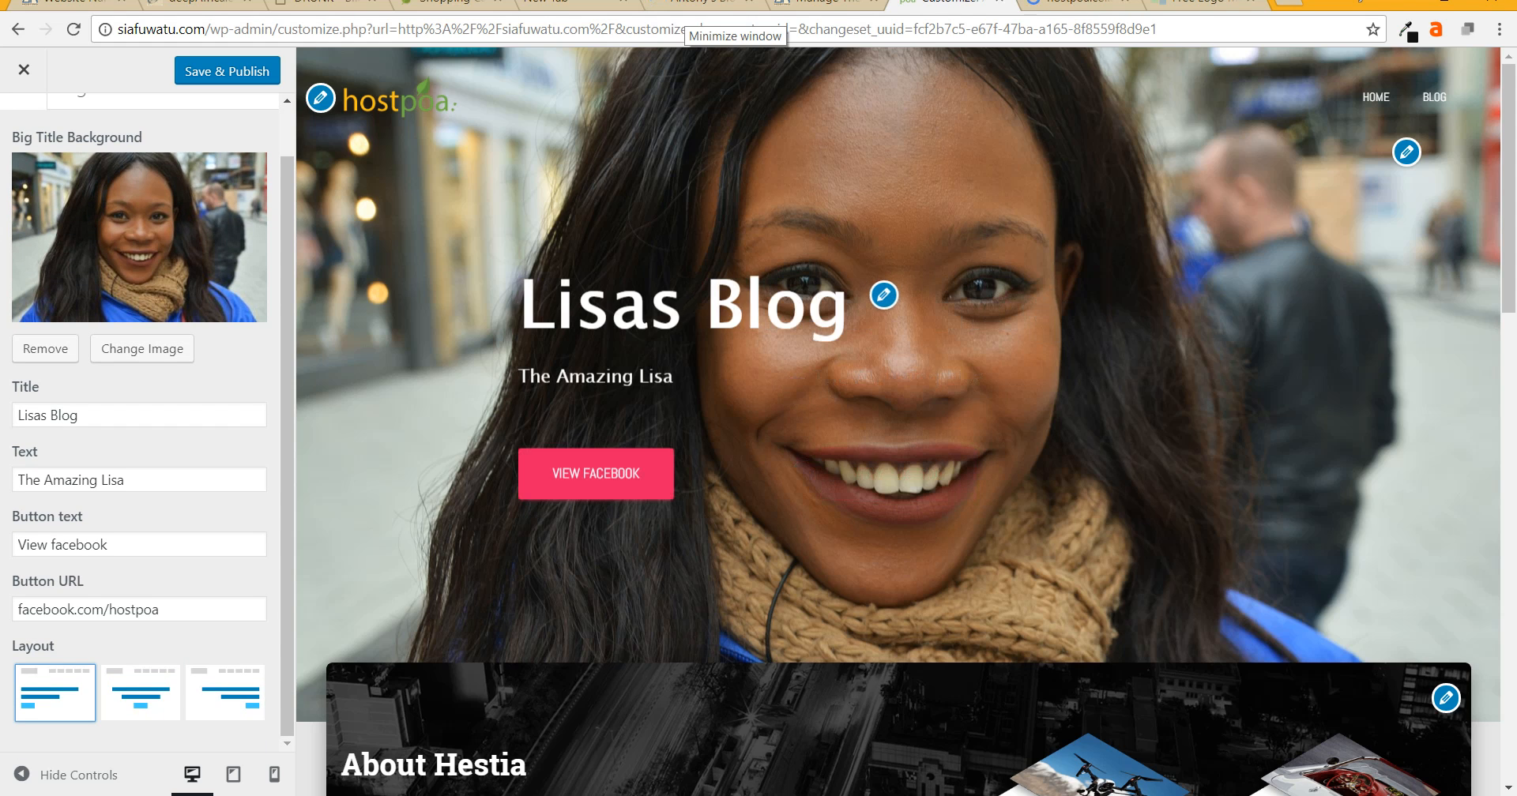
{"action": "left_click", "coordinate": [225, 693]}
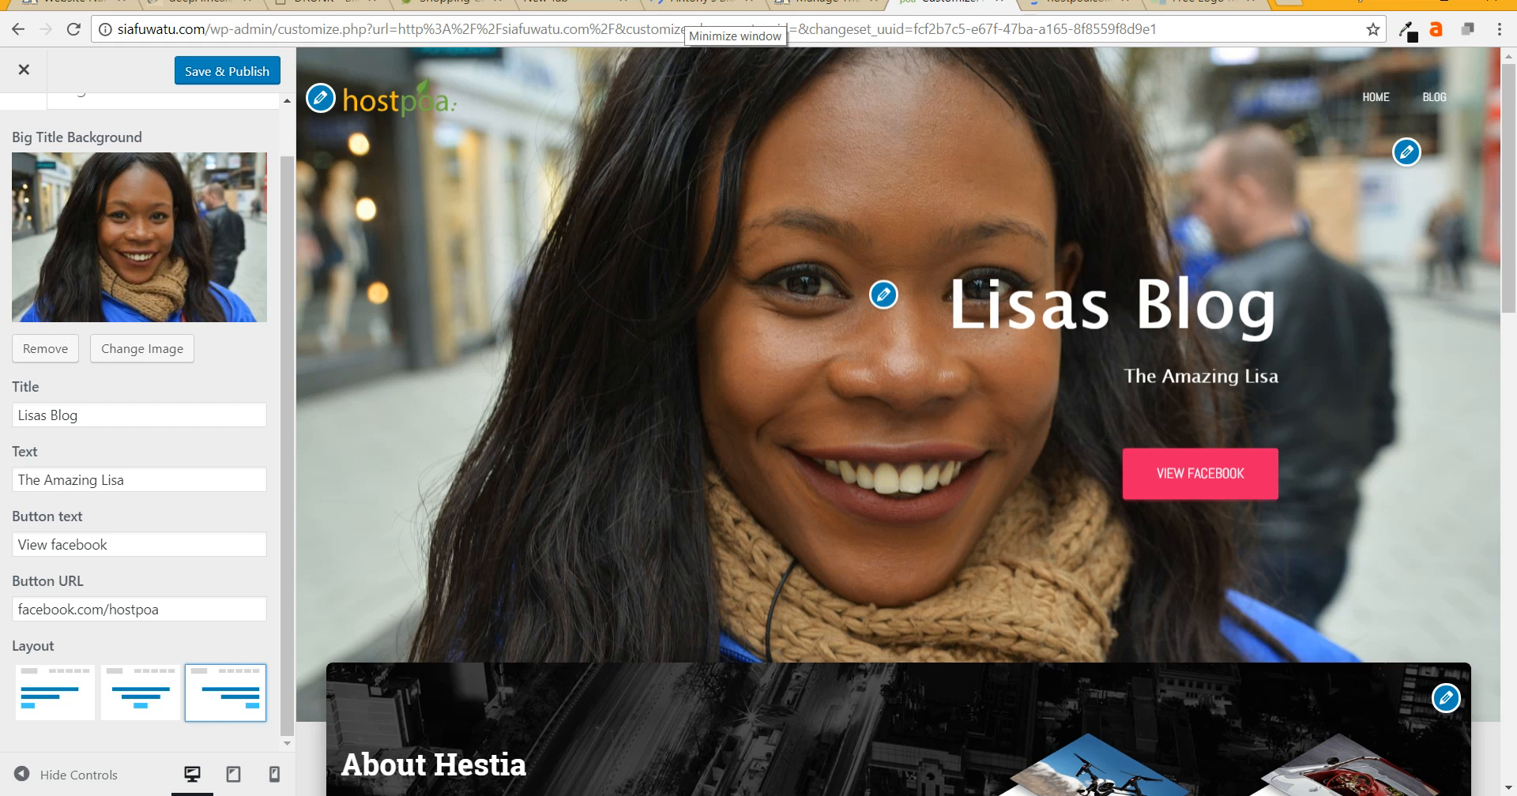
{"action": "scroll", "coordinate": [898, 421], "scroll_direction": "down", "scroll_amount": 2}
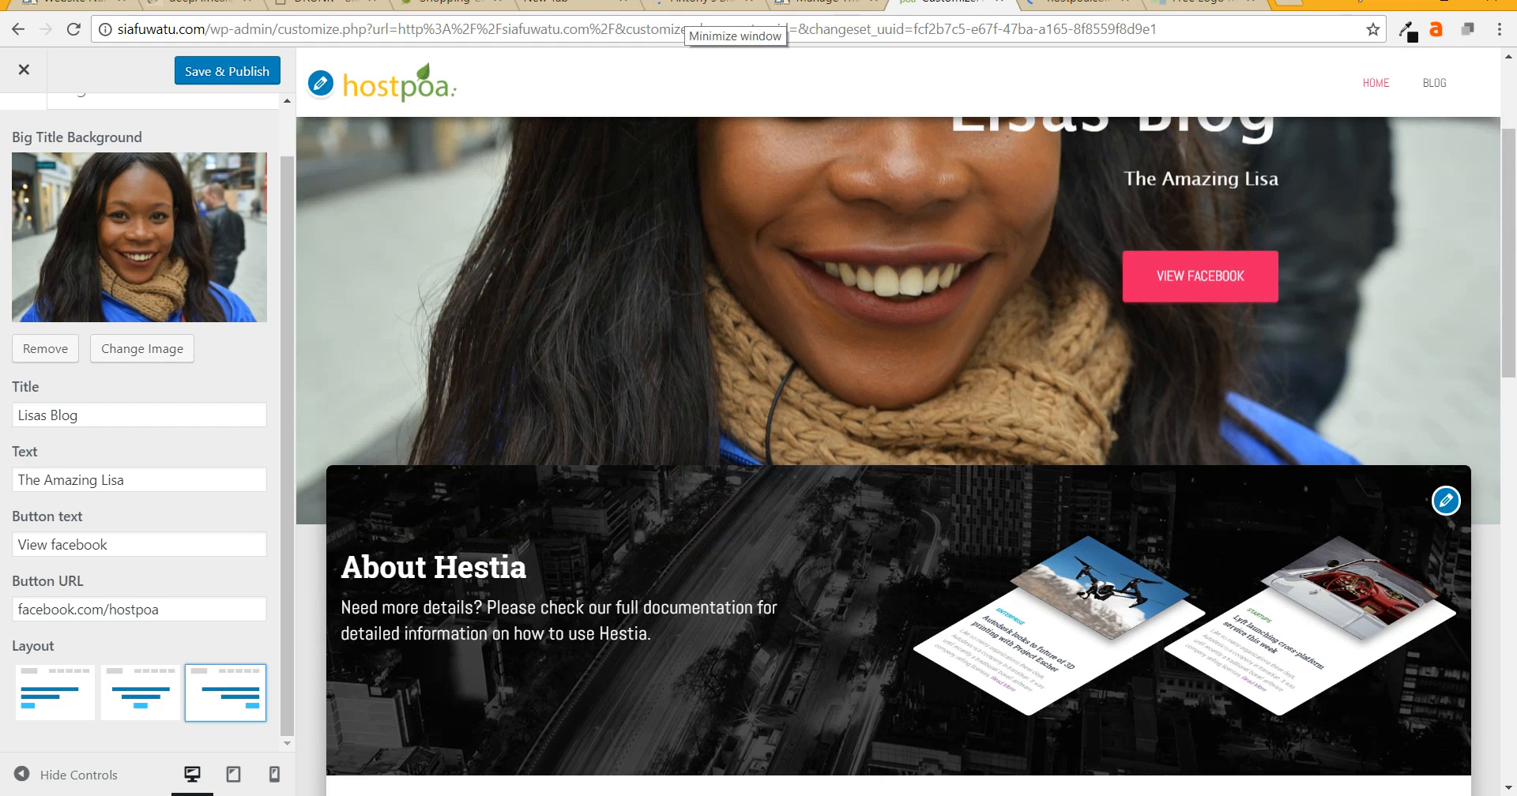
{"action": "scroll", "coordinate": [139, 421], "scroll_direction": "up", "scroll_amount": 1}
{"action": "left_click", "coordinate": [227, 70]}
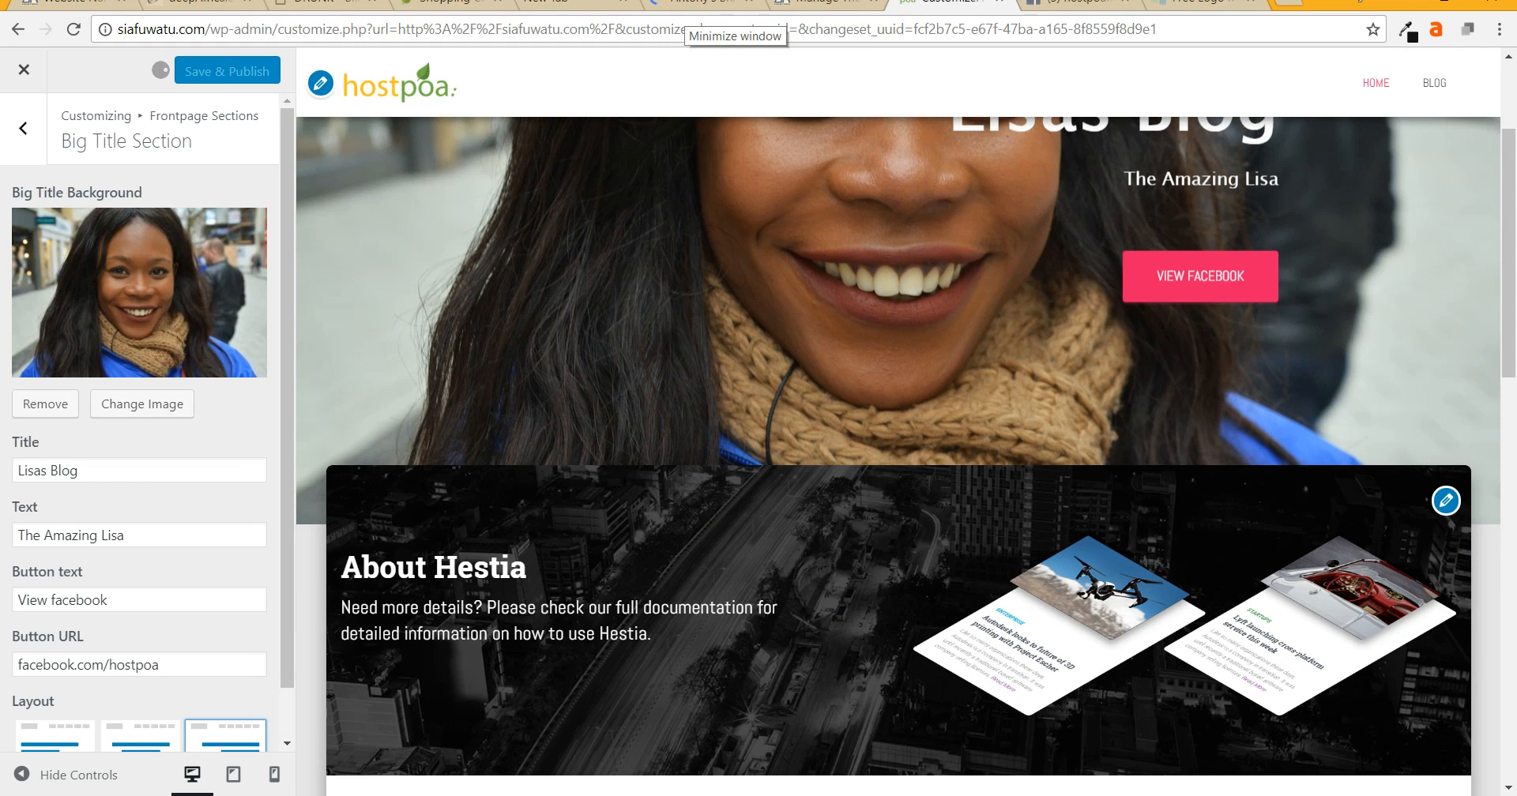
- Rename the About section heading from 'About Hestia' to 'About Lisa'
{"action": "left_click", "coordinate": [24, 128]}
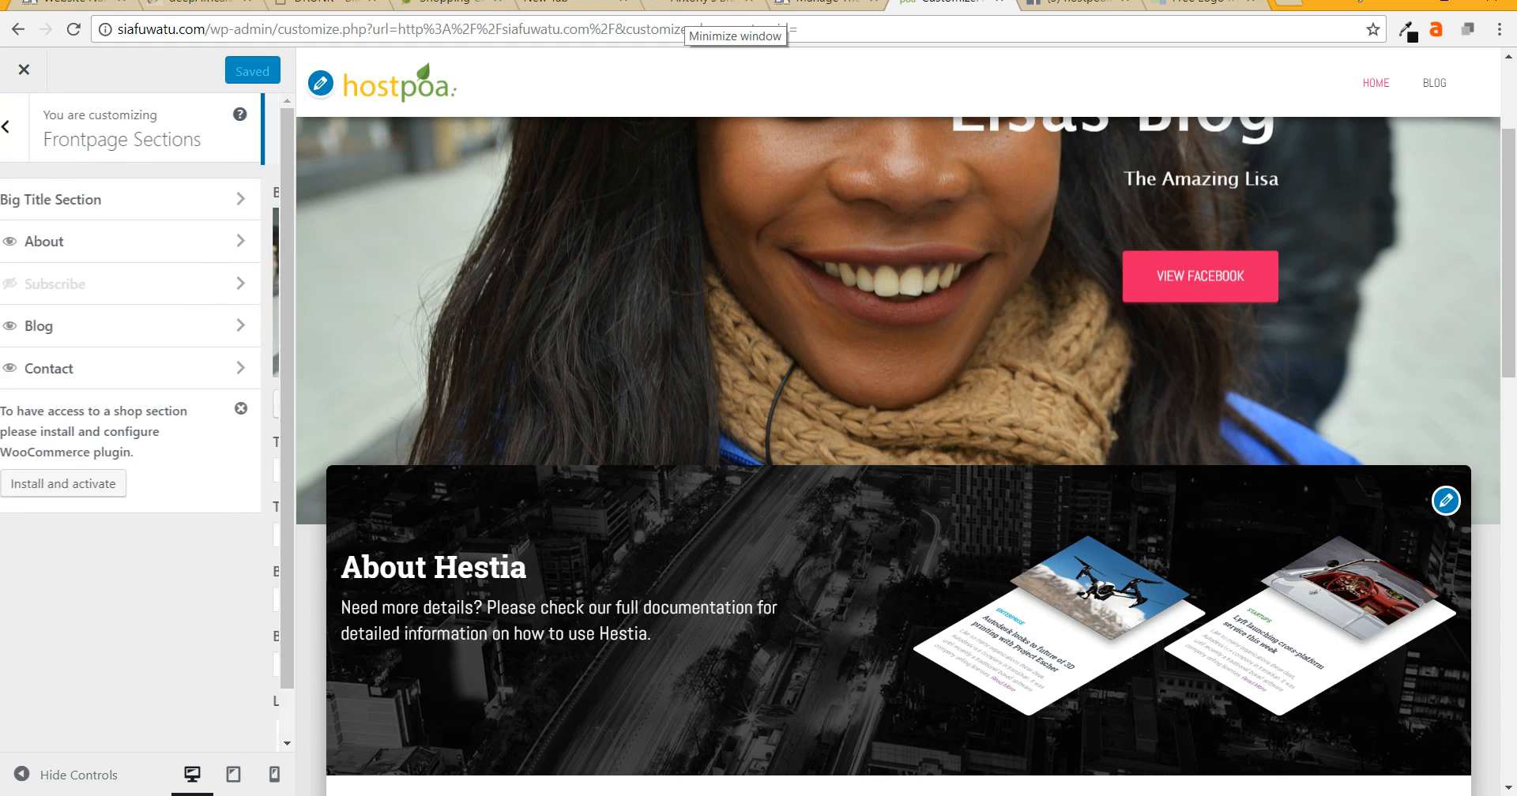
{"action": "left_click", "coordinate": [62, 241]}
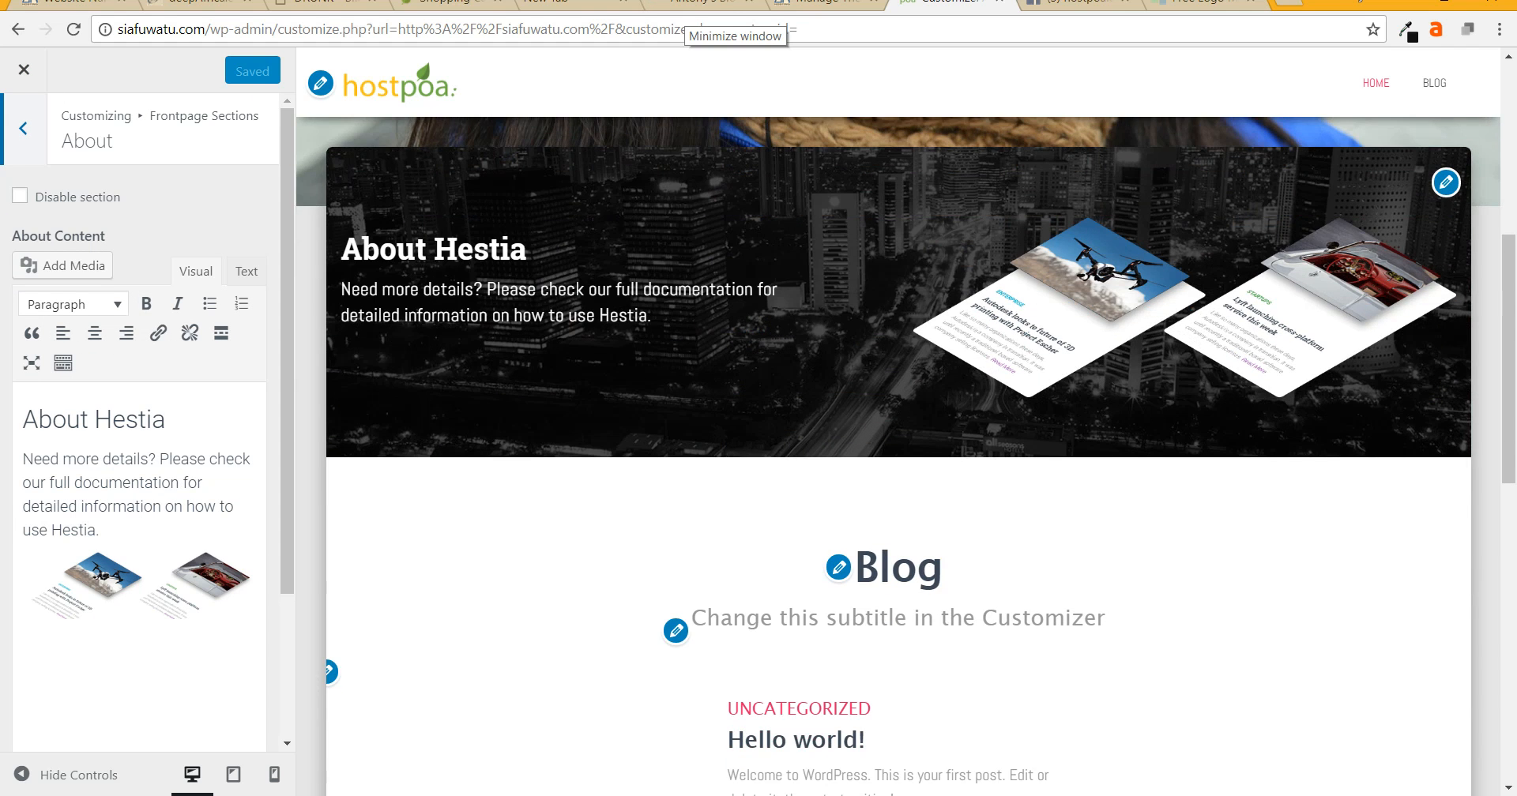
{"action": "left_click_drag", "start_coordinate": [22, 419], "coordinate": [169, 420]}
{"action": "type", "text": "A"}
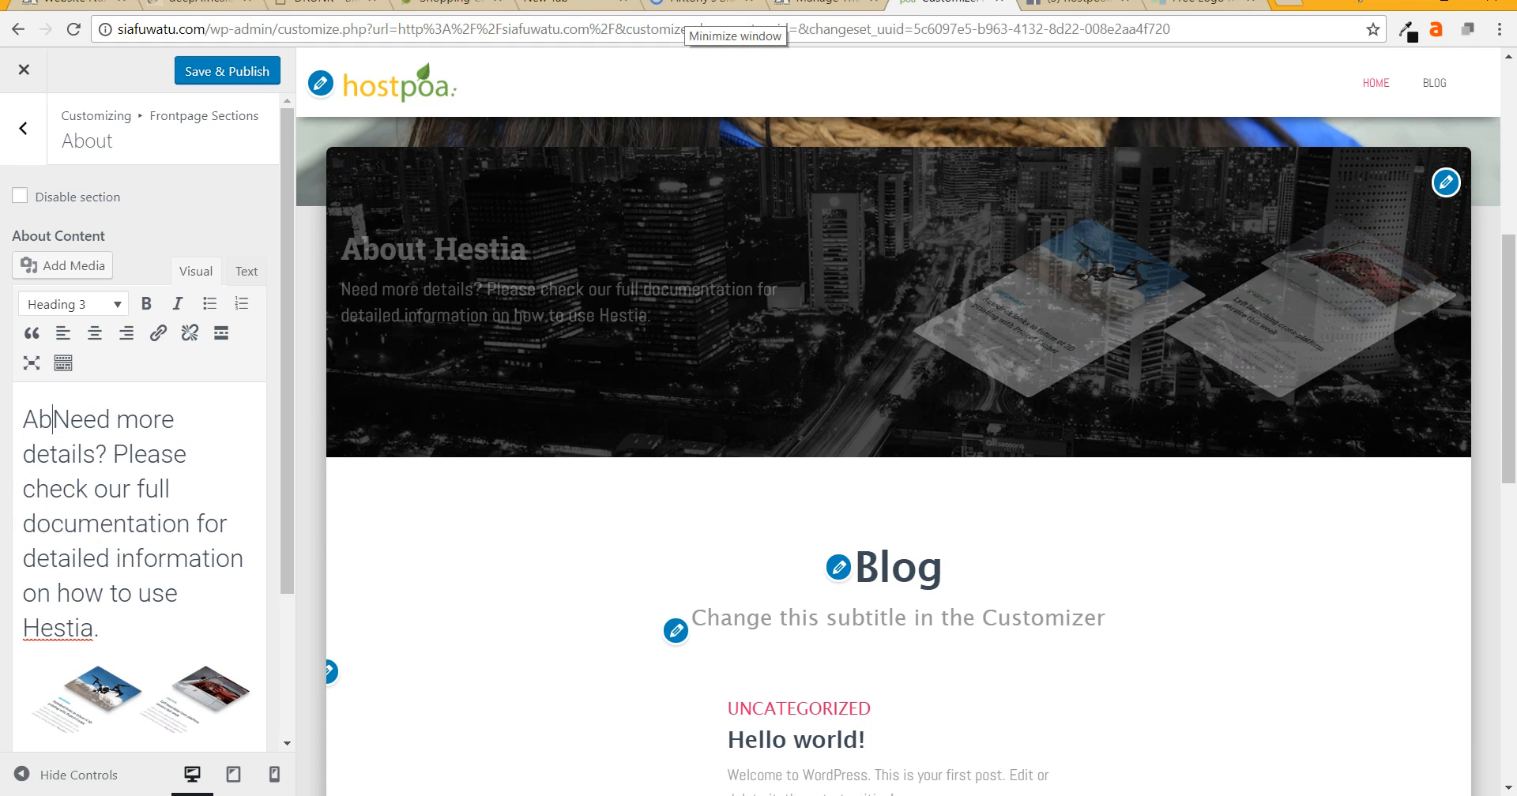
{"action": "type", "text": "b"}
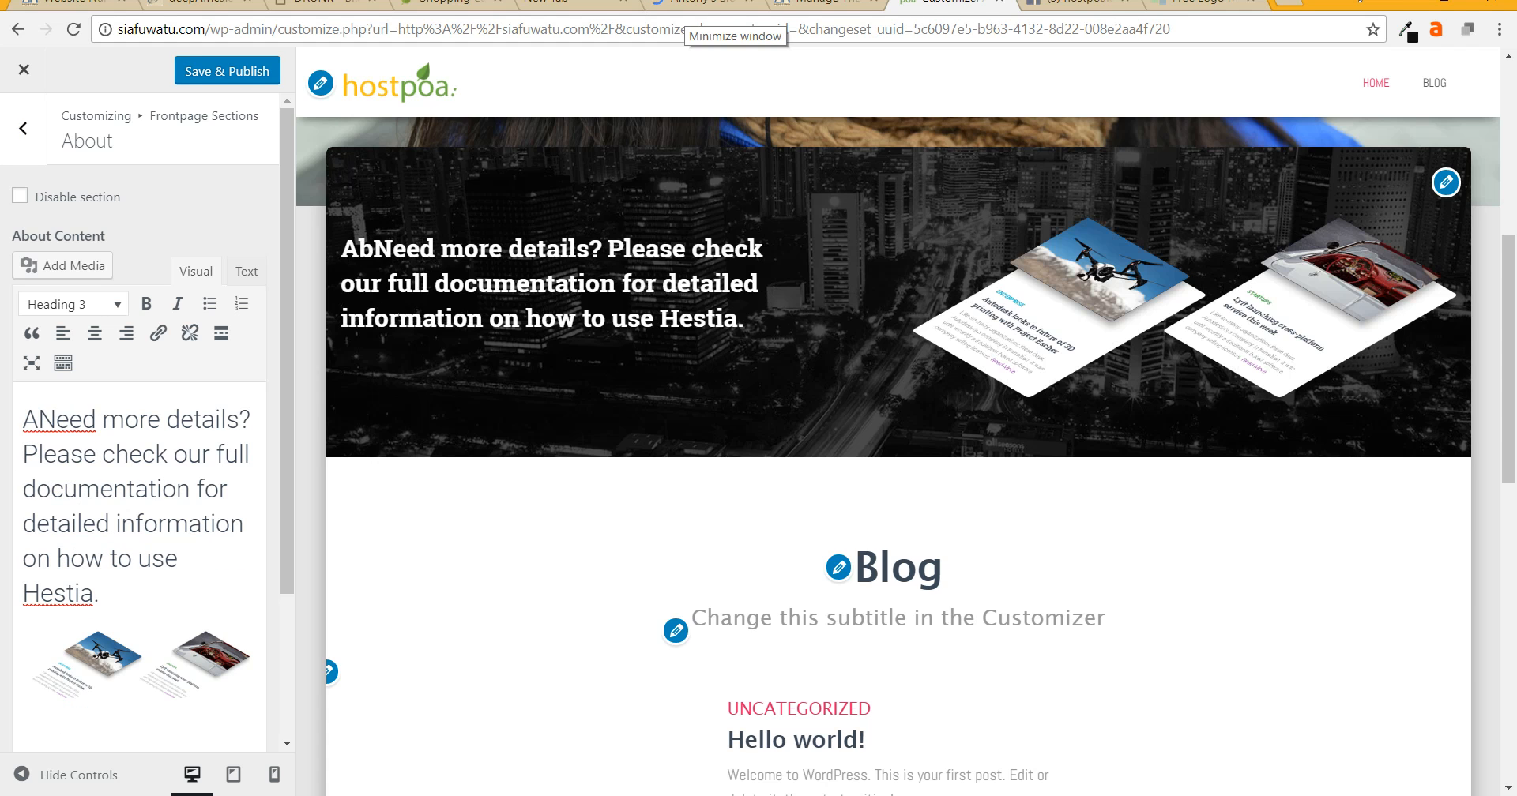
{"action": "key", "text": "ctrl+z"}
{"action": "left_click", "coordinate": [89, 420]}
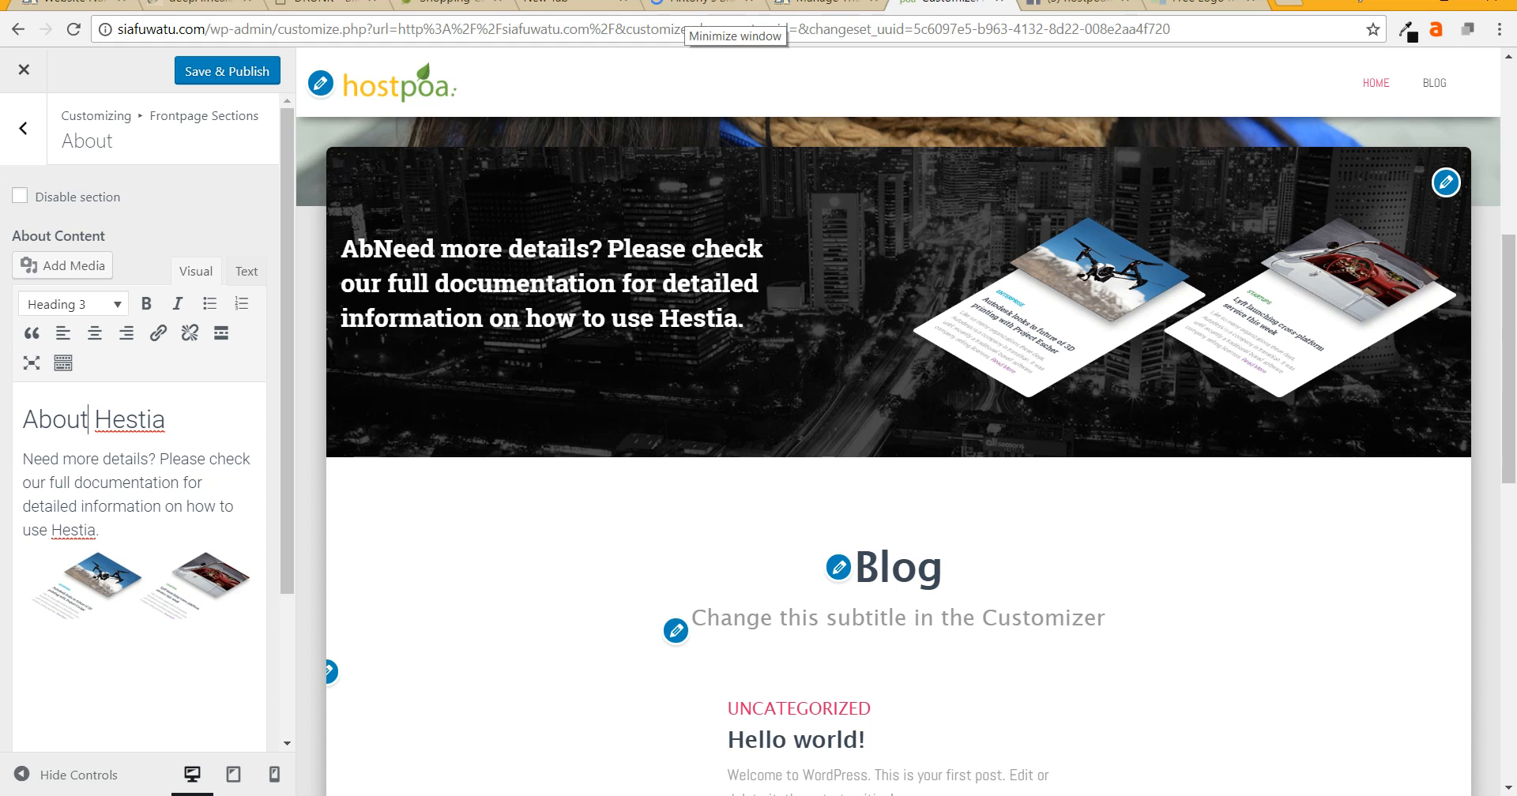
{"action": "left_click_drag", "start_coordinate": [153, 420], "coordinate": [22, 420]}
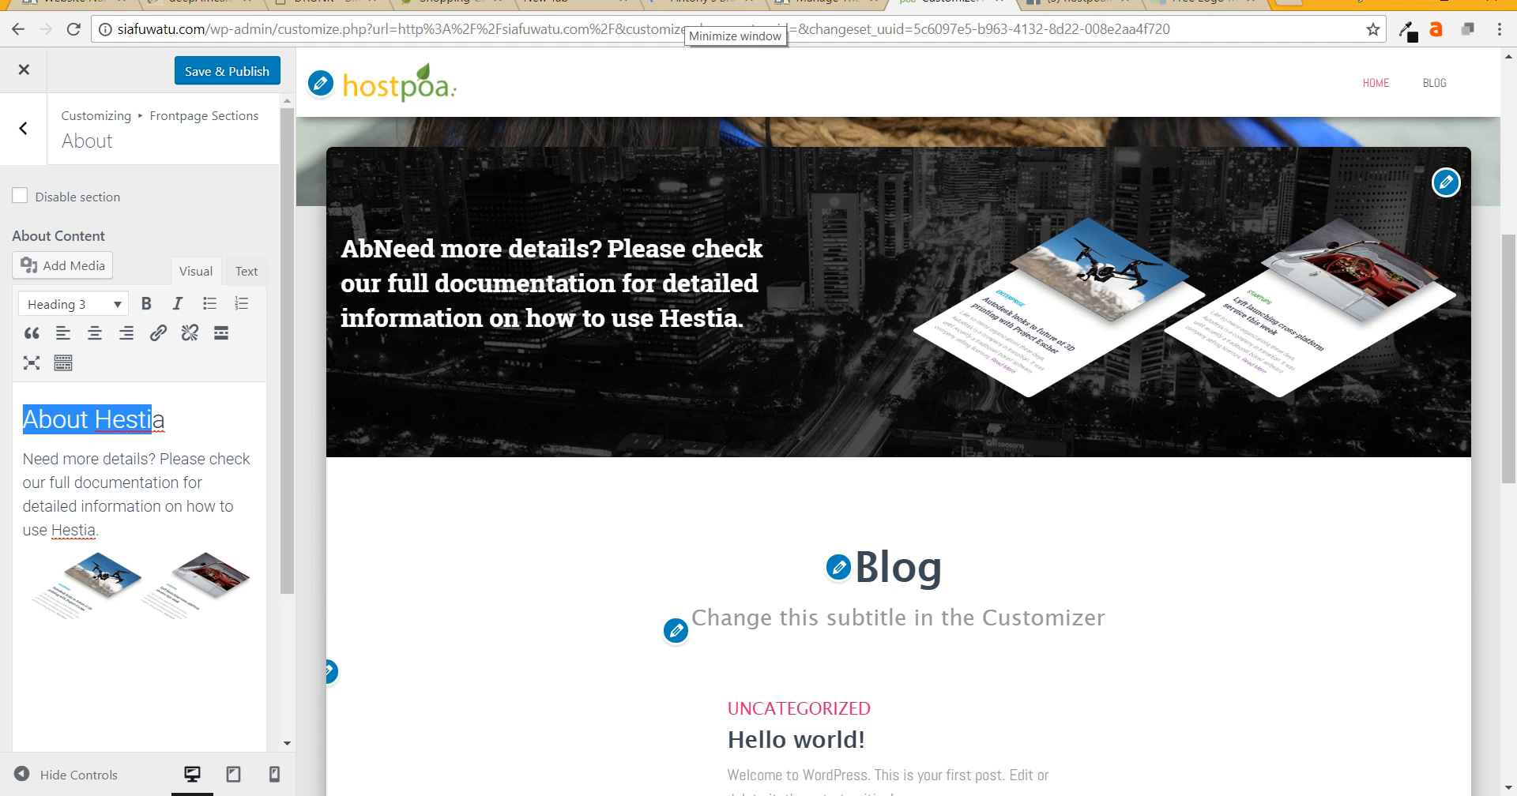
{"action": "type", "text": "About Lisaa"}
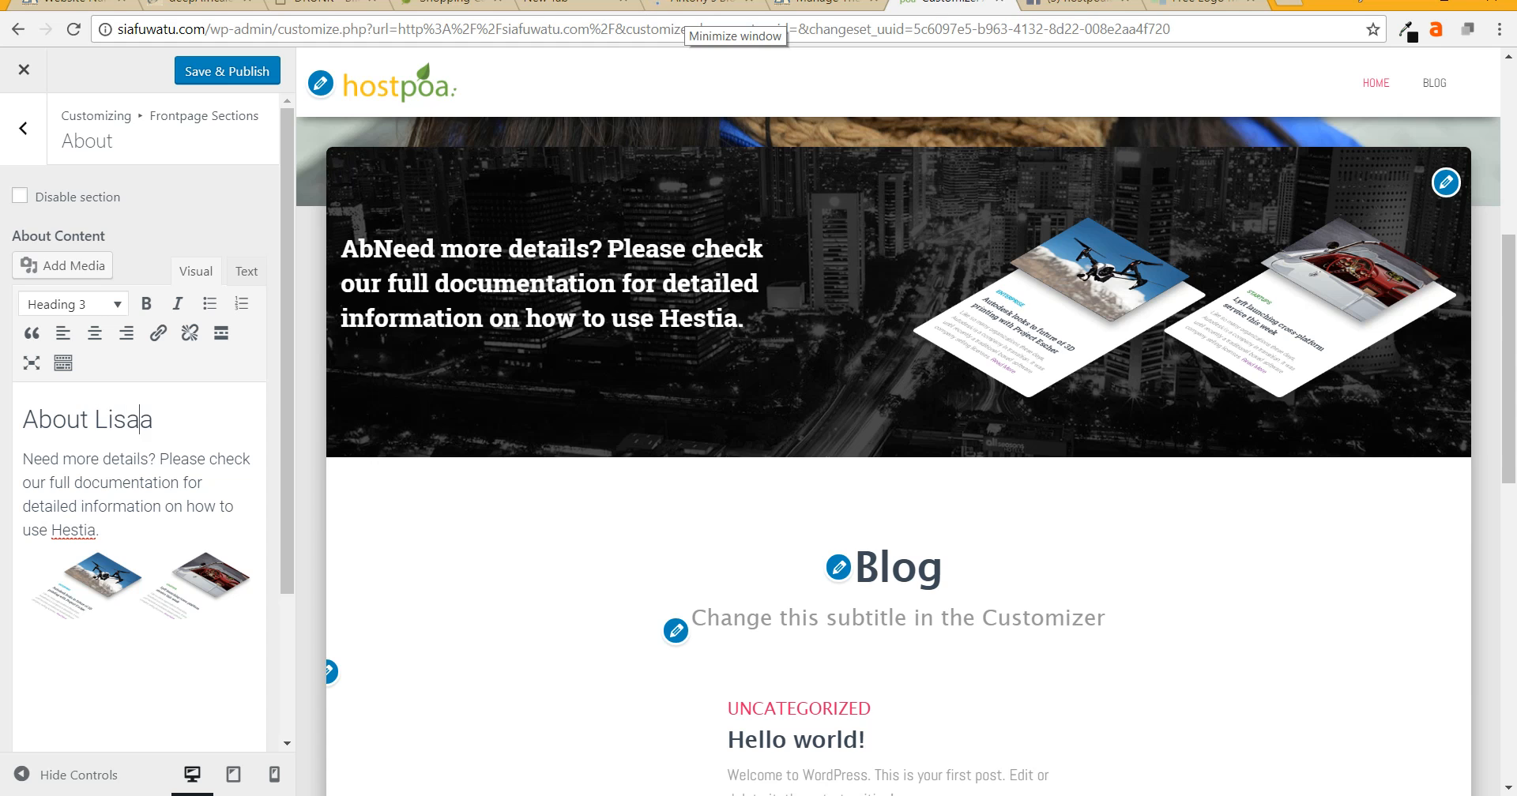
{"action": "key", "text": "BackSpace"}
- Replace the About placeholder paragraph with 'I am Amazing Lisa.'
{"action": "triple_click", "coordinate": [42, 459]}
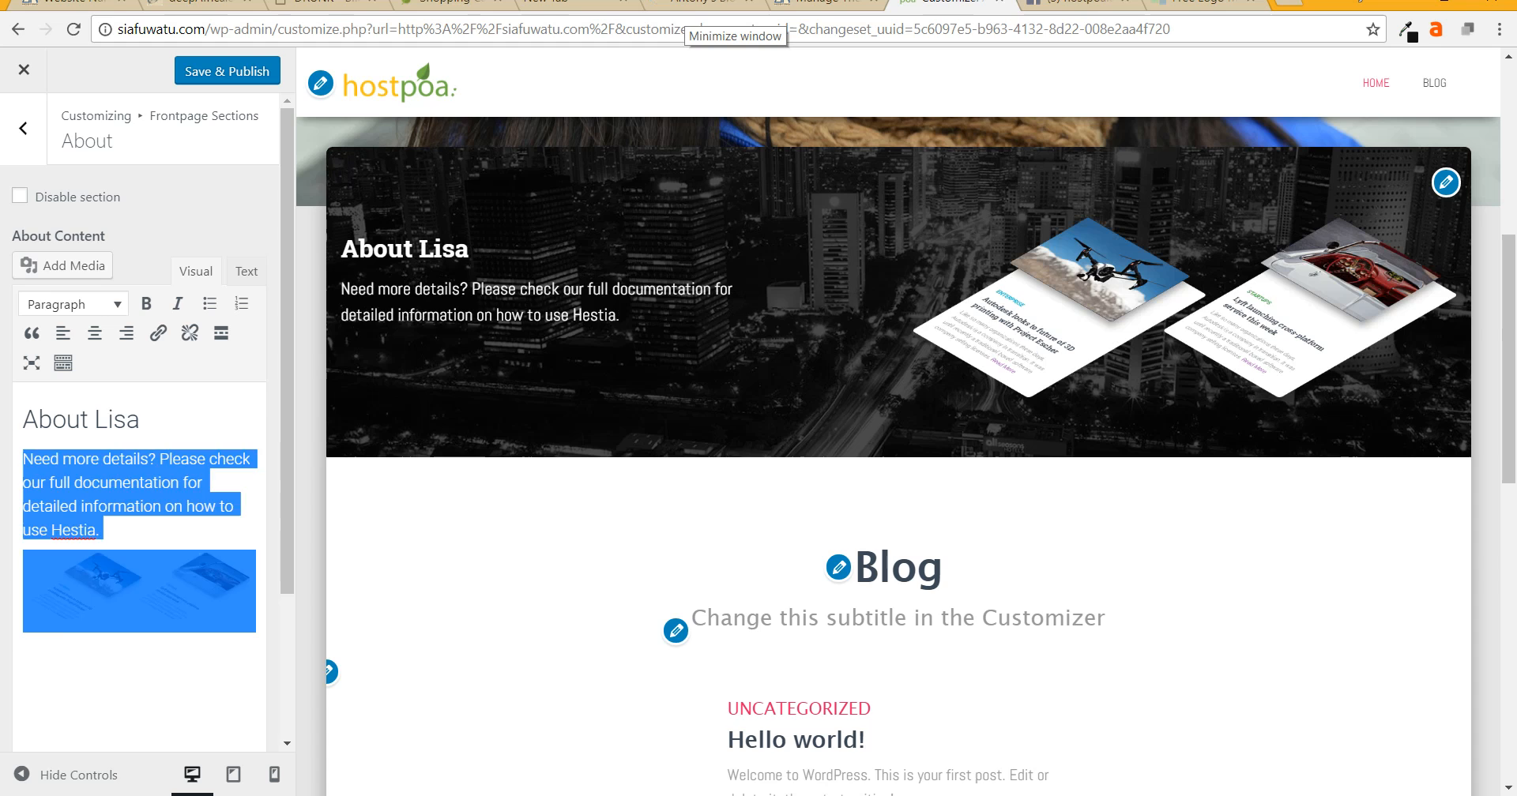
{"action": "left_click", "coordinate": [42, 459]}
{"action": "left_click_drag", "start_coordinate": [96, 530], "coordinate": [23, 459]}
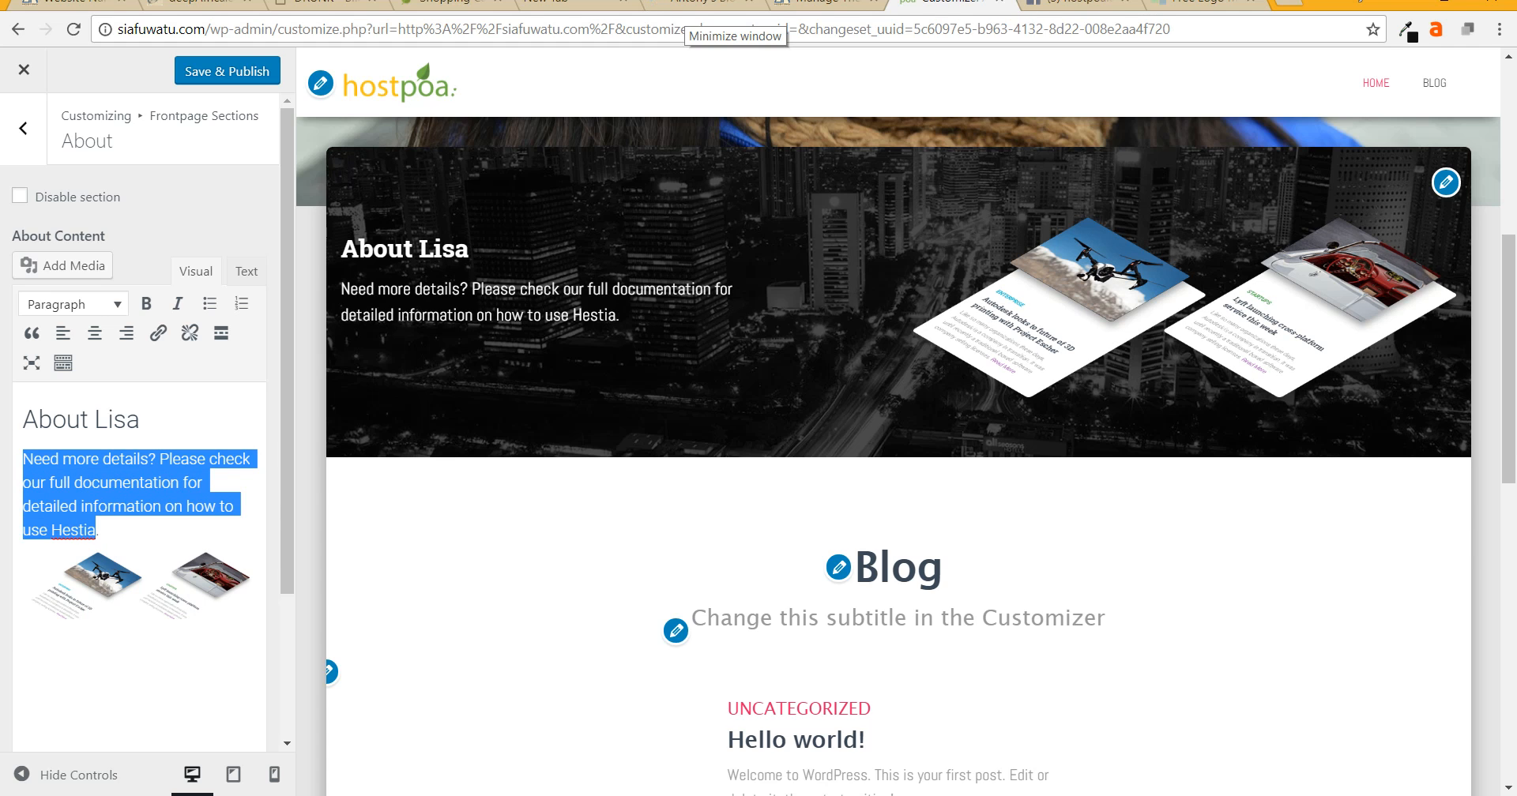
{"action": "type", "text": "I am Amazing."}
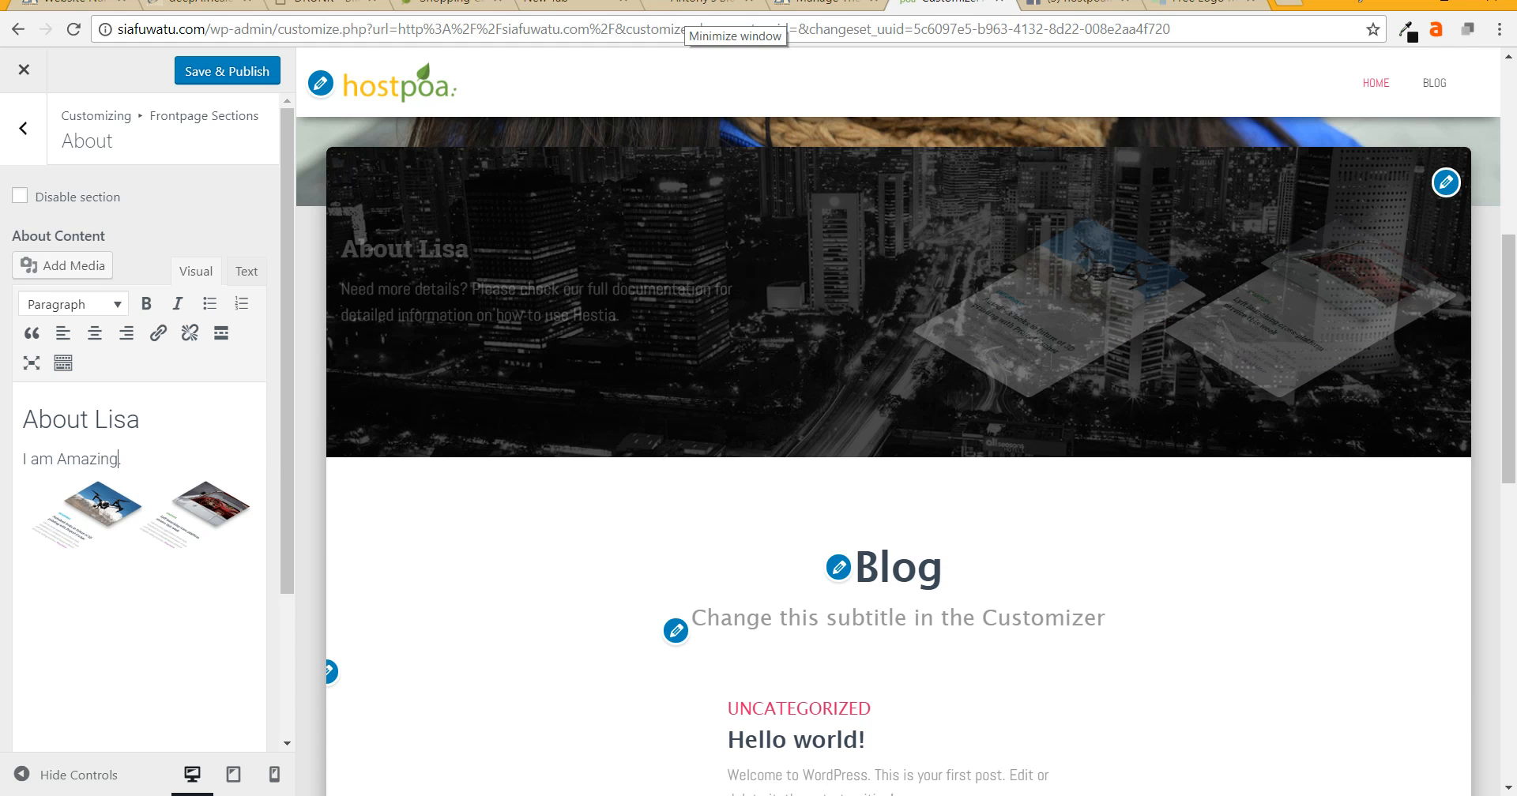
{"action": "key", "text": "BackSpace"}
{"action": "type", "text": ", I am ils"}
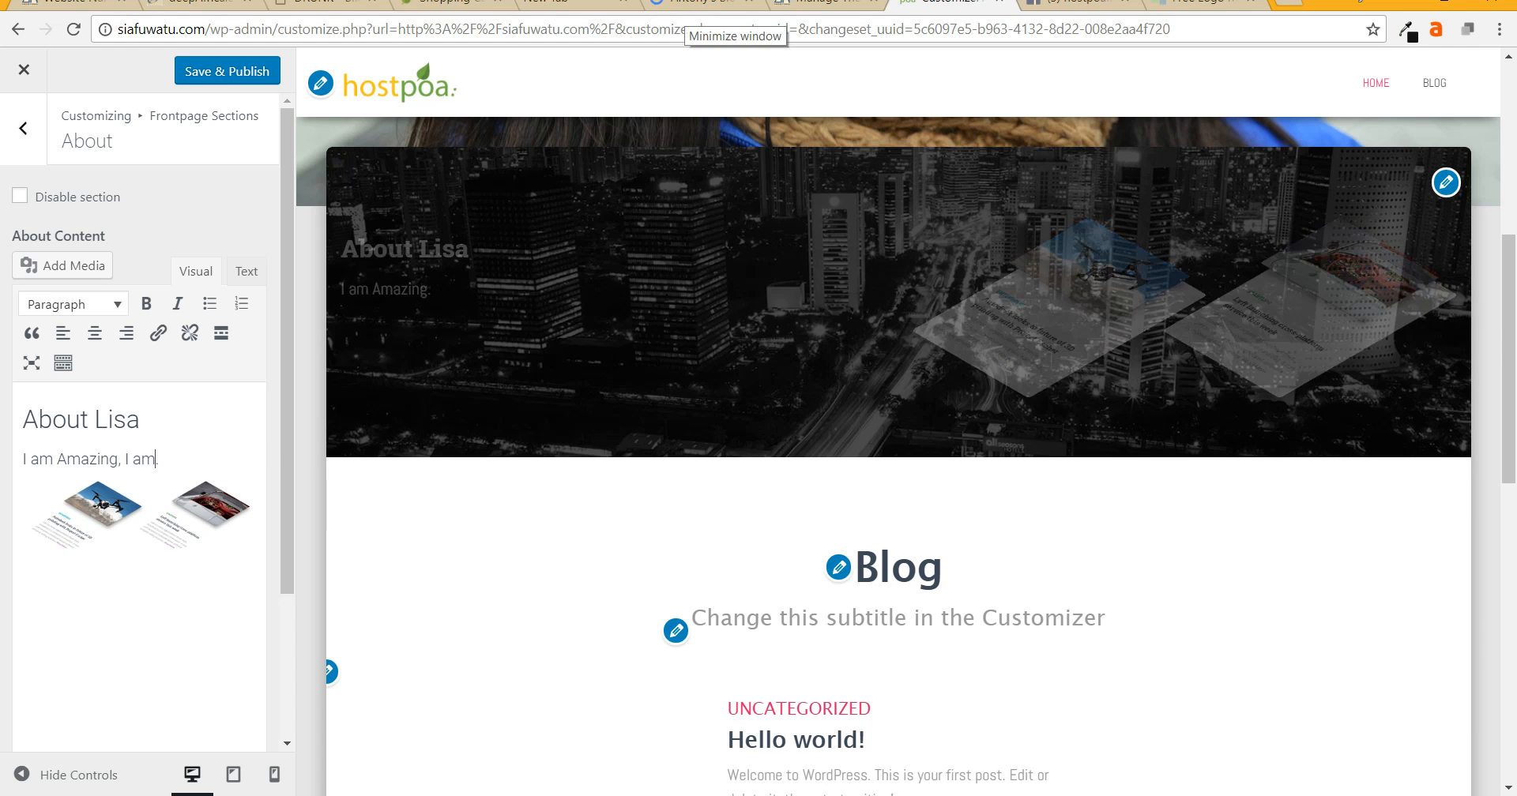
{"action": "key", "text": "BackSpace"}
{"action": "key", "text": "BackSpace"}
{"action": "key", "text": "BackSpace"}
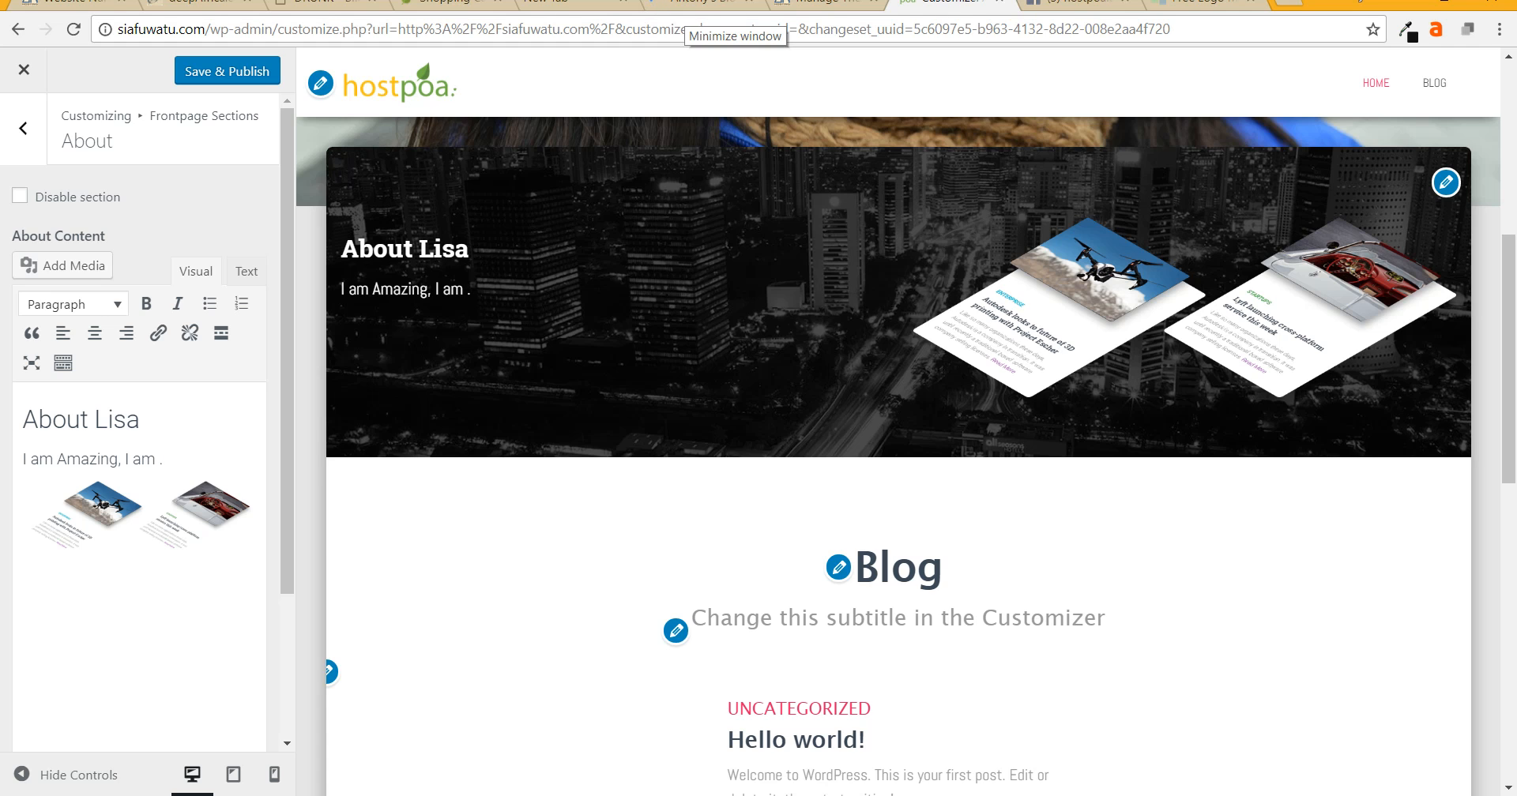
{"action": "key", "text": "BackSpace"}
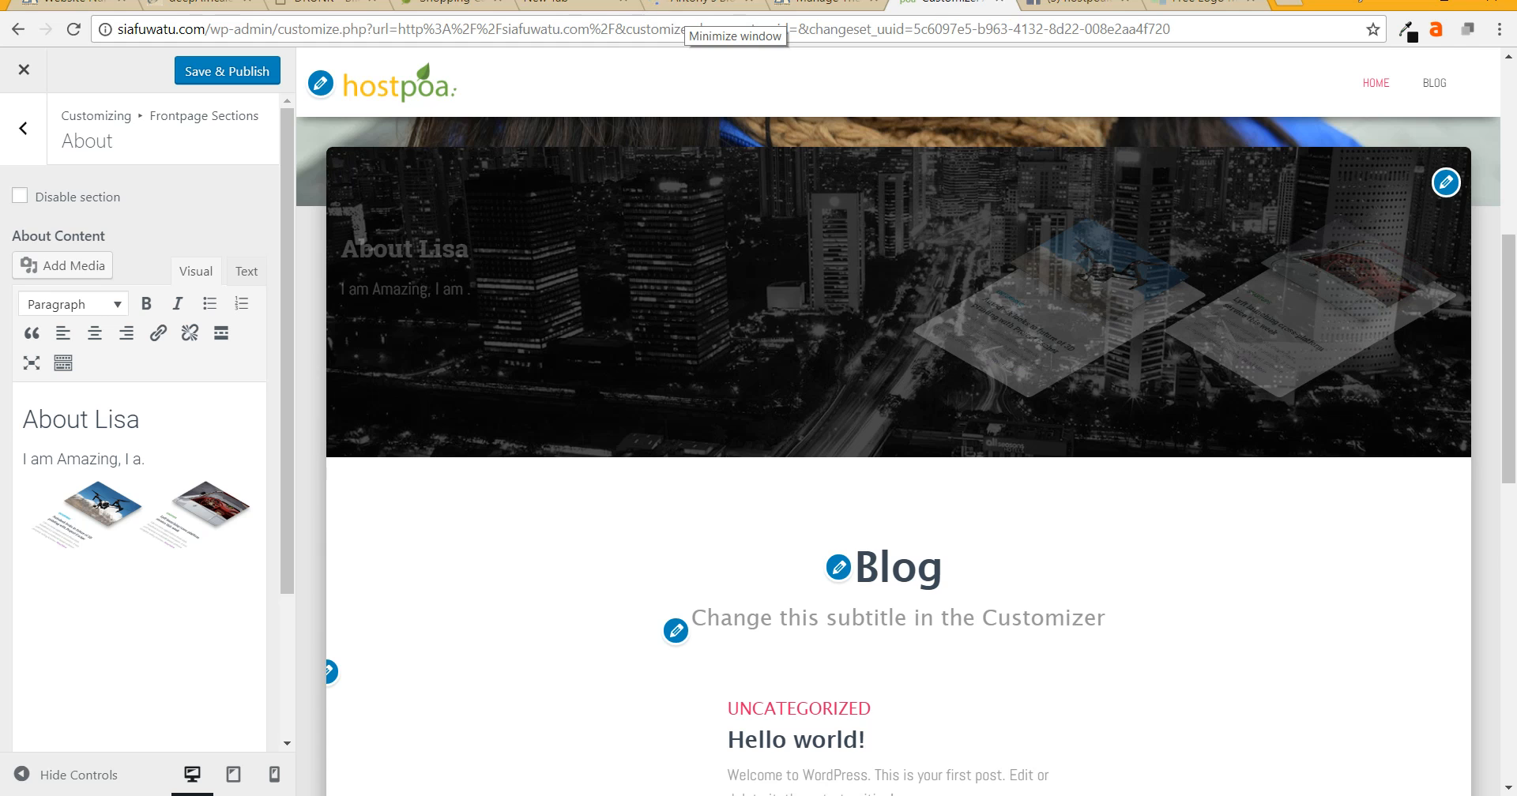
{"action": "key", "text": "BackSpace"}
{"action": "key", "text": "BackSpace"}
{"action": "key", "text": "BackSpace"}
{"action": "key", "text": "BackSpace"}
{"action": "type", "text": "is"}
{"action": "key", "text": "BackSpace"}
{"action": "key", "text": "BackSpace"}
{"action": "type", "text": "Lisa"}
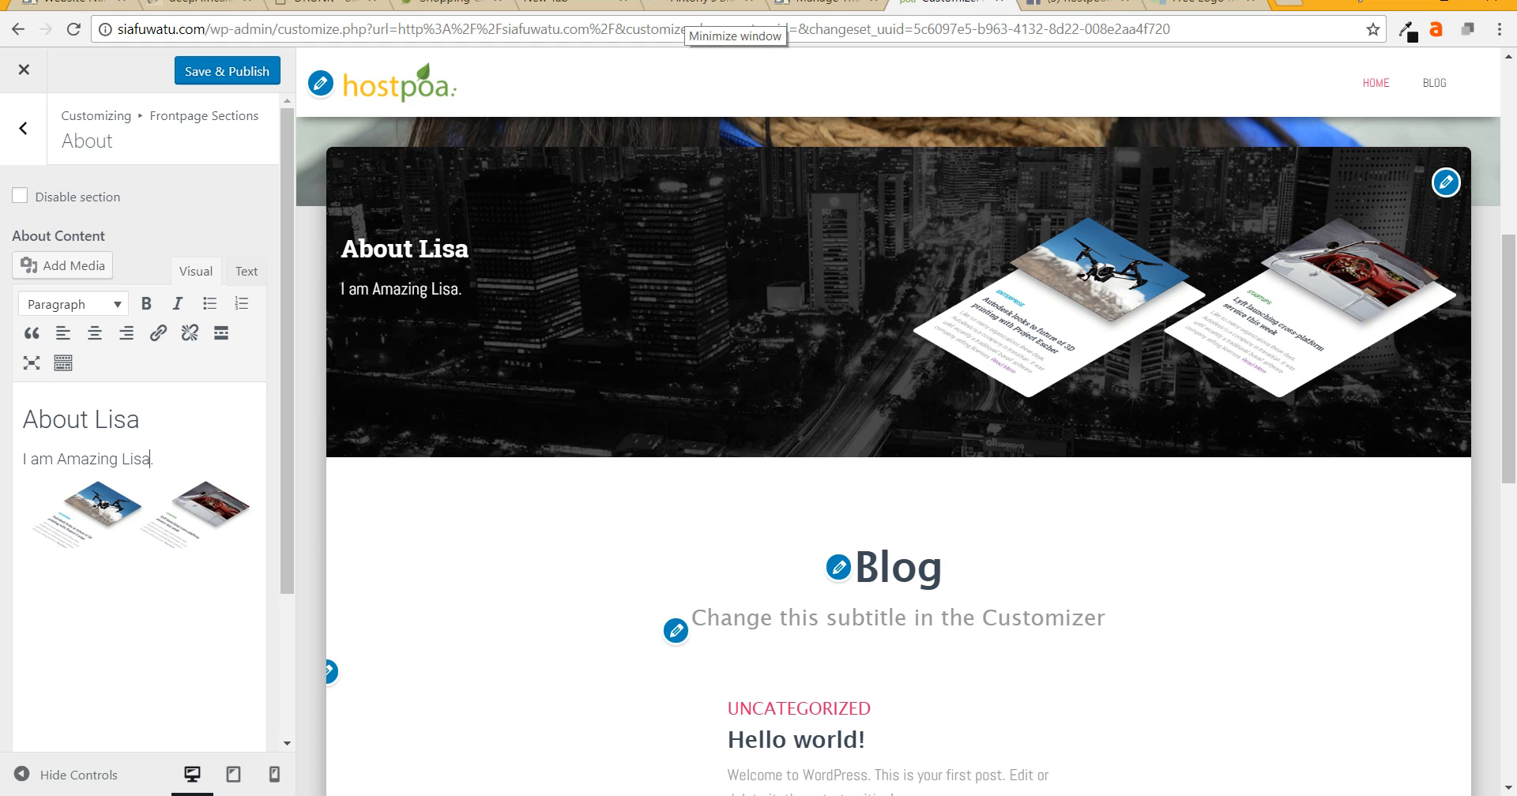
- Remove the sample image from the About text
{"action": "left_click", "coordinate": [139, 520]}
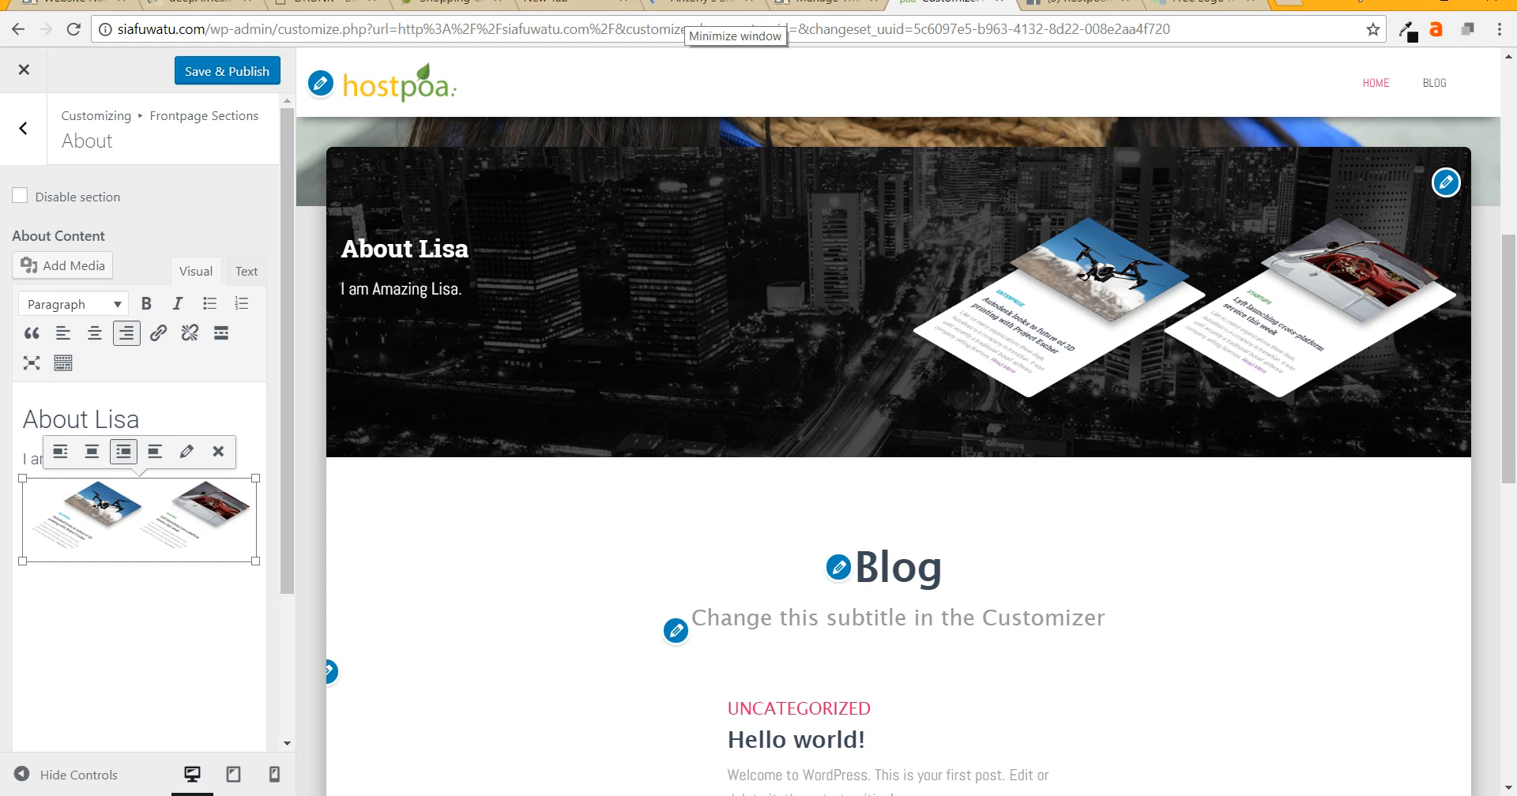
{"action": "left_click", "coordinate": [218, 451]}
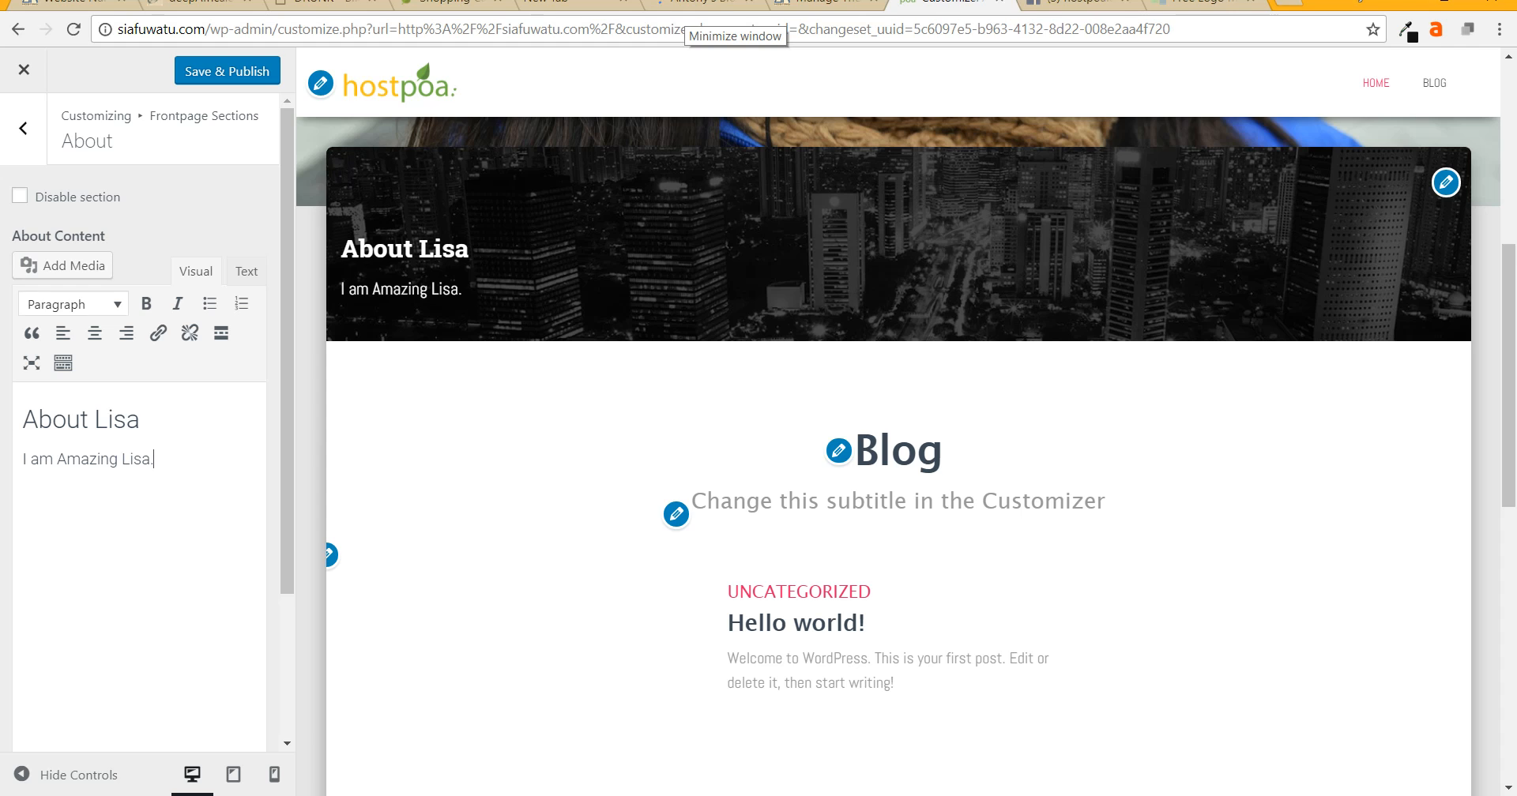
{"action": "key", "text": "Return"}
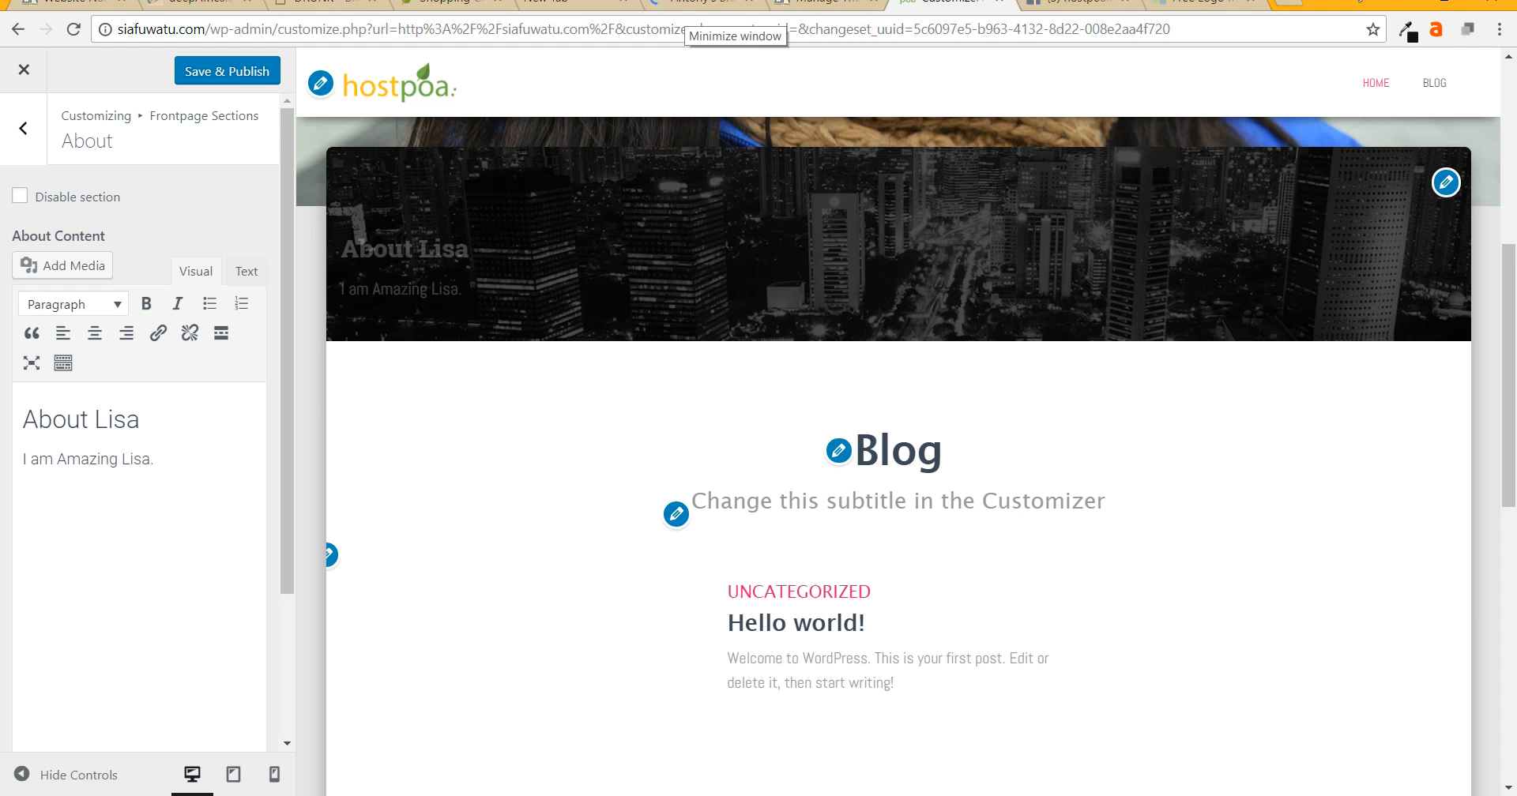
- Upload the yellow emoji phone-case image and insert it into the About text
{"action": "left_click", "coordinate": [62, 265]}
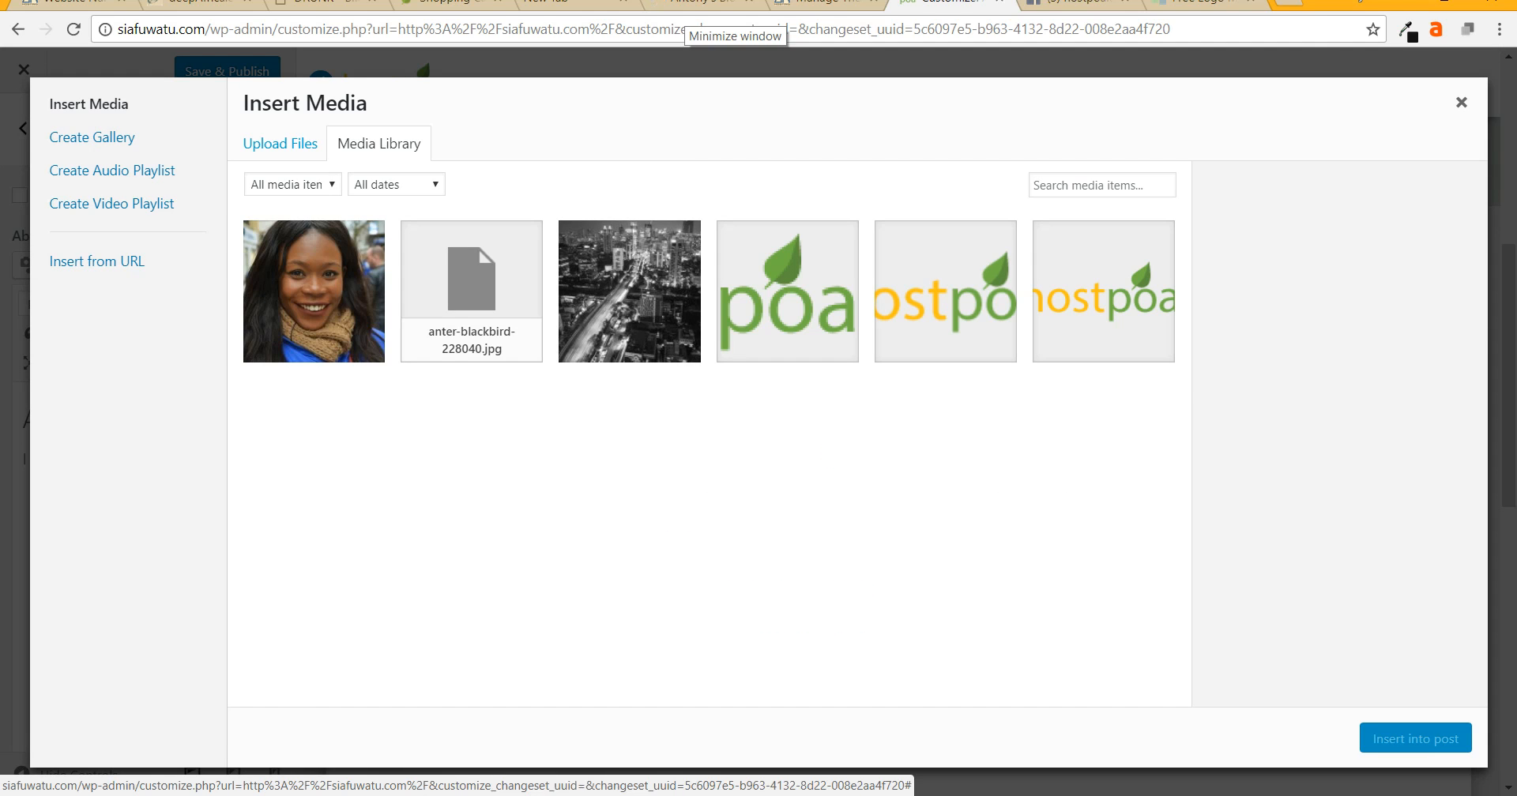
{"action": "left_click", "coordinate": [281, 144]}
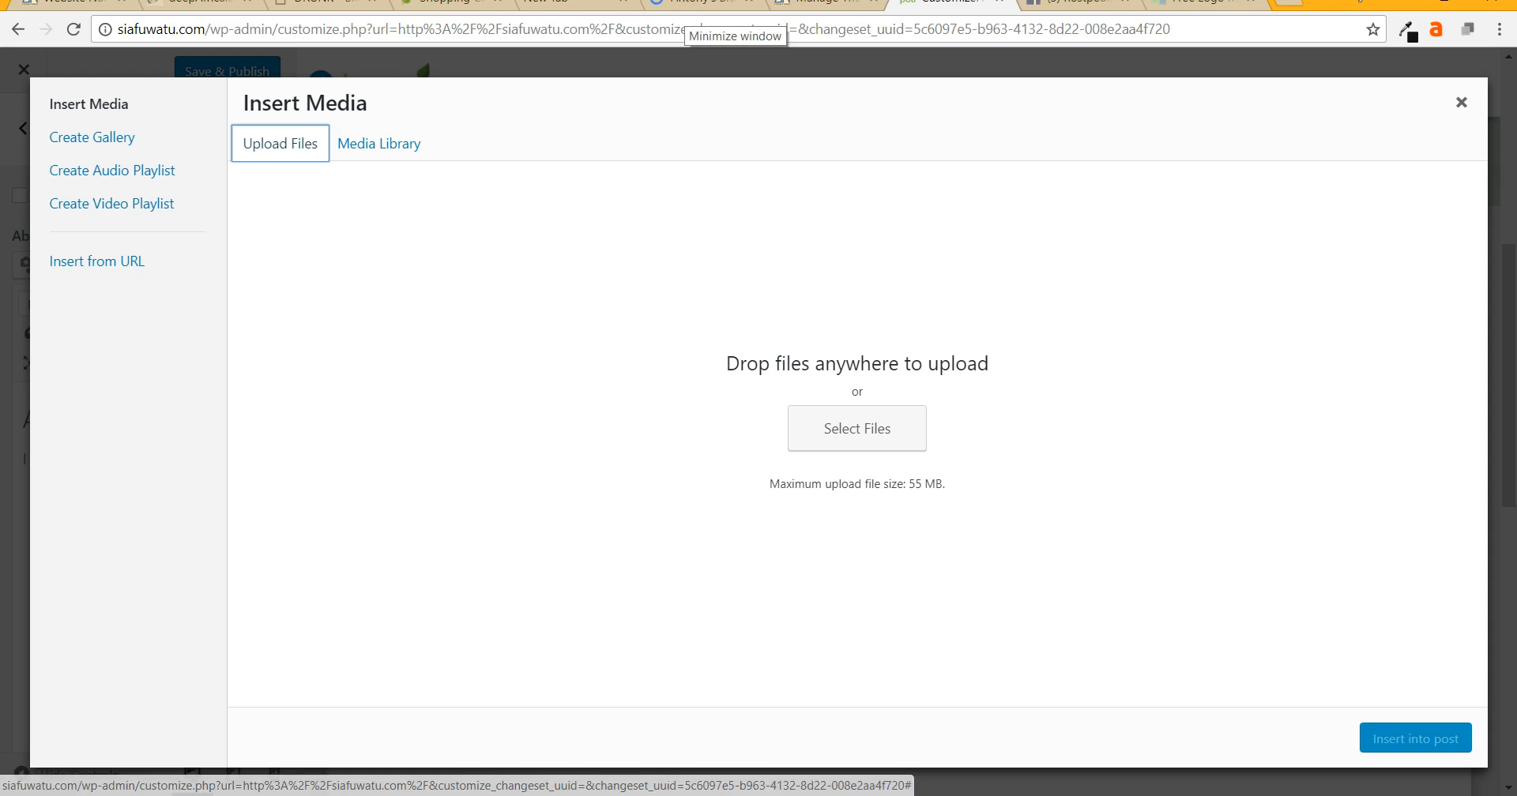
{"action": "left_click", "coordinate": [857, 429]}
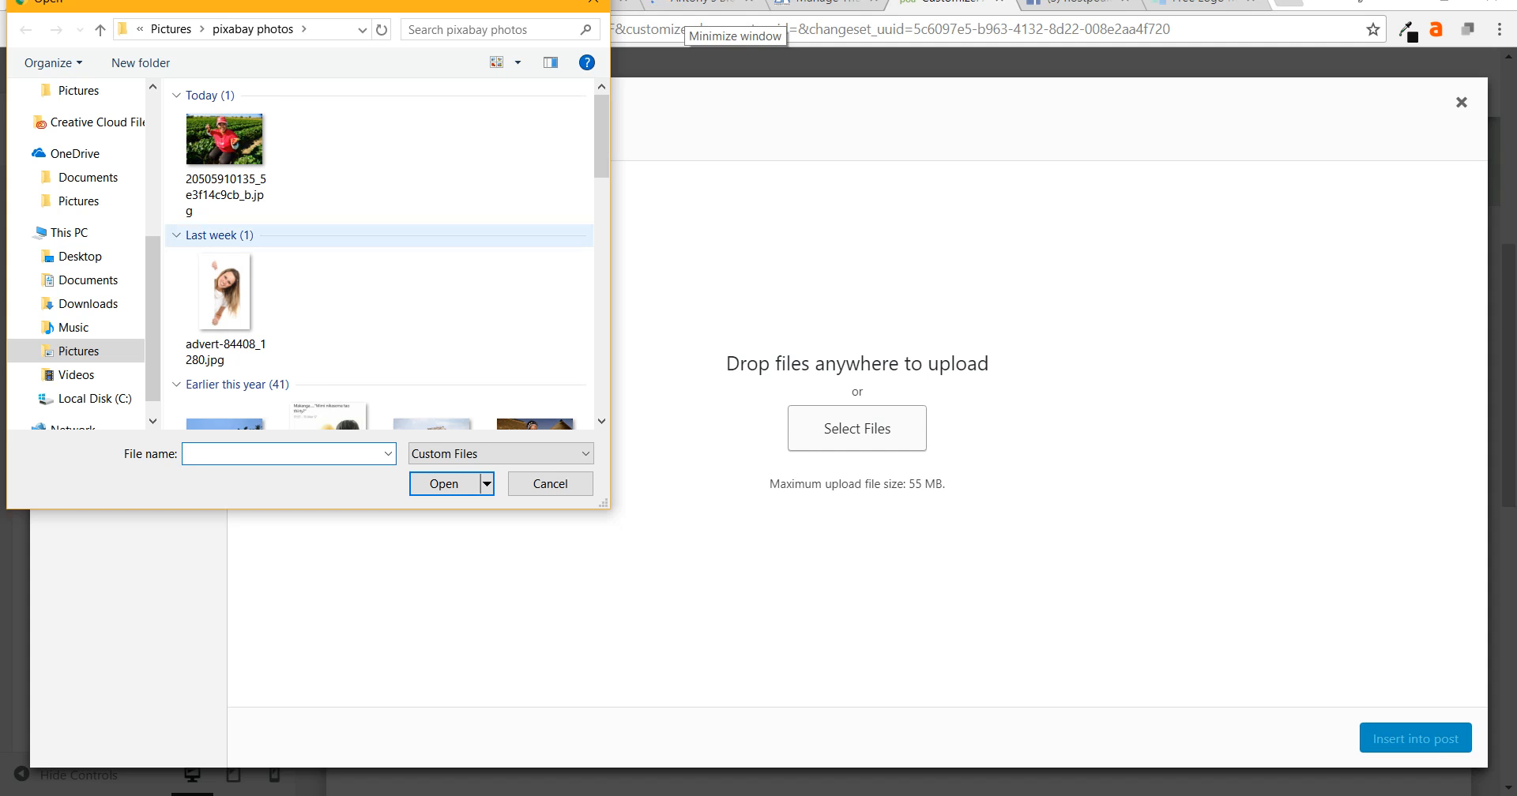
{"action": "scroll", "coordinate": [433, 235], "scroll_direction": "down", "scroll_amount": 3}
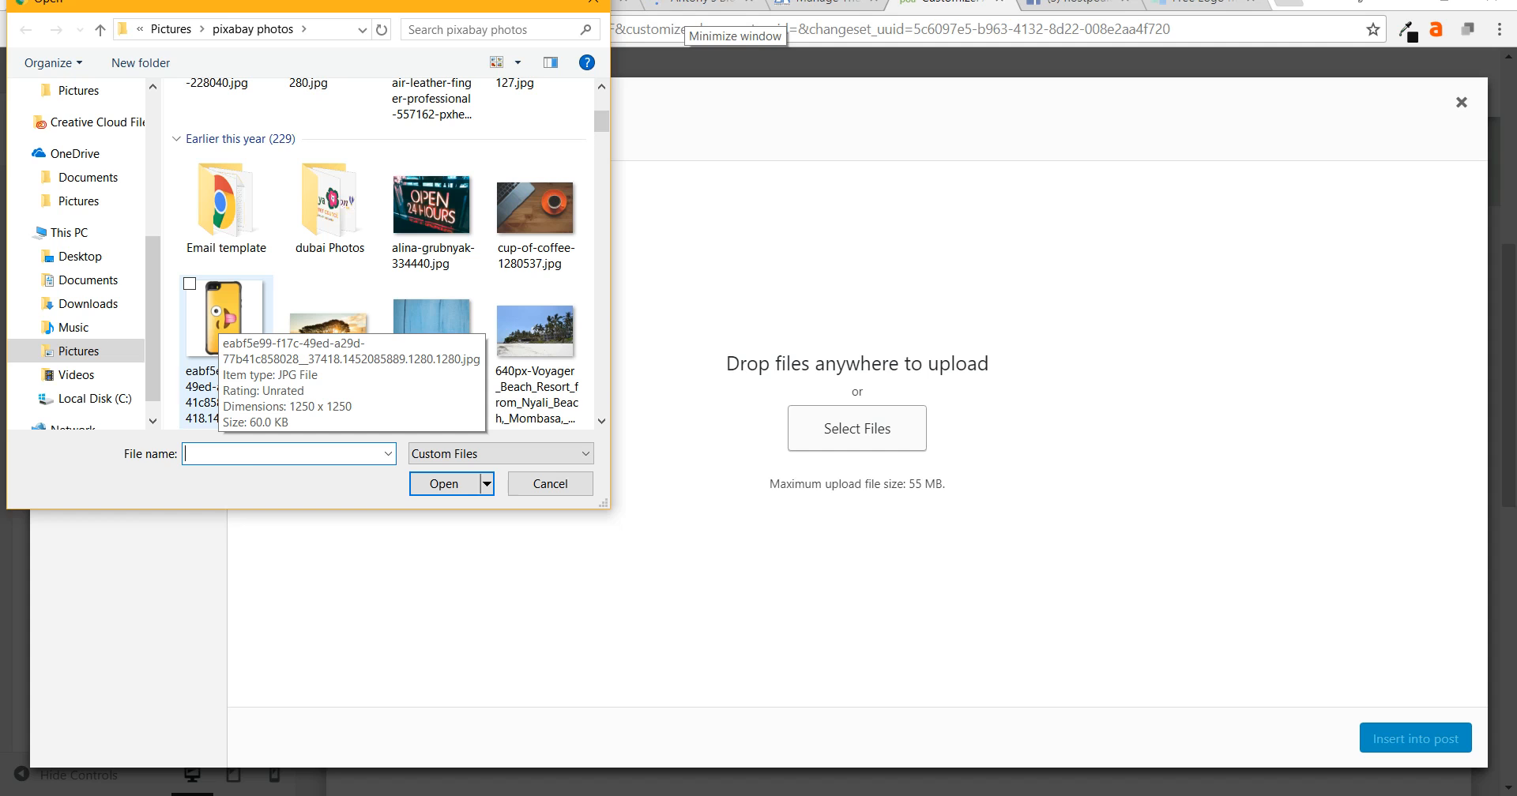
{"action": "double_click", "coordinate": [223, 316]}
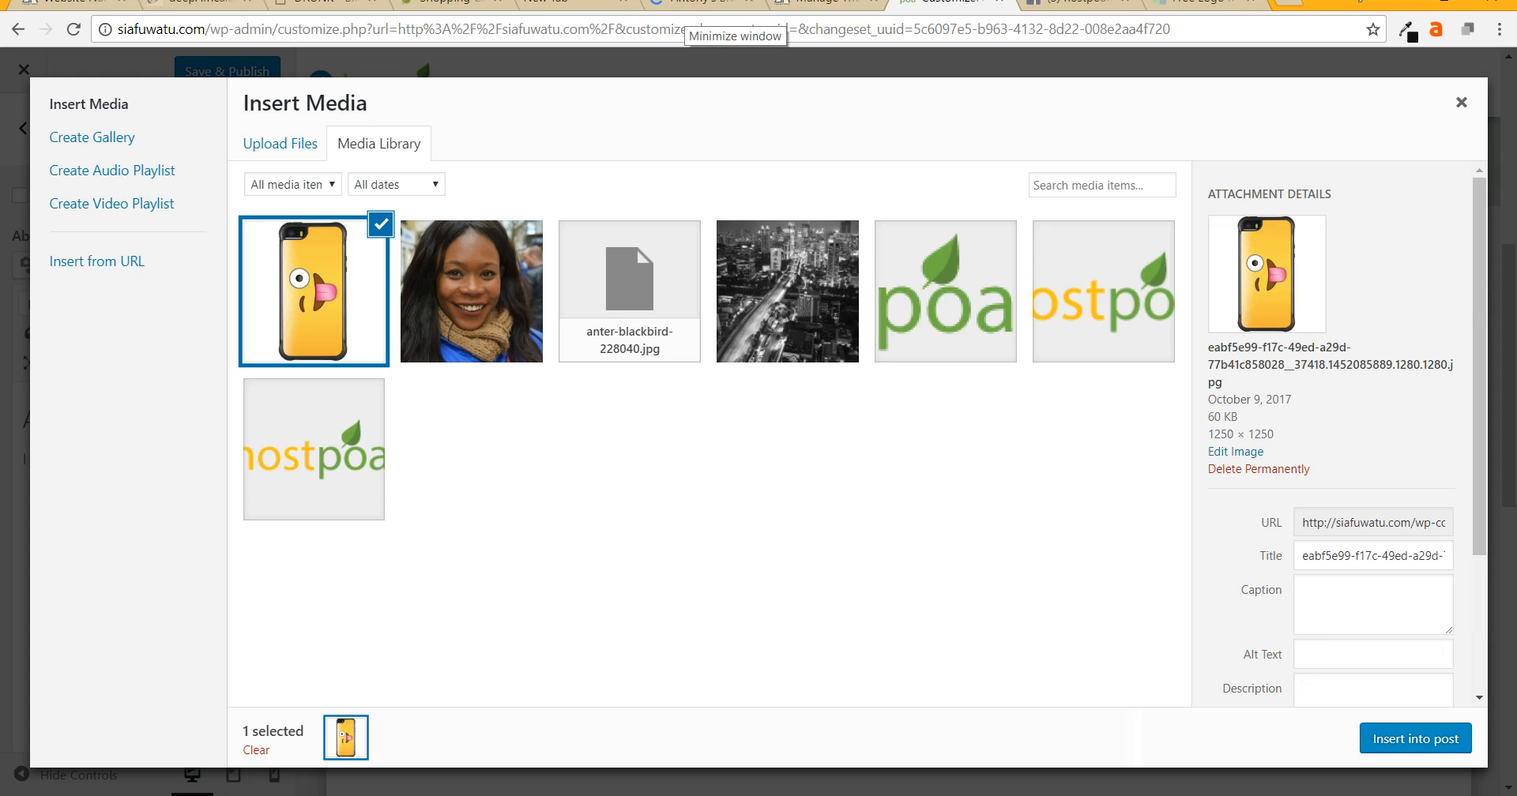
{"action": "left_click", "coordinate": [1415, 738]}
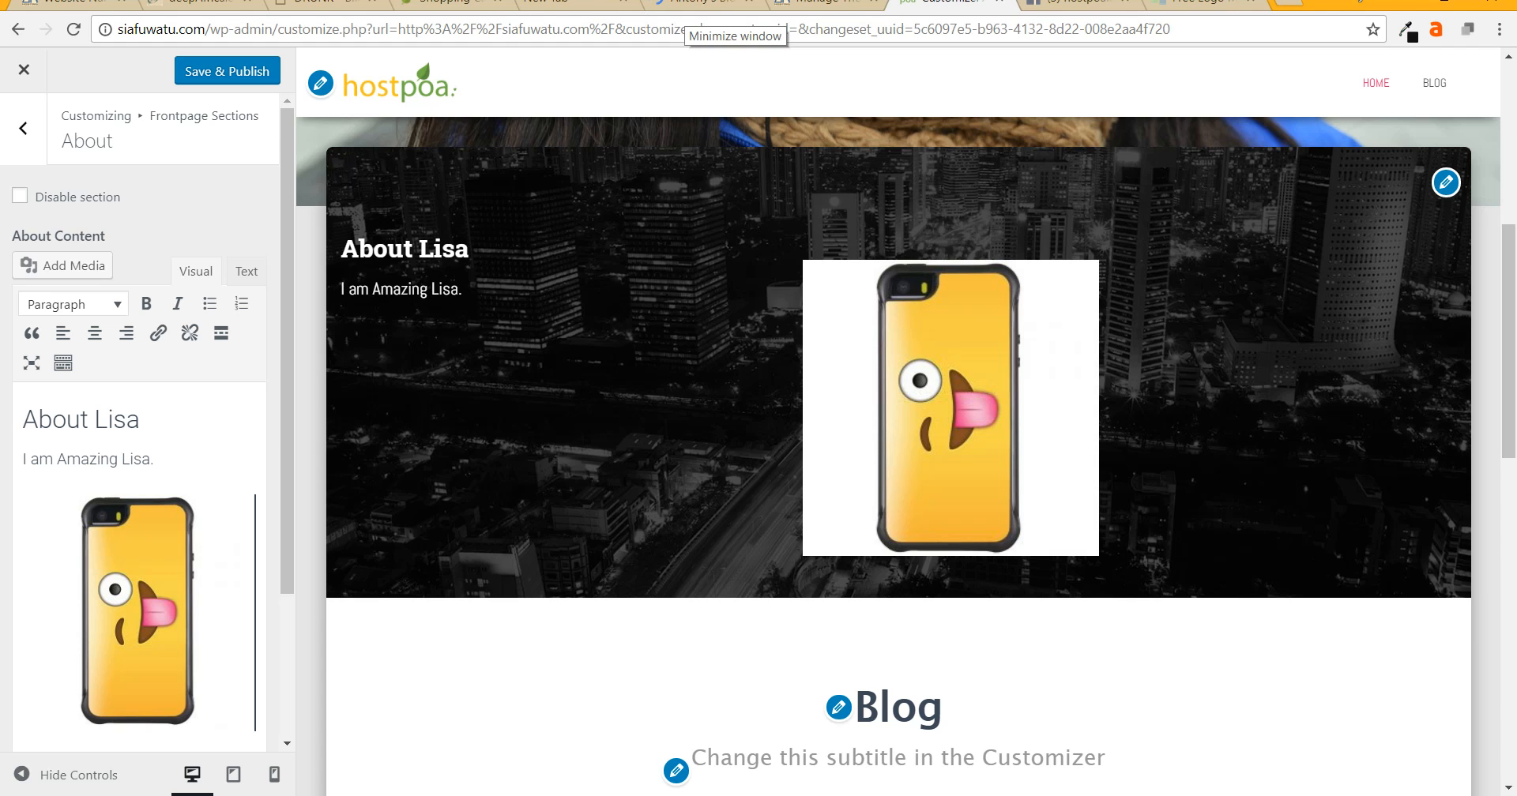
- Swap the phone-case image for the hostpoa logo and shrink the logo
{"action": "key", "text": "BackSpace"}
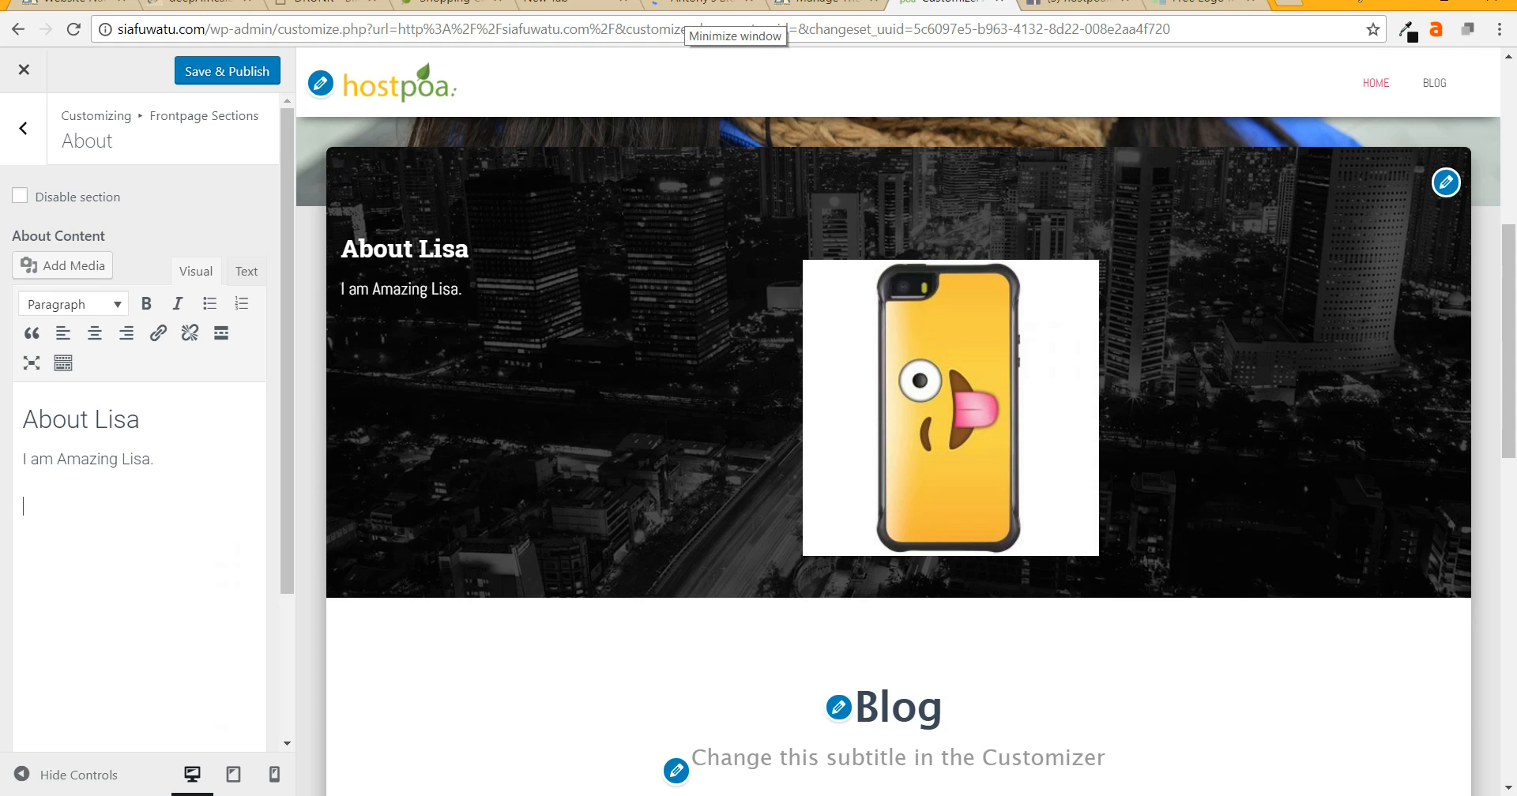
{"action": "left_click", "coordinate": [62, 265]}
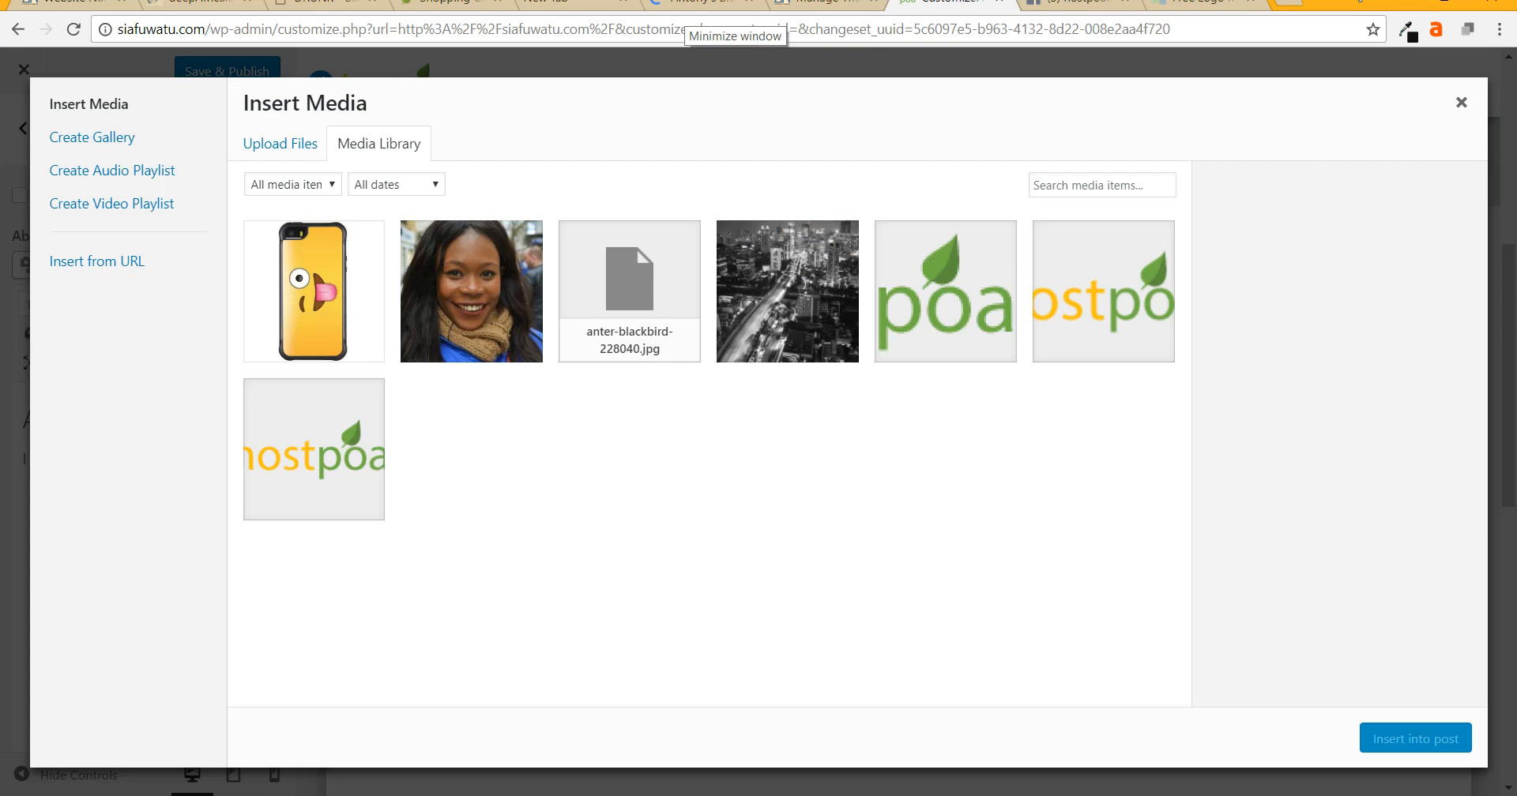
{"action": "left_click", "coordinate": [1104, 292]}
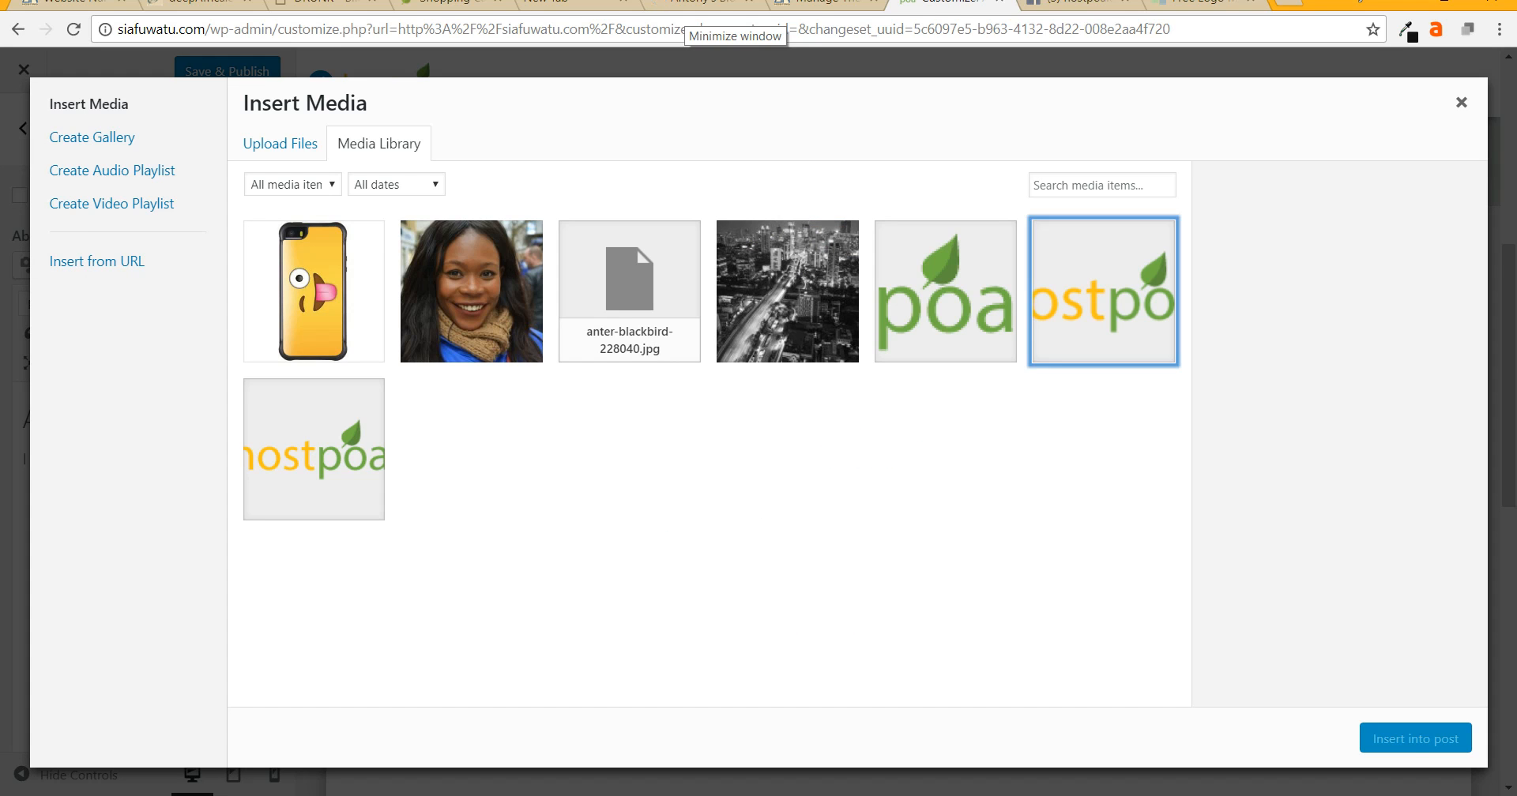
{"action": "left_click", "coordinate": [1415, 738]}
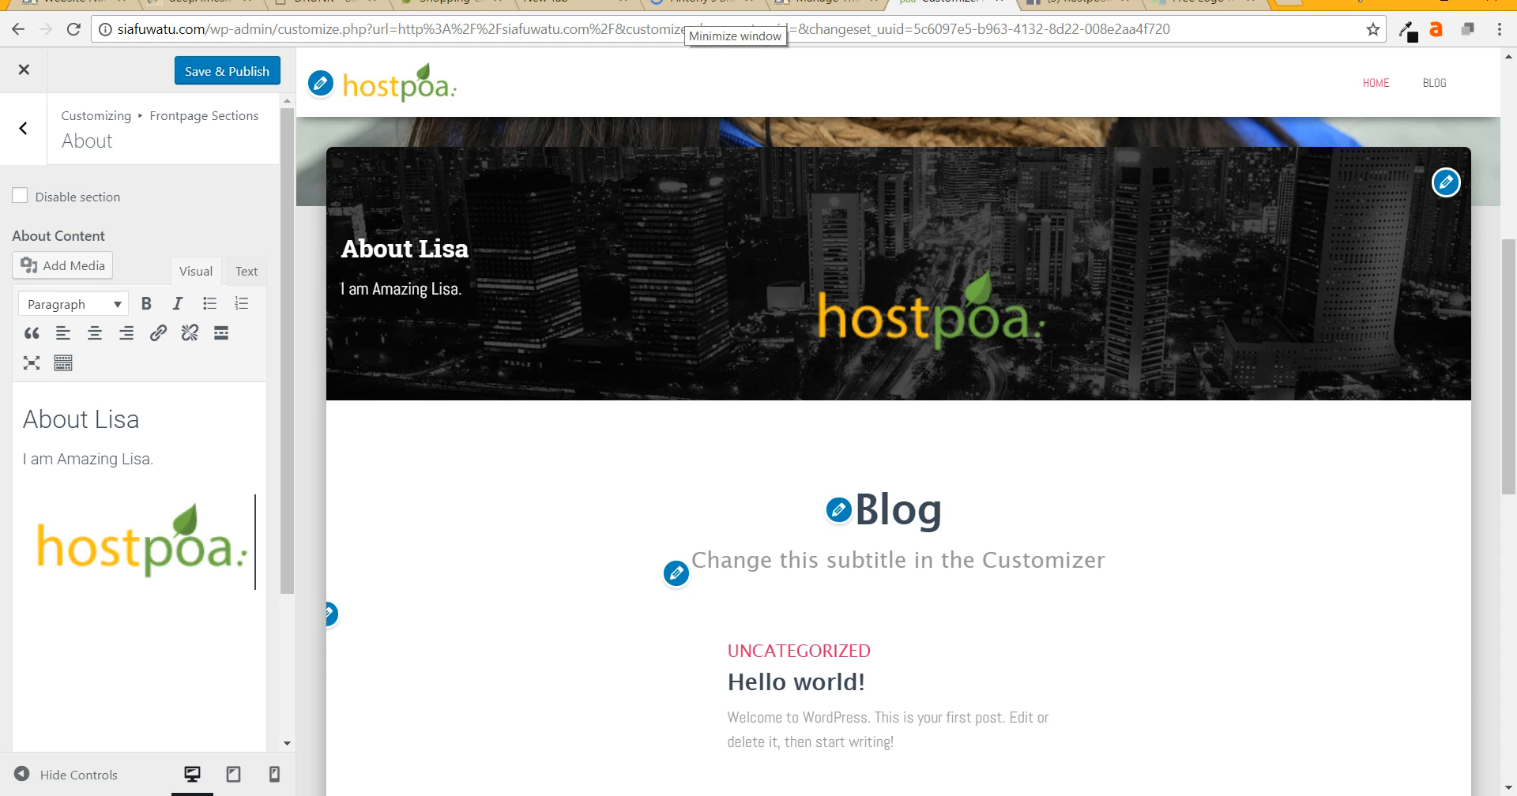
{"action": "left_click", "coordinate": [139, 541]}
{"action": "left_click_drag", "start_coordinate": [255, 585], "coordinate": [188, 559]}
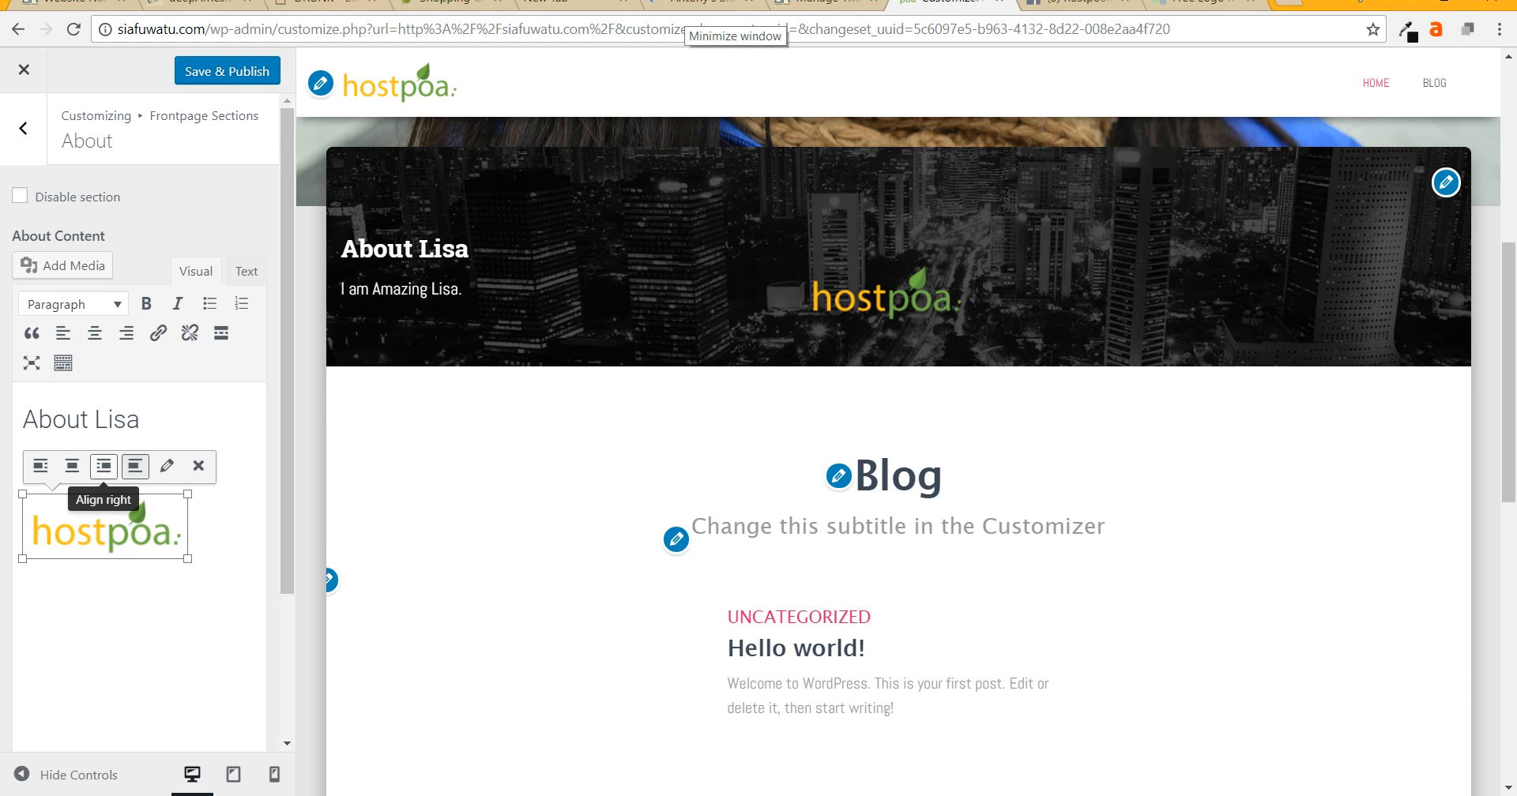
- Right-align the hostpoa logo and remove the blank line above it
{"action": "left_click", "coordinate": [104, 466]}
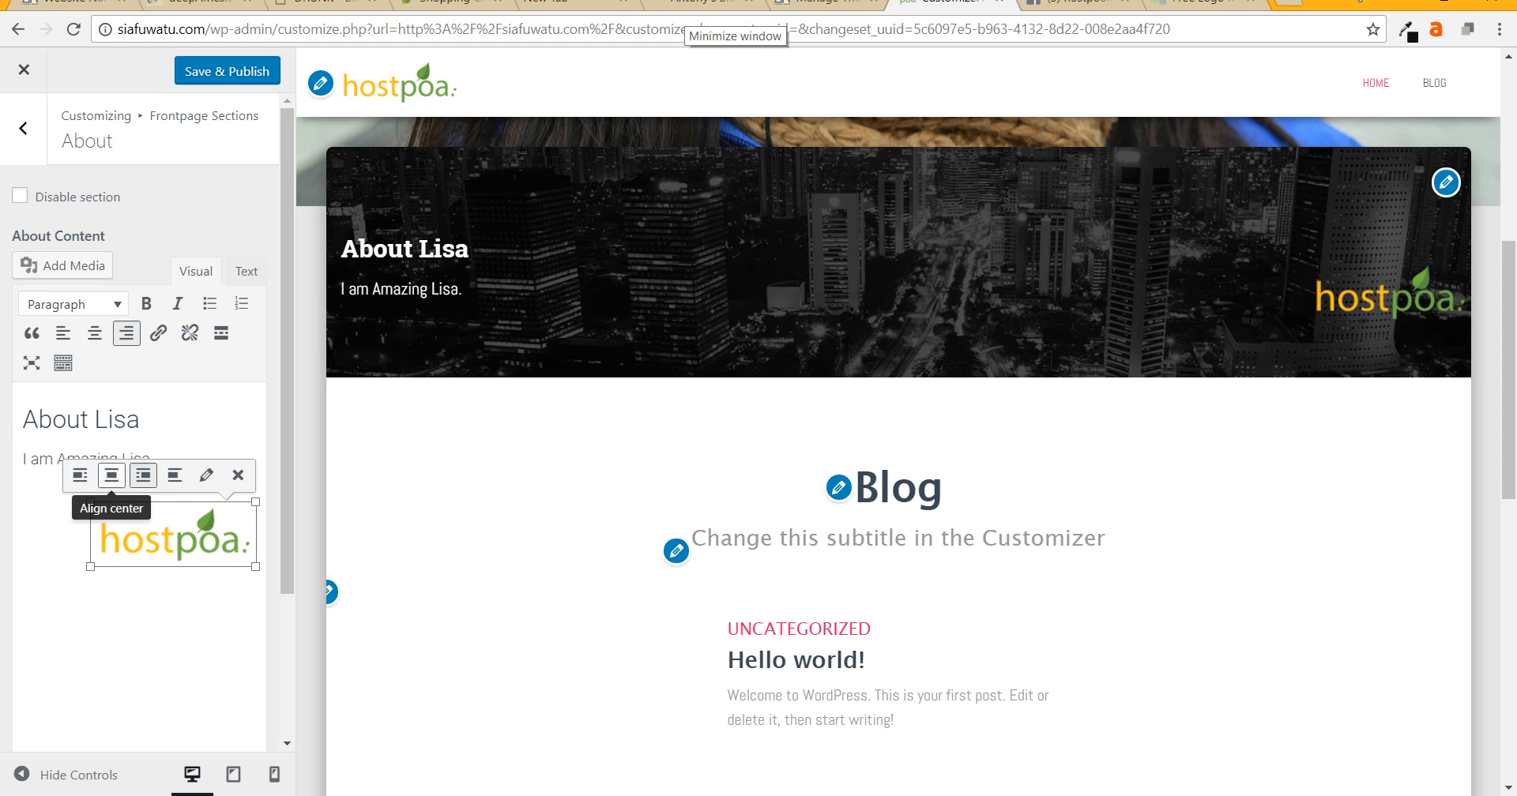
{"action": "left_click", "coordinate": [80, 475]}
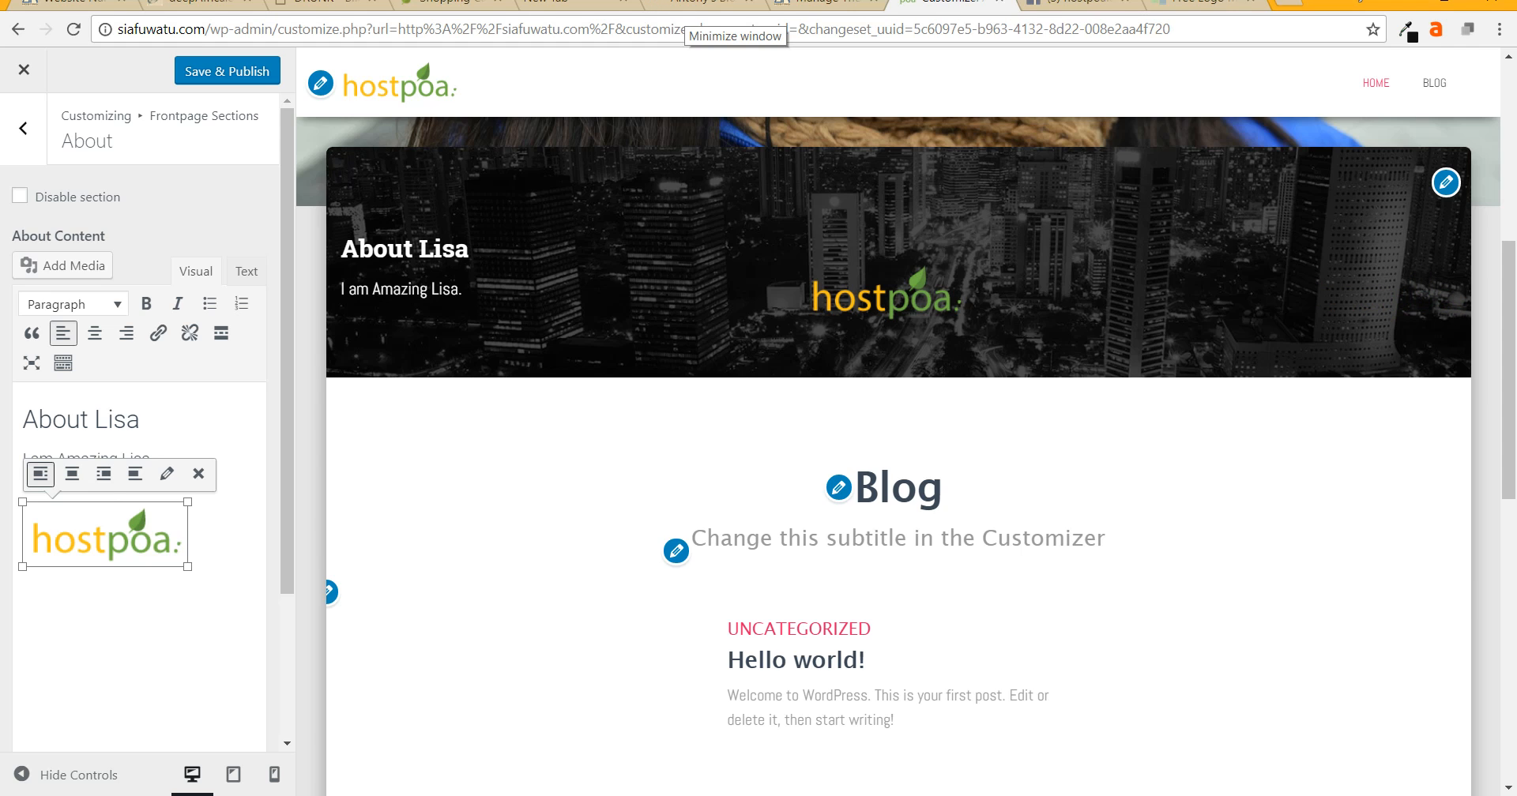
{"action": "left_click", "coordinate": [23, 482]}
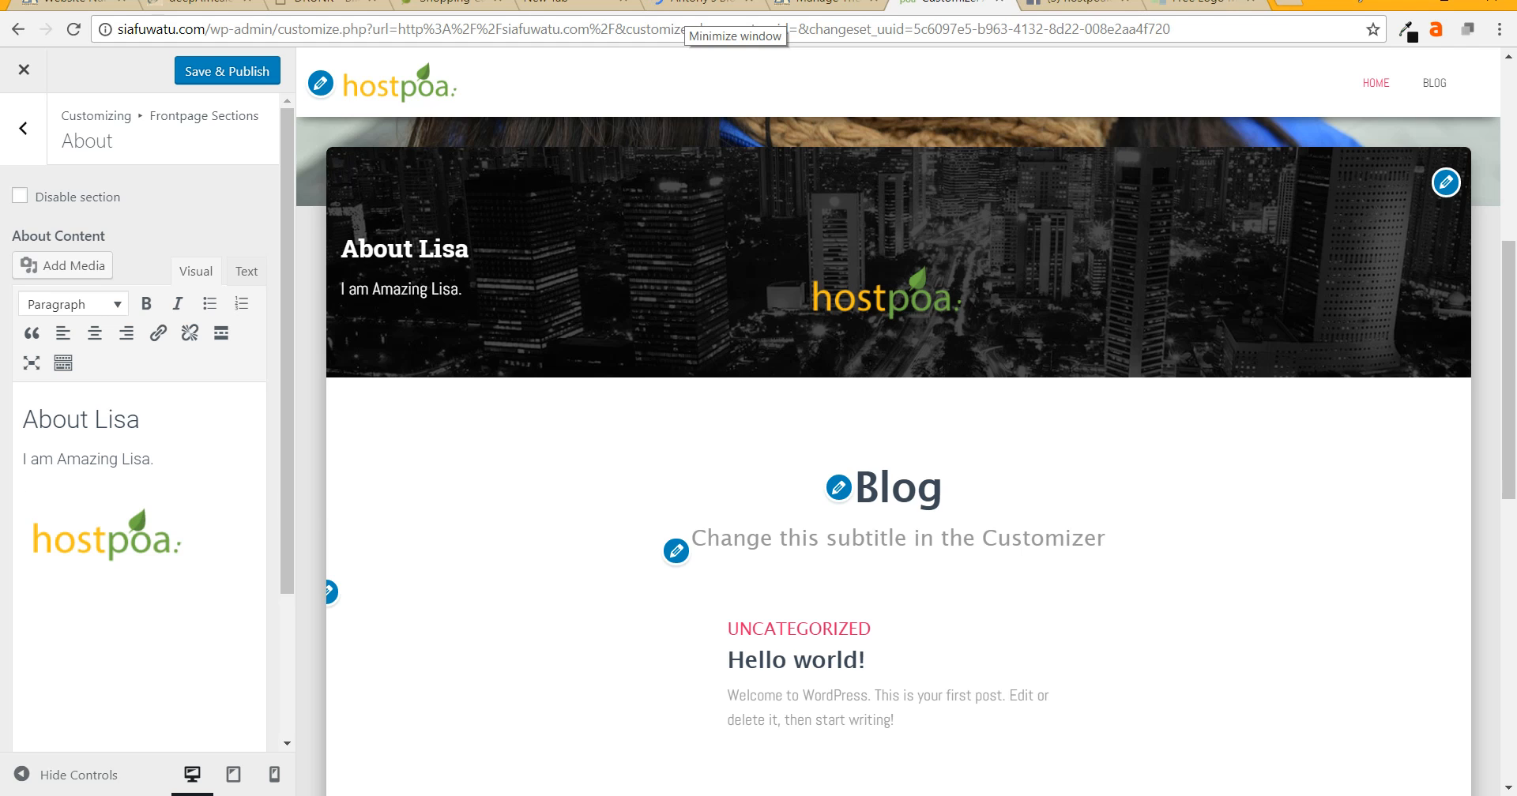
{"action": "key", "text": "BackSpace"}
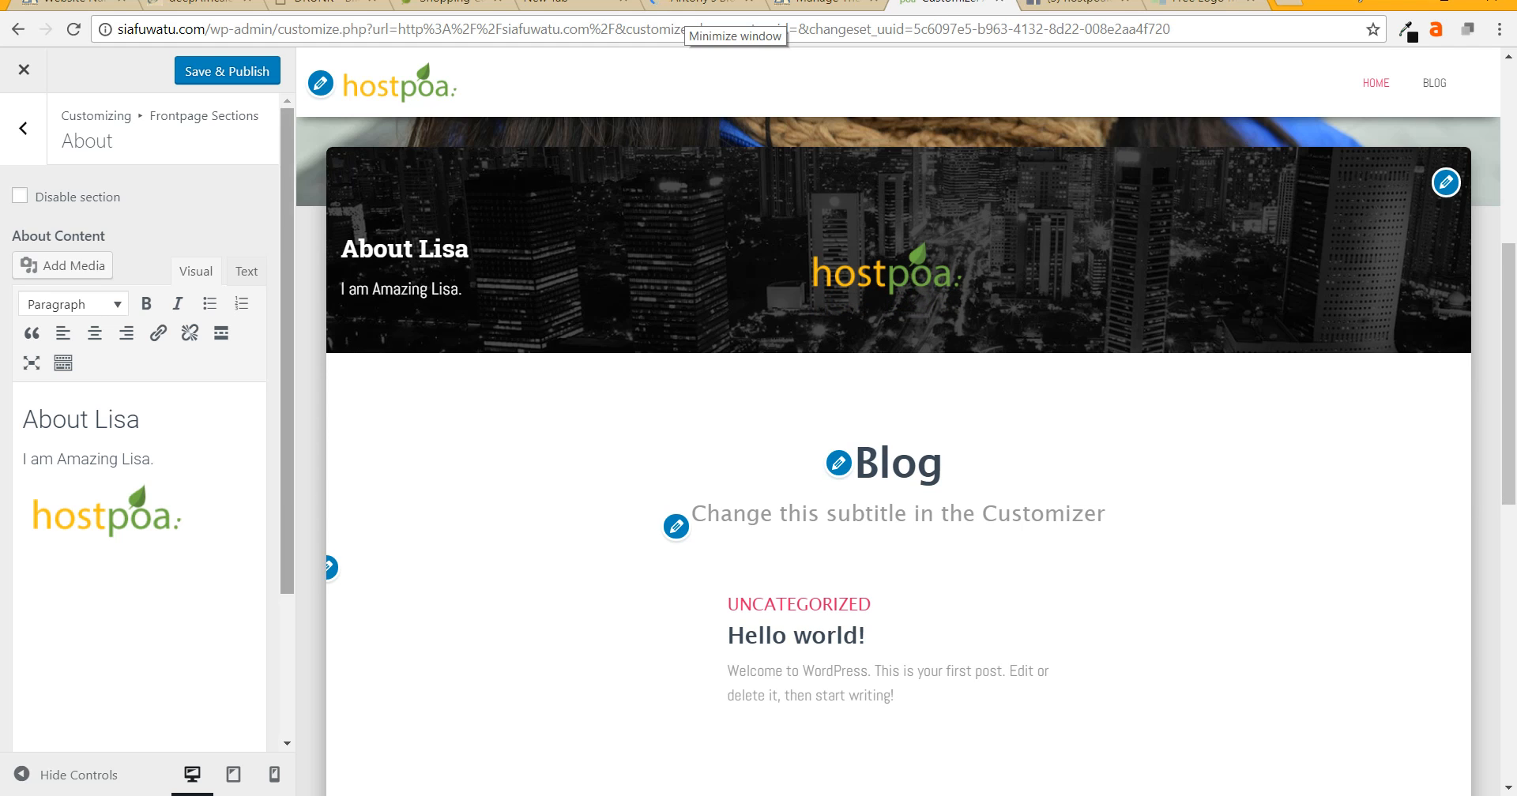
{"action": "left_click", "coordinate": [106, 512]}
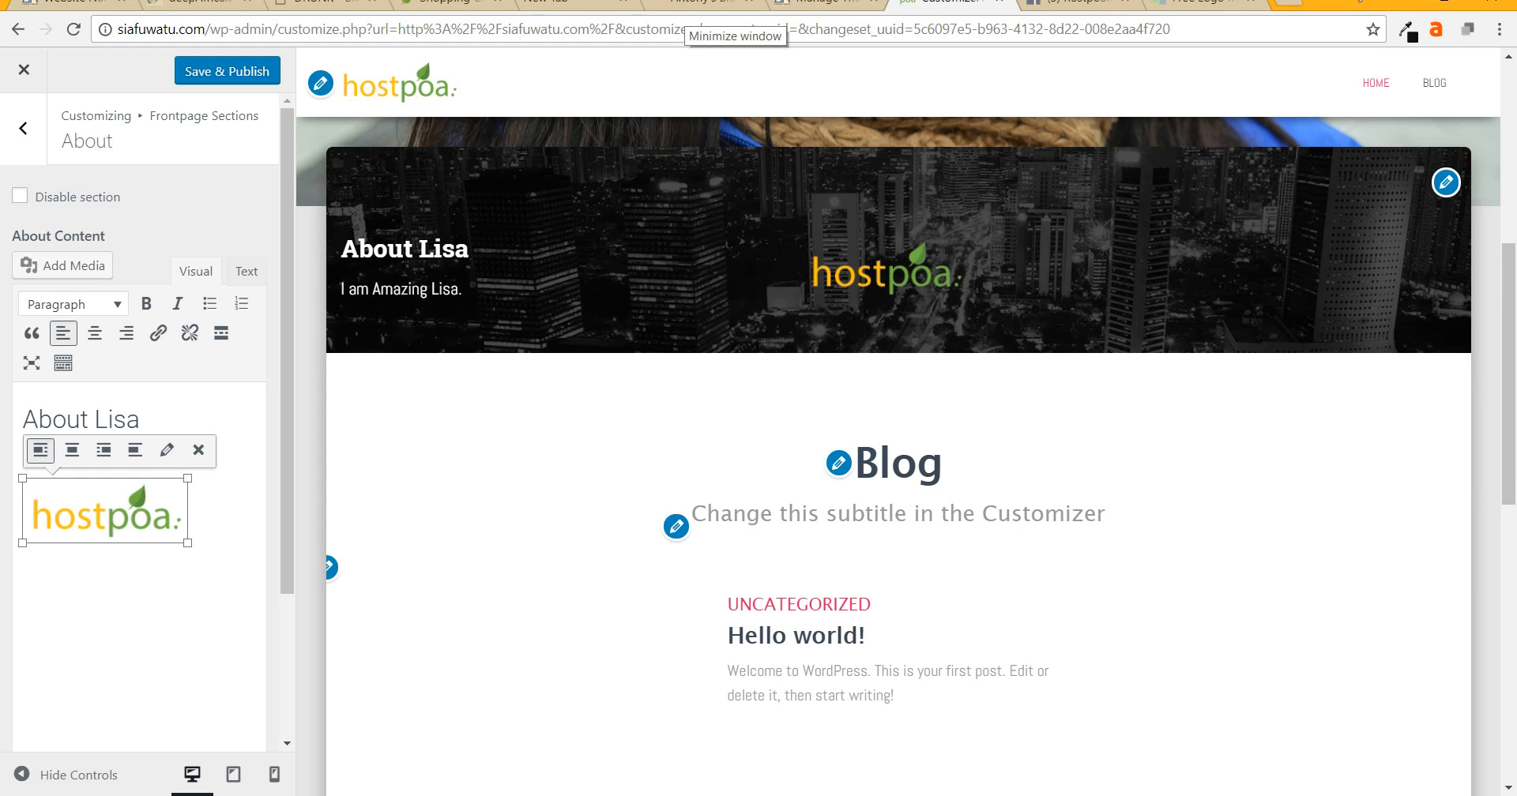
{"action": "left_click", "coordinate": [127, 332]}
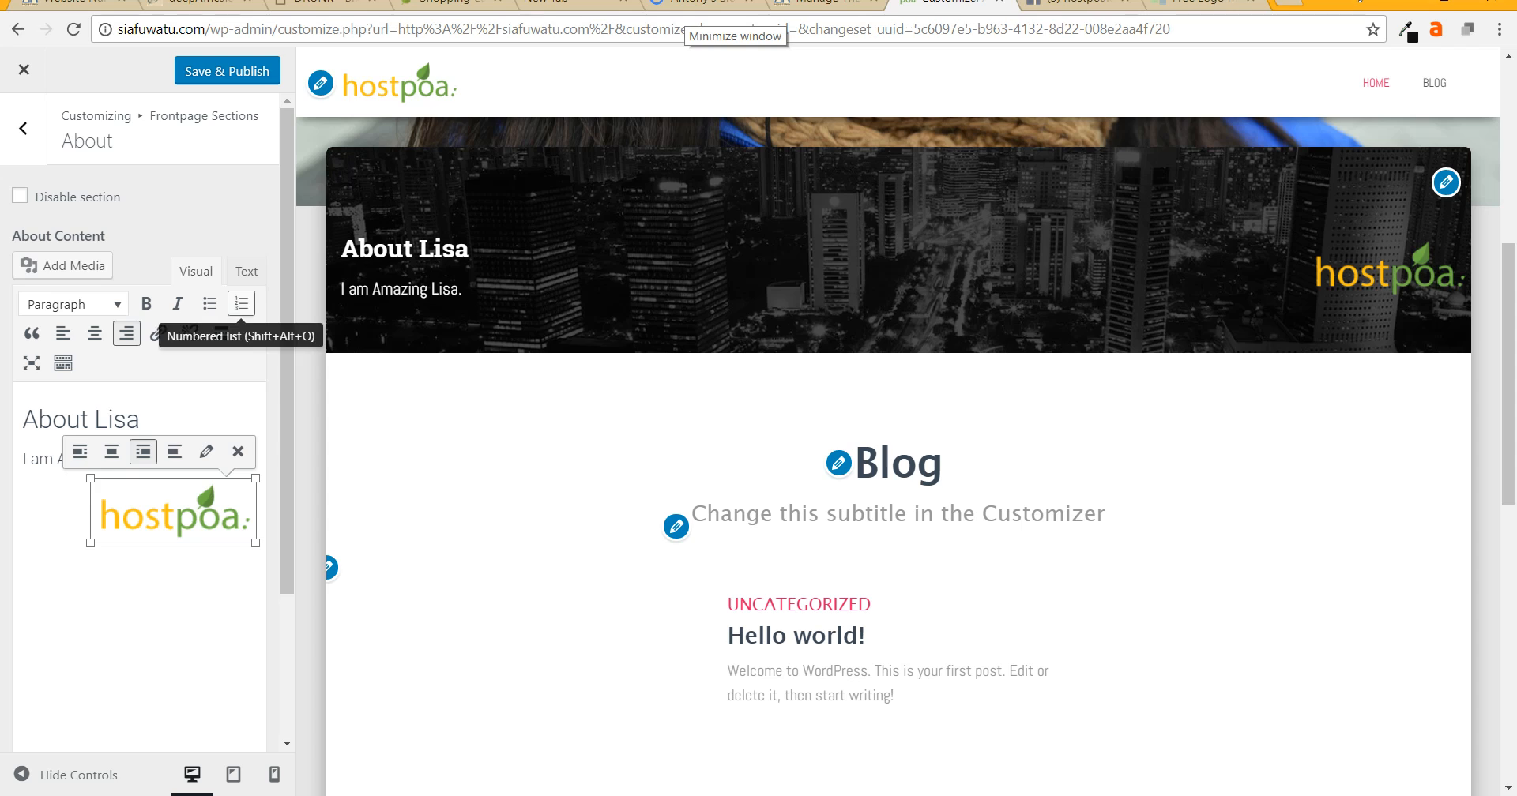
{"action": "left_click", "coordinate": [140, 420]}
{"action": "left_click", "coordinate": [154, 459]}
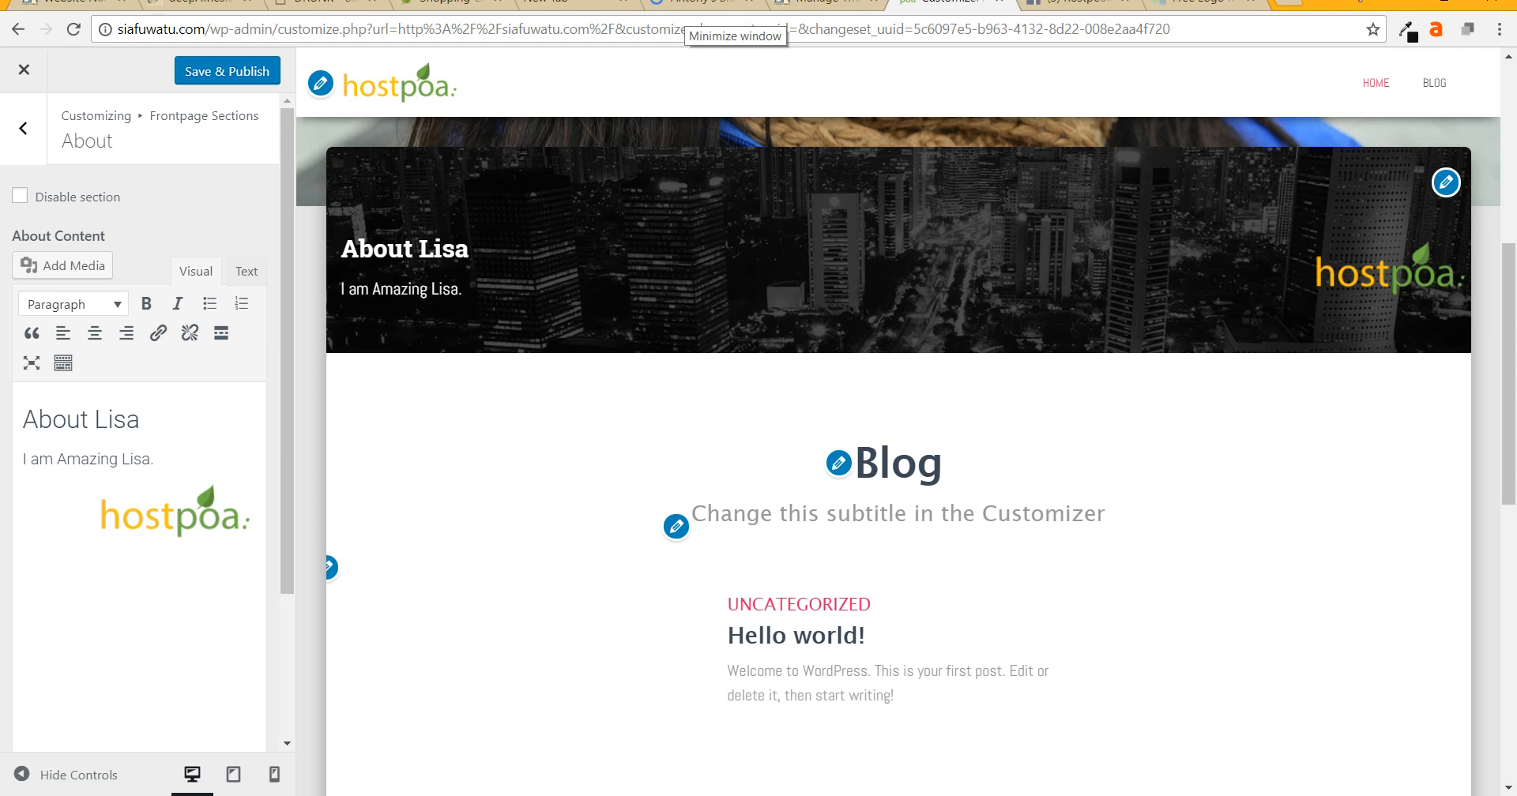
- Add three lines of test gibberish below the About intro
{"action": "key", "text": "Return"}
{"action": "type", "text": "sldkjflksdjfla"}
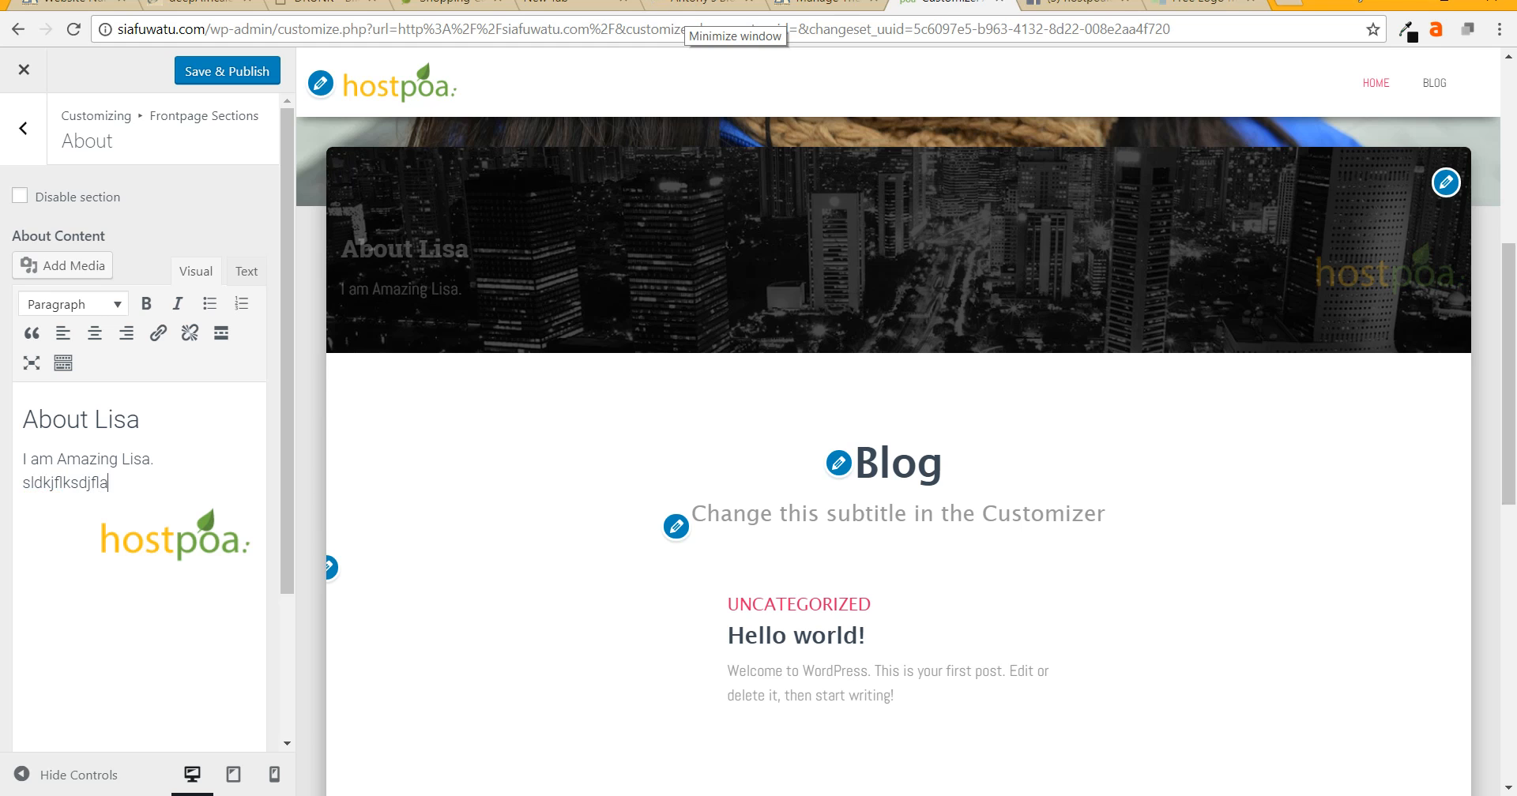
{"action": "key", "text": "Return"}
{"action": "type", "text": "asjlfaskjd"}
{"action": "key", "text": "Return"}
{"action": "type", "text": "asjdlkjf"}
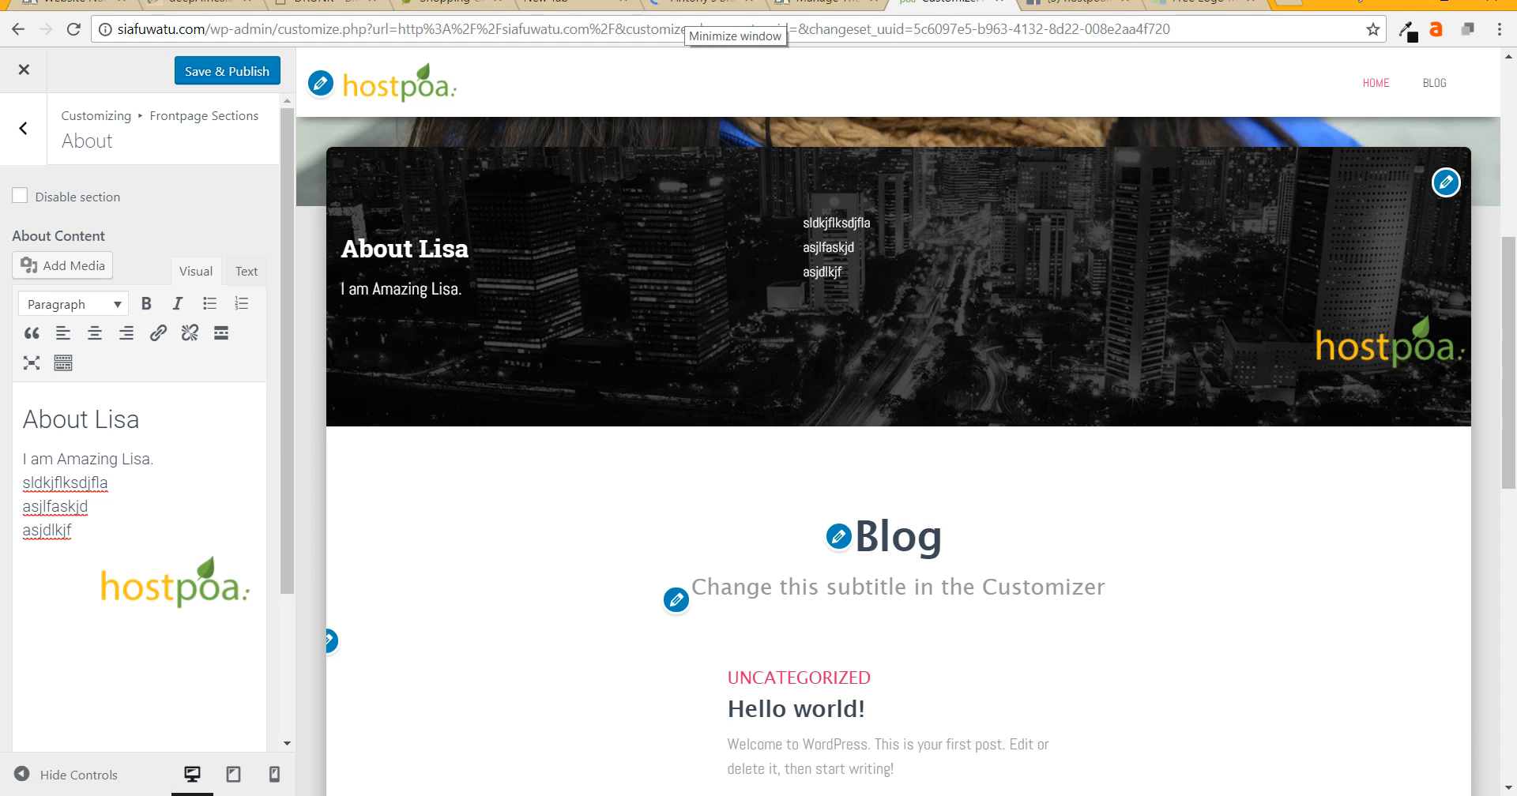
- Delete the three gibberish lines and the empty paragraph, then Save & Publish
{"action": "triple_click", "coordinate": [67, 483]}
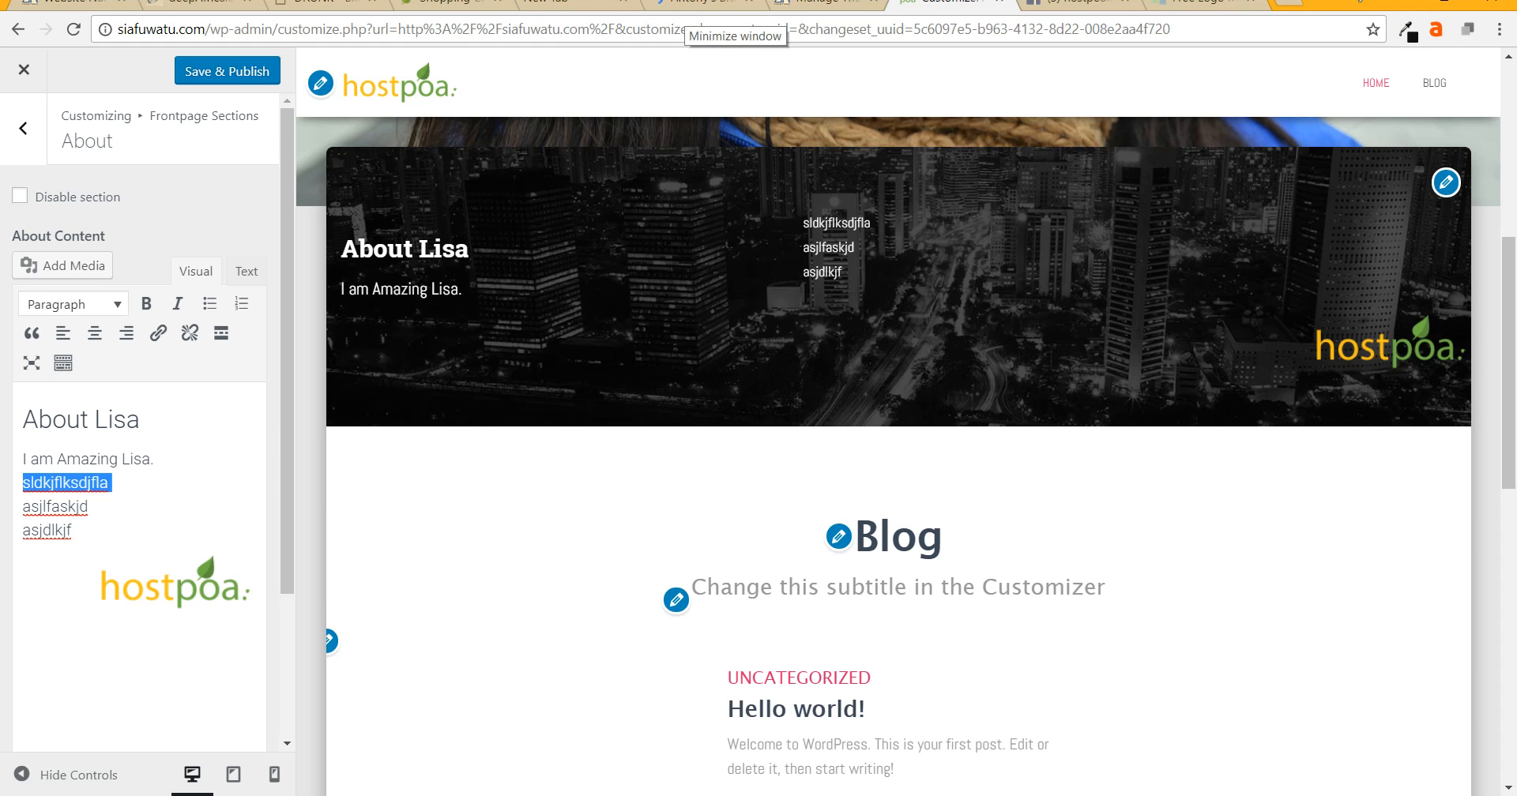
{"action": "key", "text": "BackSpace"}
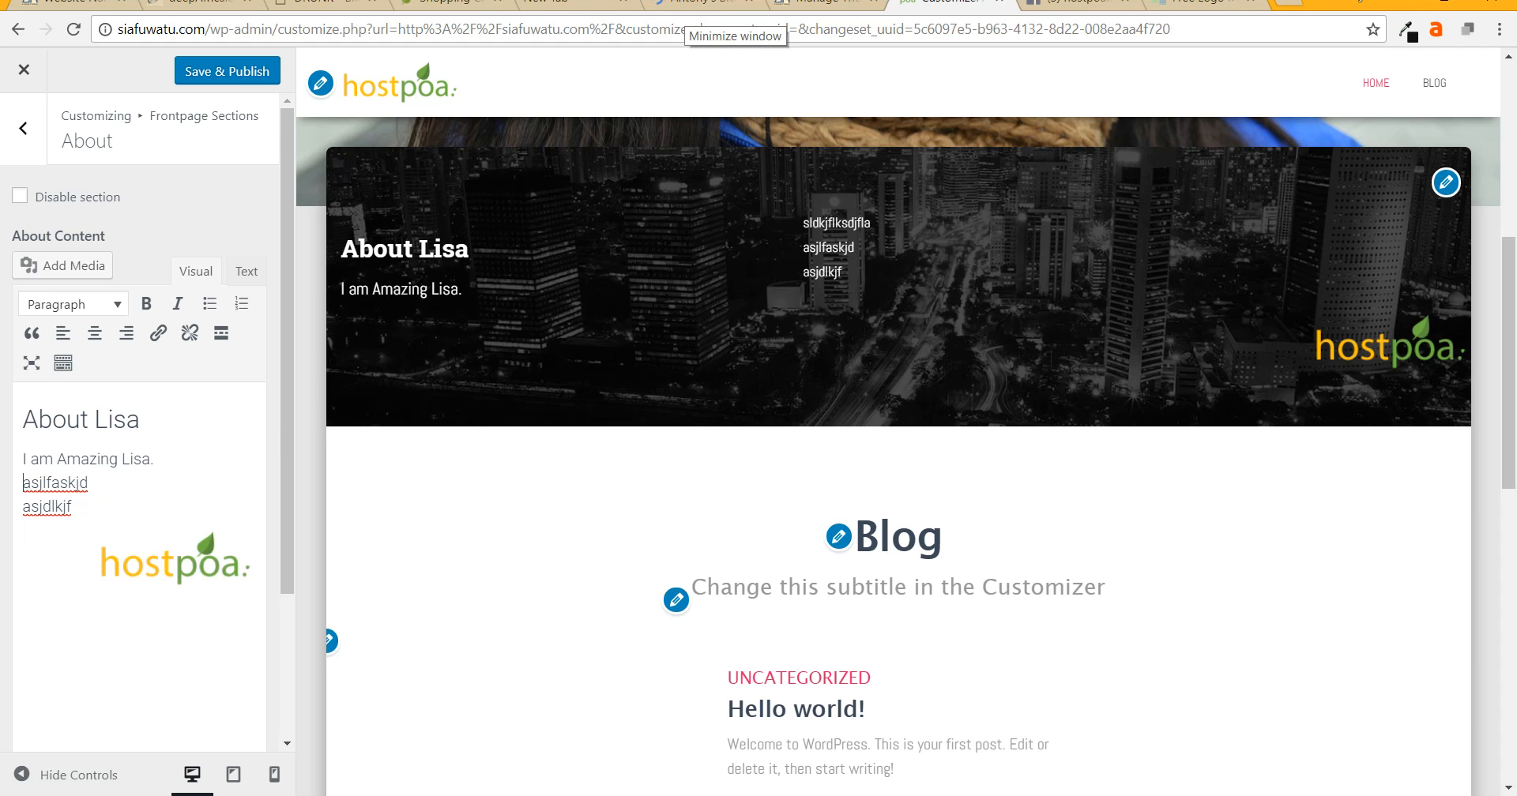
{"action": "key", "text": "shift+End"}
{"action": "key", "text": "BackSpace"}
{"action": "key", "text": "Down"}
{"action": "key", "text": "shift+End"}
{"action": "key", "text": "BackSpace"}
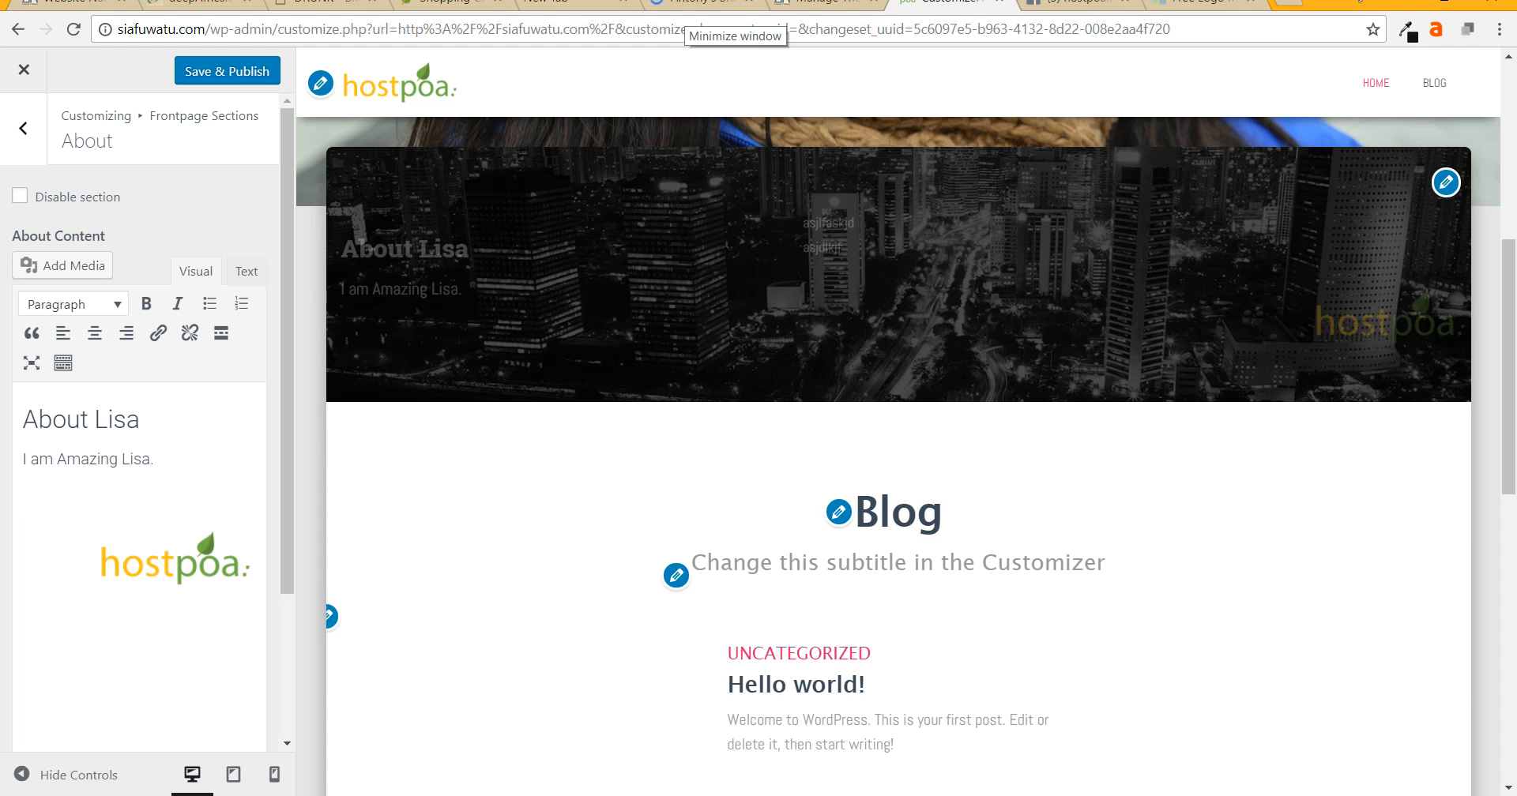
{"action": "key", "text": "BackSpace"}
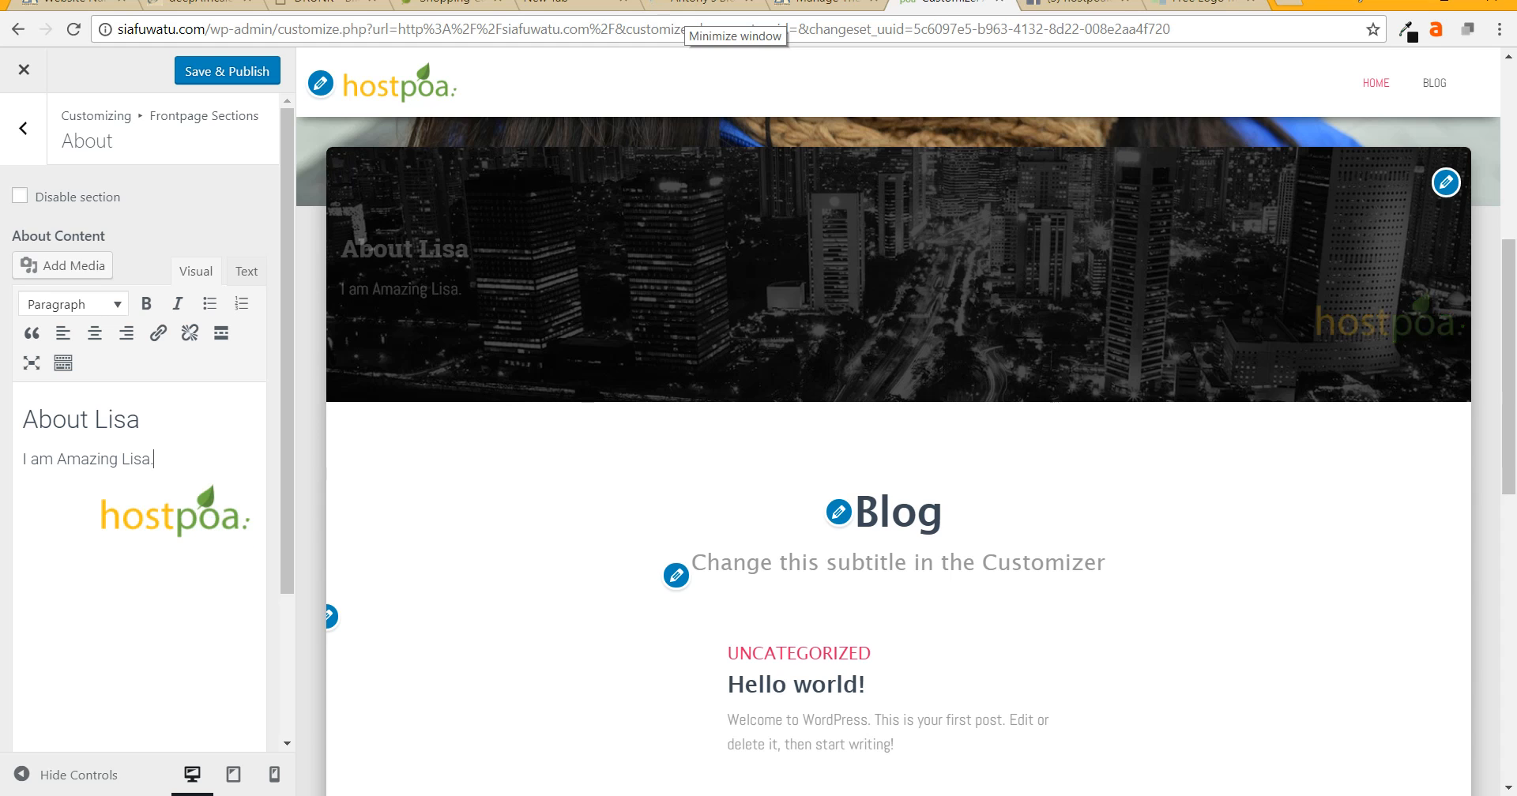
{"action": "left_click", "coordinate": [227, 71]}
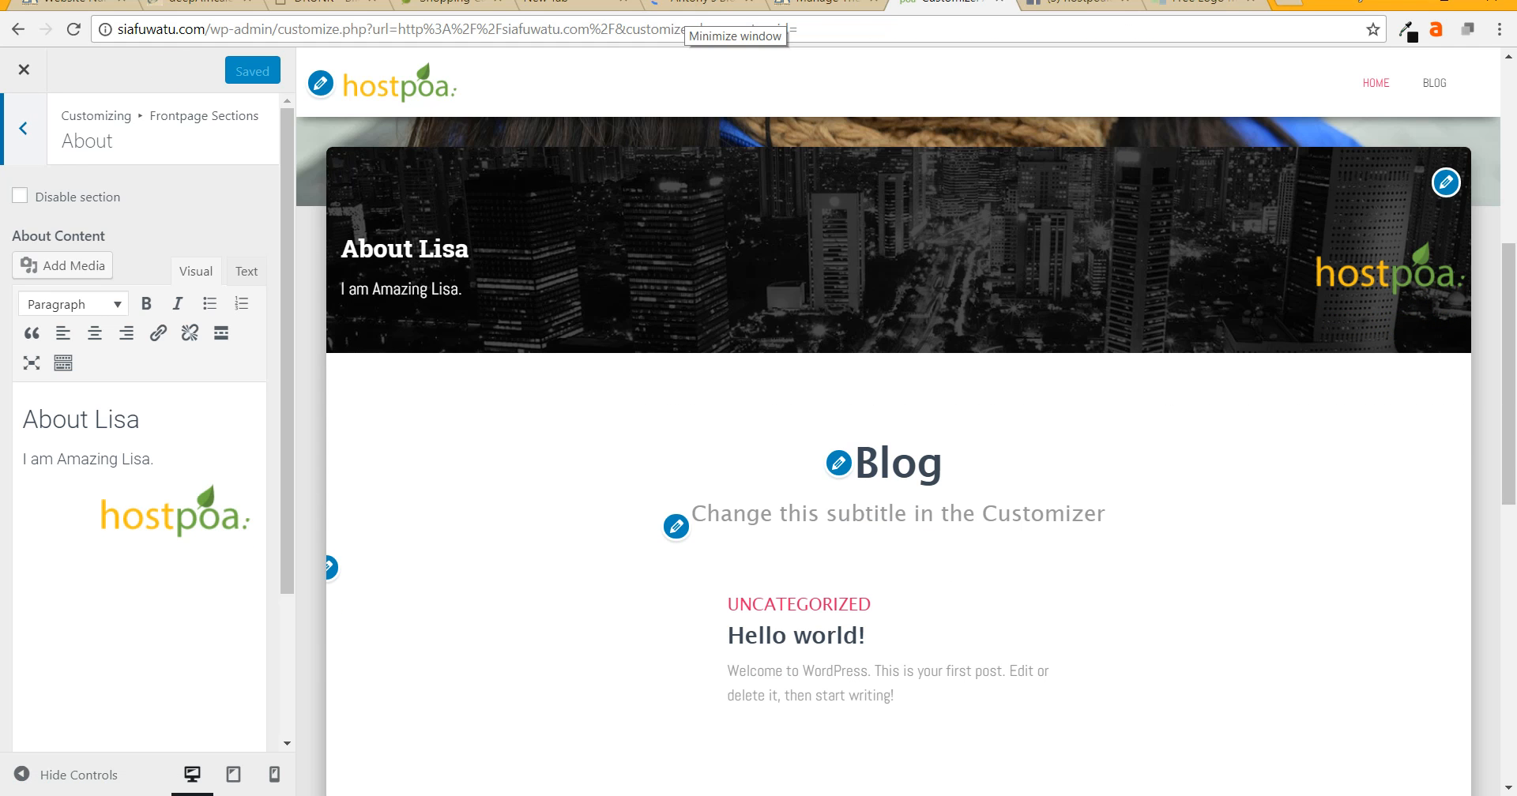
- Set the Blog section to 10 items with the title 'Lisa', then reload the page
{"action": "left_click", "coordinate": [23, 128]}
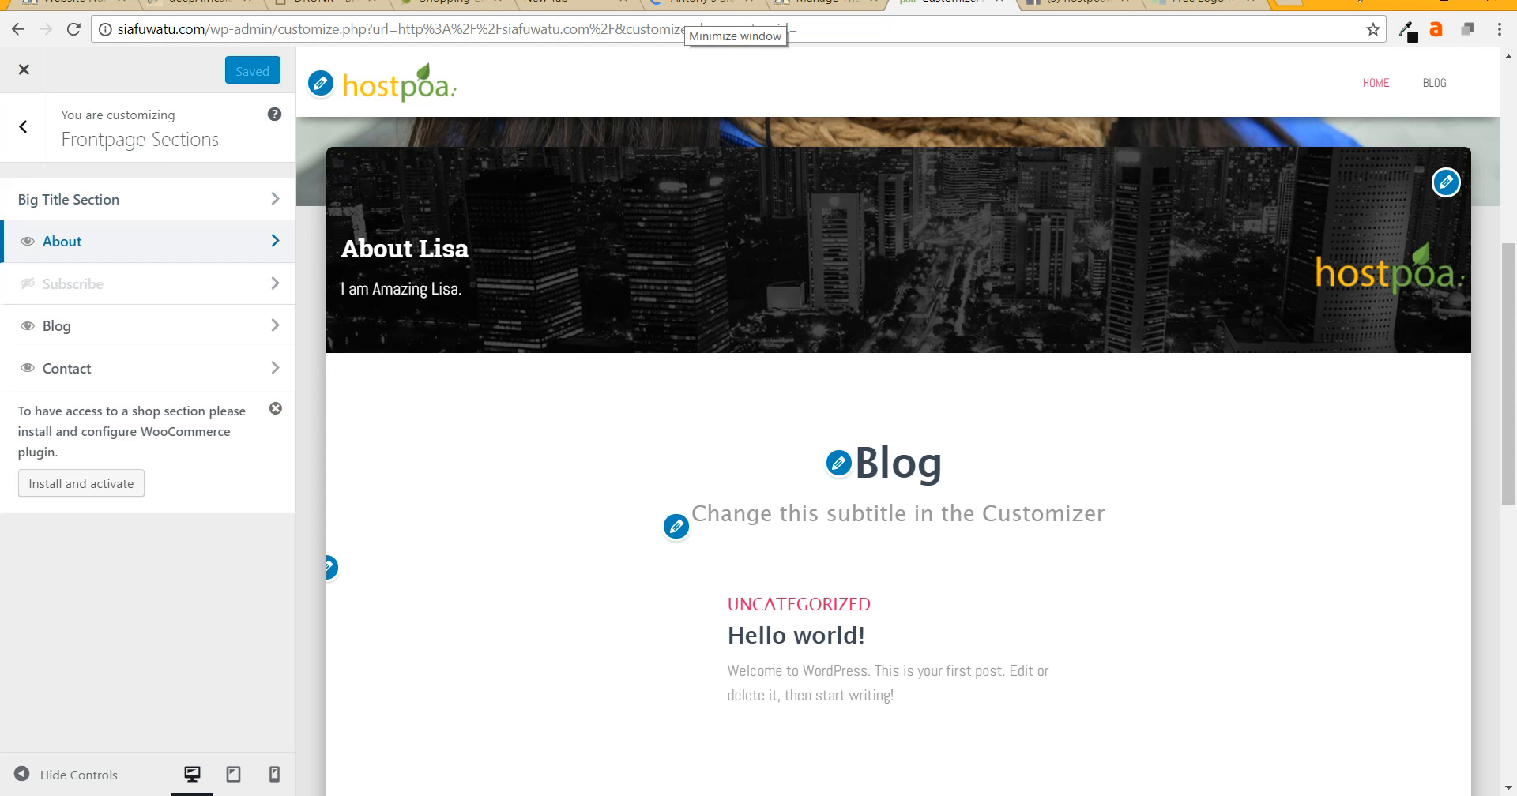
{"action": "left_click", "coordinate": [118, 325]}
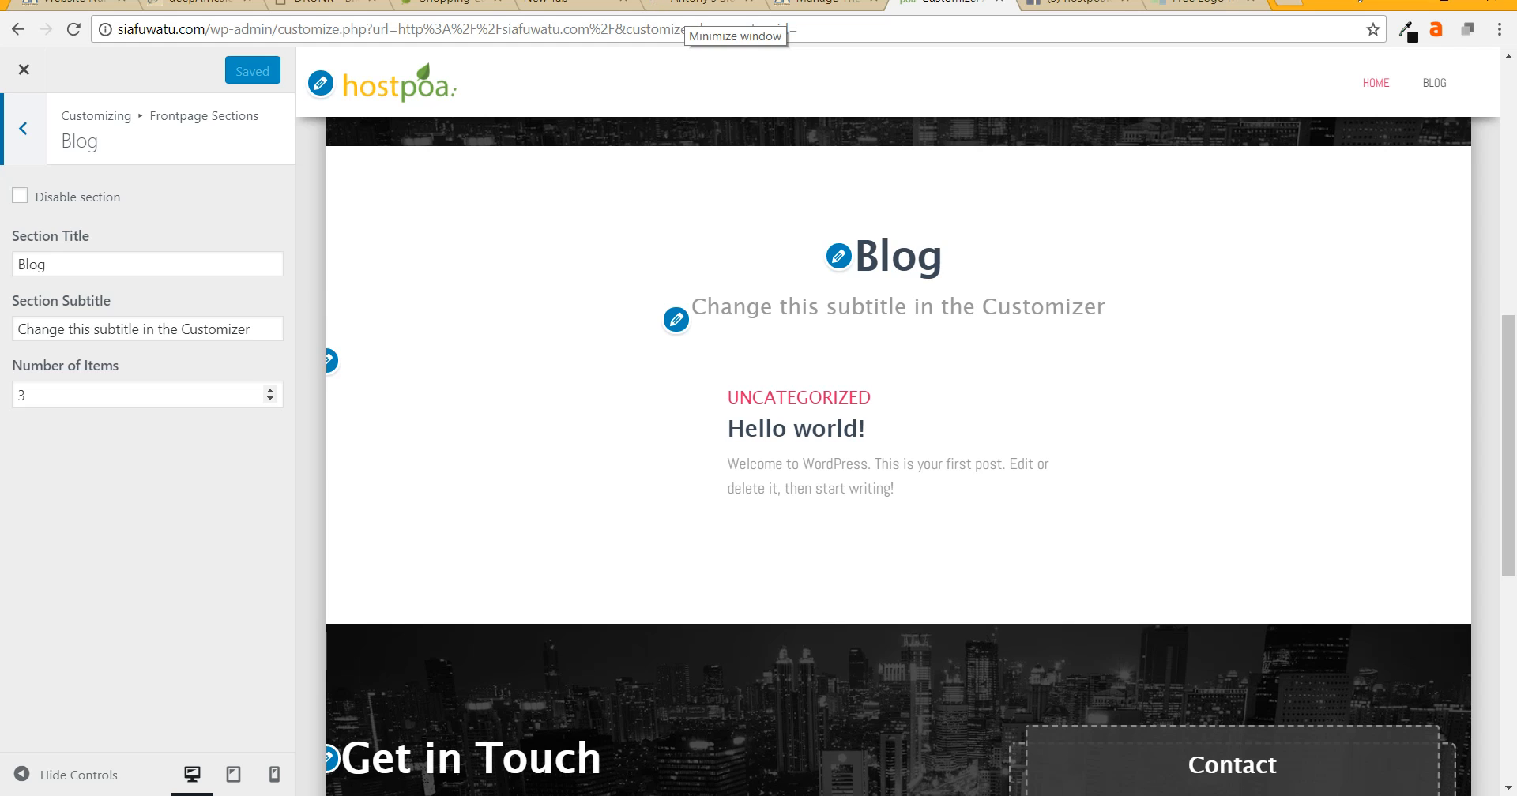
{"action": "left_click", "coordinate": [158, 395]}
{"action": "key", "text": "ctrl+a"}
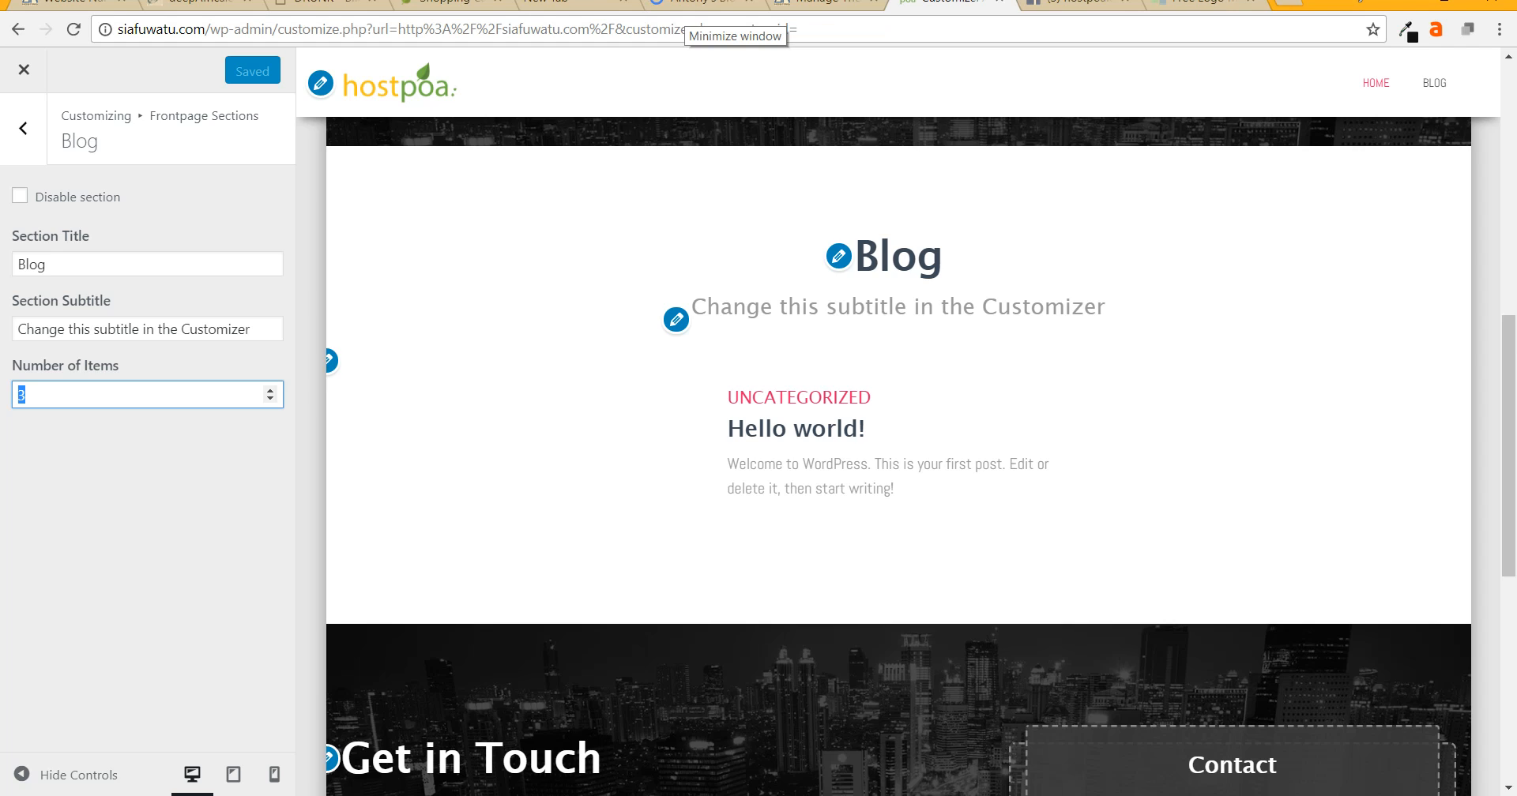
{"action": "type", "text": "10"}
{"action": "left_click_drag", "start_coordinate": [52, 265], "coordinate": [14, 265]}
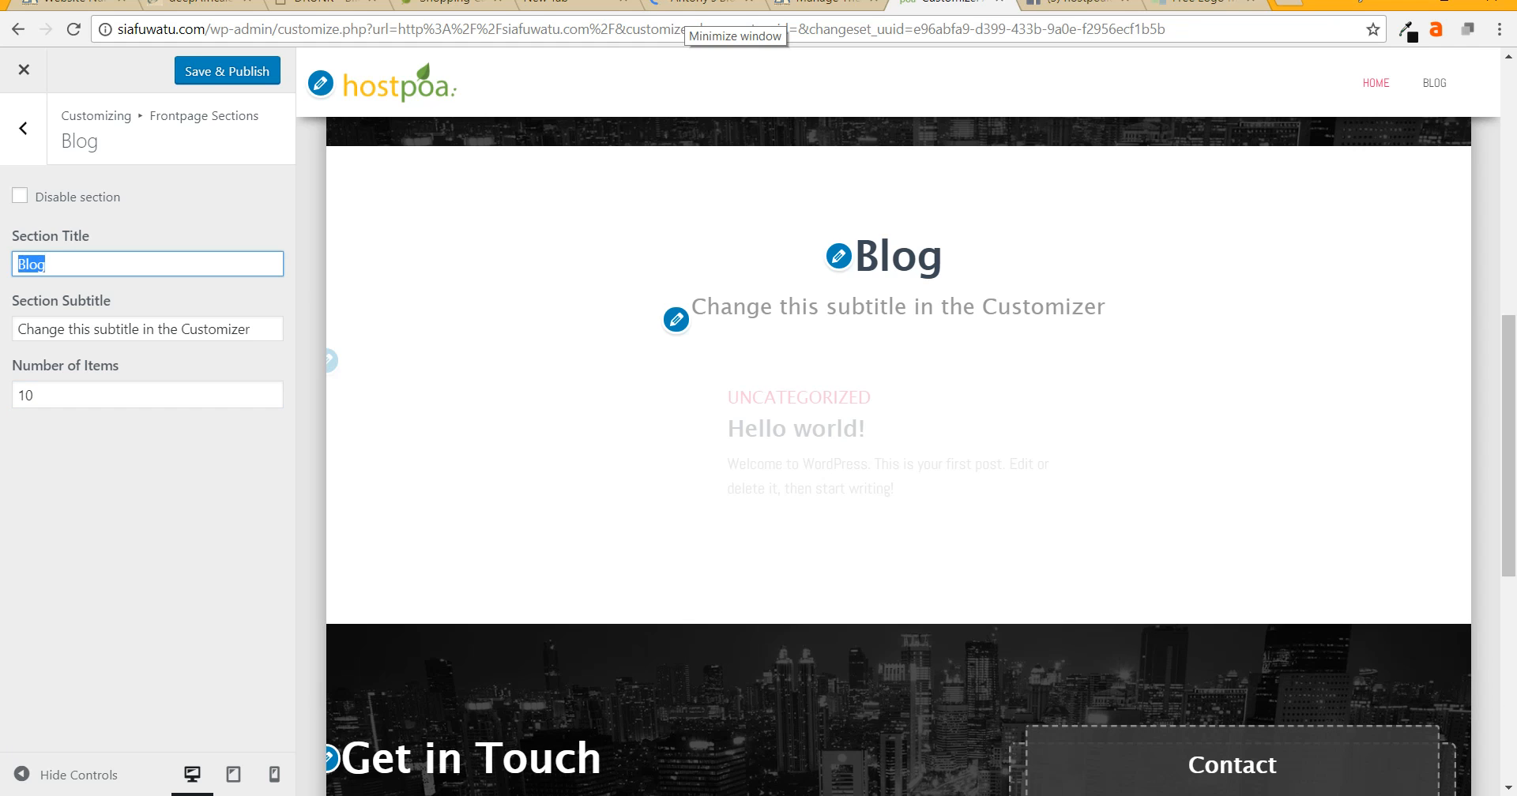
{"action": "type", "text": "Lisa"}
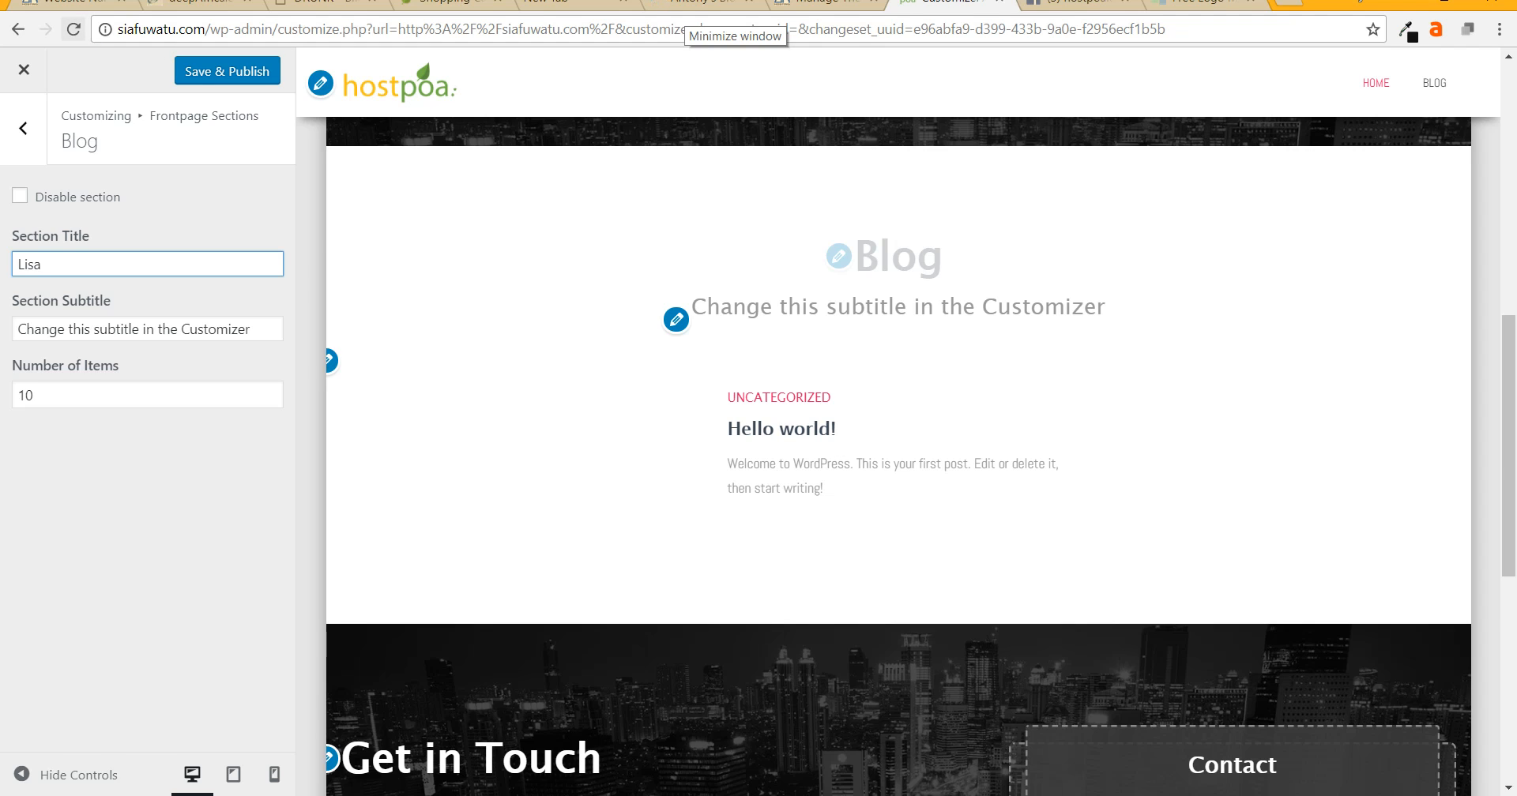
{"action": "left_click", "coordinate": [73, 30]}
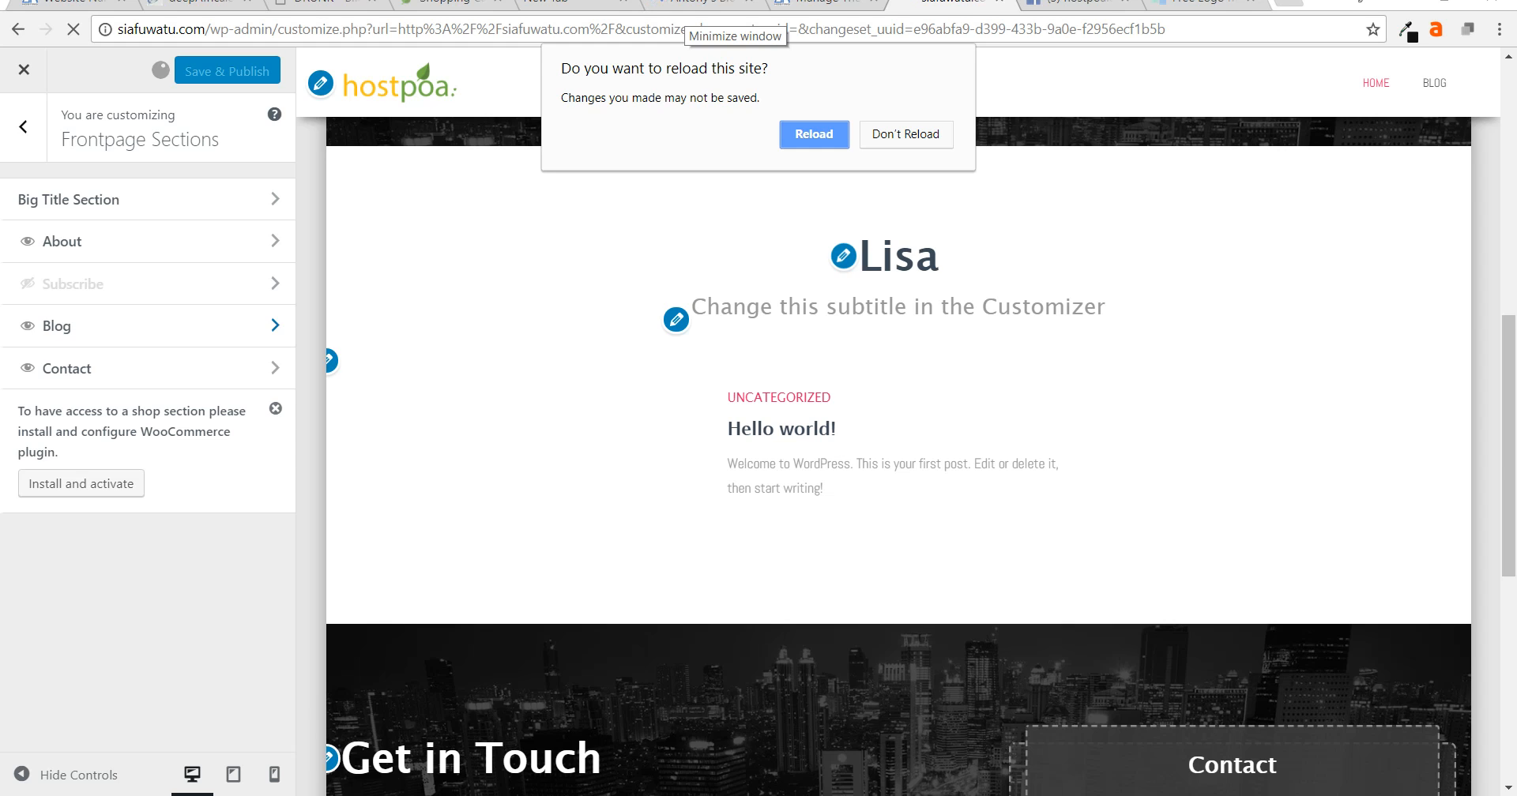
- Reload the Customizer and scroll the preview to confirm the Blog heading reads 'Lisas'
{"action": "key", "text": "Return"}
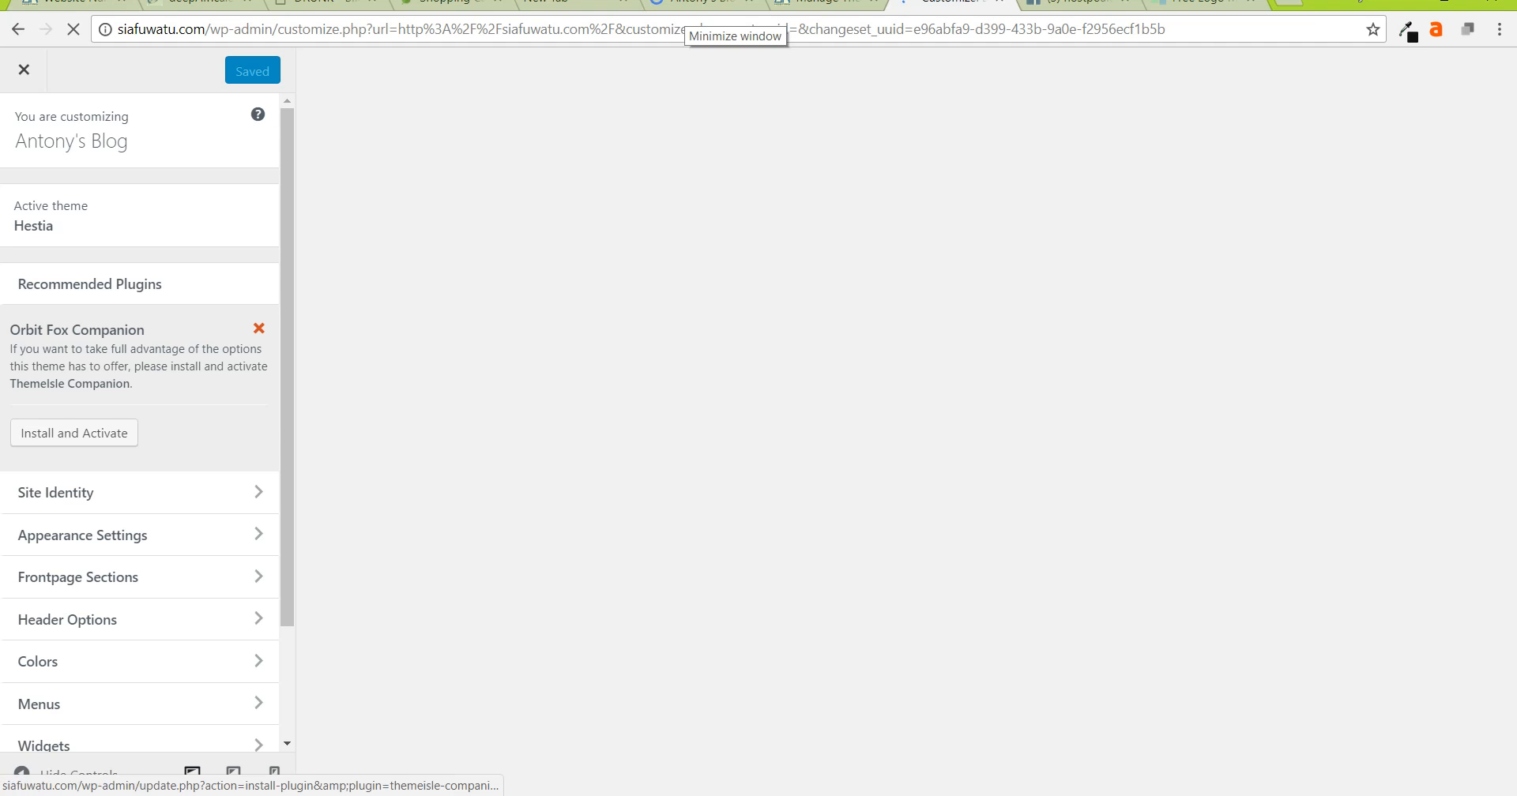
{"action": "scroll", "coordinate": [119, 435], "scroll_direction": "down", "scroll_amount": 2}
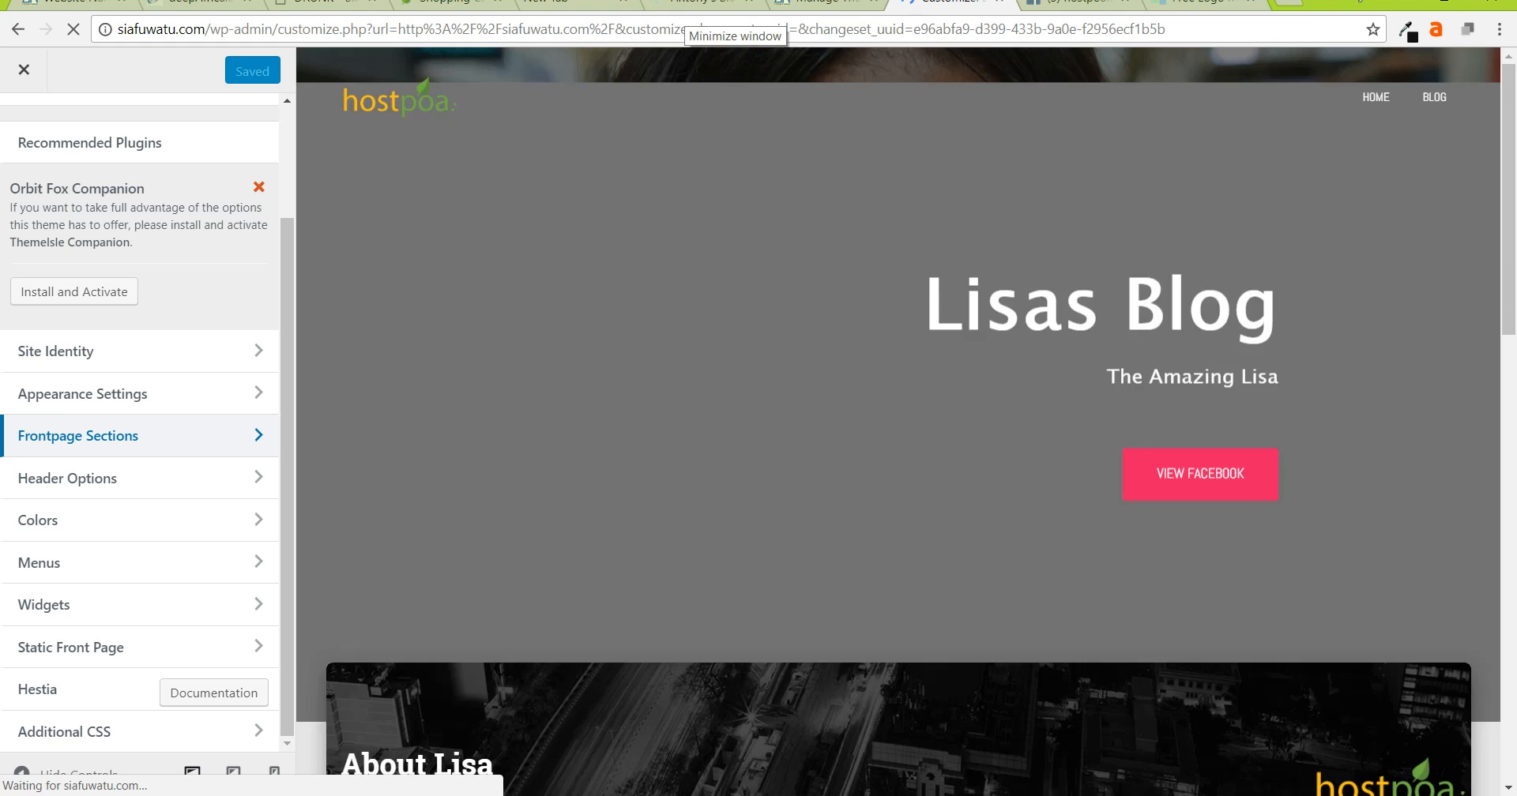
{"action": "scroll", "coordinate": [898, 422], "scroll_direction": "down", "scroll_amount": 7}
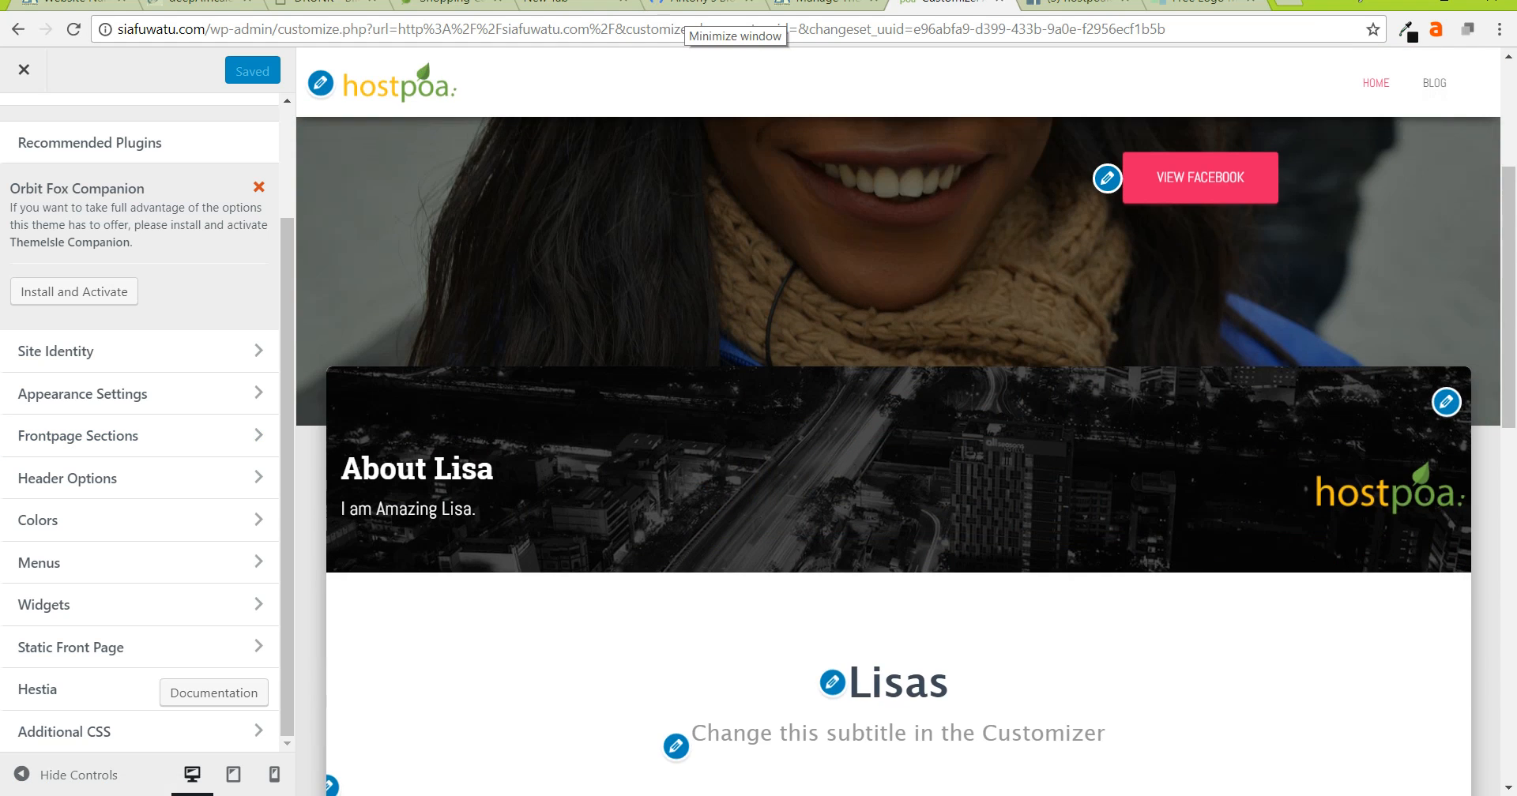
{"action": "scroll", "coordinate": [898, 422], "scroll_direction": "down", "scroll_amount": 2}
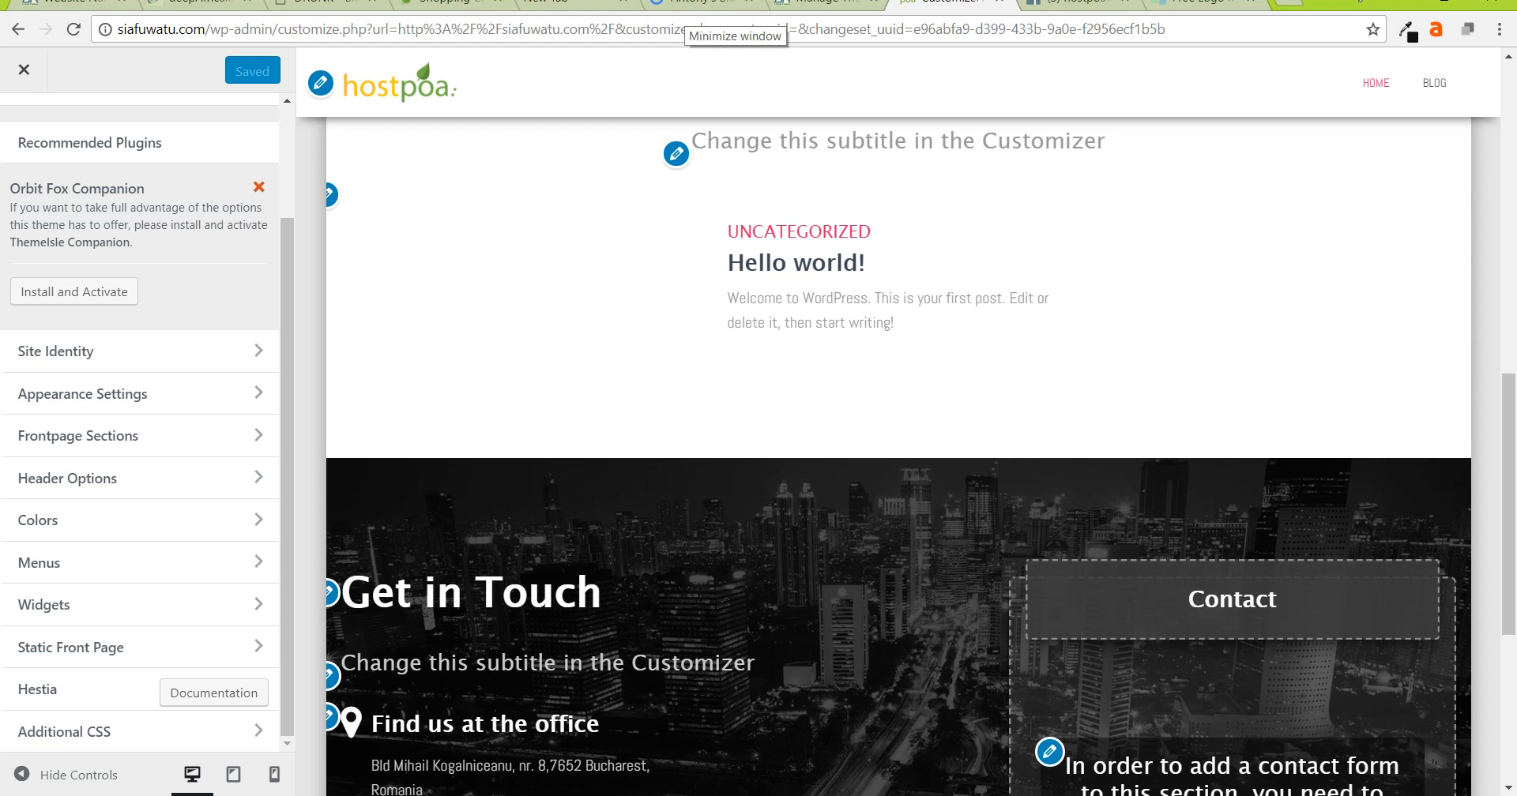
{"action": "scroll", "coordinate": [898, 422], "scroll_direction": "up", "scroll_amount": 2}
- Title the Blog section 'Lisa's Blog' with subtitle 'This is Amazing Lisa's Blog'
{"action": "left_click", "coordinate": [142, 435]}
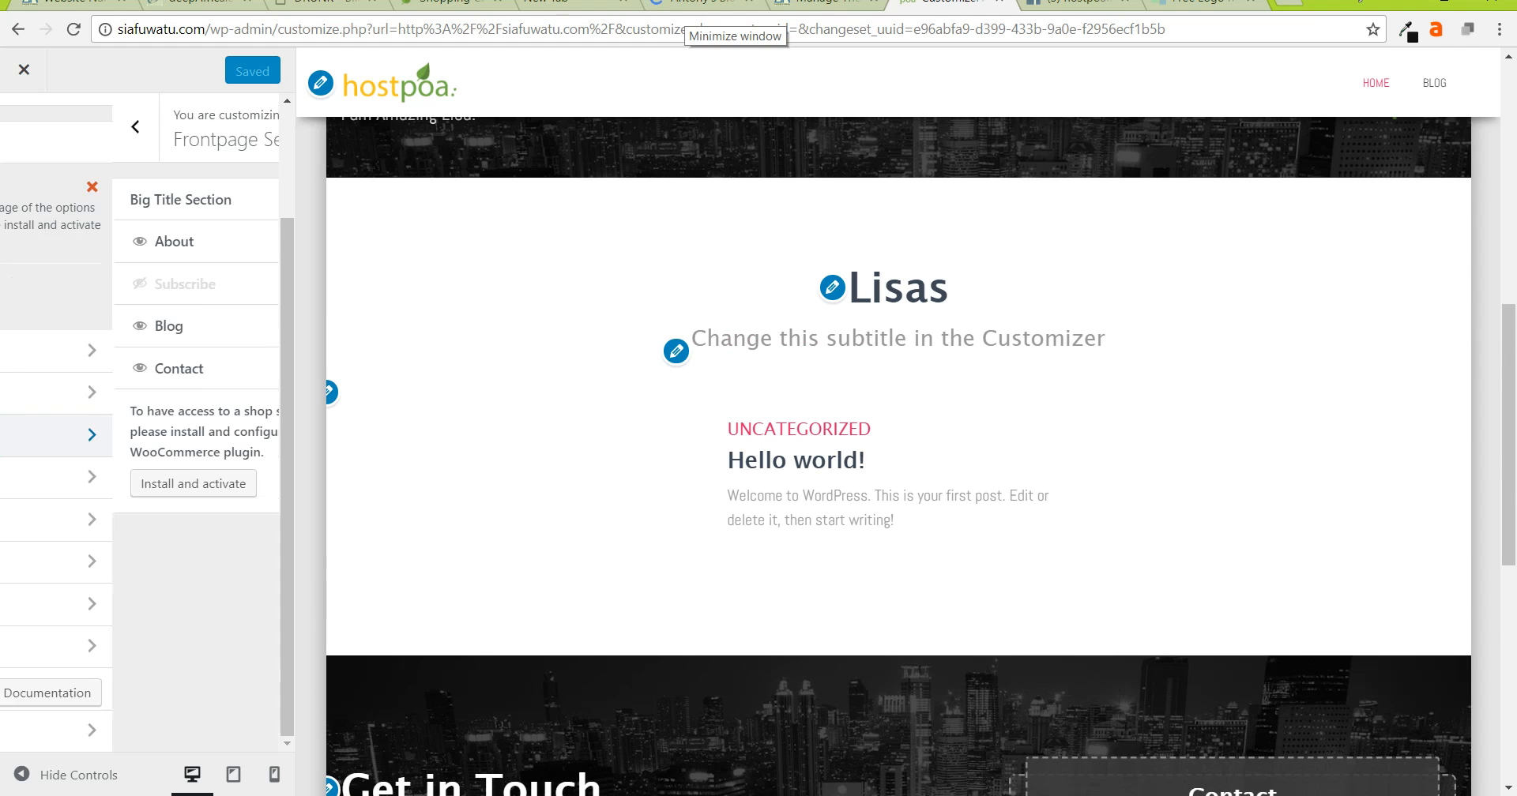
{"action": "left_click", "coordinate": [150, 326]}
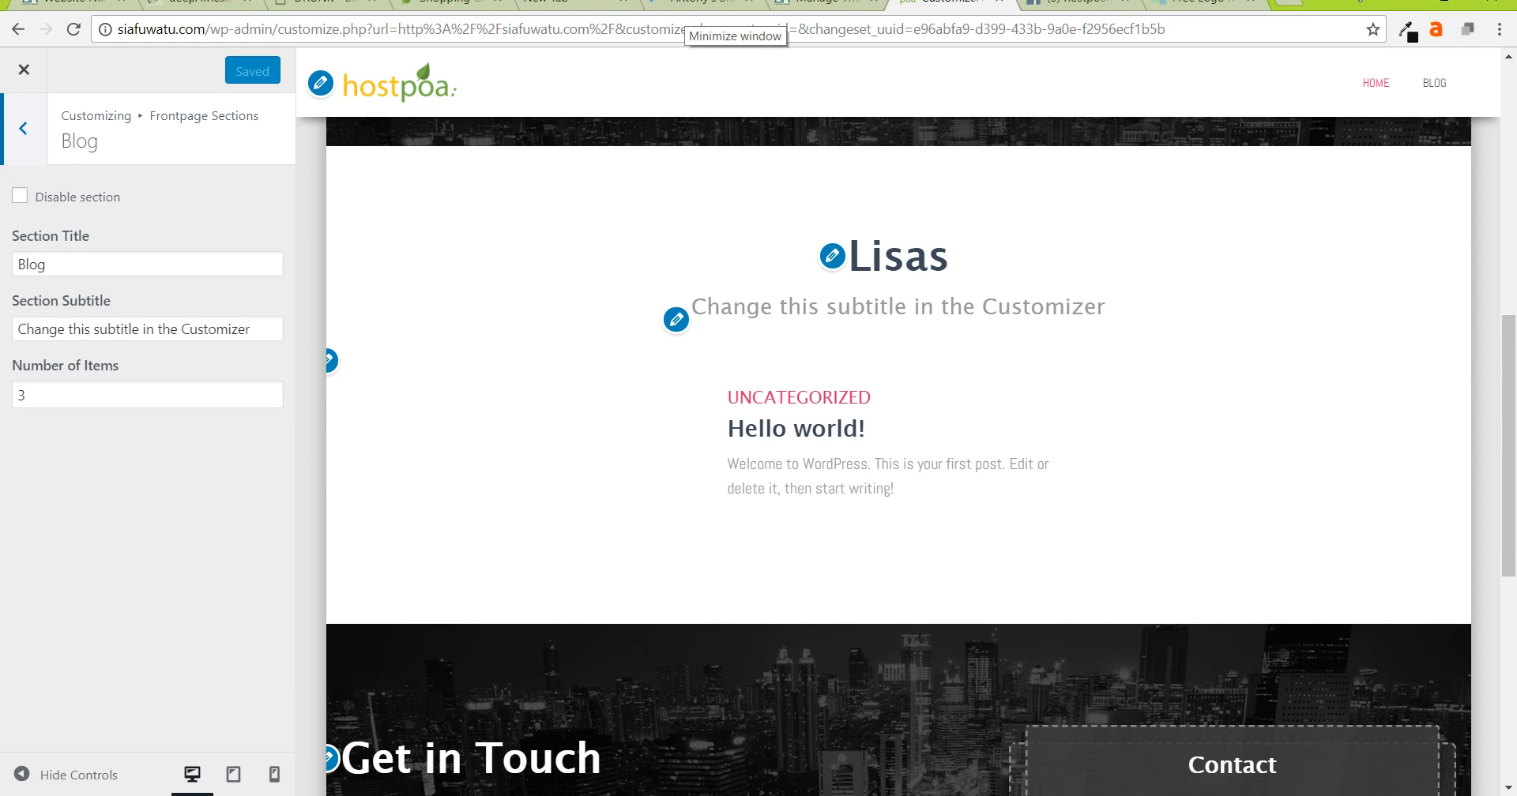
{"action": "double_click", "coordinate": [32, 264]}
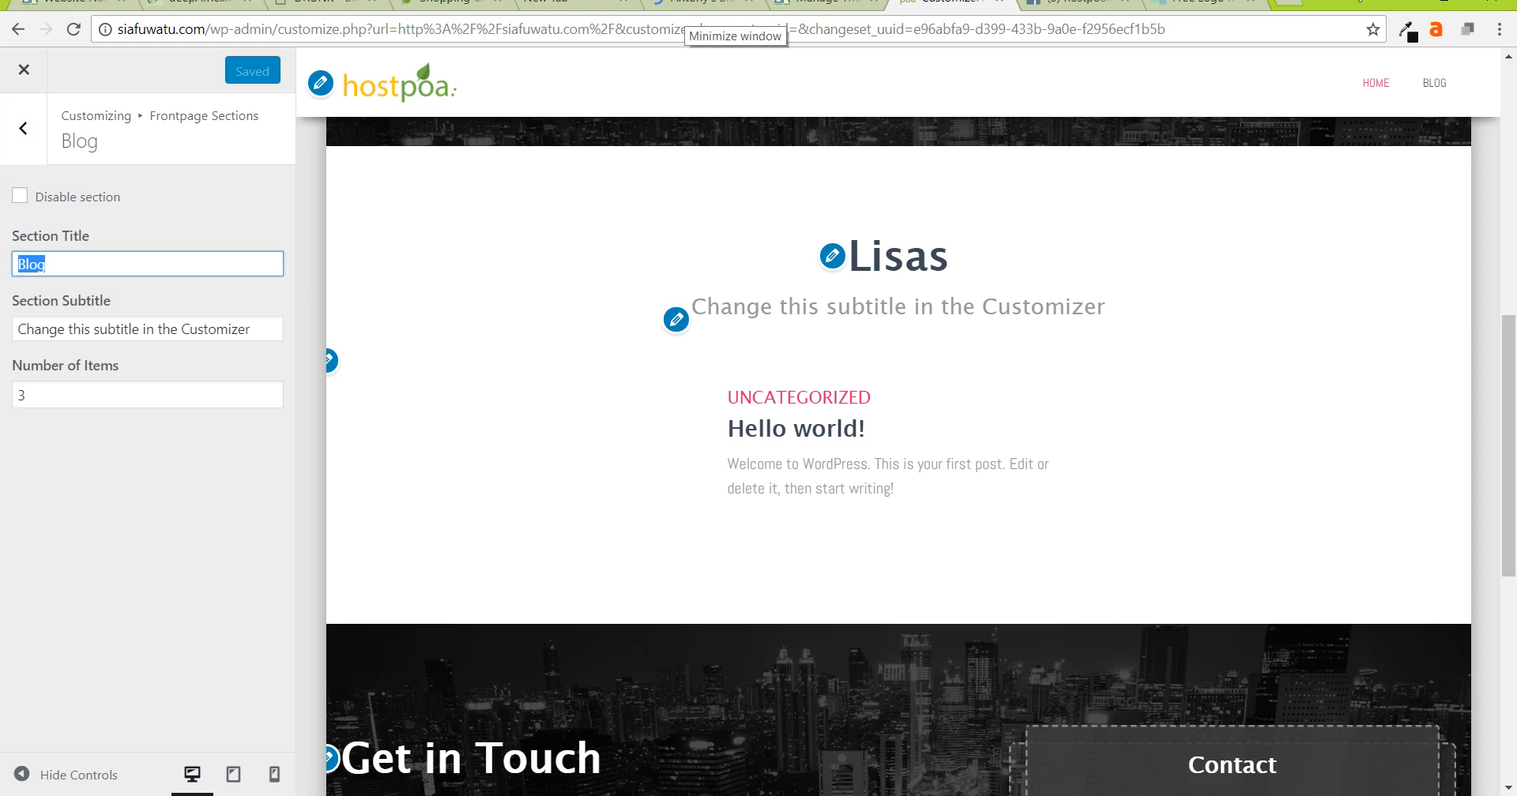
{"action": "type", "text": "Lisa's Blog"}
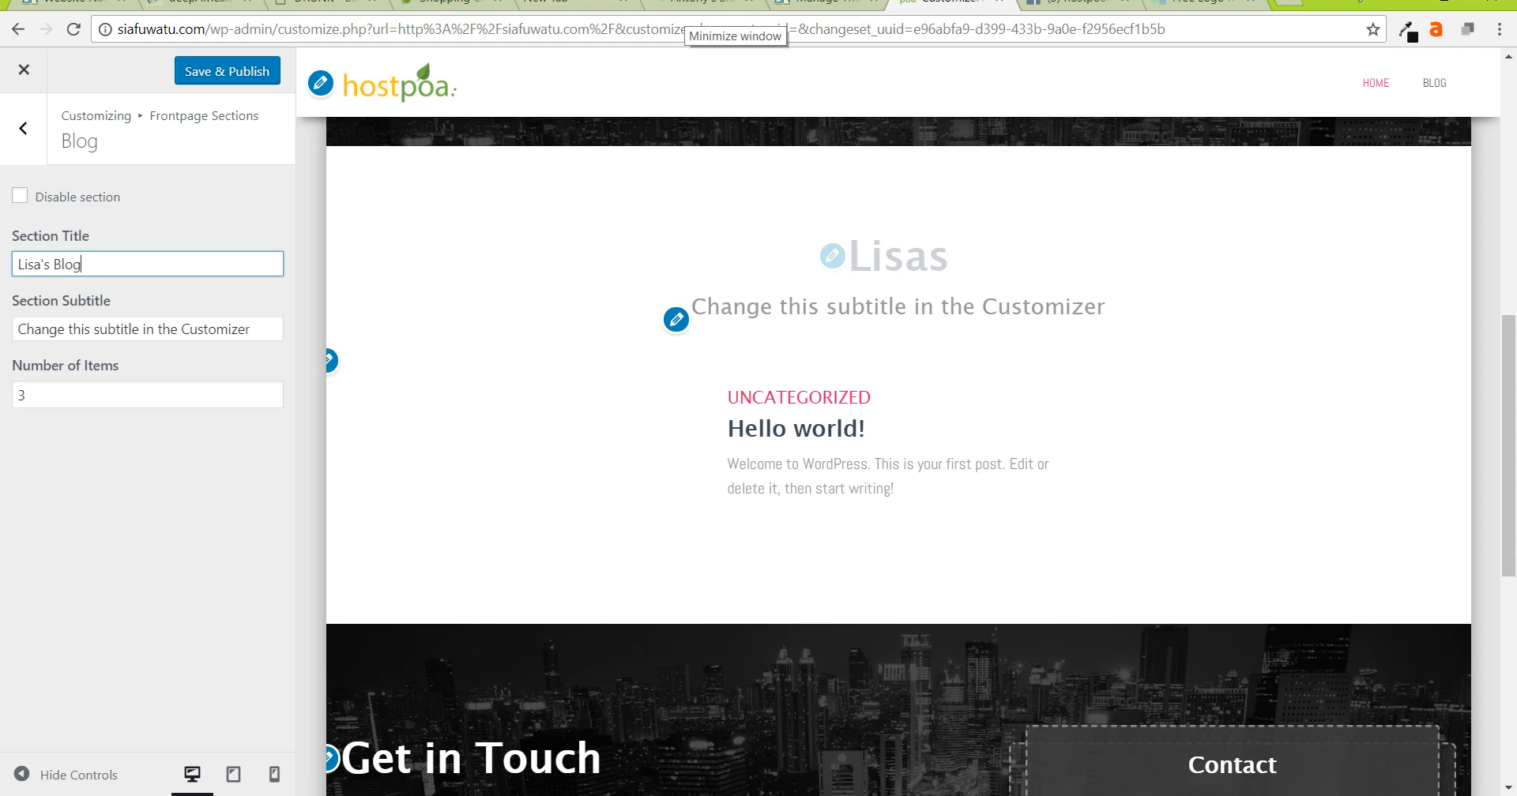
{"action": "key", "text": "Tab"}
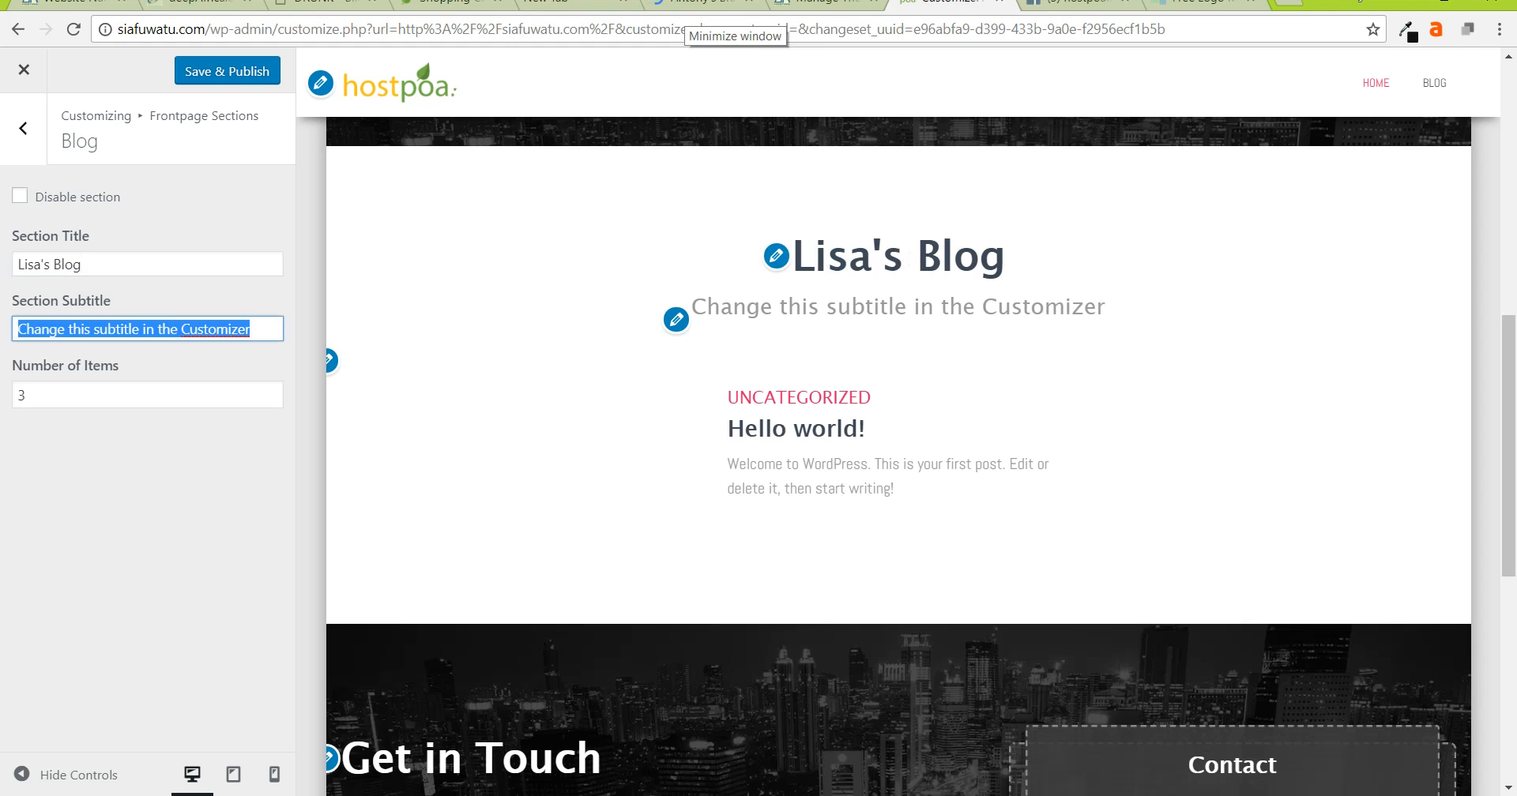
{"action": "type", "text": "T"}
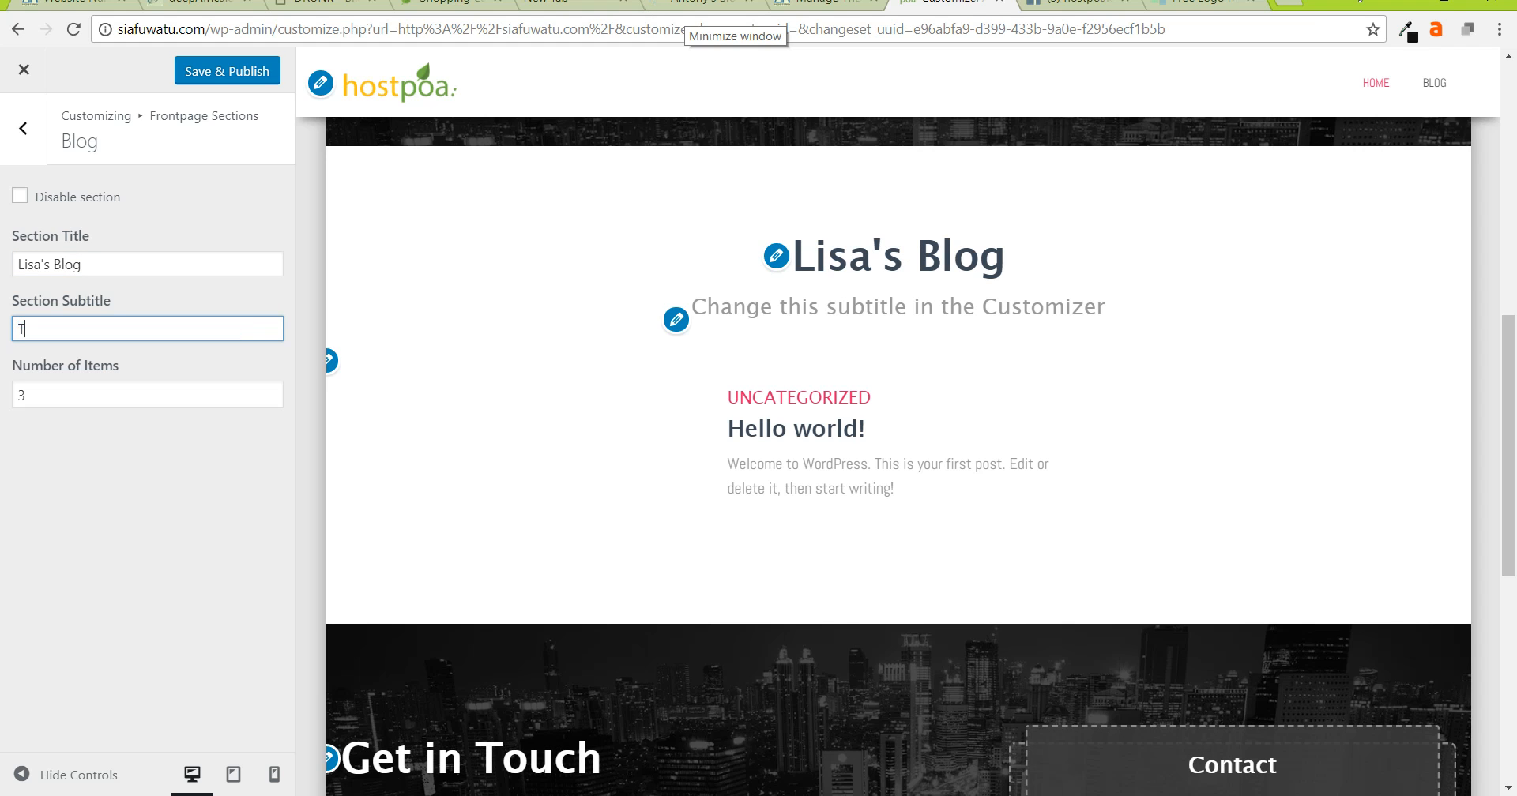
{"action": "type", "text": "his is Amazing "}
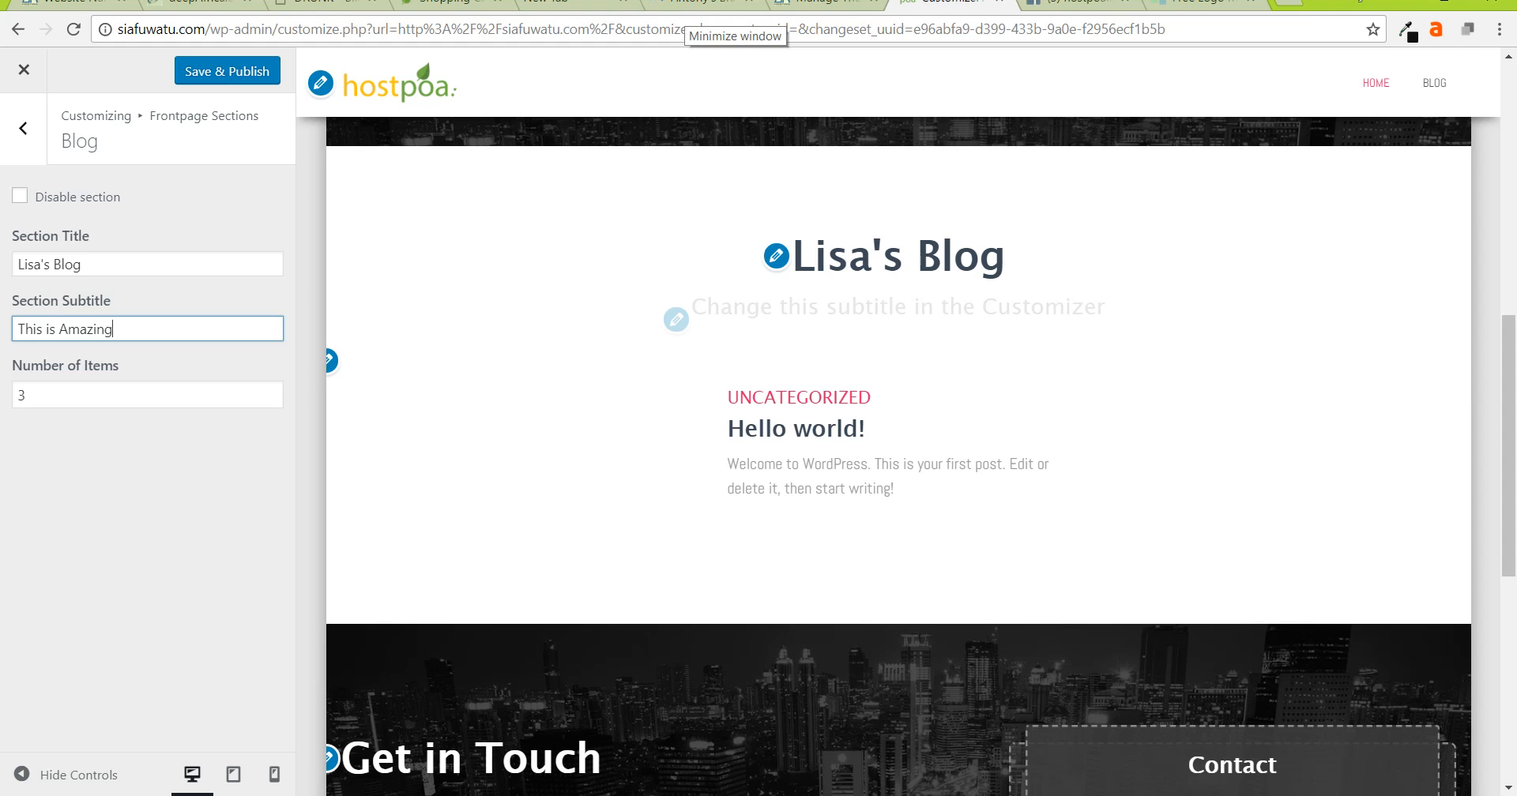
{"action": "type", "text": "Lisa's Blog"}
- Change the Blog section's item count from 3 to 10 and publish
{"action": "left_click", "coordinate": [147, 395]}
{"action": "key", "text": "ctrl+a"}
{"action": "type", "text": "10"}
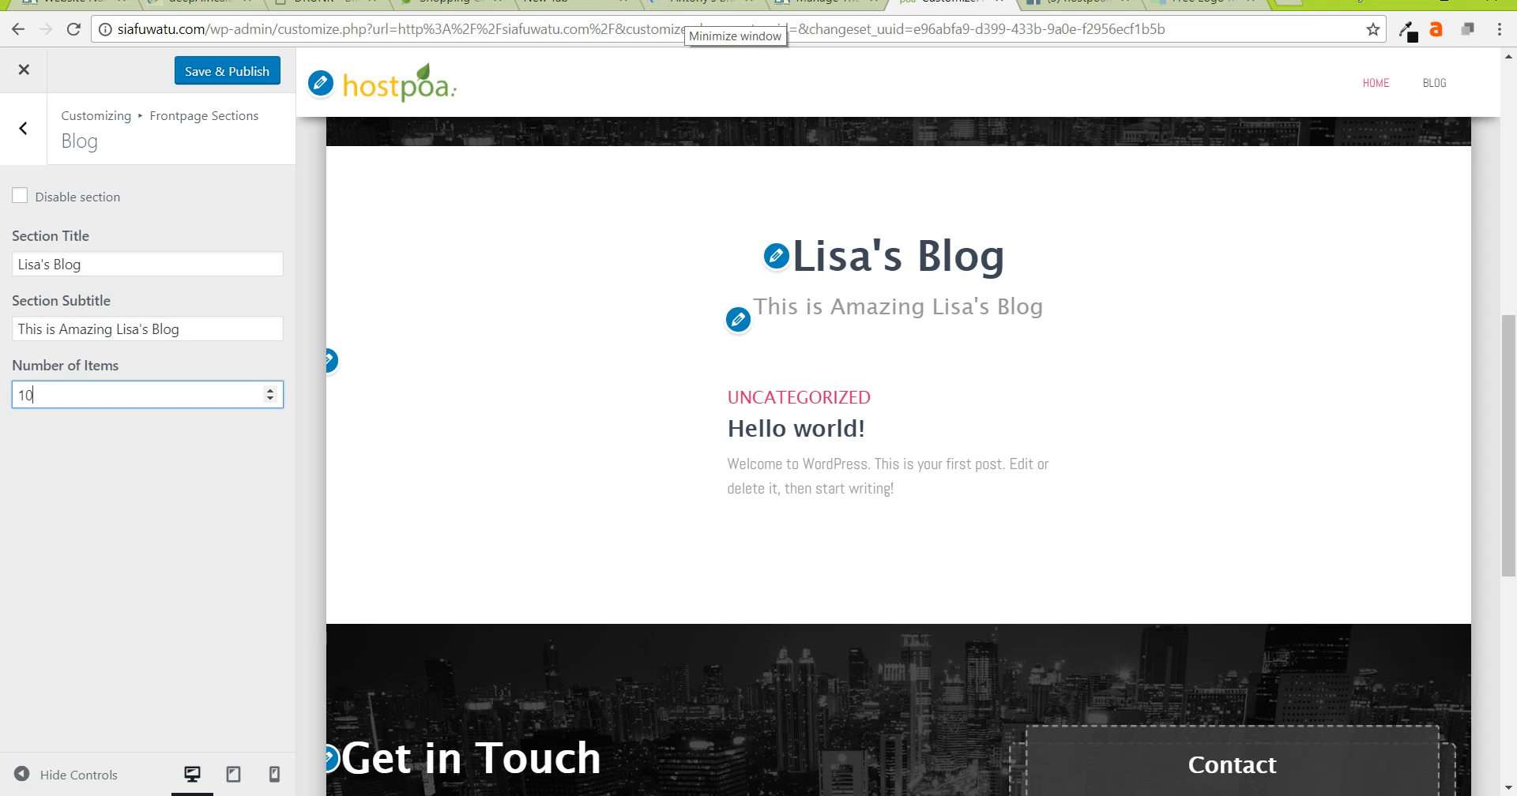
{"action": "left_click", "coordinate": [227, 71]}
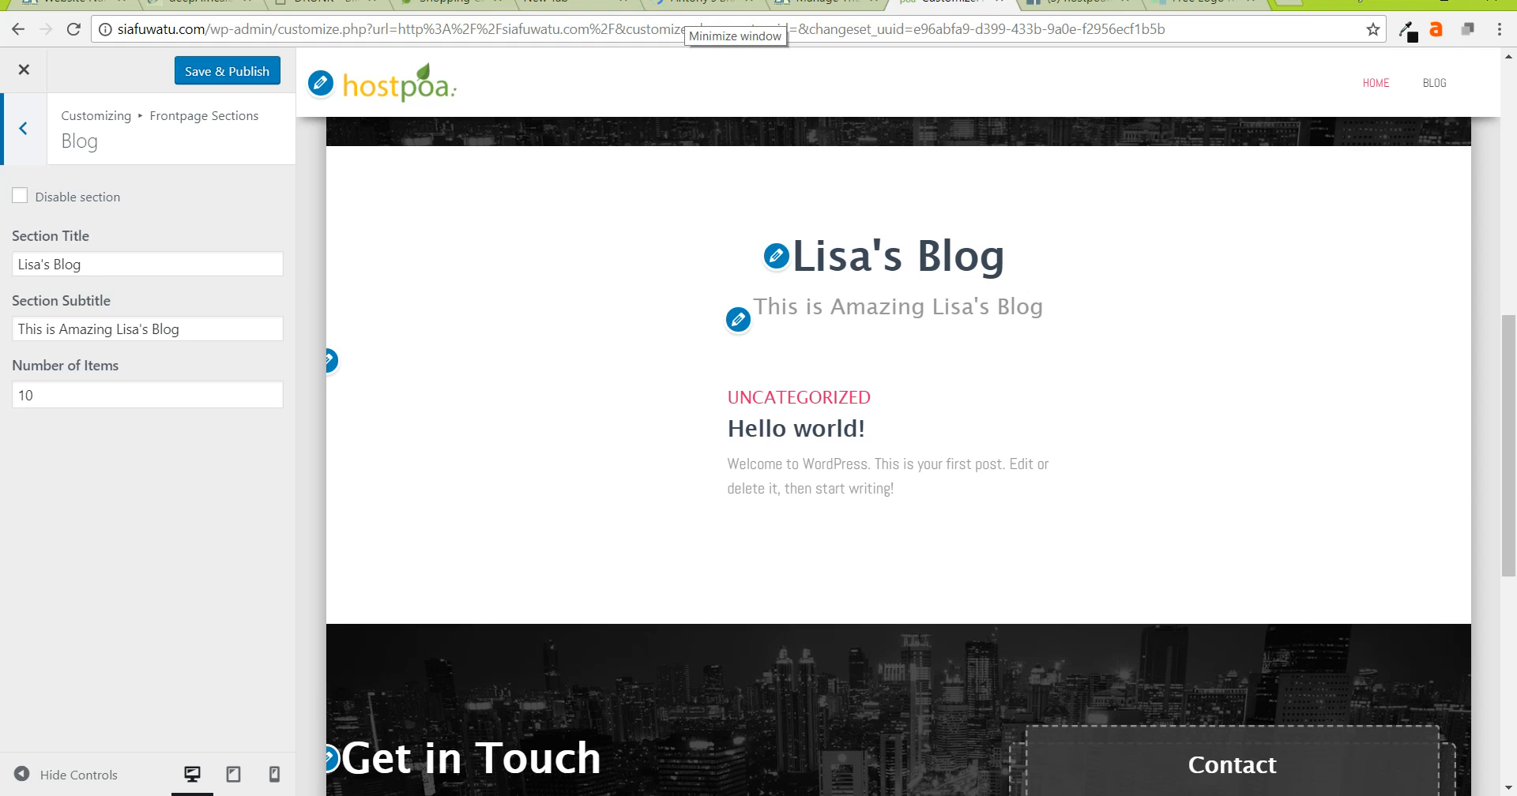
{"action": "left_click", "coordinate": [23, 128]}
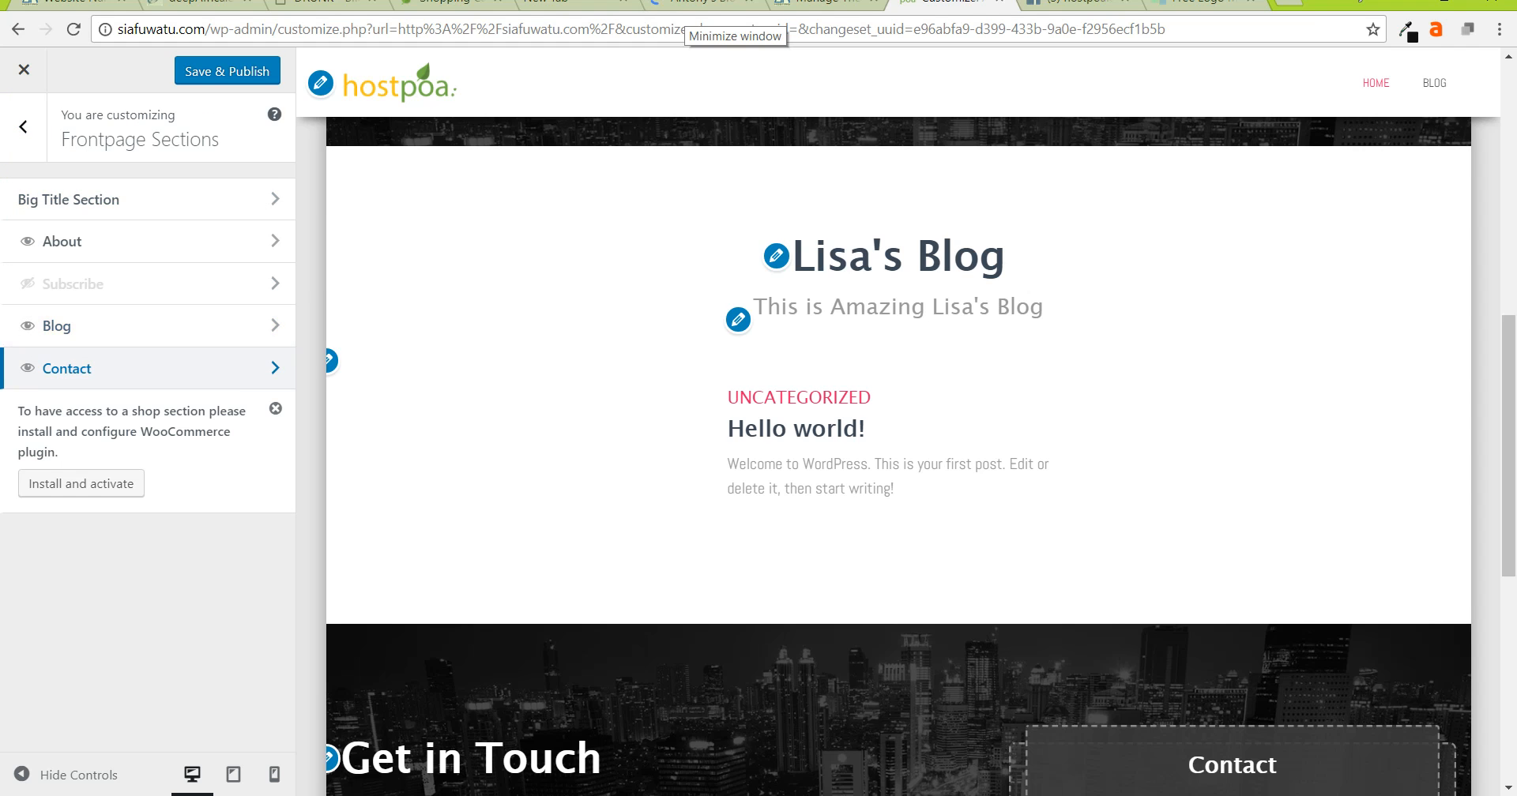
- Replace the Contact section background with an uploaded latte-art coffee cup photo
{"action": "left_click", "coordinate": [79, 368]}
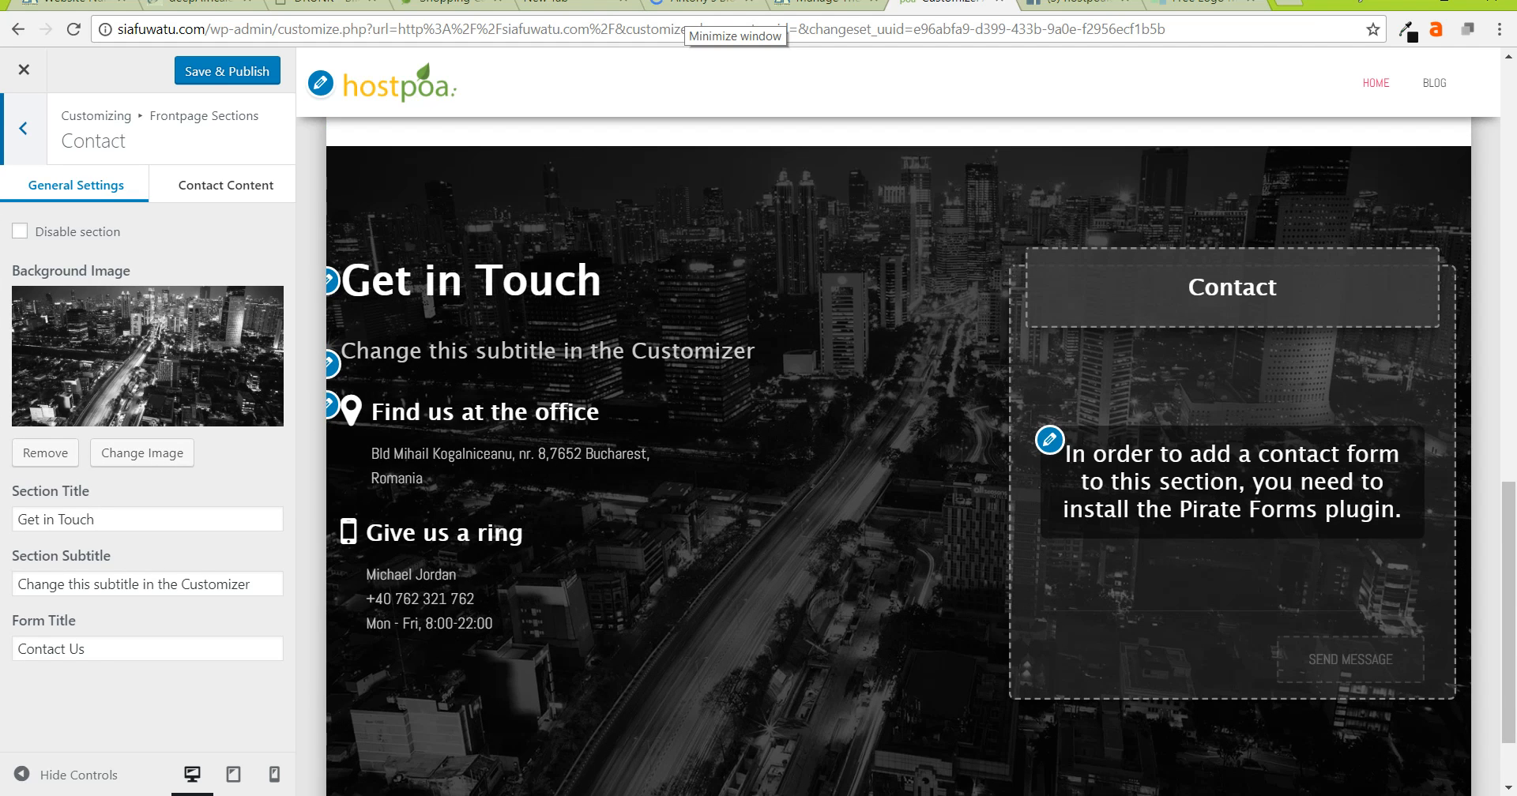
{"action": "left_click", "coordinate": [148, 356]}
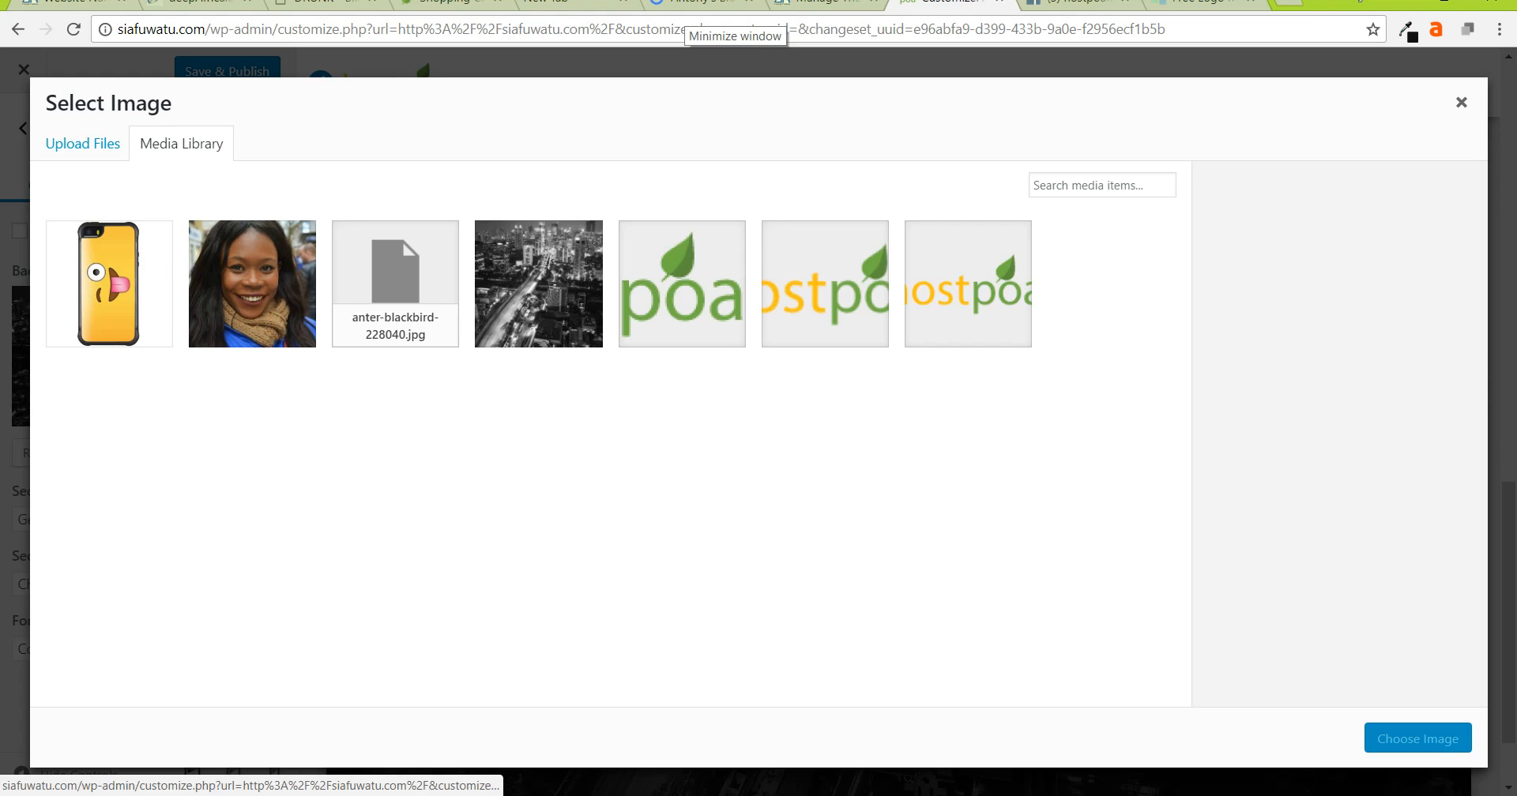
{"action": "left_click", "coordinate": [82, 144]}
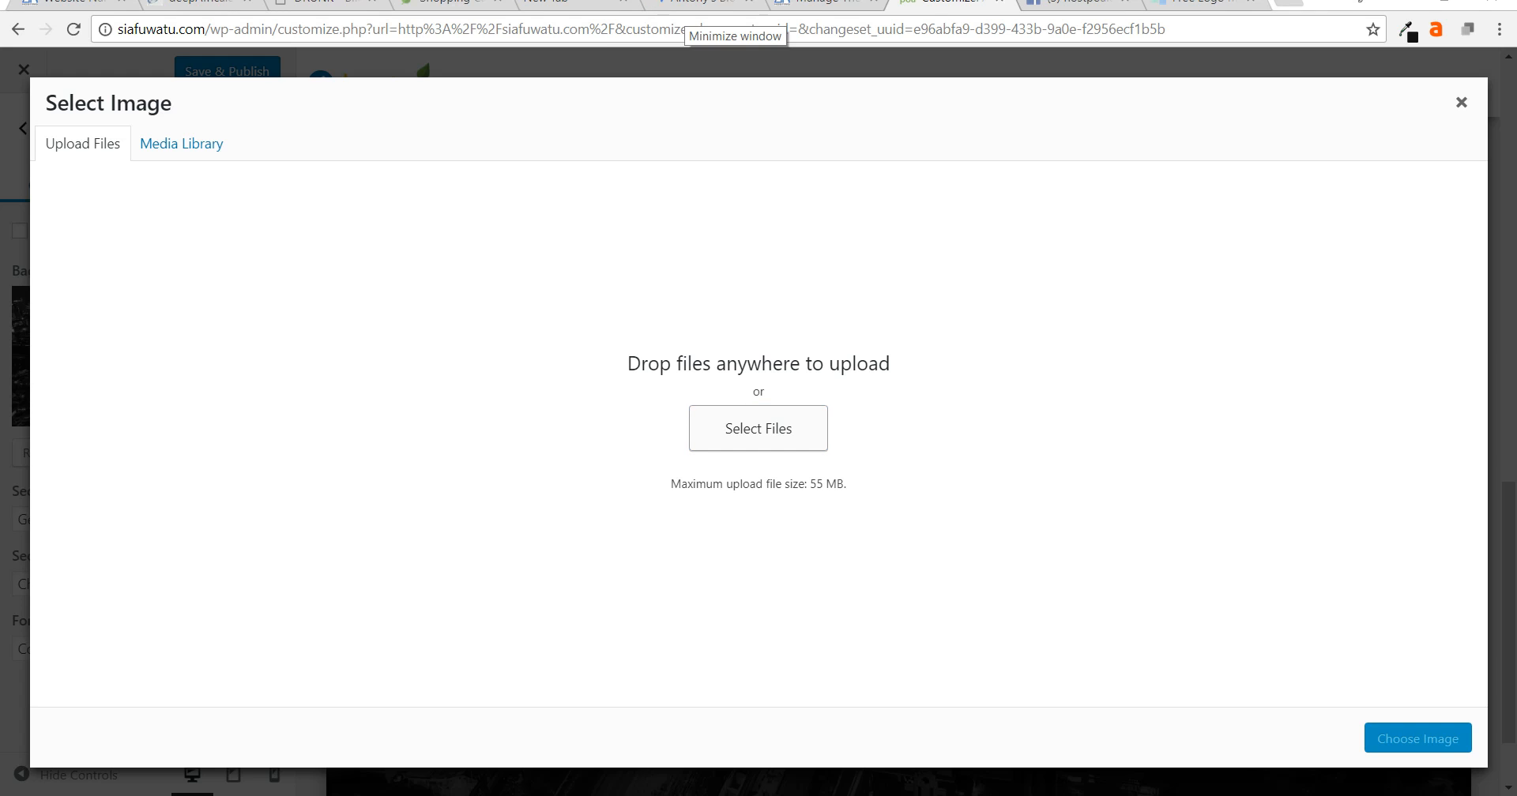
{"action": "left_click", "coordinate": [759, 429]}
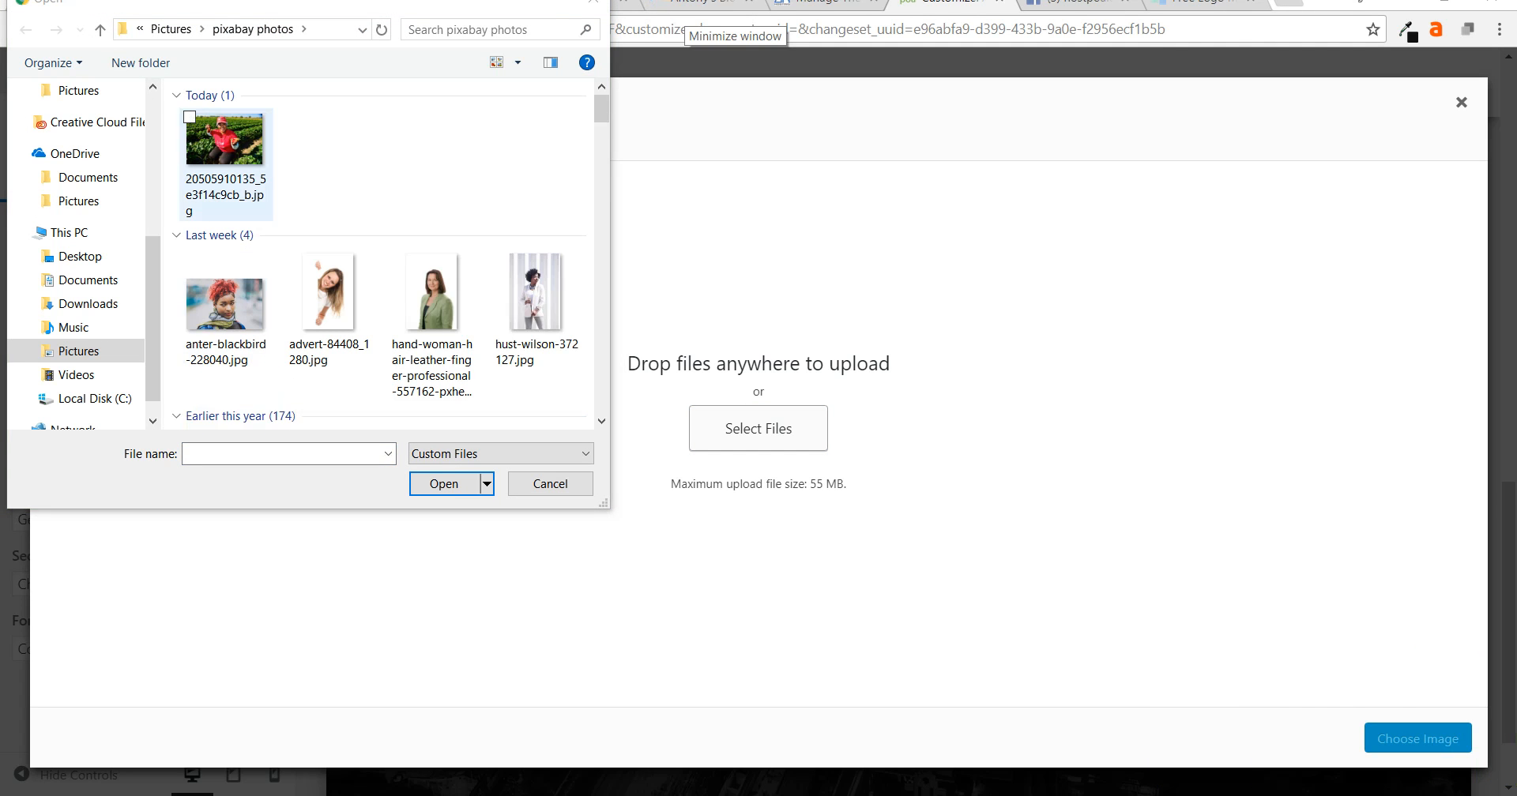
{"action": "scroll", "coordinate": [380, 252], "scroll_direction": "down", "scroll_amount": 5}
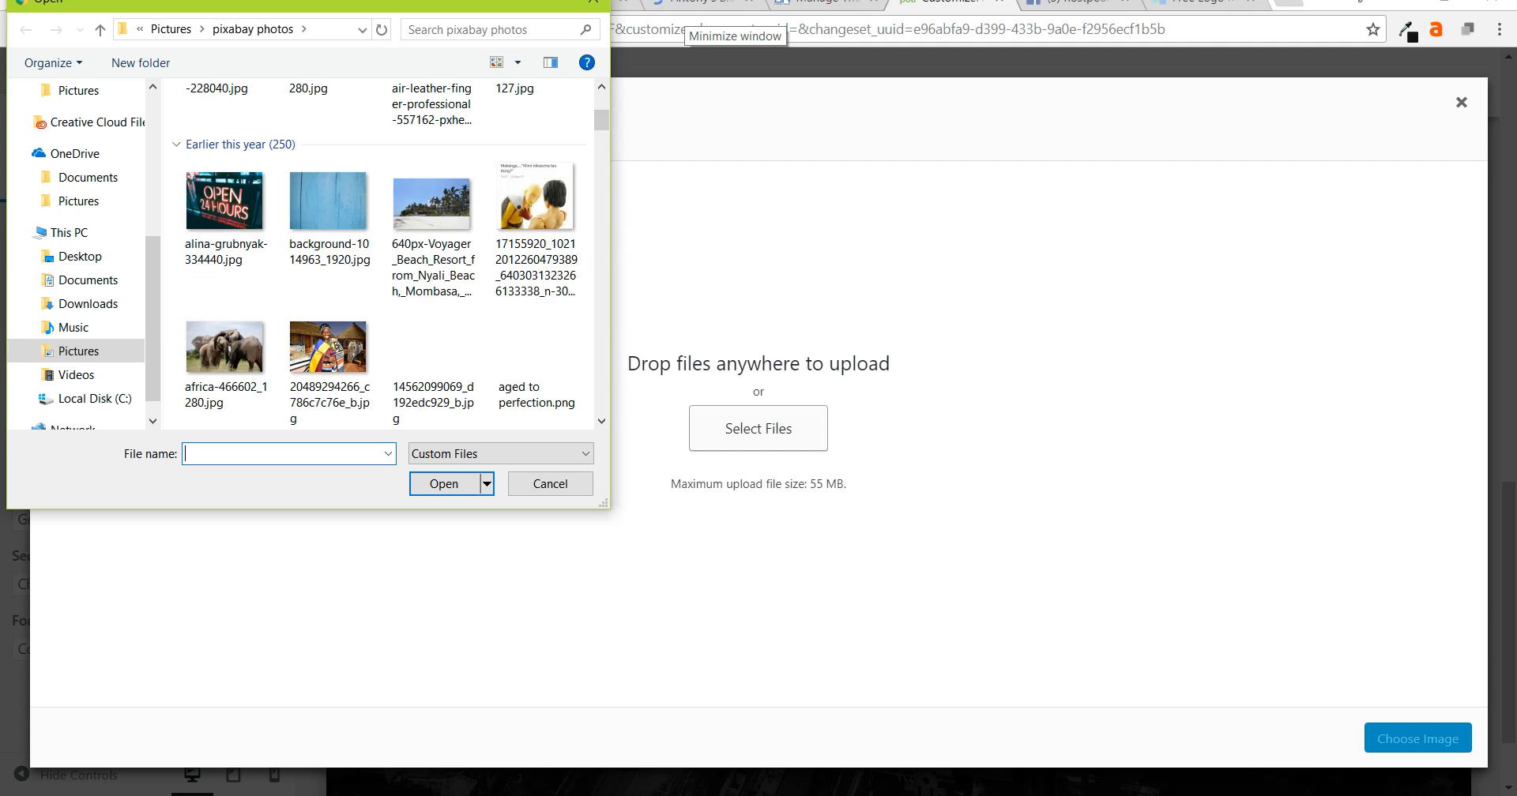
{"action": "scroll", "coordinate": [433, 297], "scroll_direction": "up", "scroll_amount": 4}
{"action": "scroll", "coordinate": [433, 297], "scroll_direction": "down", "scroll_amount": 4}
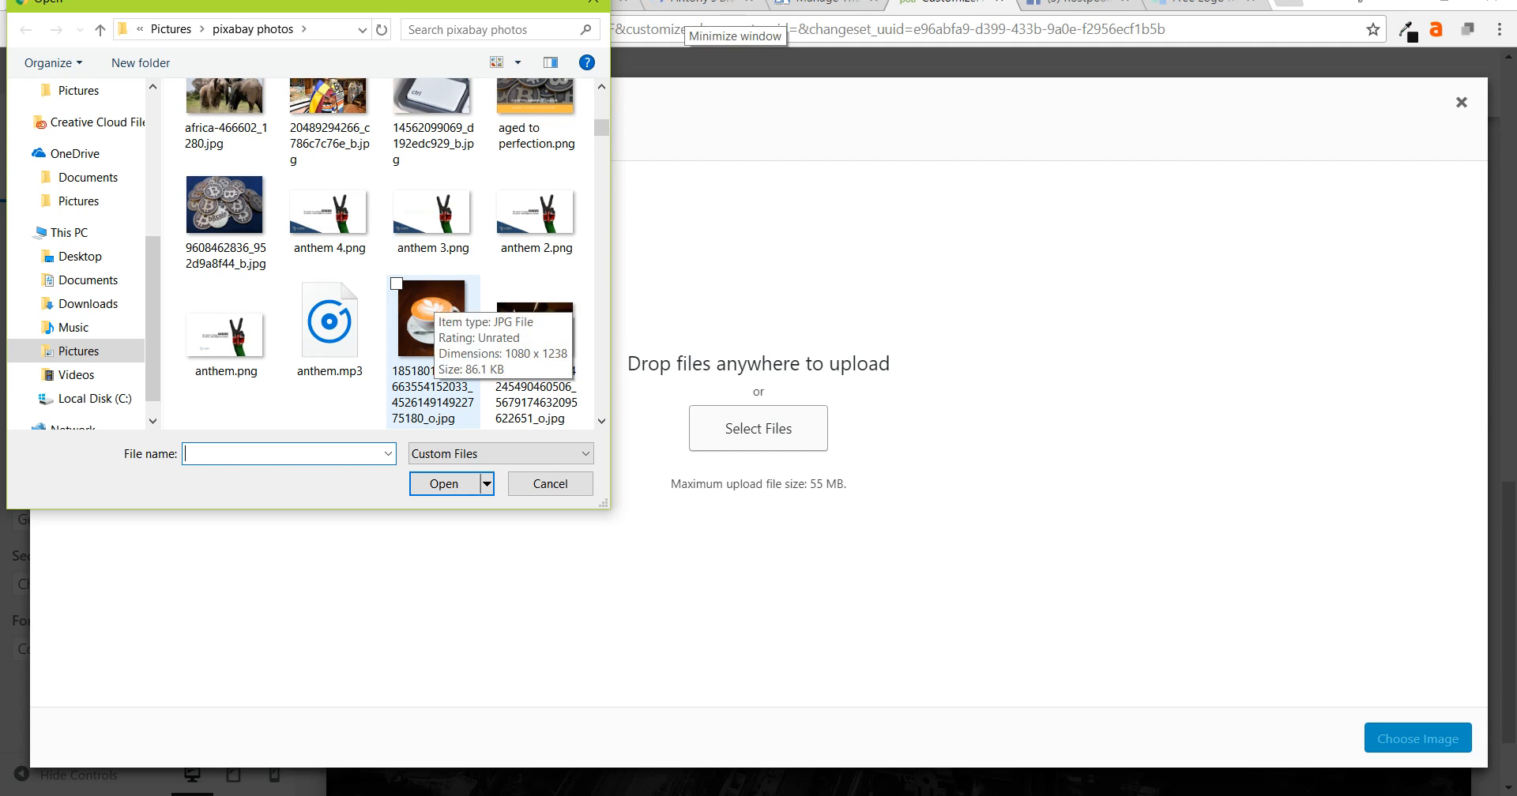
{"action": "double_click", "coordinate": [433, 304]}
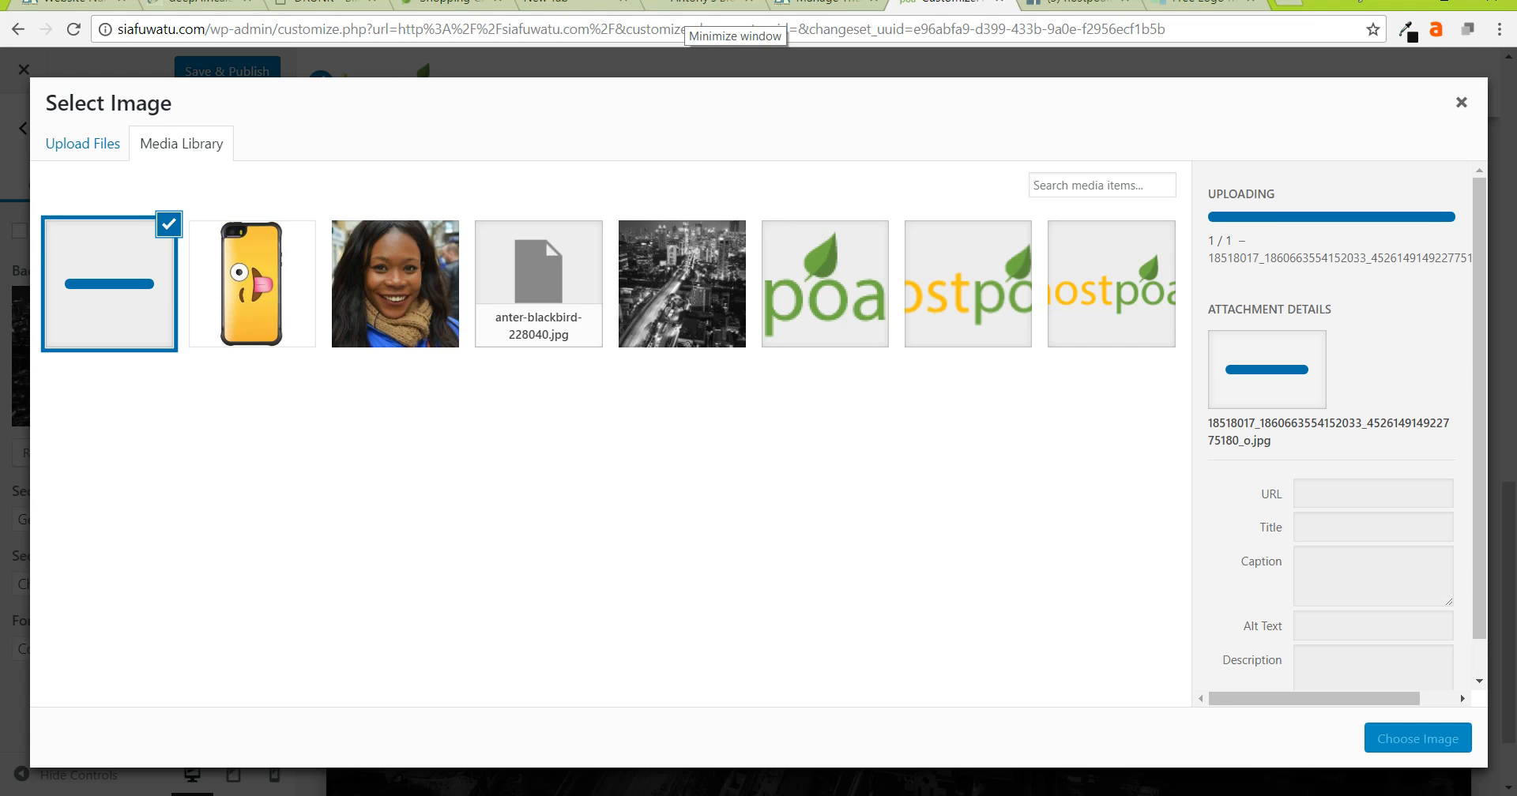
{"action": "left_click", "coordinate": [1417, 738]}
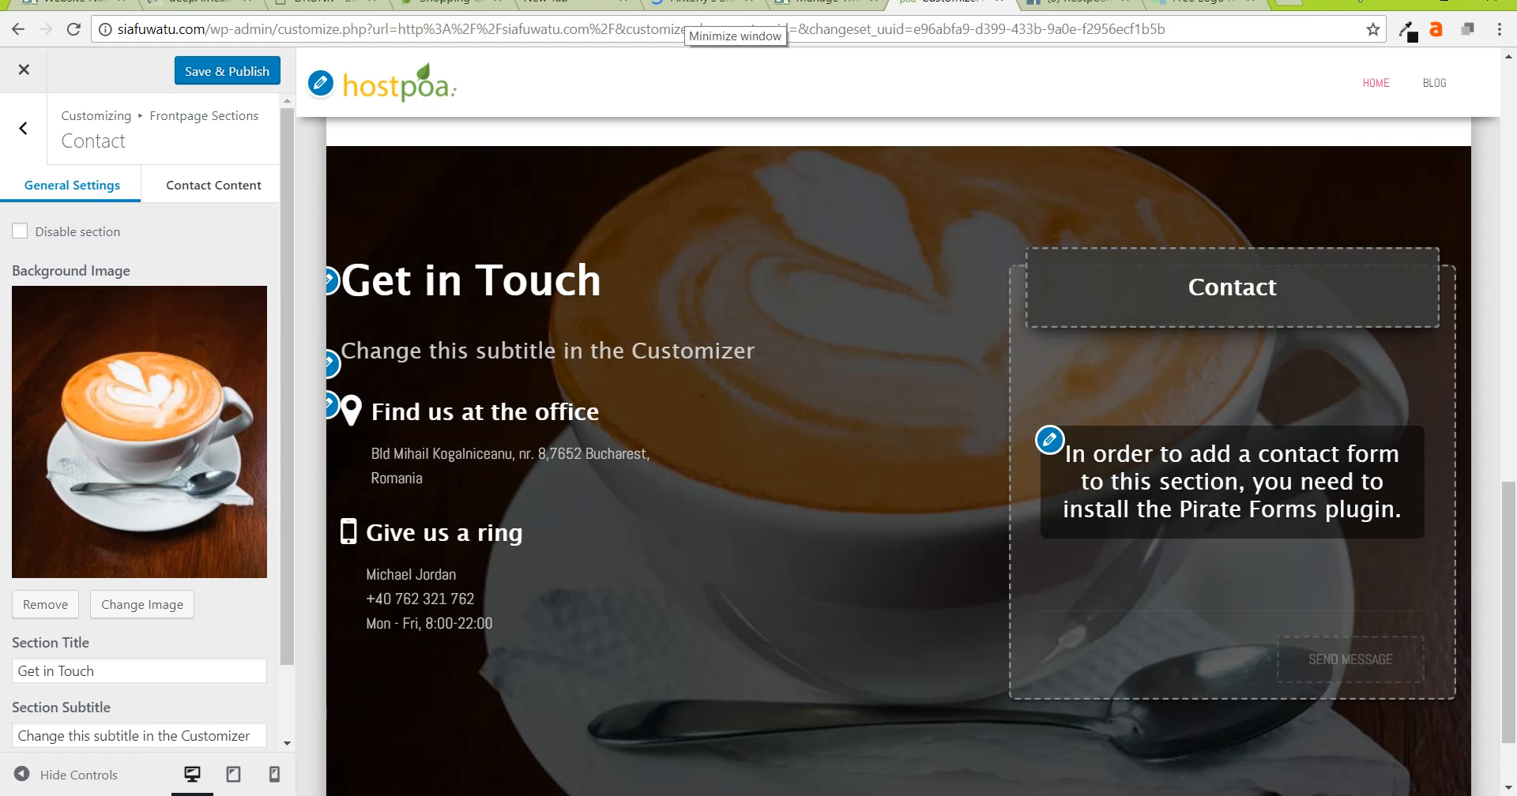
- Publish the new Contact background image
{"action": "scroll", "coordinate": [695, 521], "scroll_direction": "up", "scroll_amount": 8}
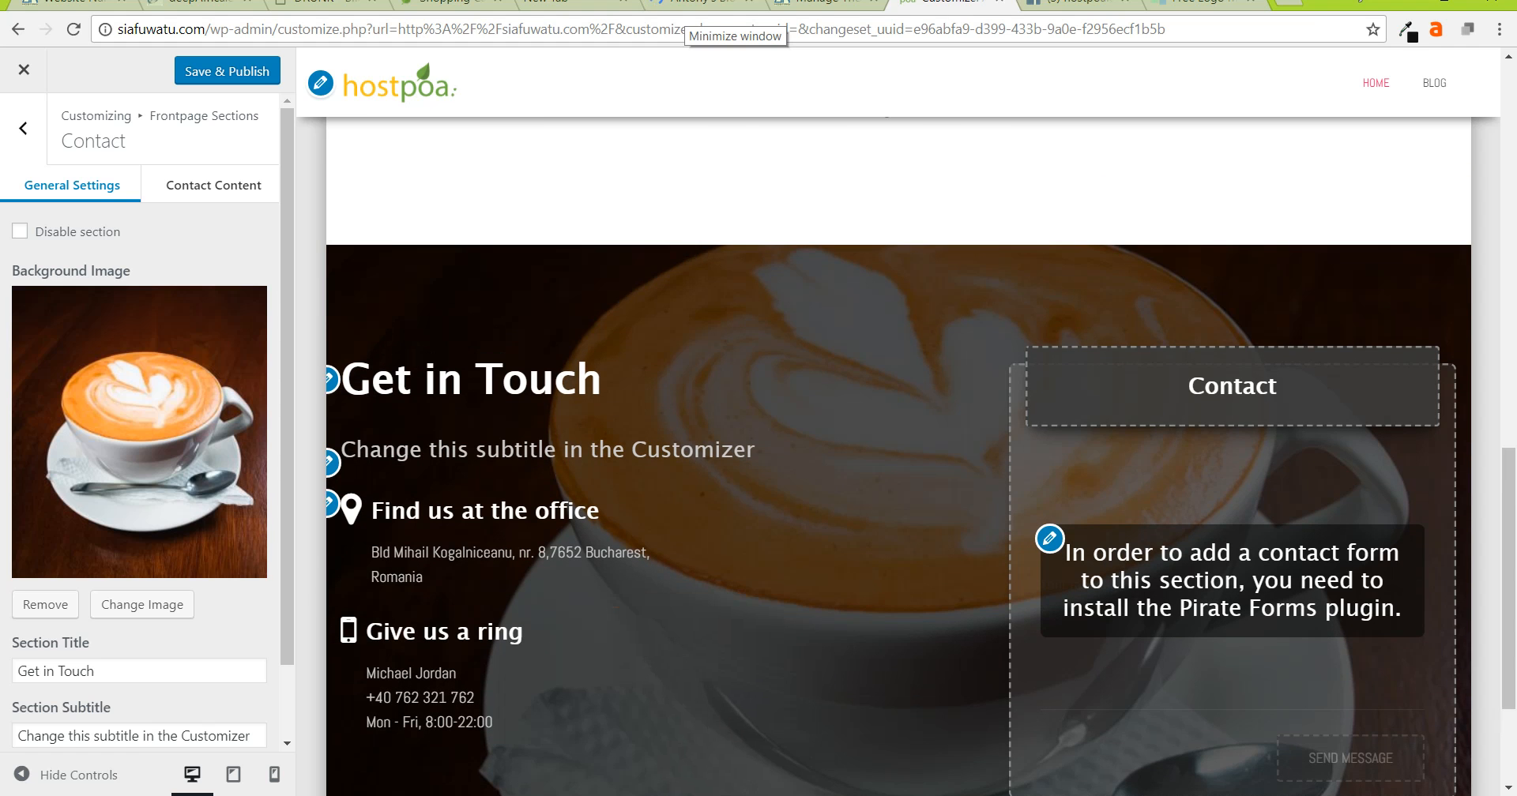
{"action": "scroll", "coordinate": [695, 521], "scroll_direction": "down", "scroll_amount": 9}
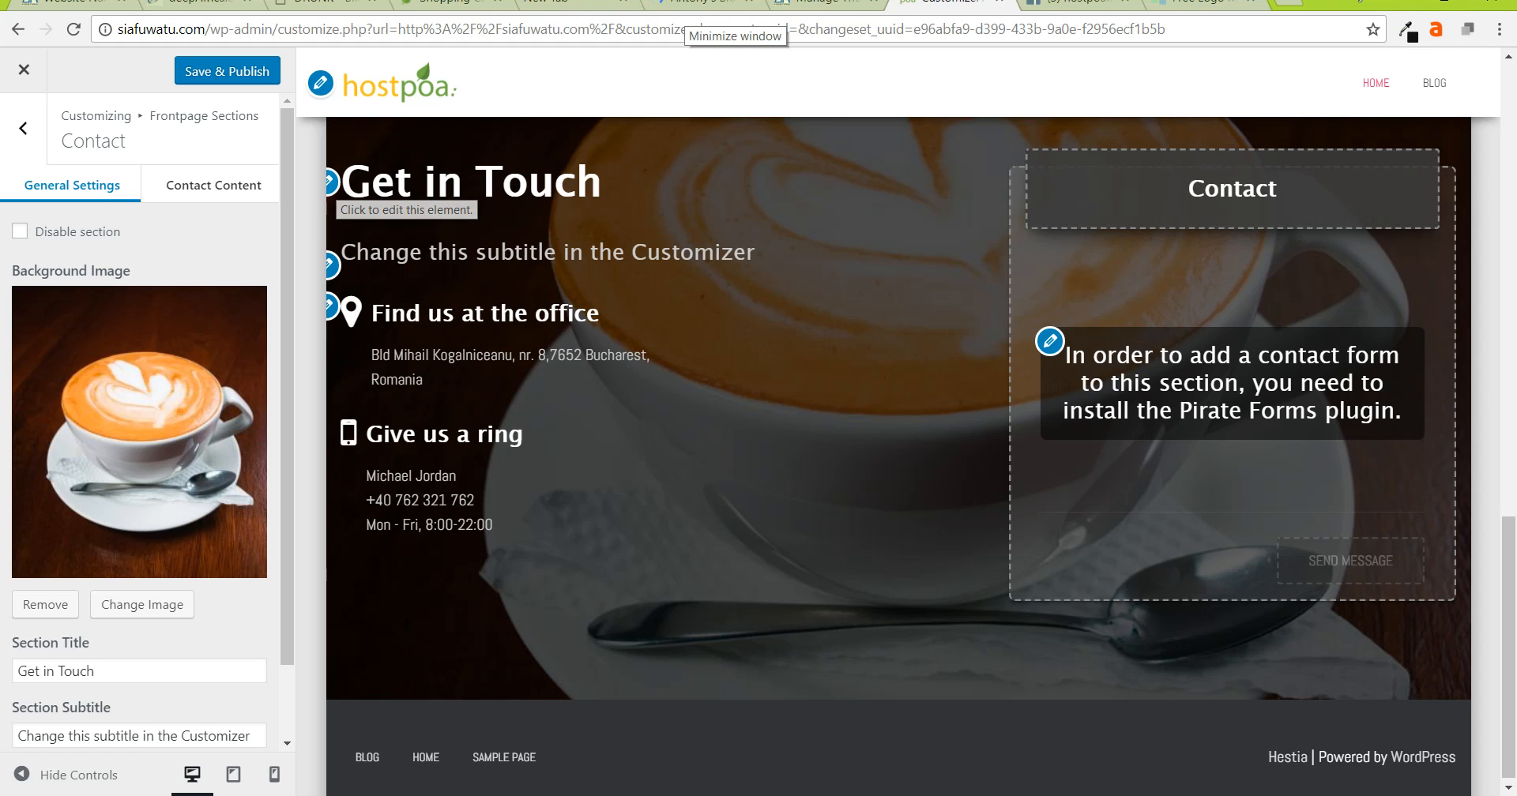
{"action": "left_click", "coordinate": [331, 266]}
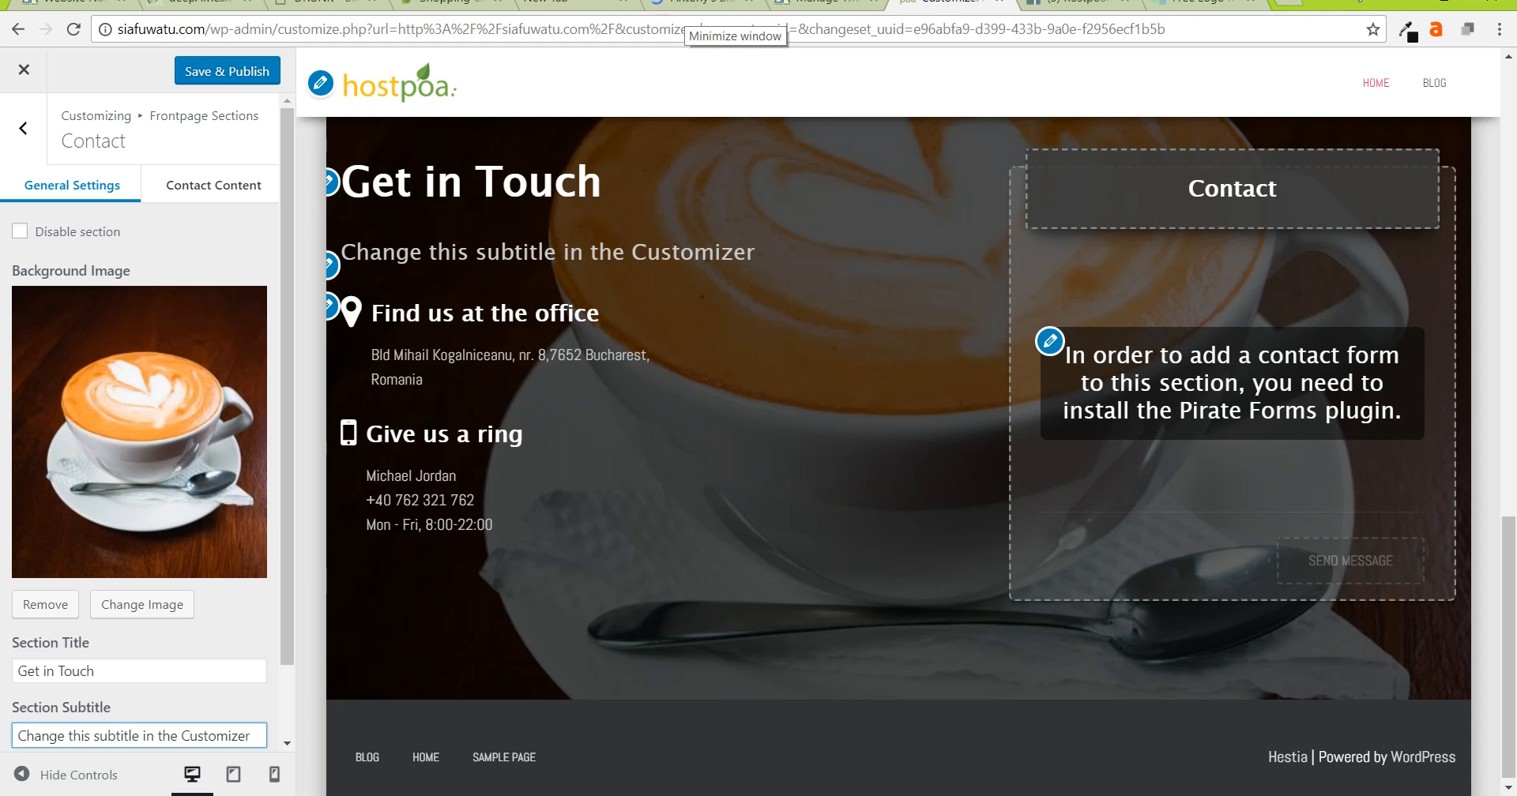
{"action": "left_click", "coordinate": [228, 71]}
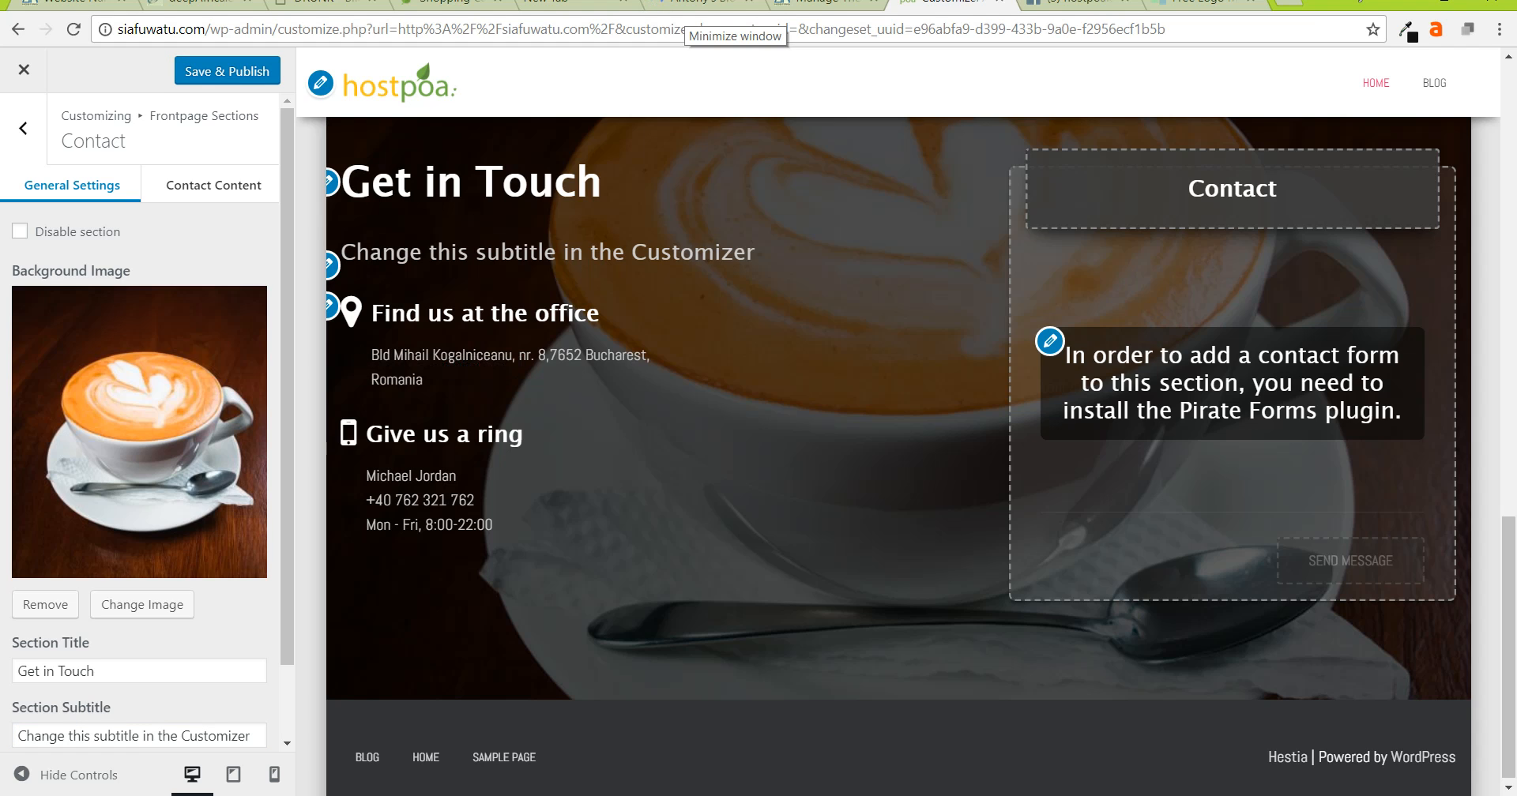
- Change the Contact subtitle from its placeholder to 'I will buy you a cup of Coffee'
{"action": "scroll", "coordinate": [140, 419], "scroll_direction": "down", "scroll_amount": 1}
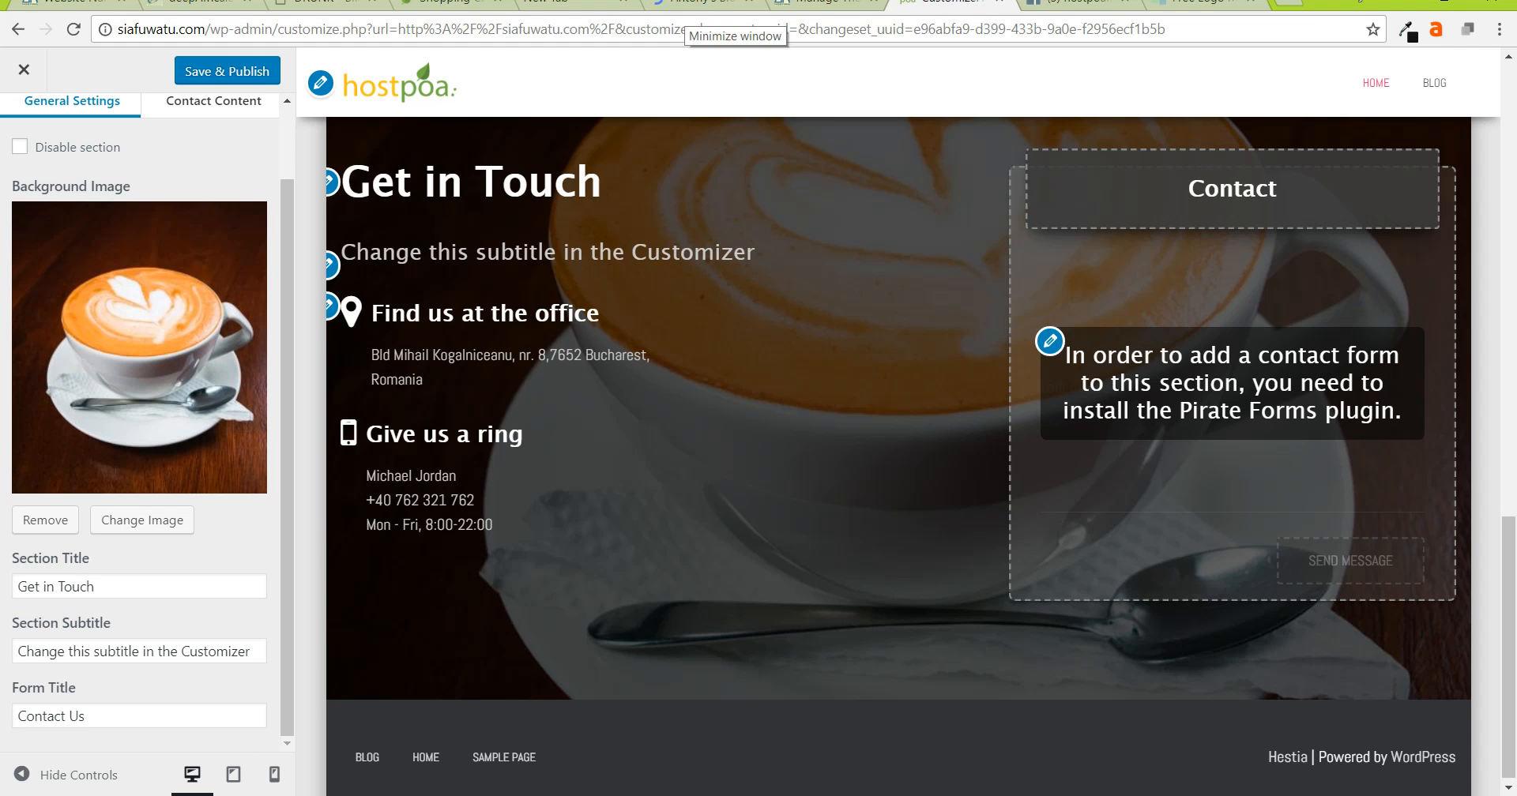
{"action": "left_click", "coordinate": [331, 265]}
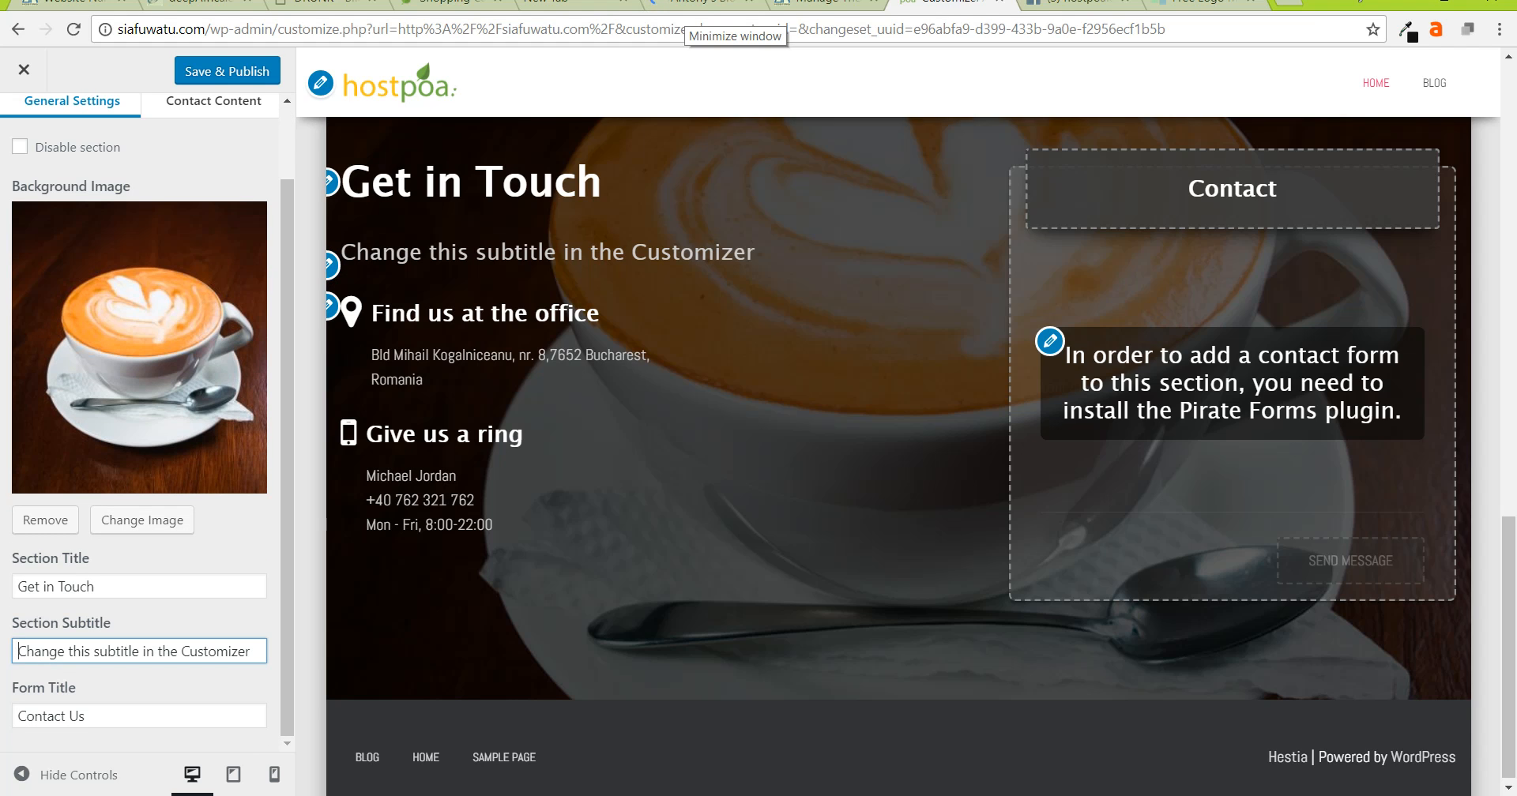
{"action": "triple_click", "coordinate": [66, 652]}
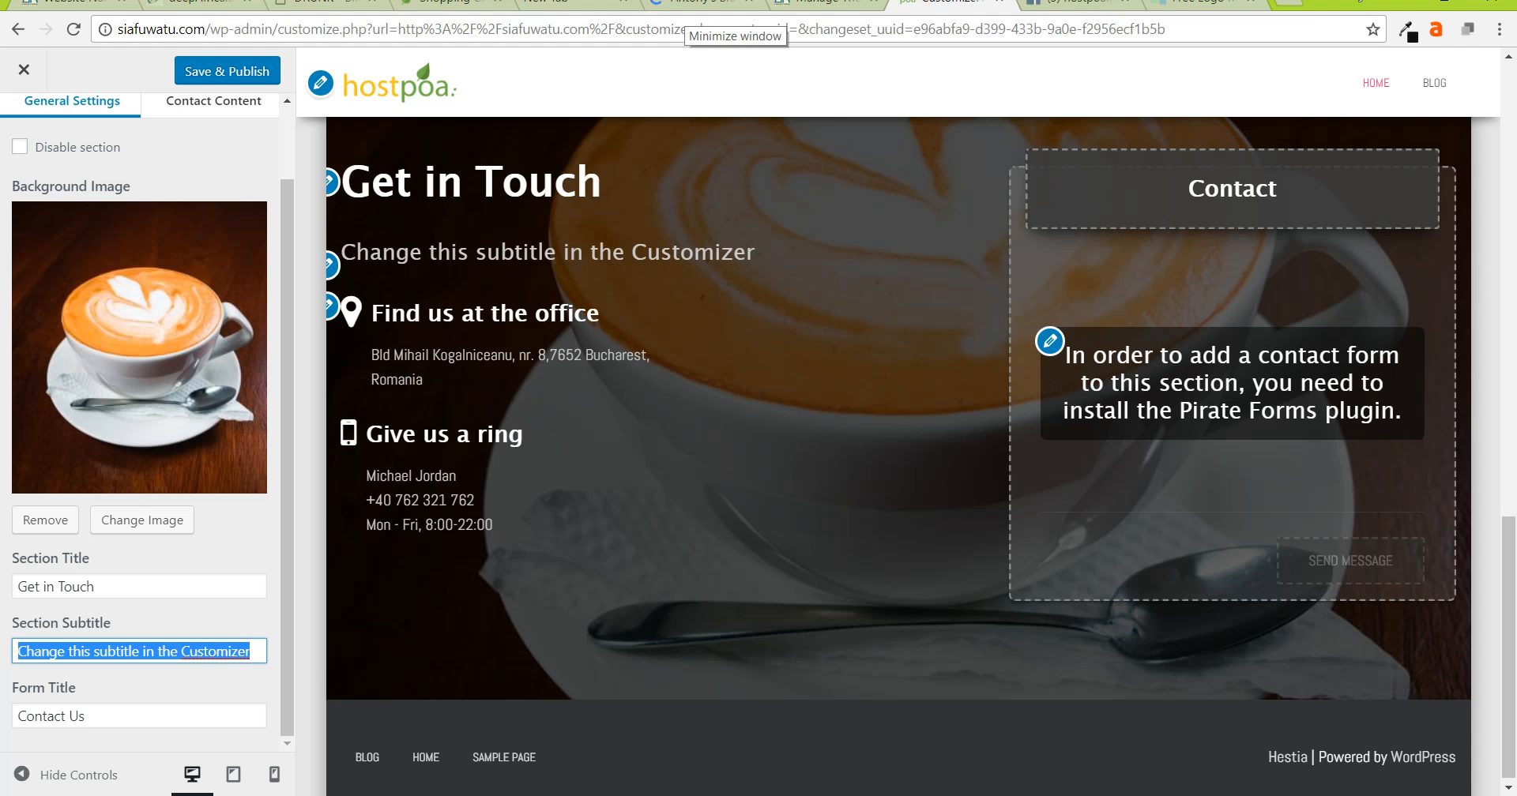
{"action": "type", "text": "I will "}
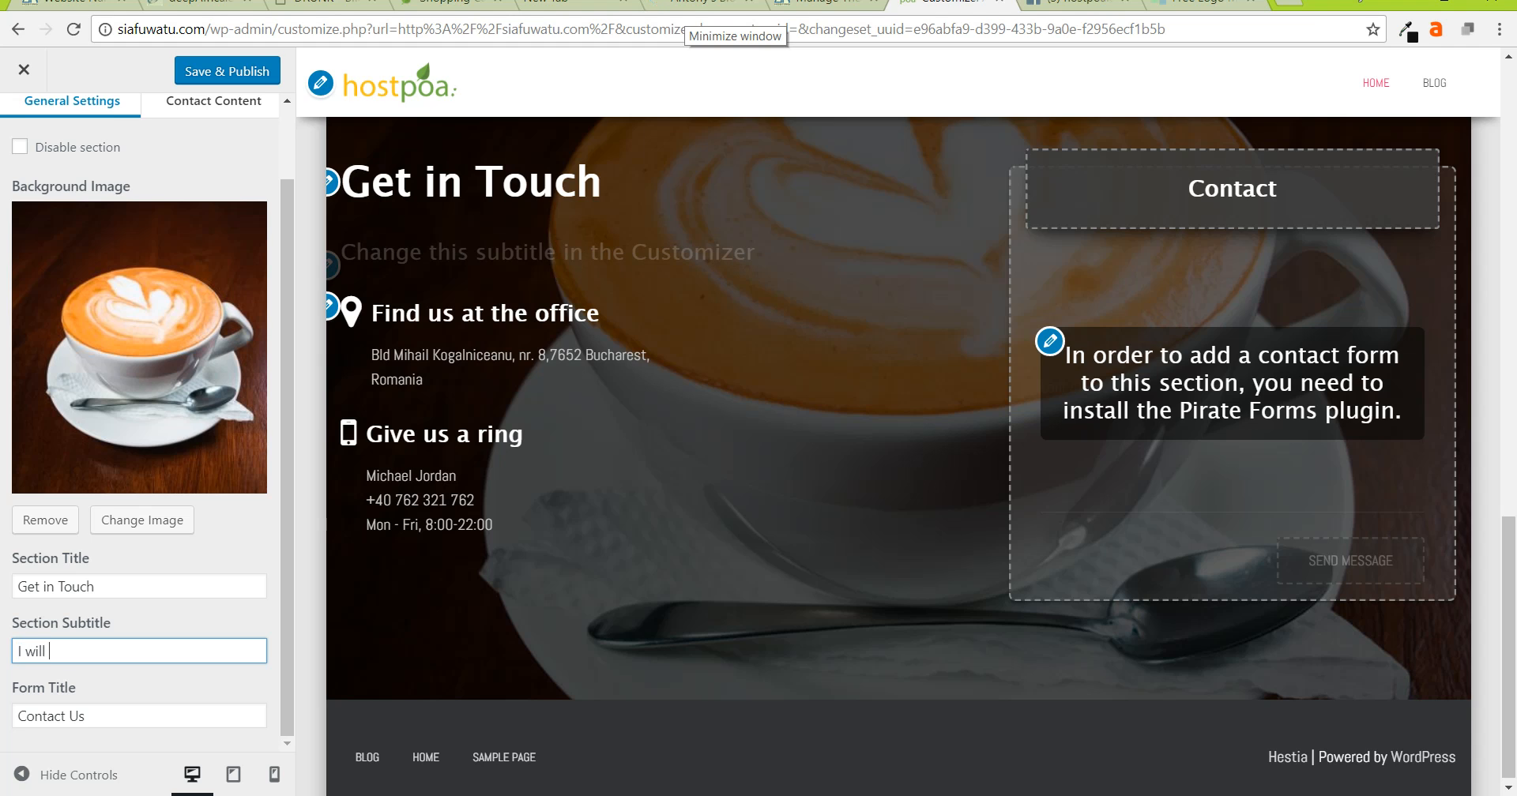
{"action": "type", "text": "buy you a cup of Coffee"}
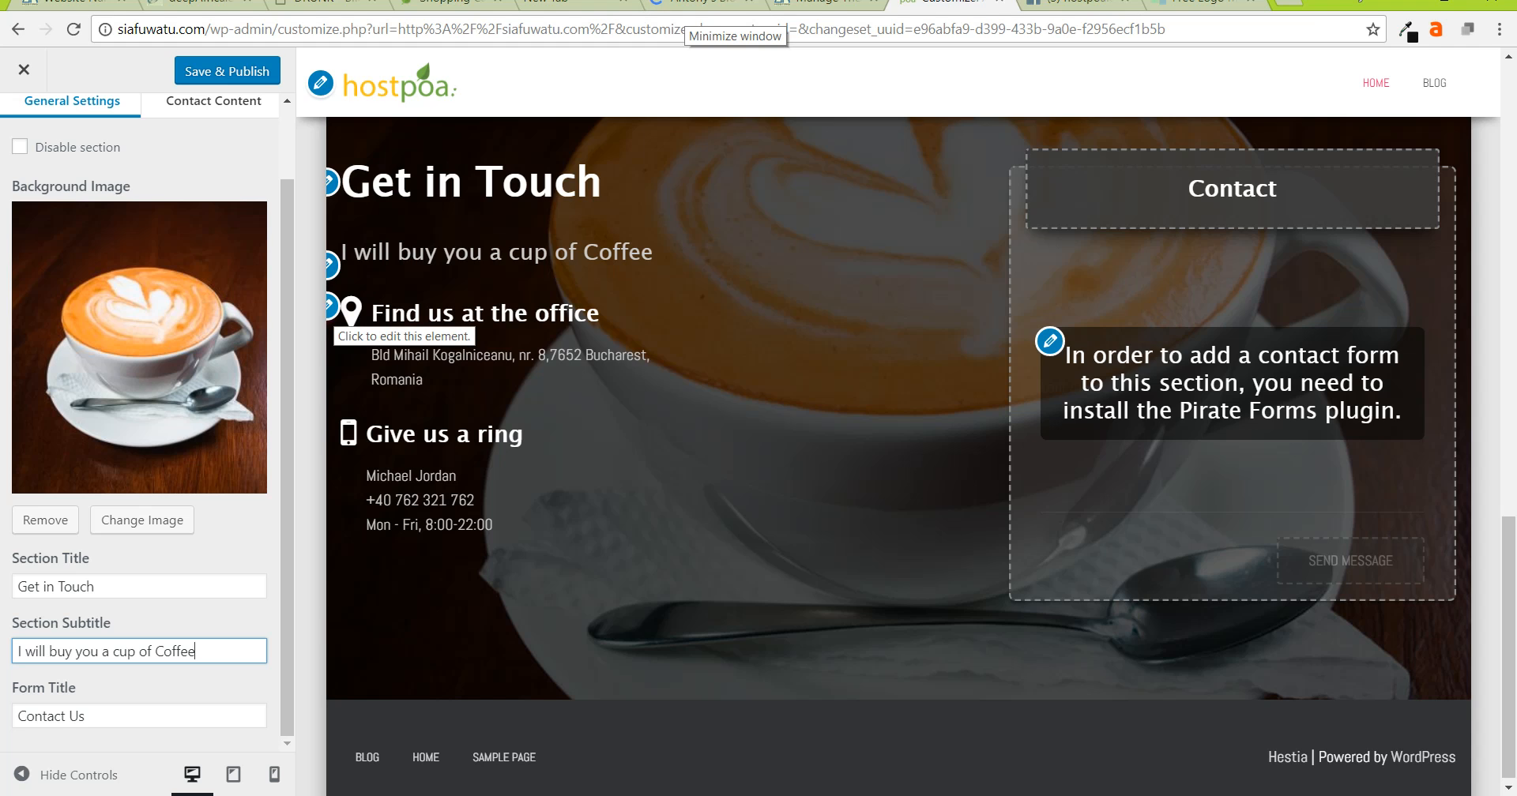
{"action": "left_click", "coordinate": [330, 305]}
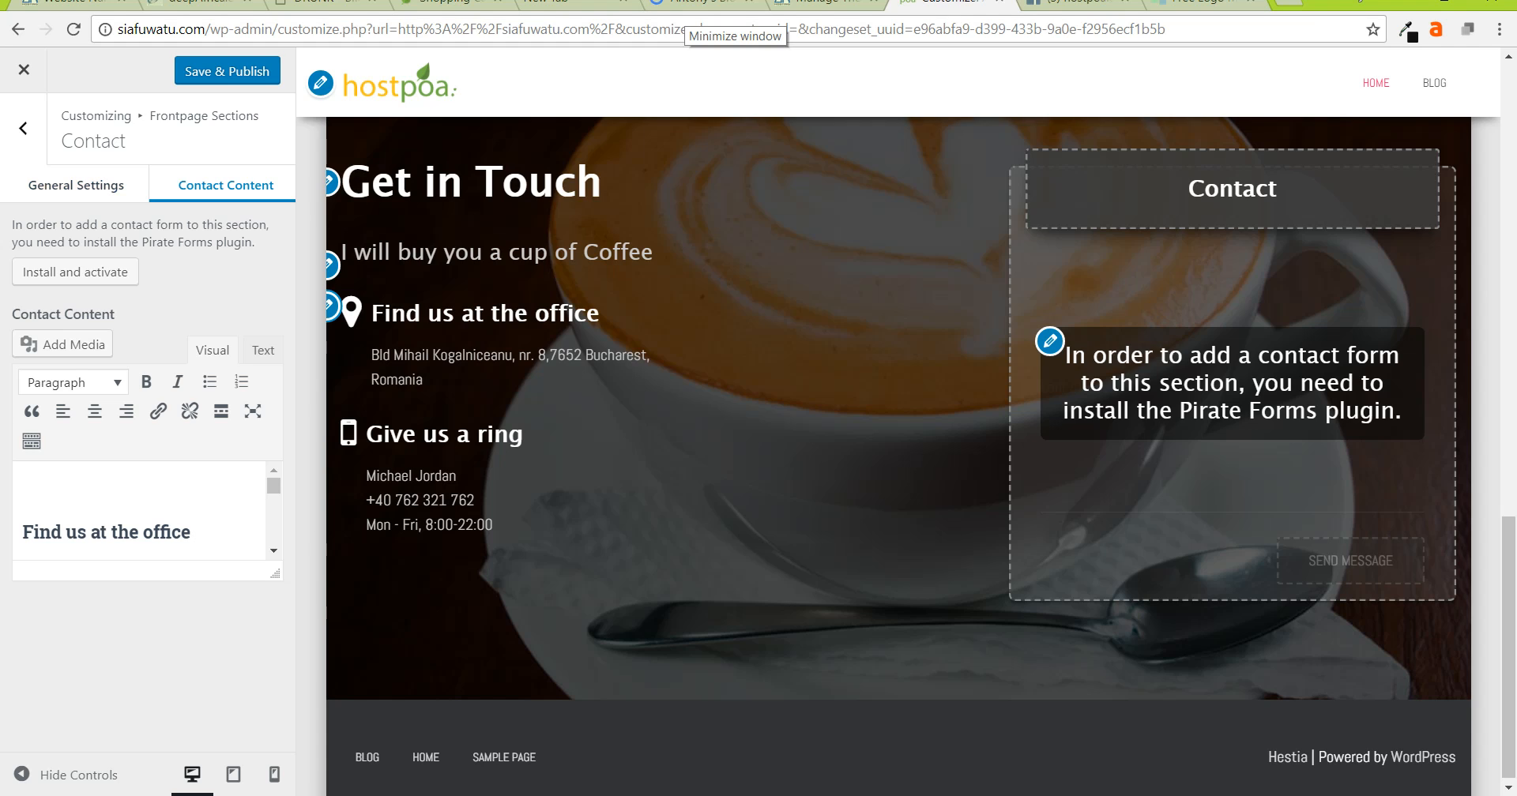
- Replace the old Contact office address with 'Development house 10th floor'
{"action": "scroll", "coordinate": [139, 511], "scroll_direction": "down", "scroll_amount": 3}
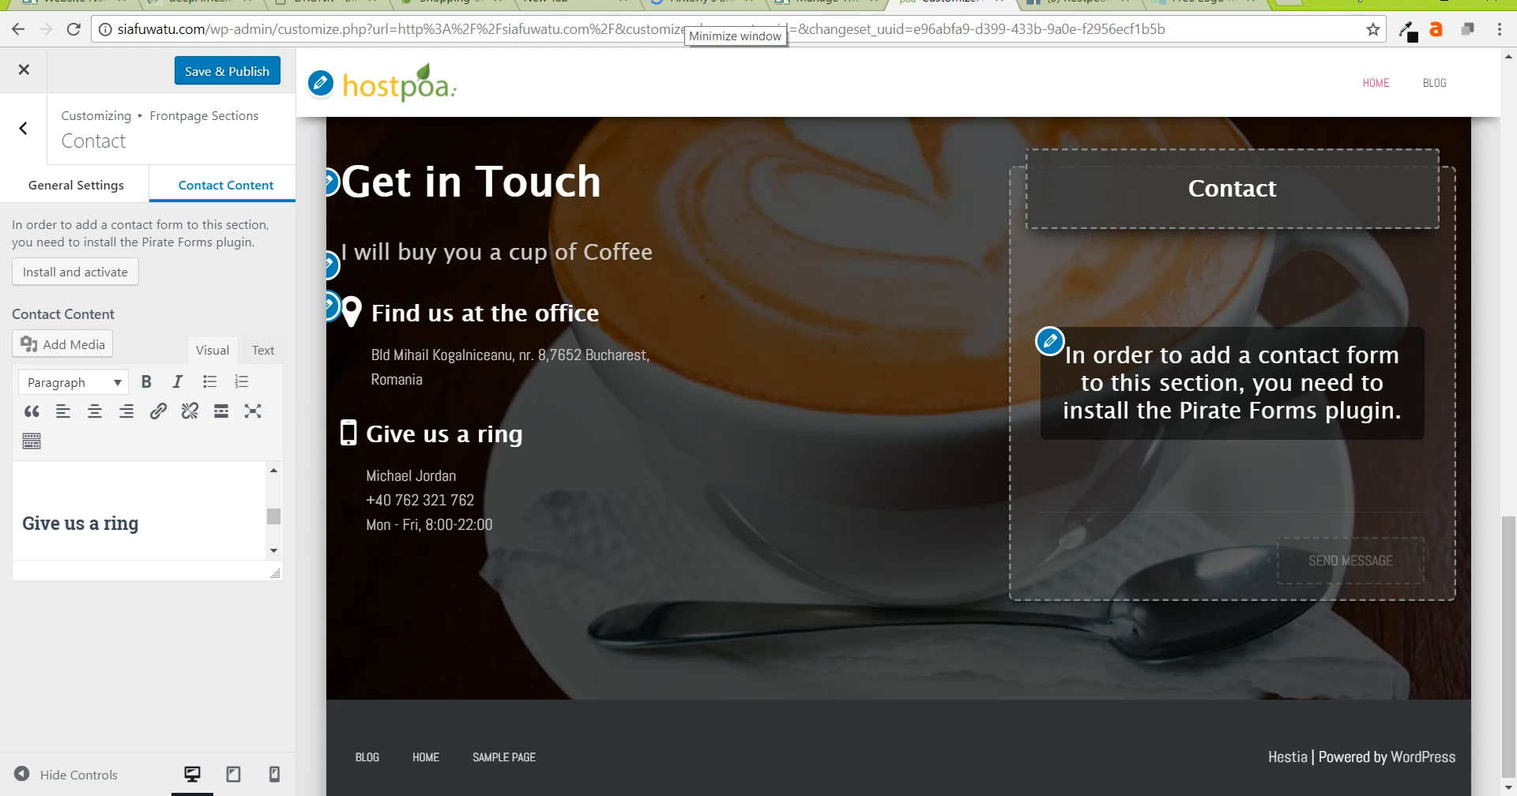
{"action": "scroll", "coordinate": [139, 511], "scroll_direction": "down", "scroll_amount": 3}
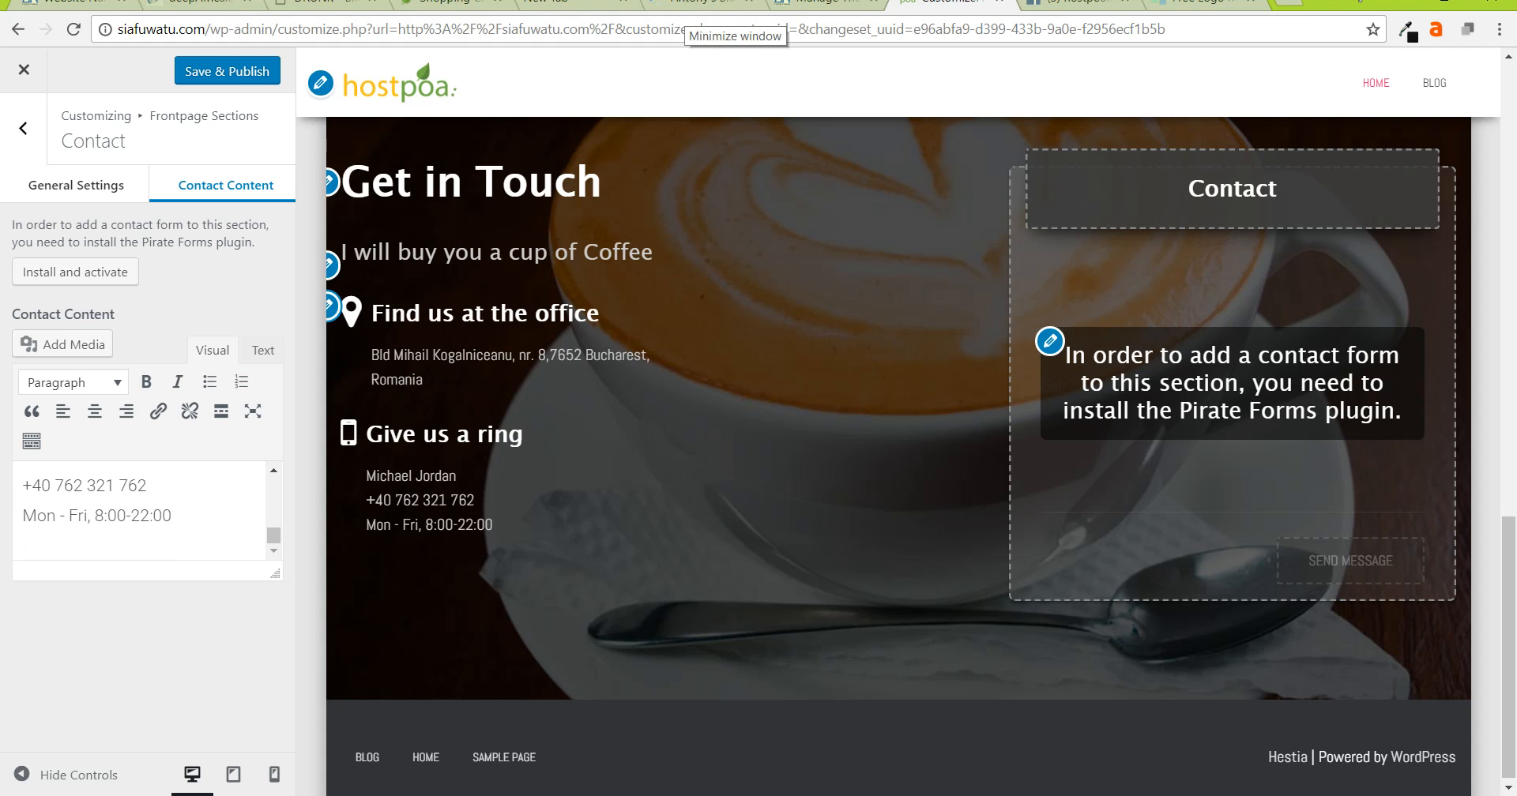
{"action": "scroll", "coordinate": [140, 511], "scroll_direction": "up", "scroll_amount": 5}
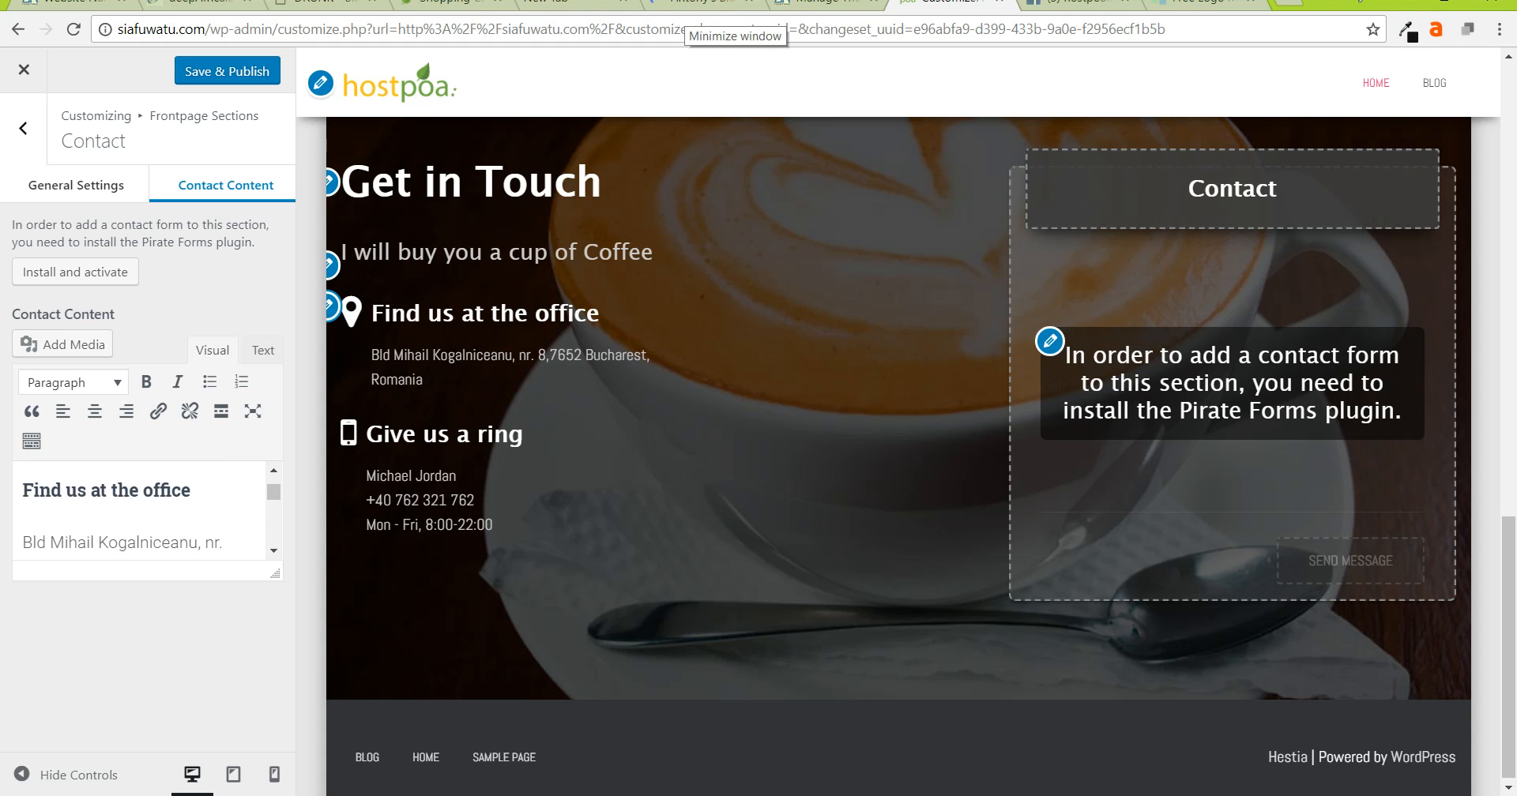
{"action": "scroll", "coordinate": [139, 511], "scroll_direction": "down", "scroll_amount": 3}
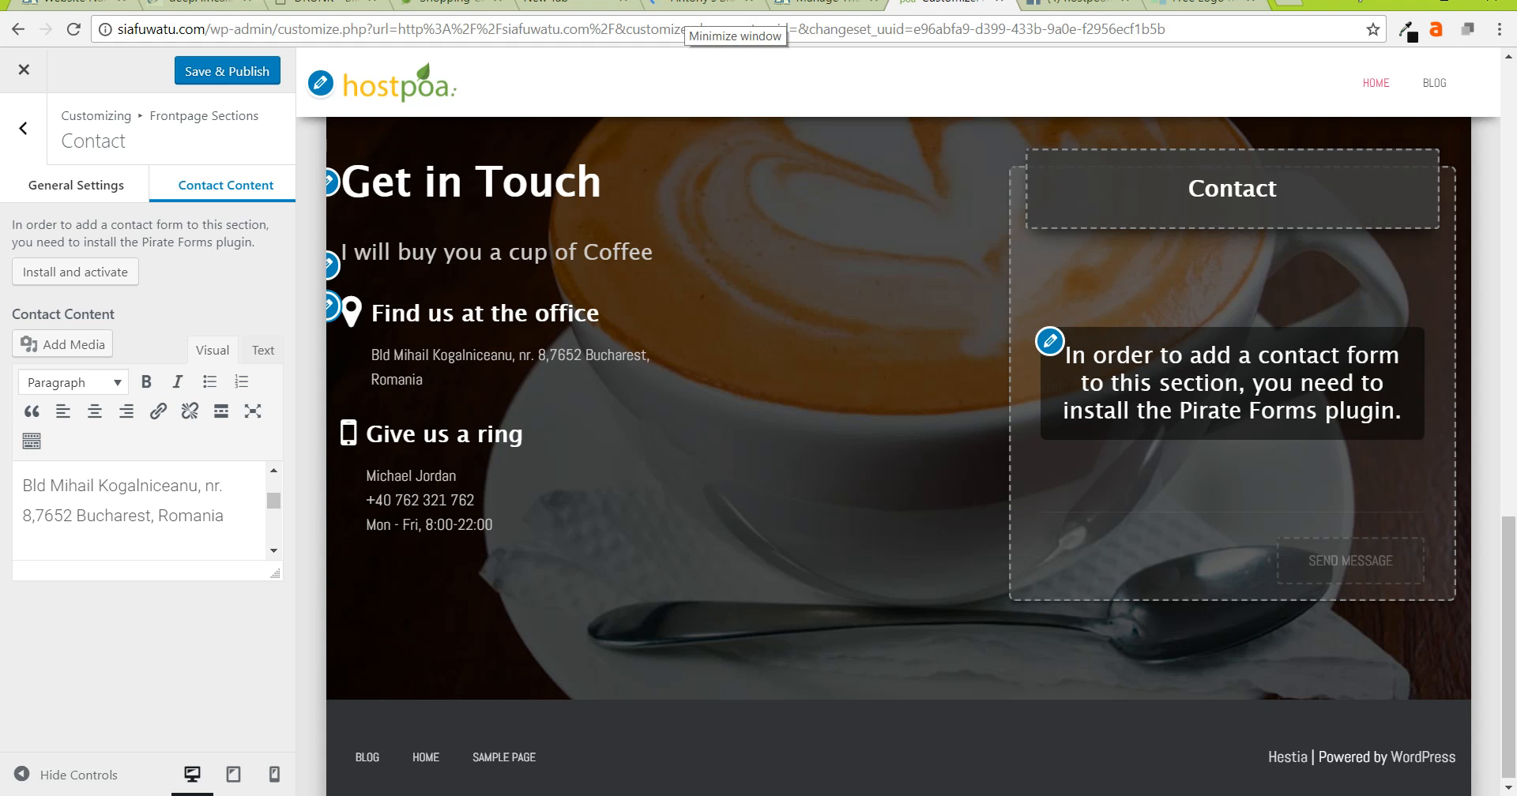
{"action": "left_click_drag", "start_coordinate": [22, 485], "coordinate": [225, 515]}
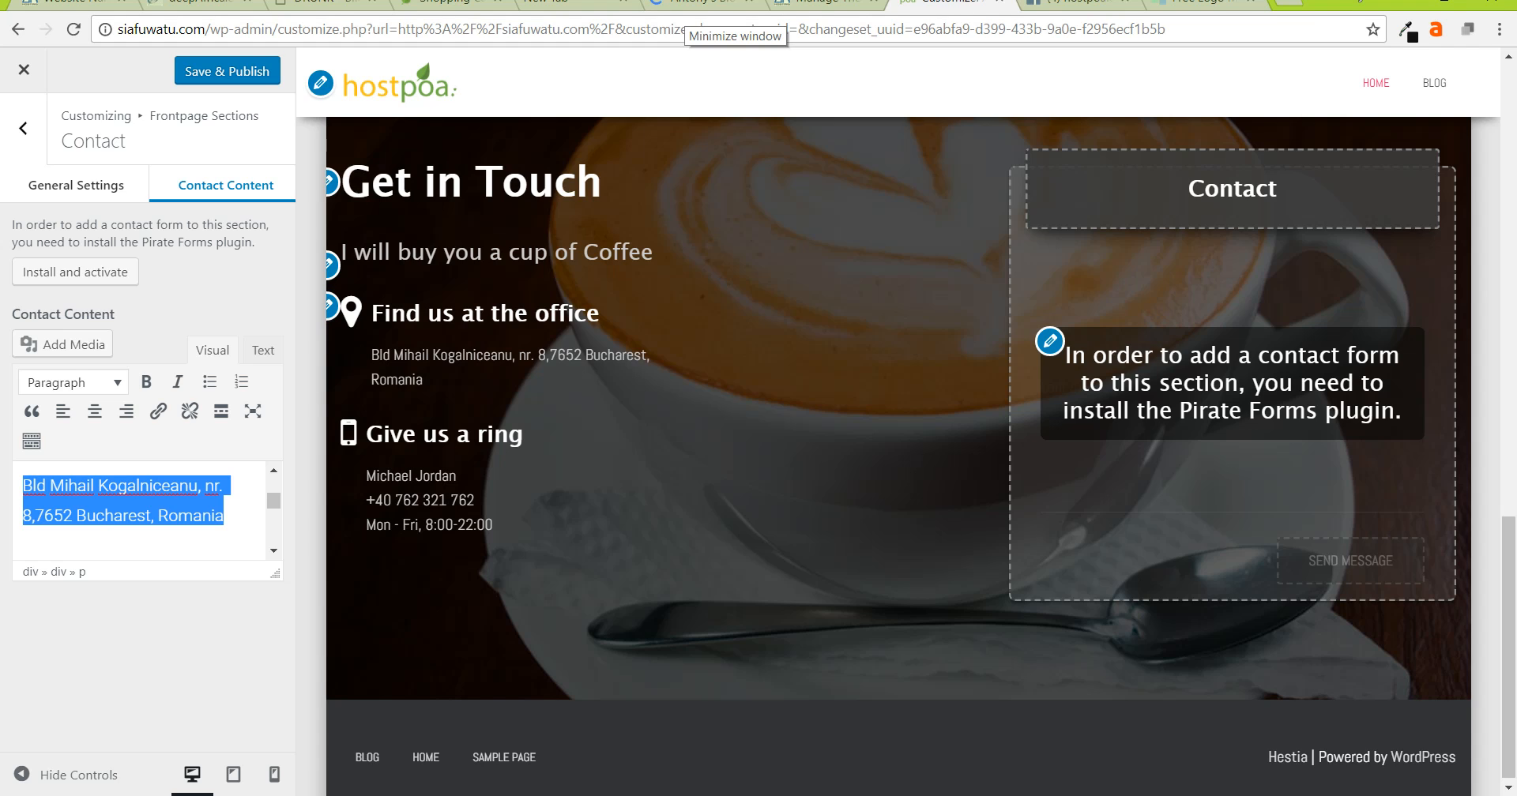
{"action": "key", "text": "BackSpace"}
{"action": "type", "text": "Deve"}
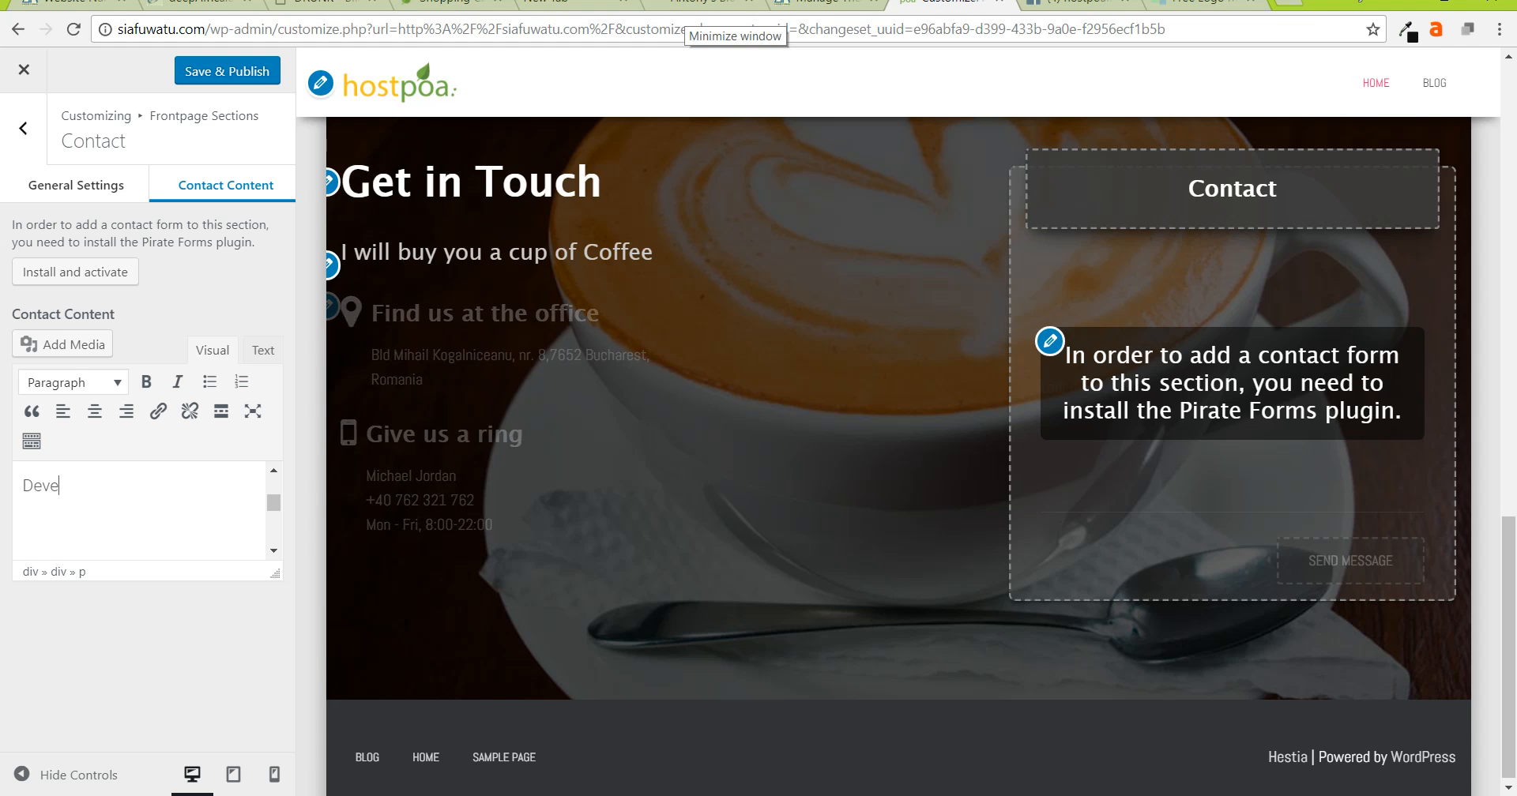
{"action": "type", "text": "lopment house 10"}
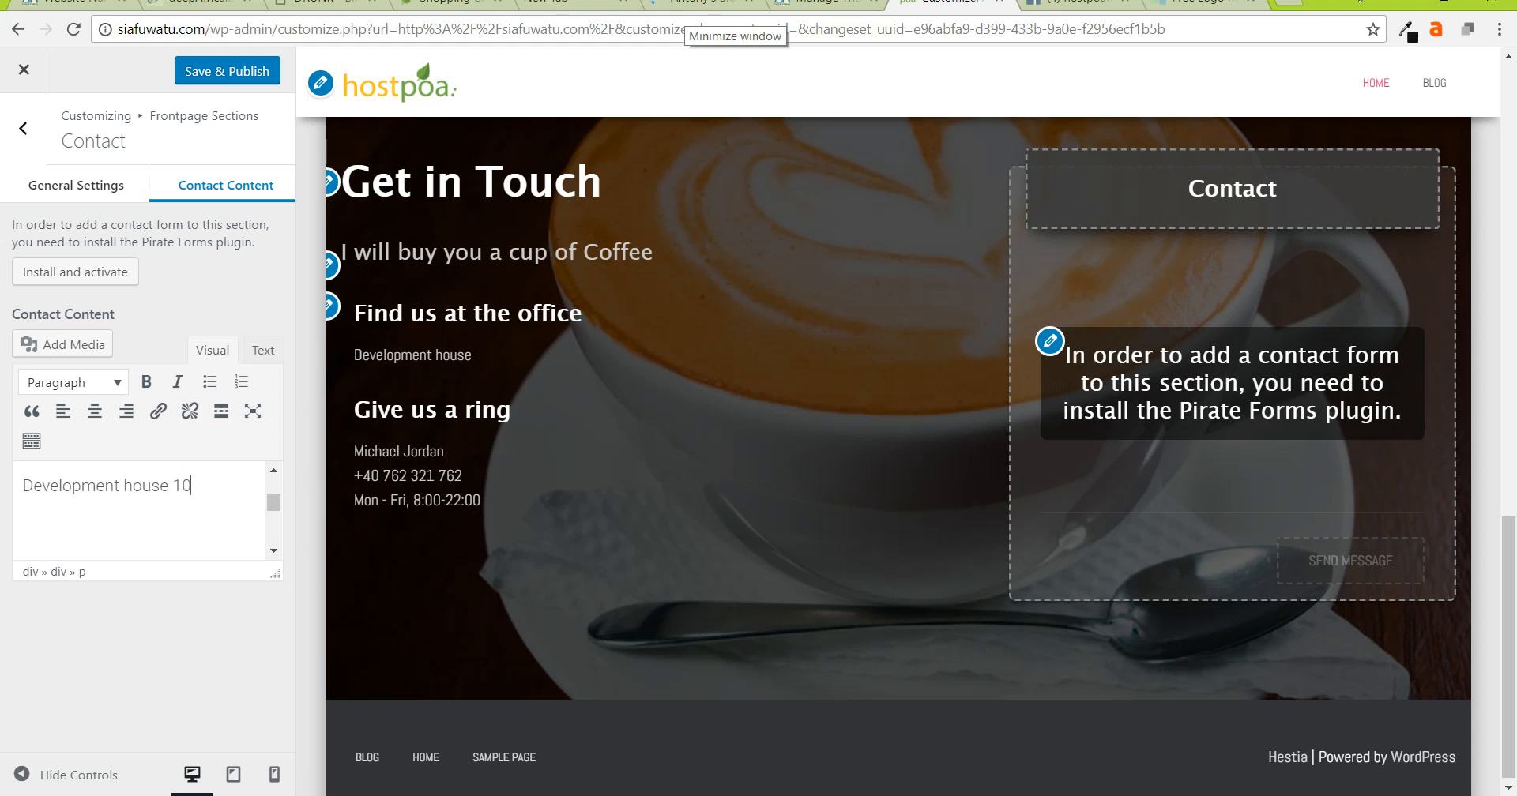
{"action": "type", "text": "th frloor"}
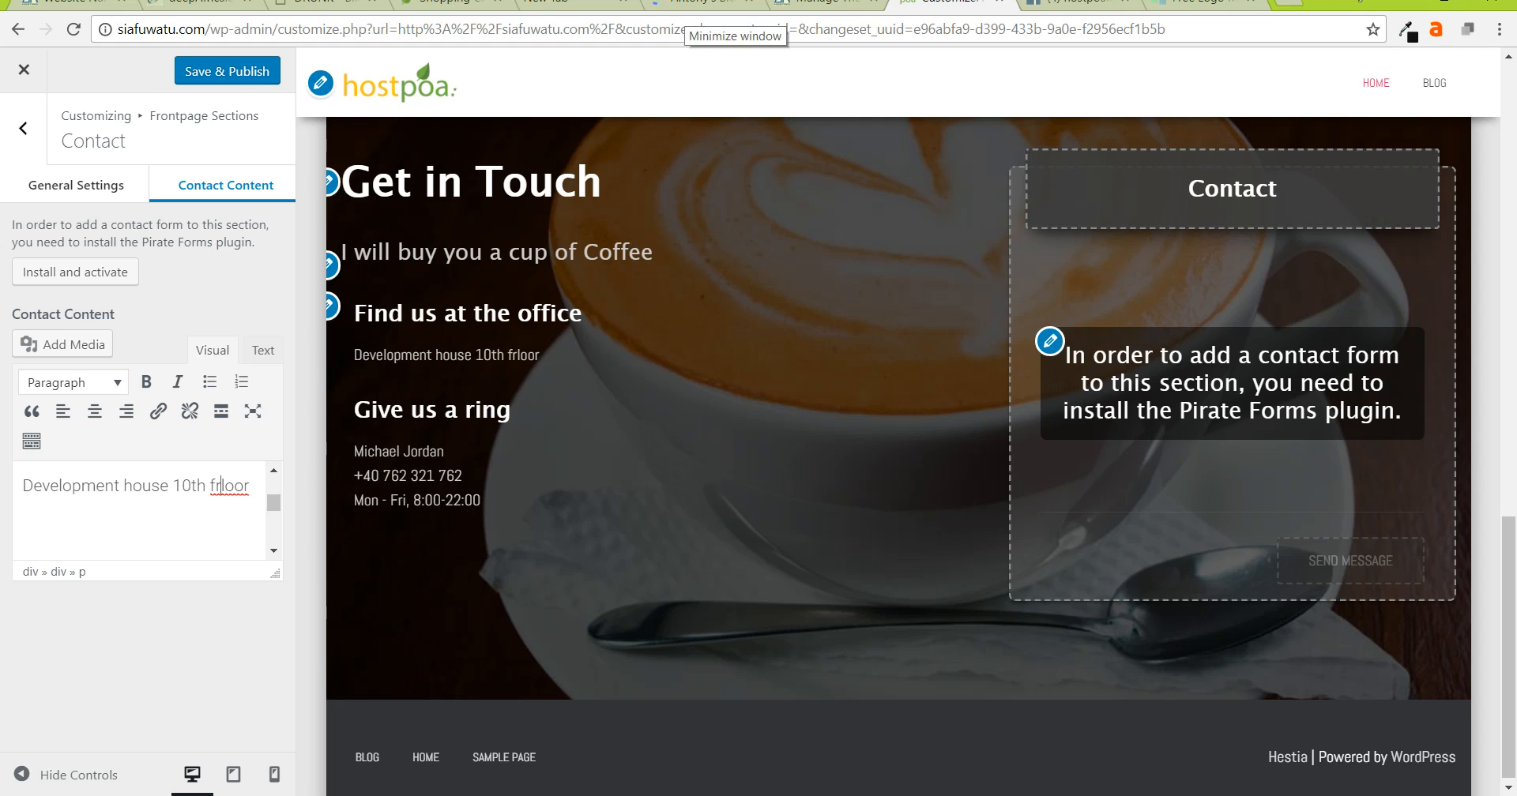
{"action": "key", "text": "BackSpace"}
- Replace the Contact phone number with the new one and put opening hours on their own line
{"action": "scroll", "coordinate": [138, 509], "scroll_direction": "down", "scroll_amount": 3}
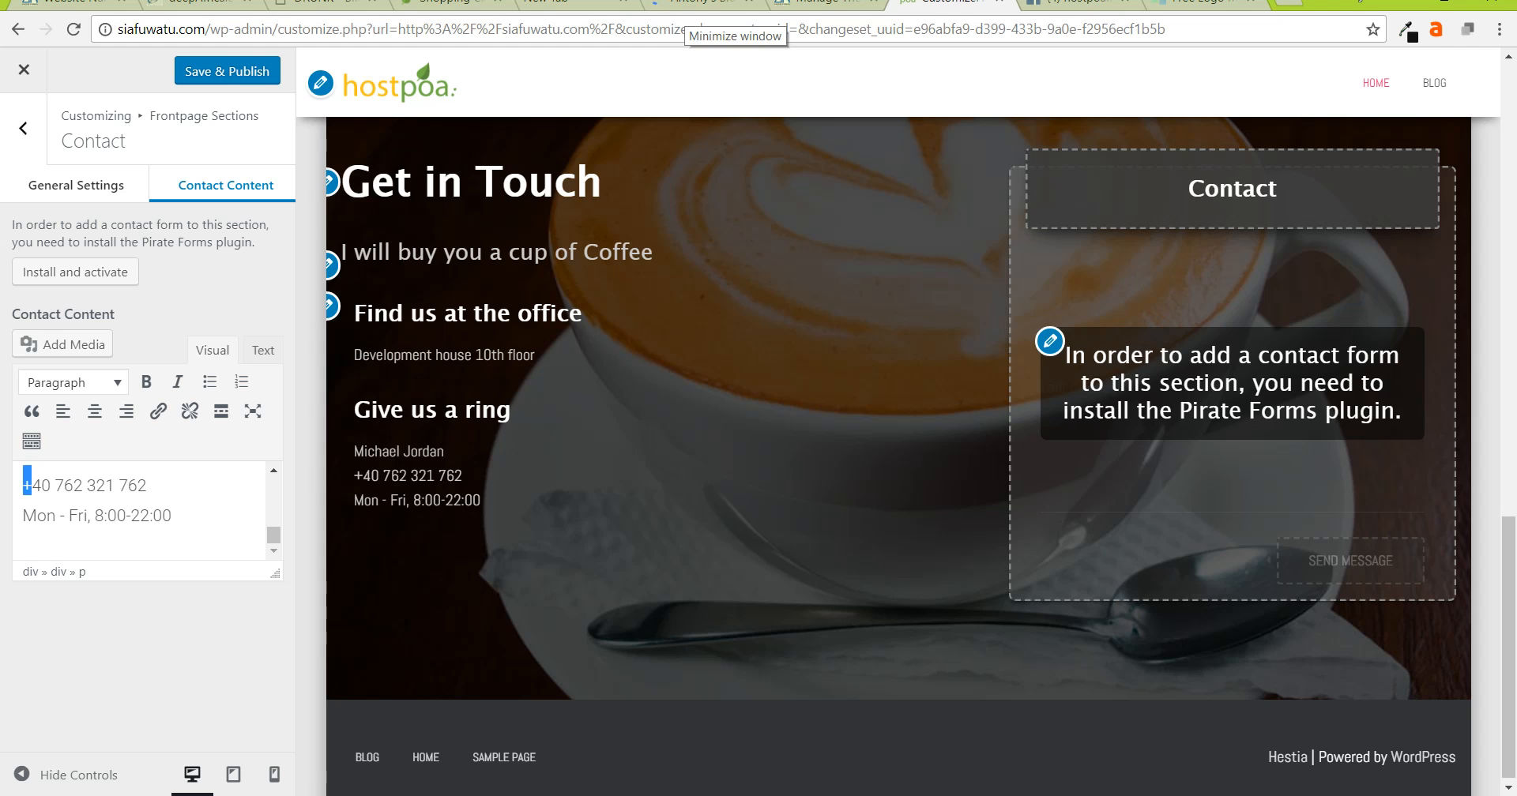
{"action": "left_click_drag", "start_coordinate": [23, 485], "coordinate": [150, 485]}
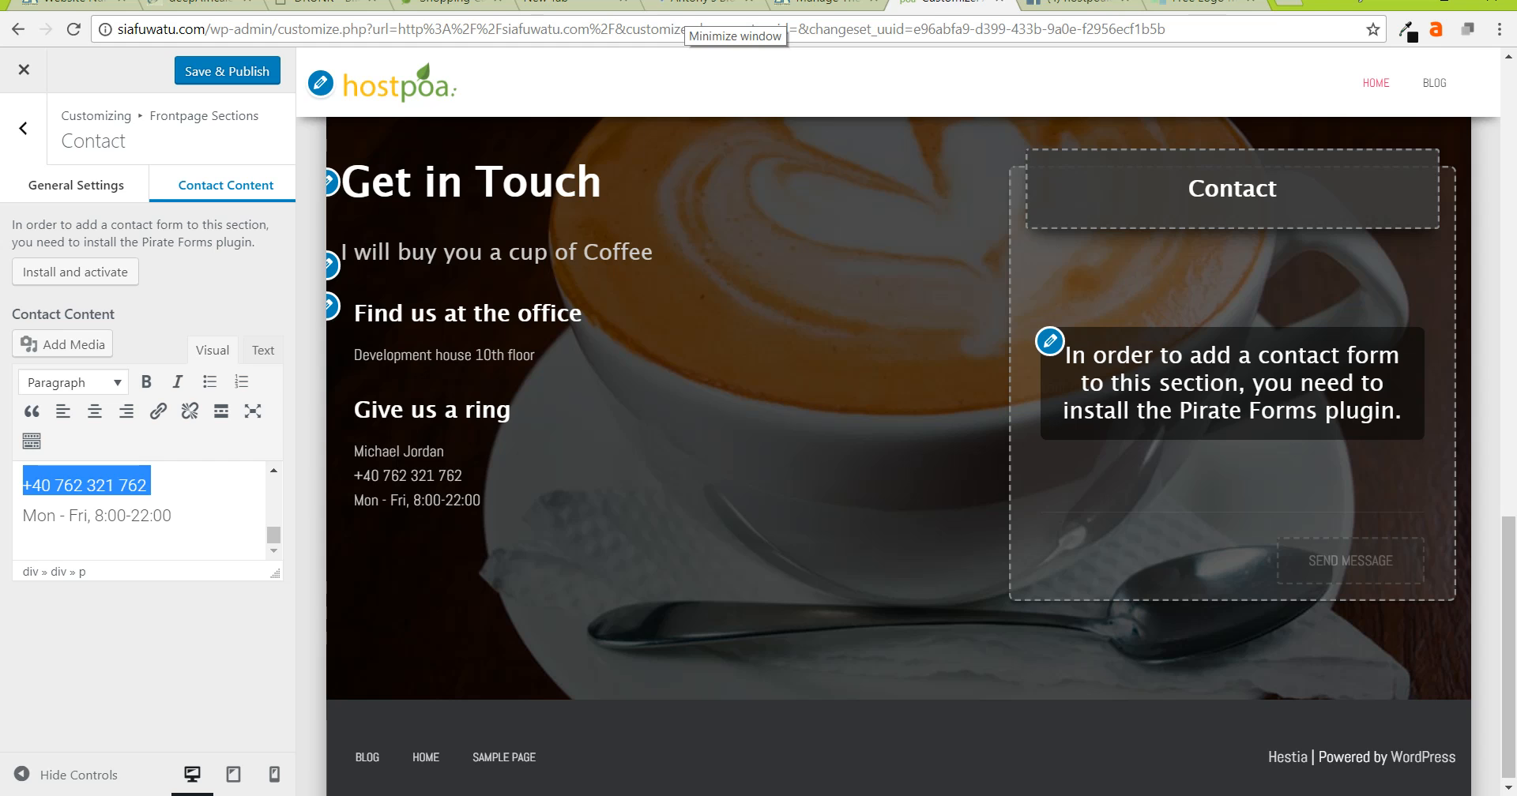
{"action": "key", "text": "BackSpace"}
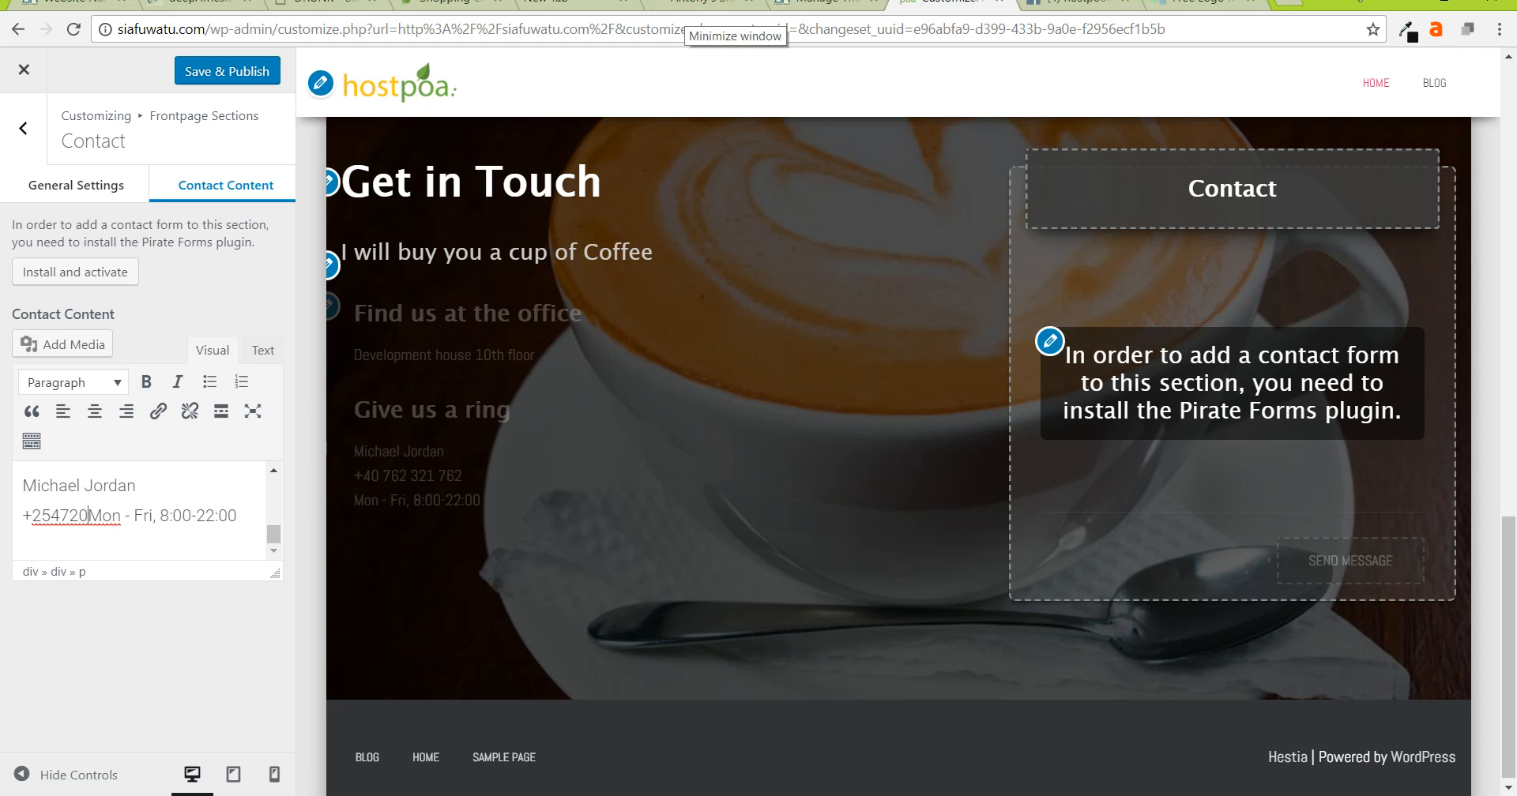
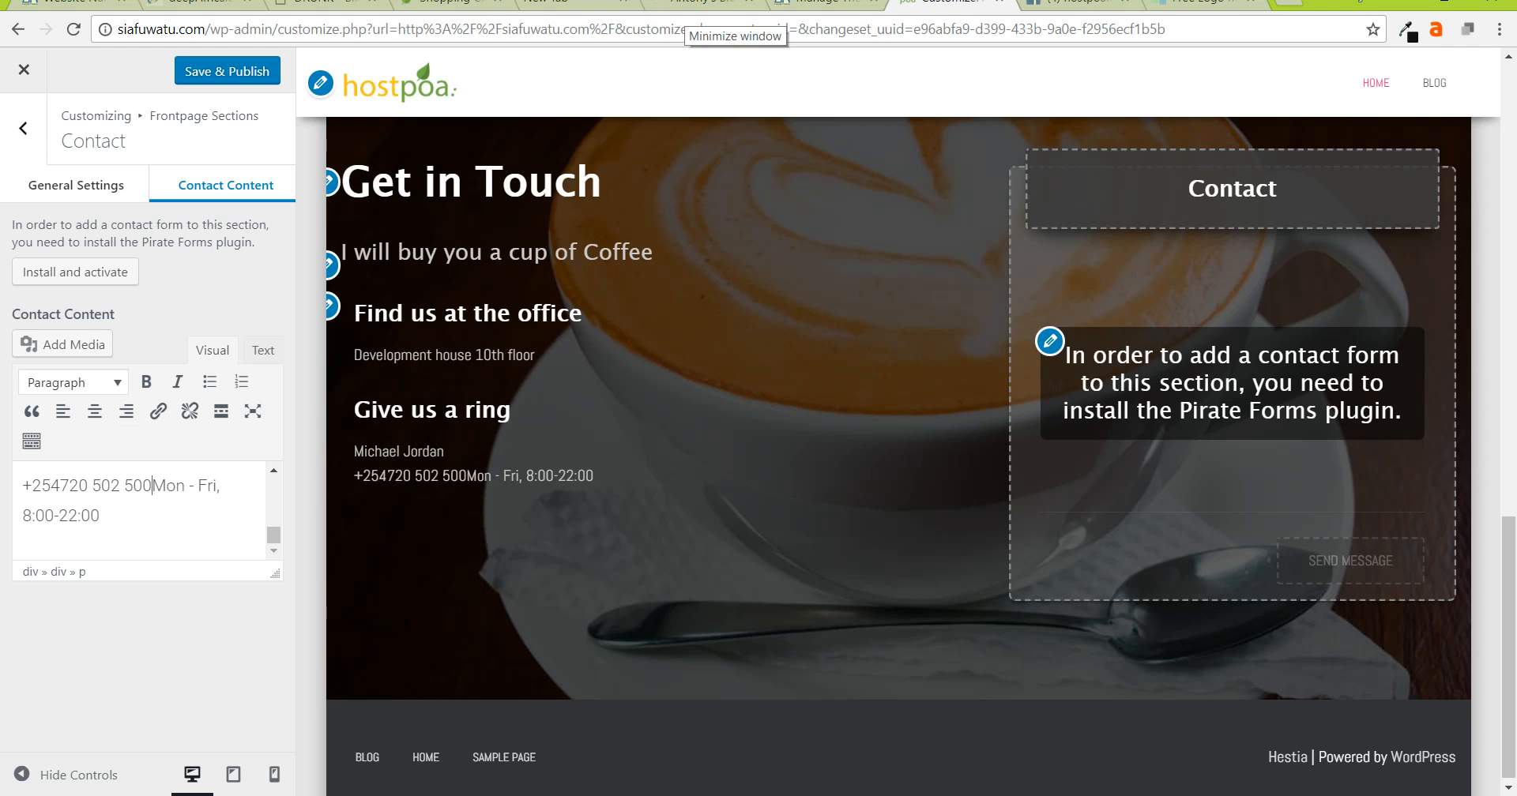
{"action": "key", "text": "Return"}
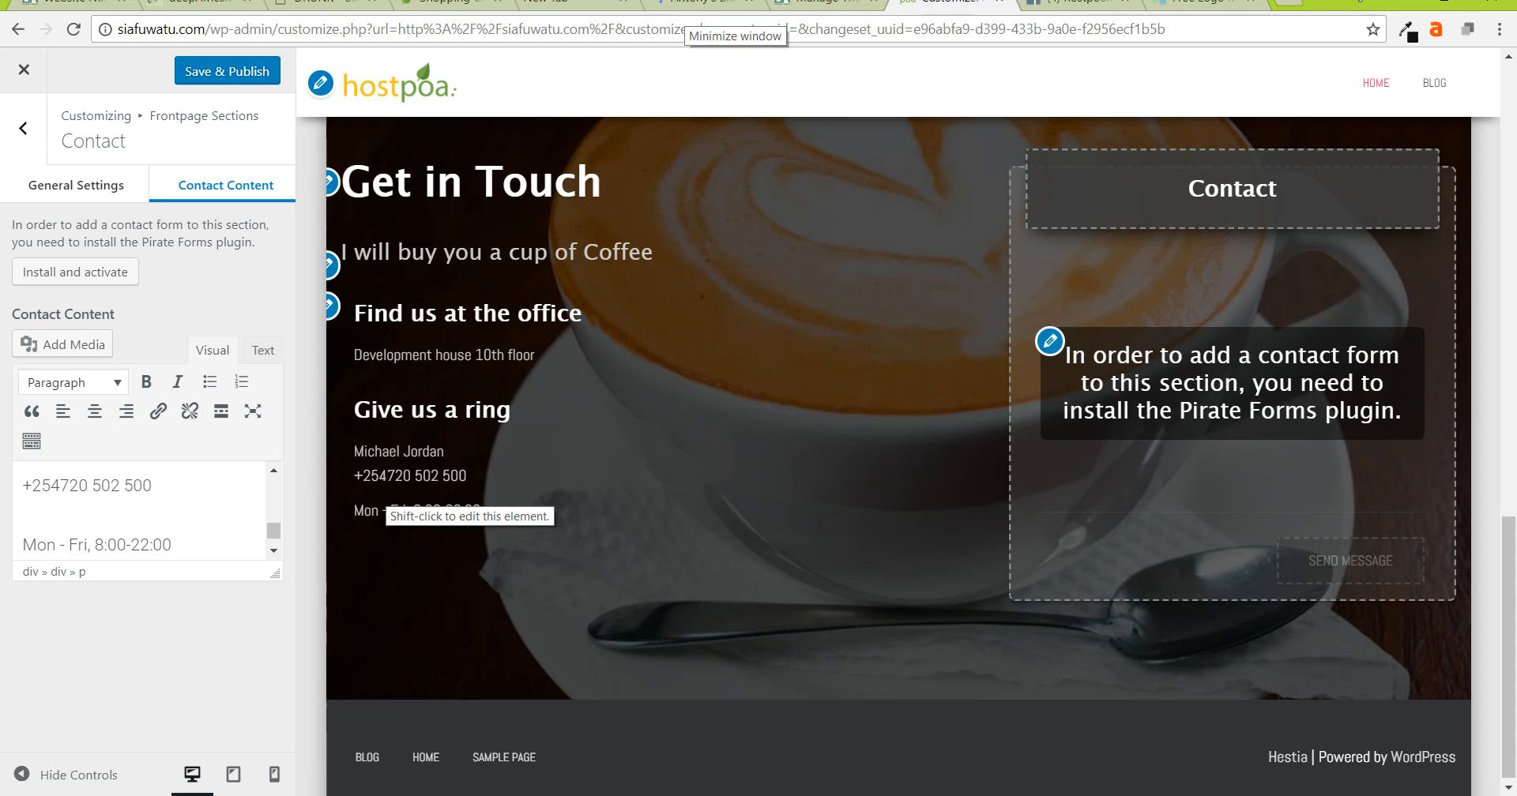
{"action": "left_click", "coordinate": [263, 350]}
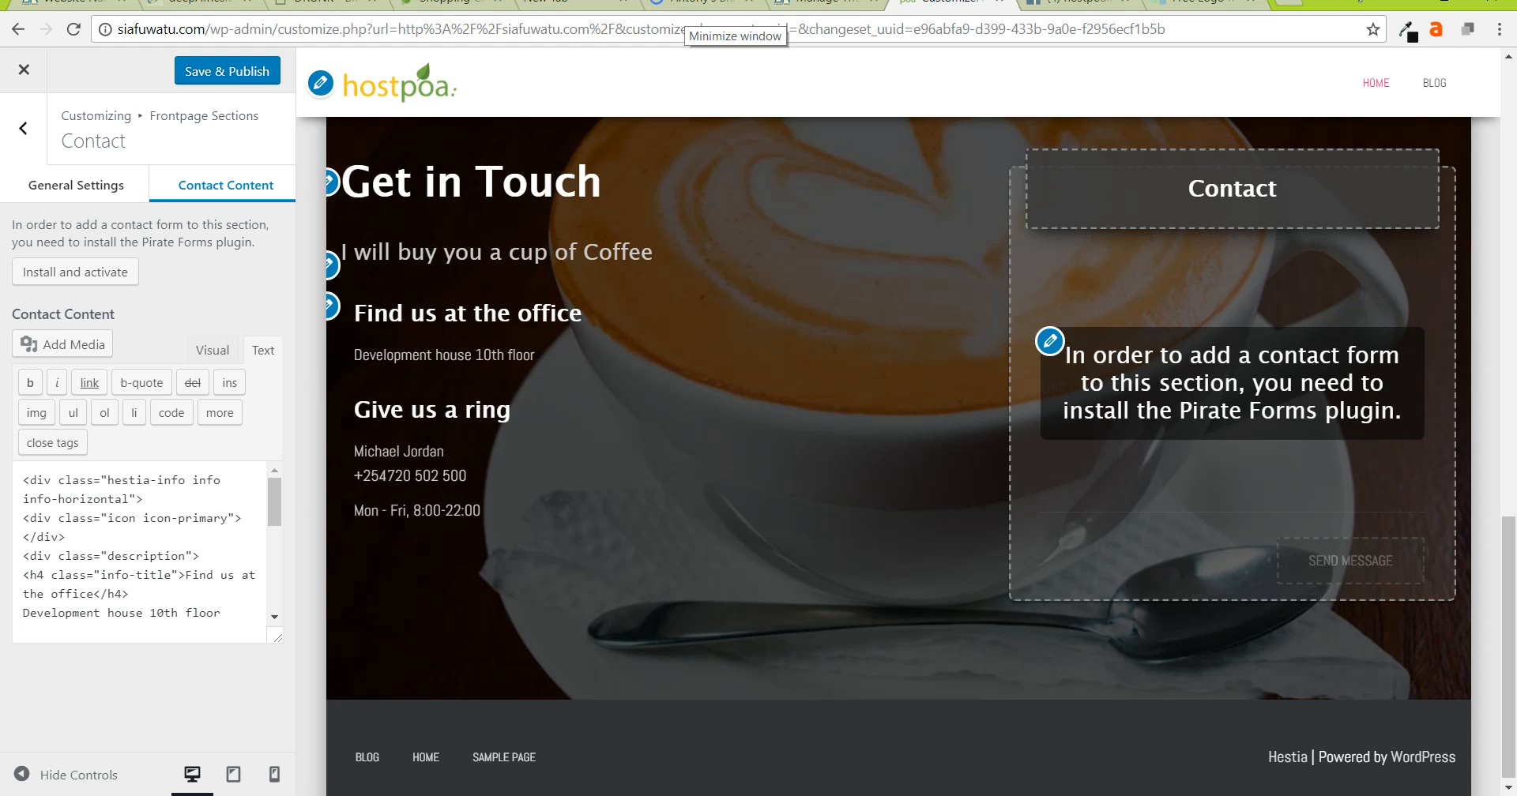
- Switch the Contact content back to the Visual view and publish the Contact changes
{"action": "scroll", "coordinate": [147, 551], "scroll_direction": "down", "scroll_amount": 5}
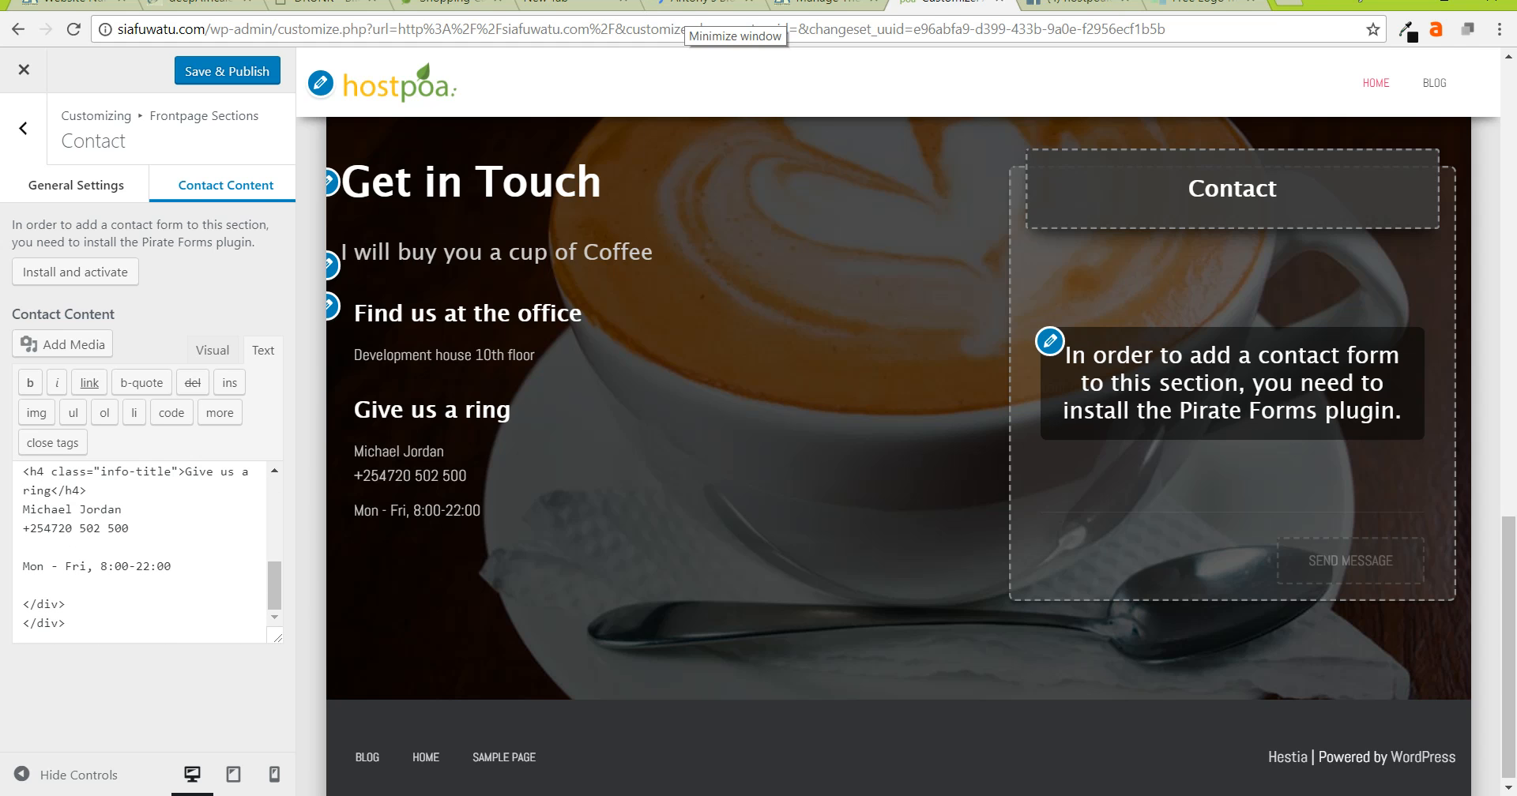
{"action": "left_click", "coordinate": [213, 350]}
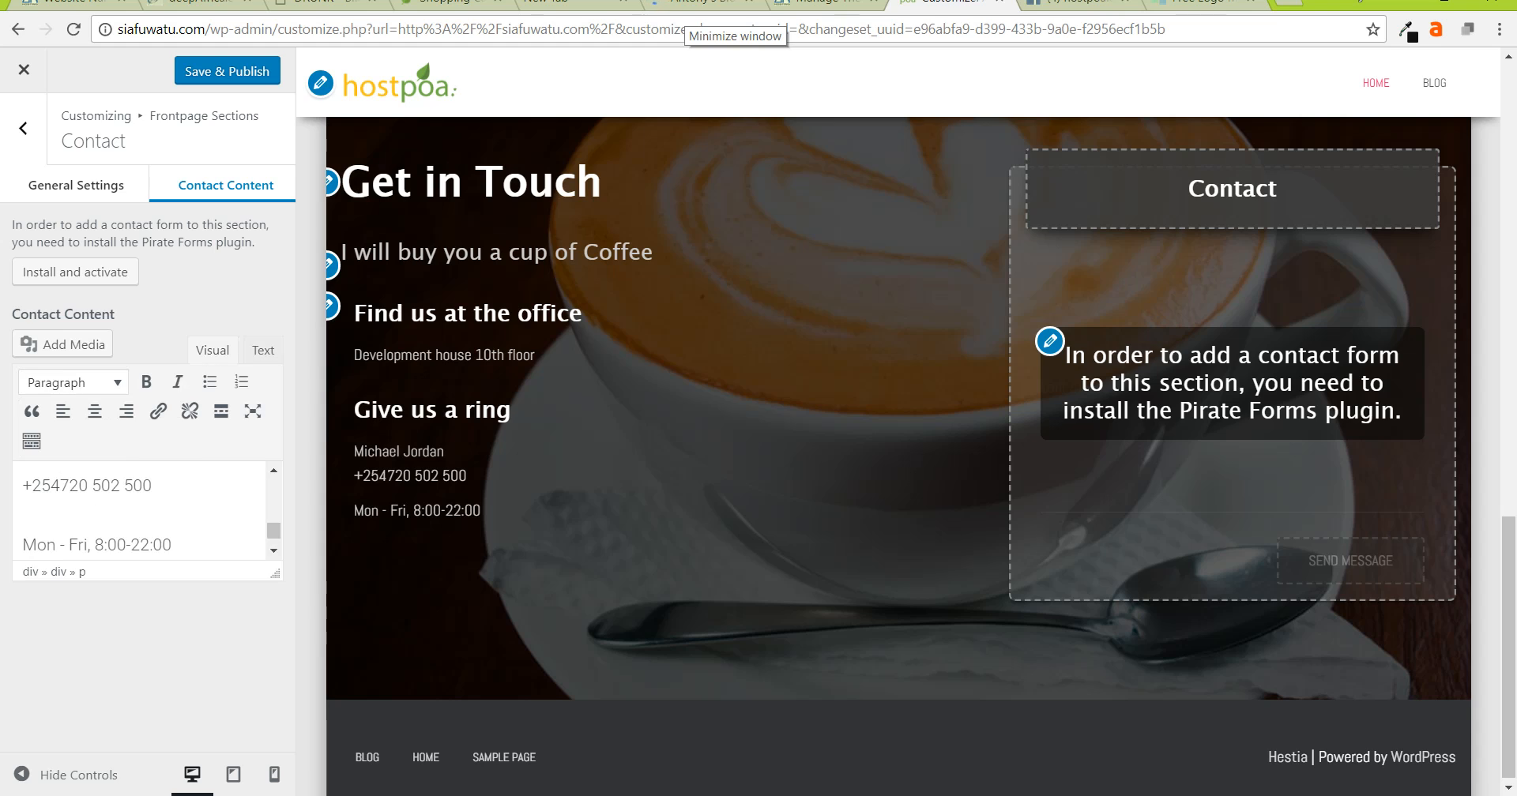
{"action": "scroll", "coordinate": [146, 511], "scroll_direction": "up", "scroll_amount": 4}
{"action": "scroll", "coordinate": [147, 511], "scroll_direction": "down", "scroll_amount": 1}
{"action": "scroll", "coordinate": [147, 511], "scroll_direction": "down", "scroll_amount": 5}
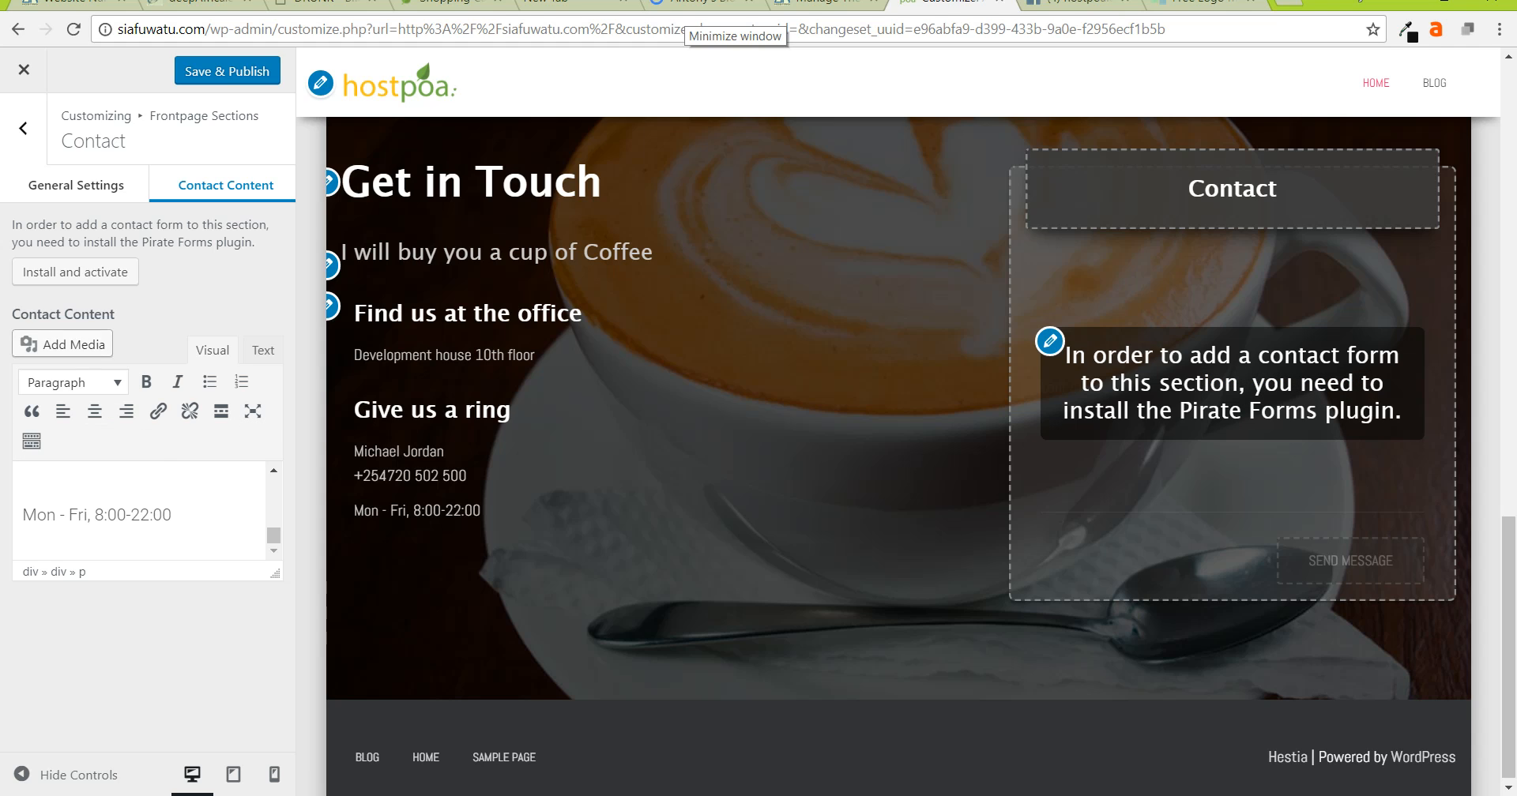
{"action": "left_click", "coordinate": [228, 71]}
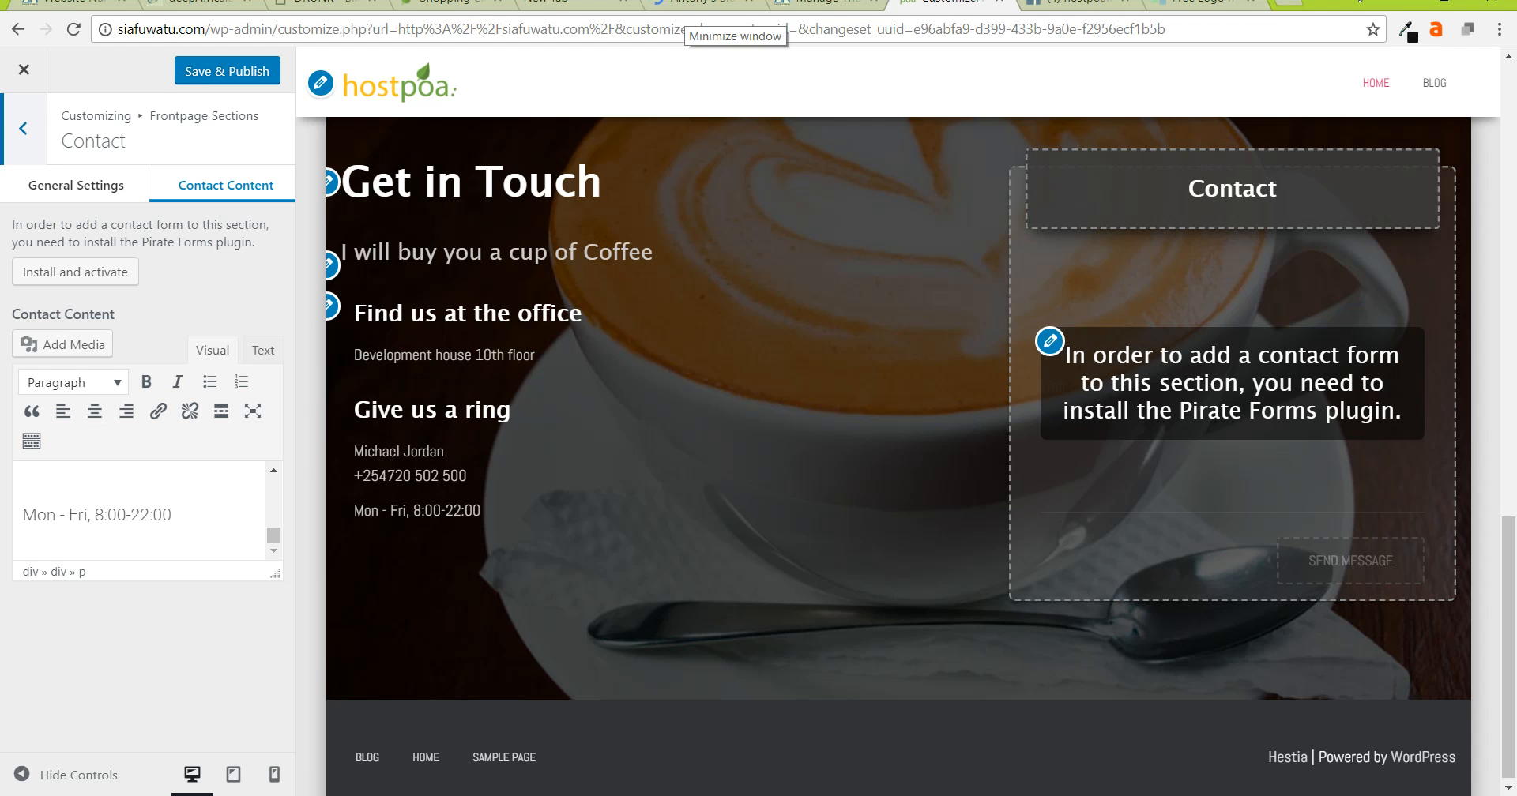
- Briefly show the Very Top Bar under Header Options, then leave it disabled
{"action": "left_click", "coordinate": [24, 127]}
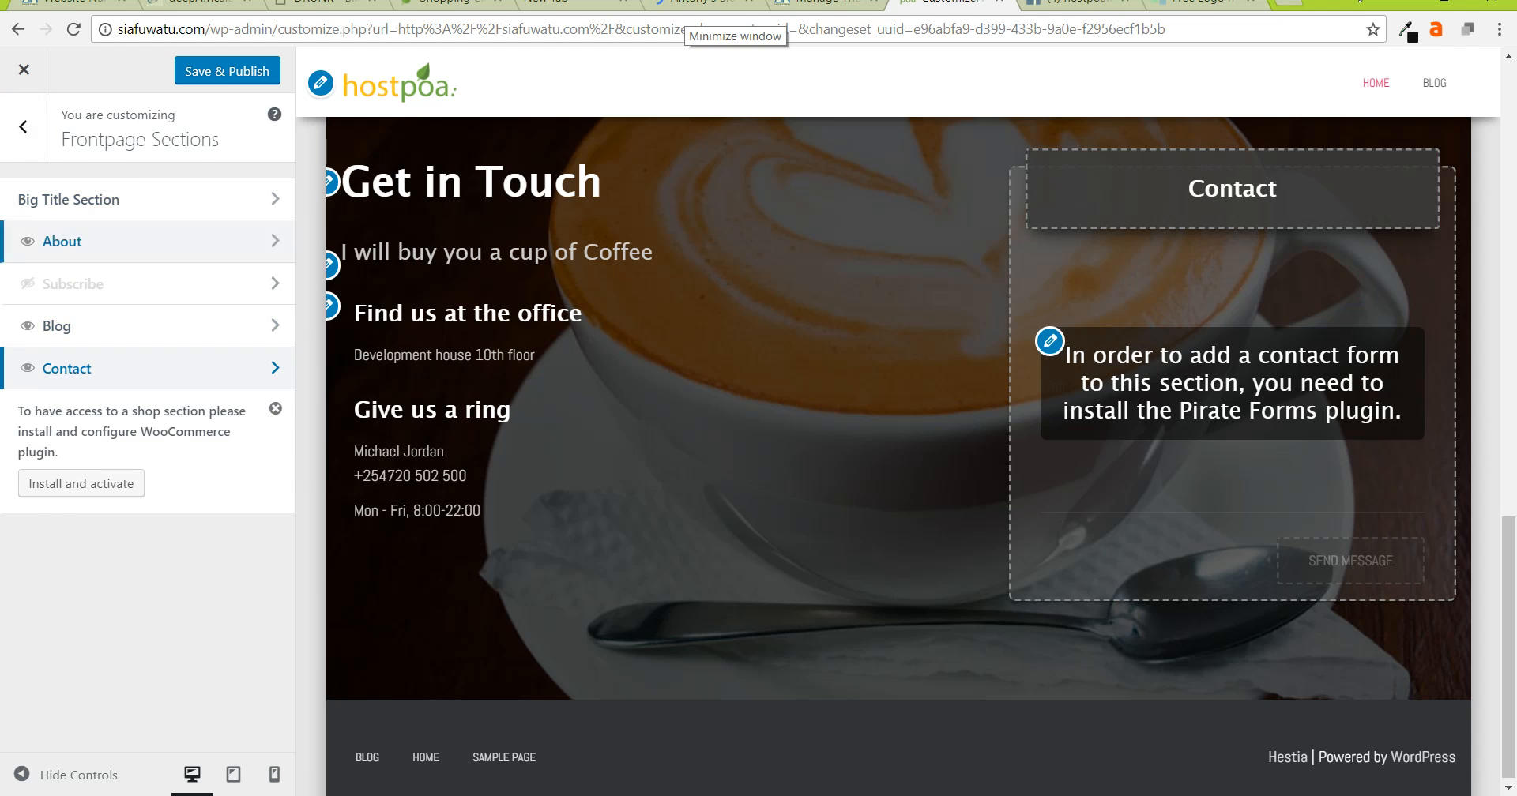
{"action": "left_click", "coordinate": [24, 128]}
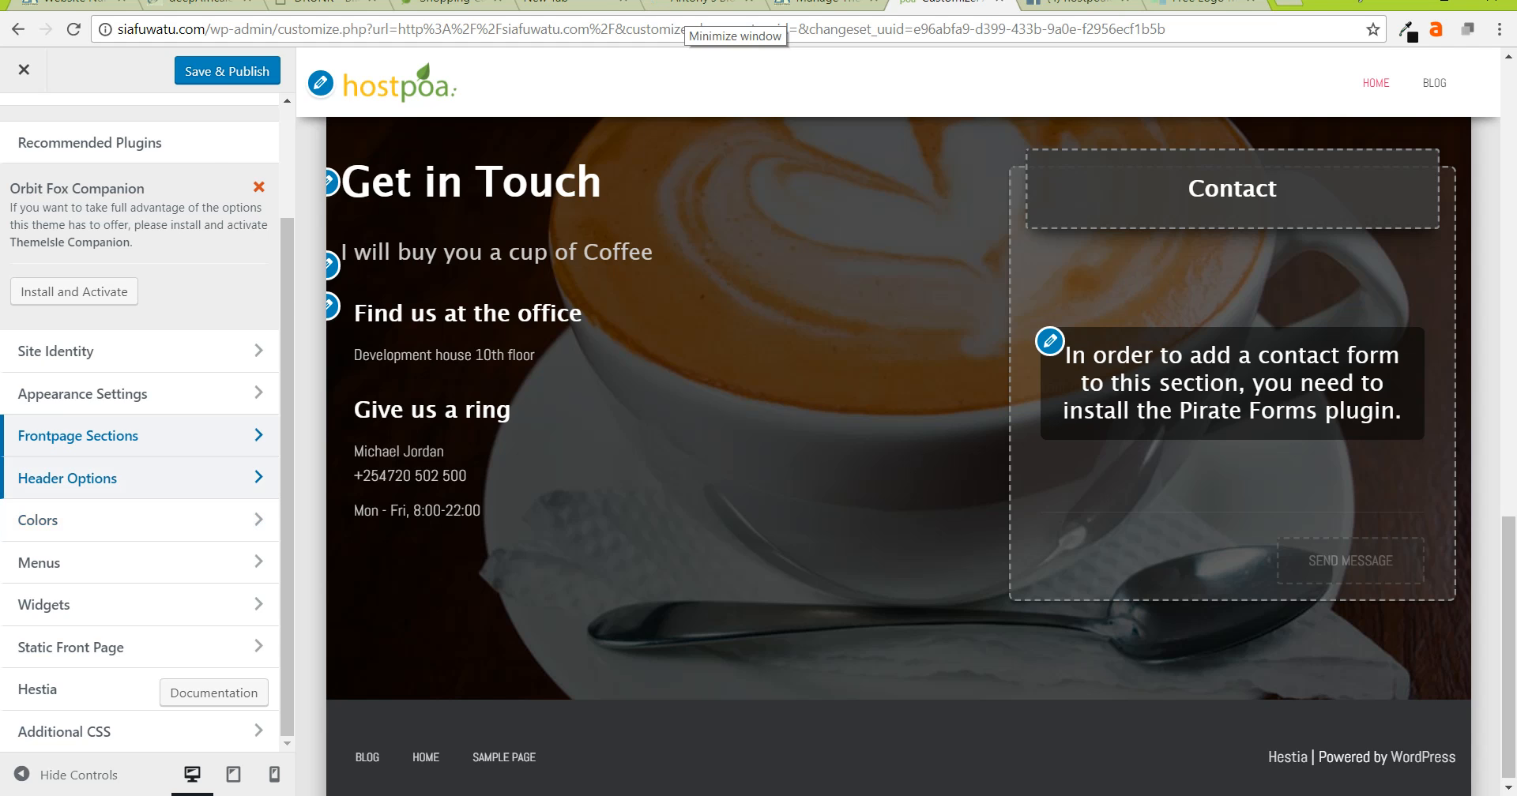
{"action": "left_click", "coordinate": [119, 478]}
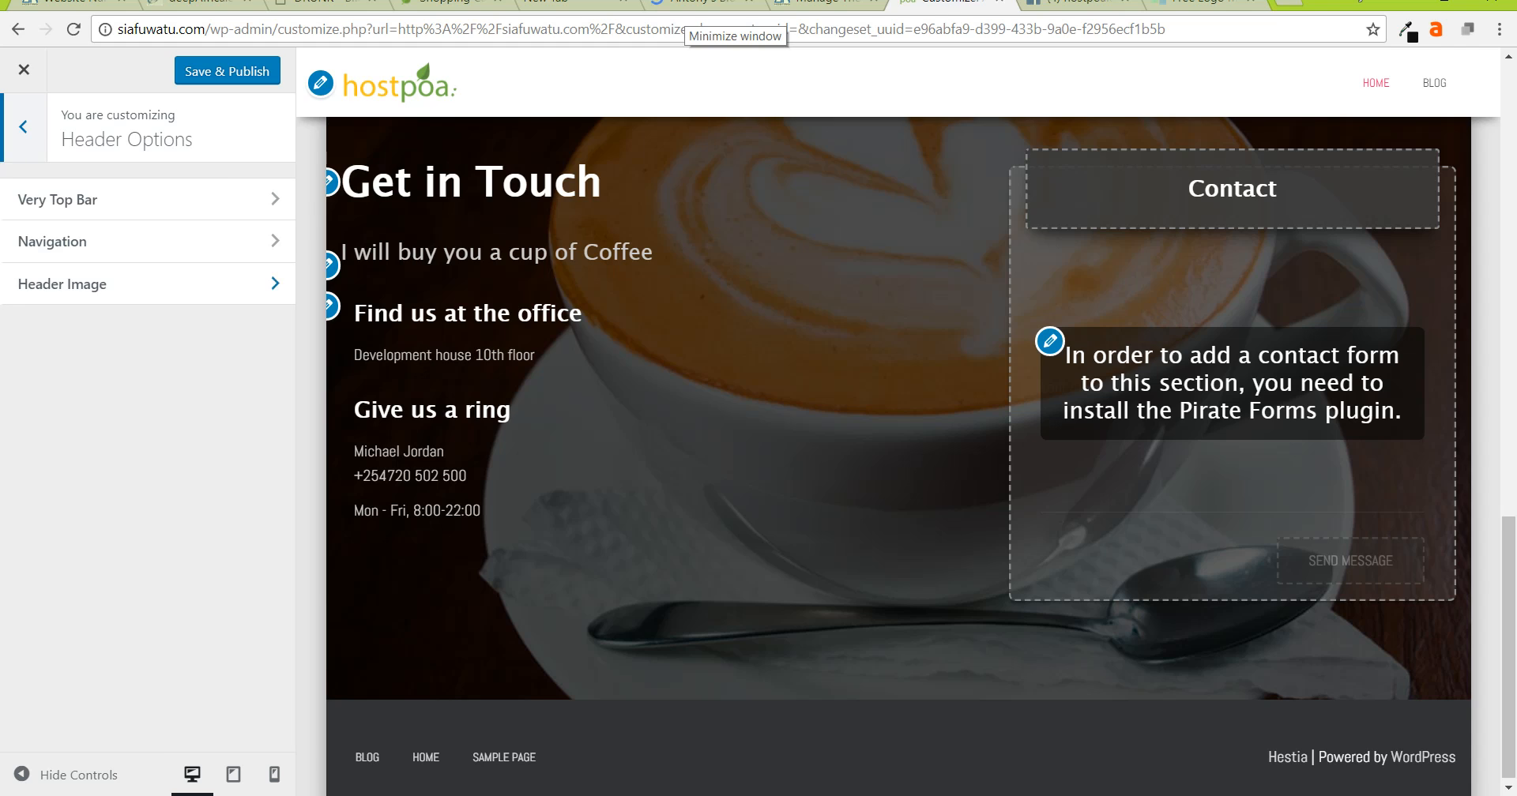
{"action": "left_click", "coordinate": [119, 199]}
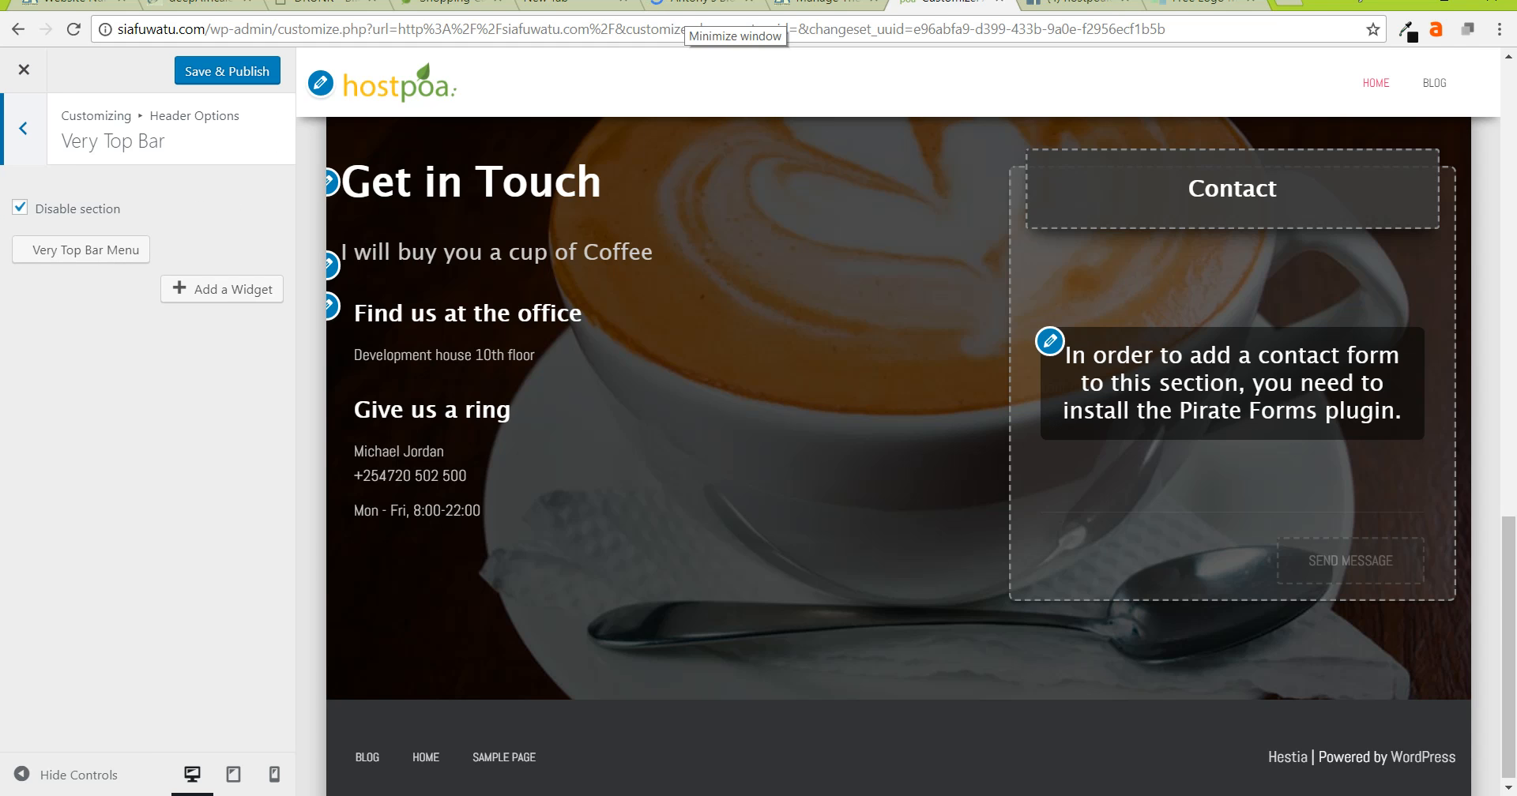
{"action": "left_click", "coordinate": [20, 208]}
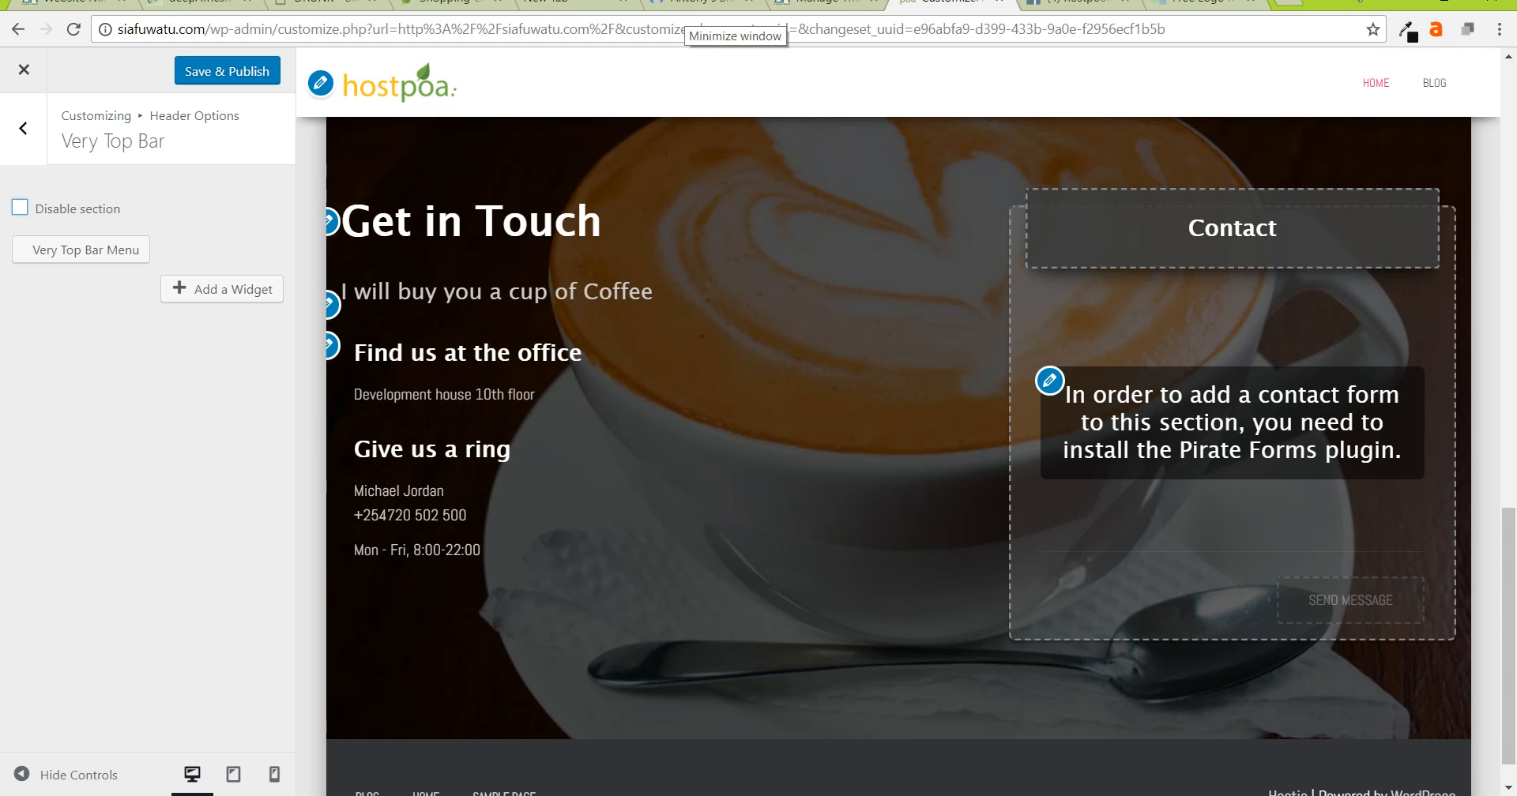
{"action": "left_click", "coordinate": [19, 208]}
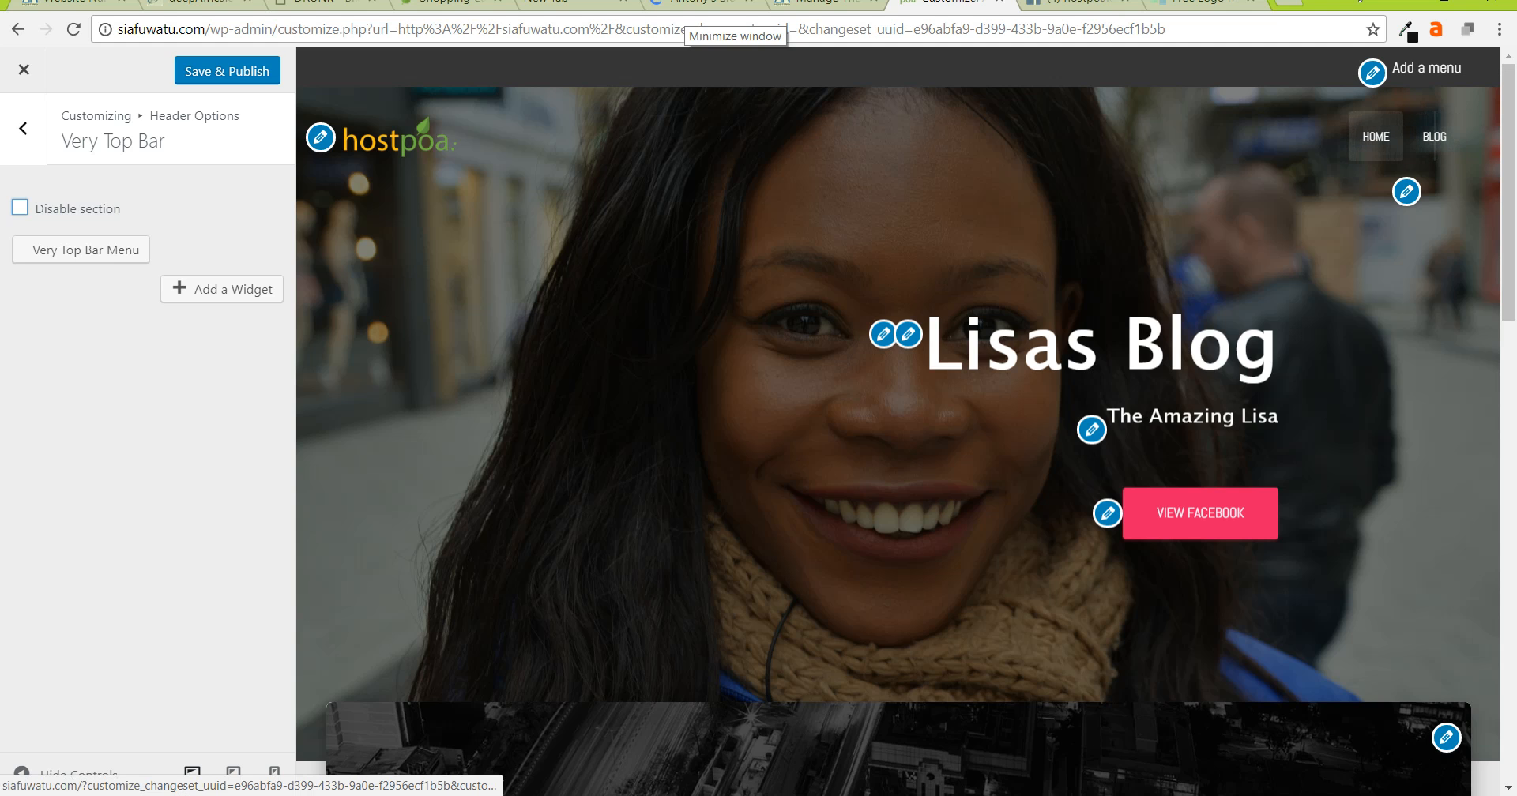
{"action": "left_click", "coordinate": [20, 208]}
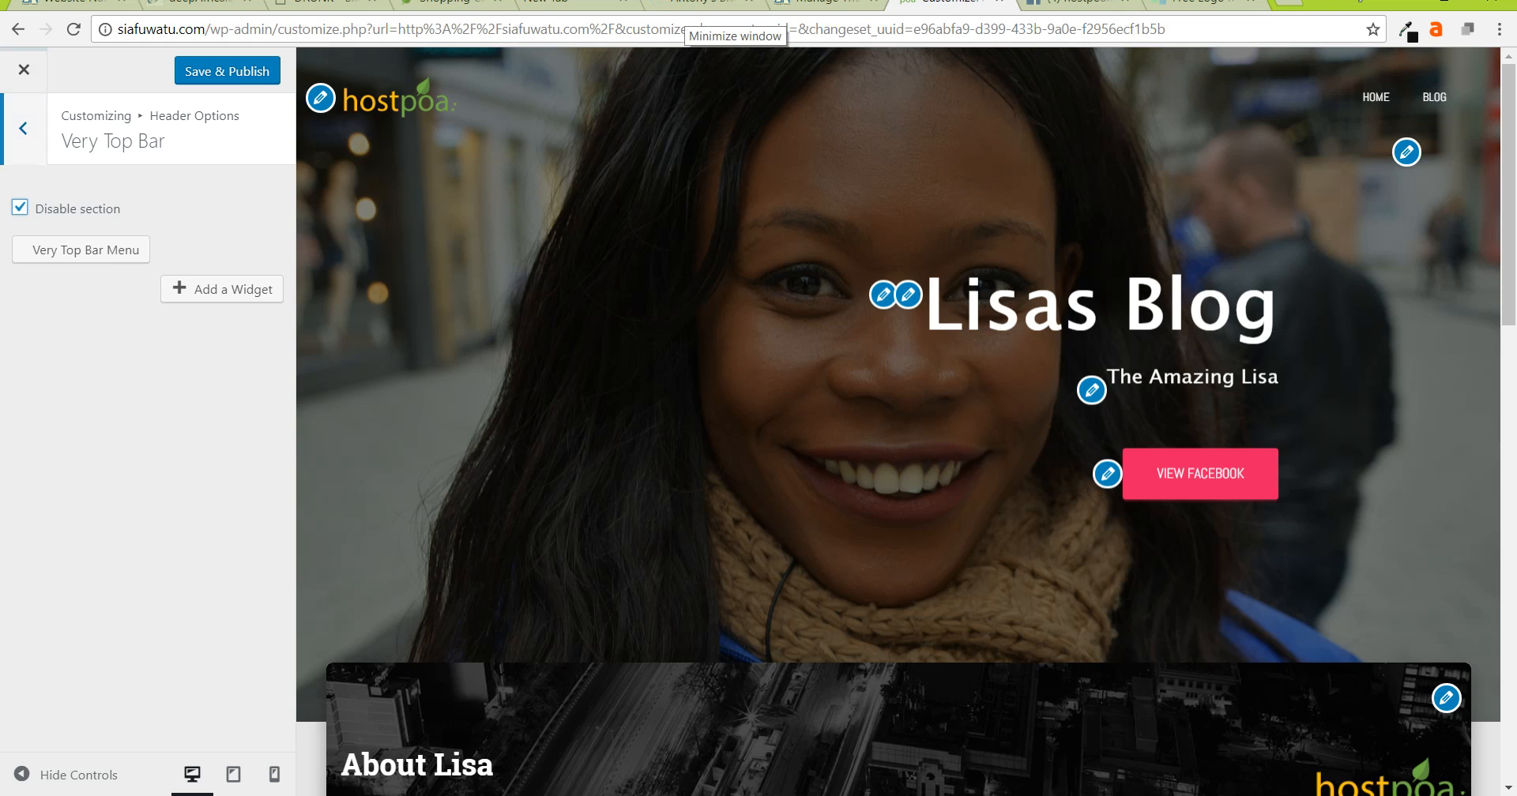
{"action": "left_click", "coordinate": [23, 128]}
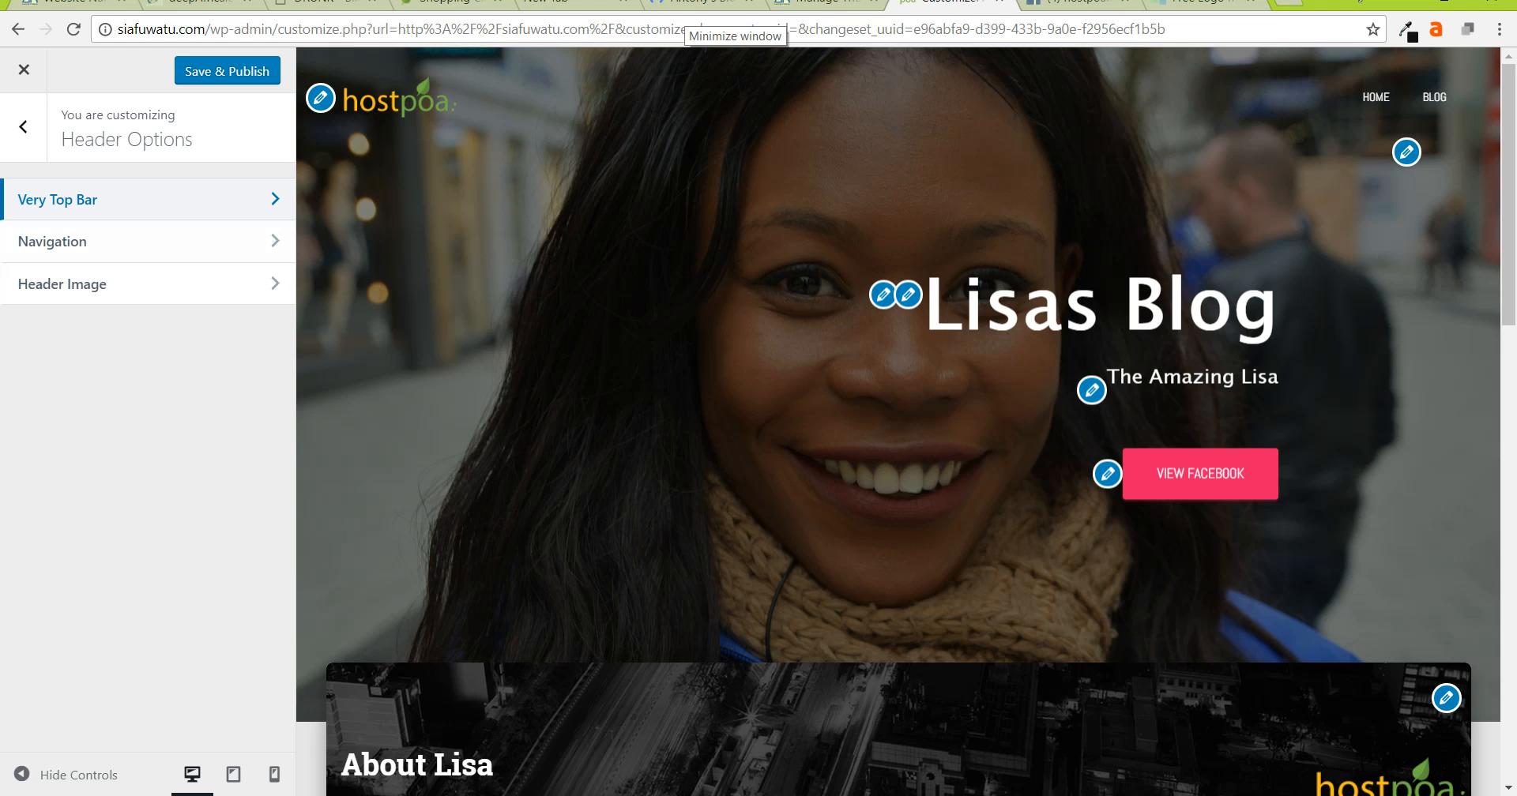
- Compare the header navigation layouts, then choose and publish the centred-logo layout
{"action": "left_click", "coordinate": [102, 242]}
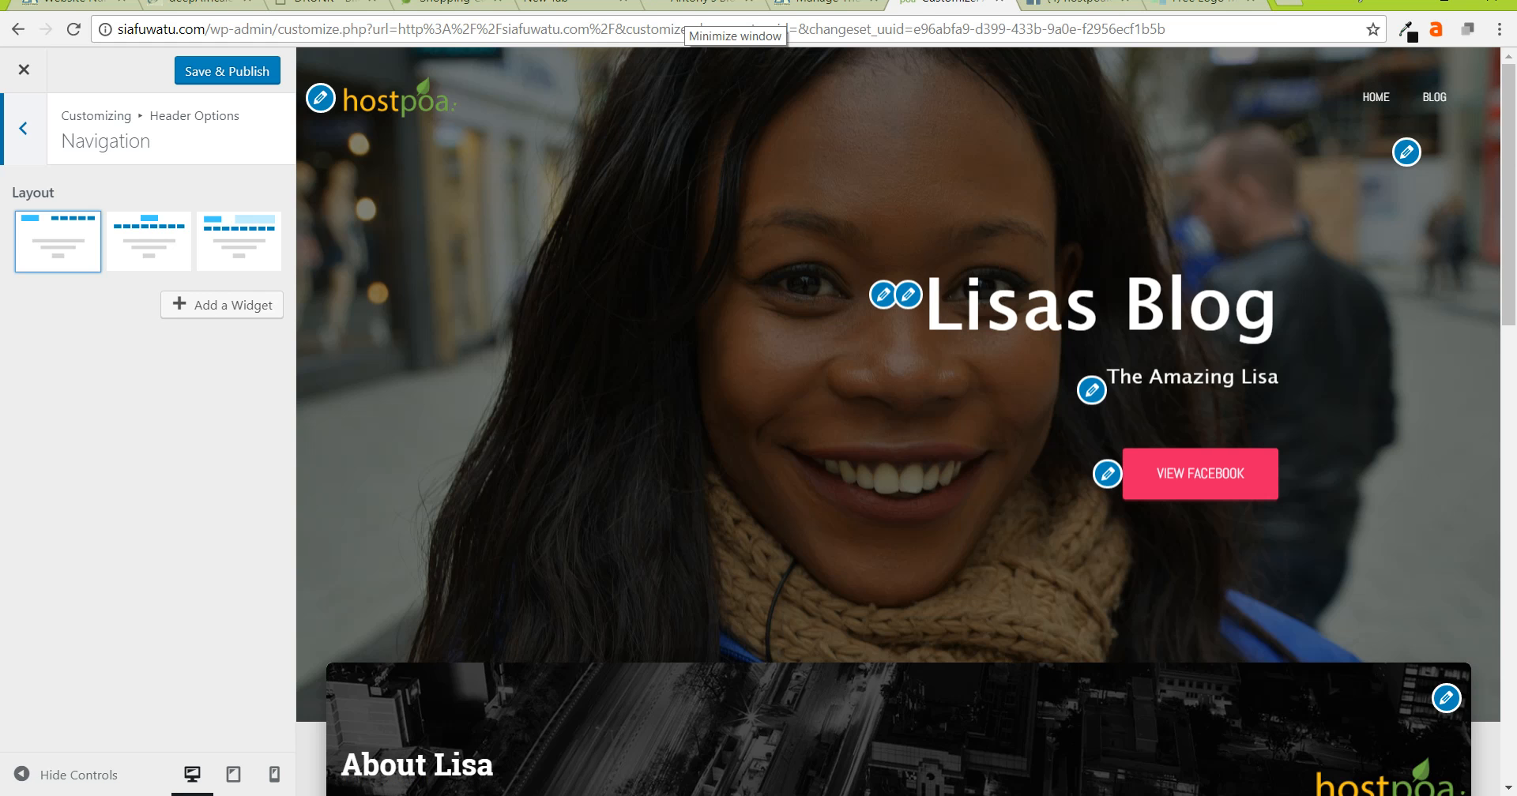
{"action": "left_click", "coordinate": [149, 242]}
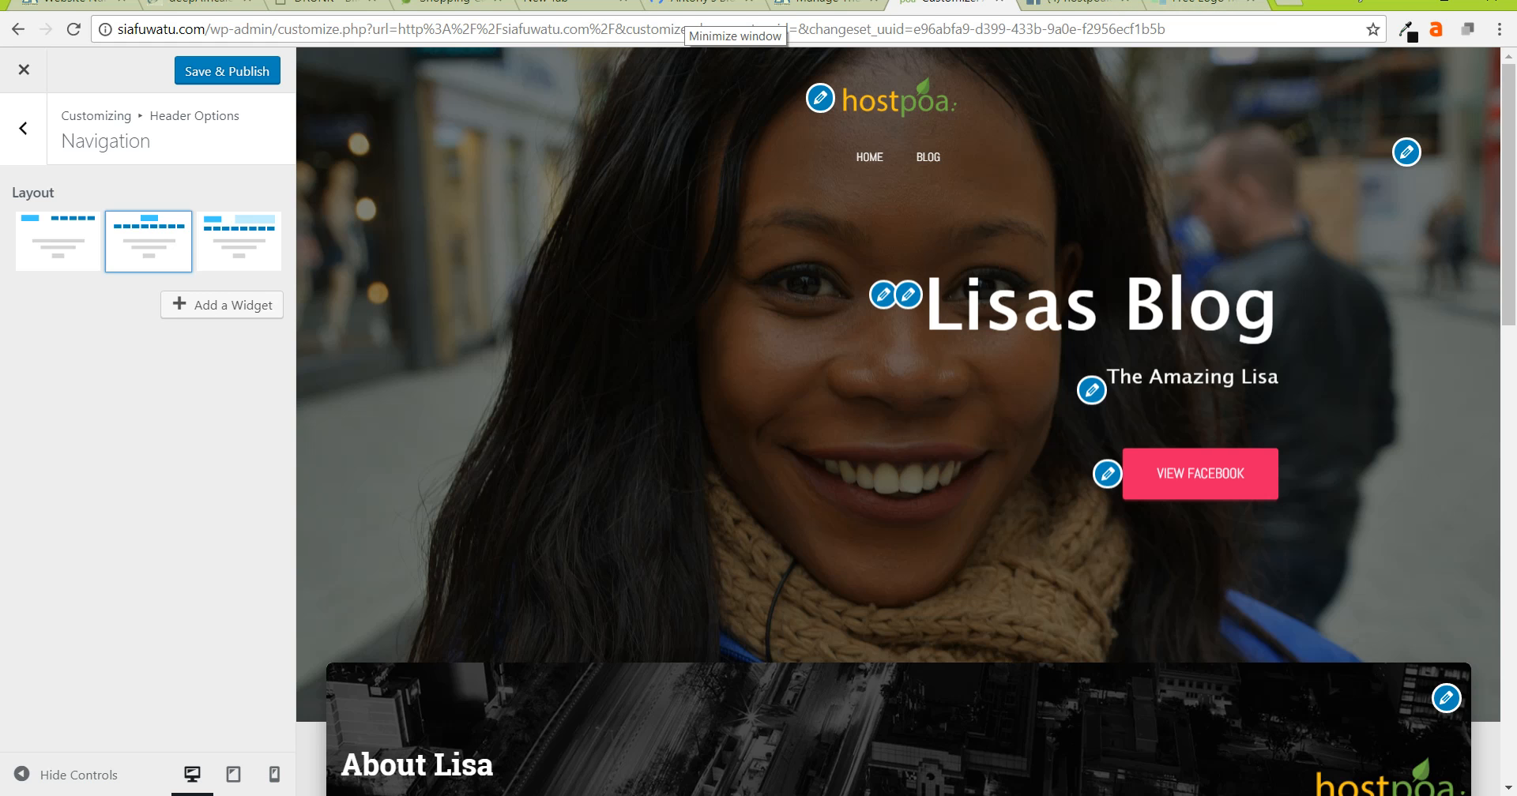
{"action": "left_click", "coordinate": [238, 242]}
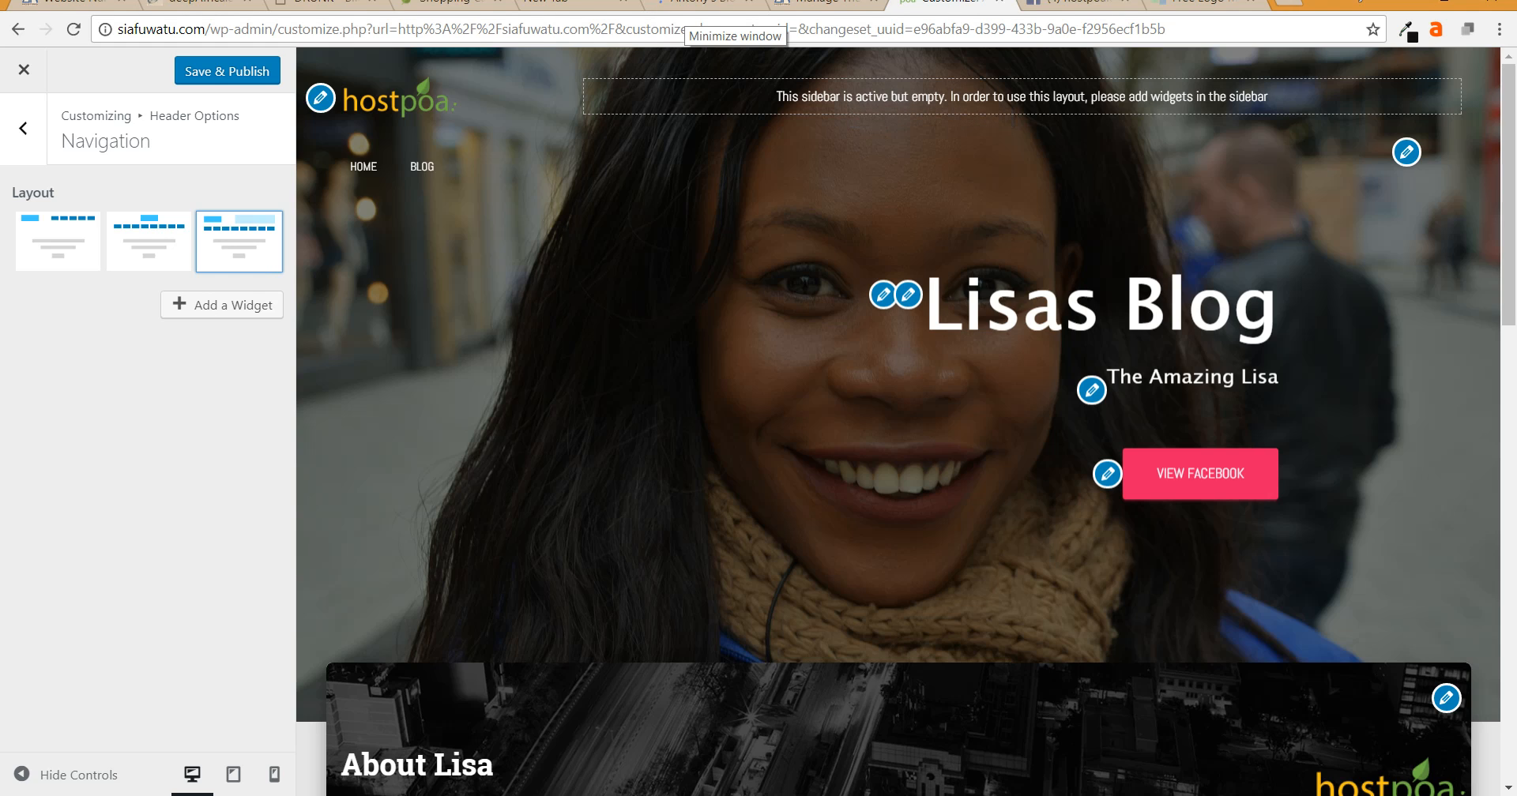
{"action": "left_click", "coordinate": [58, 242]}
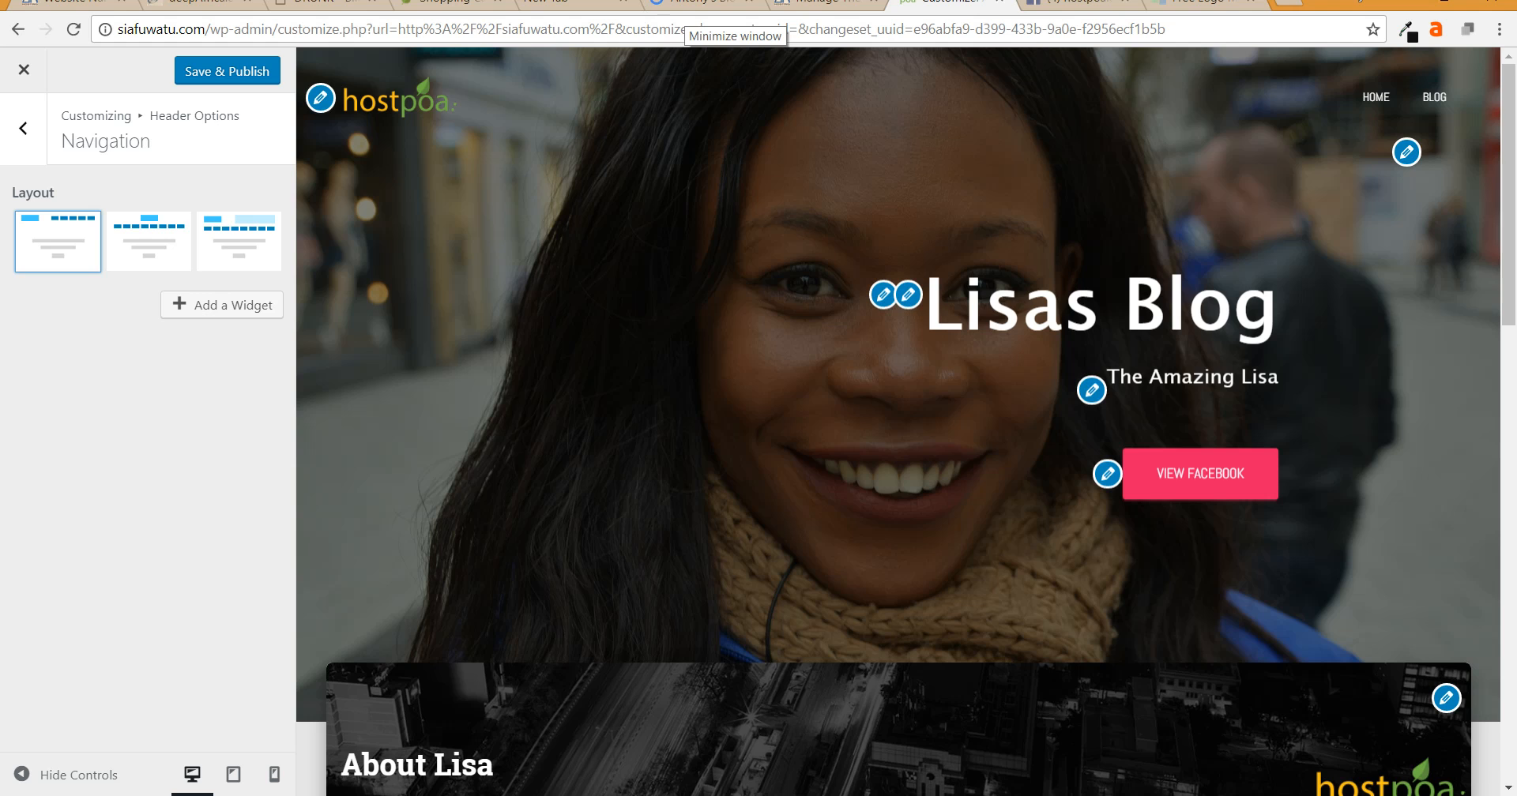
{"action": "left_click", "coordinate": [148, 241]}
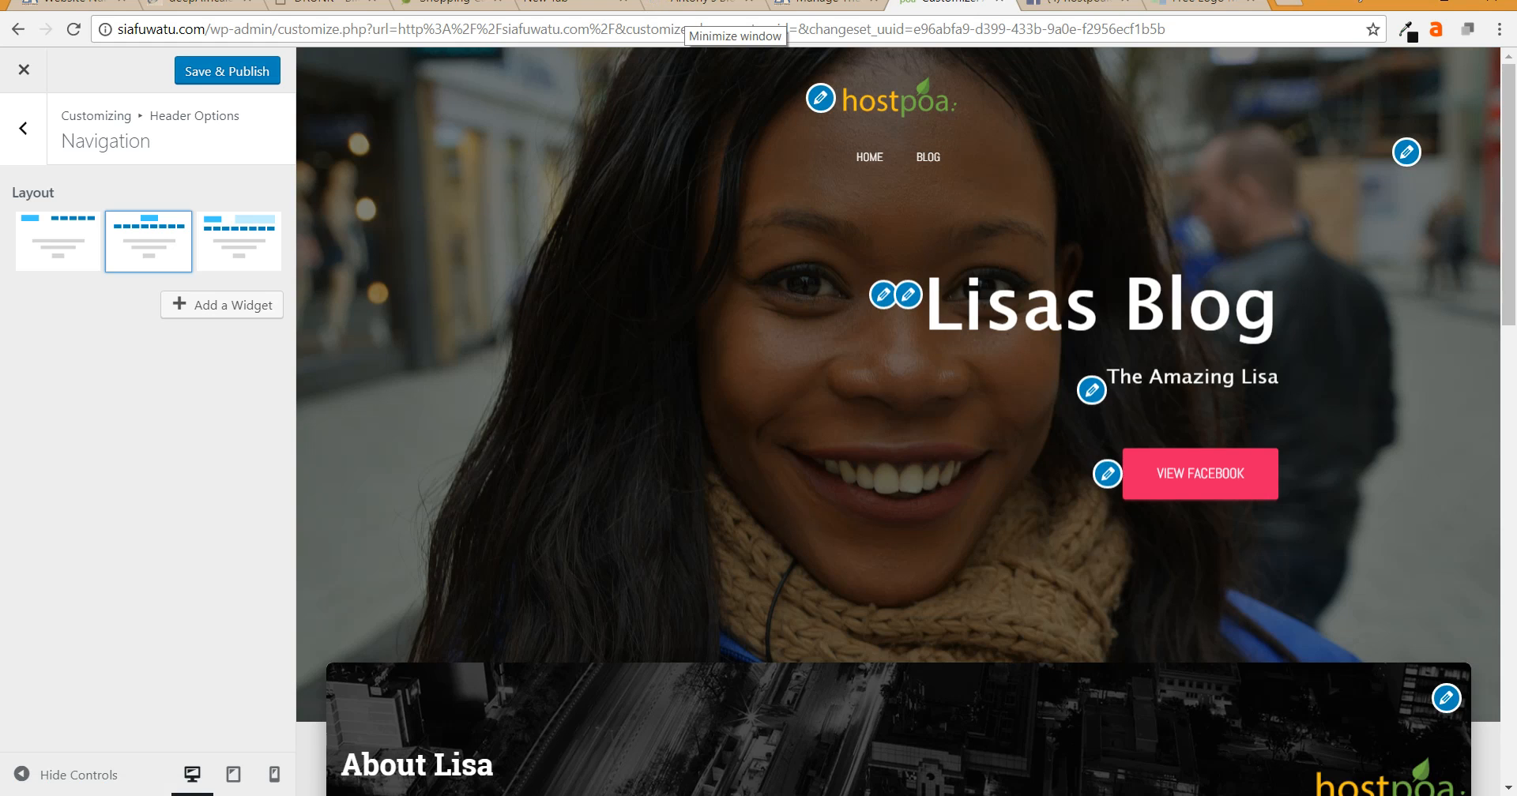
{"action": "left_click", "coordinate": [228, 71]}
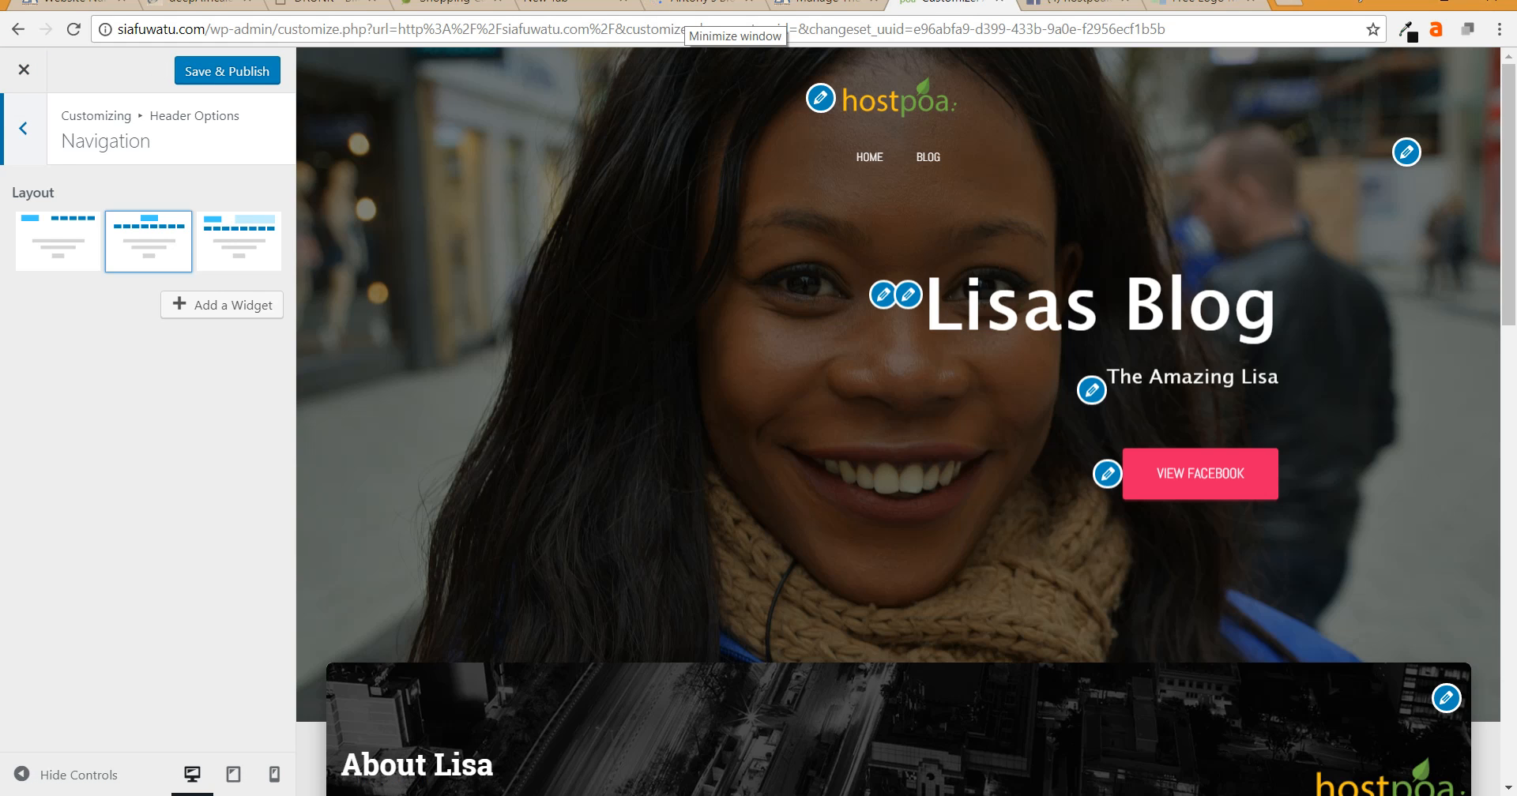
- Look over the Header Image settings without changes and return to the main Customizer list
{"action": "left_click", "coordinate": [23, 128]}
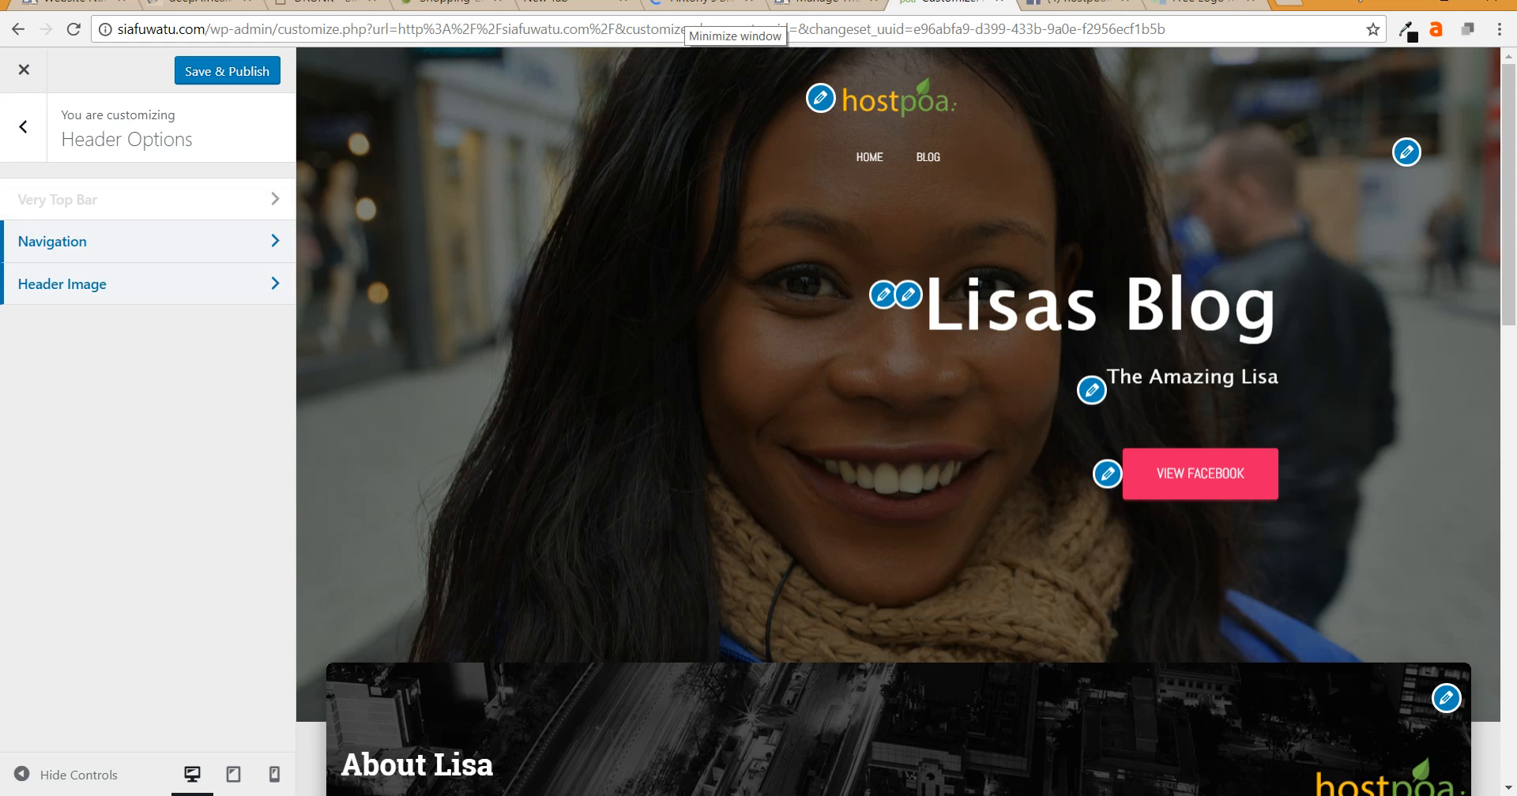
{"action": "left_click", "coordinate": [64, 283]}
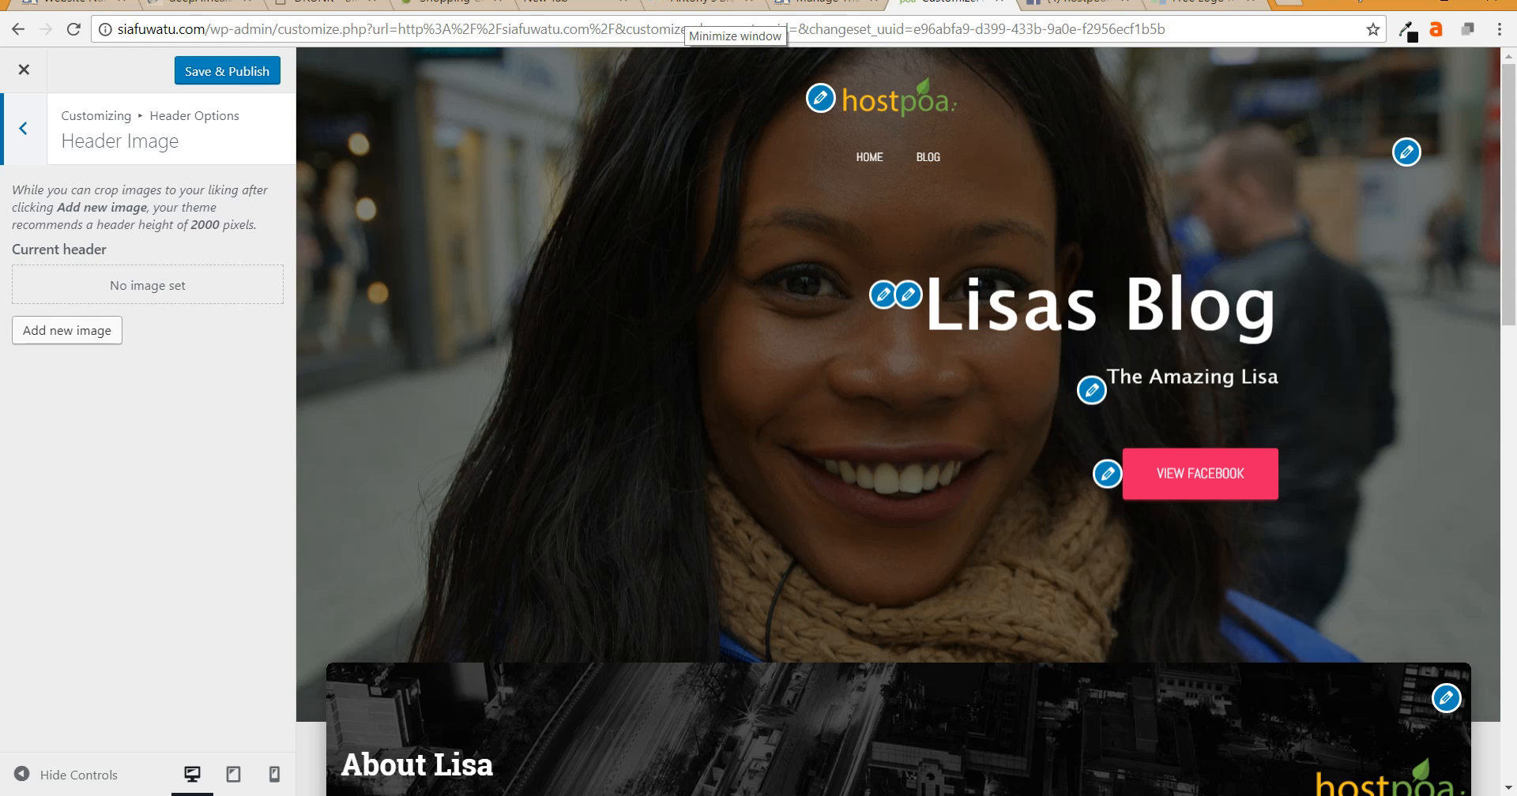
{"action": "left_click", "coordinate": [23, 128]}
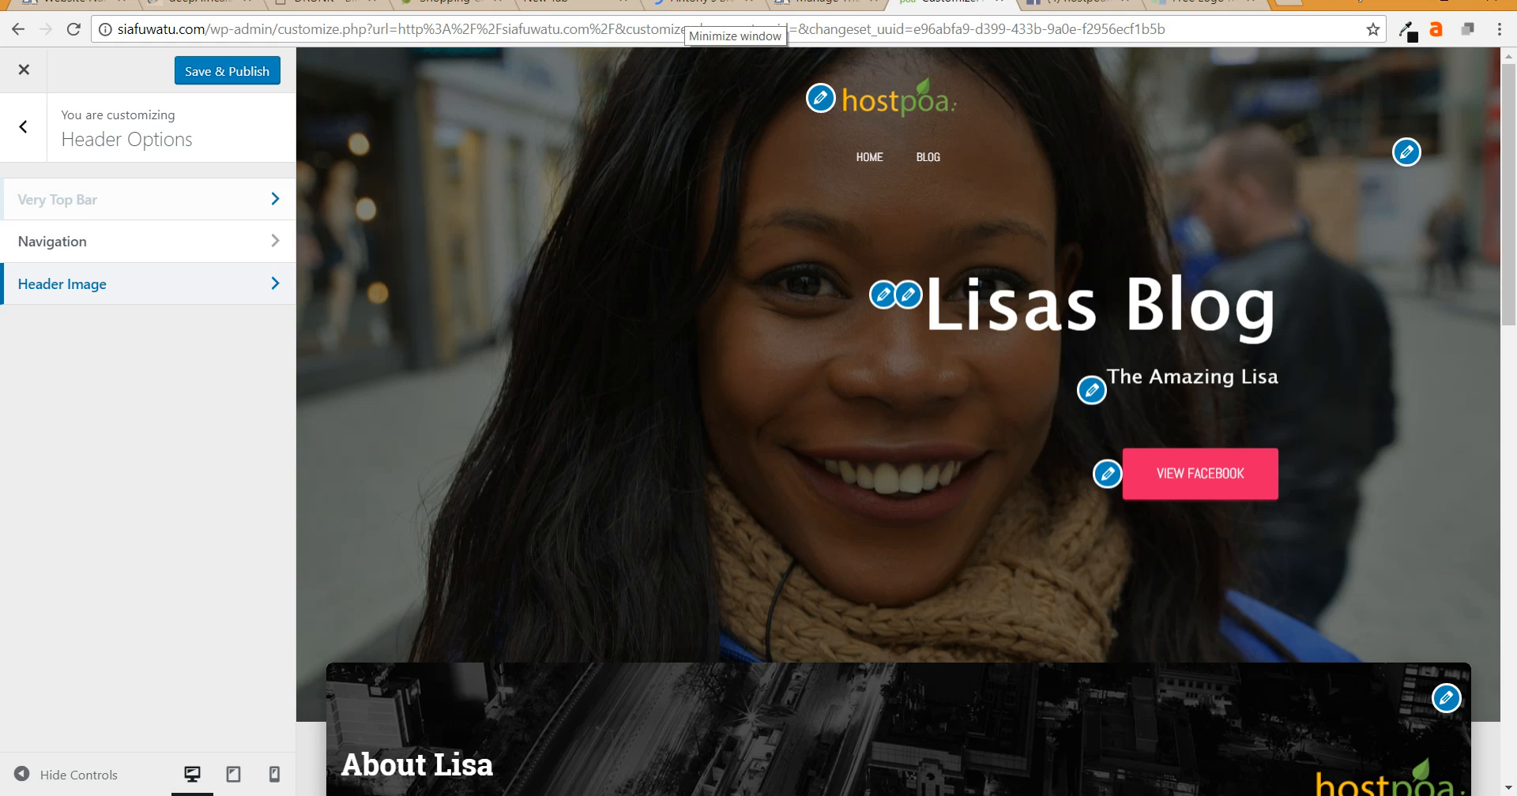
{"action": "left_click", "coordinate": [23, 128]}
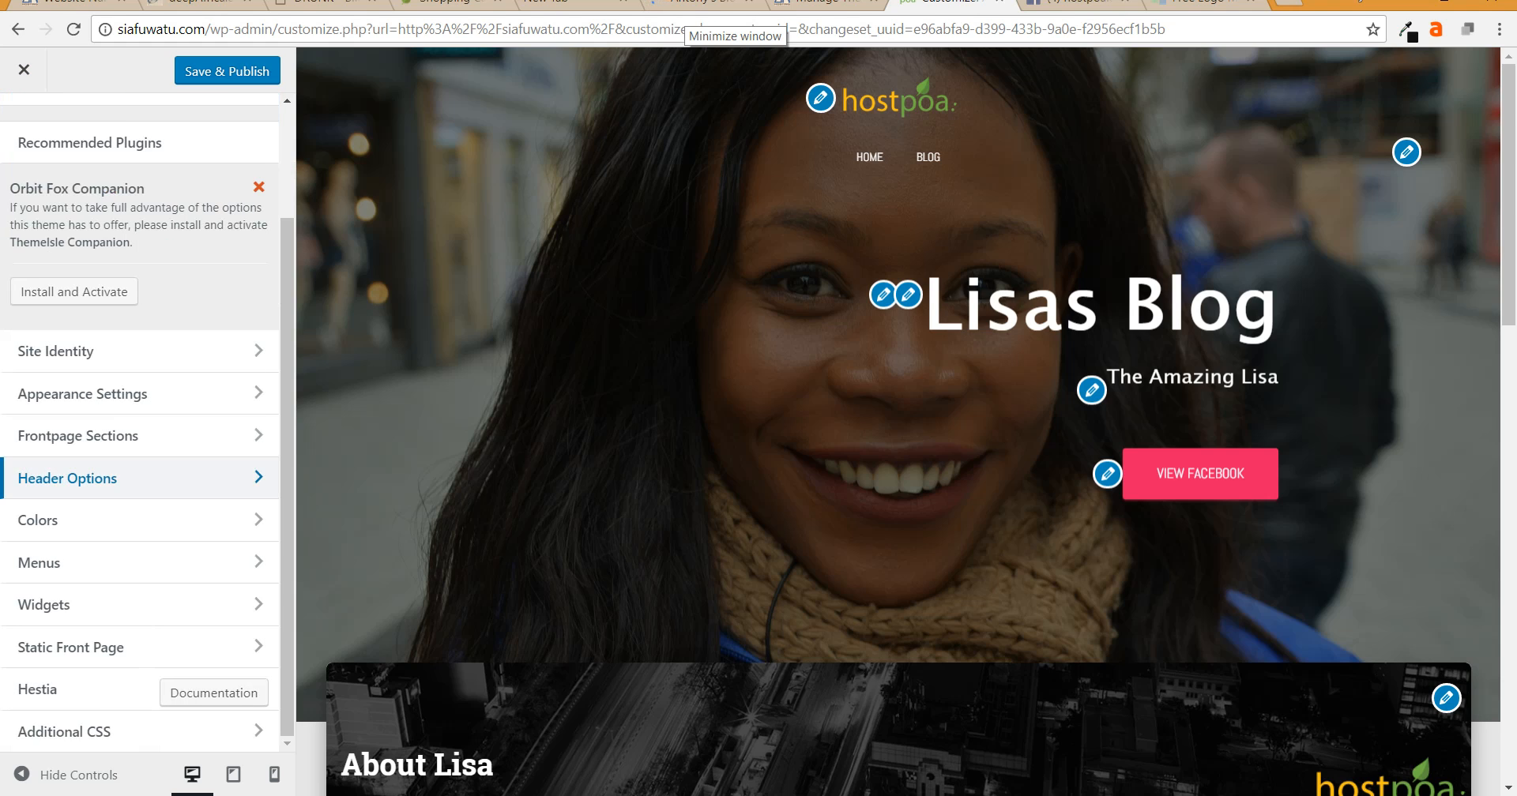
{"action": "left_click", "coordinate": [47, 520]}
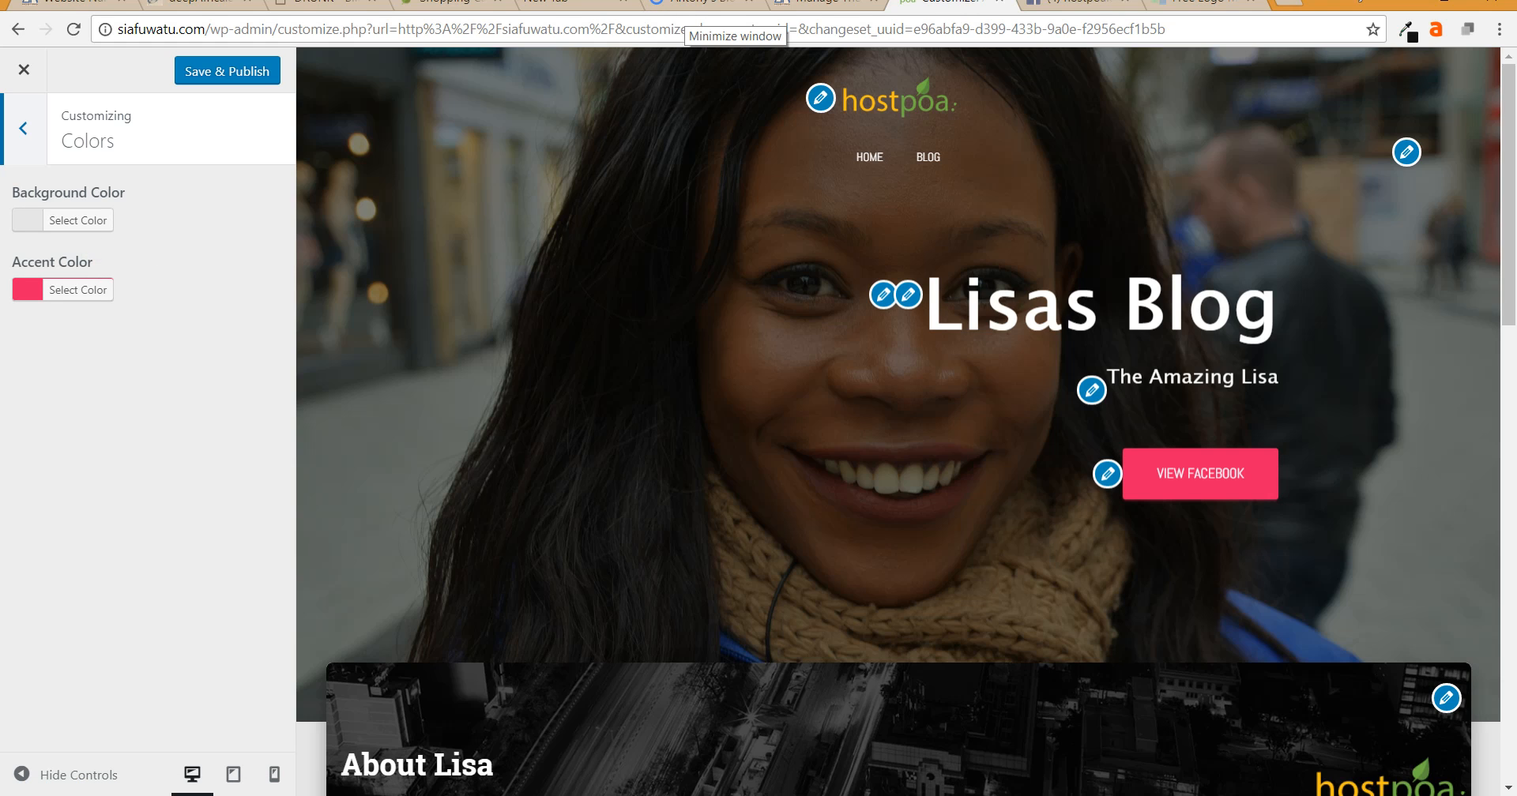
- Try orange, blue, white and light grey as the page background color
{"action": "scroll", "coordinate": [898, 422], "scroll_direction": "down", "scroll_amount": 3}
{"action": "left_click", "coordinate": [77, 220]}
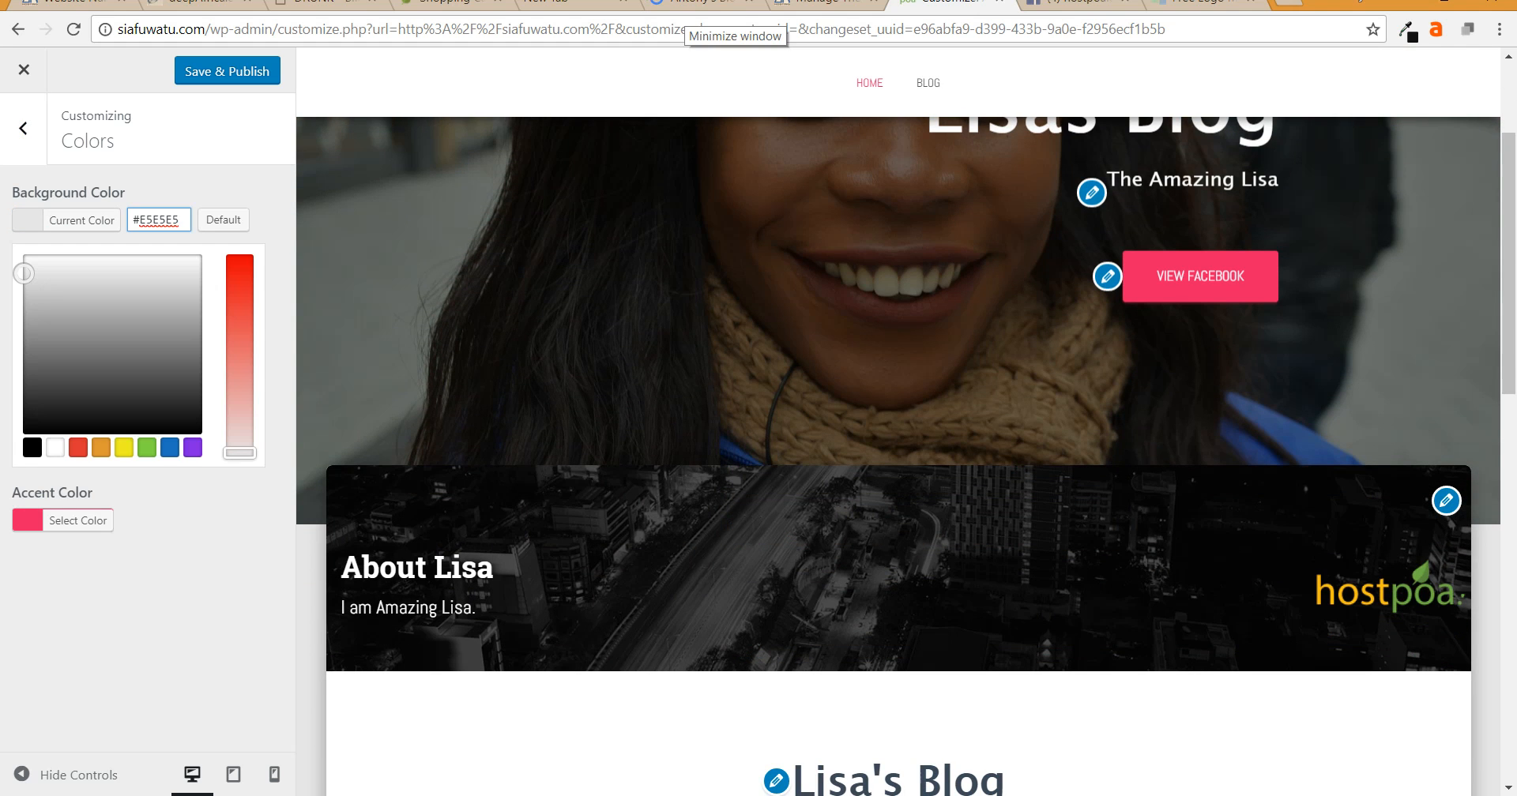
{"action": "left_click", "coordinate": [101, 448]}
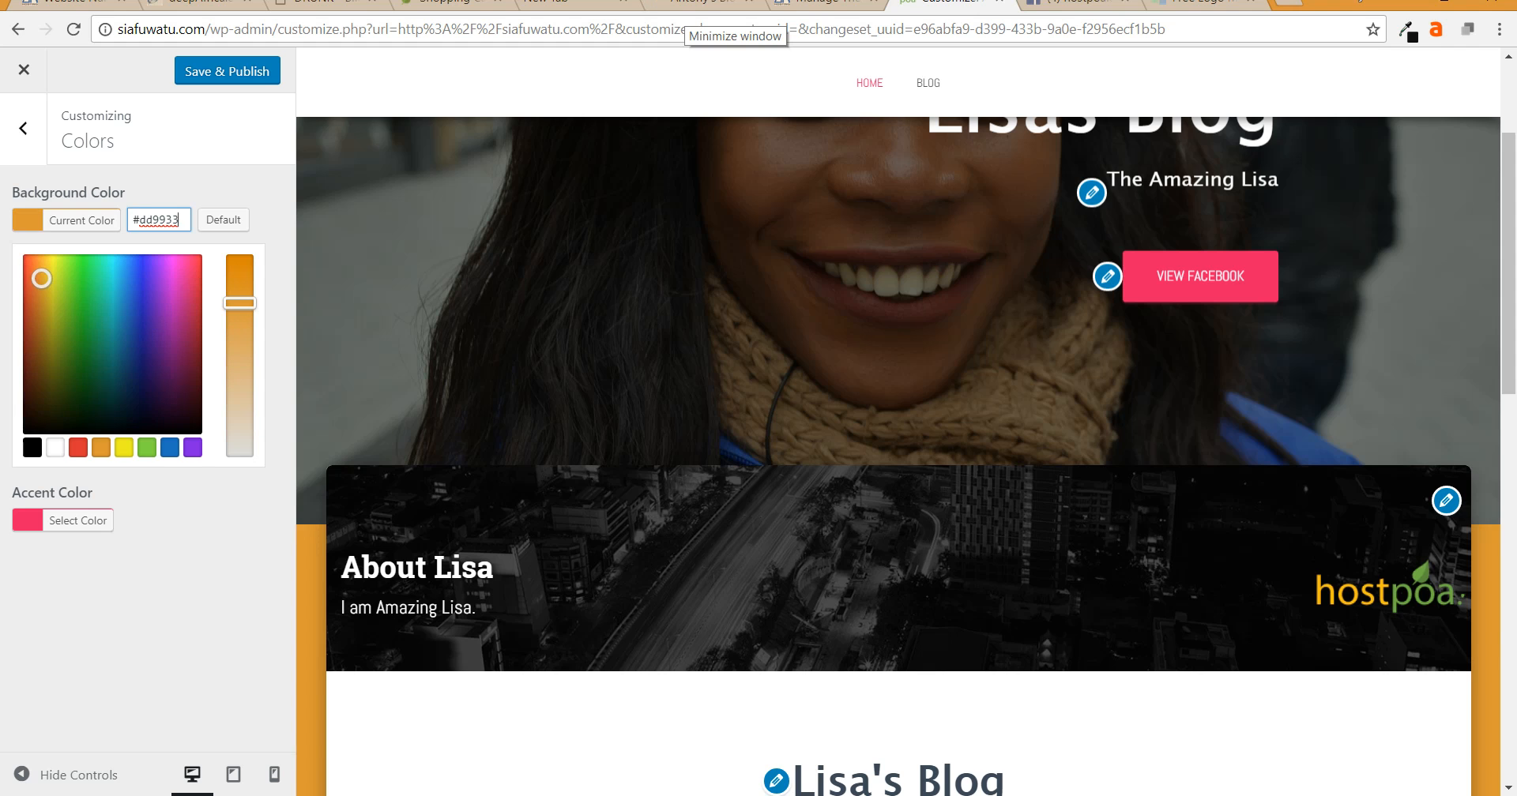
{"action": "left_click", "coordinate": [169, 448]}
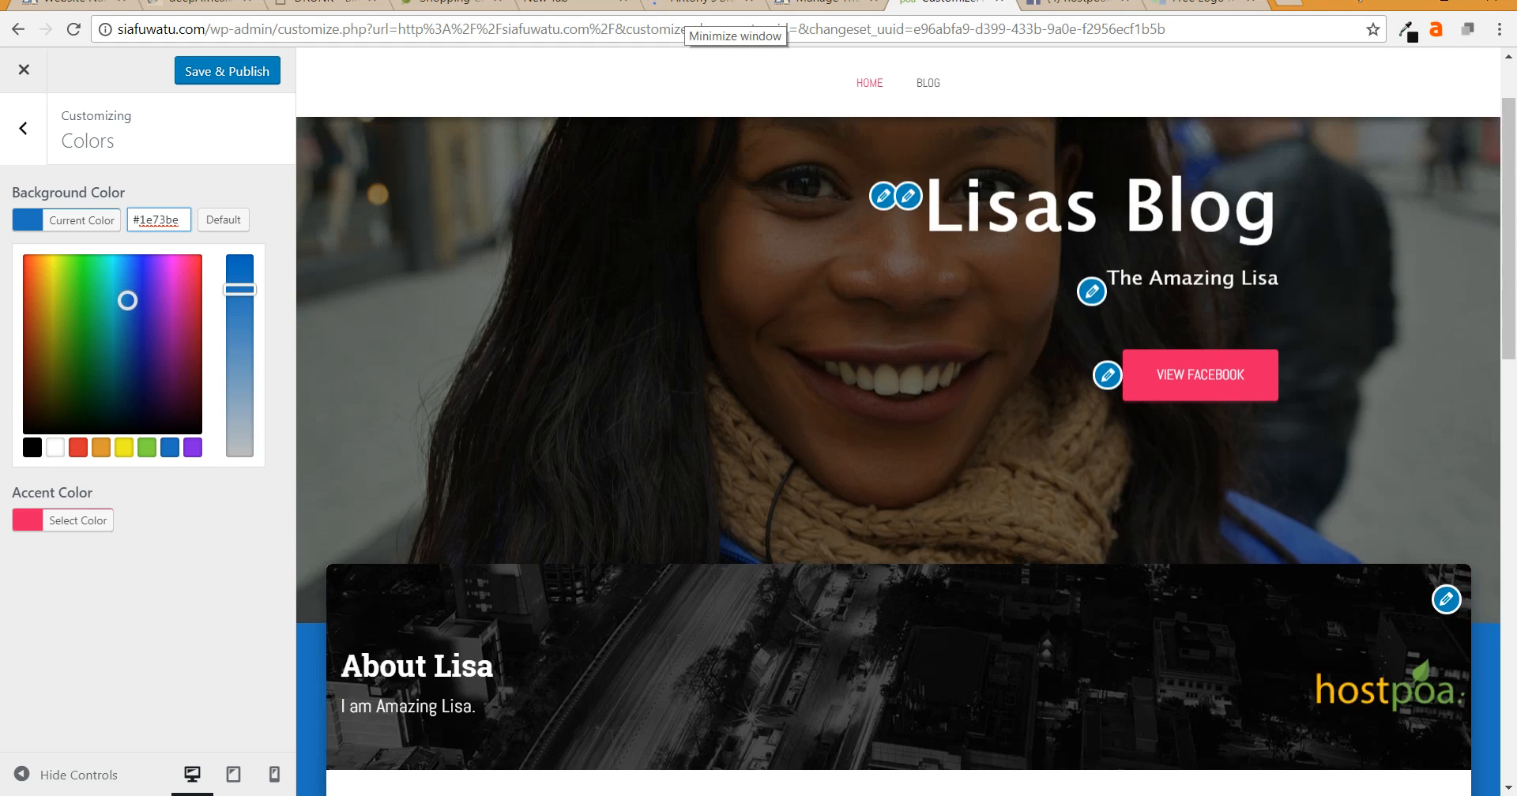
{"action": "scroll", "coordinate": [906, 456], "scroll_direction": "down", "scroll_amount": 10}
{"action": "scroll", "coordinate": [537, 395], "scroll_direction": "down", "scroll_amount": 4}
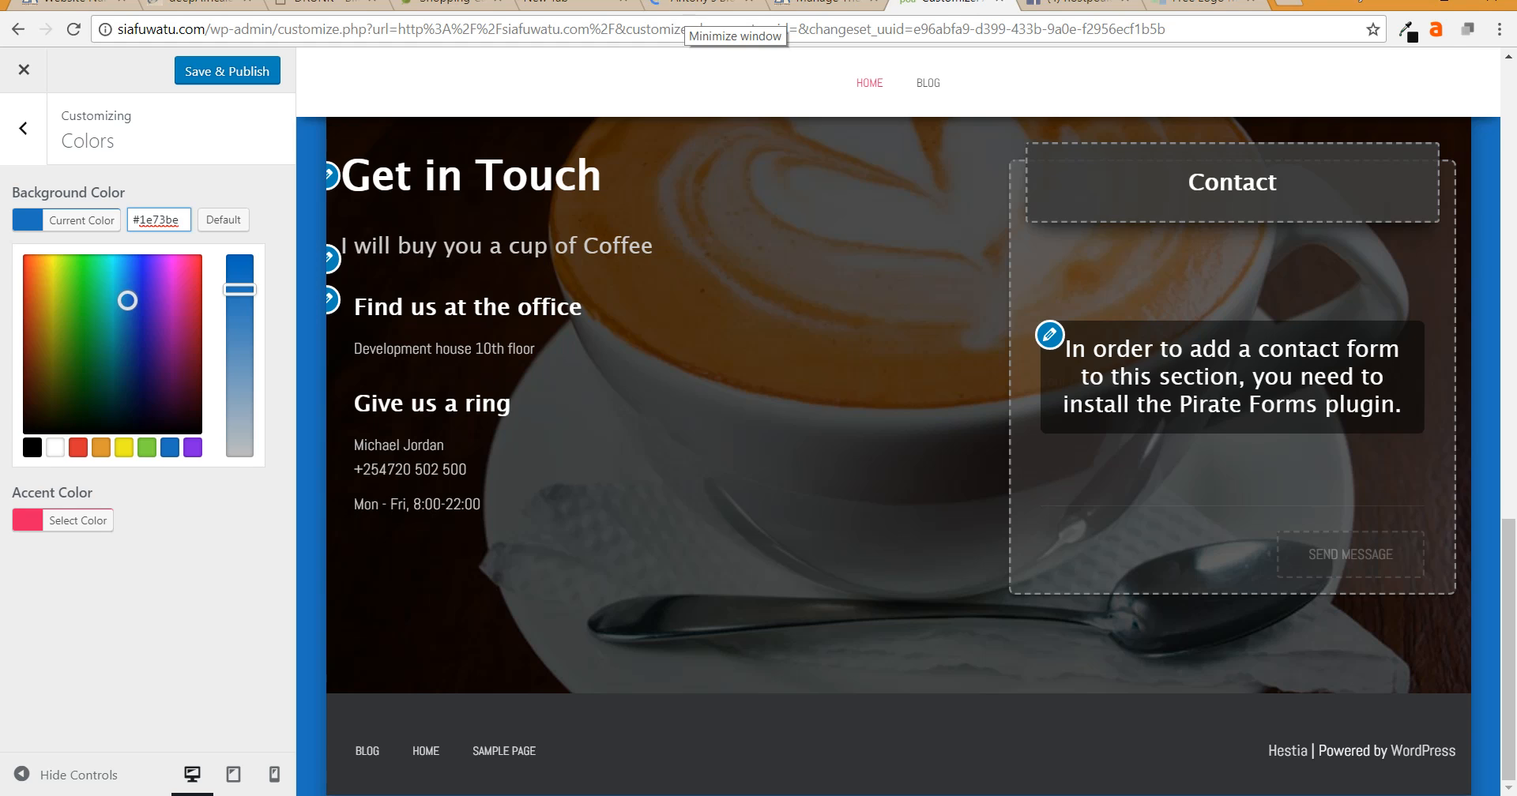
{"action": "left_click", "coordinate": [56, 448]}
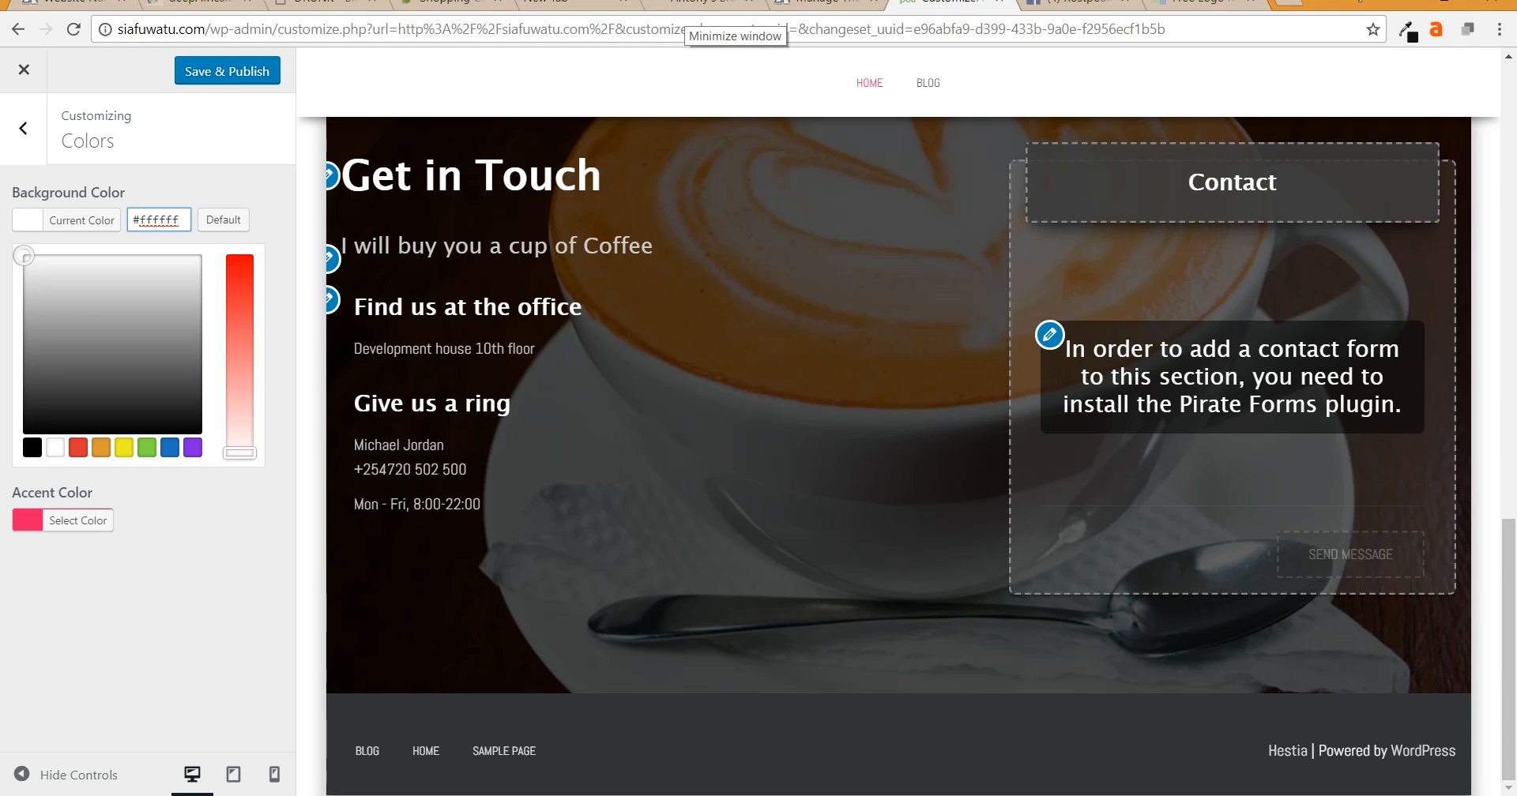
{"action": "left_click", "coordinate": [100, 291]}
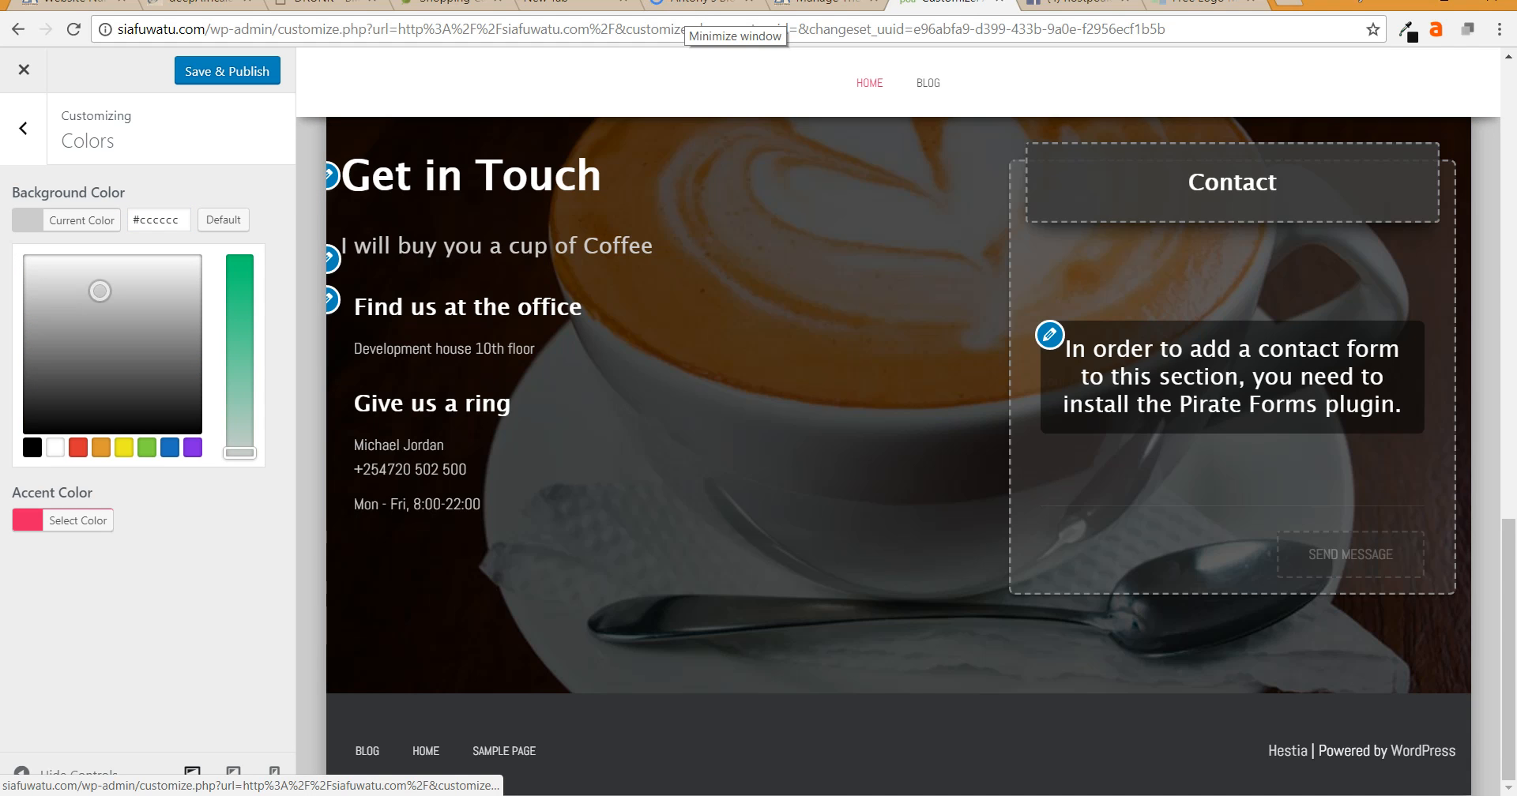
- Fine-tune the background to light grey #e0e0e0 and publish it
{"action": "scroll", "coordinate": [898, 443], "scroll_direction": "up", "scroll_amount": 6}
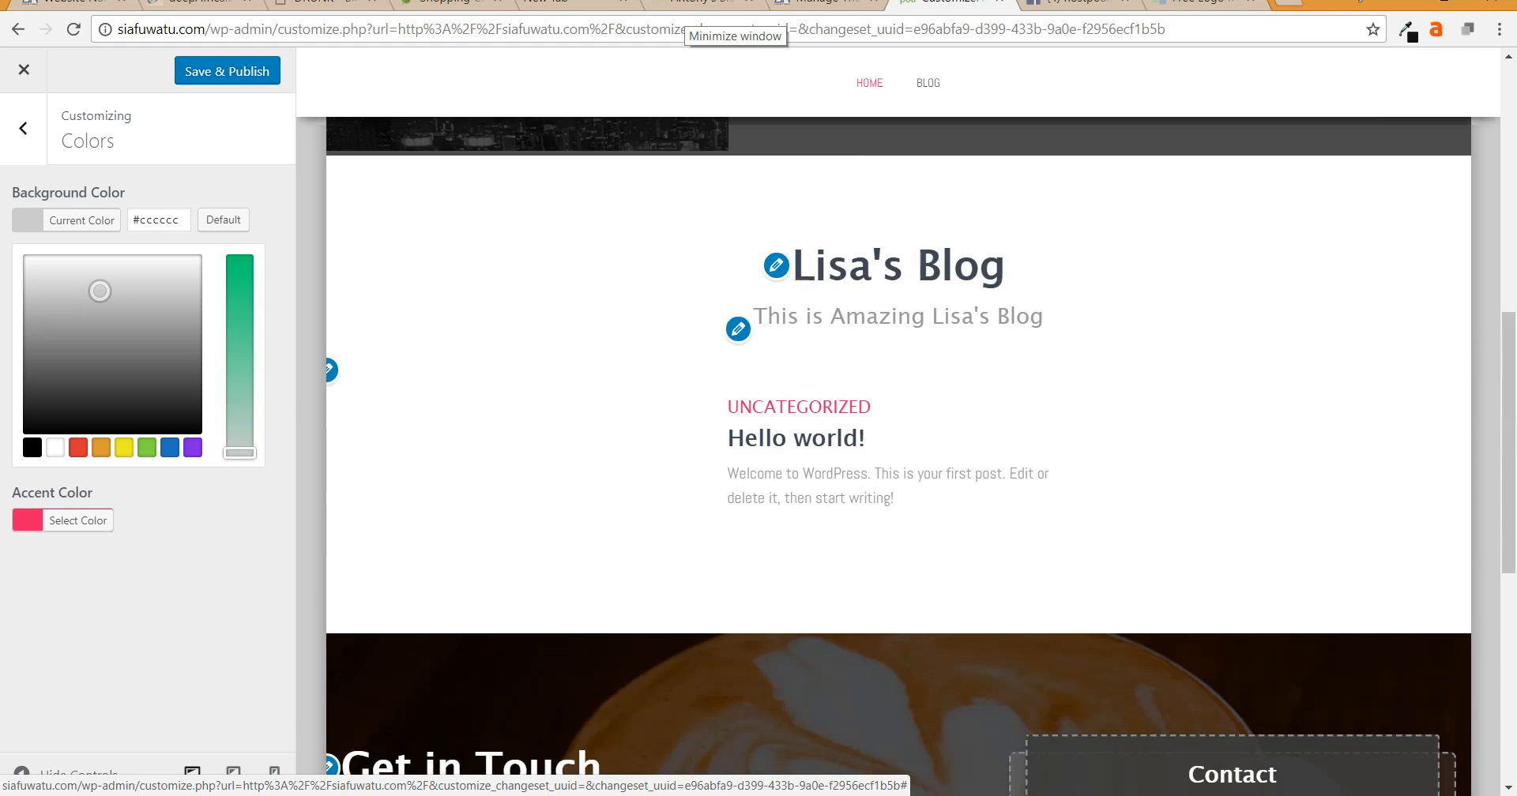
{"action": "scroll", "coordinate": [898, 442], "scroll_direction": "up", "scroll_amount": 5}
{"action": "mouse_move", "coordinate": [100, 291]}
{"action": "left_mouse_down"}
{"action": "mouse_move", "coordinate": [144, 289]}
{"action": "mouse_move", "coordinate": [124, 277]}
{"action": "left_mouse_up"}
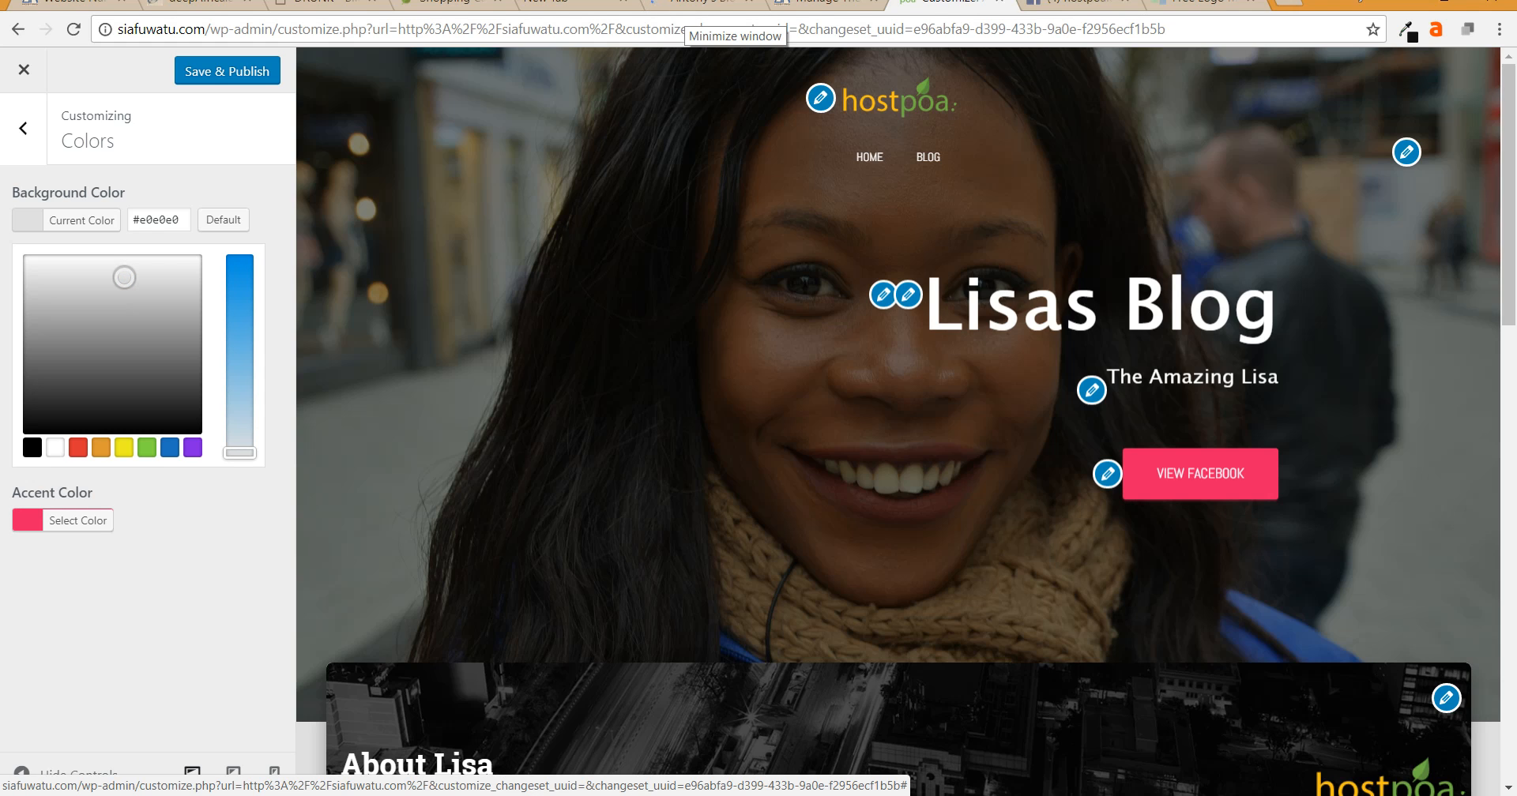
{"action": "scroll", "coordinate": [898, 422], "scroll_direction": "down", "scroll_amount": 7}
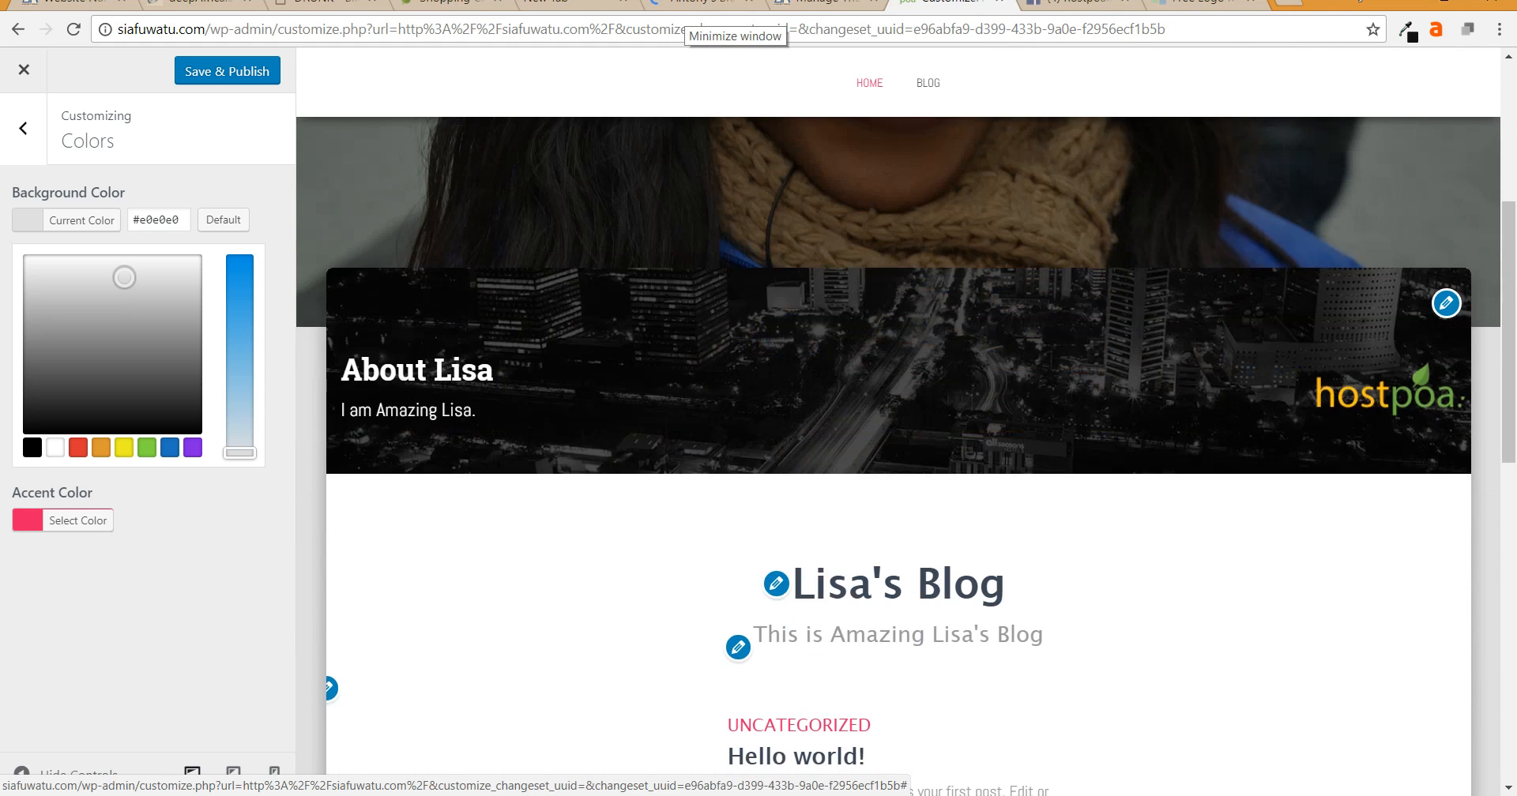
{"action": "scroll", "coordinate": [898, 422], "scroll_direction": "down", "scroll_amount": 3}
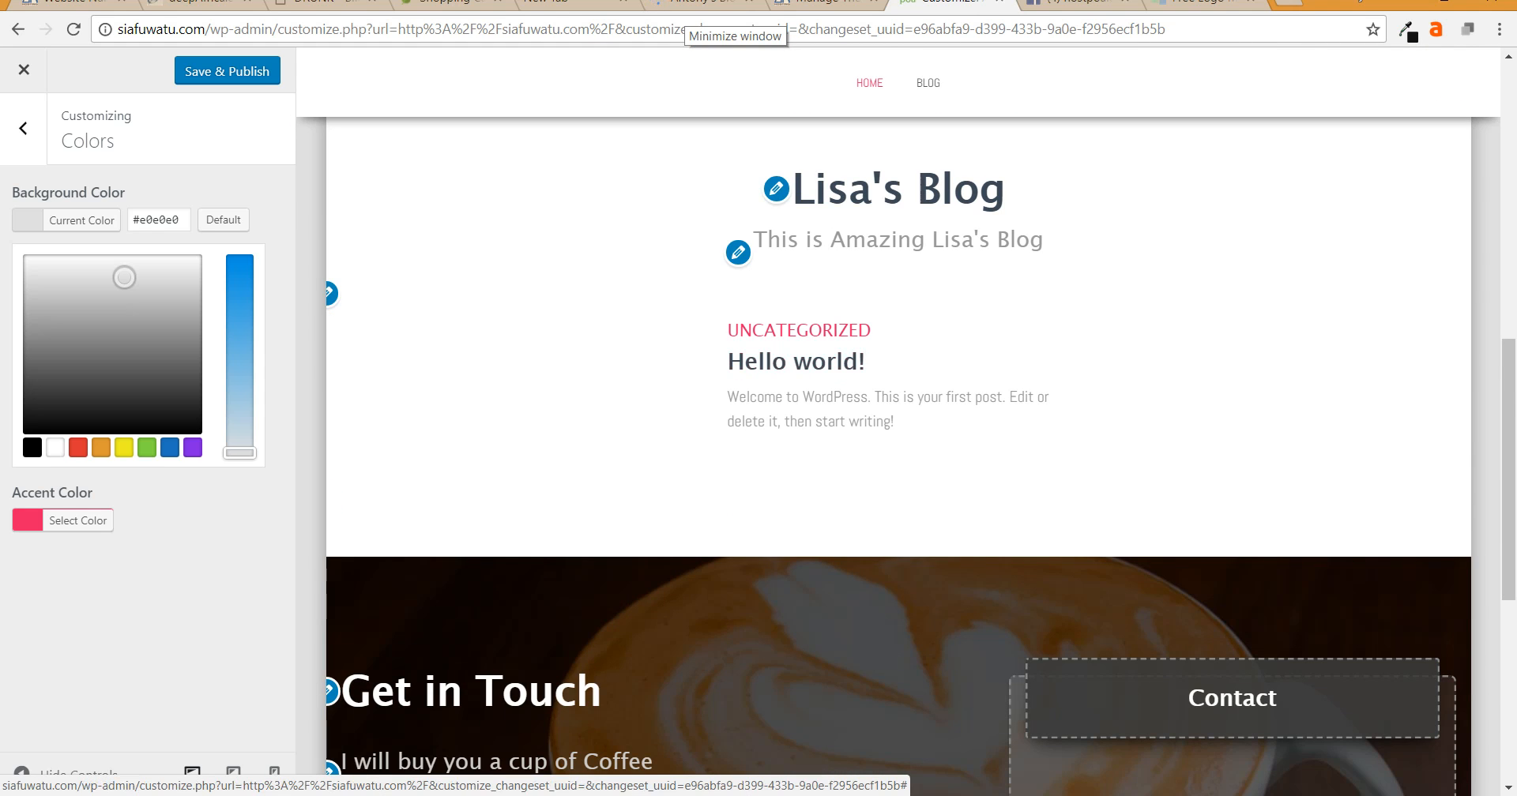
{"action": "left_click", "coordinate": [227, 71]}
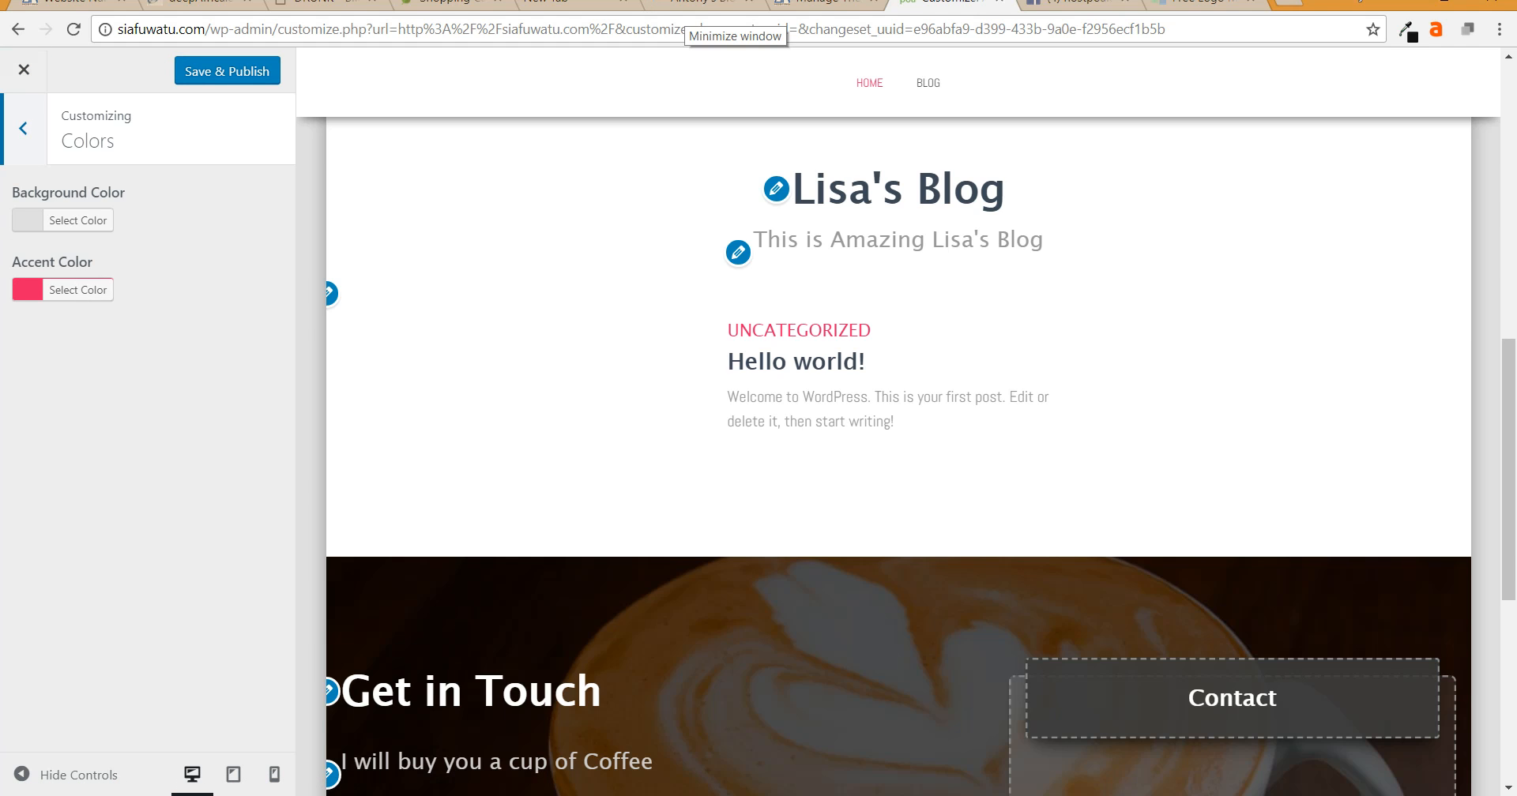
{"action": "left_click", "coordinate": [22, 129]}
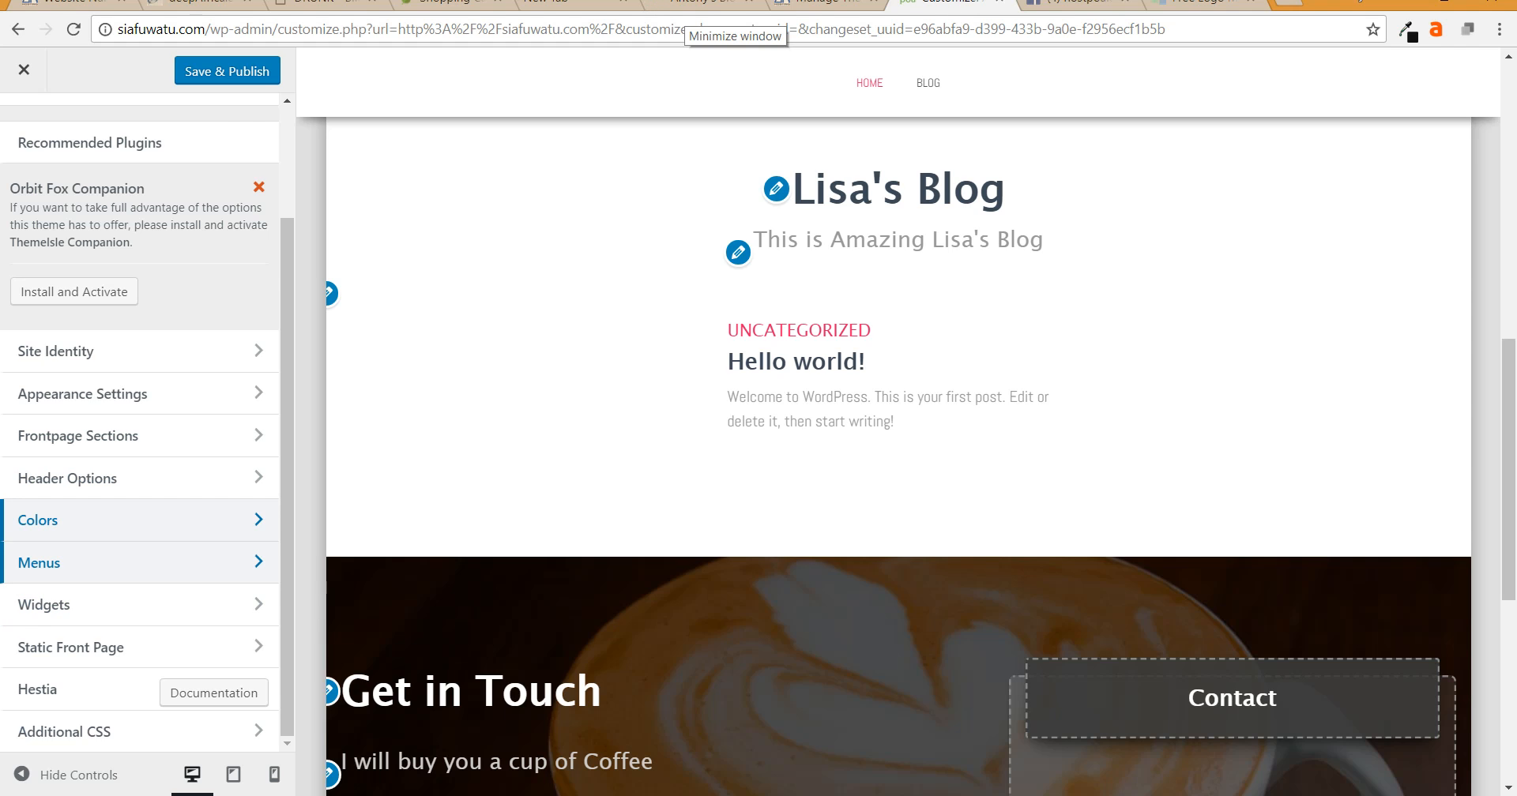
- Open the Primary Menu (Home, Blog) in the Customizer's Menus panel and bring up its add-items list
{"action": "left_click", "coordinate": [39, 562]}
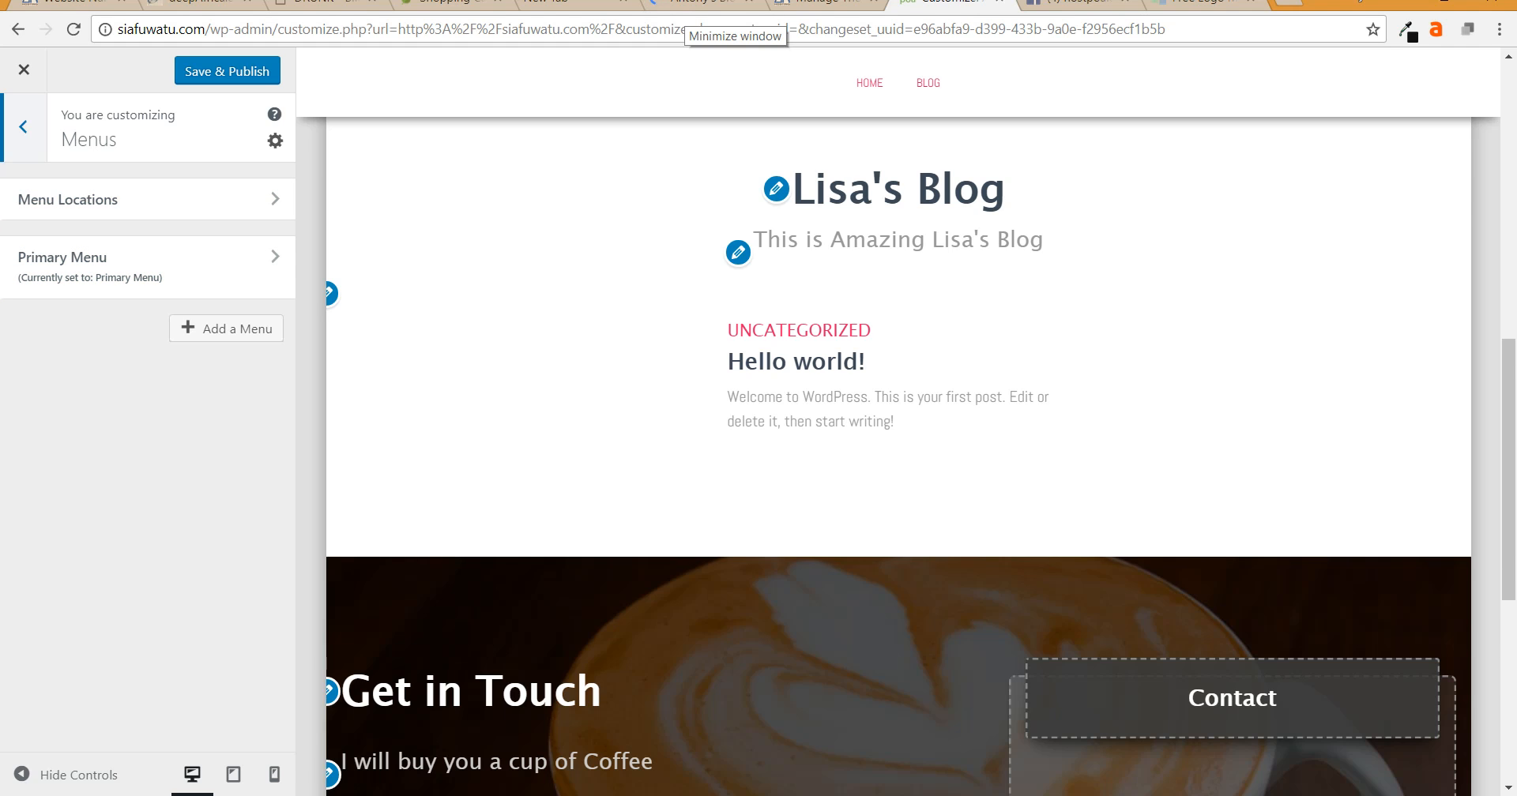
{"action": "scroll", "coordinate": [869, 158], "scroll_direction": "up", "scroll_amount": 10}
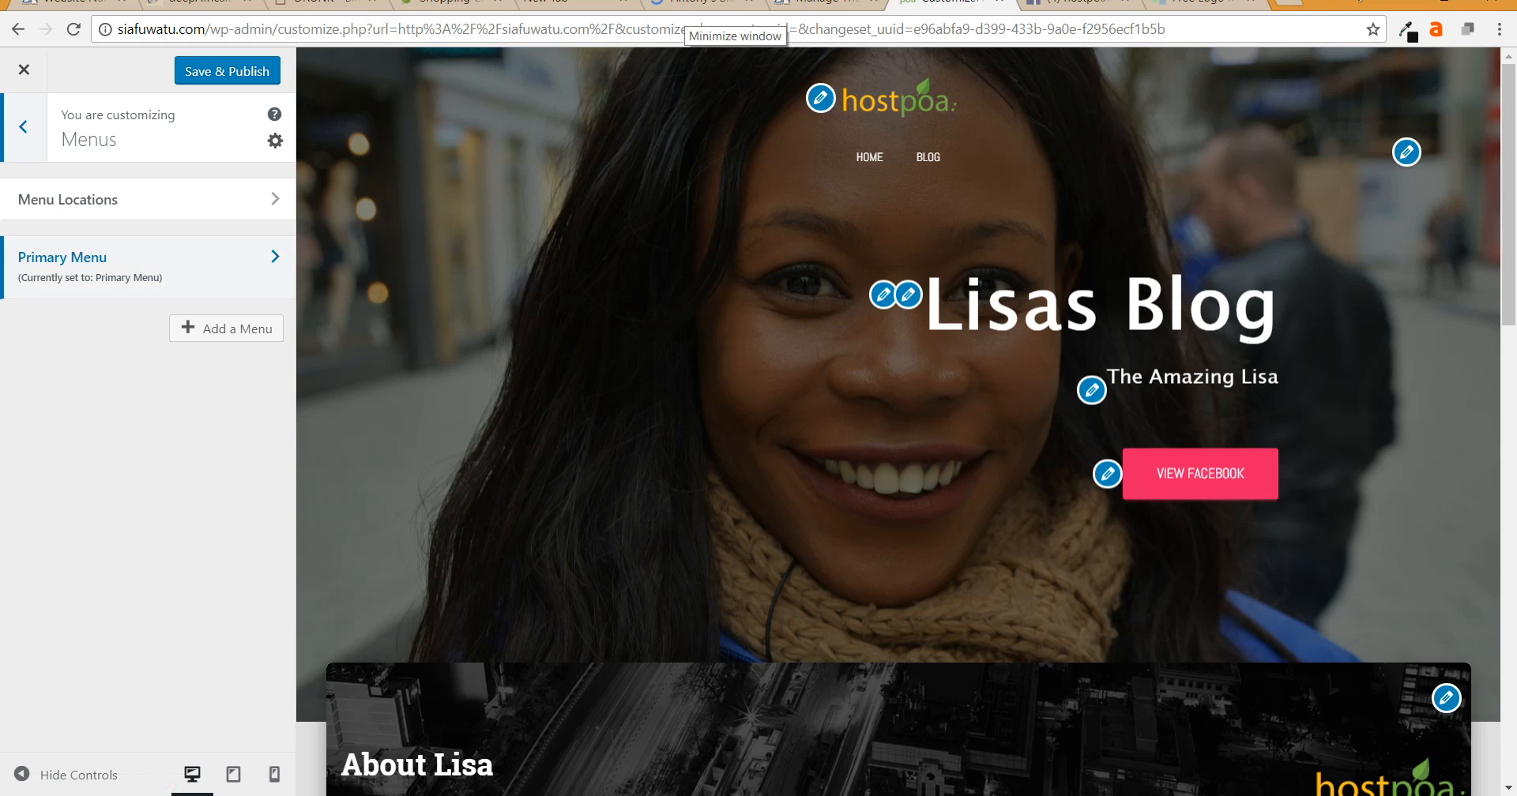
{"action": "left_click", "coordinate": [142, 267]}
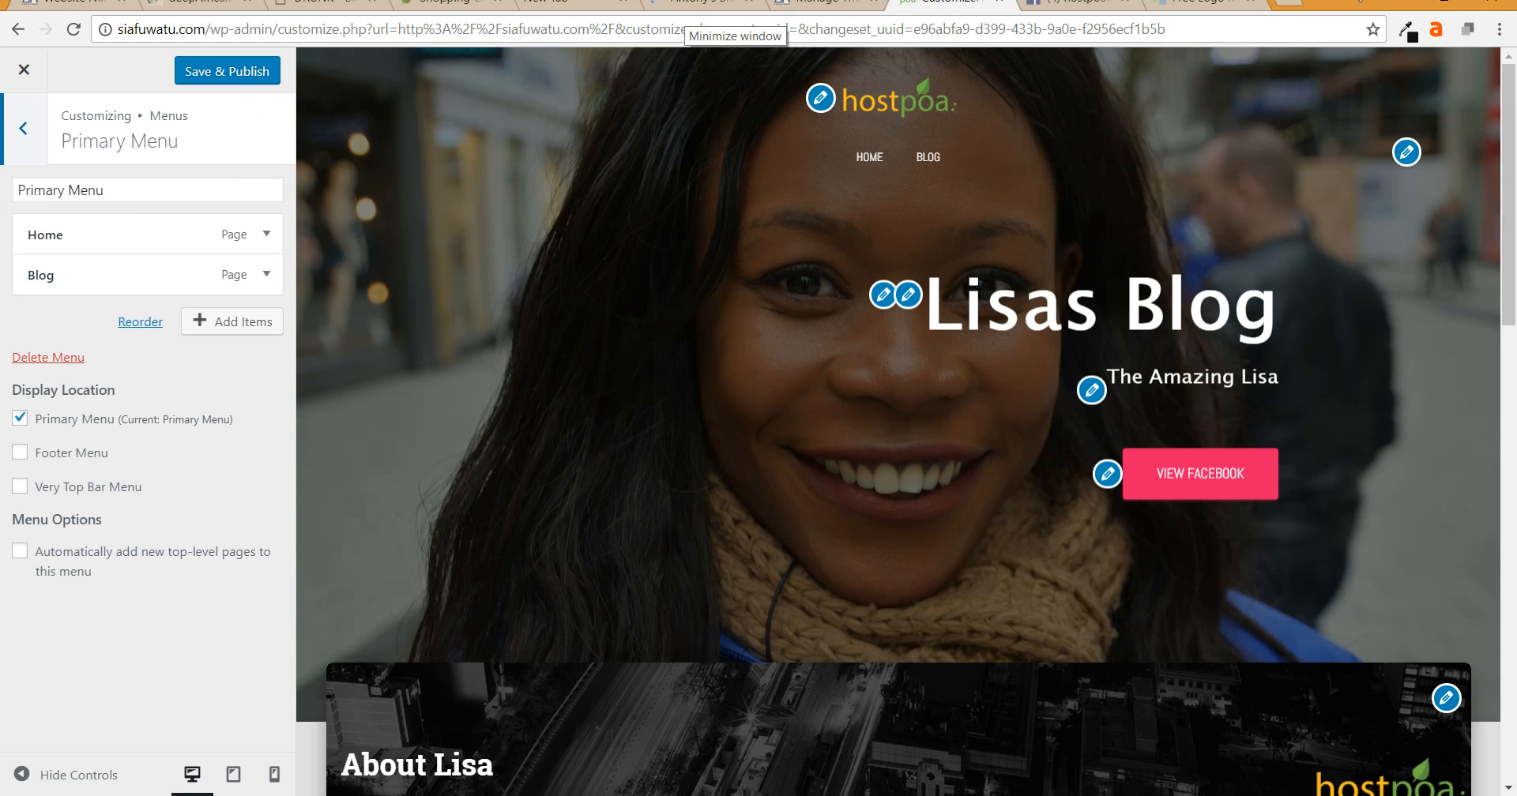
{"action": "left_click", "coordinate": [143, 235]}
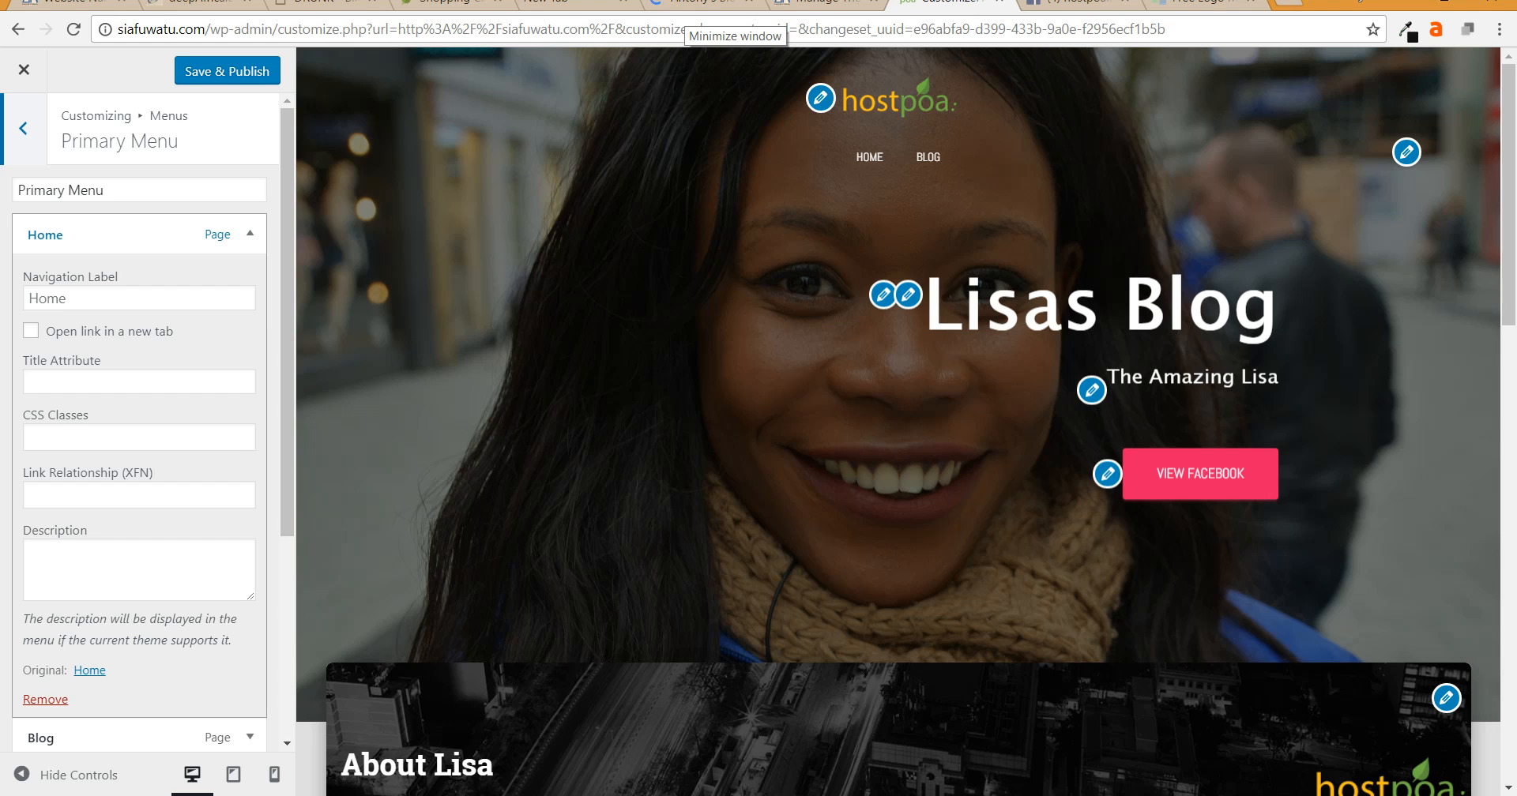
{"action": "left_click", "coordinate": [249, 235]}
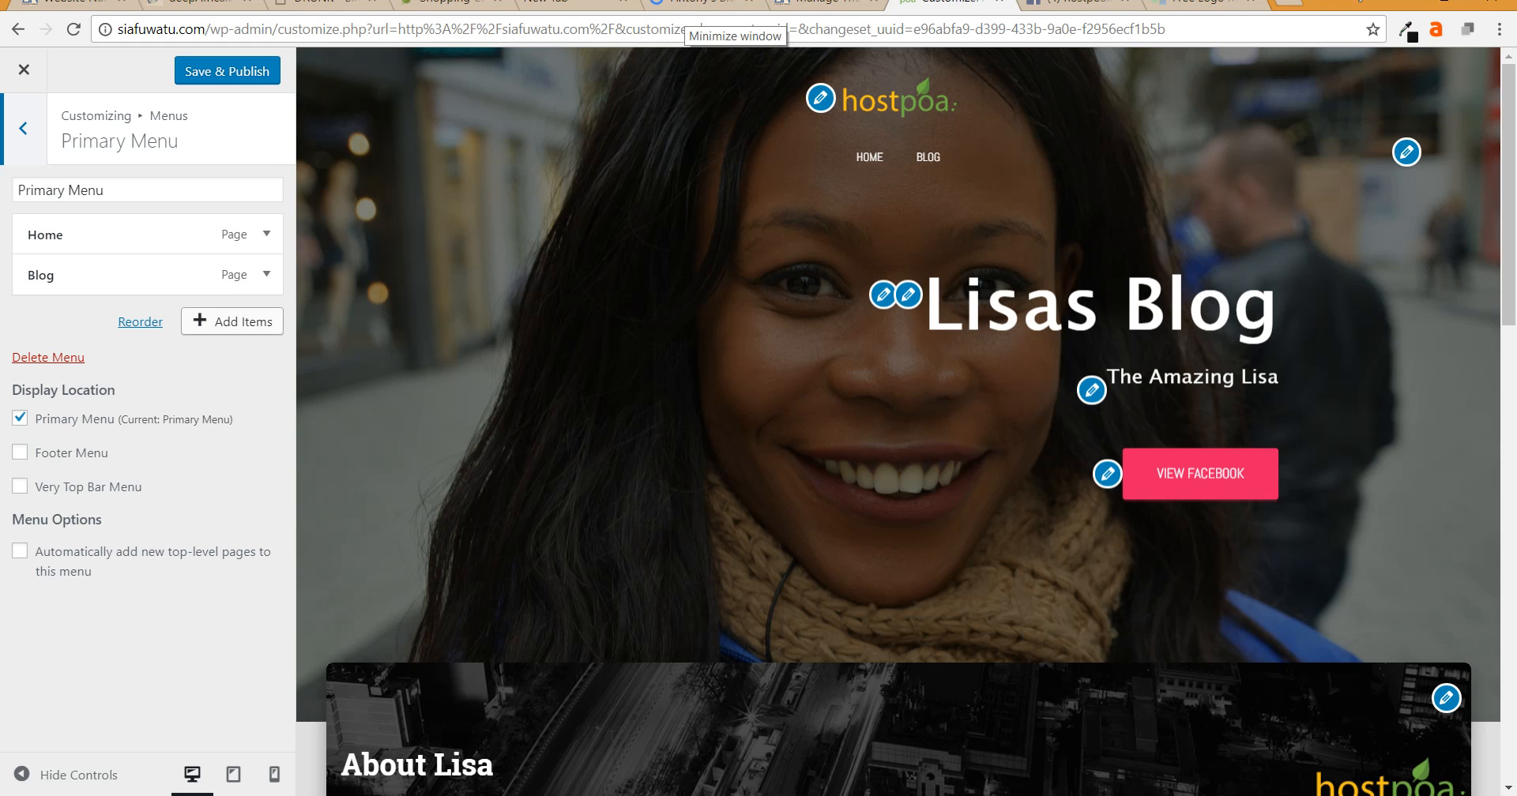
{"action": "left_click", "coordinate": [232, 322]}
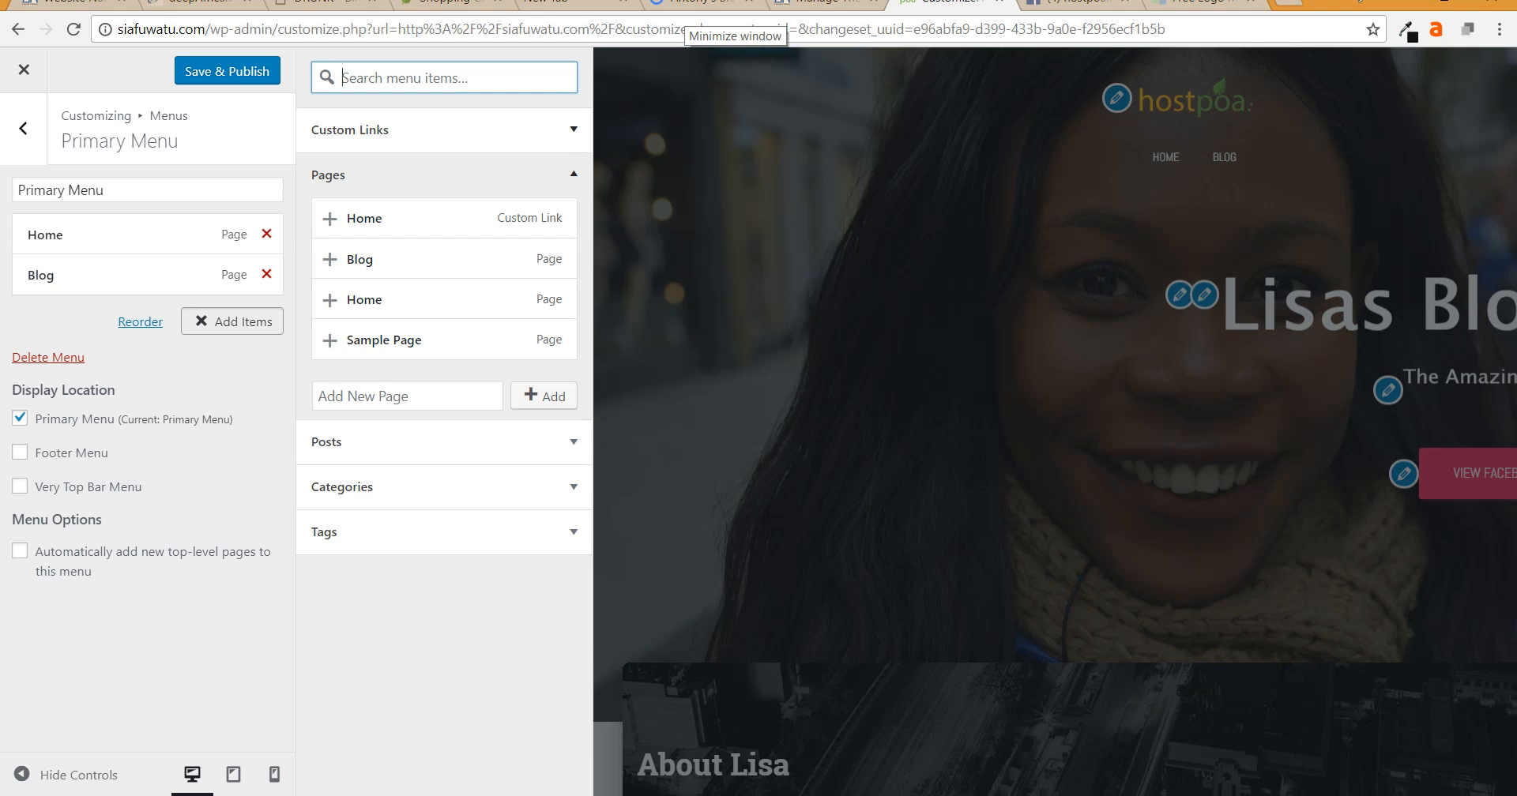
- Add a custom link to facebook.com/hostpoa labelled 'View Our facebook' to the Primary Menu
{"action": "left_click", "coordinate": [444, 129]}
{"action": "left_click", "coordinate": [483, 167]}
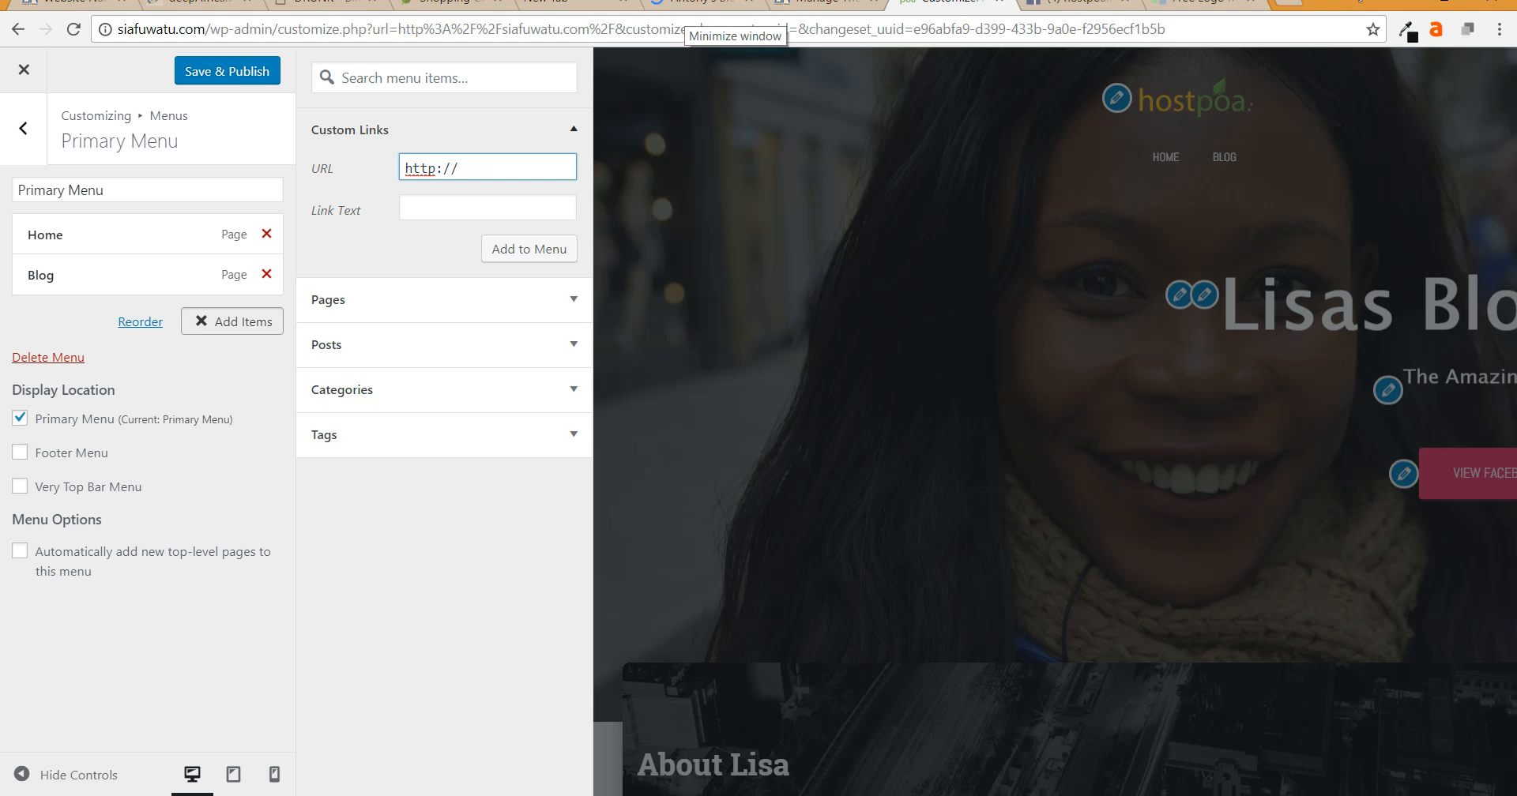
{"action": "type", "text": "facebook.com/hostpoa"}
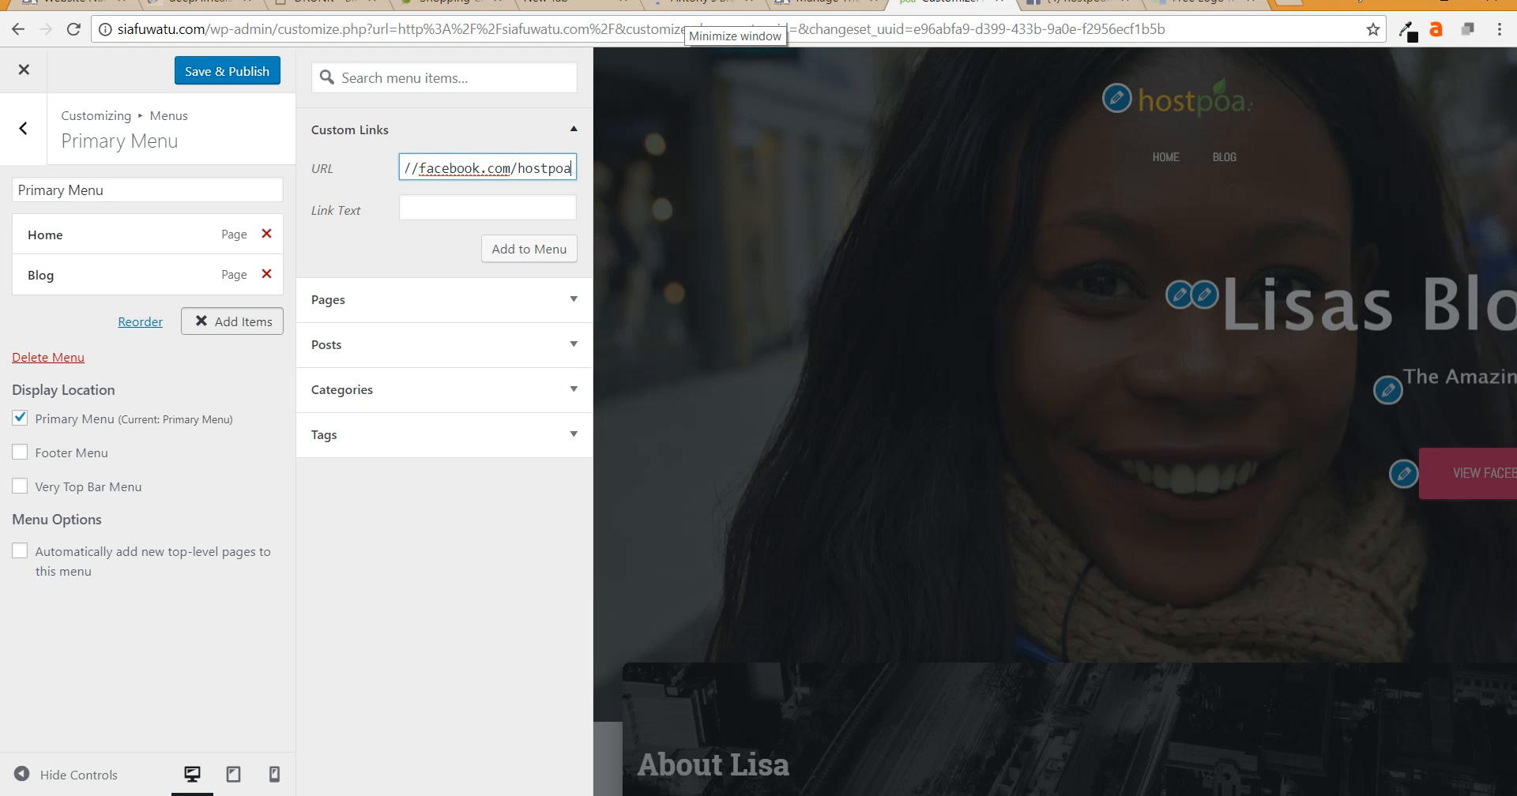
{"action": "key", "text": "Tab"}
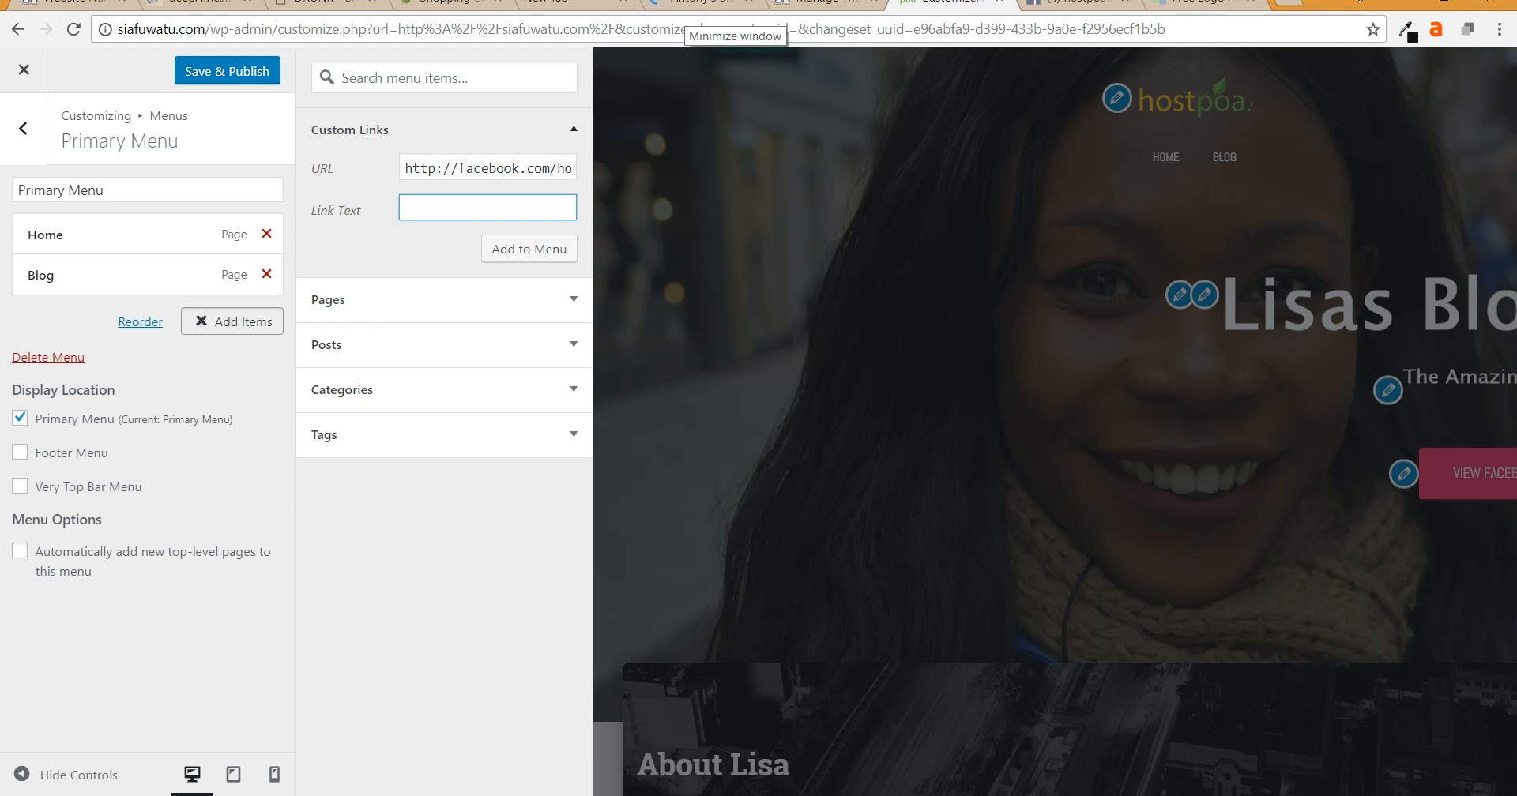
{"action": "type", "text": "View Our afacebook"}
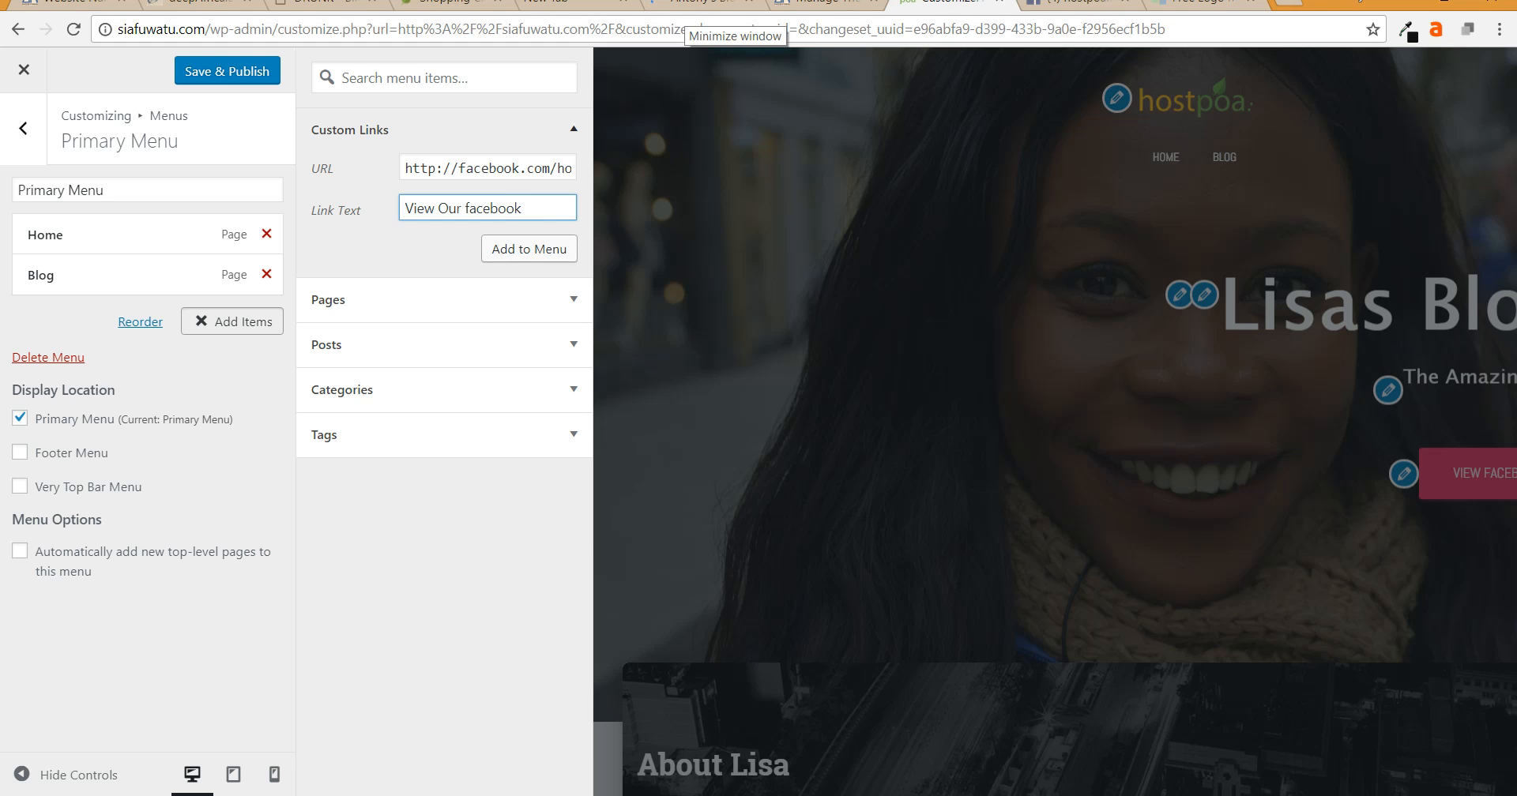
{"action": "left_click", "coordinate": [528, 249]}
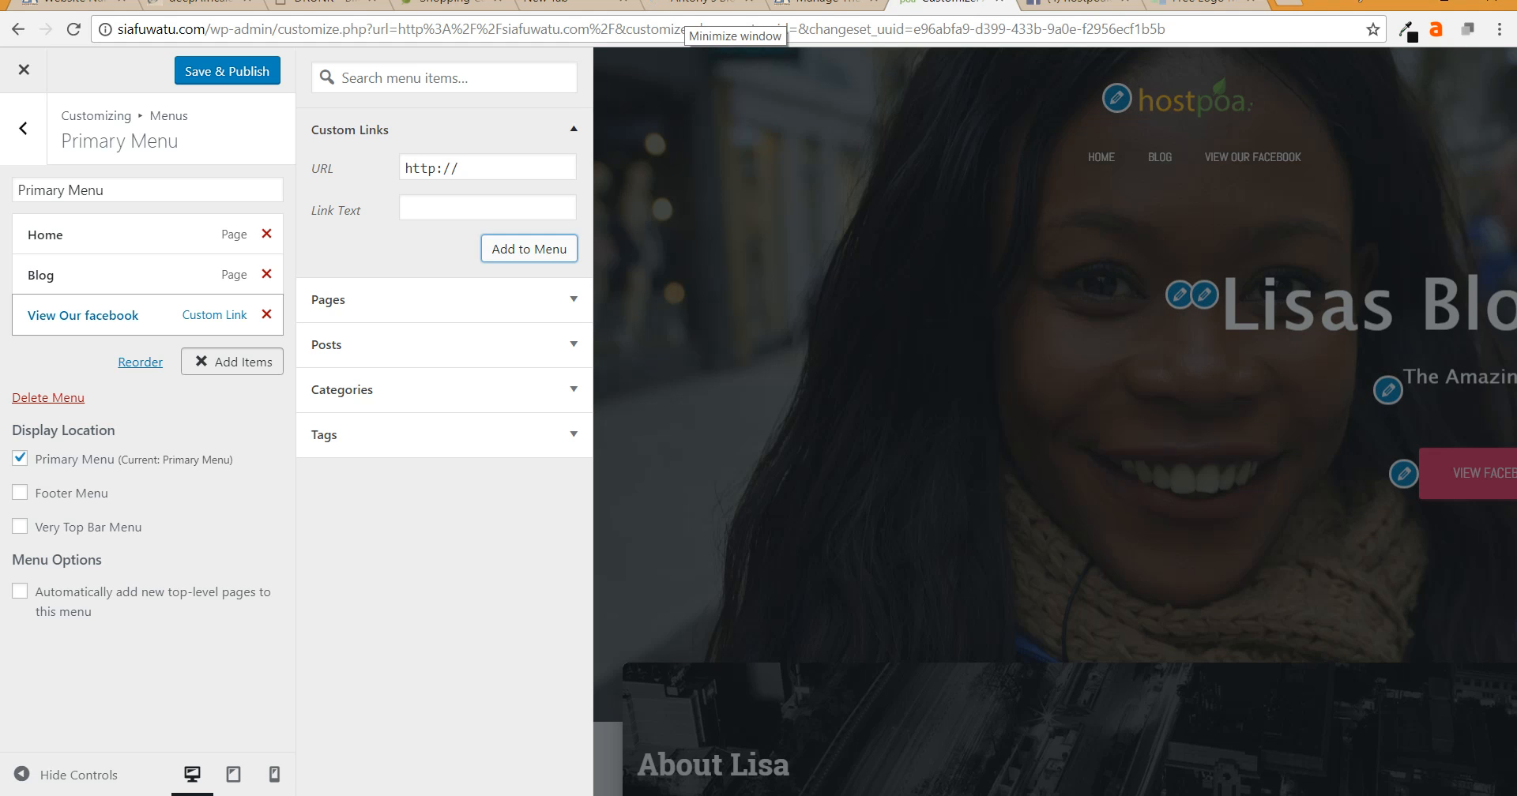
{"action": "left_click", "coordinate": [328, 300]}
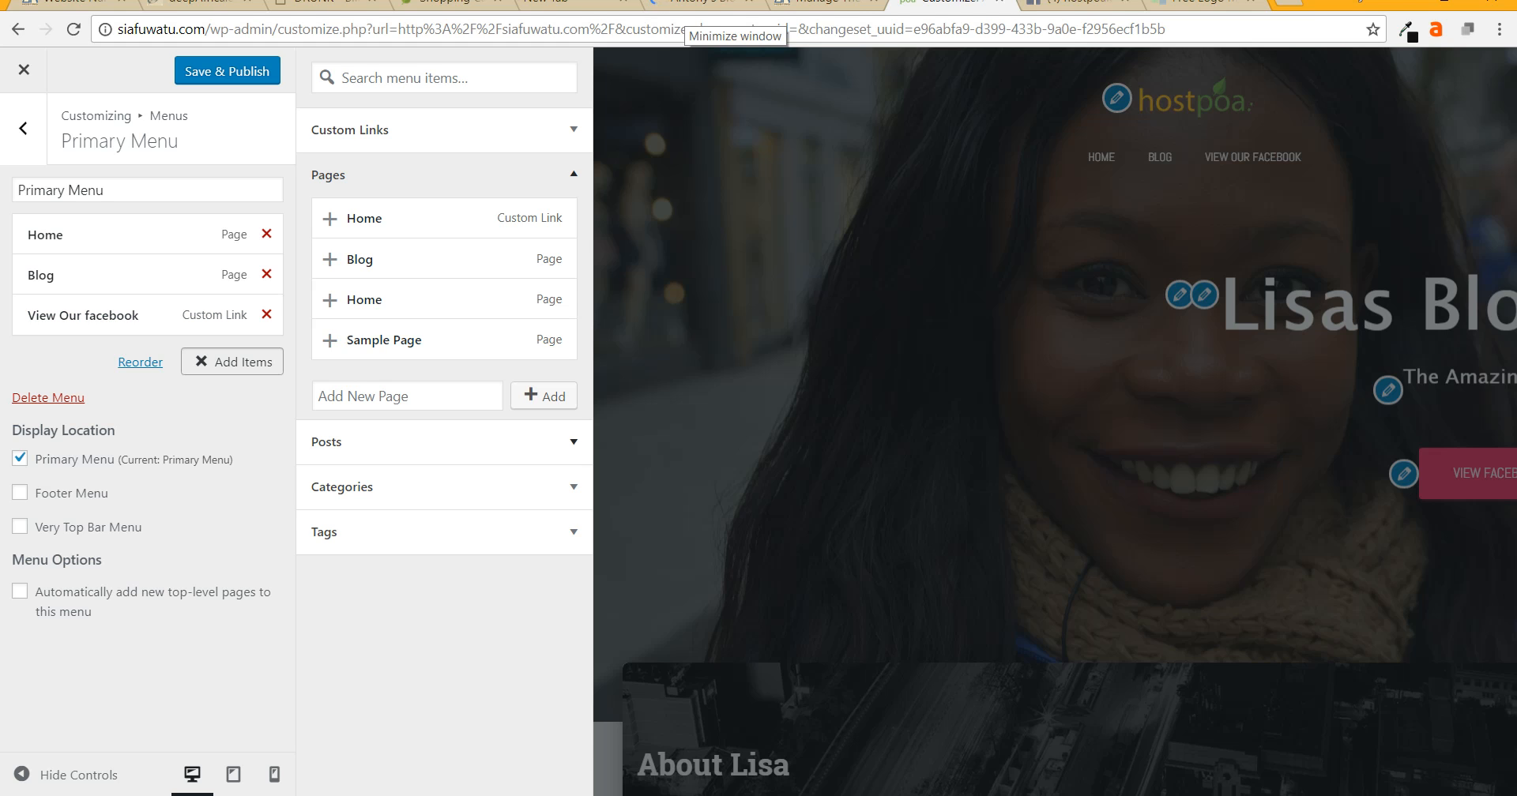
- Browse the available posts and categories, then also assign the Primary Menu to the Footer Menu location
{"action": "left_click", "coordinate": [444, 442]}
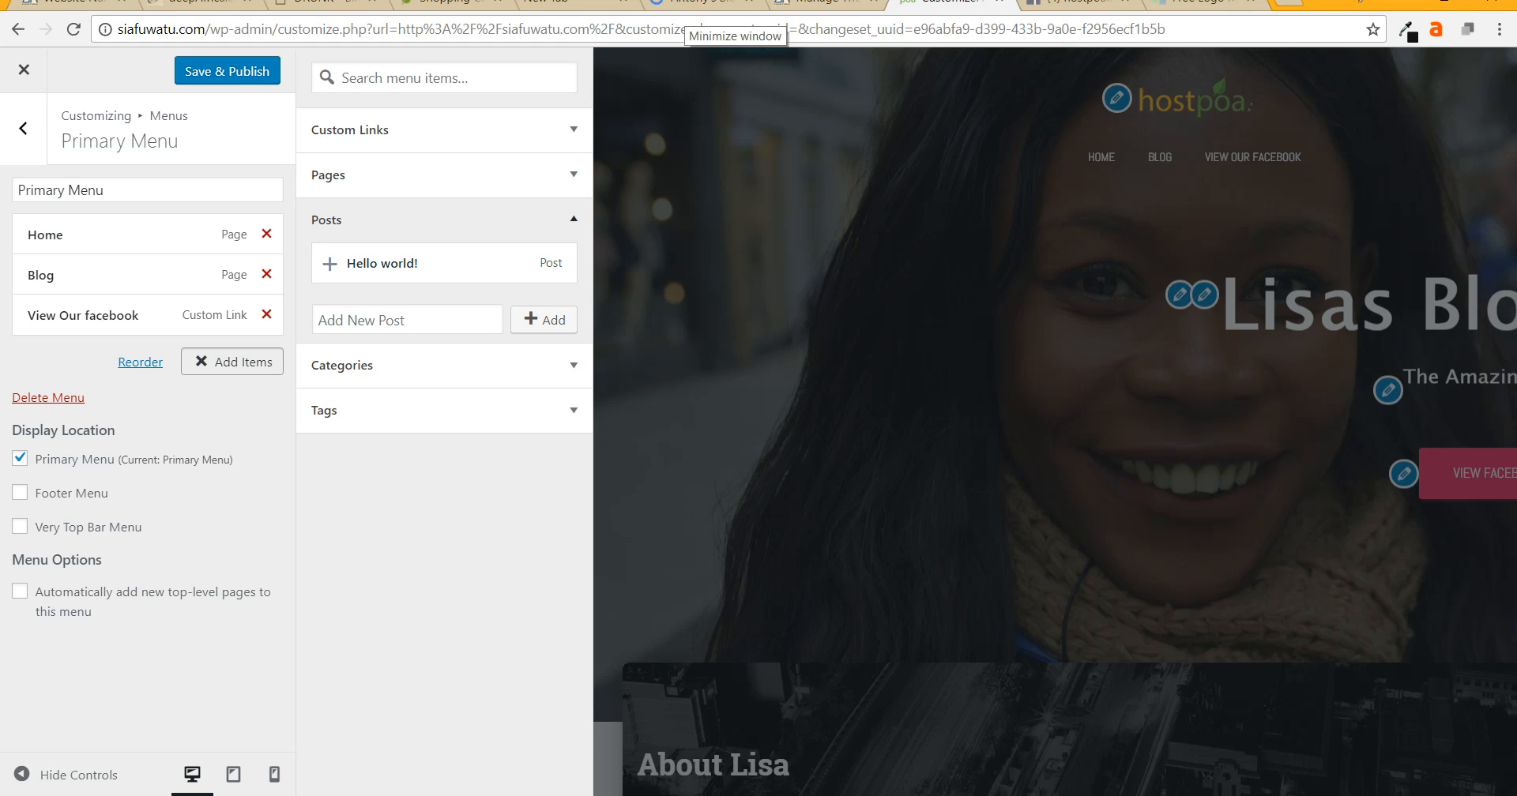
{"action": "left_click", "coordinate": [444, 365]}
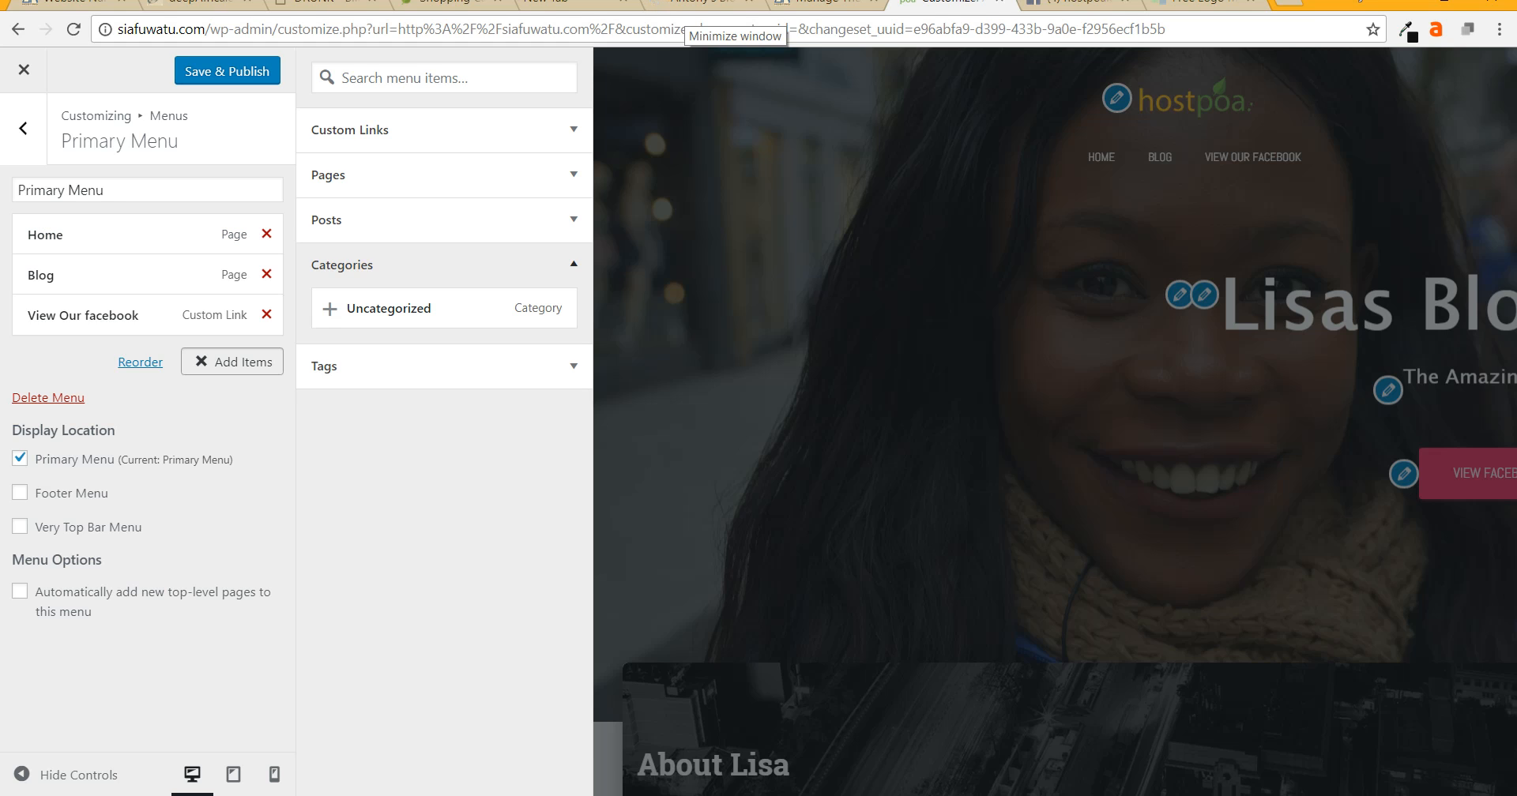
{"action": "left_click", "coordinate": [20, 492]}
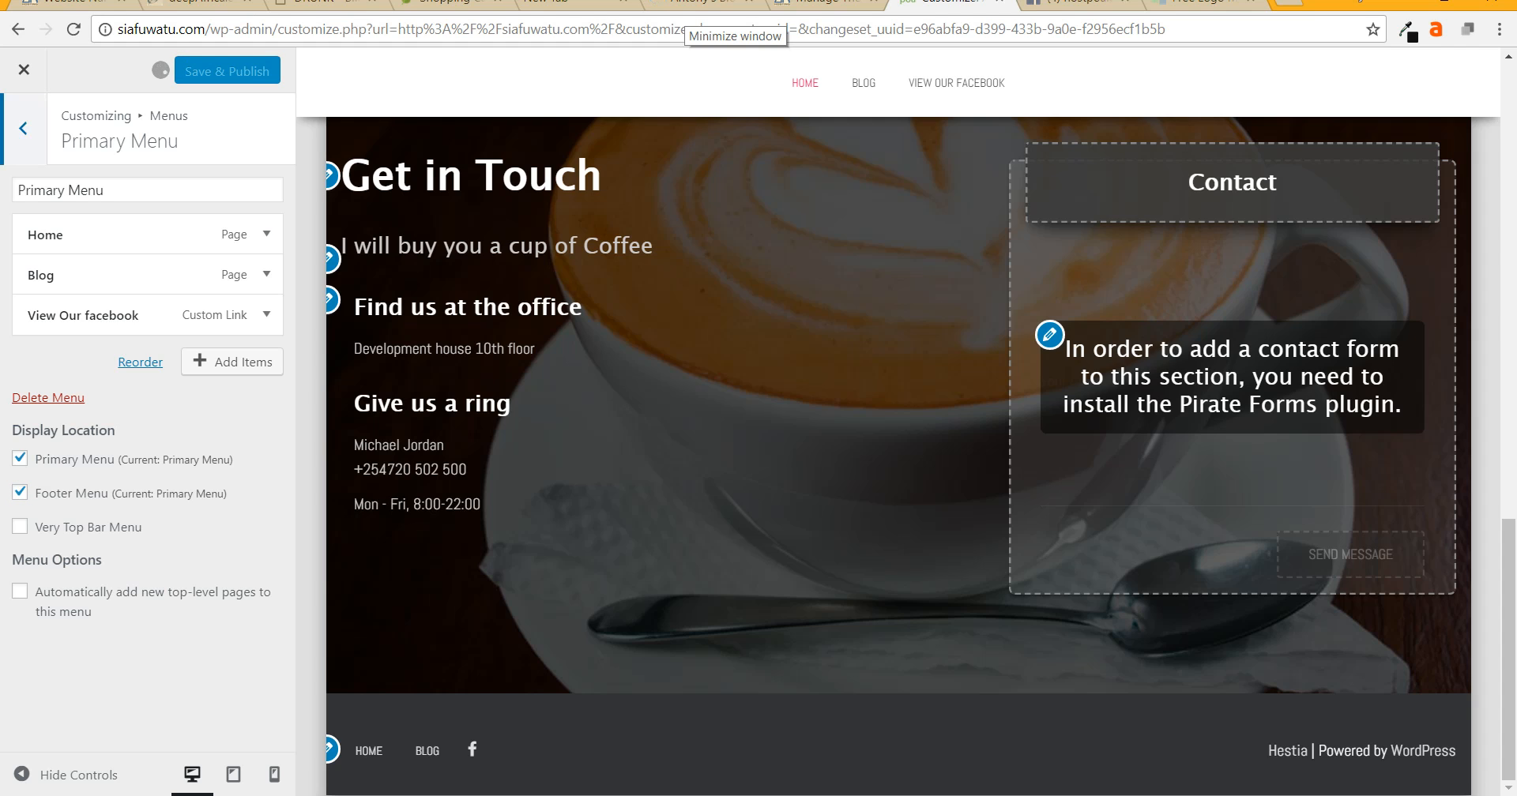
{"action": "left_click", "coordinate": [24, 128]}
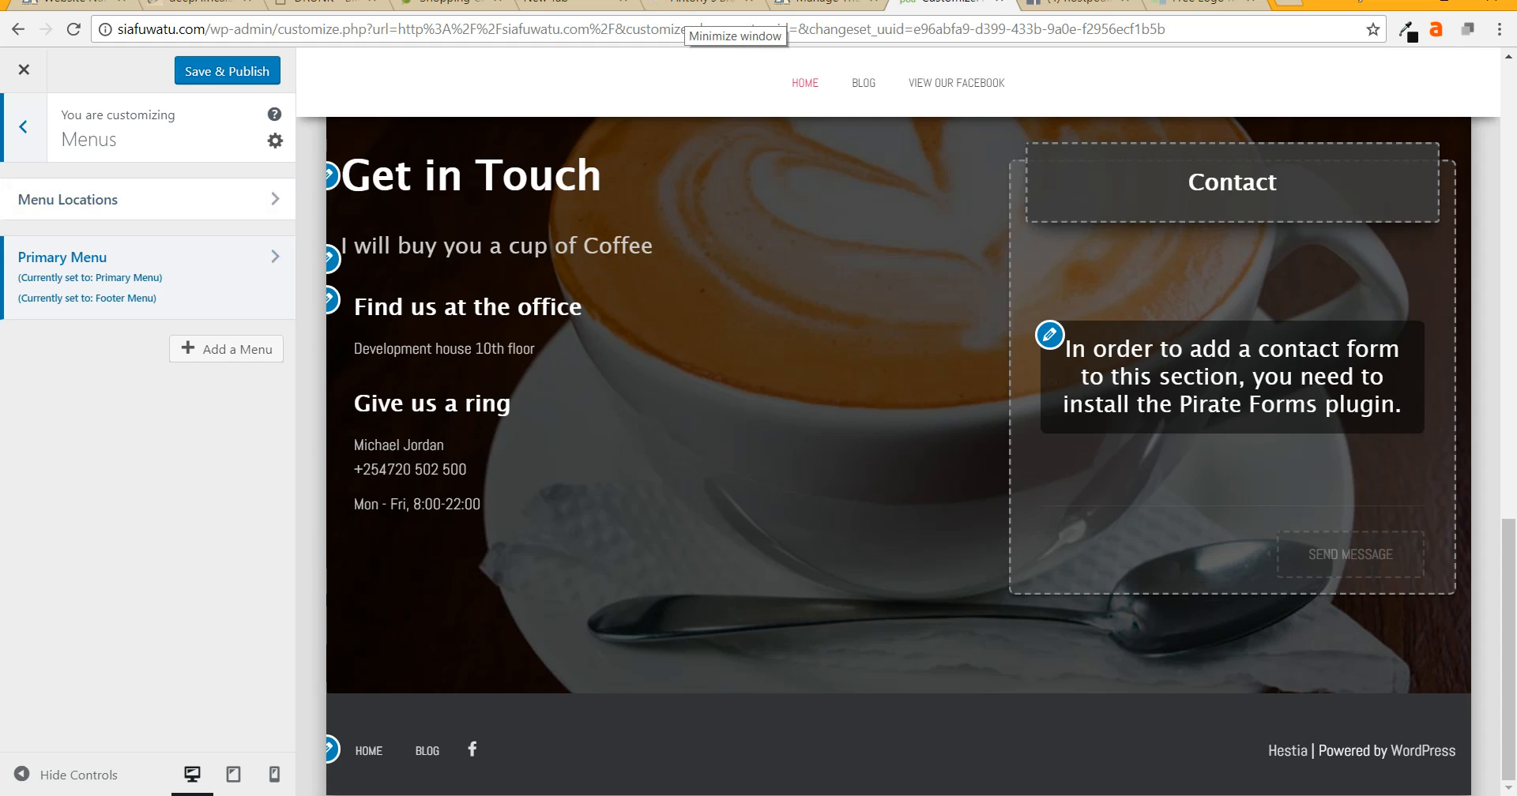
- From the front-page Contact section settings, install and activate the Pirate Forms plugin
{"action": "left_click", "coordinate": [24, 128]}
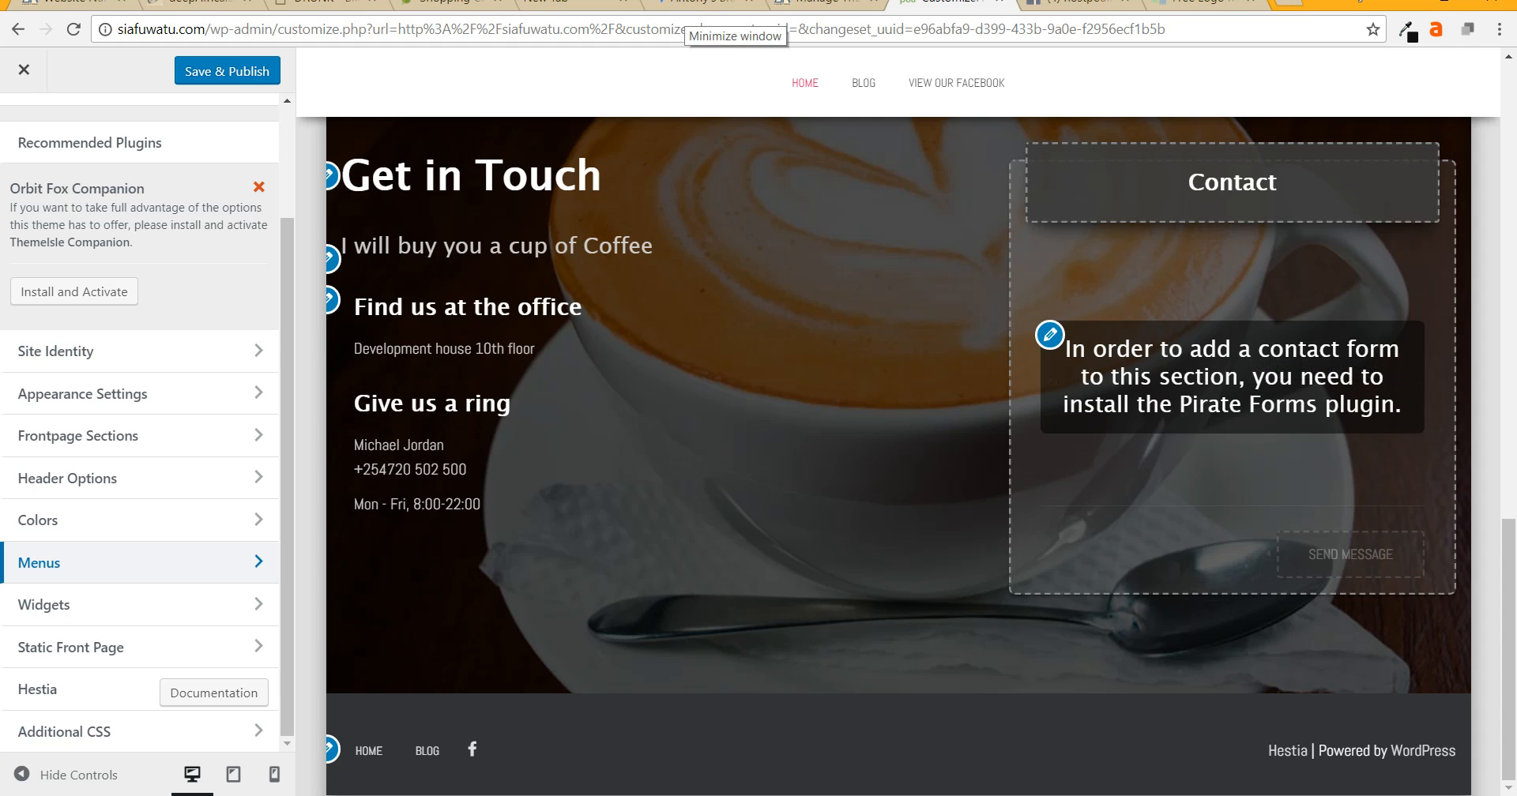
{"action": "left_click", "coordinate": [1050, 335]}
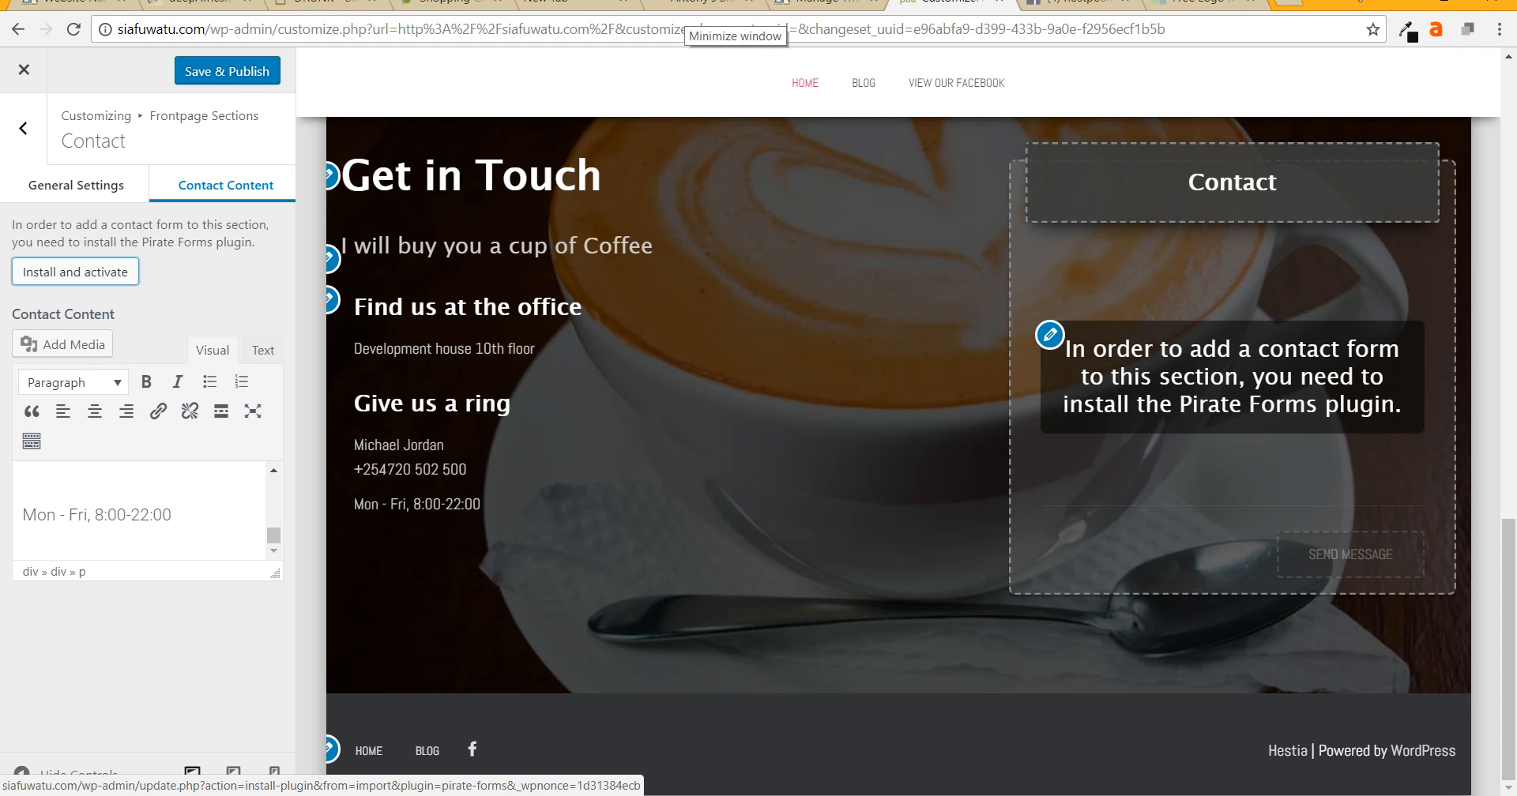
{"action": "left_click", "coordinate": [75, 272]}
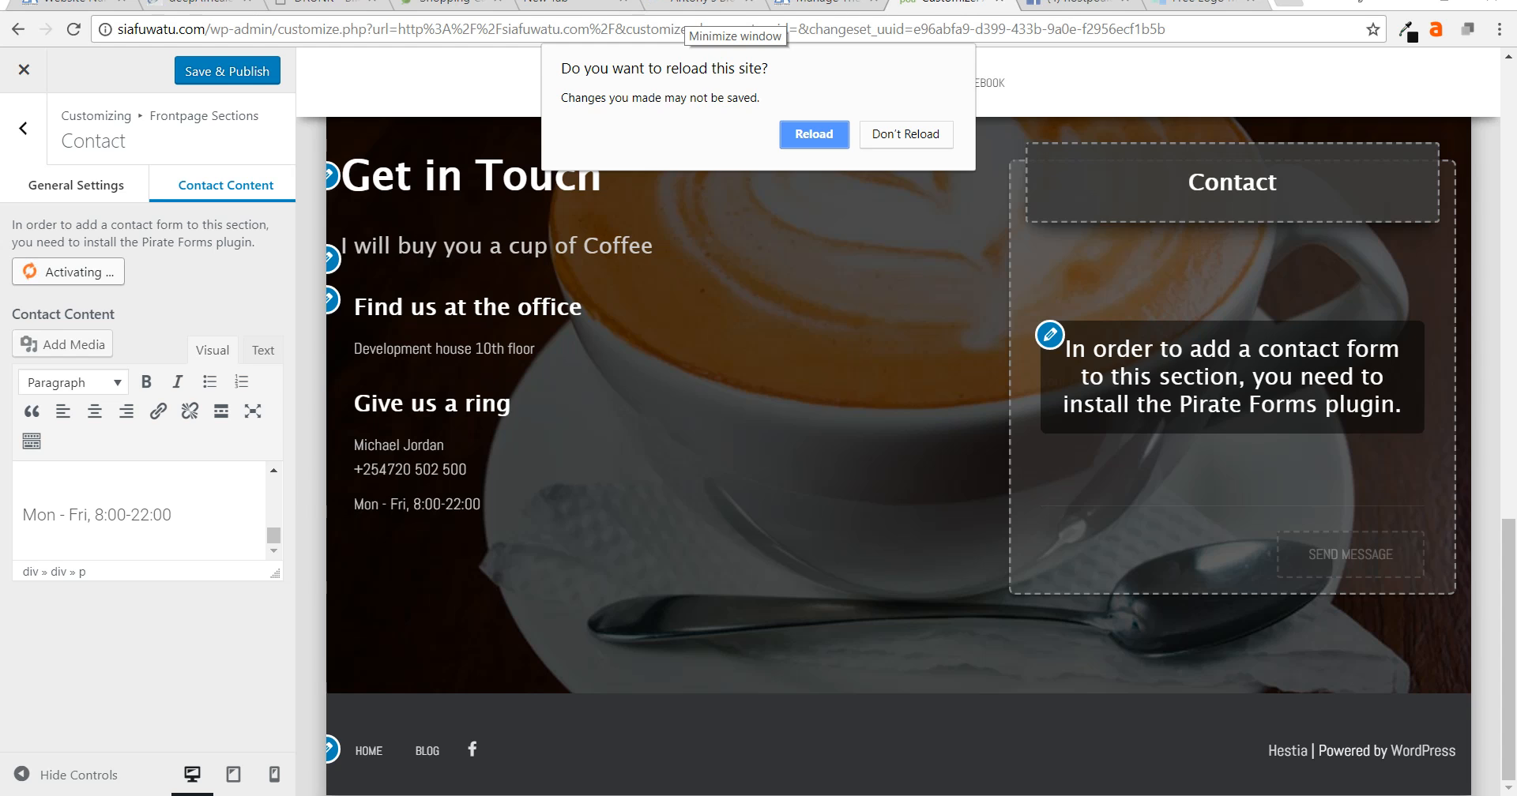
- Reload the site to finish the plugin activation and start a fresh customizing session
{"action": "key", "text": "Escape"}
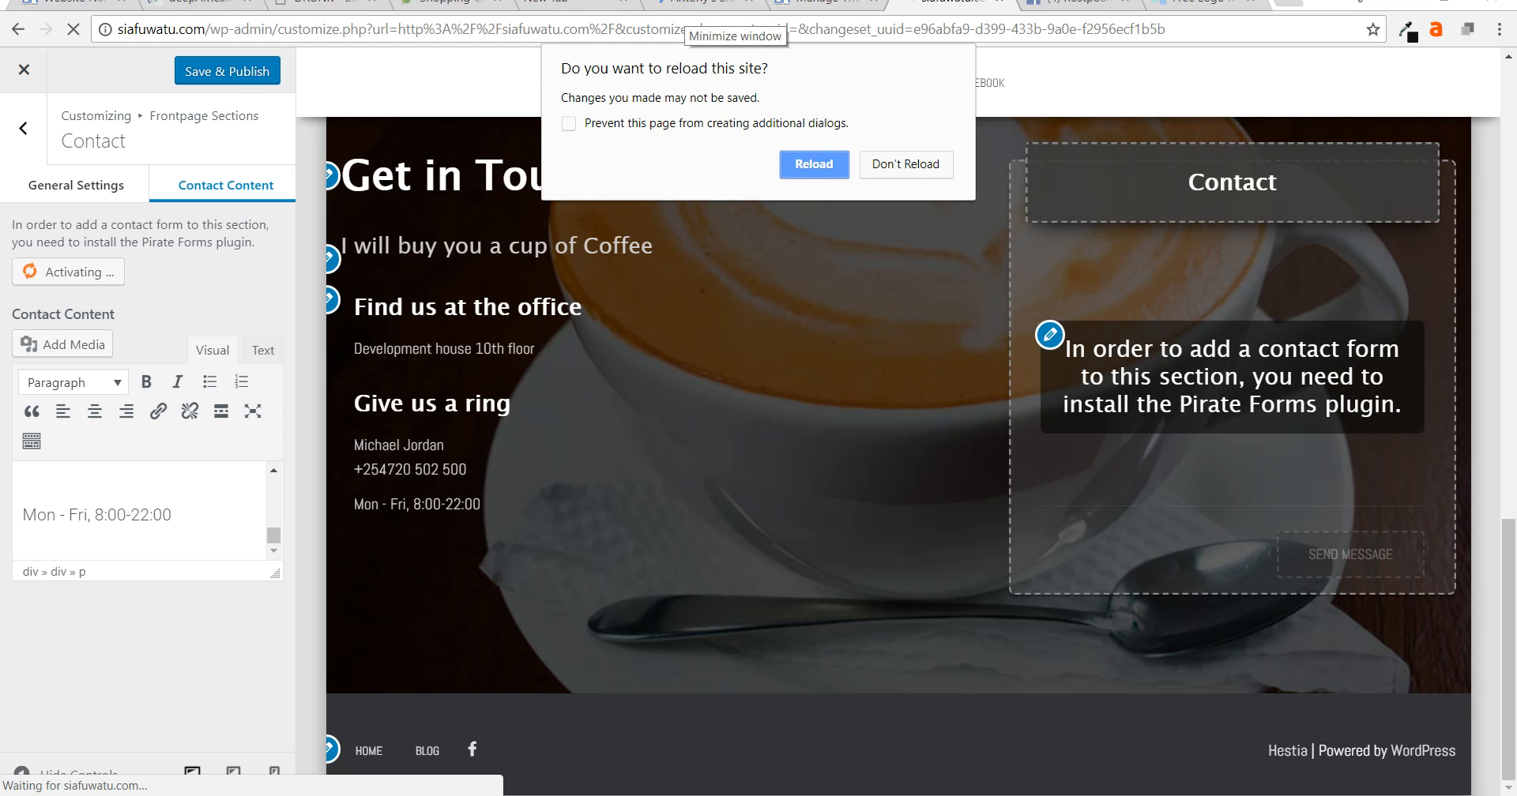
{"action": "left_click", "coordinate": [814, 165]}
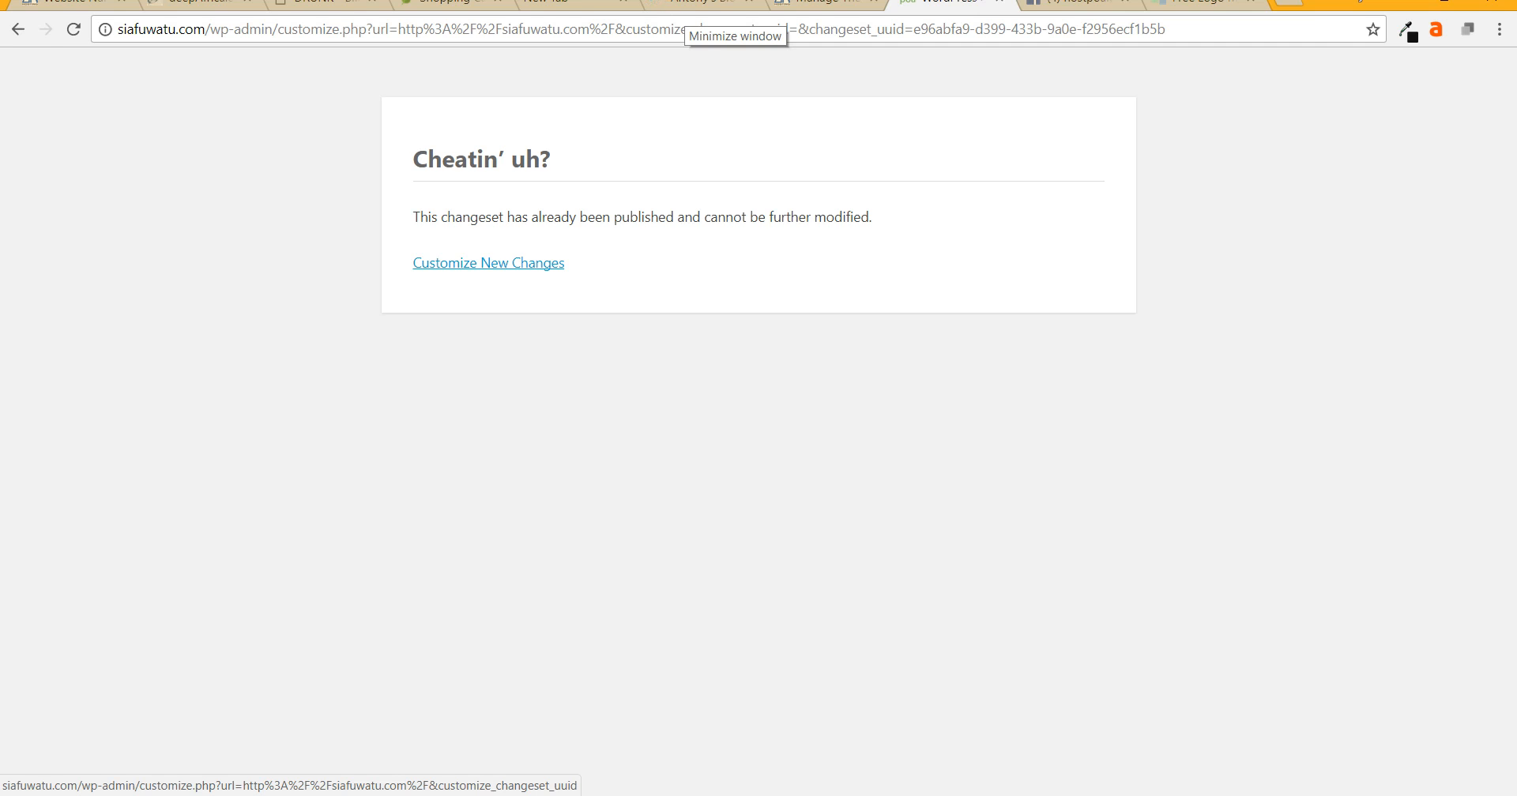
{"action": "left_click", "coordinate": [488, 263]}
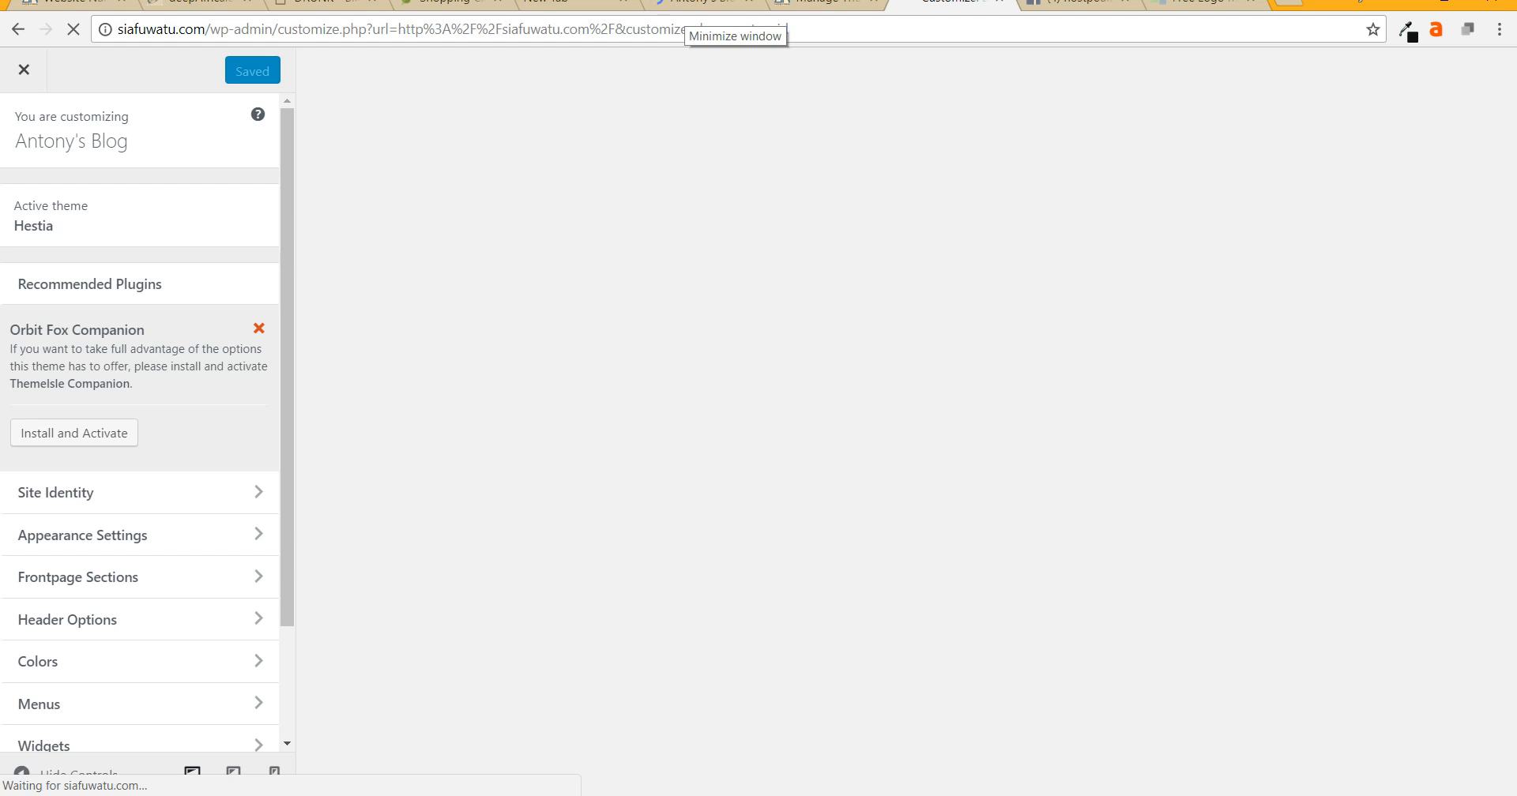
- Review the Contact section's Contact Content settings showing the Contact Us form, then switch to the Logomakr tab
{"action": "scroll", "coordinate": [140, 513], "scroll_direction": "down", "scroll_amount": 2}
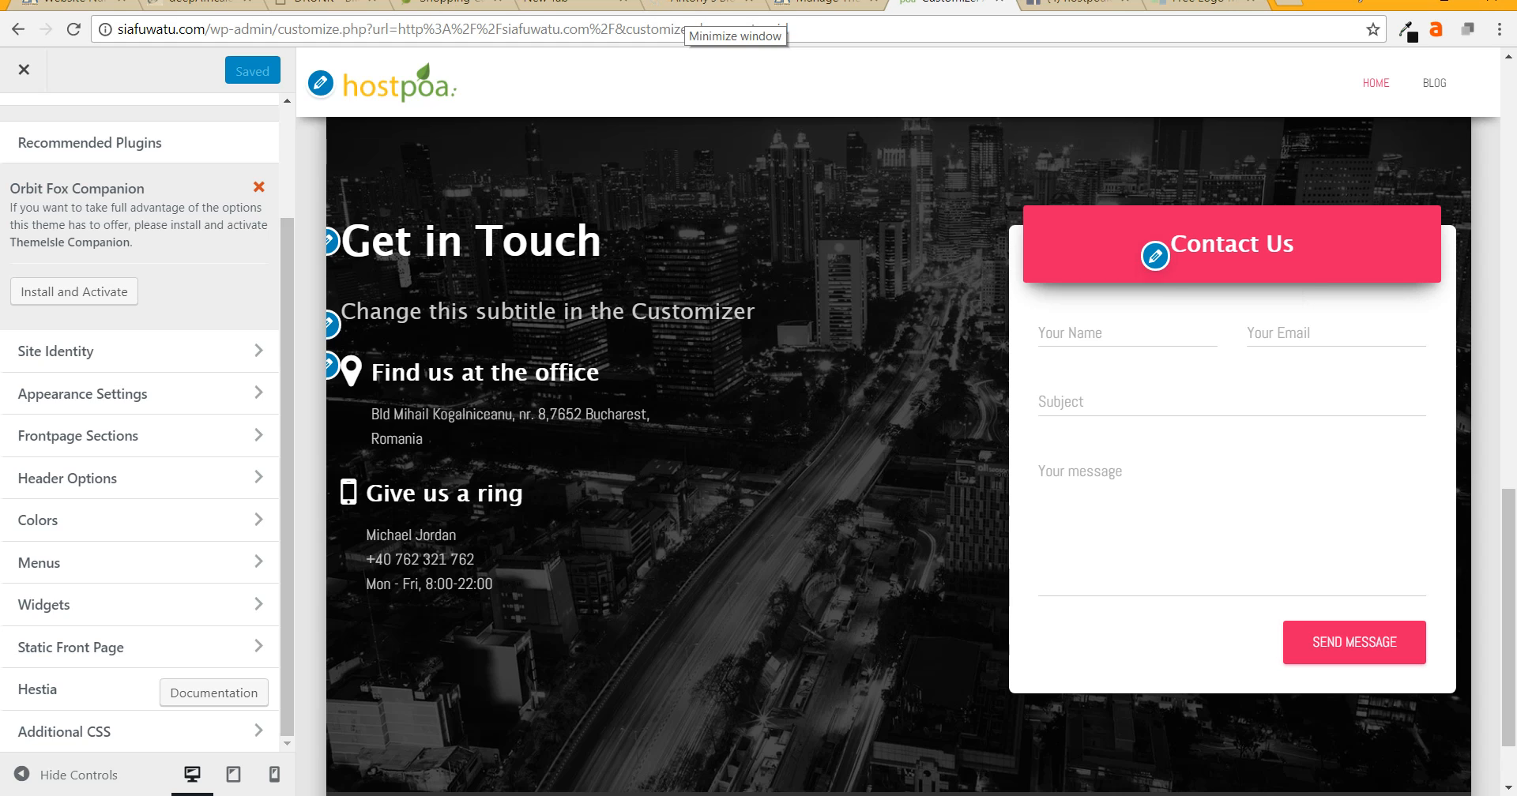
{"action": "left_click", "coordinate": [1155, 256]}
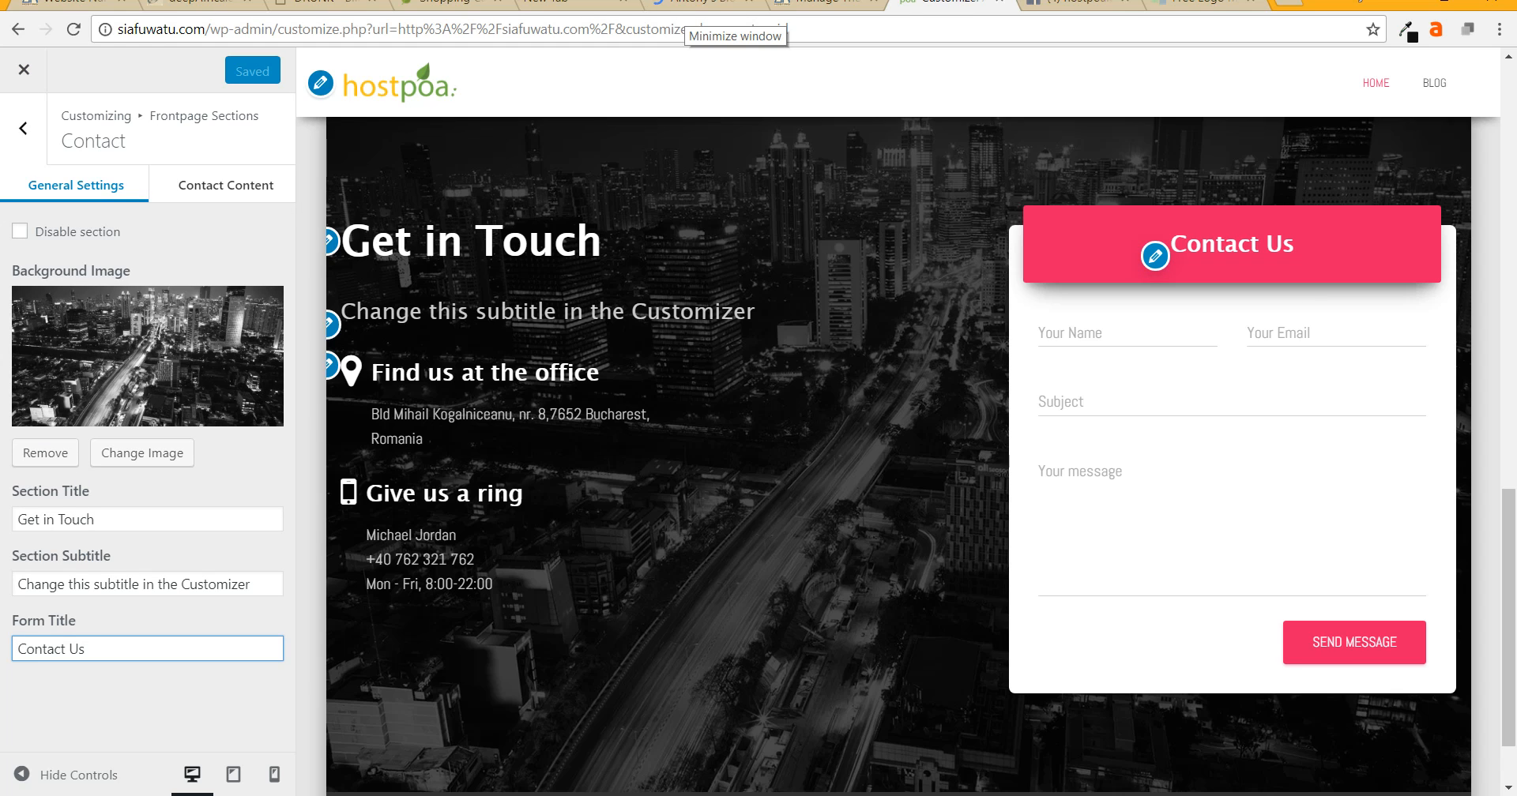
{"action": "left_click", "coordinate": [225, 184]}
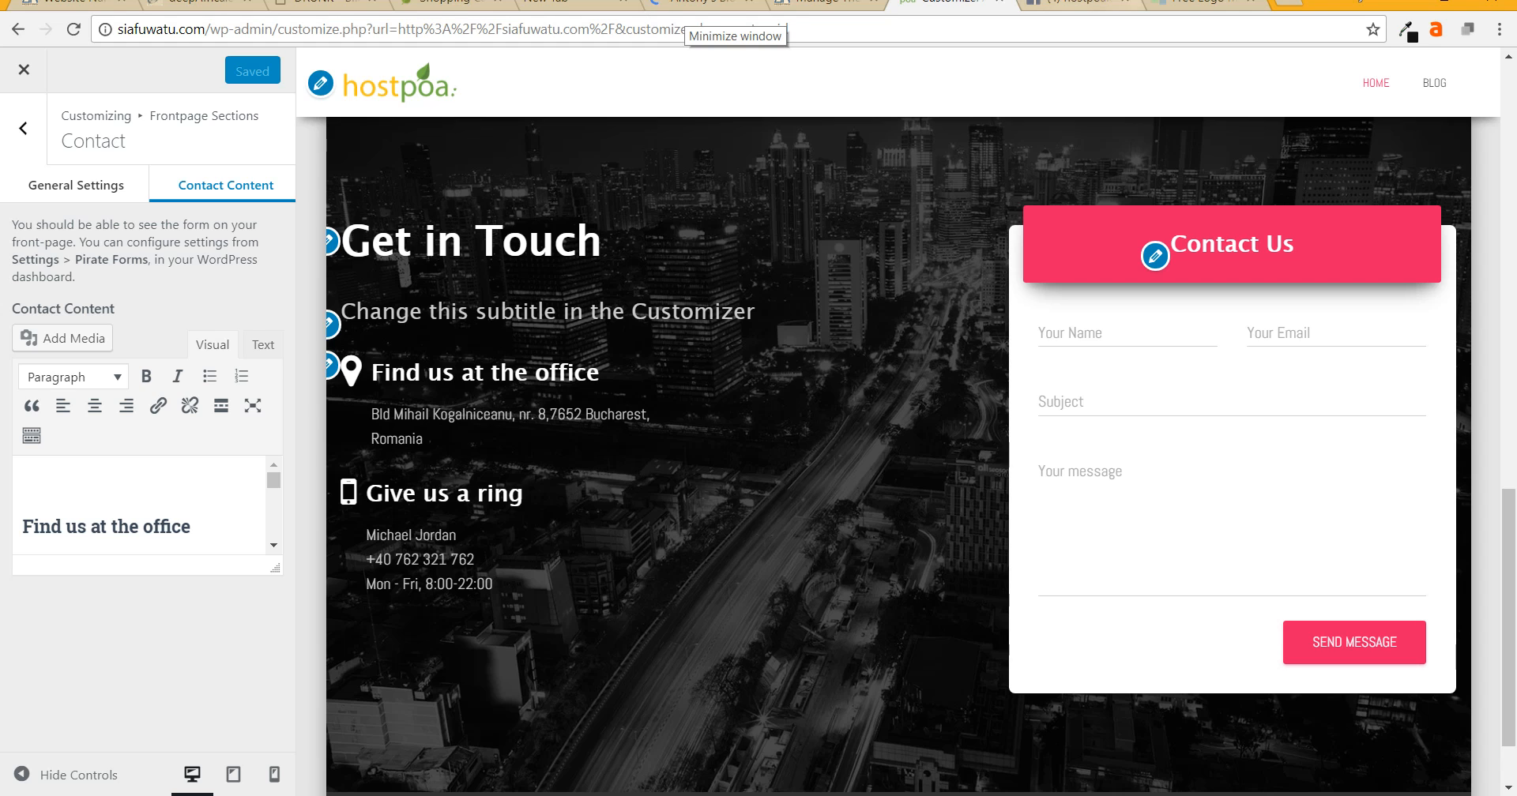
{"action": "left_click", "coordinate": [1193, 3]}
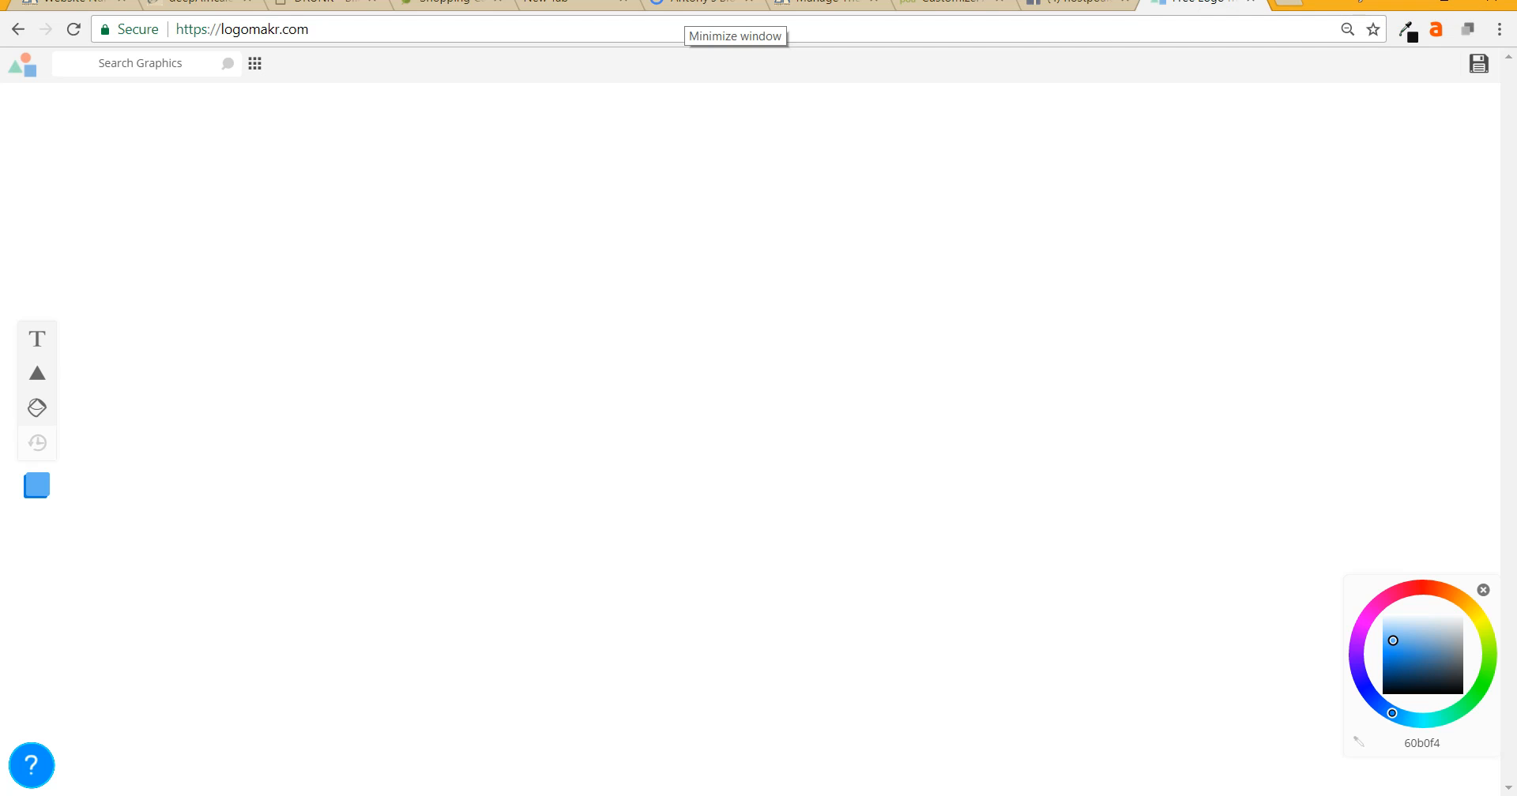
- Navigate the Logomakr tab to siafuwatu.com from the address bar
{"action": "key", "text": "ctrl+l"}
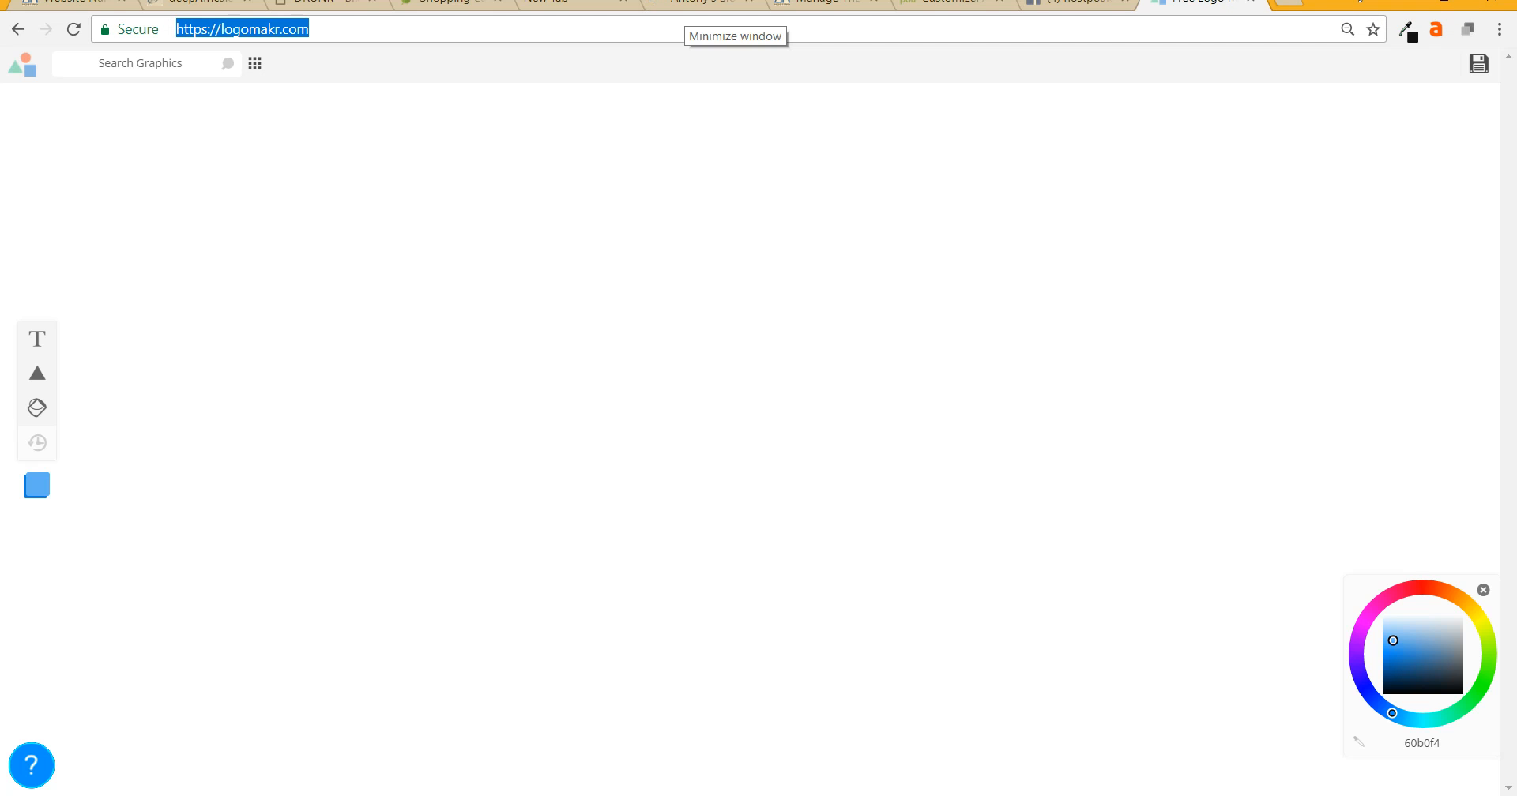
{"action": "type", "text": "siafuwatu"}
{"action": "key", "text": "Return"}
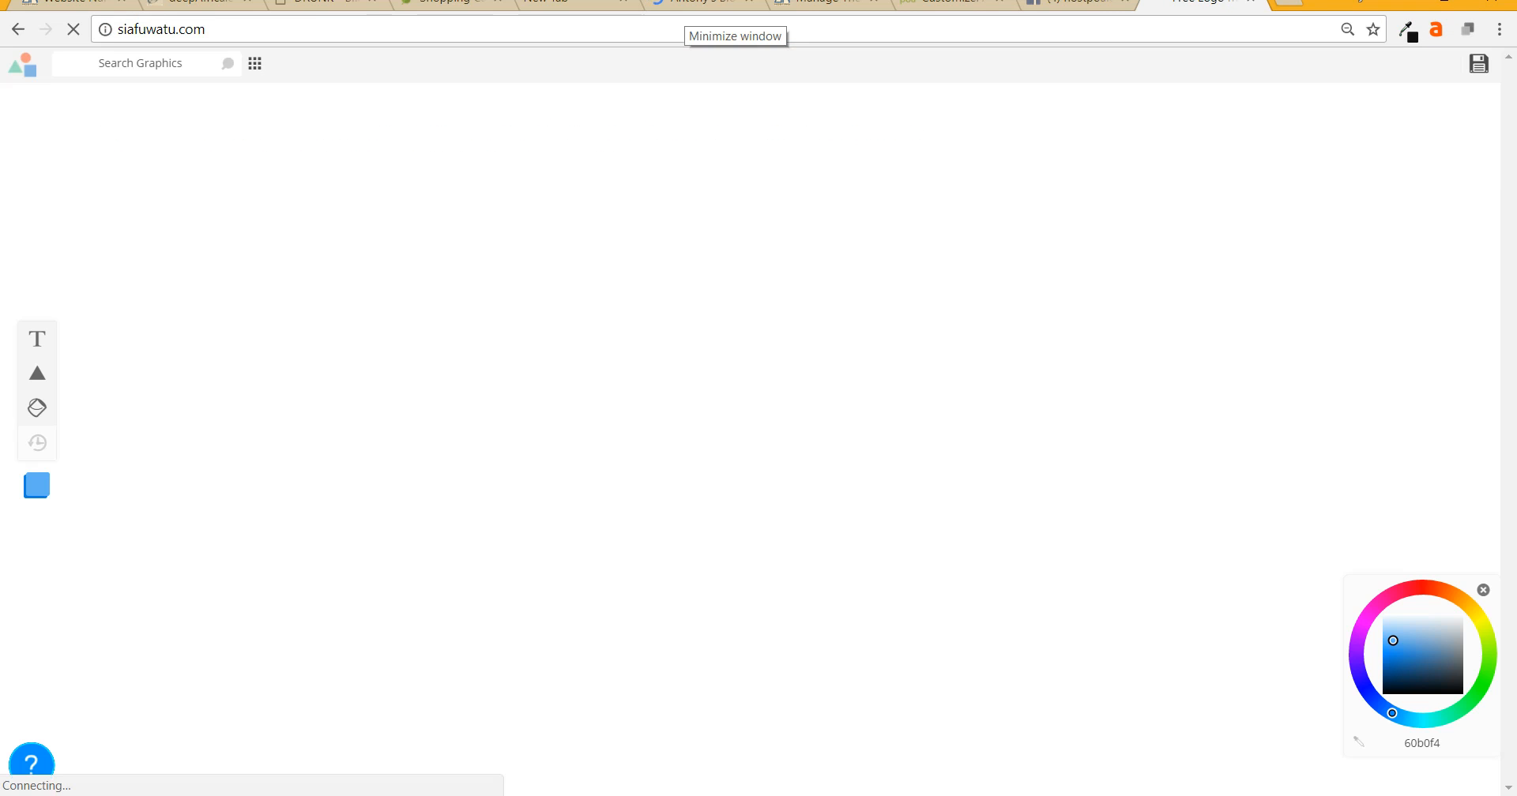
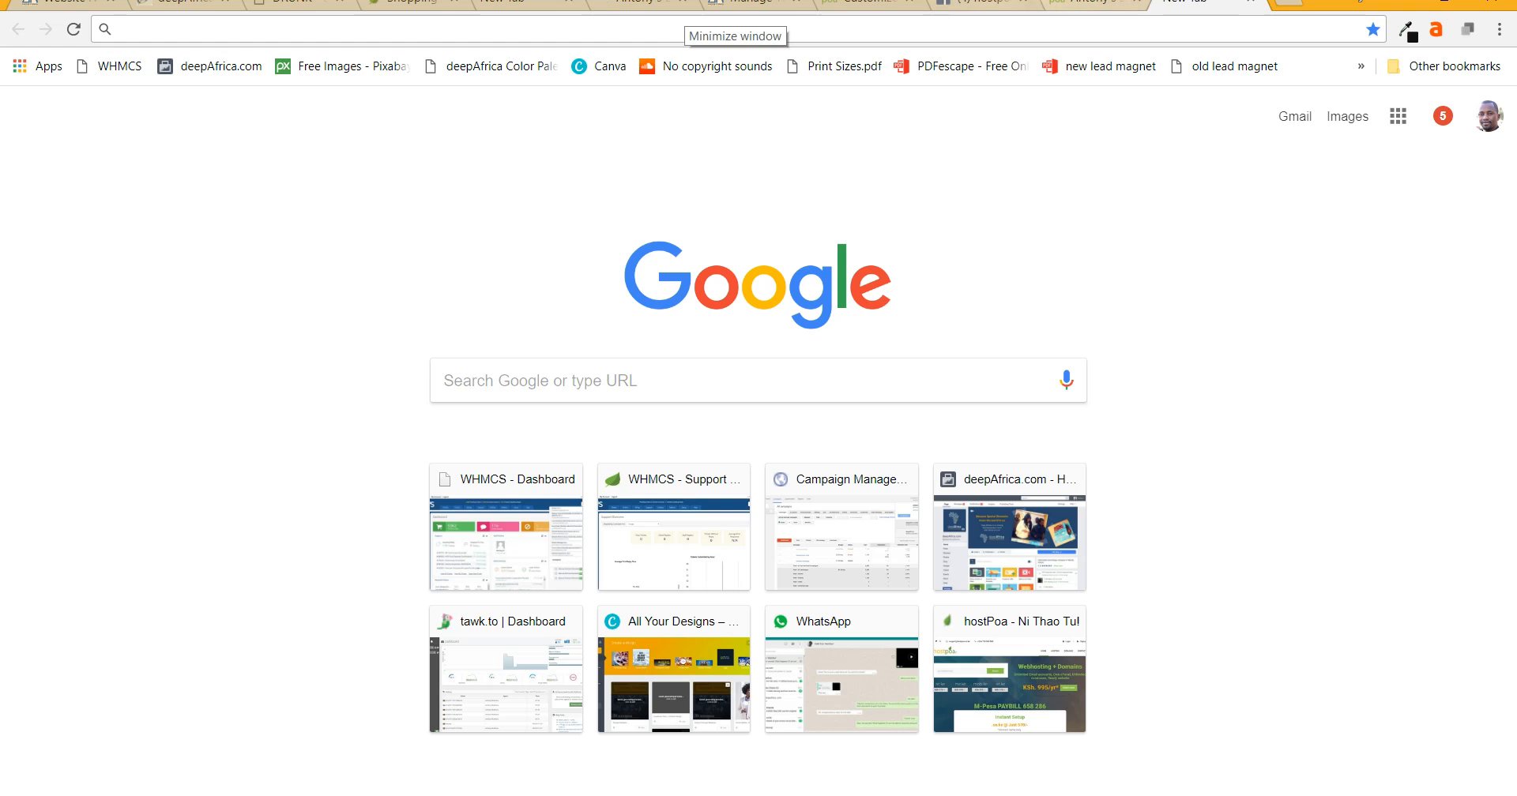
- Switch back to the blog tab and launch the Customizer from the admin bar
{"action": "left_click", "coordinate": [1094, 3]}
{"action": "scroll", "coordinate": [751, 472], "scroll_direction": "down", "scroll_amount": 4}
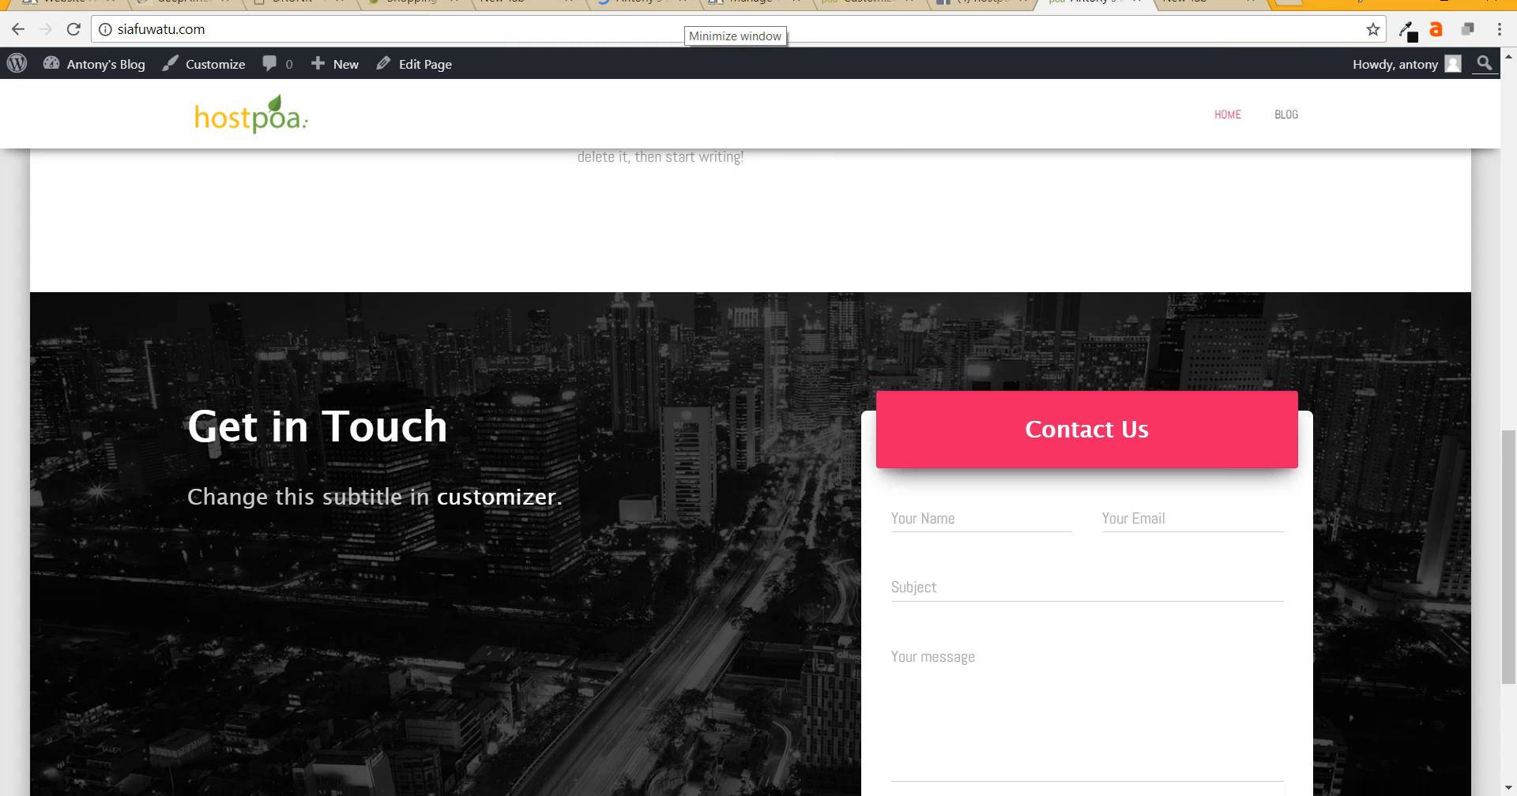
{"action": "scroll", "coordinate": [750, 472], "scroll_direction": "up", "scroll_amount": 9}
{"action": "scroll", "coordinate": [751, 395], "scroll_direction": "up", "scroll_amount": 7}
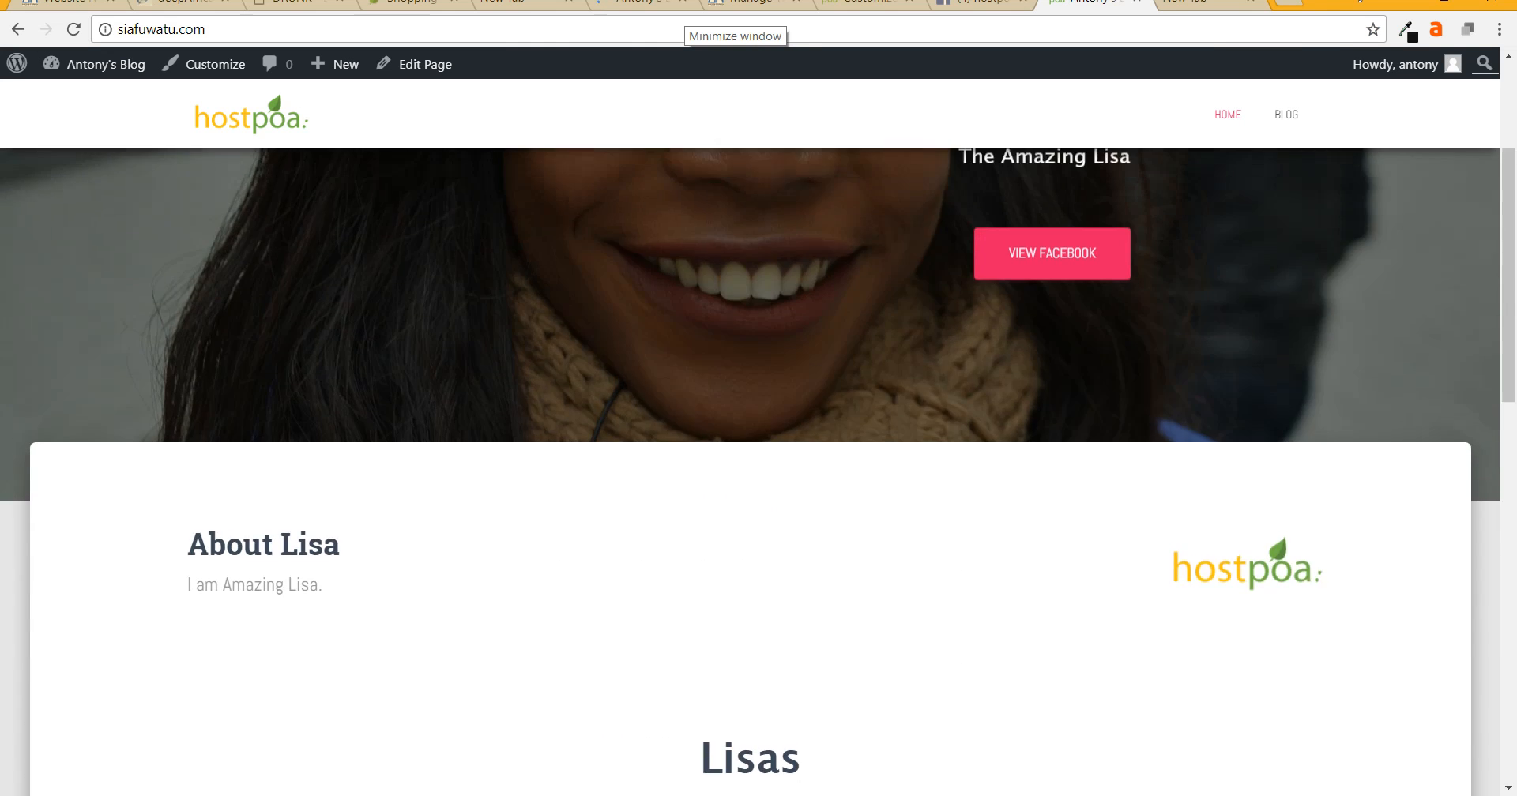
{"action": "left_click", "coordinate": [207, 64]}
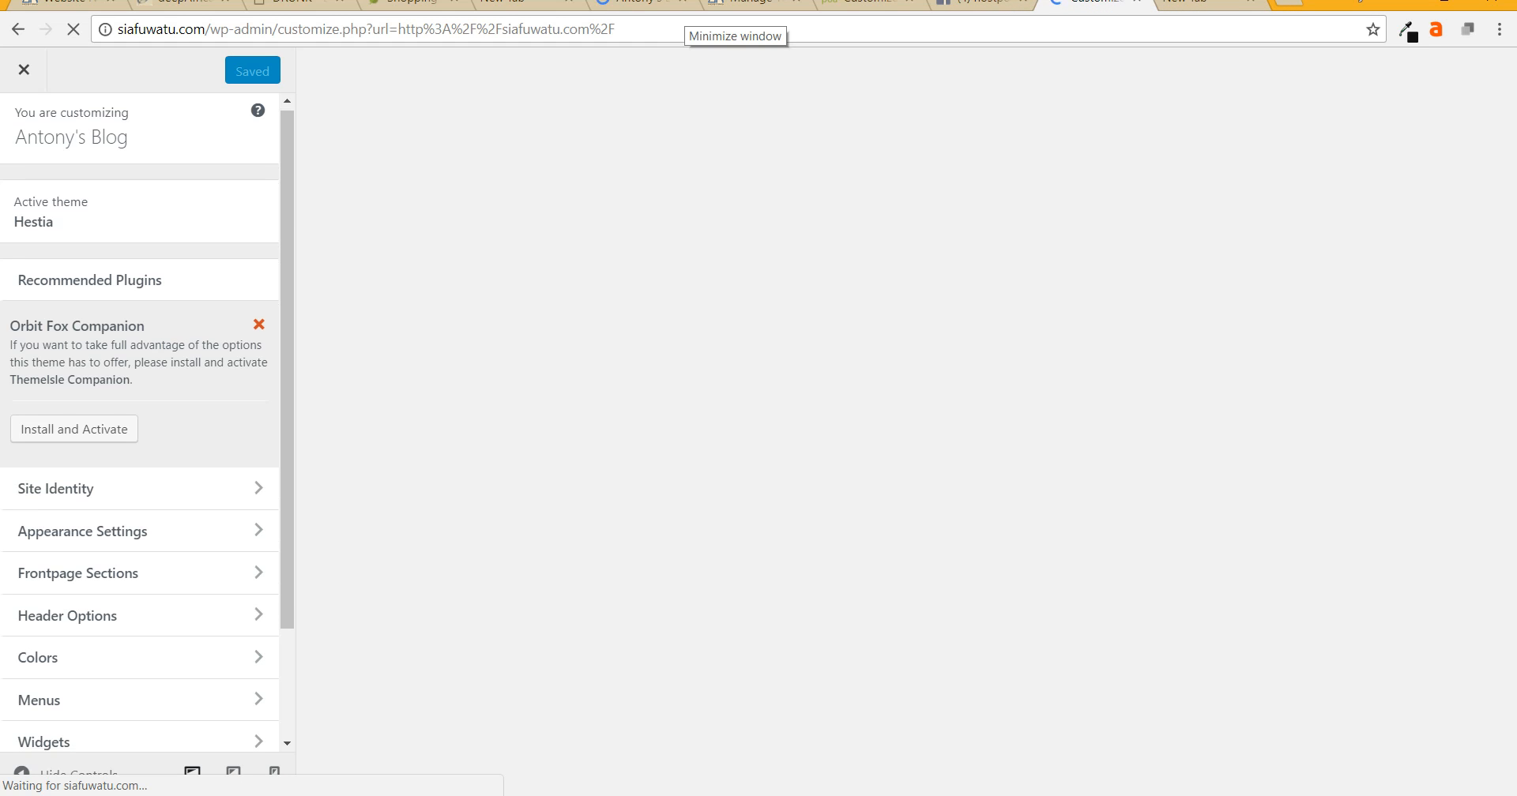
- Scroll the Customizer preview down to the Lisas blog section on the front page
{"action": "scroll", "coordinate": [138, 419], "scroll_direction": "down", "scroll_amount": 2}
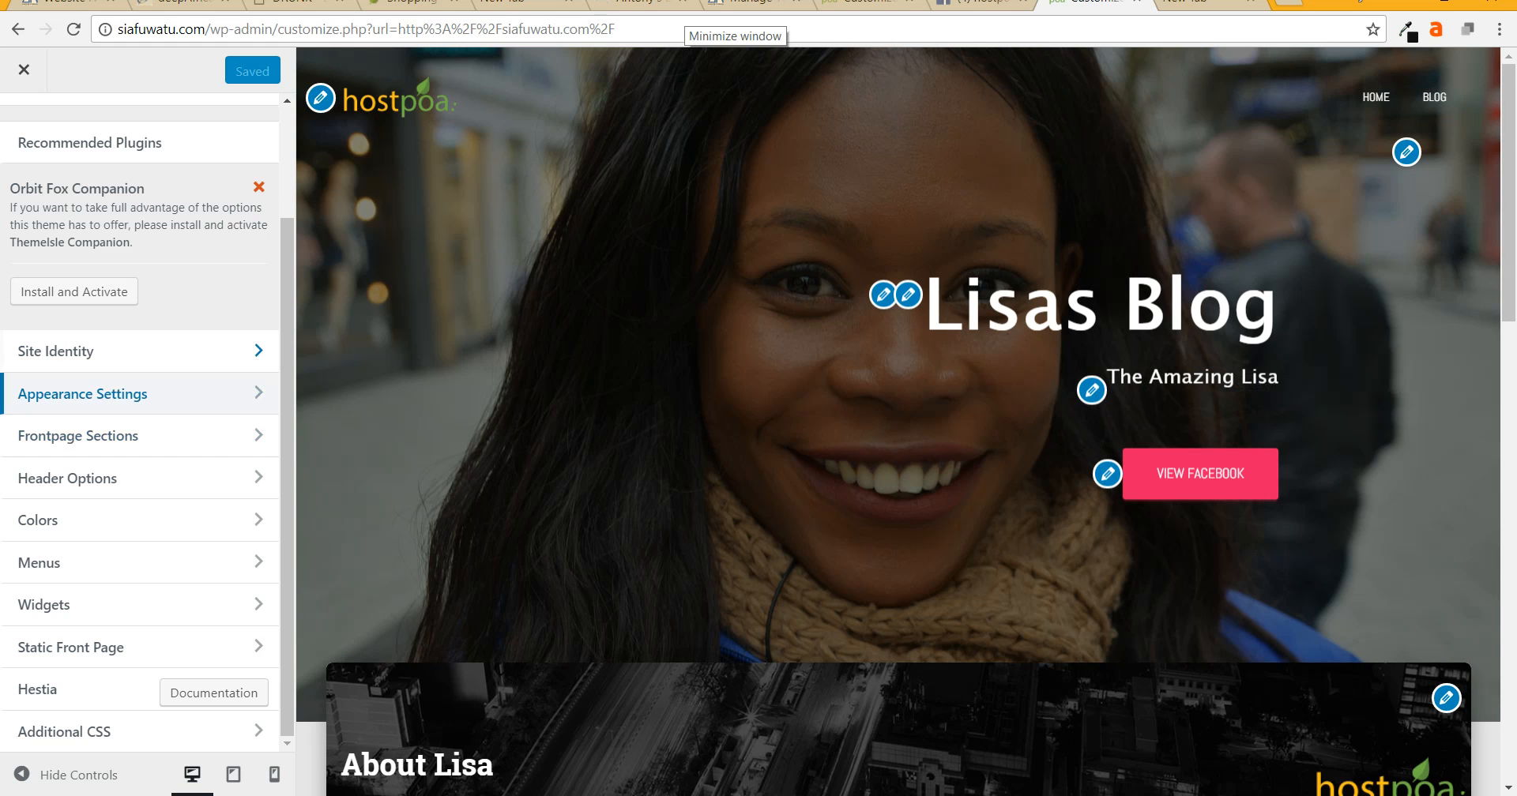
{"action": "scroll", "coordinate": [899, 421], "scroll_direction": "down", "scroll_amount": 1}
{"action": "scroll", "coordinate": [898, 422], "scroll_direction": "down", "scroll_amount": 8}
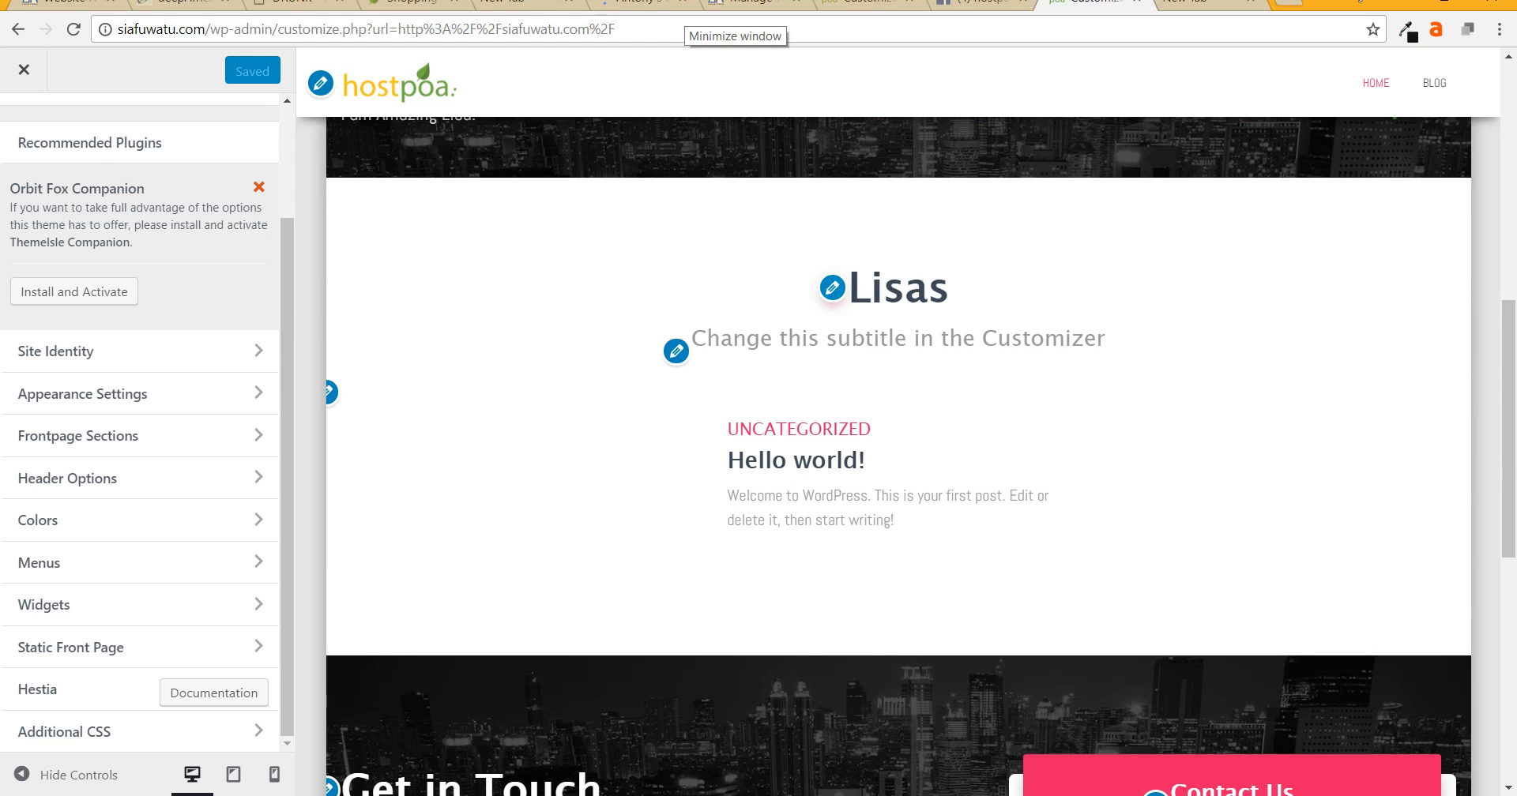
- Set the Blog section title 'Lisa's Blog' and subtitle 'Changing the world one word at a time', then publish
{"action": "left_click", "coordinate": [832, 287]}
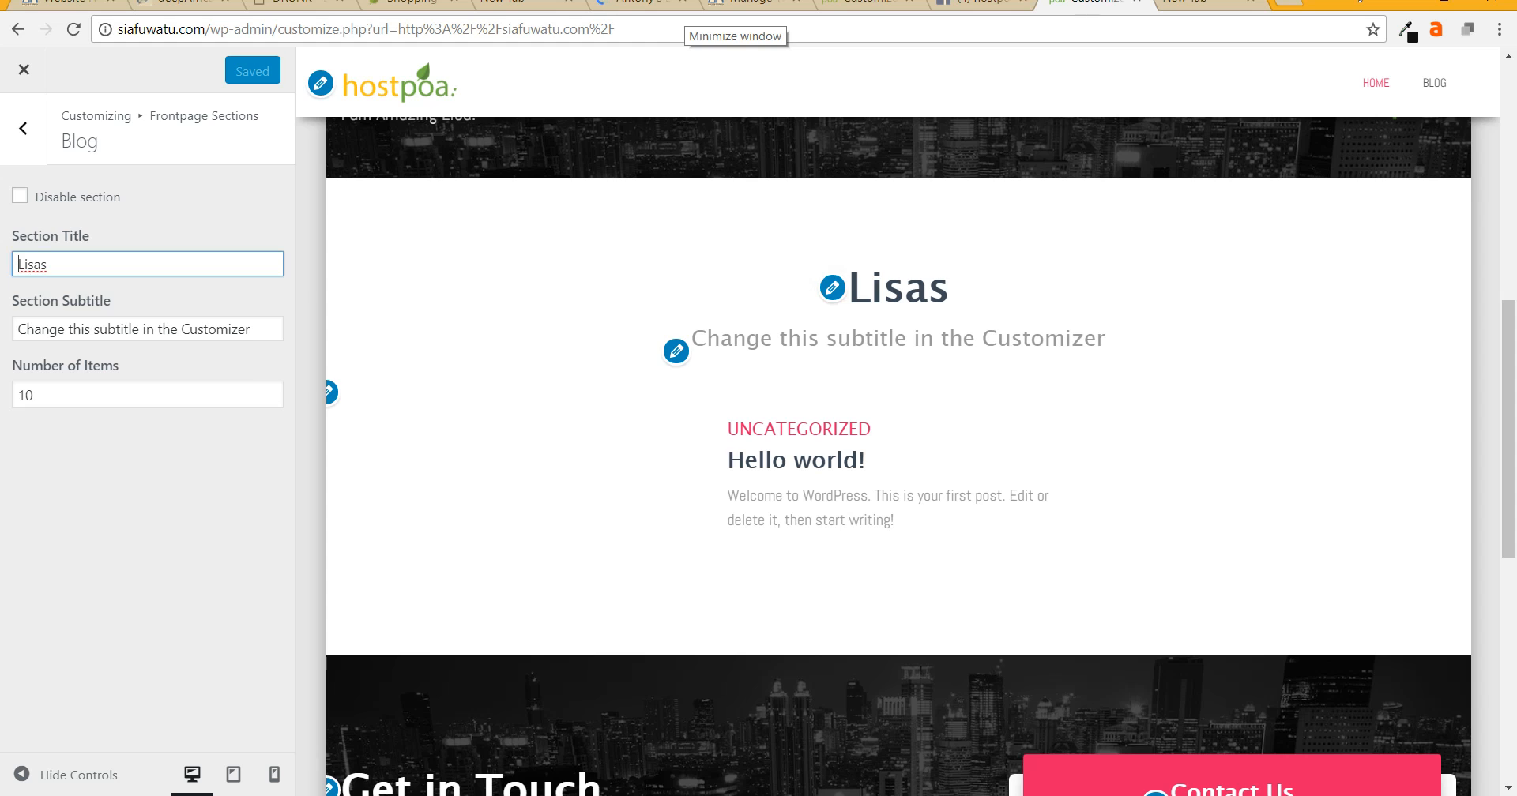
{"action": "key", "text": "BackSpace"}
{"action": "type", "text": "'s"}
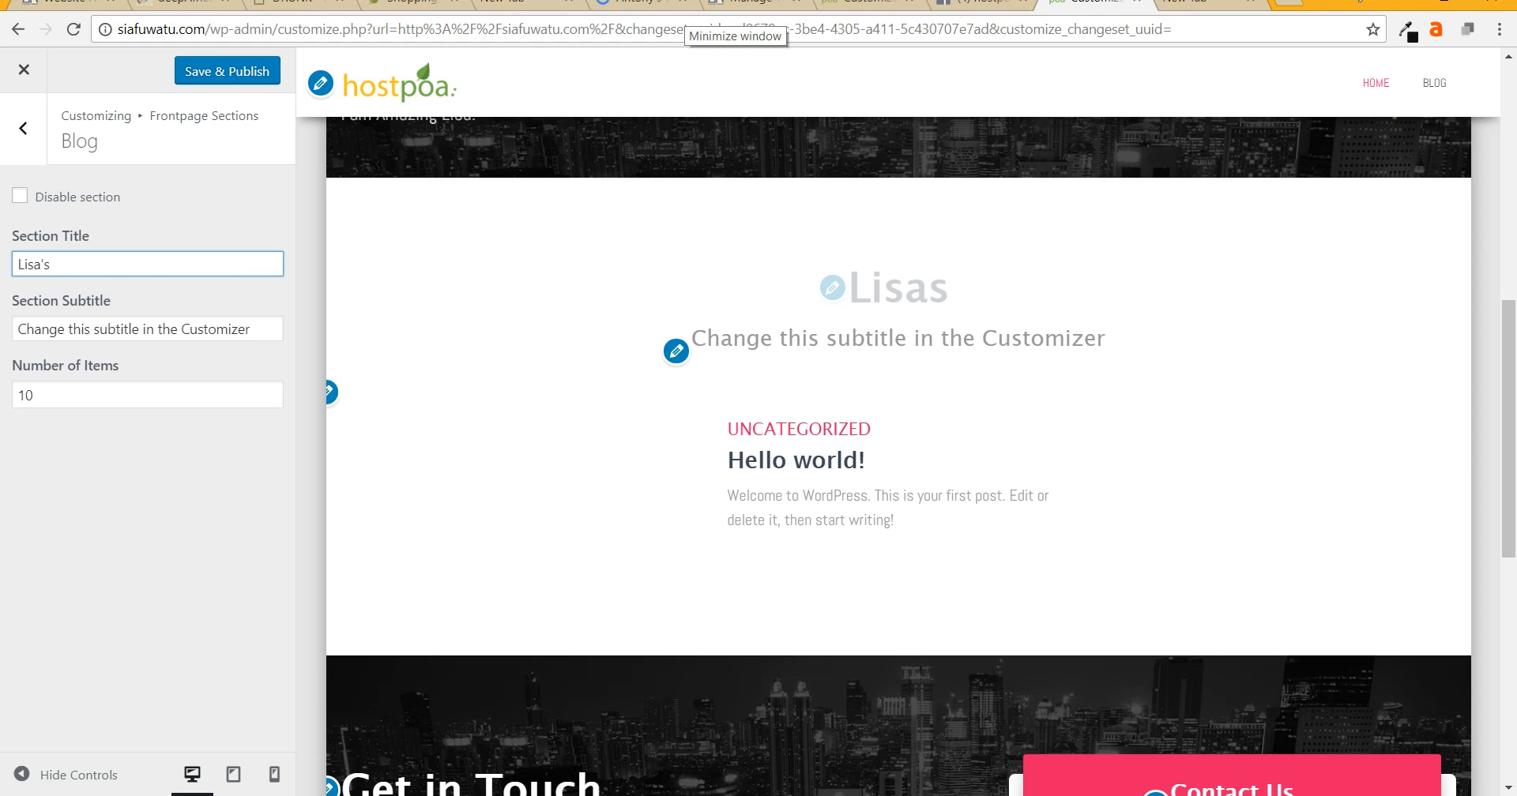
{"action": "type", "text": " Blog"}
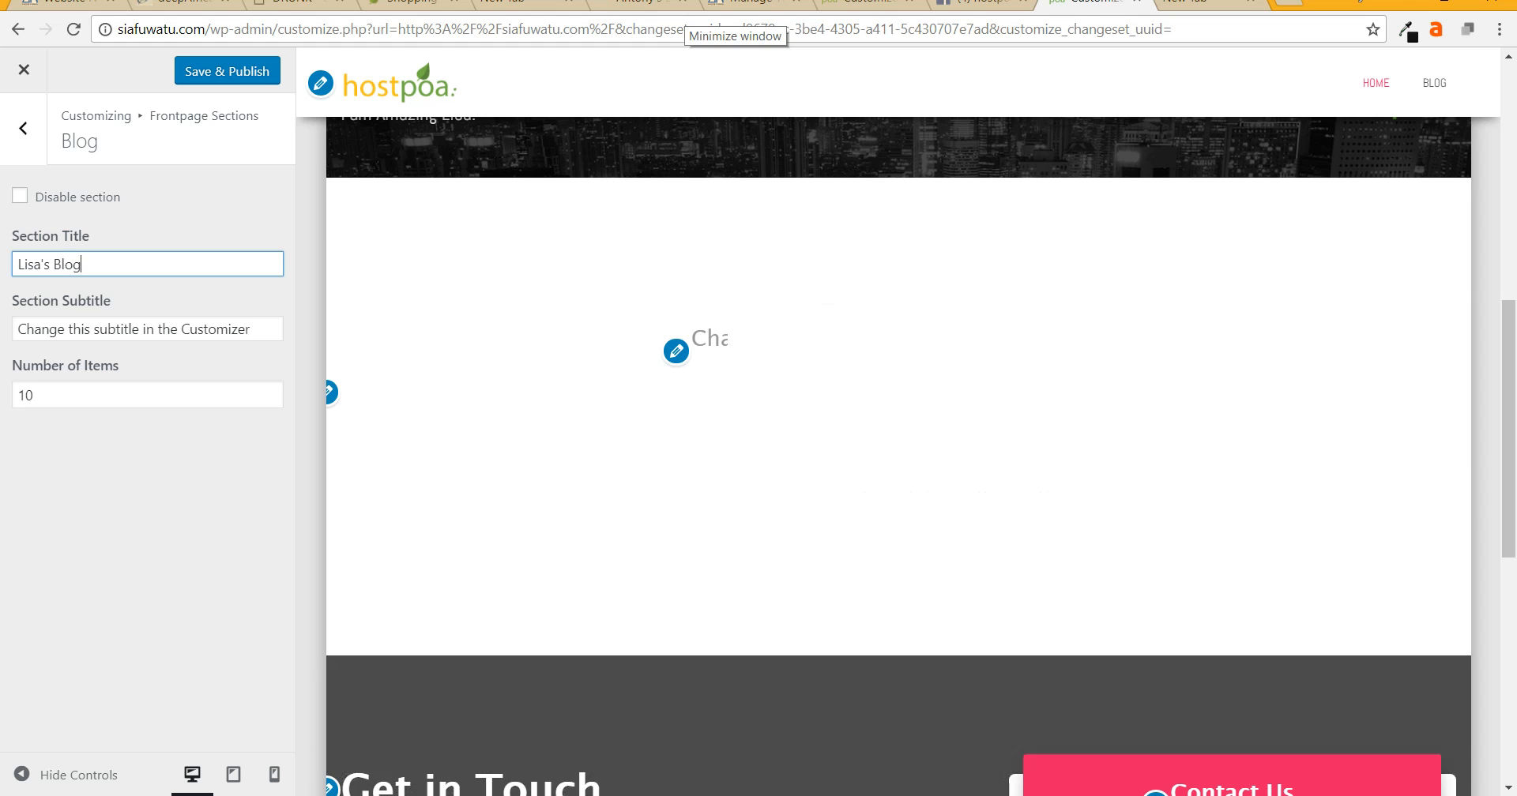
{"action": "key", "text": "Tab"}
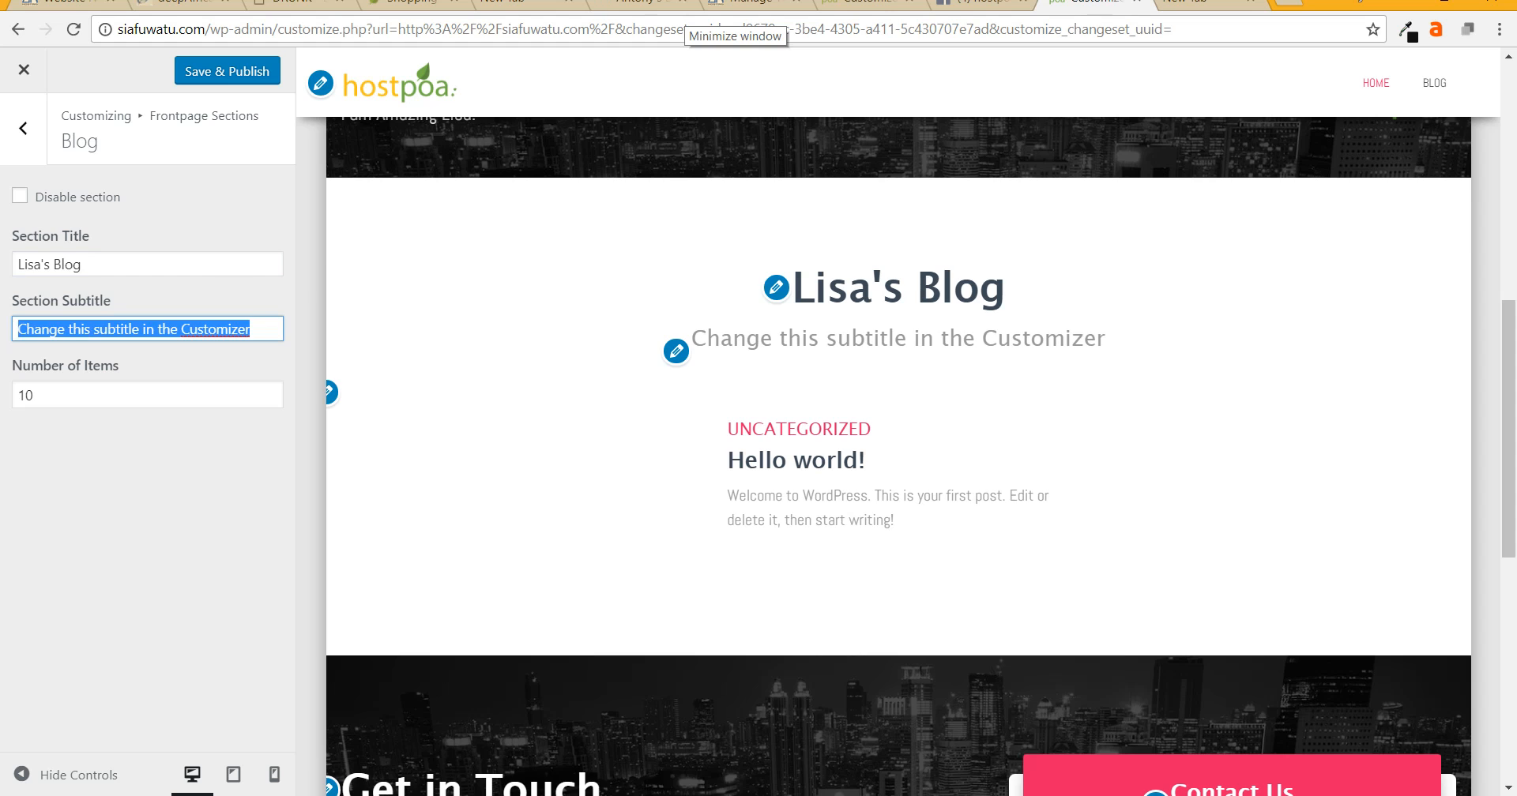
{"action": "type", "text": "CHanging the world one word "}
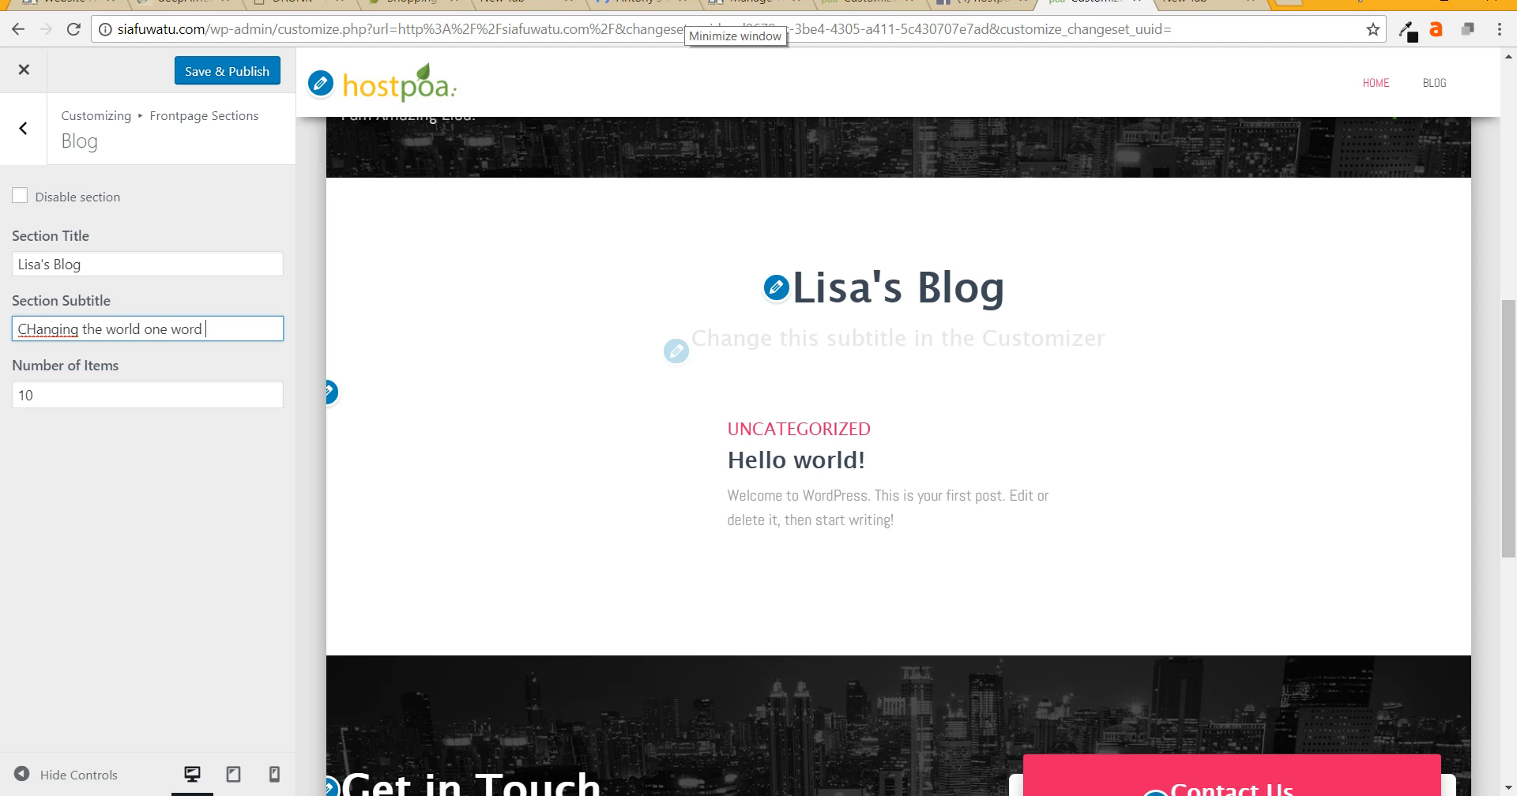
{"action": "type", "text": "at attime"}
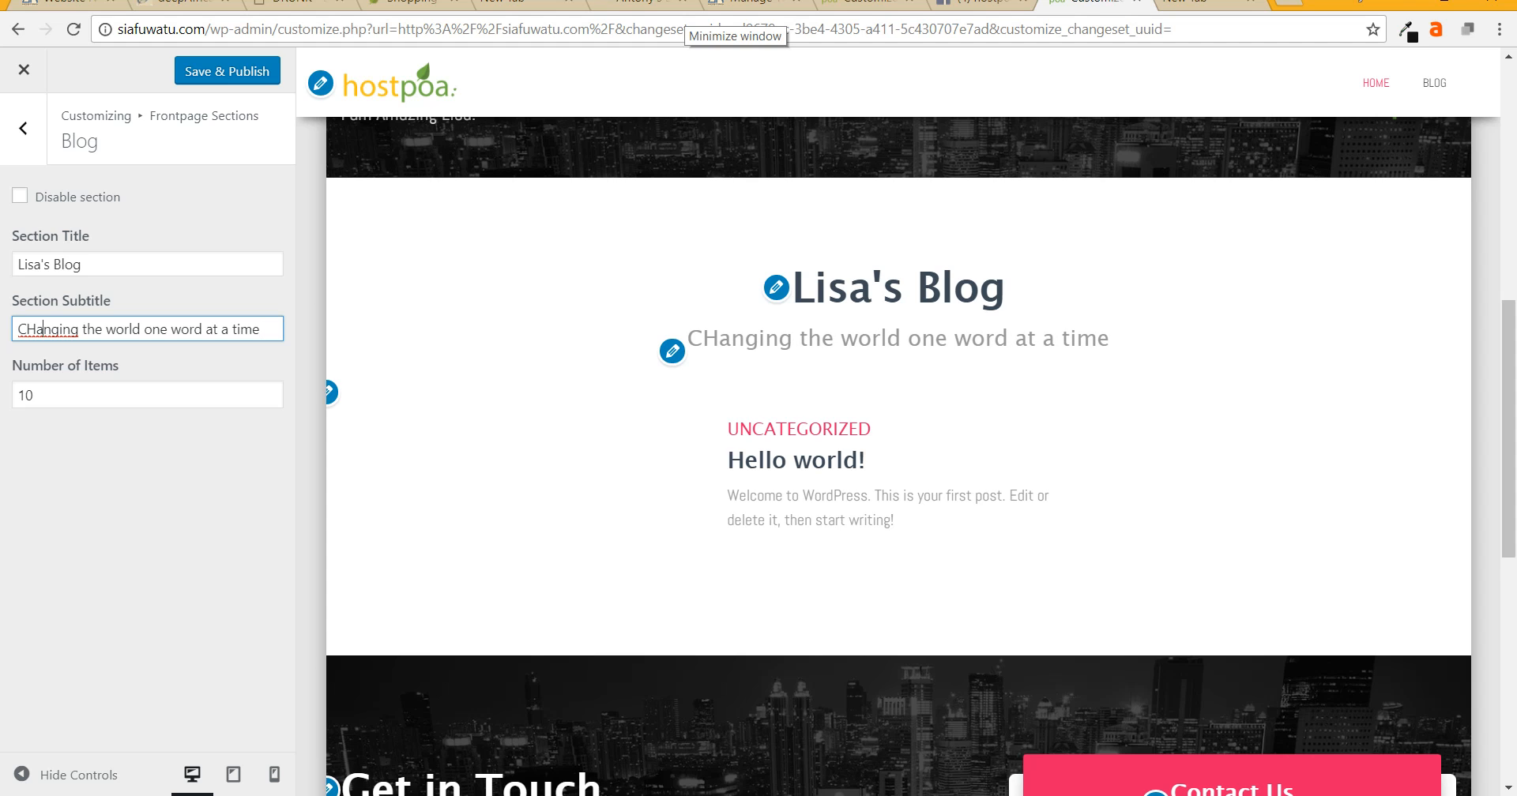
{"action": "key", "text": "BackSpace"}
{"action": "type", "text": "h"}
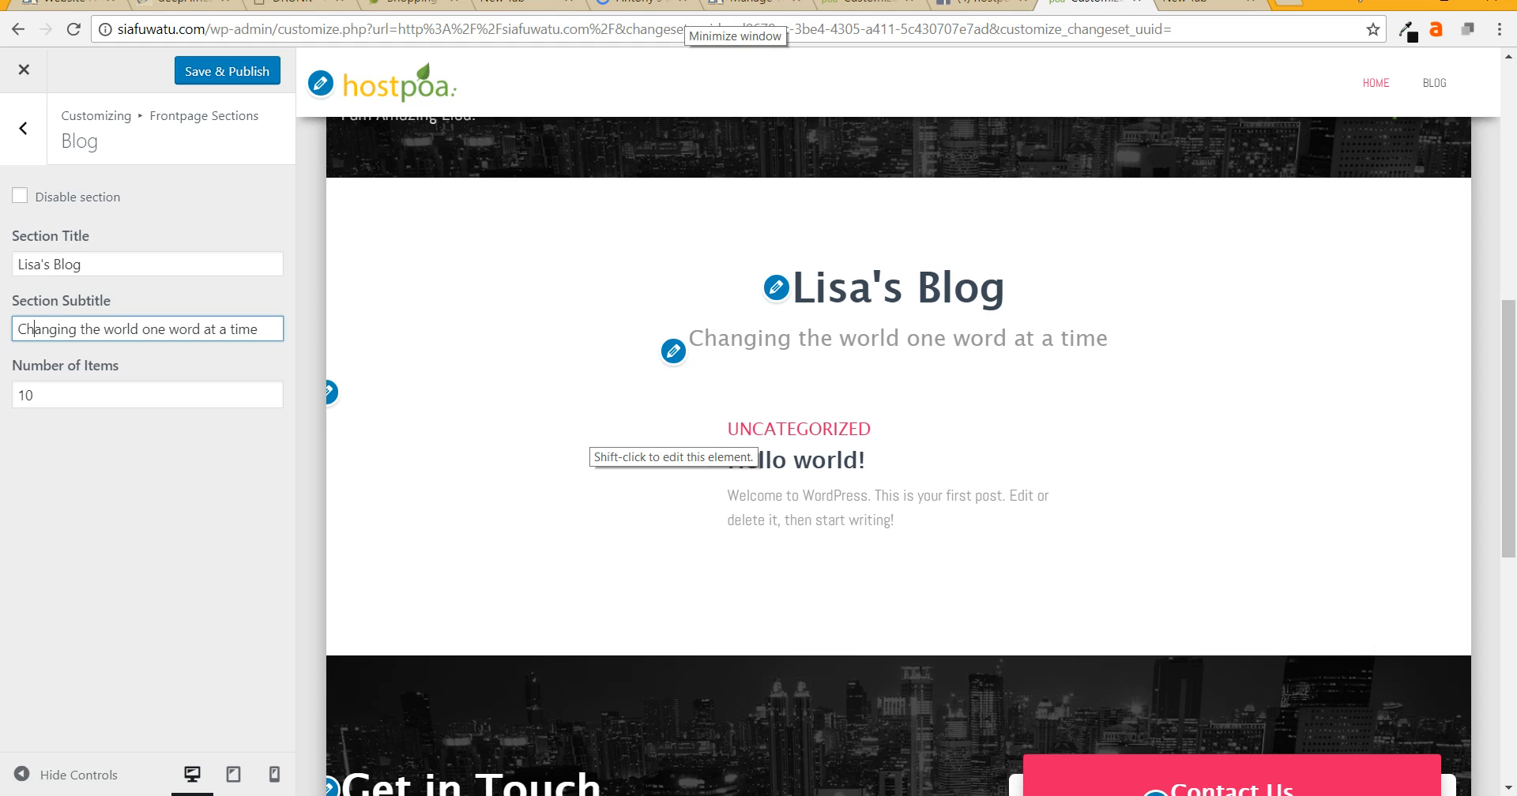
{"action": "scroll", "coordinate": [593, 443], "scroll_direction": "down", "scroll_amount": 5}
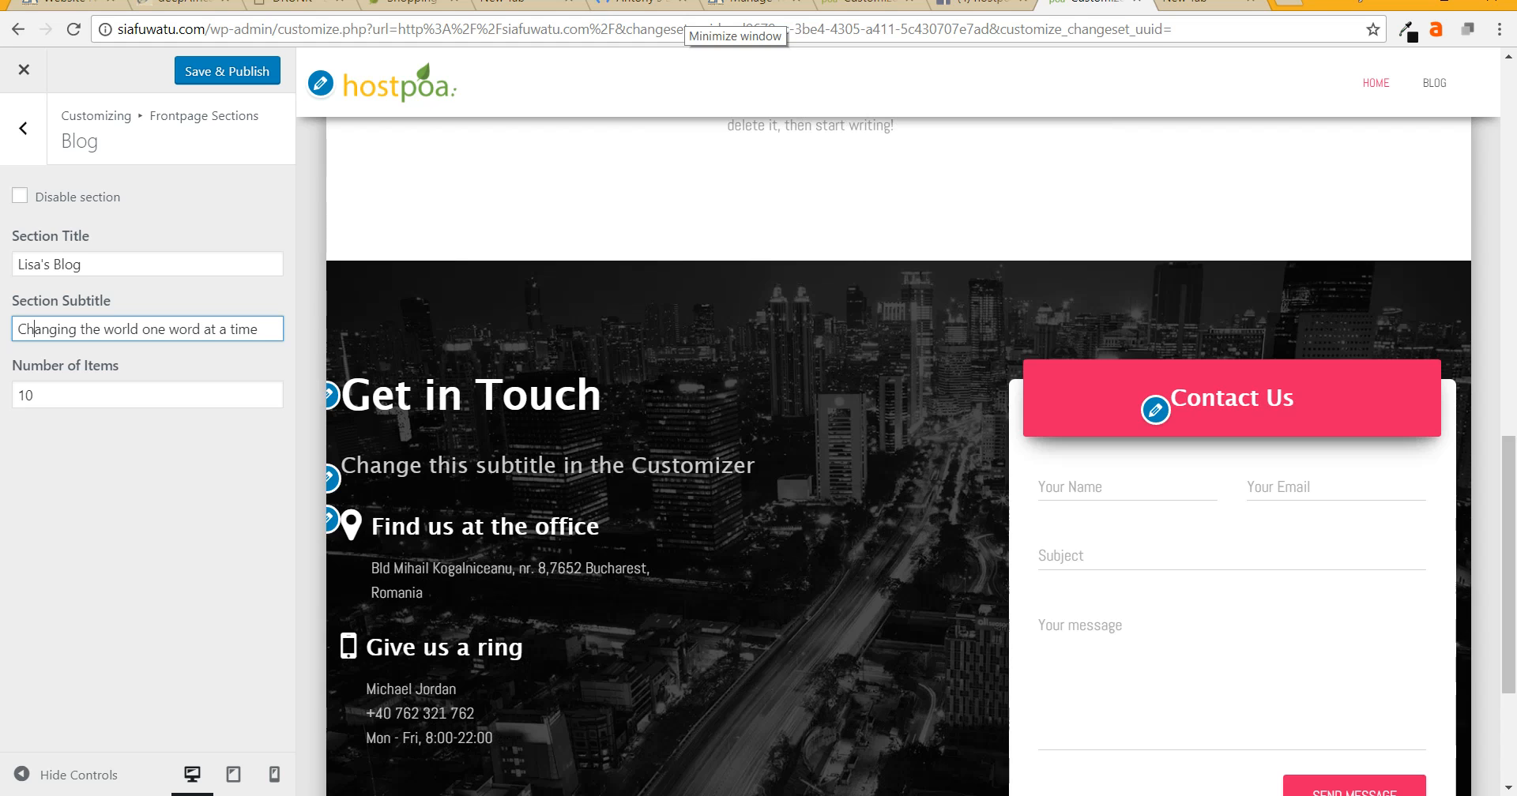
{"action": "scroll", "coordinate": [482, 316], "scroll_direction": "down", "scroll_amount": 3}
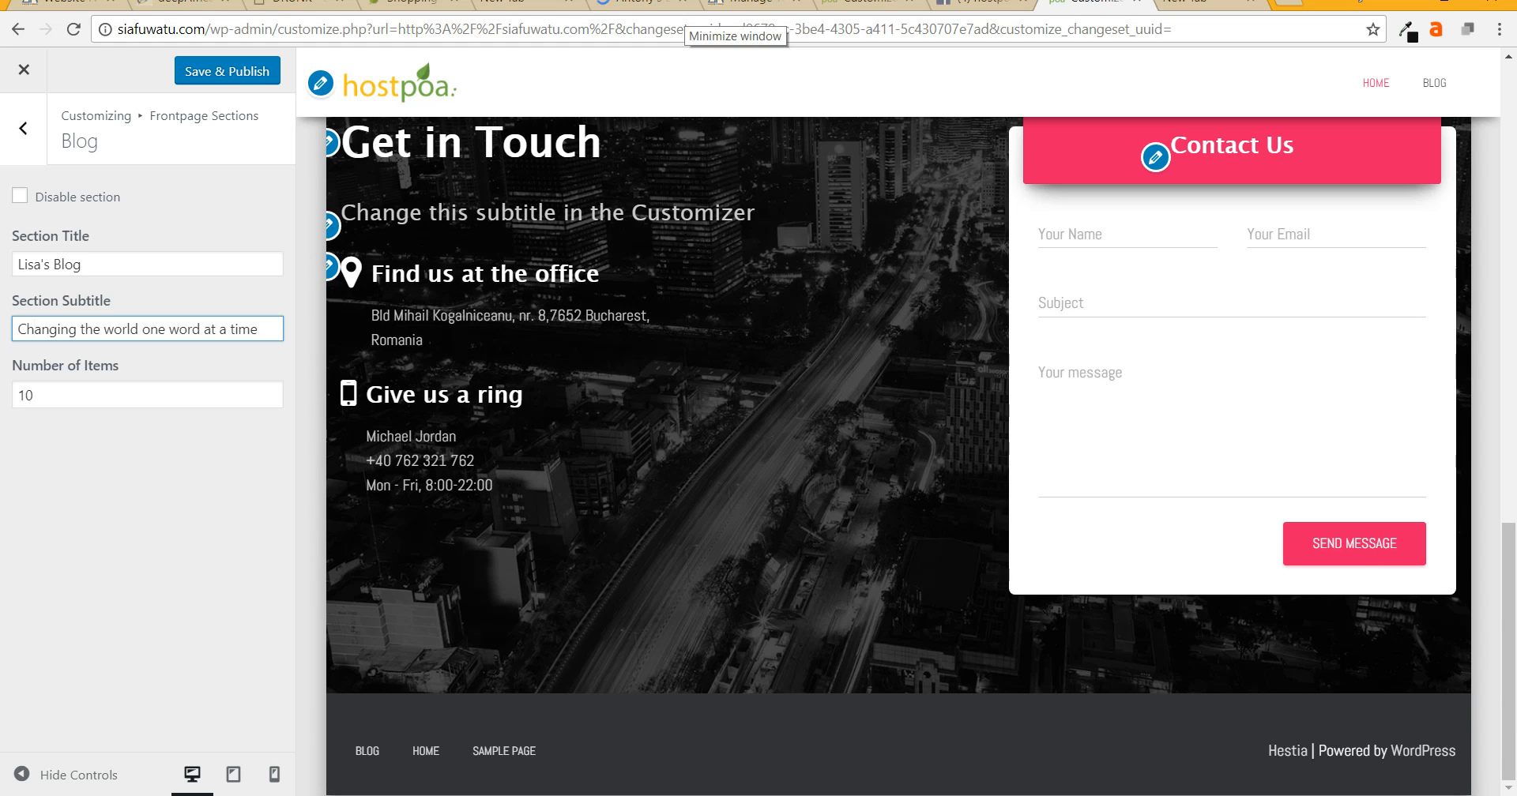
{"action": "left_click", "coordinate": [227, 71]}
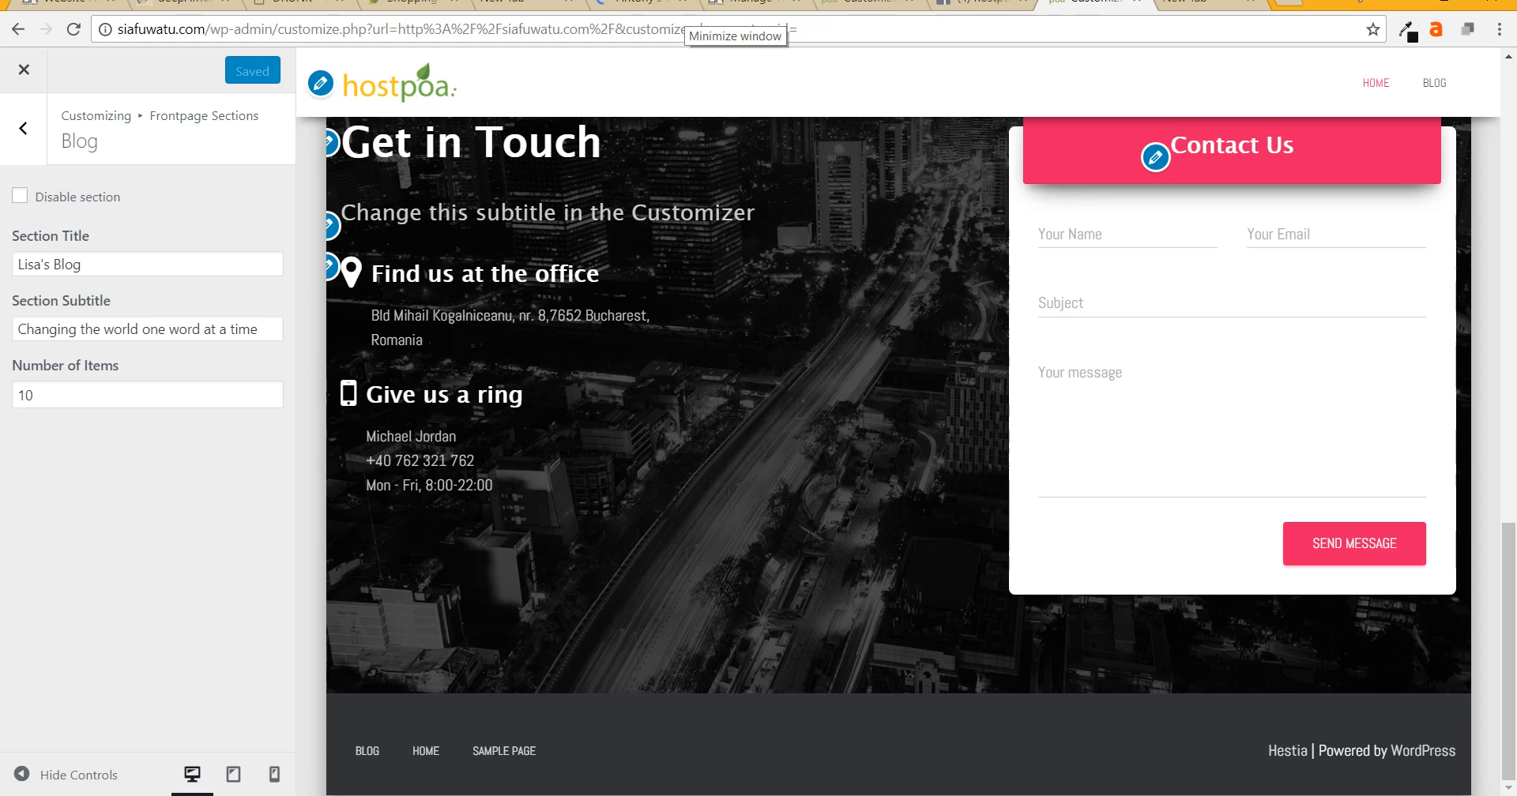
- Set the Contact section subtitle to 'I will buy you a cup of coffee :-)'
{"action": "left_click", "coordinate": [23, 128]}
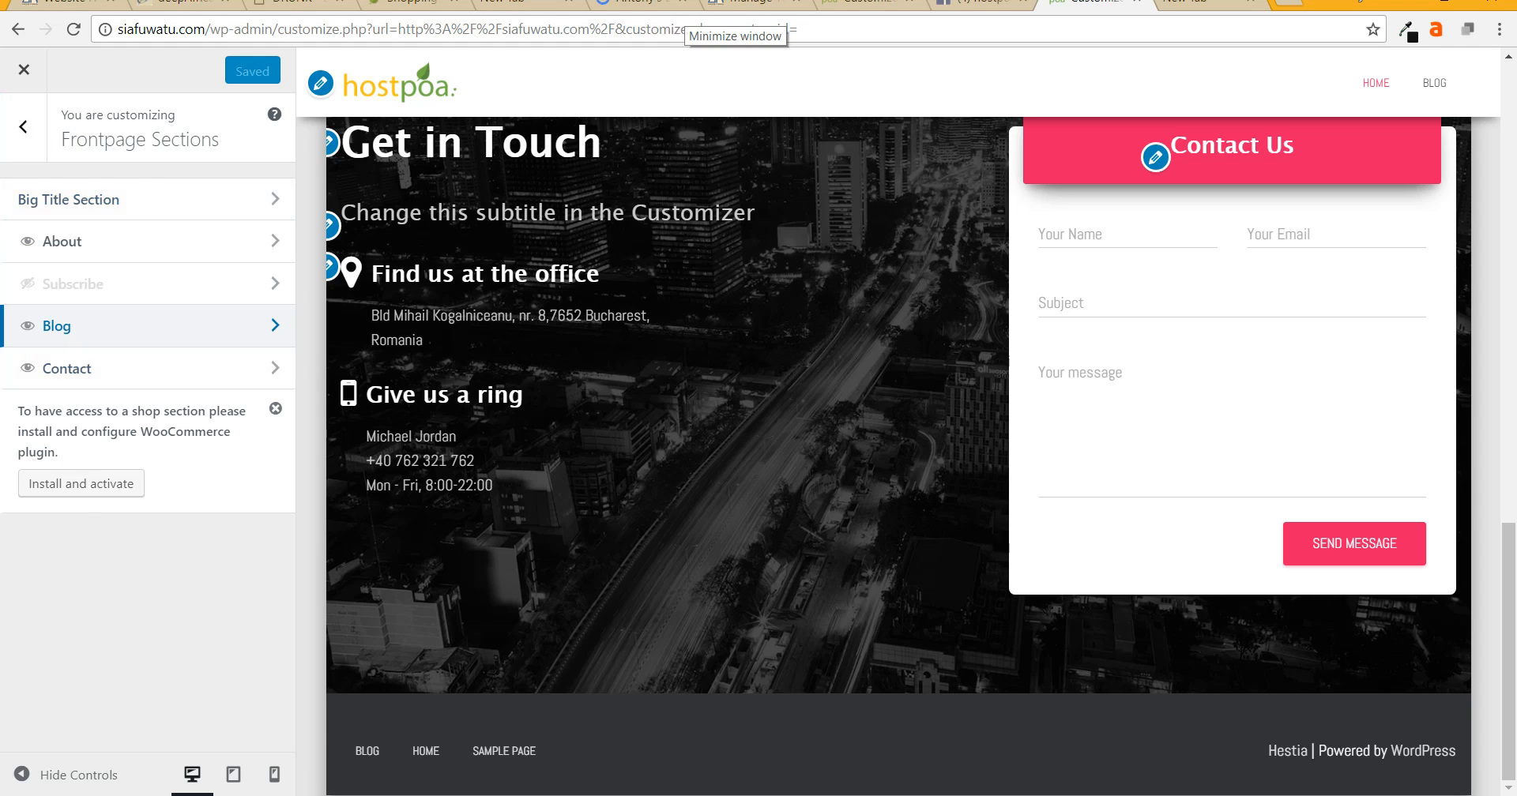
{"action": "left_click", "coordinate": [142, 368]}
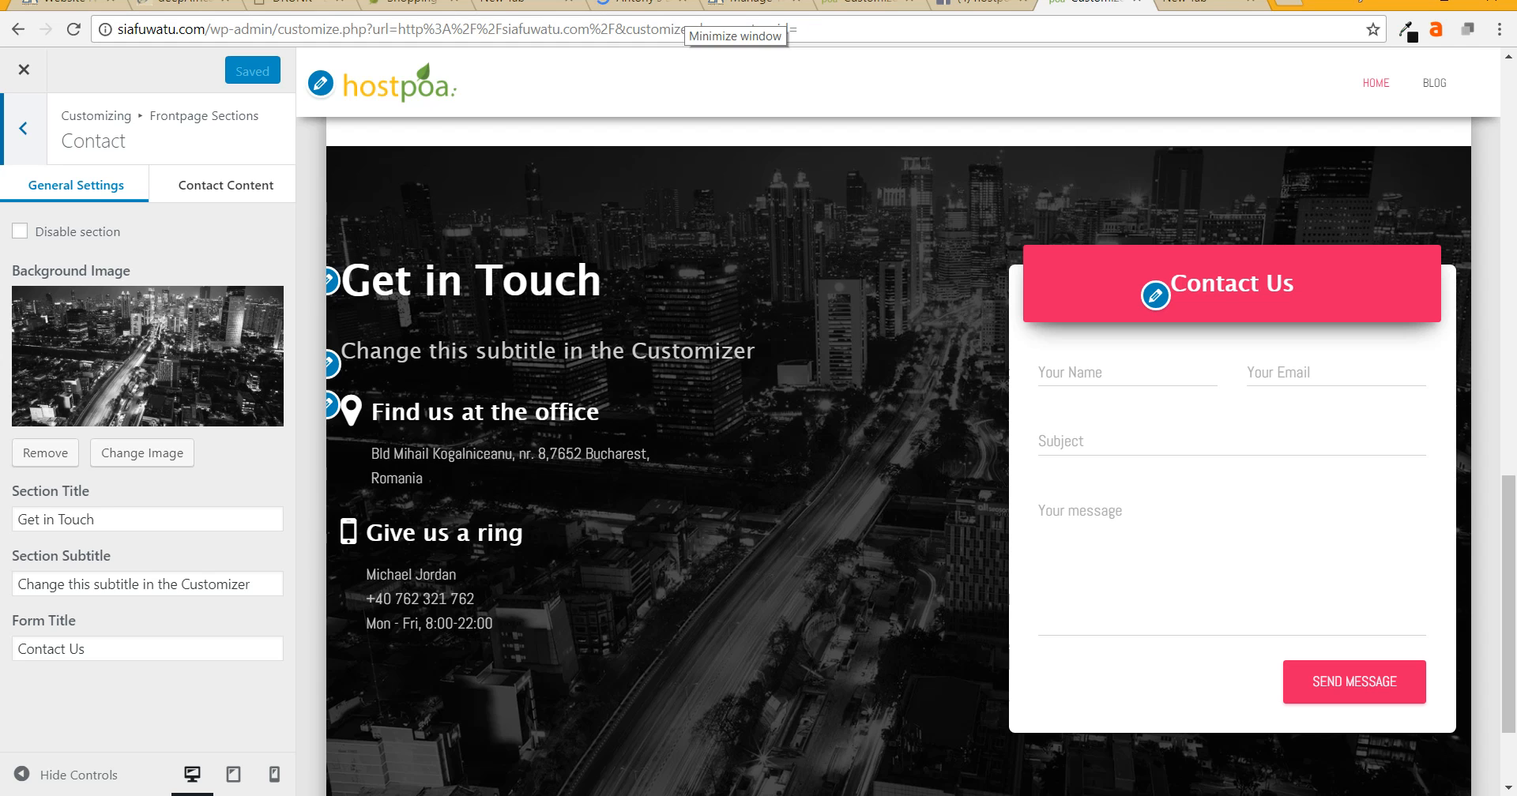
{"action": "triple_click", "coordinate": [124, 585]}
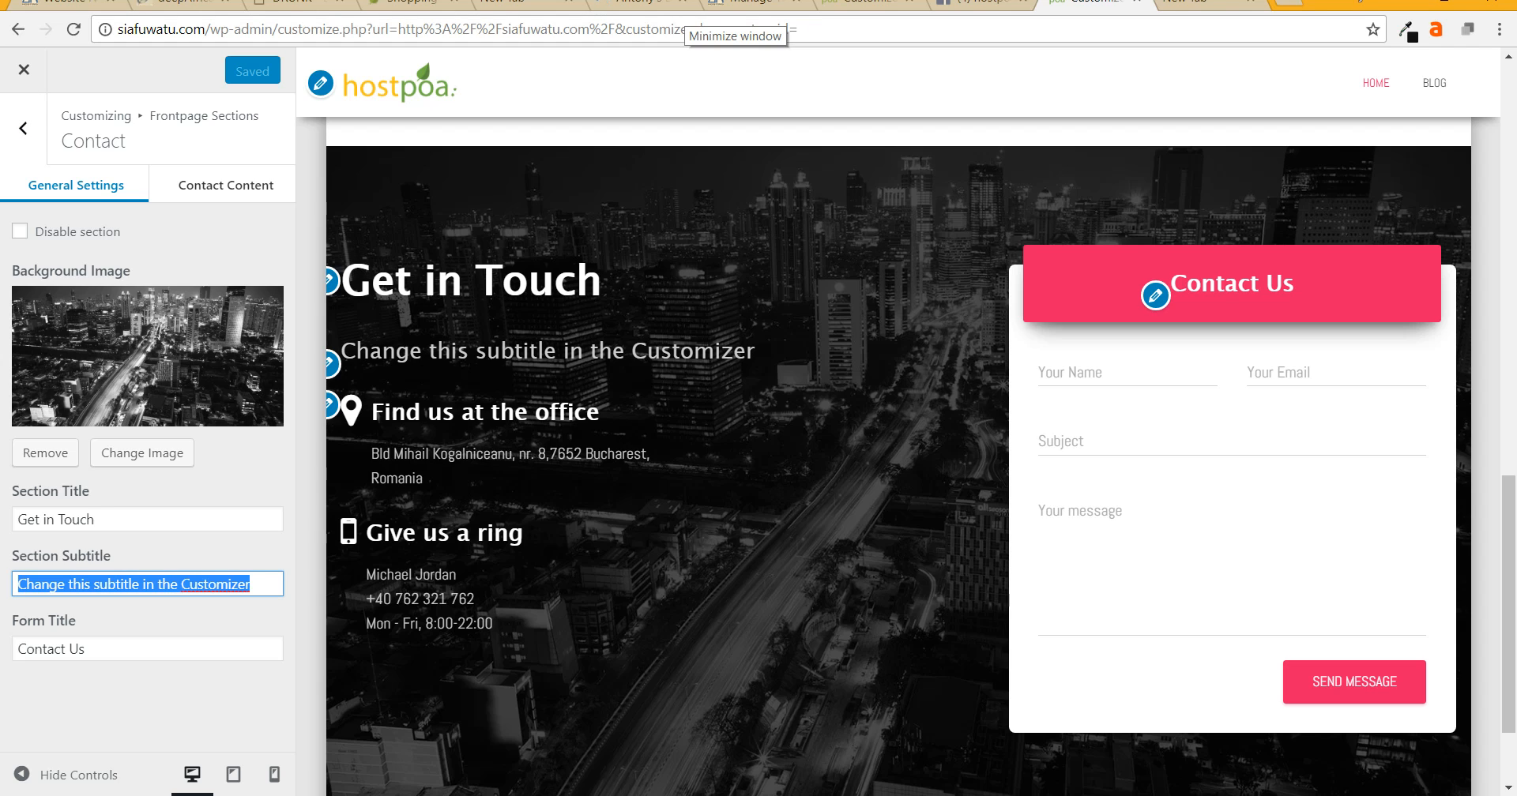
{"action": "type", "text": "I w"}
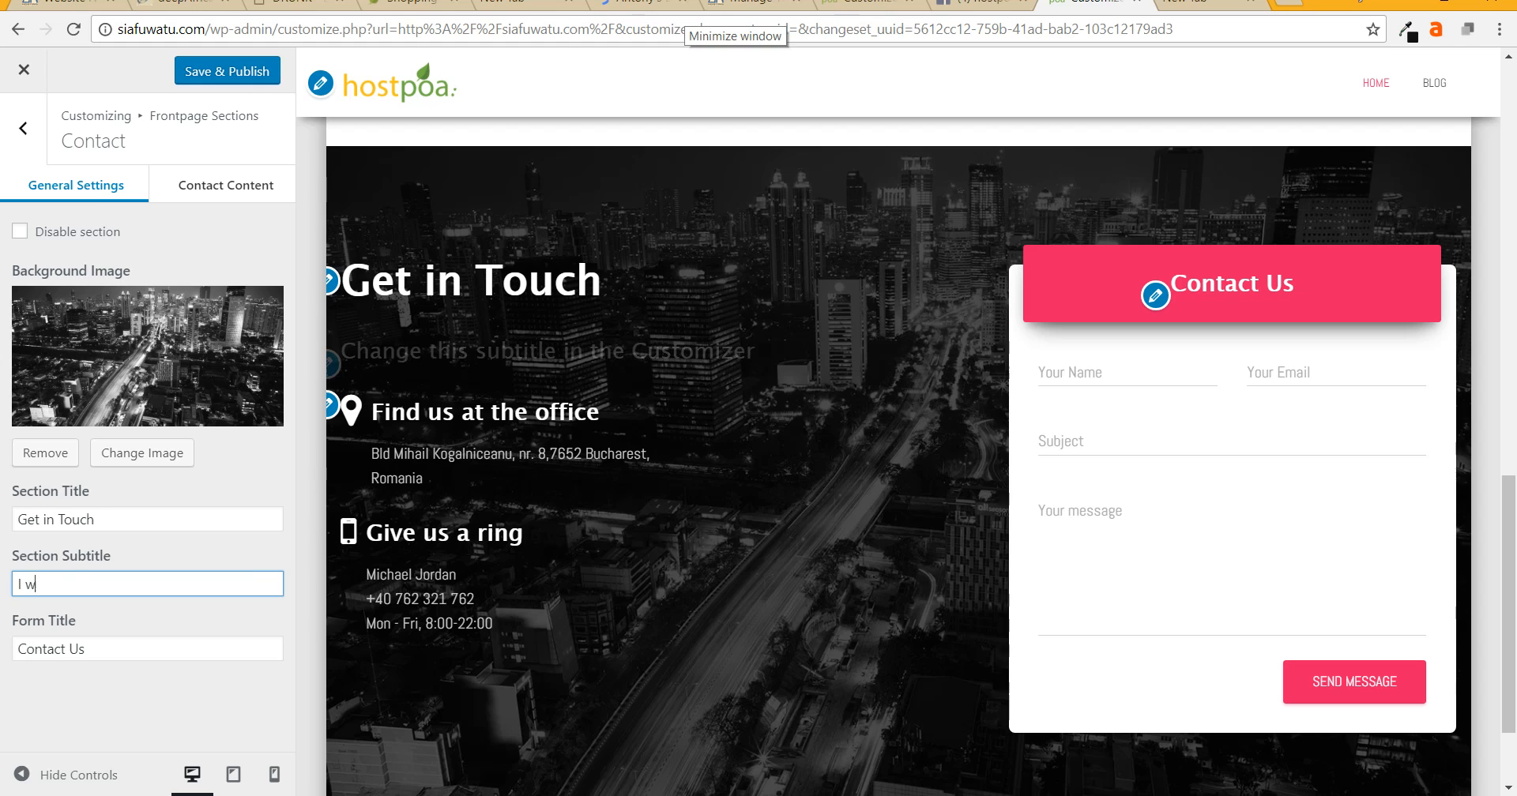
{"action": "type", "text": "ill buy you a cup of coffee :-)"}
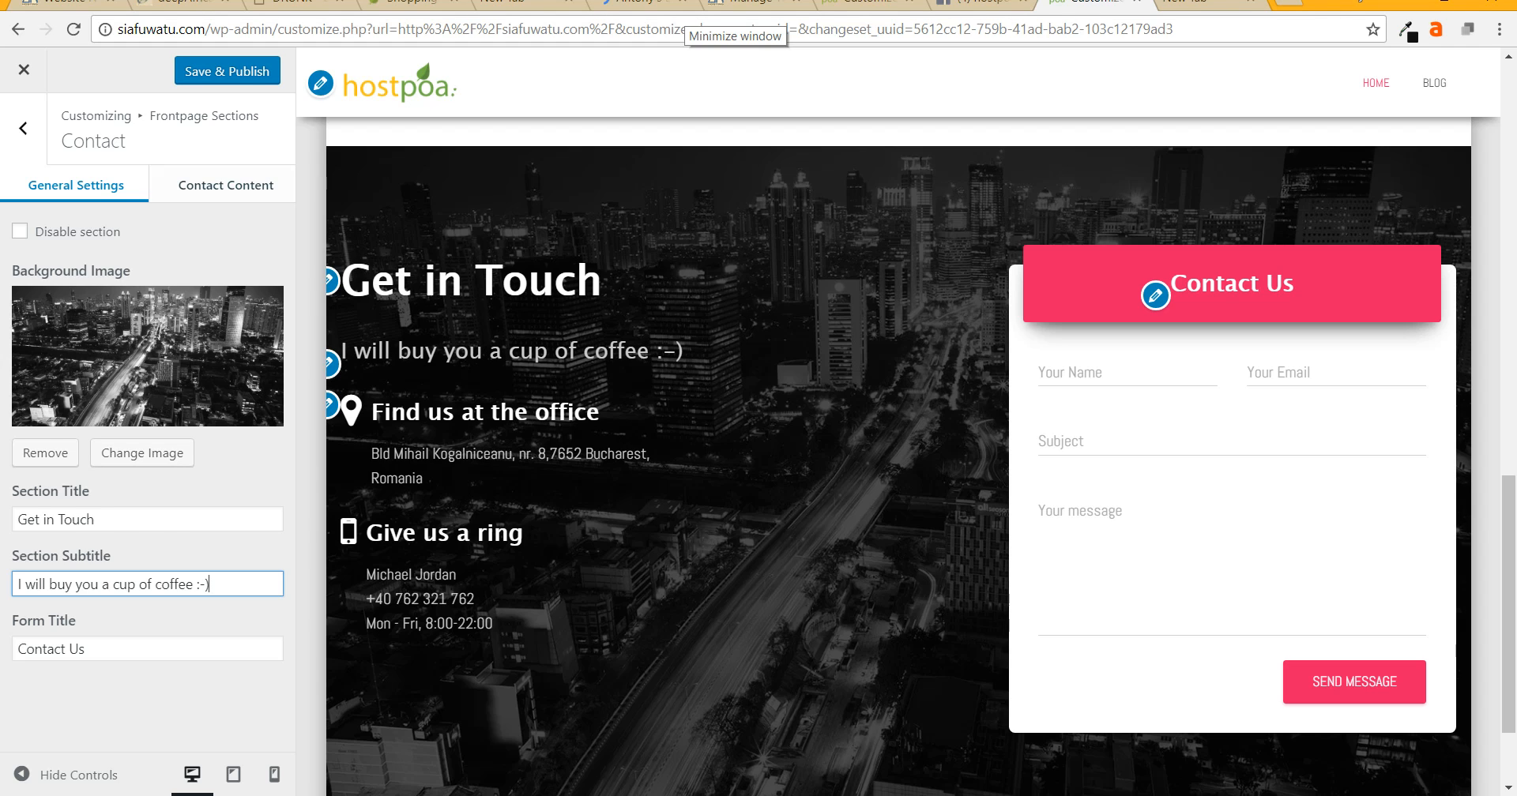
- Review the Contact Content editor, then return to the general options to change the background image
{"action": "left_click", "coordinate": [226, 184]}
{"action": "left_click", "coordinate": [91, 526]}
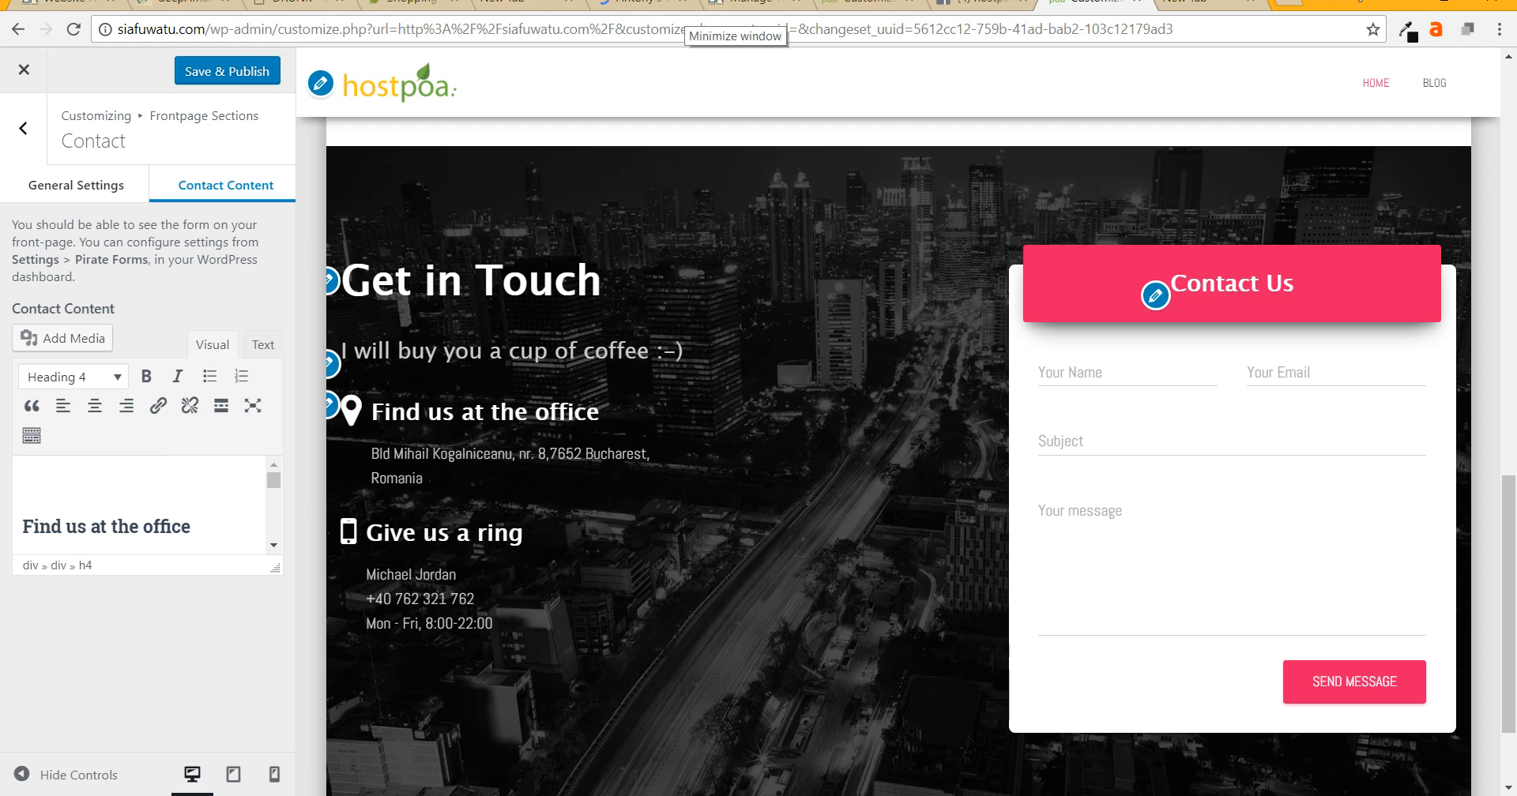
{"action": "left_click", "coordinate": [76, 185]}
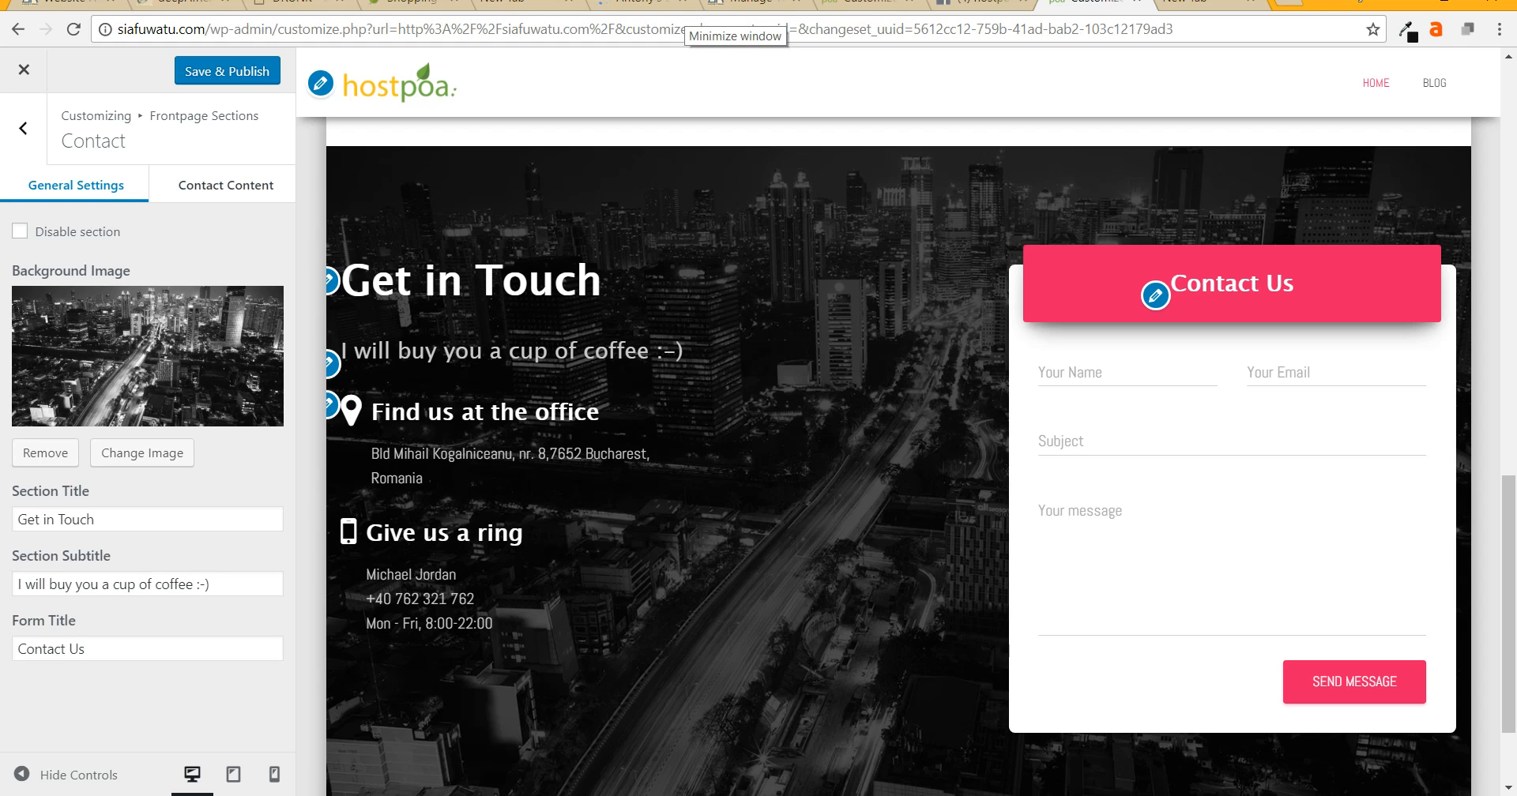
{"action": "left_click", "coordinate": [142, 452]}
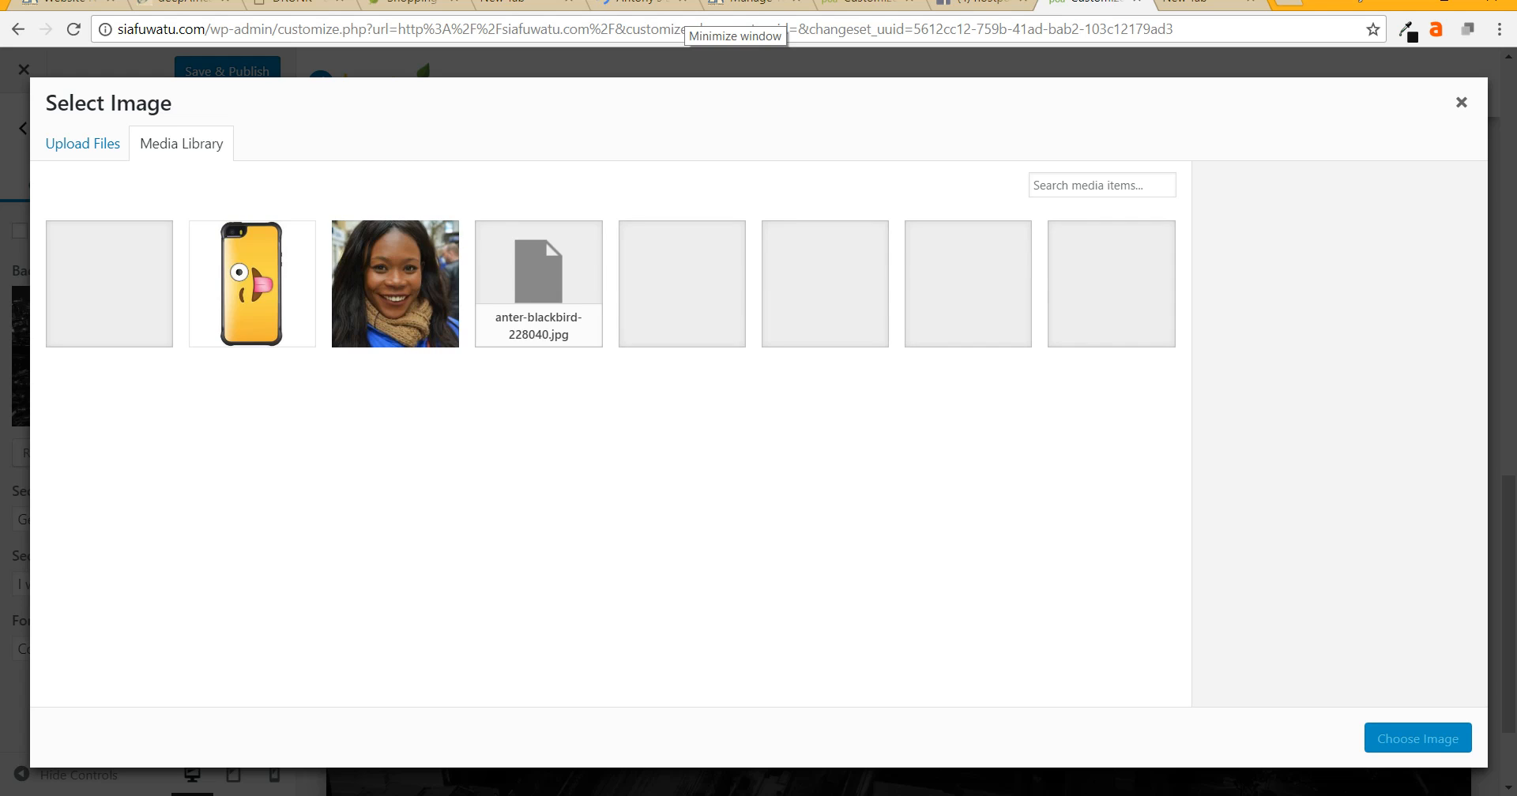
- Choose the latte coffee-cup photo from the Media Library as the Contact background
{"action": "left_click", "coordinate": [109, 285]}
{"action": "left_click", "coordinate": [1418, 739]}
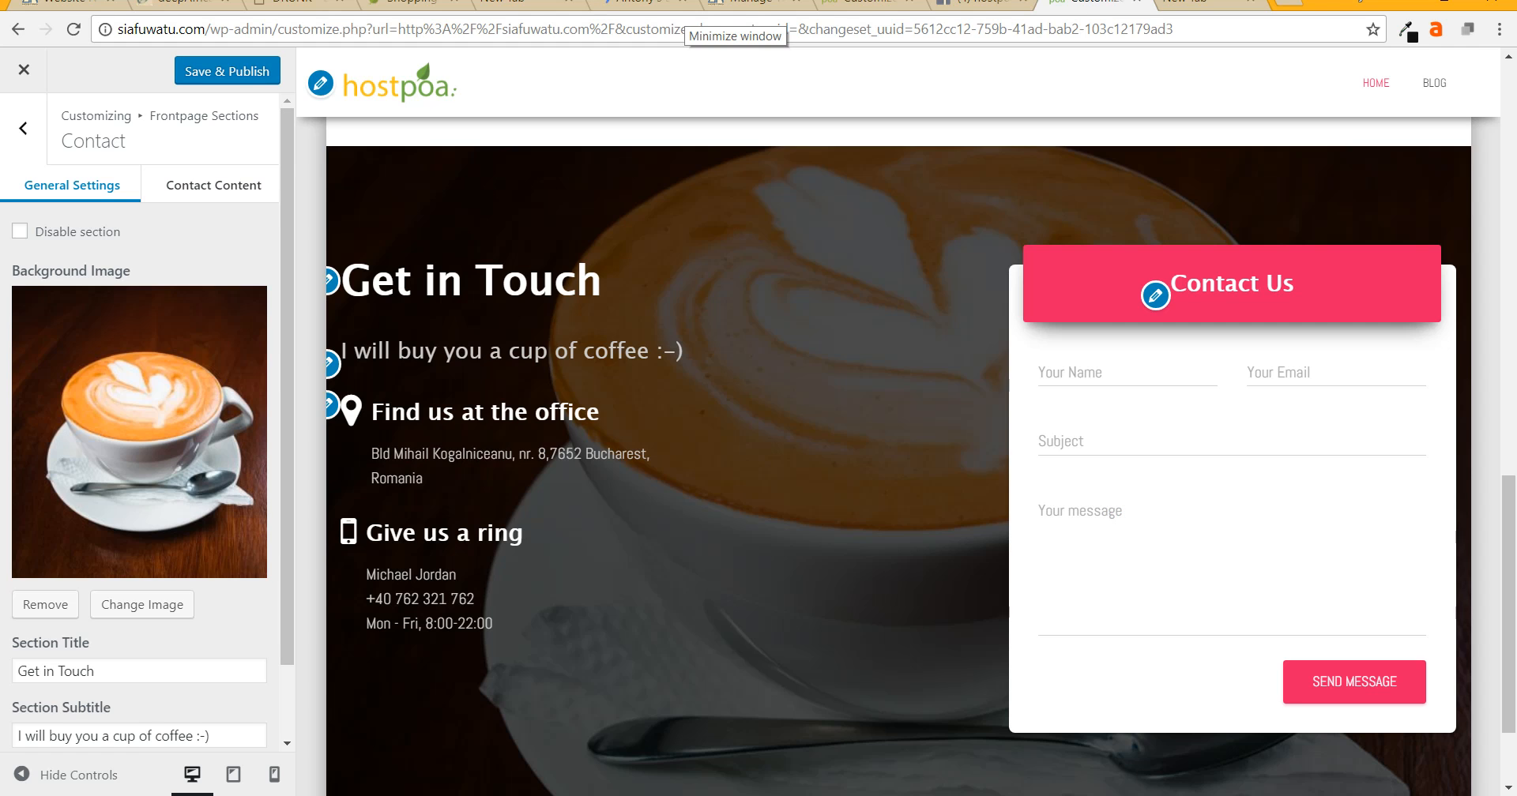
{"action": "scroll", "coordinate": [142, 418], "scroll_direction": "down", "scroll_amount": 2}
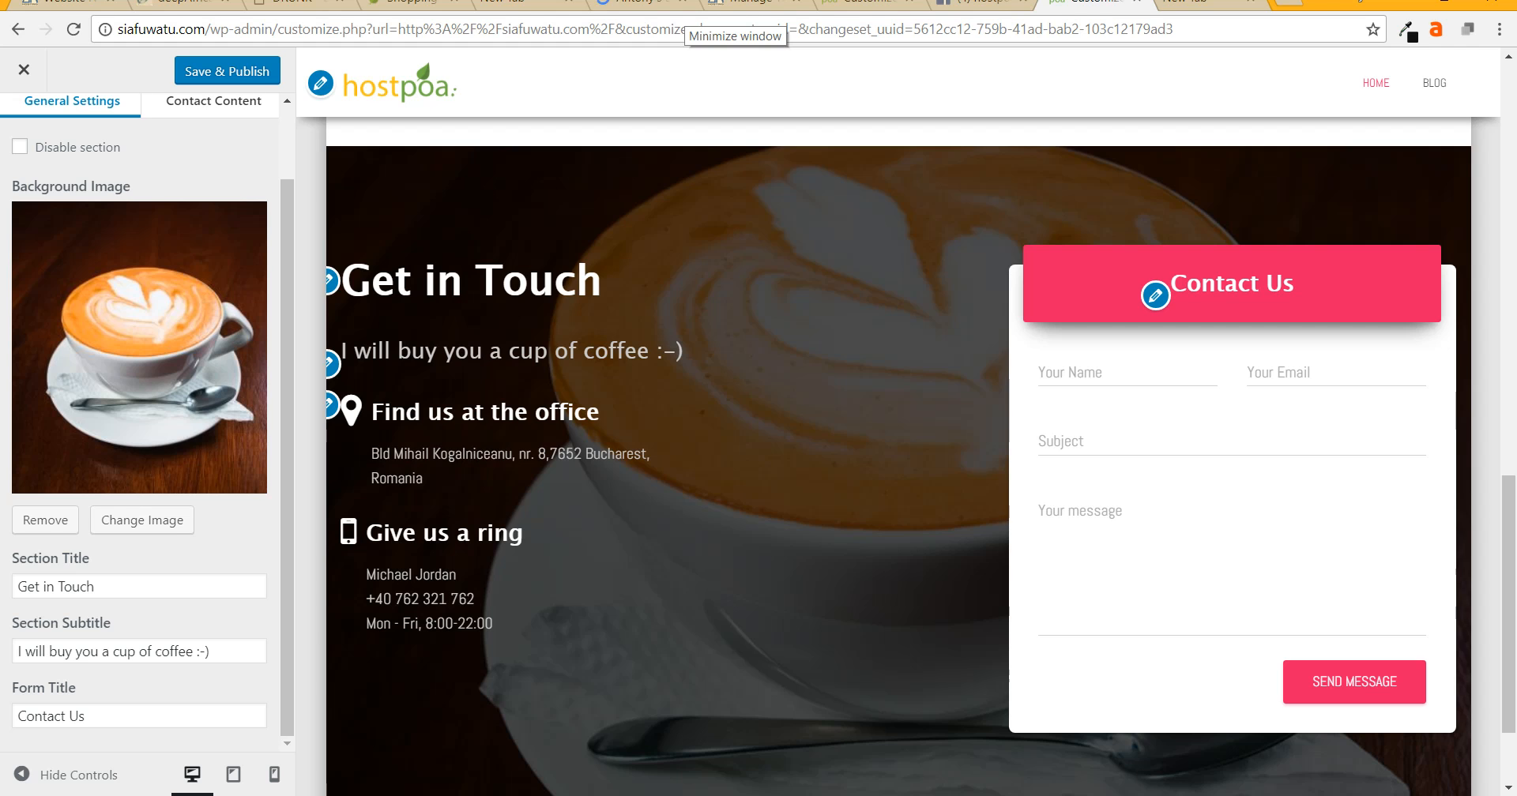
- Replace the office address line in the Contact Content with the new address
{"action": "left_click", "coordinate": [213, 101]}
{"action": "scroll", "coordinate": [139, 505], "scroll_direction": "down", "scroll_amount": 1}
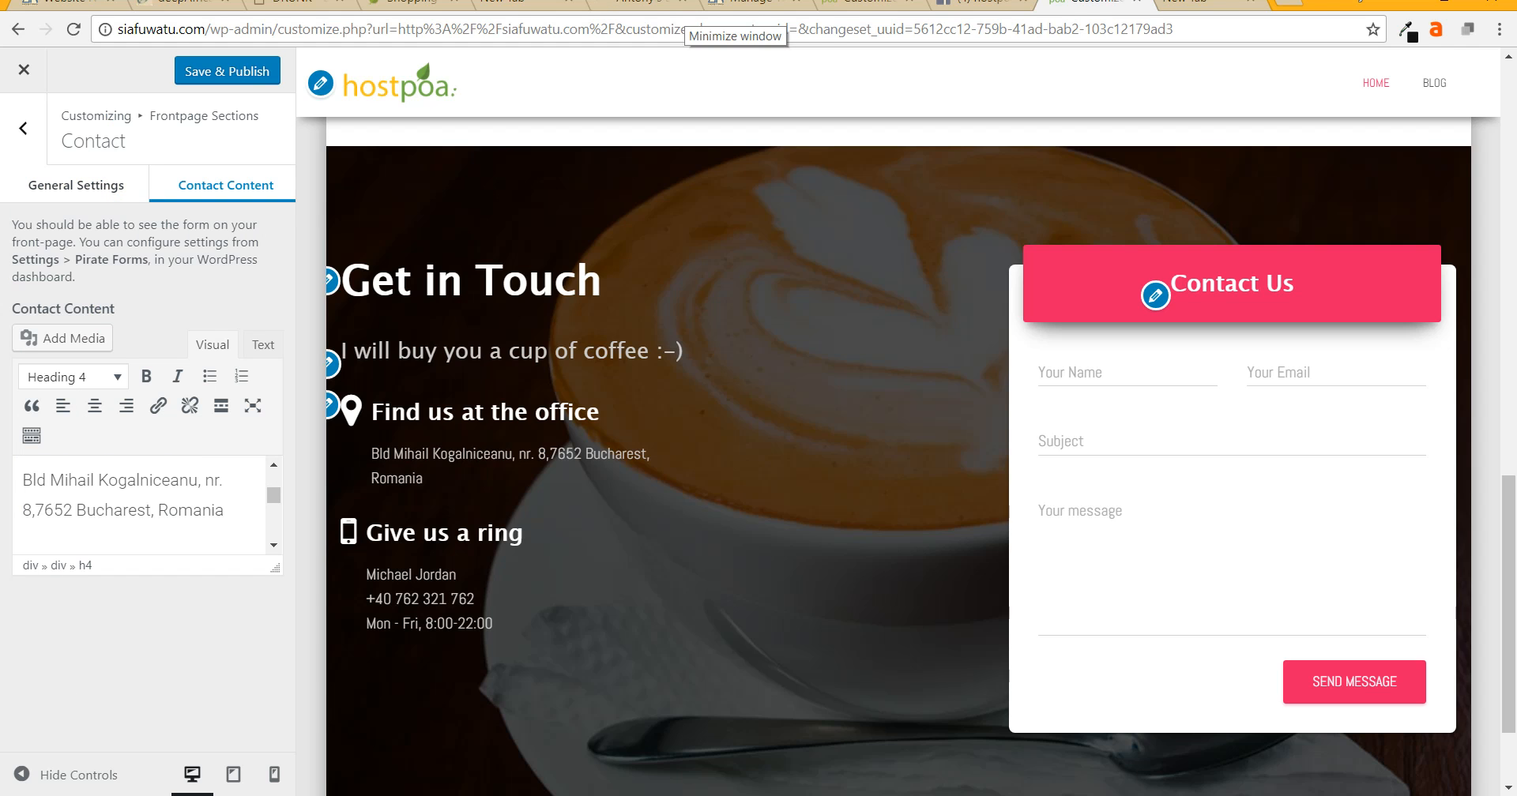
{"action": "triple_click", "coordinate": [104, 510]}
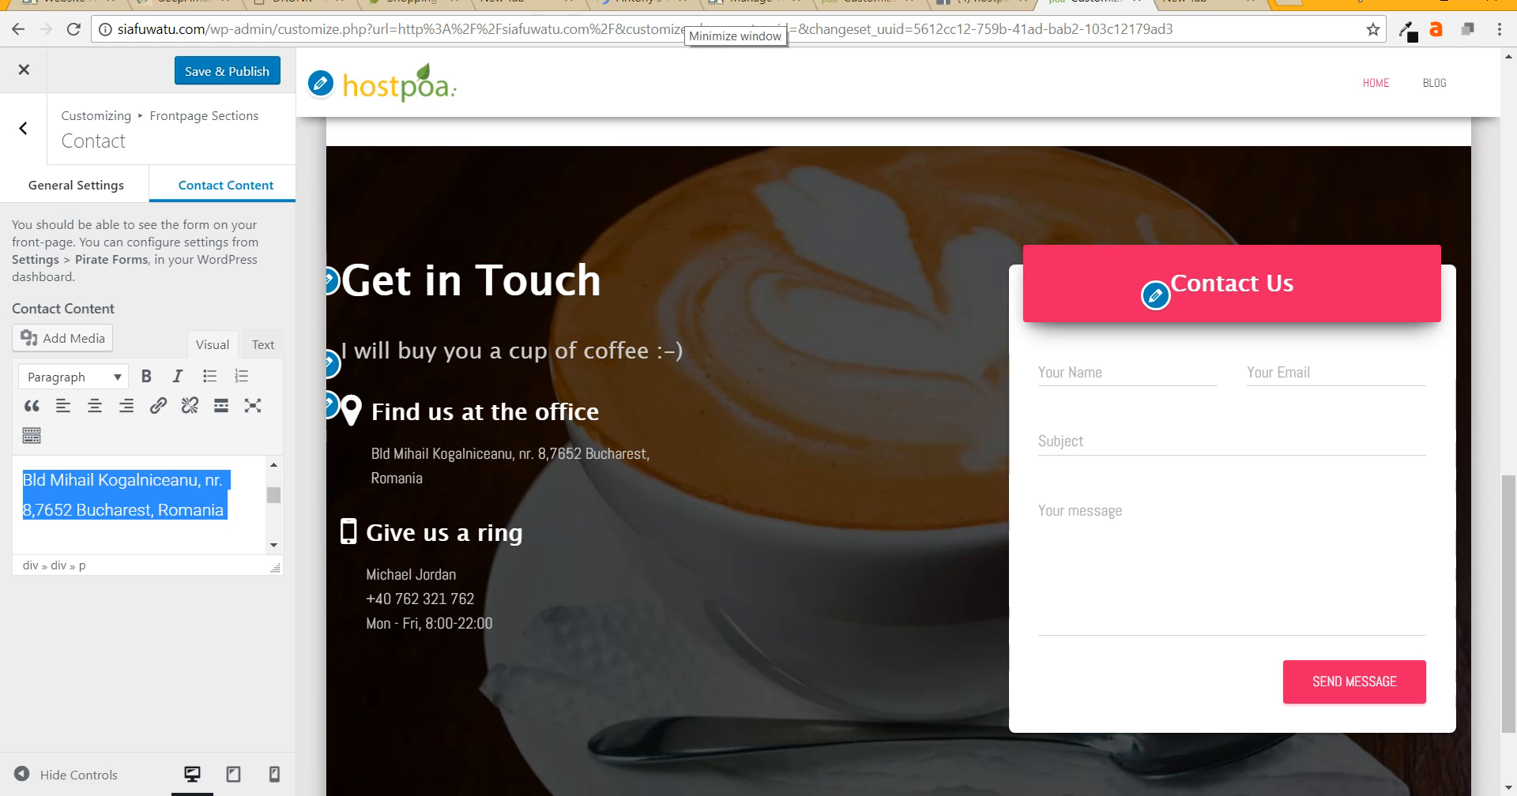
{"action": "key", "text": "BackSpace"}
{"action": "type", "text": "Develp"}
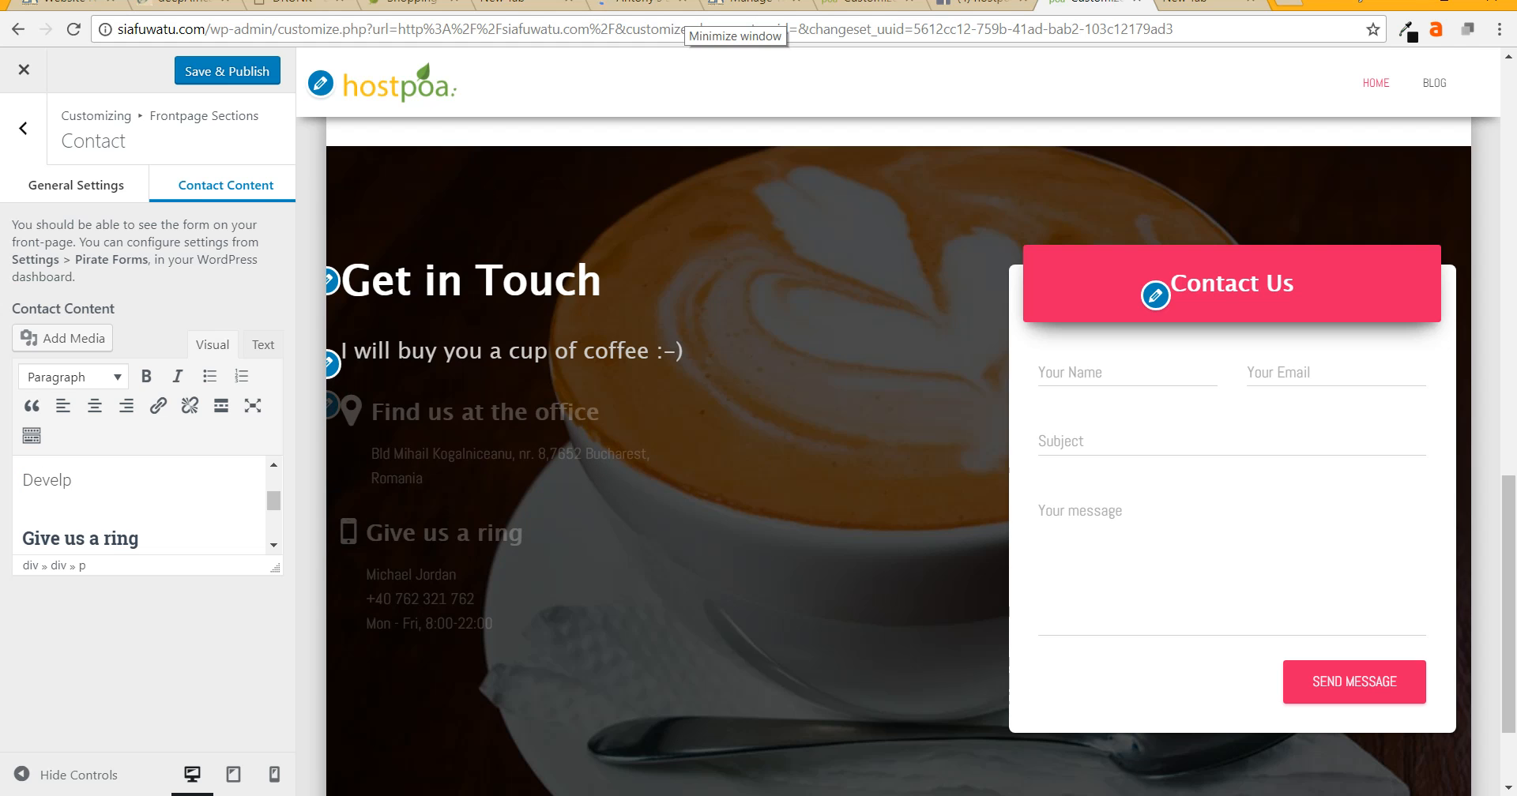
{"action": "key", "text": "BackSpace"}
{"action": "type", "text": "opment House 10th "}
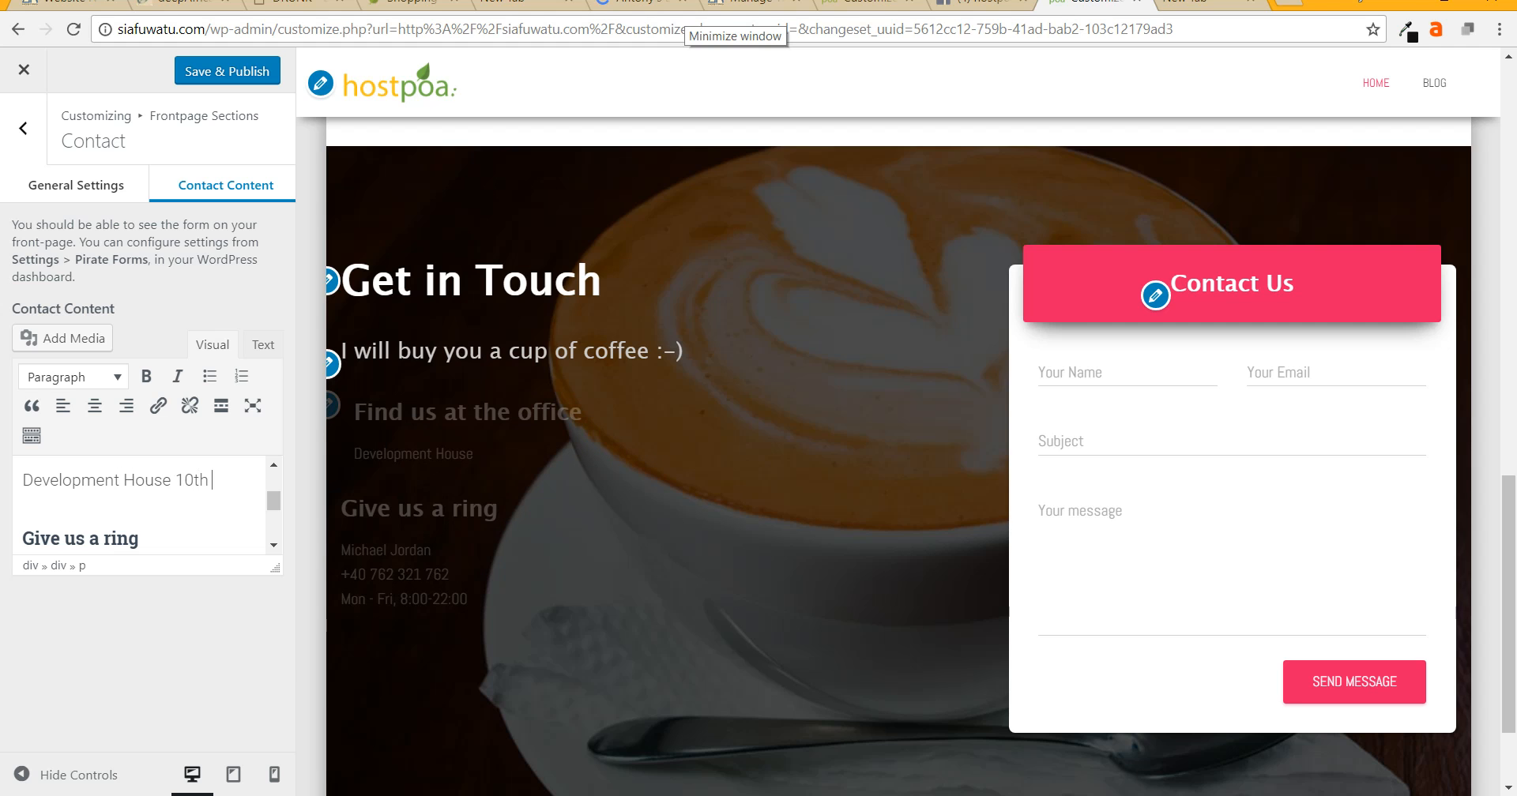
{"action": "type", "text": "rloor"}
{"action": "key", "text": "Left"}
{"action": "key", "text": "Left"}
{"action": "key", "text": "Left"}
{"action": "key", "text": "Left"}
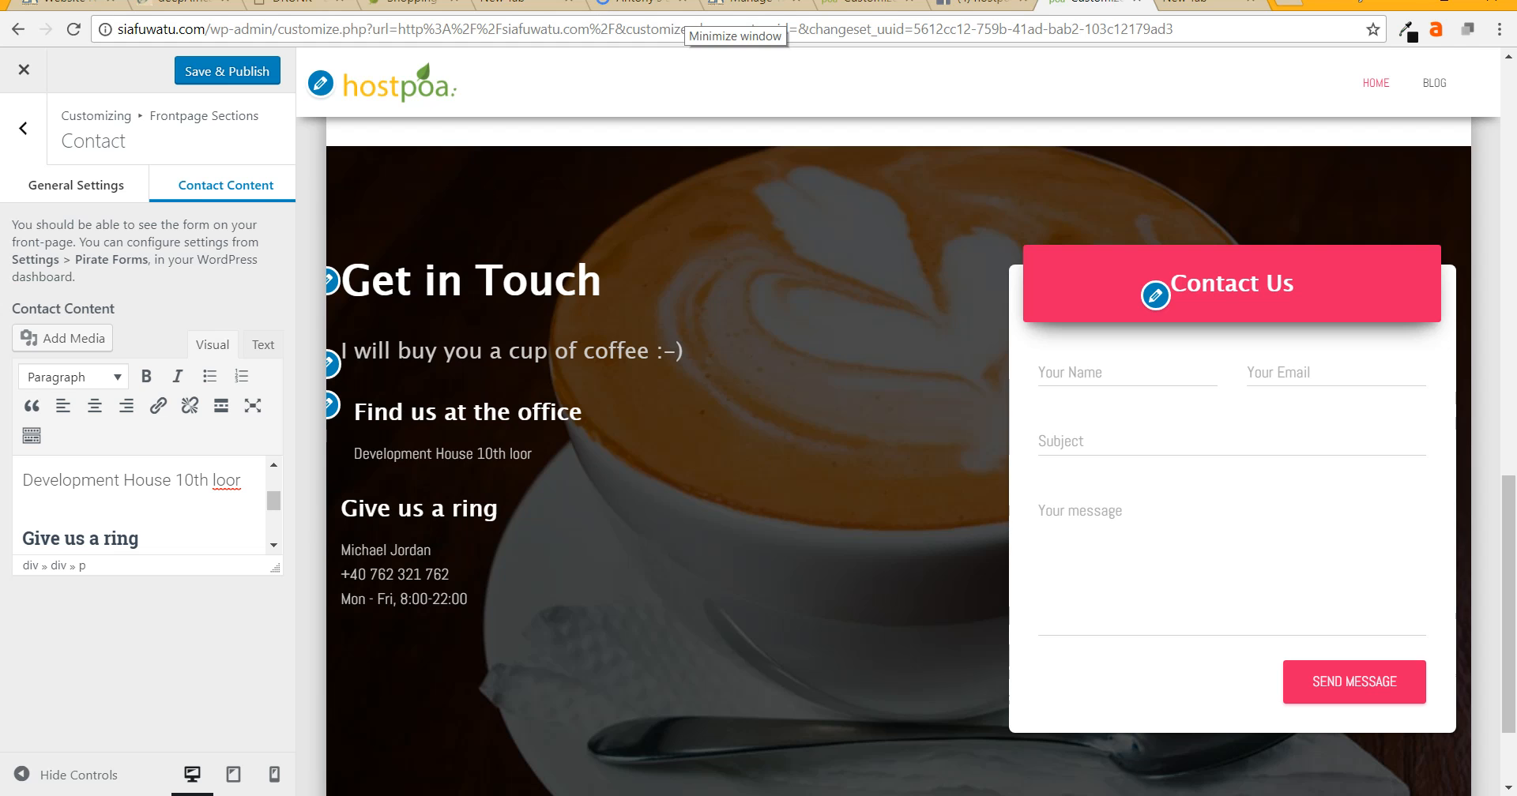
{"action": "type", "text": "f"}
- Replace the phone line with the new number, publish, and close the Customizer
{"action": "scroll", "coordinate": [139, 506], "scroll_direction": "down", "scroll_amount": 3}
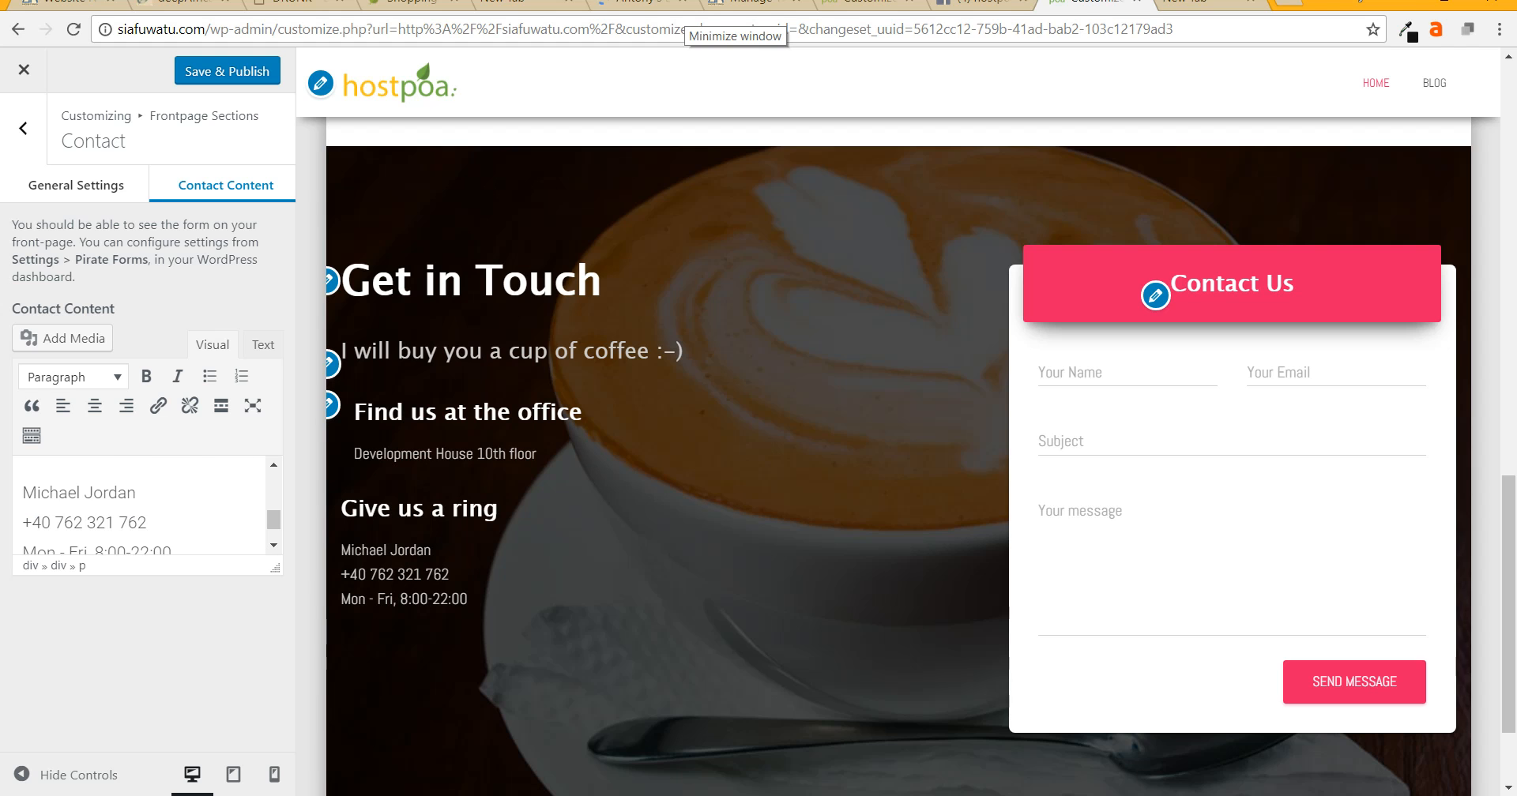
{"action": "left_click_drag", "start_coordinate": [148, 480], "coordinate": [22, 479]}
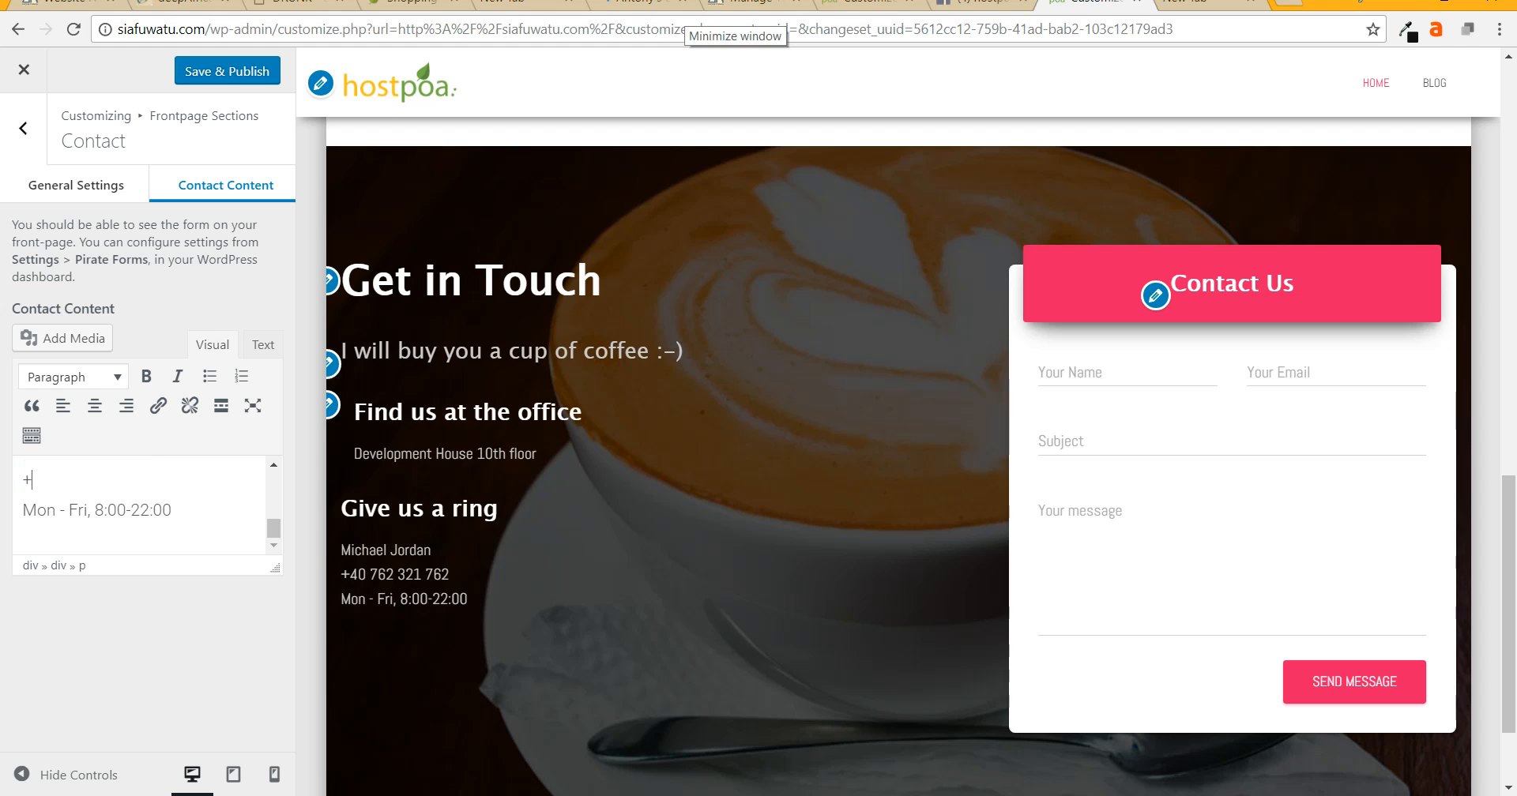
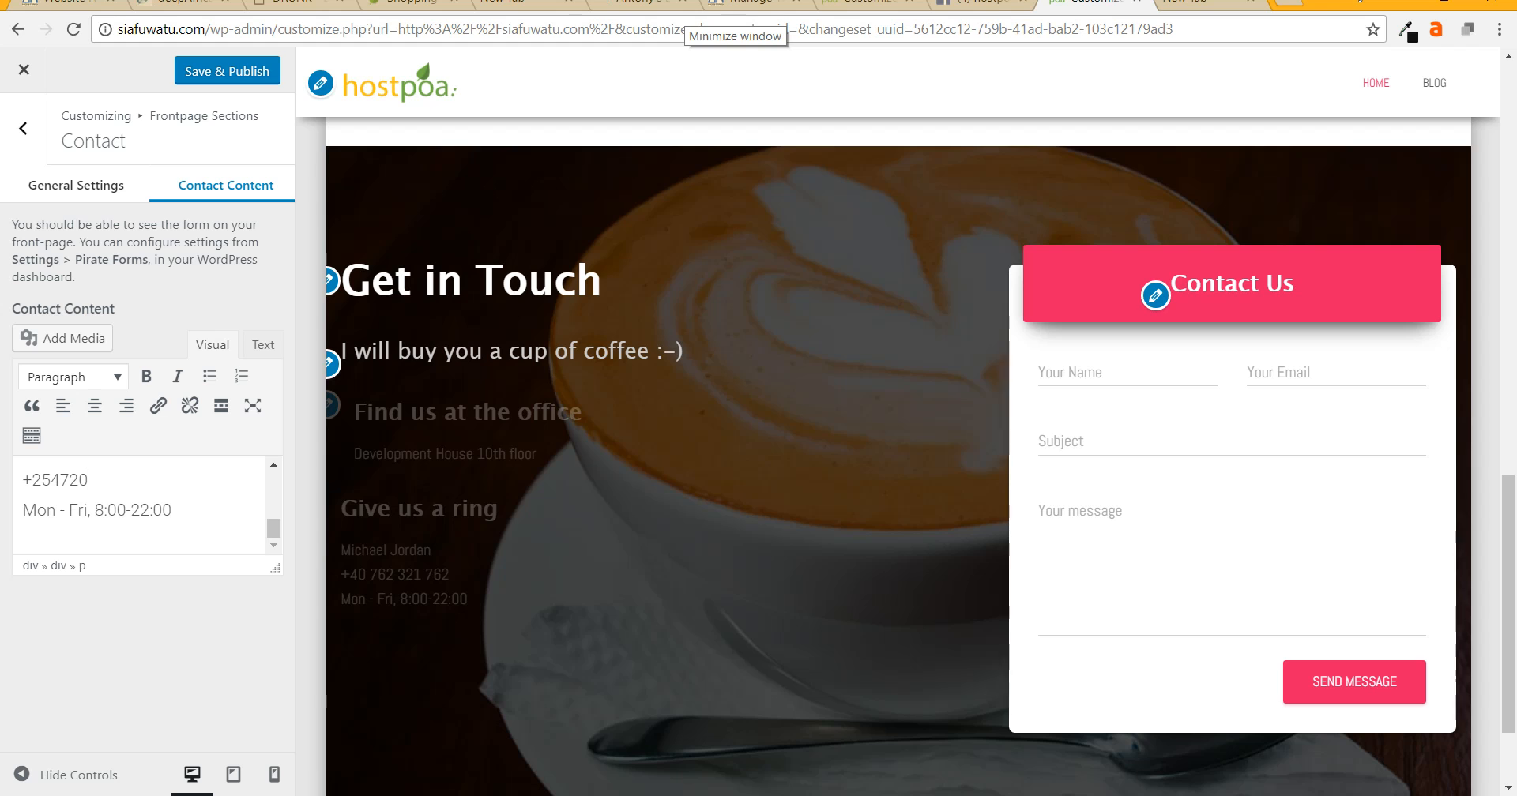
{"action": "left_click", "coordinate": [226, 71]}
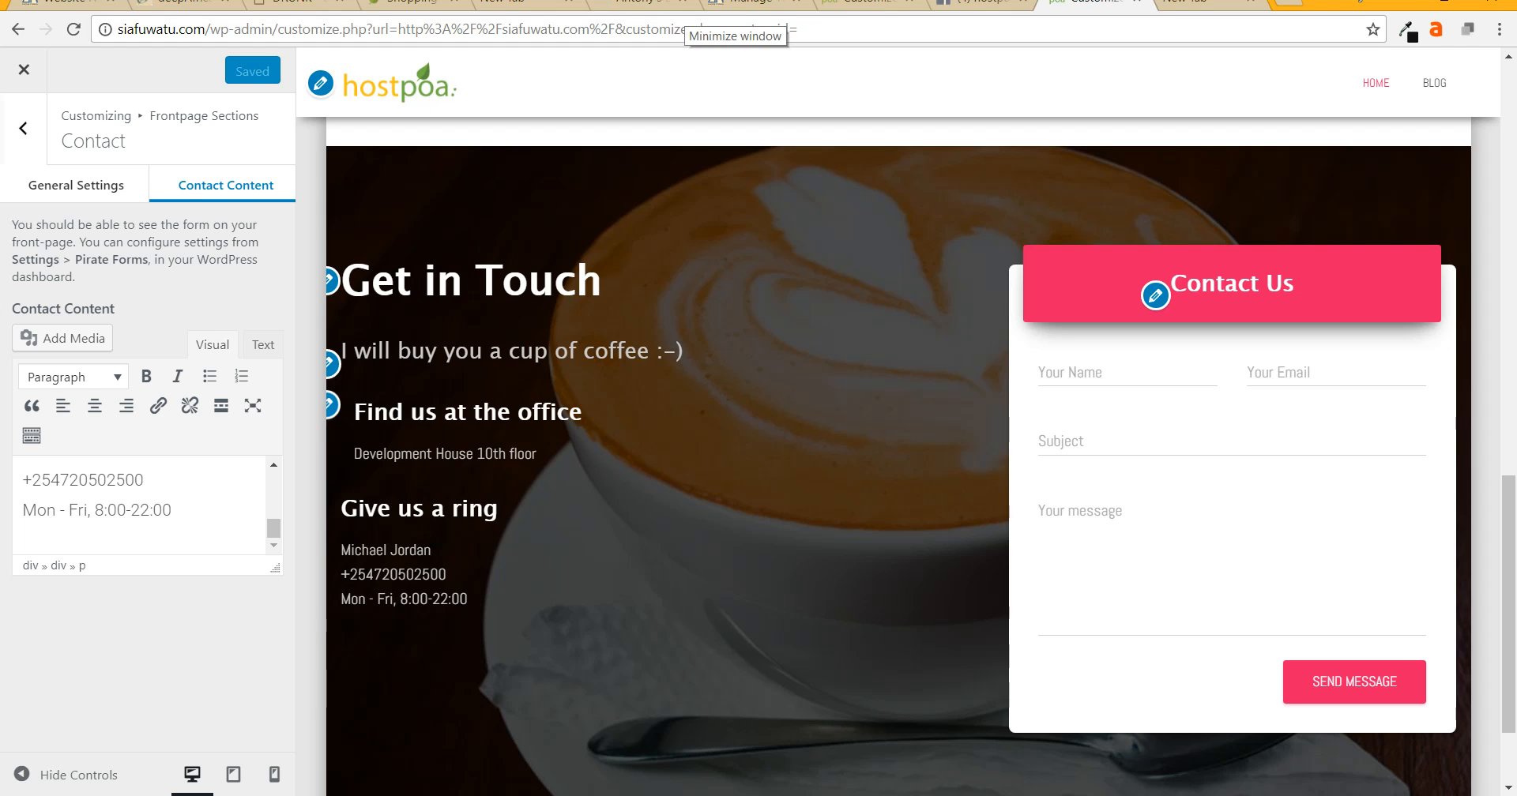
{"action": "left_click", "coordinate": [23, 69]}
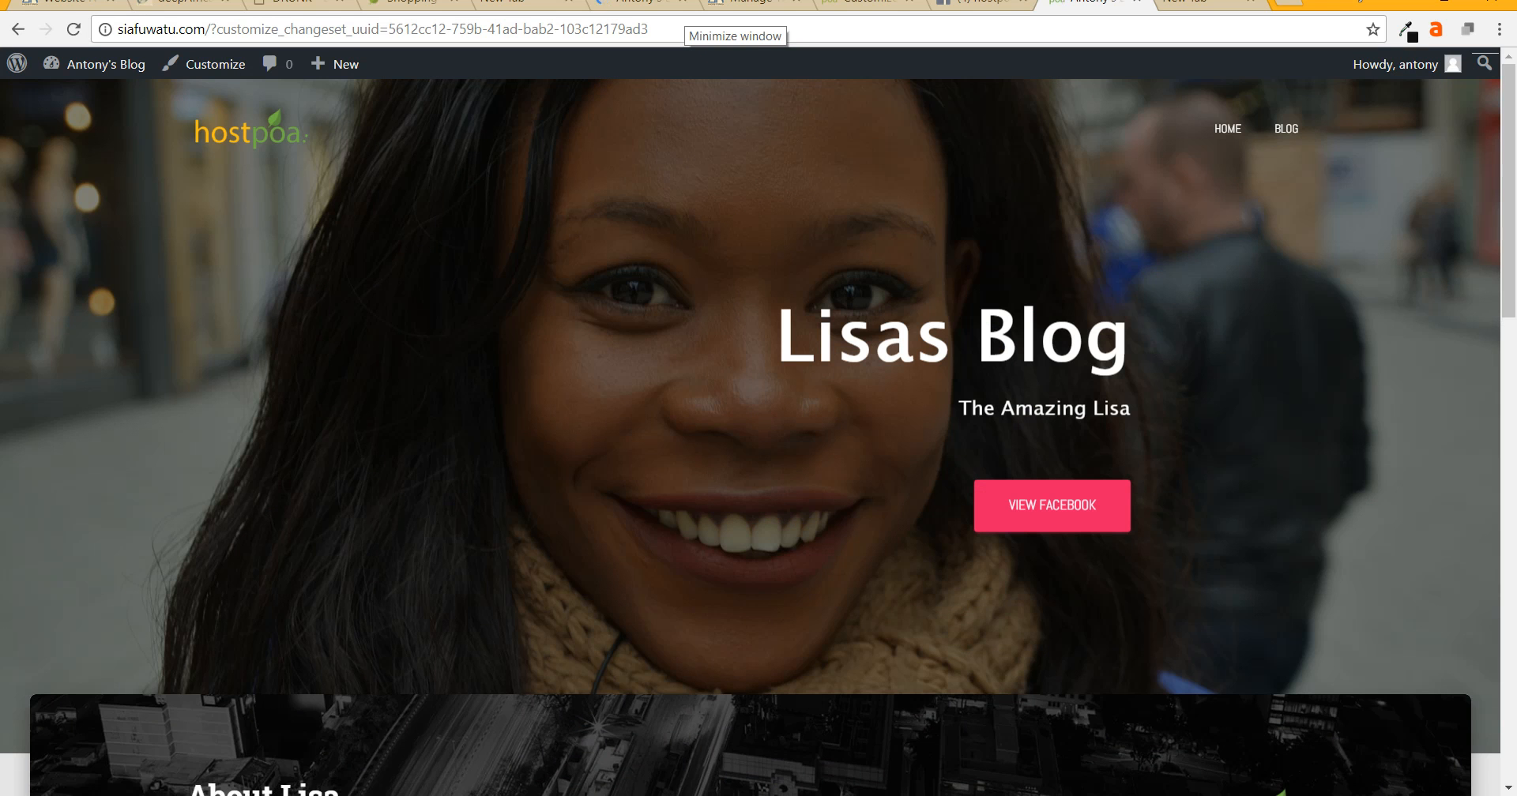
- Scroll the live front page down to the Get in Touch section and back to the top
{"action": "scroll", "coordinate": [758, 434], "scroll_direction": "down", "scroll_amount": 15}
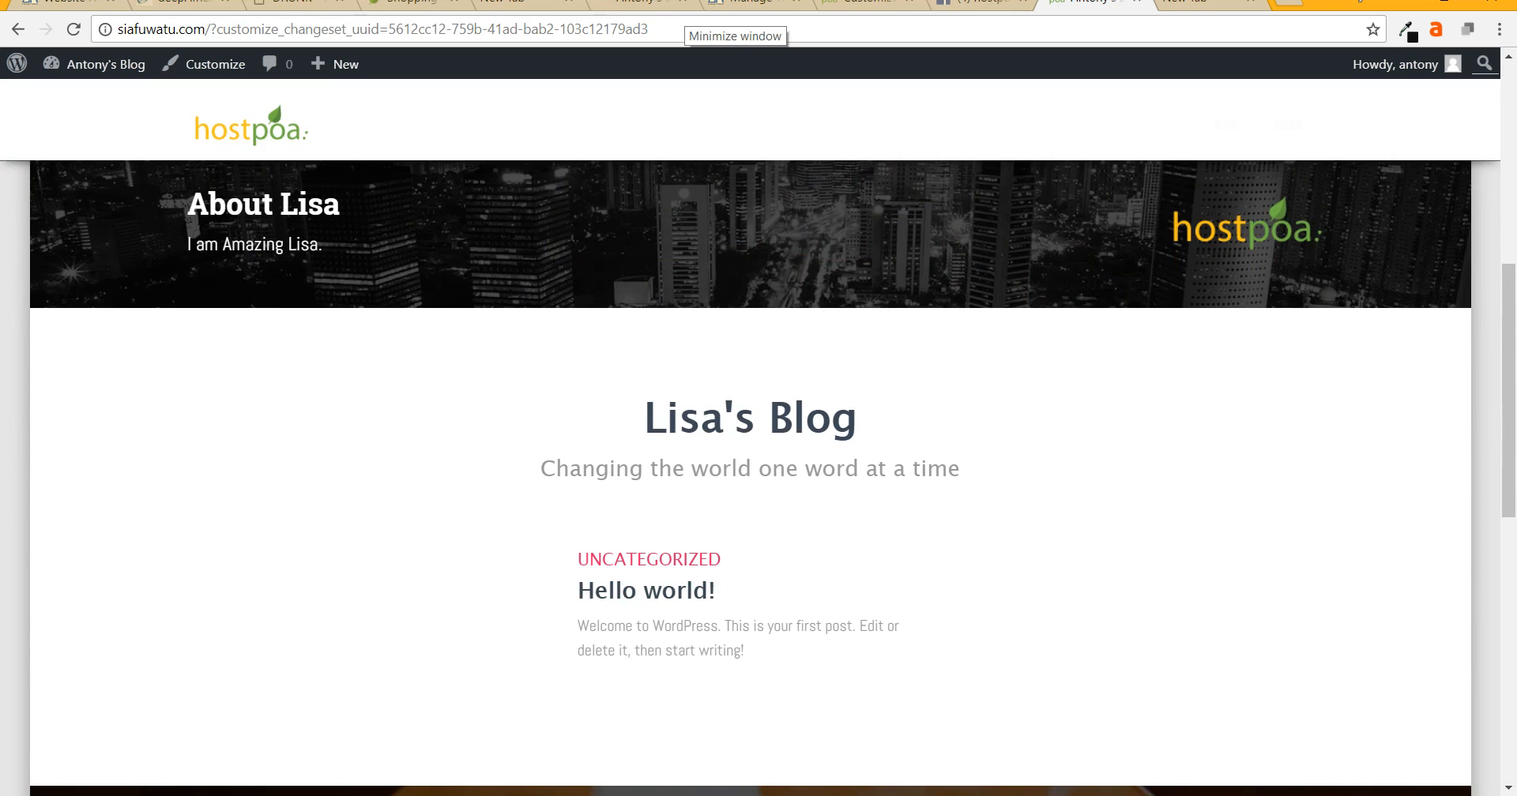
{"action": "scroll", "coordinate": [758, 472], "scroll_direction": "down", "scroll_amount": 5}
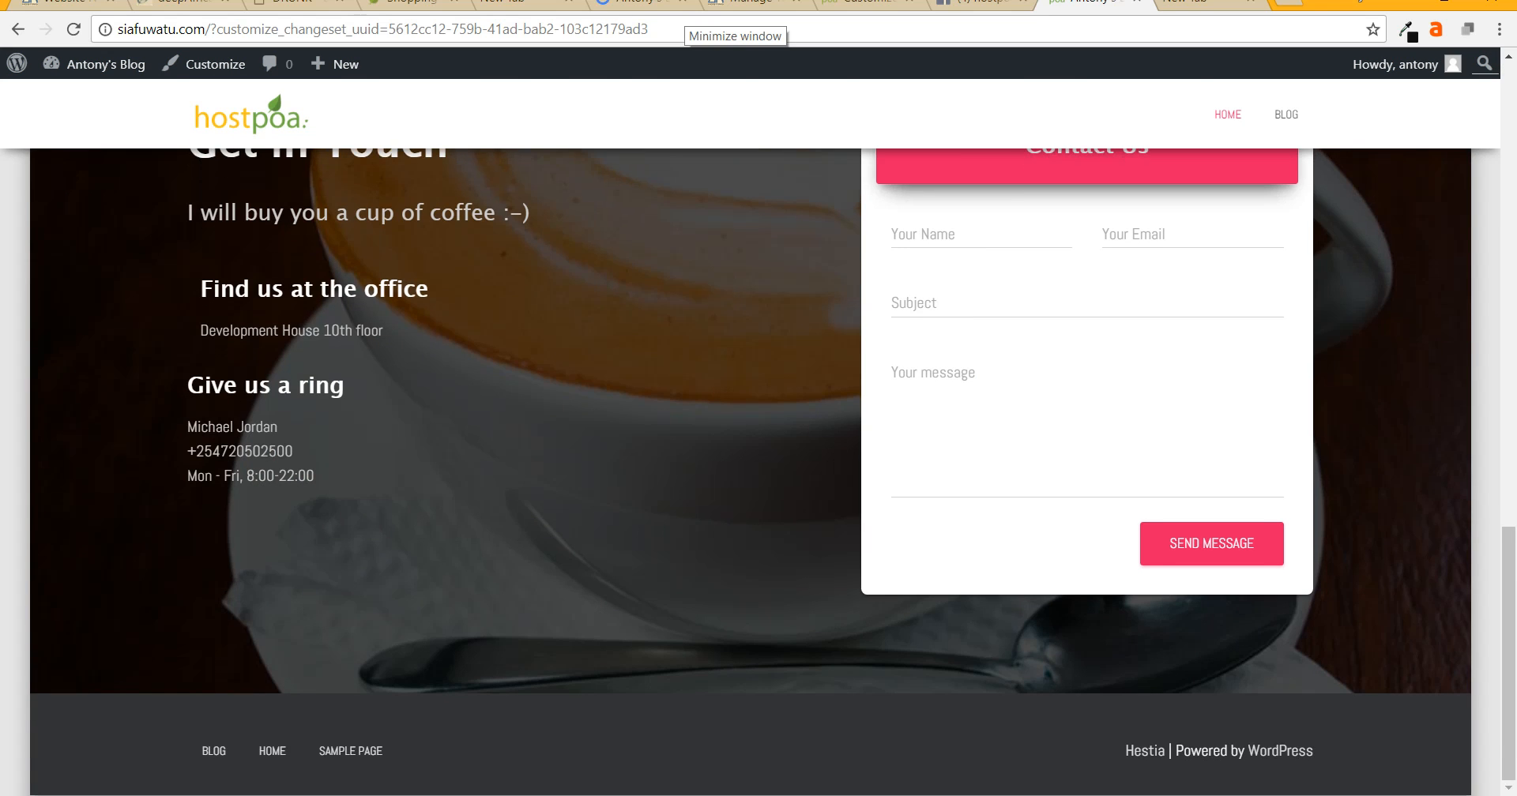
{"action": "scroll", "coordinate": [759, 471], "scroll_direction": "up", "scroll_amount": 5}
{"action": "scroll", "coordinate": [758, 472], "scroll_direction": "down", "scroll_amount": 1}
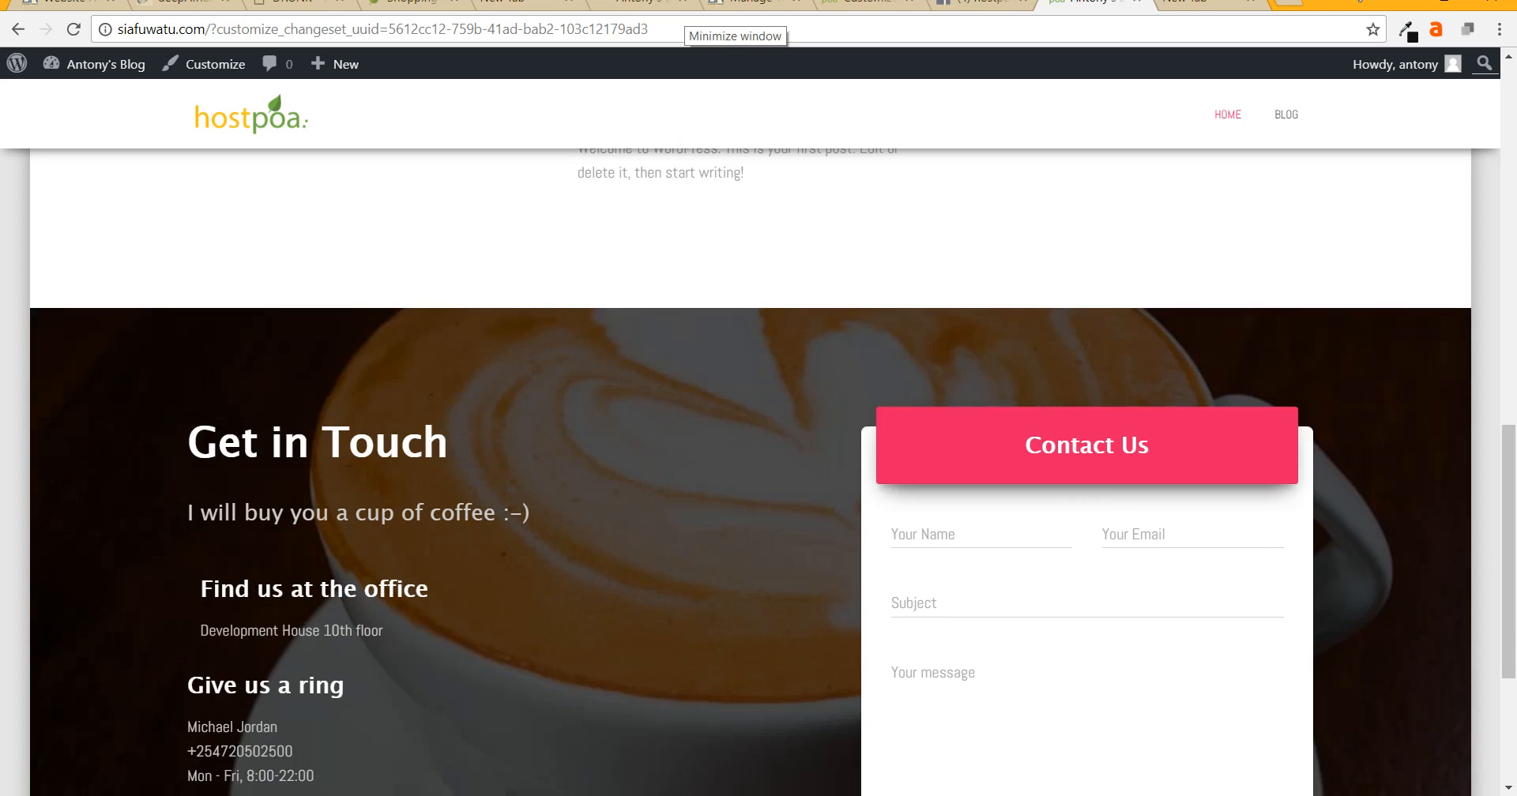
{"action": "scroll", "coordinate": [759, 472], "scroll_direction": "down", "scroll_amount": 5}
{"action": "scroll", "coordinate": [758, 471], "scroll_direction": "up", "scroll_amount": 9}
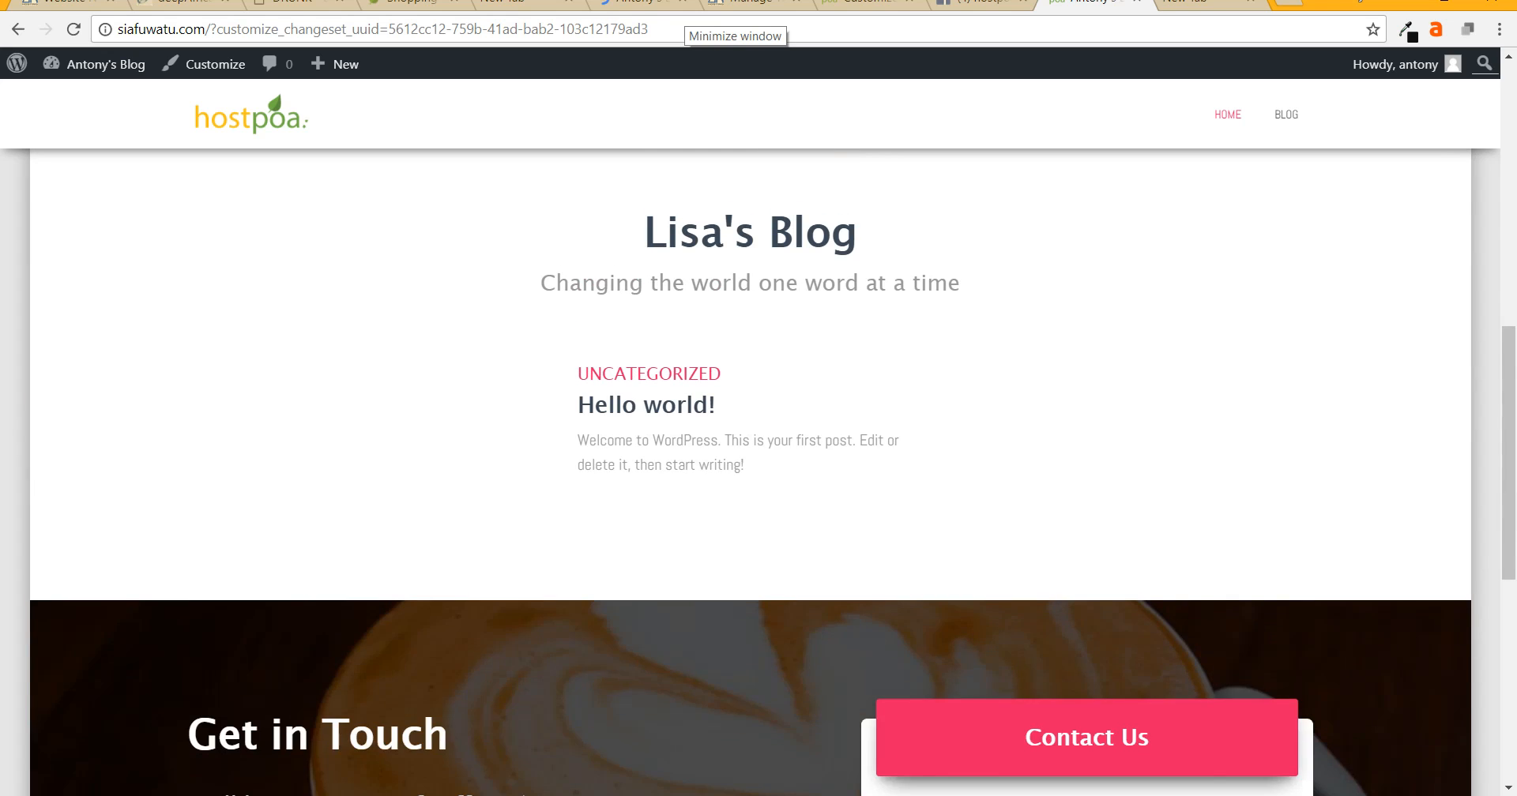
{"action": "scroll", "coordinate": [758, 472], "scroll_direction": "up", "scroll_amount": 5}
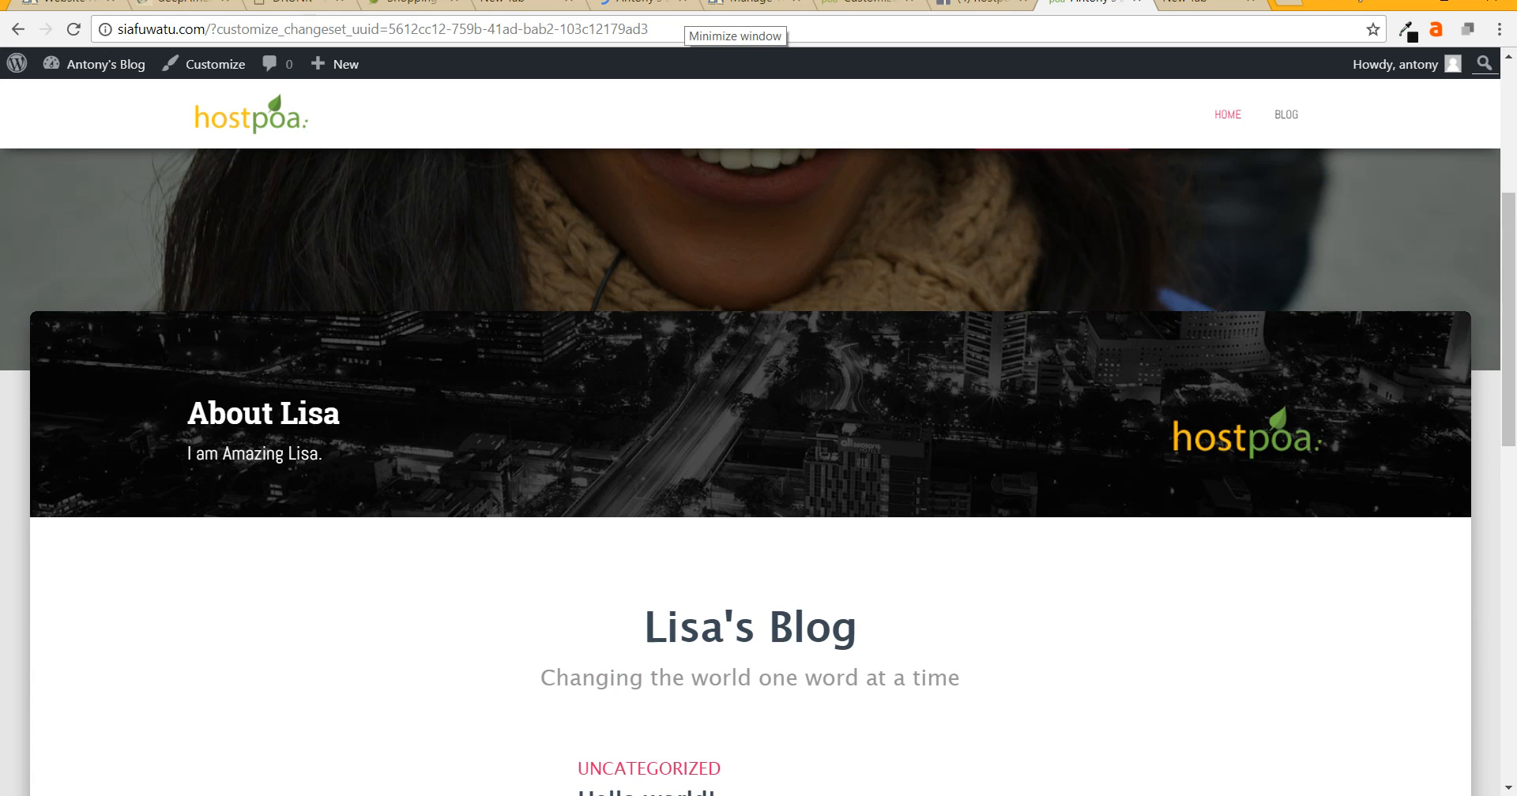
{"action": "scroll", "coordinate": [758, 472], "scroll_direction": "up", "scroll_amount": 5}
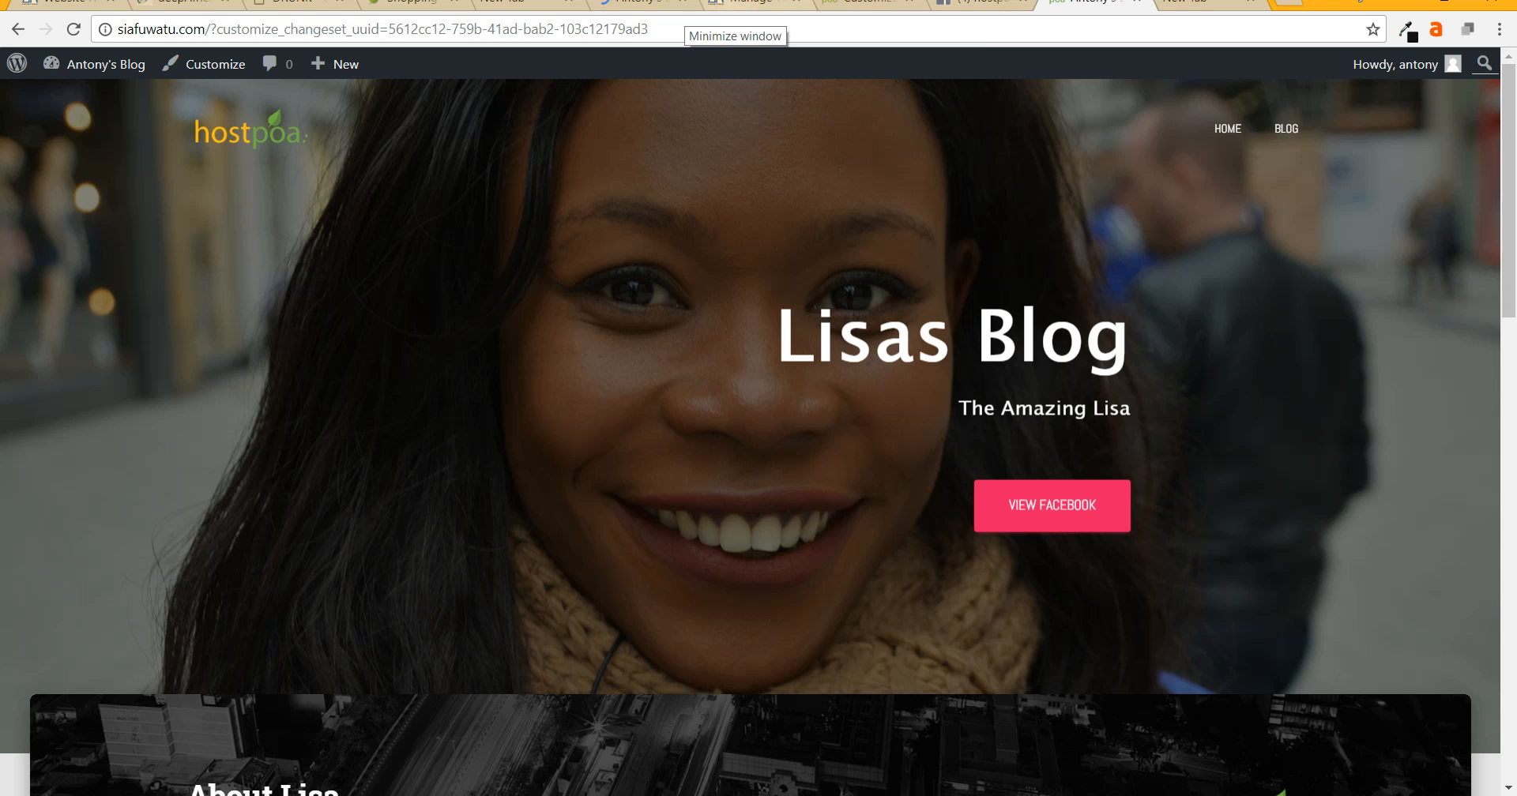
- Move the Hello world! post to the trash from All Posts
{"action": "left_click", "coordinate": [746, 2]}
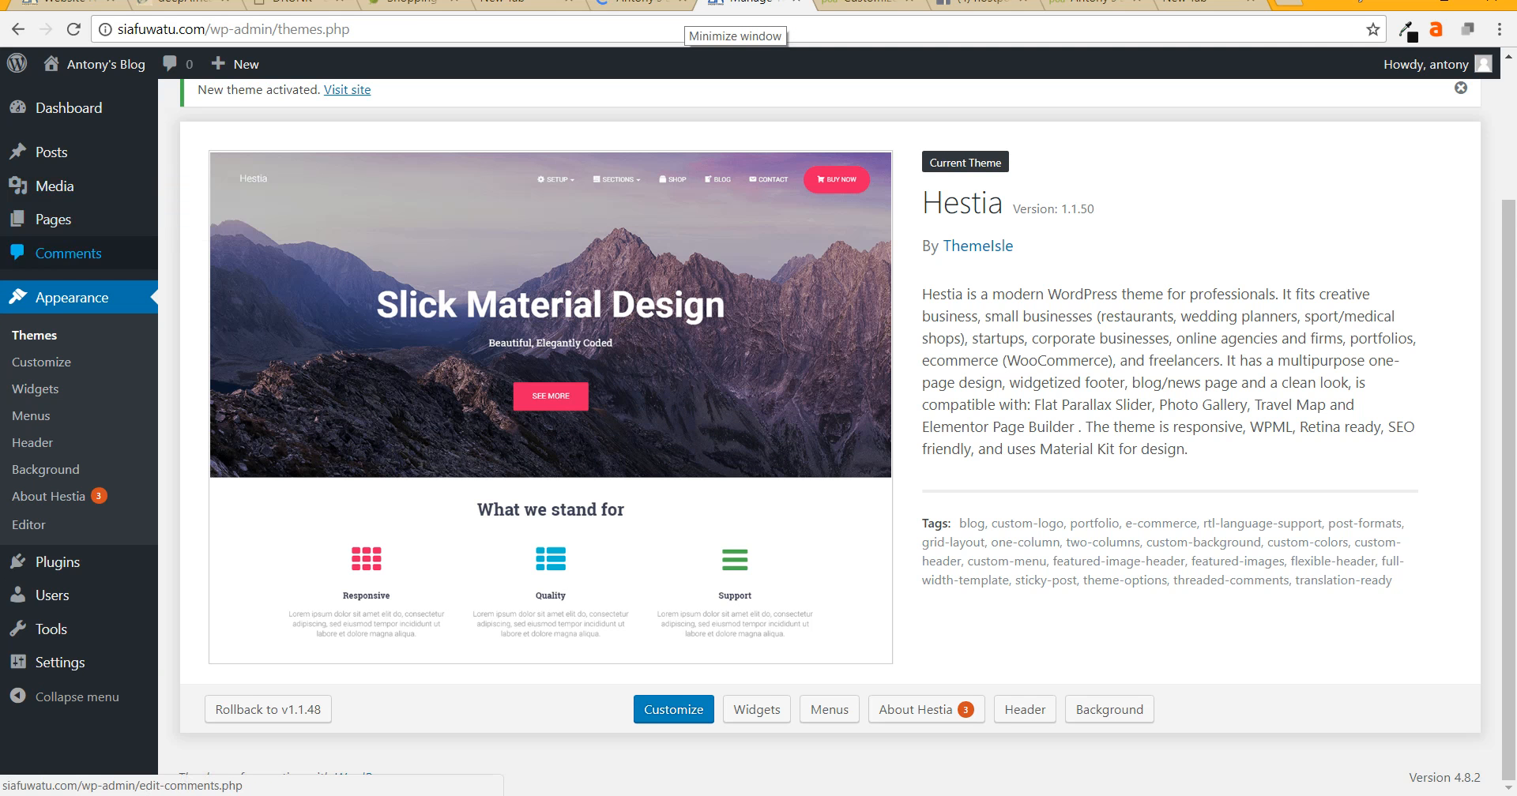
{"action": "mouse_move", "coordinate": [51, 152]}
{"action": "left_click", "coordinate": [195, 156]}
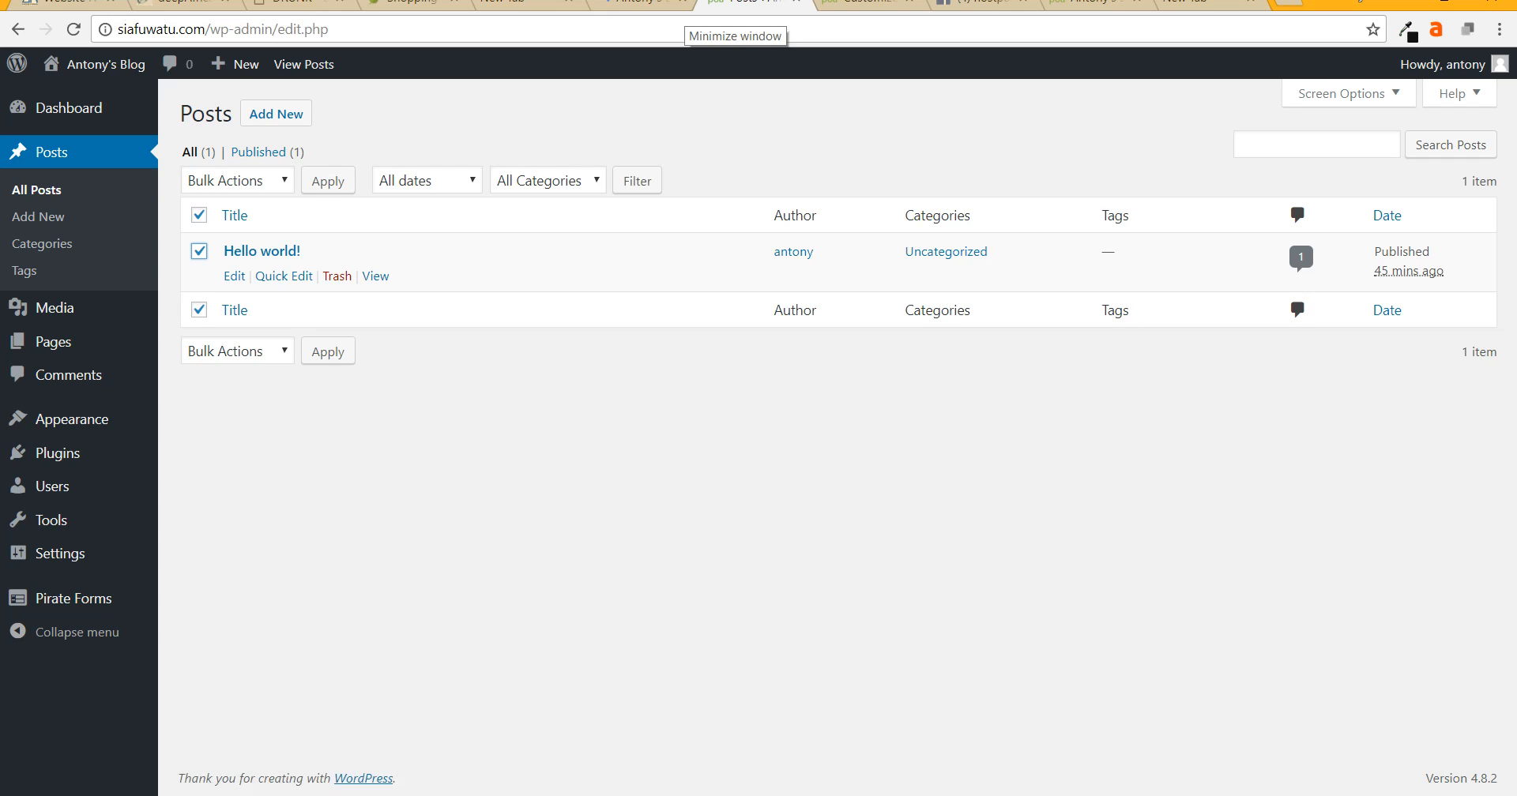
{"action": "left_click", "coordinate": [338, 276]}
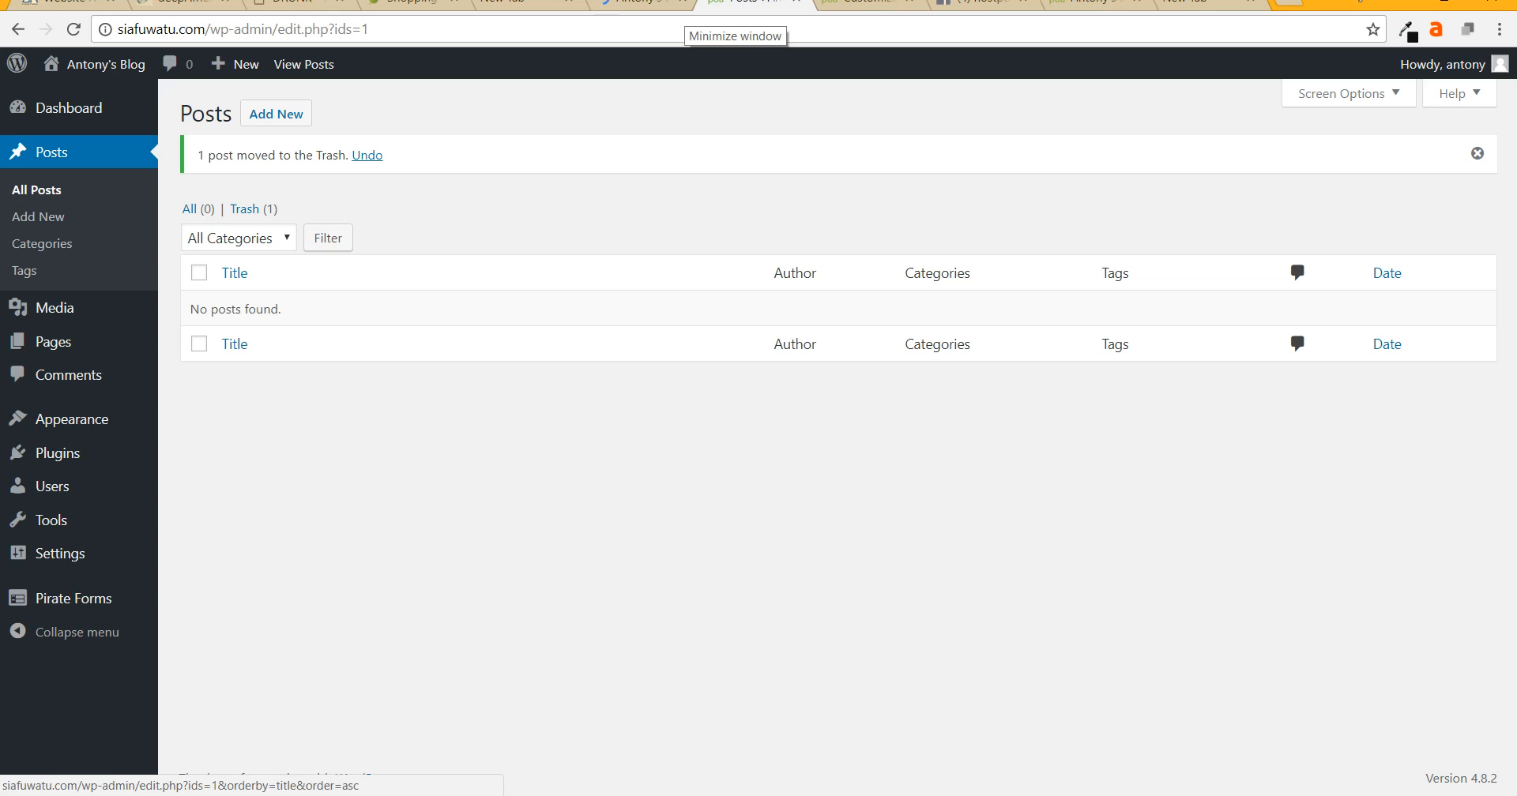
- Start a new post titled 'How I Made My first Blog'
{"action": "left_click", "coordinate": [276, 114]}
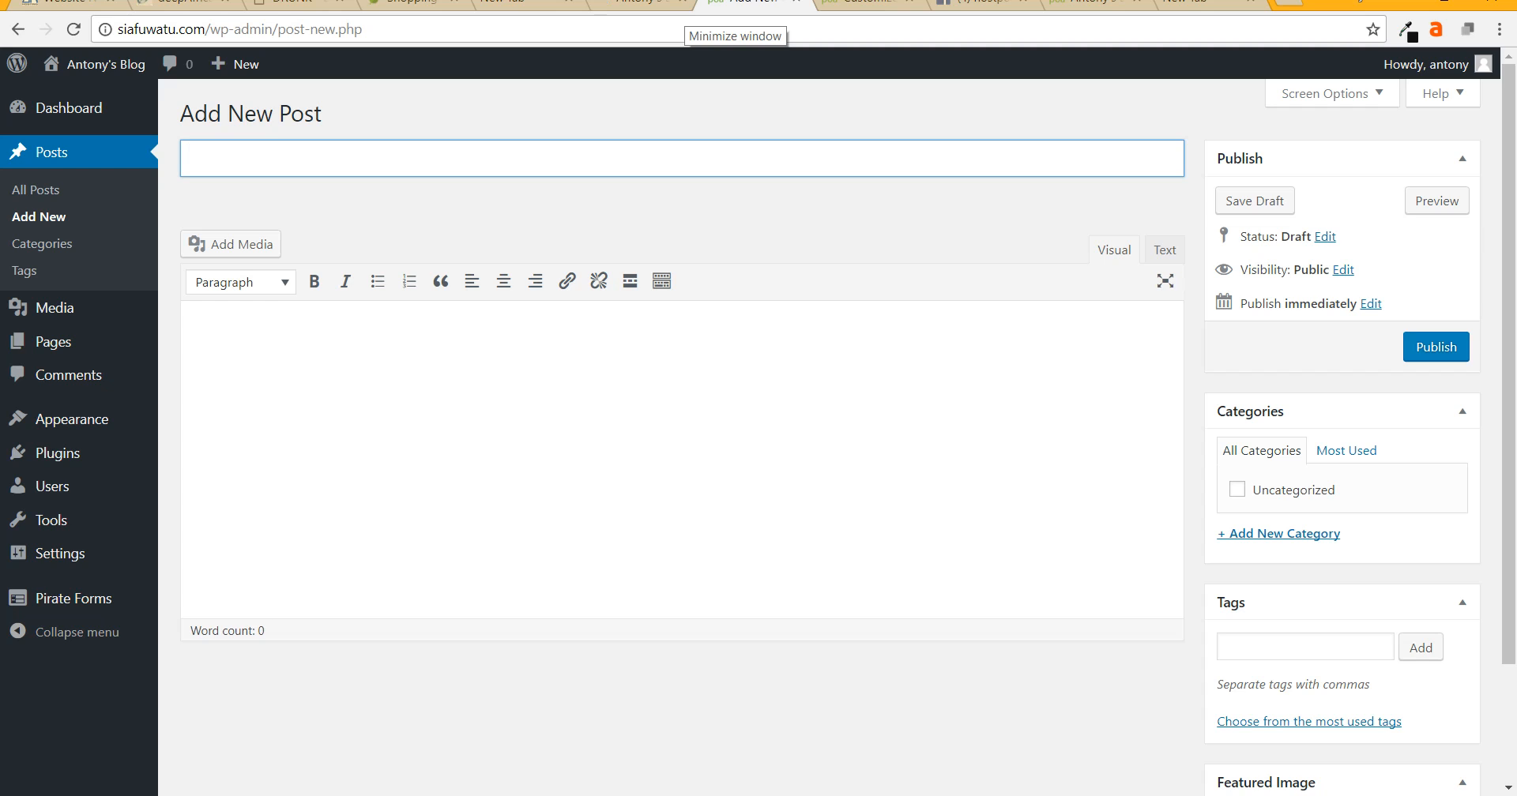
{"action": "type", "text": "How I Made my"}
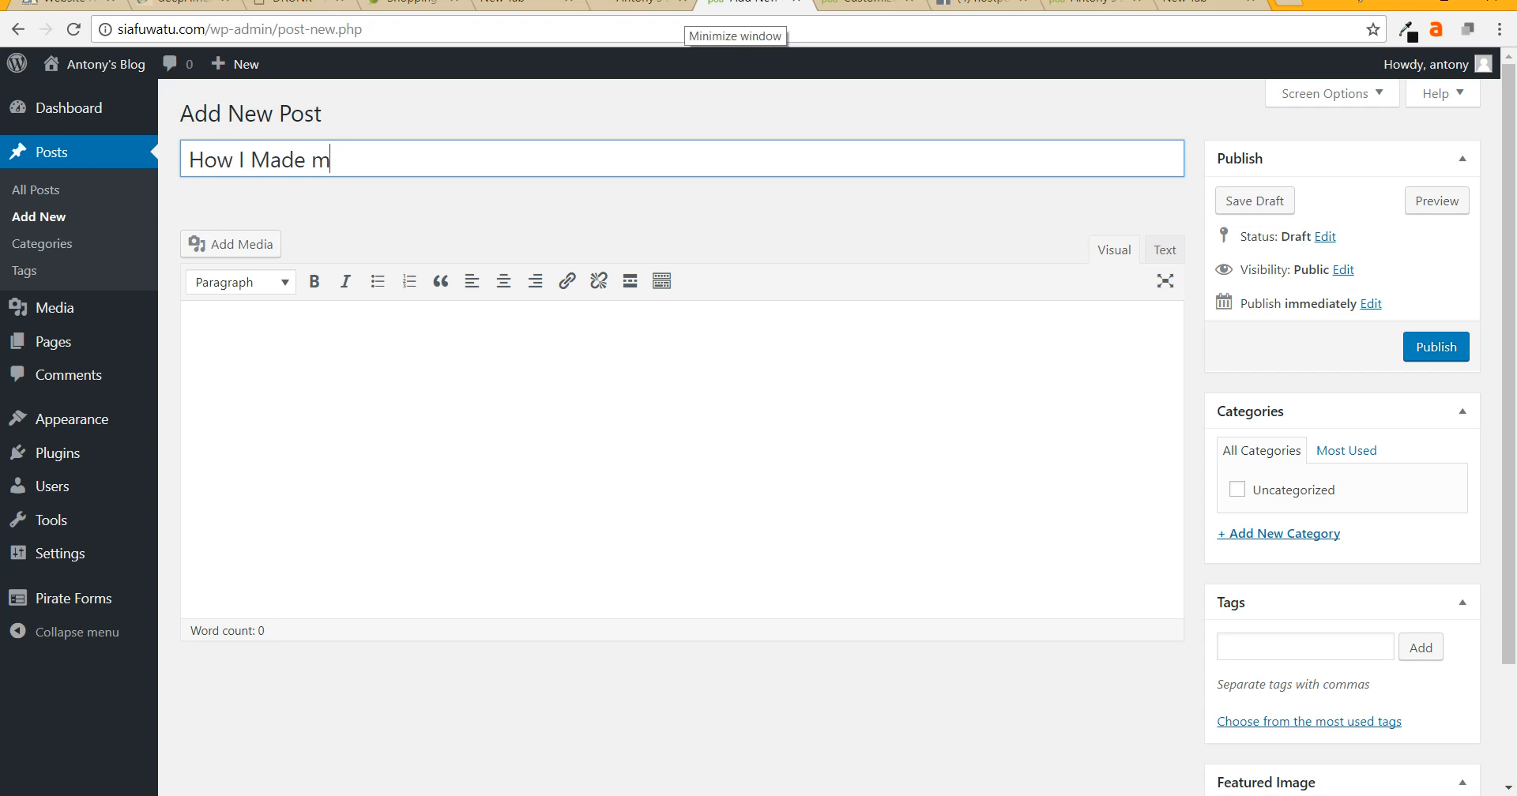
{"action": "key", "text": "BackSpace"}
{"action": "key", "text": "BackSpace"}
{"action": "type", "text": "My irs"}
{"action": "key", "text": "BackSpace"}
{"action": "key", "text": "BackSpace"}
{"action": "key", "text": "BackSpace"}
{"action": "type", "text": "fr"}
{"action": "key", "text": "BackSpace"}
{"action": "type", "text": "irst Blog"}
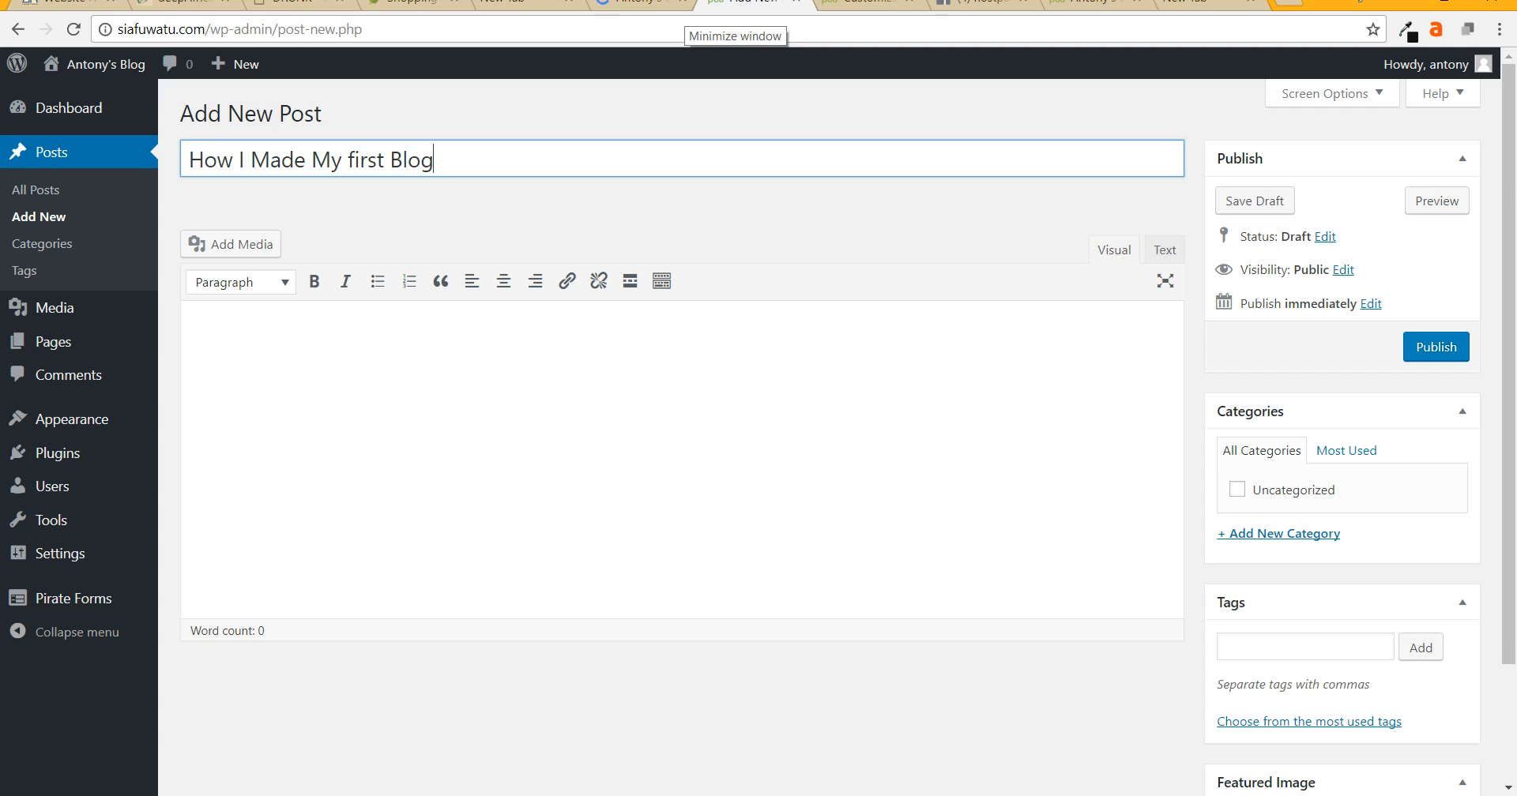
{"action": "left_click", "coordinate": [355, 159]}
- Write the body as two paragraphs: 'It was wonderful' and 'bla bla bla'
{"action": "key", "text": "Tab"}
{"action": "type", "text": "It "}
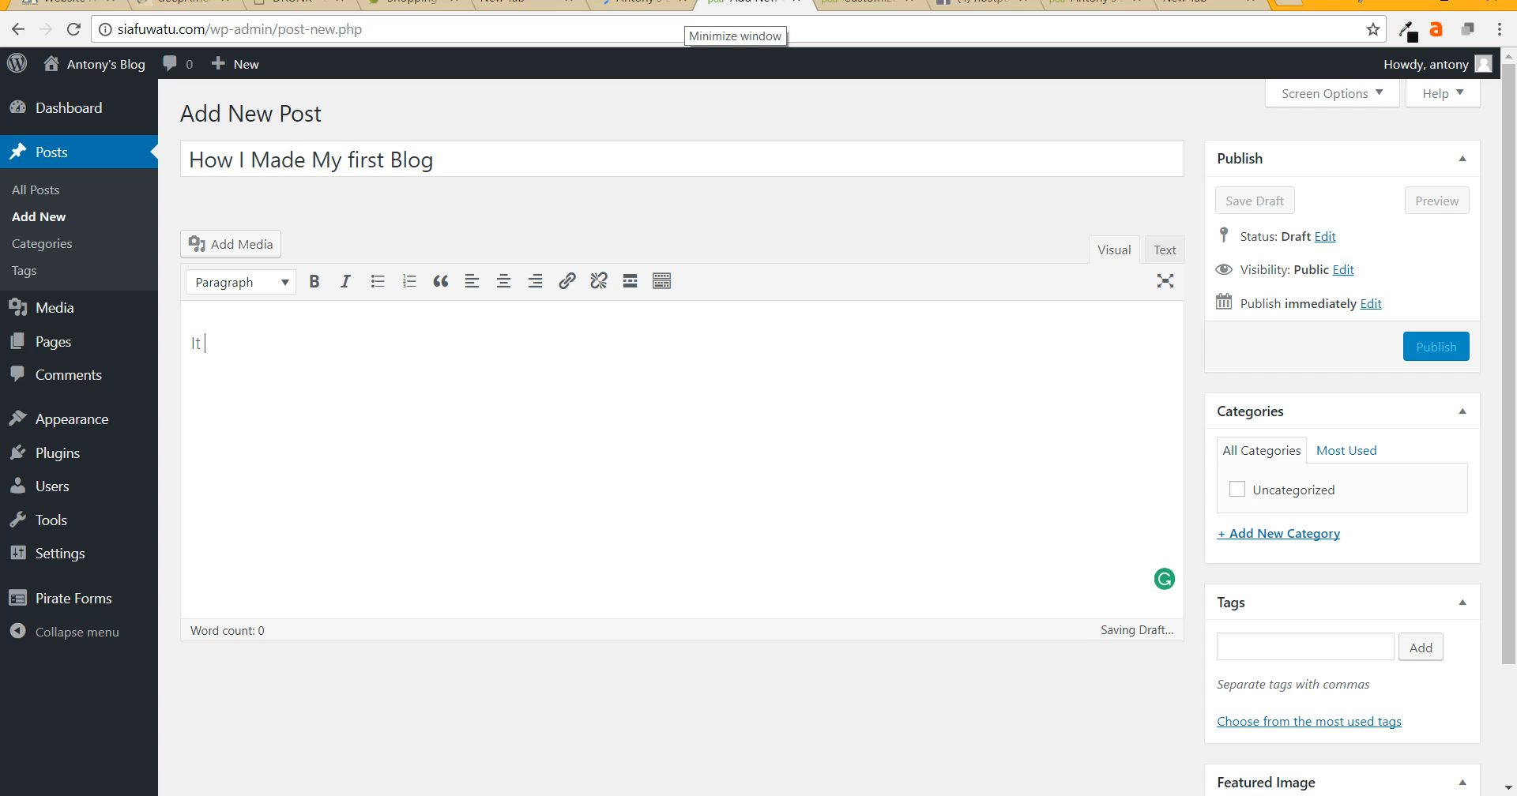
{"action": "type", "text": "was wonderful"}
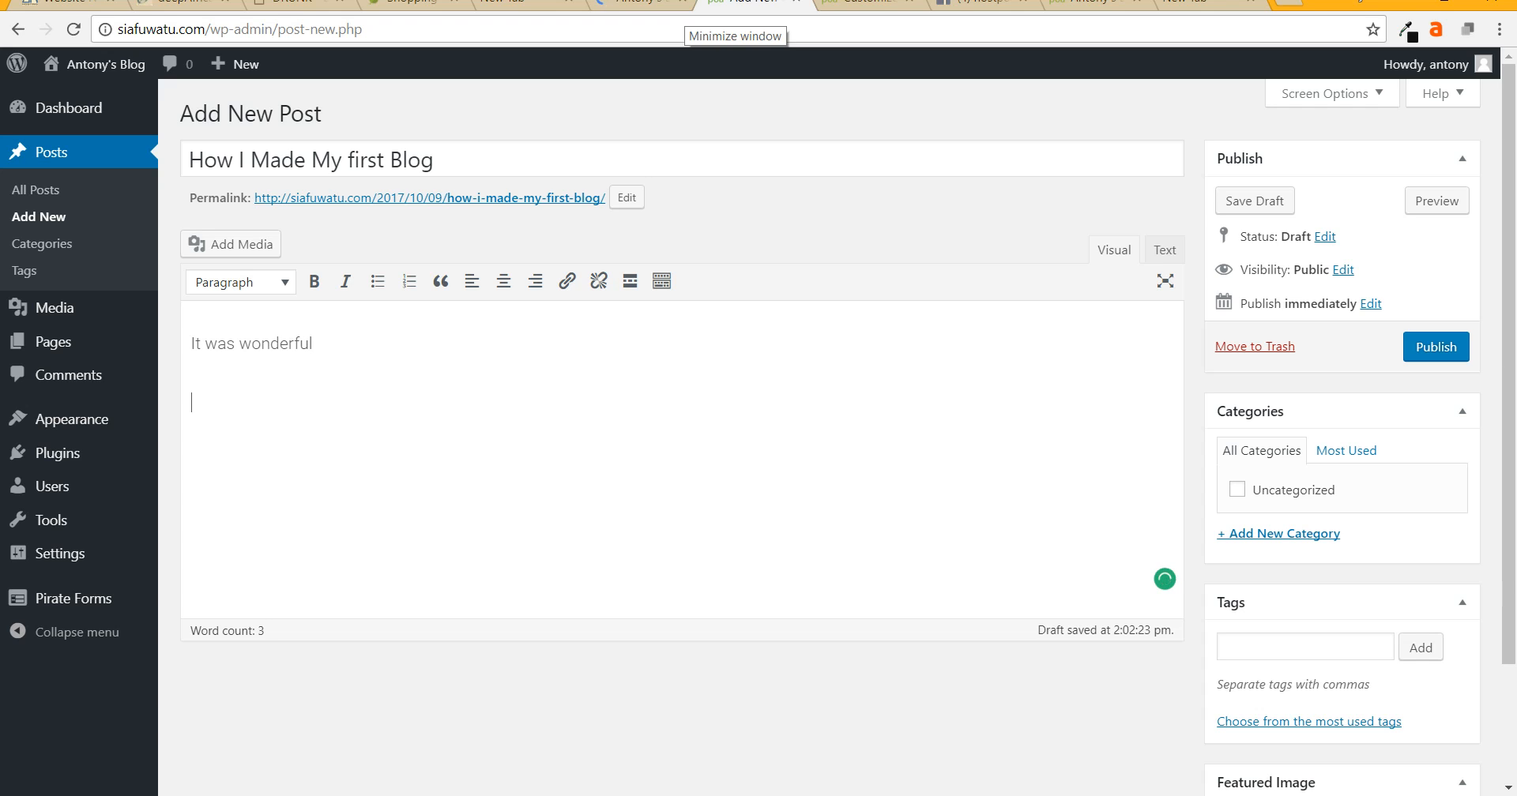
{"action": "key", "text": "Return"}
{"action": "type", "text": "bla bla bla"}
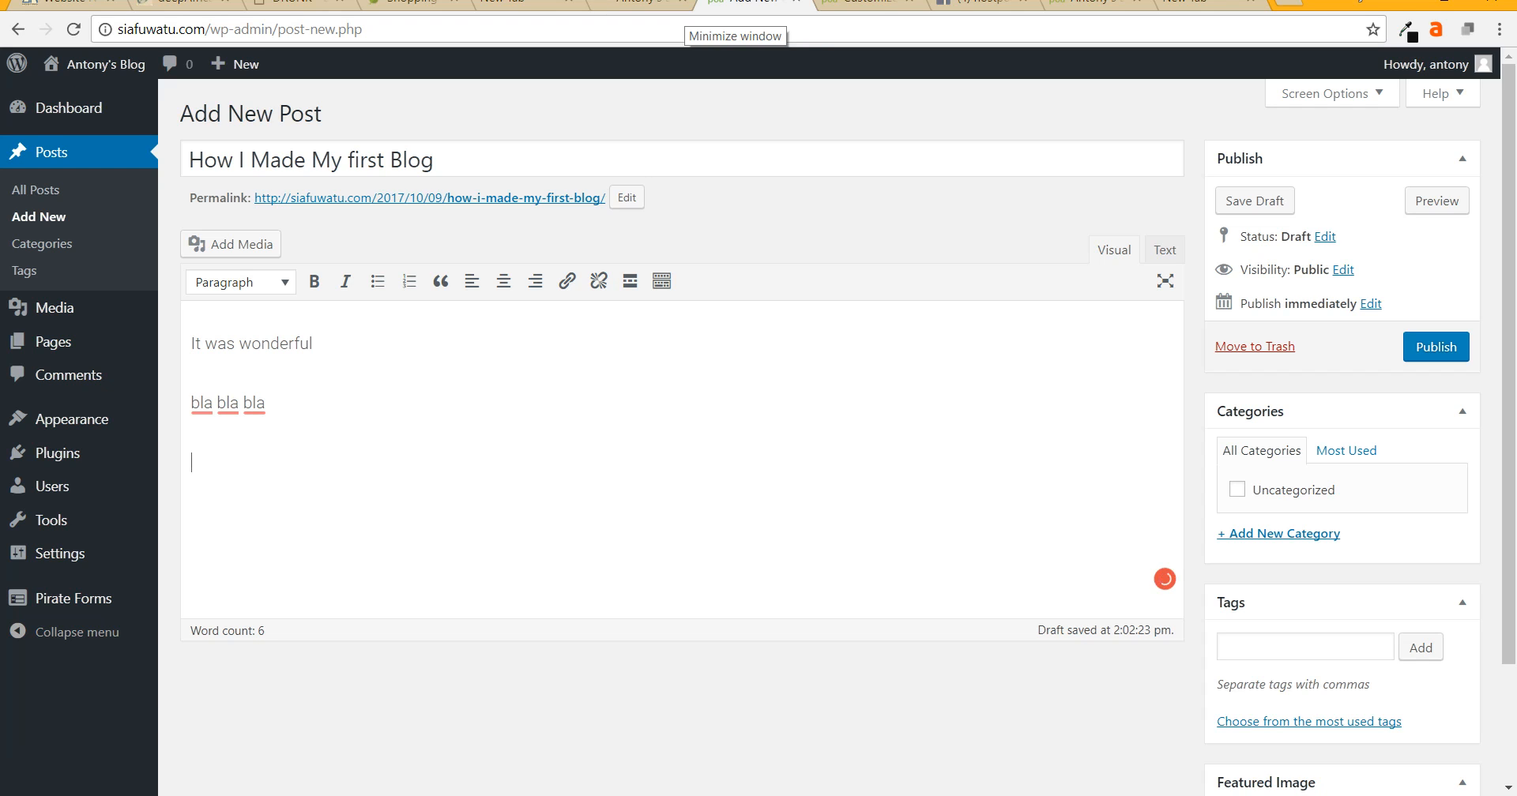
- Insert the phone-case image from the Media Library, enlarge it, and publish the post
{"action": "left_click", "coordinate": [231, 245]}
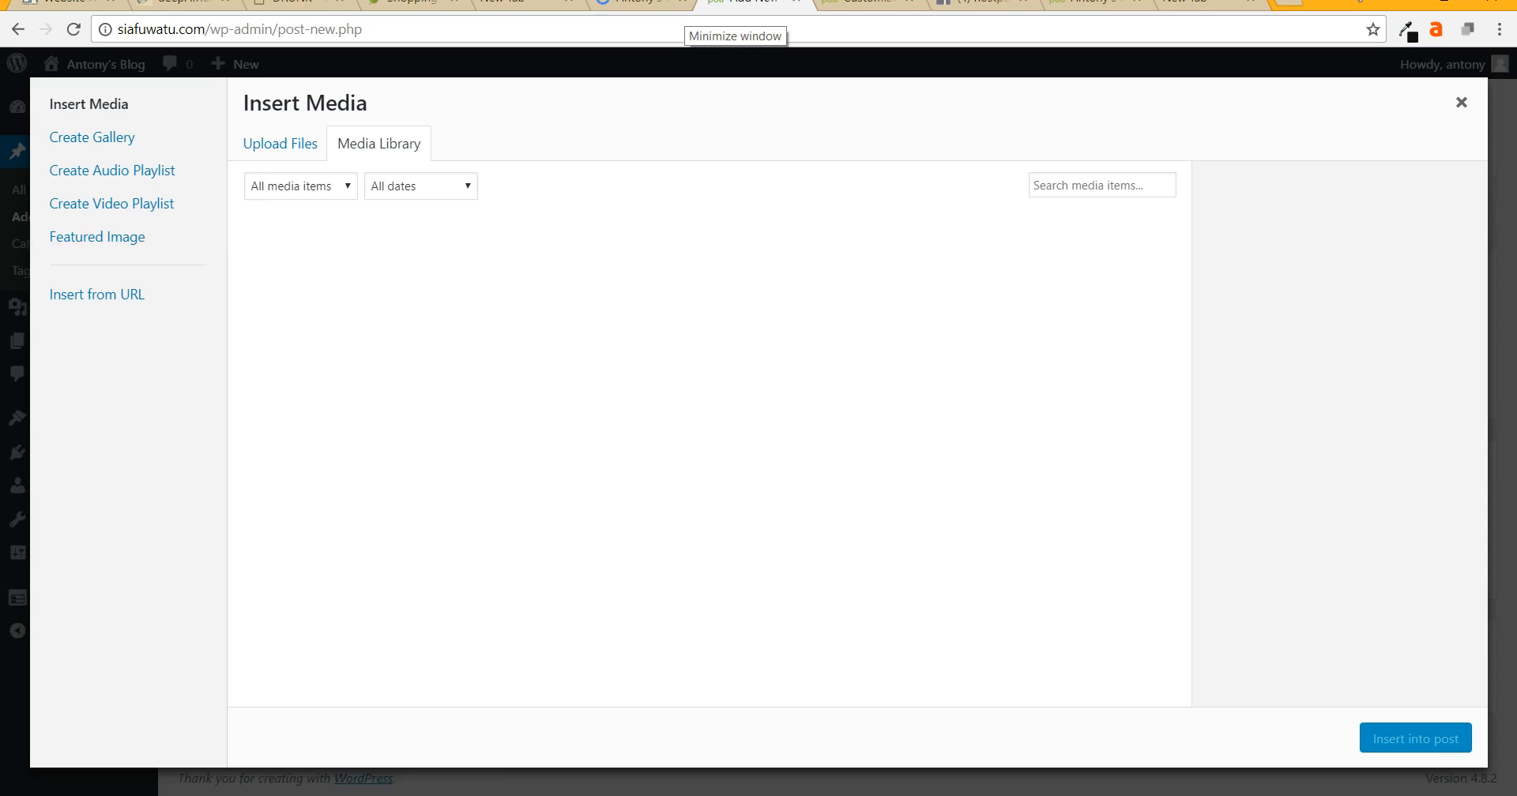
{"action": "left_click", "coordinate": [472, 292]}
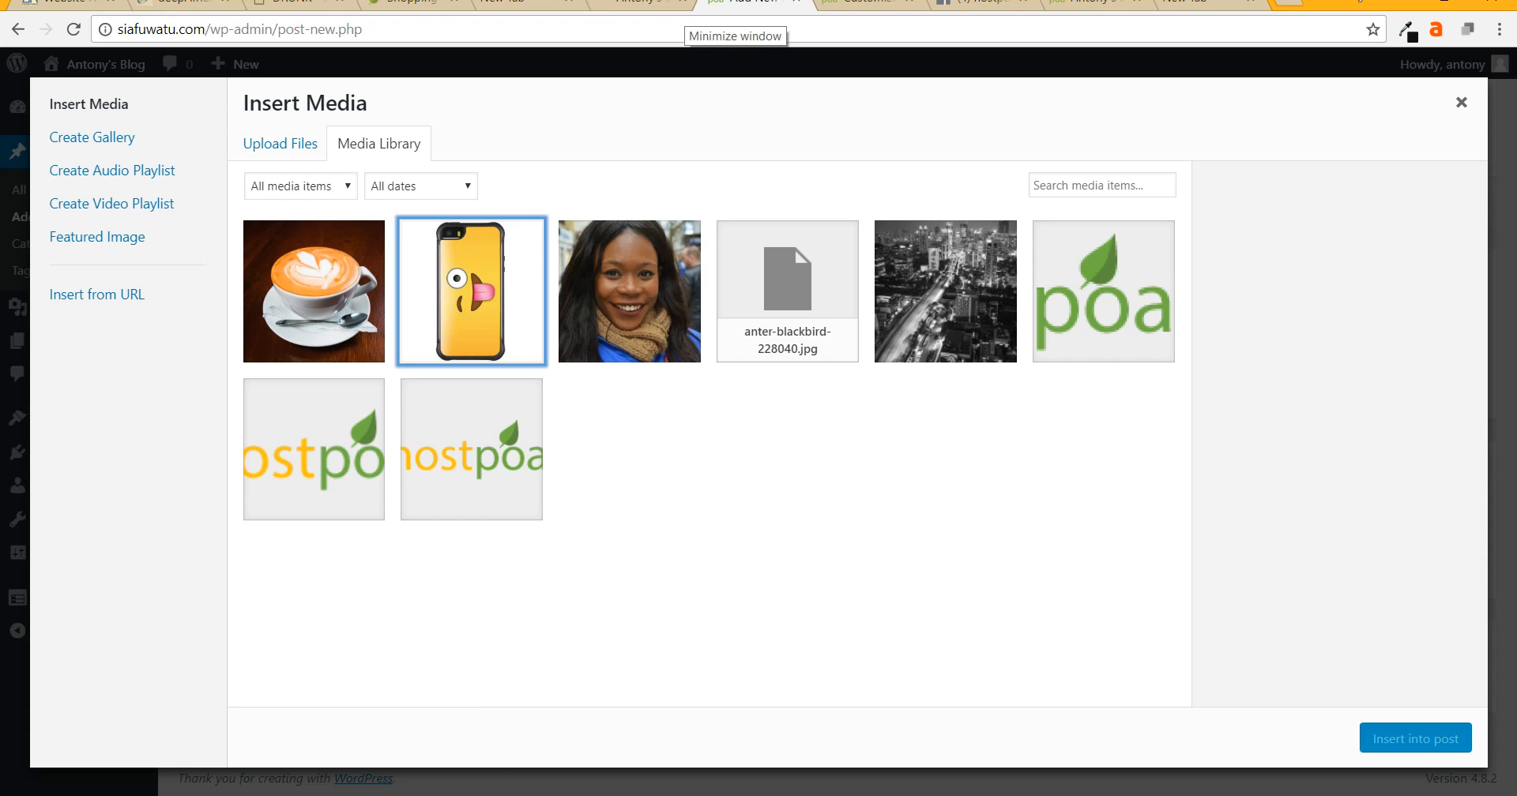
{"action": "left_click", "coordinate": [1415, 739]}
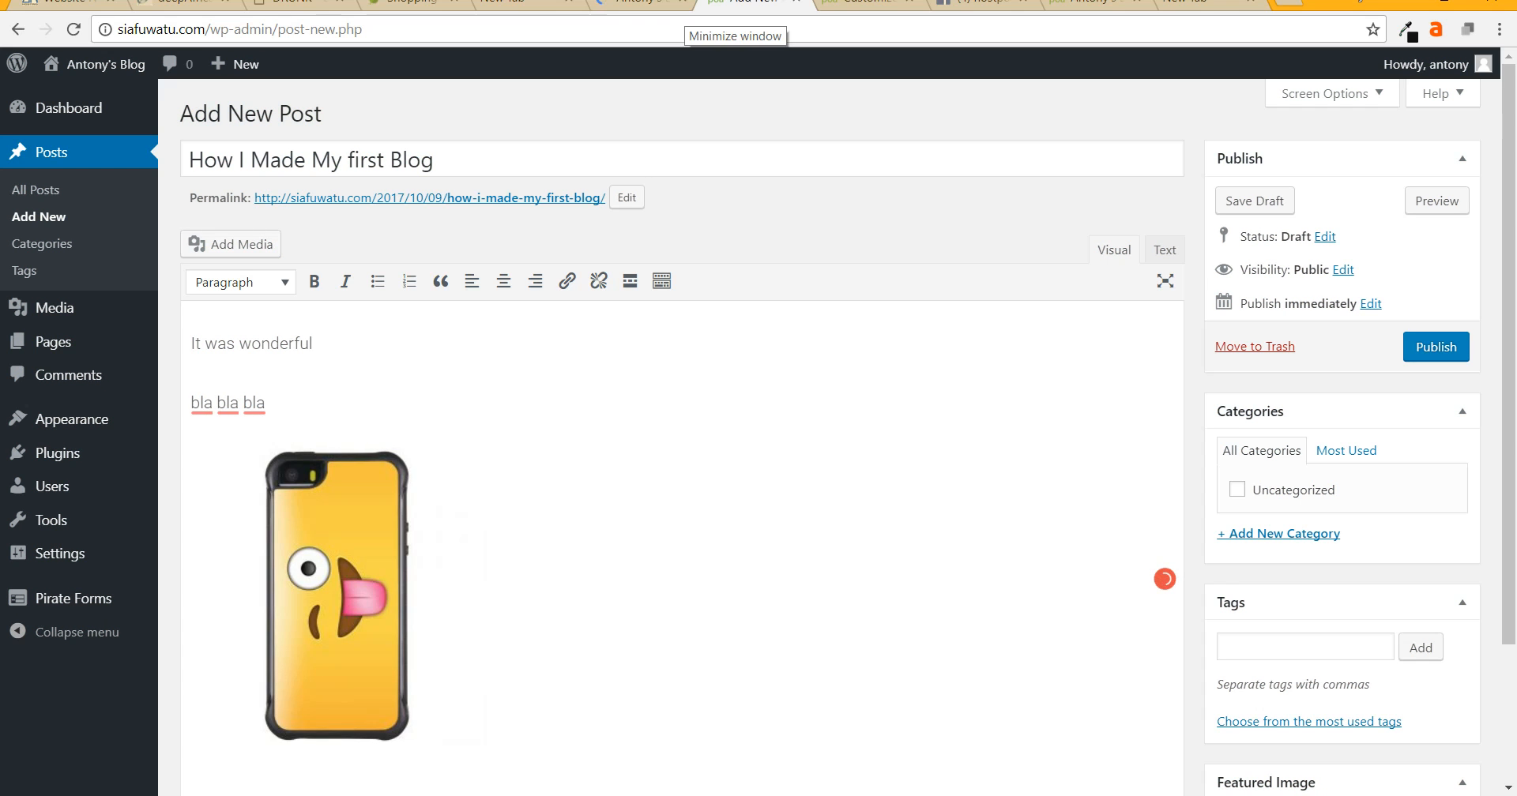
{"action": "left_click", "coordinate": [339, 596]}
{"action": "left_click_drag", "start_coordinate": [487, 448], "coordinate": [615, 447]}
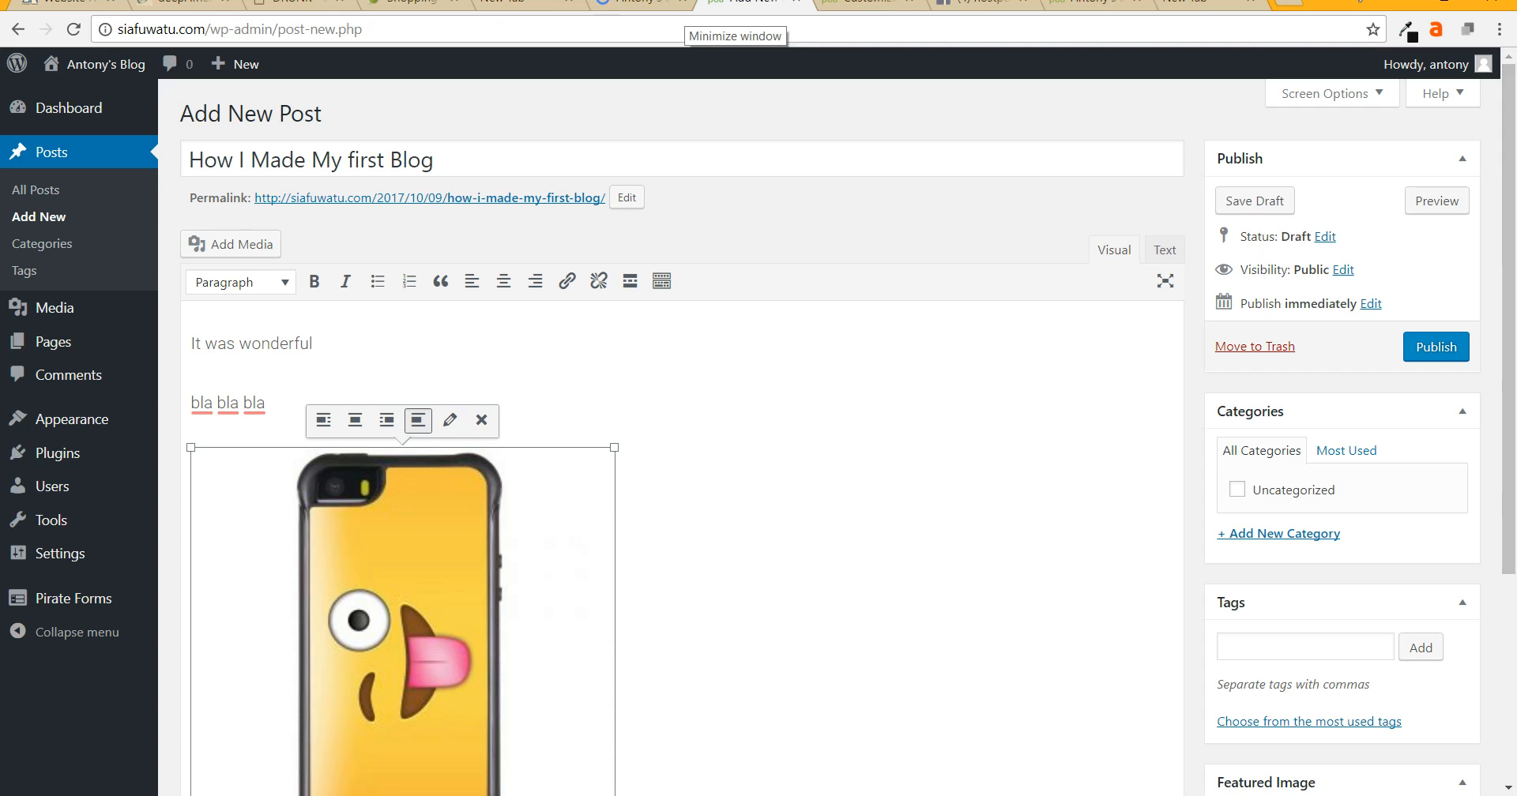
{"action": "left_click", "coordinate": [1437, 347]}
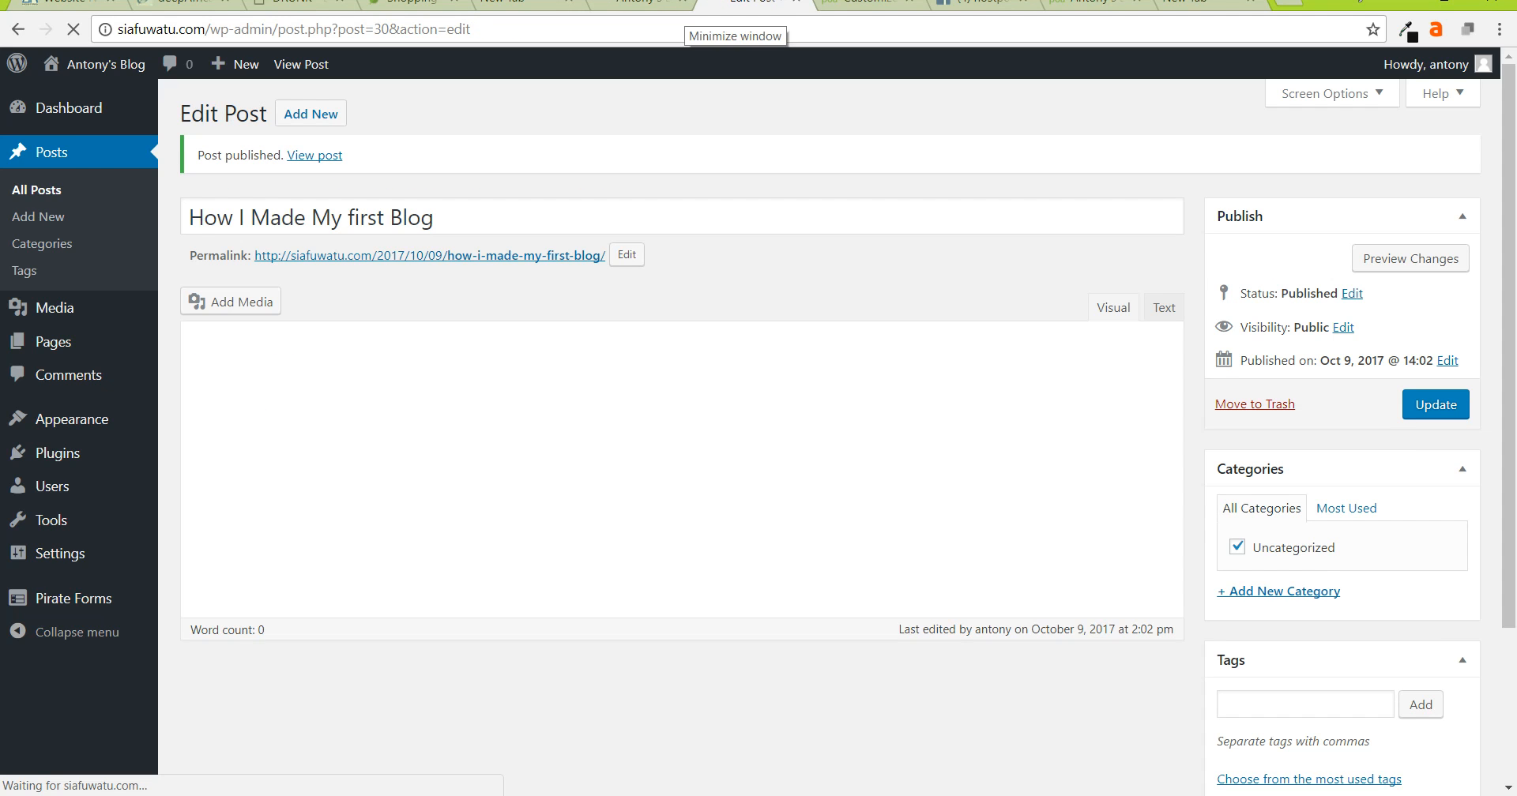
- Set the coffee cup photo as the post's featured image, then switch to the new tab
{"action": "scroll", "coordinate": [680, 395], "scroll_direction": "down", "scroll_amount": 3}
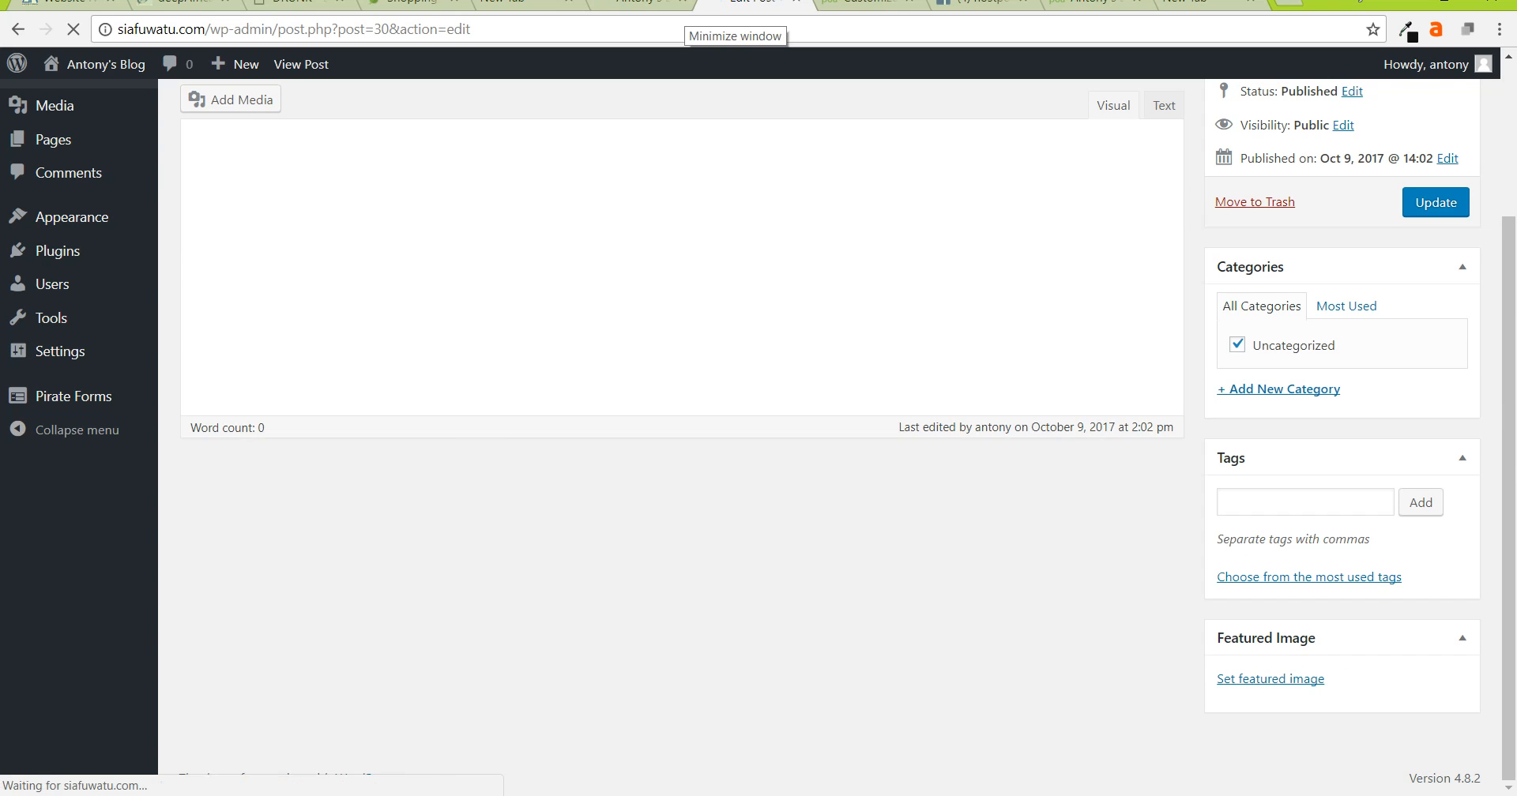
{"action": "scroll", "coordinate": [1271, 602], "scroll_direction": "down", "scroll_amount": 4}
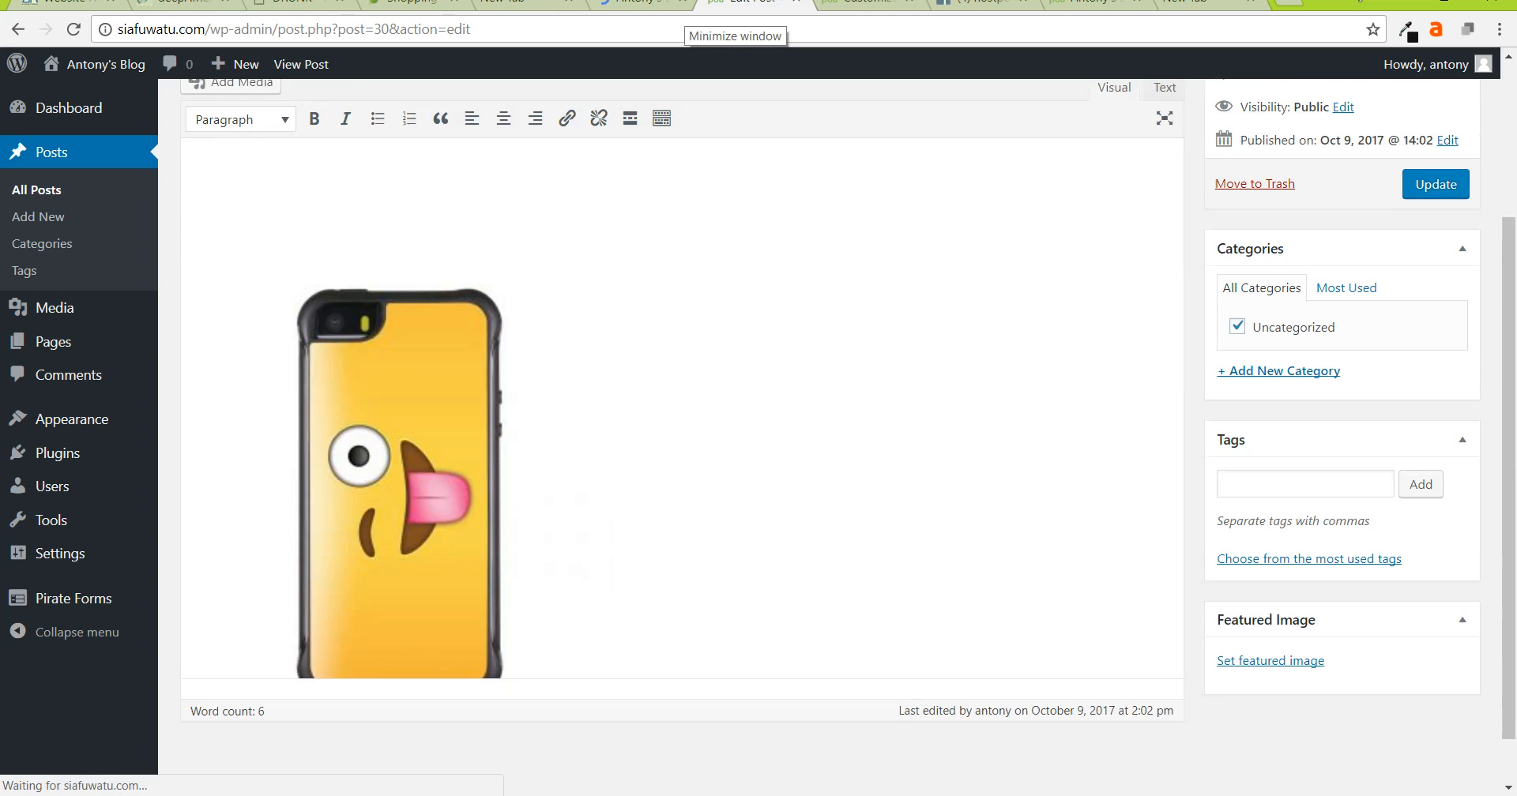
{"action": "left_click", "coordinate": [1270, 602]}
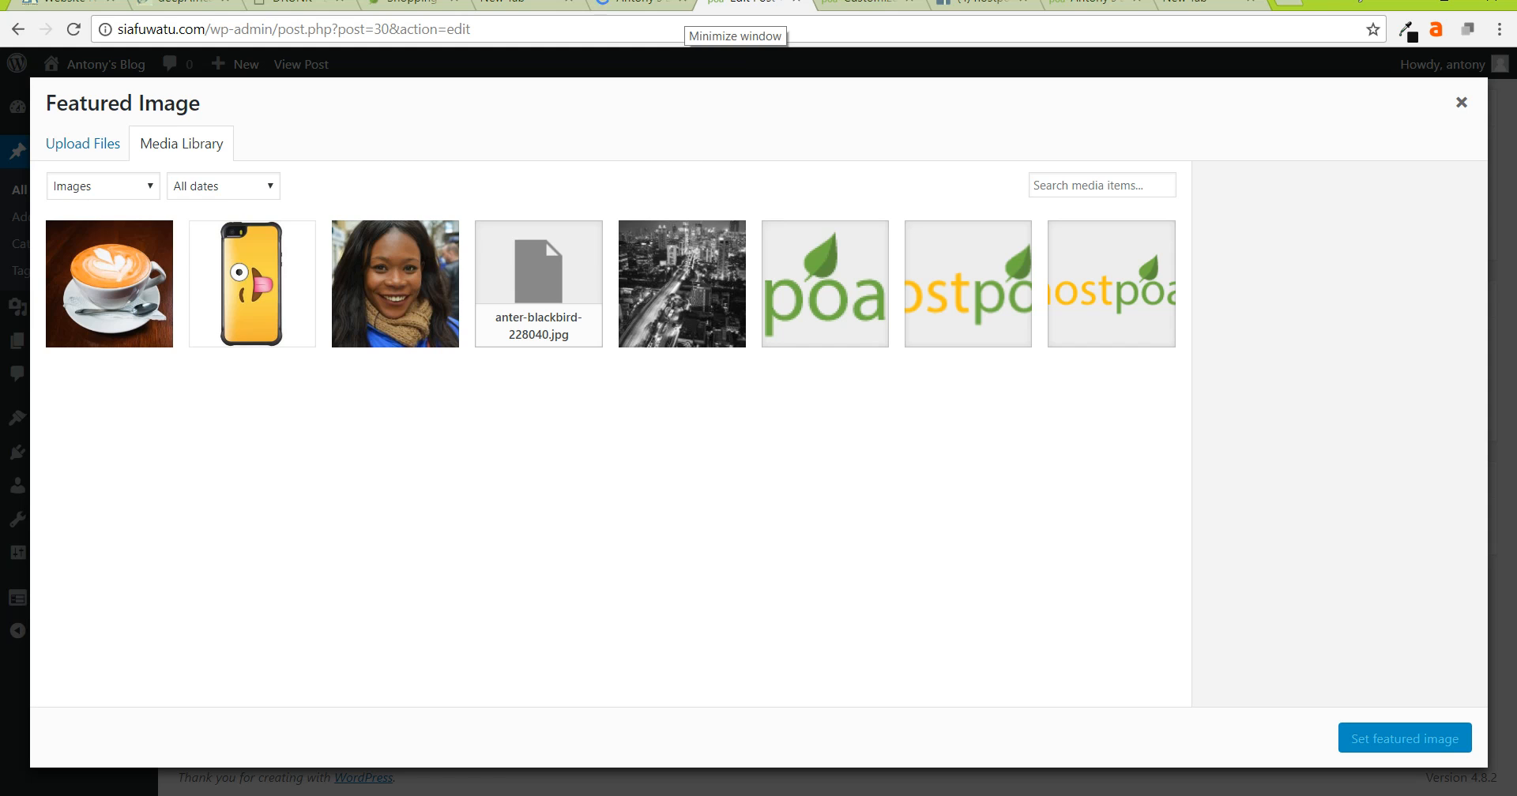
{"action": "left_click", "coordinate": [109, 284]}
{"action": "left_click", "coordinate": [1404, 739]}
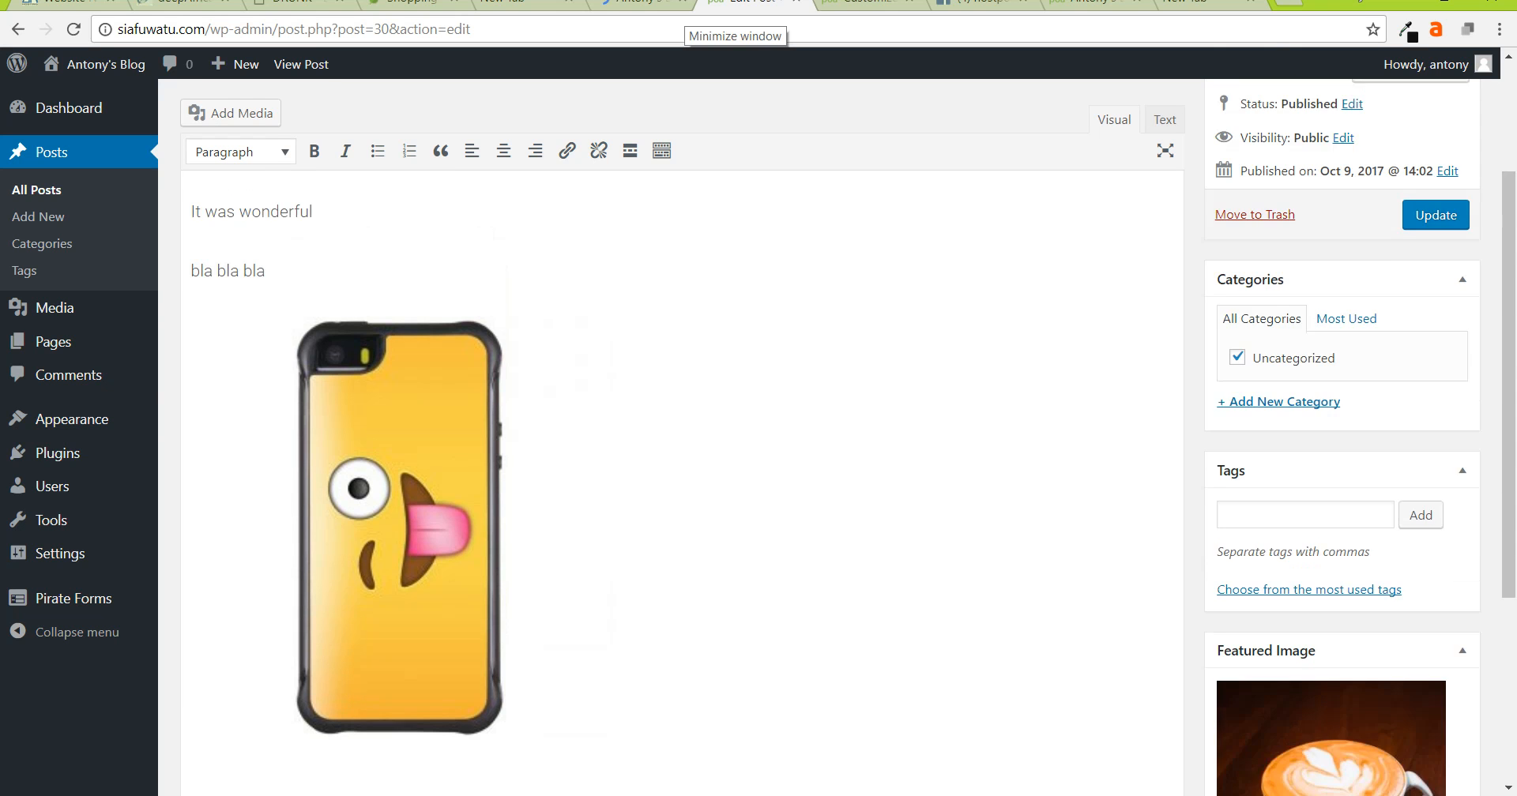
{"action": "scroll", "coordinate": [565, 340], "scroll_direction": "up", "scroll_amount": 3}
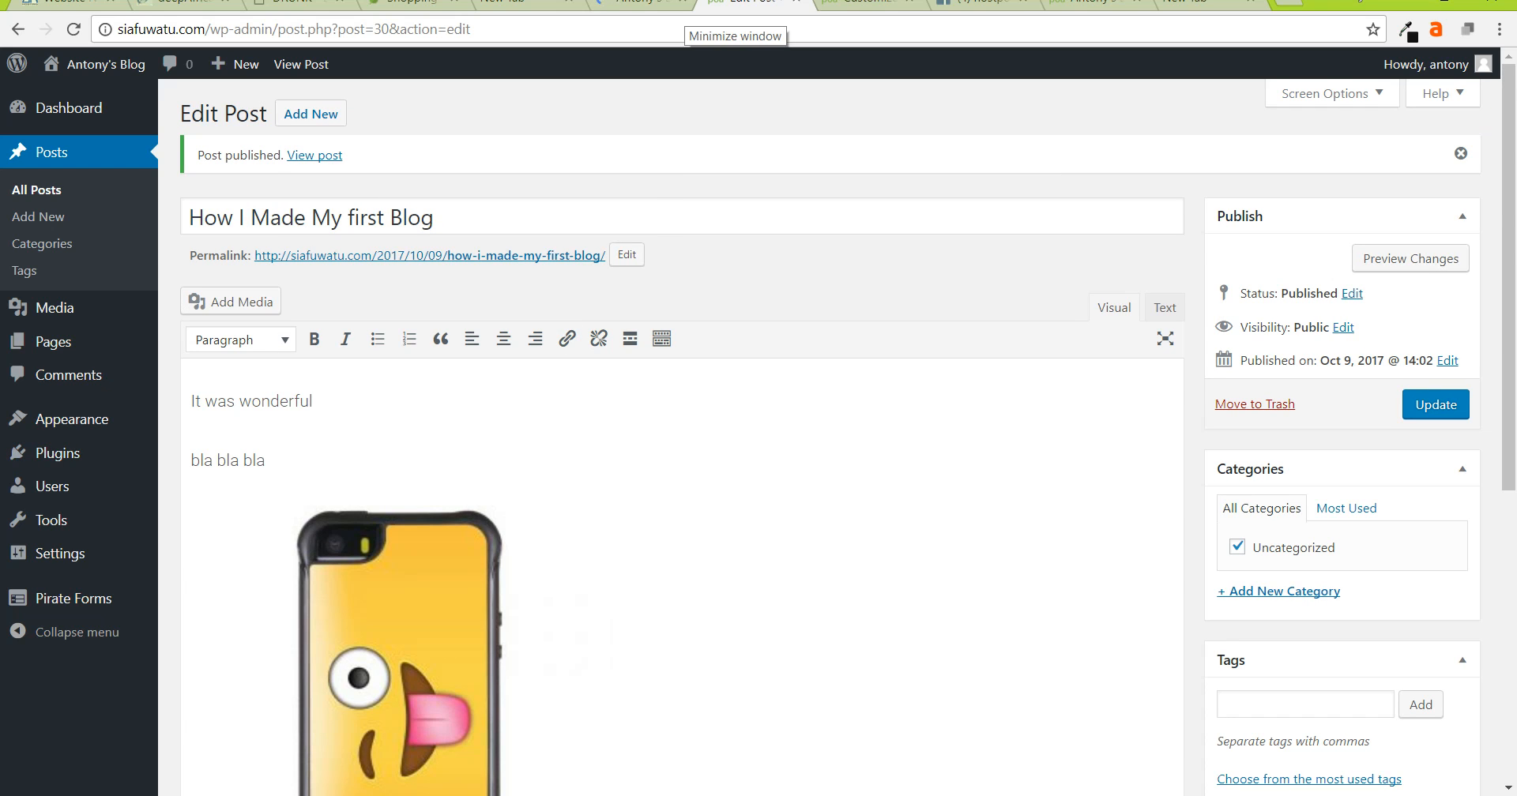
{"action": "left_click", "coordinate": [1211, 3]}
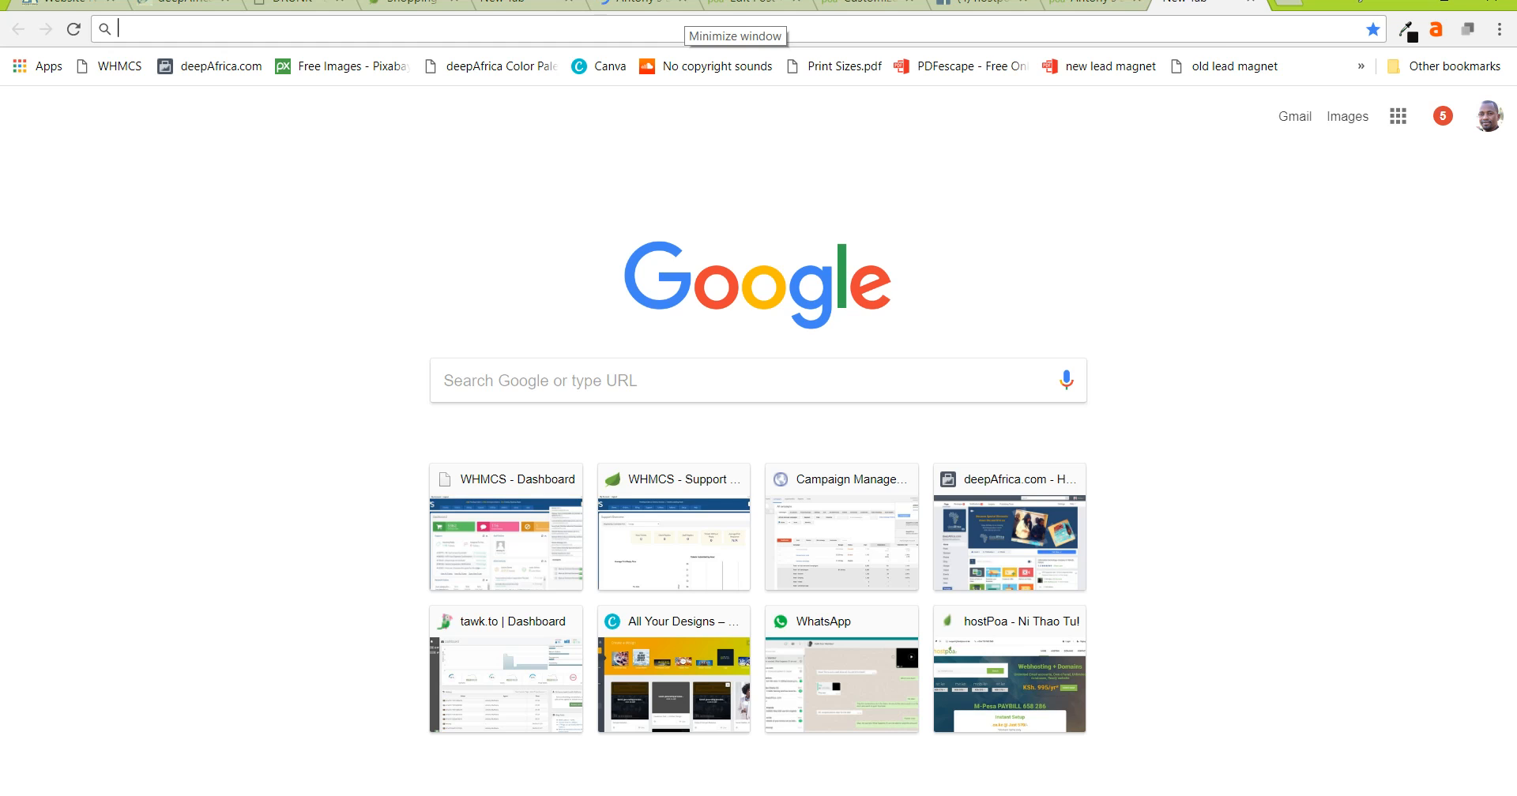
- Go to lipsum.com and generate five paragraphs of Lorem Ipsum
{"action": "type", "text": "lorem"}
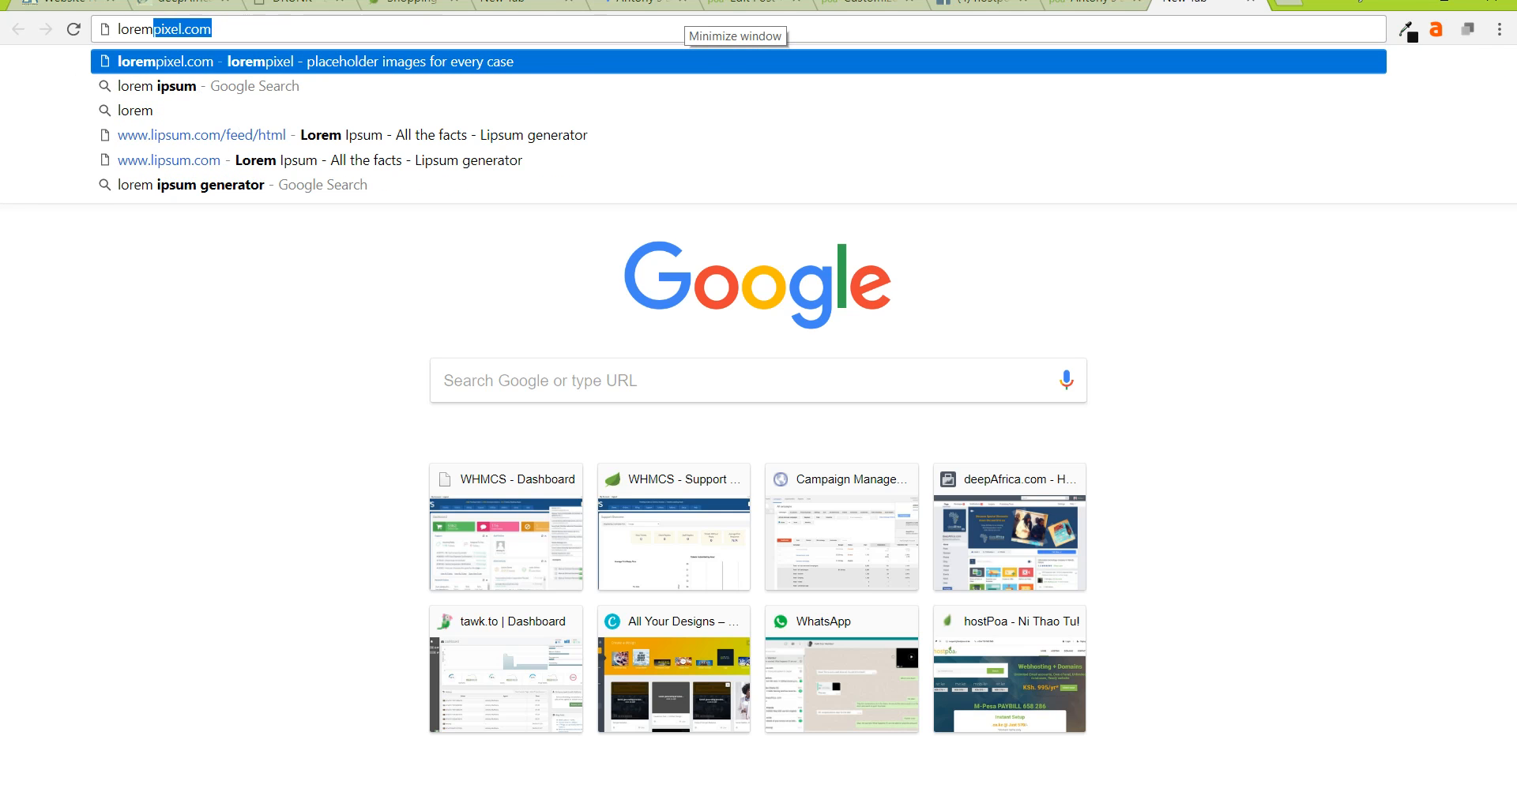
{"action": "type", "text": " ipsu"}
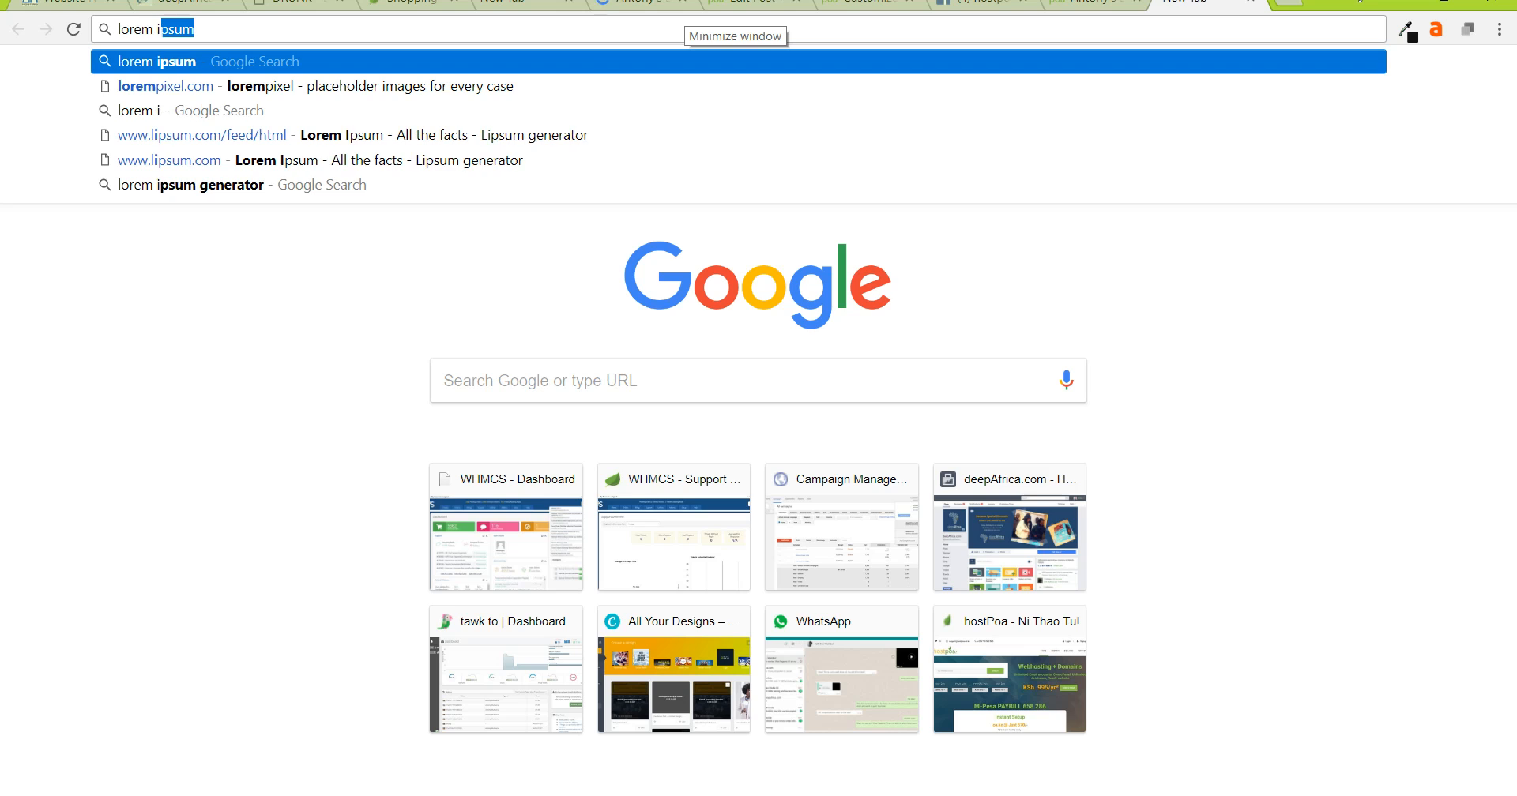
{"action": "key", "text": "Down"}
{"action": "key", "text": "Down"}
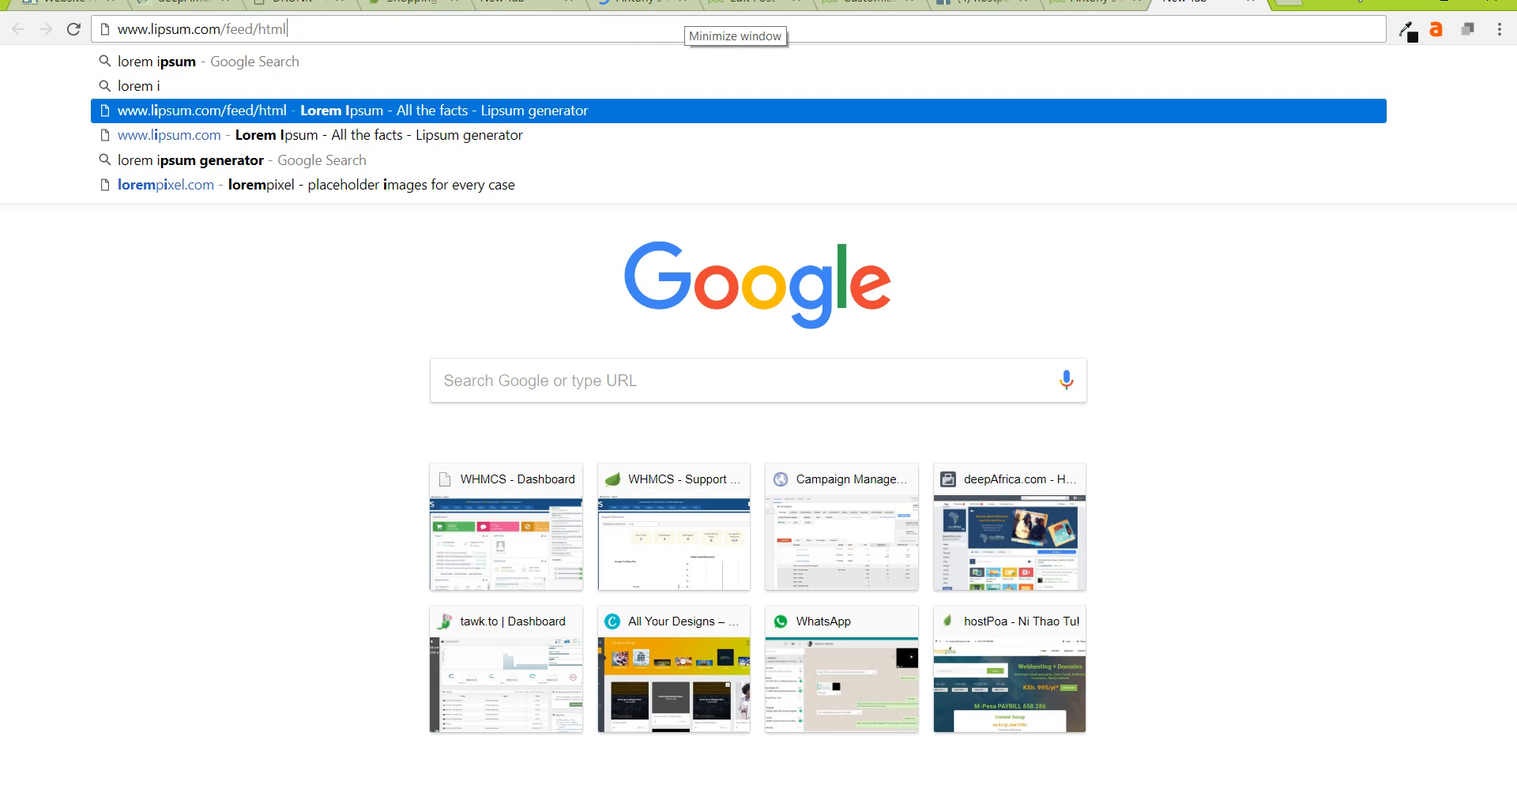
{"action": "key", "text": "Down"}
{"action": "key", "text": "Return"}
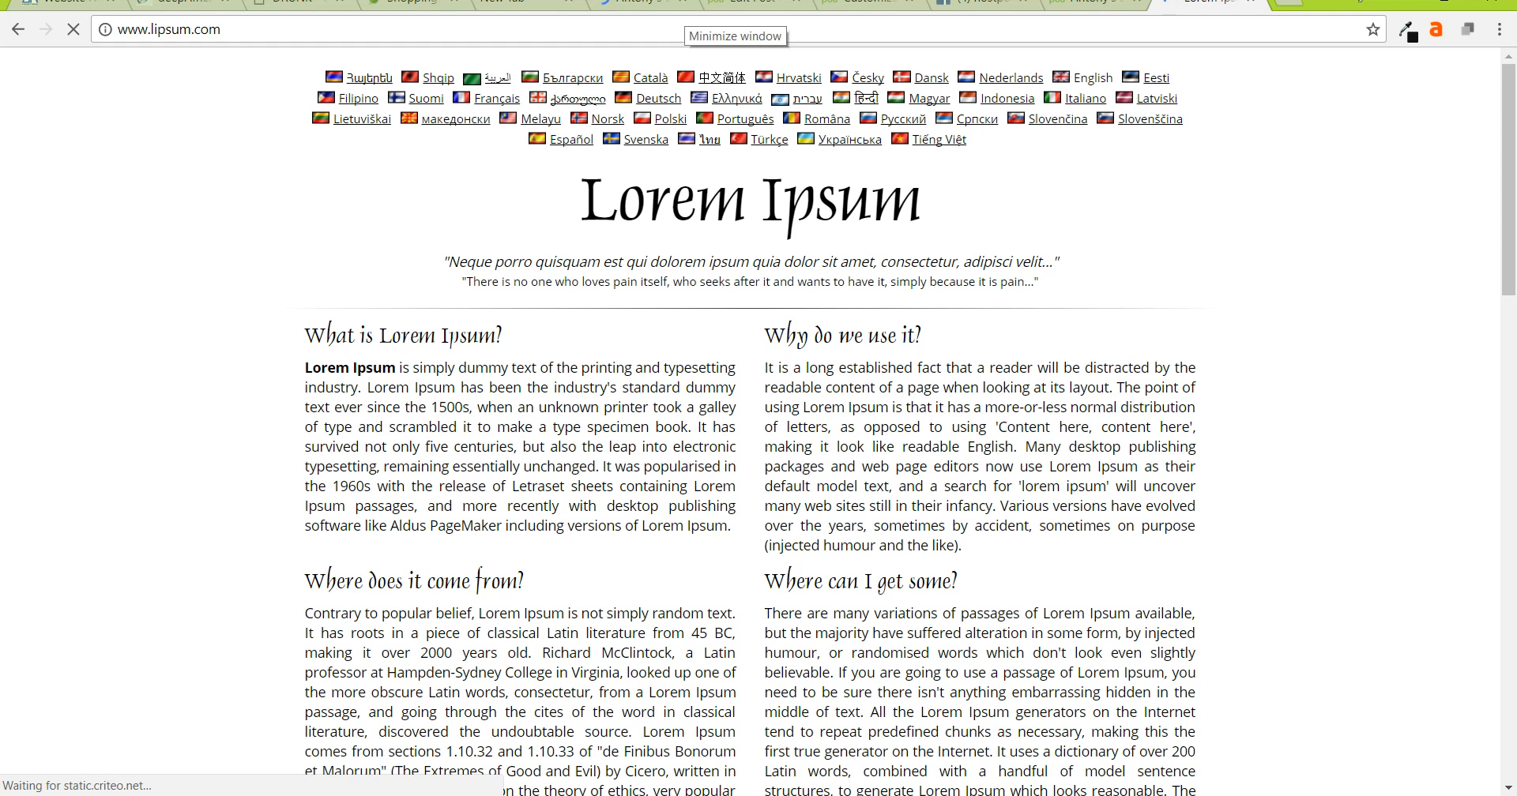
{"action": "scroll", "coordinate": [759, 419], "scroll_direction": "down", "scroll_amount": 9}
{"action": "left_click", "coordinate": [1065, 228]}
{"action": "left_click", "coordinate": [1065, 228]}
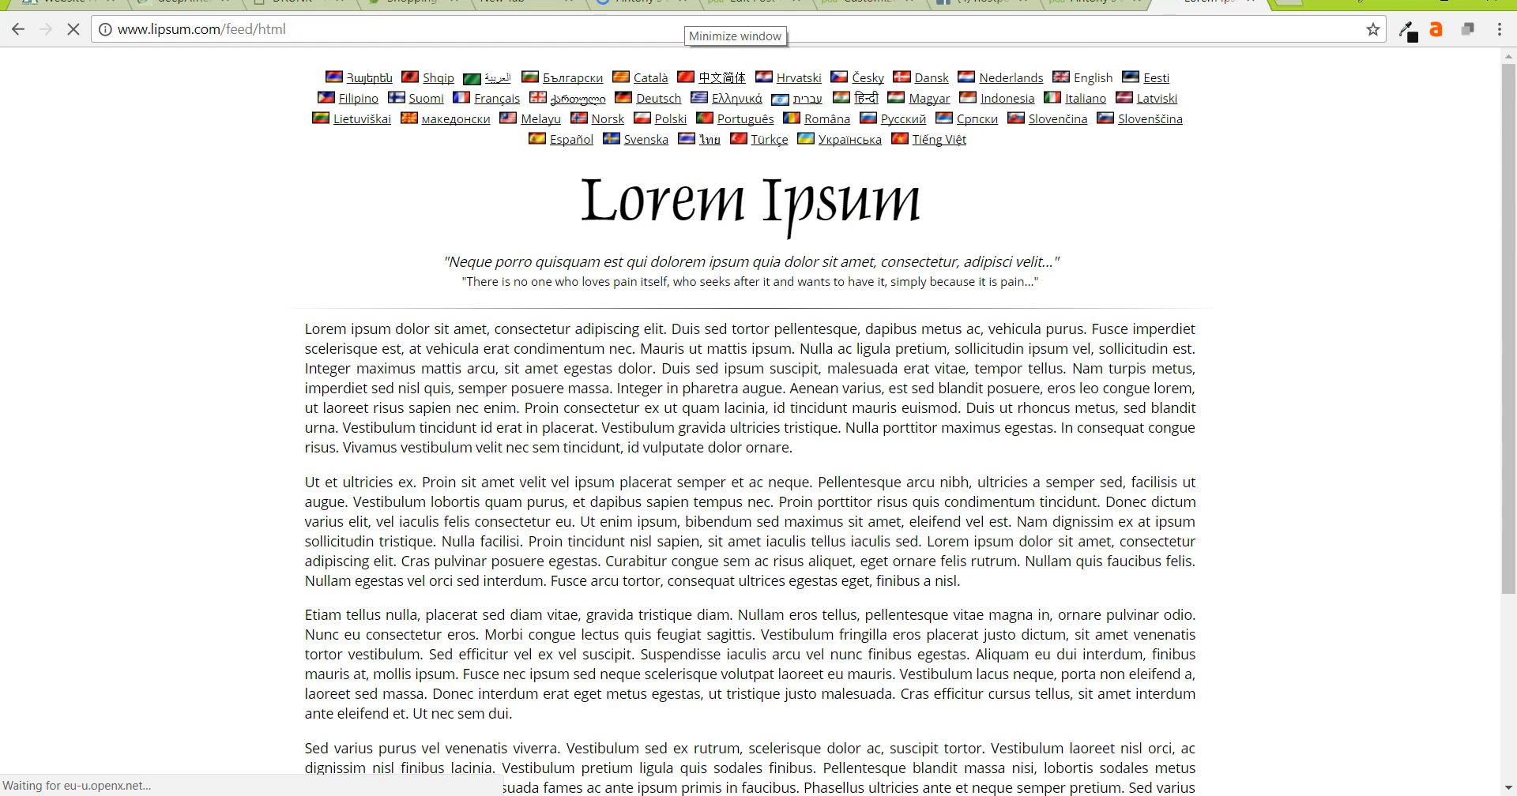
- Copy all the generated paragraphs and return to the blog's tab
{"action": "left_click_drag", "start_coordinate": [305, 329], "coordinate": [448, 699]}
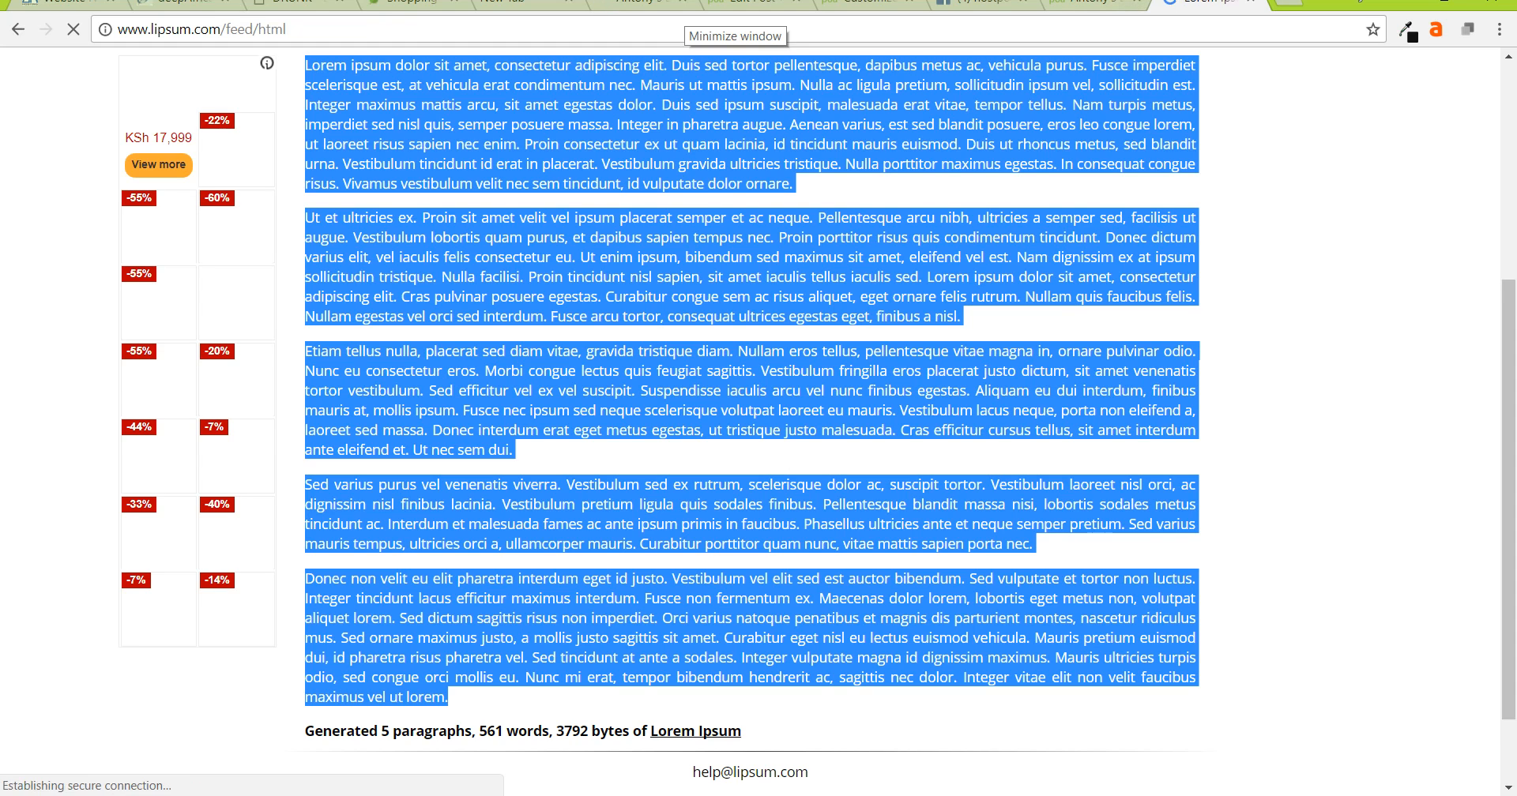
{"action": "right_click", "coordinate": [710, 222]}
{"action": "left_click", "coordinate": [743, 234]}
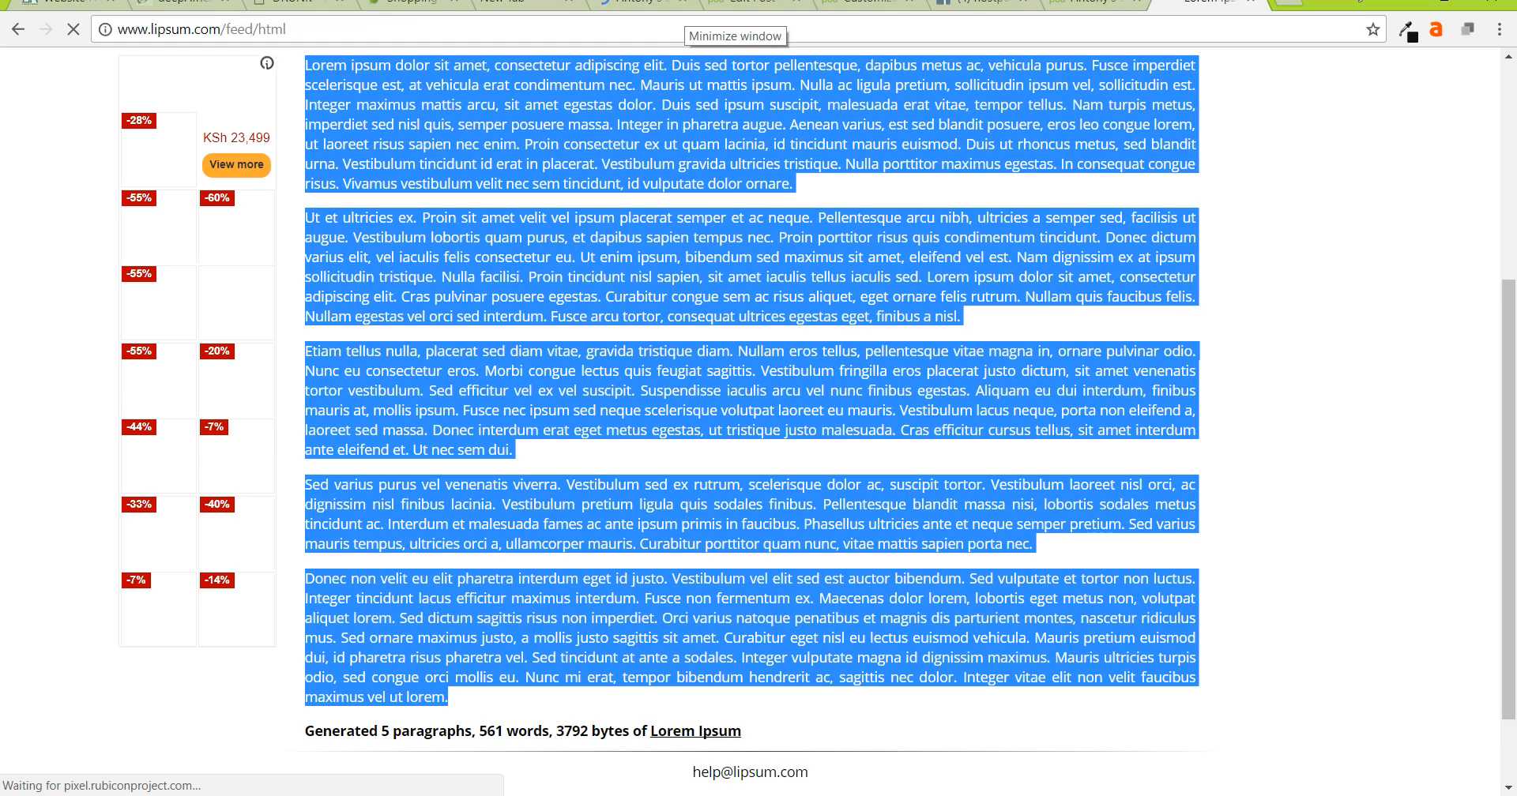
{"action": "left_click", "coordinate": [1086, 4]}
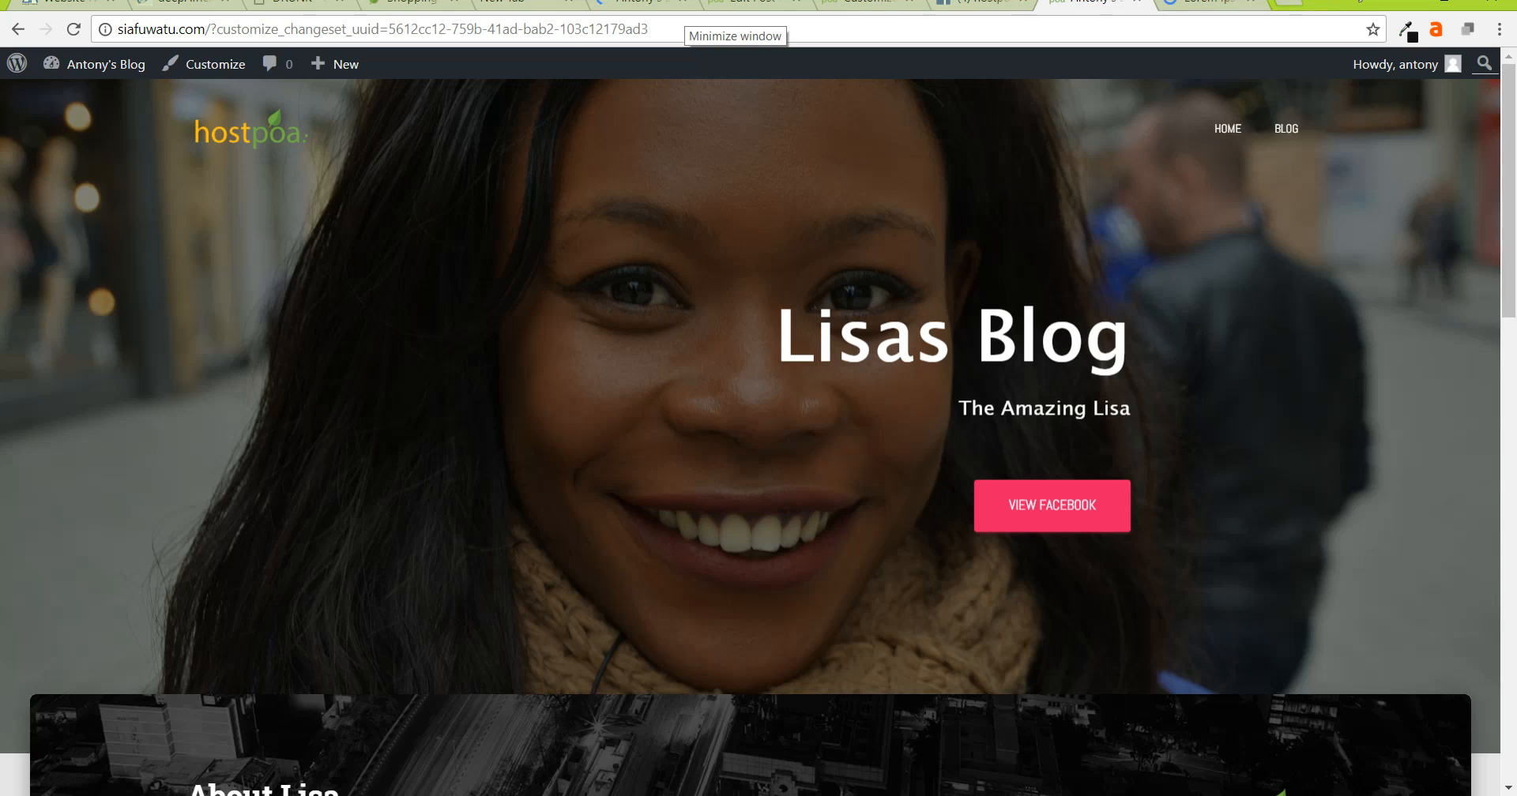
- Replace the 'bla bla bla' line in the post with the pasted lorem ipsum paragraphs
{"action": "left_click", "coordinate": [869, 4]}
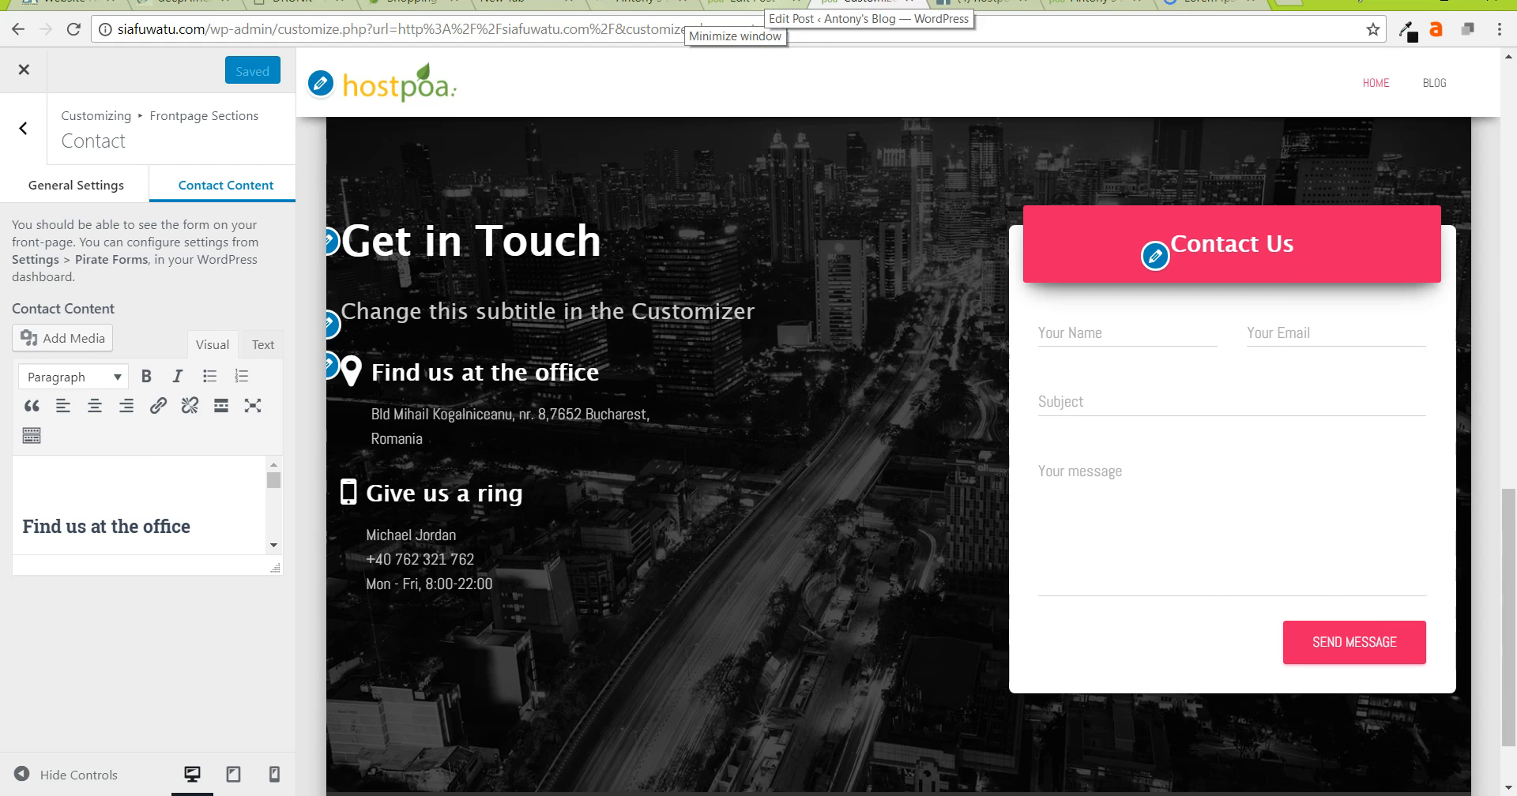
{"action": "left_click", "coordinate": [754, 4]}
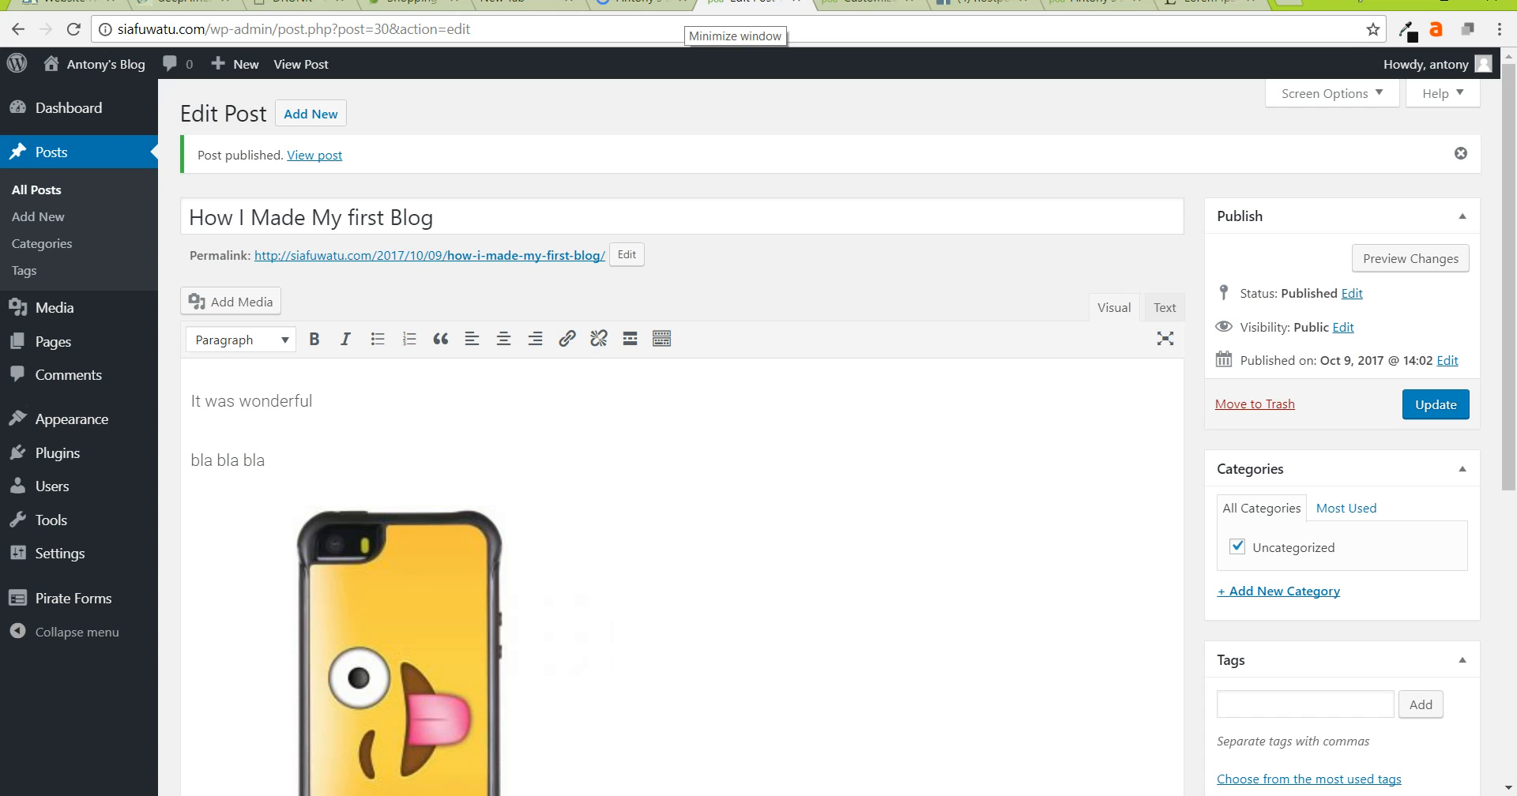
{"action": "key", "text": "shift+End"}
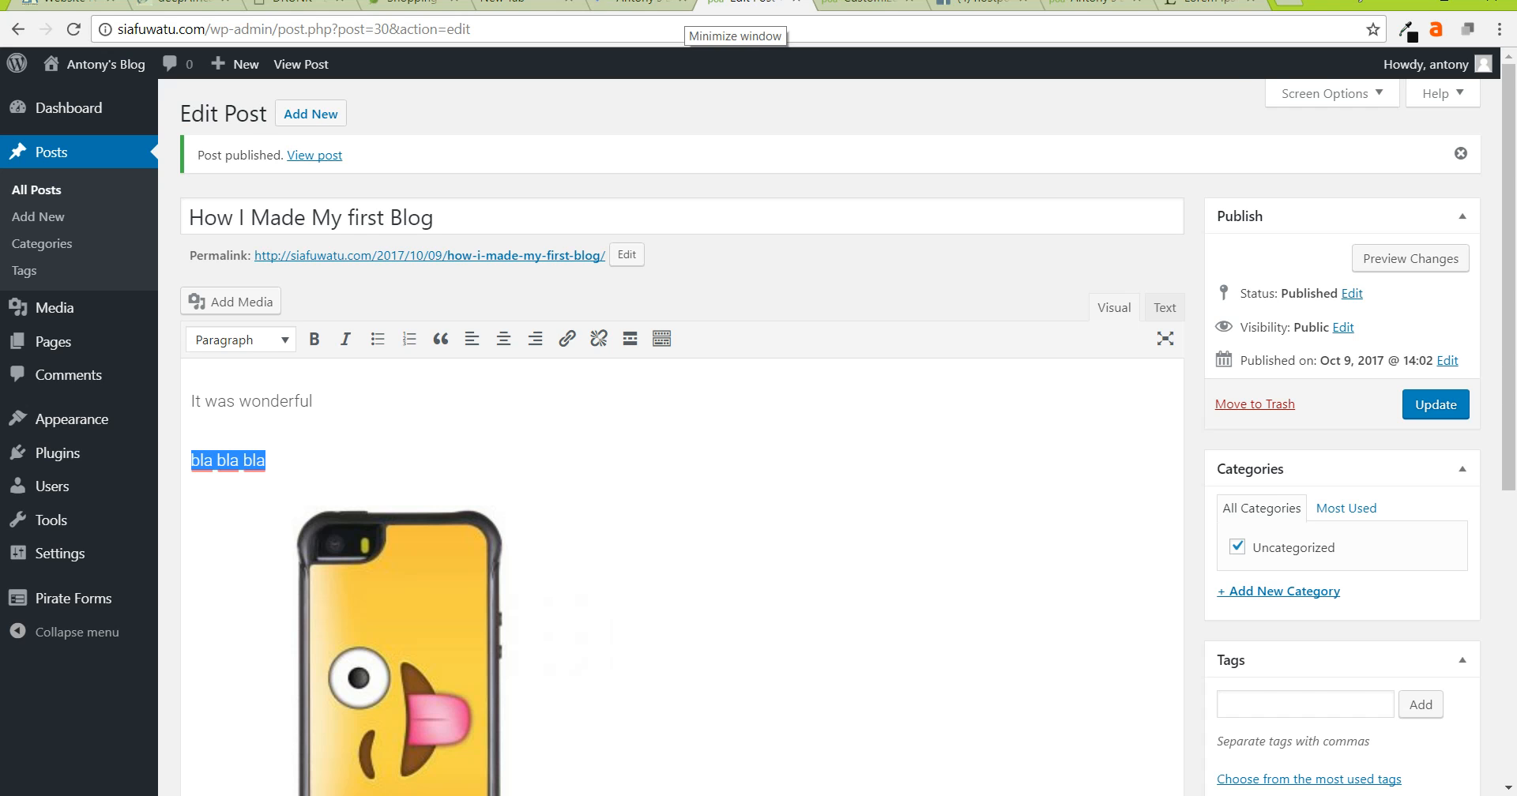
{"action": "key", "text": "ctrl+v"}
{"action": "scroll", "coordinate": [683, 474], "scroll_direction": "down", "scroll_amount": 5}
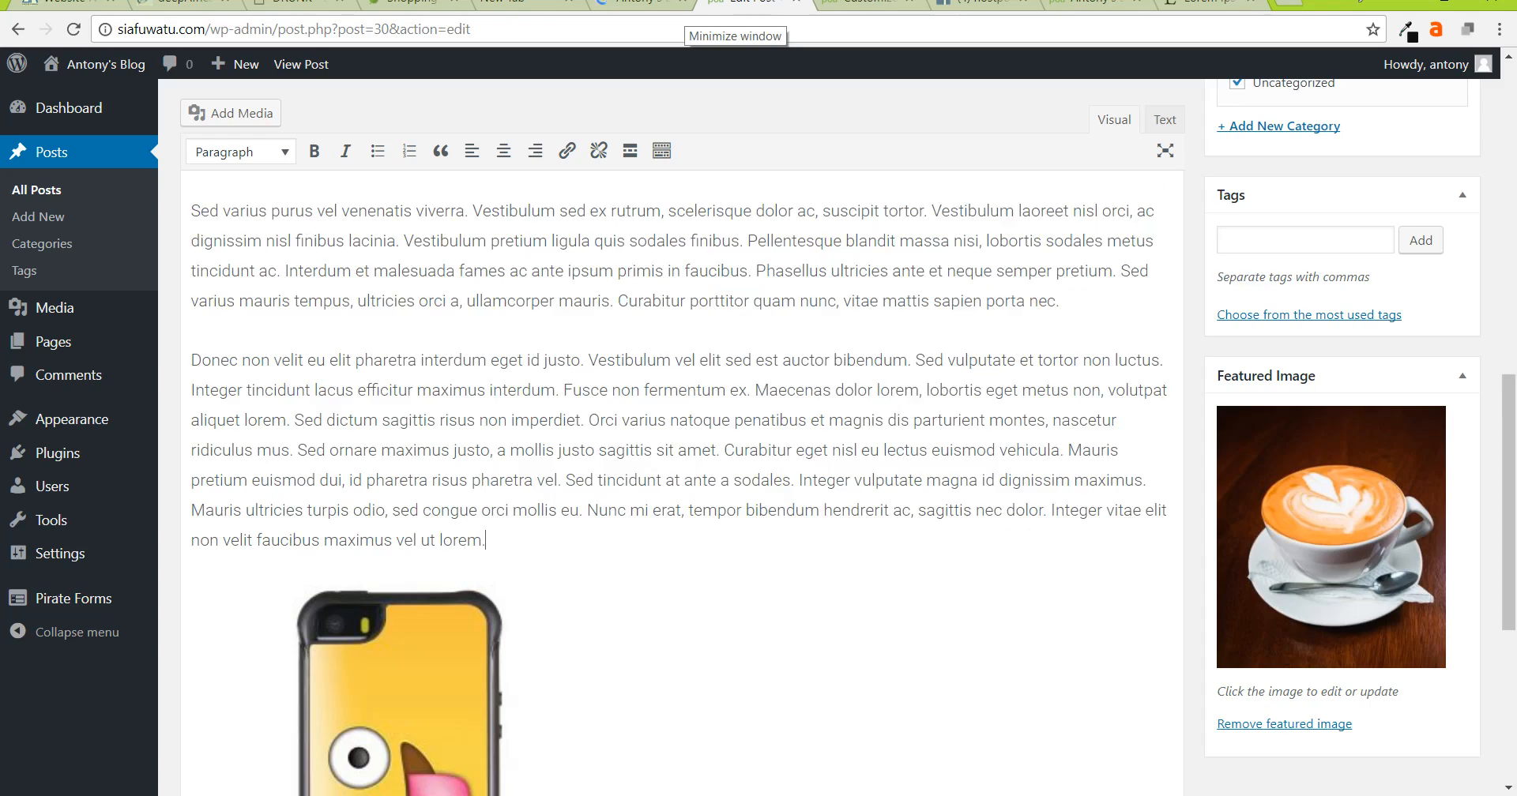
{"action": "scroll", "coordinate": [682, 474], "scroll_direction": "up", "scroll_amount": 2}
{"action": "scroll", "coordinate": [682, 474], "scroll_direction": "up", "scroll_amount": 6}
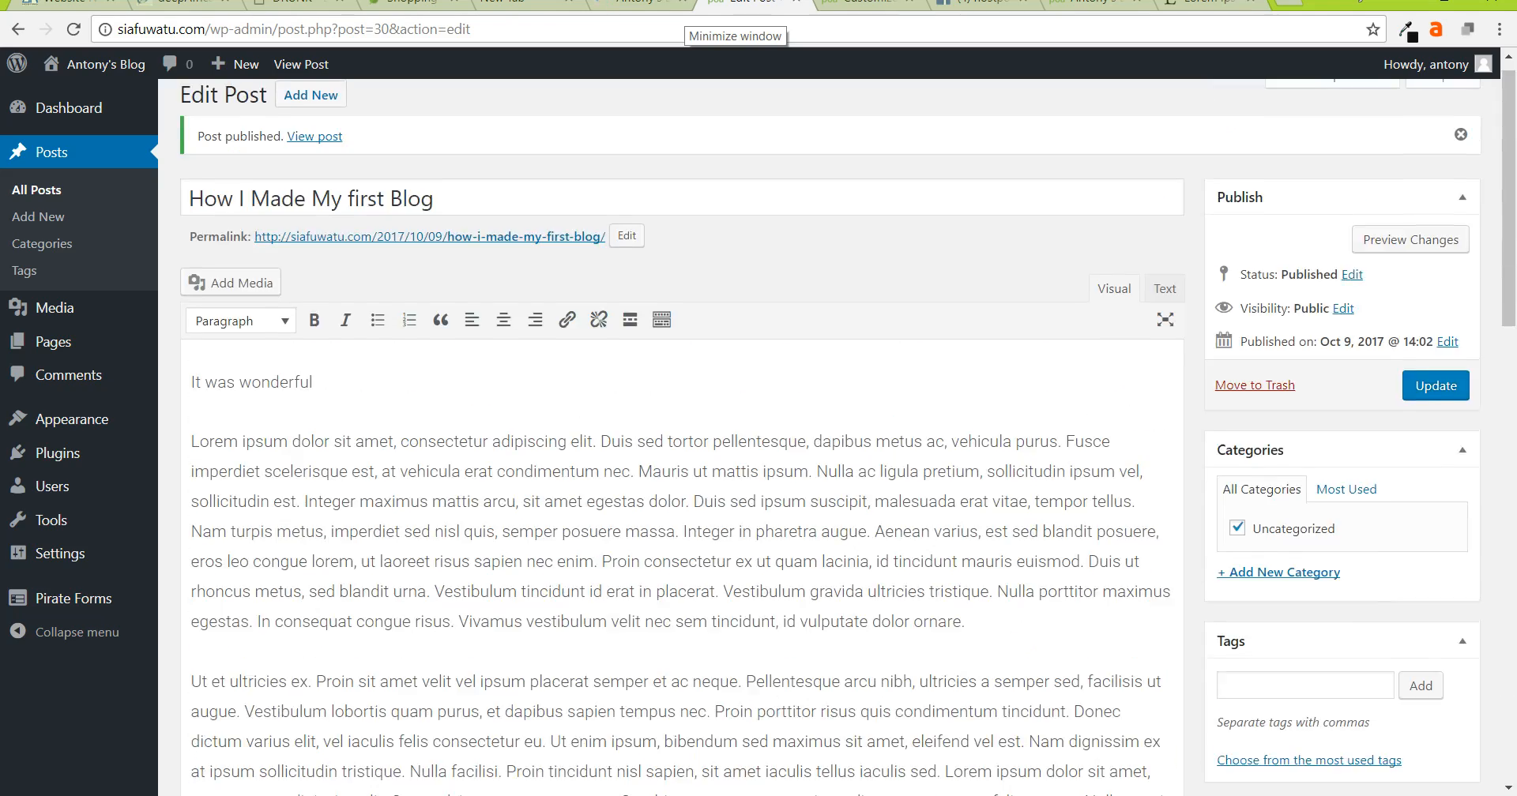
{"action": "scroll", "coordinate": [682, 474], "scroll_direction": "down", "scroll_amount": 4}
{"action": "scroll", "coordinate": [683, 474], "scroll_direction": "down", "scroll_amount": 4}
- Move the phone image up into the lorem ipsum text after the Curabitur line
{"action": "left_click", "coordinate": [402, 584]}
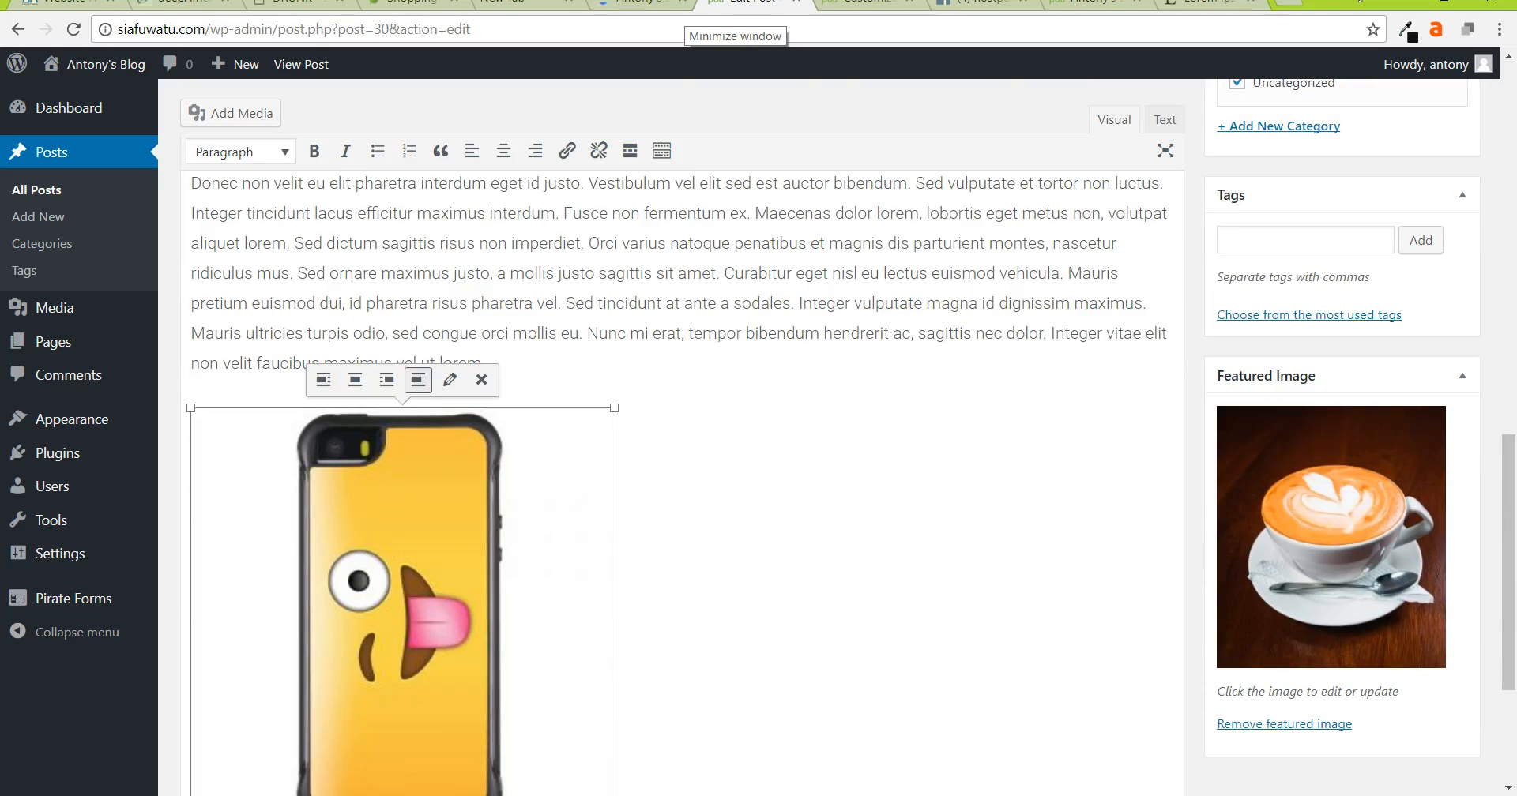
{"action": "left_click", "coordinate": [386, 379]}
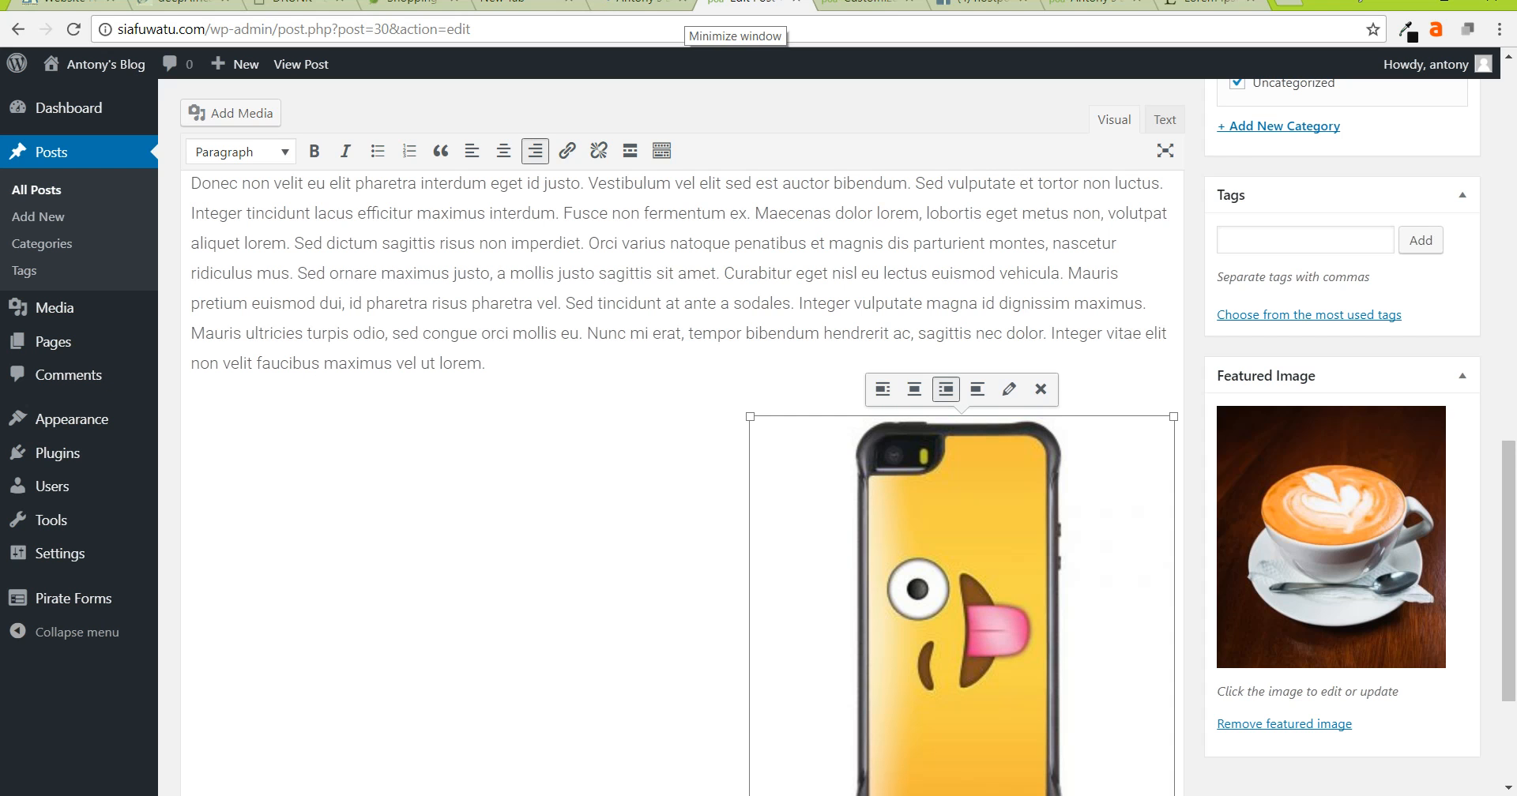
{"action": "scroll", "coordinate": [682, 482], "scroll_direction": "up", "scroll_amount": 4}
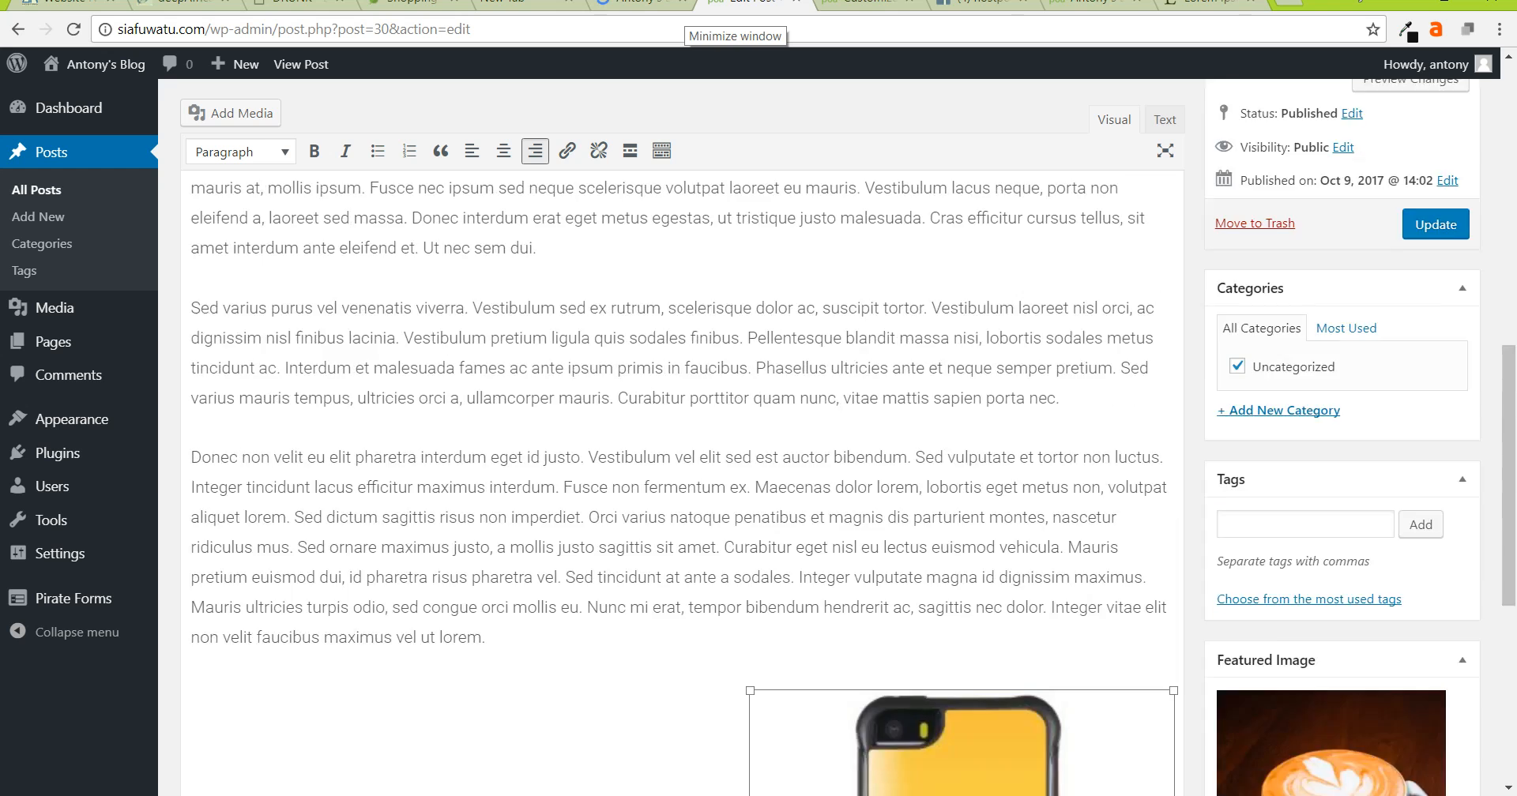
{"action": "scroll", "coordinate": [683, 482], "scroll_direction": "down", "scroll_amount": 2}
{"action": "left_click_drag", "start_coordinate": [871, 682], "coordinate": [775, 262]}
{"action": "left_click", "coordinate": [626, 531]}
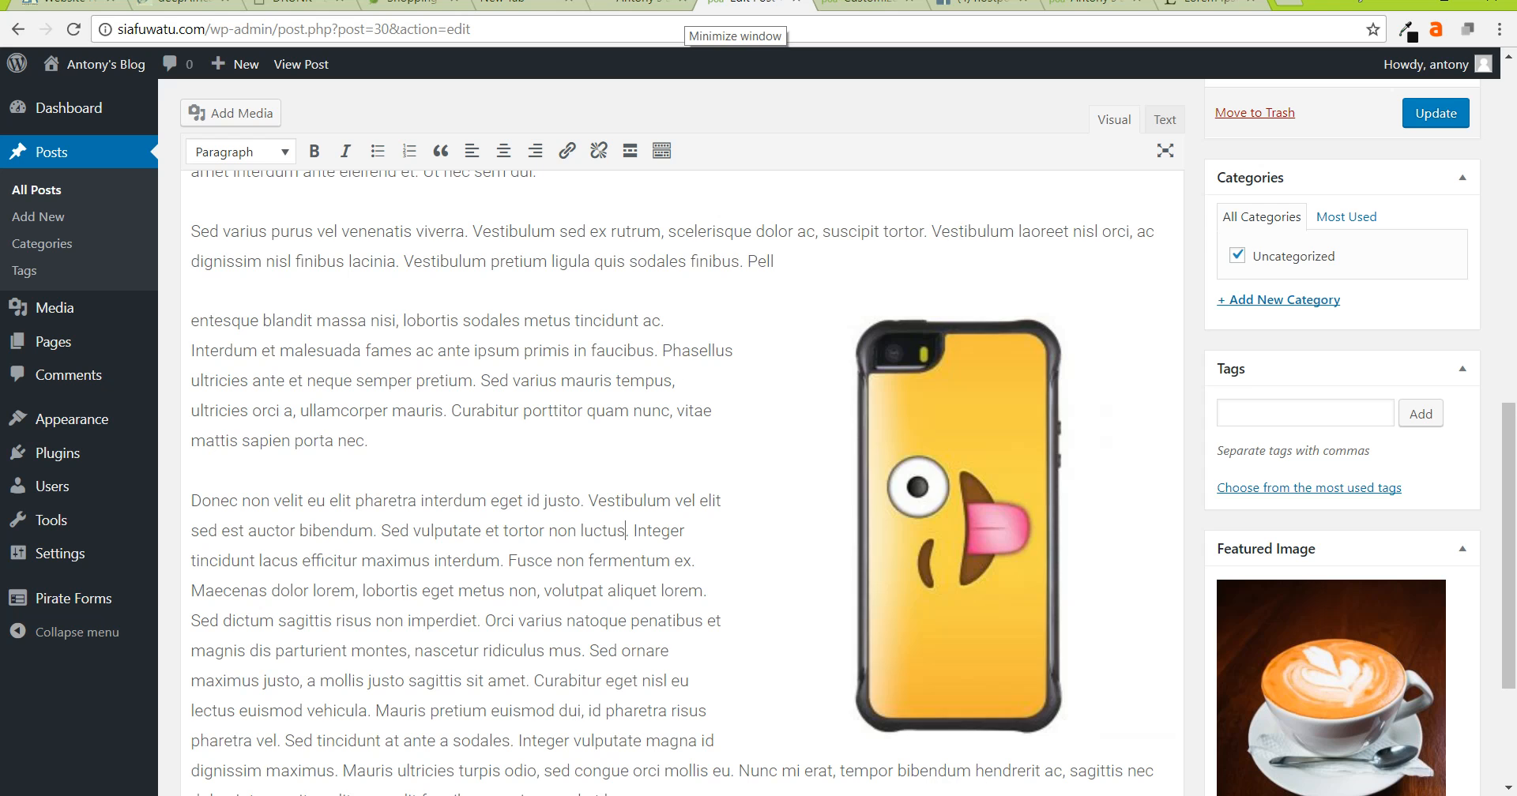
{"action": "scroll", "coordinate": [625, 474], "scroll_direction": "down", "scroll_amount": 3}
{"action": "scroll", "coordinate": [625, 474], "scroll_direction": "up", "scroll_amount": 4}
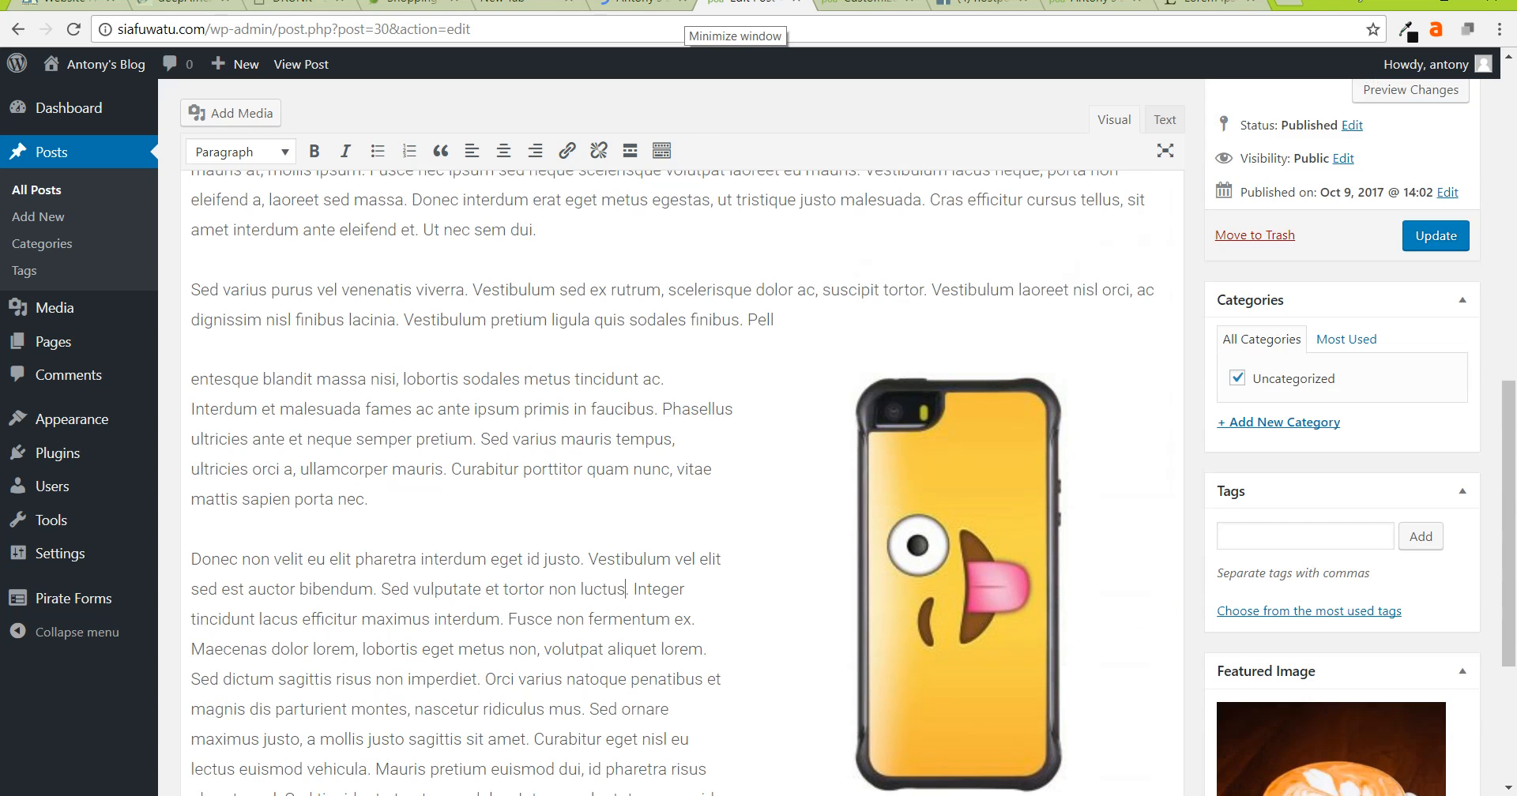
{"action": "left_click_drag", "start_coordinate": [959, 553], "coordinate": [412, 291]}
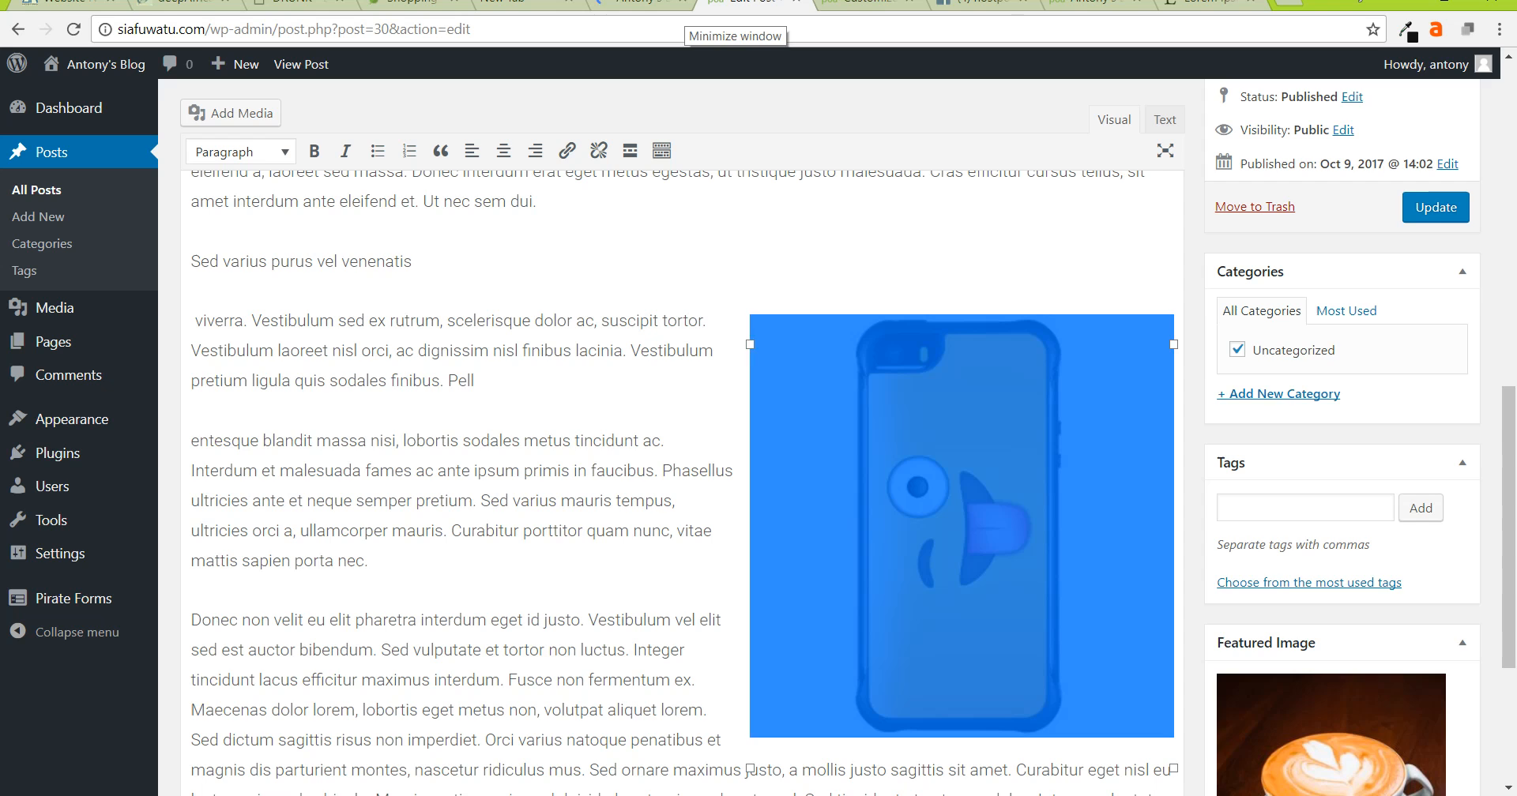
{"action": "scroll", "coordinate": [679, 474], "scroll_direction": "up", "scroll_amount": 4}
{"action": "left_click_drag", "start_coordinate": [869, 656], "coordinate": [942, 258]}
- Left-align the phone image so the text wraps around it, then open Add Media
{"action": "scroll", "coordinate": [679, 474], "scroll_direction": "up", "scroll_amount": 1}
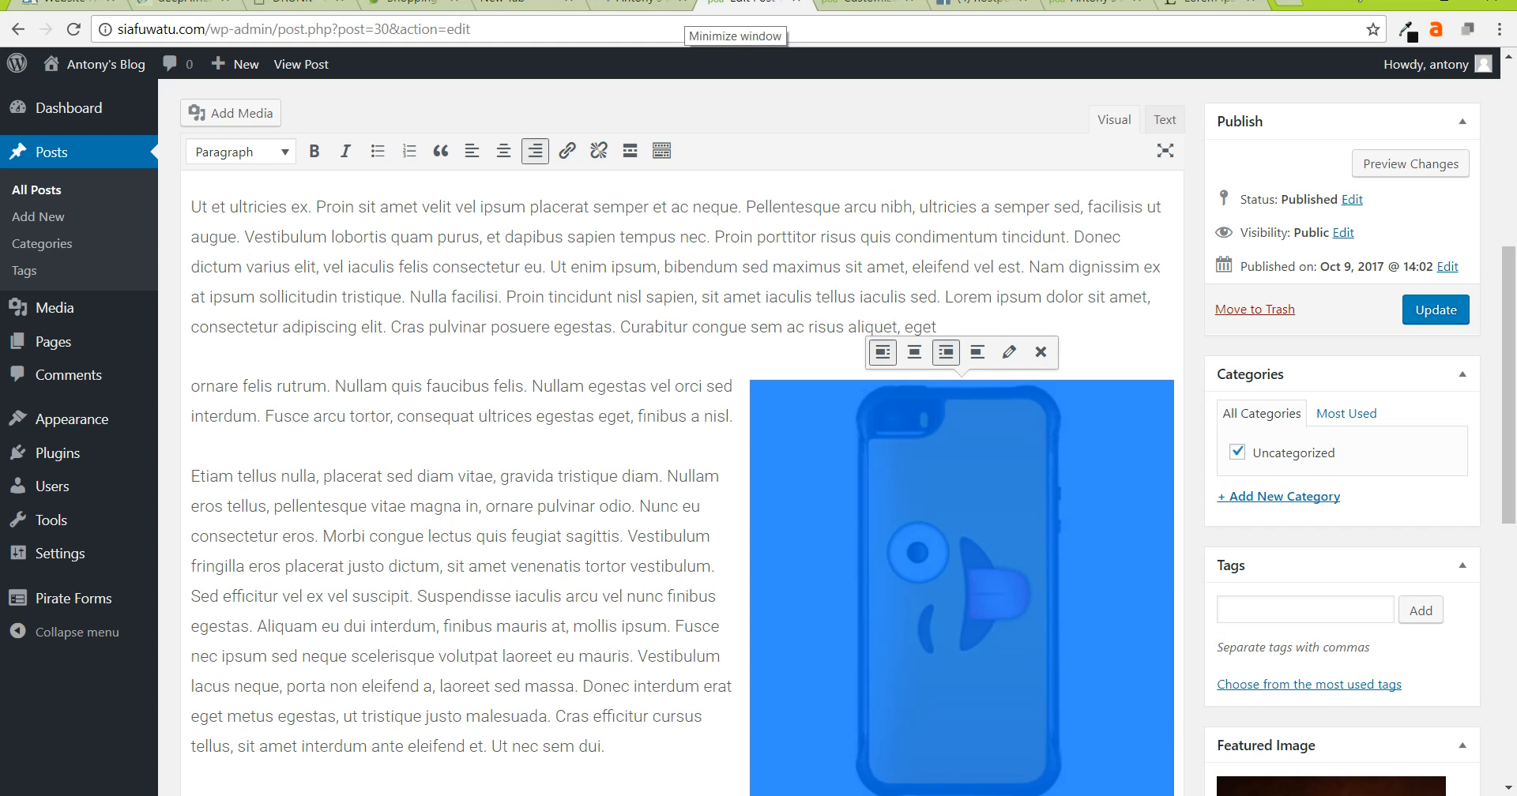
{"action": "left_click", "coordinate": [883, 352]}
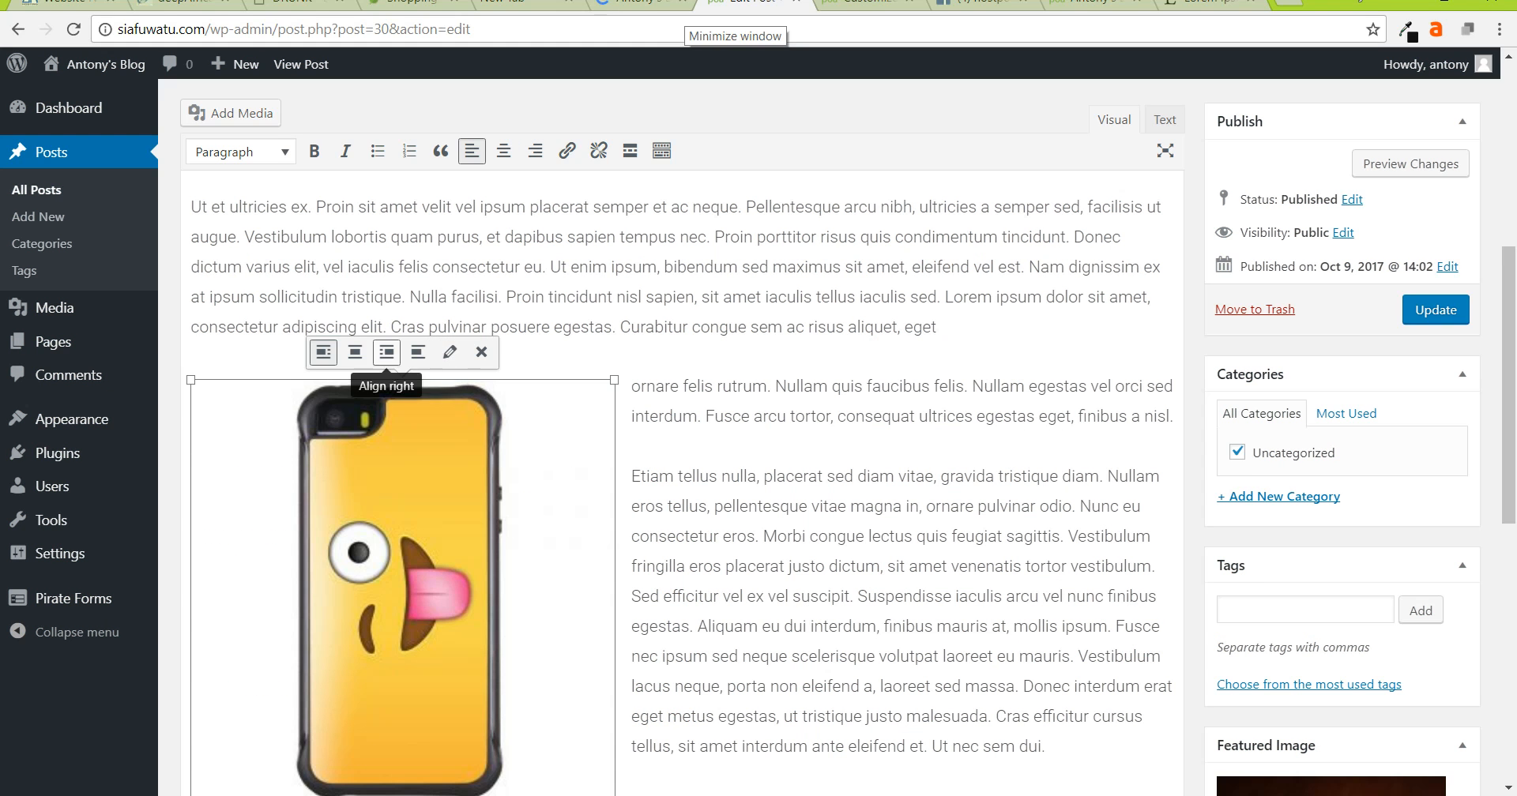
{"action": "left_click", "coordinate": [355, 351]}
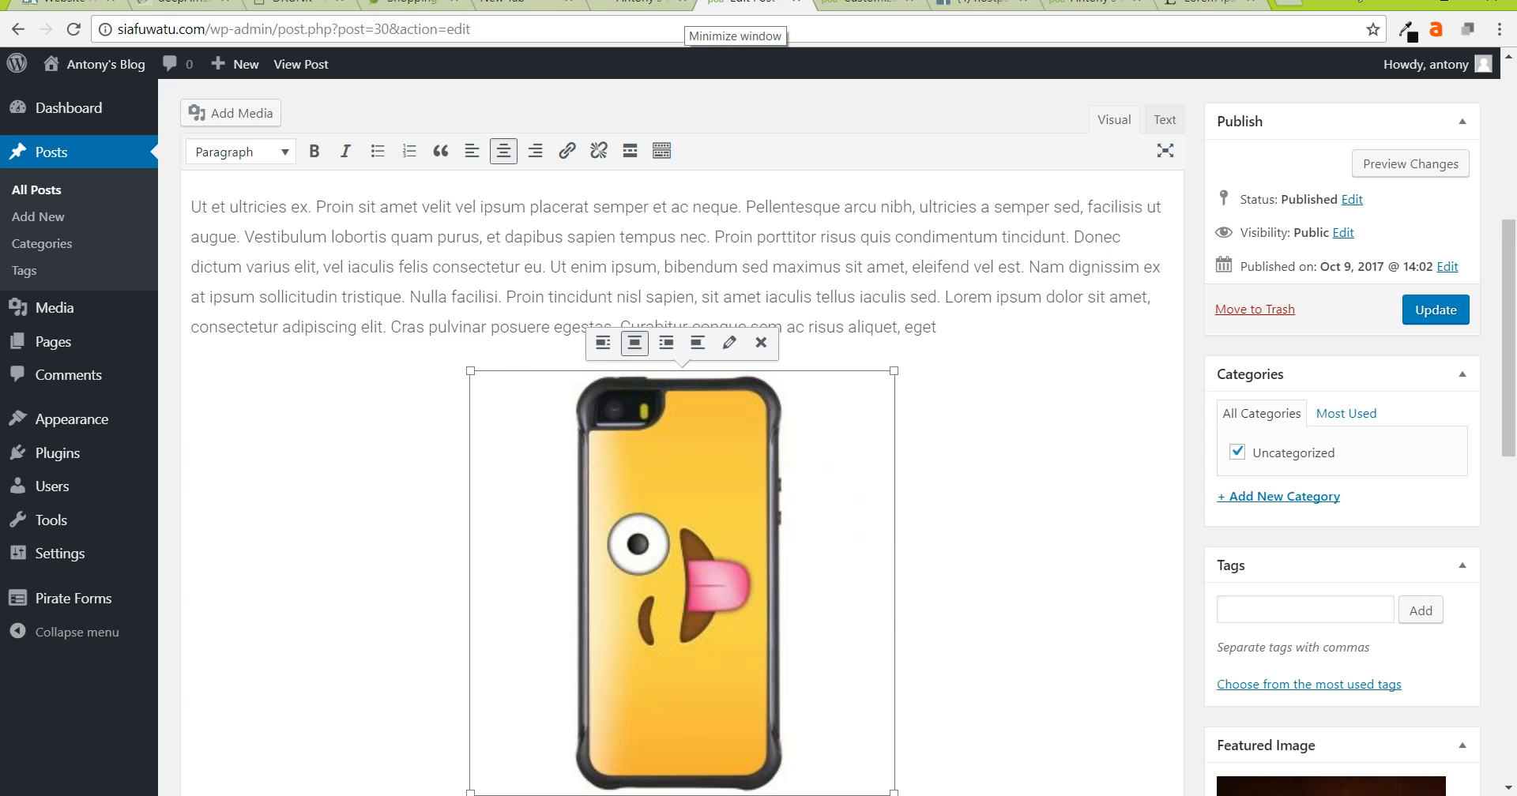
{"action": "left_click", "coordinate": [603, 343]}
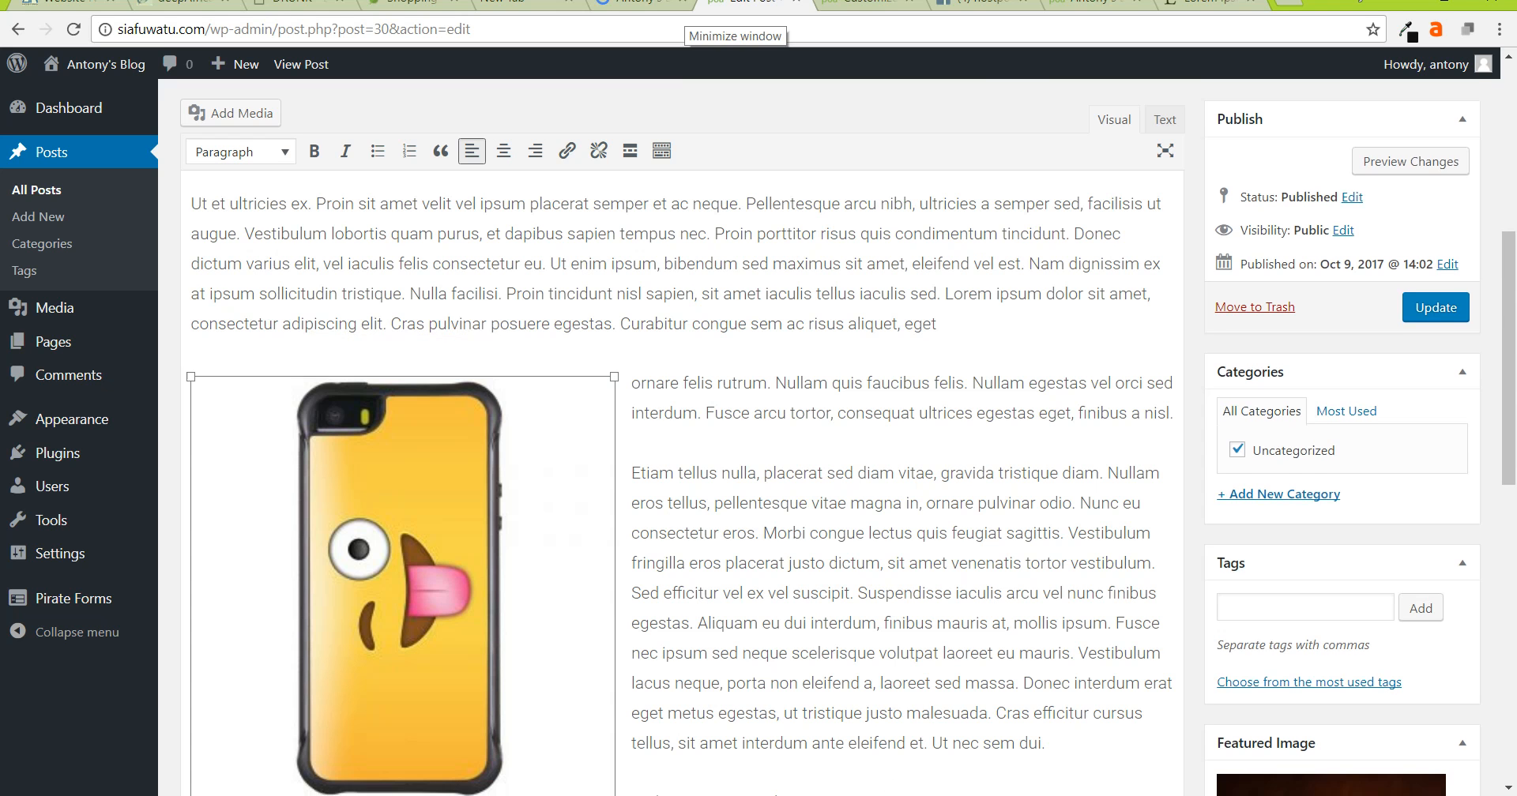
{"action": "scroll", "coordinate": [602, 343], "scroll_direction": "down", "scroll_amount": 4}
{"action": "scroll", "coordinate": [603, 343], "scroll_direction": "down", "scroll_amount": 4}
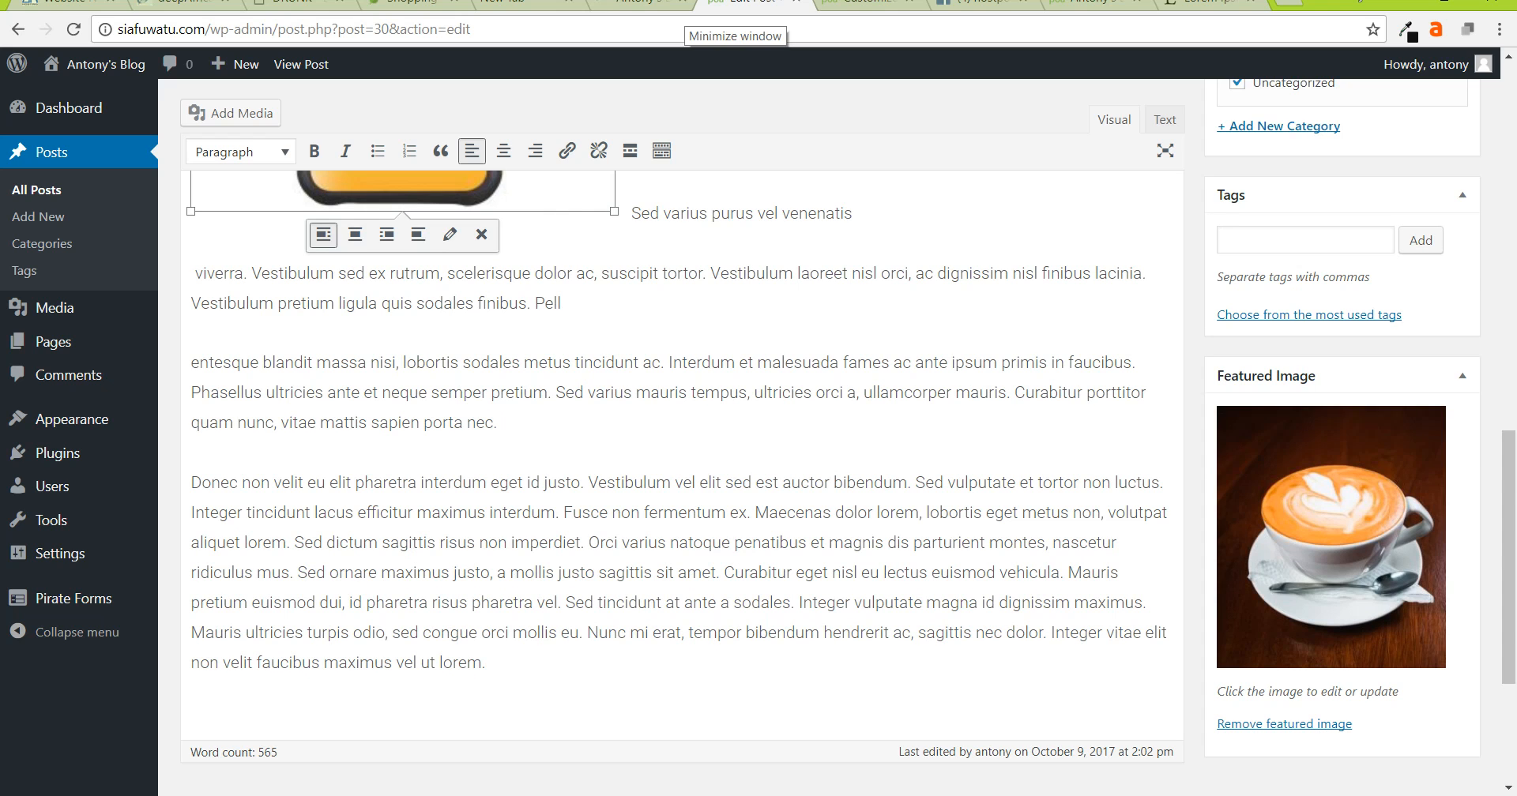
{"action": "scroll", "coordinate": [679, 442], "scroll_direction": "up", "scroll_amount": 5}
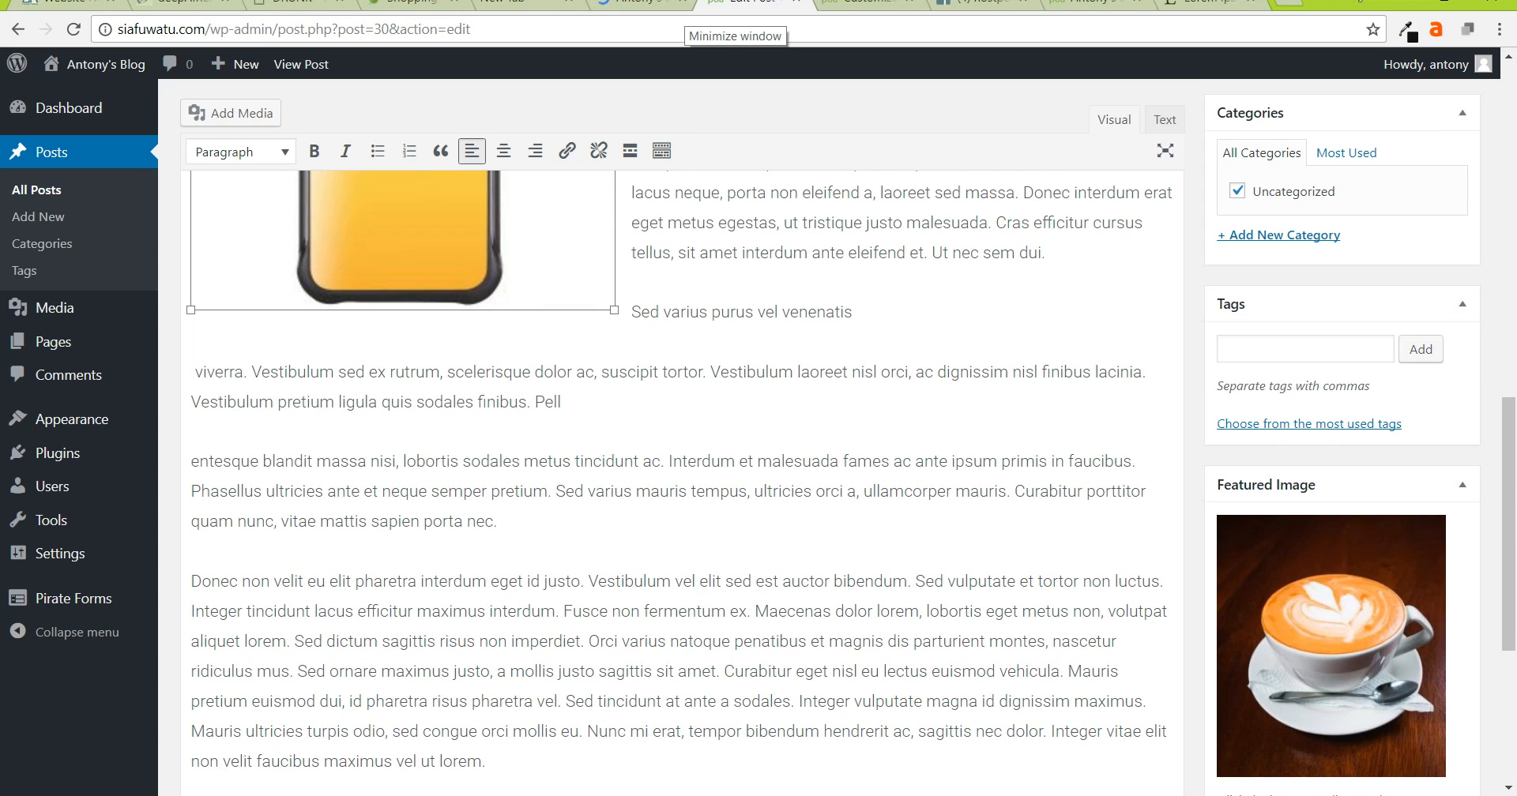
{"action": "left_click", "coordinate": [230, 113]}
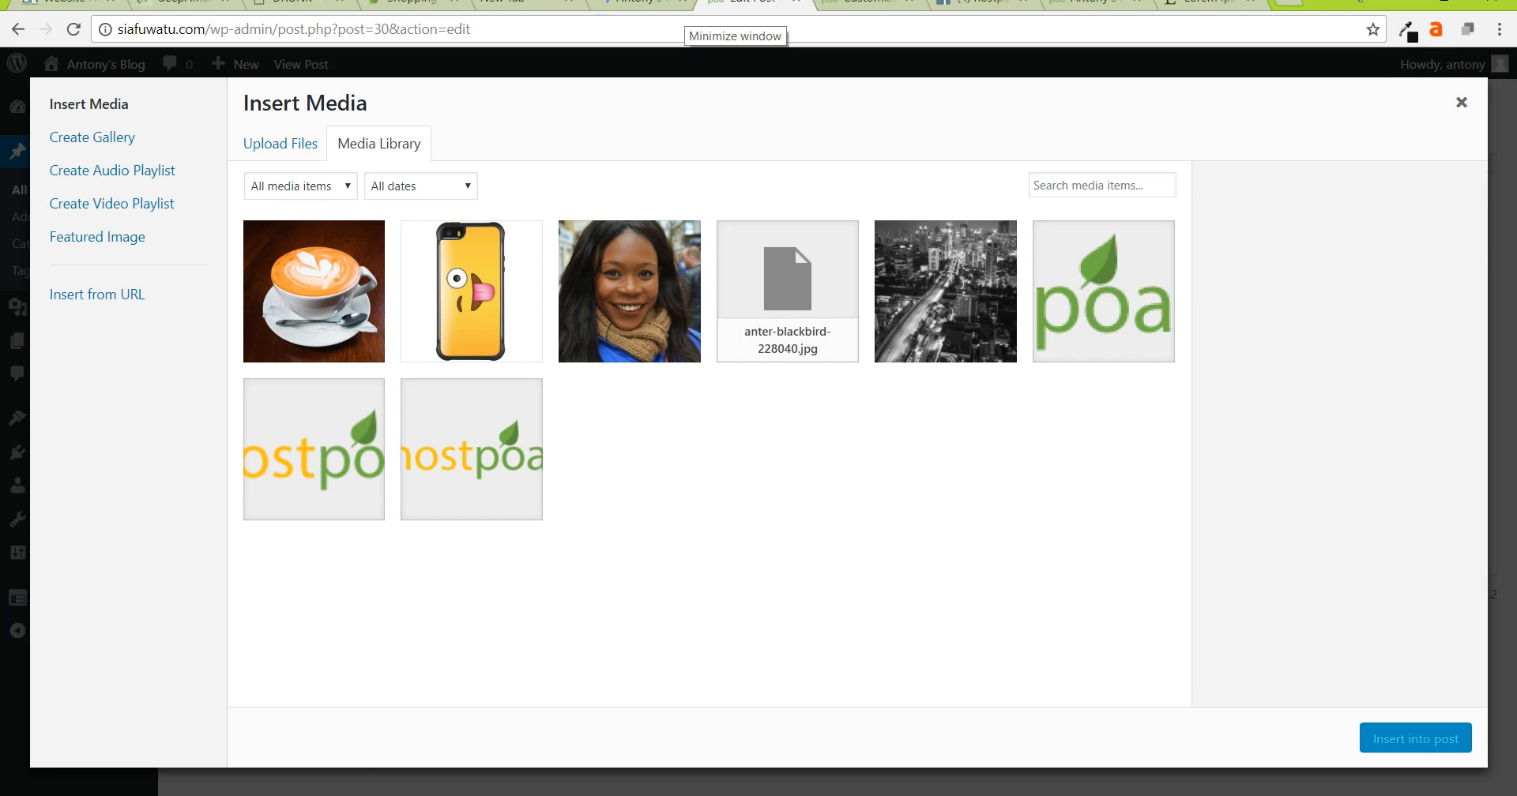
- Insert the smiling woman's photo into the post, then undo that insertion
{"action": "left_click", "coordinate": [630, 292]}
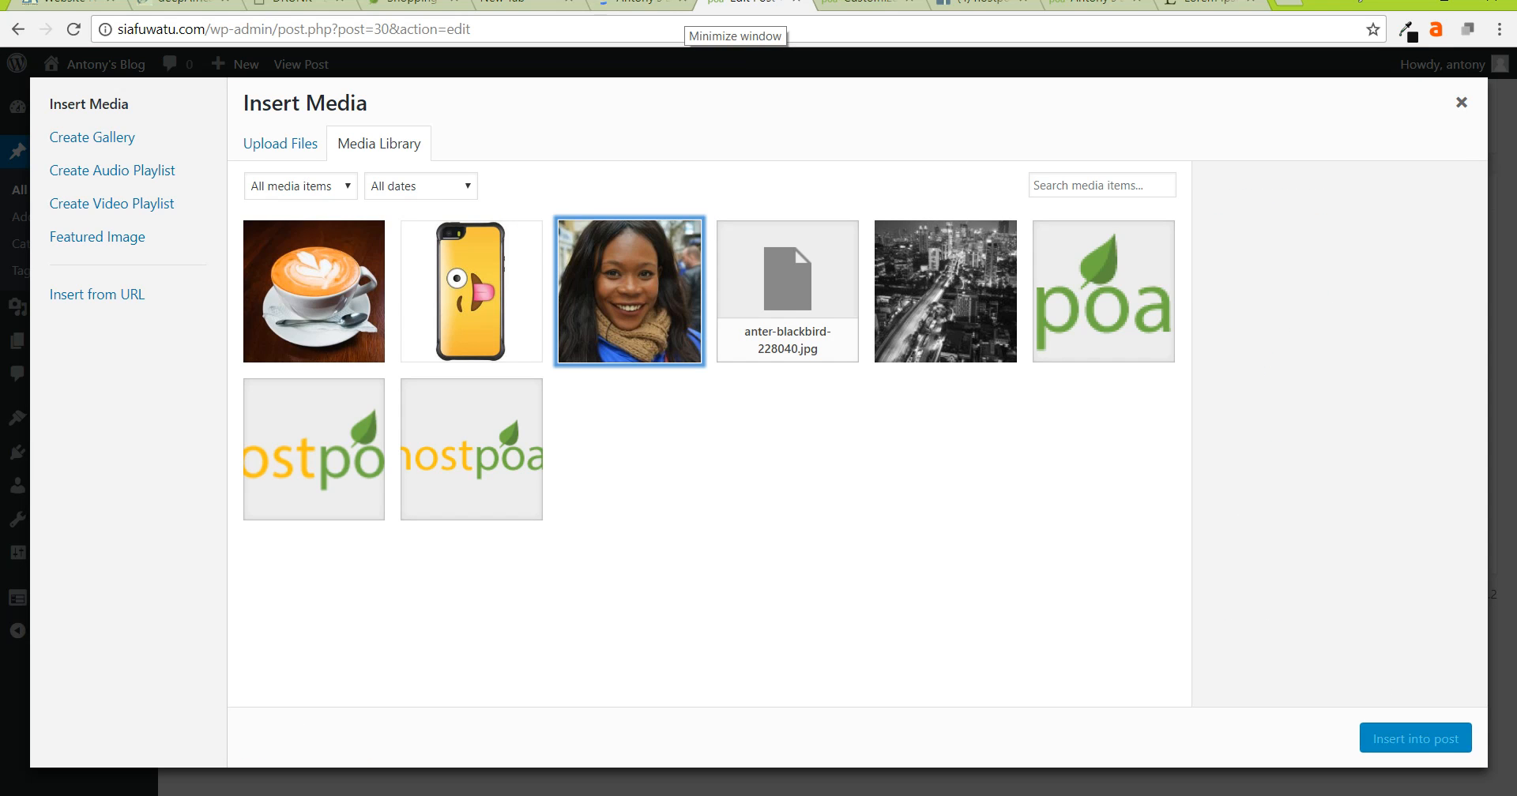
{"action": "left_click", "coordinate": [1415, 738]}
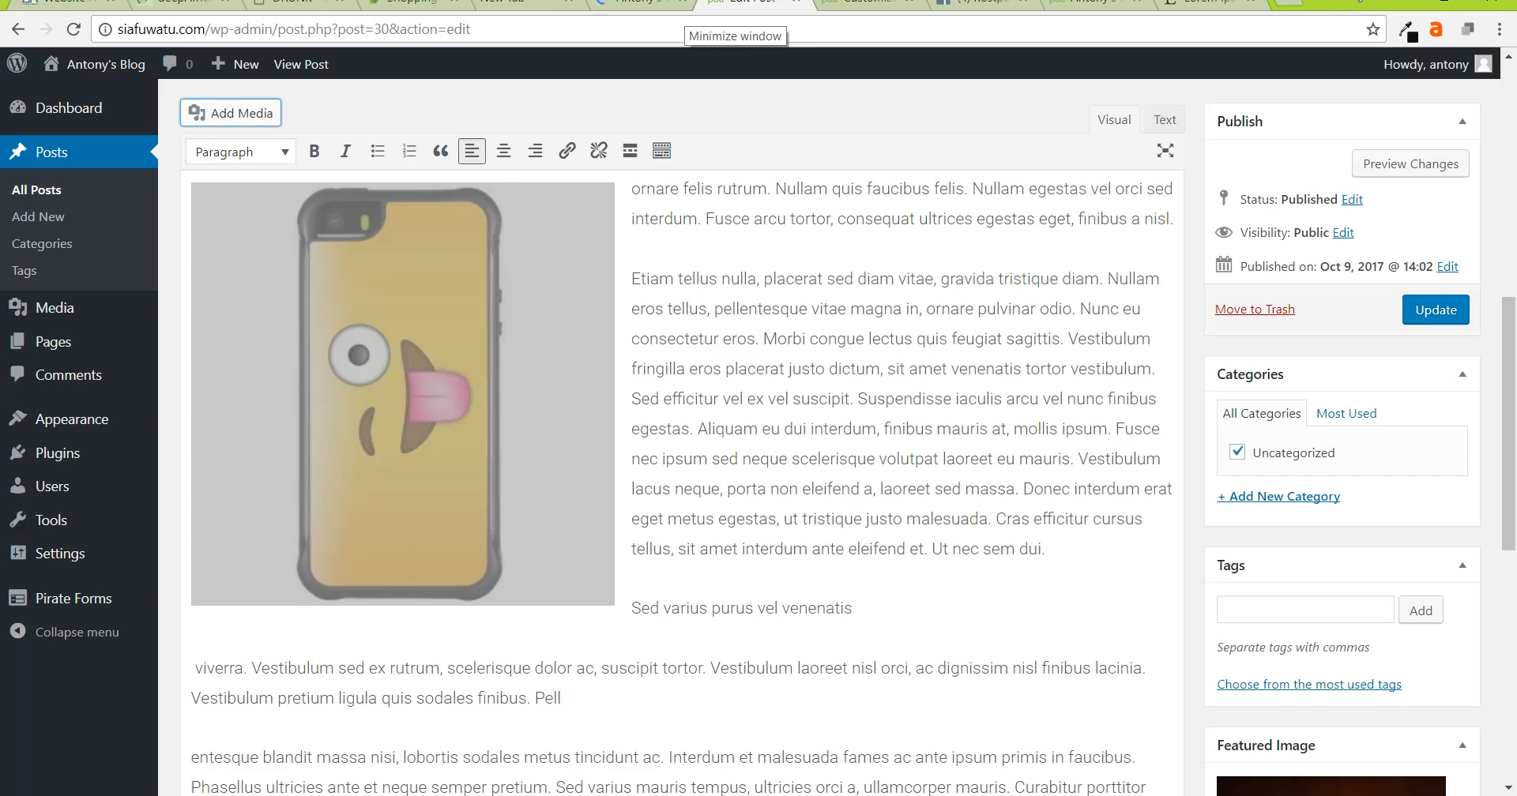
{"action": "scroll", "coordinate": [682, 482], "scroll_direction": "up", "scroll_amount": 9}
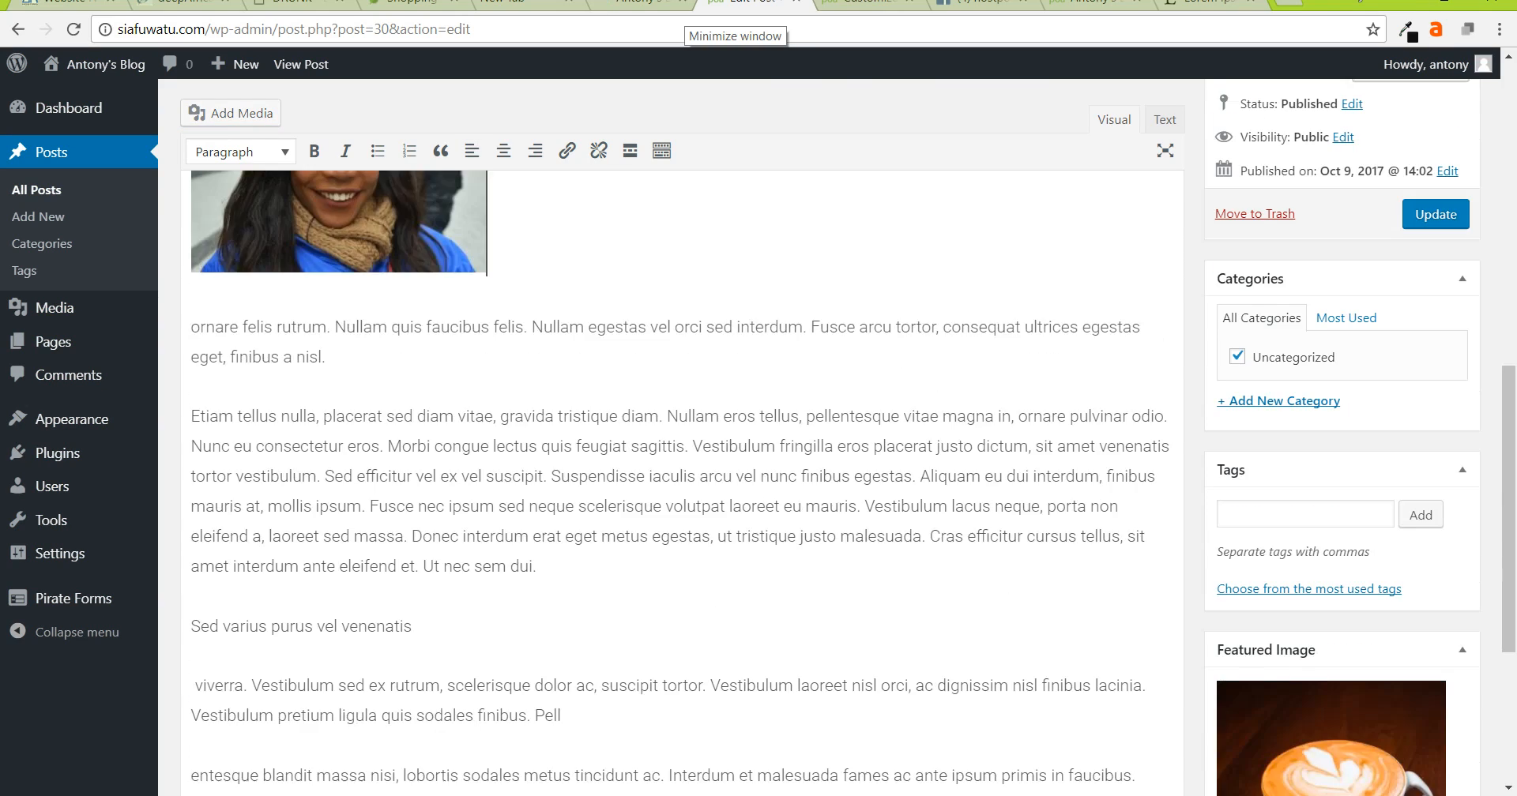
{"action": "scroll", "coordinate": [682, 482], "scroll_direction": "down", "scroll_amount": 5}
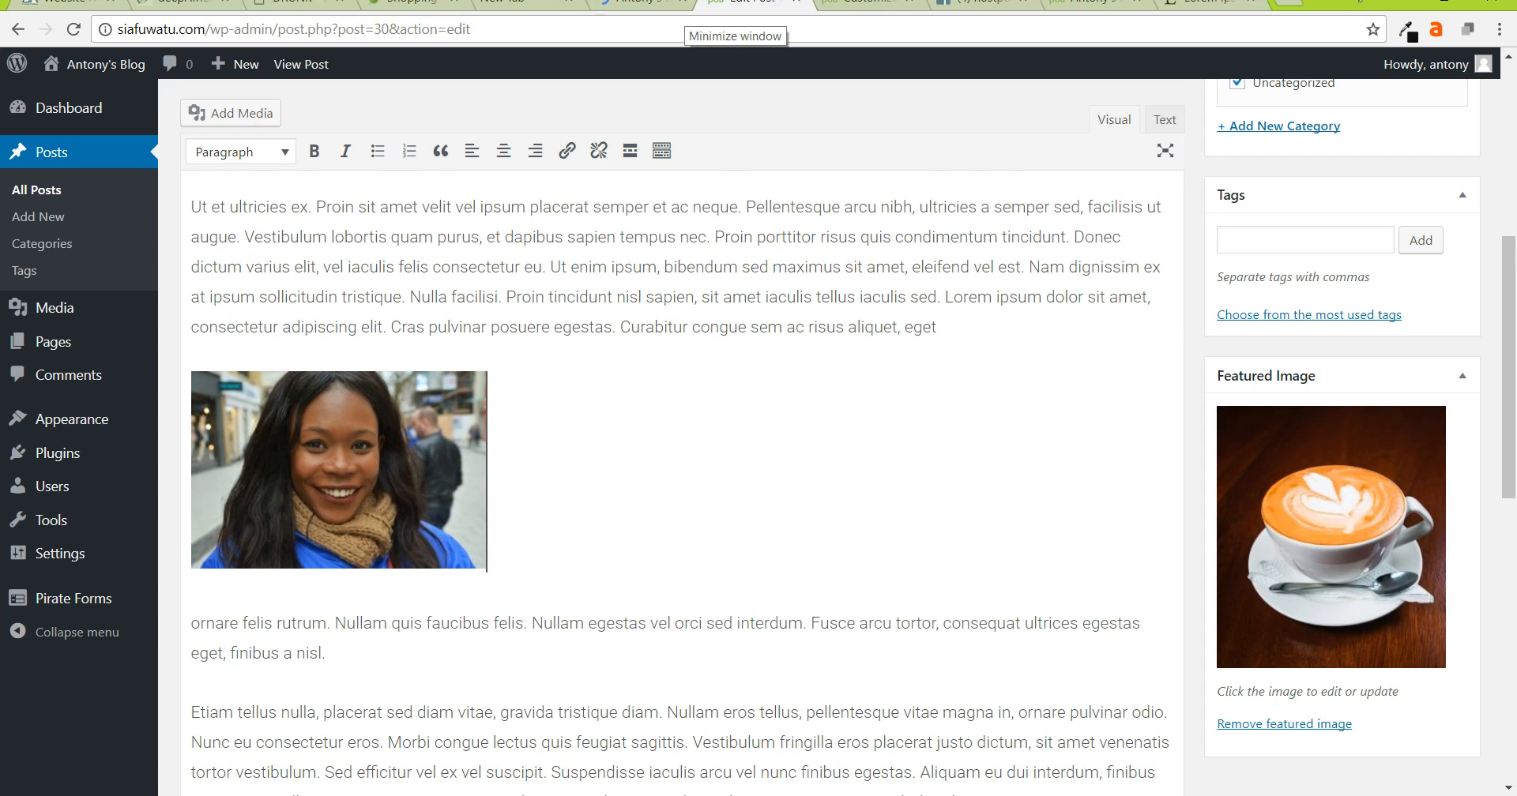
{"action": "key", "text": "ctrl+z"}
{"action": "scroll", "coordinate": [387, 633], "scroll_direction": "down", "scroll_amount": 3}
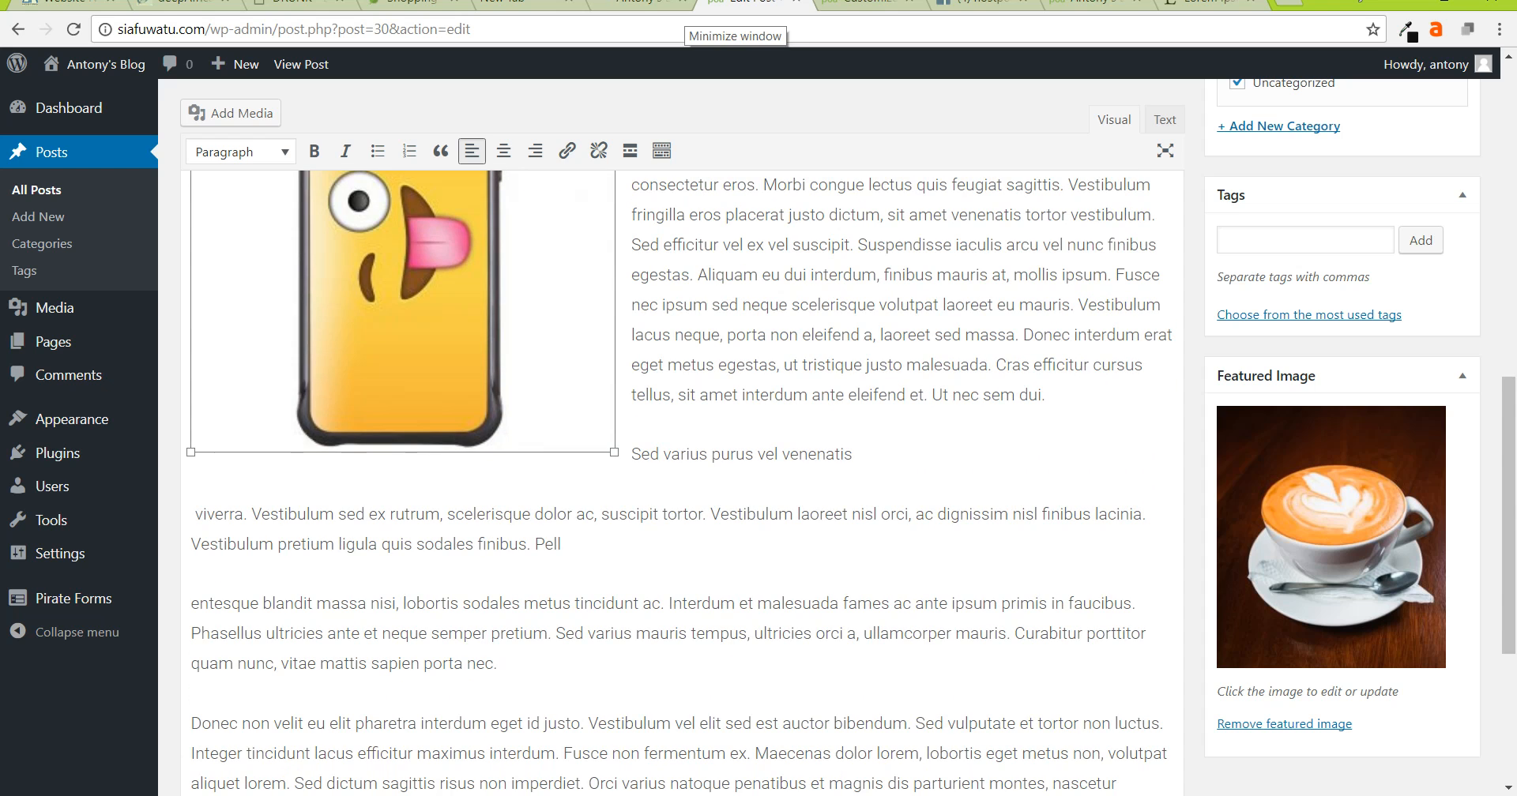
{"action": "left_click", "coordinate": [387, 633]}
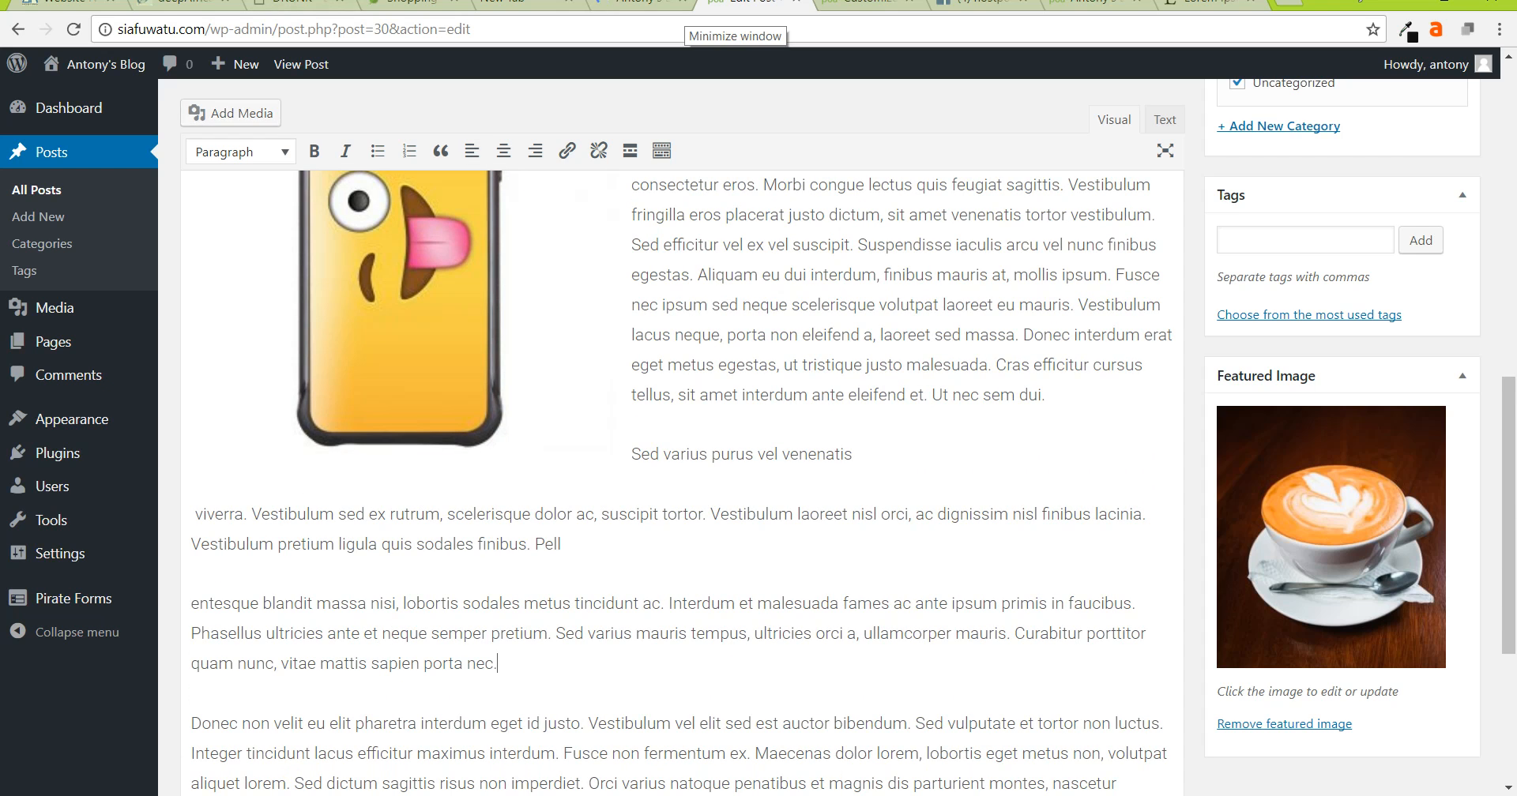
- Re-insert the smiling woman's photo near the end, right-aligned with text wrapping, and enlarge it
{"action": "left_click", "coordinate": [237, 113]}
{"action": "left_click", "coordinate": [630, 292]}
{"action": "left_click", "coordinate": [630, 291]}
{"action": "left_click", "coordinate": [630, 291]}
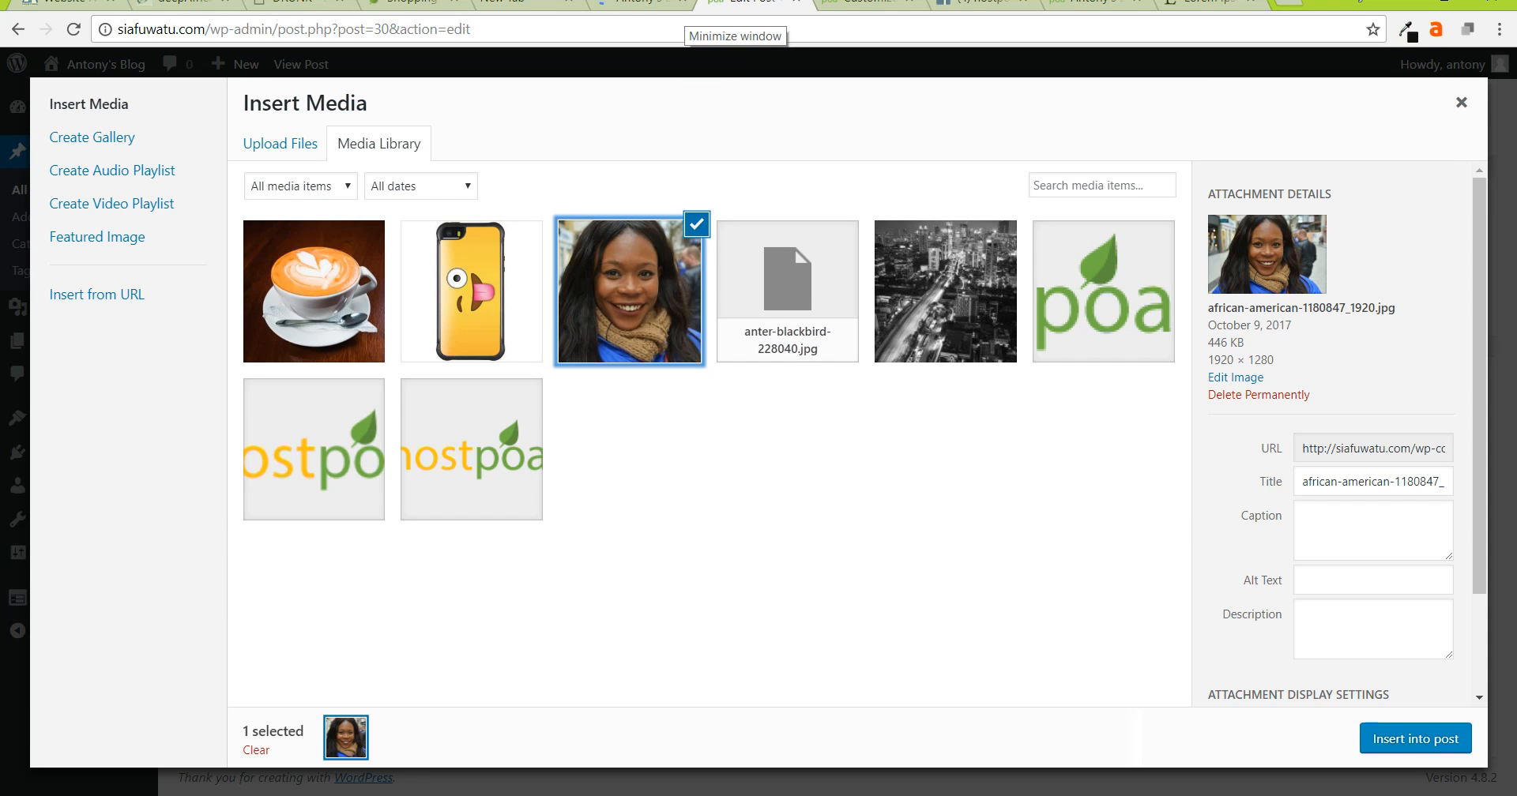
{"action": "left_click", "coordinate": [1415, 738]}
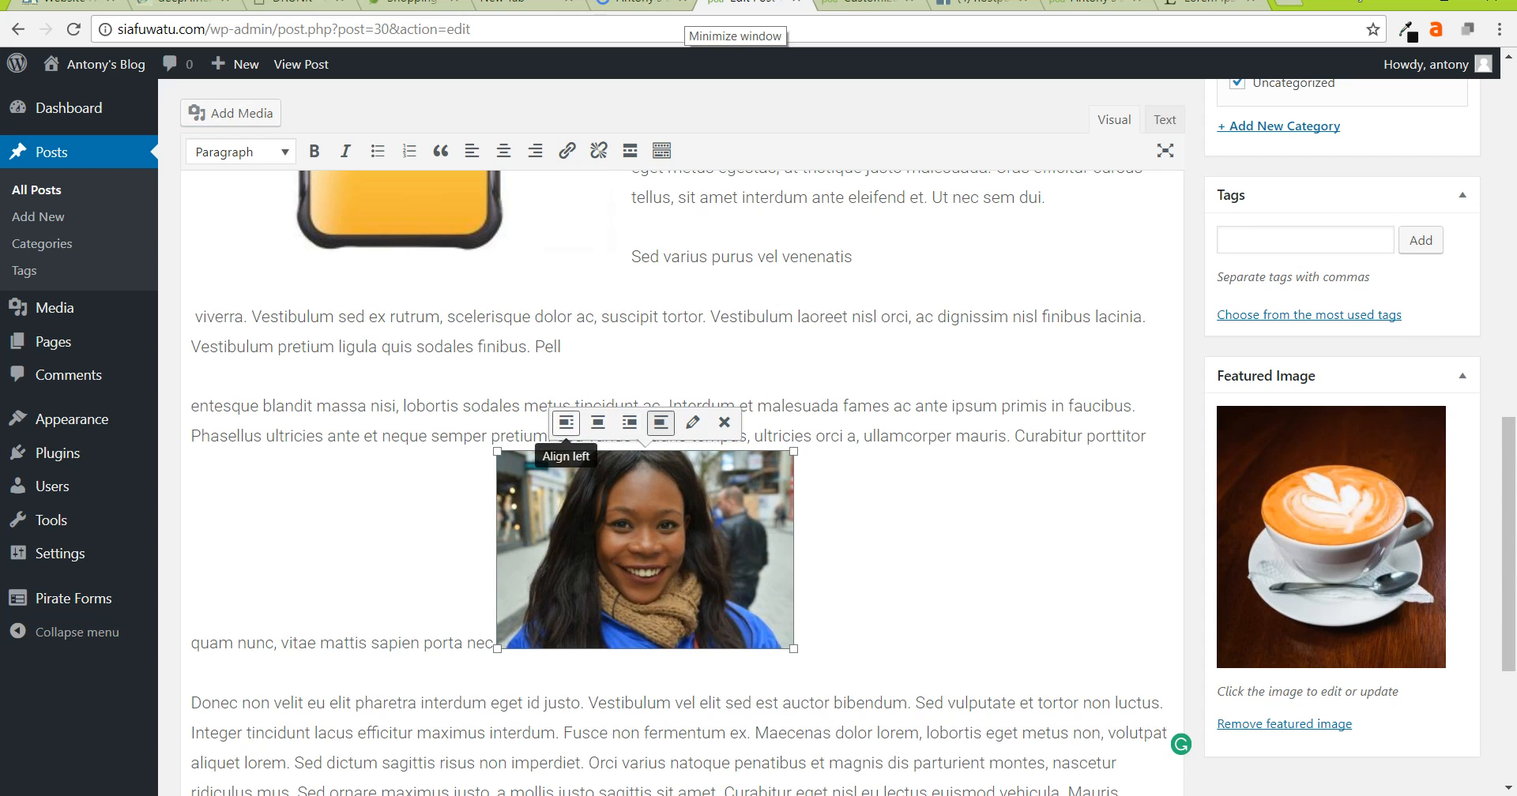
{"action": "left_click", "coordinate": [629, 423]}
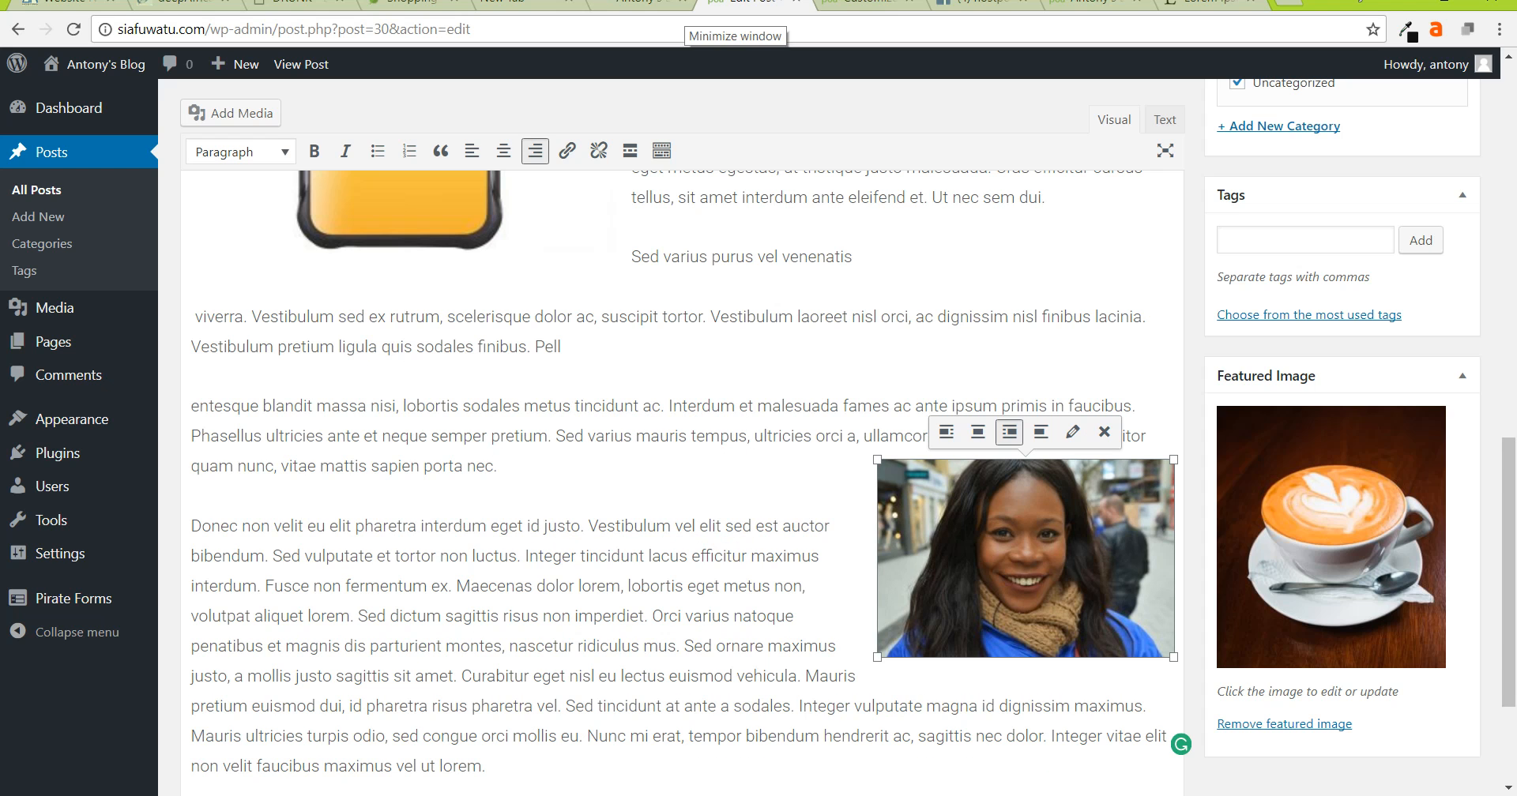
{"action": "left_click_drag", "start_coordinate": [877, 656], "coordinate": [715, 764]}
- Review the images and update the published post 'How I Made My first Blog'
{"action": "scroll", "coordinate": [1164, 745], "scroll_direction": "up", "scroll_amount": 10}
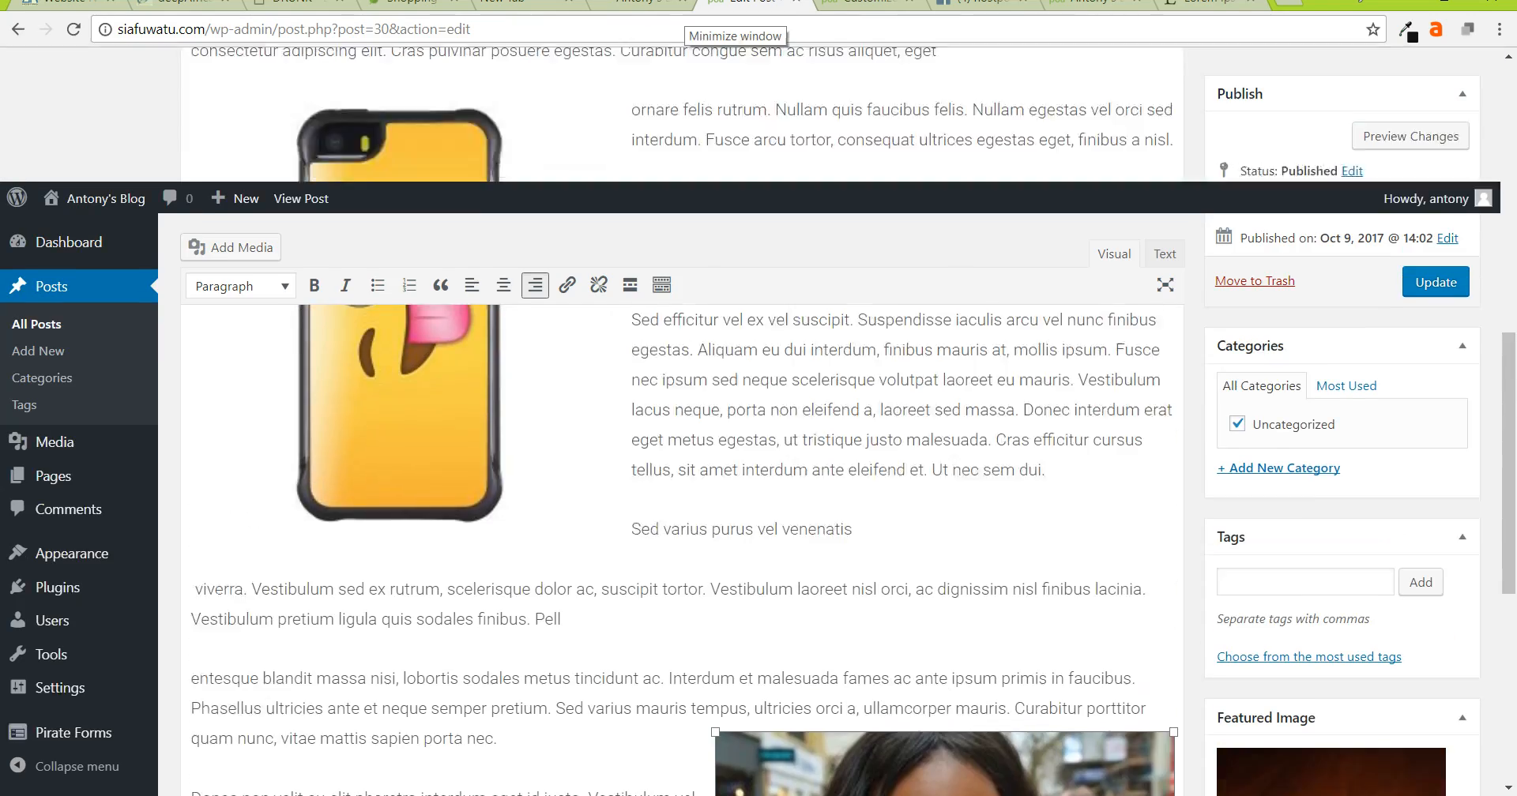
{"action": "scroll", "coordinate": [679, 474], "scroll_direction": "up", "scroll_amount": 5}
{"action": "scroll", "coordinate": [680, 474], "scroll_direction": "down", "scroll_amount": 12}
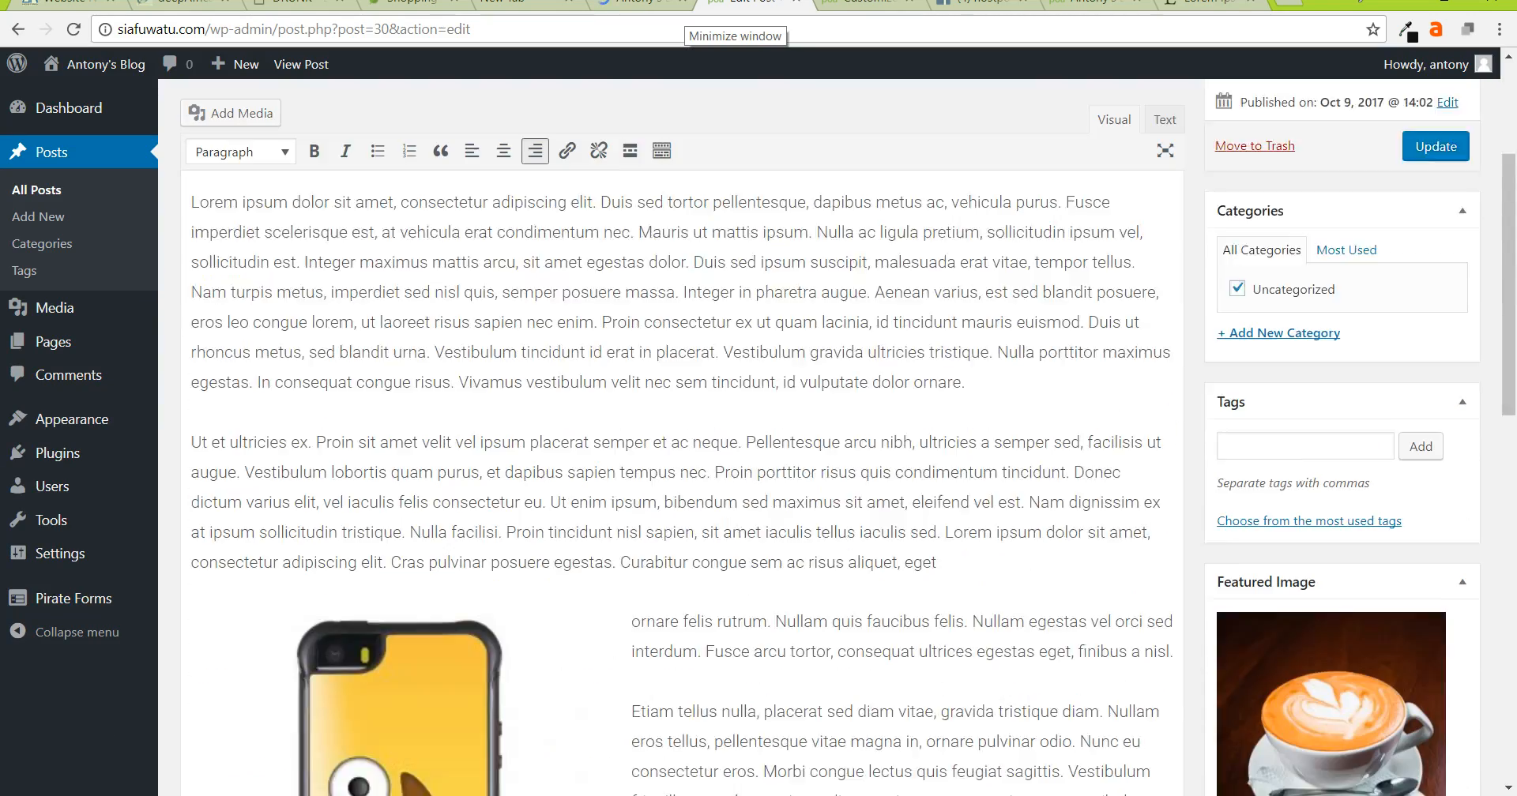
{"action": "scroll", "coordinate": [679, 474], "scroll_direction": "down", "scroll_amount": 6}
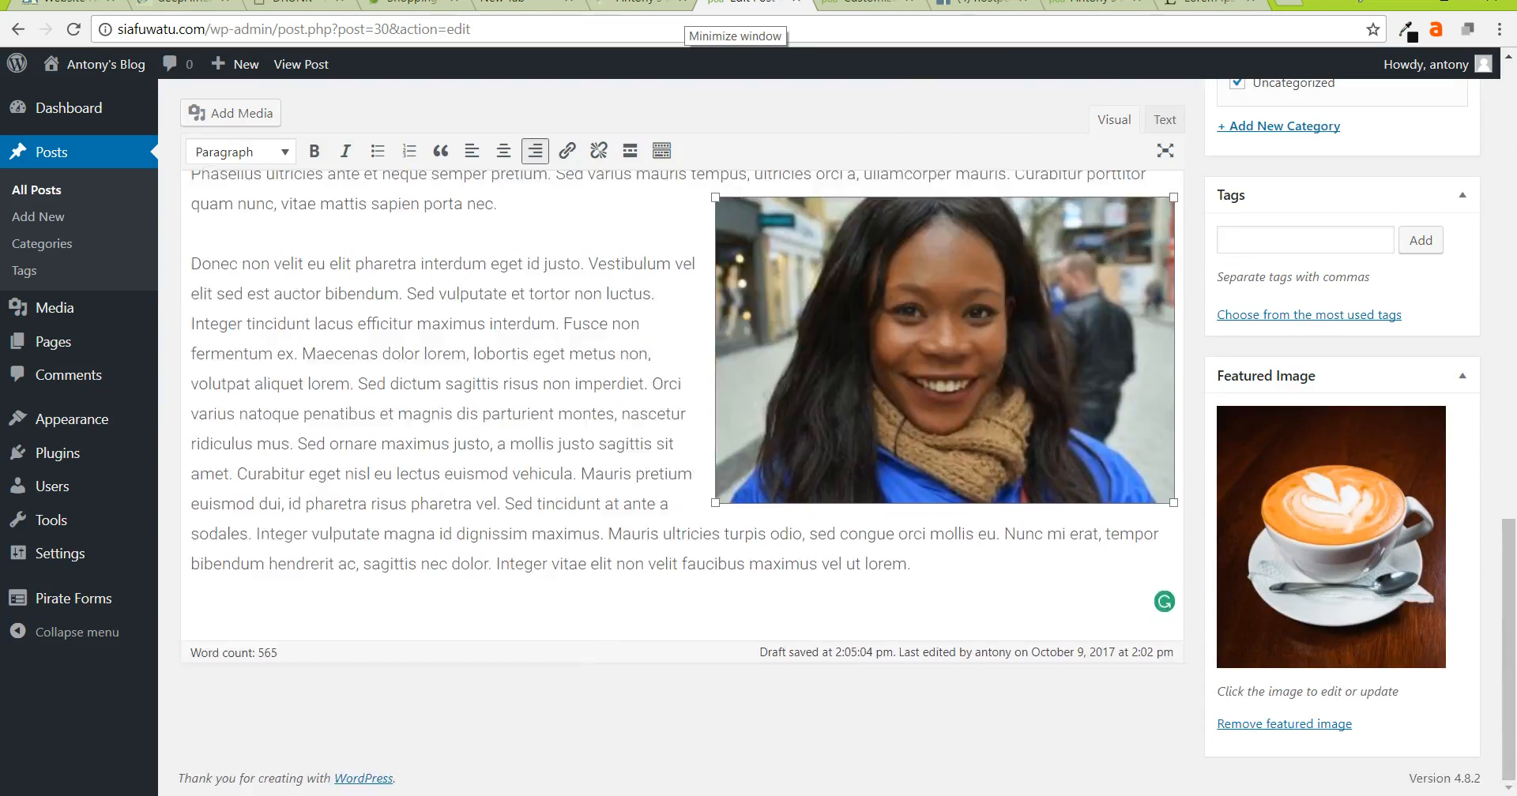
{"action": "scroll", "coordinate": [679, 474], "scroll_direction": "up", "scroll_amount": 8}
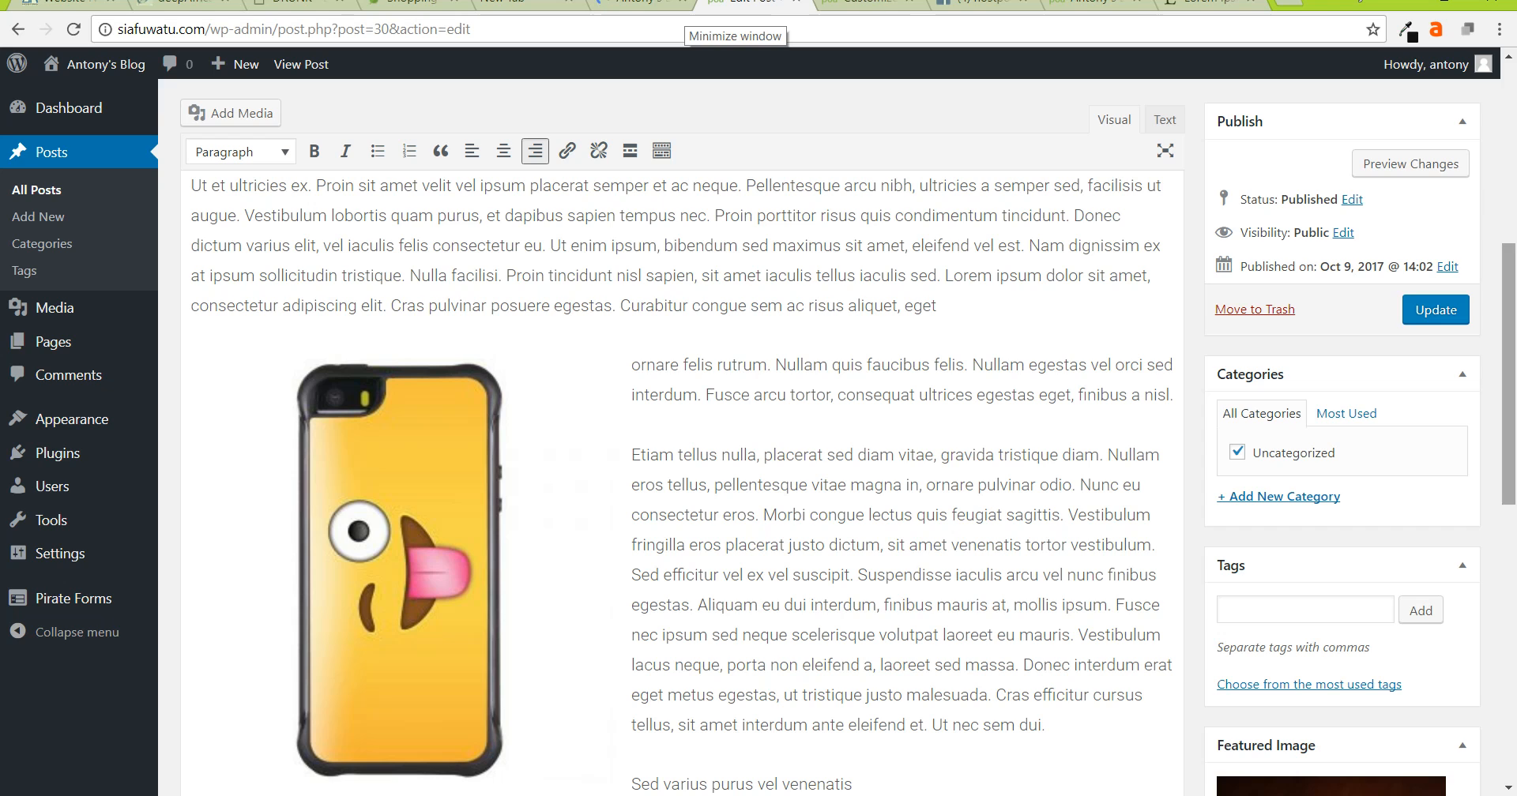
{"action": "left_click", "coordinate": [1435, 310]}
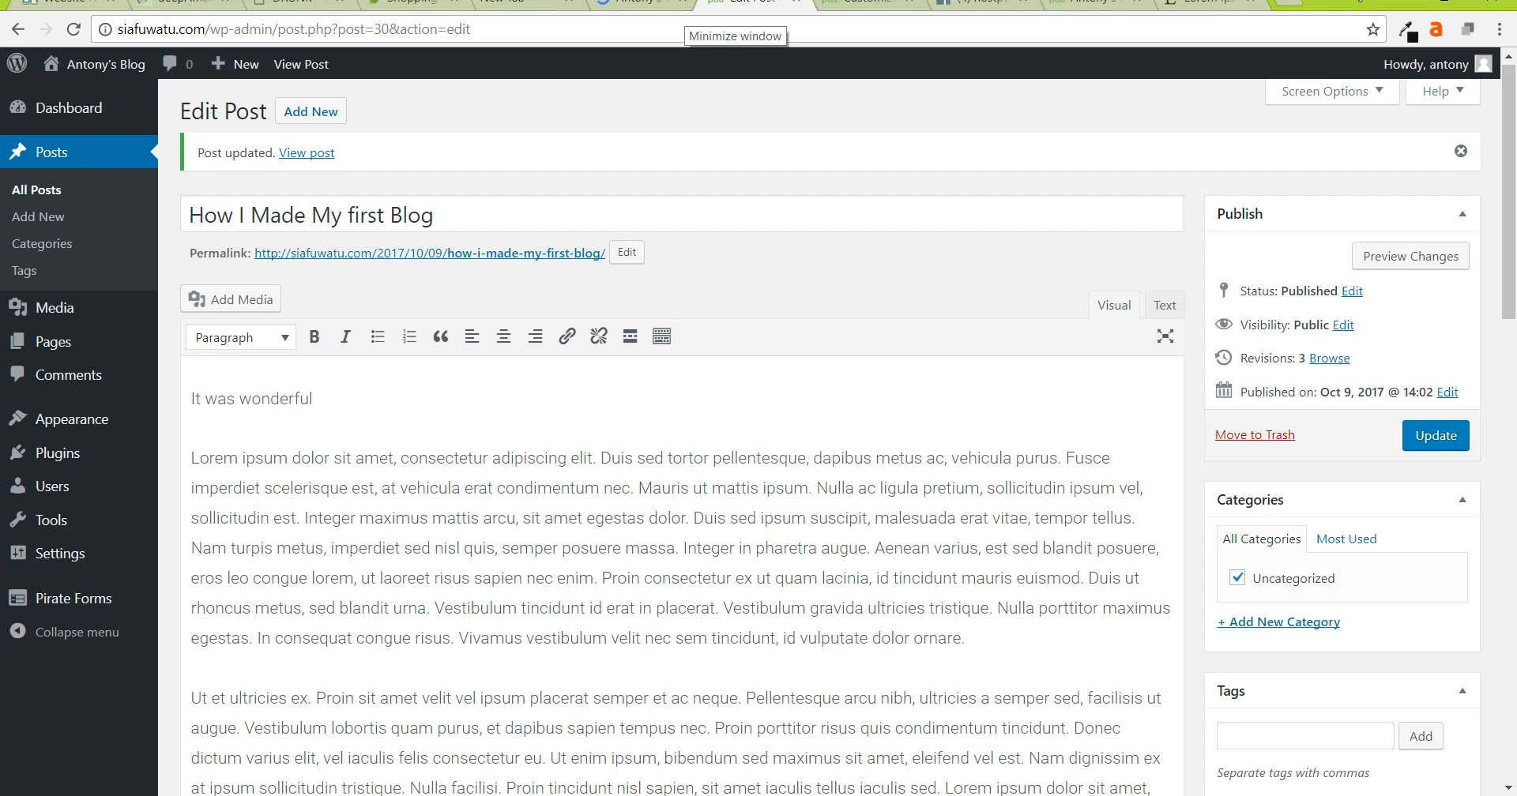
{"action": "left_click", "coordinate": [1082, 4]}
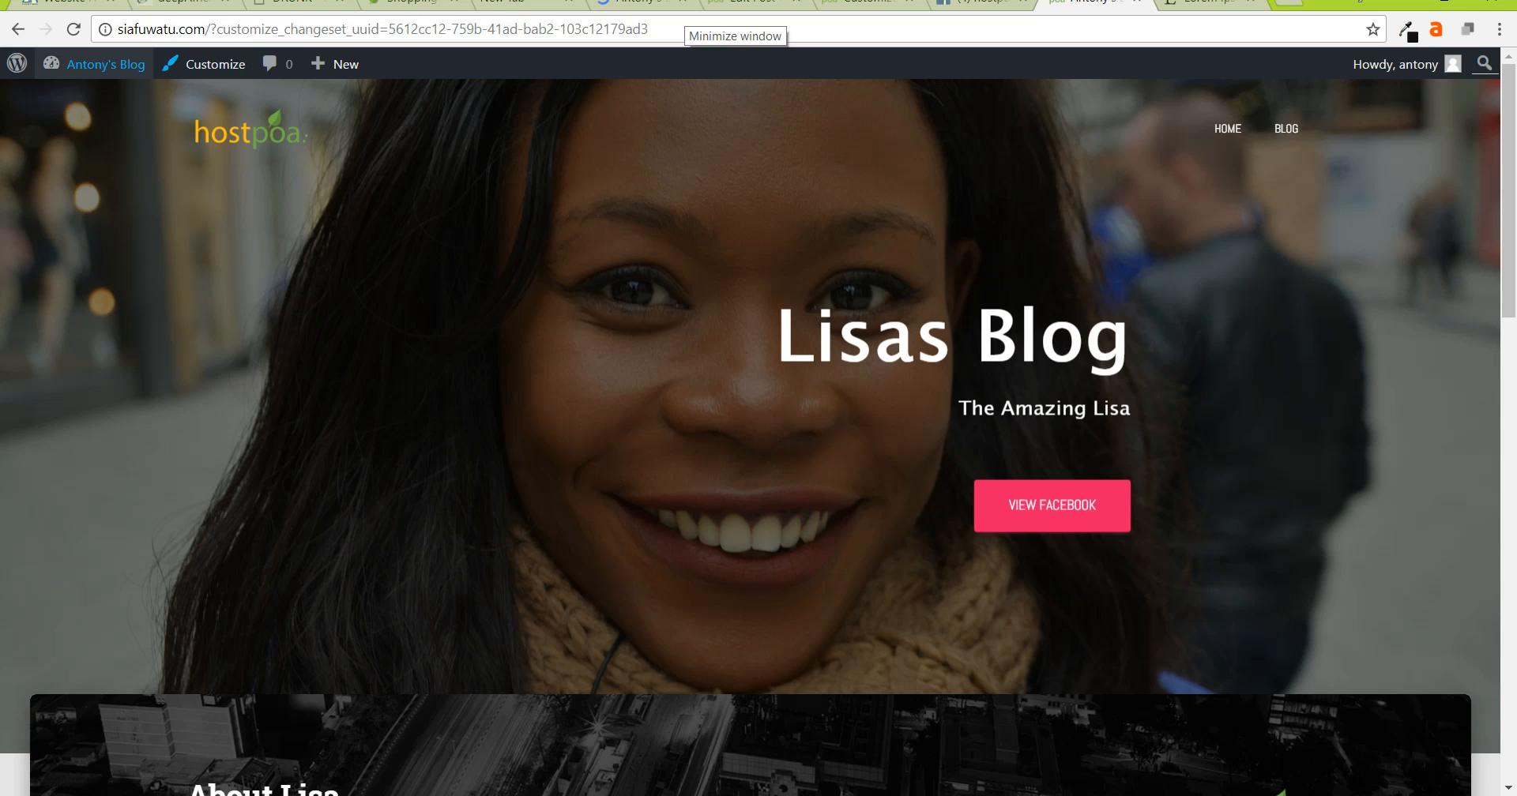
- Reload the live site, then load siafuwatu.com in a new incognito window
{"action": "key", "text": "F5"}
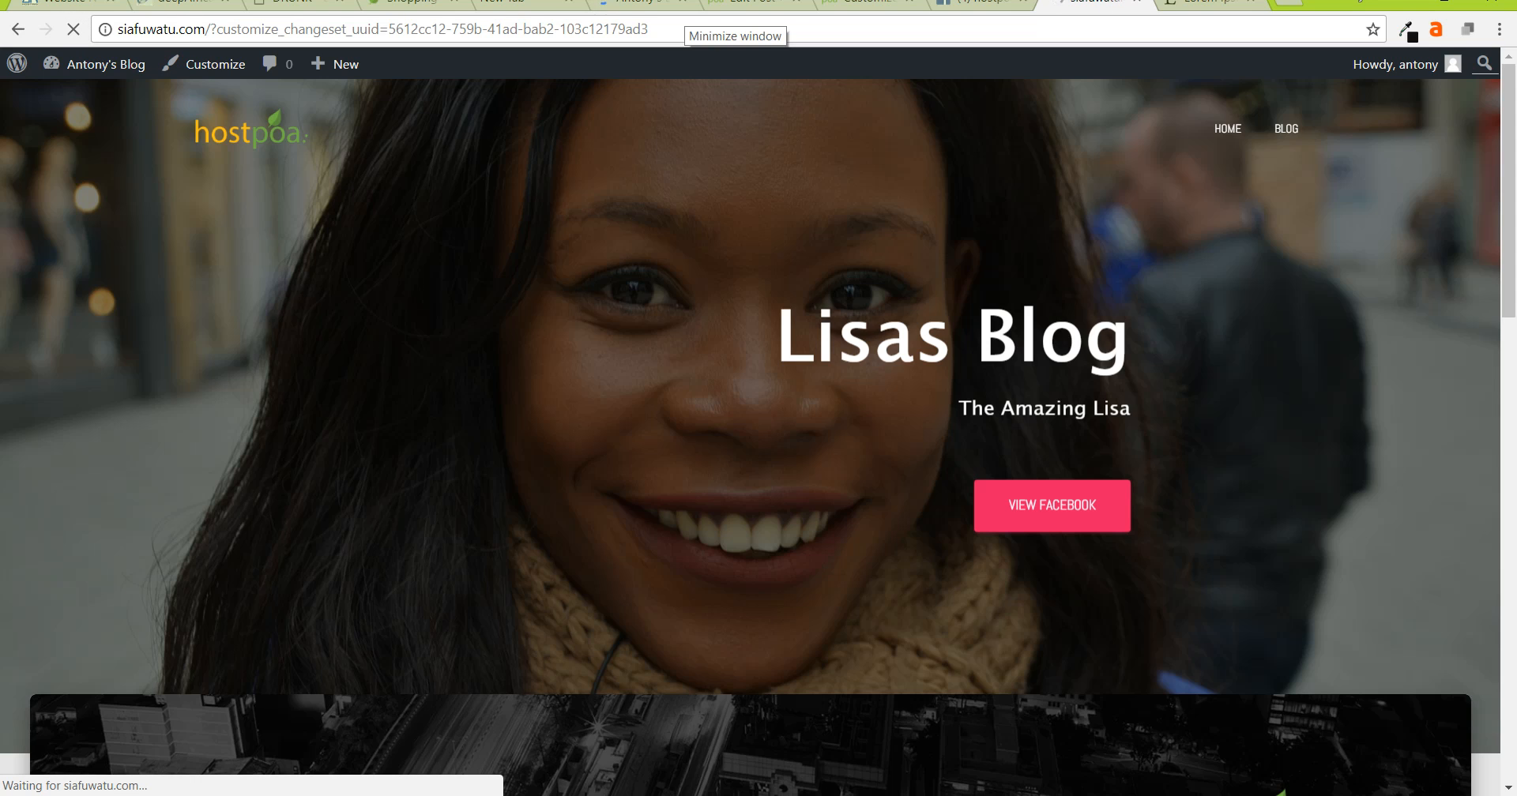
{"action": "left_click", "coordinate": [1498, 29]}
{"action": "left_click", "coordinate": [1343, 140]}
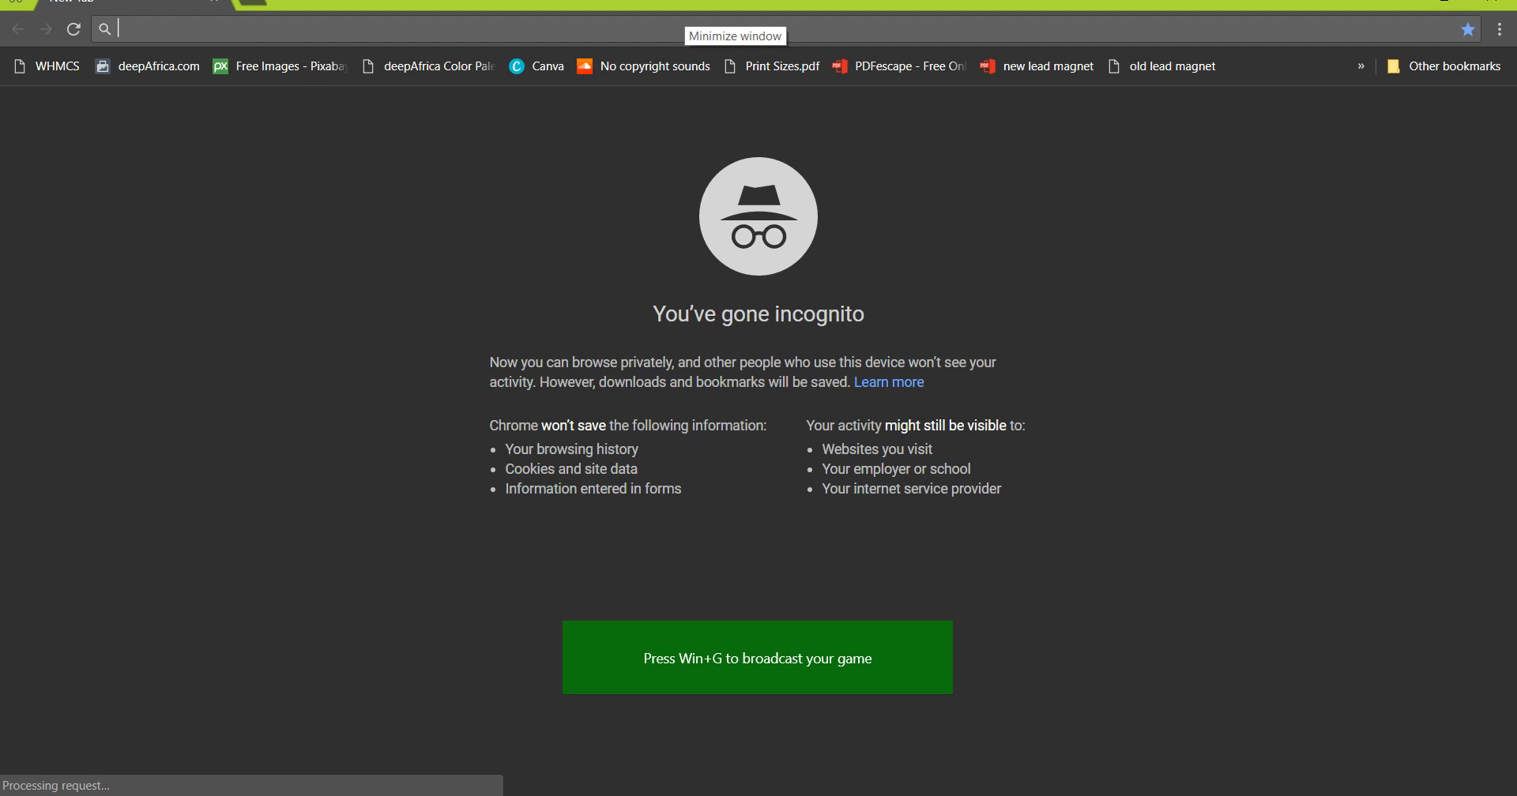
{"action": "type", "text": "siafuwatu.com"}
{"action": "key", "text": "Return"}
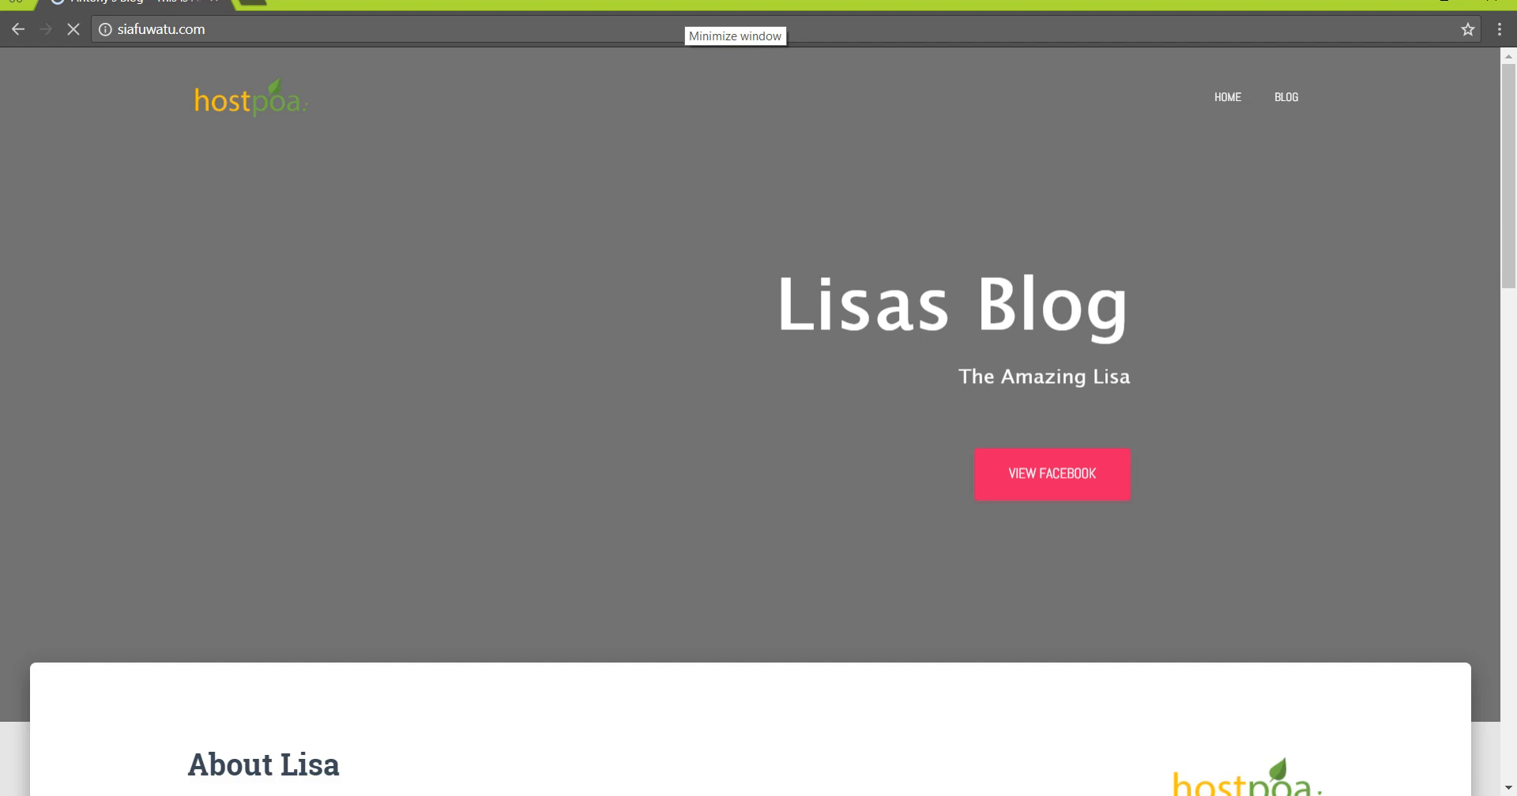
- Scroll the homepage past About Lisa to the 'How I Made My first Blog' card with its coffee image
{"action": "scroll", "coordinate": [750, 422], "scroll_direction": "down", "scroll_amount": 5}
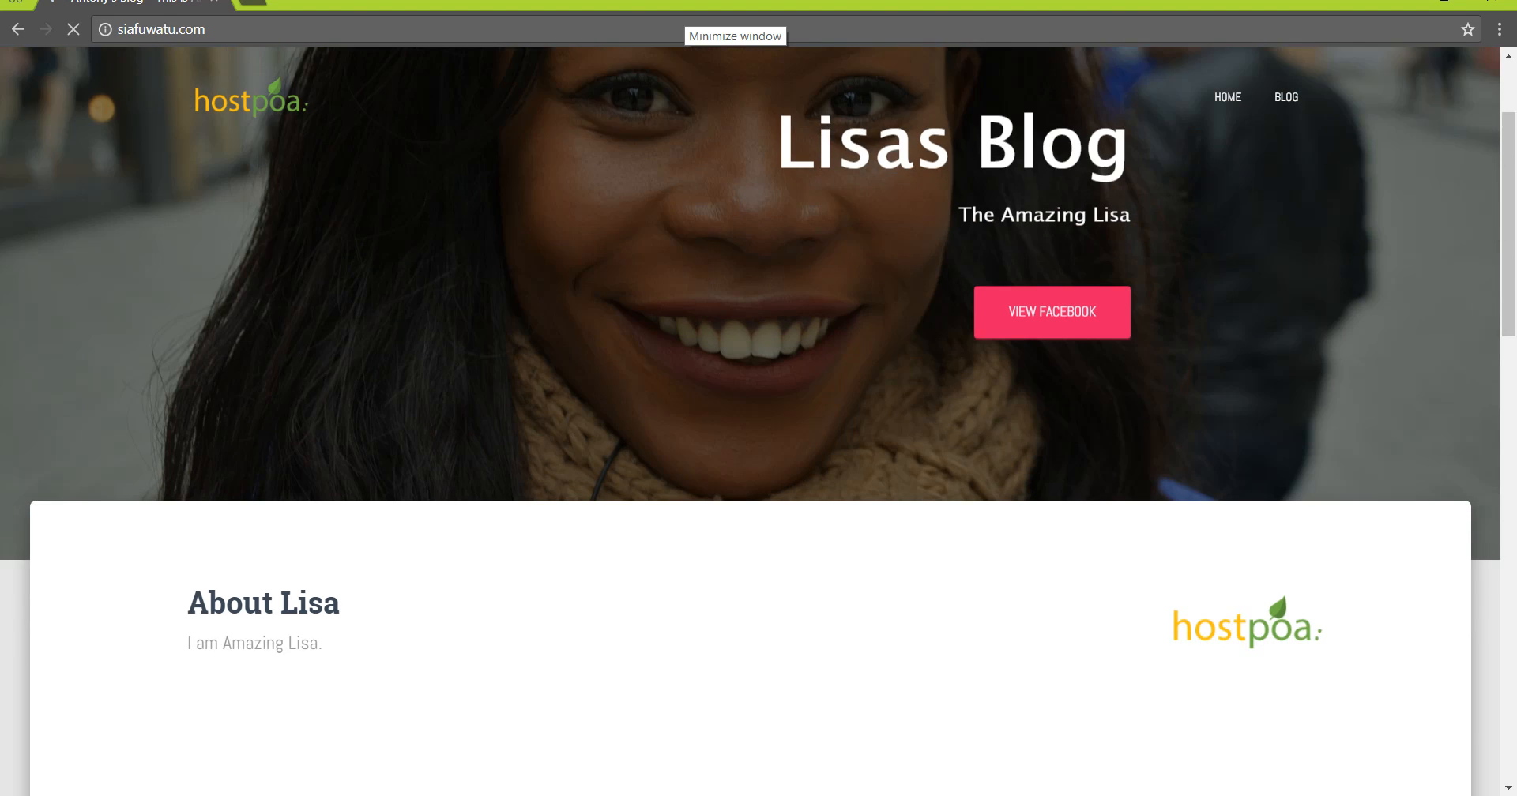
{"action": "scroll", "coordinate": [751, 422], "scroll_direction": "down", "scroll_amount": 5}
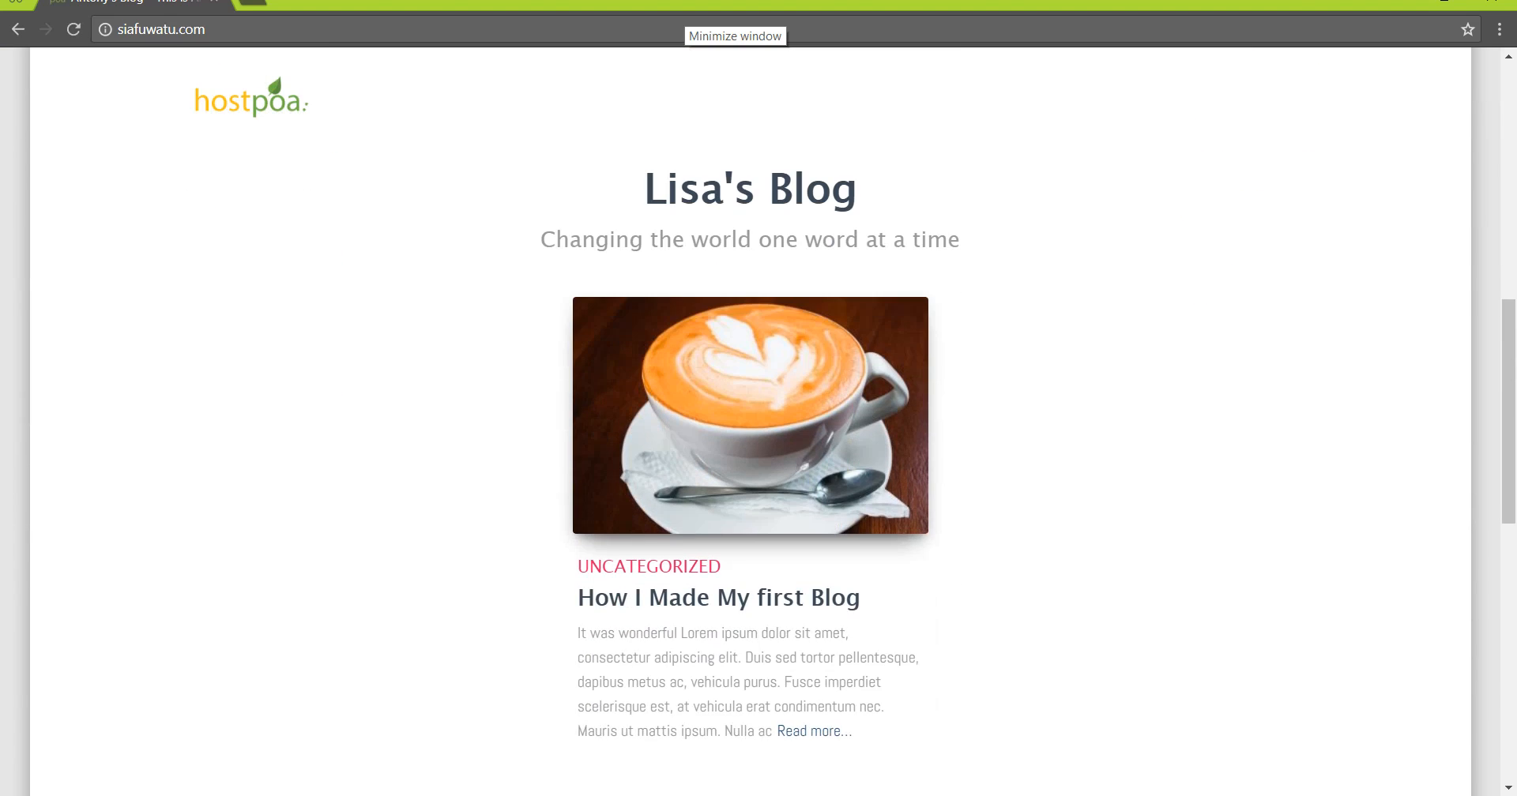
{"action": "scroll", "coordinate": [751, 422], "scroll_direction": "down", "scroll_amount": 2}
{"action": "scroll", "coordinate": [751, 421], "scroll_direction": "up", "scroll_amount": 3}
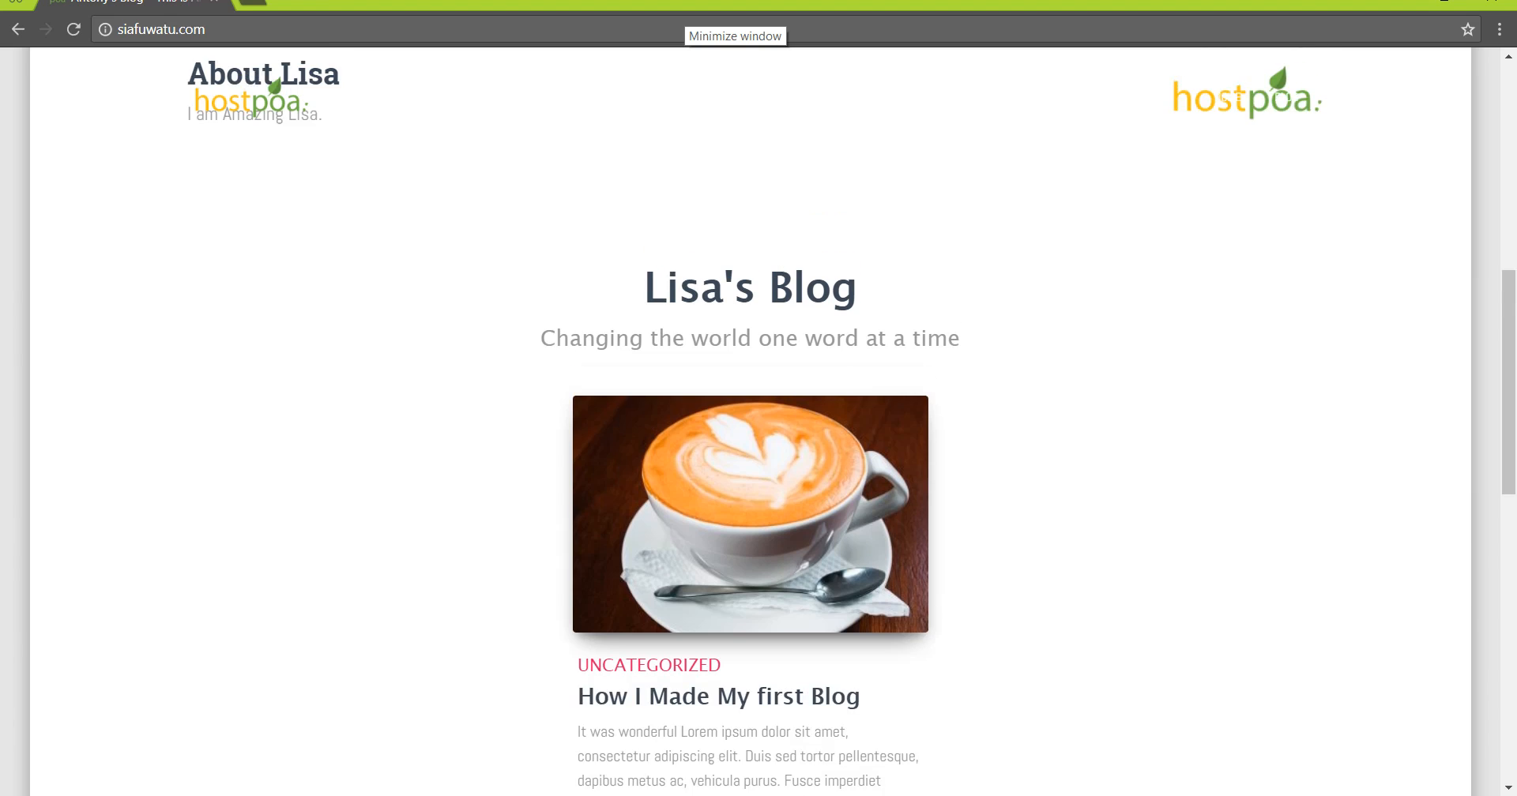
{"action": "scroll", "coordinate": [751, 422], "scroll_direction": "down", "scroll_amount": 2}
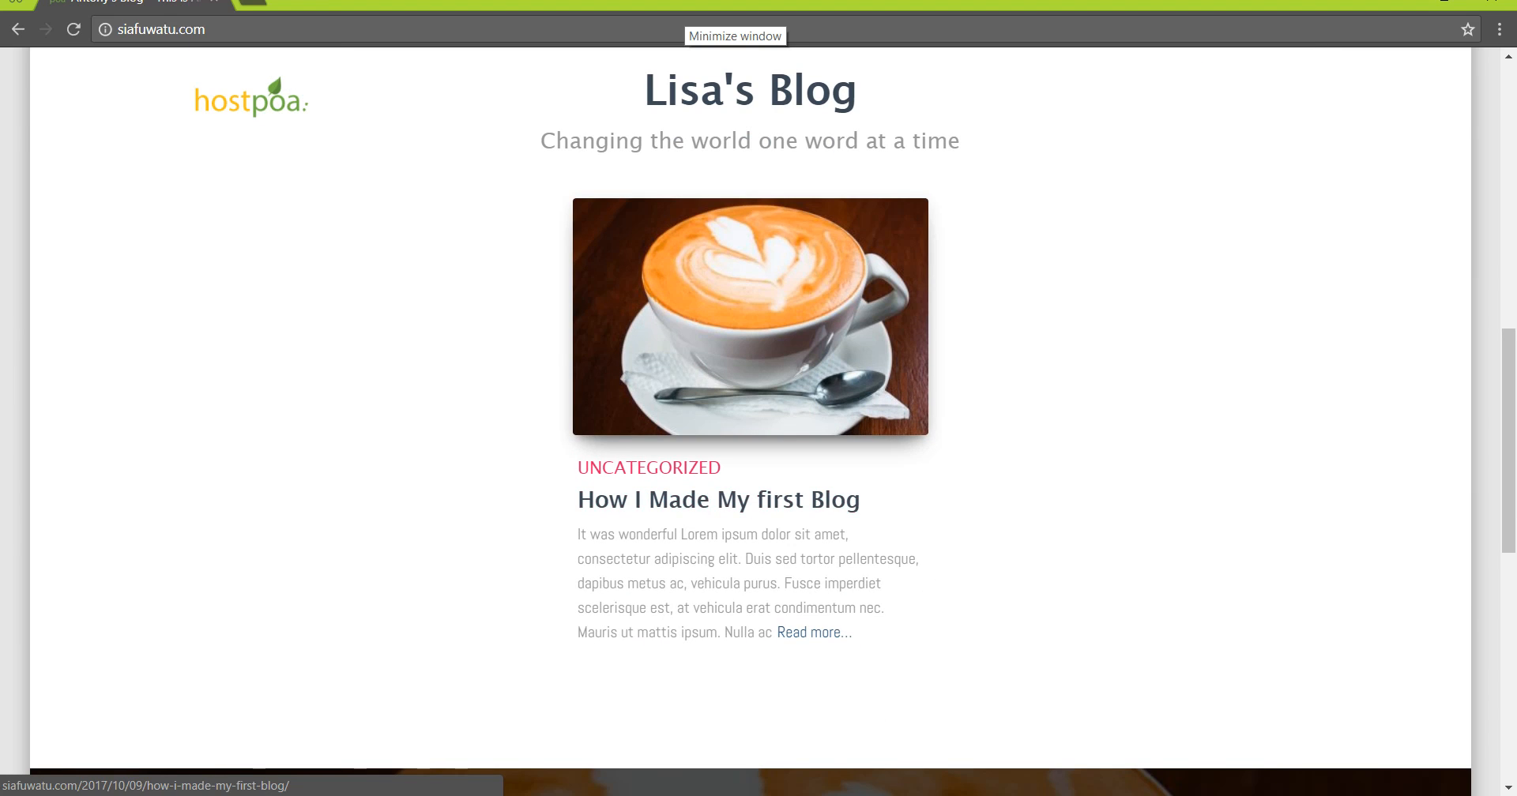
{"action": "scroll", "coordinate": [751, 422], "scroll_direction": "down", "scroll_amount": 3}
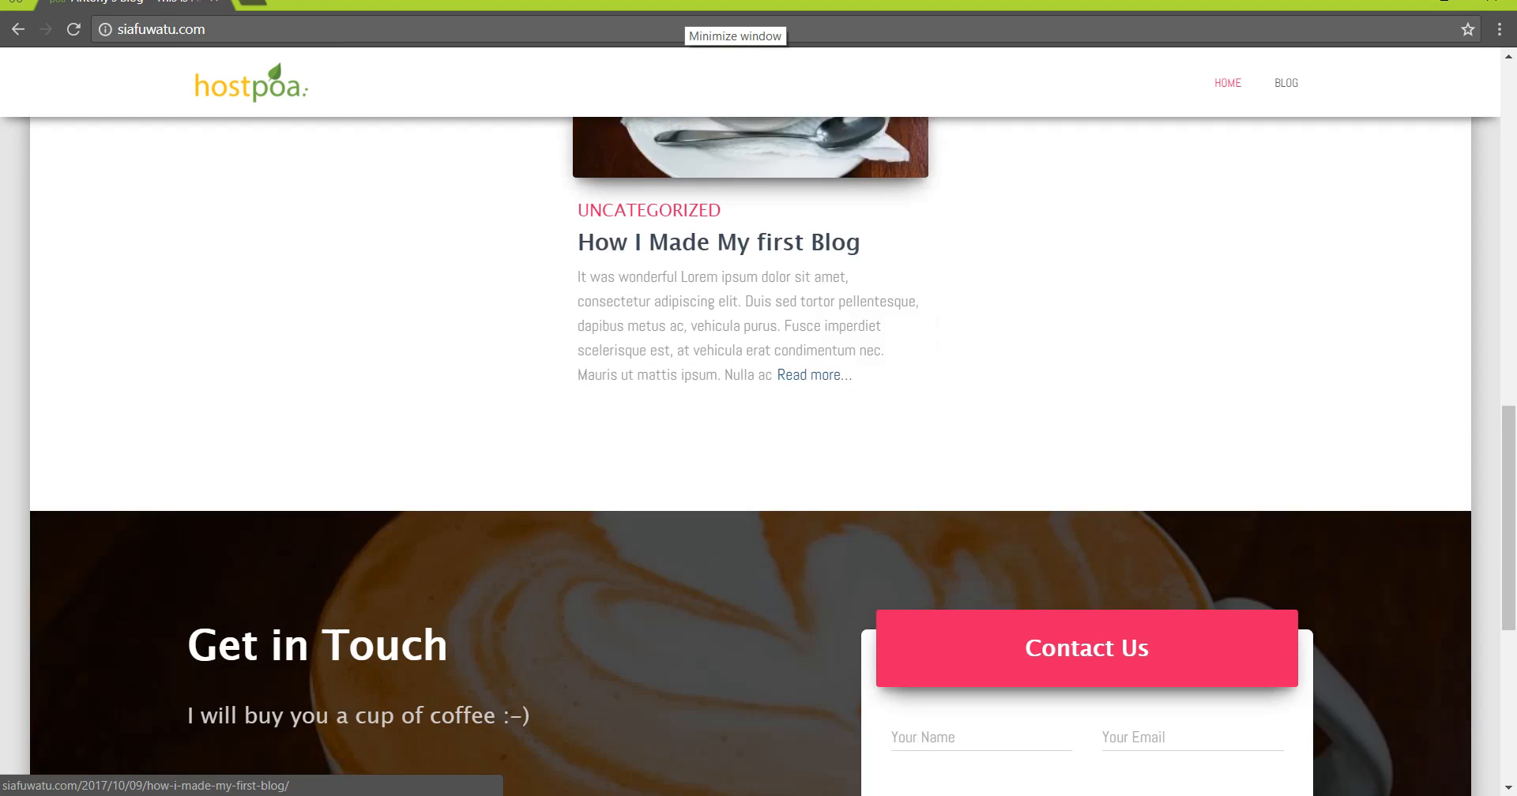
{"action": "scroll", "coordinate": [750, 422], "scroll_direction": "down", "scroll_amount": 4}
{"action": "scroll", "coordinate": [750, 422], "scroll_direction": "up", "scroll_amount": 8}
{"action": "scroll", "coordinate": [750, 422], "scroll_direction": "down", "scroll_amount": 5}
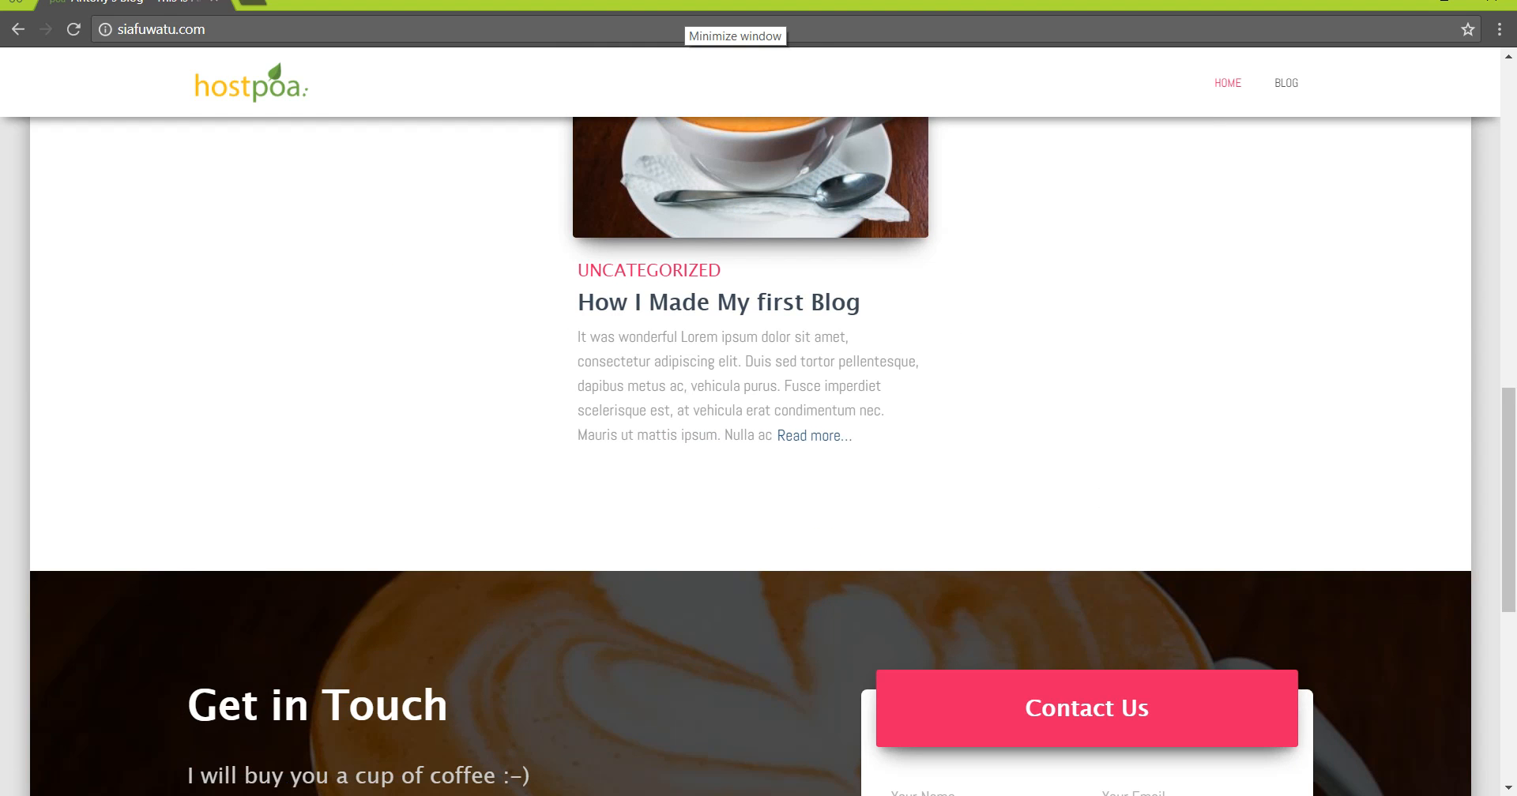
{"action": "scroll", "coordinate": [751, 422], "scroll_direction": "up", "scroll_amount": 4}
{"action": "scroll", "coordinate": [750, 421], "scroll_direction": "down", "scroll_amount": 3}
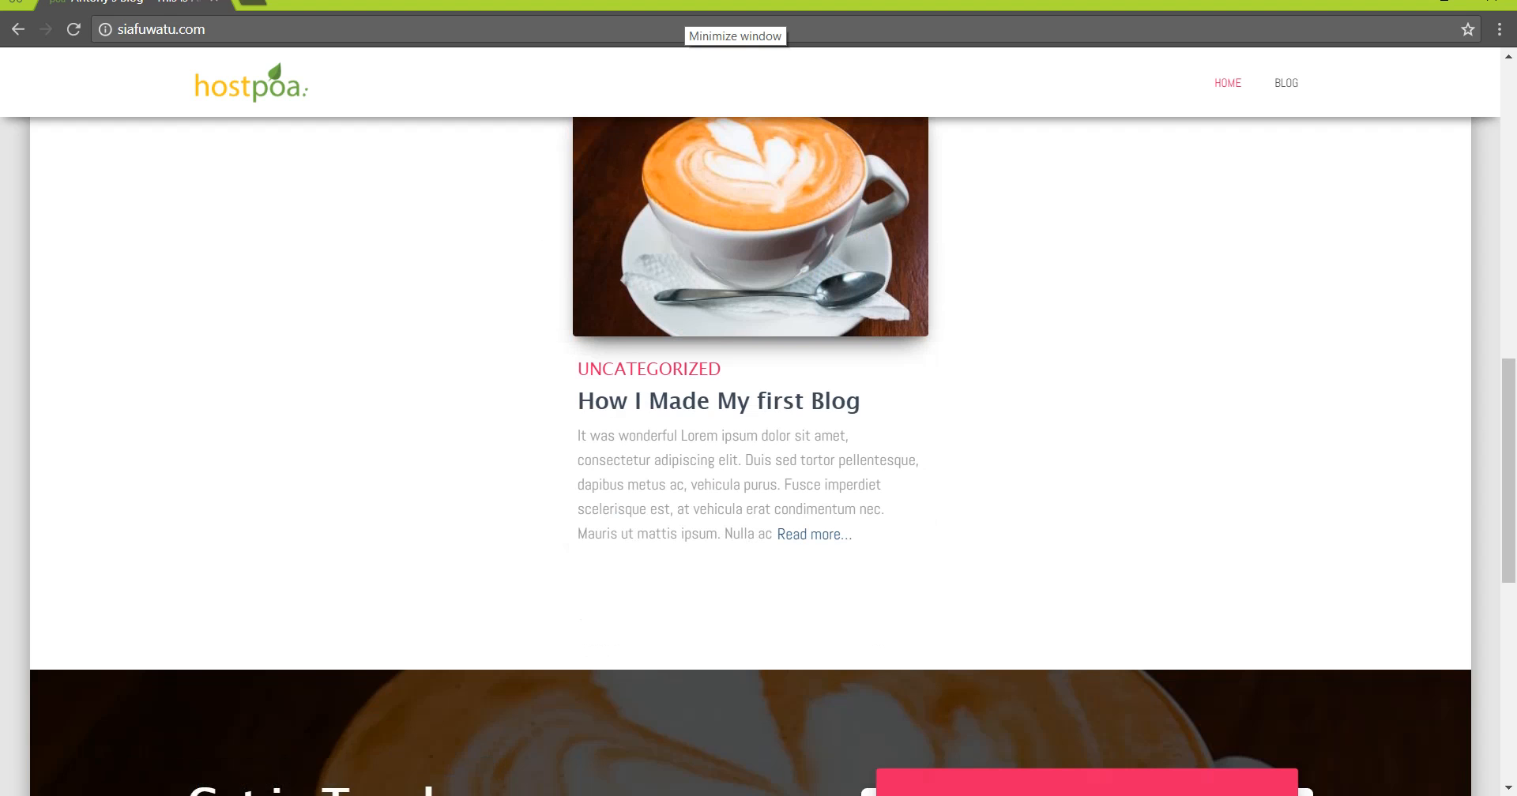
- Open the full 'How I Made My first Blog' post via Read more and check its aligned images
{"action": "left_click", "coordinate": [813, 534]}
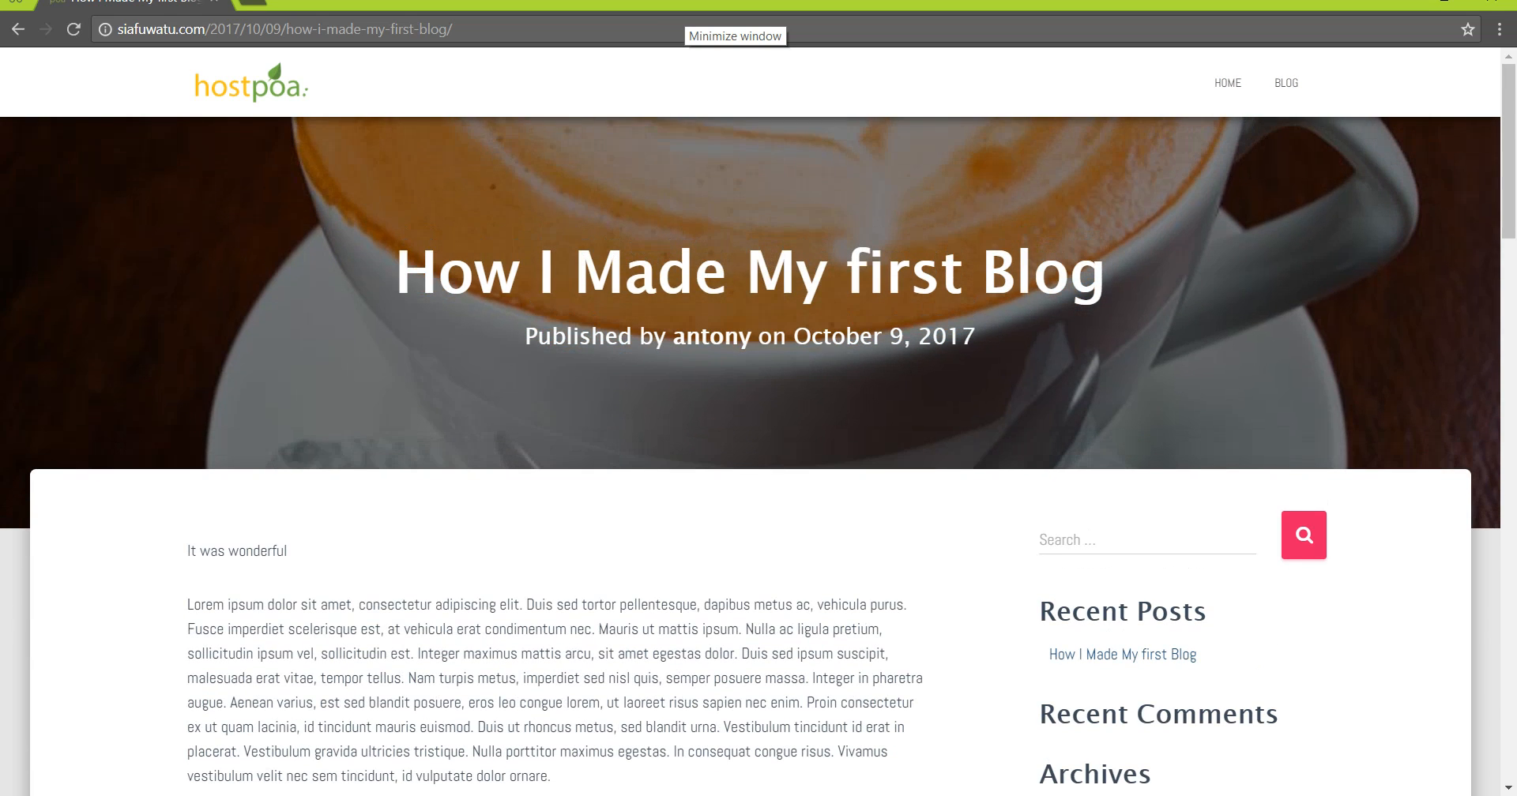
{"action": "scroll", "coordinate": [759, 458], "scroll_direction": "down", "scroll_amount": 12}
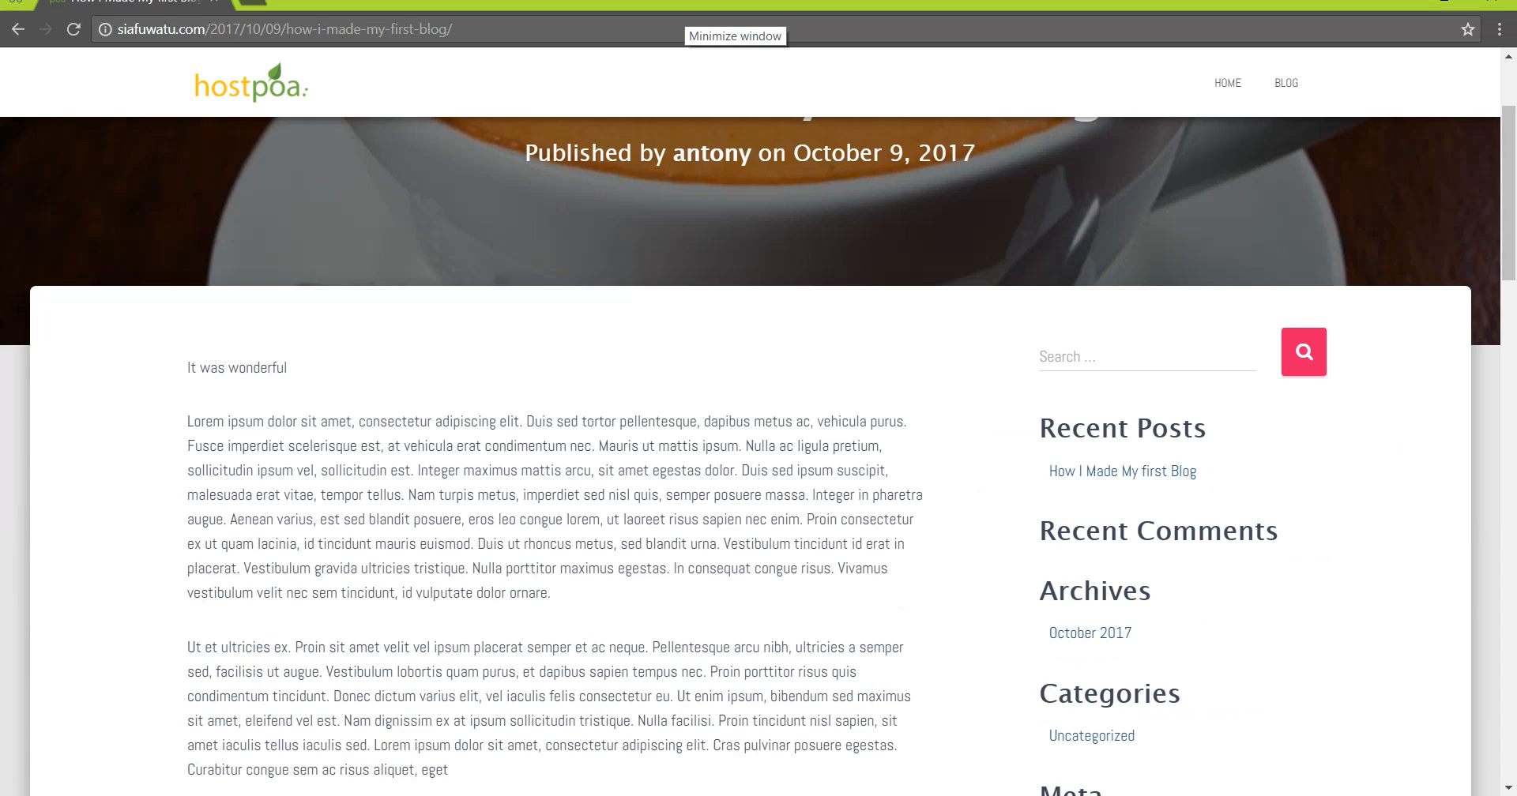
{"action": "scroll", "coordinate": [759, 458], "scroll_direction": "up", "scroll_amount": 12}
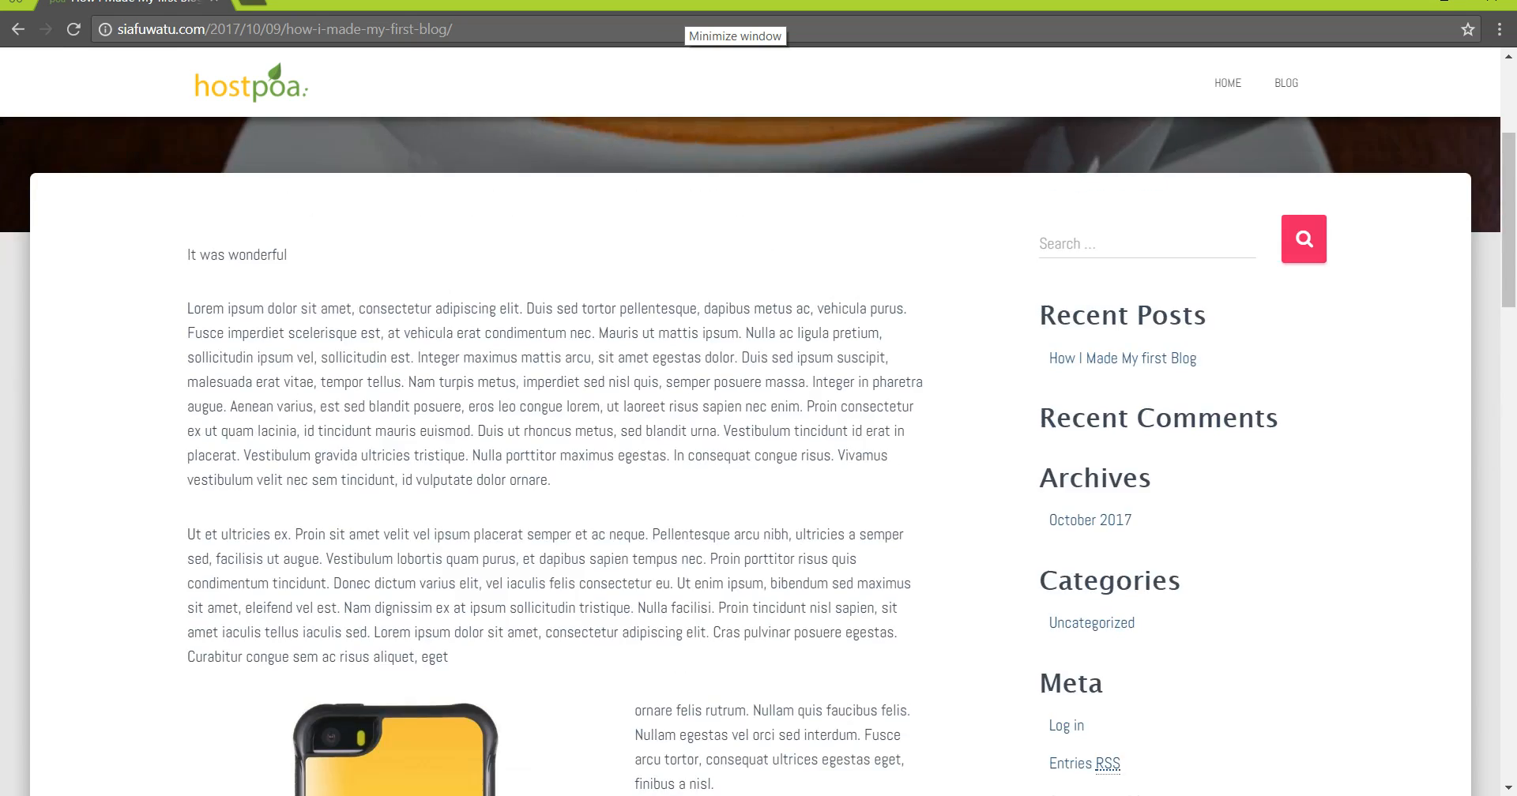
{"action": "scroll", "coordinate": [758, 458], "scroll_direction": "down", "scroll_amount": 7}
{"action": "scroll", "coordinate": [758, 458], "scroll_direction": "down", "scroll_amount": 10}
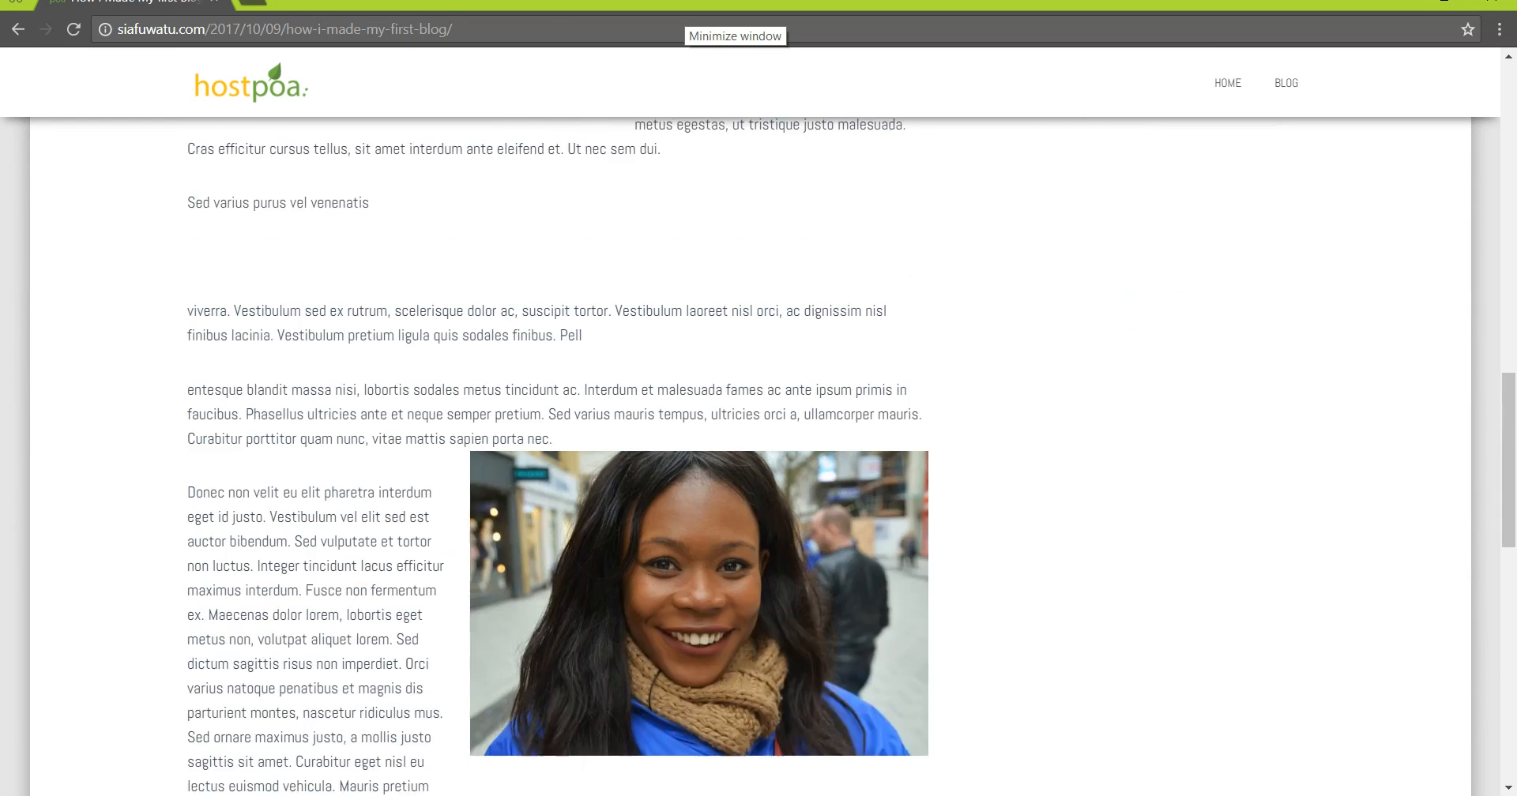
{"action": "scroll", "coordinate": [758, 458], "scroll_direction": "down", "scroll_amount": 5}
{"action": "scroll", "coordinate": [758, 459], "scroll_direction": "up", "scroll_amount": 15}
{"action": "scroll", "coordinate": [759, 458], "scroll_direction": "up", "scroll_amount": 6}
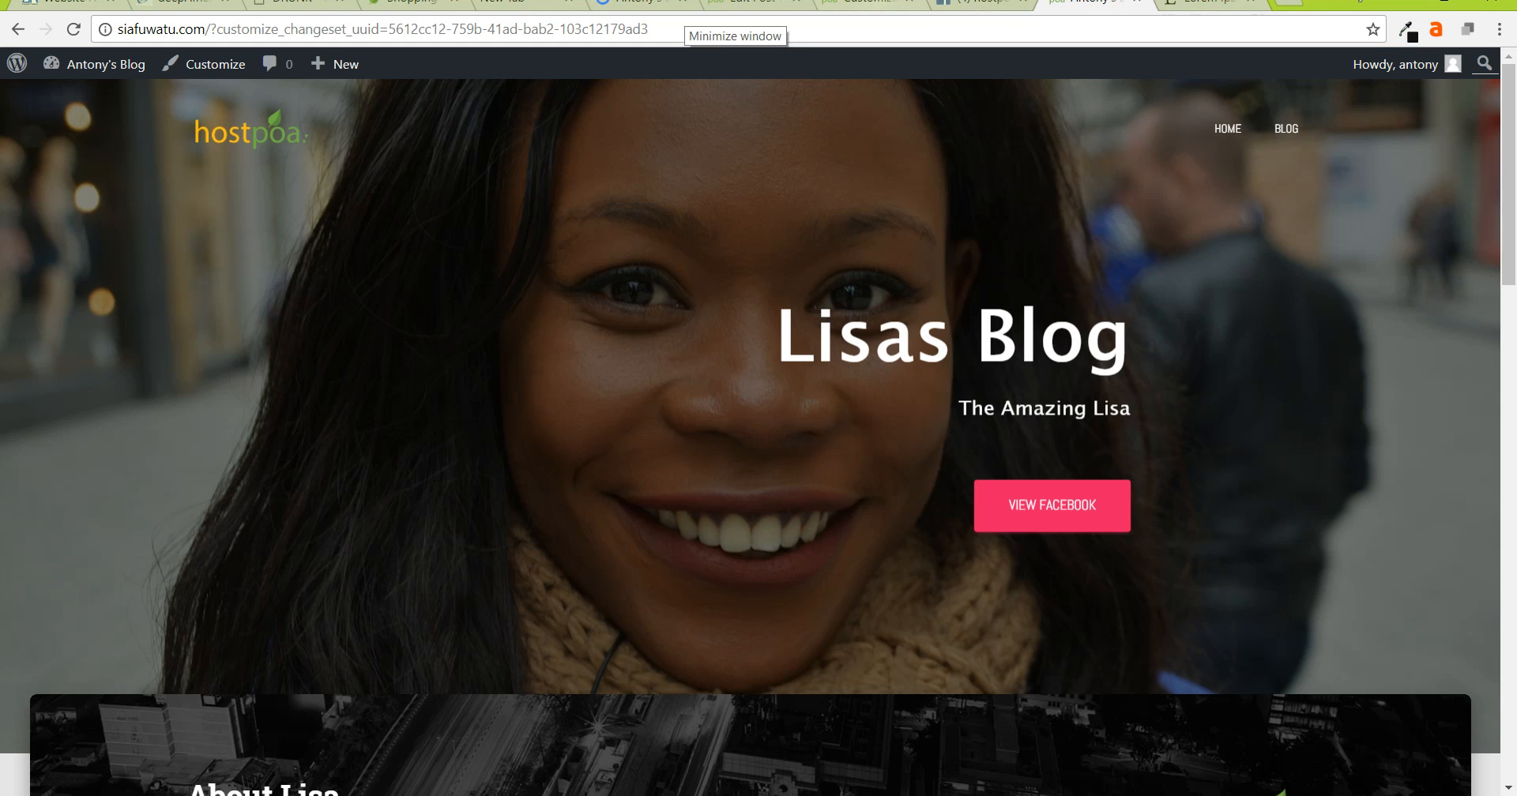
- Create a new post titled 'My Second Blog Post' with the lorem ipsum paragraphs pasted into its body
{"action": "left_click", "coordinate": [866, 5]}
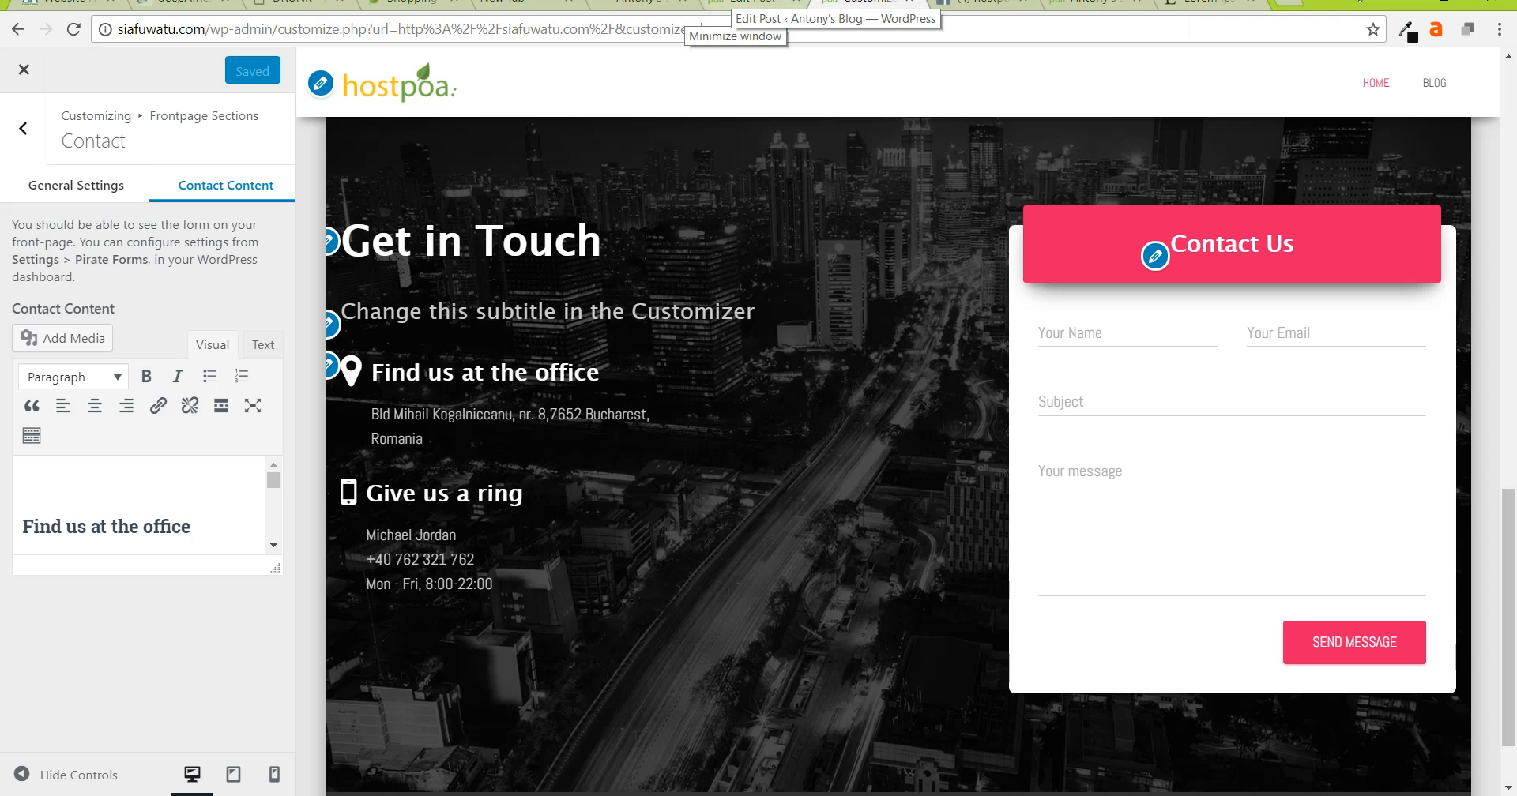
{"action": "left_click", "coordinate": [758, 5]}
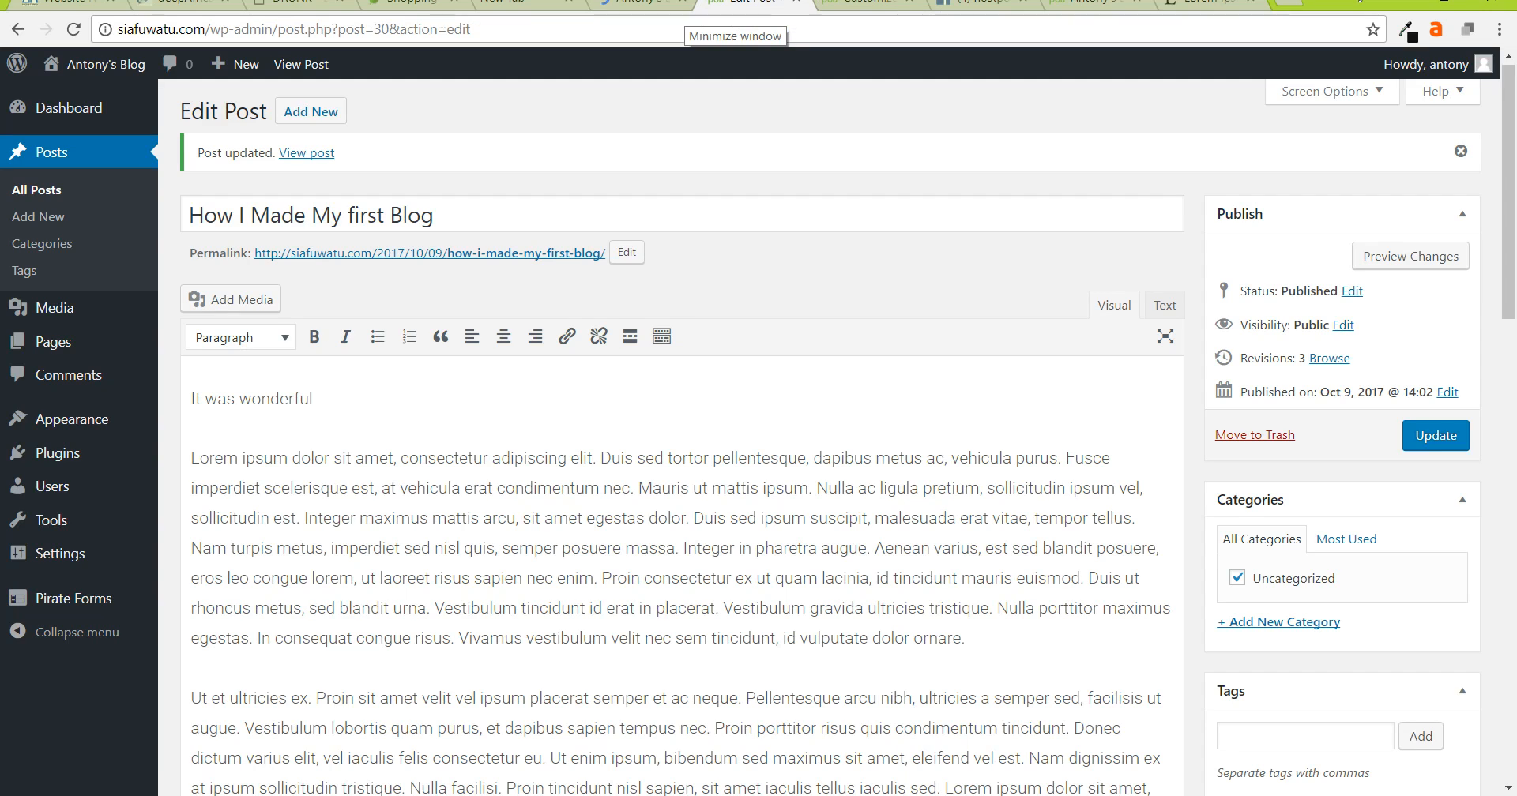
{"action": "left_click", "coordinate": [310, 111]}
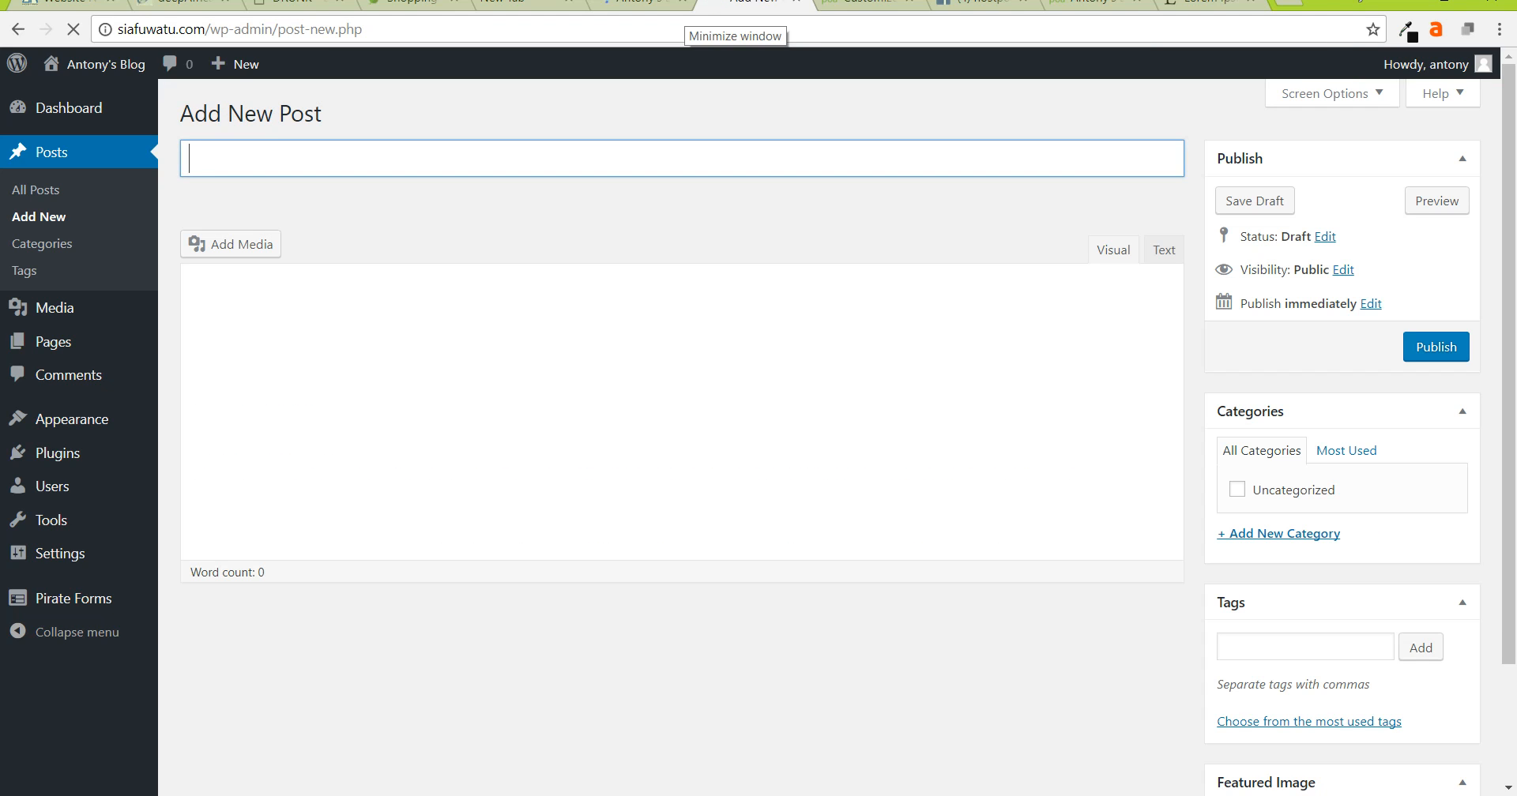
{"action": "type", "text": "My Second Blog Post"}
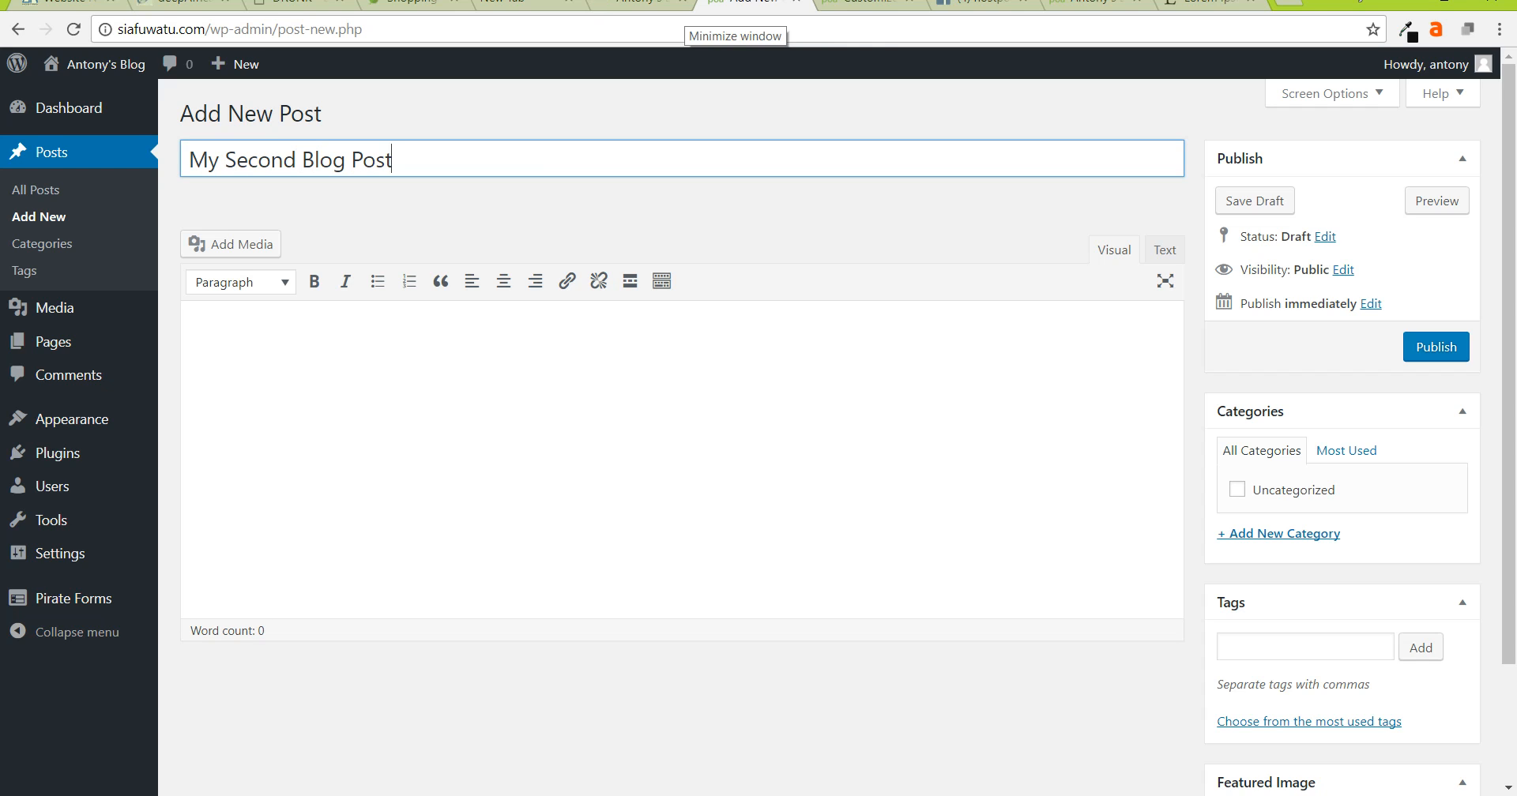
{"action": "key", "text": "Tab"}
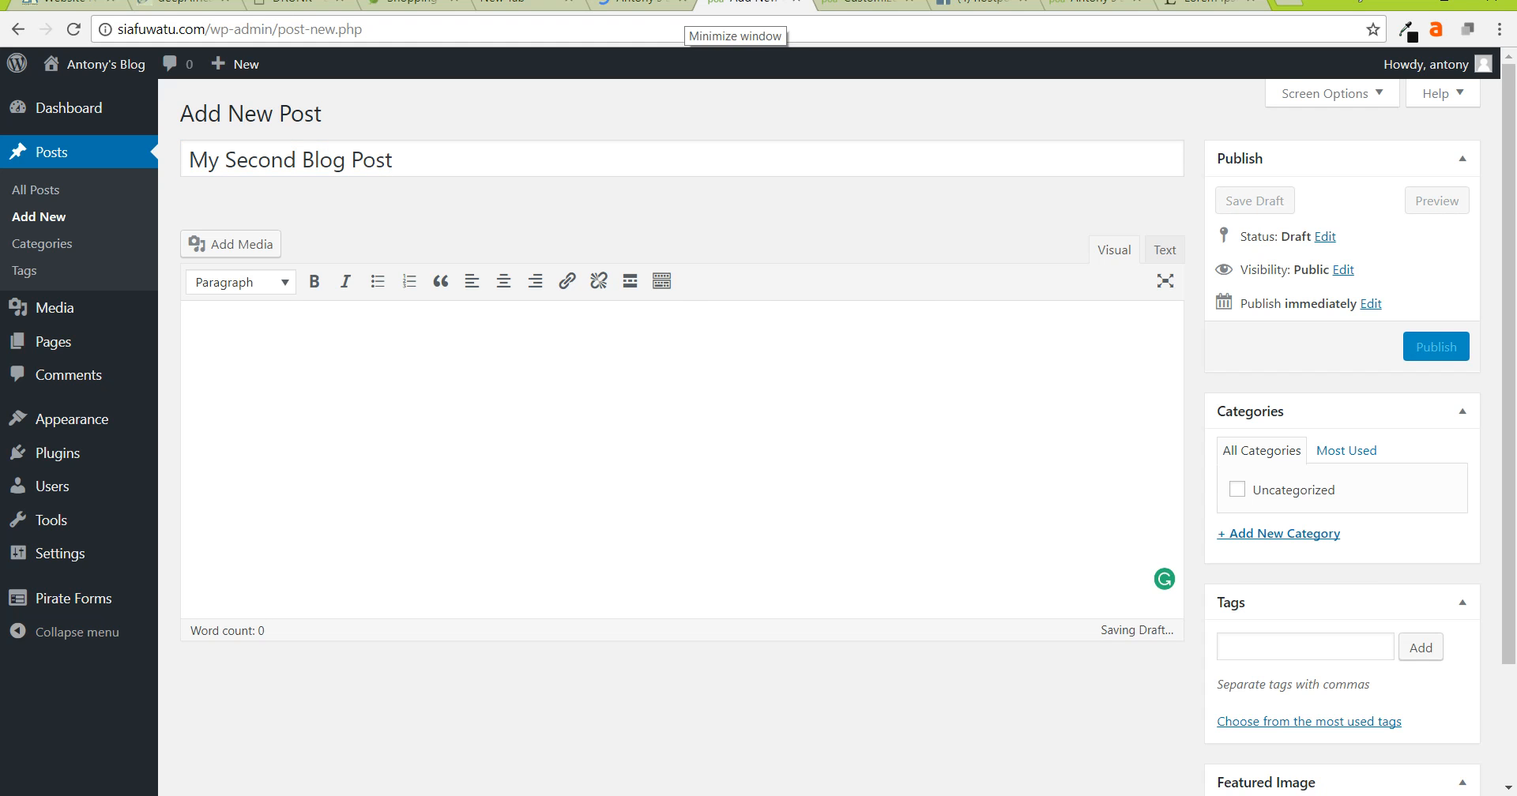
{"action": "key", "text": "ctrl+v"}
{"action": "scroll", "coordinate": [759, 474], "scroll_direction": "up", "scroll_amount": 8}
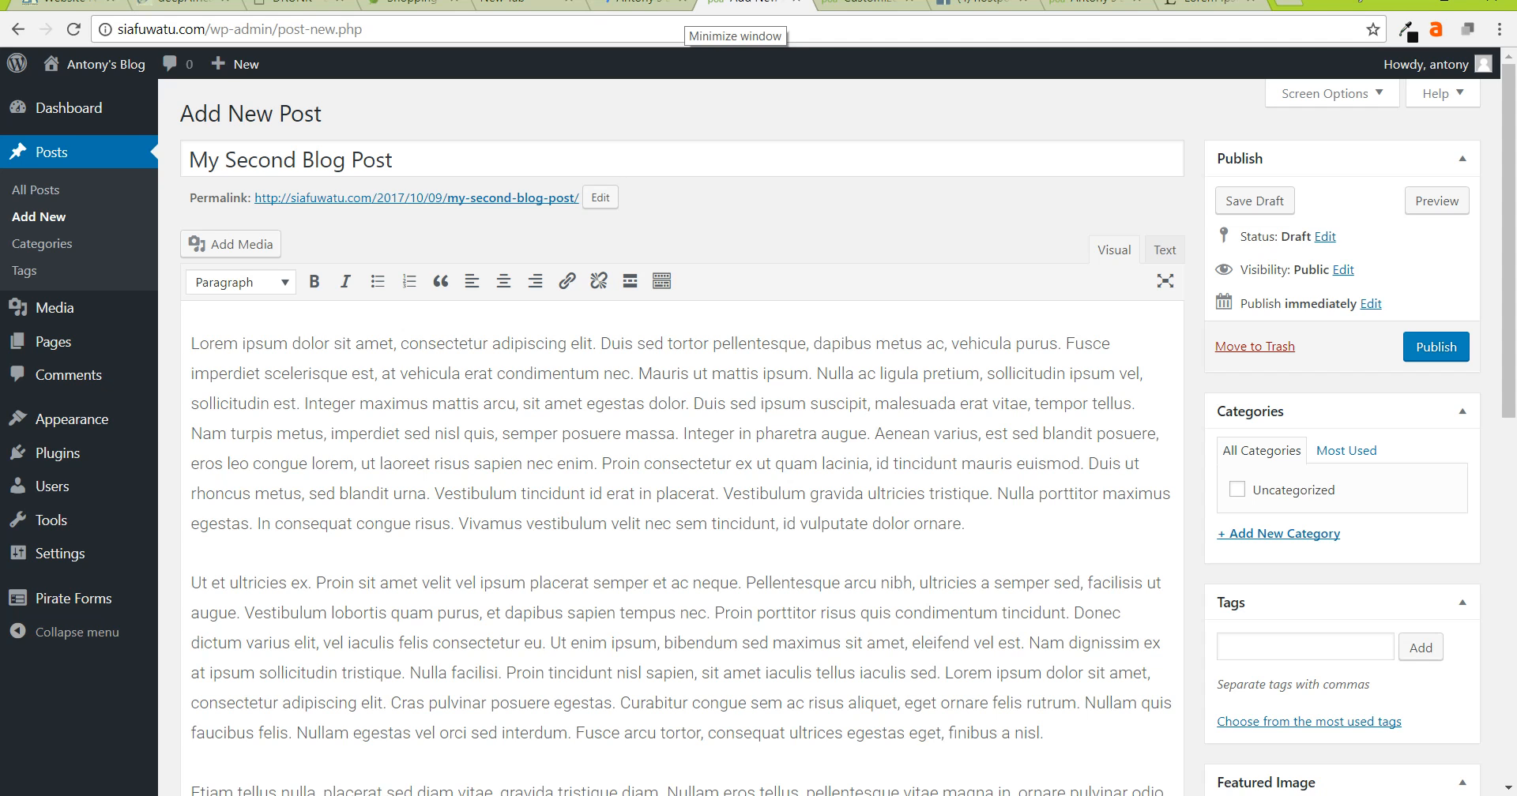
- Upload advert-84408_1280.jpg and anter-blackbird-228040.jpg to the media library and close the media window
{"action": "left_click", "coordinate": [231, 244]}
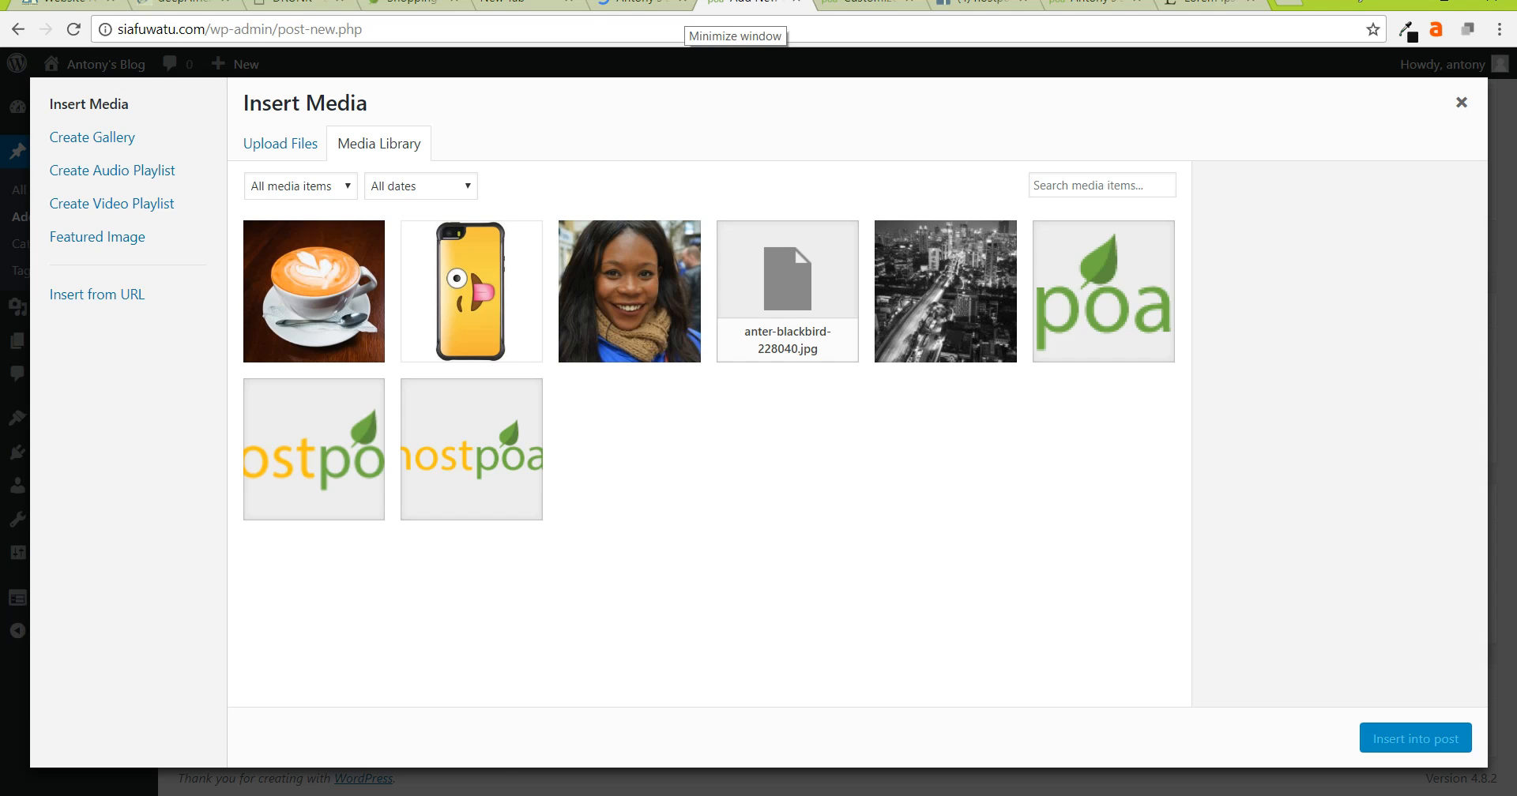
{"action": "left_click", "coordinate": [280, 143]}
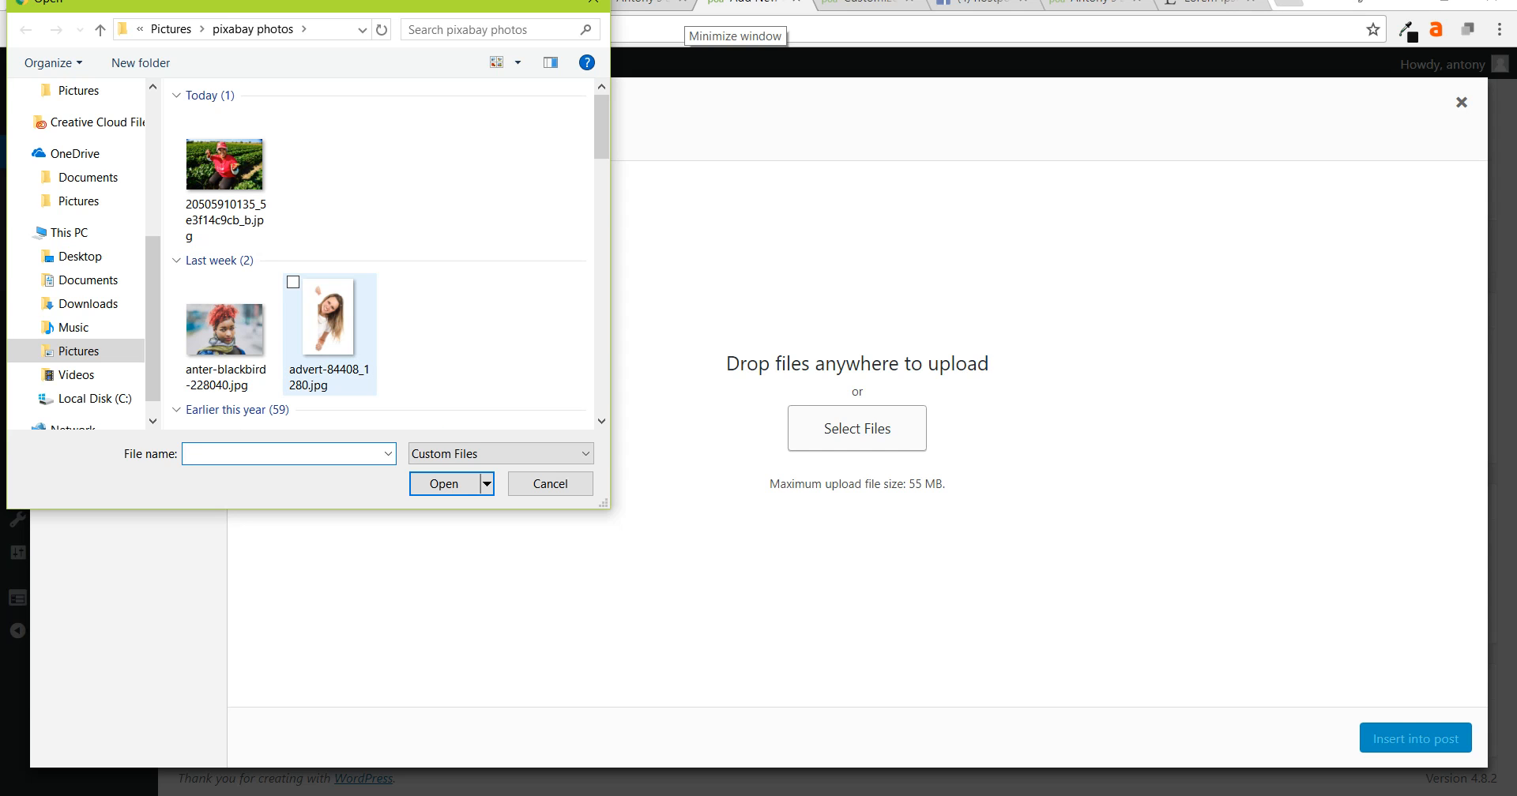
{"action": "left_click", "coordinate": [329, 324]}
{"action": "left_click", "coordinate": [226, 334], "text": "ctrl"}
{"action": "left_click", "coordinate": [442, 483]}
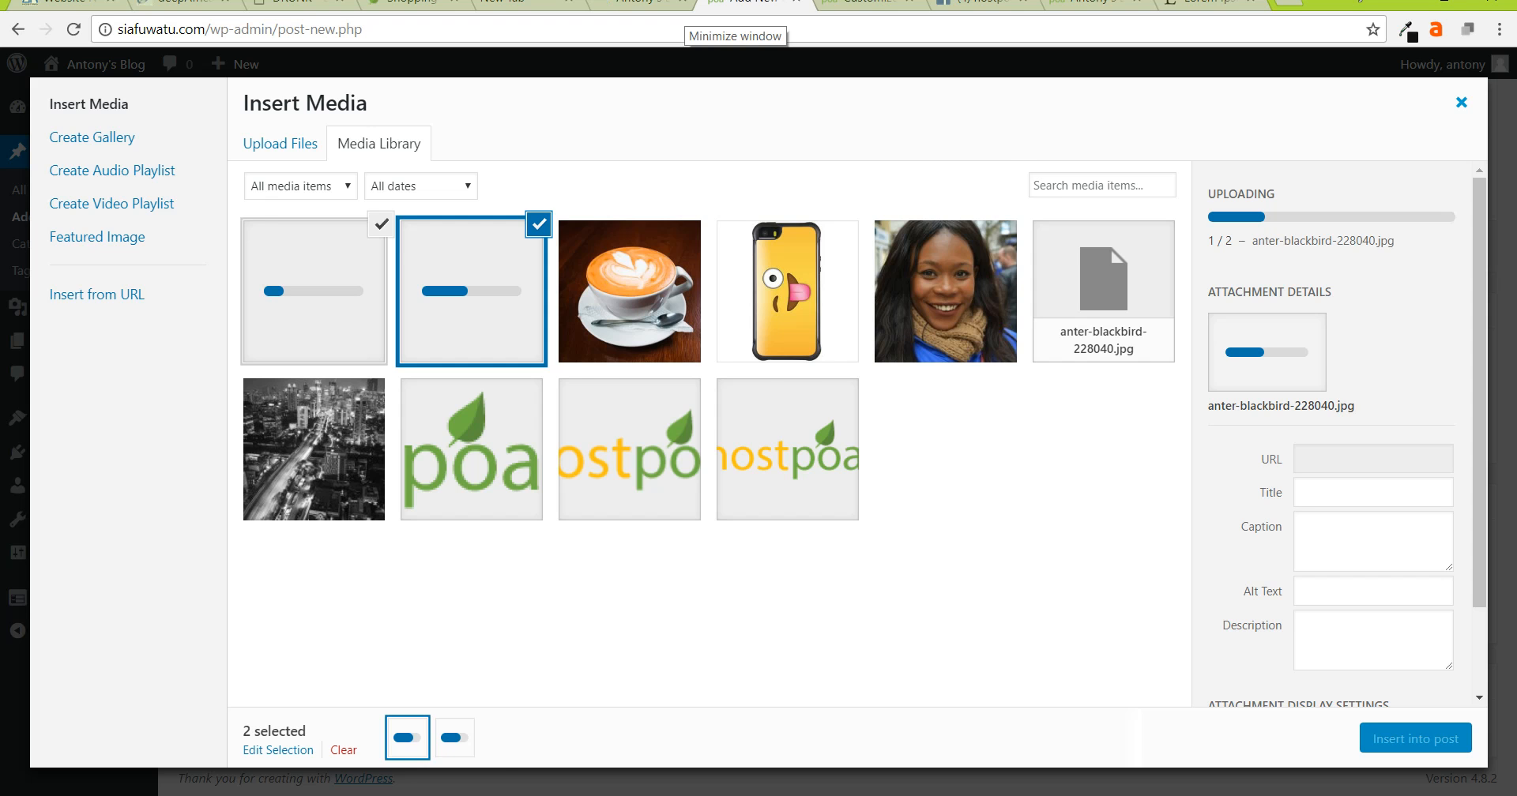
{"action": "left_click", "coordinate": [1462, 102]}
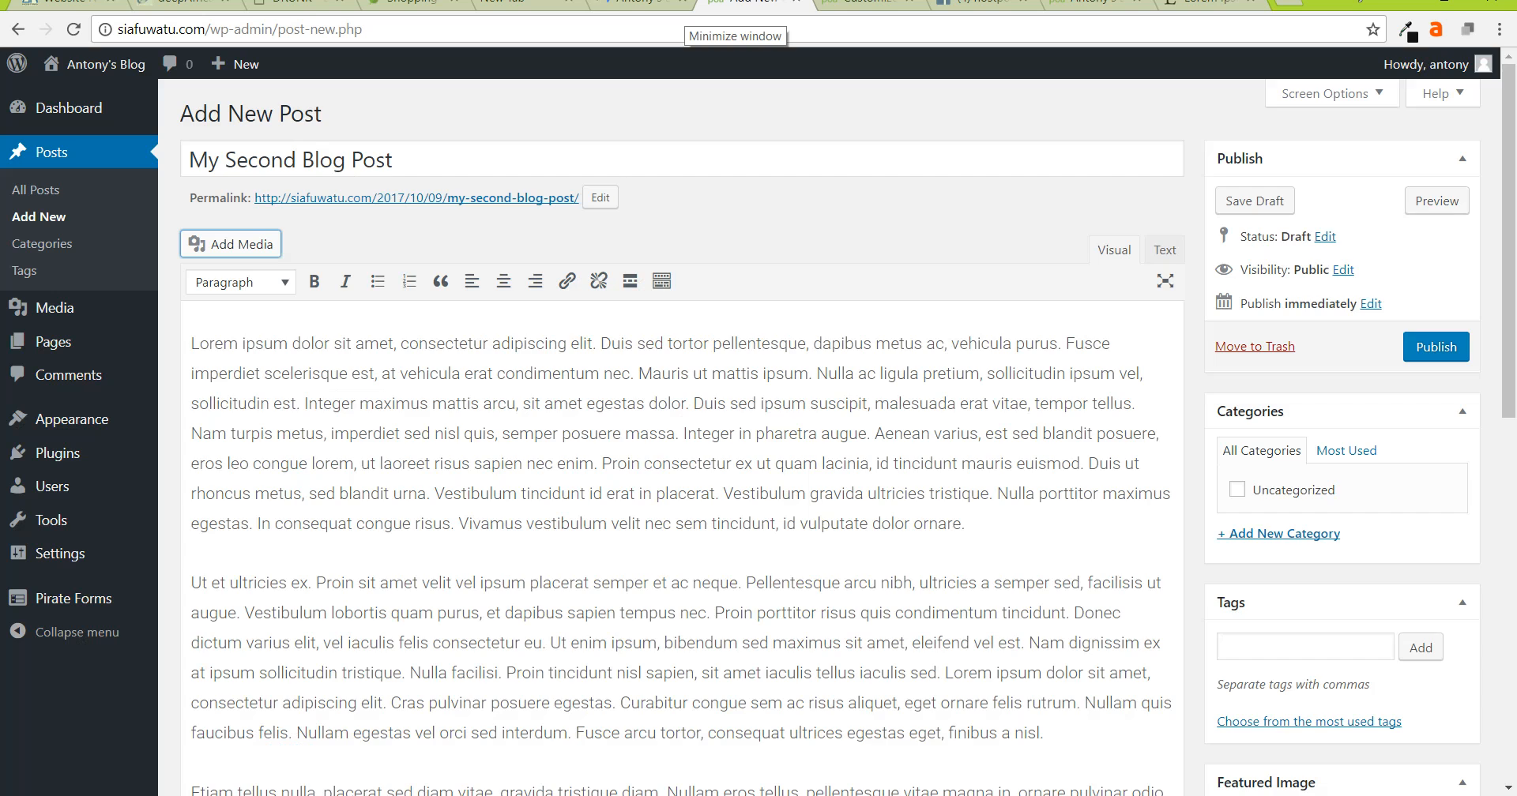
- Add a new 'Lisa and friends' category and tick it for the post
{"action": "scroll", "coordinate": [679, 434], "scroll_direction": "down", "scroll_amount": 1}
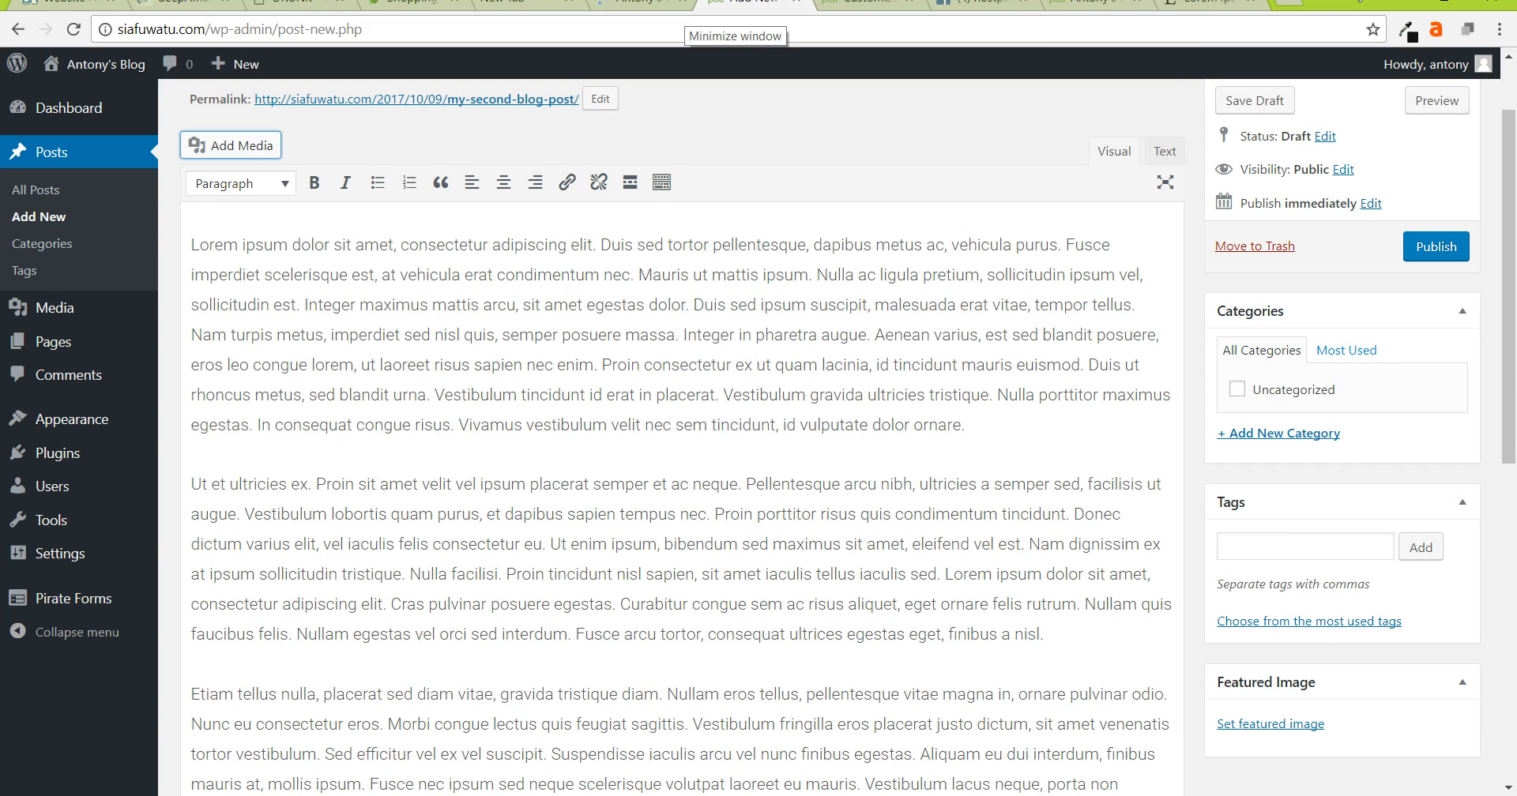
{"action": "left_click", "coordinate": [1346, 350]}
{"action": "left_click", "coordinate": [1261, 350]}
{"action": "left_click", "coordinate": [1284, 433]}
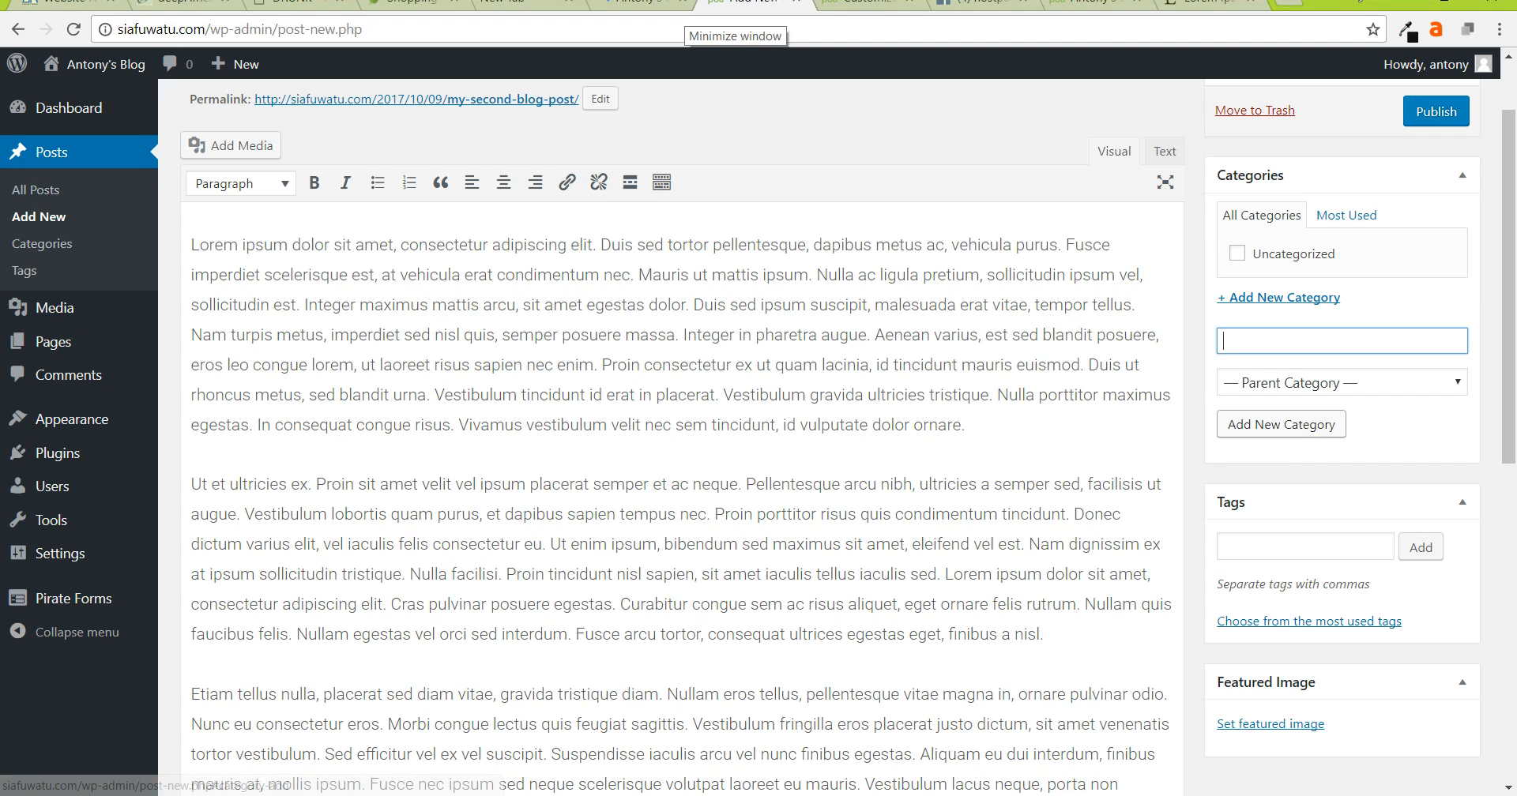
{"action": "type", "text": "Lisa and f"}
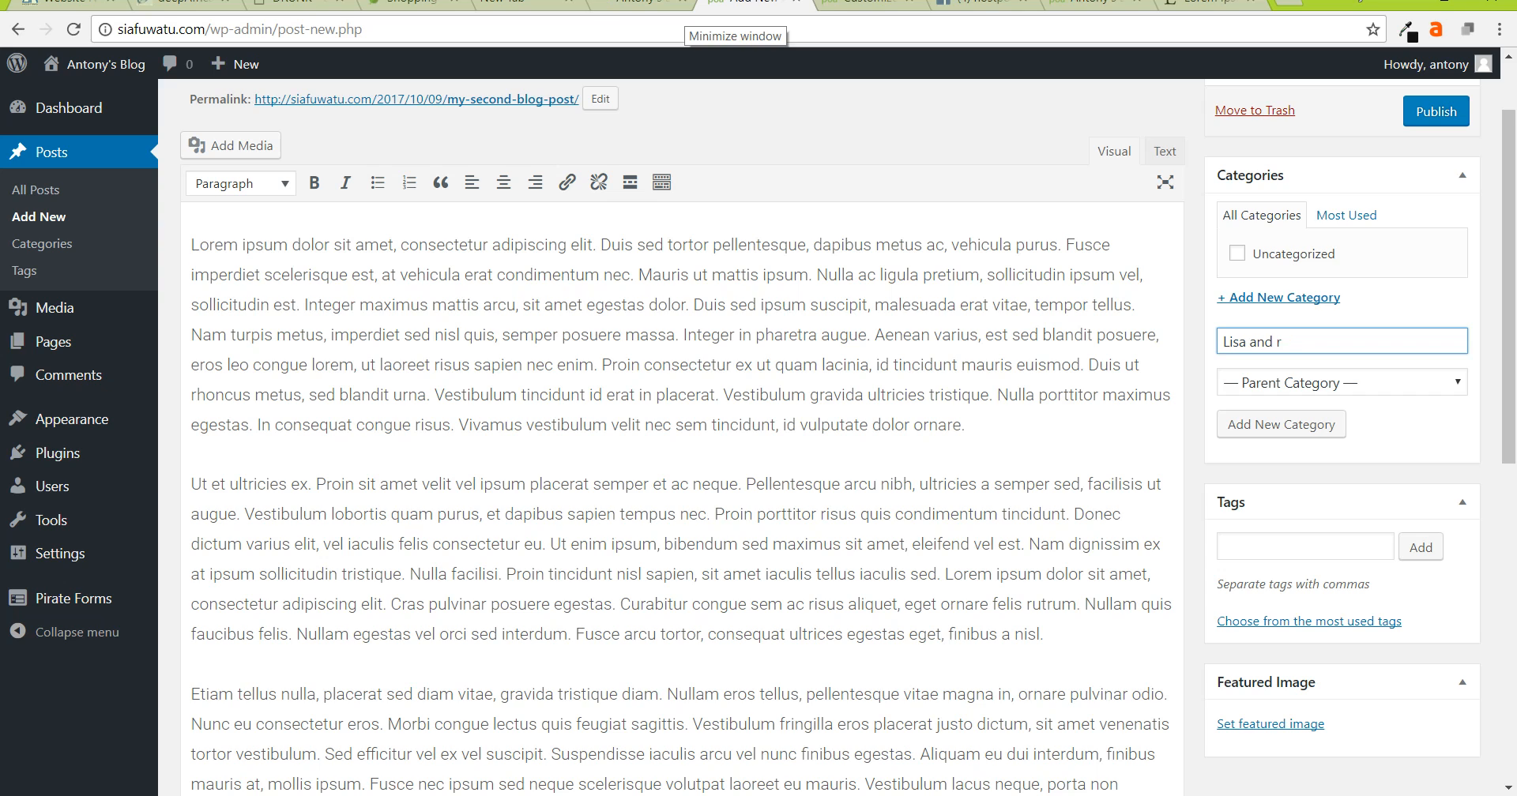
{"action": "type", "text": "riends"}
{"action": "key", "text": "Return"}
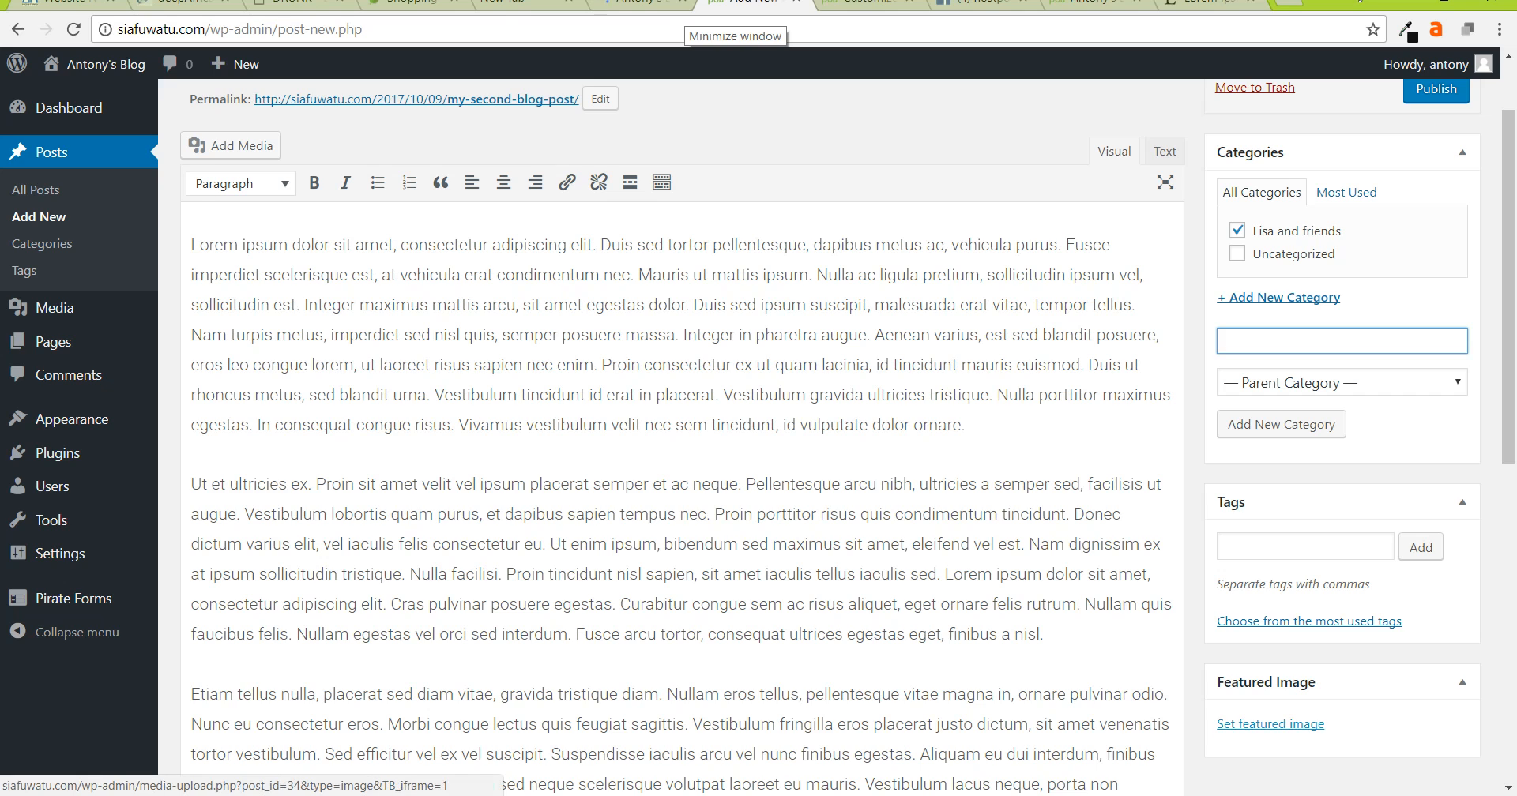
{"action": "left_click", "coordinate": [1270, 723]}
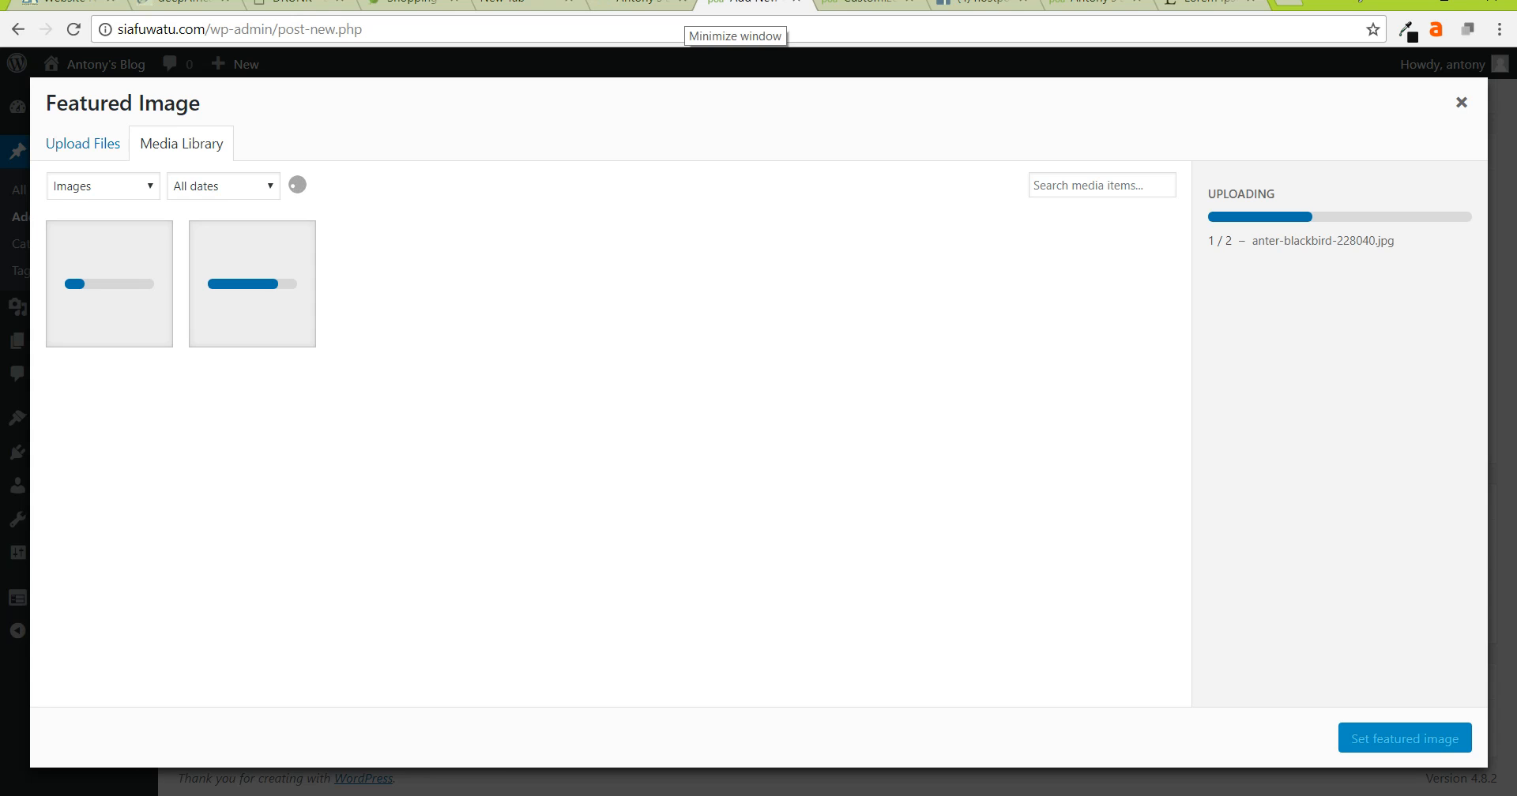
- Set african-american-1180847_1920.jpg, the smiling woman photo, as the featured image, then briefly check the media library
{"action": "left_click", "coordinate": [682, 284]}
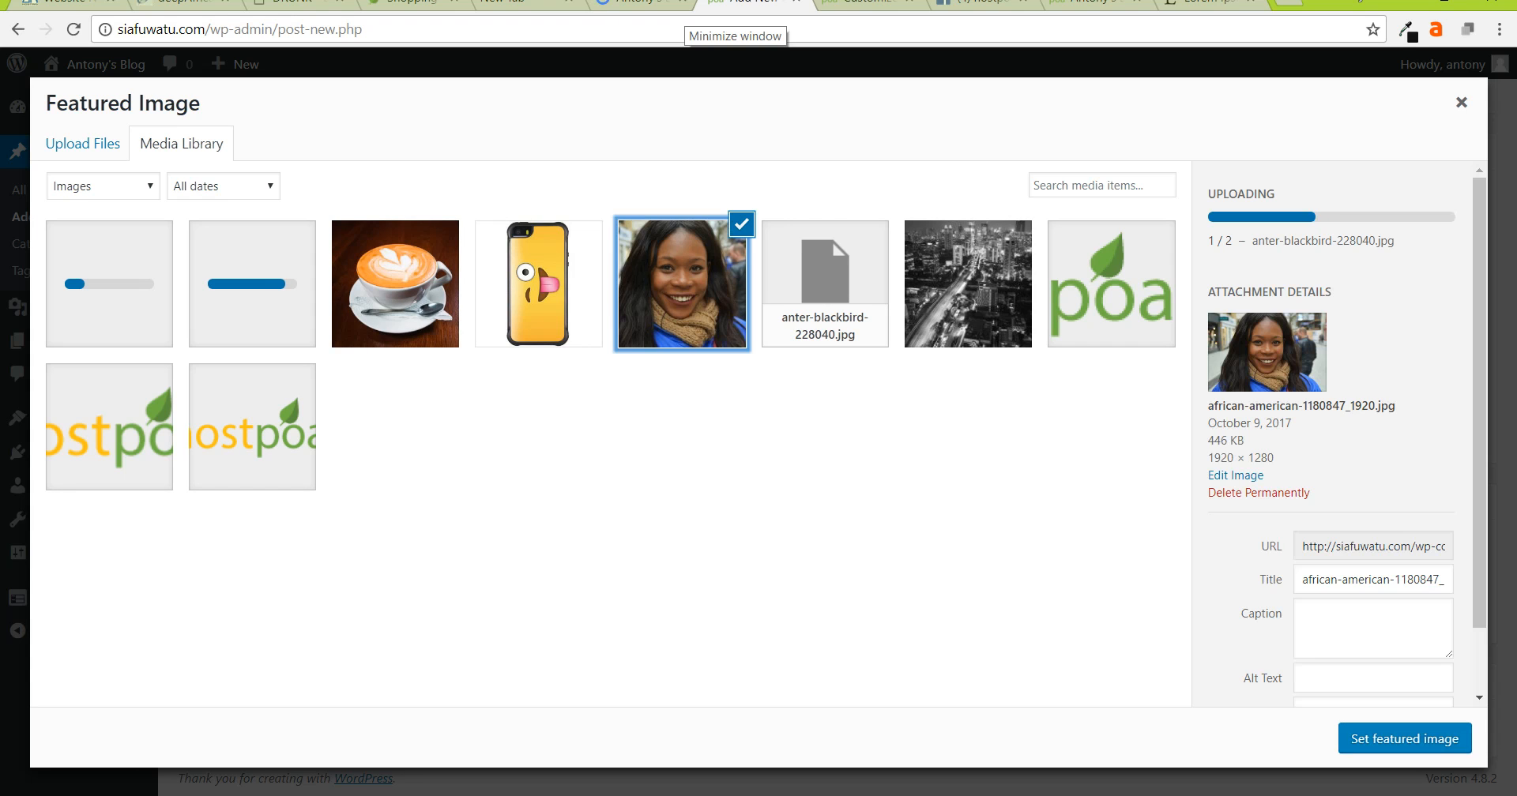
{"action": "left_click", "coordinate": [1405, 737]}
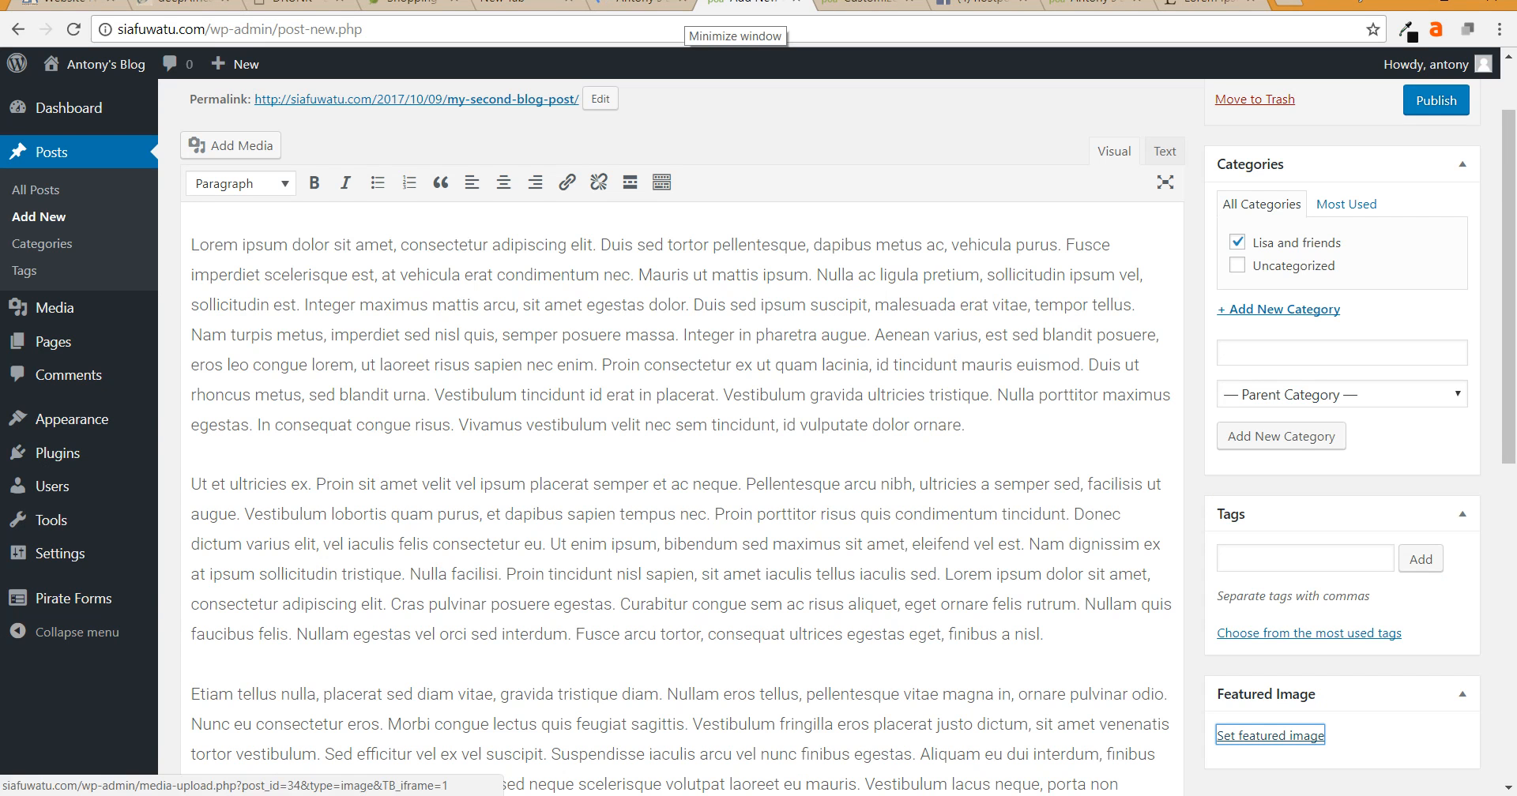
{"action": "scroll", "coordinate": [1270, 734], "scroll_direction": "down", "scroll_amount": 5}
{"action": "scroll", "coordinate": [1270, 733], "scroll_direction": "up", "scroll_amount": 5}
{"action": "scroll", "coordinate": [682, 426], "scroll_direction": "up", "scroll_amount": 1}
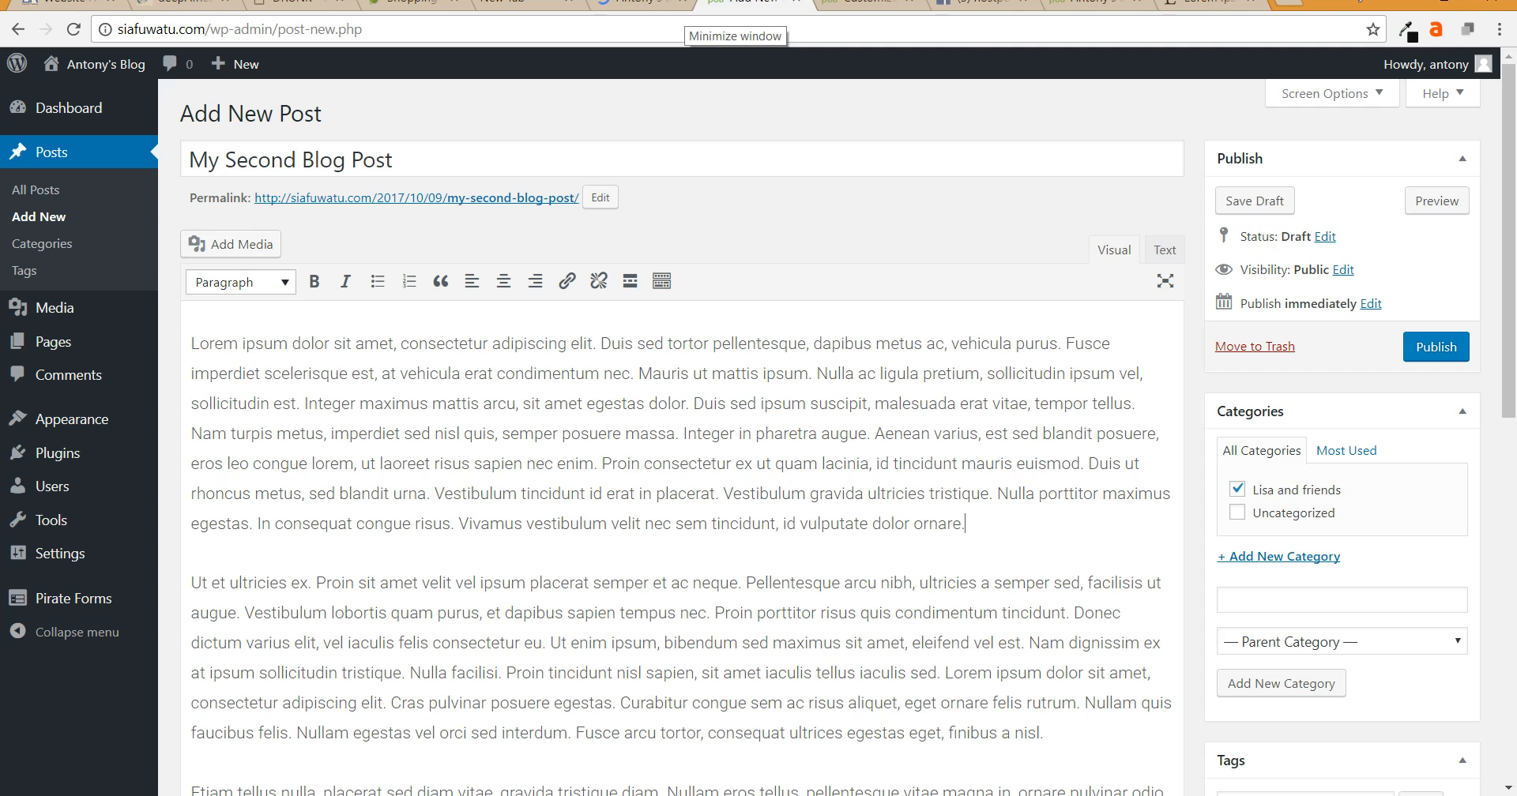
{"action": "left_click", "coordinate": [231, 244]}
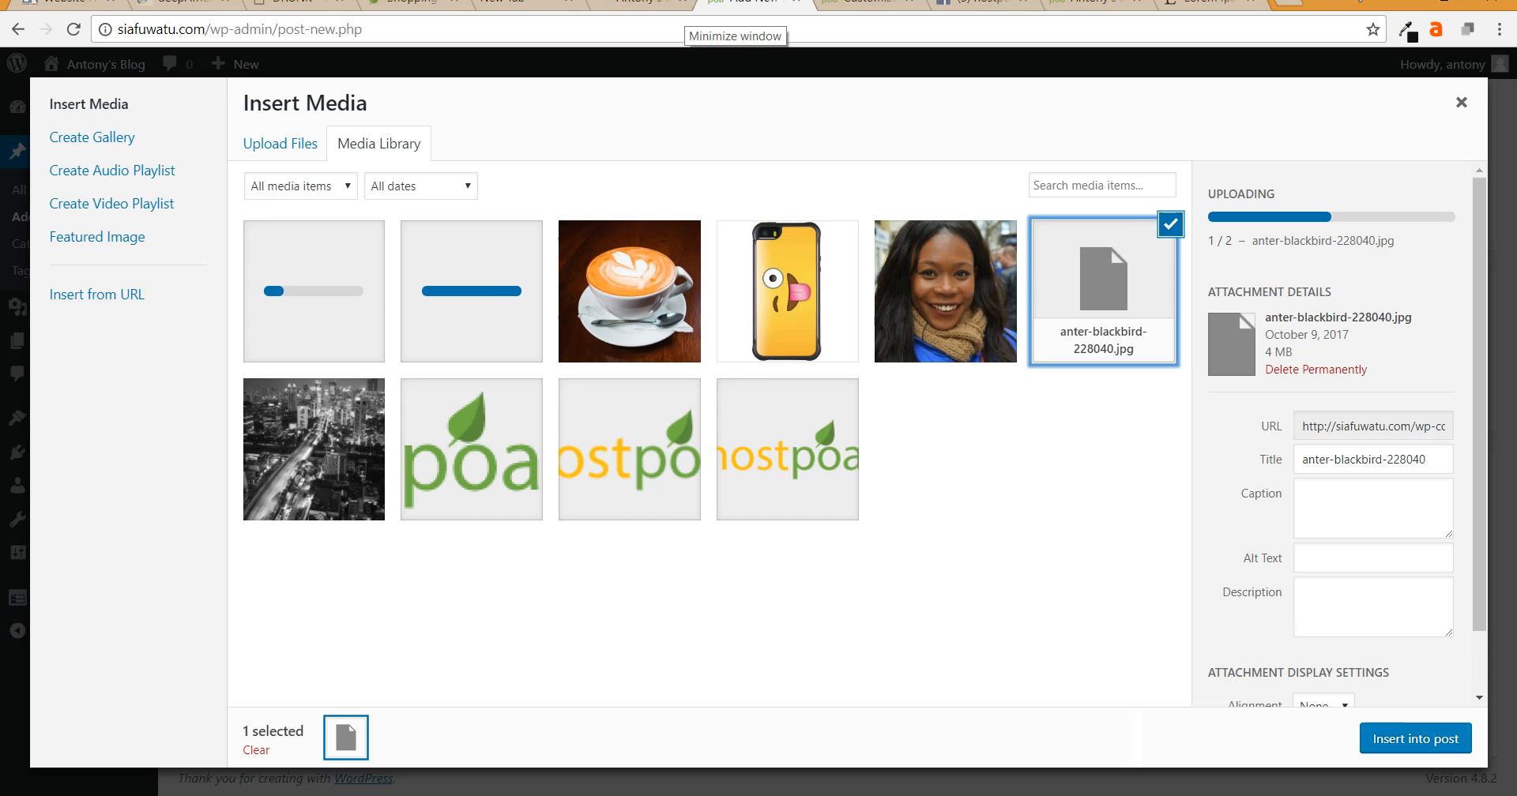
{"action": "key", "text": "Escape"}
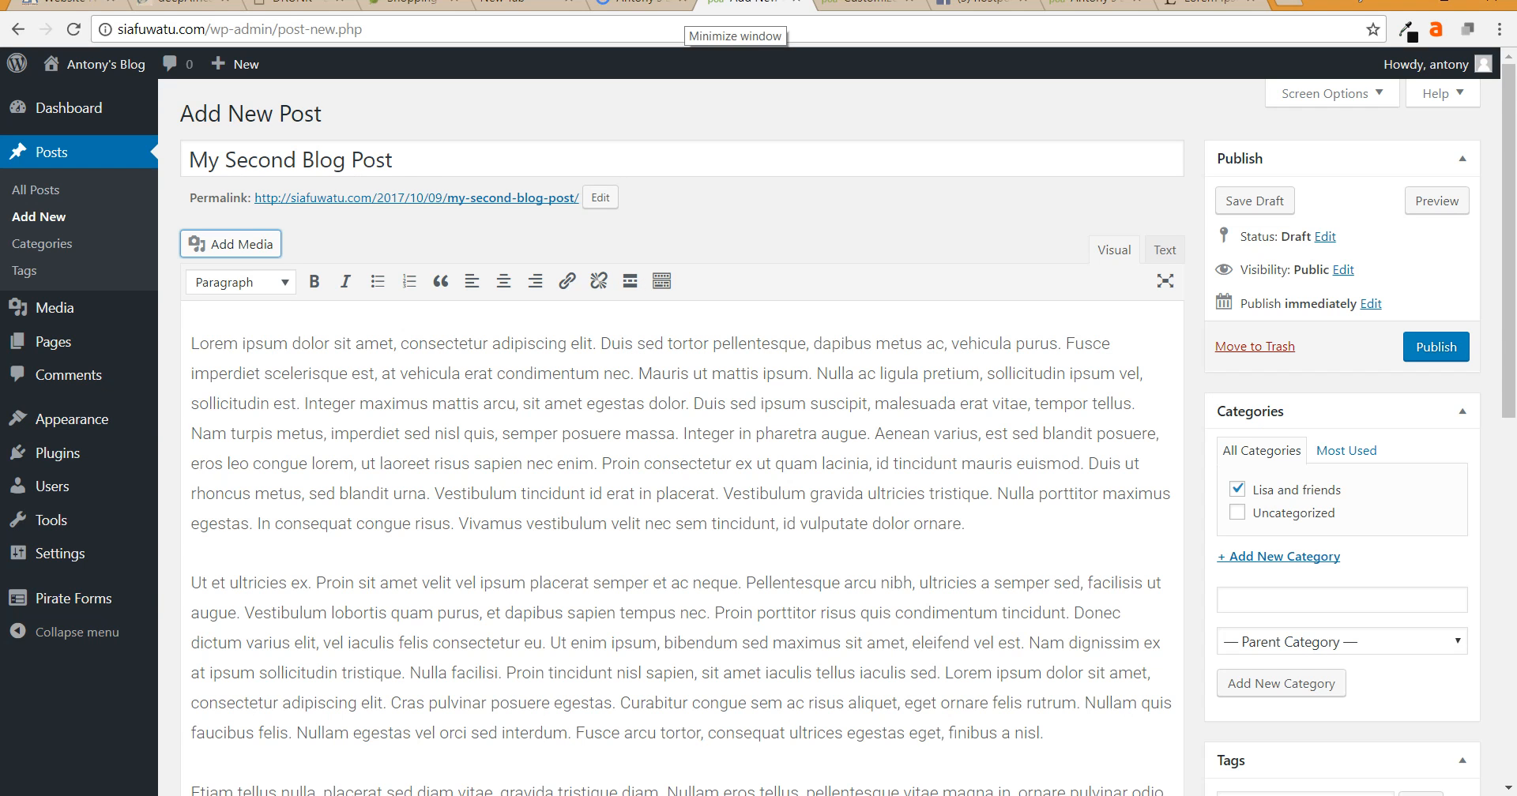
{"action": "scroll", "coordinate": [682, 474], "scroll_direction": "down", "scroll_amount": 2}
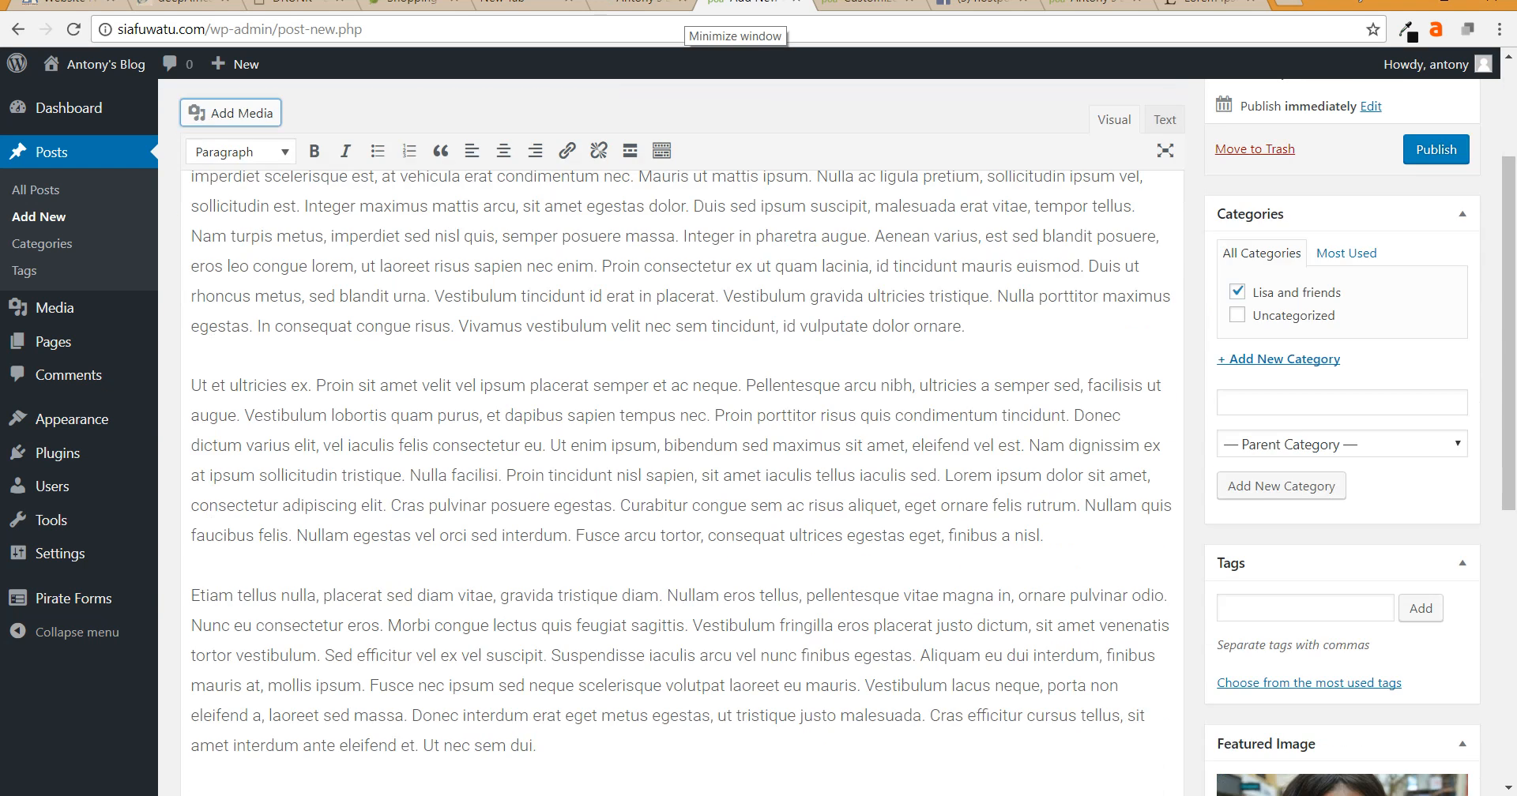
- Open the Insert Media uploader's file chooser to pick another image from the pixabay photos folder
{"action": "scroll", "coordinate": [682, 474], "scroll_direction": "up", "scroll_amount": 2}
{"action": "scroll", "coordinate": [847, 430], "scroll_direction": "up", "scroll_amount": 1}
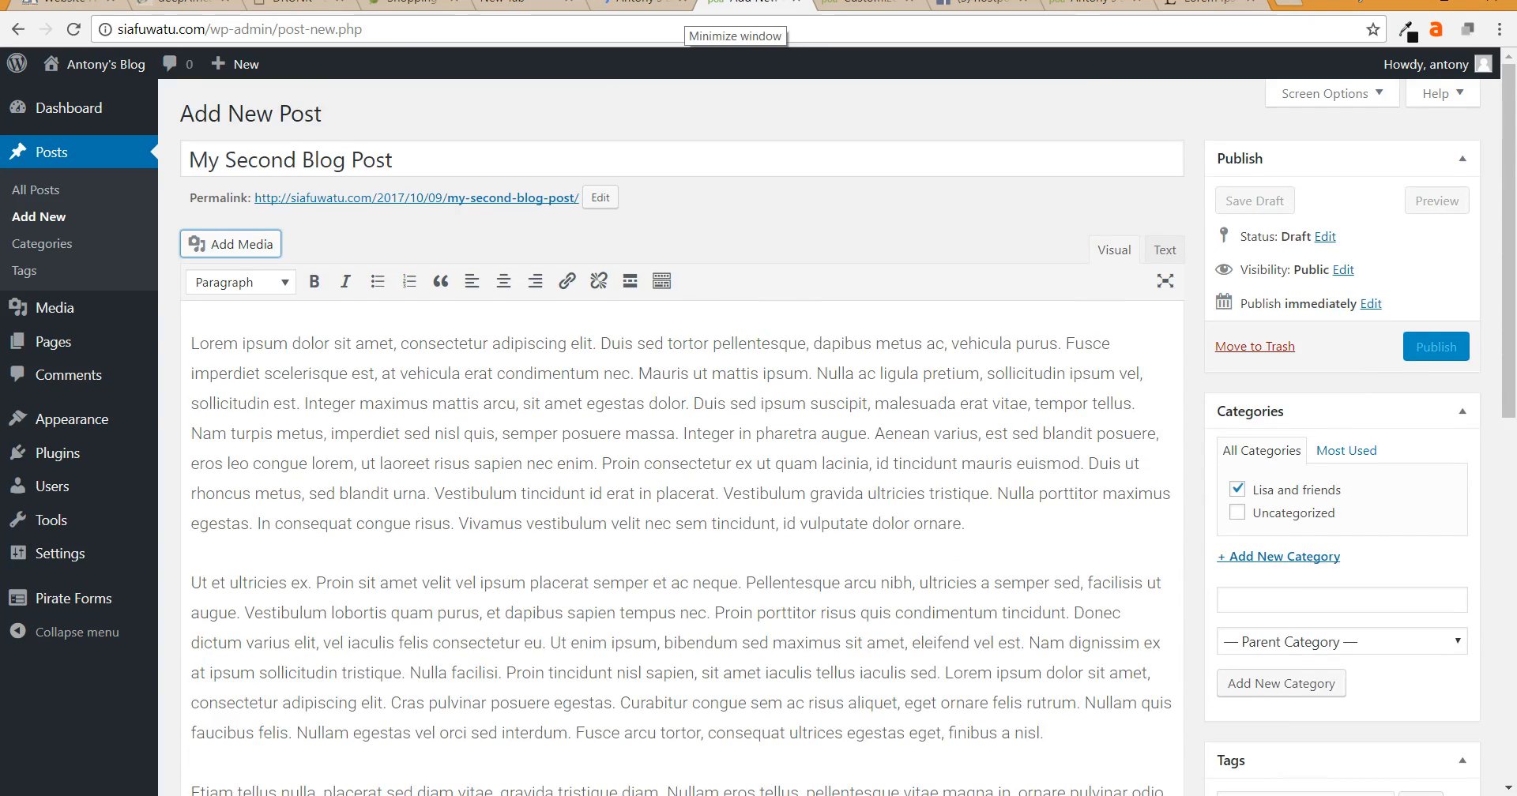
{"action": "scroll", "coordinate": [682, 474], "scroll_direction": "down", "scroll_amount": 5}
{"action": "scroll", "coordinate": [682, 474], "scroll_direction": "up", "scroll_amount": 4}
{"action": "scroll", "coordinate": [682, 474], "scroll_direction": "up", "scroll_amount": 2}
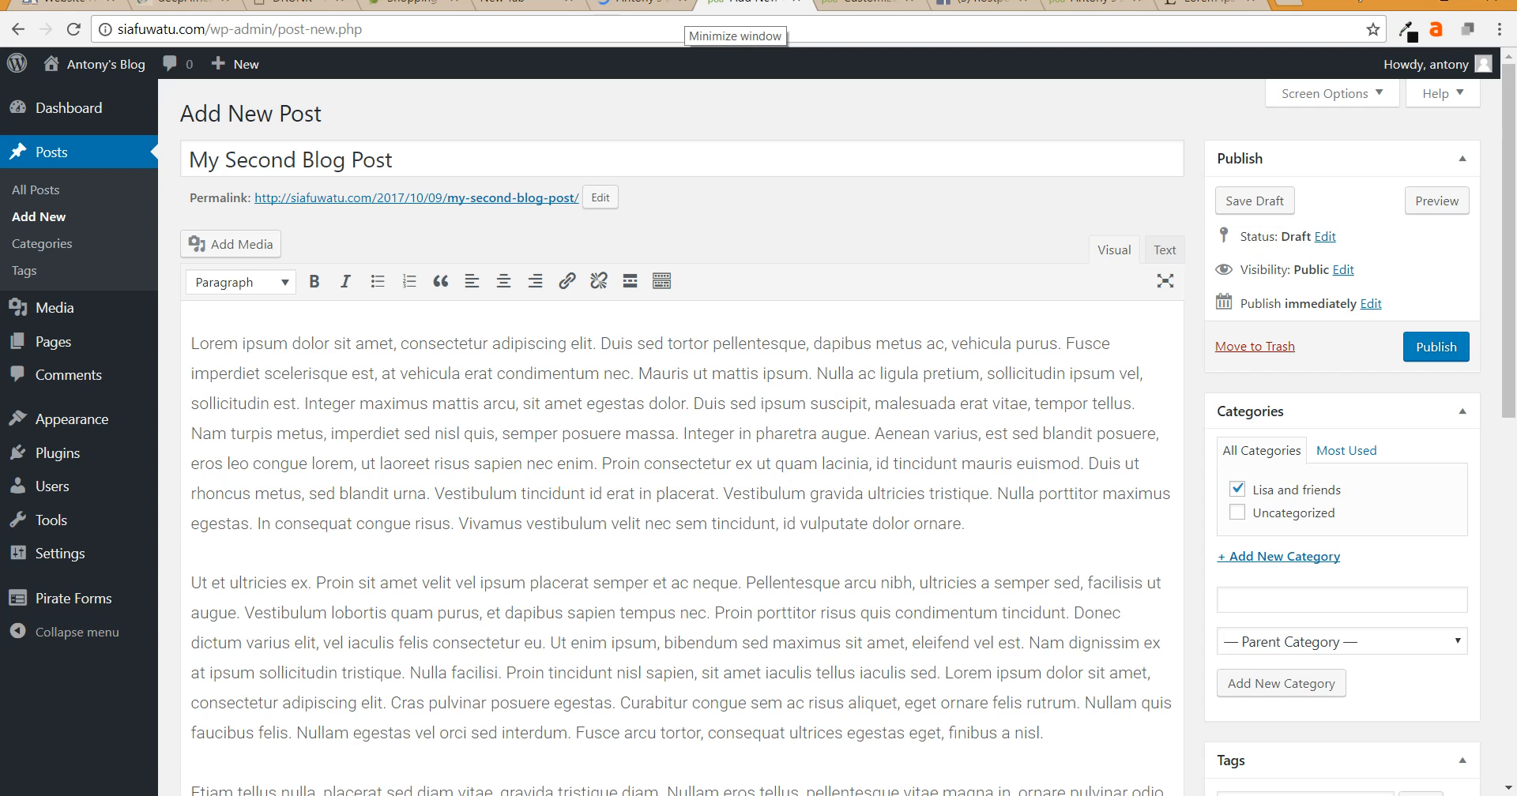
{"action": "left_click", "coordinate": [230, 244]}
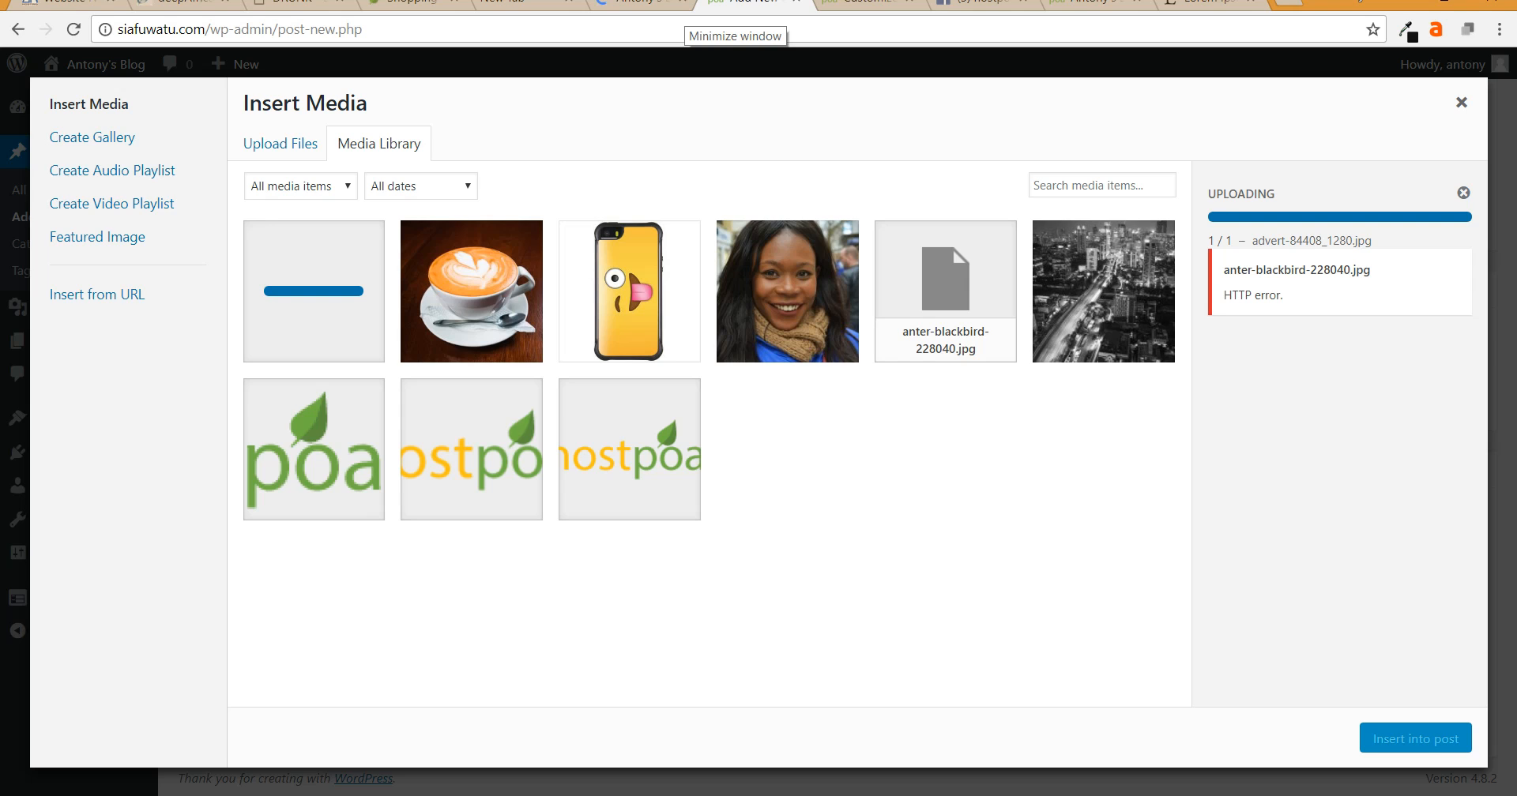
{"action": "left_click", "coordinate": [281, 143]}
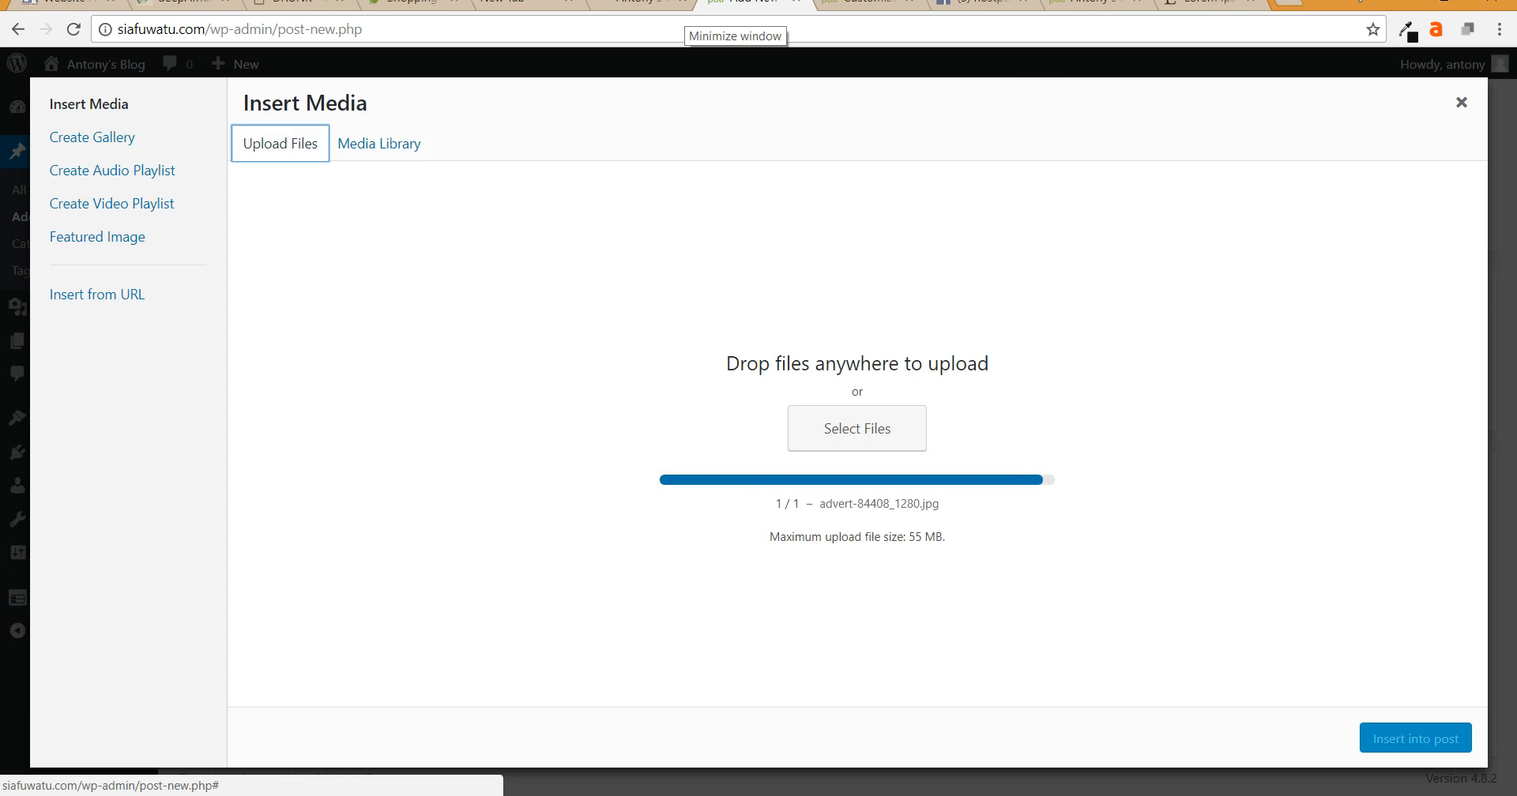
{"action": "left_click", "coordinate": [857, 428]}
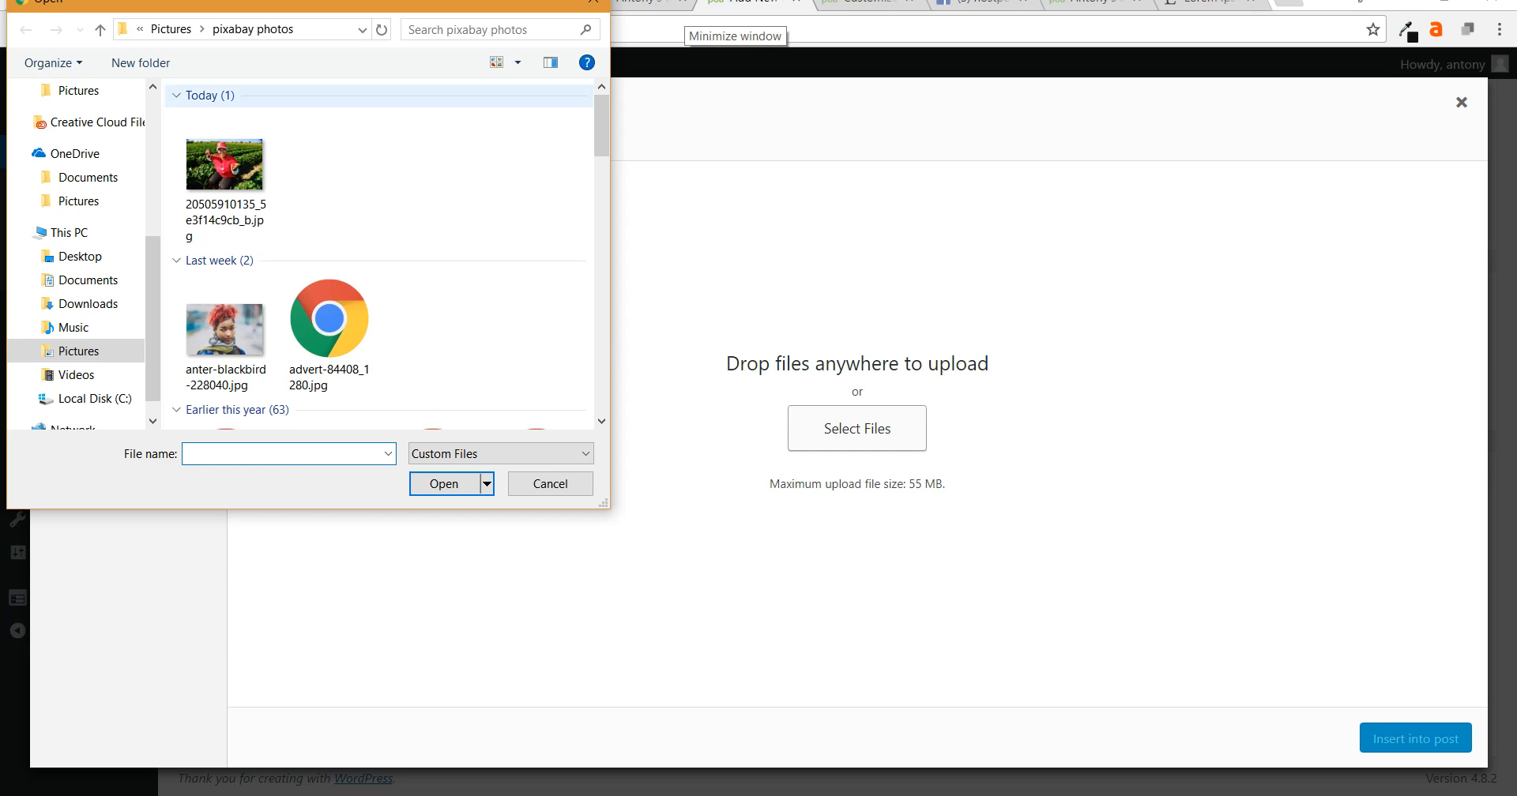
- Upload 543207110.jpg and insert it with advert-84408_1280.jpg into the post
{"action": "scroll", "coordinate": [433, 348], "scroll_direction": "down", "scroll_amount": 6}
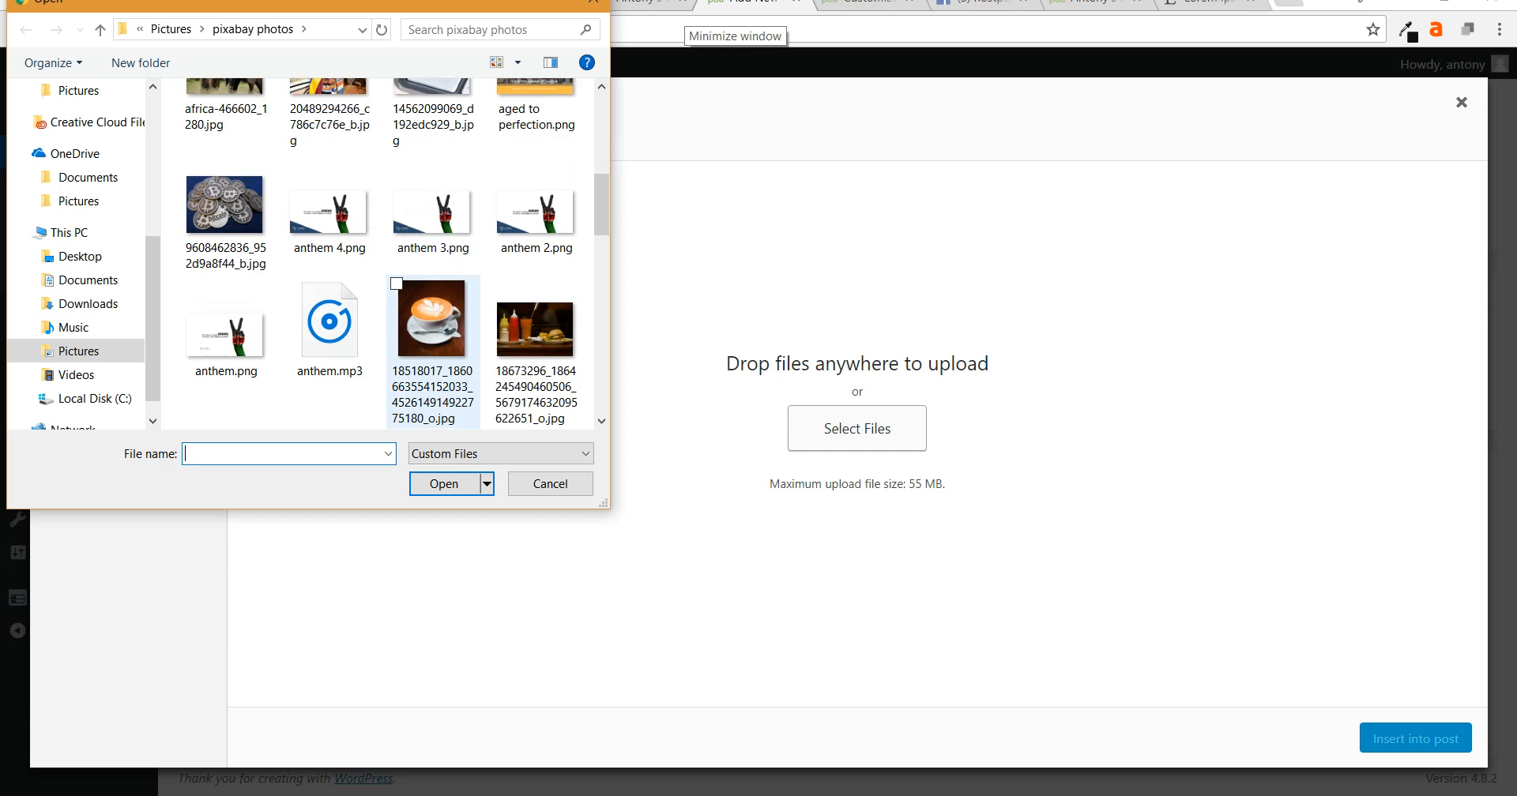
{"action": "scroll", "coordinate": [433, 348], "scroll_direction": "down", "scroll_amount": 2}
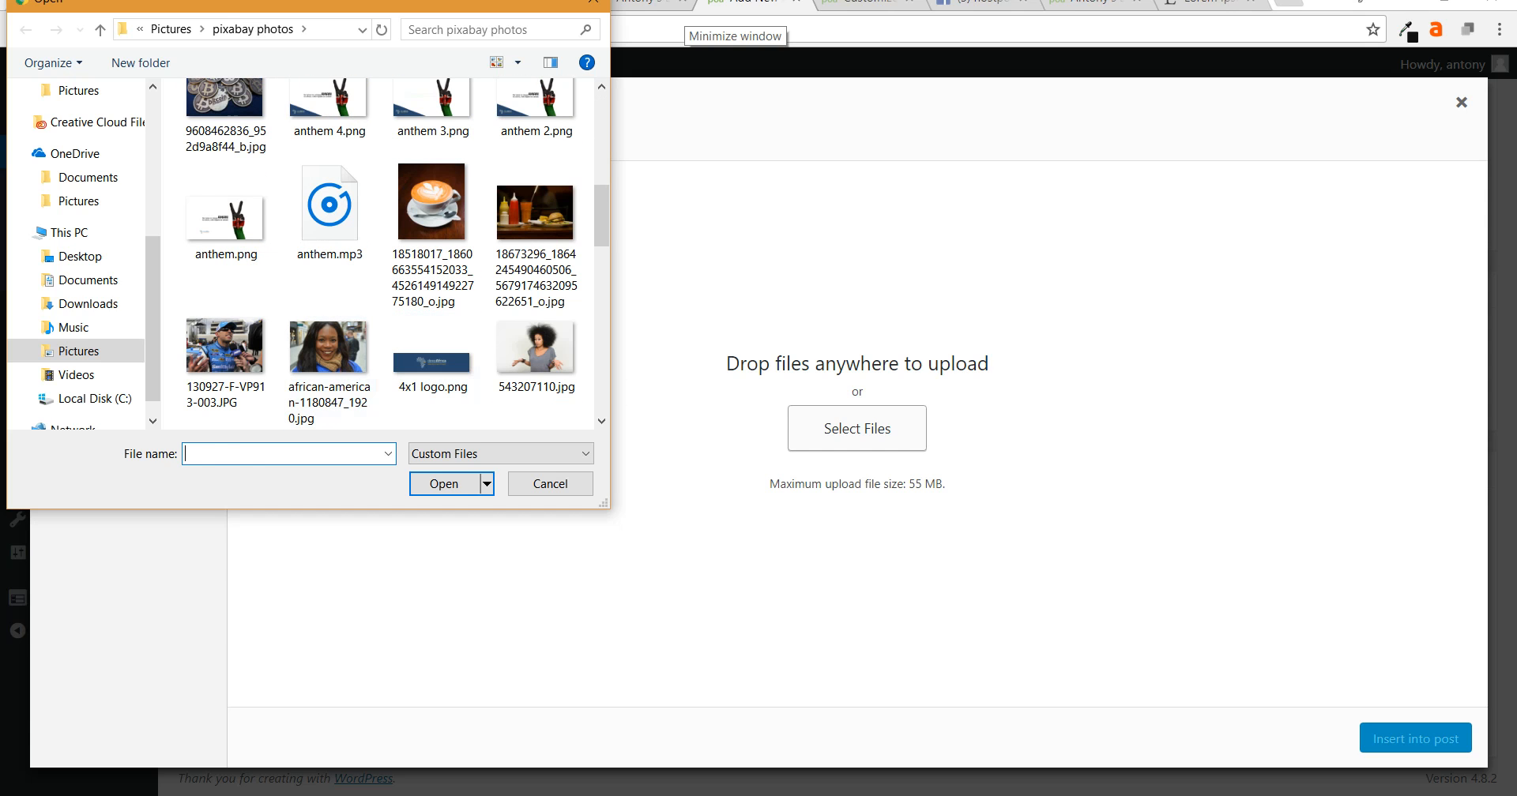
{"action": "left_click", "coordinate": [536, 352]}
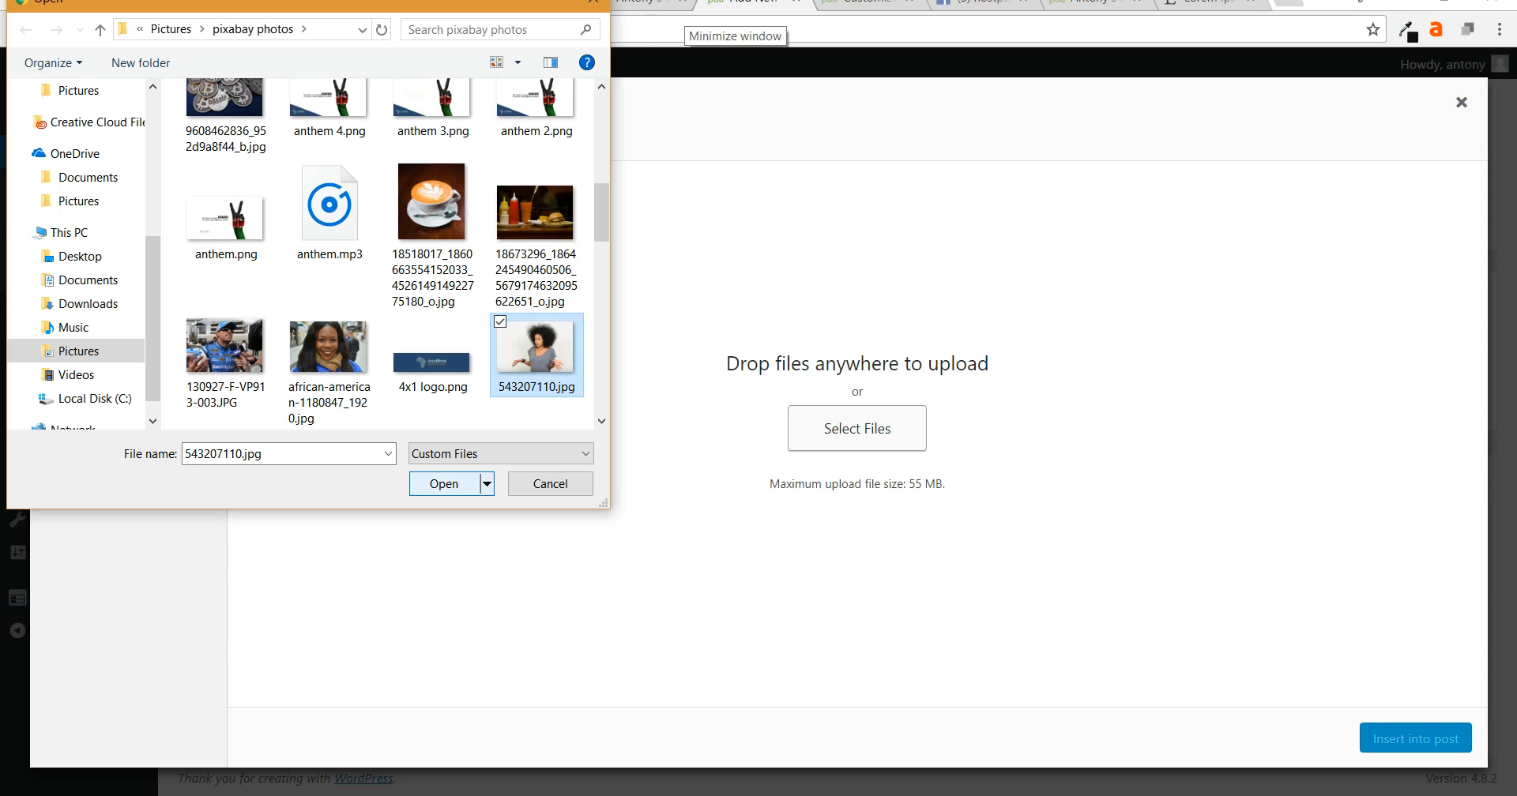
{"action": "left_click", "coordinate": [444, 483]}
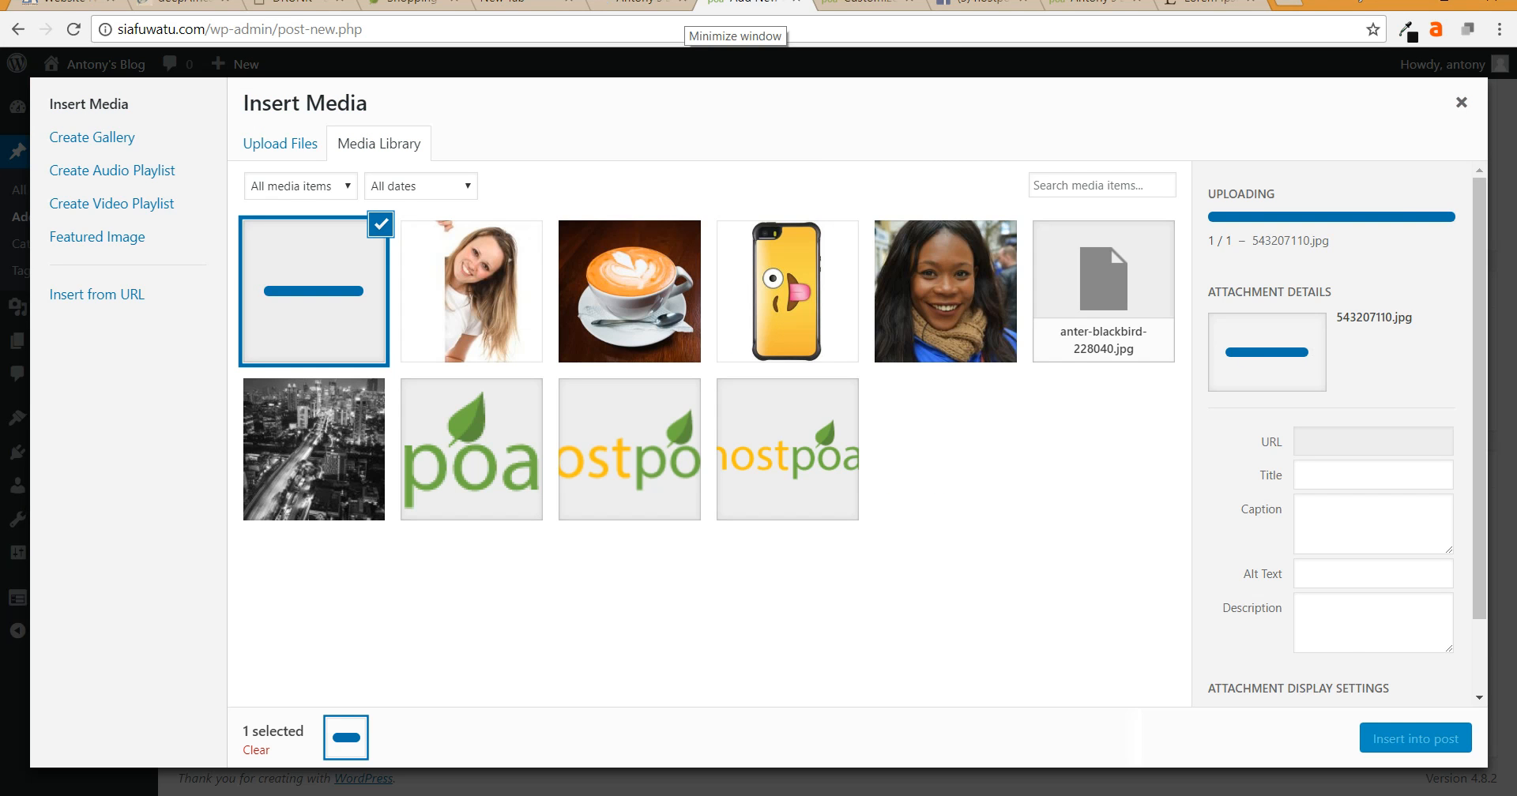
{"action": "left_click", "coordinate": [472, 292]}
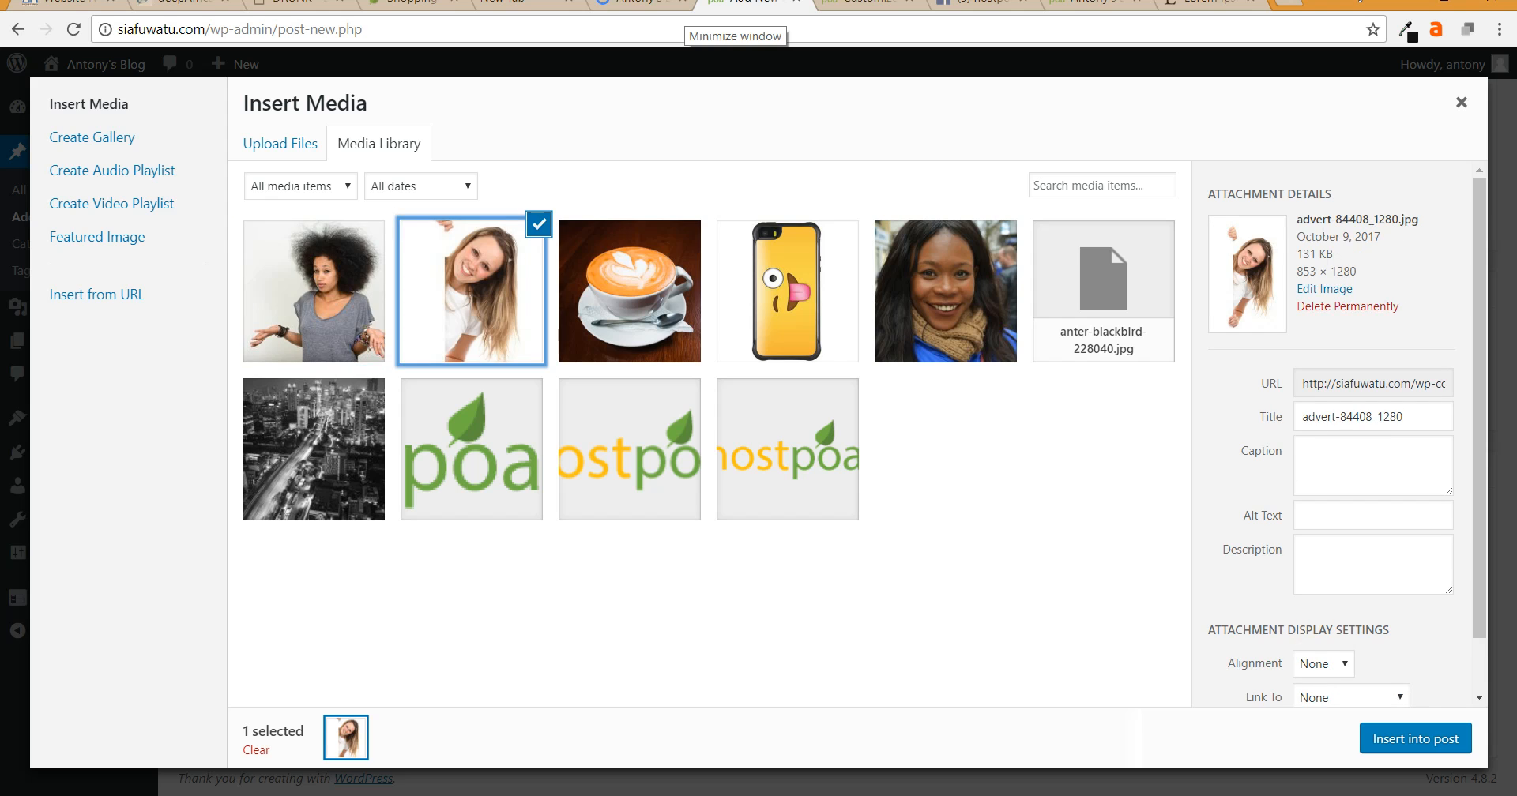
{"action": "left_click", "coordinate": [314, 291], "text": "ctrl"}
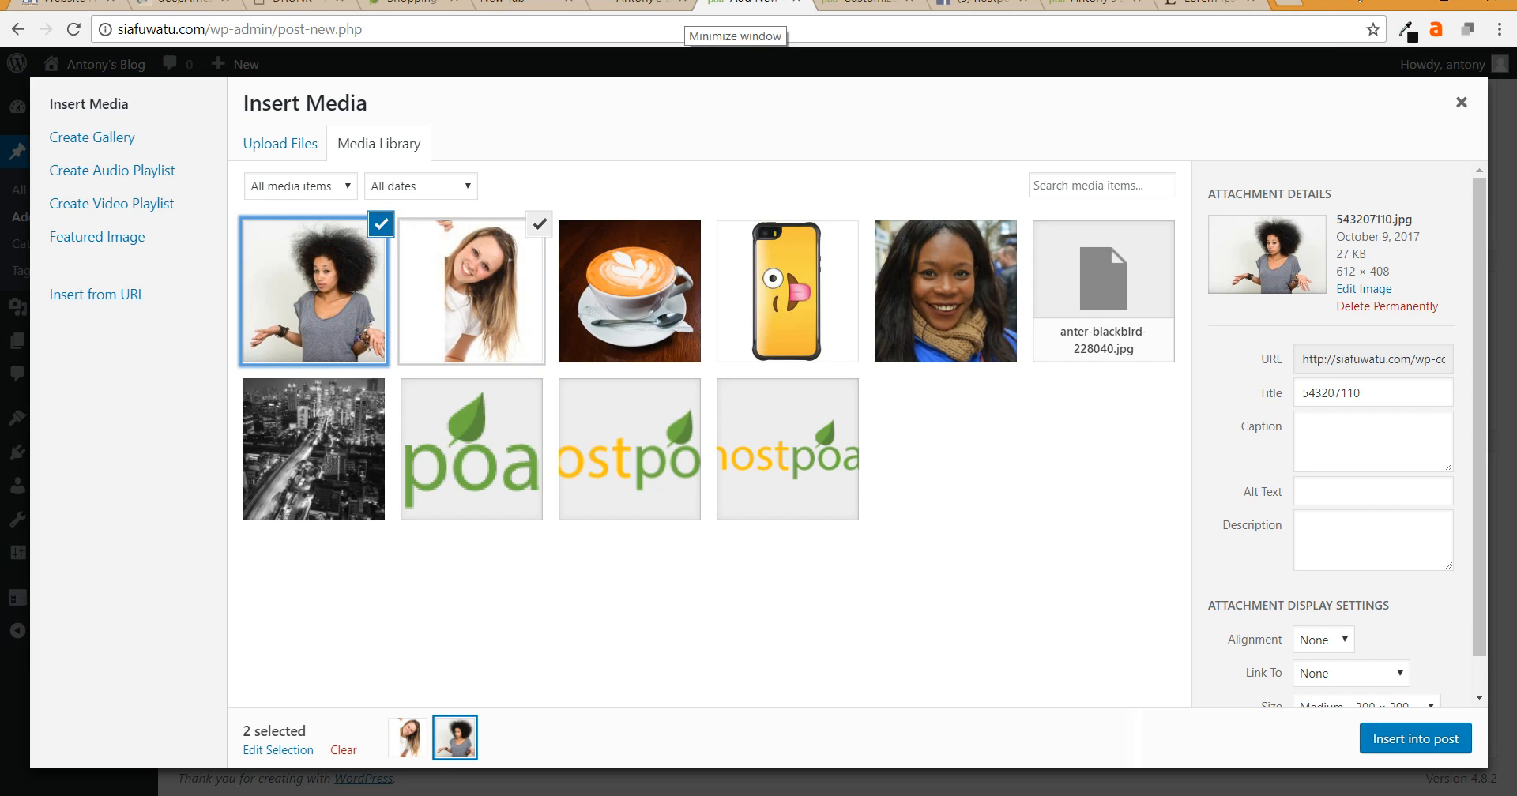
{"action": "left_click", "coordinate": [1415, 738]}
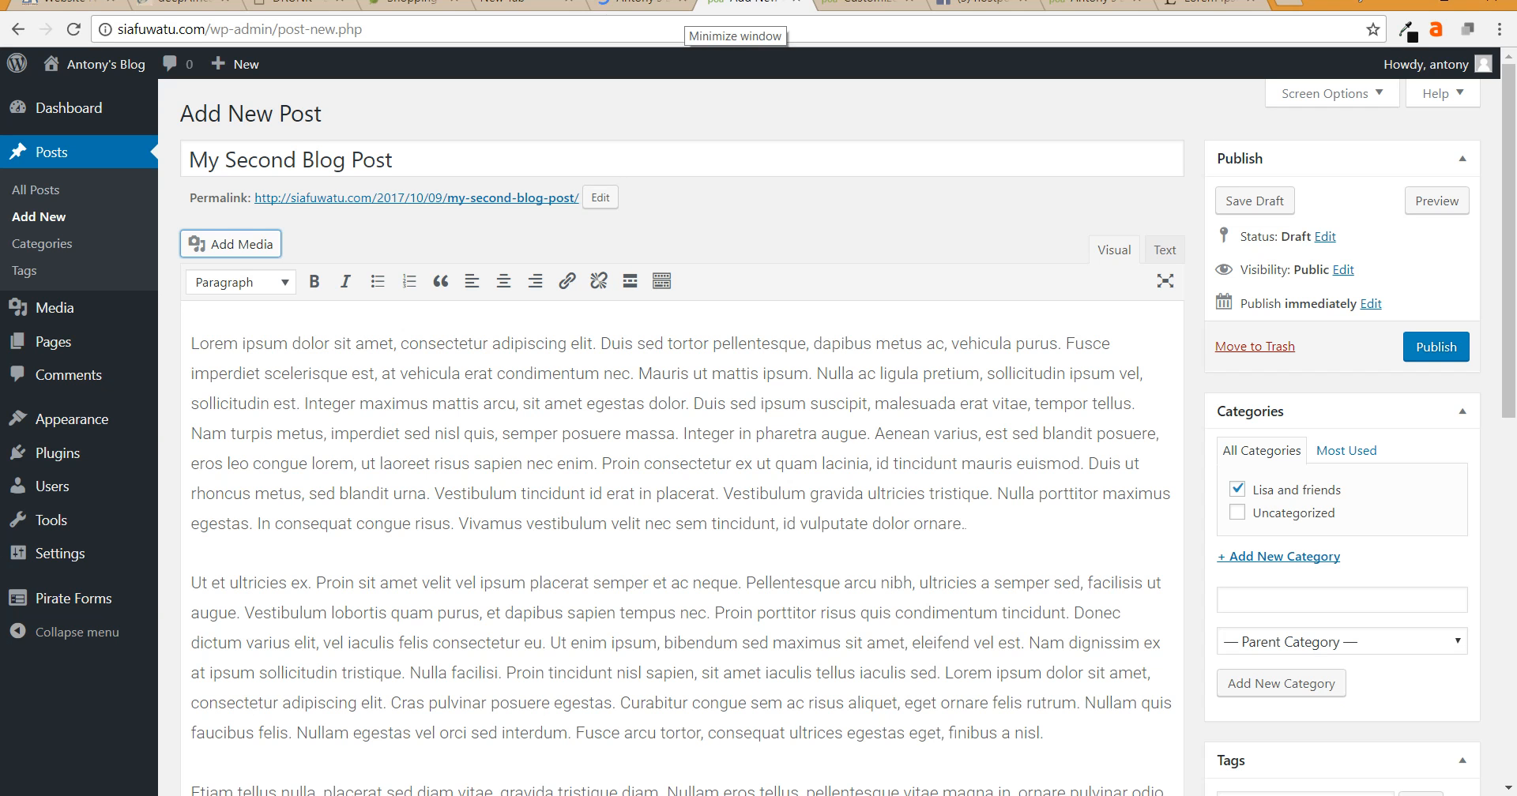
- Move the woman-in-grey image into the second paragraph and the shrugging-woman image onto its own line after the third
{"action": "scroll", "coordinate": [680, 474], "scroll_direction": "down", "scroll_amount": 6}
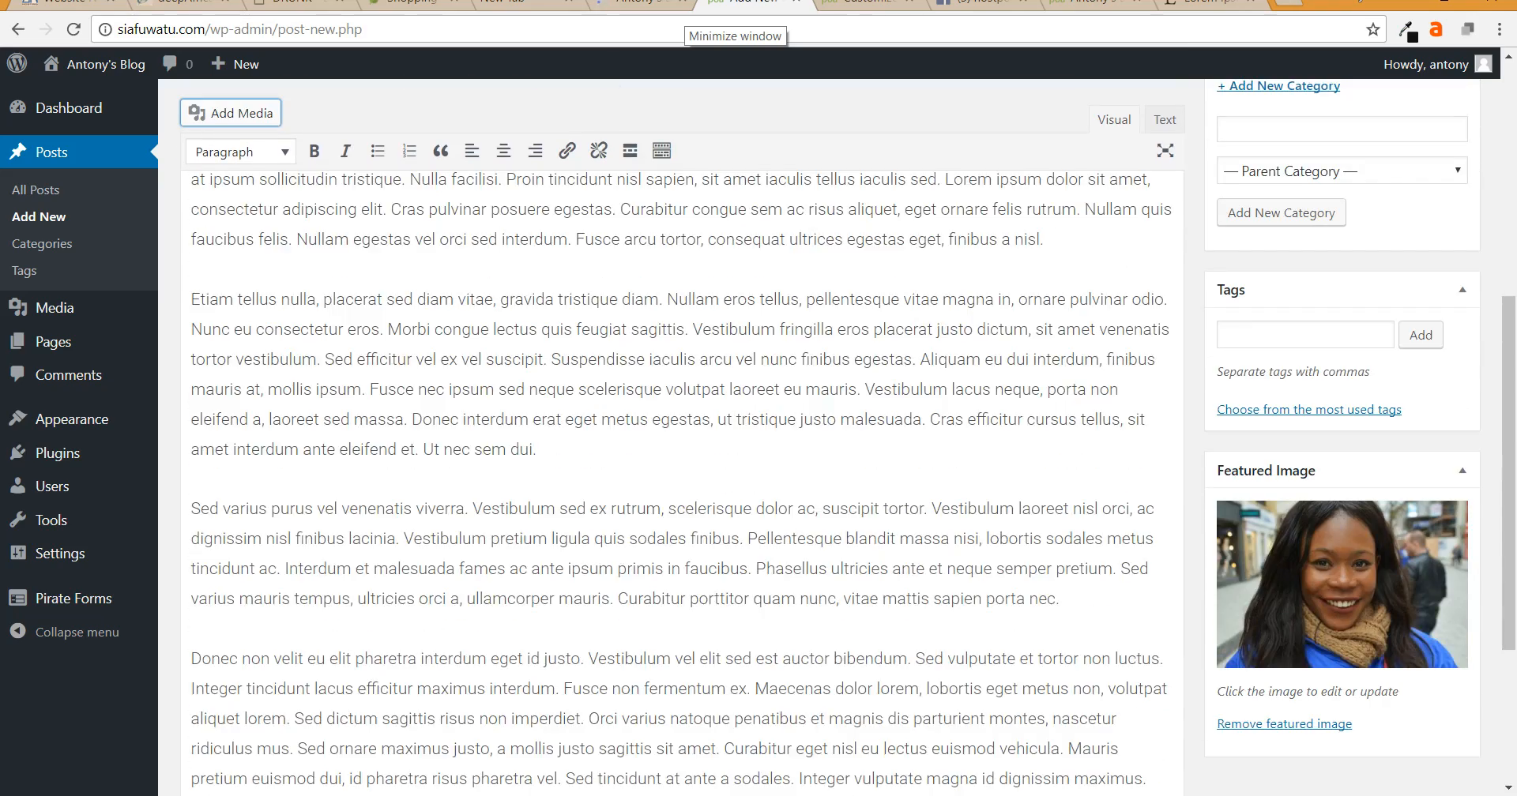
{"action": "scroll", "coordinate": [486, 524], "scroll_direction": "up", "scroll_amount": 6}
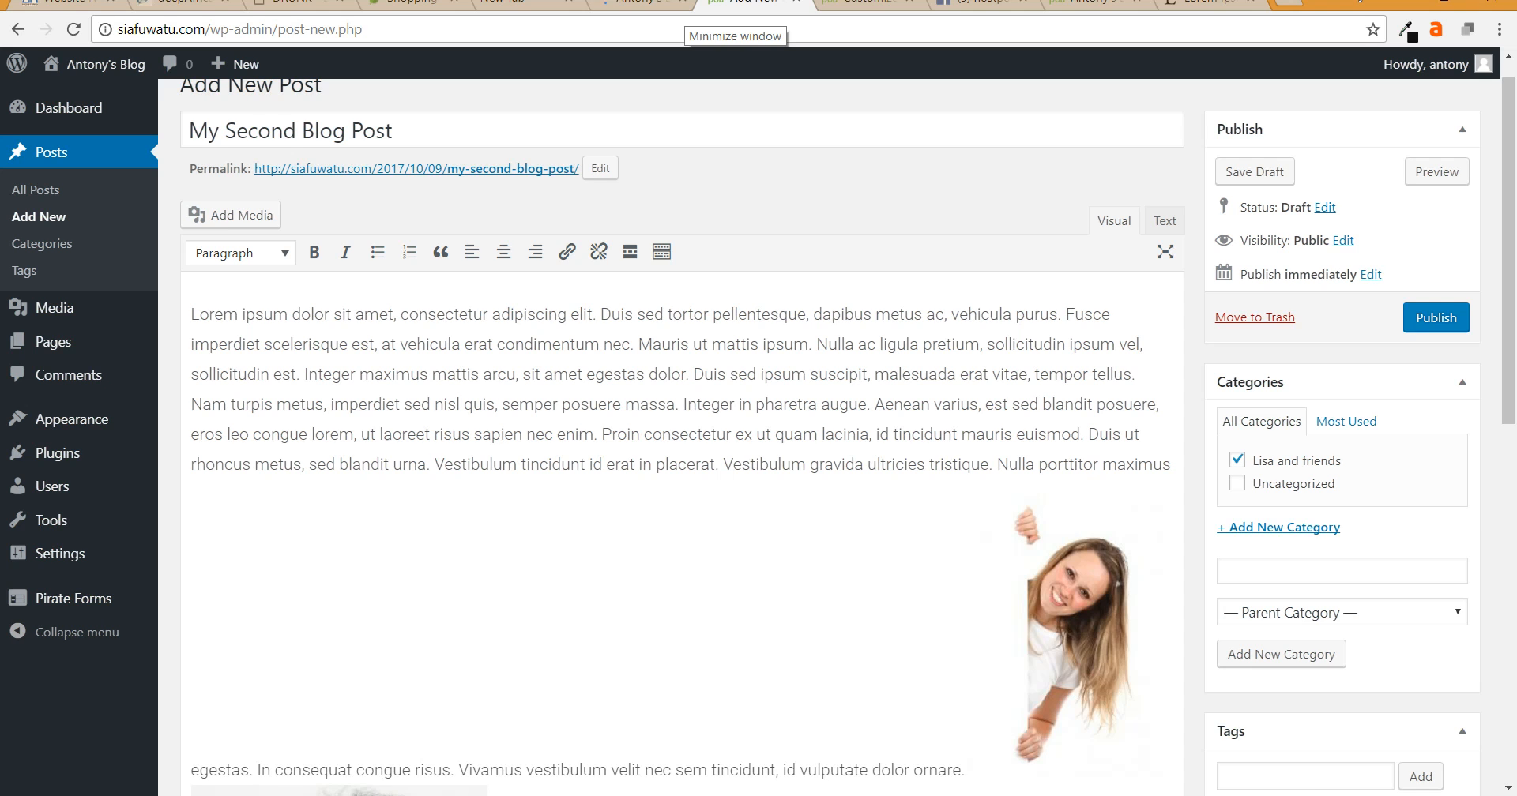
{"action": "scroll", "coordinate": [679, 474], "scroll_direction": "down", "scroll_amount": 4}
{"action": "left_click_drag", "start_coordinate": [374, 586], "coordinate": [737, 742]}
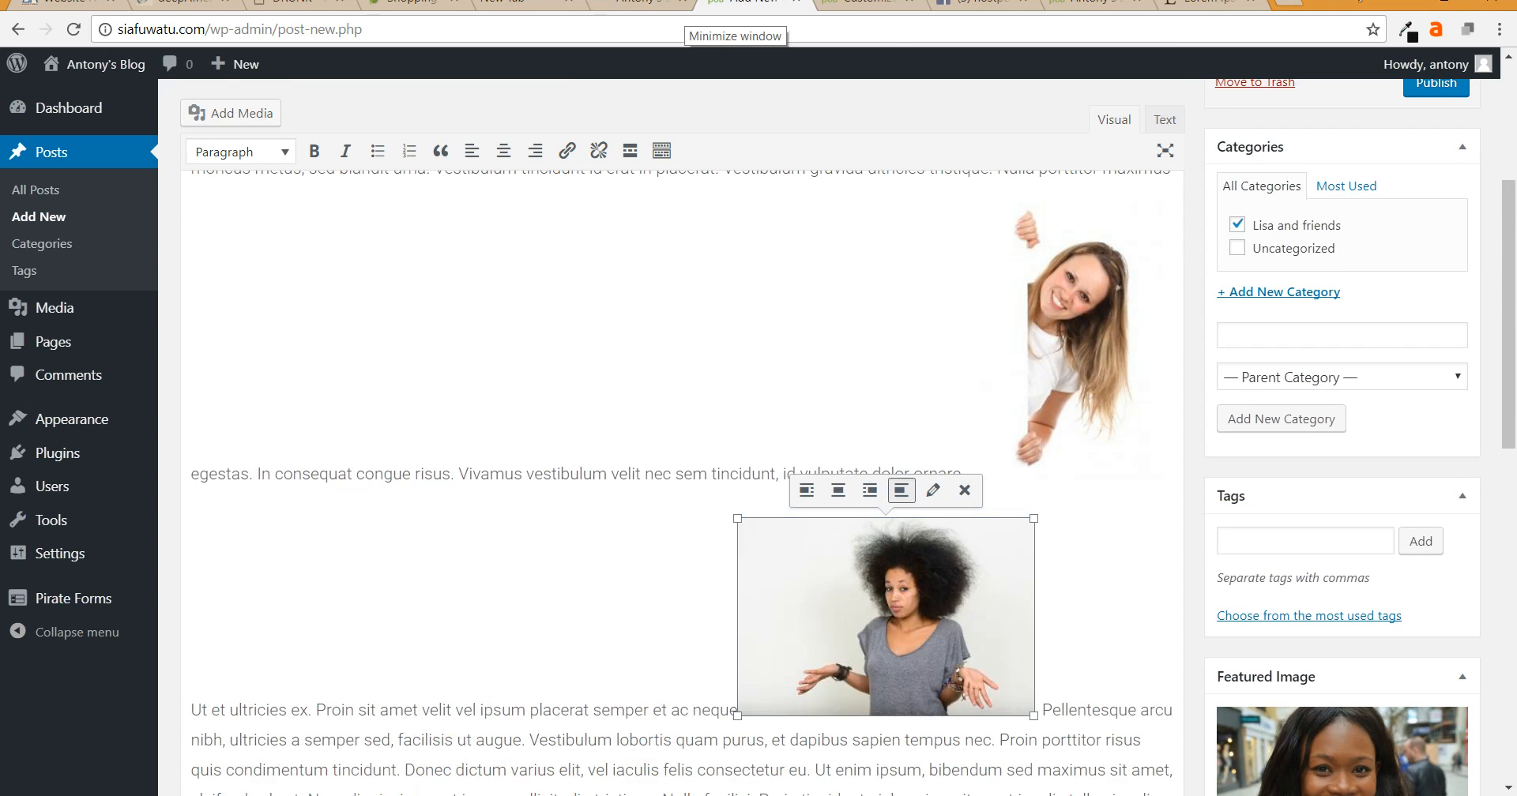
{"action": "scroll", "coordinate": [743, 695], "scroll_direction": "down", "scroll_amount": 5}
{"action": "left_click_drag", "start_coordinate": [879, 217], "coordinate": [821, 675]}
{"action": "left_click_drag", "start_coordinate": [948, 525], "coordinate": [909, 686]}
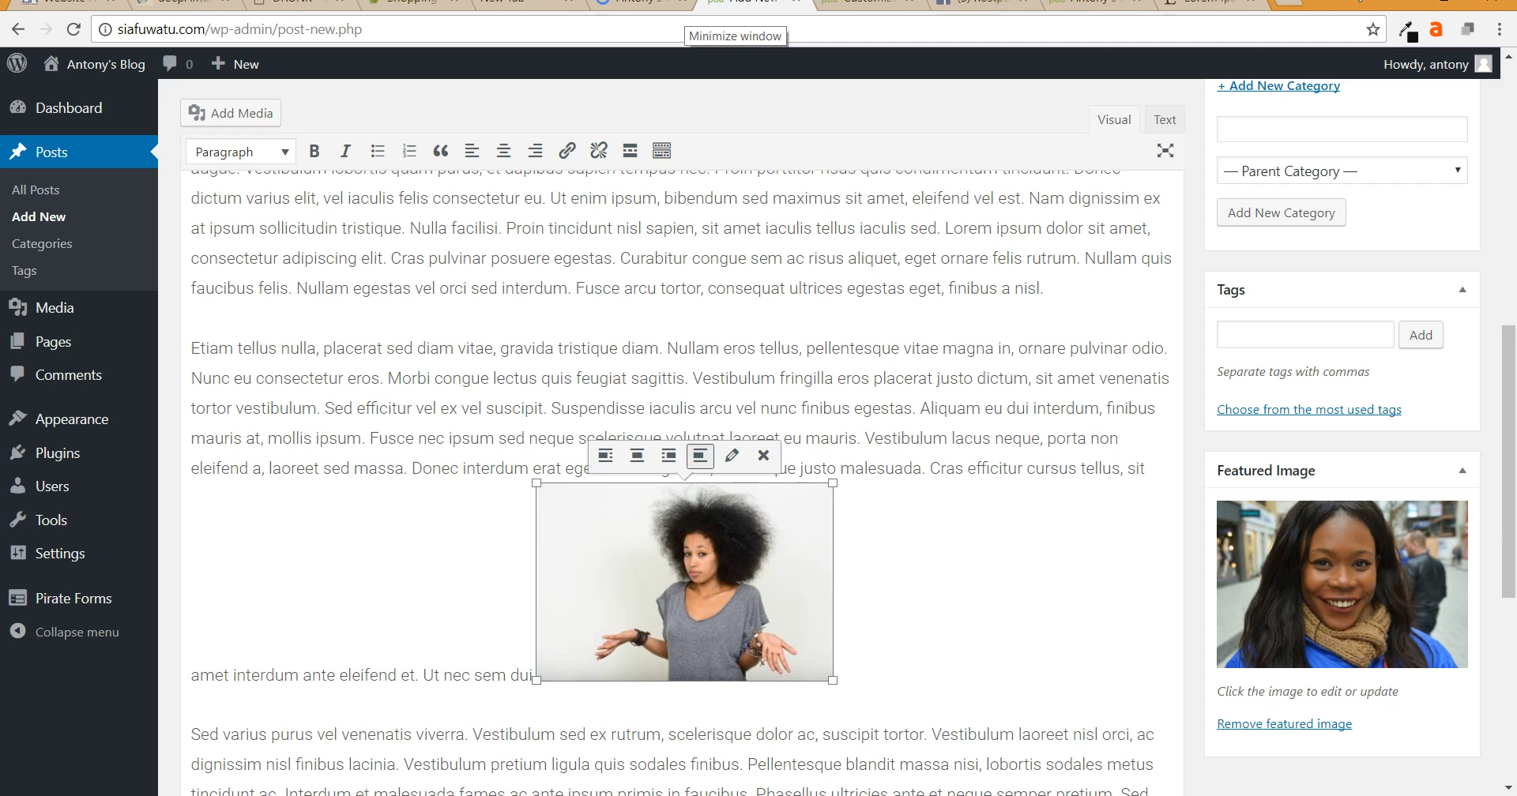
{"action": "left_click", "coordinate": [529, 675]}
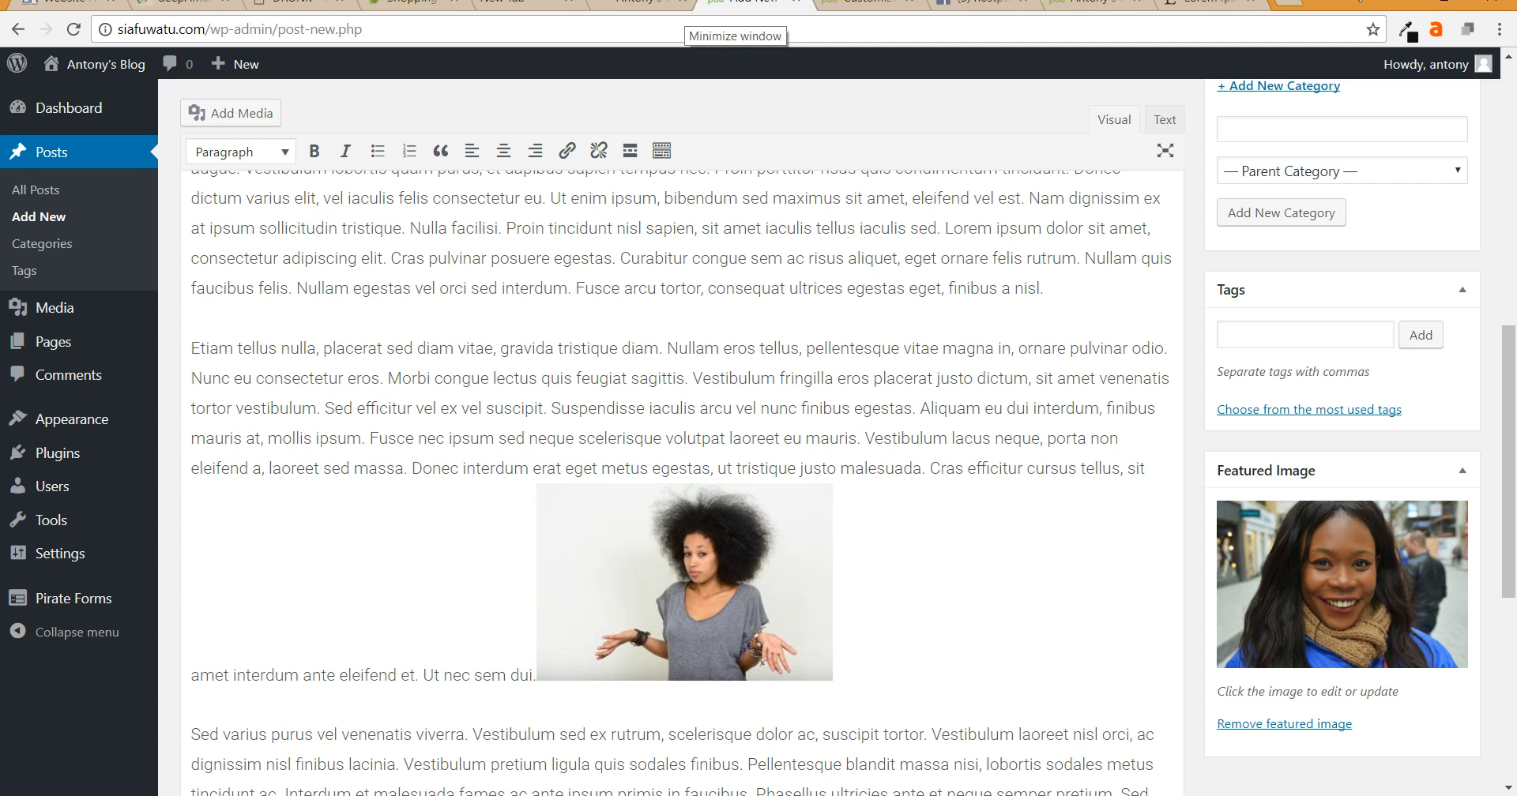
{"action": "key", "text": "Return"}
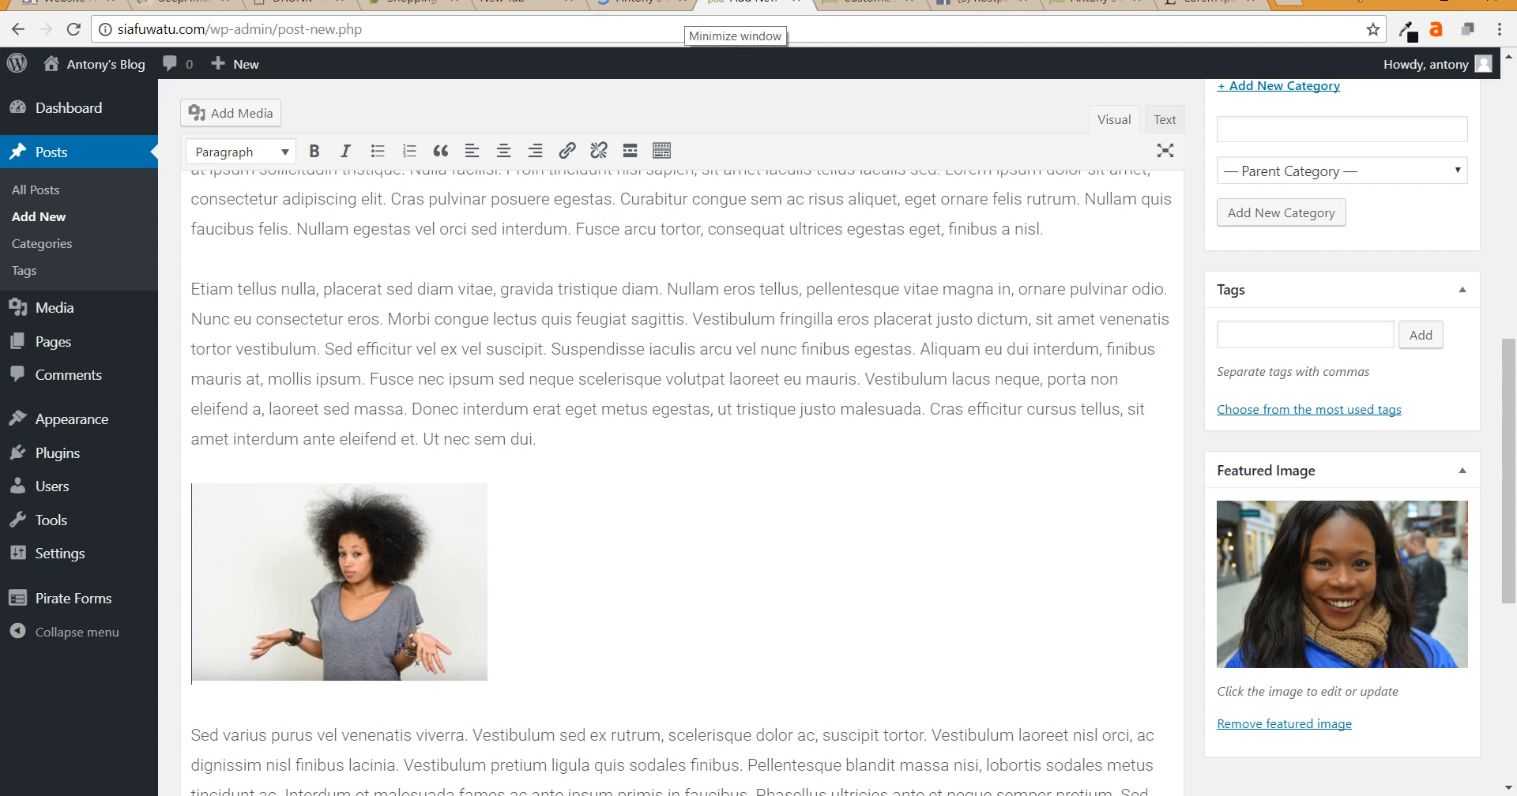
- Resize the shrugging-woman image to about 518×345 and the peeking-woman image to 405×608
{"action": "left_click", "coordinate": [356, 588]}
{"action": "left_click_drag", "start_coordinate": [487, 681], "coordinate": [600, 756]}
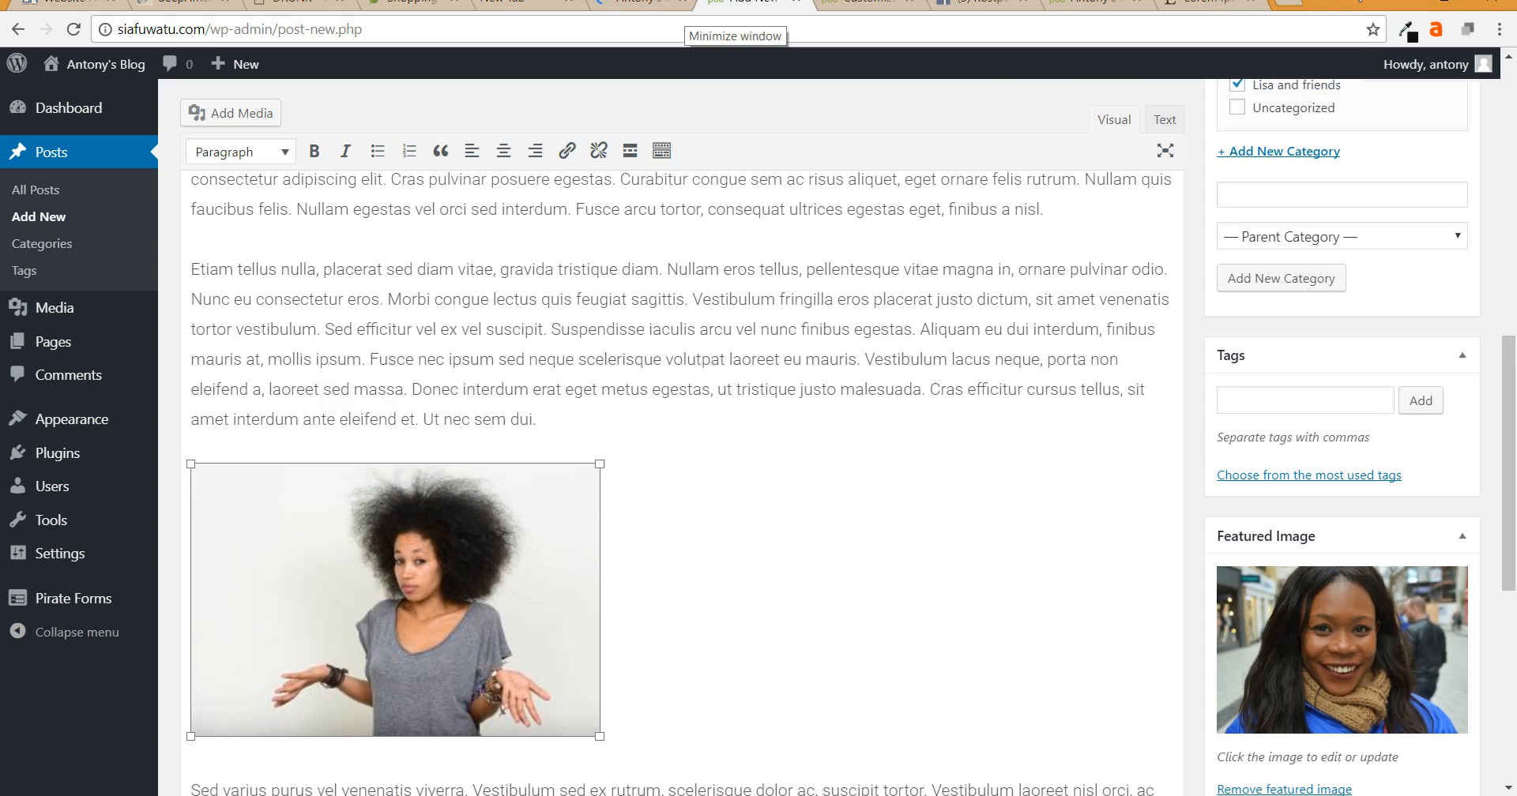
{"action": "scroll", "coordinate": [679, 474], "scroll_direction": "up", "scroll_amount": 5}
{"action": "left_click", "coordinate": [1042, 371]}
{"action": "left_click_drag", "start_coordinate": [966, 444], "coordinate": [763, 566]}
- Right-align the peeking-woman image and left-align the shrugging-woman image so text wraps around them
{"action": "scroll", "coordinate": [763, 566], "scroll_direction": "up", "scroll_amount": 3}
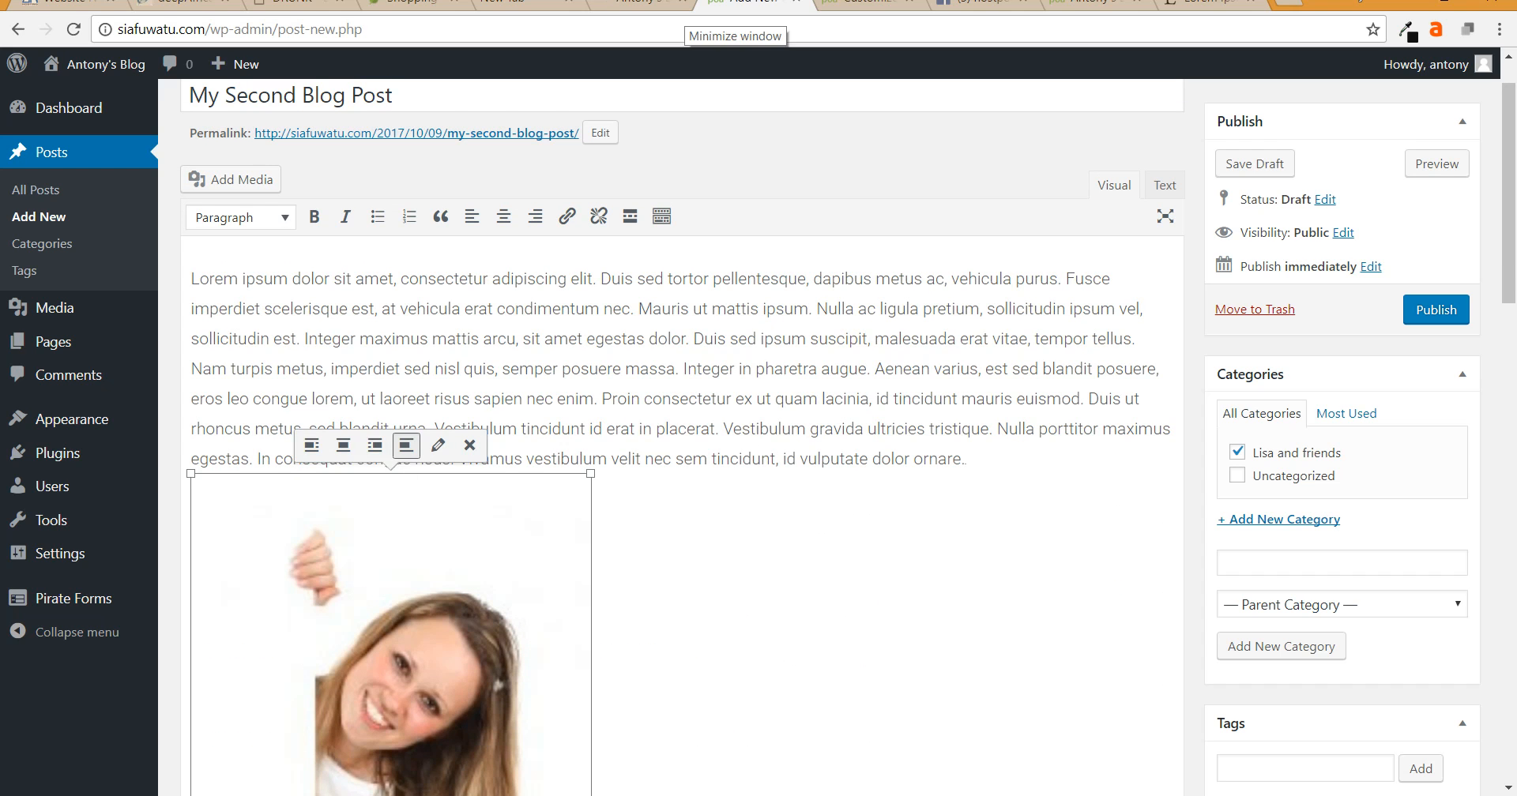
{"action": "left_click", "coordinate": [375, 445]}
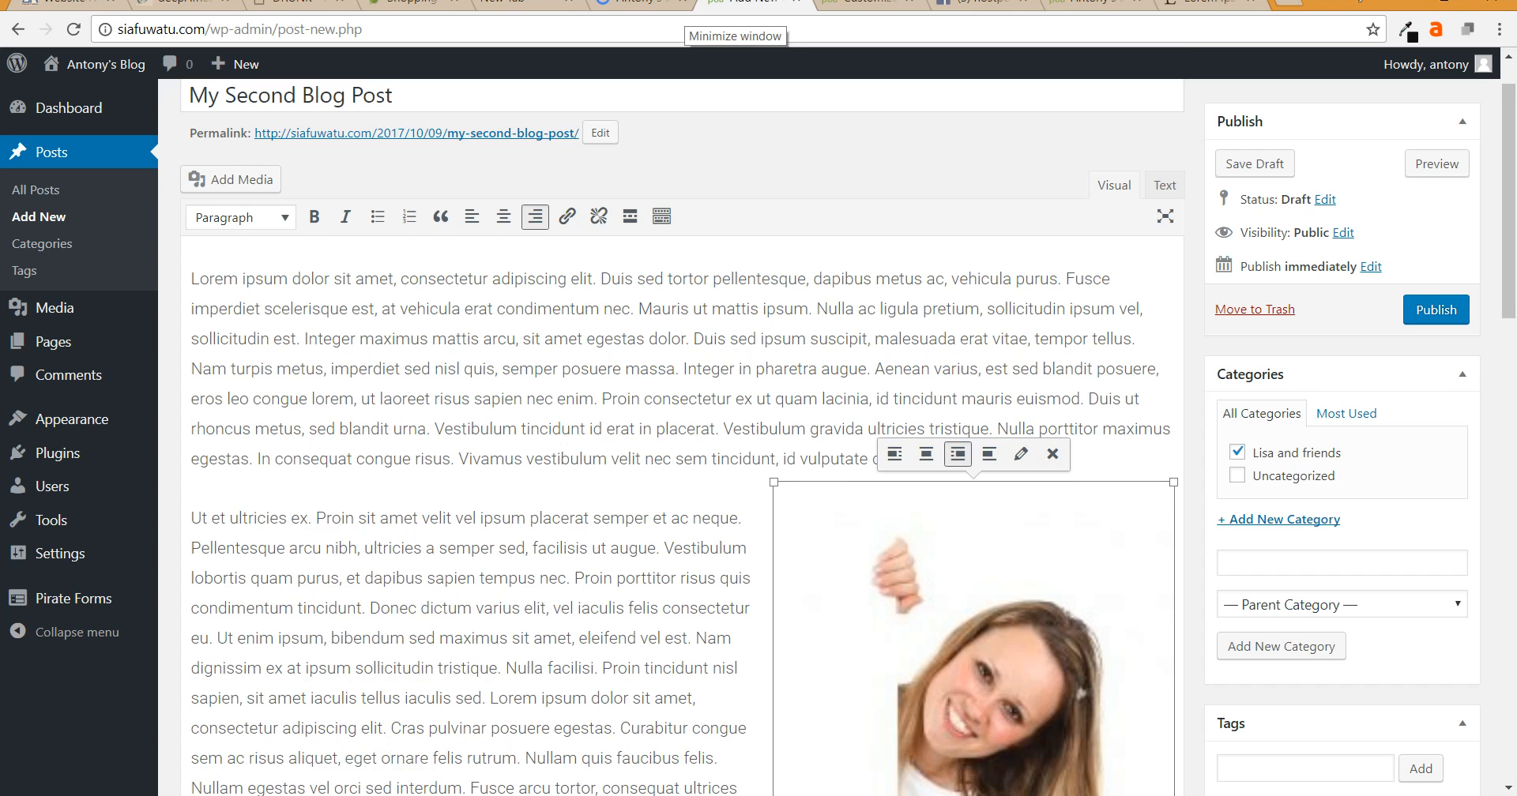
{"action": "scroll", "coordinate": [679, 474], "scroll_direction": "down", "scroll_amount": 10}
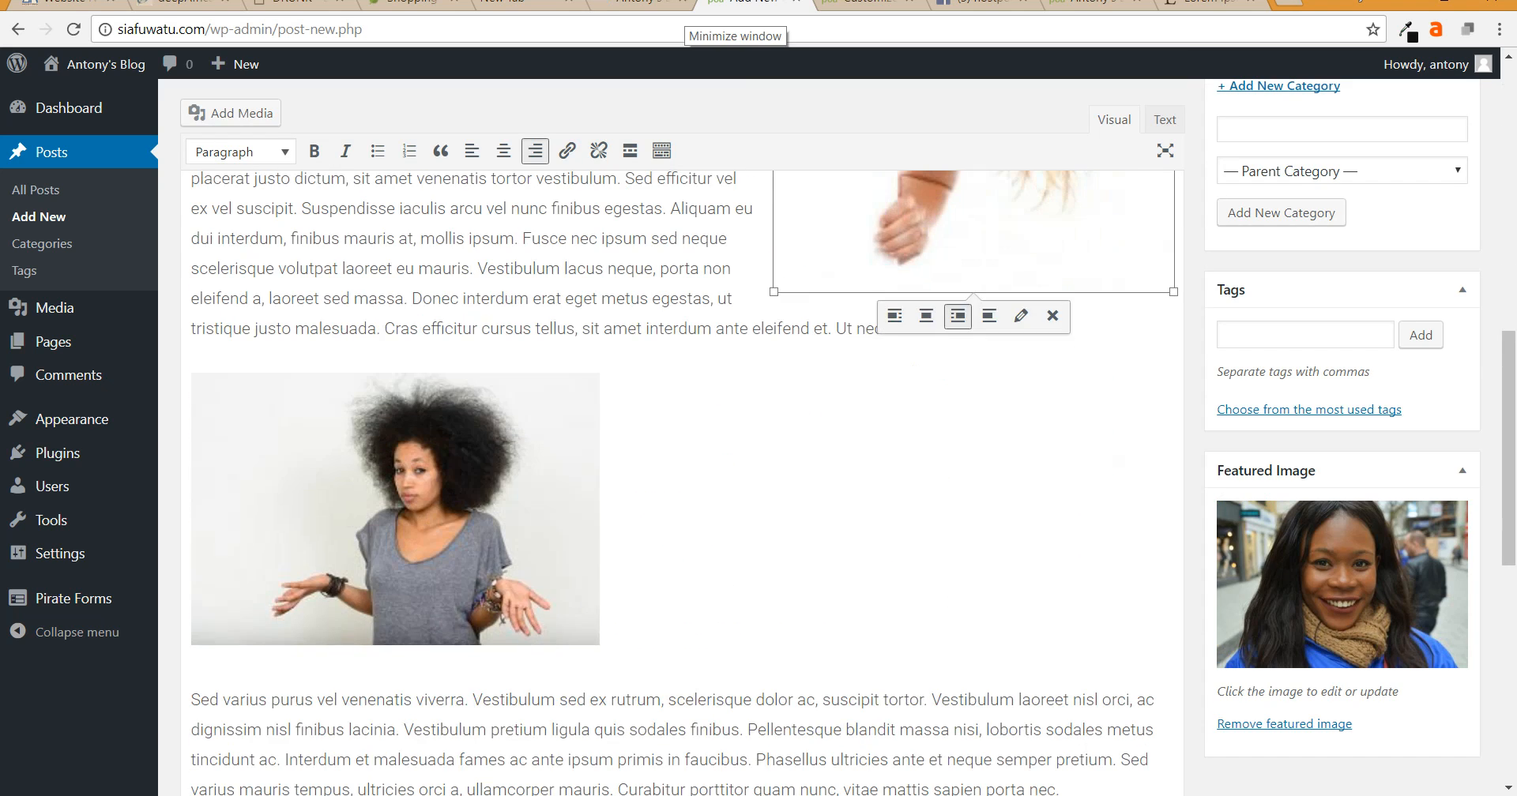
{"action": "left_click", "coordinate": [395, 509]}
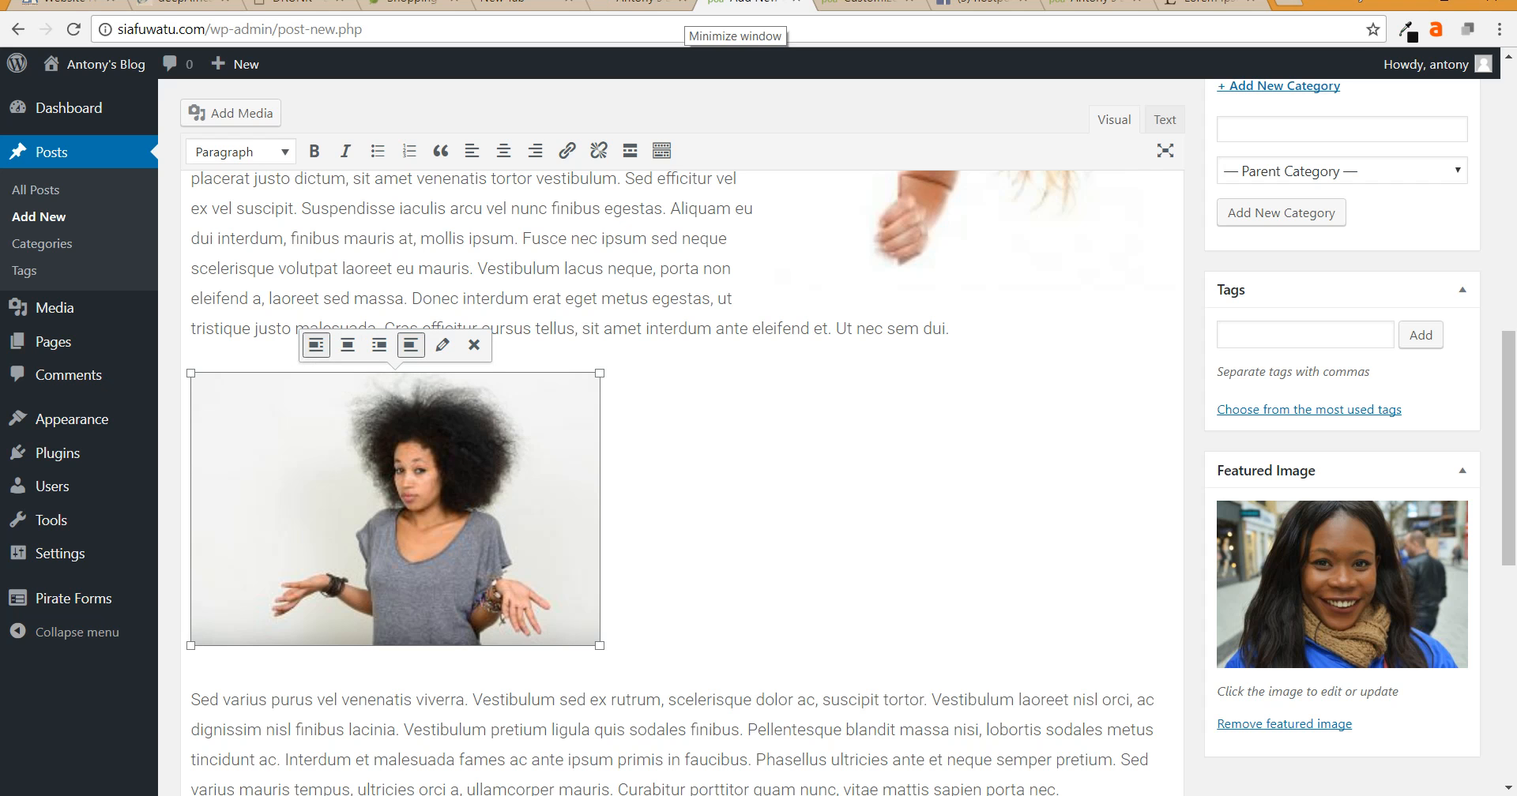
{"action": "left_click", "coordinate": [315, 345]}
{"action": "scroll", "coordinate": [680, 474], "scroll_direction": "up", "scroll_amount": 5}
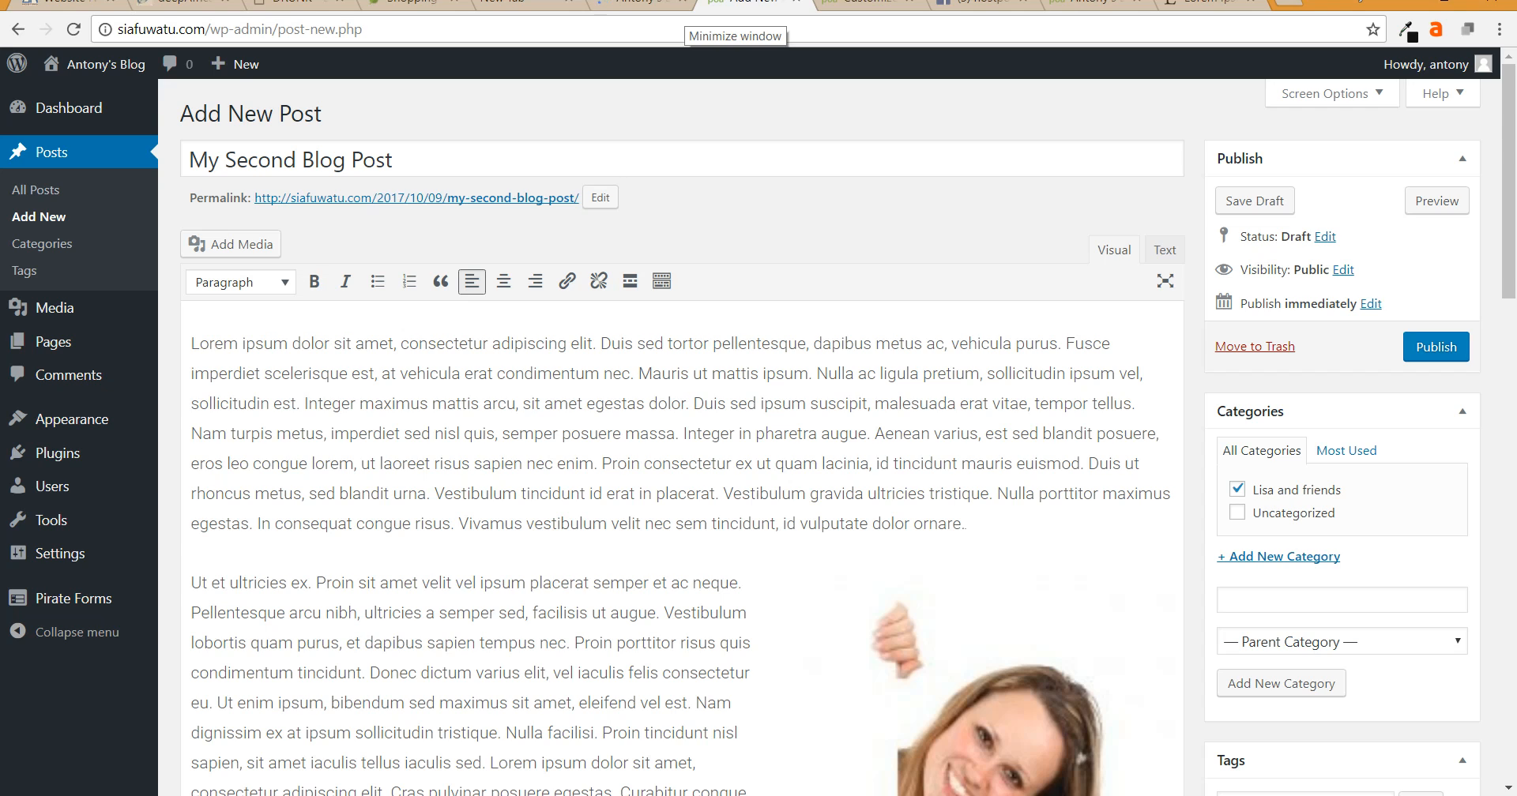
- Replace the title 'My Second Blog Post' with 'Lisa and friends' and publish the post
{"action": "left_click_drag", "start_coordinate": [404, 161], "coordinate": [188, 161]}
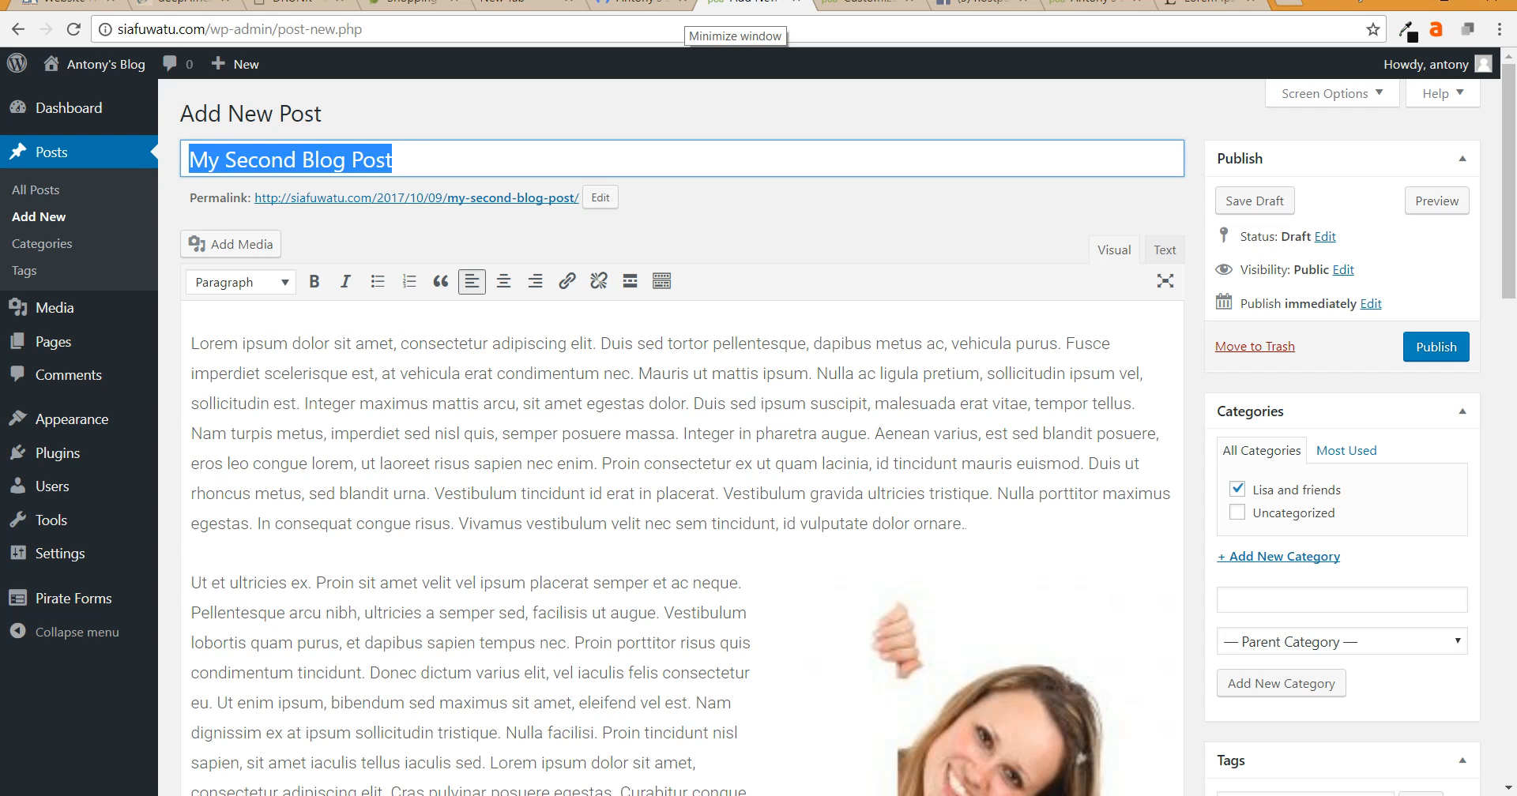
{"action": "type", "text": "Lisa and "}
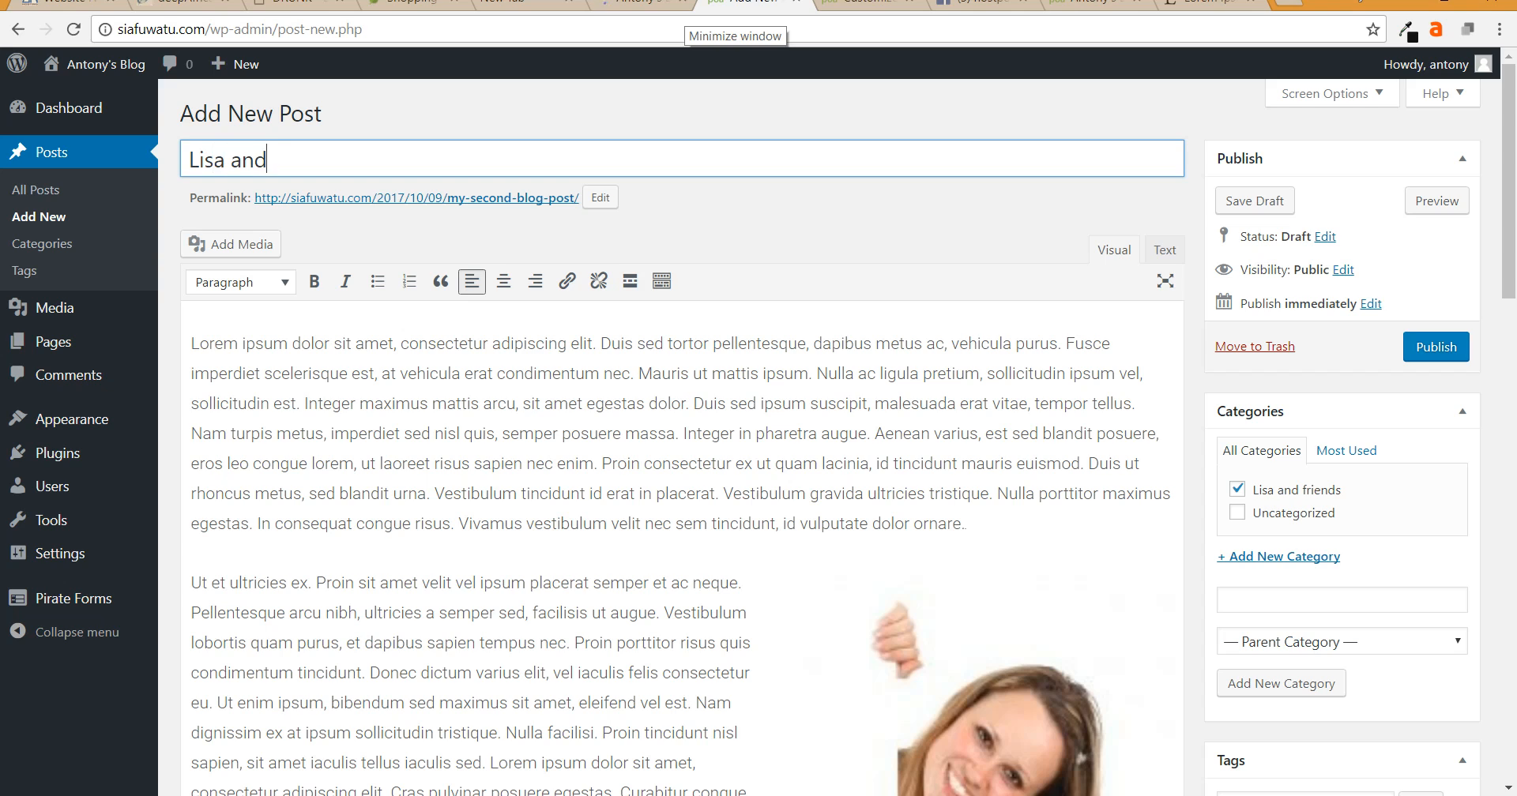
{"action": "type", "text": "frie"}
{"action": "key", "text": "BackSpace"}
{"action": "key", "text": "BackSpace"}
{"action": "key", "text": "BackSpace"}
{"action": "key", "text": "BackSpace"}
{"action": "type", "text": "frien"}
{"action": "key", "text": "BackSpace"}
{"action": "type", "text": "ends"}
{"action": "left_click", "coordinate": [1436, 347]}
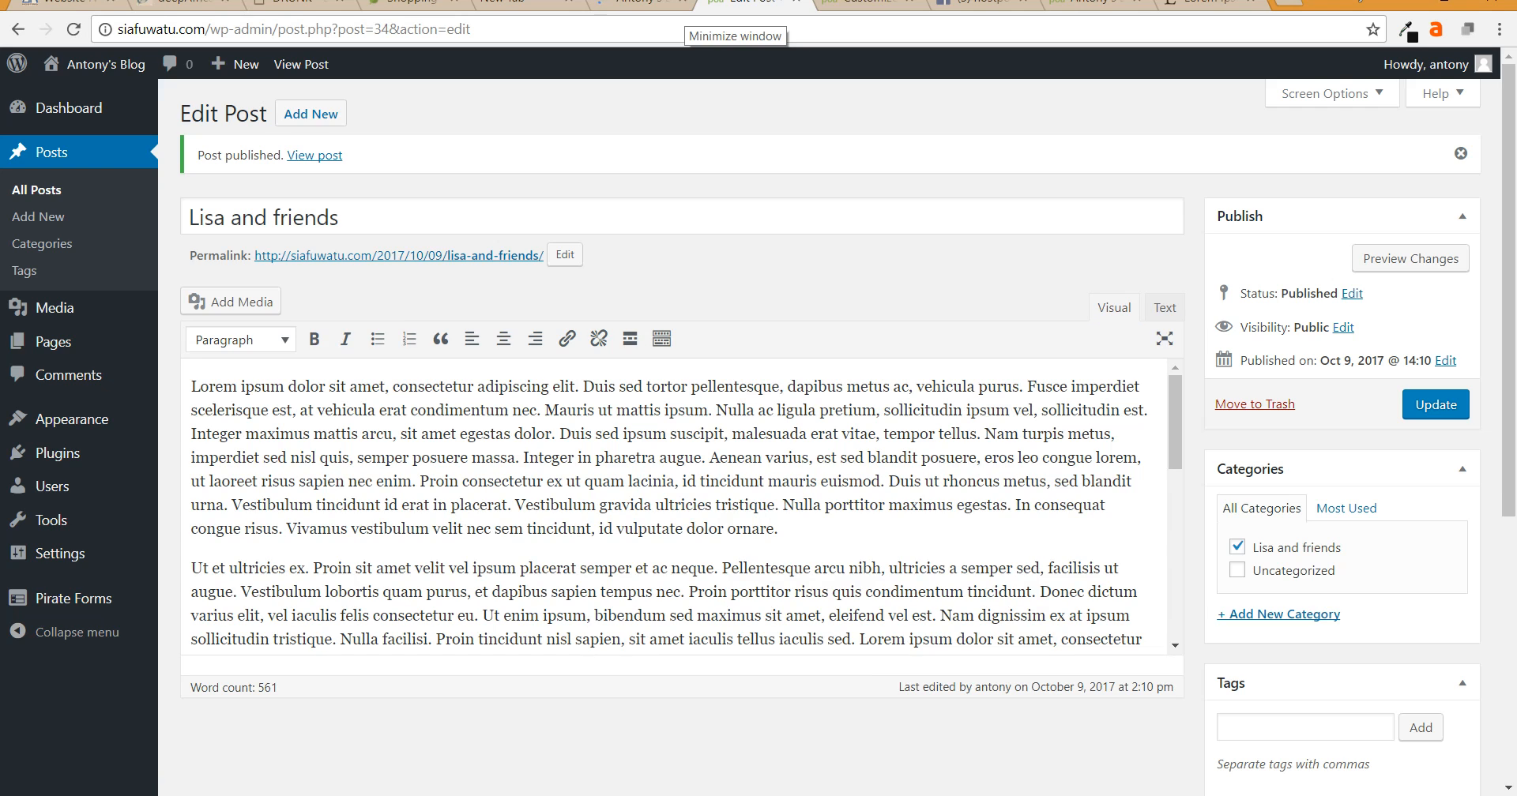
- Load siafuwatu.com in a new Chrome window to view the live Lisas Blog front page
{"action": "scroll", "coordinate": [681, 506], "scroll_direction": "down", "scroll_amount": 12}
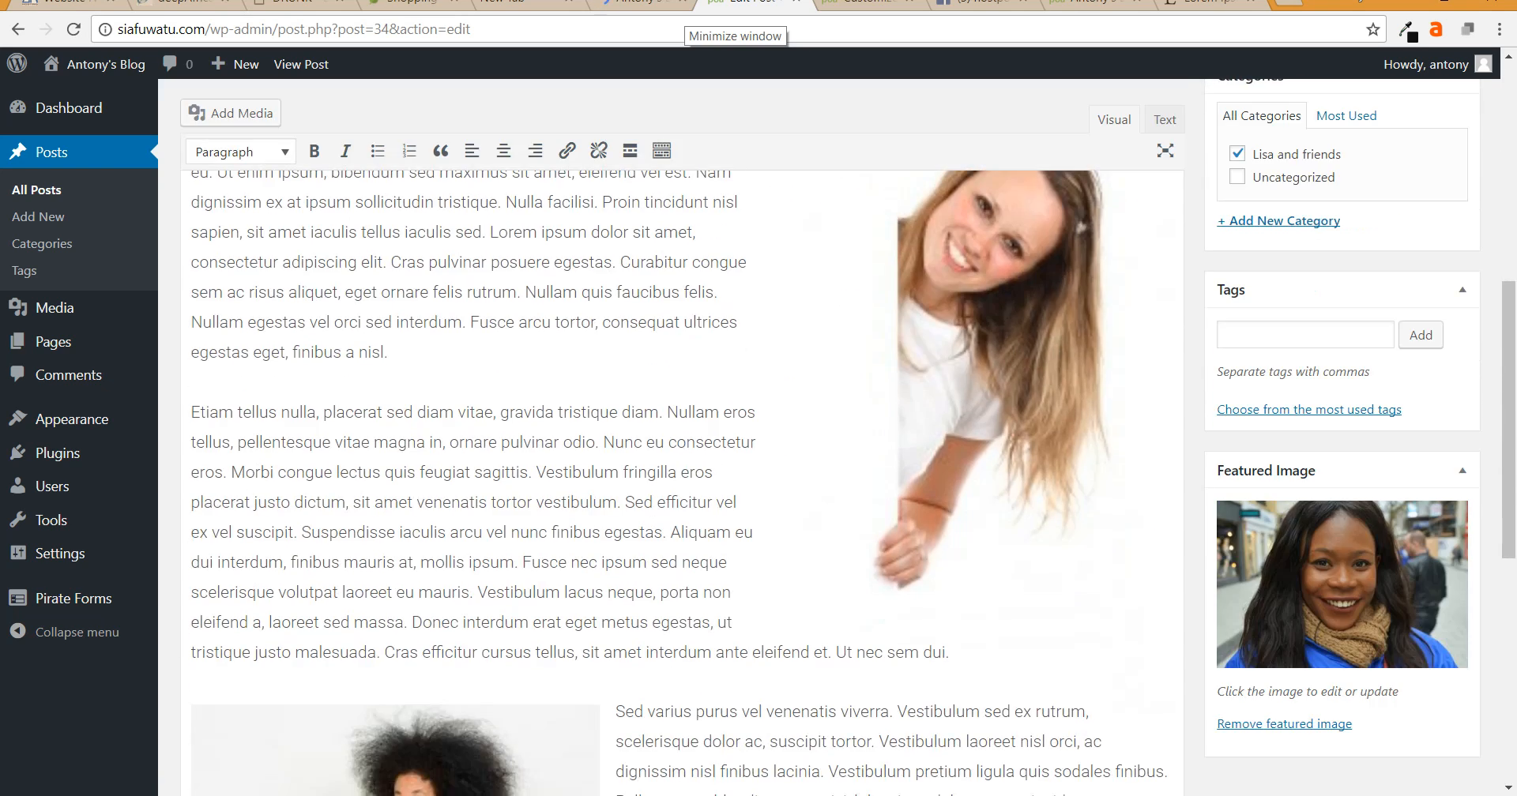
{"action": "scroll", "coordinate": [681, 474], "scroll_direction": "down", "scroll_amount": 2}
{"action": "scroll", "coordinate": [681, 474], "scroll_direction": "up", "scroll_amount": 7}
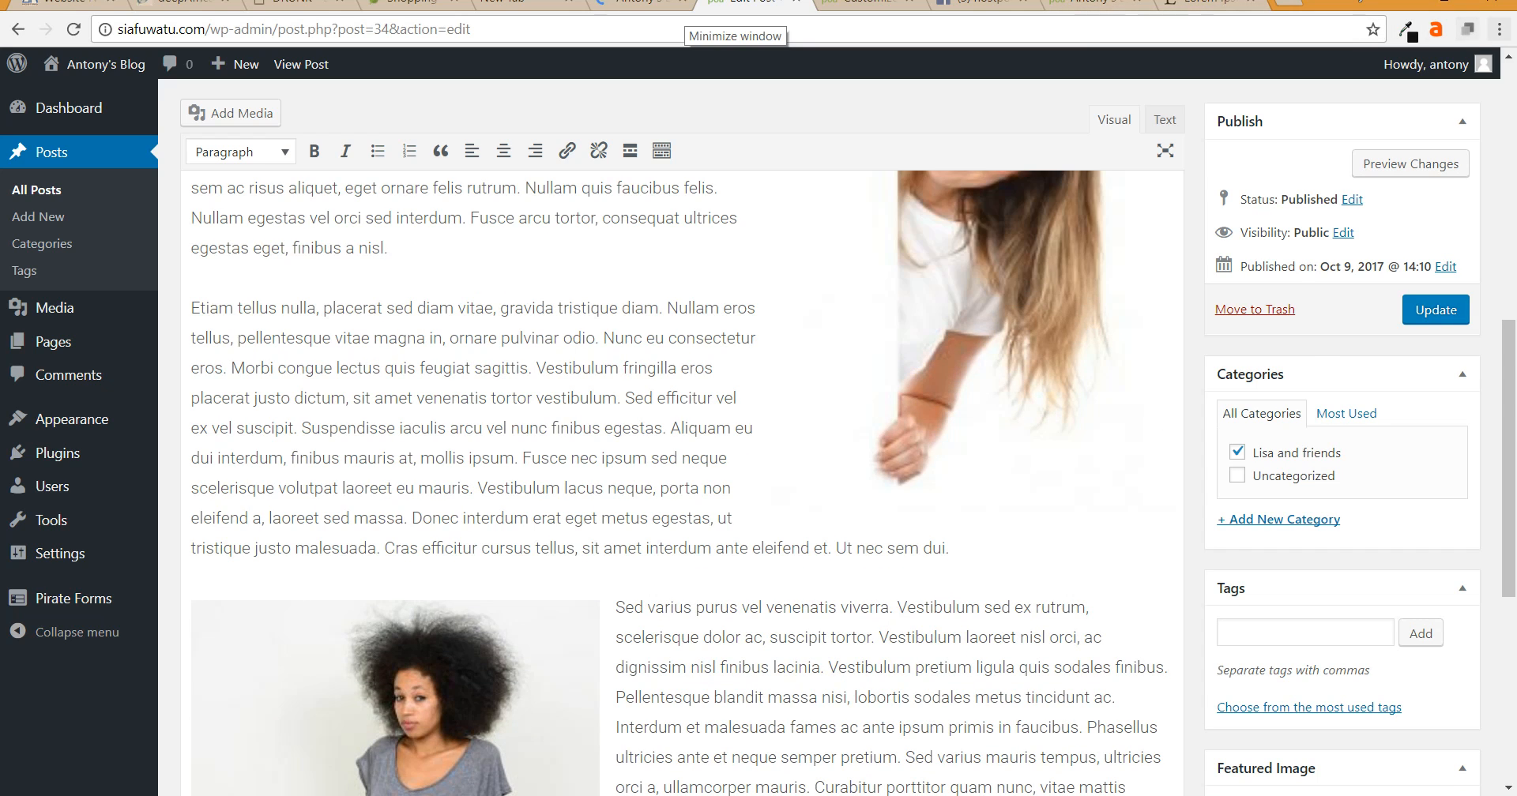
{"action": "left_click", "coordinate": [1499, 30]}
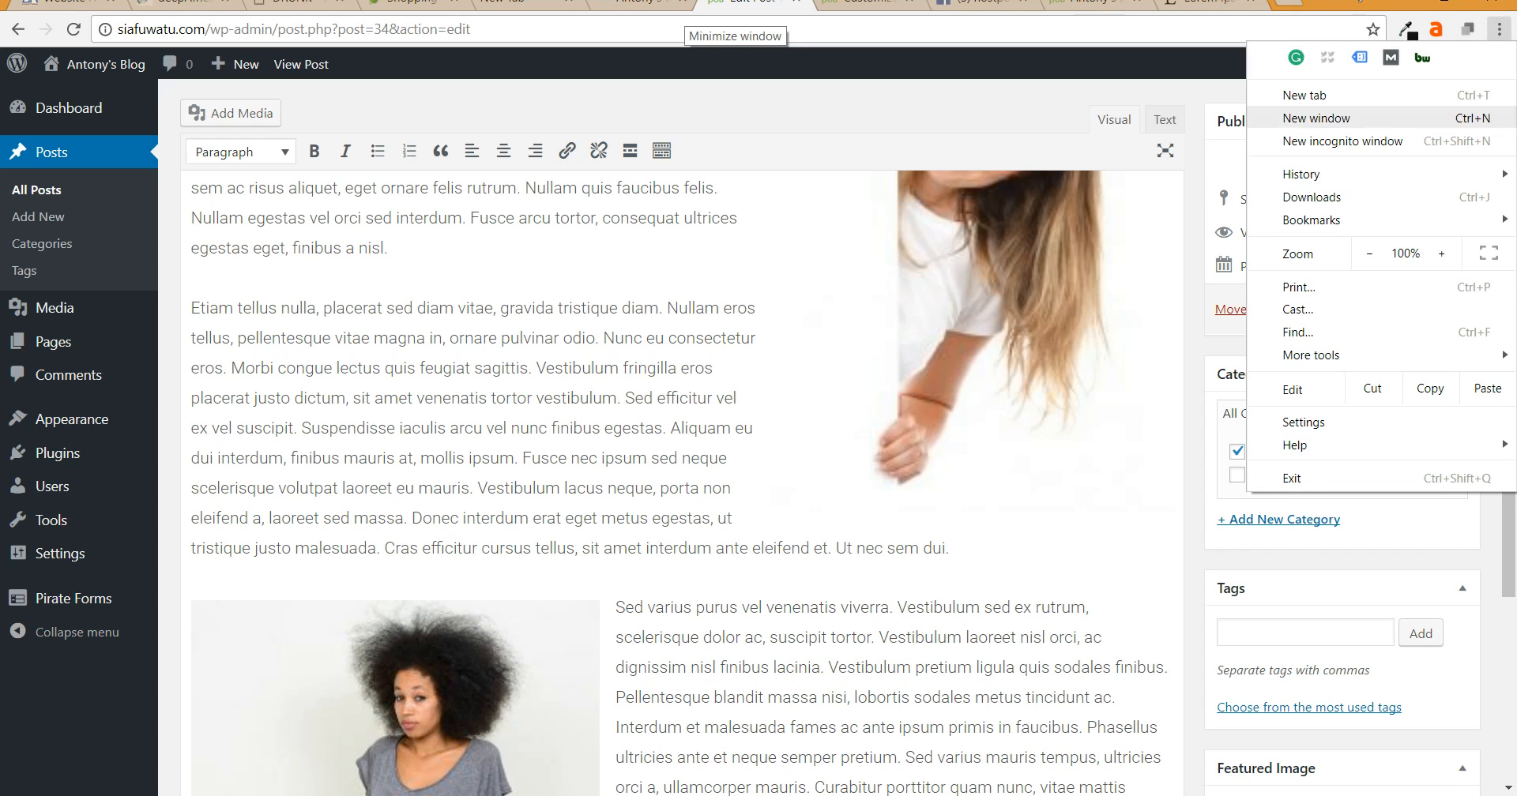
{"action": "left_click", "coordinate": [1295, 117]}
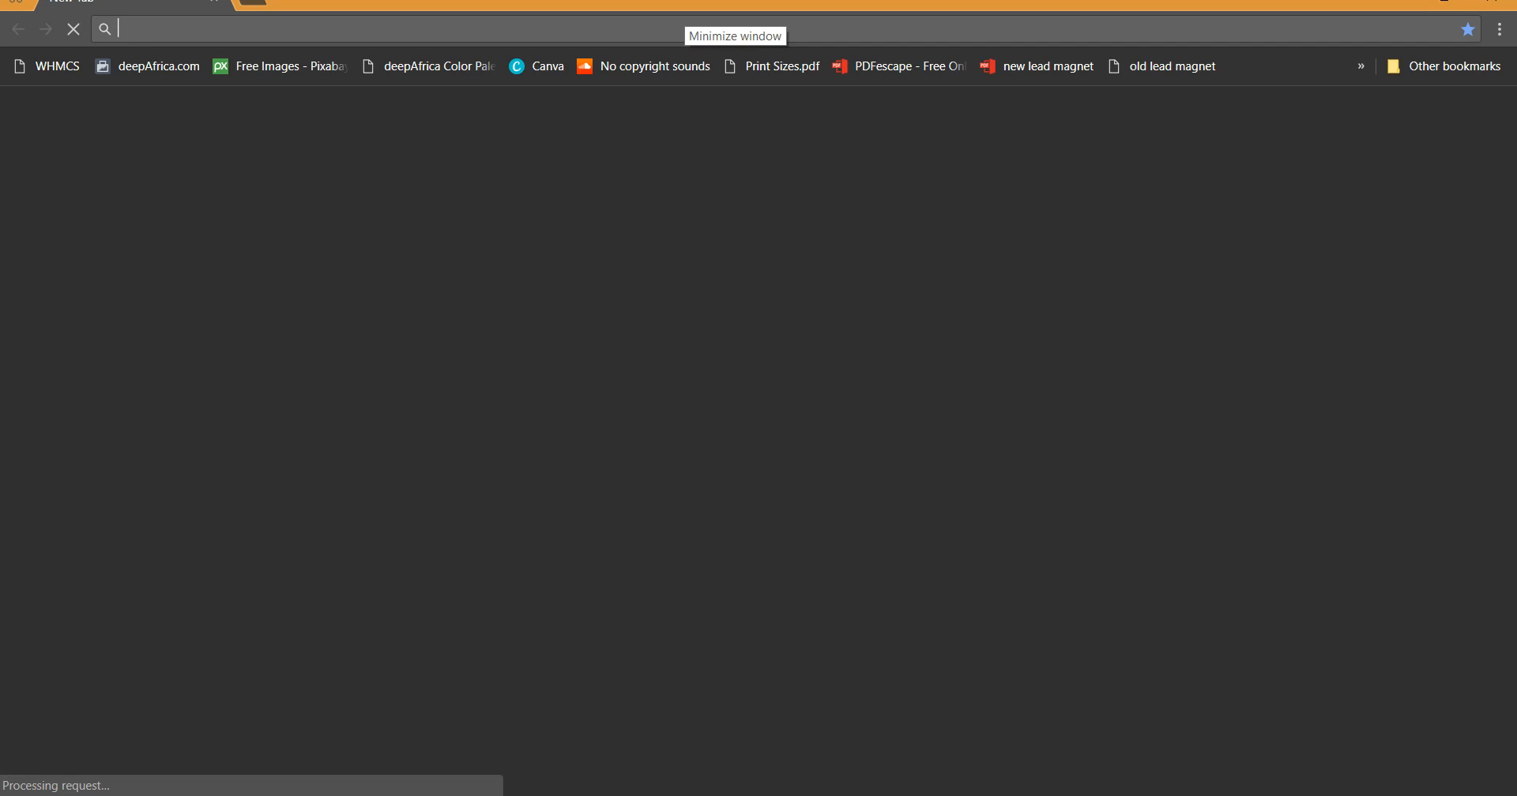
{"action": "type", "text": "si"}
{"action": "key", "text": "Return"}
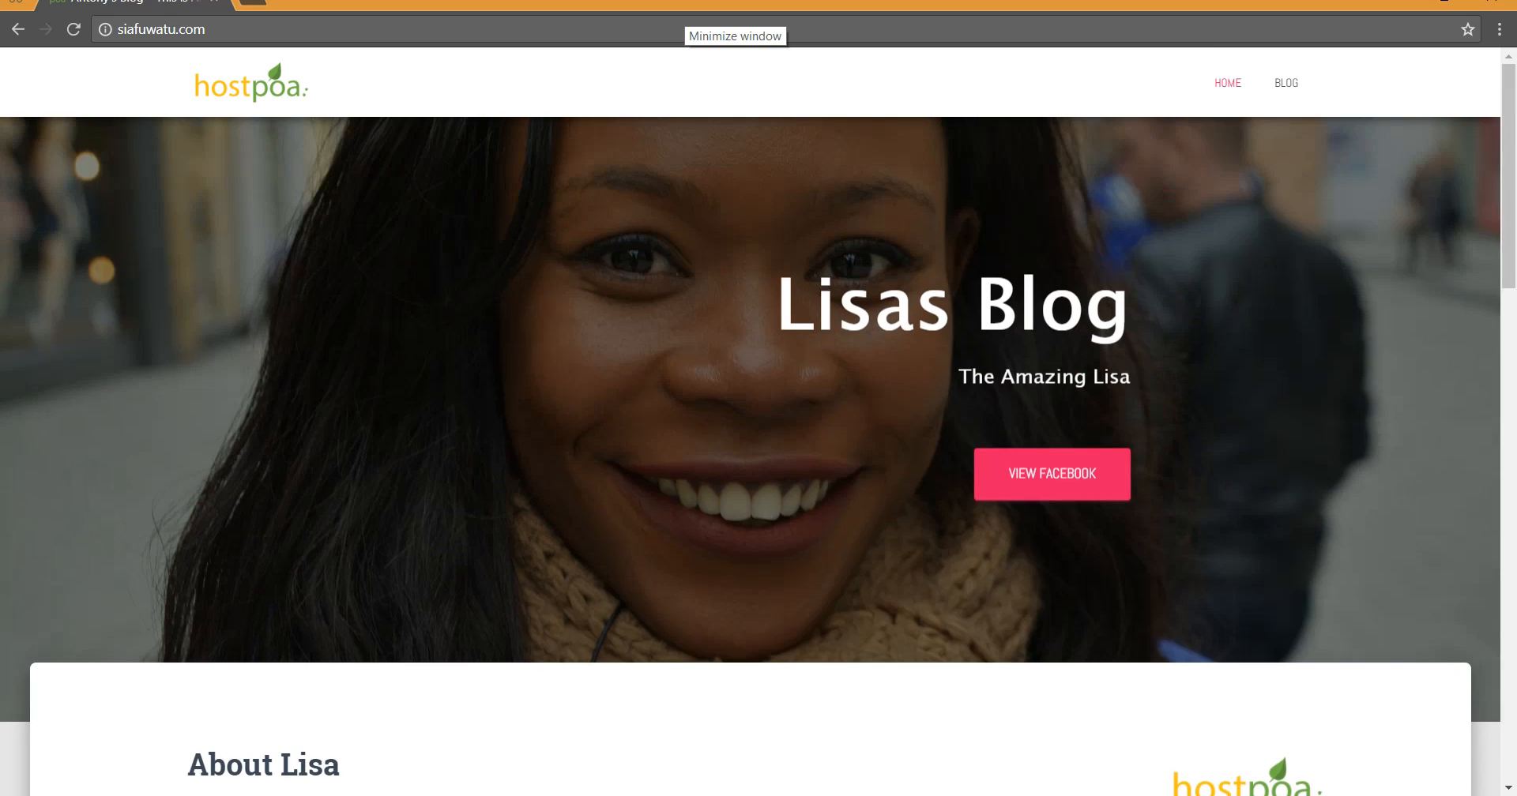
{"action": "scroll", "coordinate": [751, 458], "scroll_direction": "down", "scroll_amount": 9}
{"action": "scroll", "coordinate": [750, 458], "scroll_direction": "up", "scroll_amount": 3}
{"action": "scroll", "coordinate": [1027, 538], "scroll_direction": "down", "scroll_amount": 5}
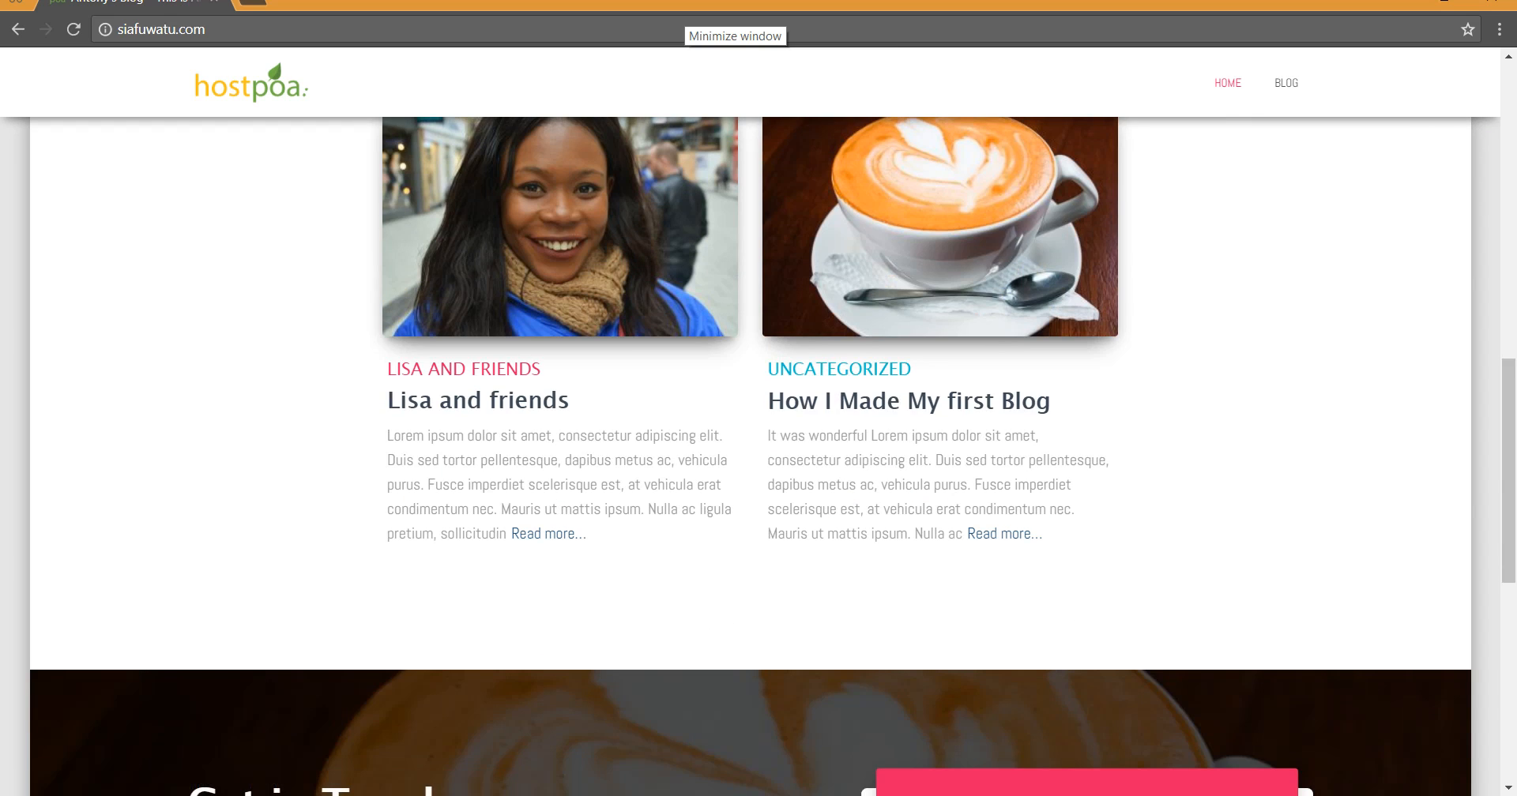
{"action": "scroll", "coordinate": [1027, 537], "scroll_direction": "up", "scroll_amount": 3}
{"action": "scroll", "coordinate": [1027, 537], "scroll_direction": "up", "scroll_amount": 3}
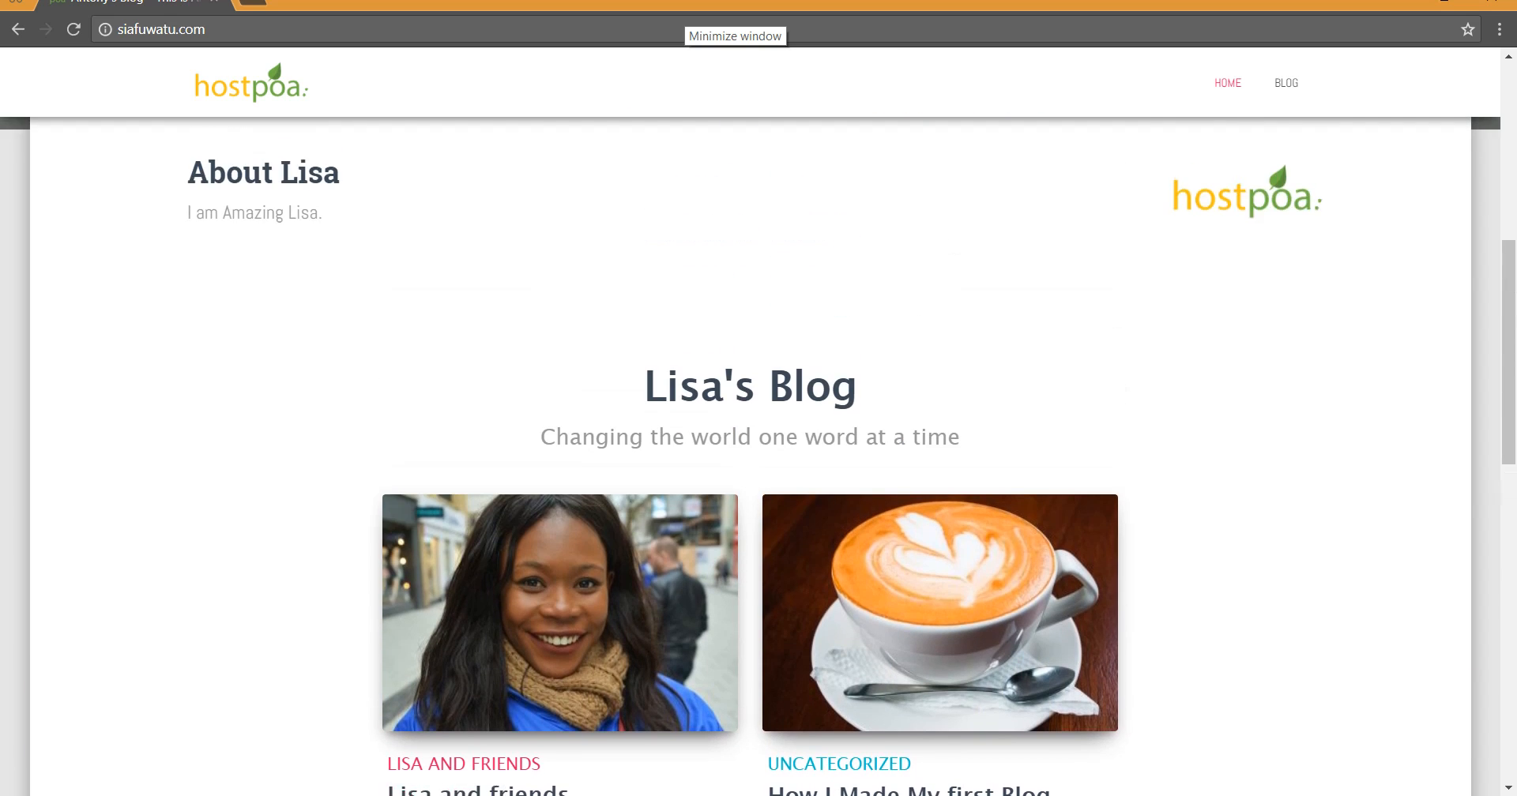
{"action": "scroll", "coordinate": [759, 458], "scroll_direction": "down", "scroll_amount": 4}
{"action": "scroll", "coordinate": [751, 457], "scroll_direction": "down", "scroll_amount": 6}
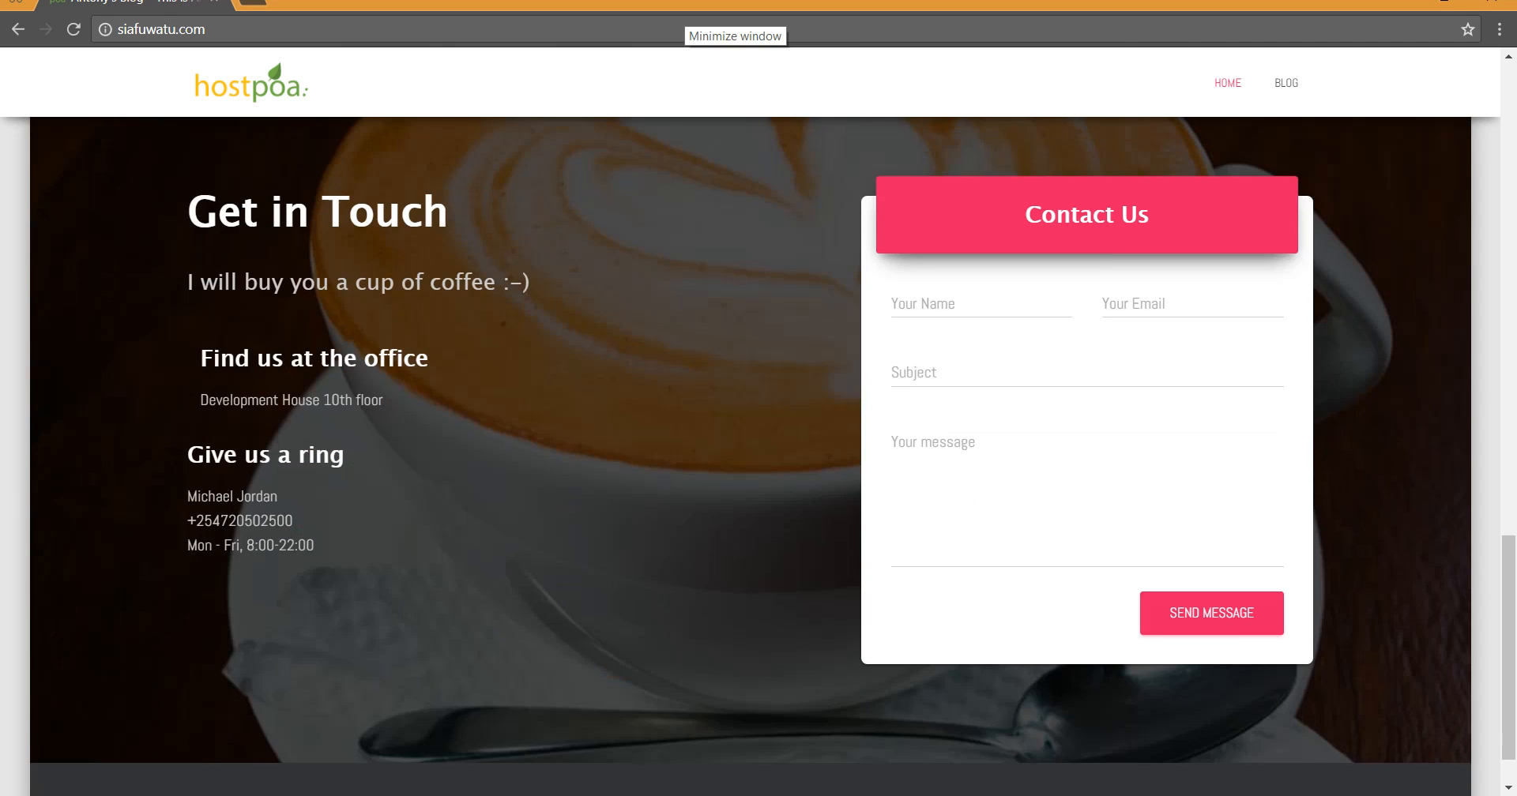
{"action": "scroll", "coordinate": [751, 457], "scroll_direction": "up", "scroll_amount": 9}
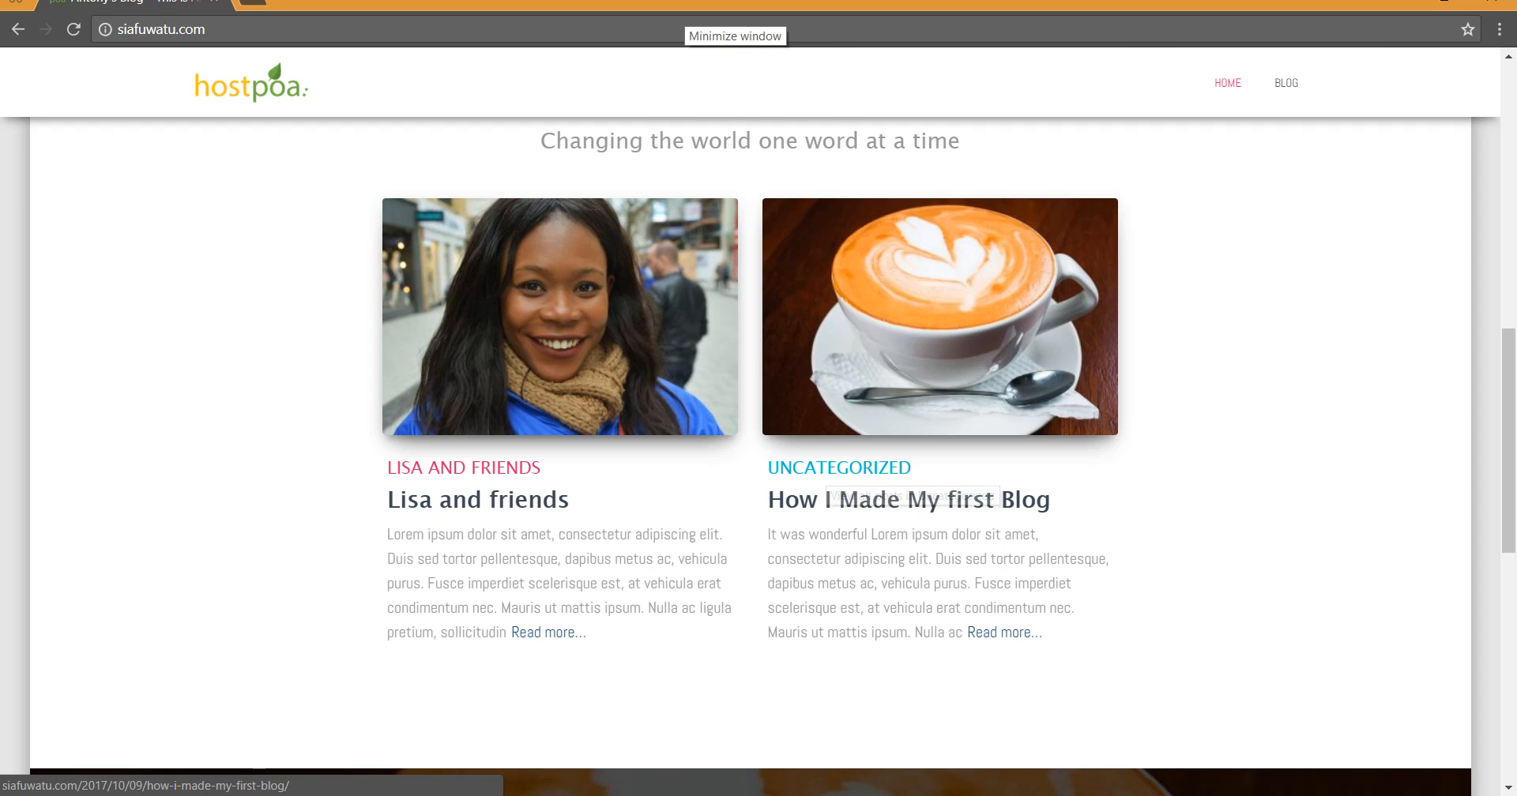
{"action": "scroll", "coordinate": [1023, 348], "scroll_direction": "up", "scroll_amount": 1}
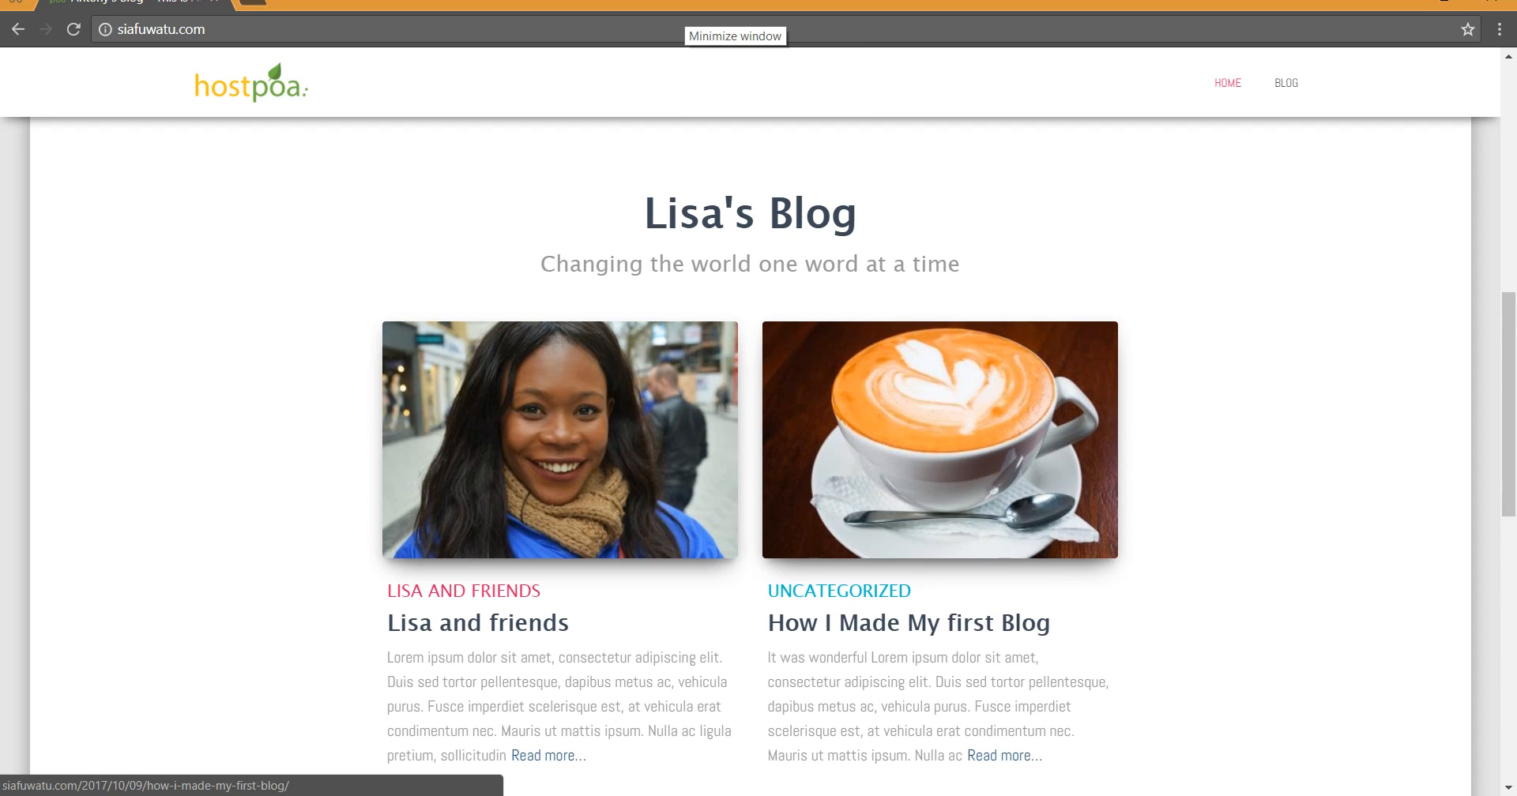
{"action": "scroll", "coordinate": [1023, 347], "scroll_direction": "up", "scroll_amount": 9}
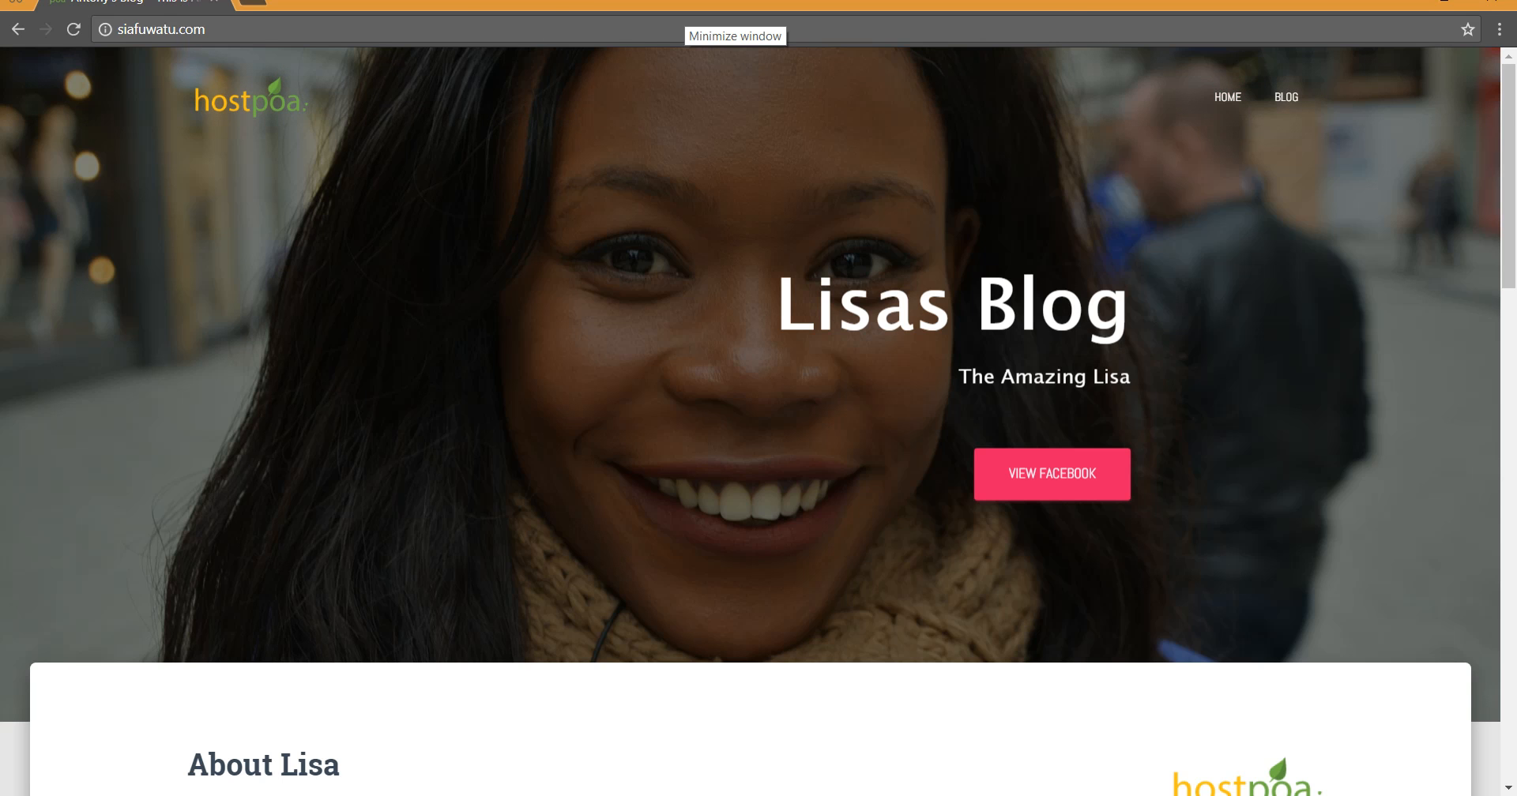
{"action": "scroll", "coordinate": [759, 422], "scroll_direction": "down", "scroll_amount": 20}
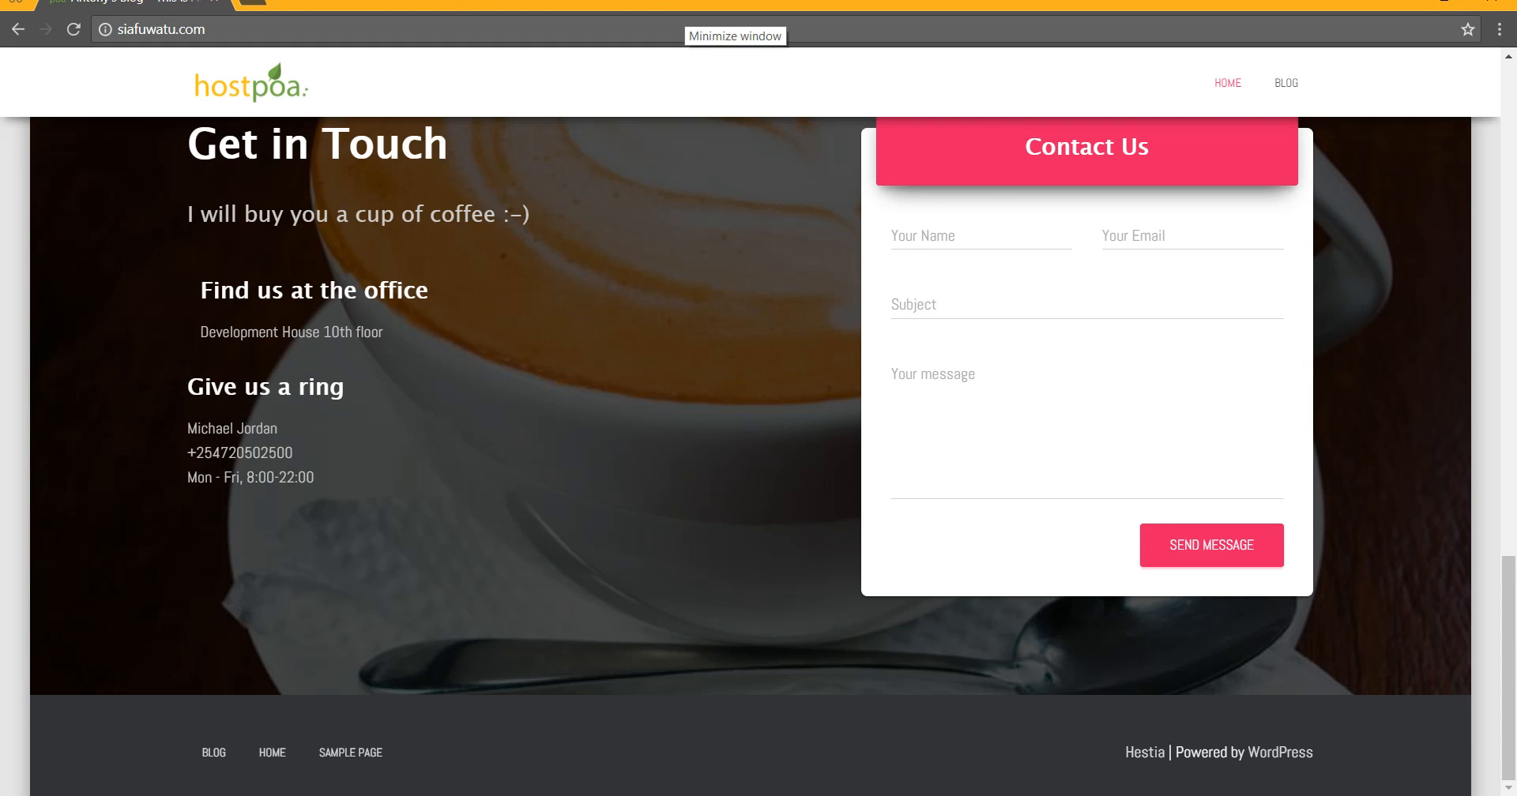
{"action": "scroll", "coordinate": [759, 422], "scroll_direction": "up", "scroll_amount": 20}
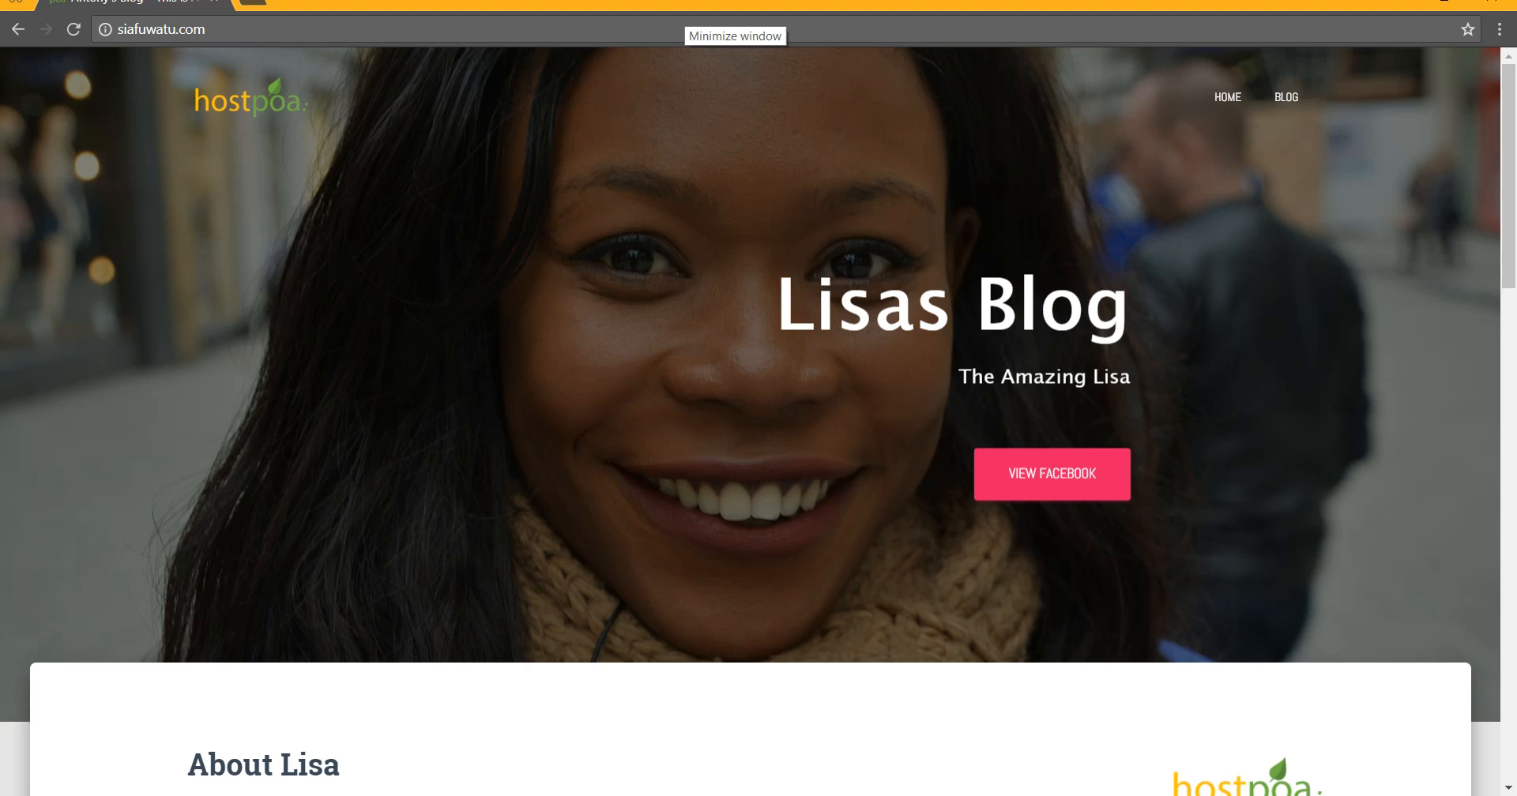
{"action": "scroll", "coordinate": [751, 422], "scroll_direction": "down", "scroll_amount": 20}
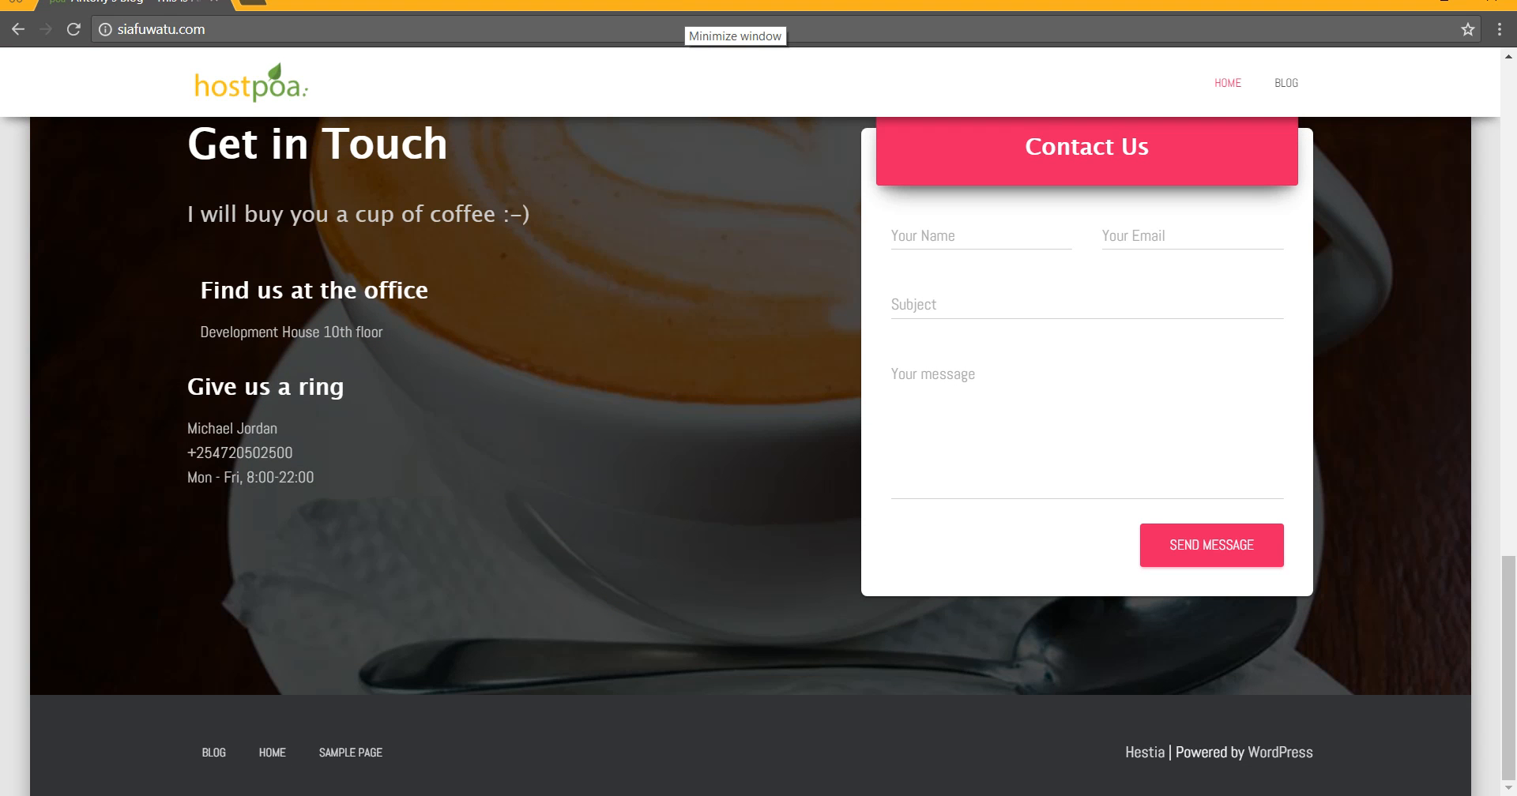
{"action": "scroll", "coordinate": [751, 422], "scroll_direction": "up", "scroll_amount": 20}
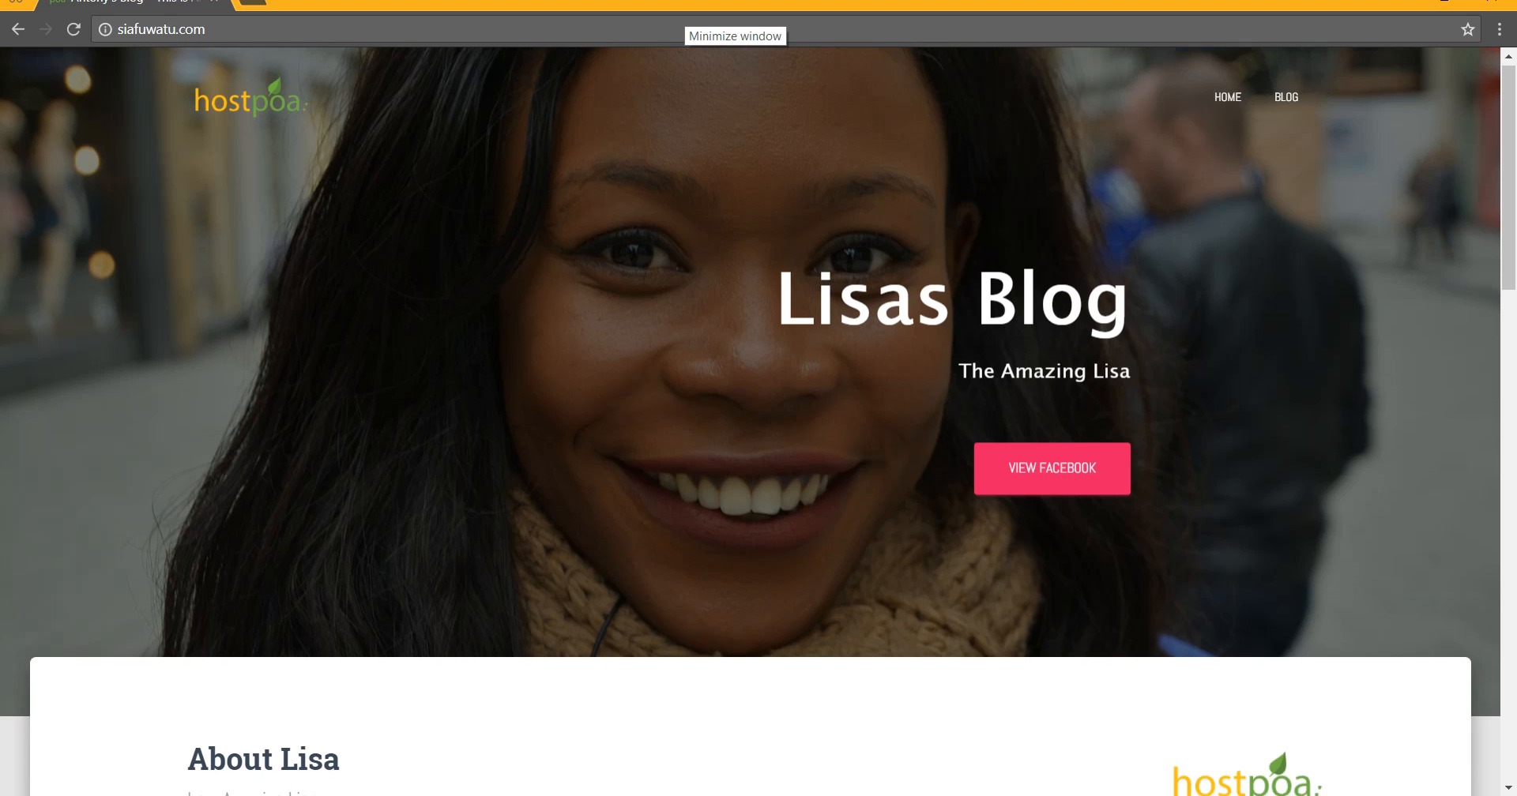
{"action": "scroll", "coordinate": [758, 422], "scroll_direction": "down", "scroll_amount": 12}
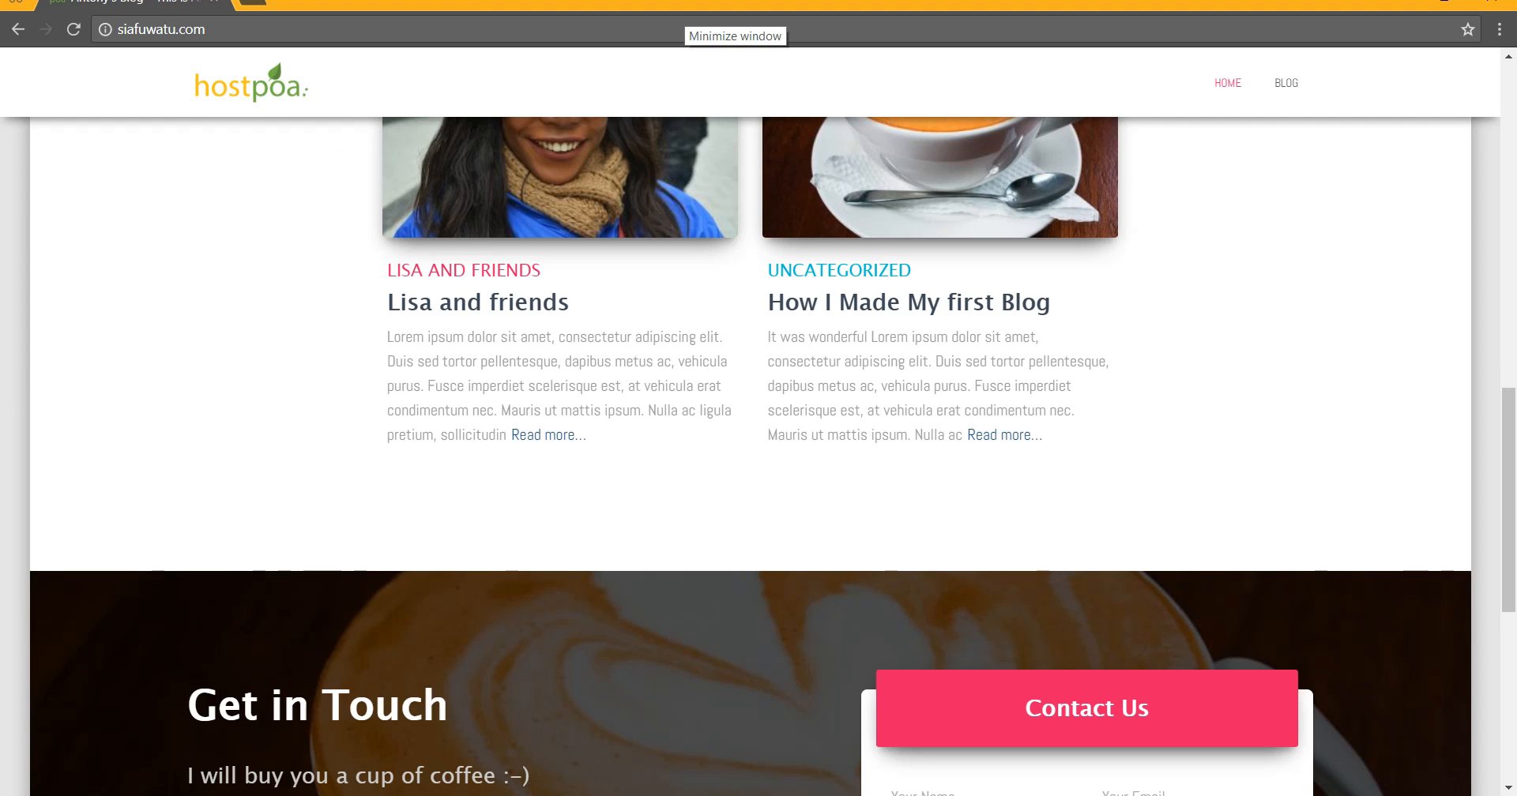